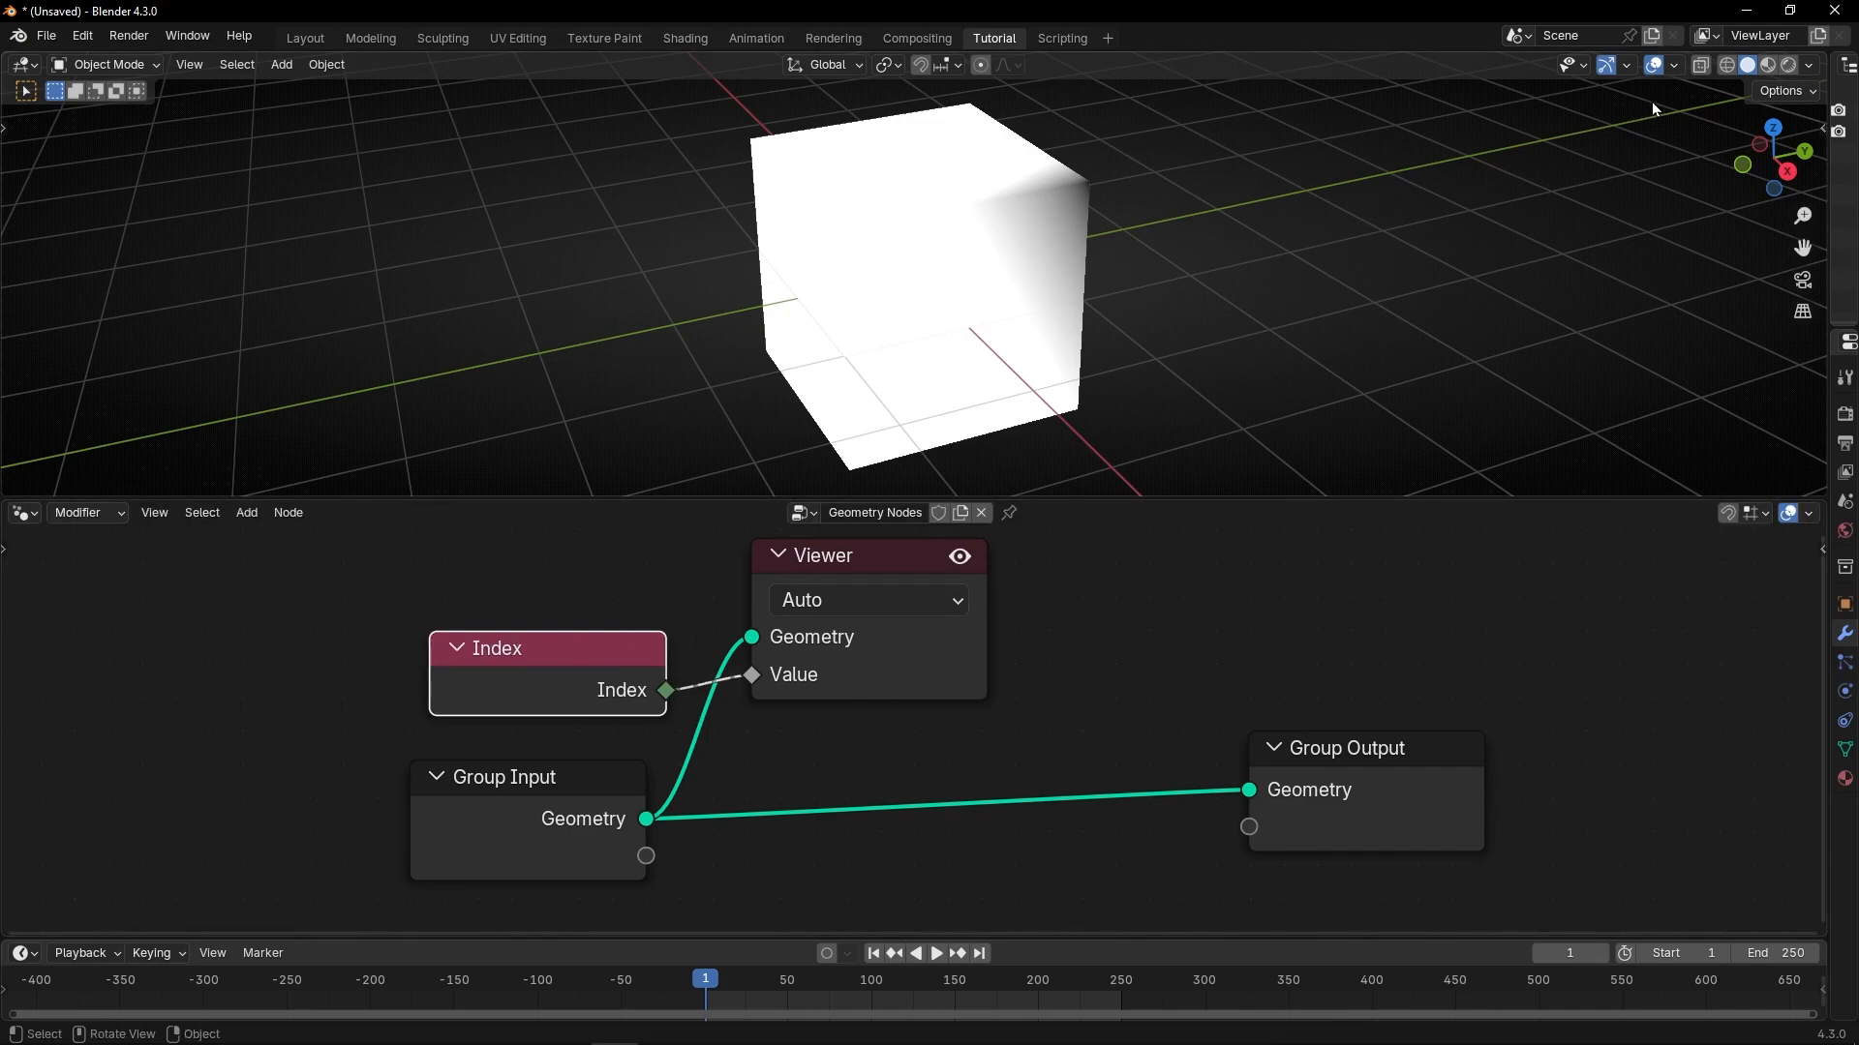
Show the Viewer node's attribute text in the viewport and turn off its color overlay.
click(1674, 65)
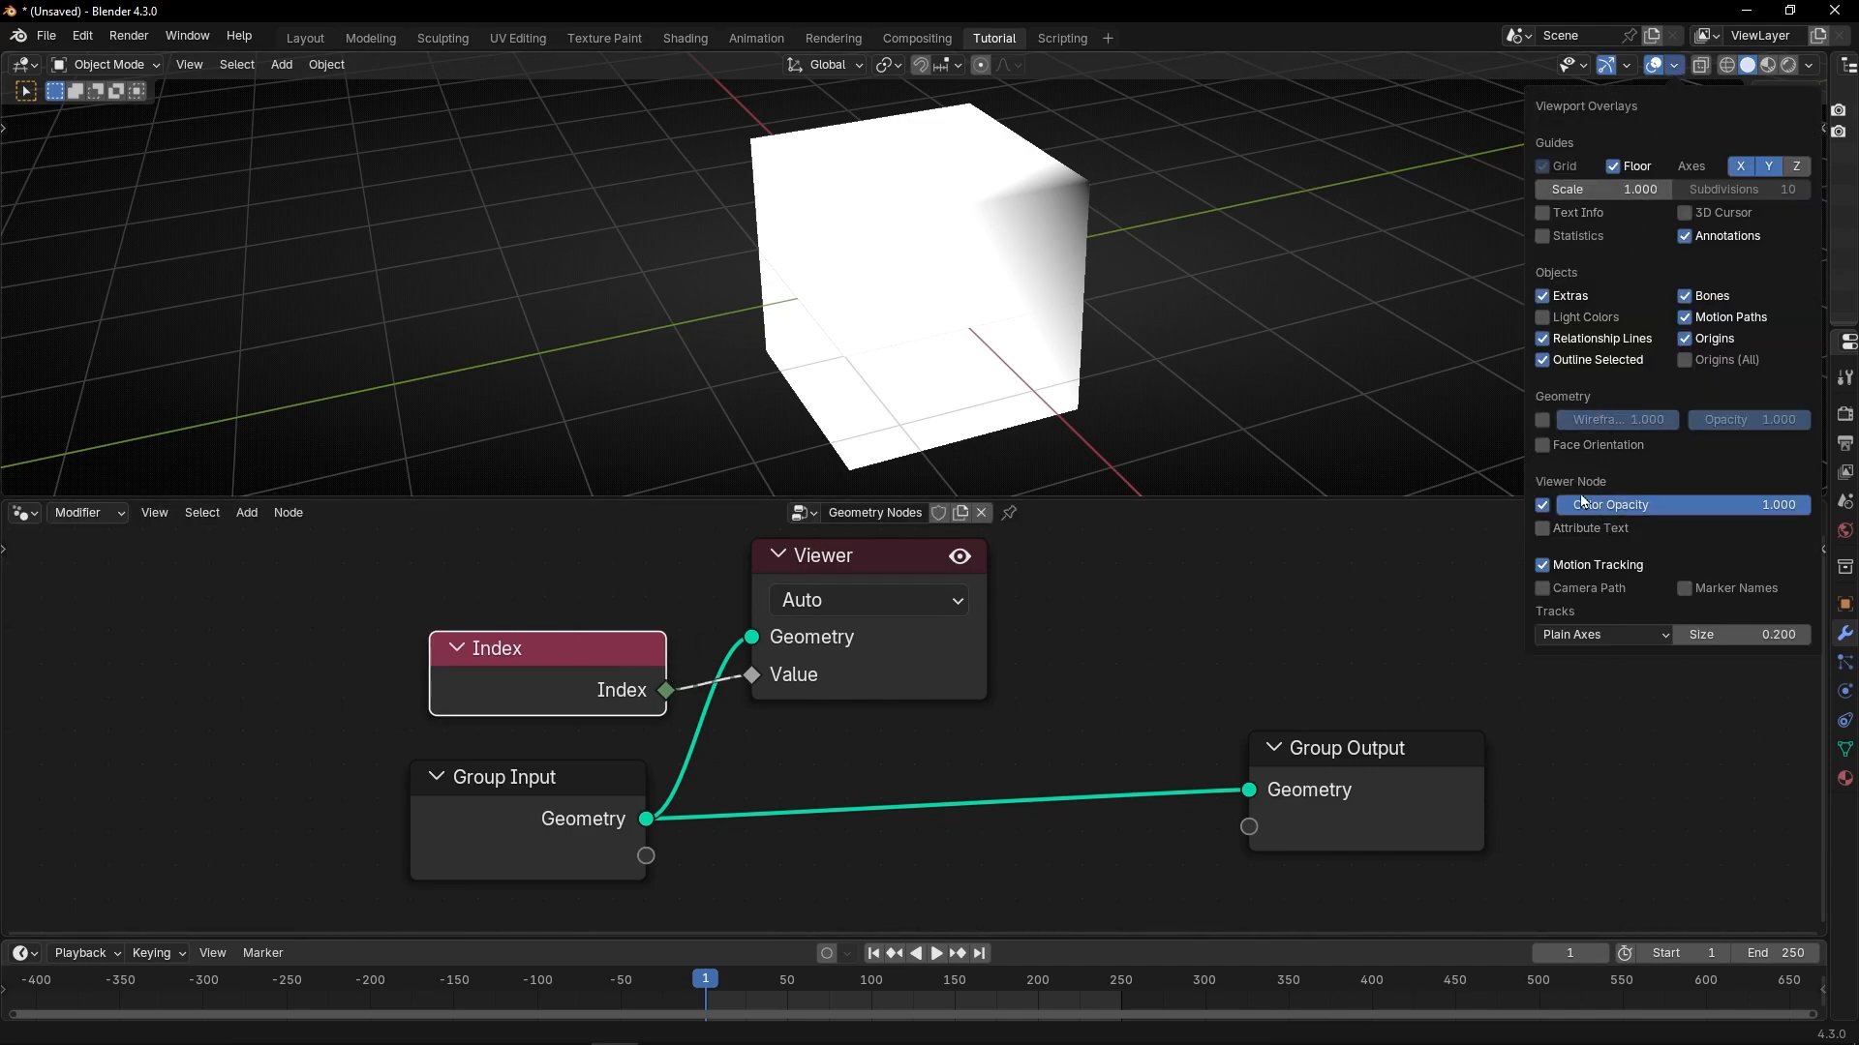
click(1542, 528)
click(1543, 504)
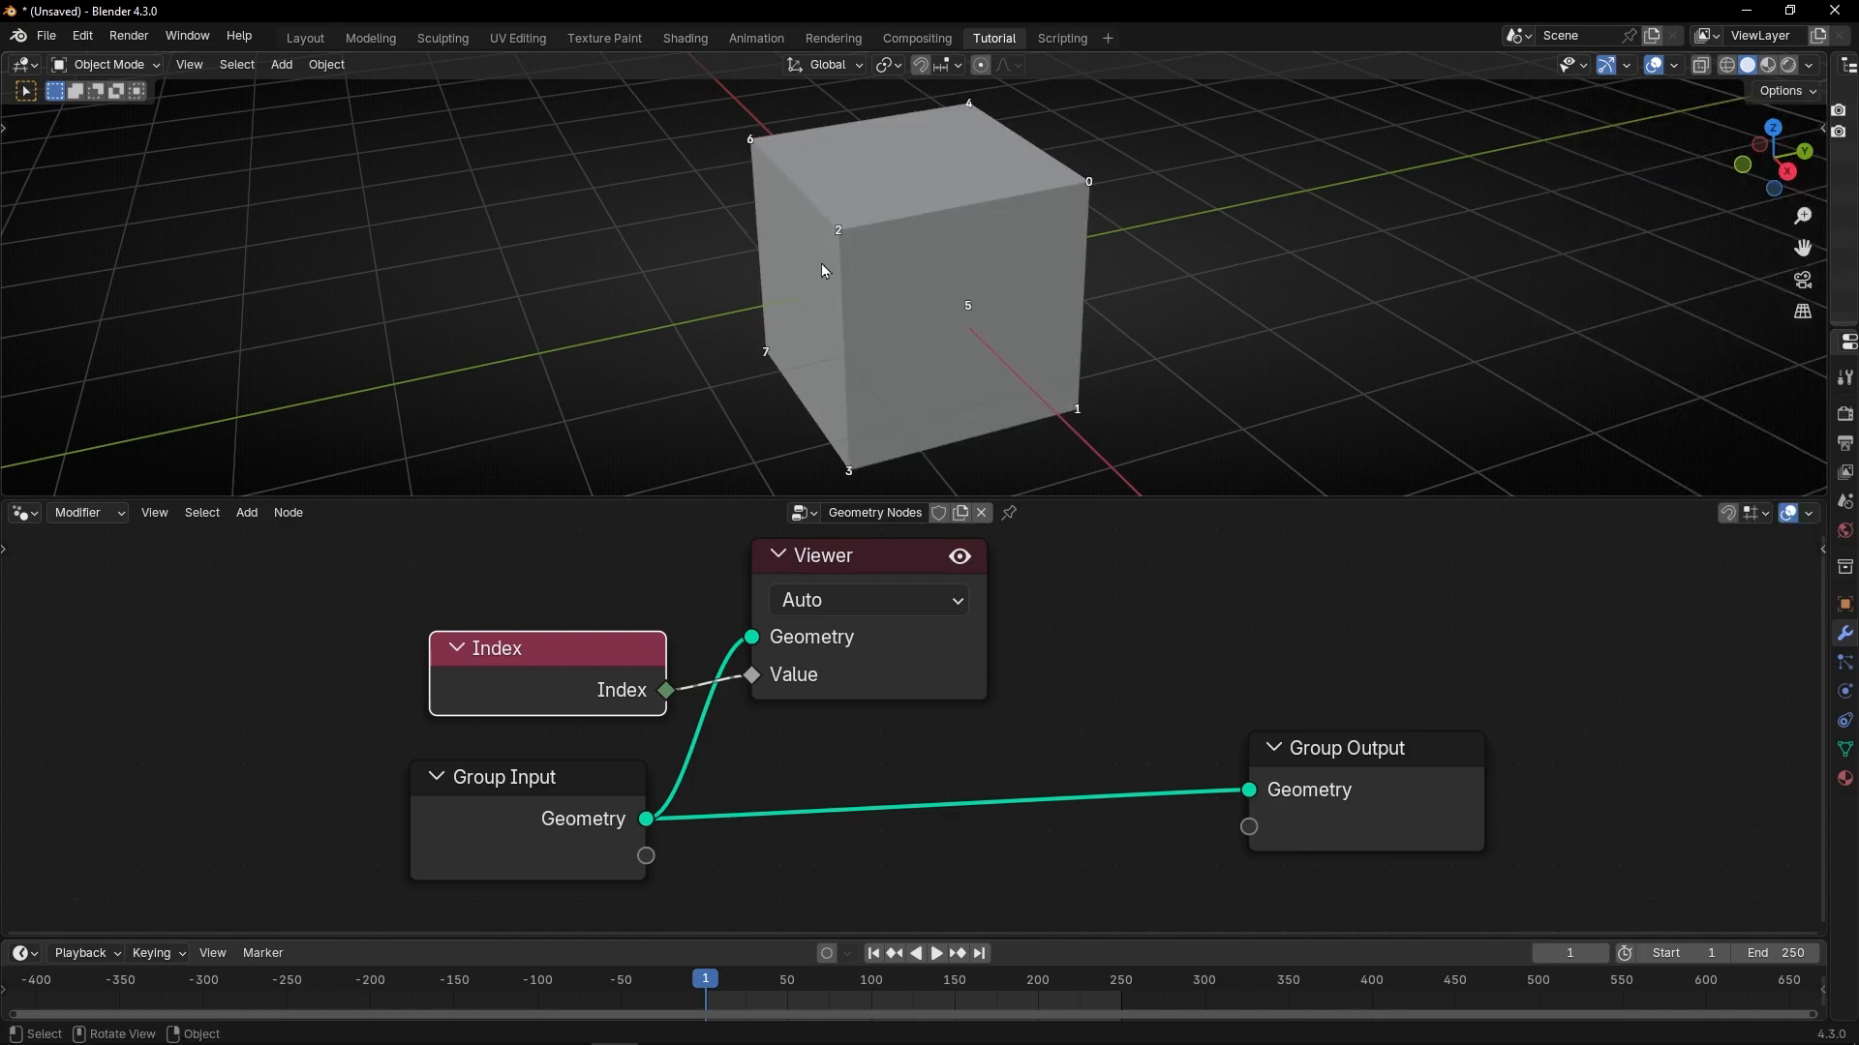
Set the Viewer node's domain to Point and inspect the index numbers on the cube's vertices.
click(831, 602)
click(864, 720)
click(876, 327)
middle_drag(876, 327, 916, 408)
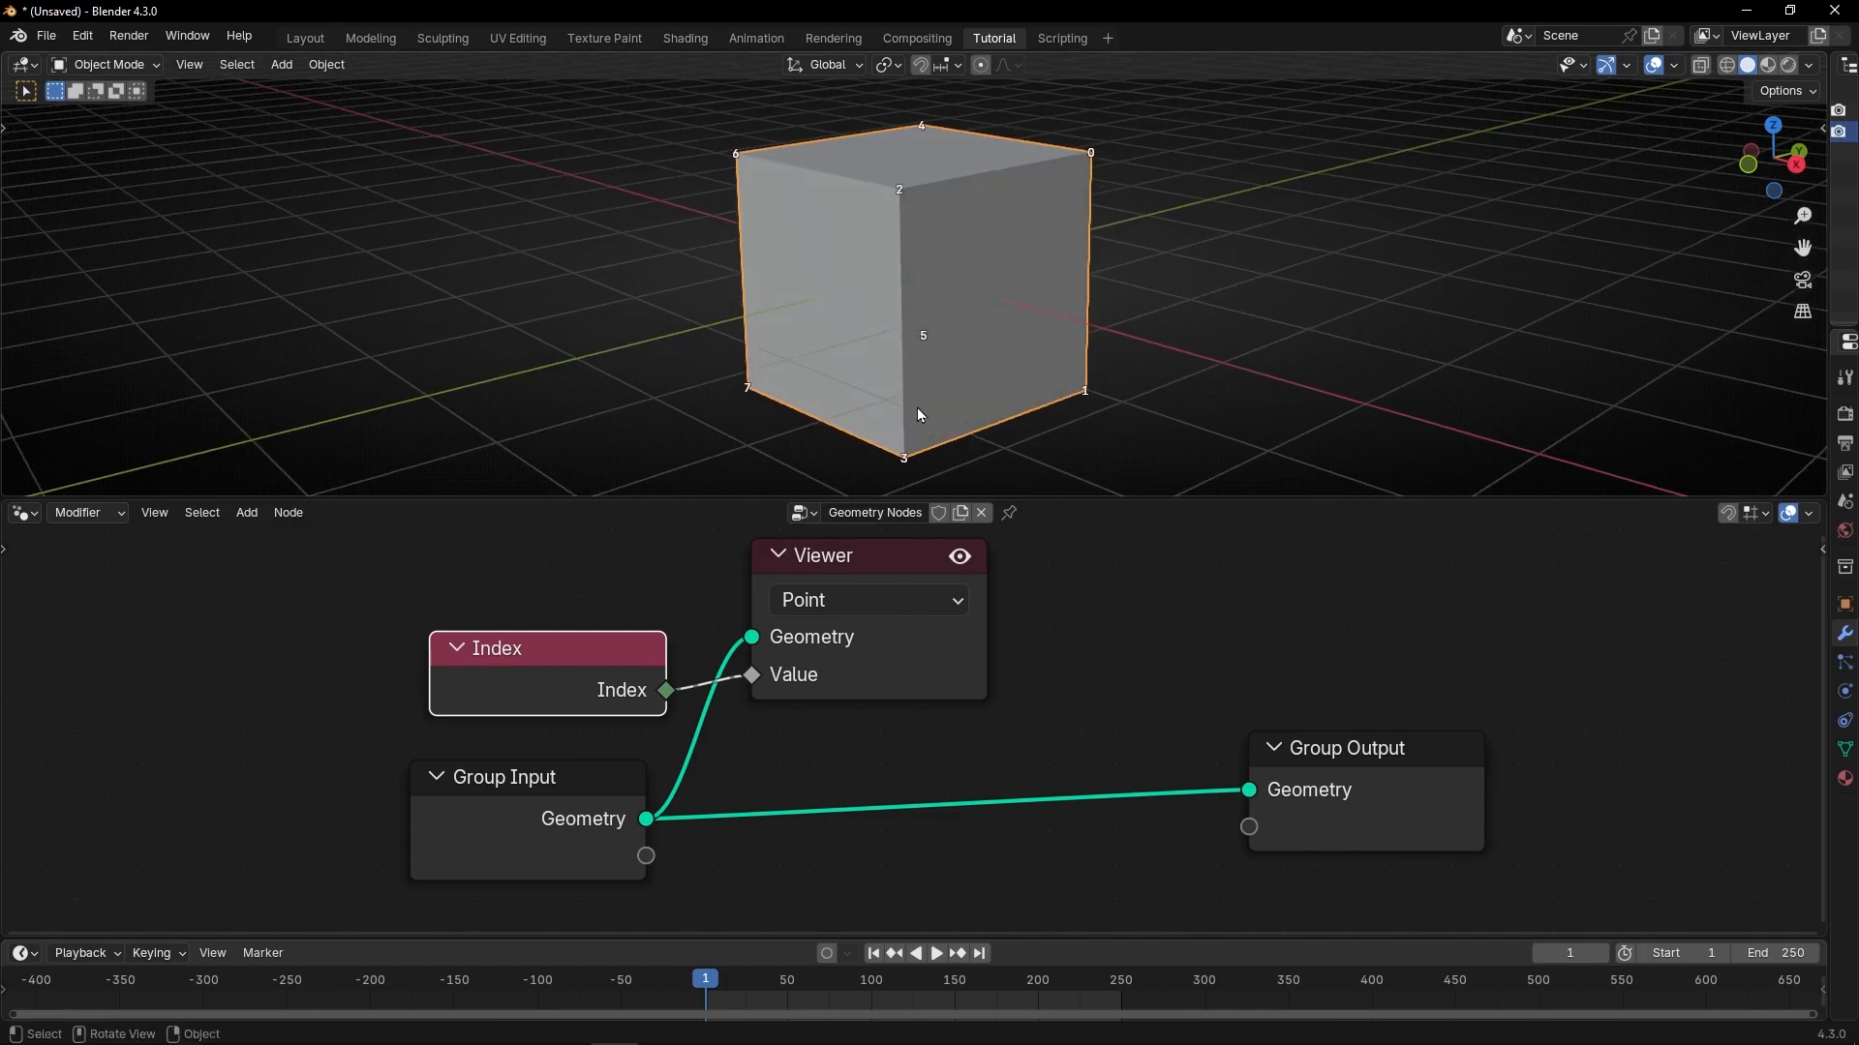
Preview the cube's indices on the Edge, Face, Face Corner and Instance domains, and return the Viewer to Point.
click(869, 601)
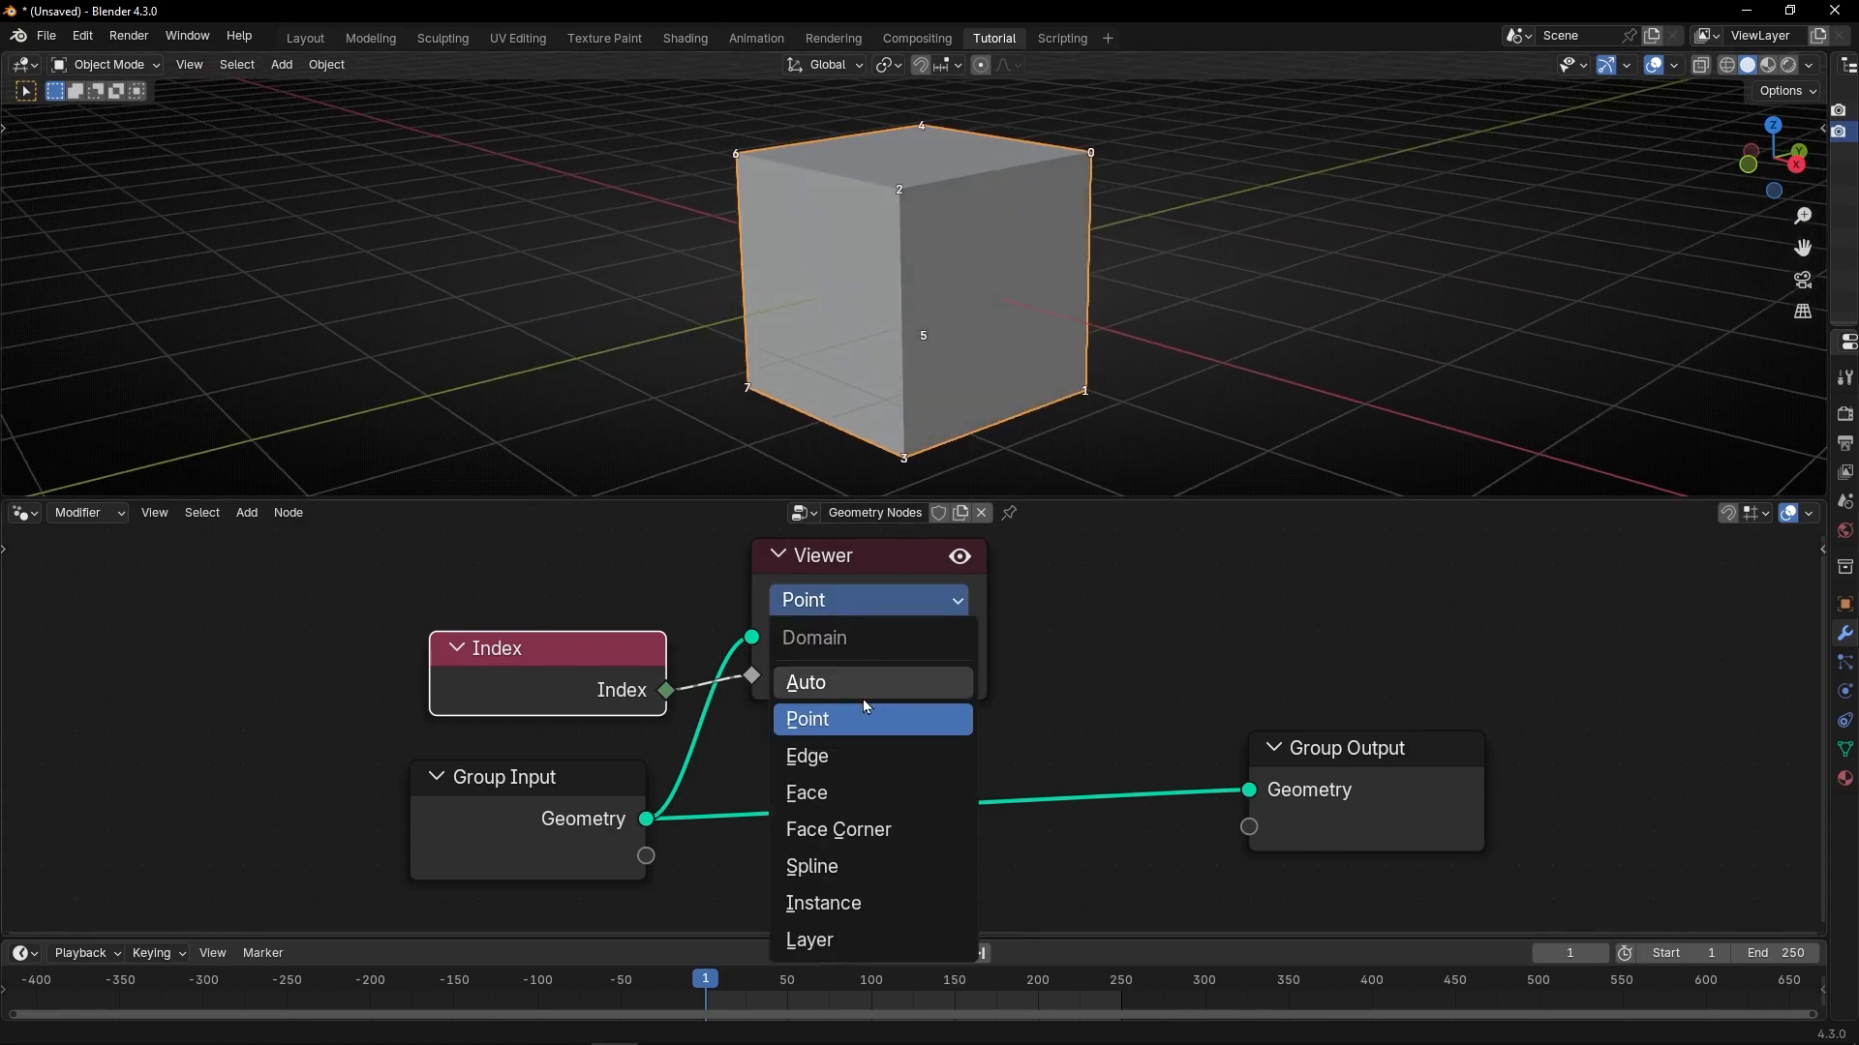
click(890, 754)
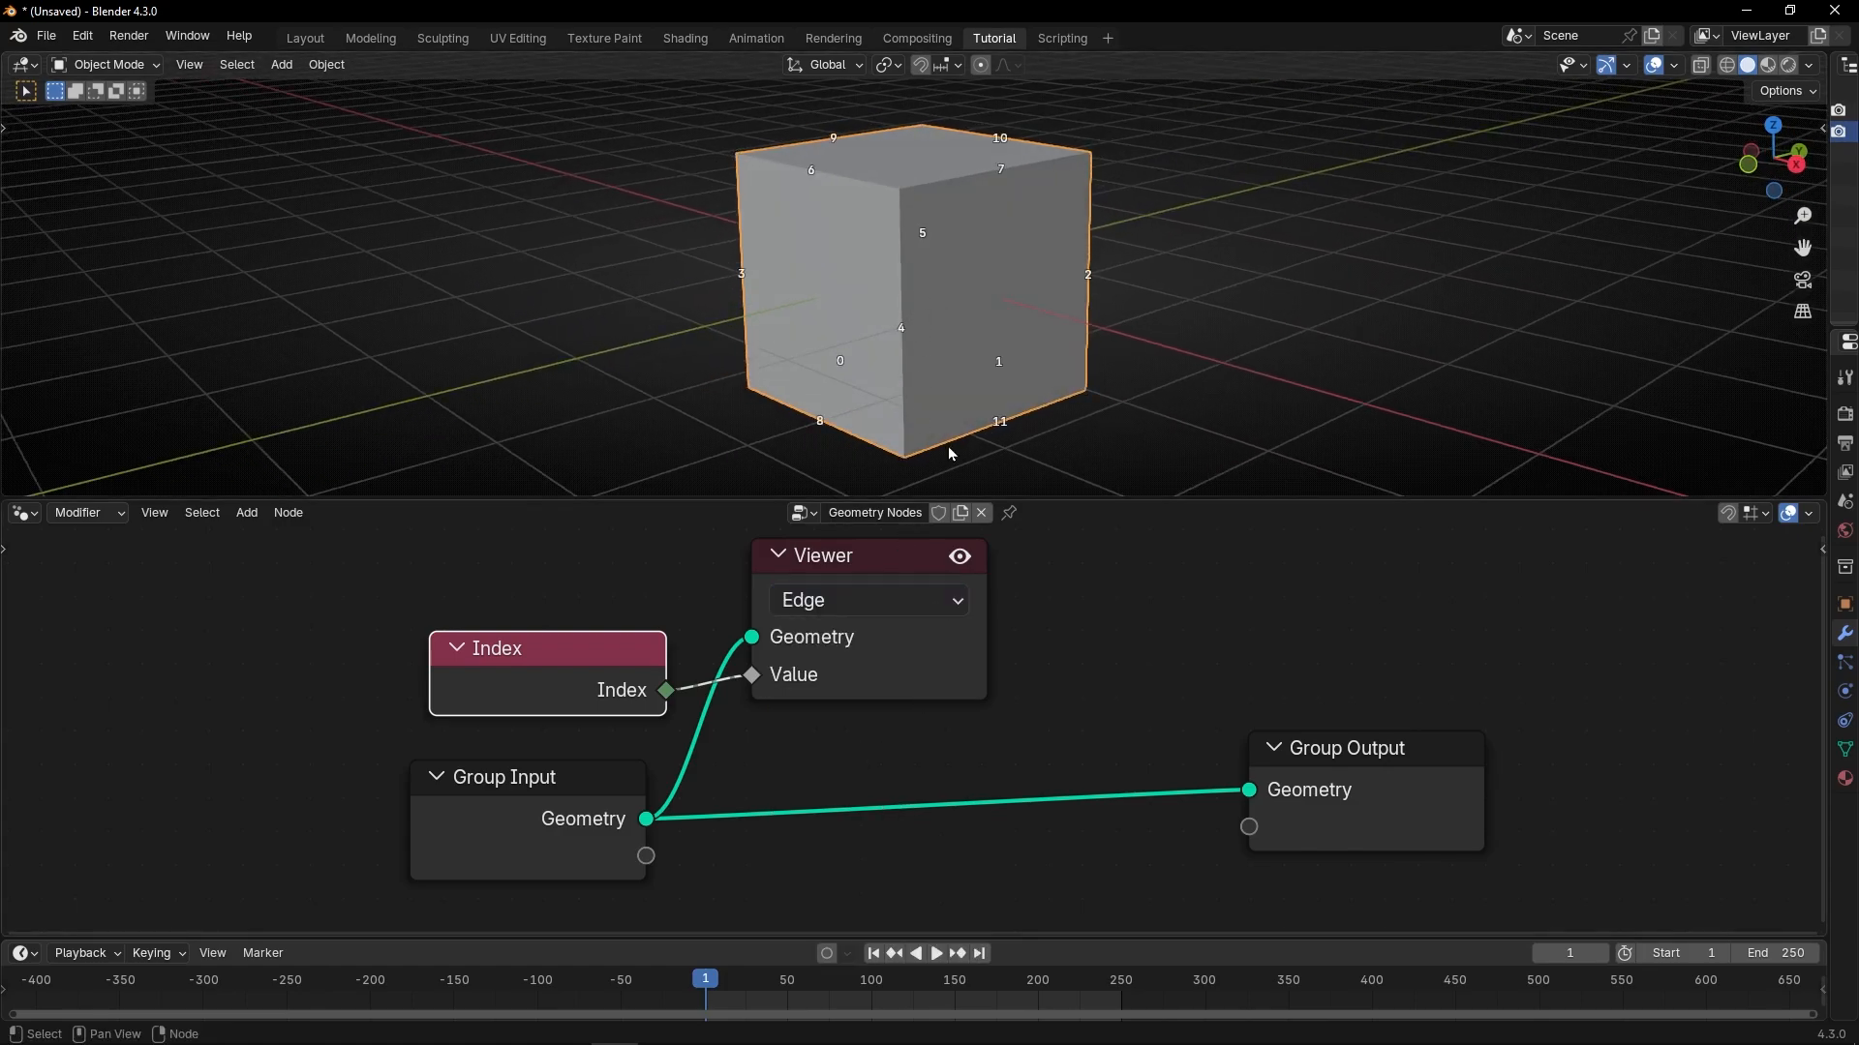
click(875, 601)
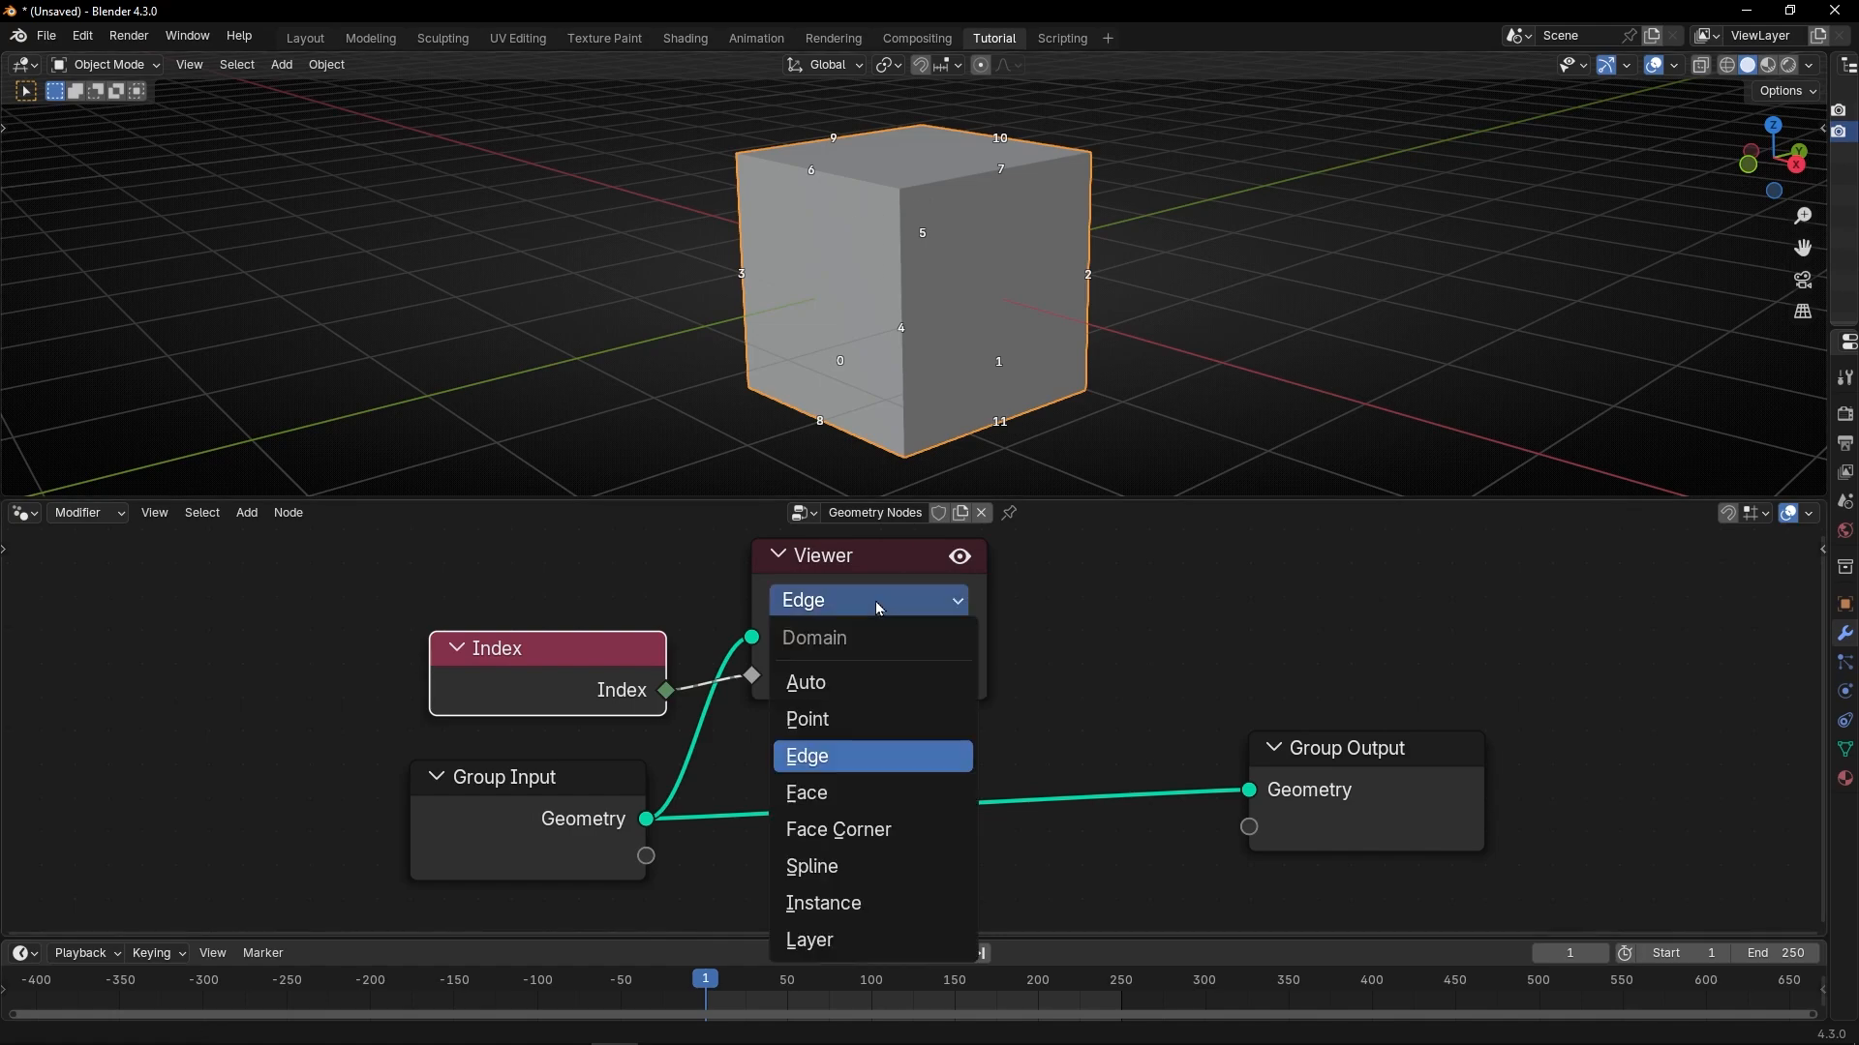
click(844, 799)
click(908, 602)
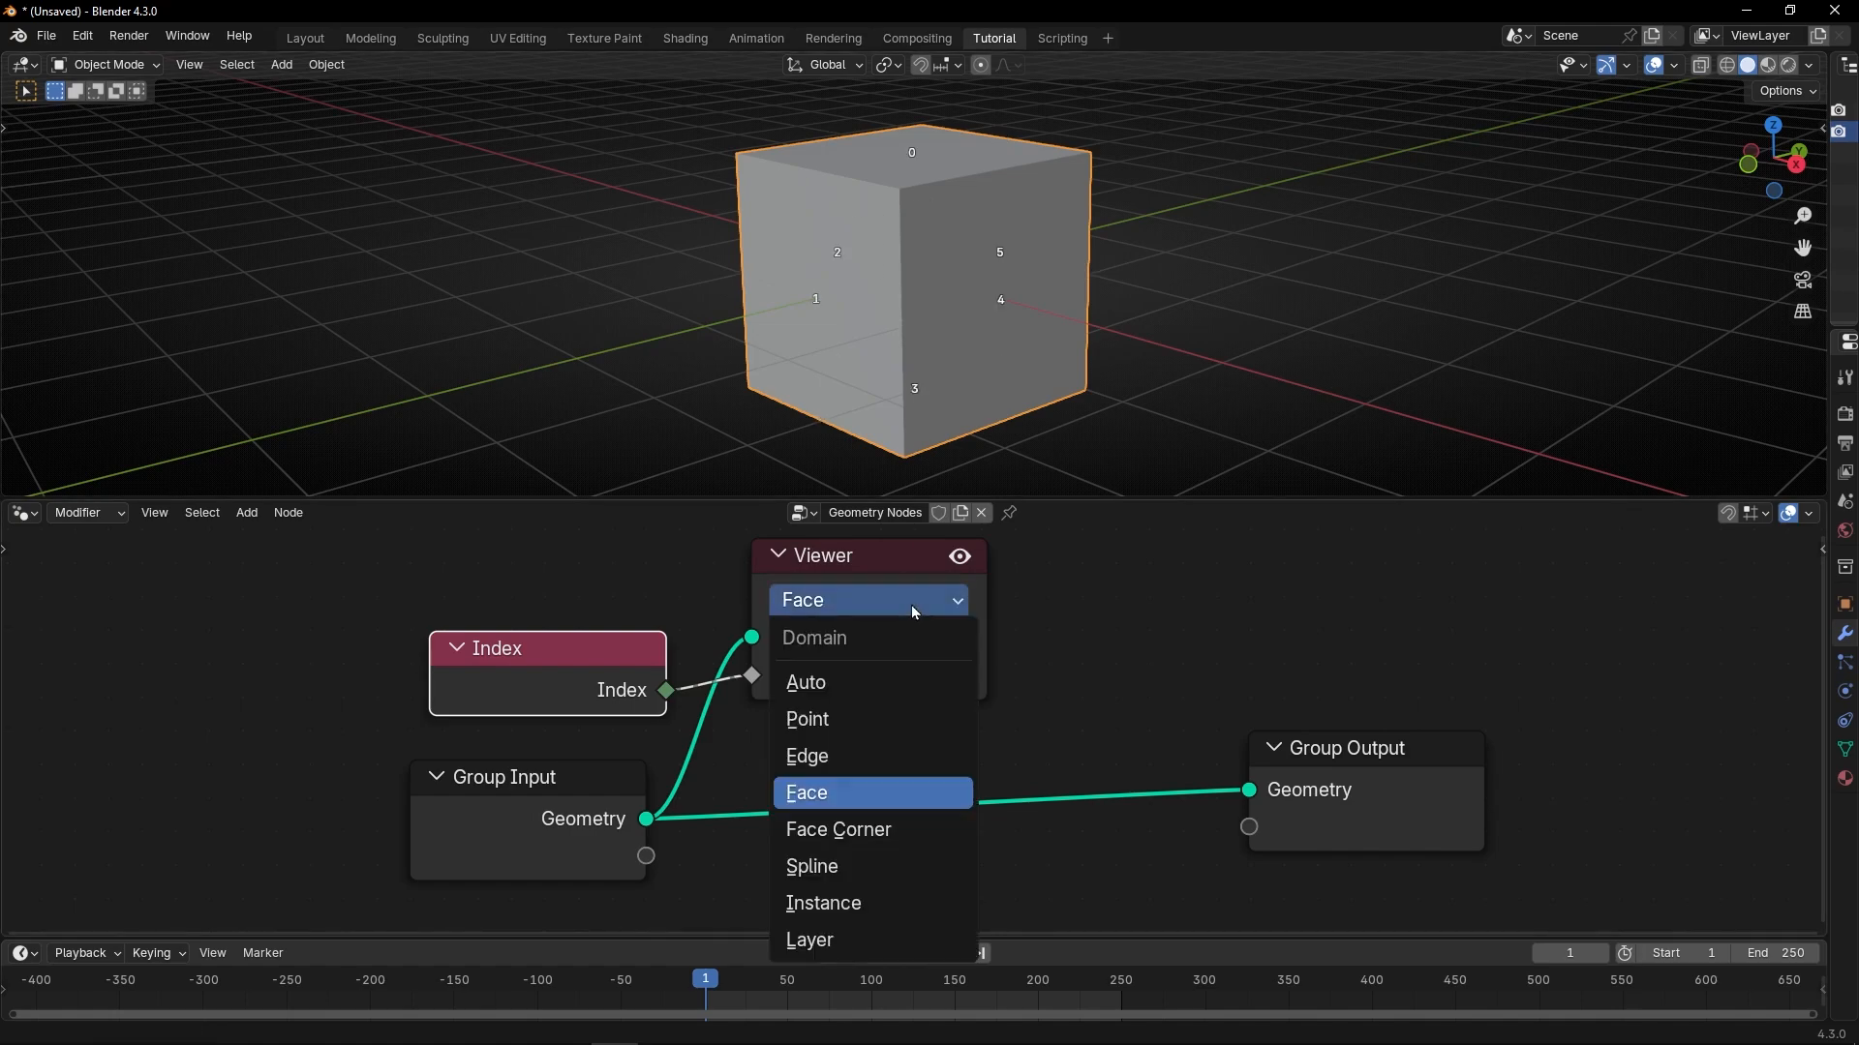
click(869, 833)
click(899, 604)
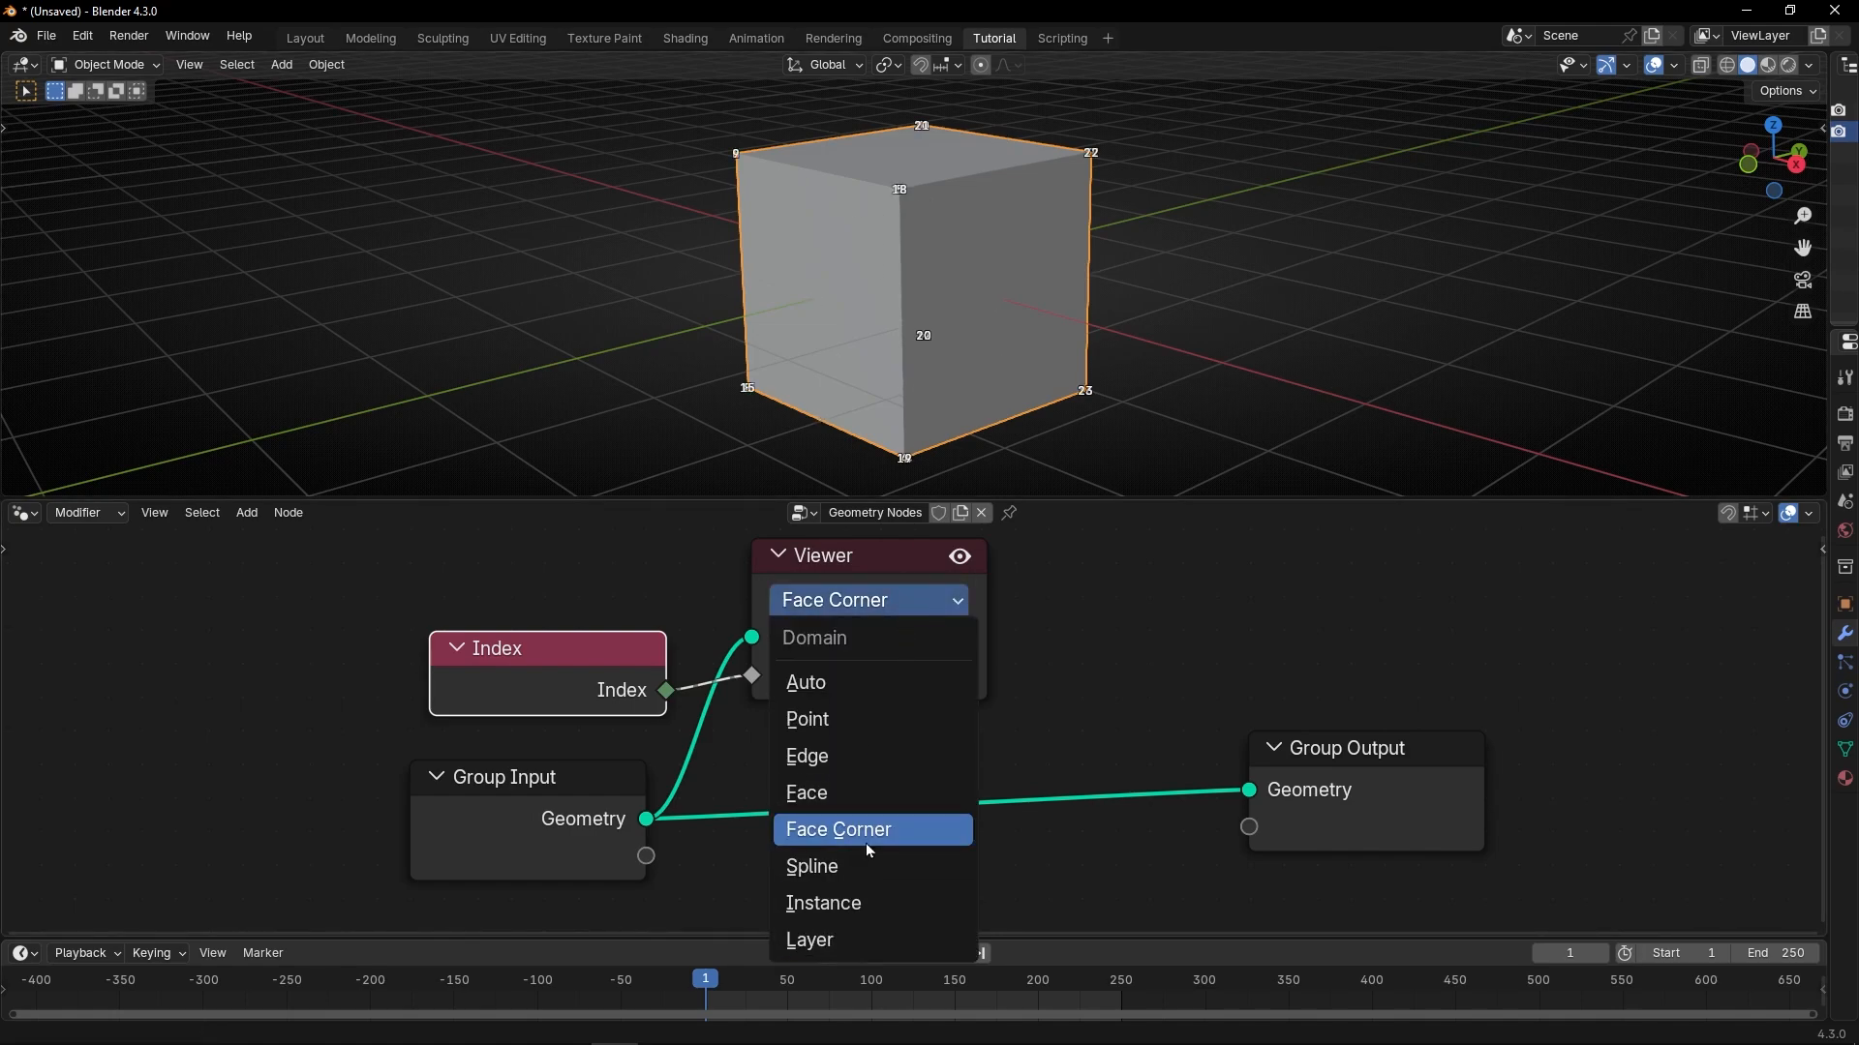
click(857, 906)
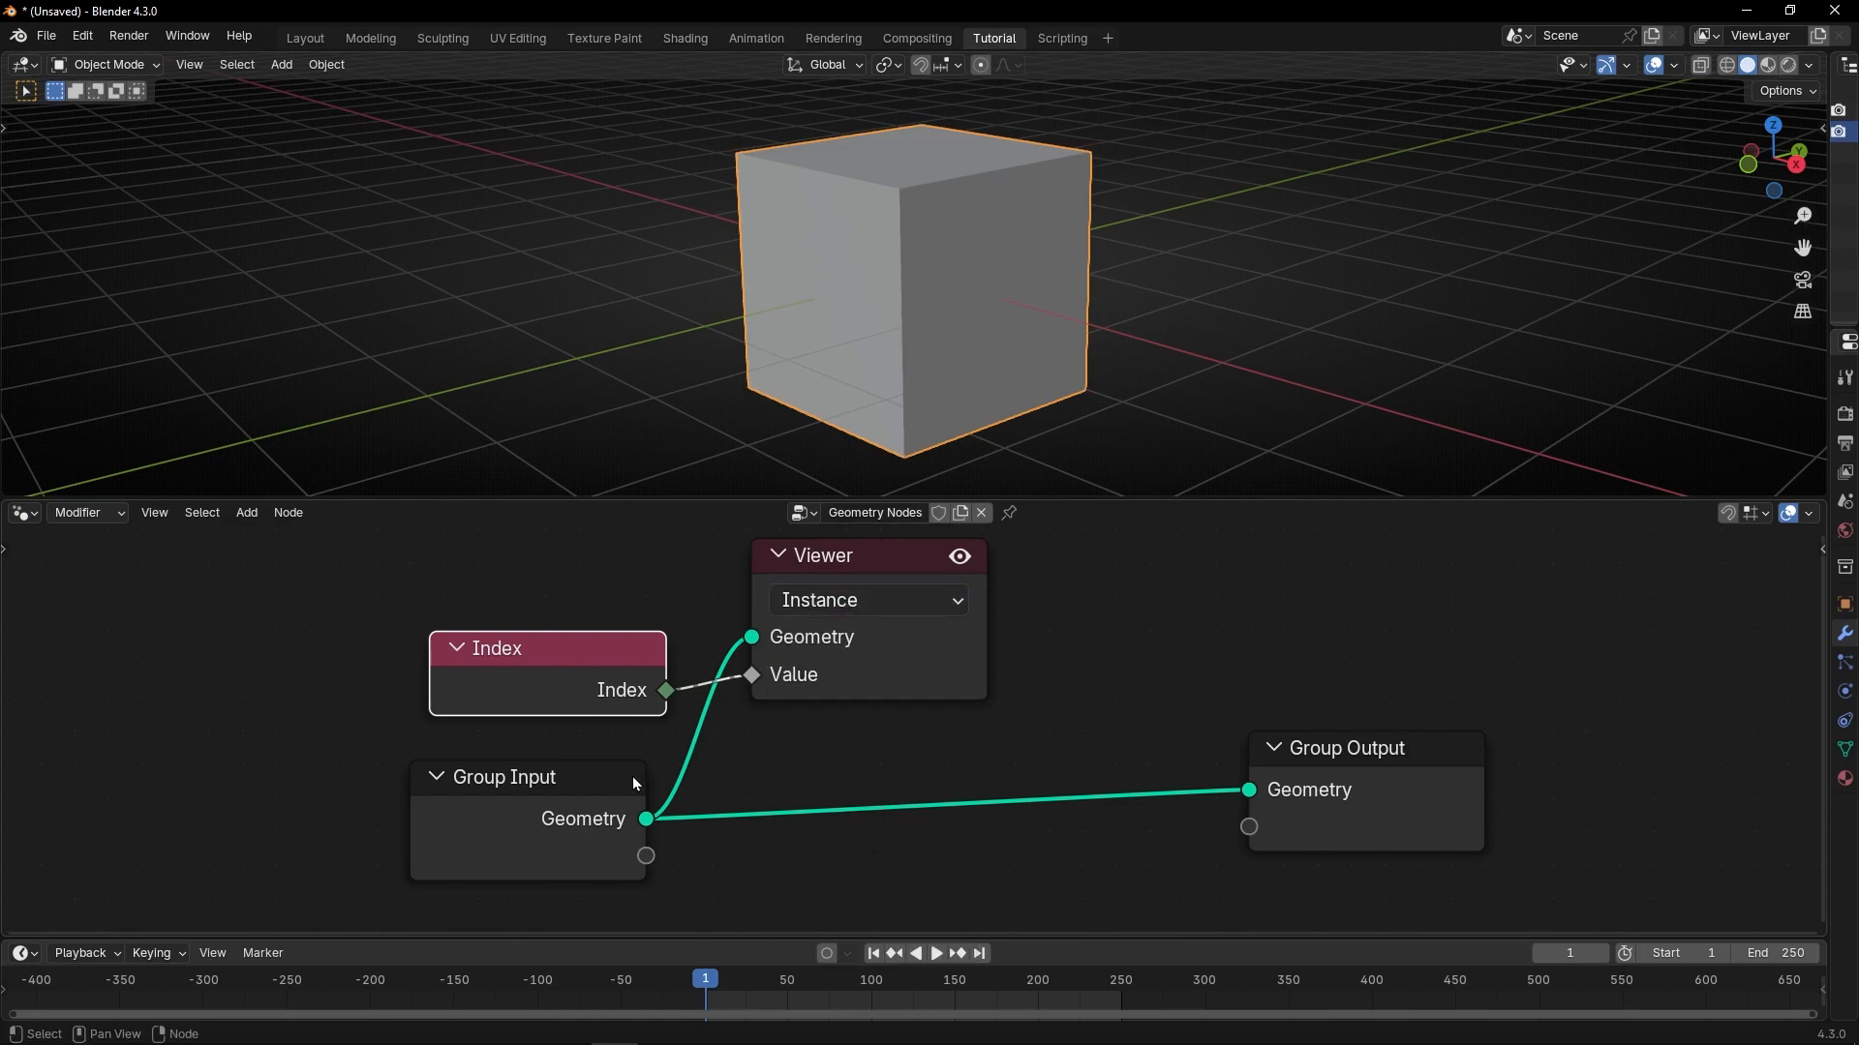
click(832, 601)
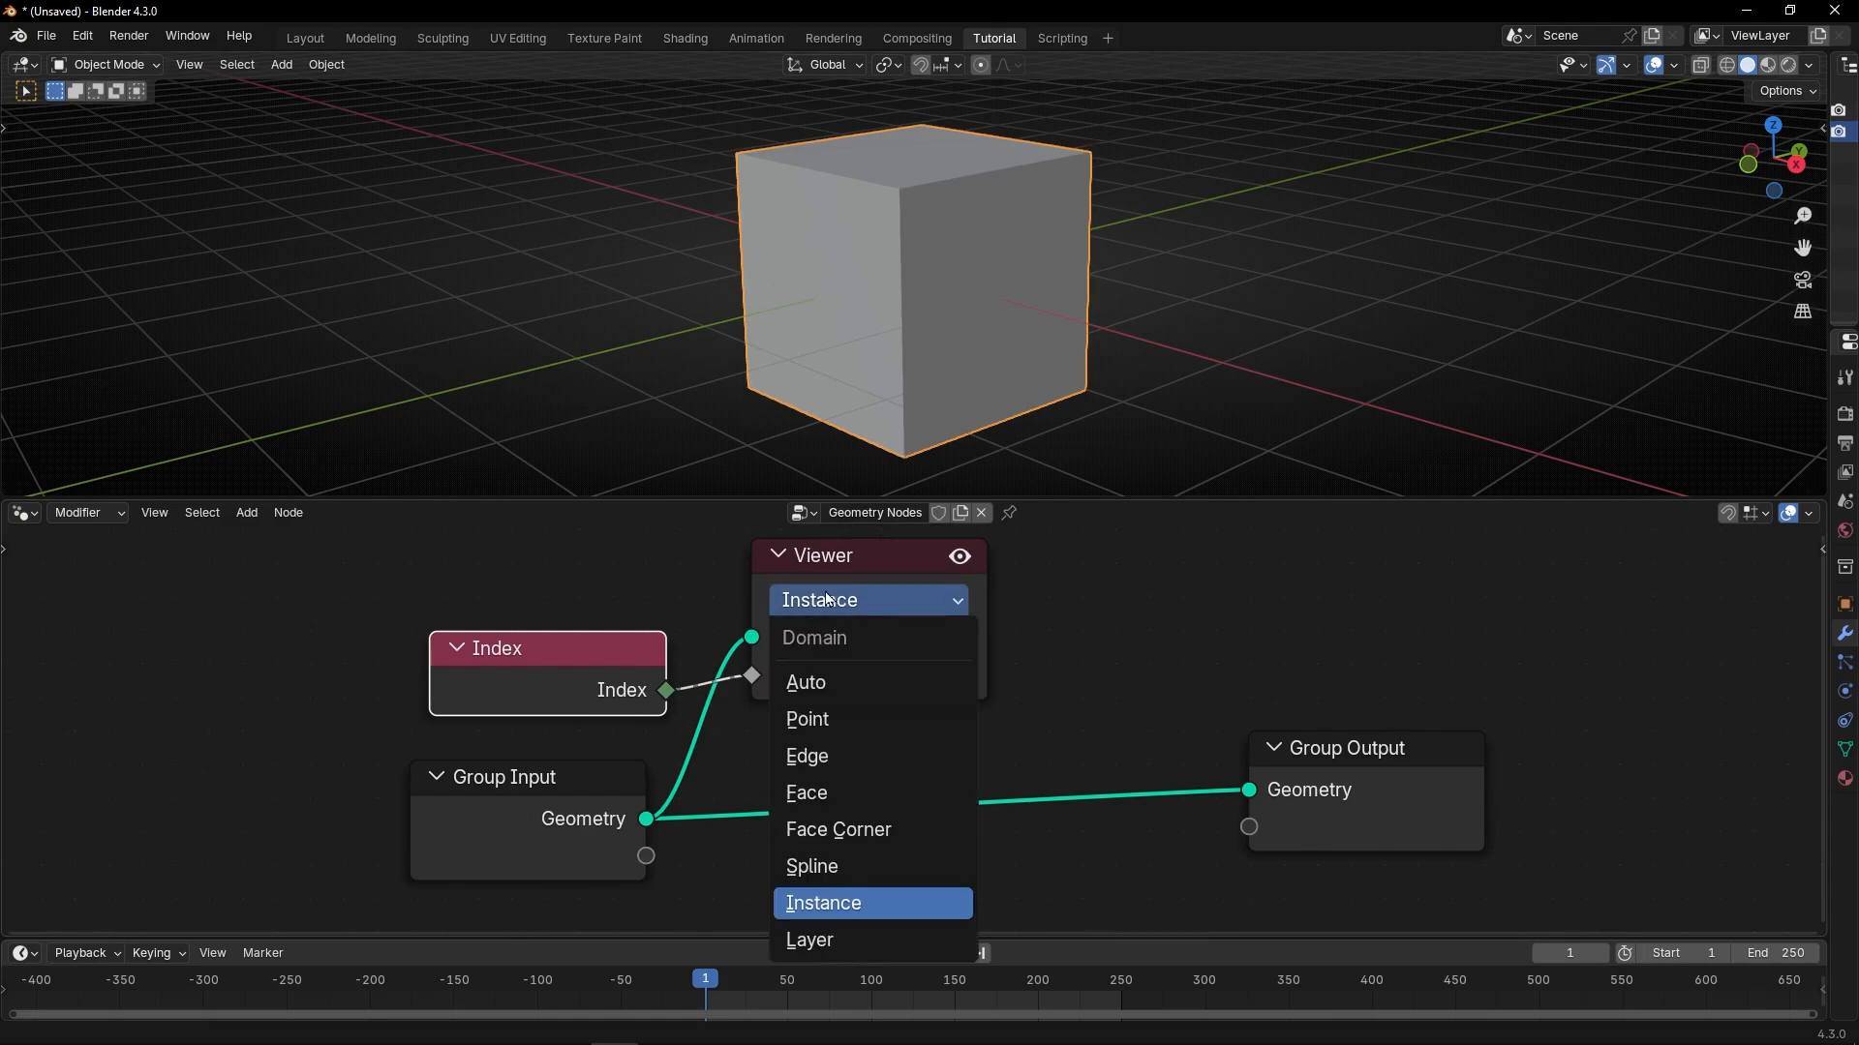
click(858, 718)
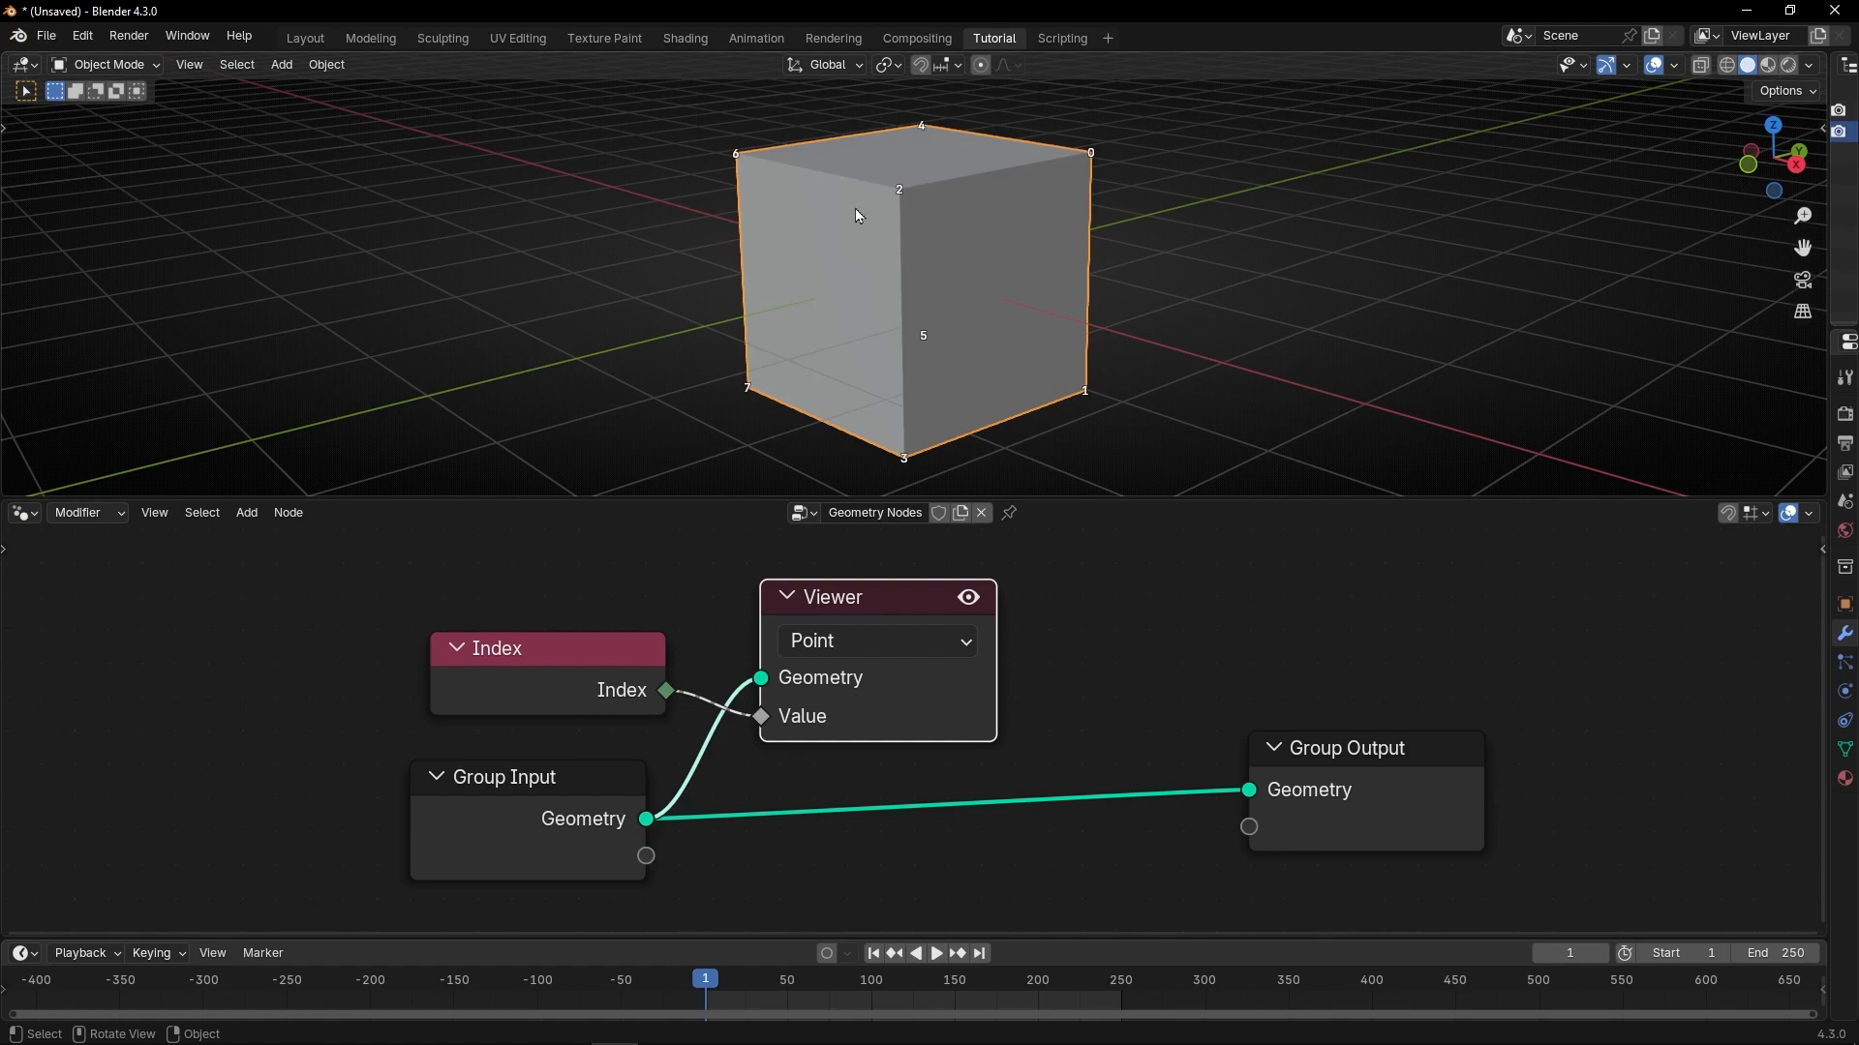
Try switching off and deleting the Viewer node, and restore it as the active viewer.
click(969, 599)
key(x)
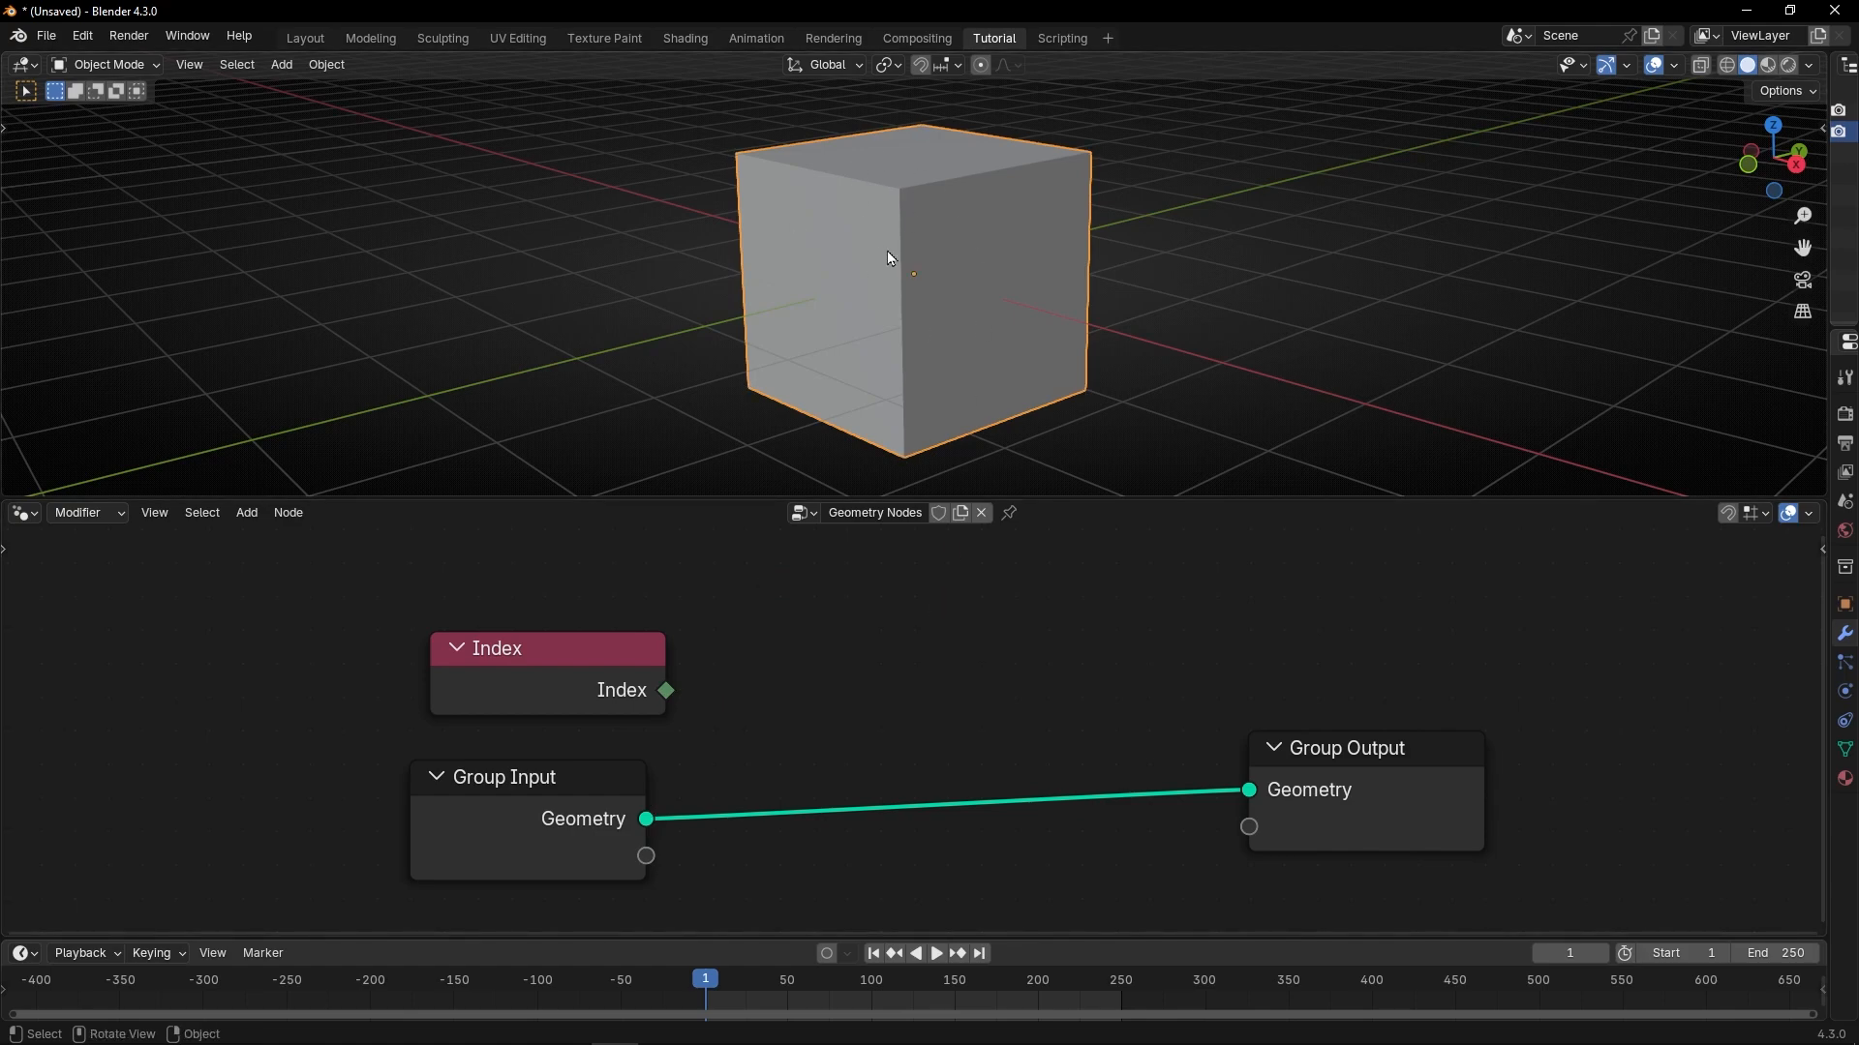
key(ctrl+z)
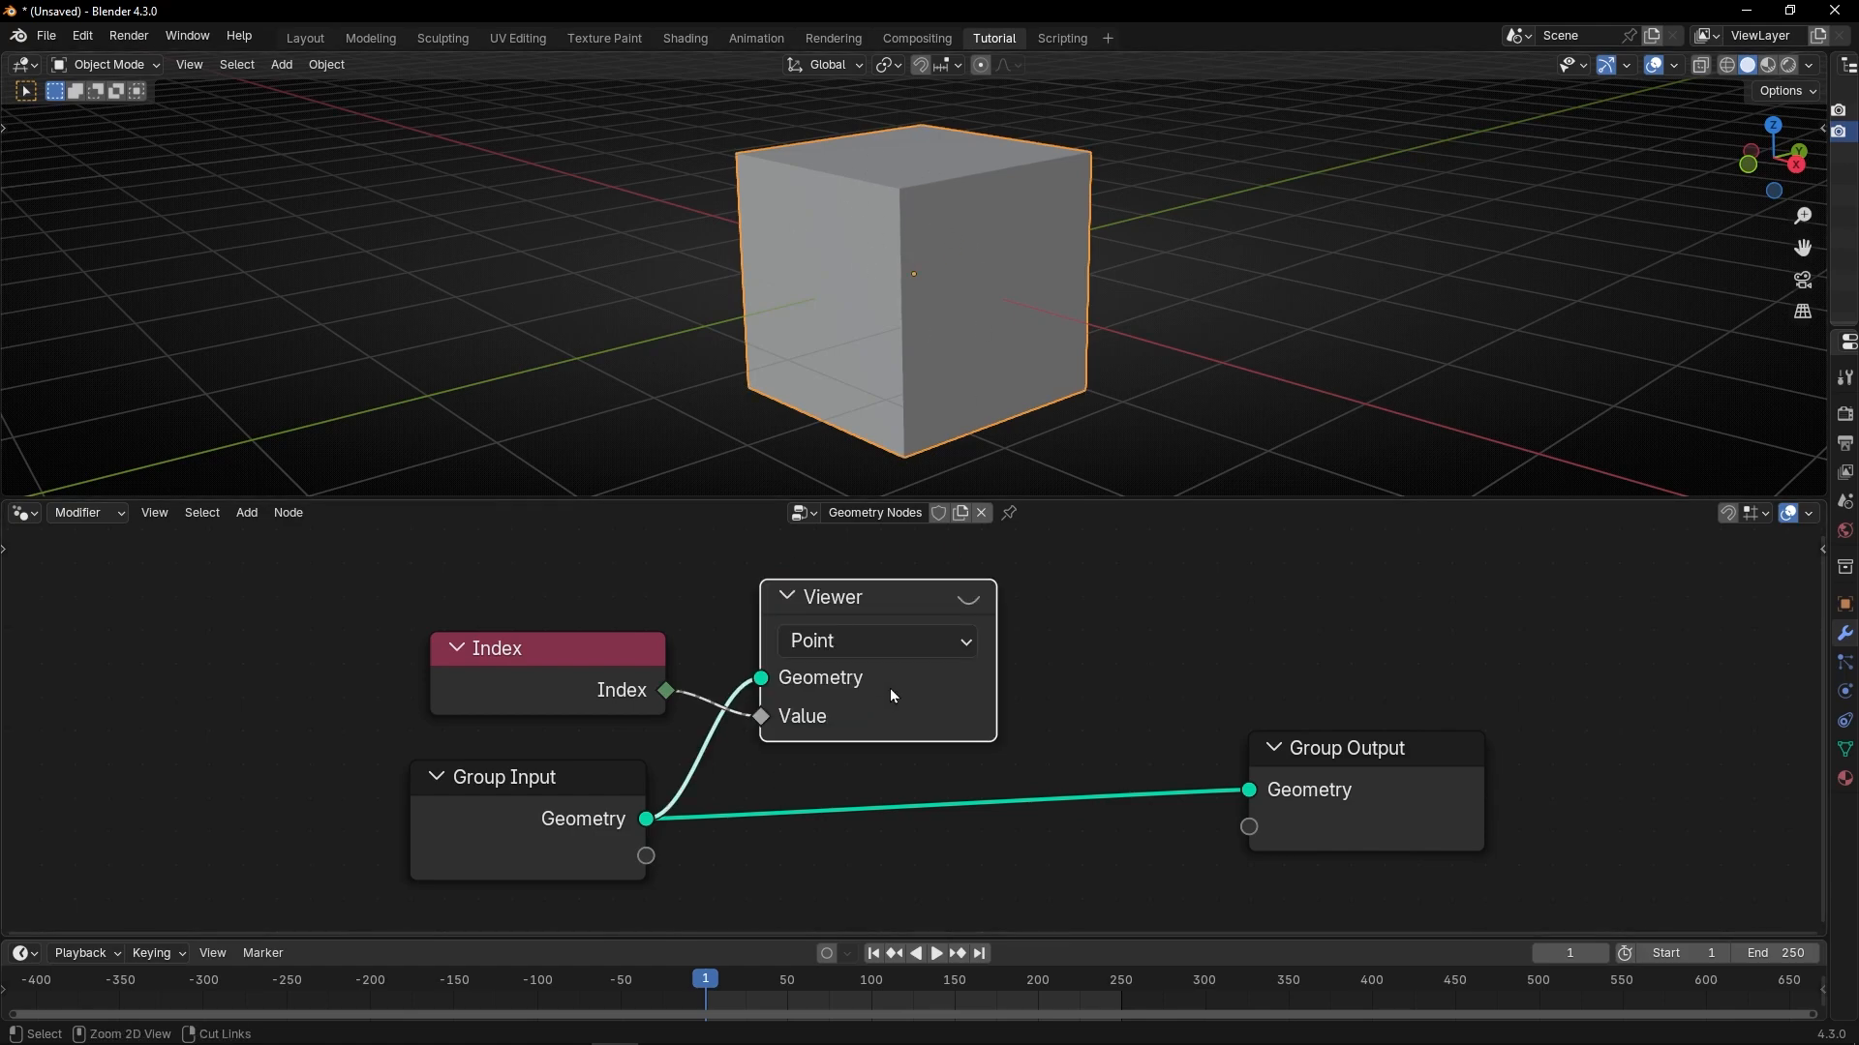
click(978, 600)
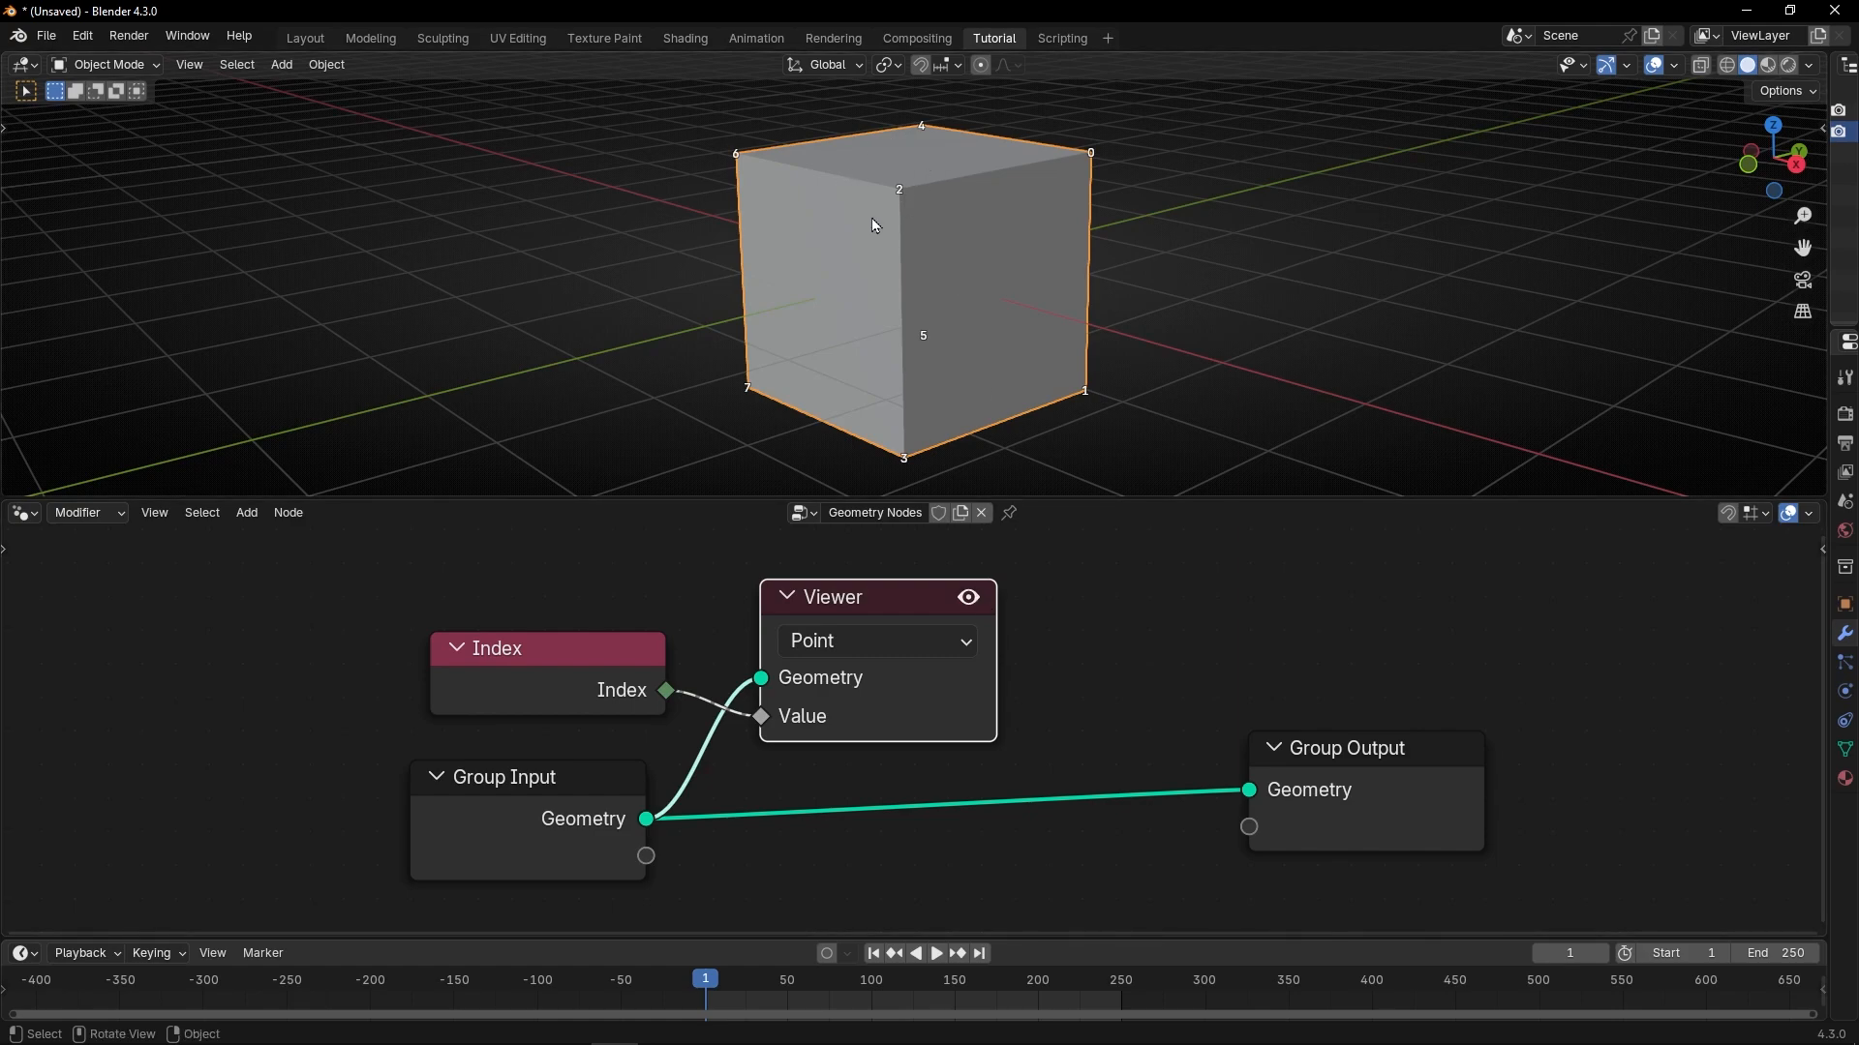
Move the Index node slightly away from the Group Input node and delete the Viewer node.
drag(586, 661, 592, 641)
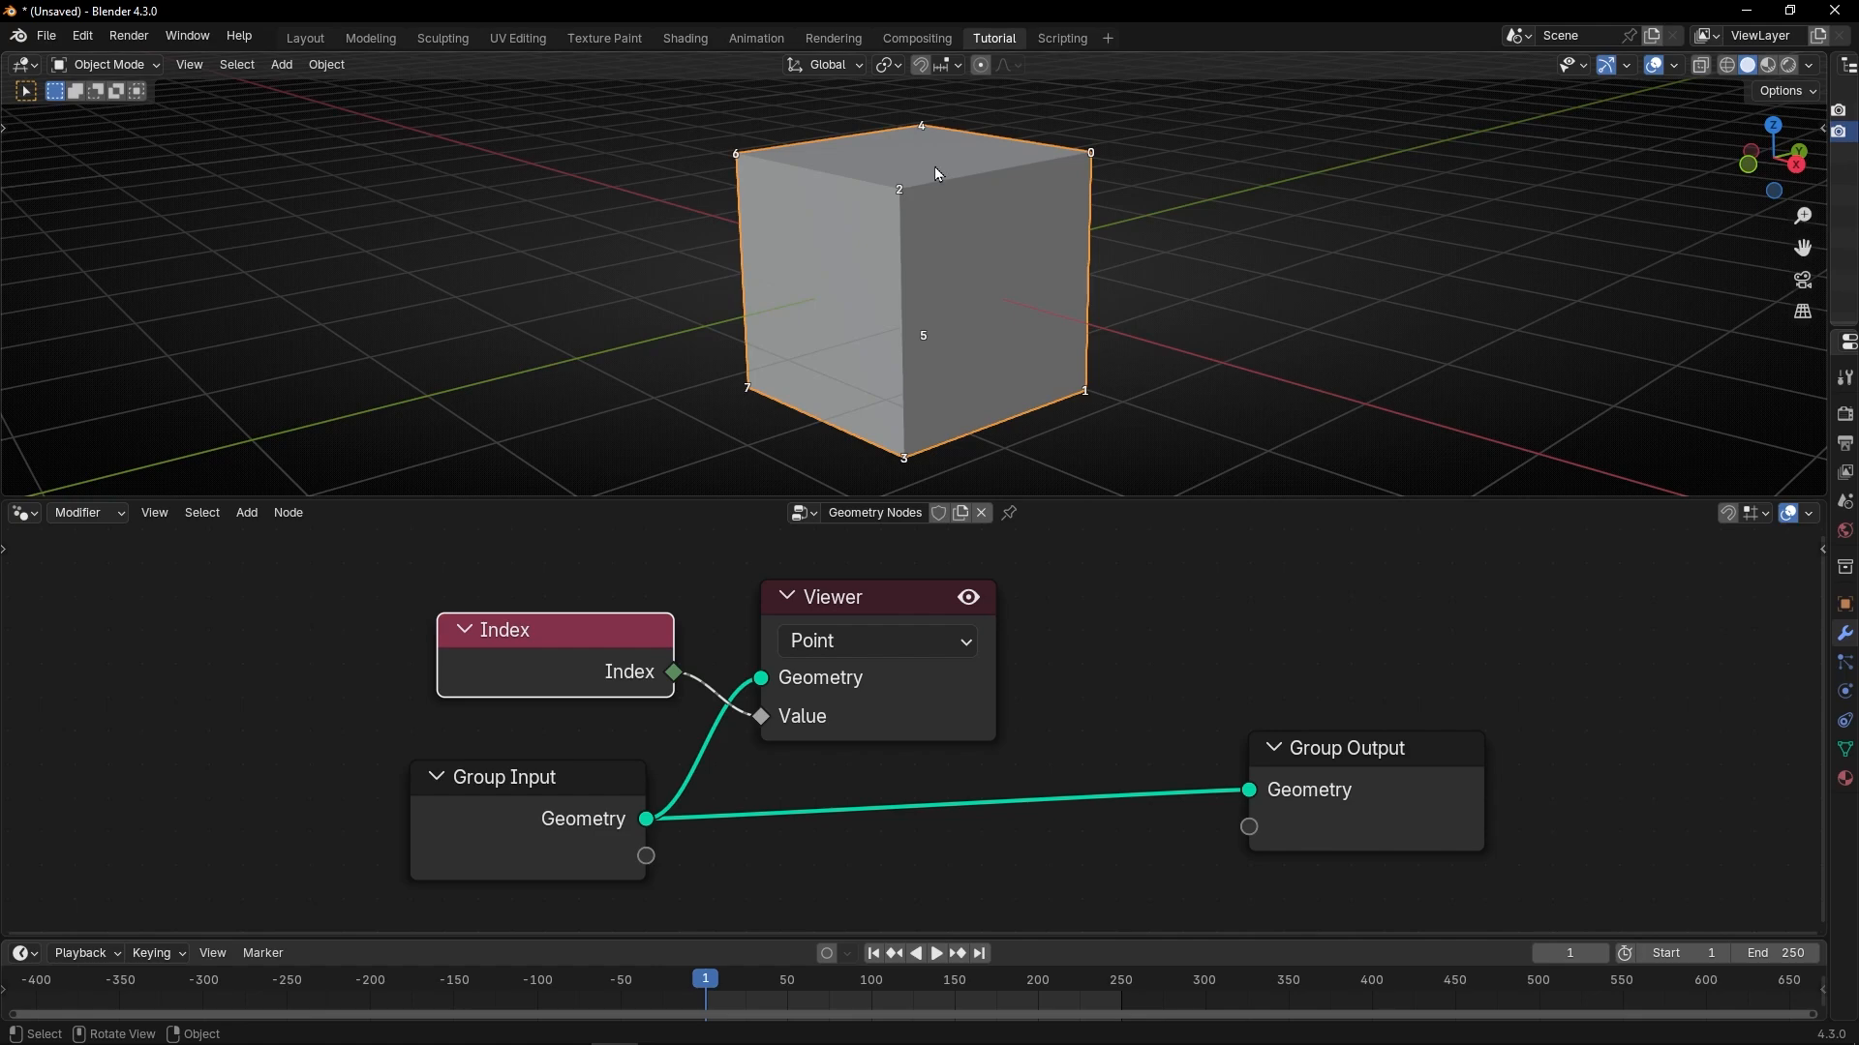
click(892, 595)
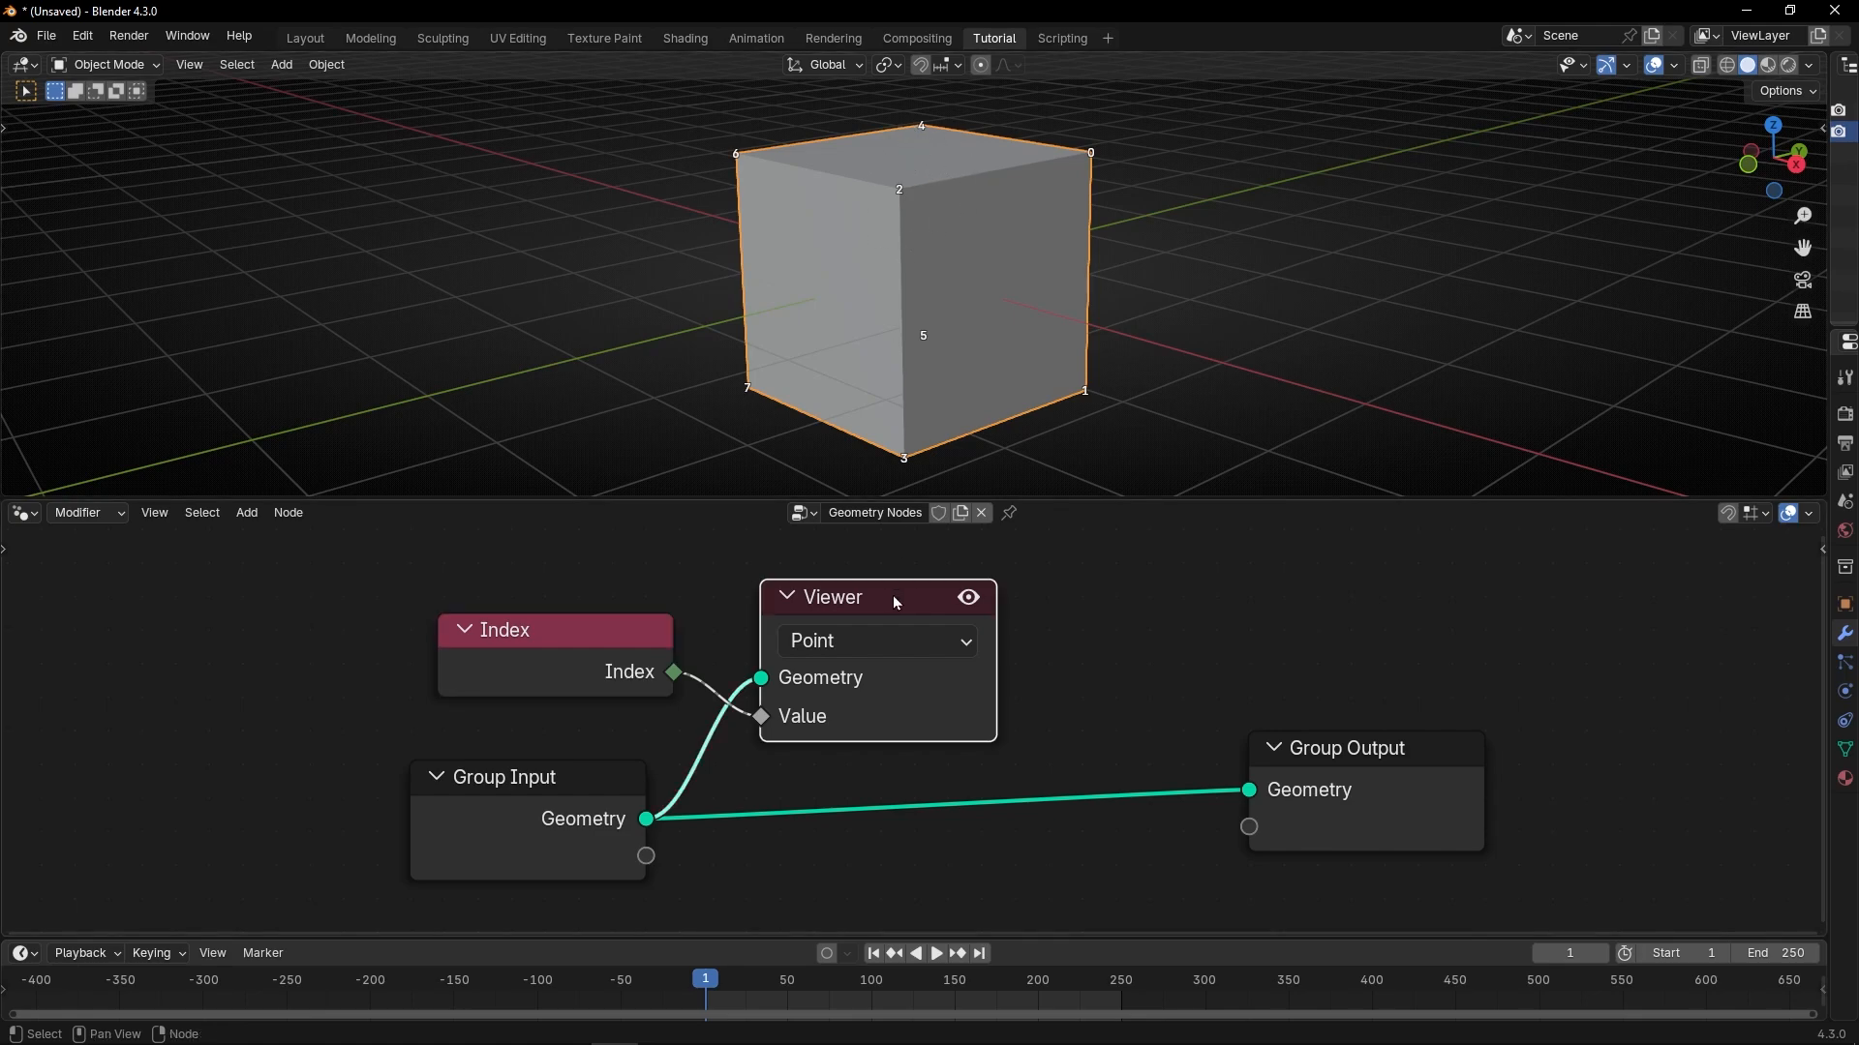
key(x)
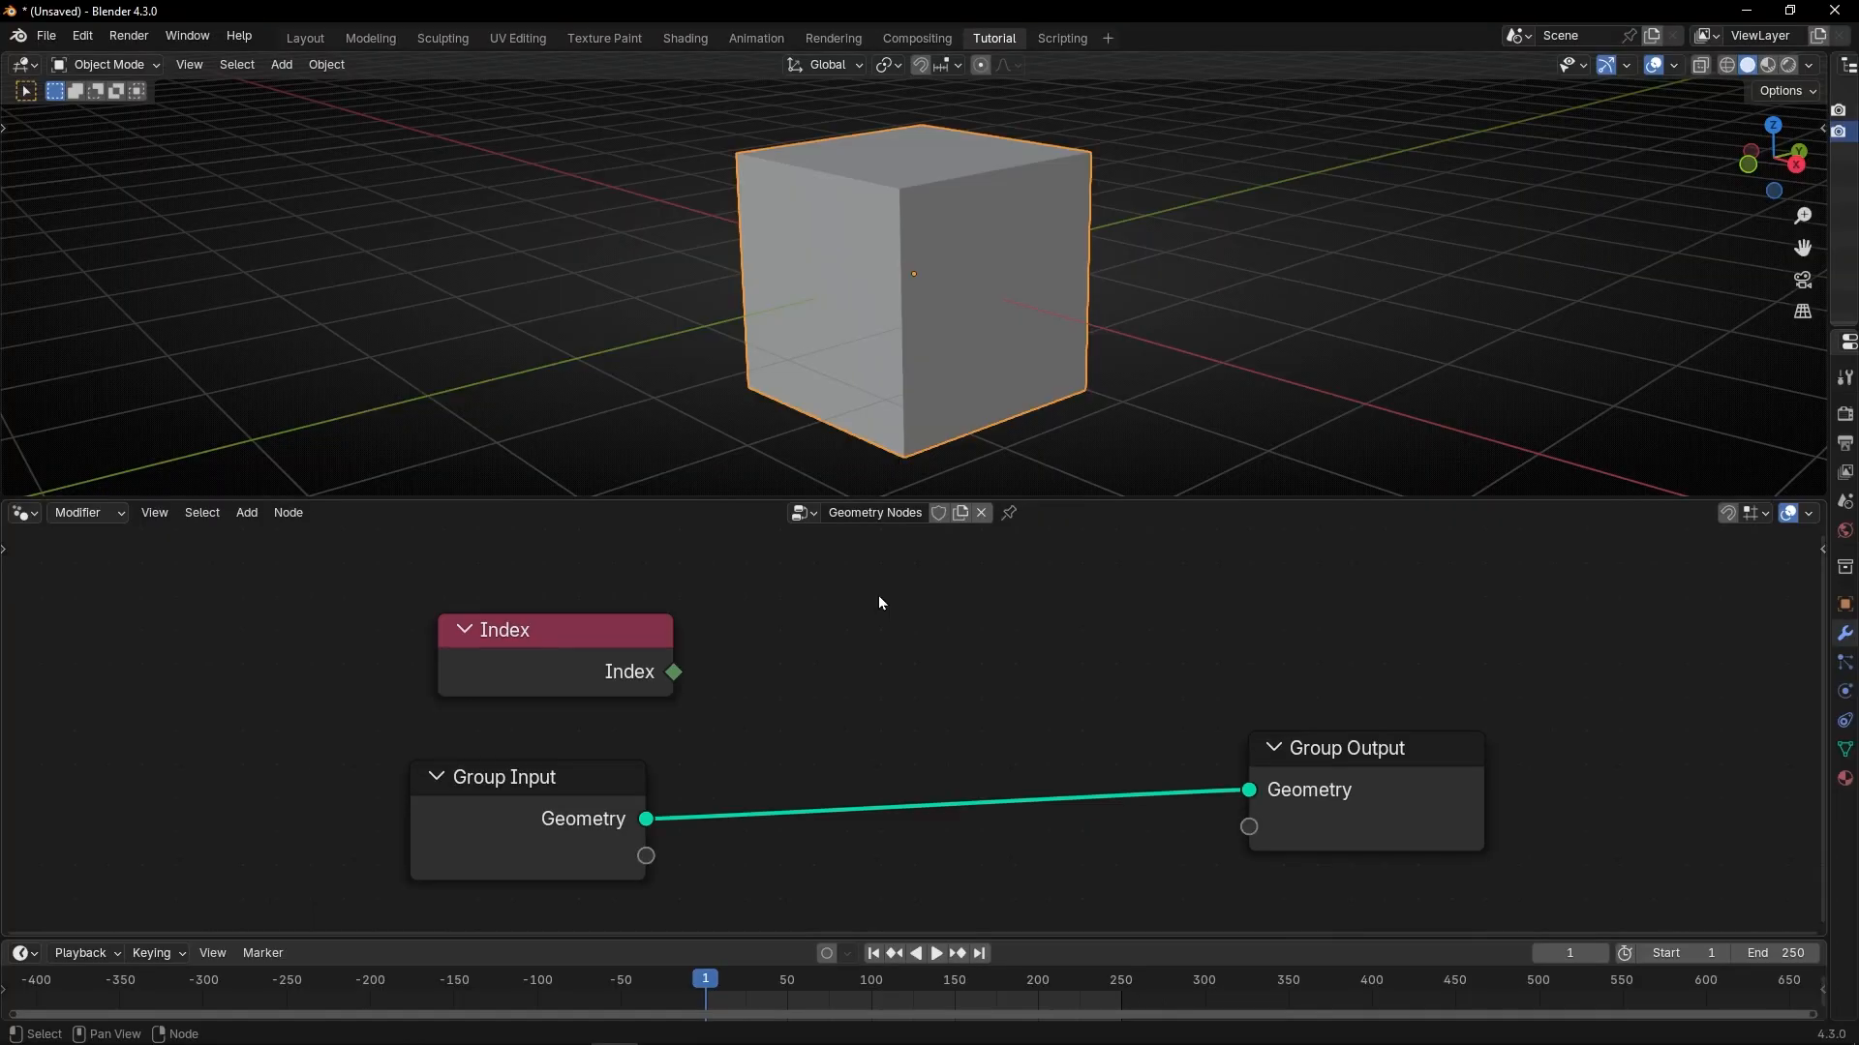
Maximize the node editor and add a String to Curves node in the empty space below the Group Input node.
key(ctrl+space)
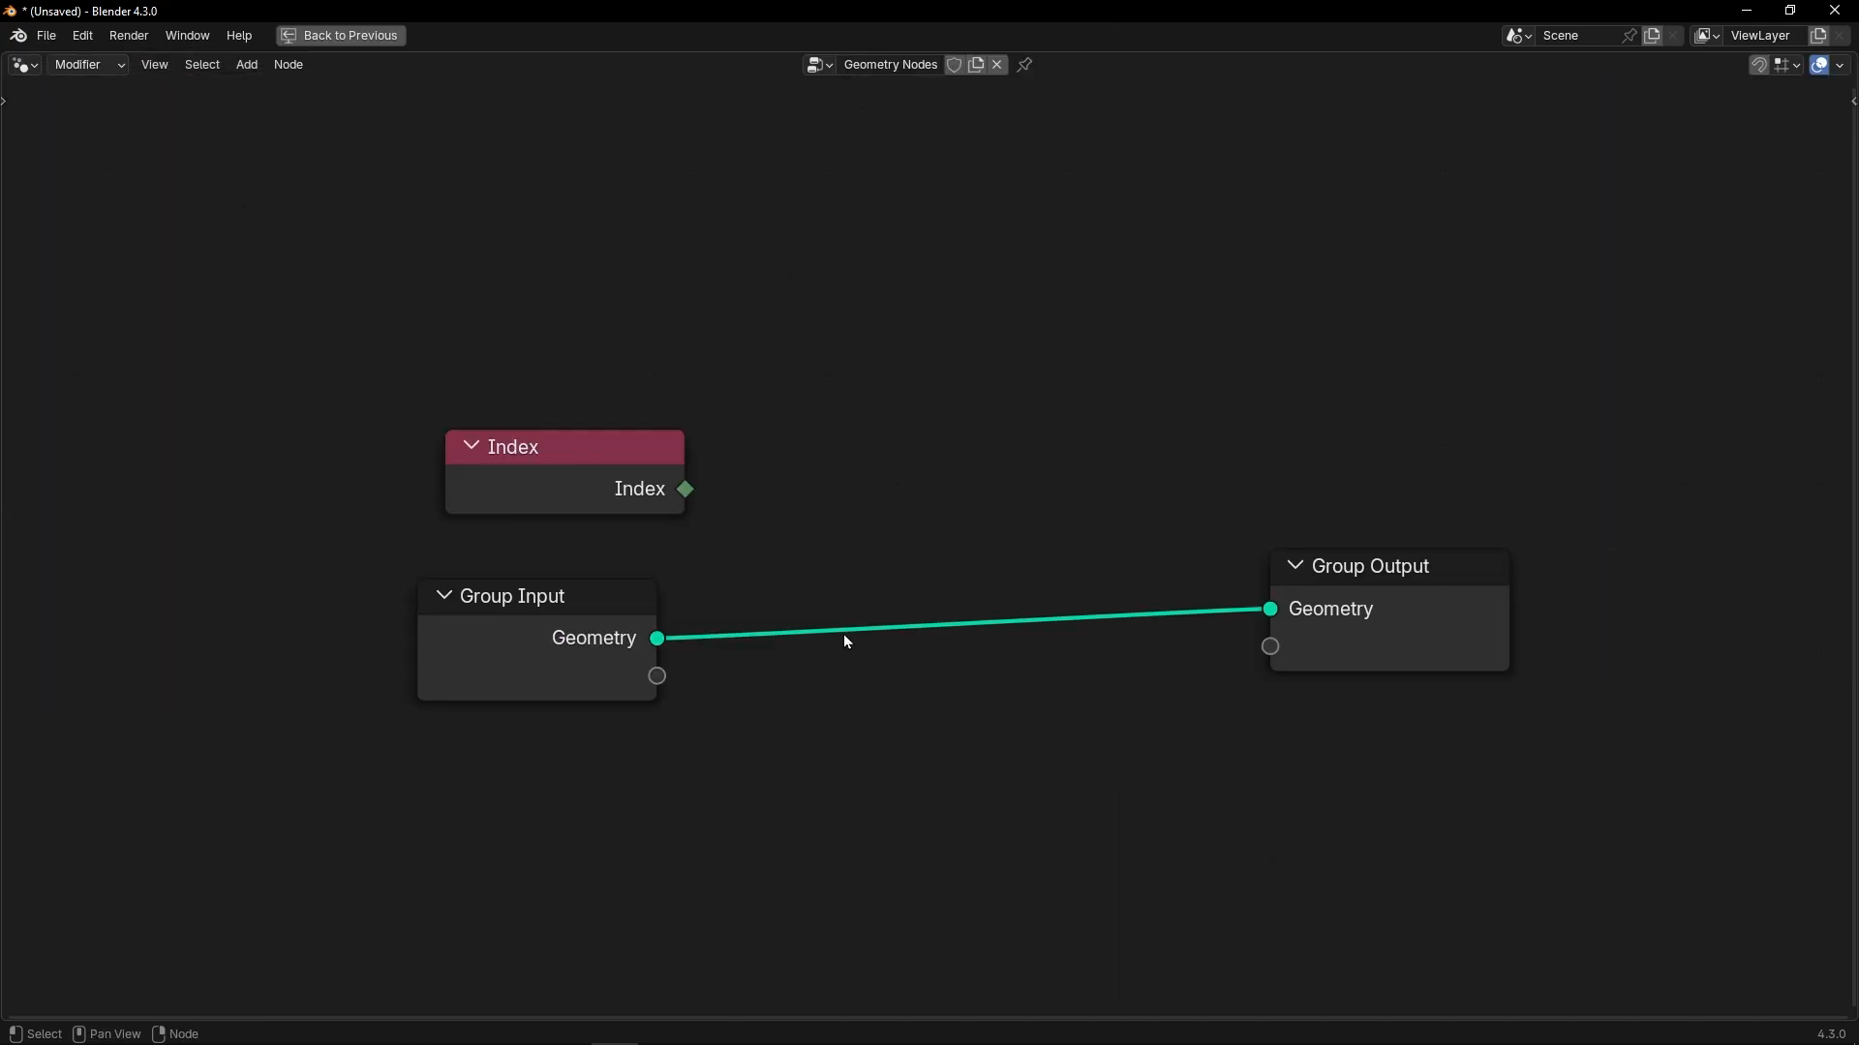
middle_drag(844, 635, 862, 374)
key(shift+a)
text(string t)
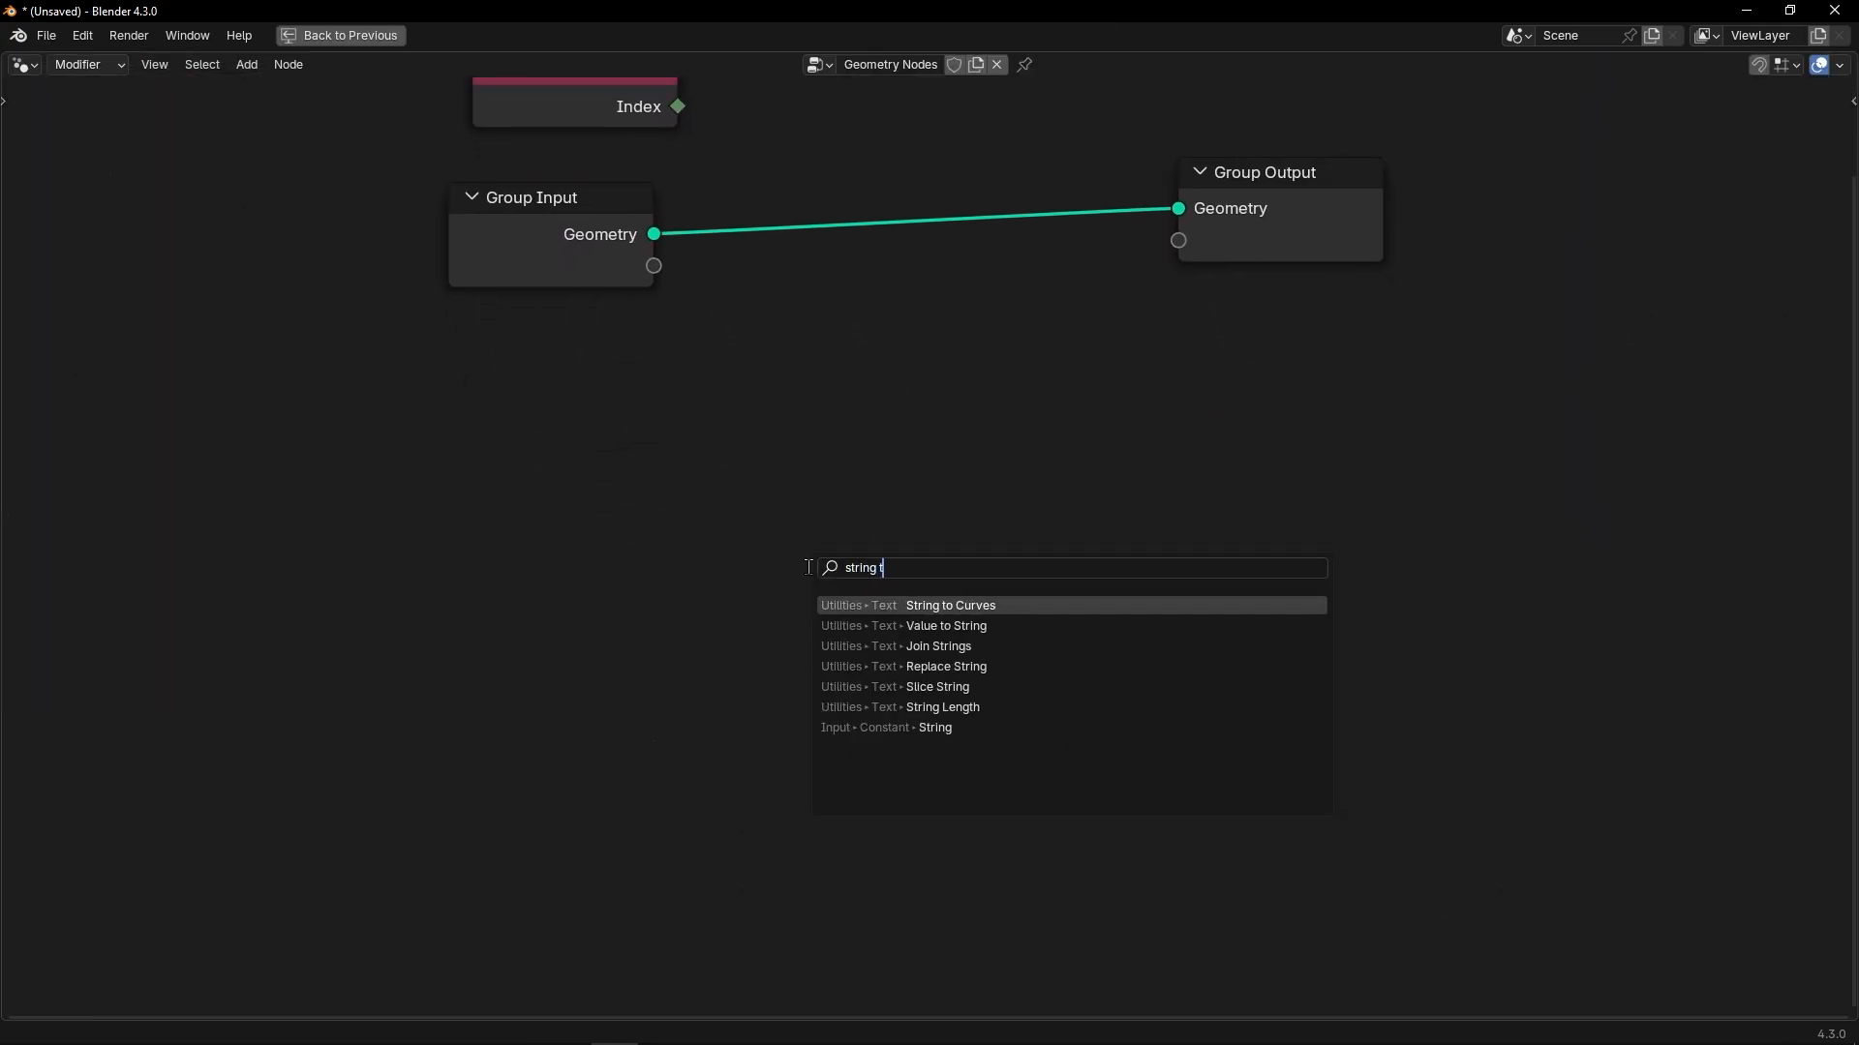
key(Return)
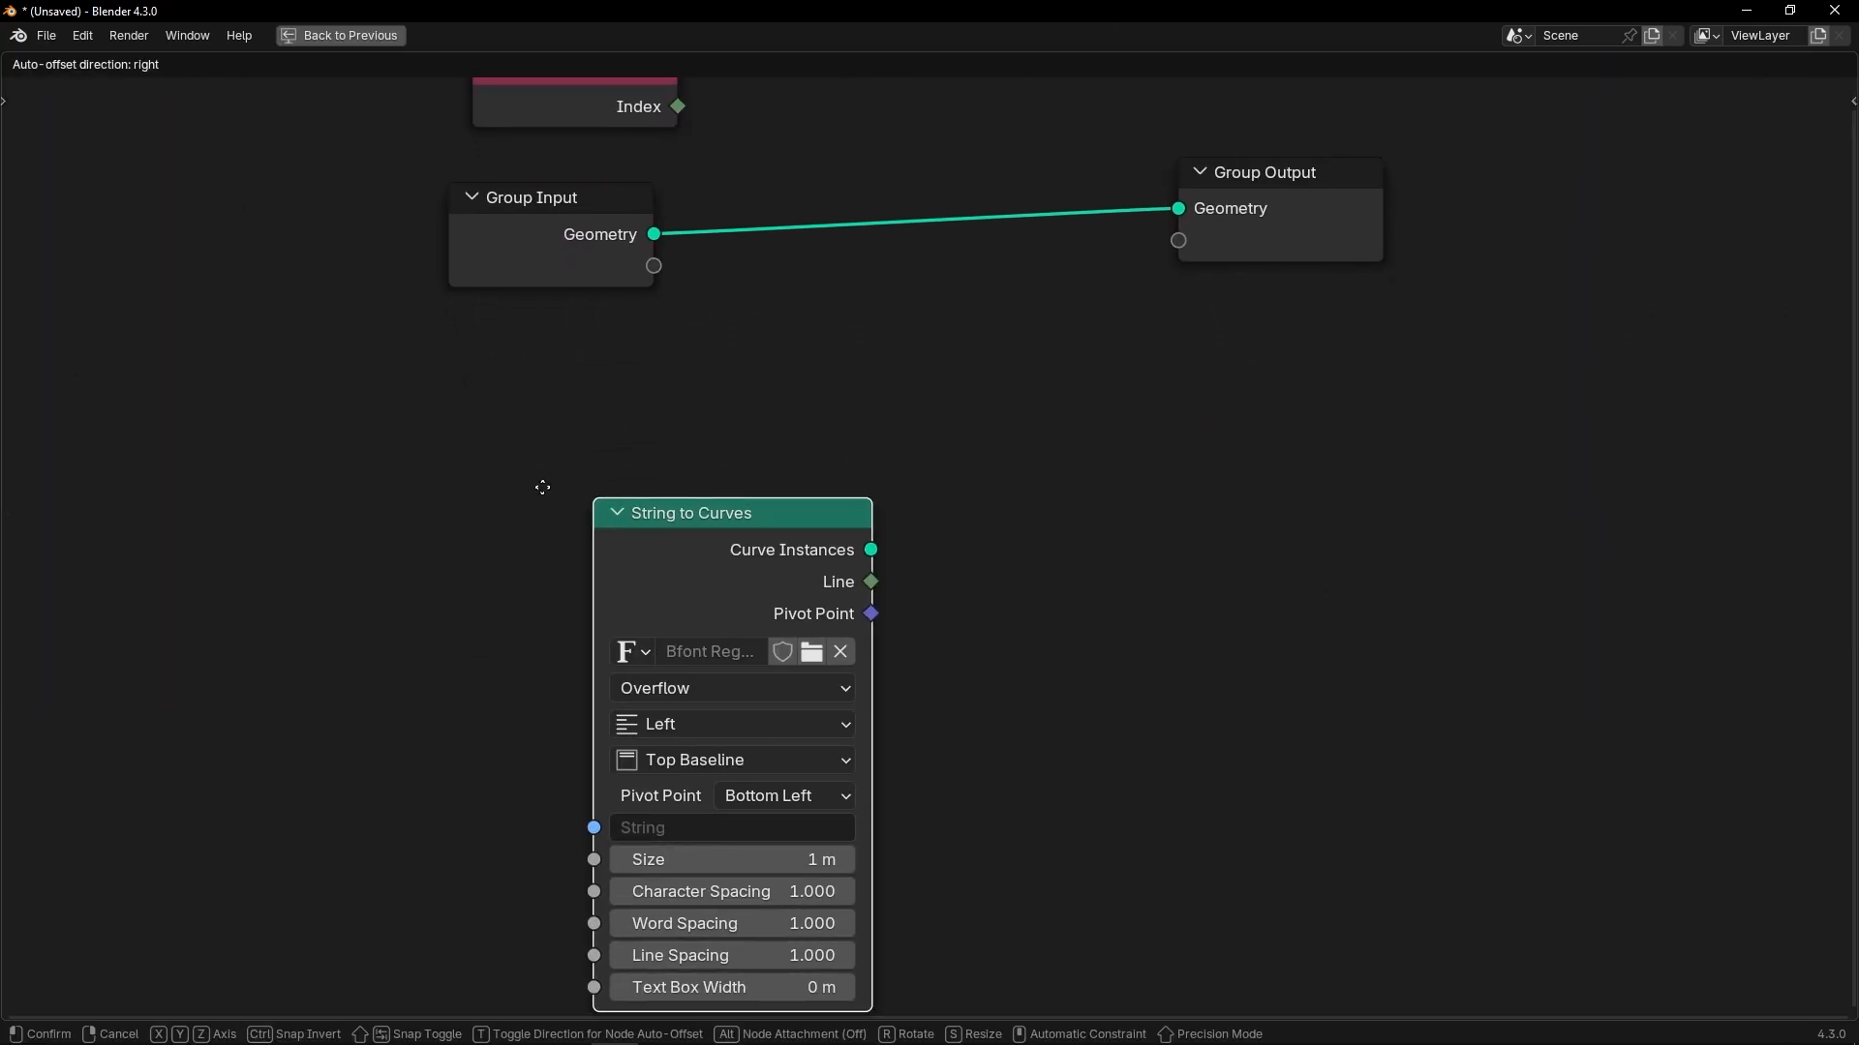
click(831, 579)
Connect Curve Instances to the Group Output geometry, place the output node beside String to Curves, and restore the editor layout.
drag(802, 532, 1178, 209)
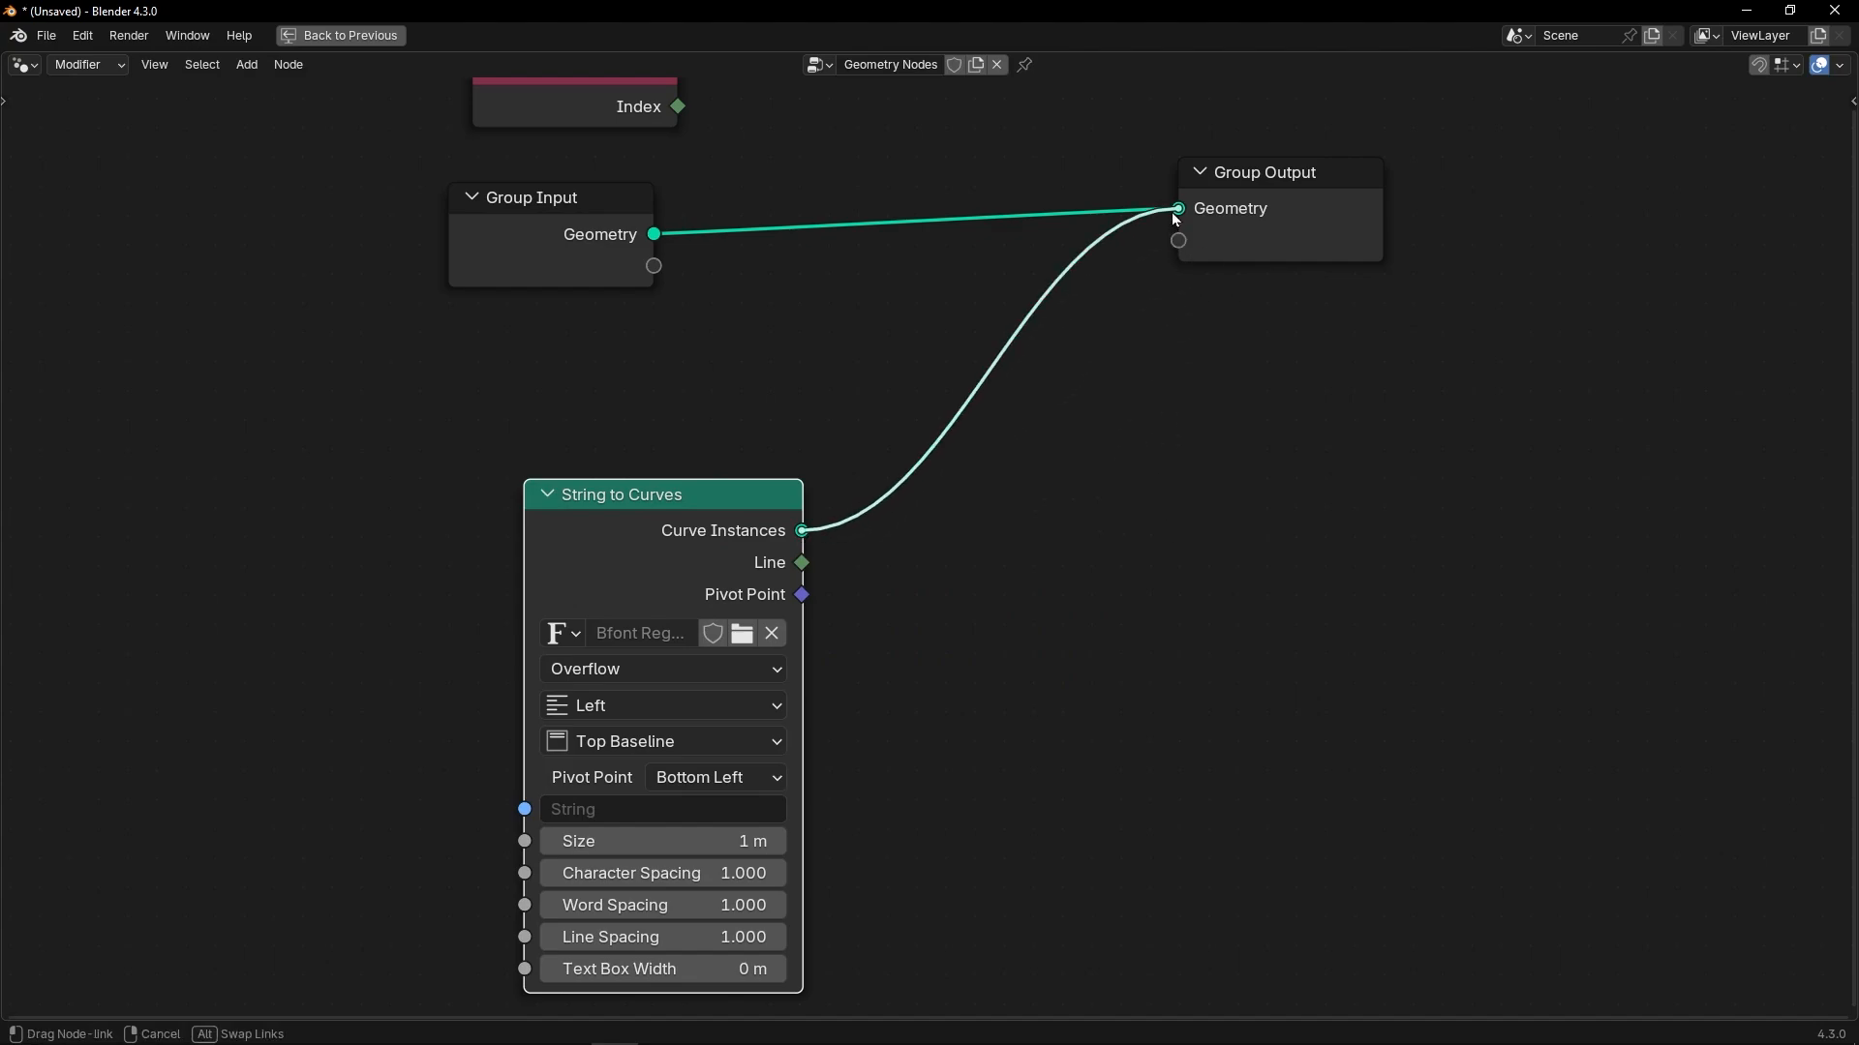
drag(1289, 230, 1379, 554)
key(ctrl+space)
Set the String to Curves text to HELLO.
middle_drag(935, 761, 1037, 648)
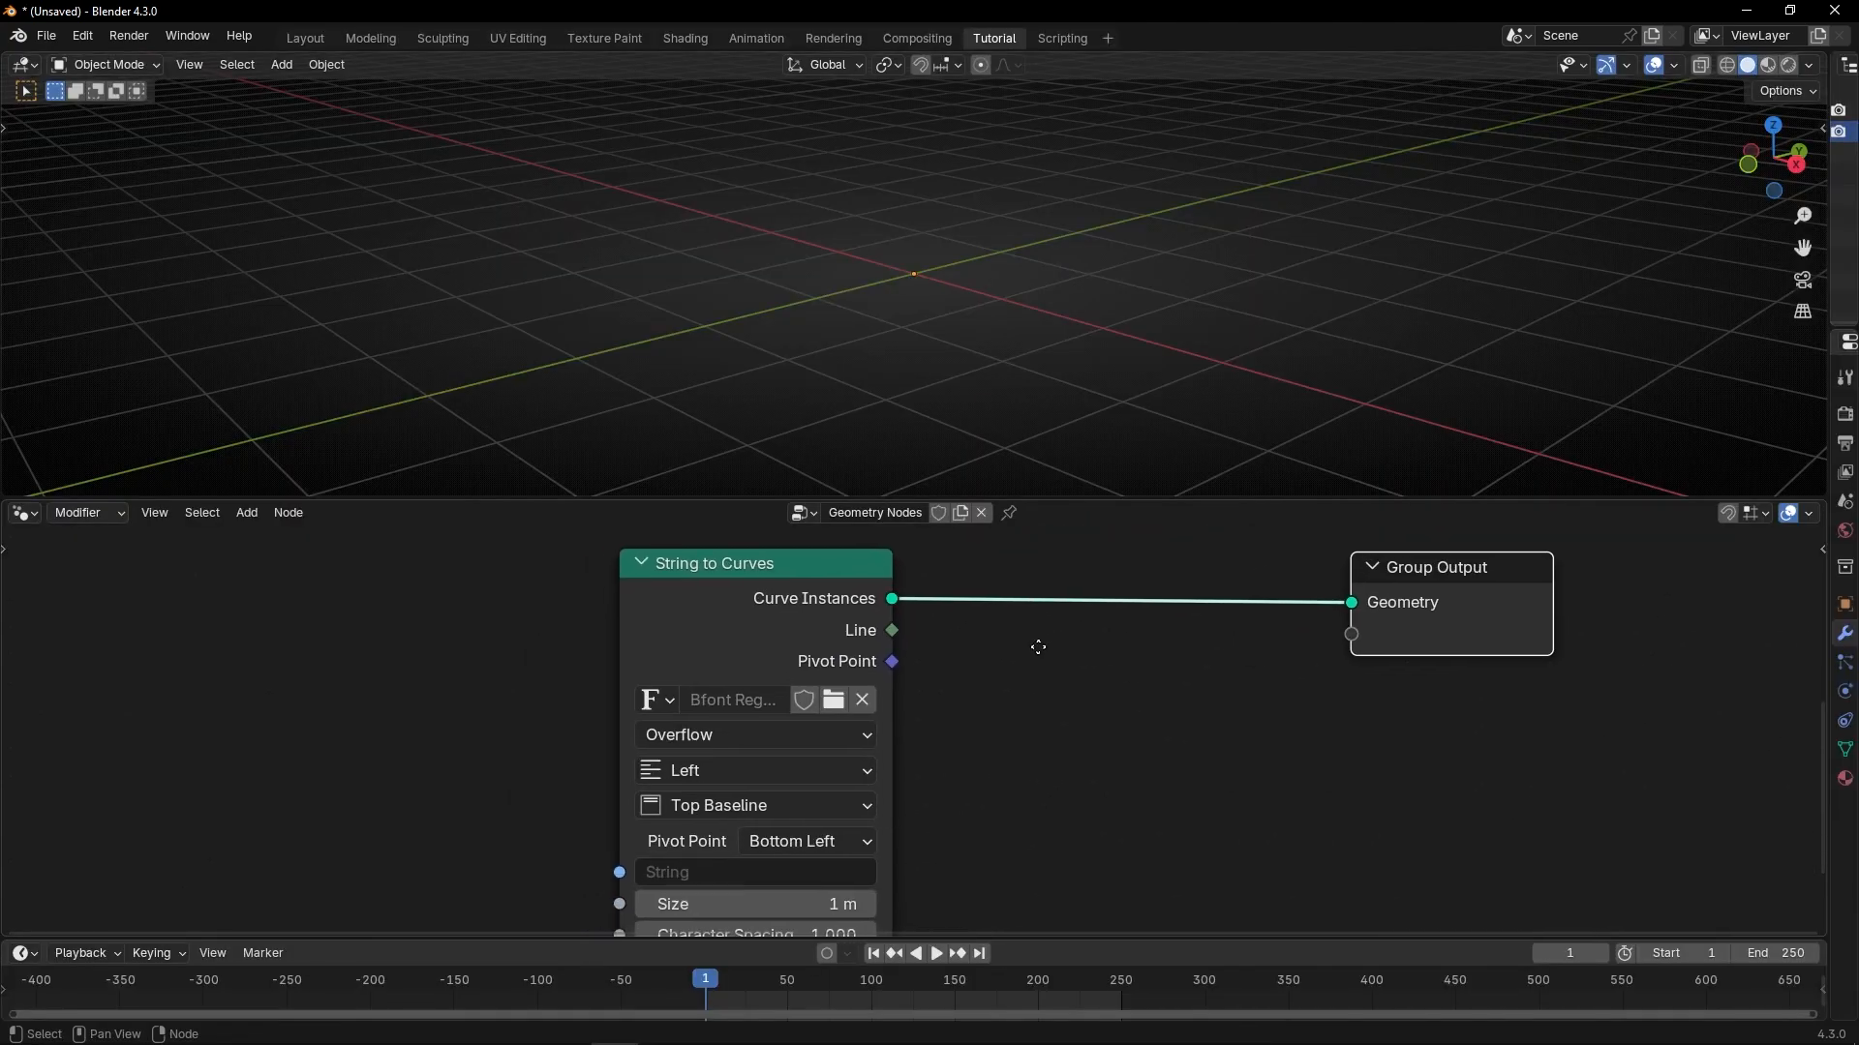
scroll(871, 764, up, 4)
middle_drag(854, 859, 896, 761)
double_click(786, 815)
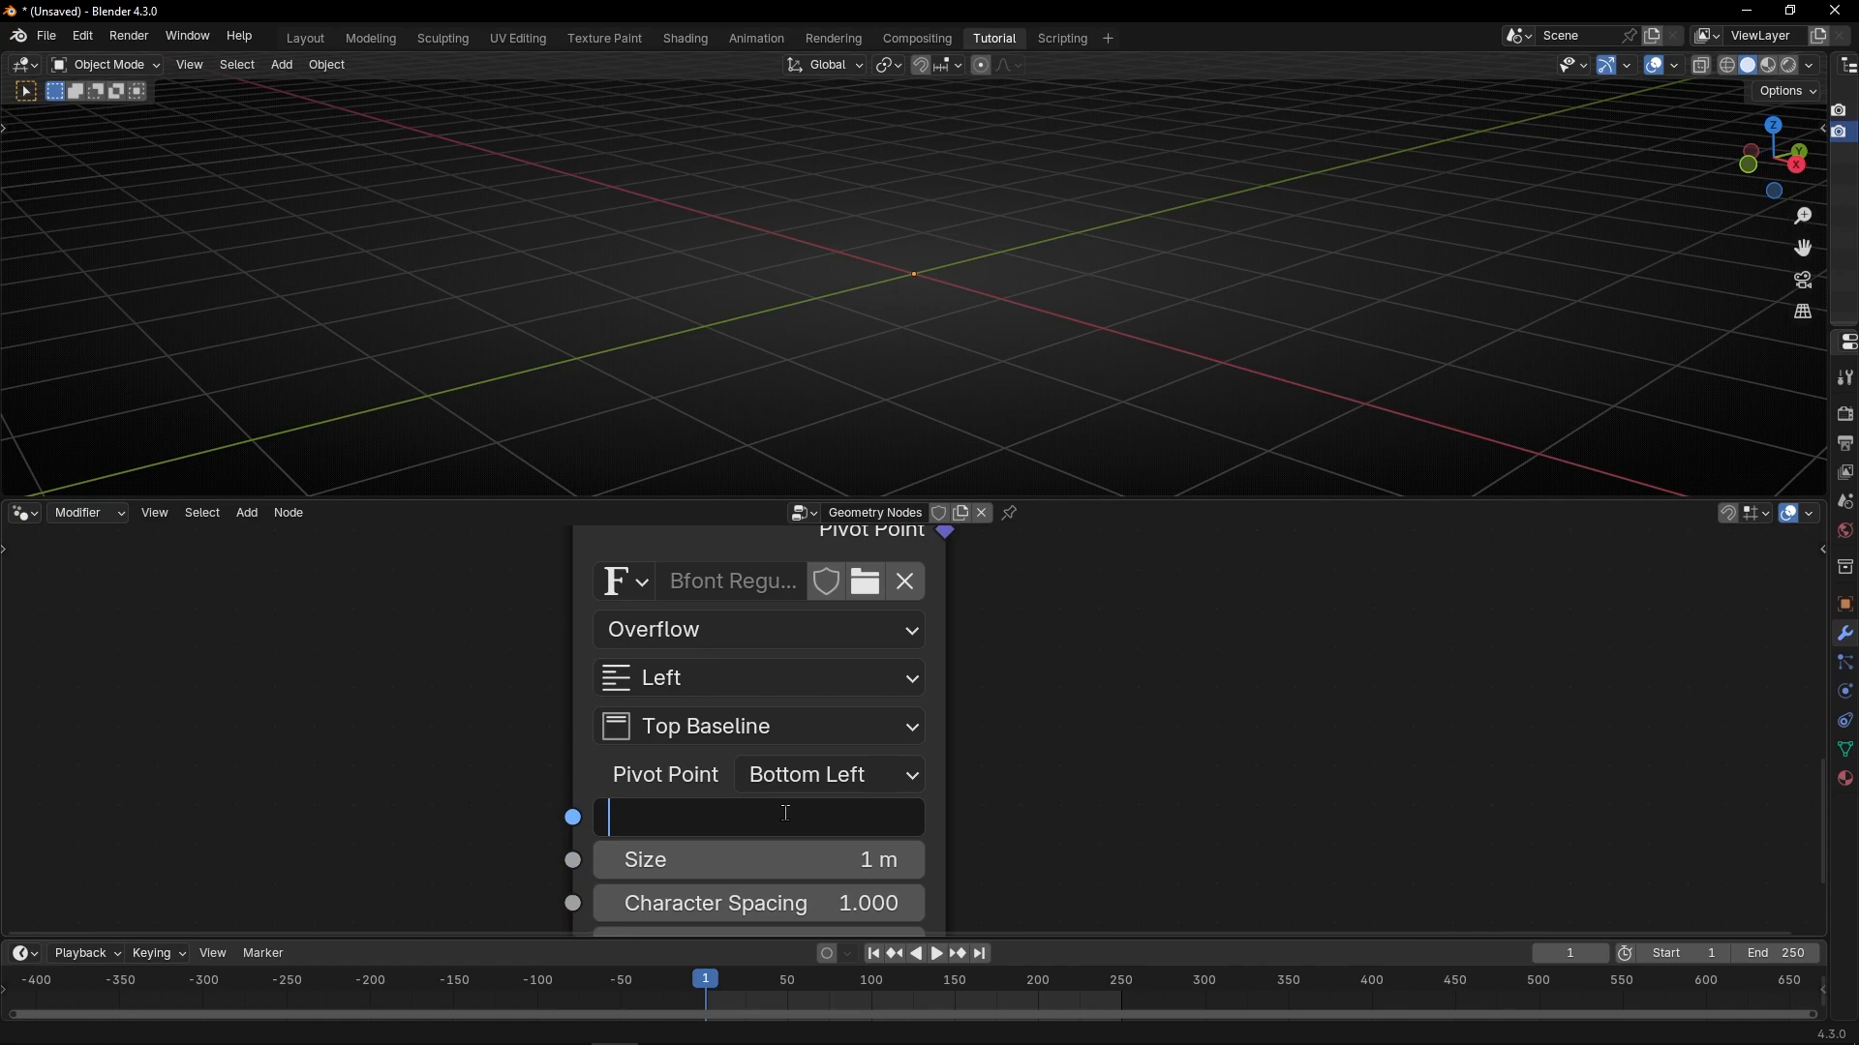
text(HELLO)
key(Return)
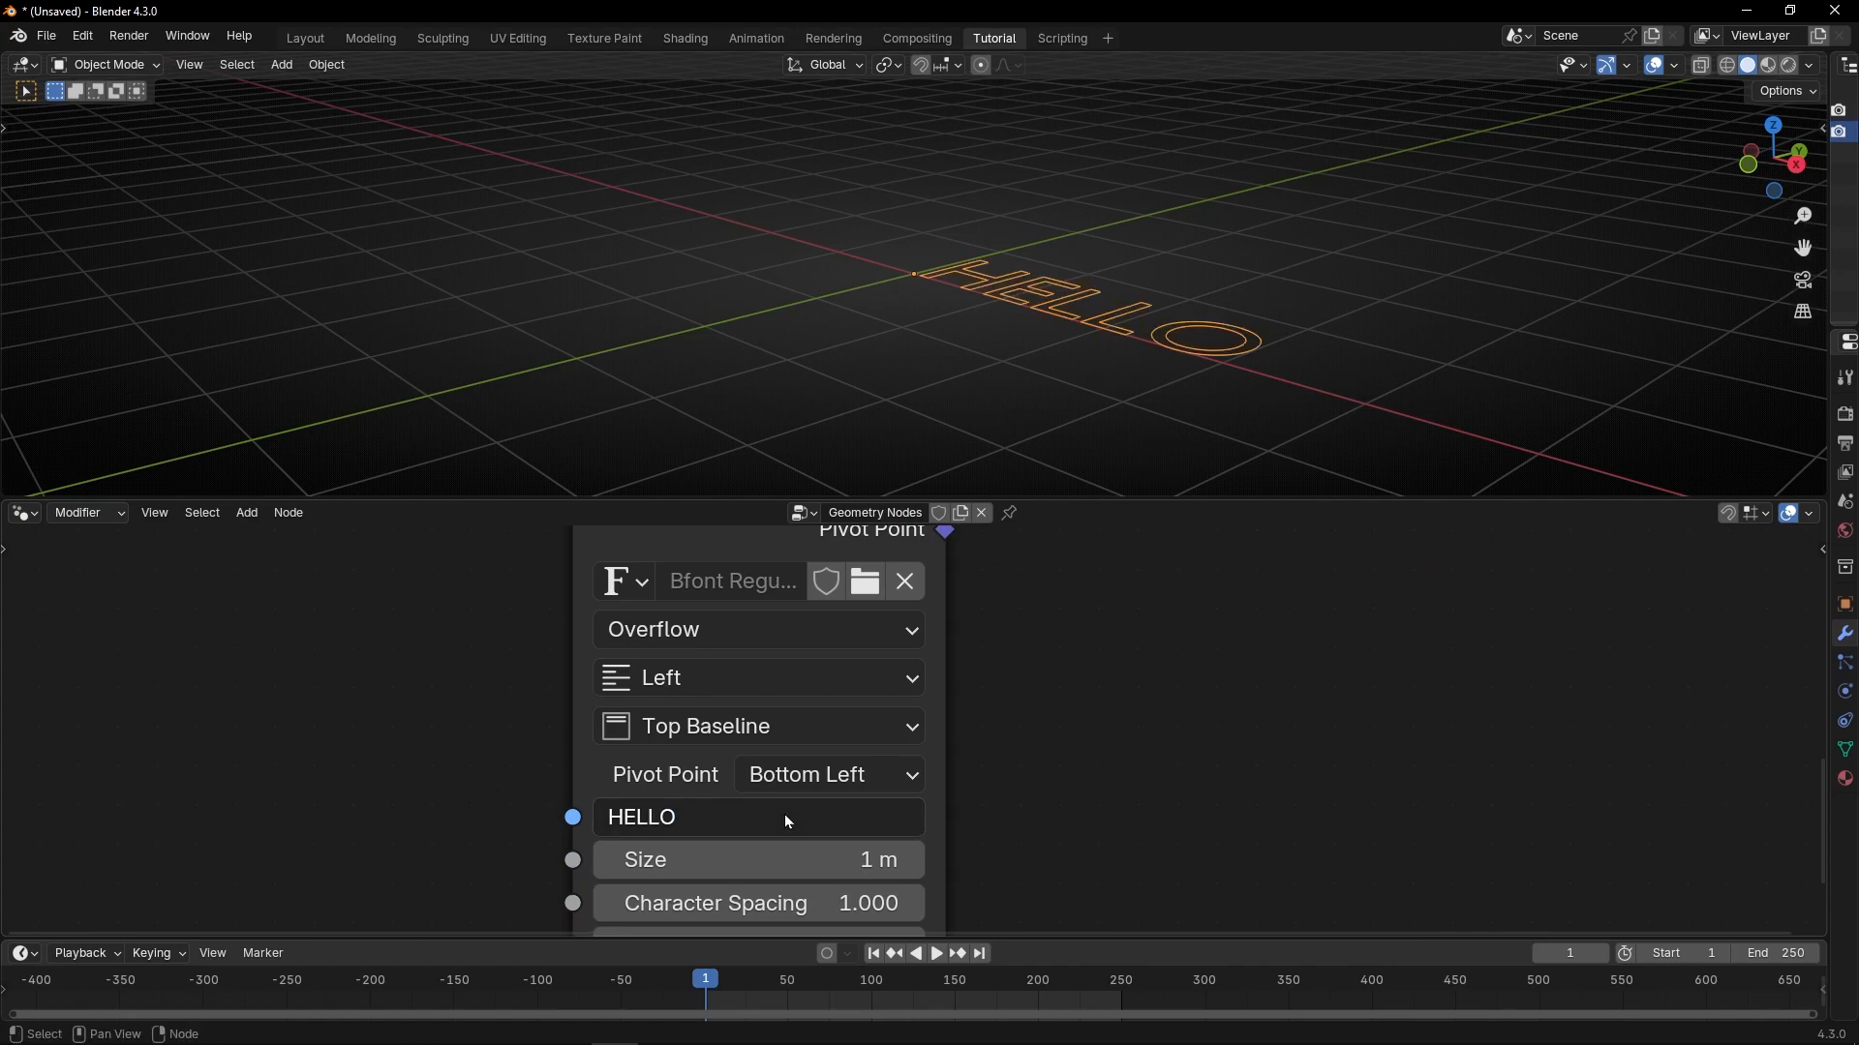
Insert a Fill Curve node on the link between String to Curves and Group Output.
scroll(1040, 627, down, 3)
middle_drag(1040, 628, 850, 780)
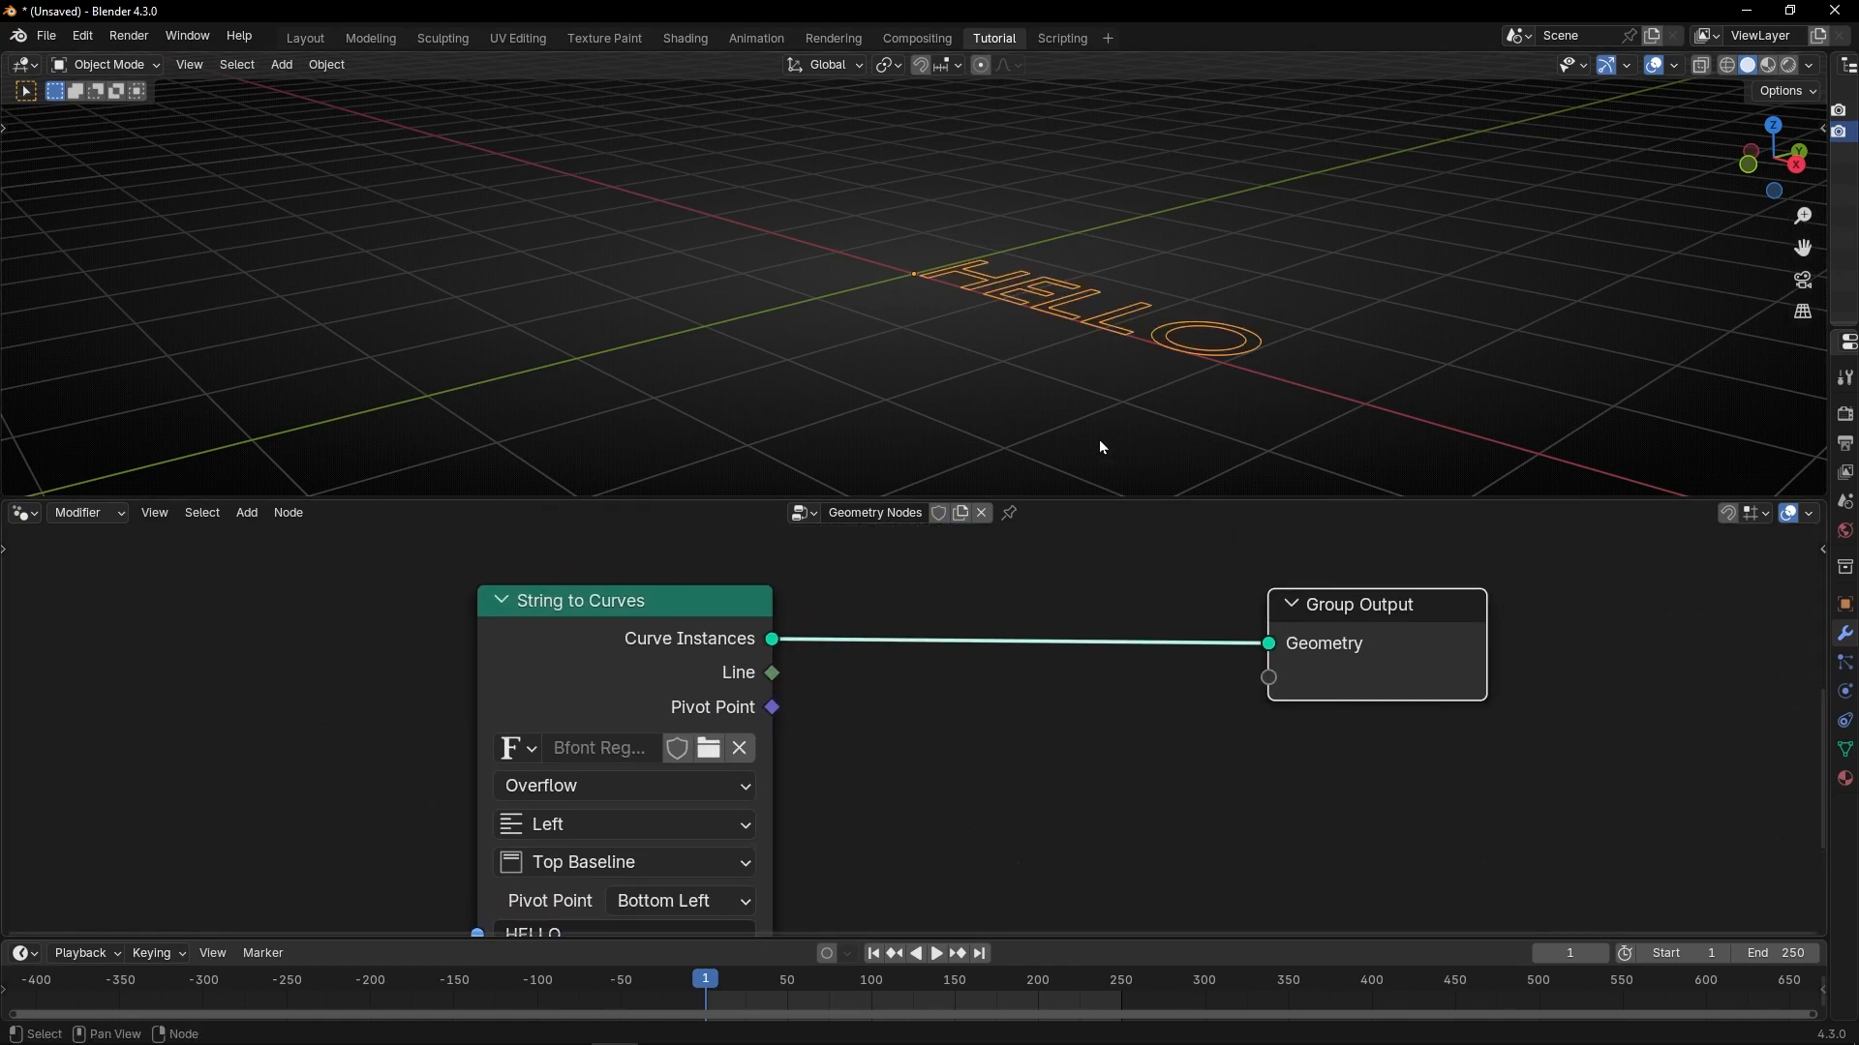
middle_drag(1103, 447, 1091, 427)
key(shift+a)
text(f)
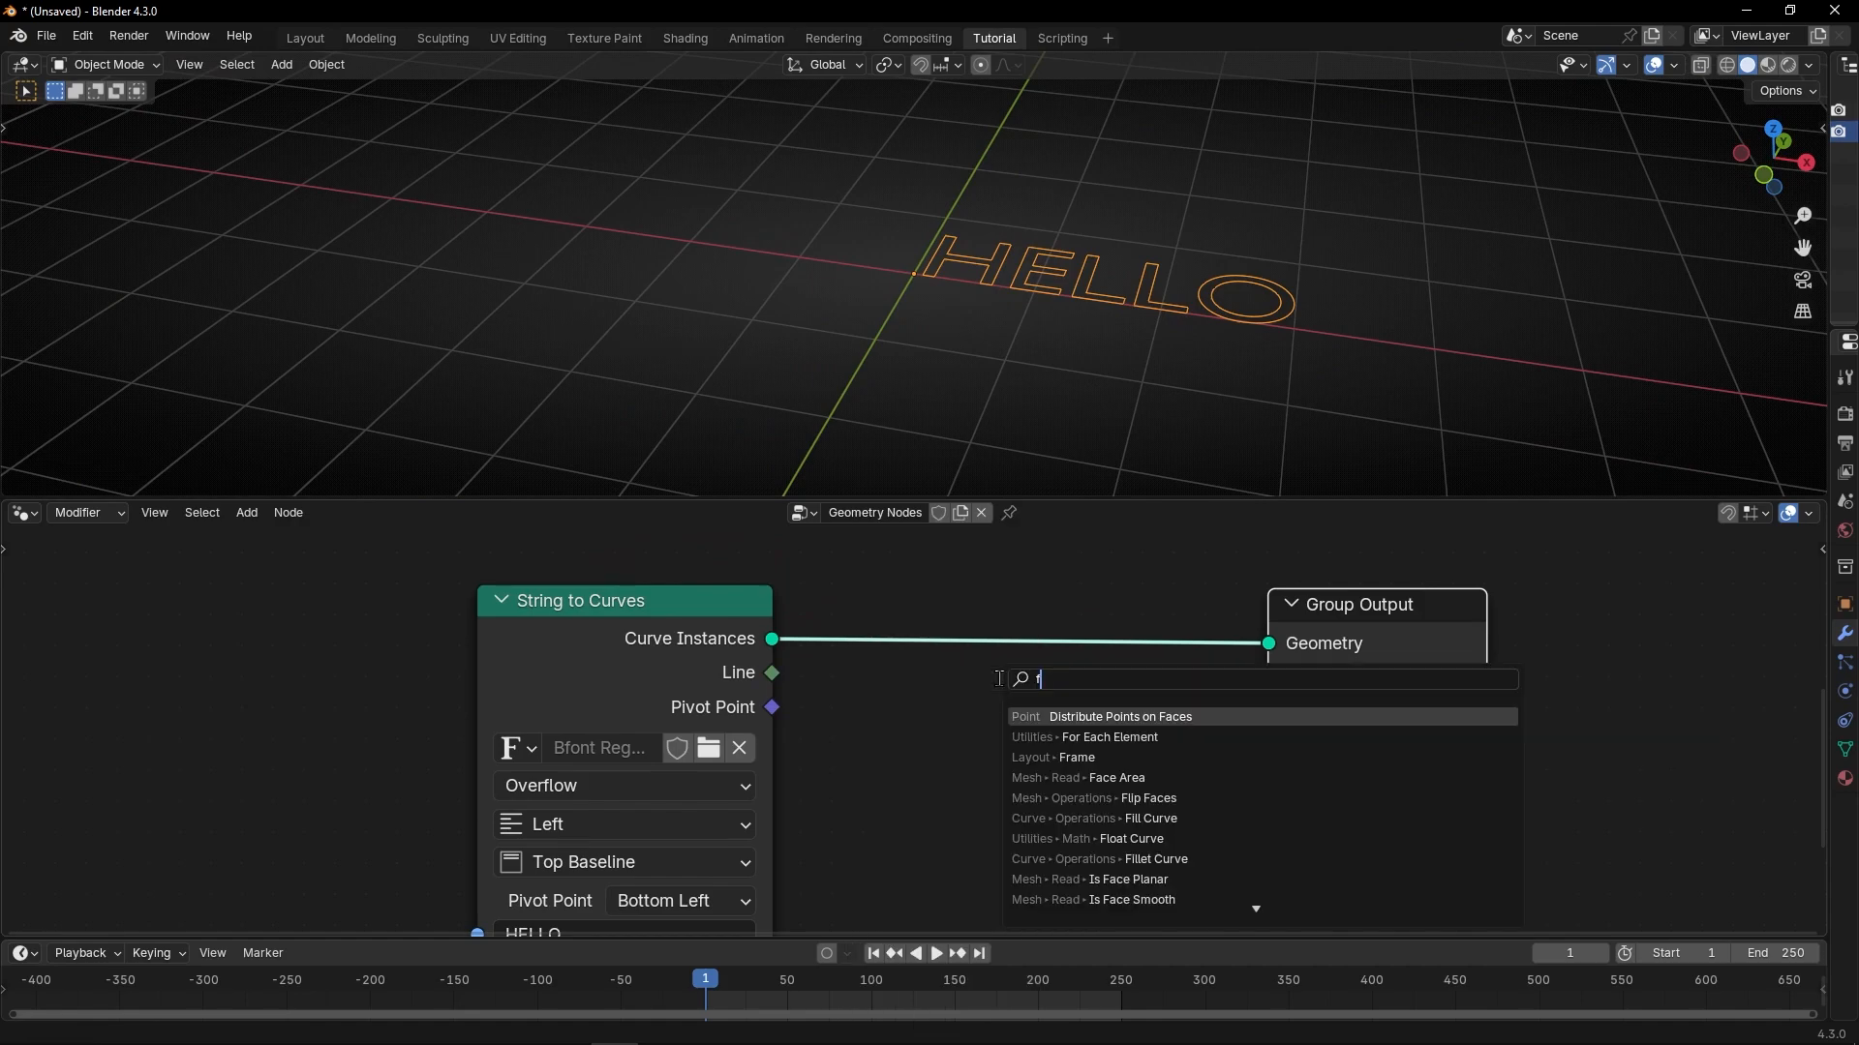
text(ill)
key(Return)
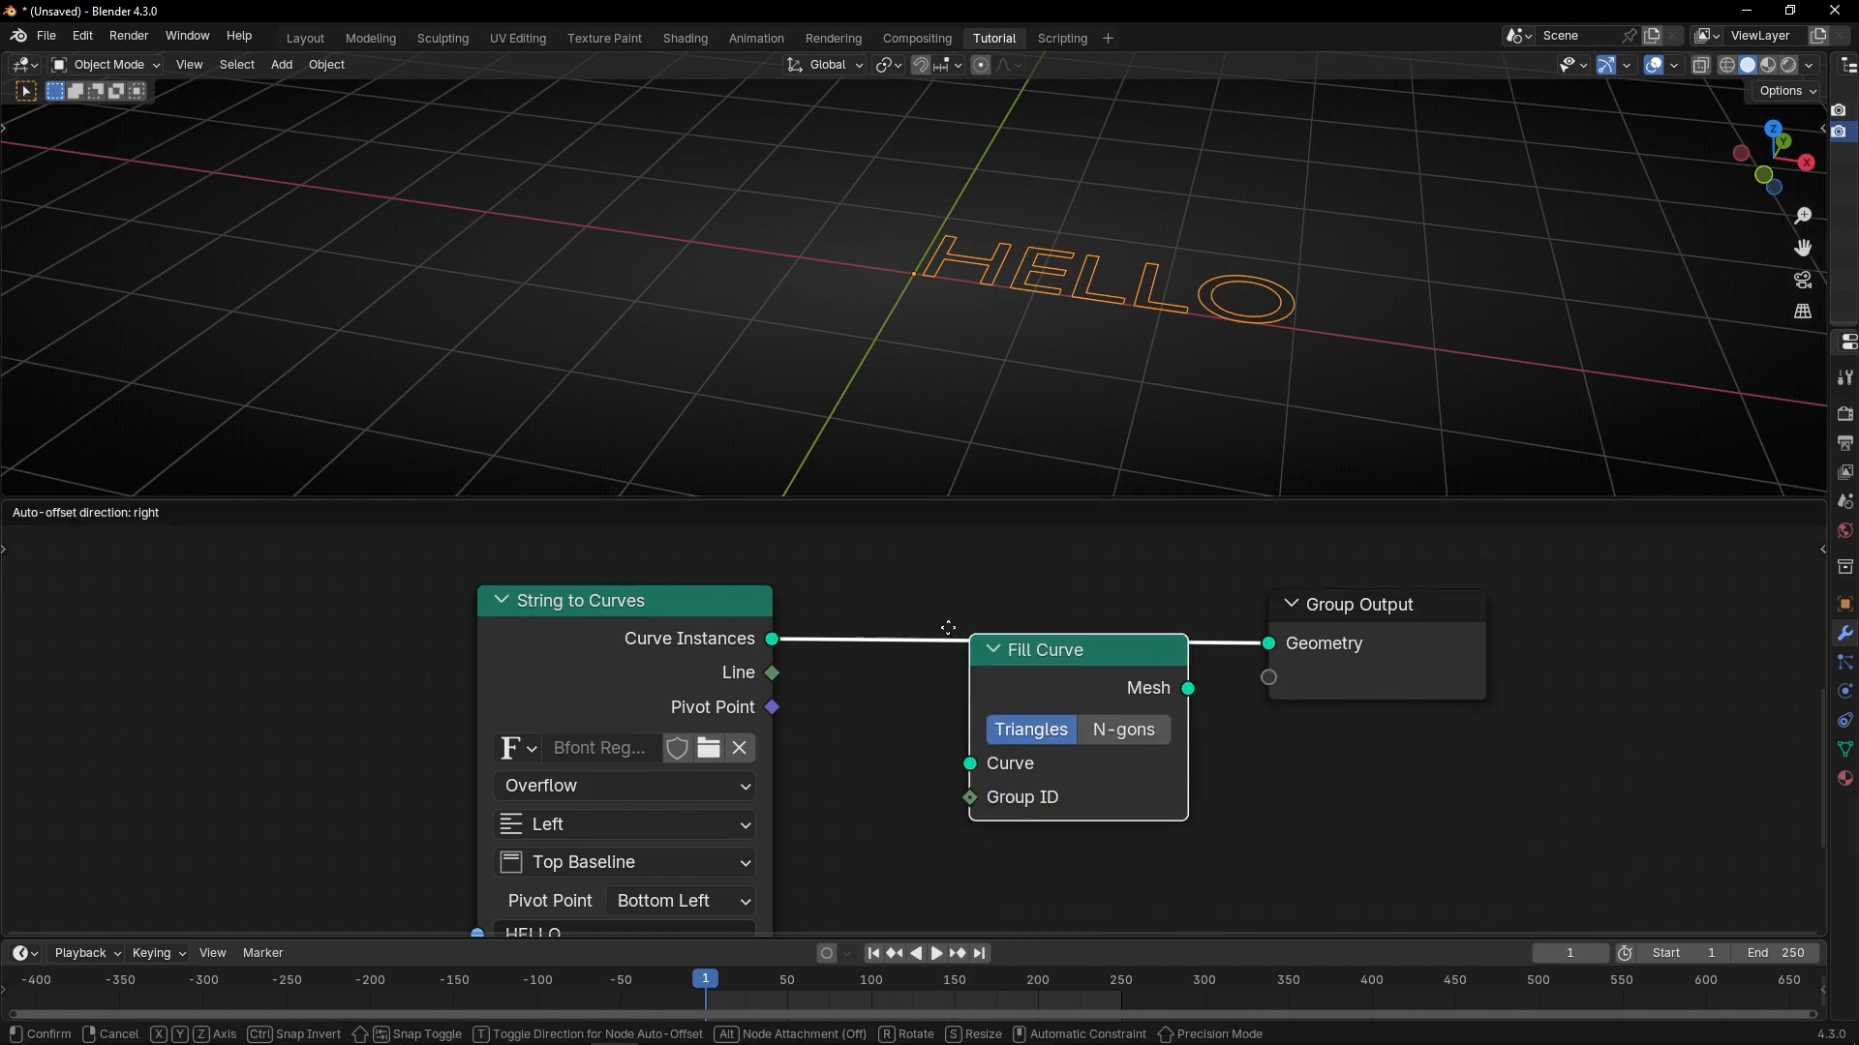
click(935, 601)
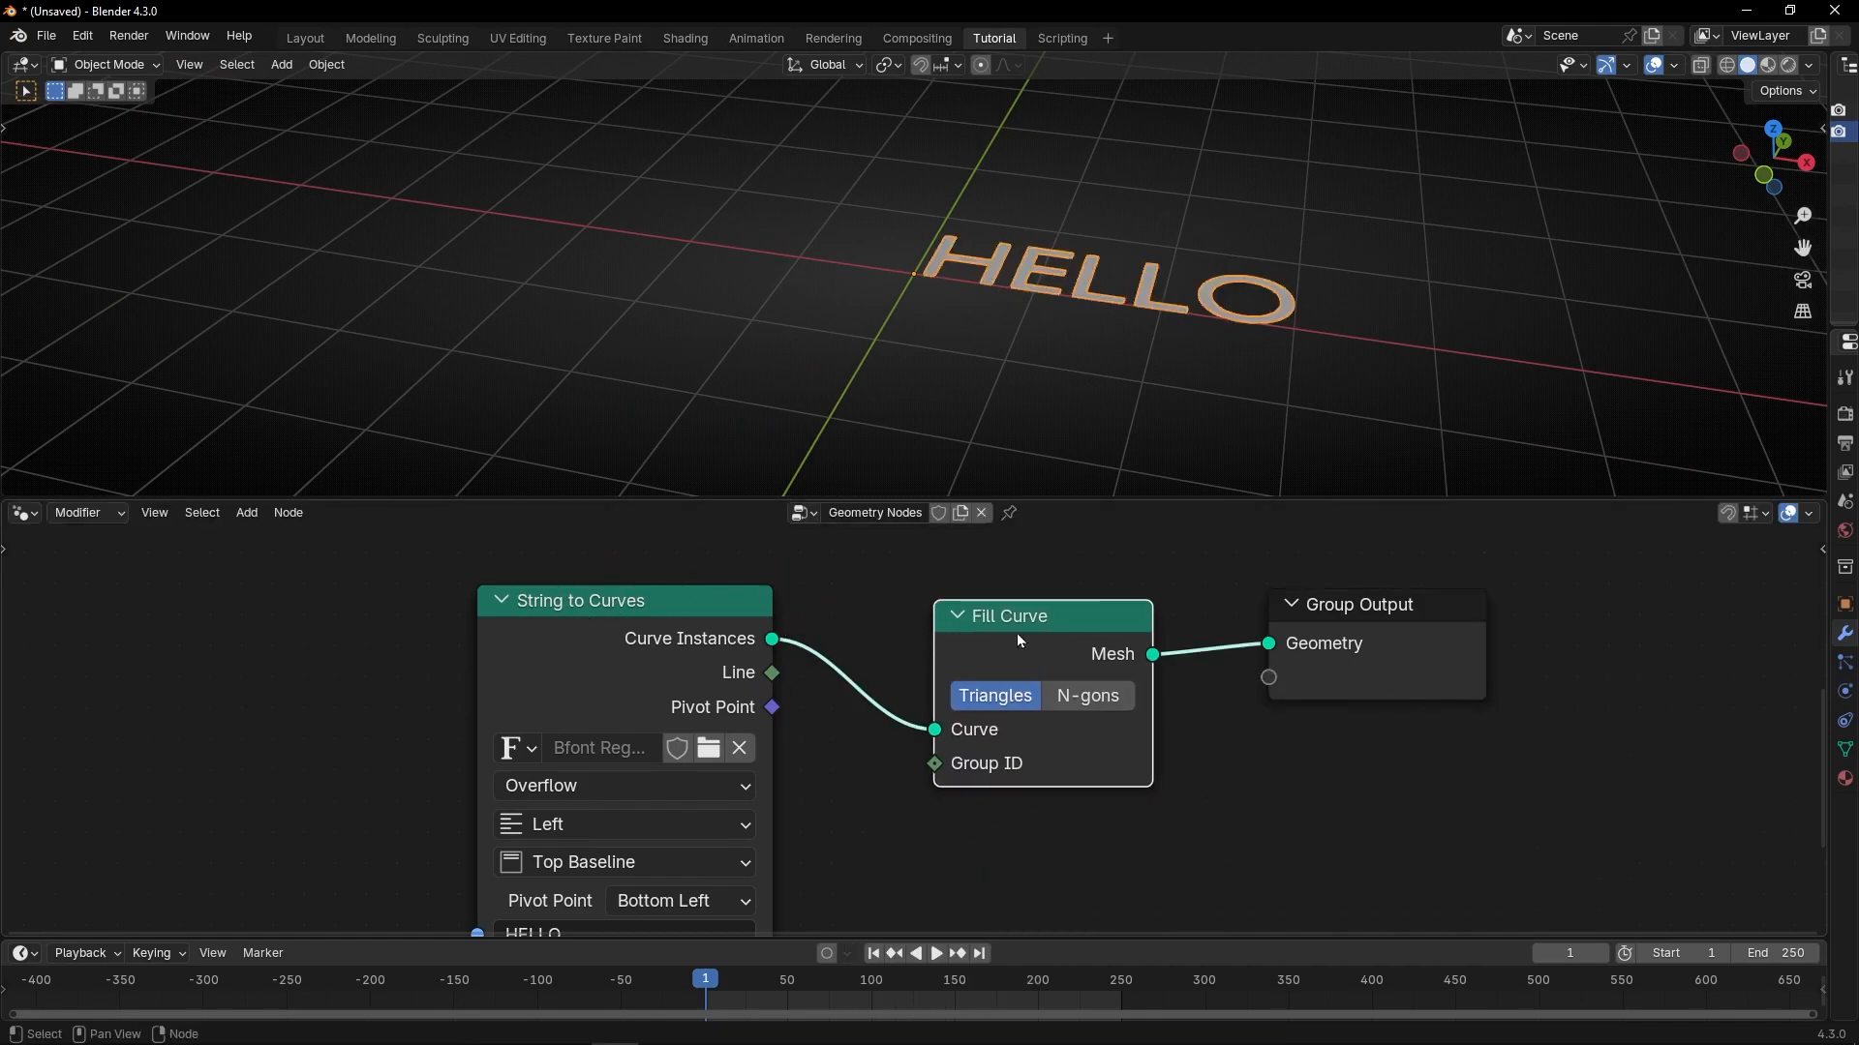
Space out the Fill Curve and Group Output nodes and insert a Transform Geometry node between them.
drag(1017, 633, 959, 622)
middle_drag(1239, 654, 944, 673)
drag(1136, 645, 1366, 637)
key(shift+a)
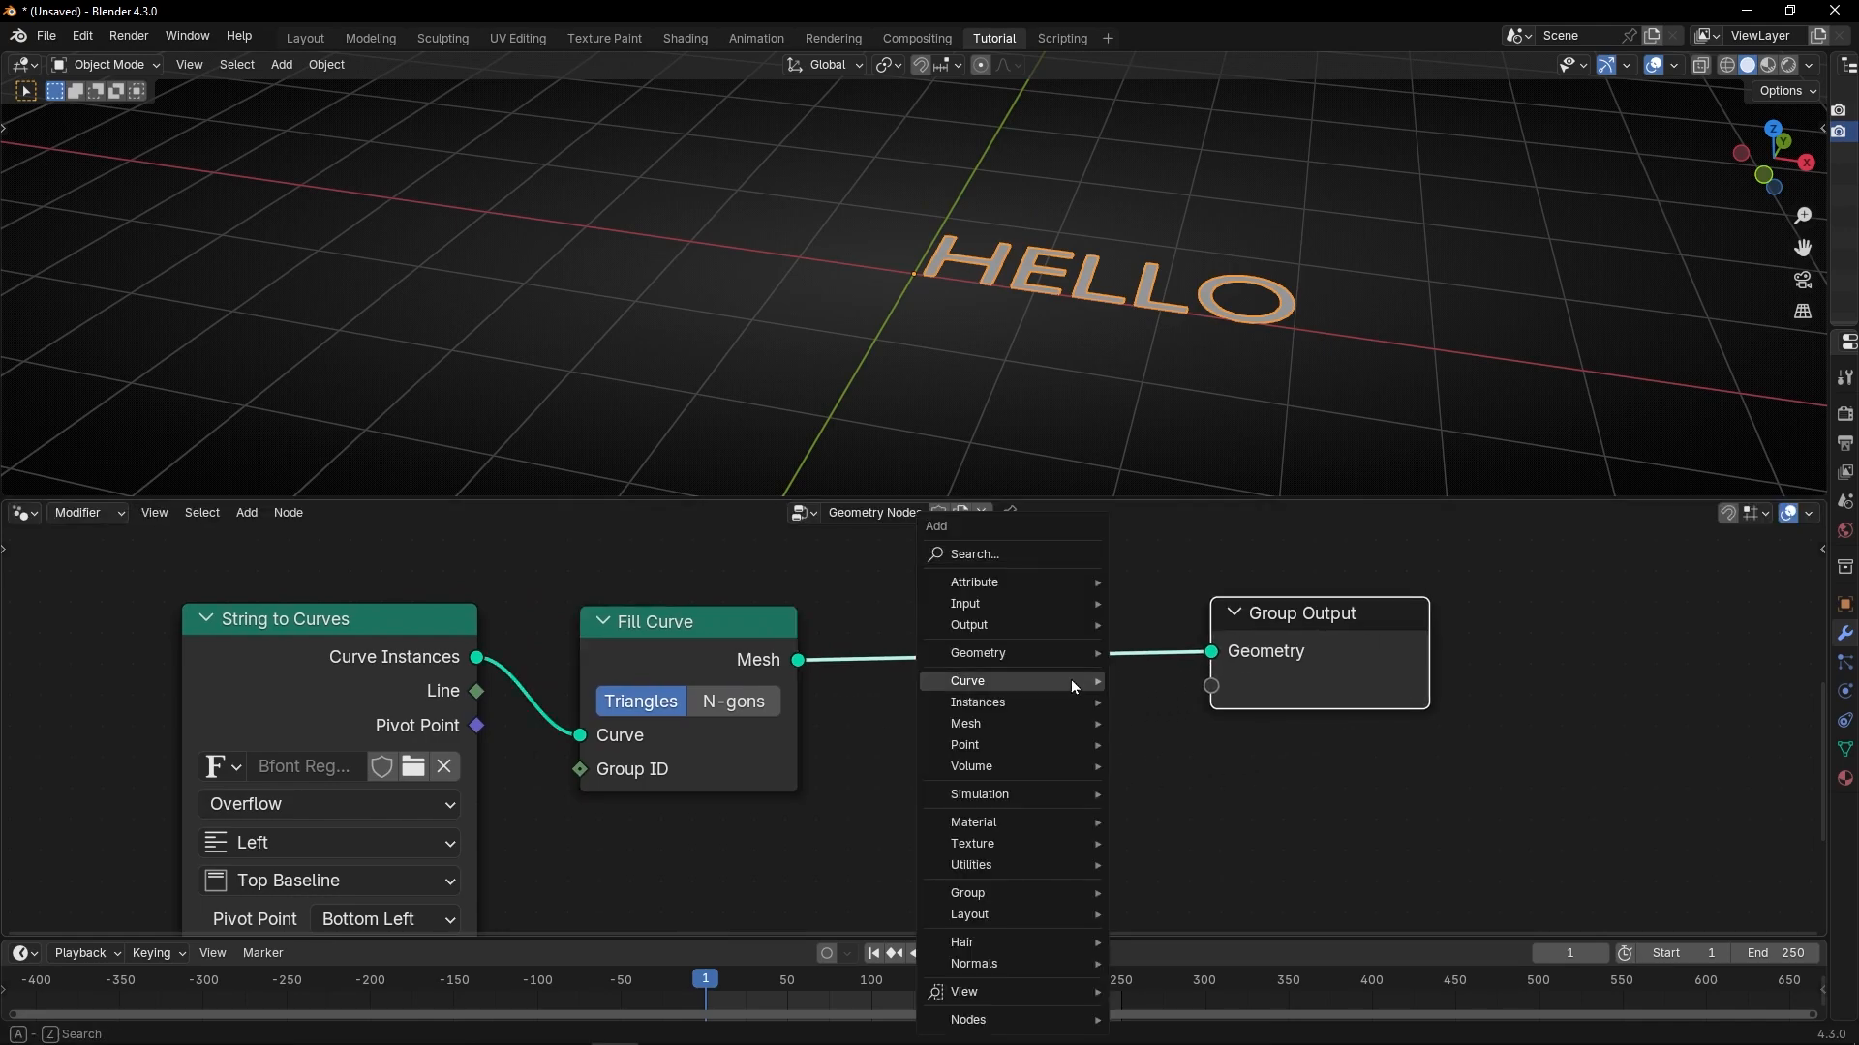
text(trans)
key(Return)
click(864, 618)
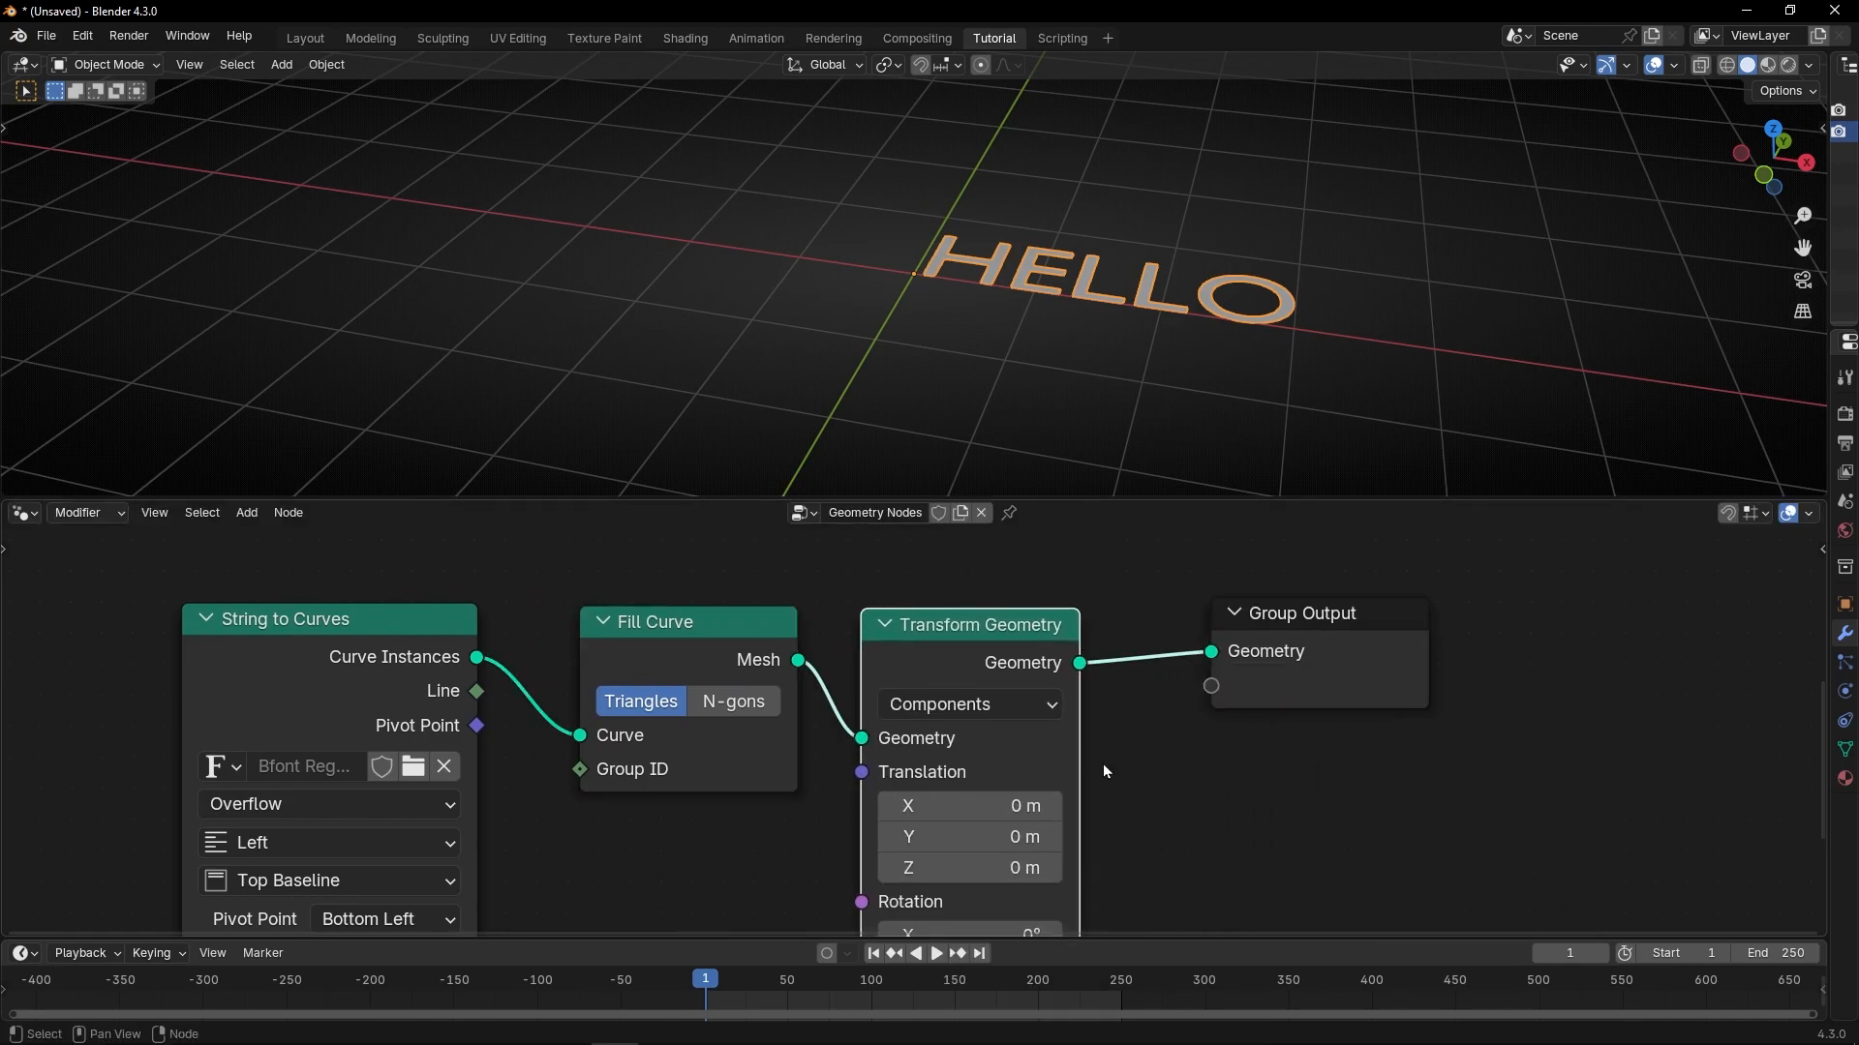
Set the Transform Geometry node's X rotation to 90° so the text stands upright.
middle_drag(1107, 772, 1077, 700)
click(994, 842)
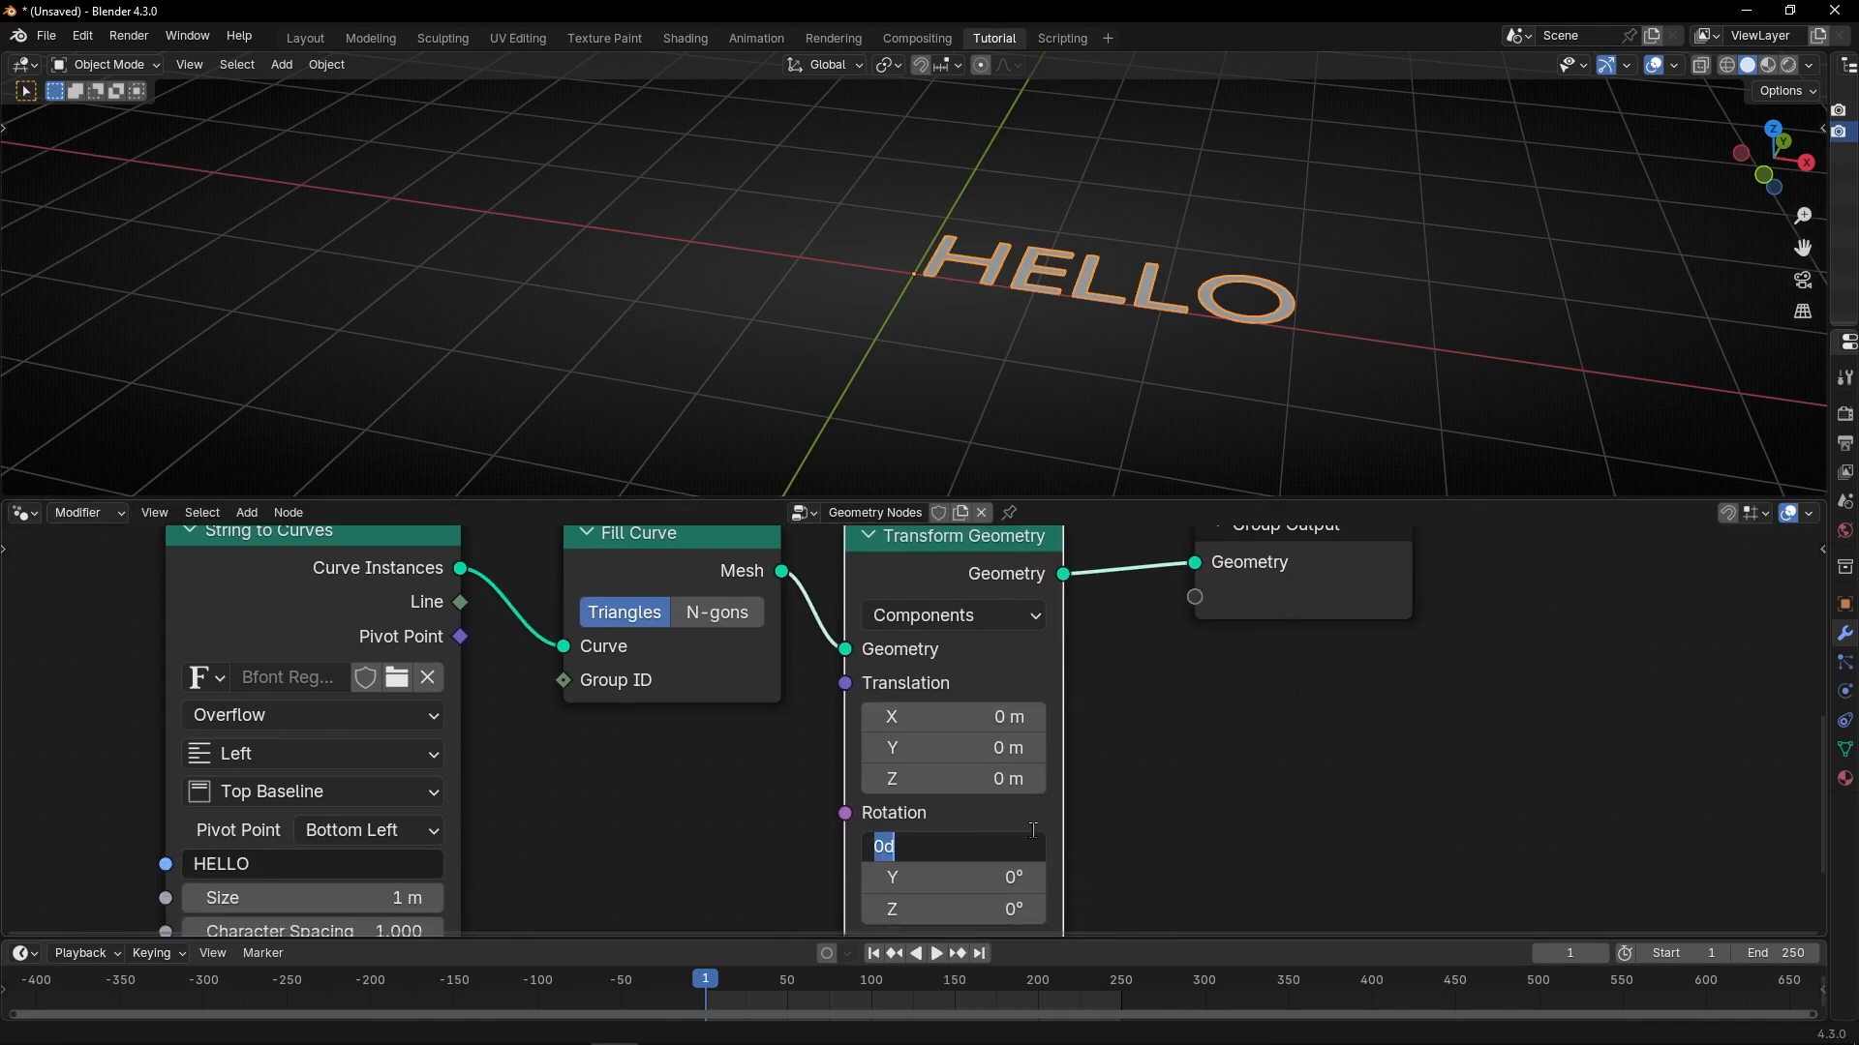
text(90)
key(Return)
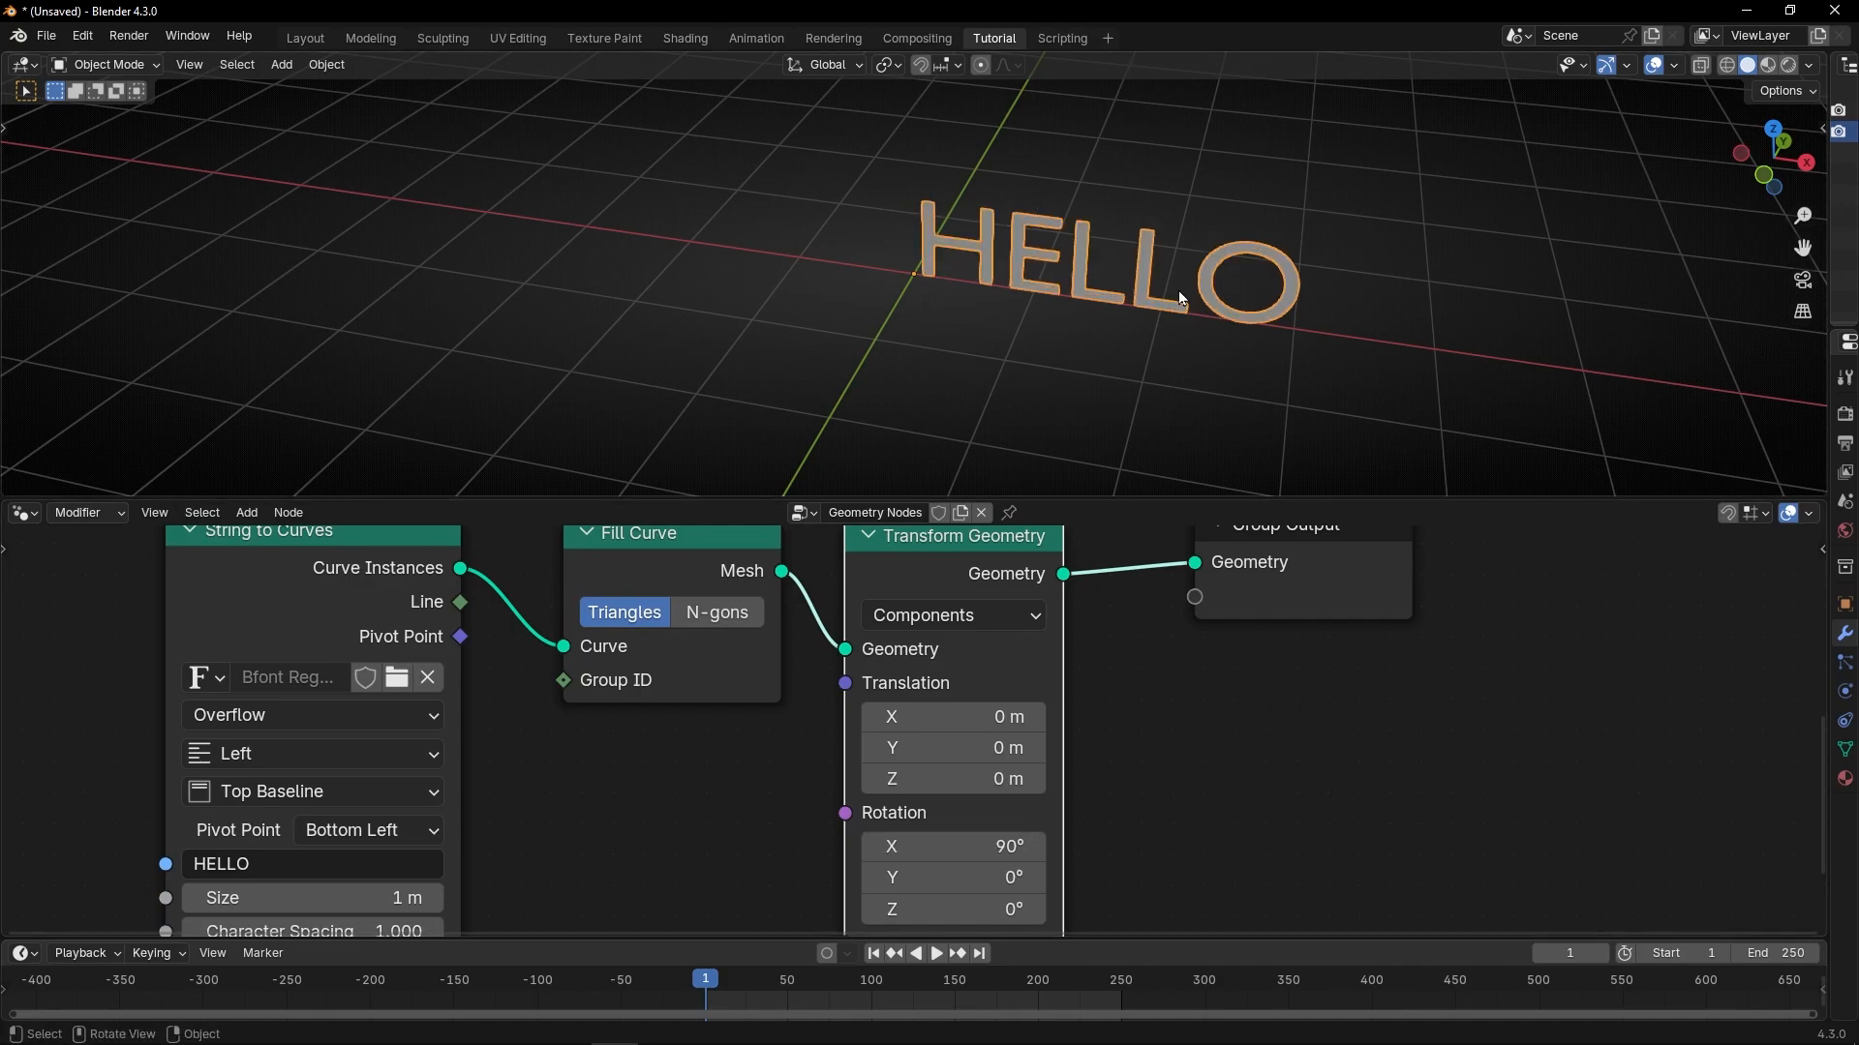
Set the String to Curves horizontal alignment to Center and check the text from the front.
mouse_move(910, 290)
middle_down()
mouse_move(978, 240)
mouse_move(1042, 244)
mouse_move(1078, 211)
mouse_move(1025, 376)
mouse_move(1187, 357)
mouse_move(1054, 357)
mouse_move(1120, 376)
mouse_move(893, 277)
middle_up()
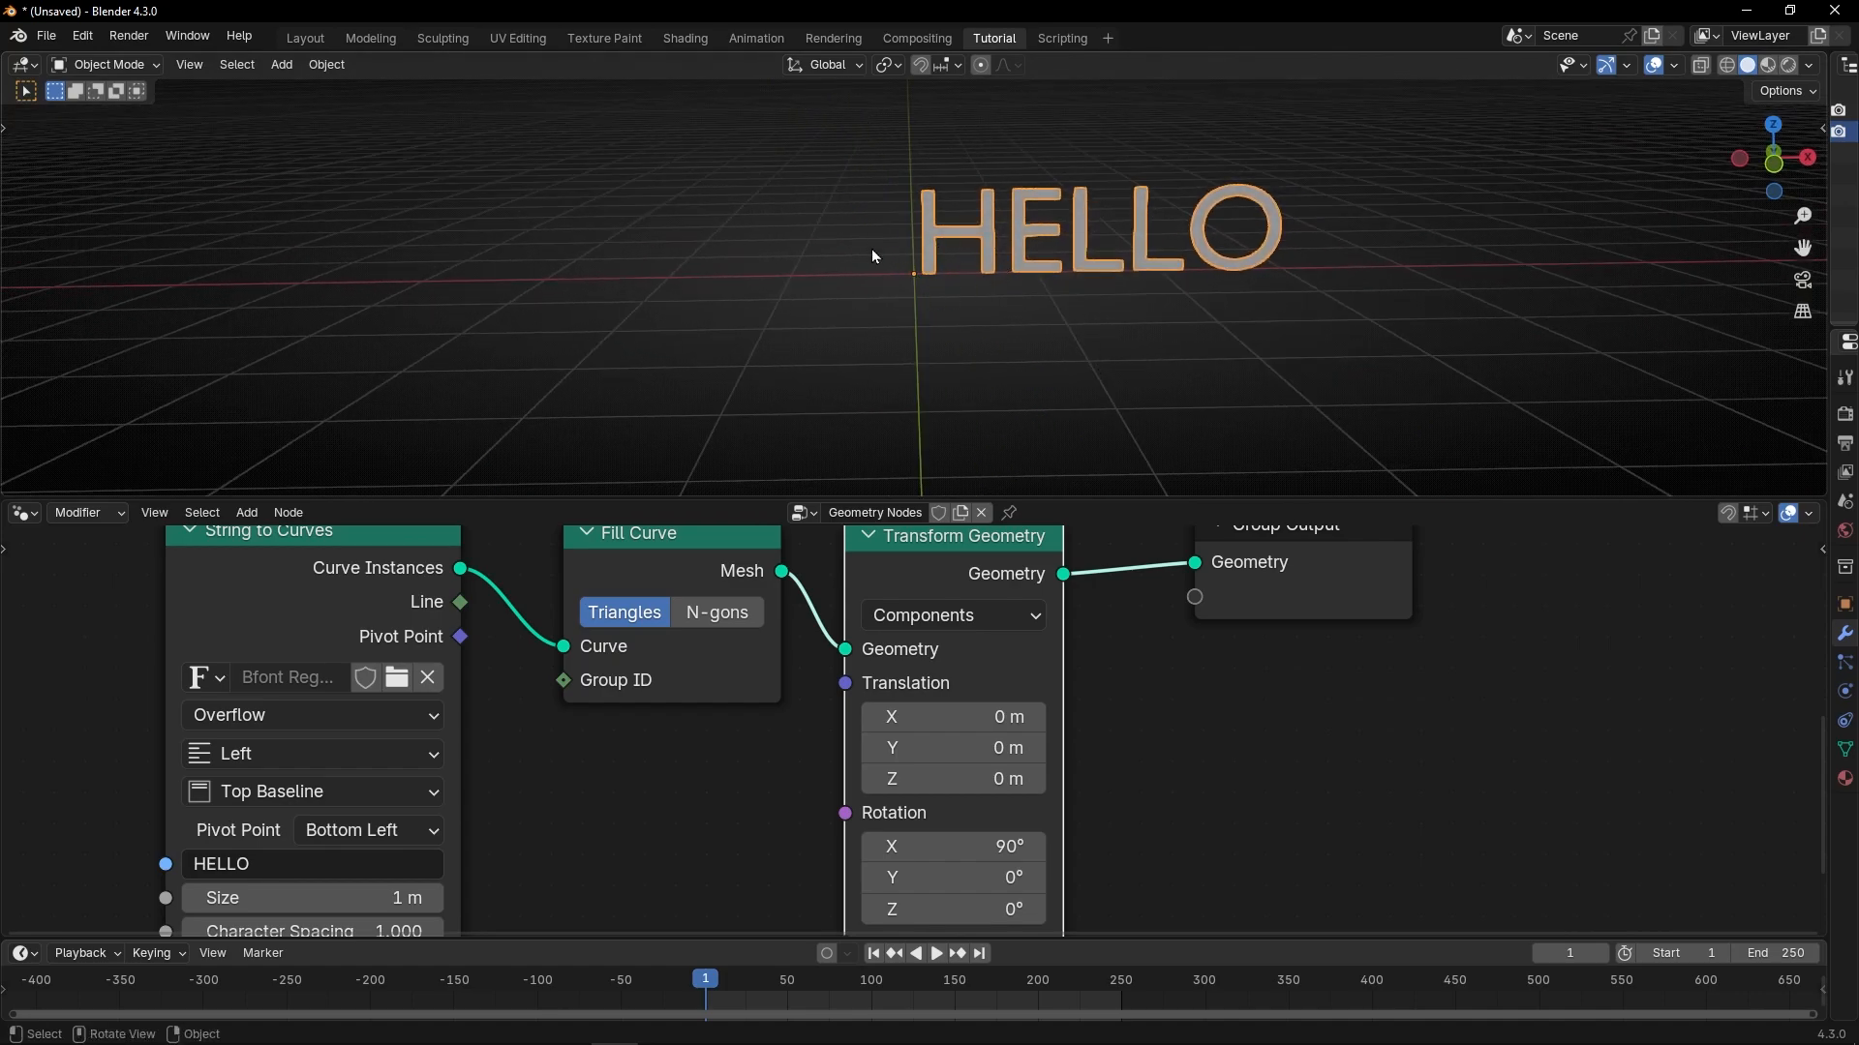
scroll(664, 707, up, 2)
middle_drag(664, 707, 1093, 672)
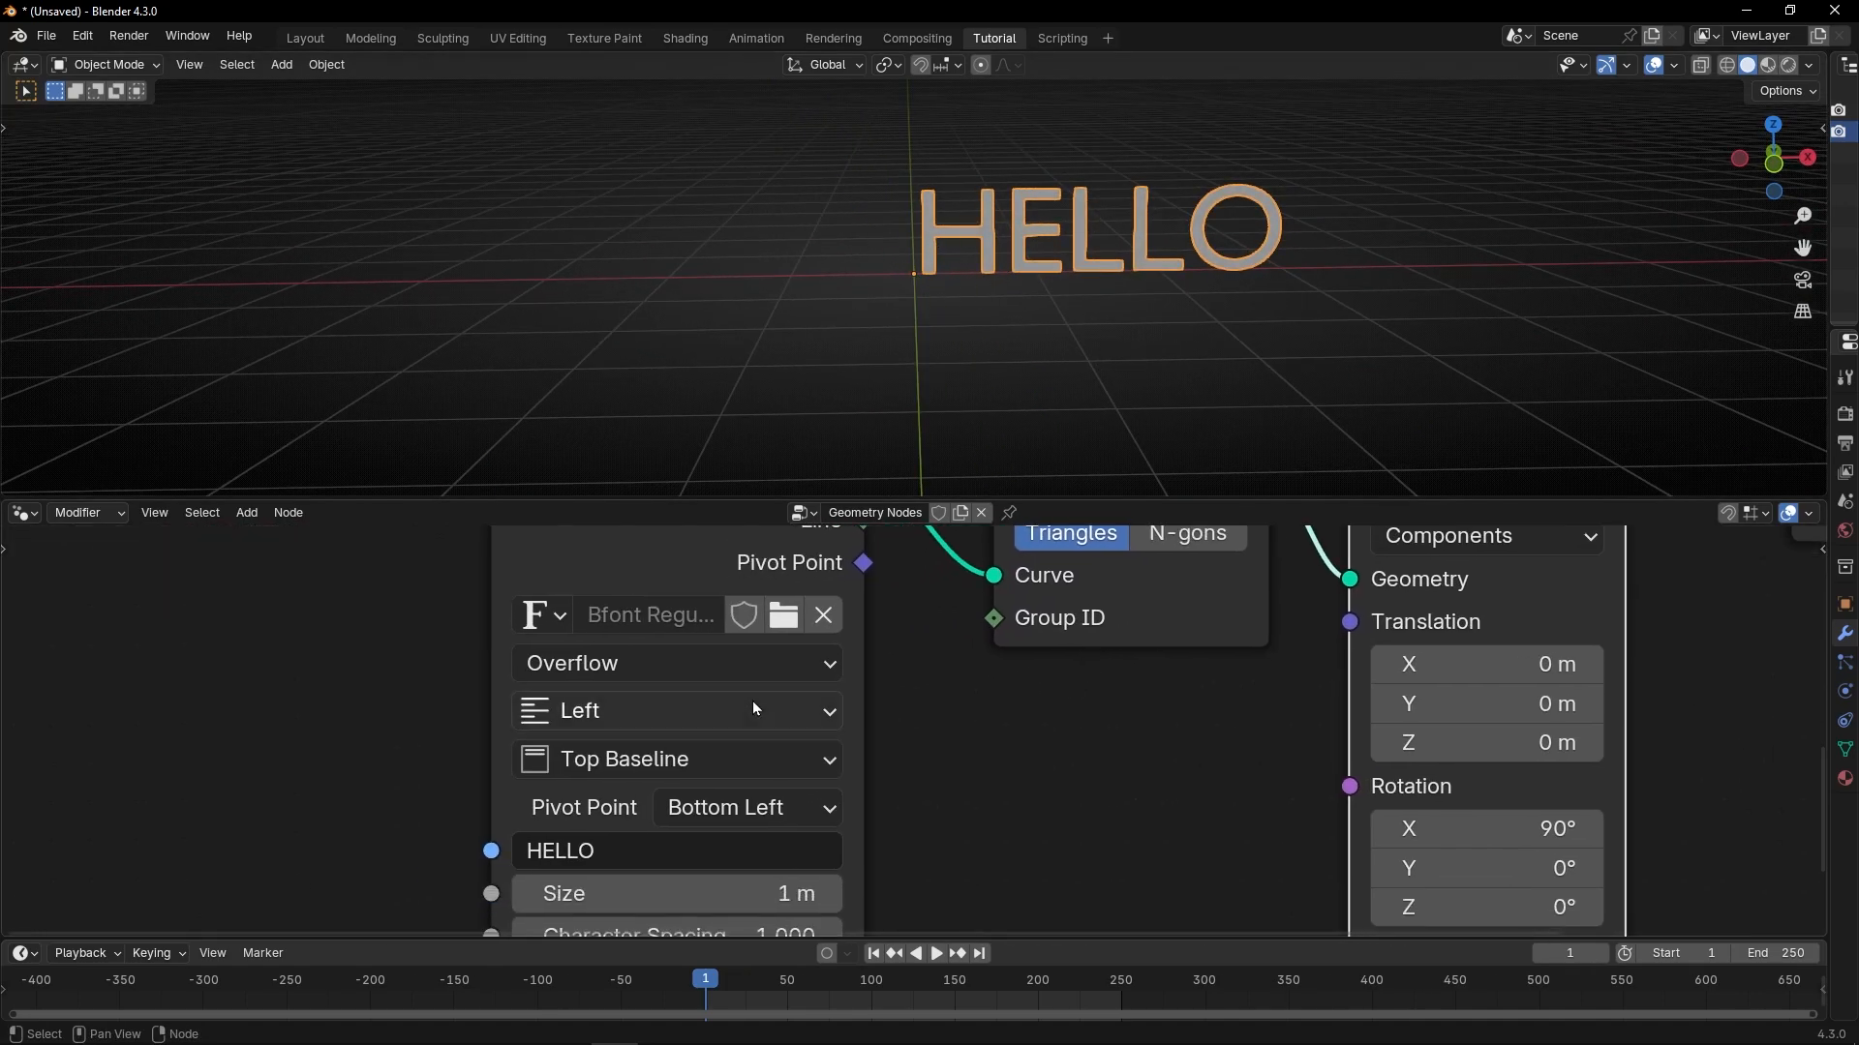
click(670, 713)
click(602, 848)
middle_drag(882, 311, 919, 257)
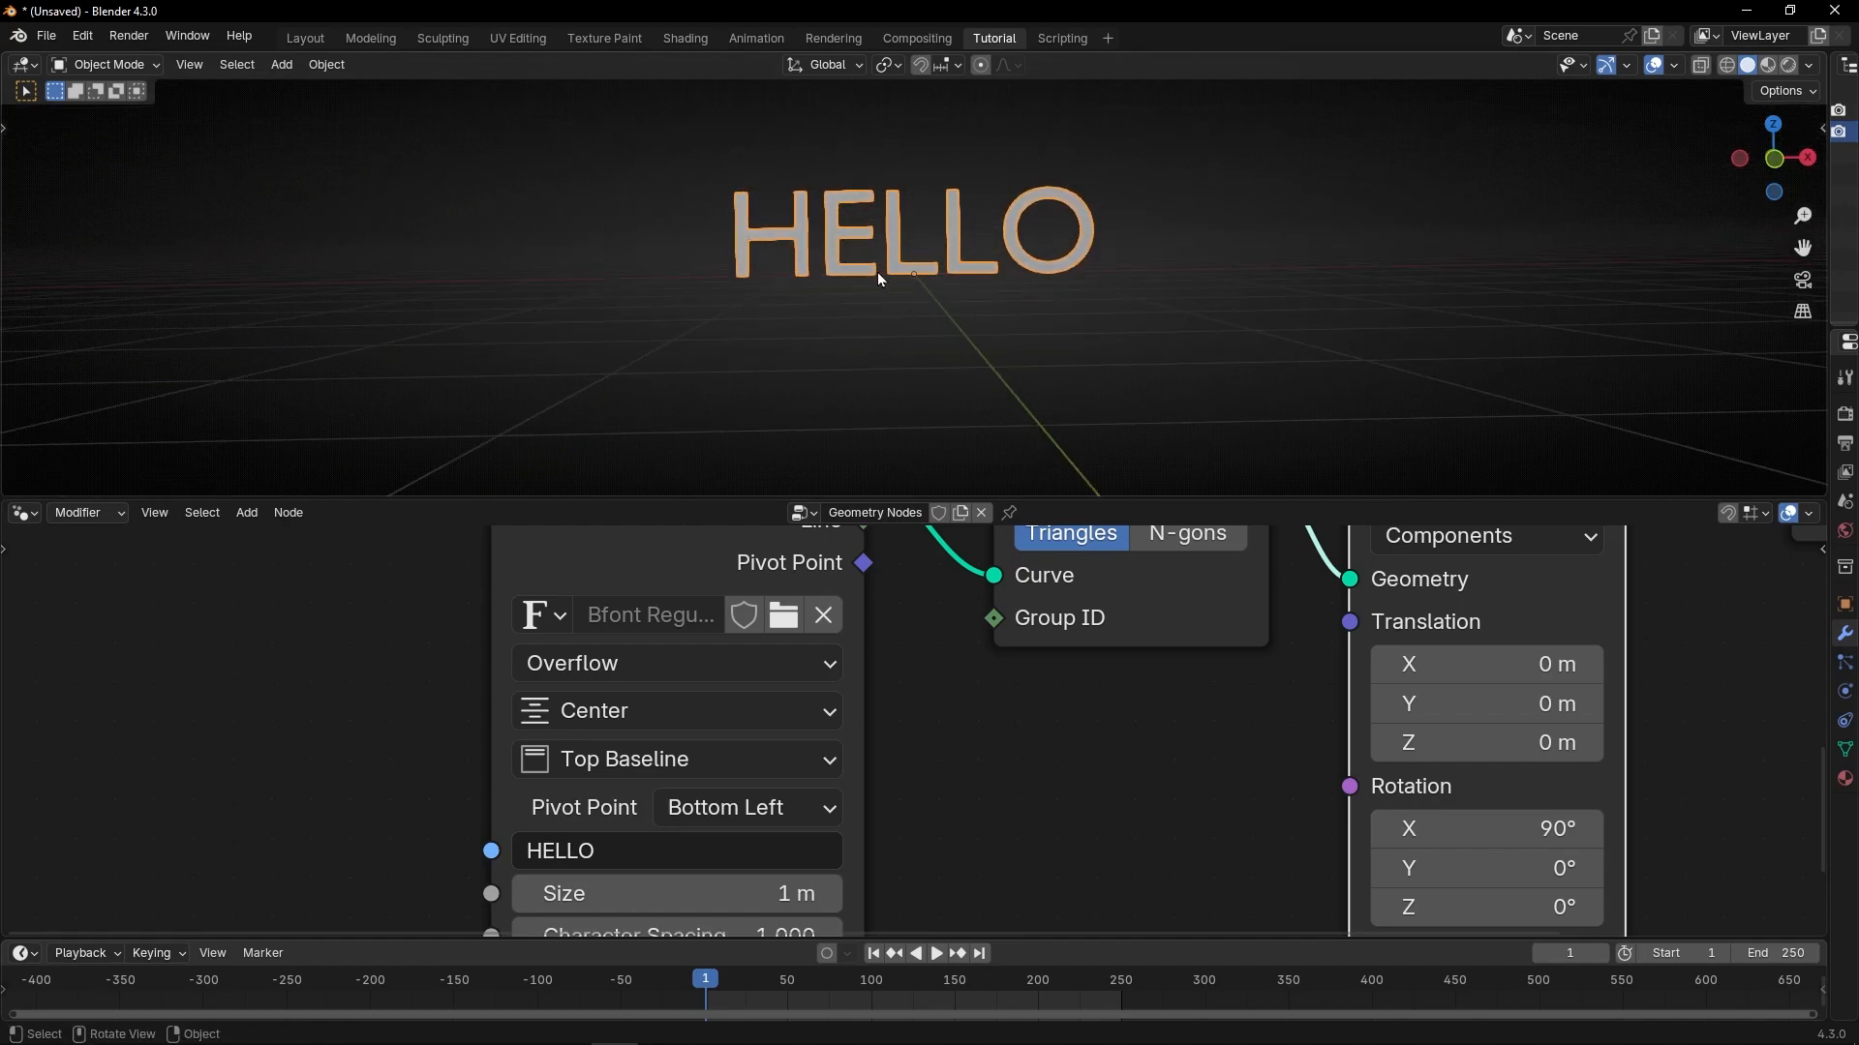
Set the String to Curves vertical alignment to Middle and check the text's centering by viewing it from another angle.
middle_drag(949, 803, 966, 735)
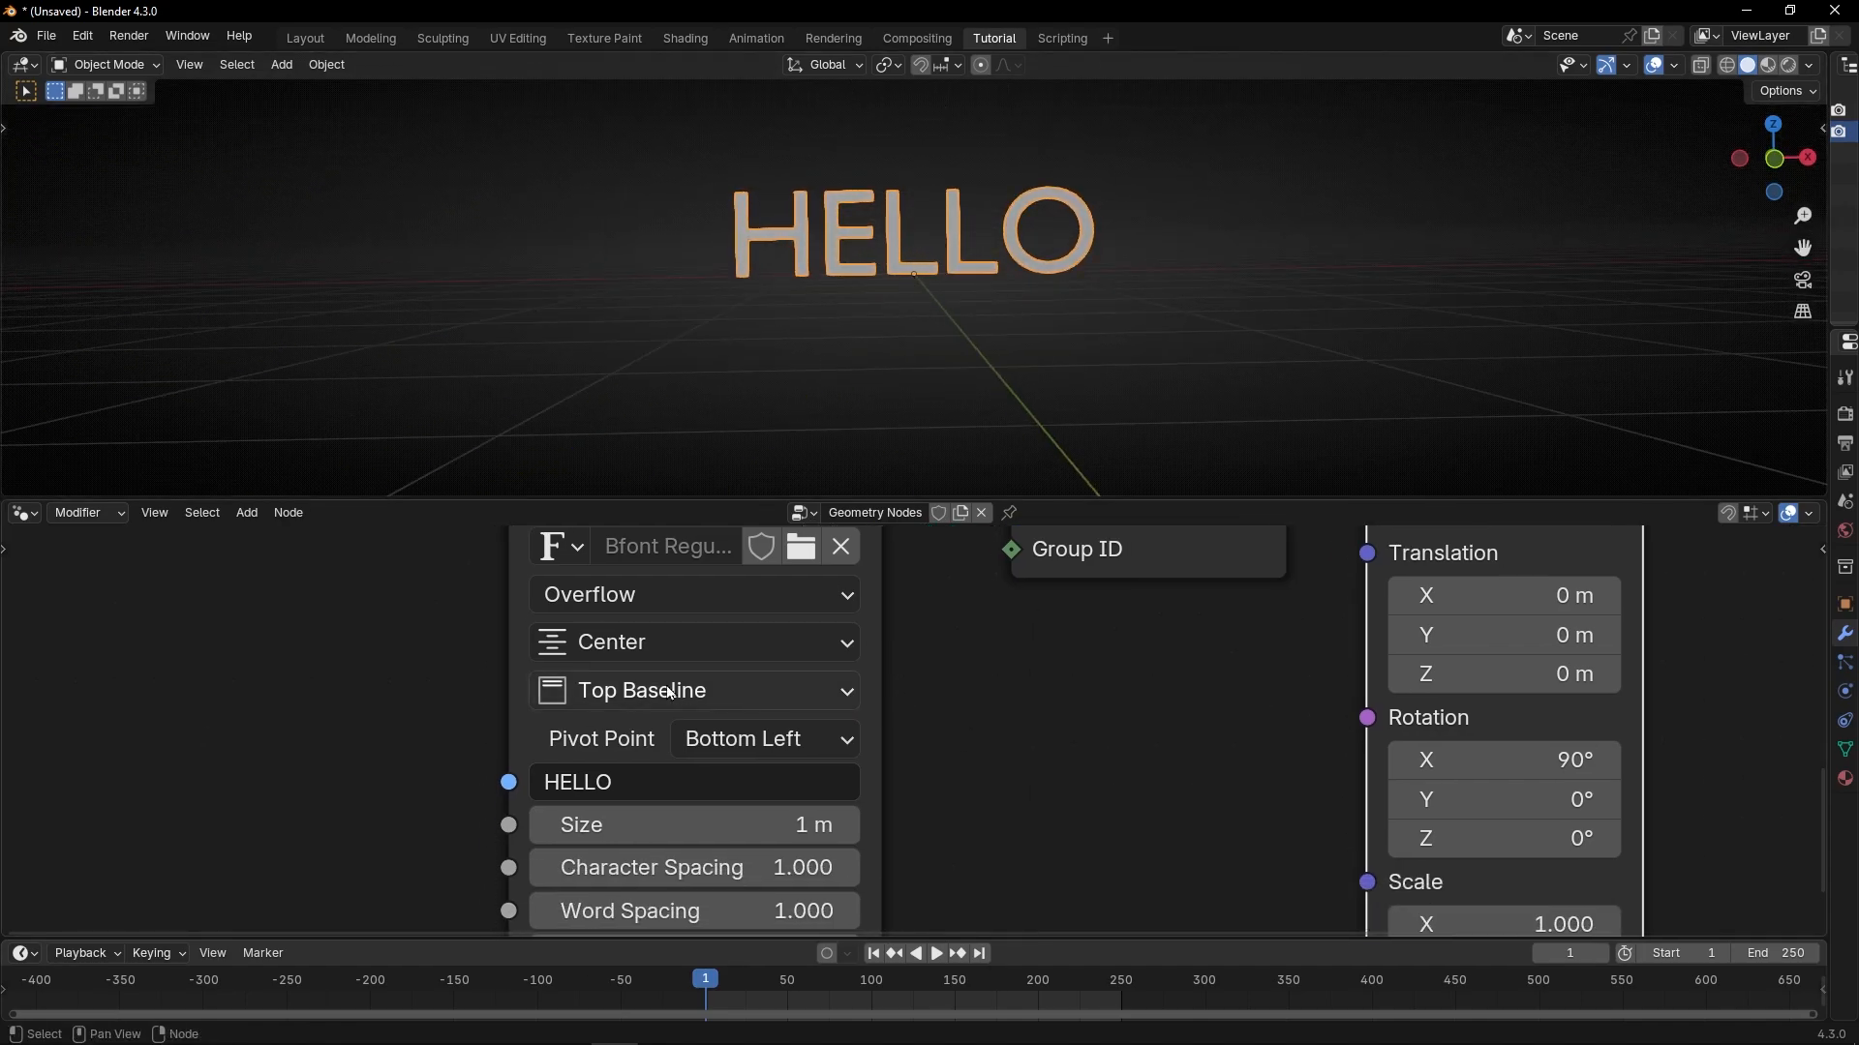
click(658, 691)
click(624, 871)
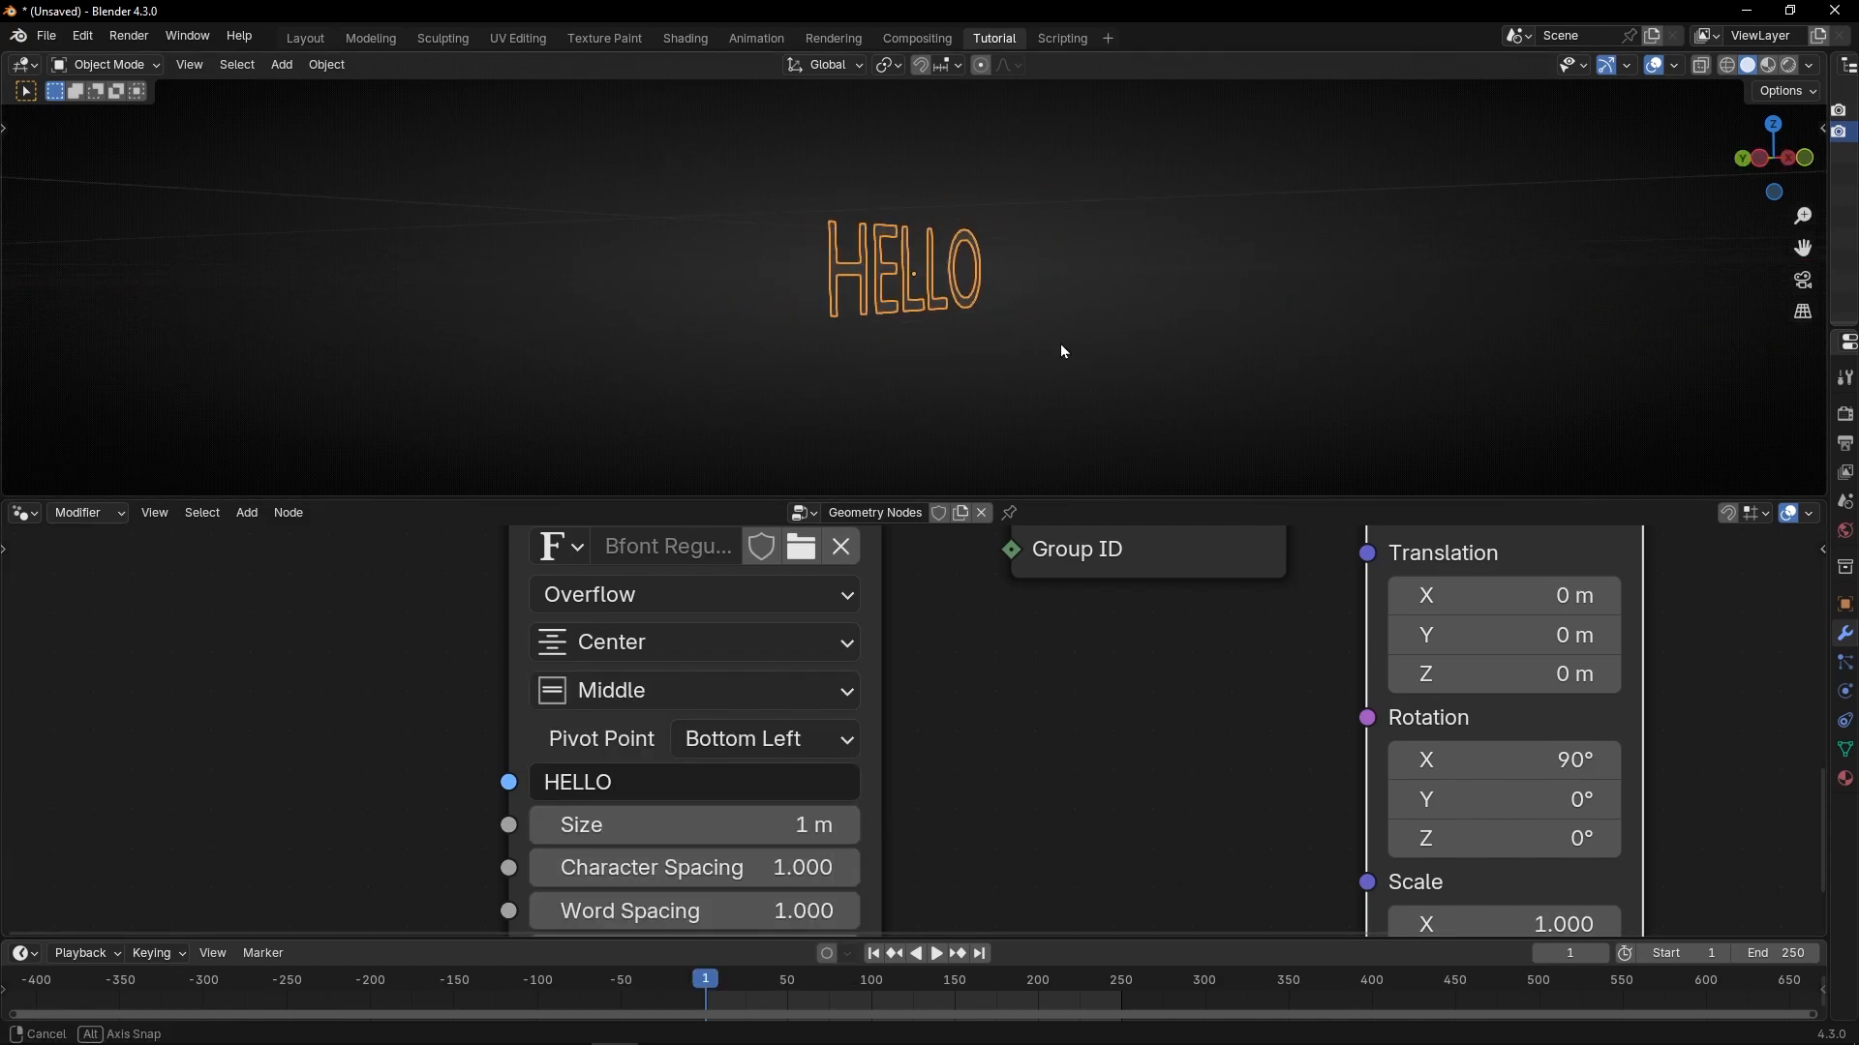
middle_drag(1061, 348, 832, 360)
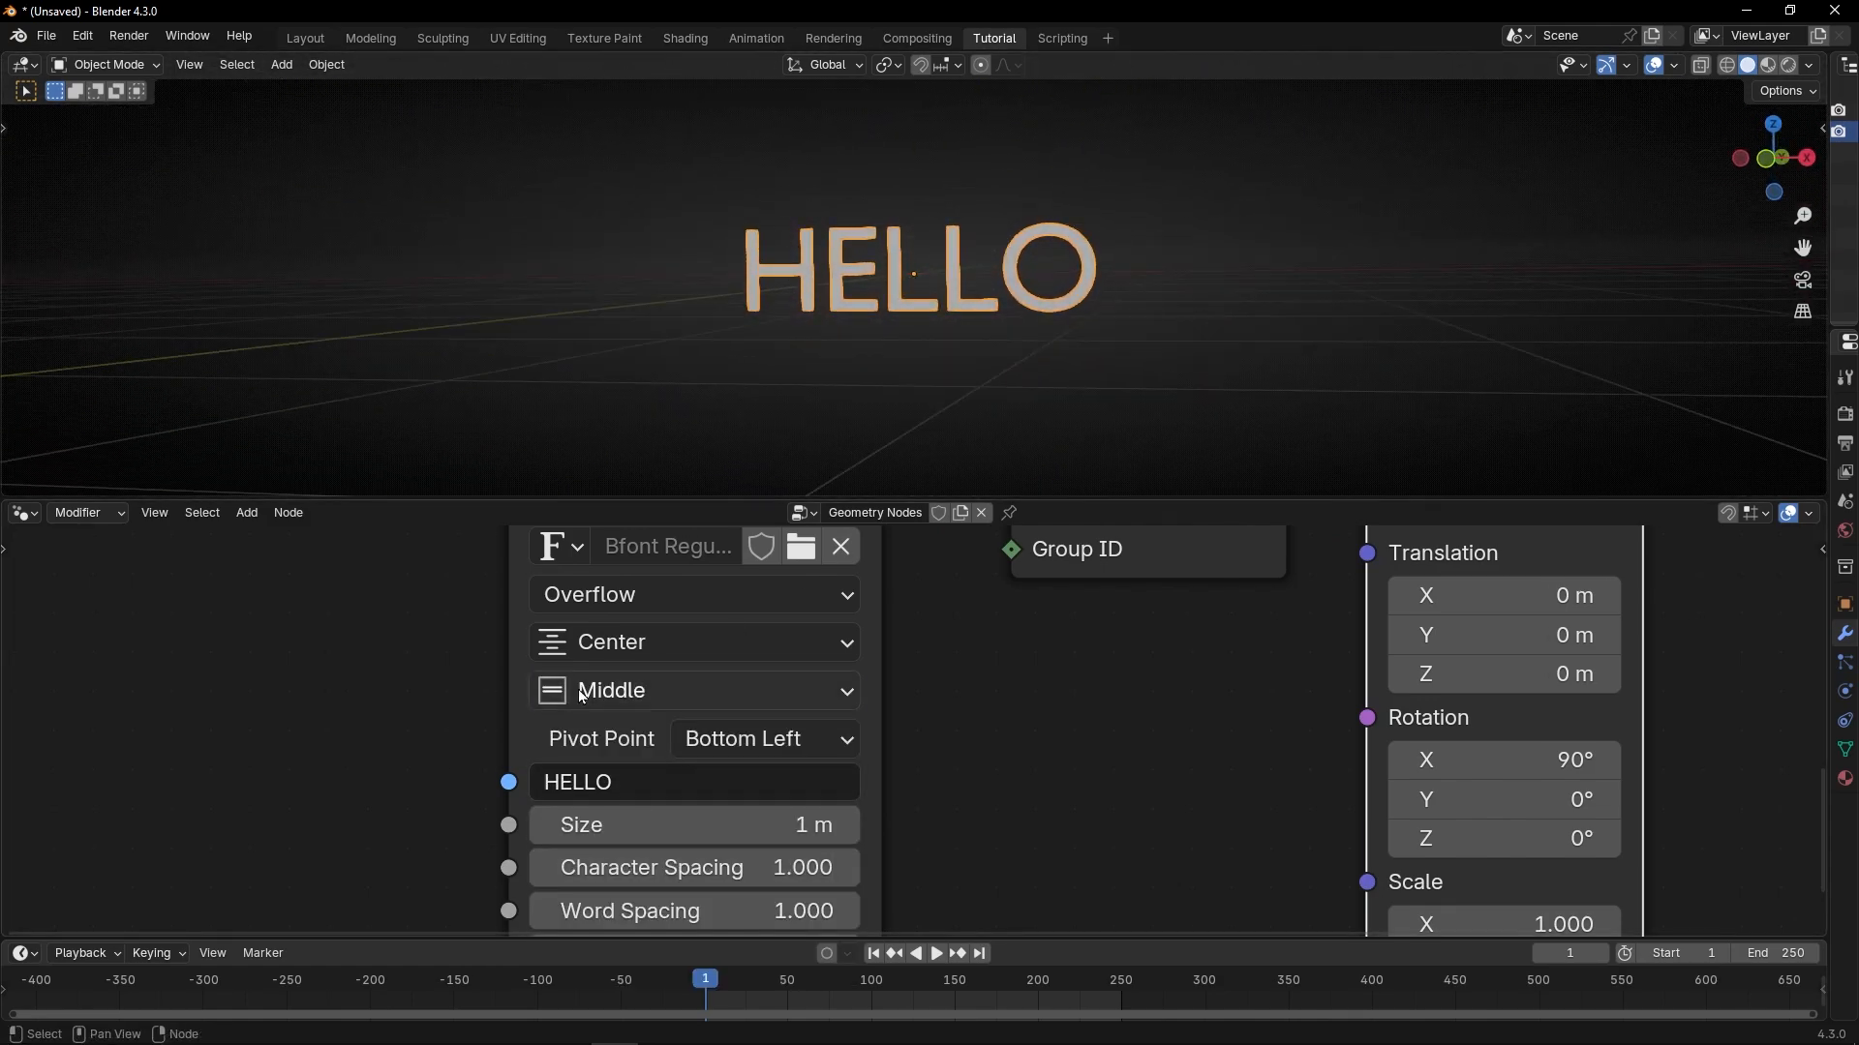
Change the String to Curves text to BLENDER.
click(635, 785)
text(BLENDER)
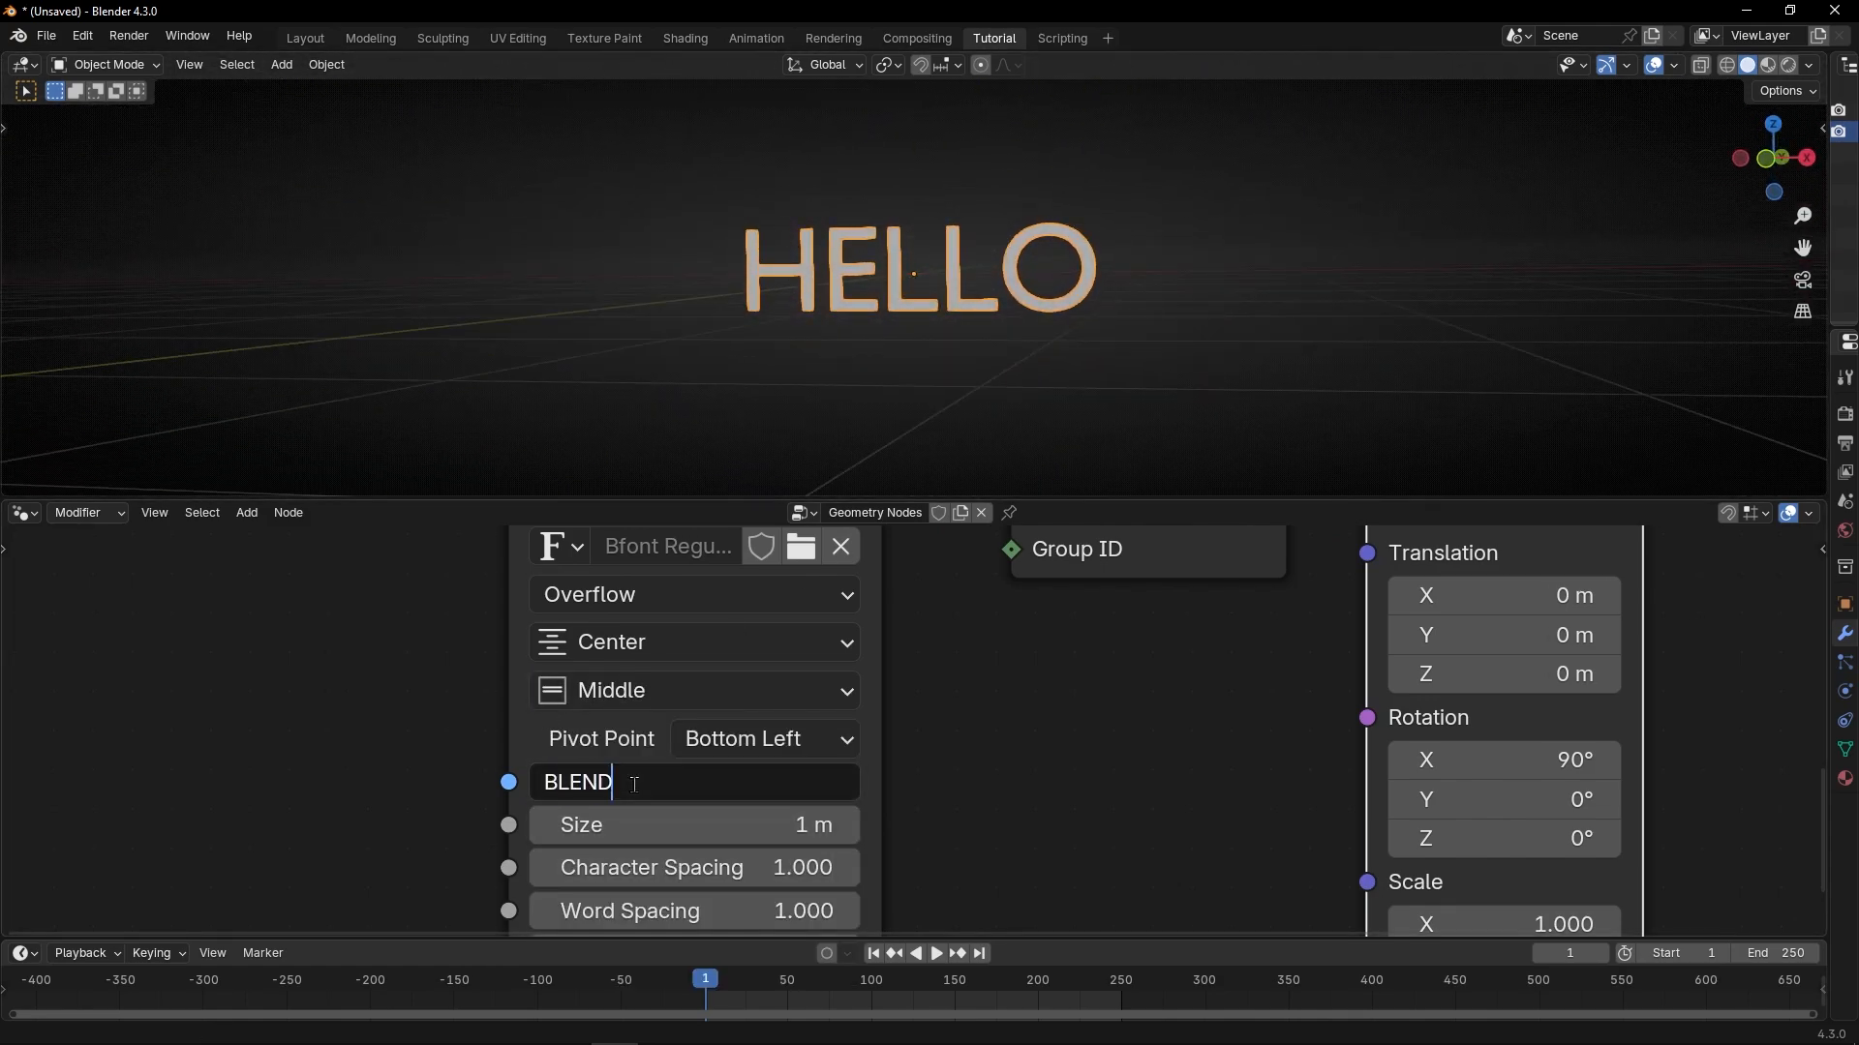
key(Return)
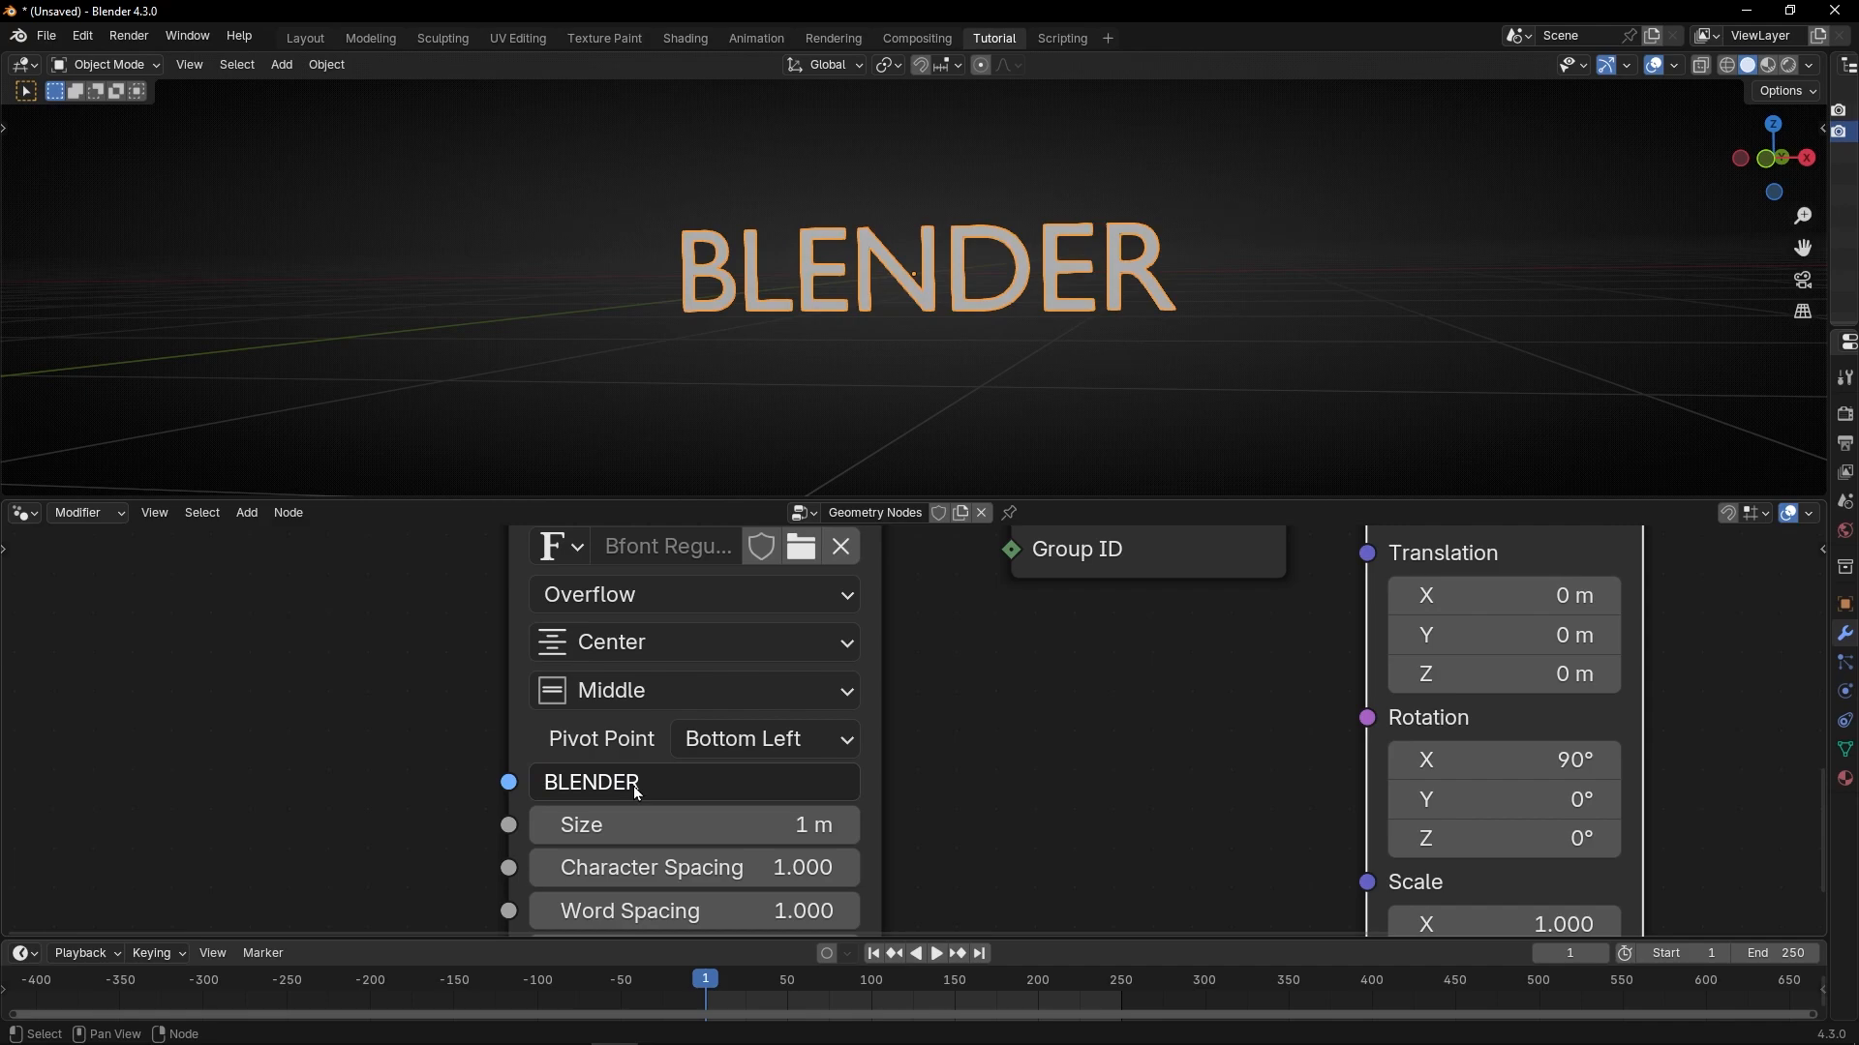
Replace the text in the String to Curves node with the number 1.
click(633, 786)
text(1)
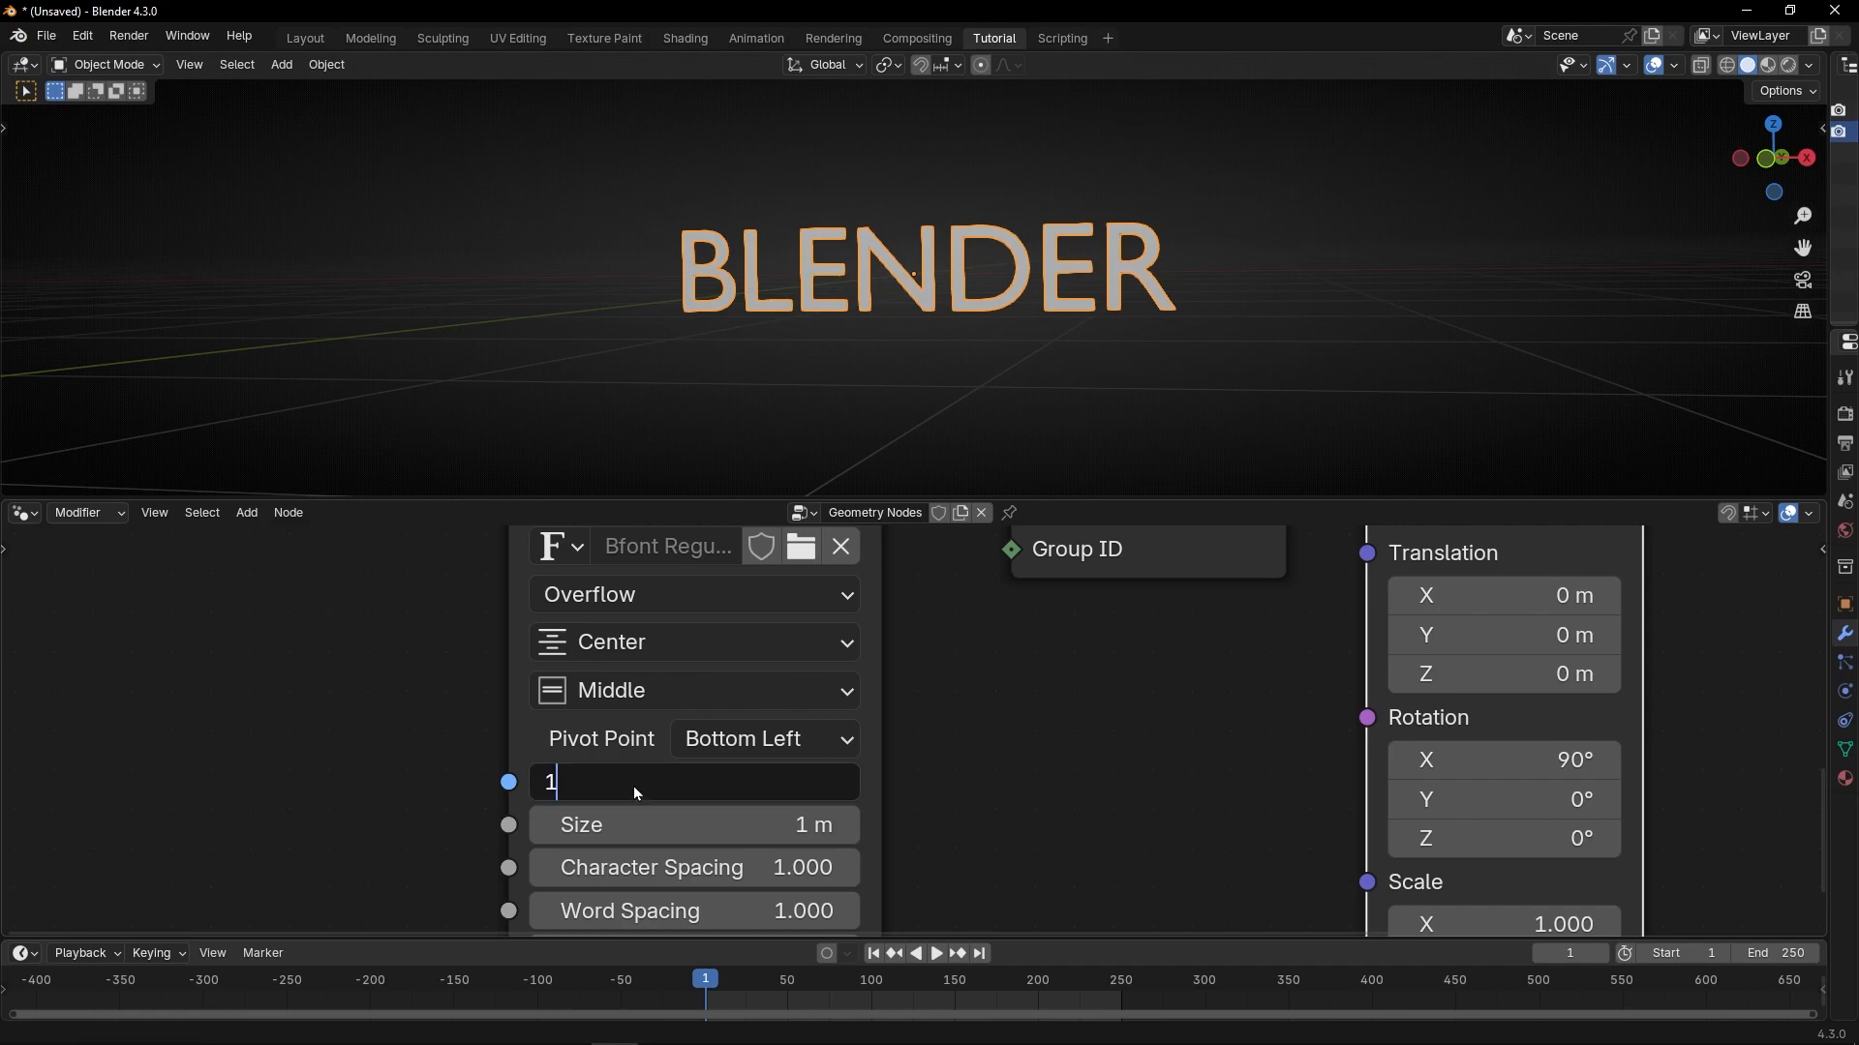
key(Return)
scroll(636, 791, down, 2)
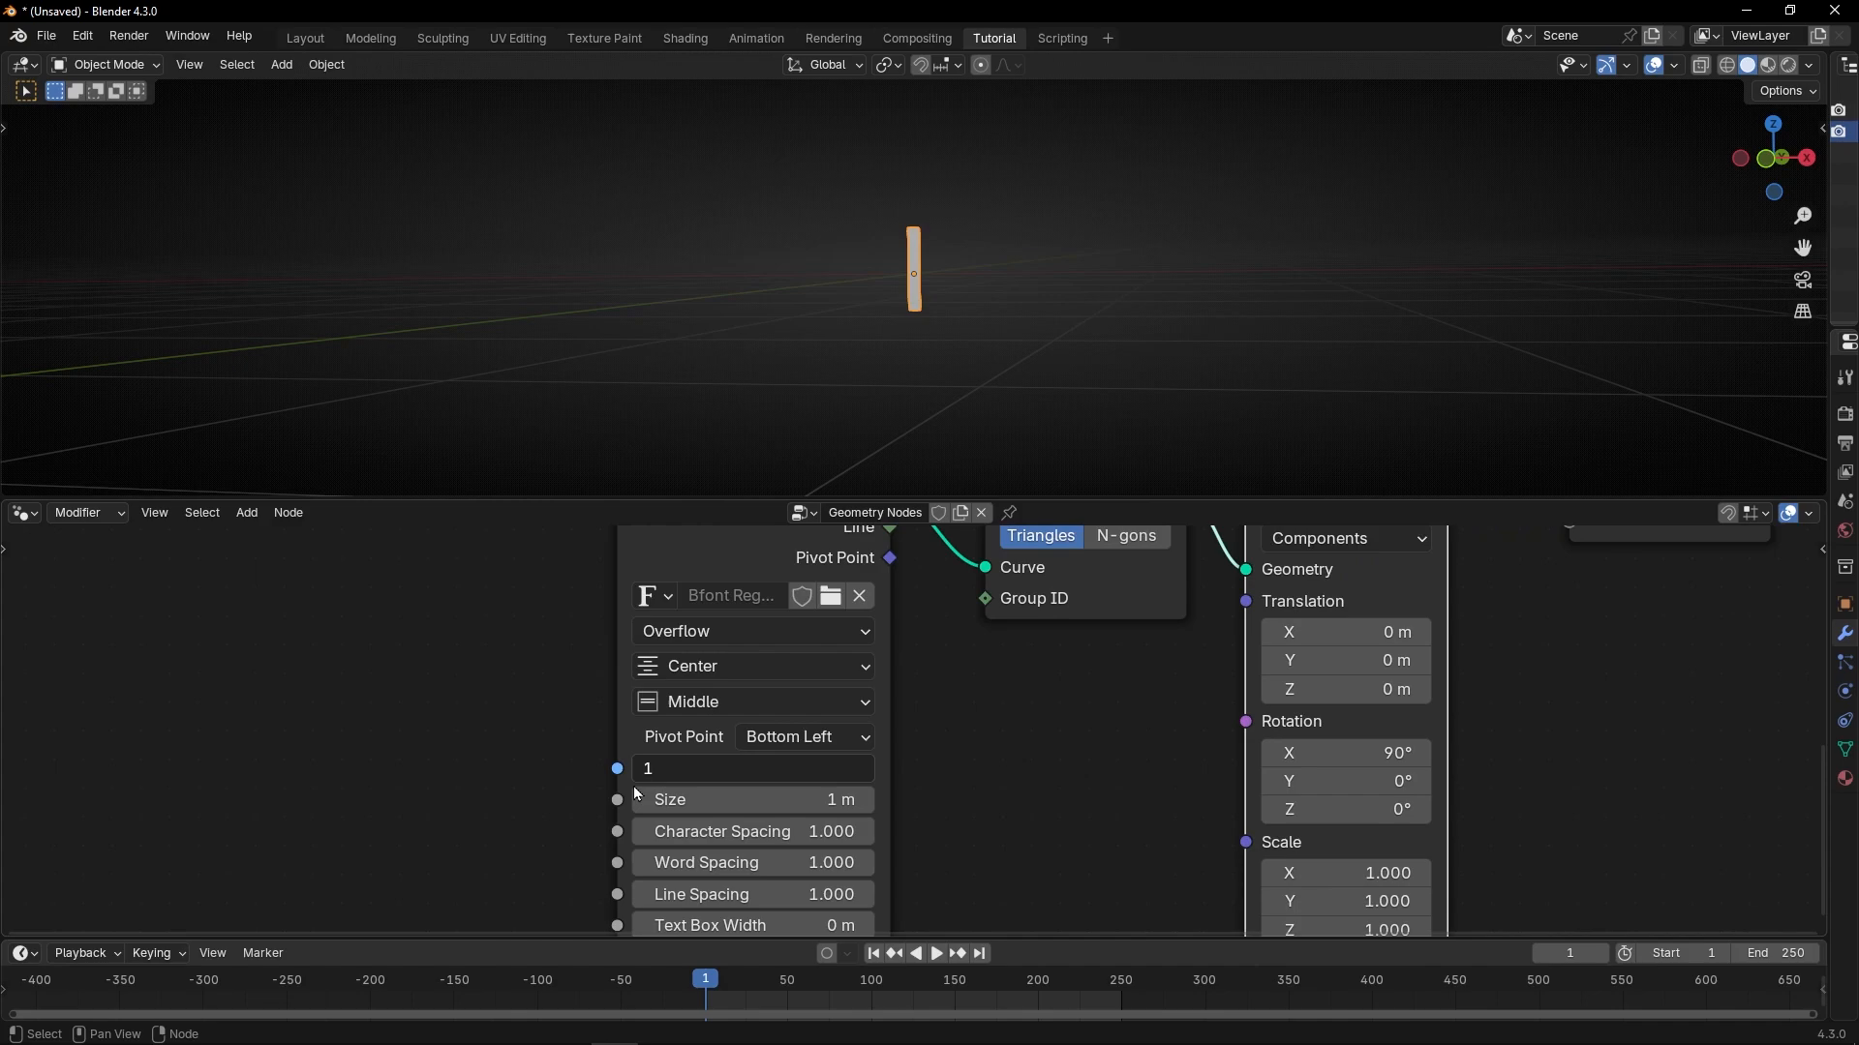
scroll(574, 670, down, 1)
middle_drag(573, 664, 492, 909)
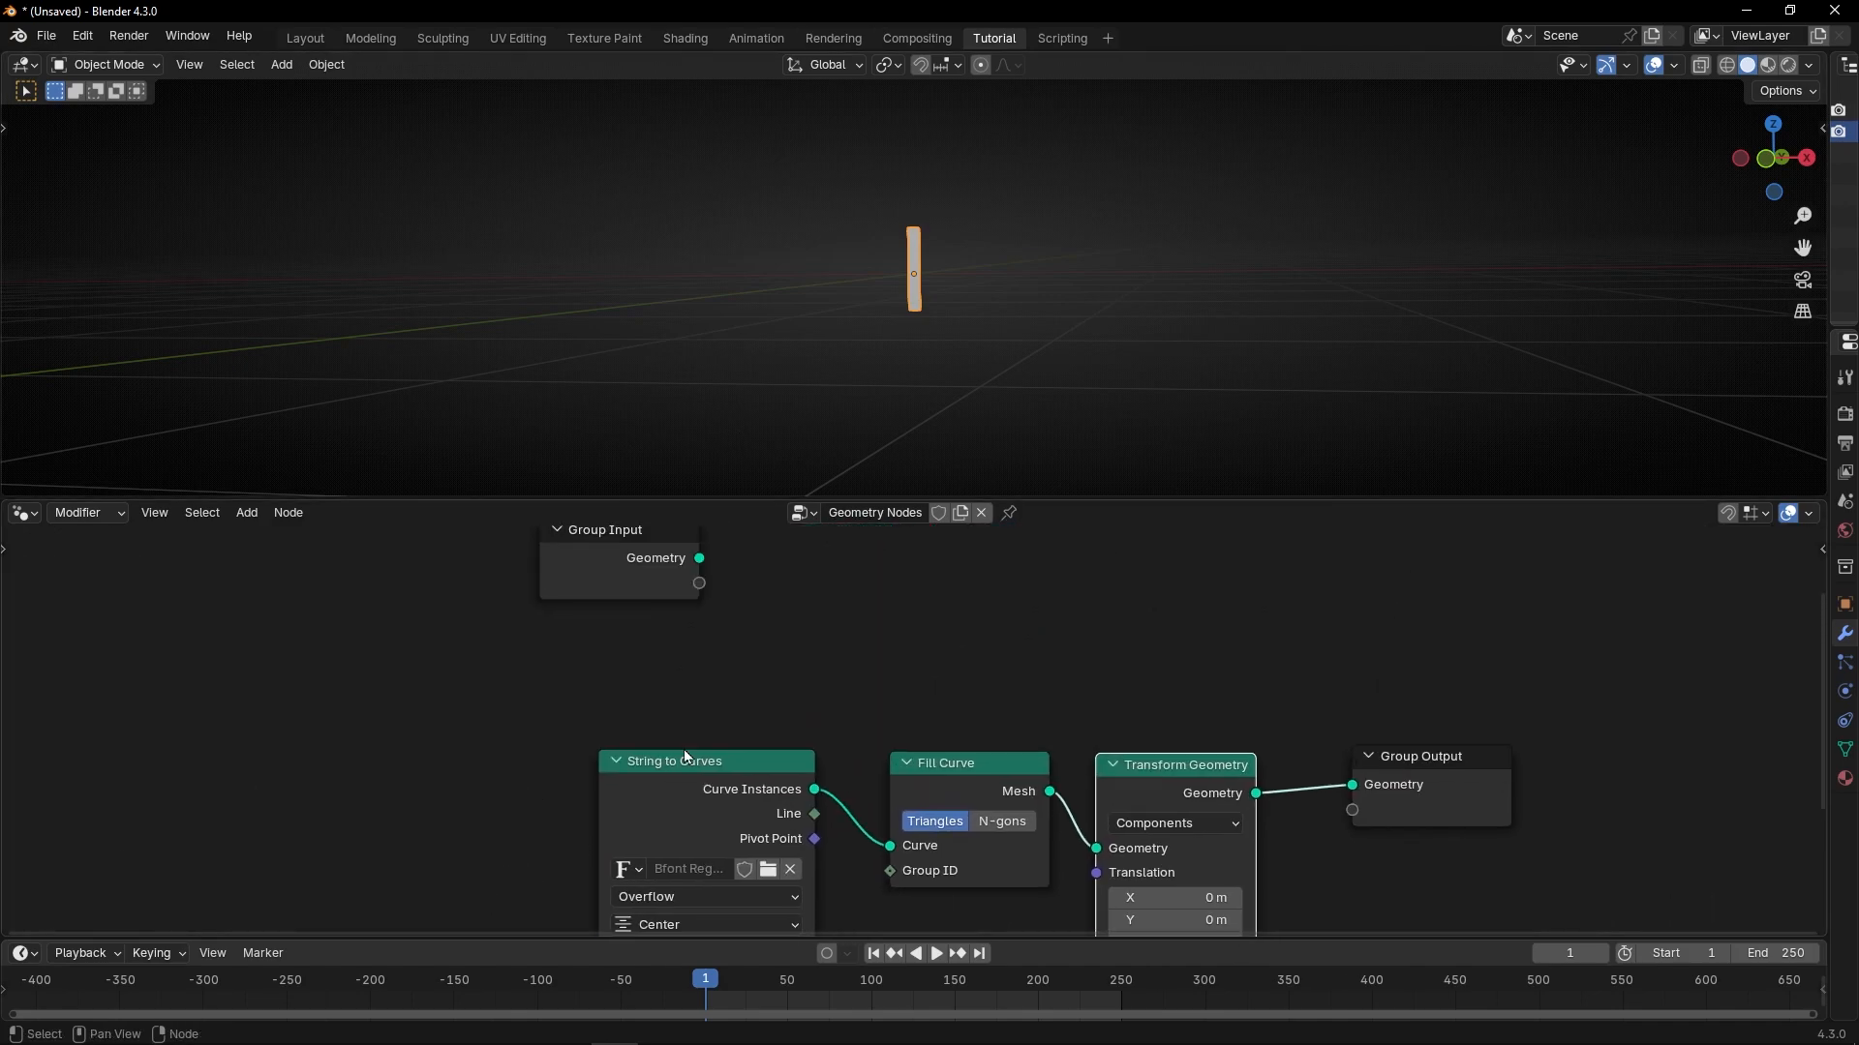
ctrl+shift+click(674, 583)
key(ctrl+z)
Add an Index node beside the String to Curves node, level with its String input.
scroll(601, 700, down, 1)
middle_drag(601, 699, 841, 462)
scroll(886, 731, up, 3)
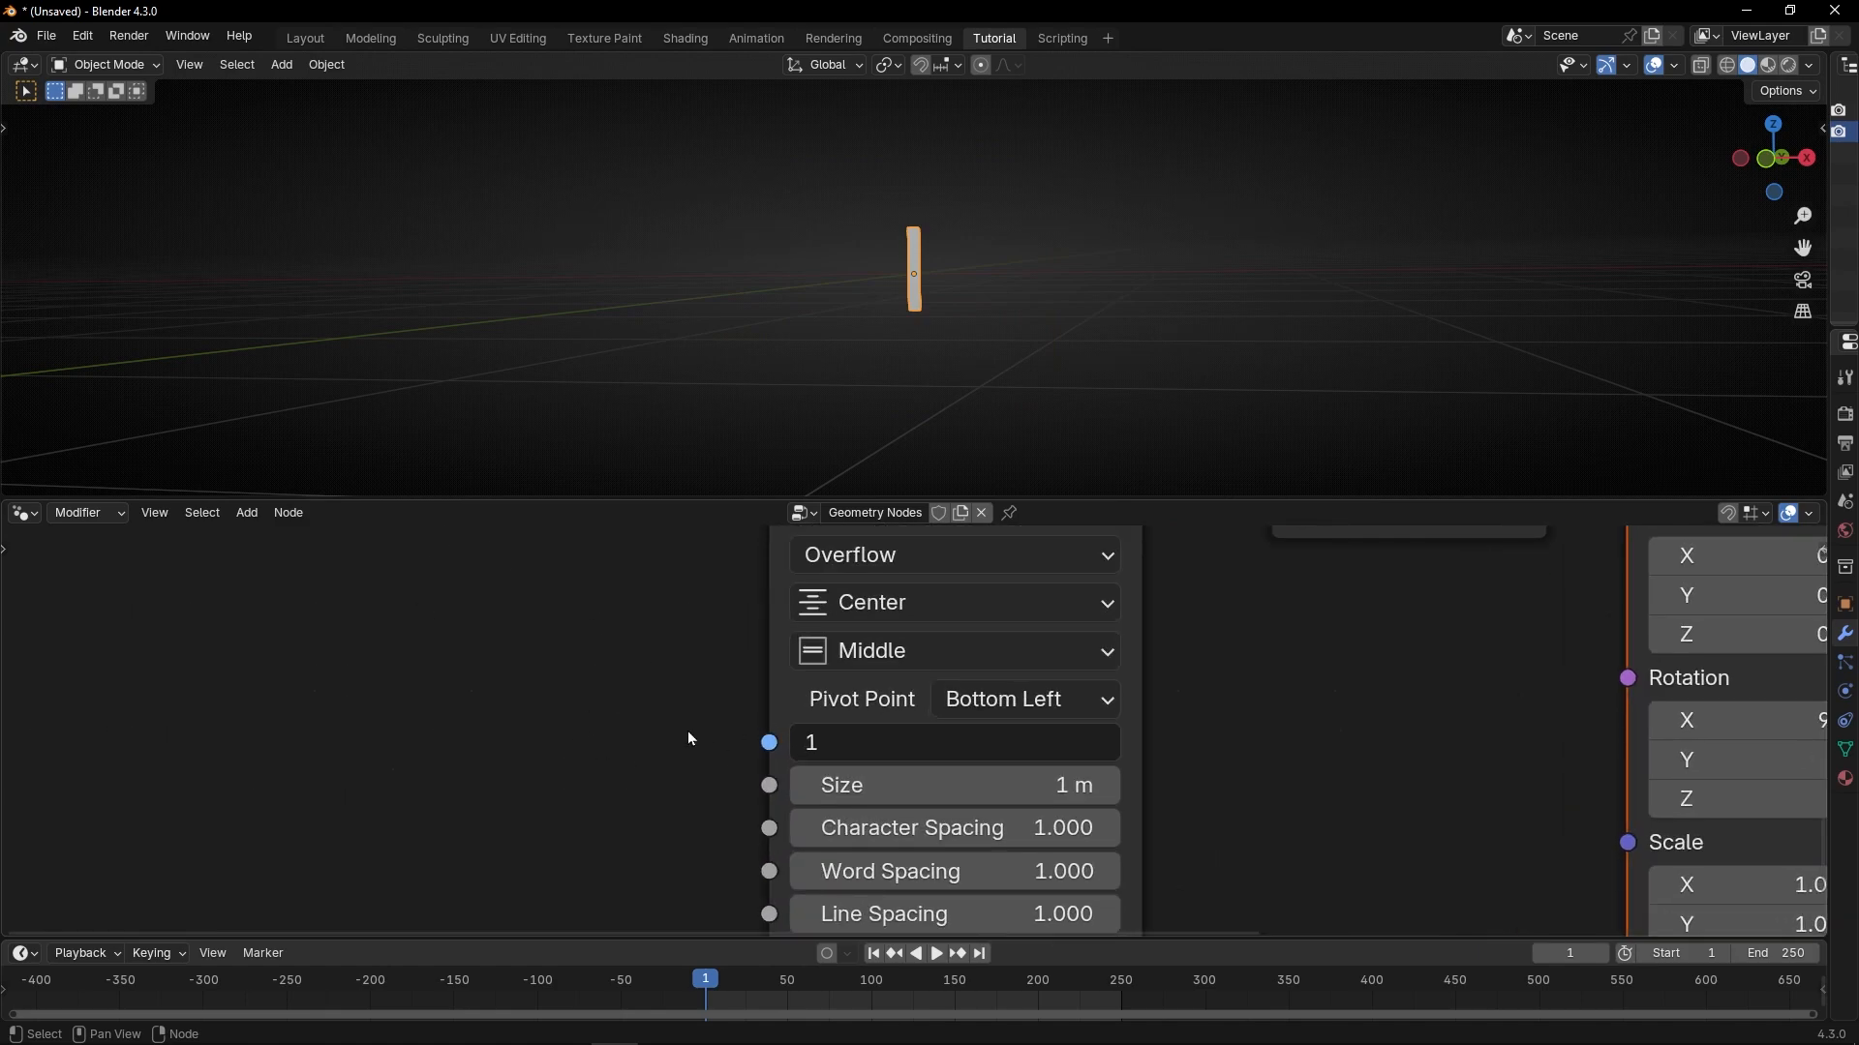
middle_drag(687, 732, 817, 750)
key(shift+a)
mouse_move(674, 740)
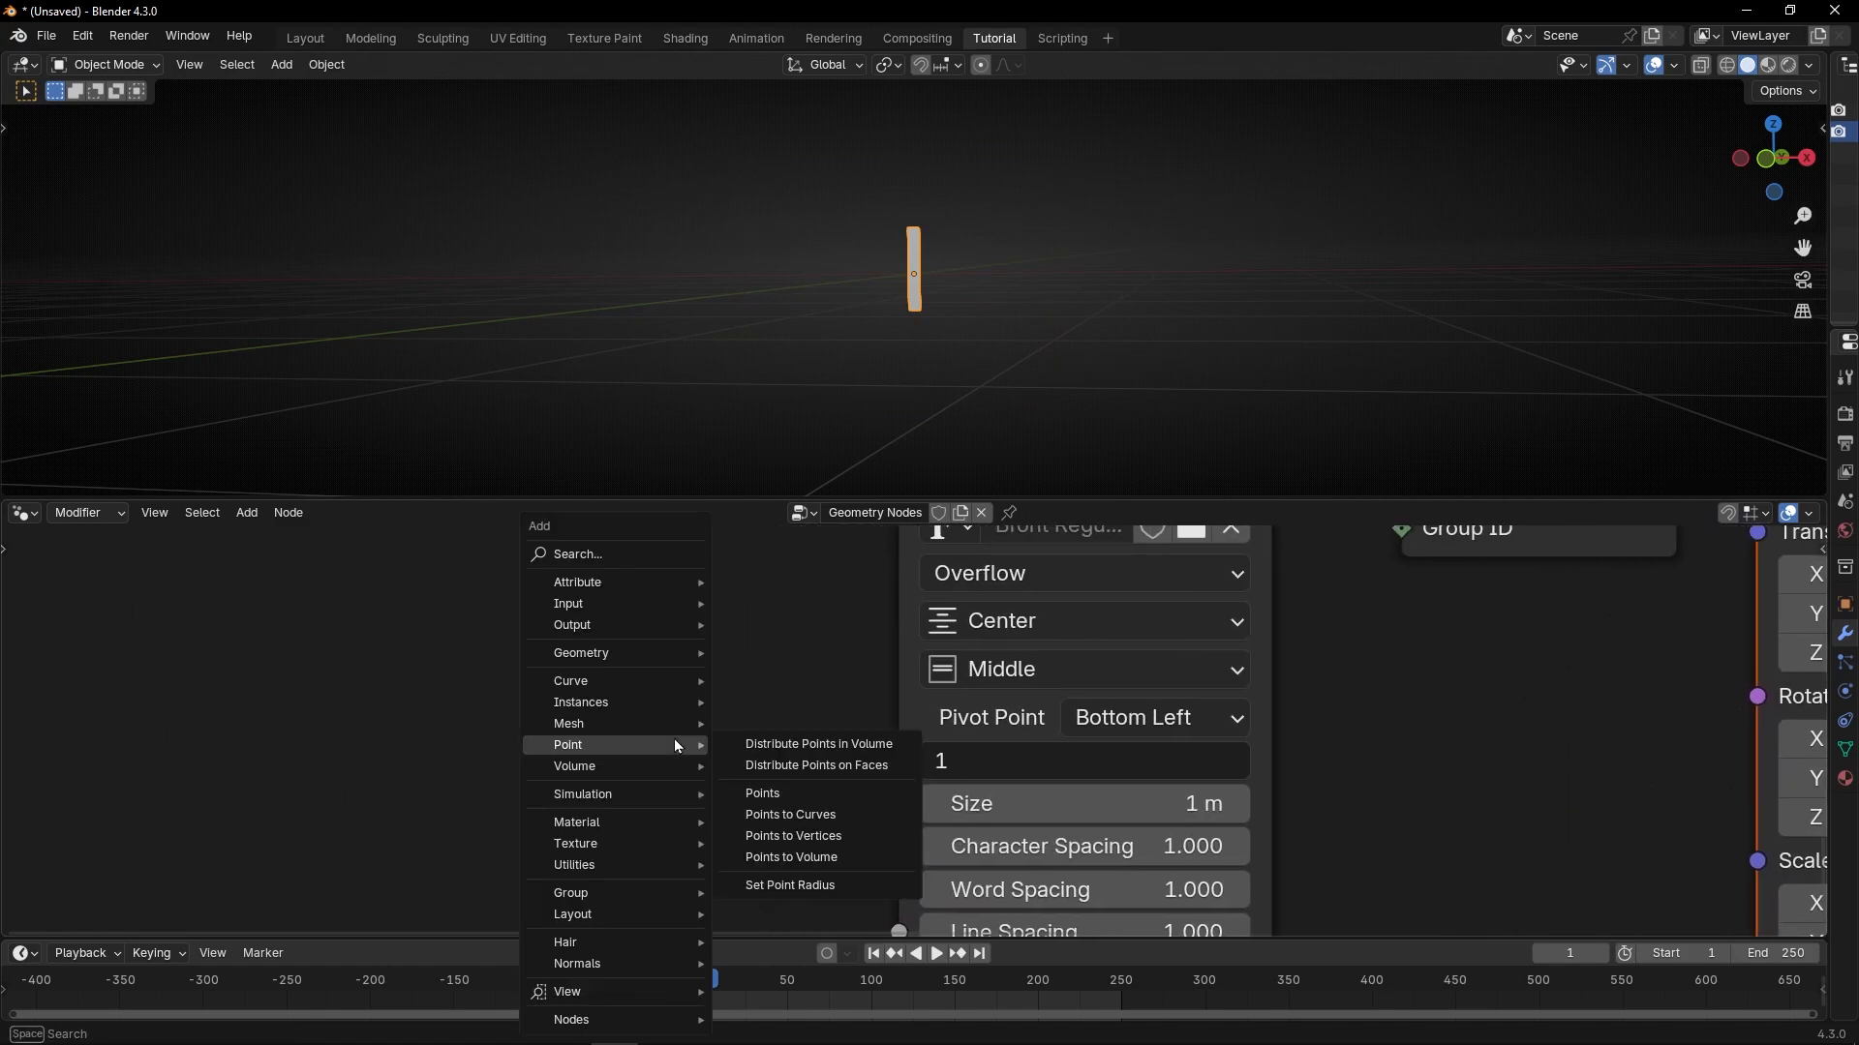
text(index)
key(Return)
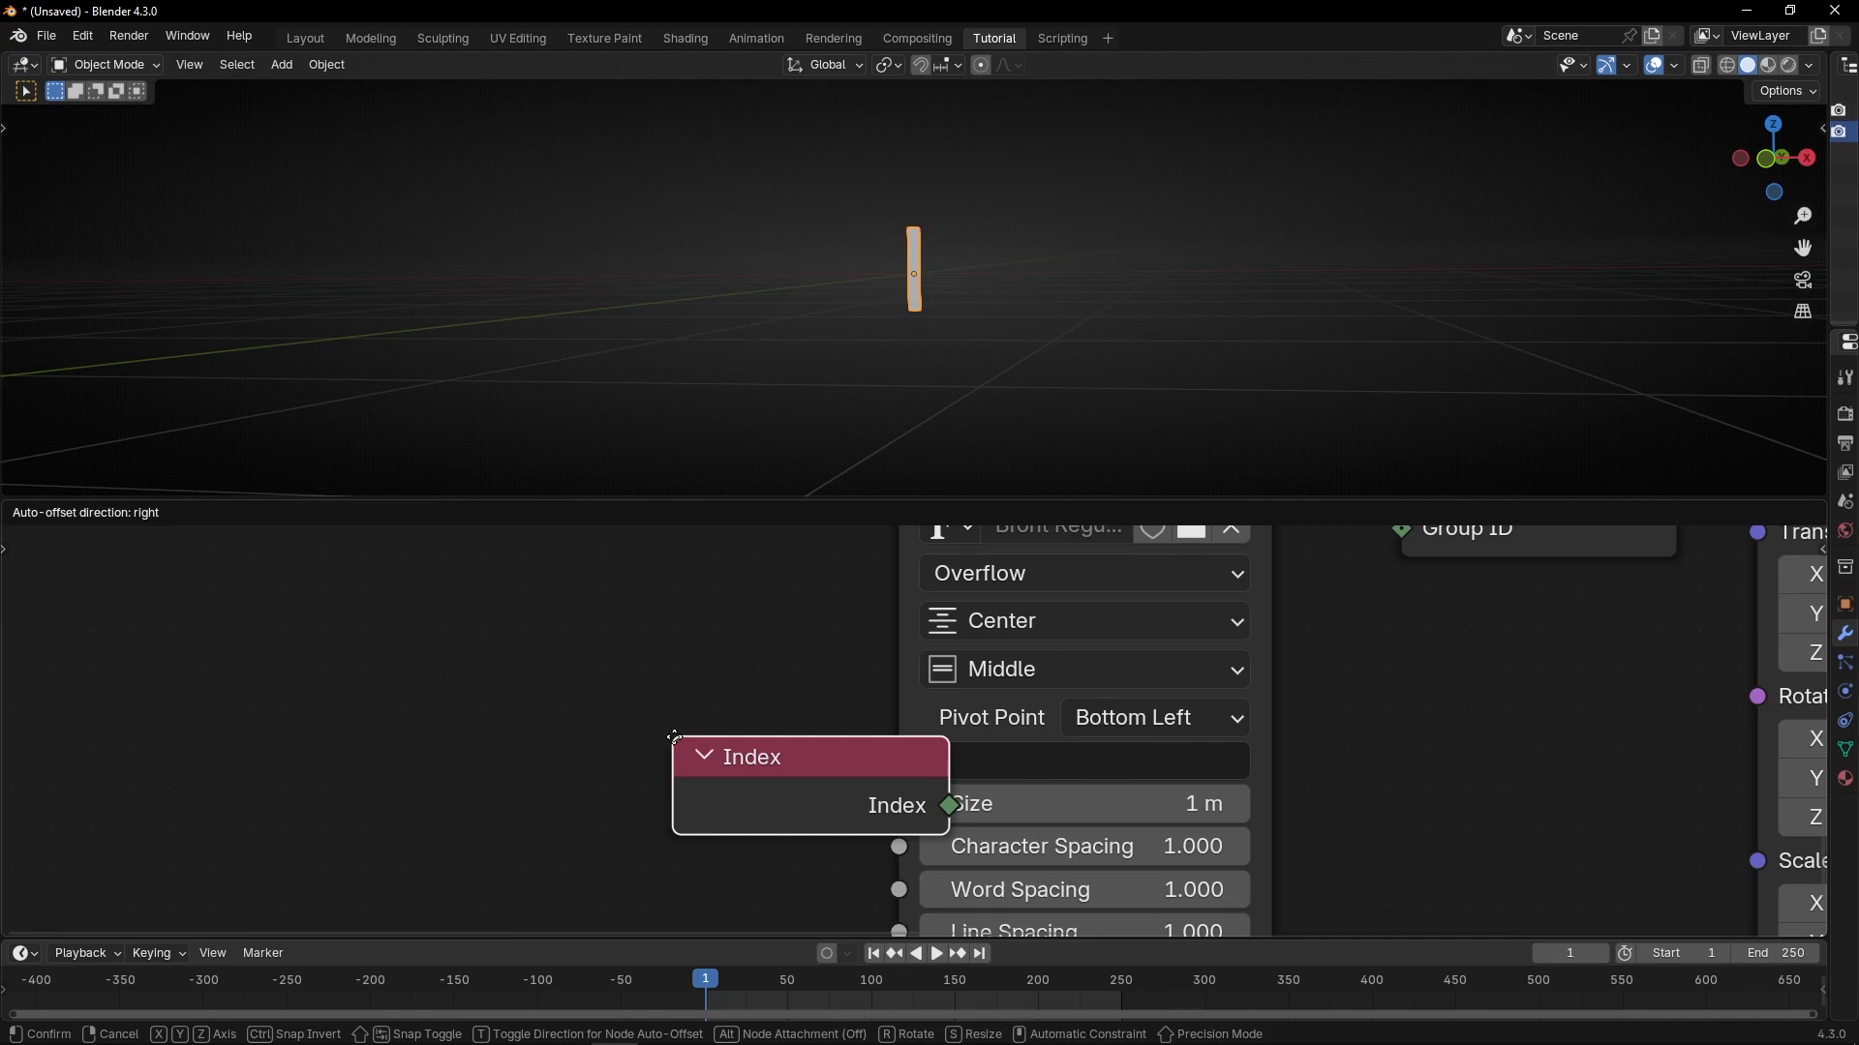
click(422, 690)
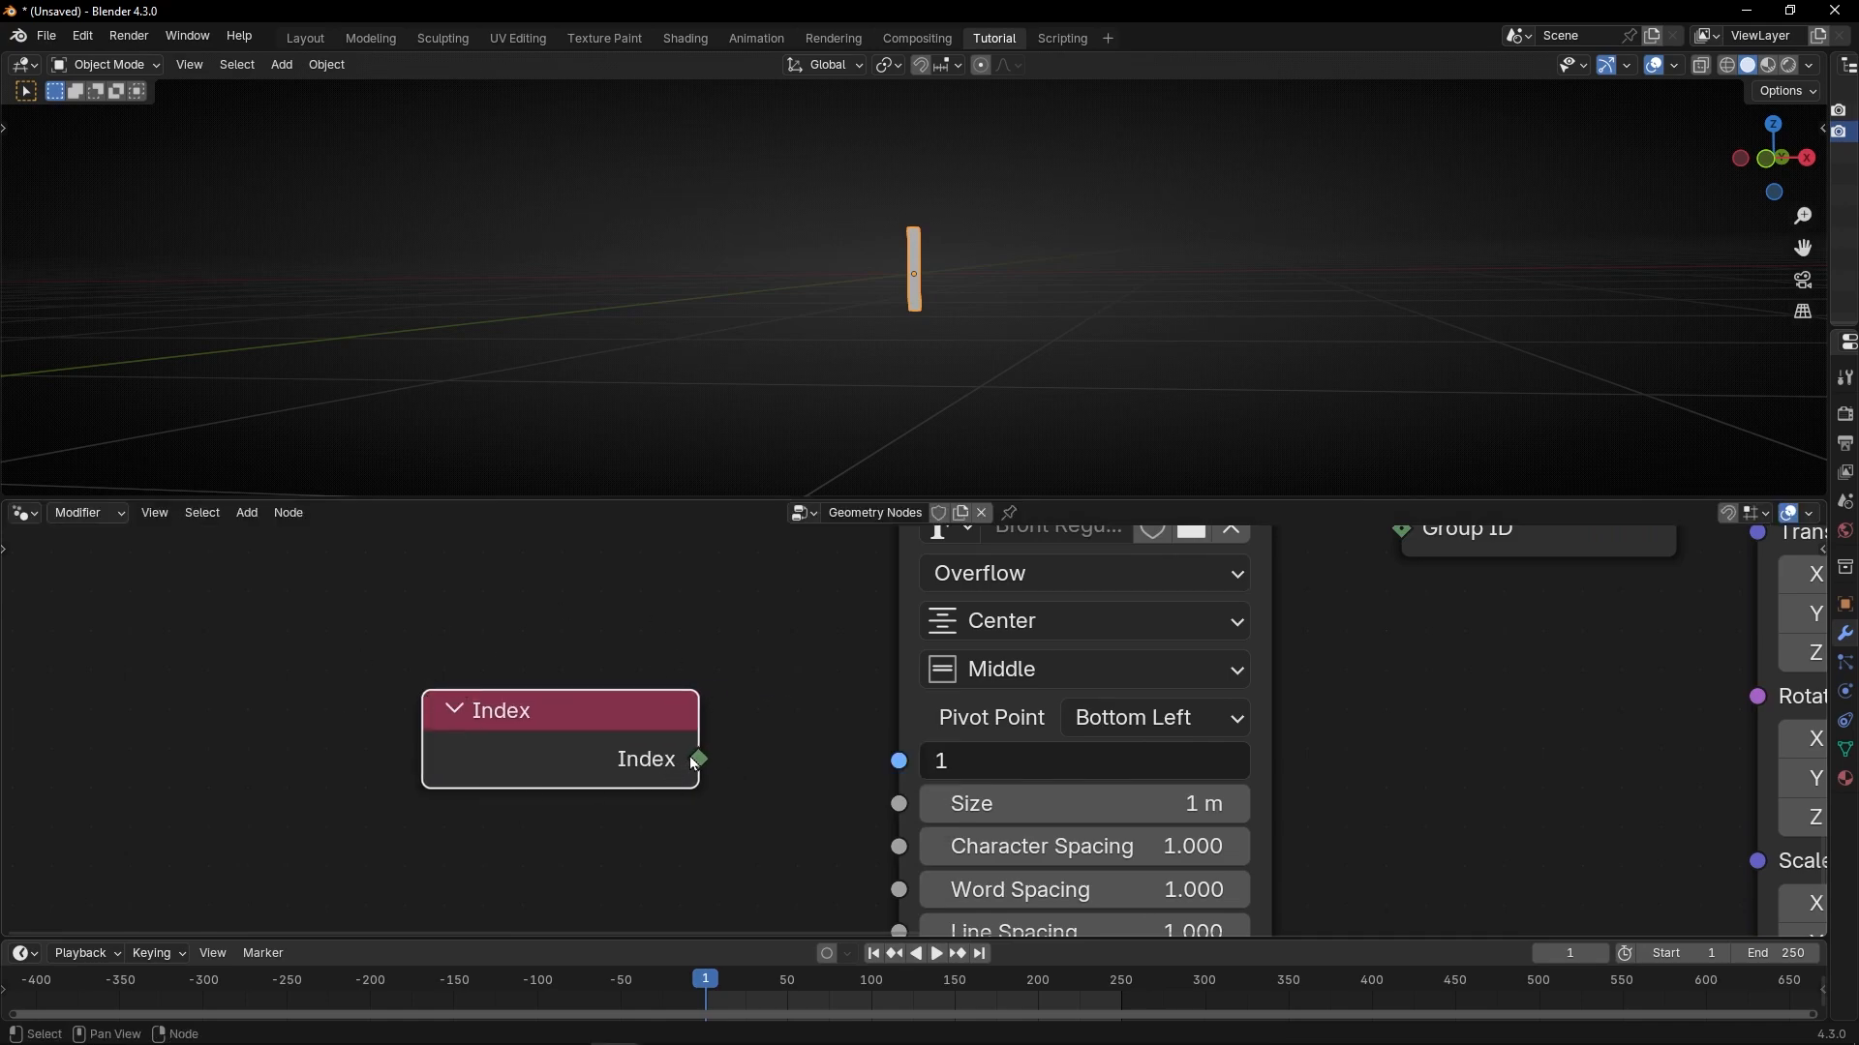
Try linking the Index output straight to the String input of String to Curves, and cut that link.
drag(698, 759, 898, 761)
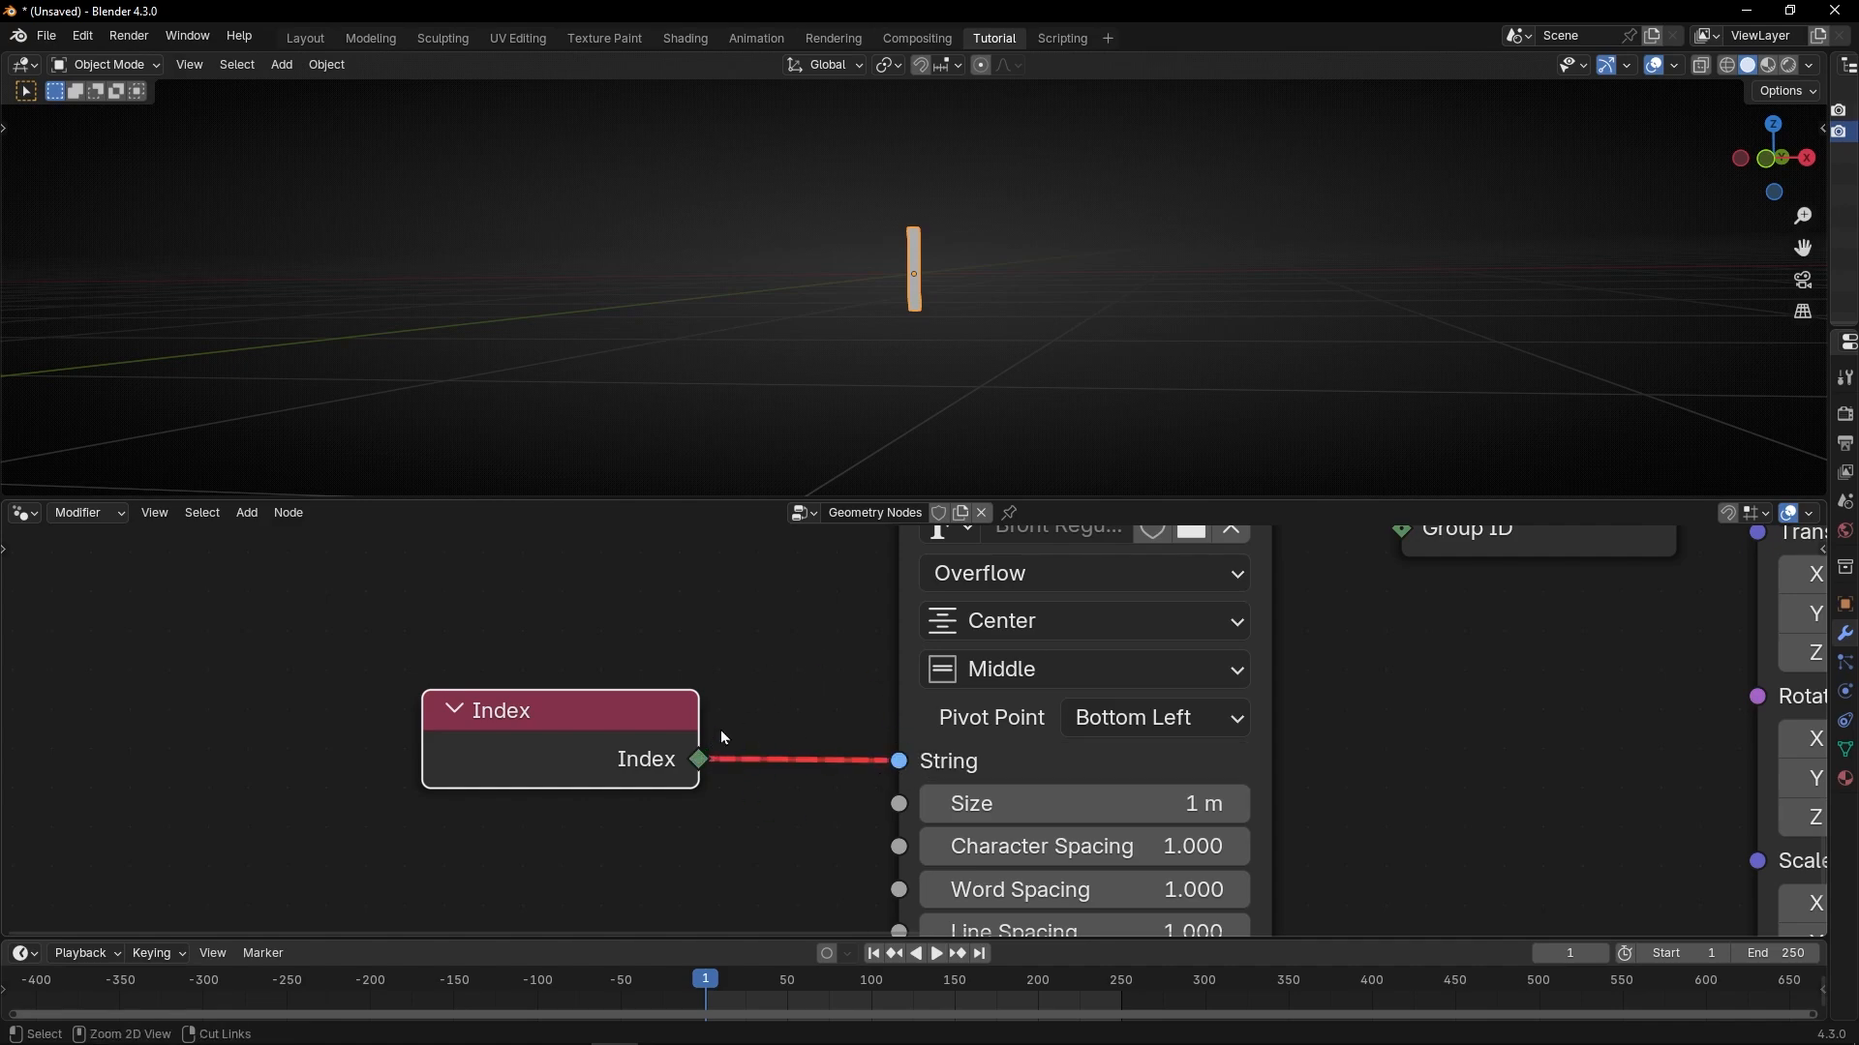
ctrl+right_drag(816, 716, 794, 794)
Make room beside the Index node and add a Value to String node feeding the String input of String to Curves.
drag(649, 757, 425, 747)
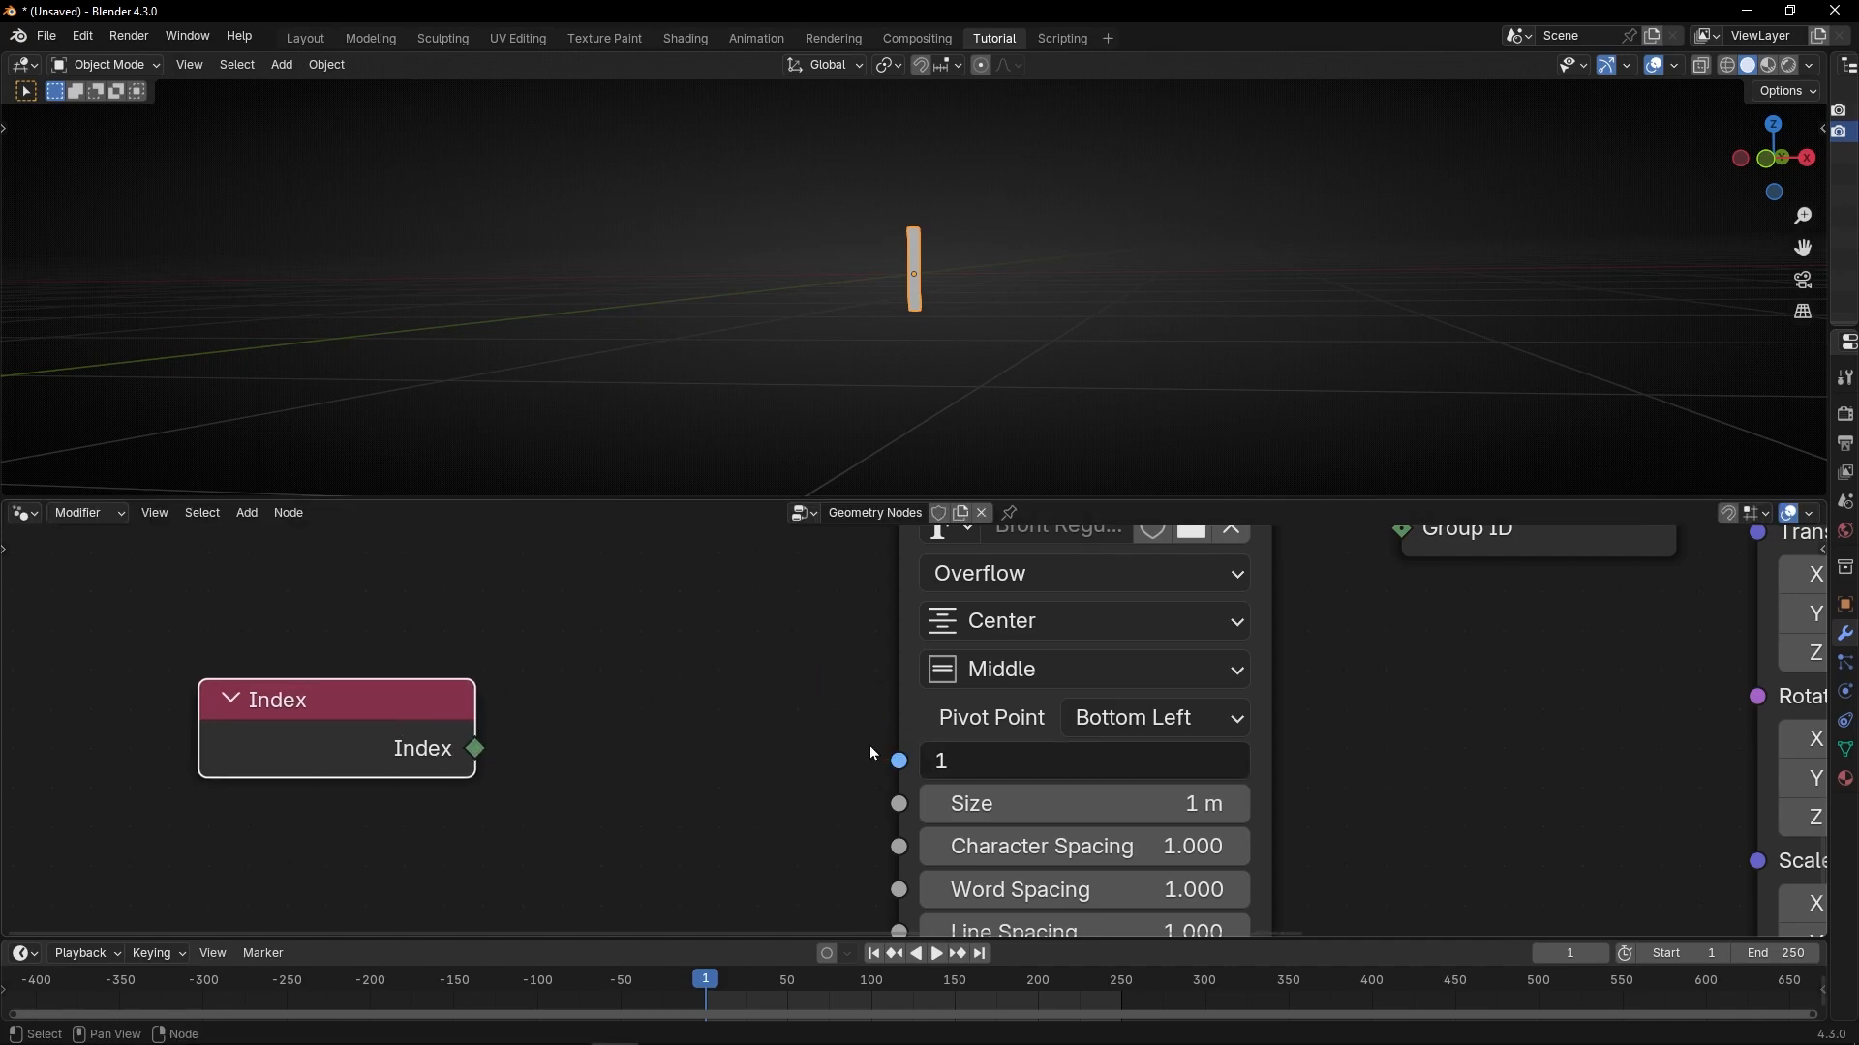
drag(898, 761, 672, 731)
text(va)
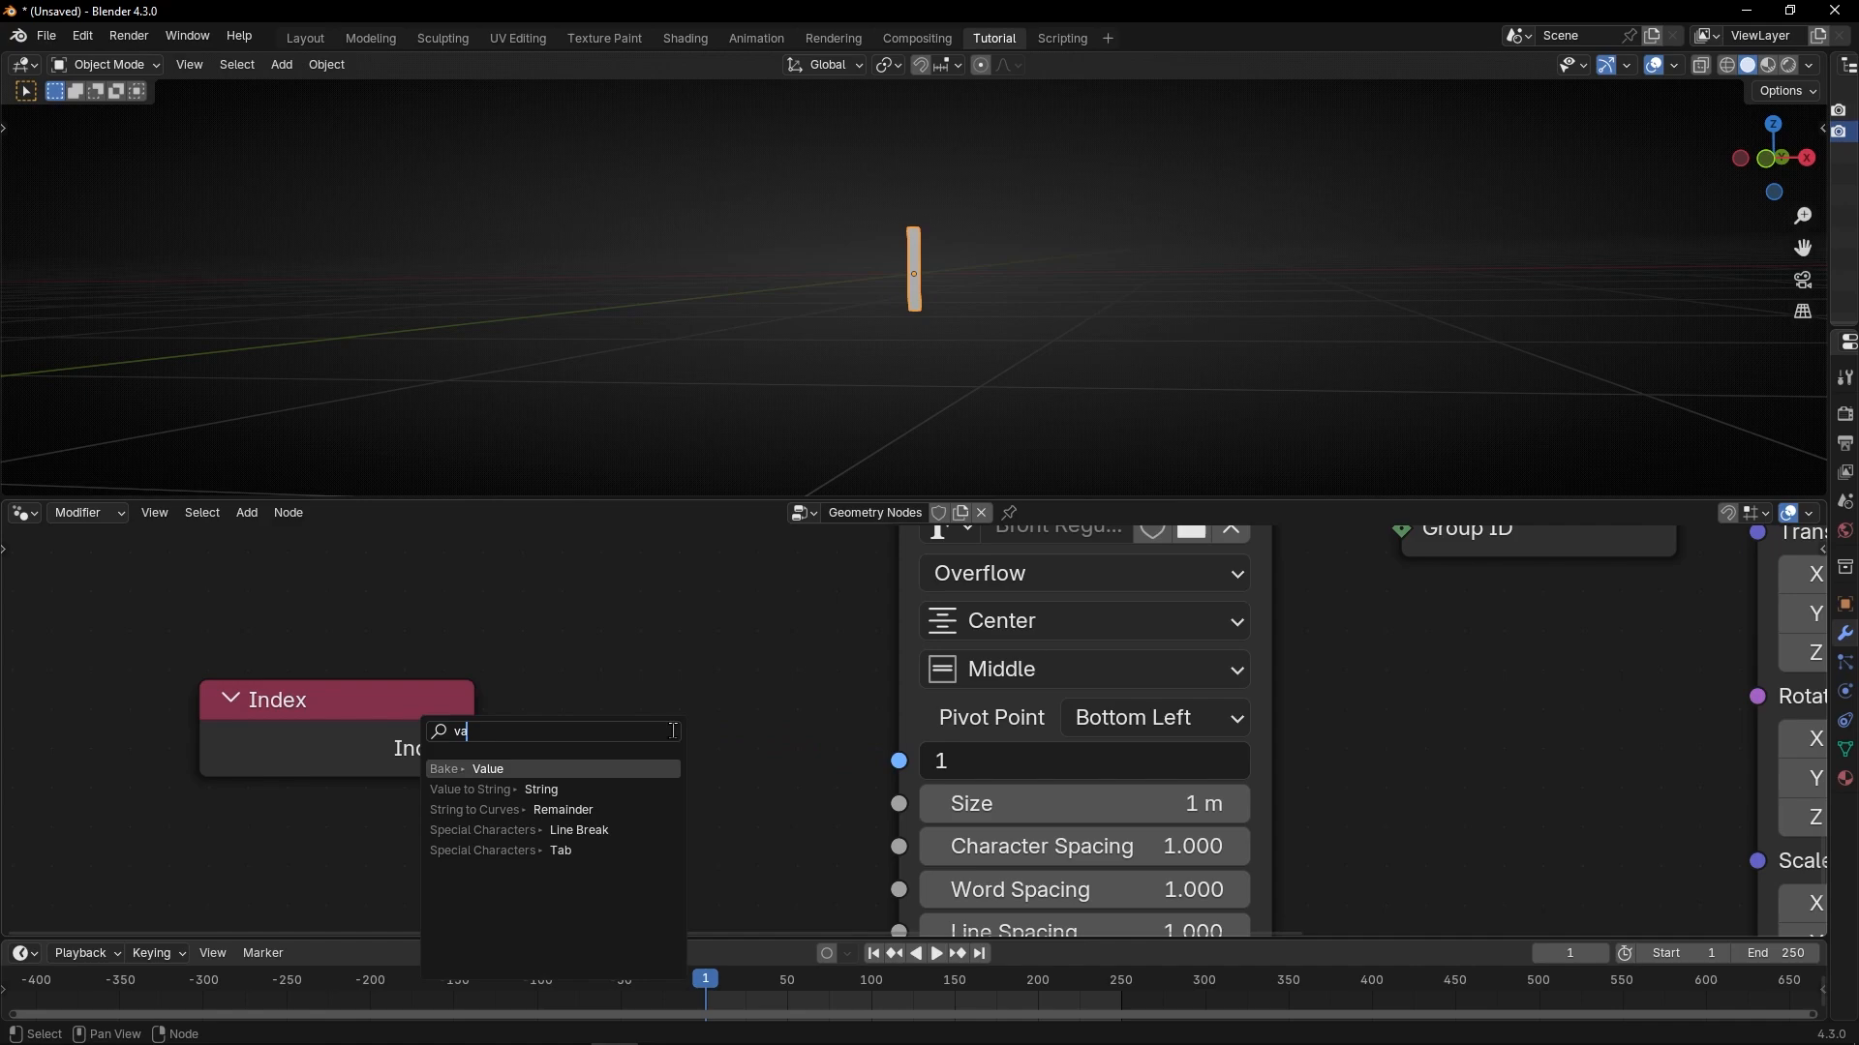
text(lue)
key(Return)
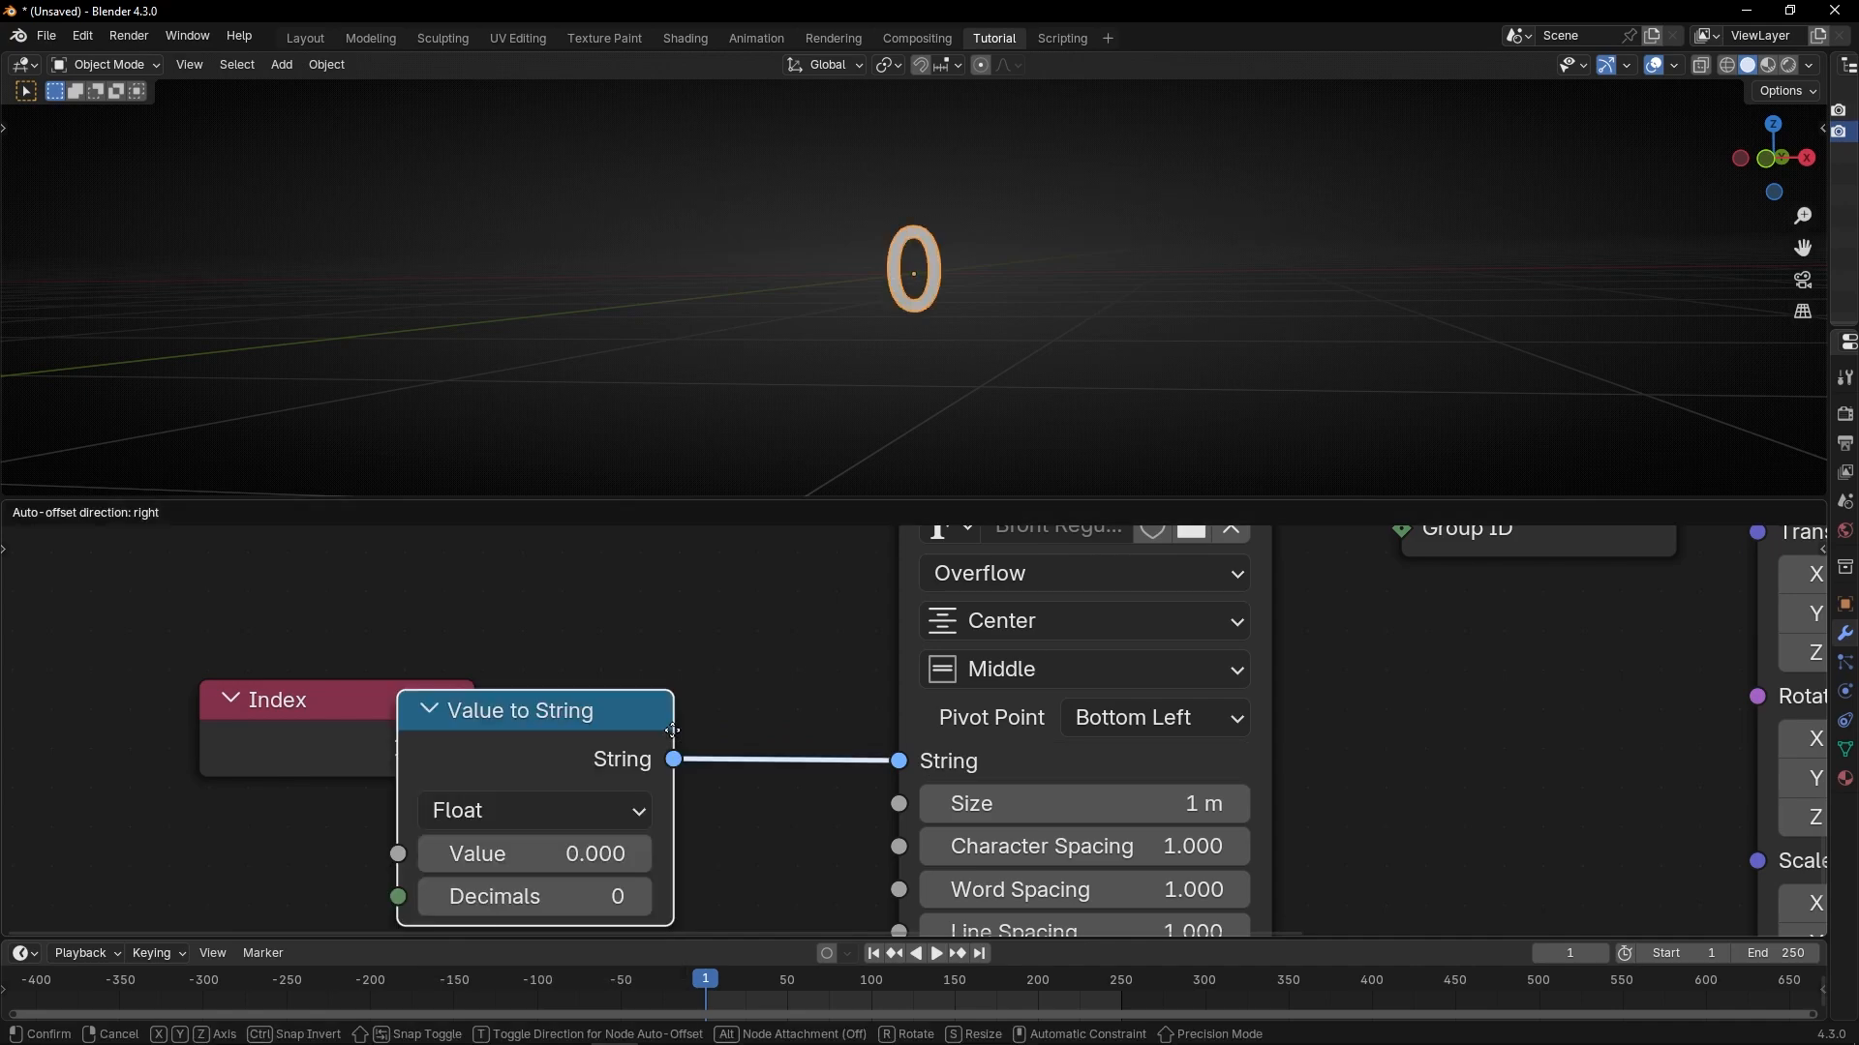
click(800, 683)
drag(393, 724, 369, 716)
scroll(647, 703, up, 3)
middle_drag(577, 691, 661, 669)
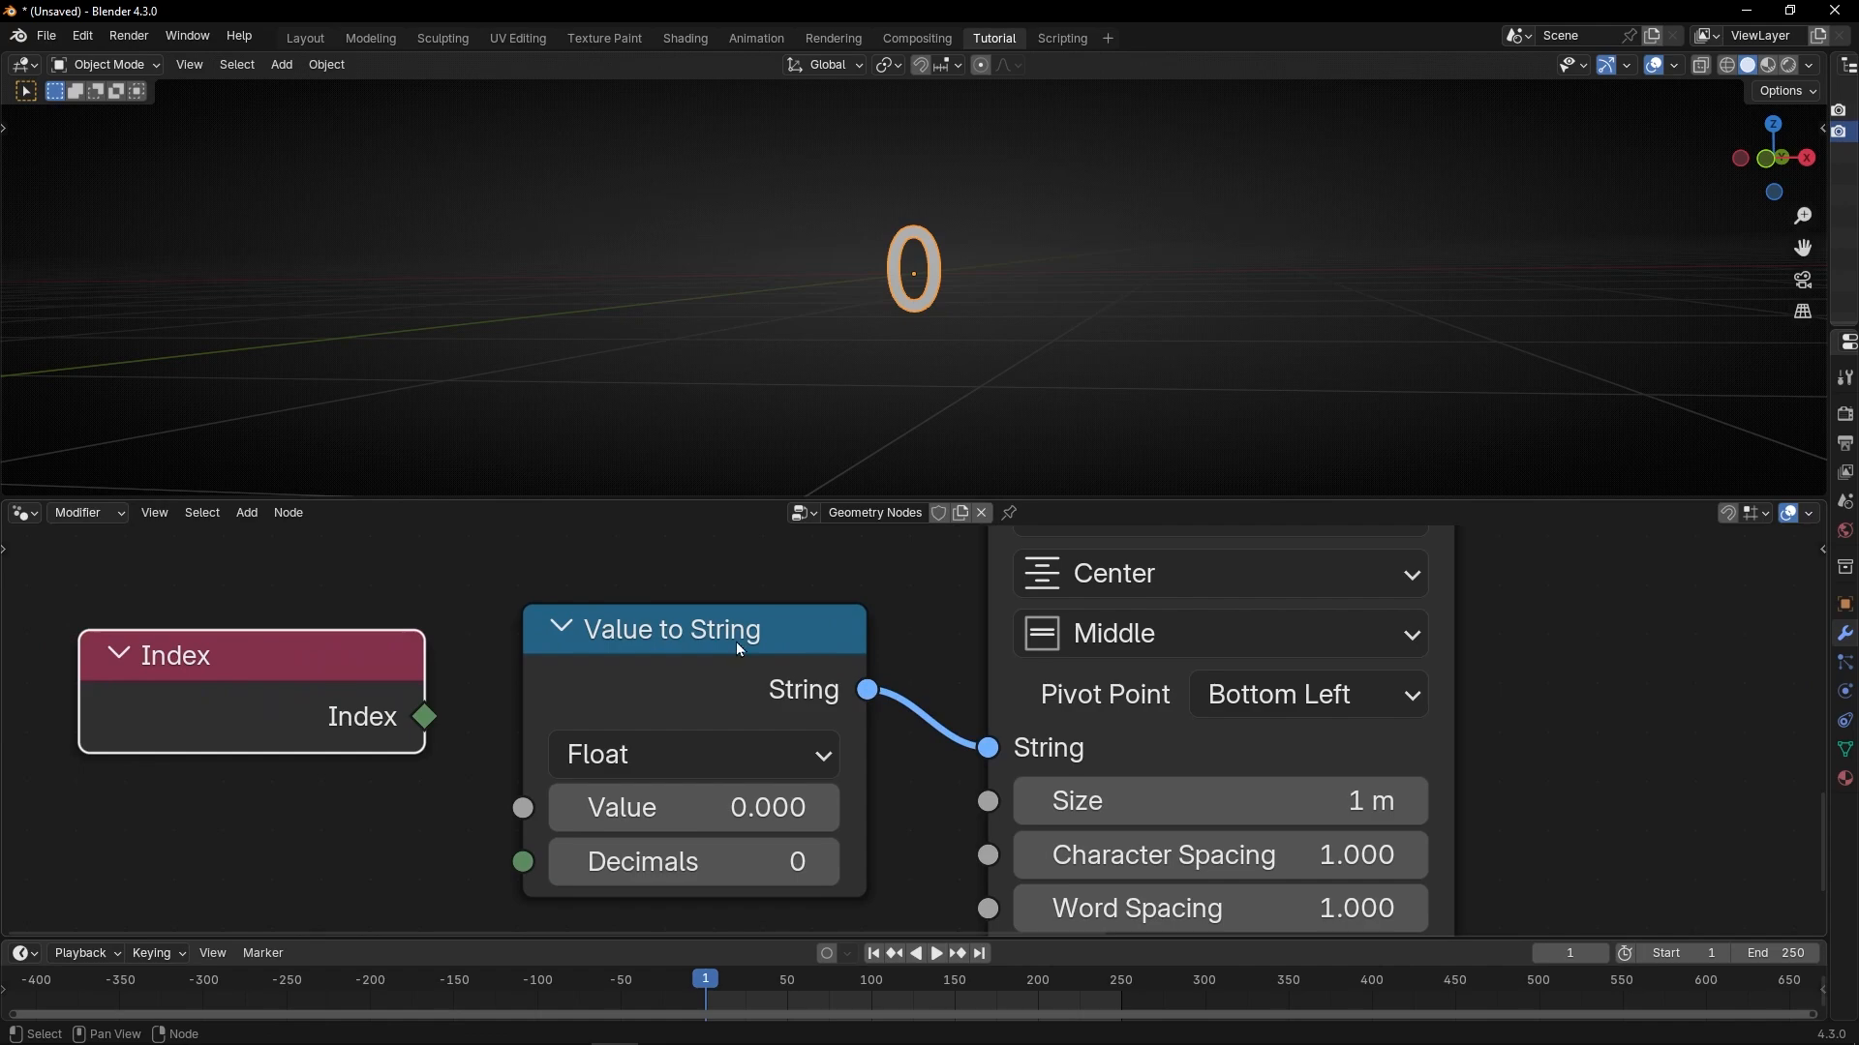
Set the Value to String node's Value to 12.300 and its Decimals to 3.
scroll(1168, 658, down, 2)
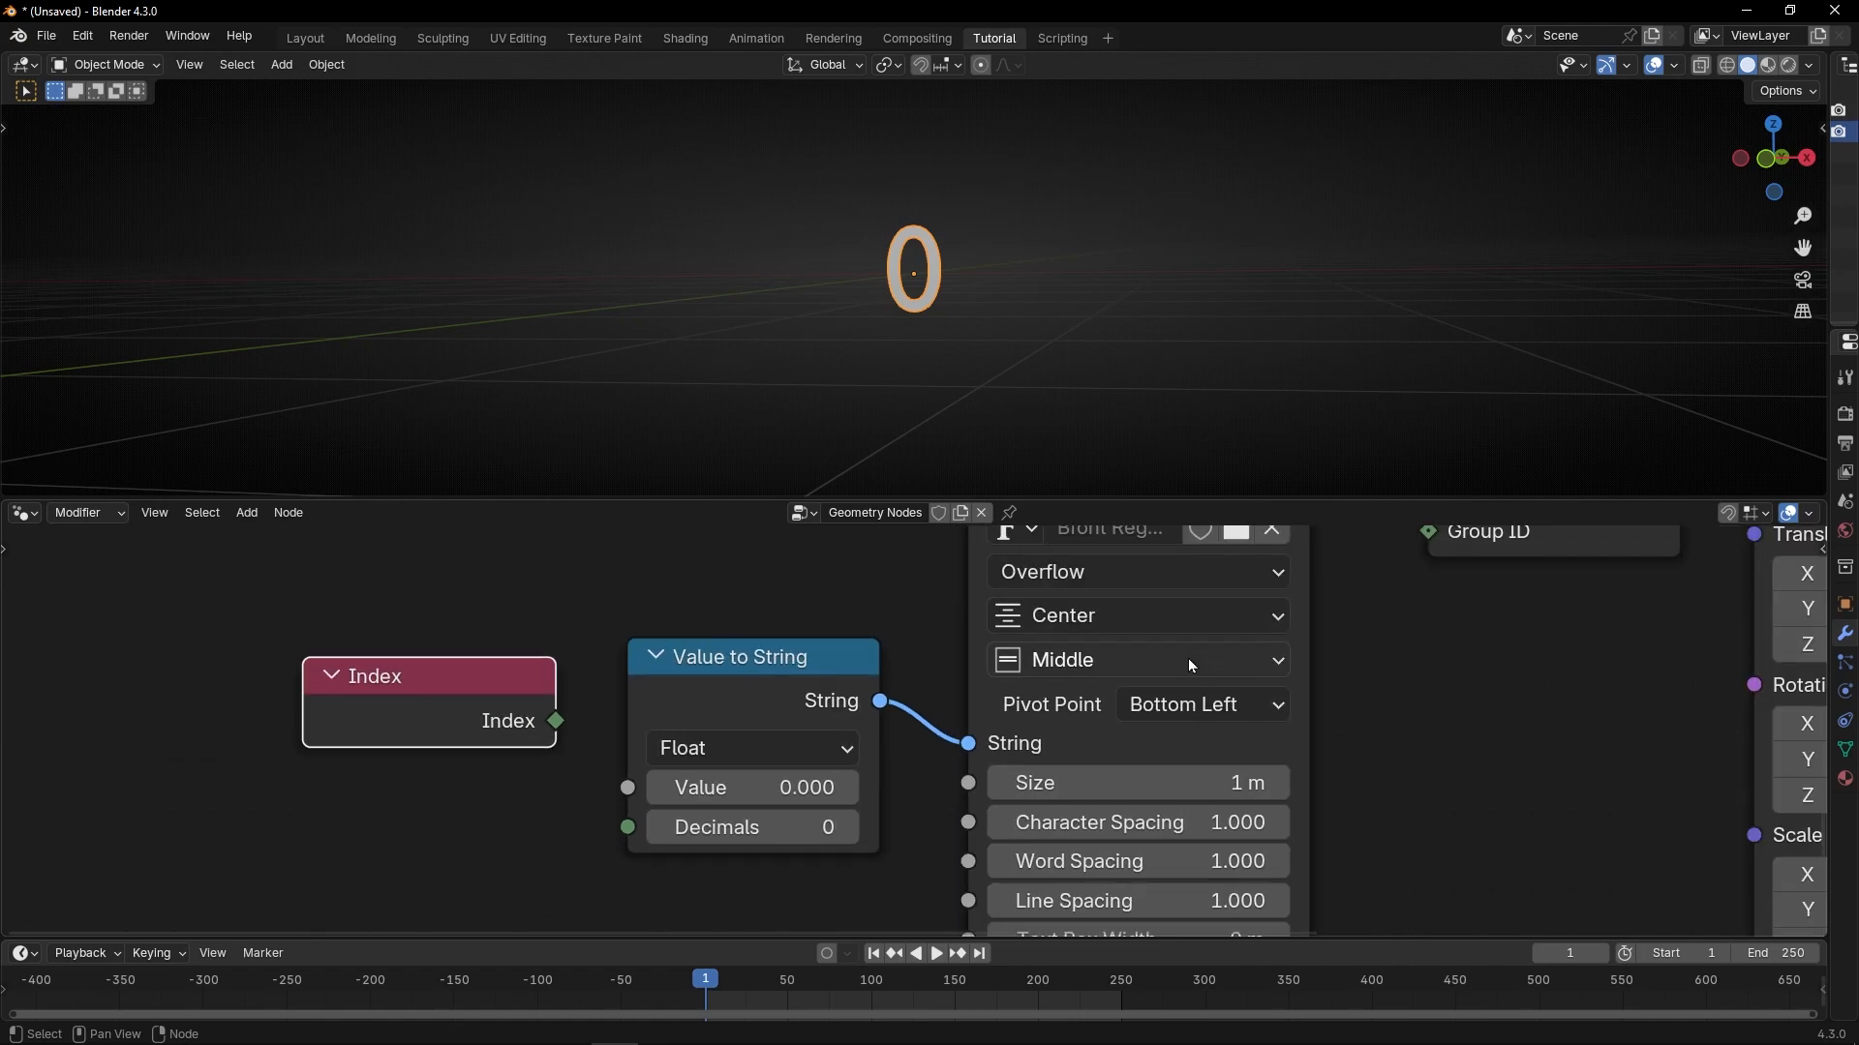
middle_drag(1188, 658, 953, 797)
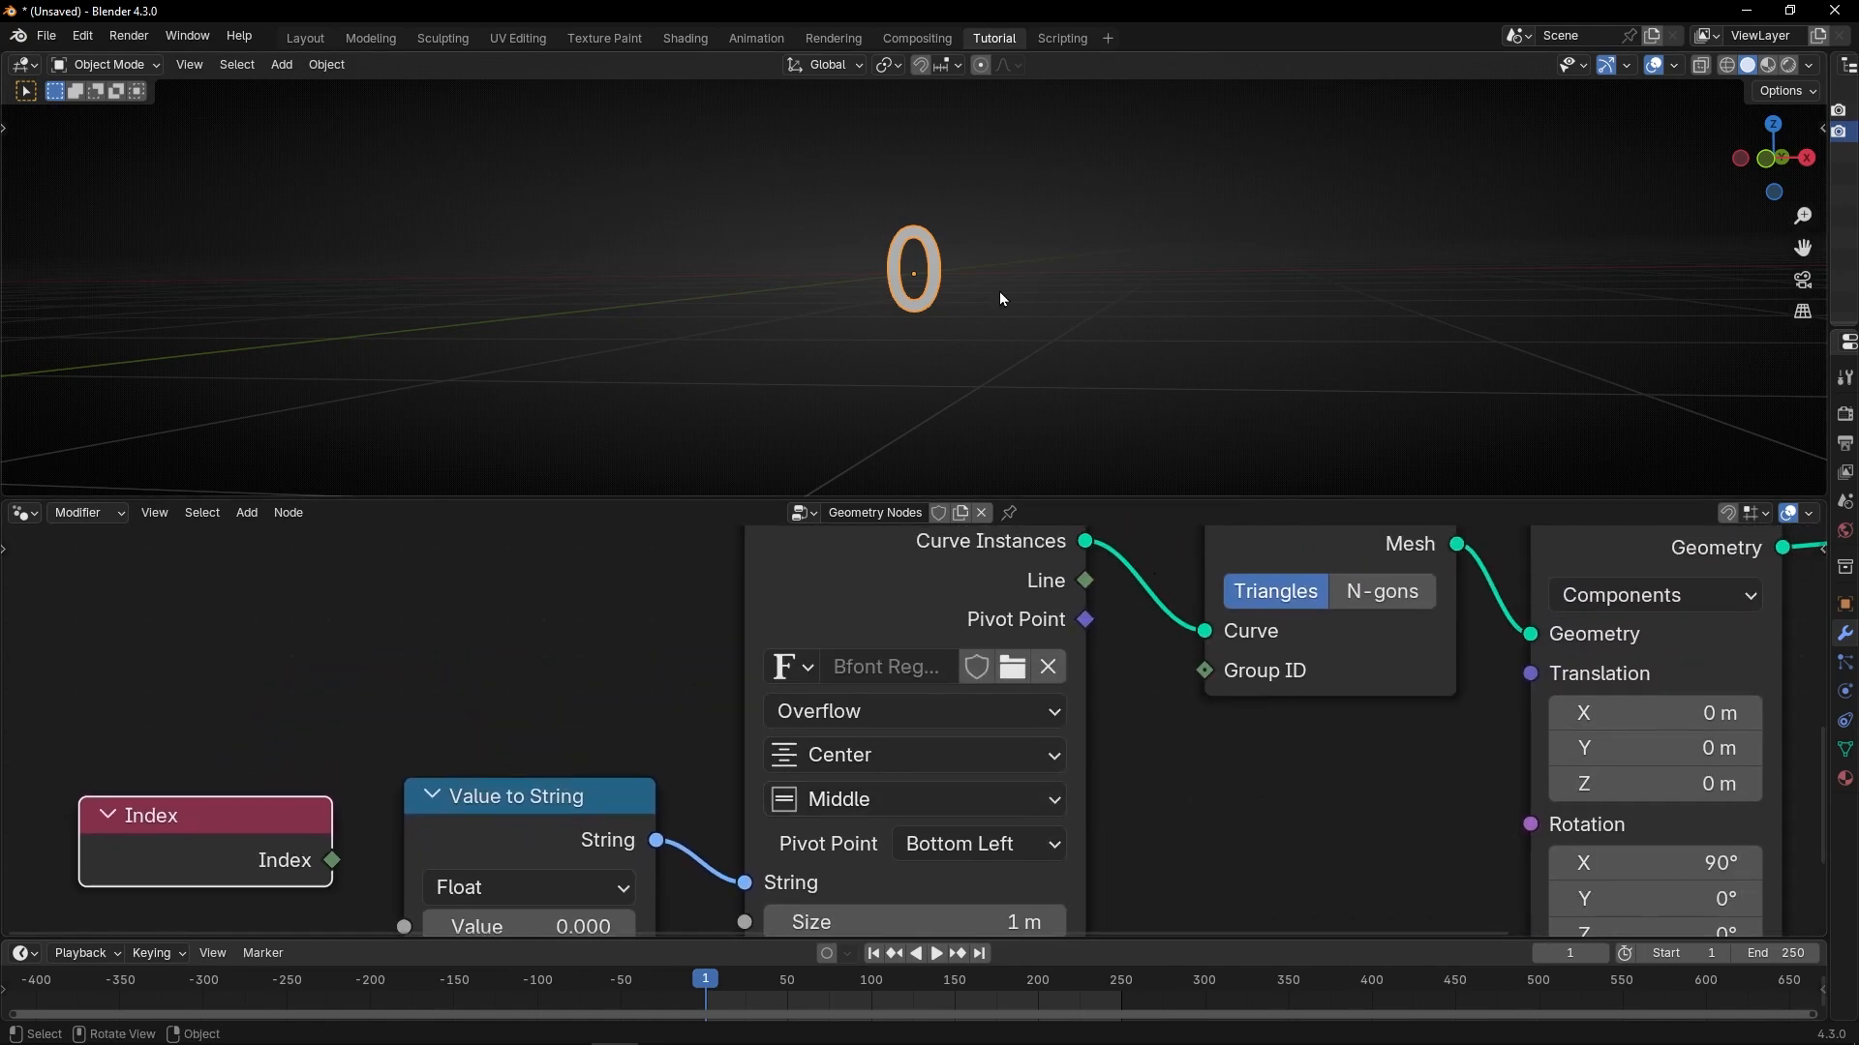
scroll(676, 810, up, 4)
middle_drag(676, 809, 990, 567)
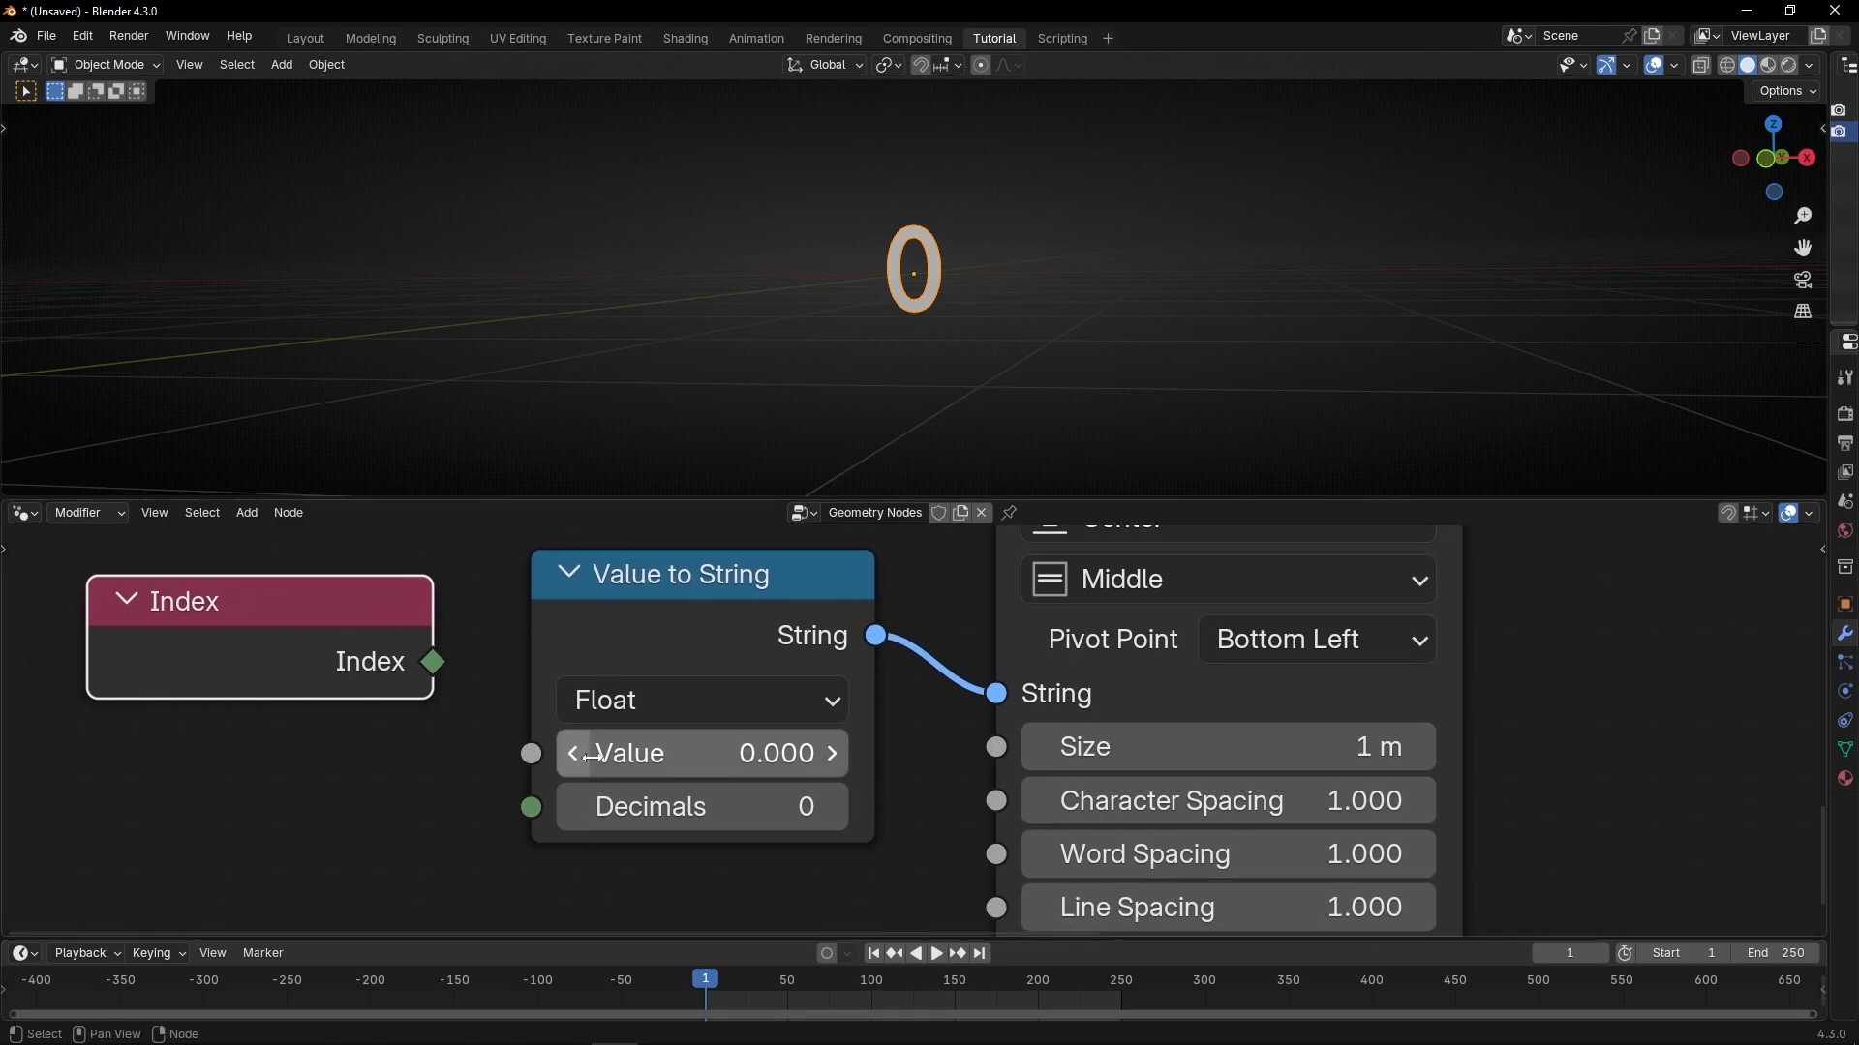
drag(581, 753, 677, 753)
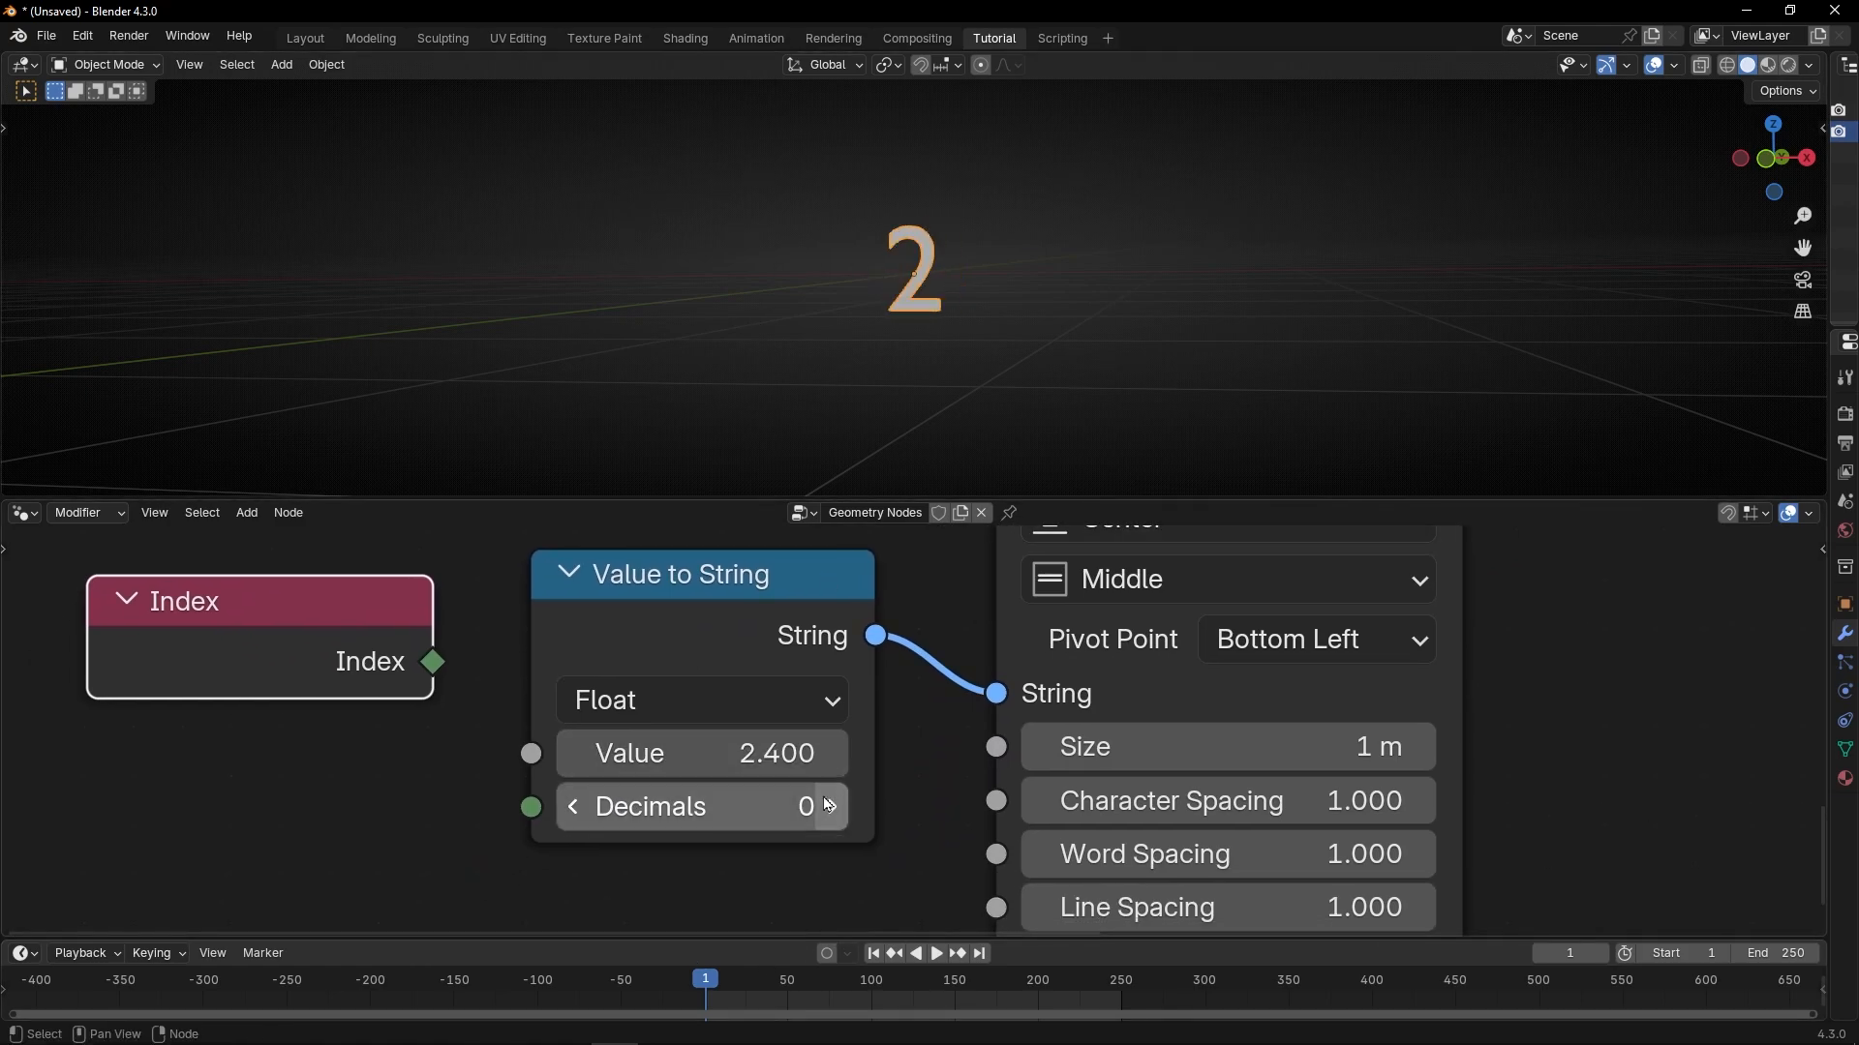
click(831, 807)
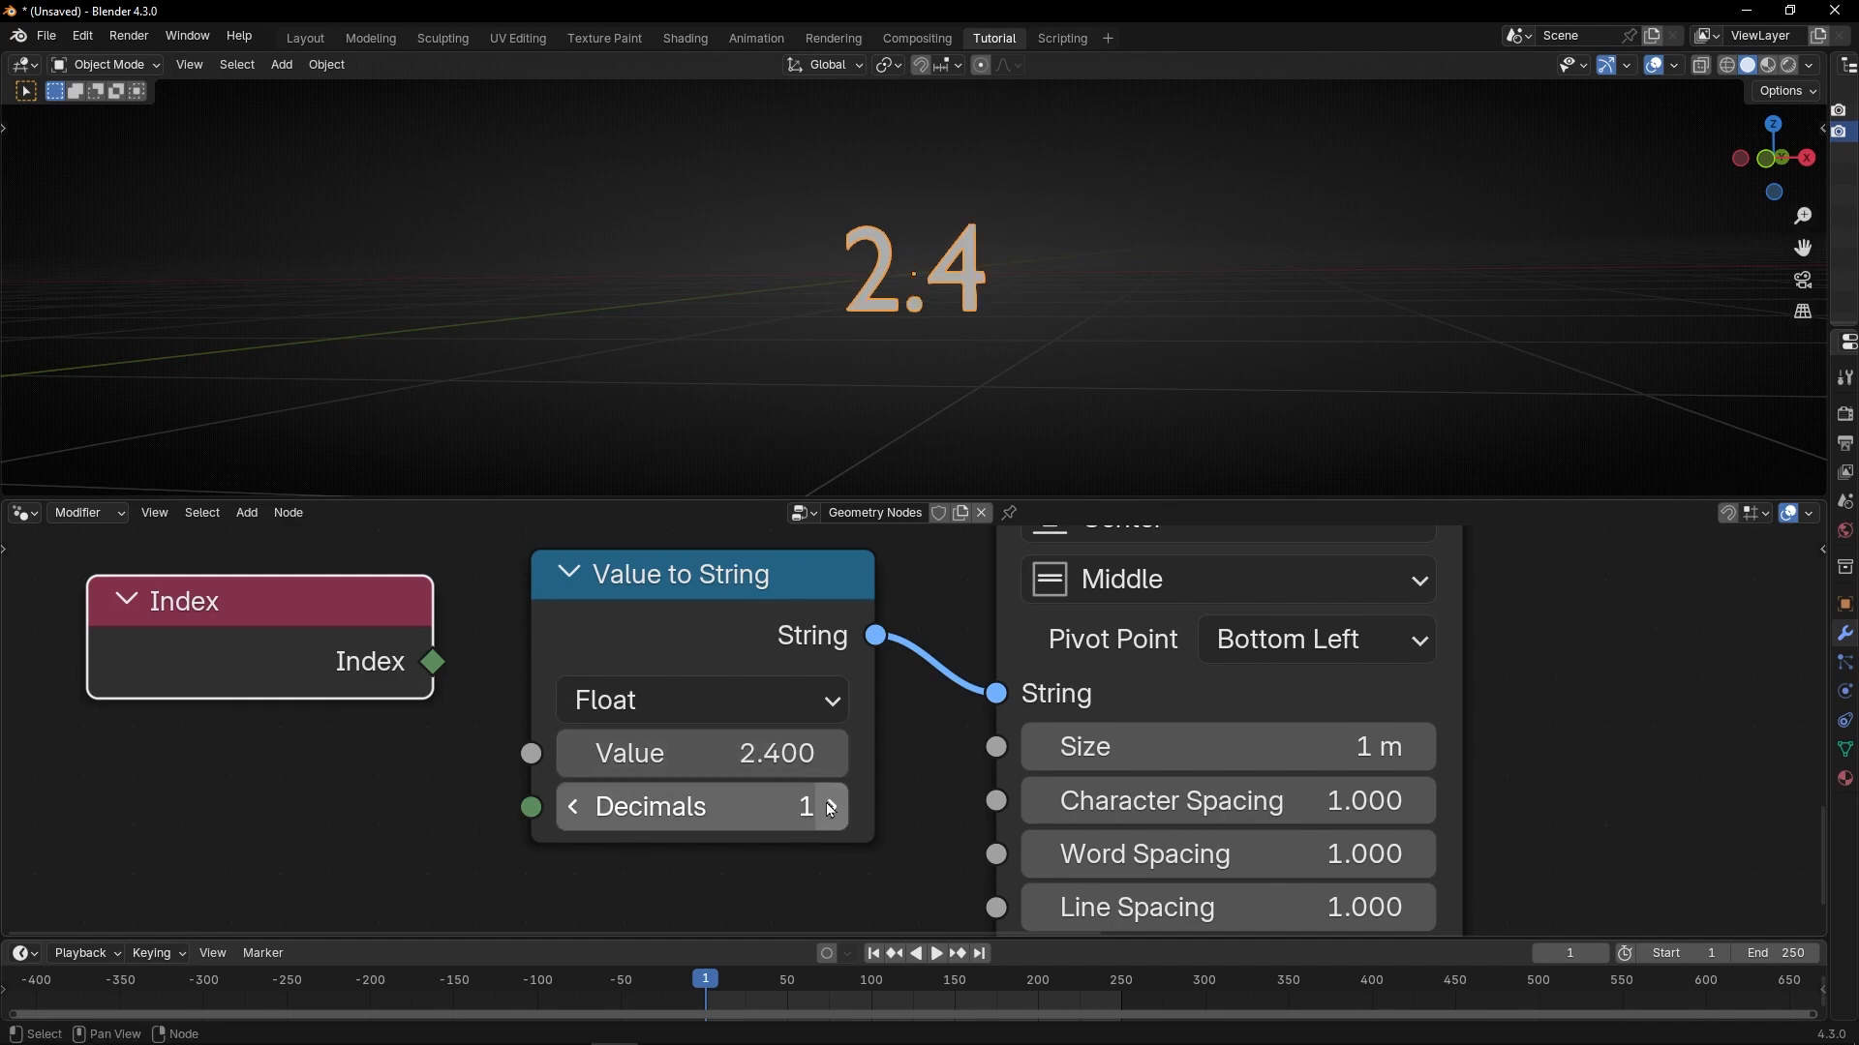
click(831, 808)
click(831, 807)
drag(755, 753, 959, 753)
Set the Value to String node's Decimals to 0.
scroll(469, 780, down, 4)
middle_drag(469, 780, 666, 786)
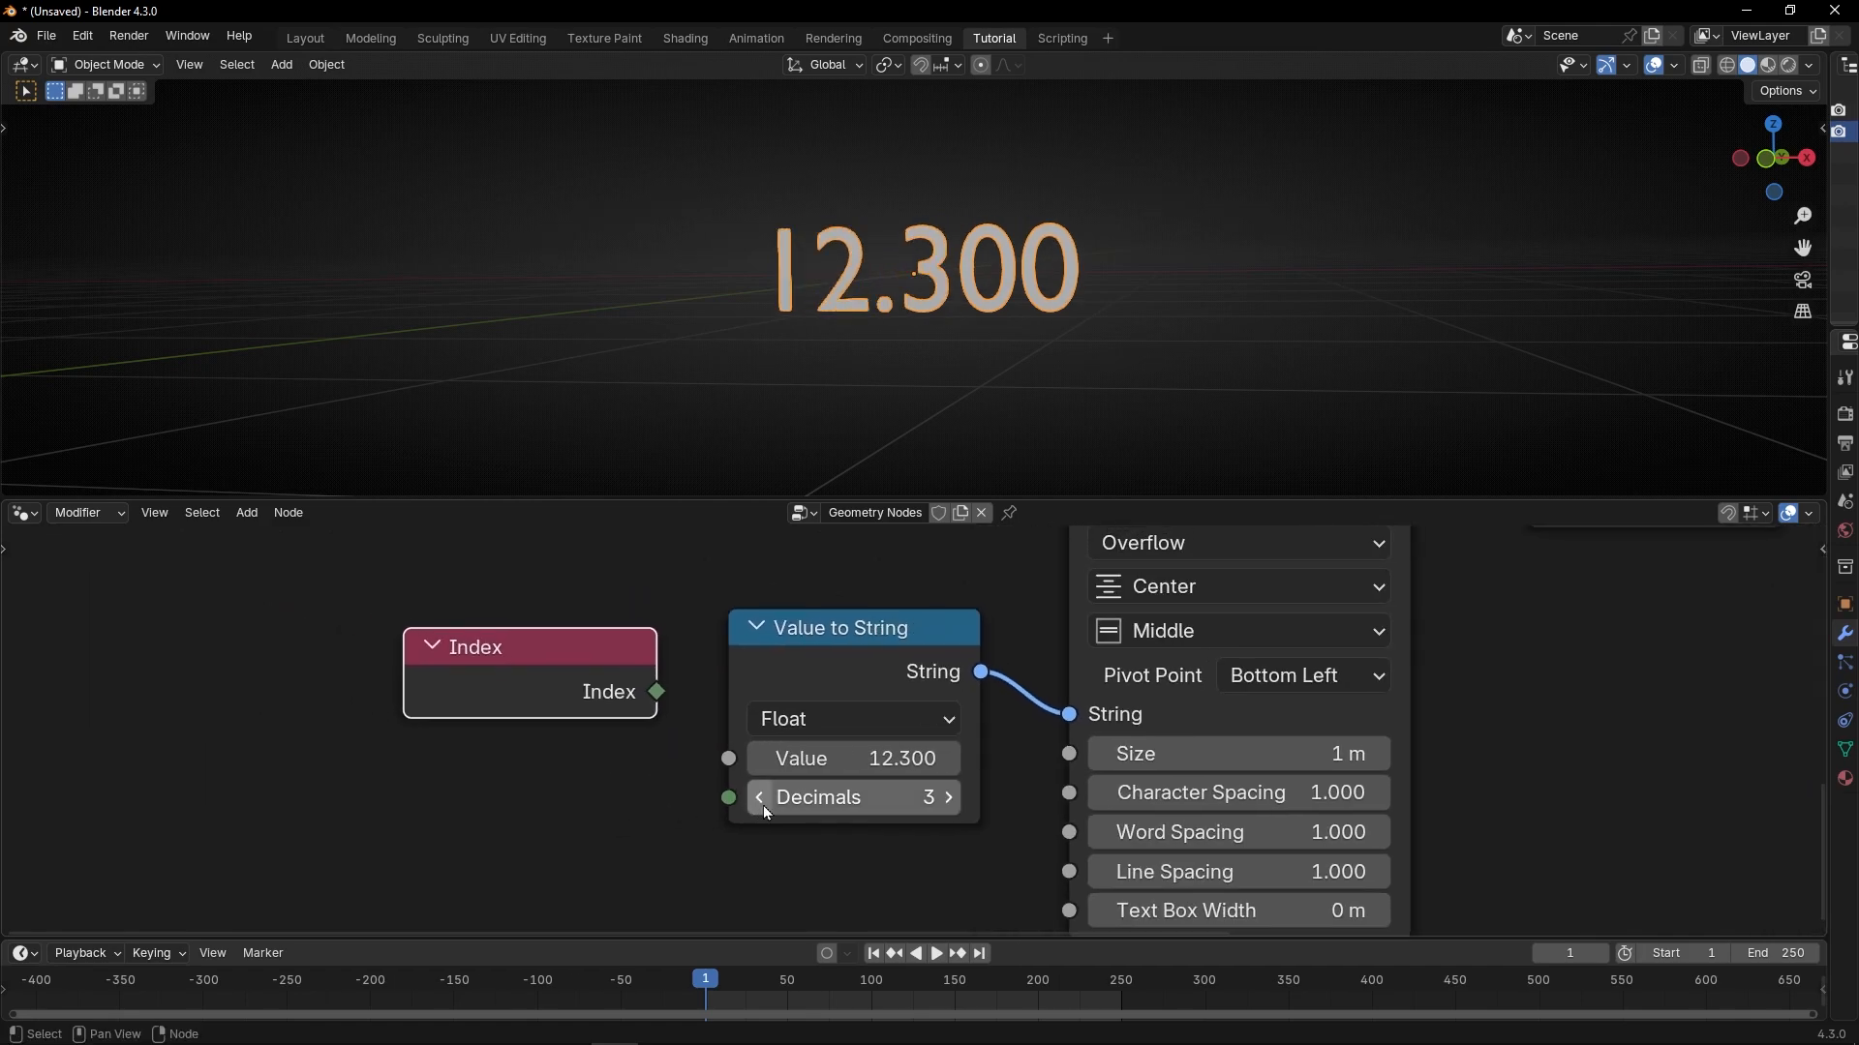
click(763, 803)
click(763, 804)
click(763, 803)
Try linking the Index output to the Value input of Value to String, and cut the link.
drag(581, 681, 660, 768)
scroll(522, 764, up, 2)
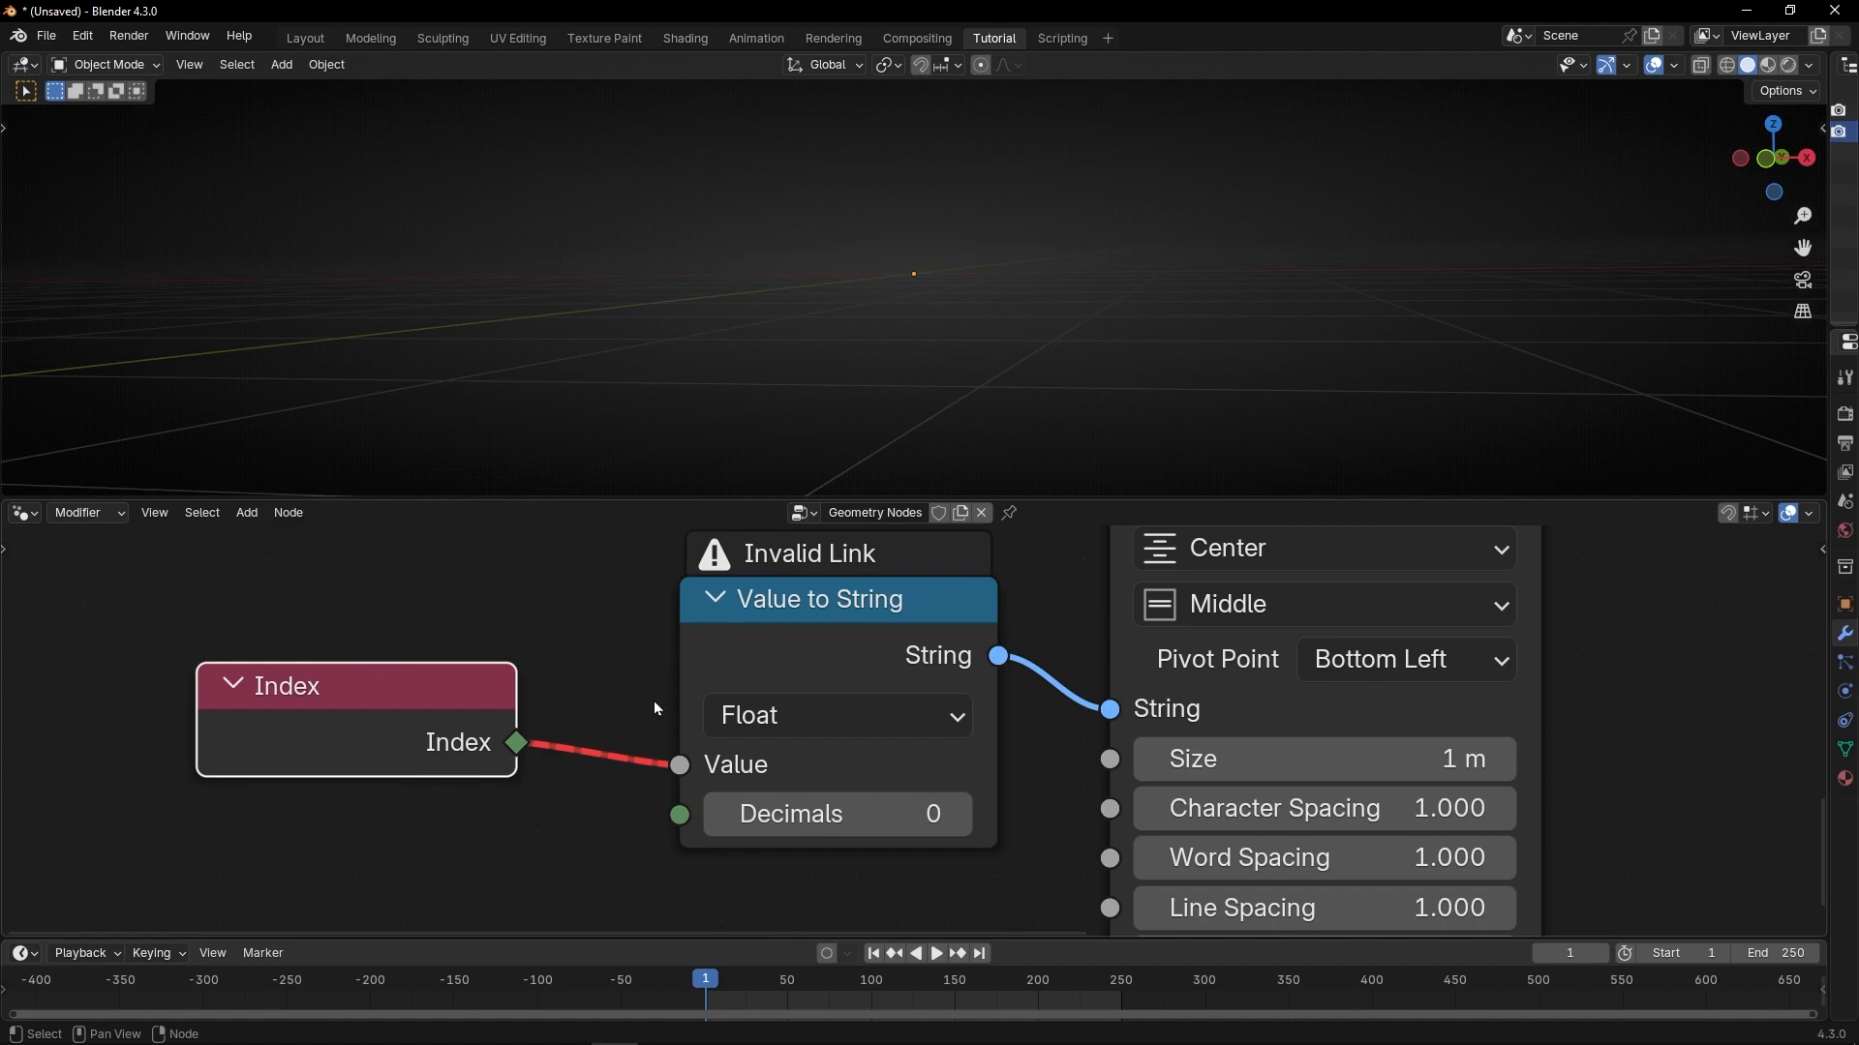
scroll(667, 732, up, 1)
middle_drag(535, 710, 667, 703)
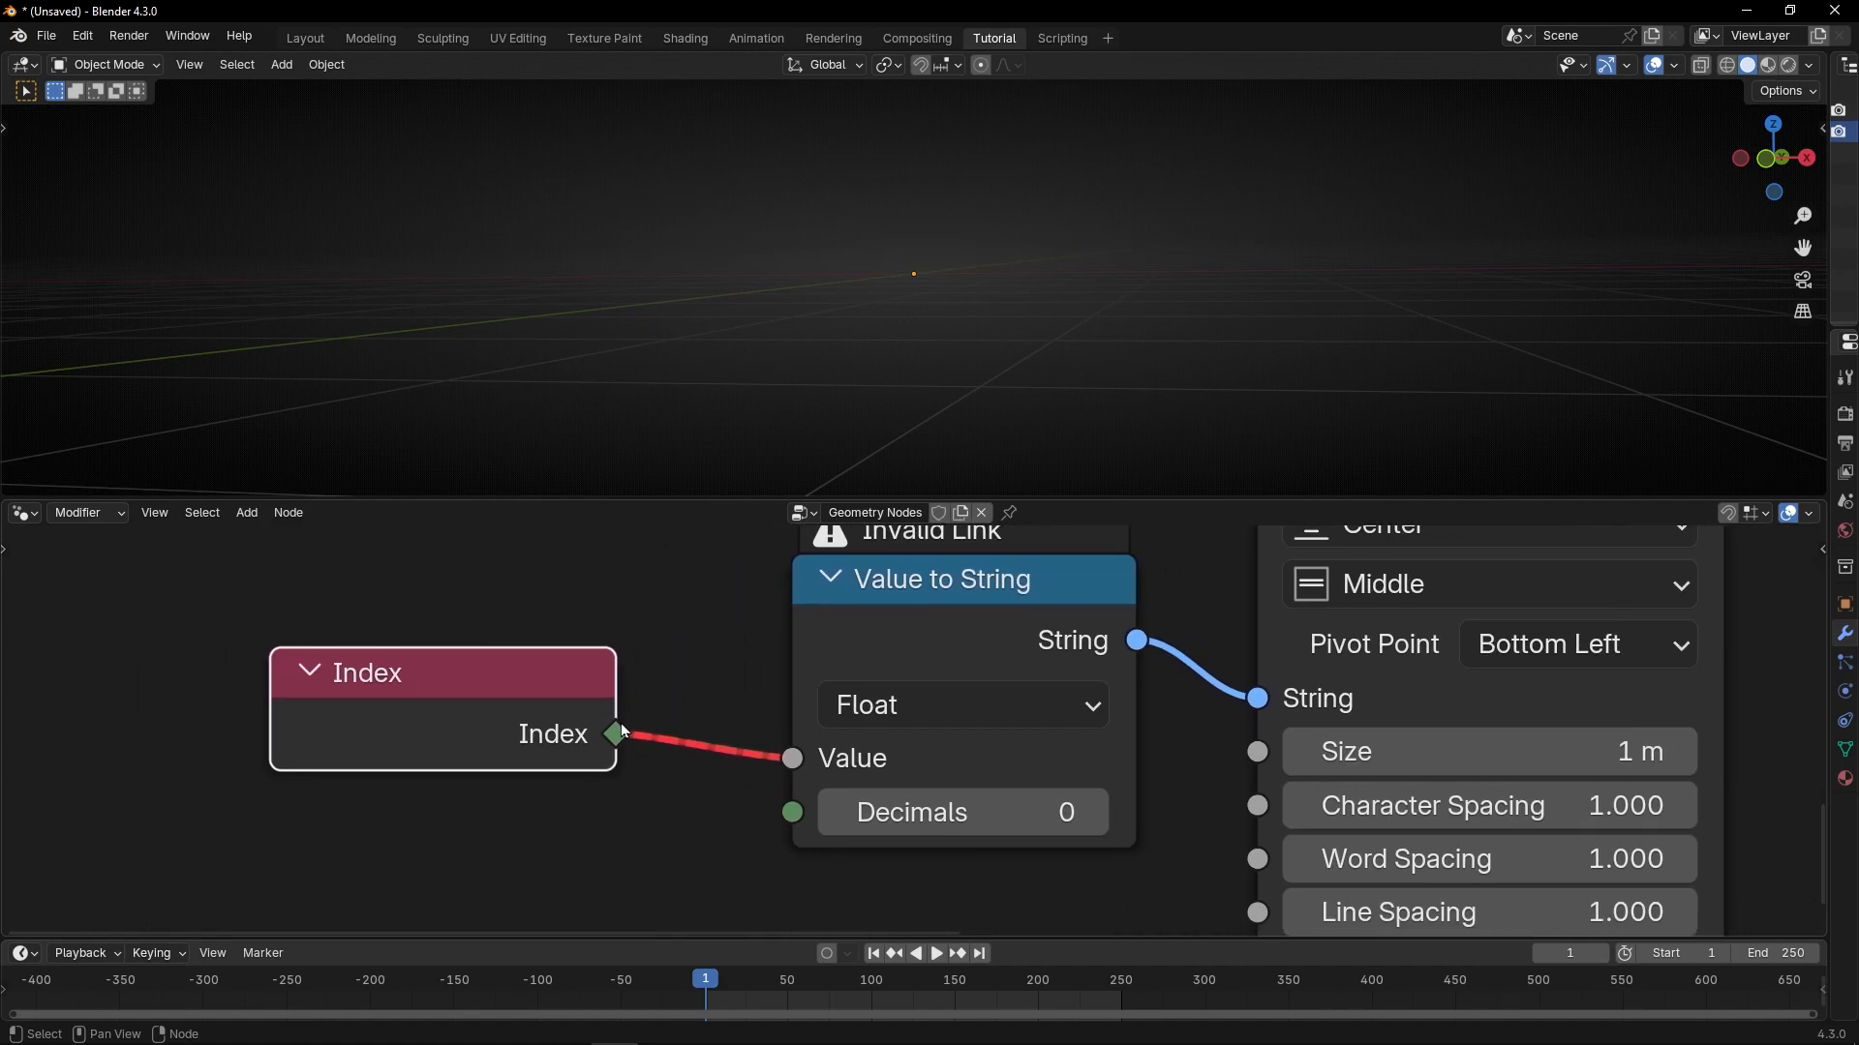
drag(547, 738, 581, 759)
ctrl+right_drag(710, 728, 691, 778)
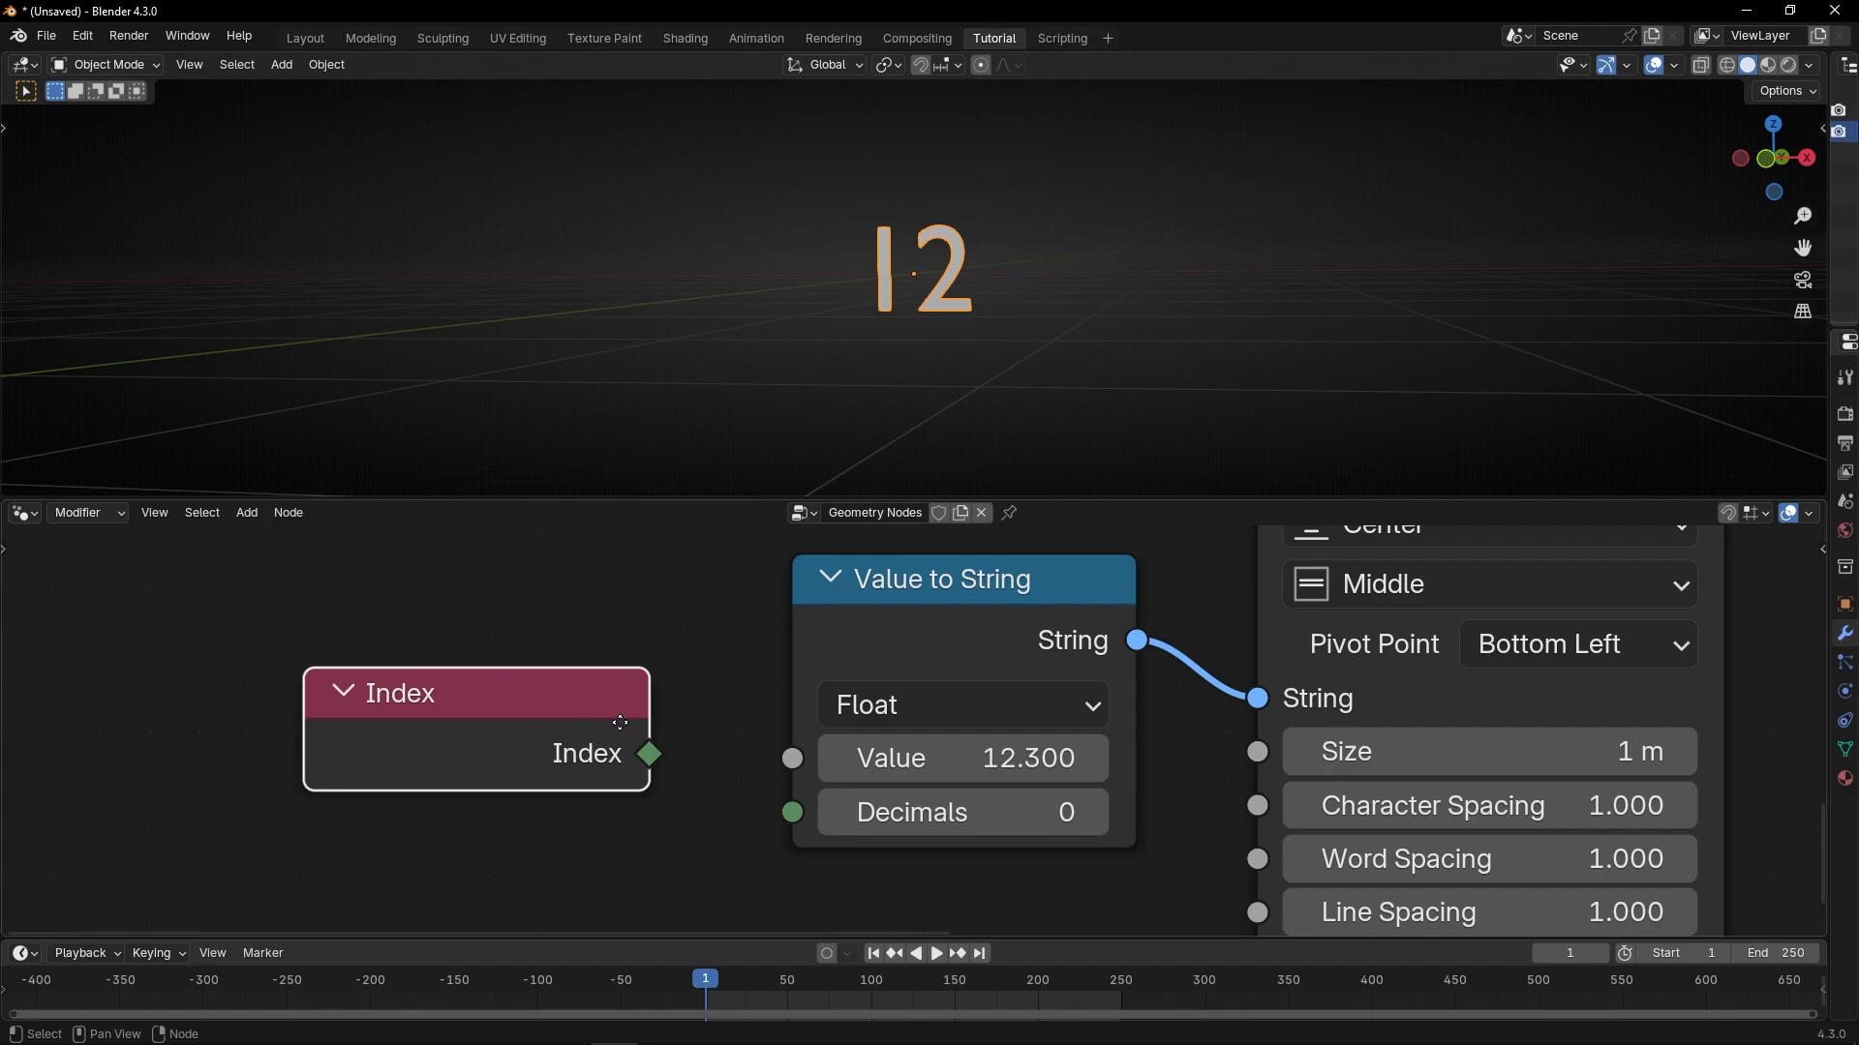
Shift the Index node slightly, link it to the Value to String node's Value input once more, and cut that link.
drag(621, 722, 538, 698)
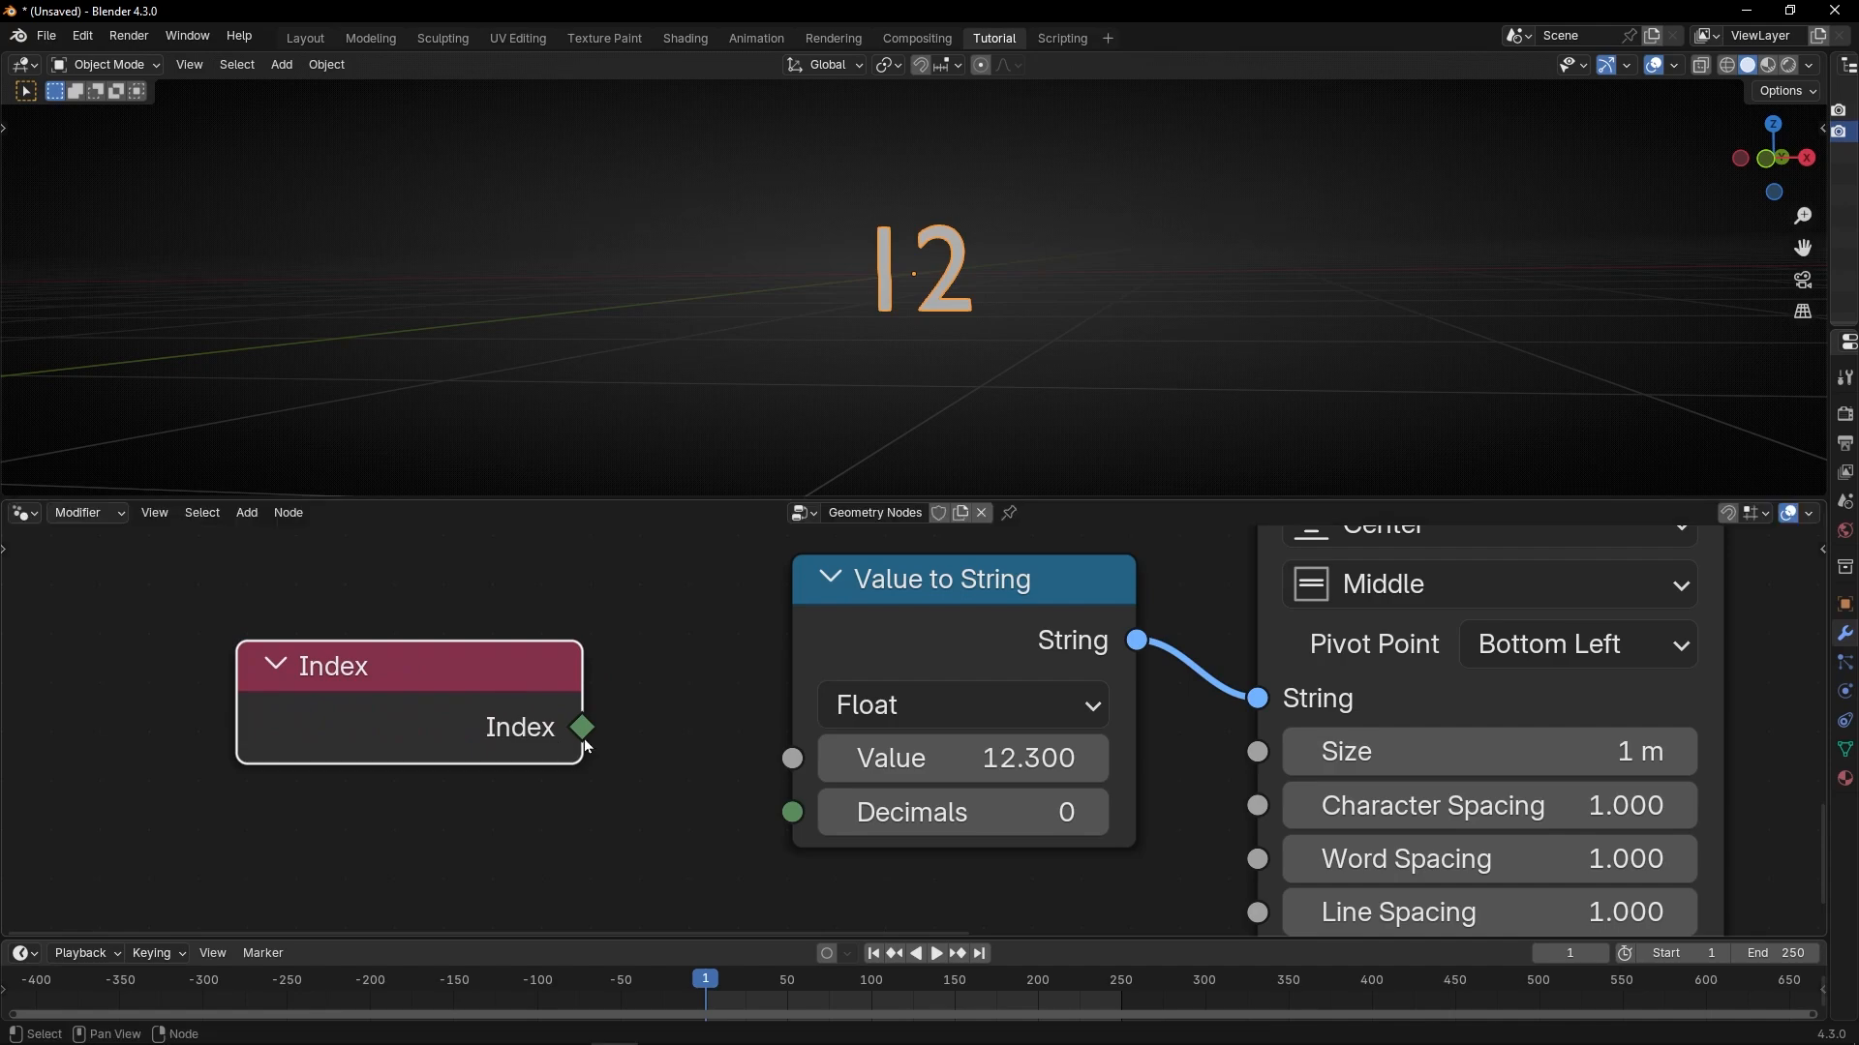
drag(526, 734, 523, 703)
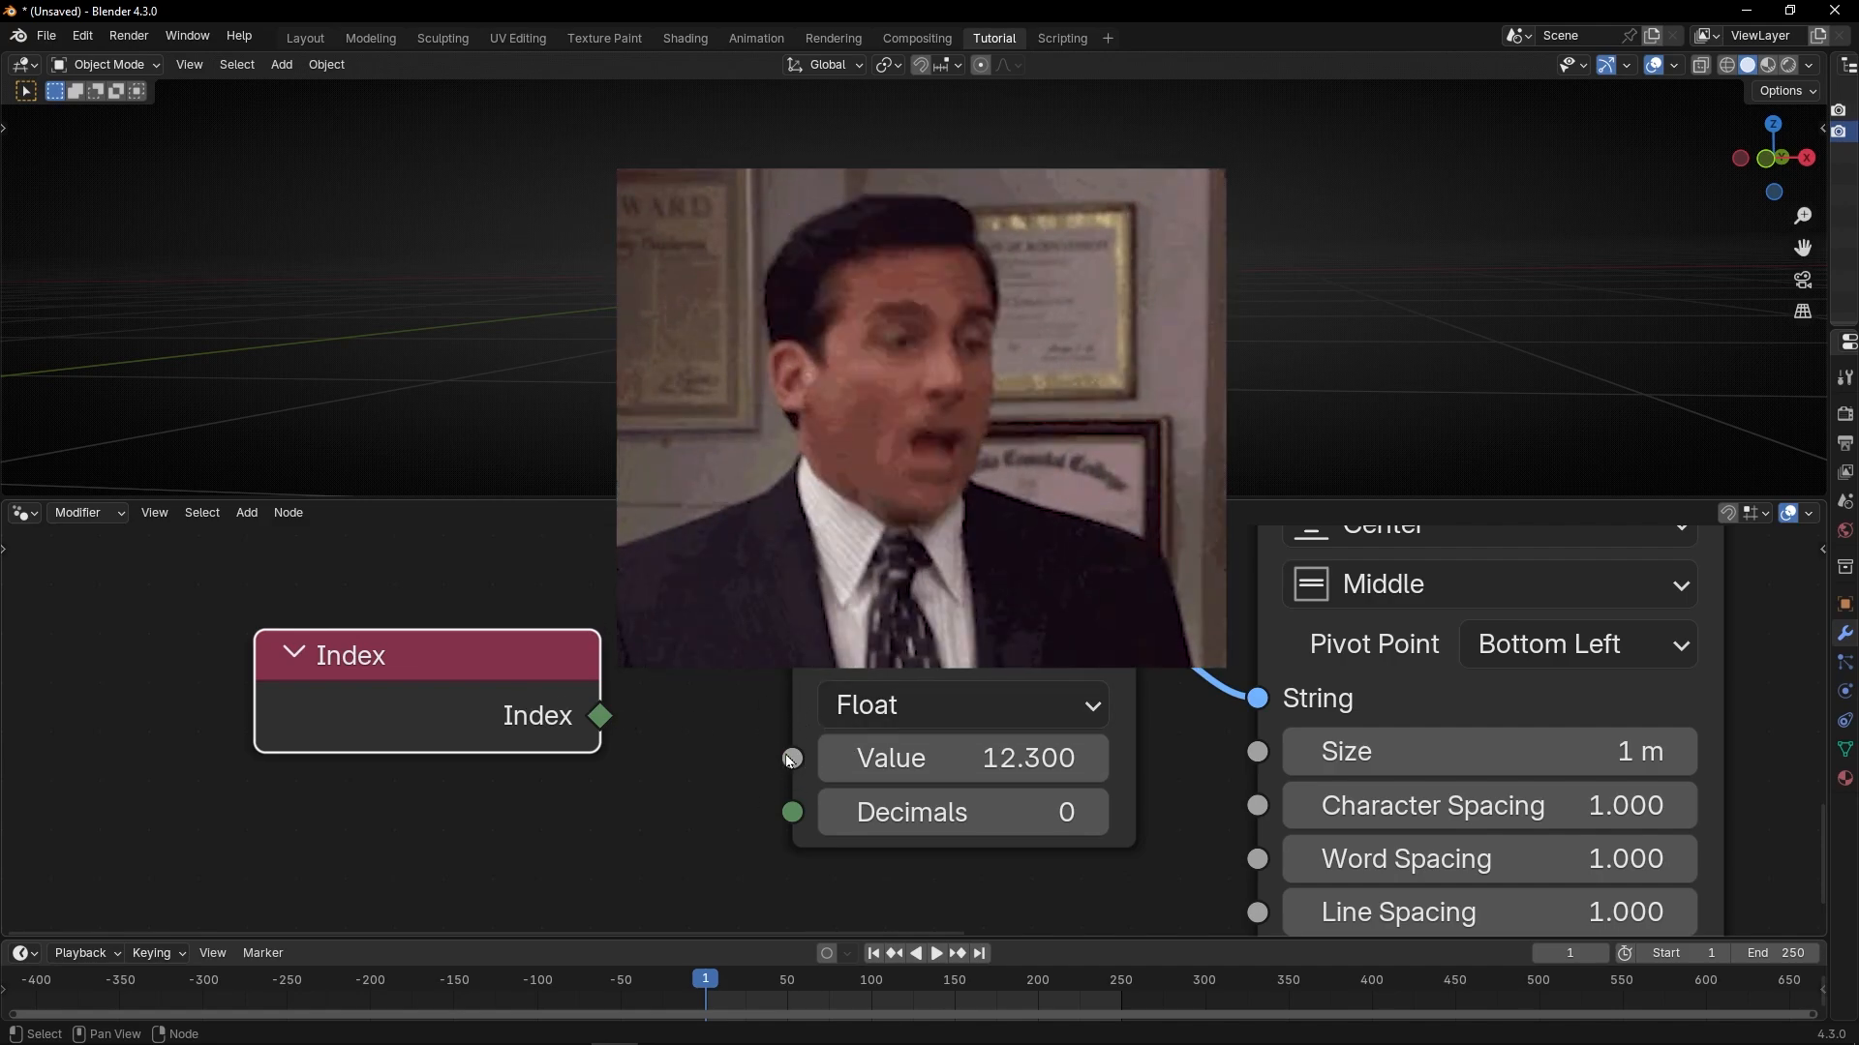
mouse_move(792, 758)
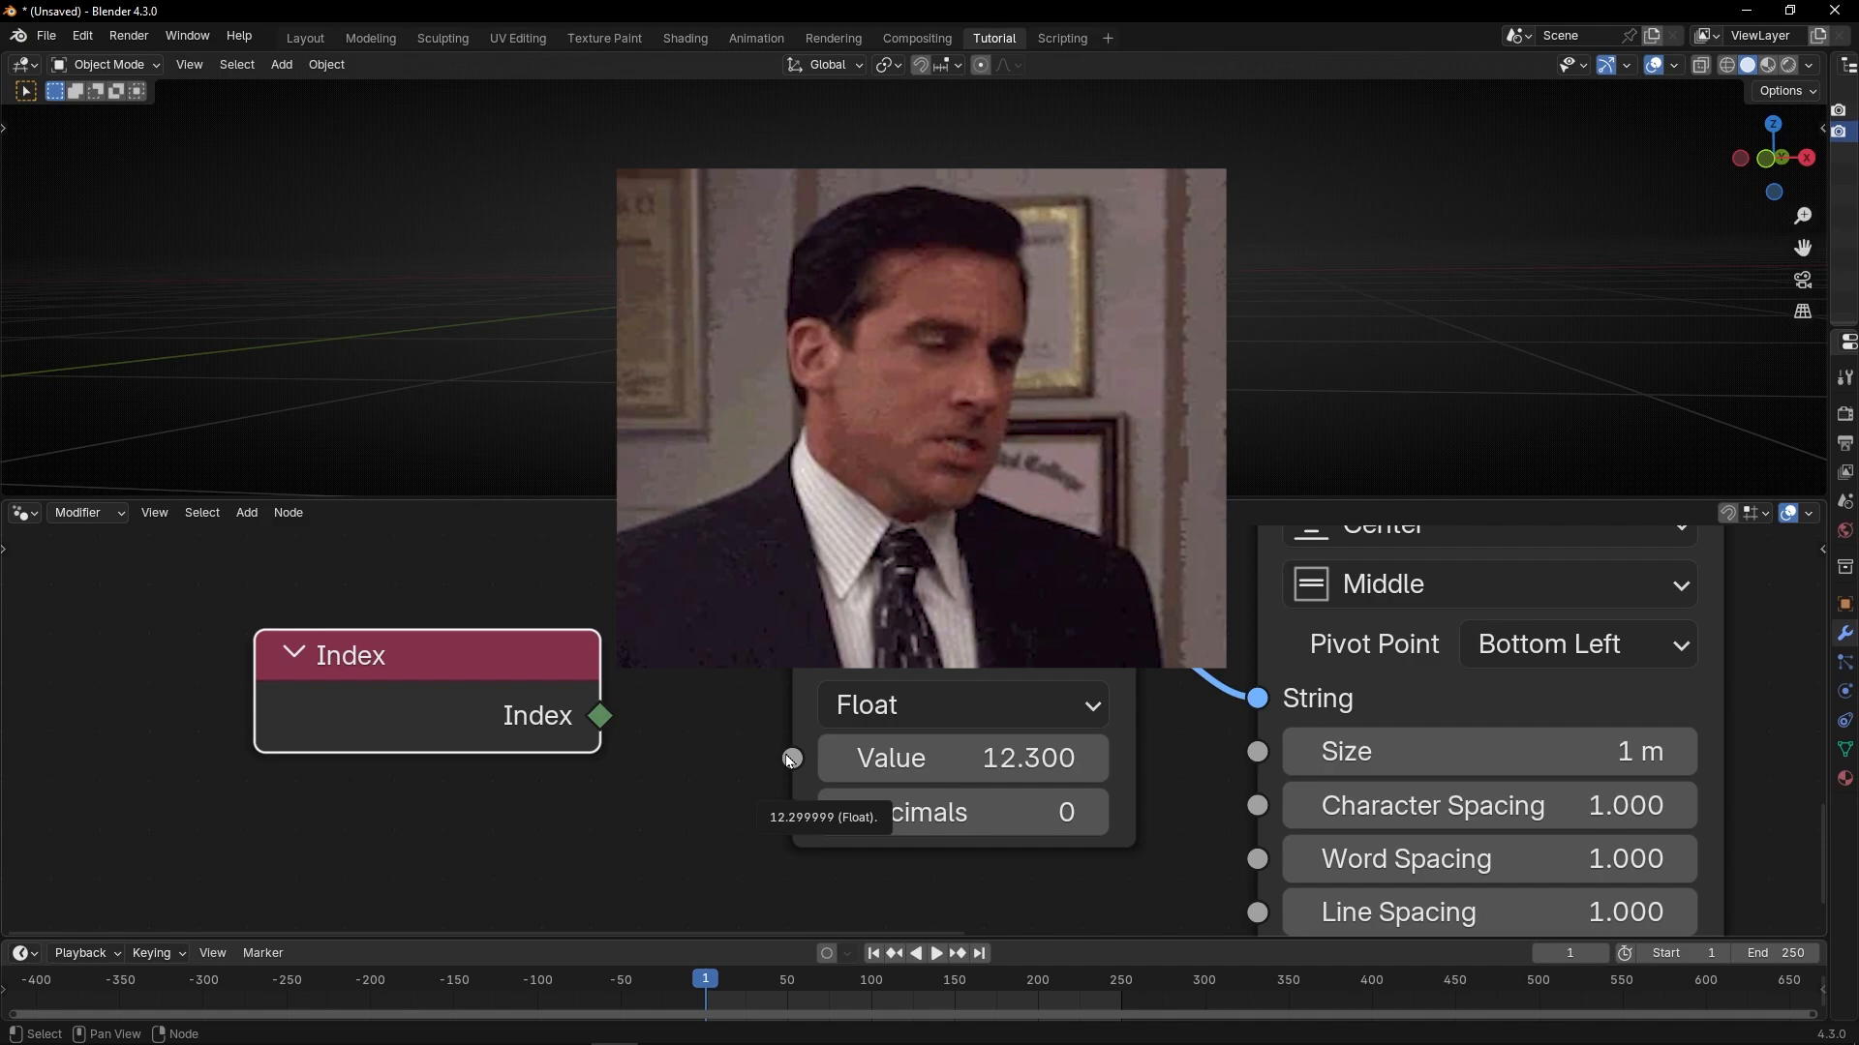
drag(602, 717, 792, 758)
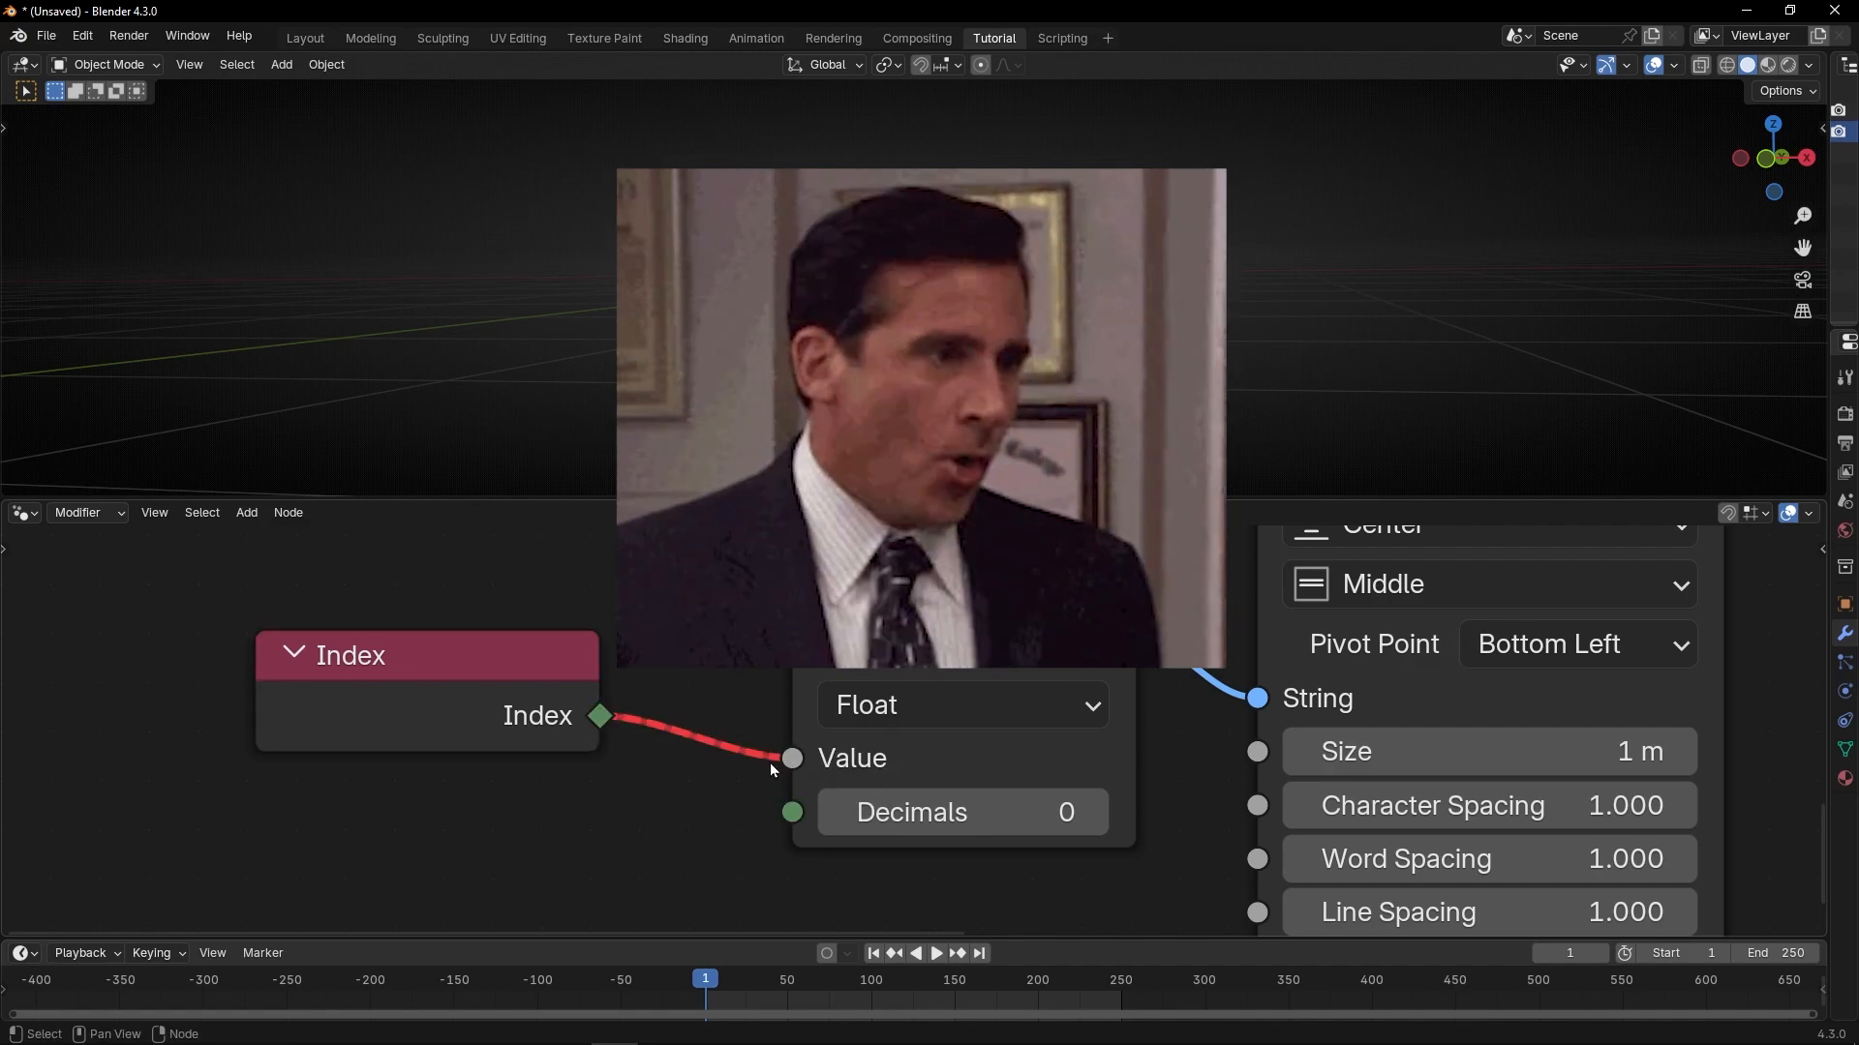
middle_drag(775, 760, 840, 737)
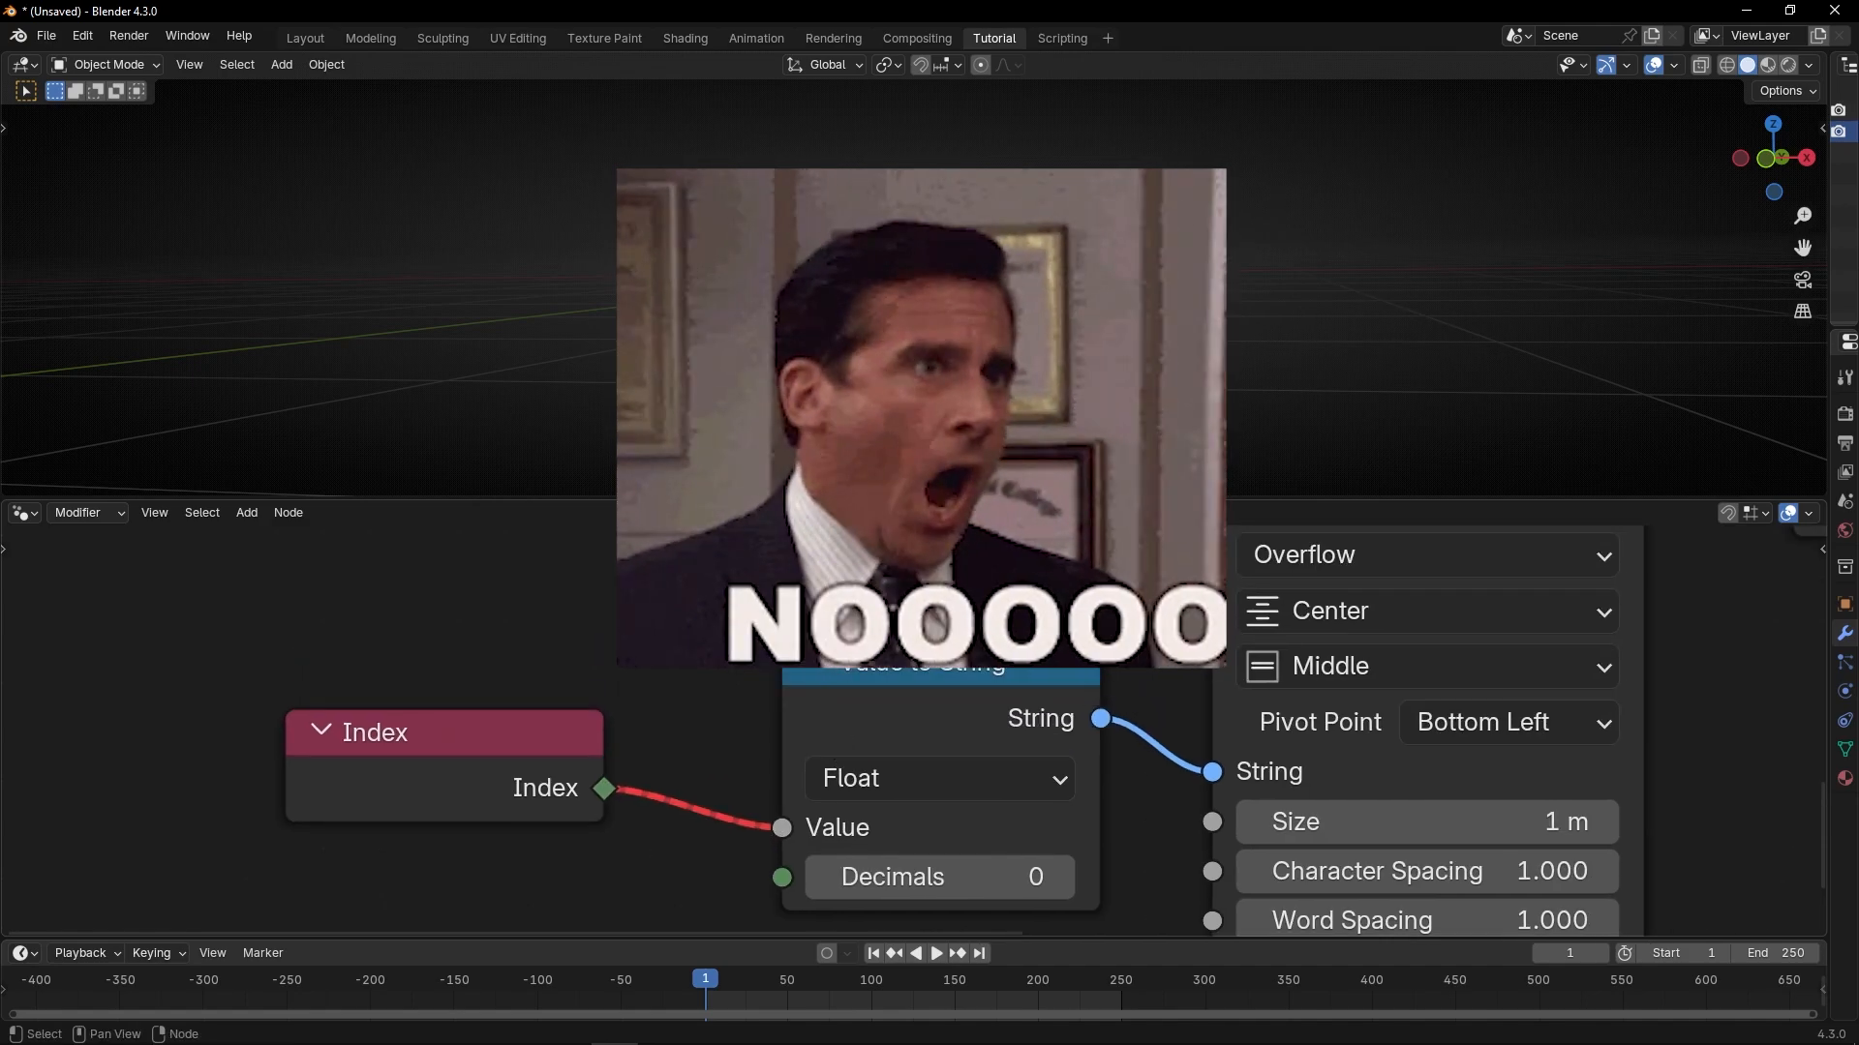
mouse_move(920, 622)
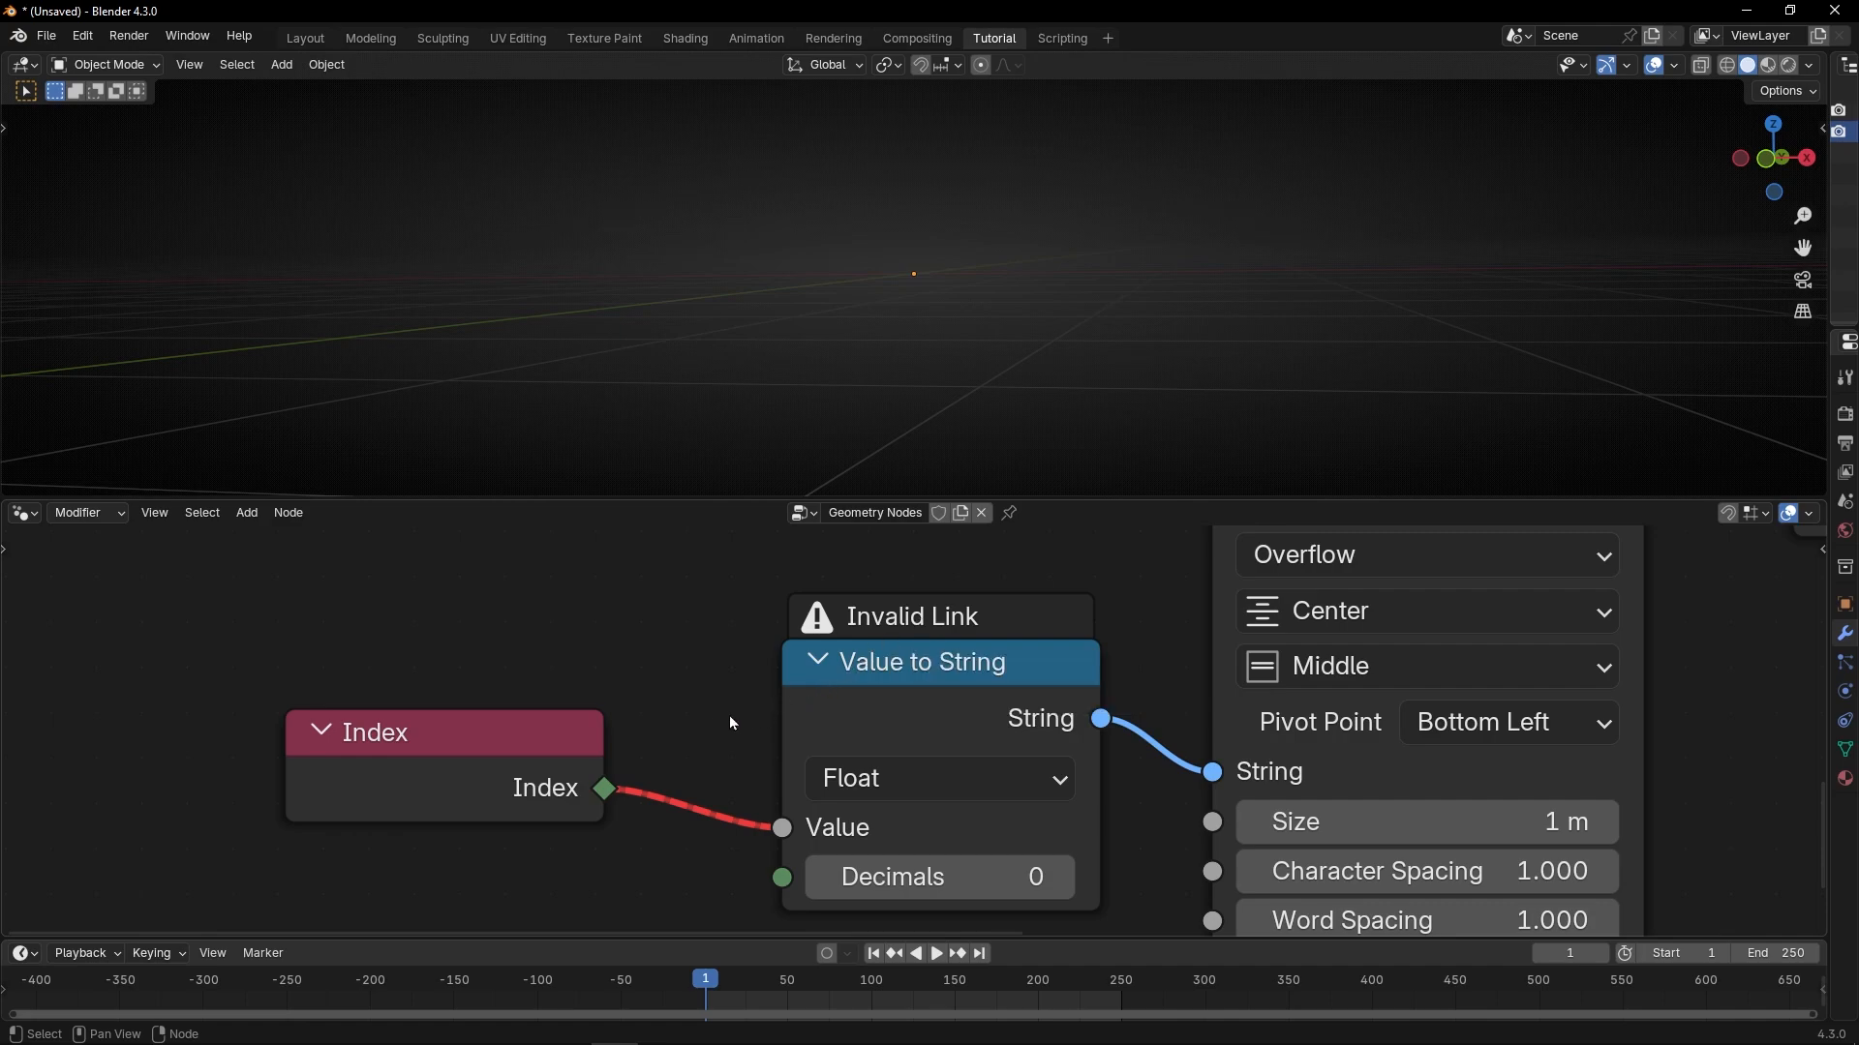
ctrl+right_drag(729, 721, 699, 828)
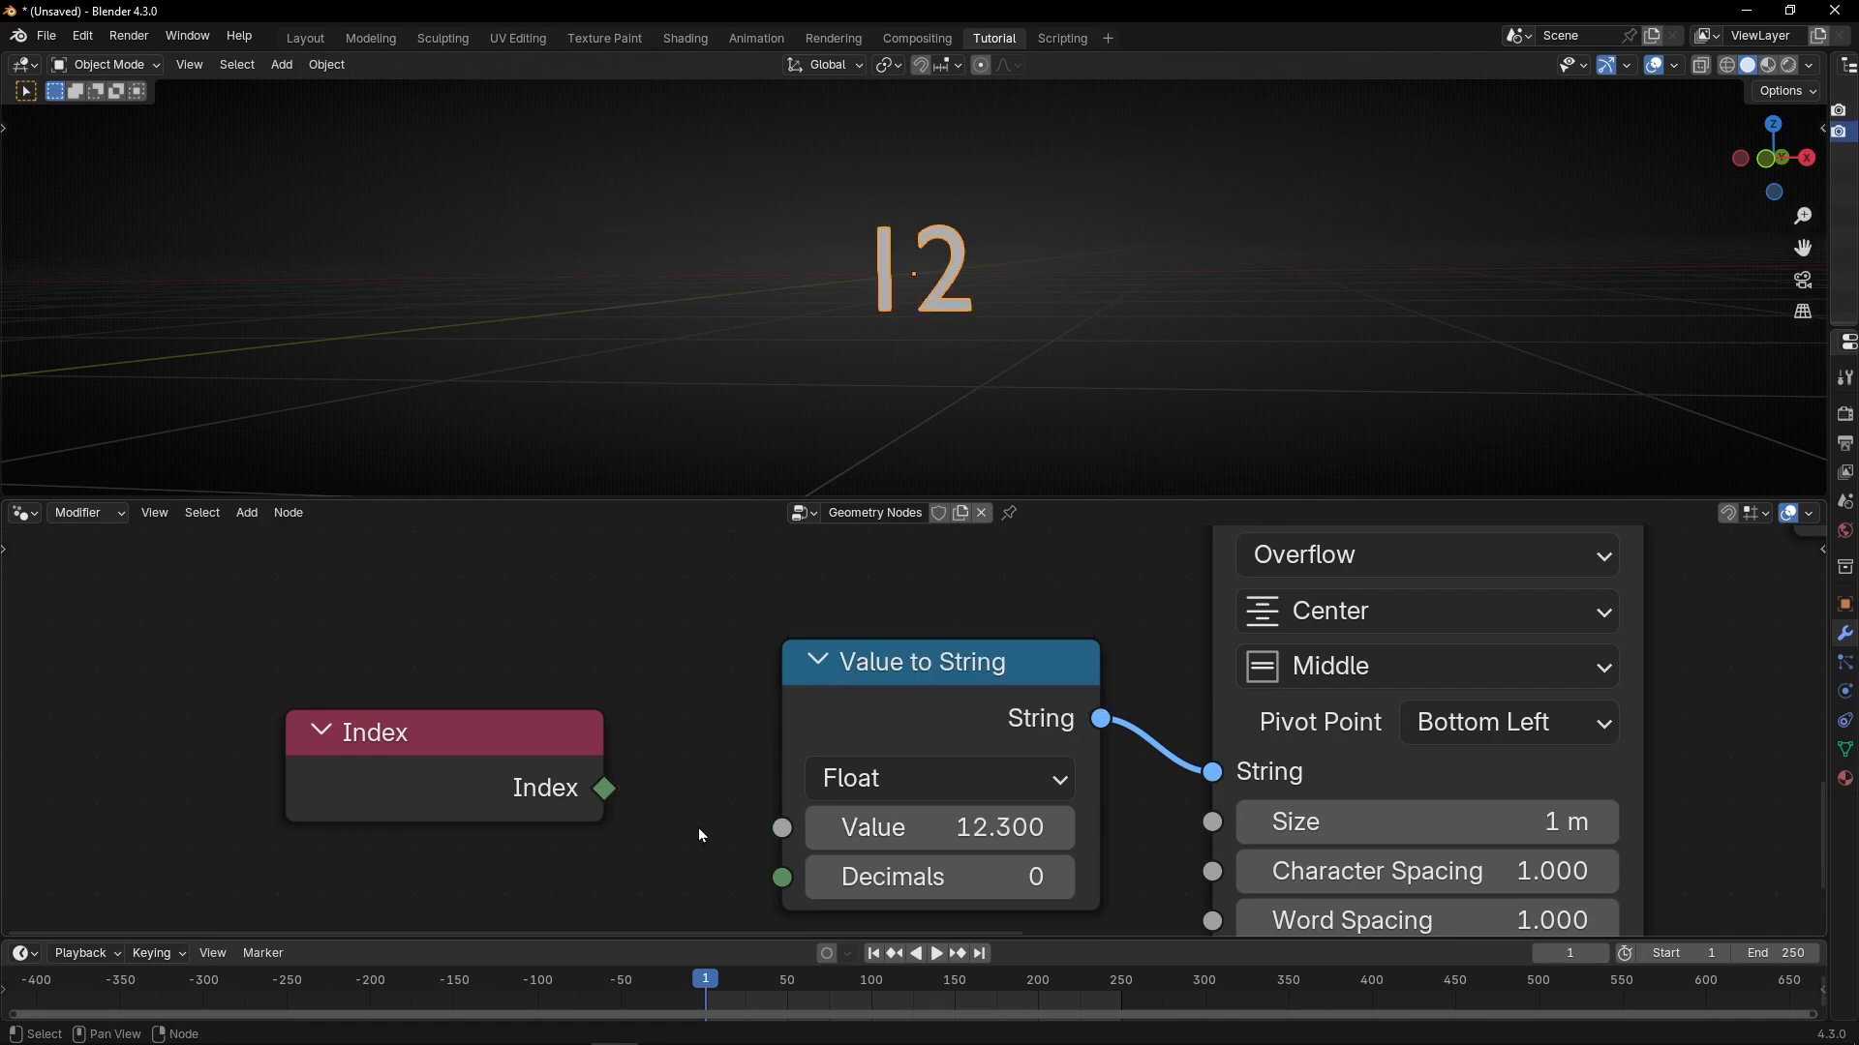
Maximize the node editor with all nodes framed and delete the unused Index node above Group Input.
key(ctrl+space)
key(Home)
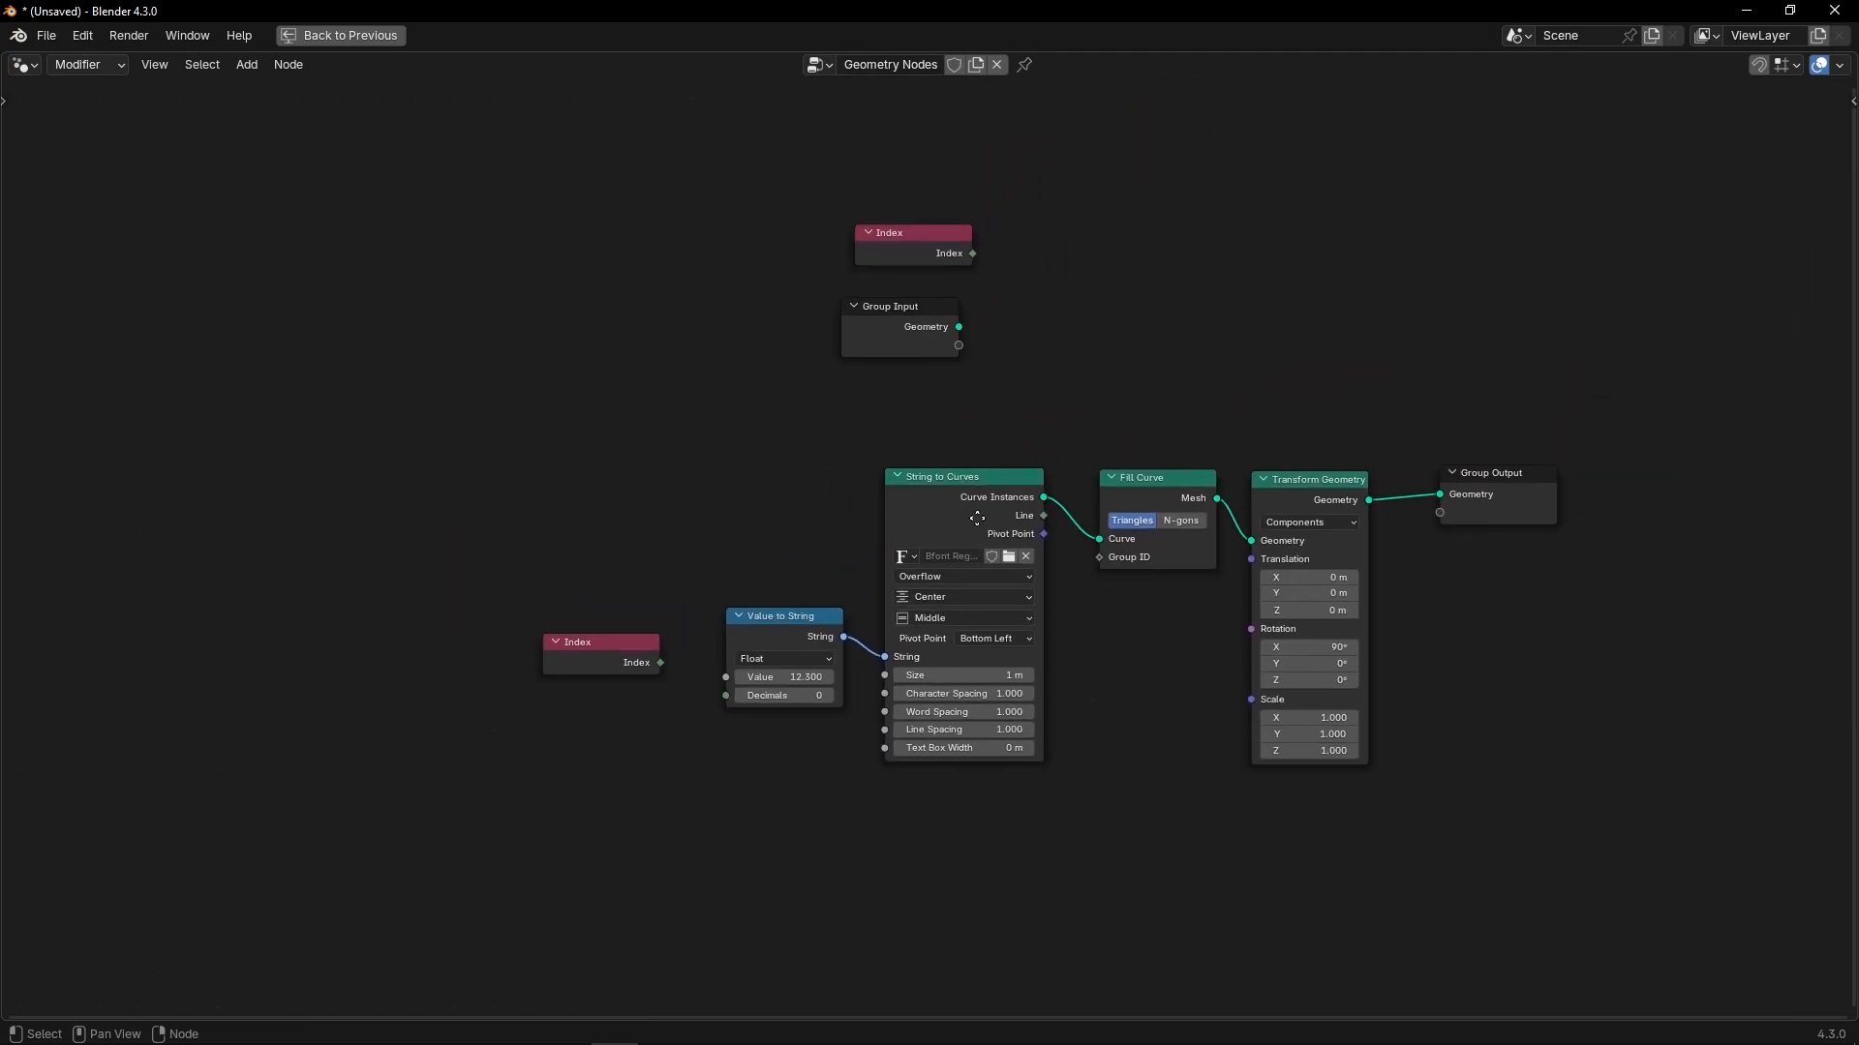
middle_drag(977, 518, 961, 657)
click(920, 394)
key(ctrl+x)
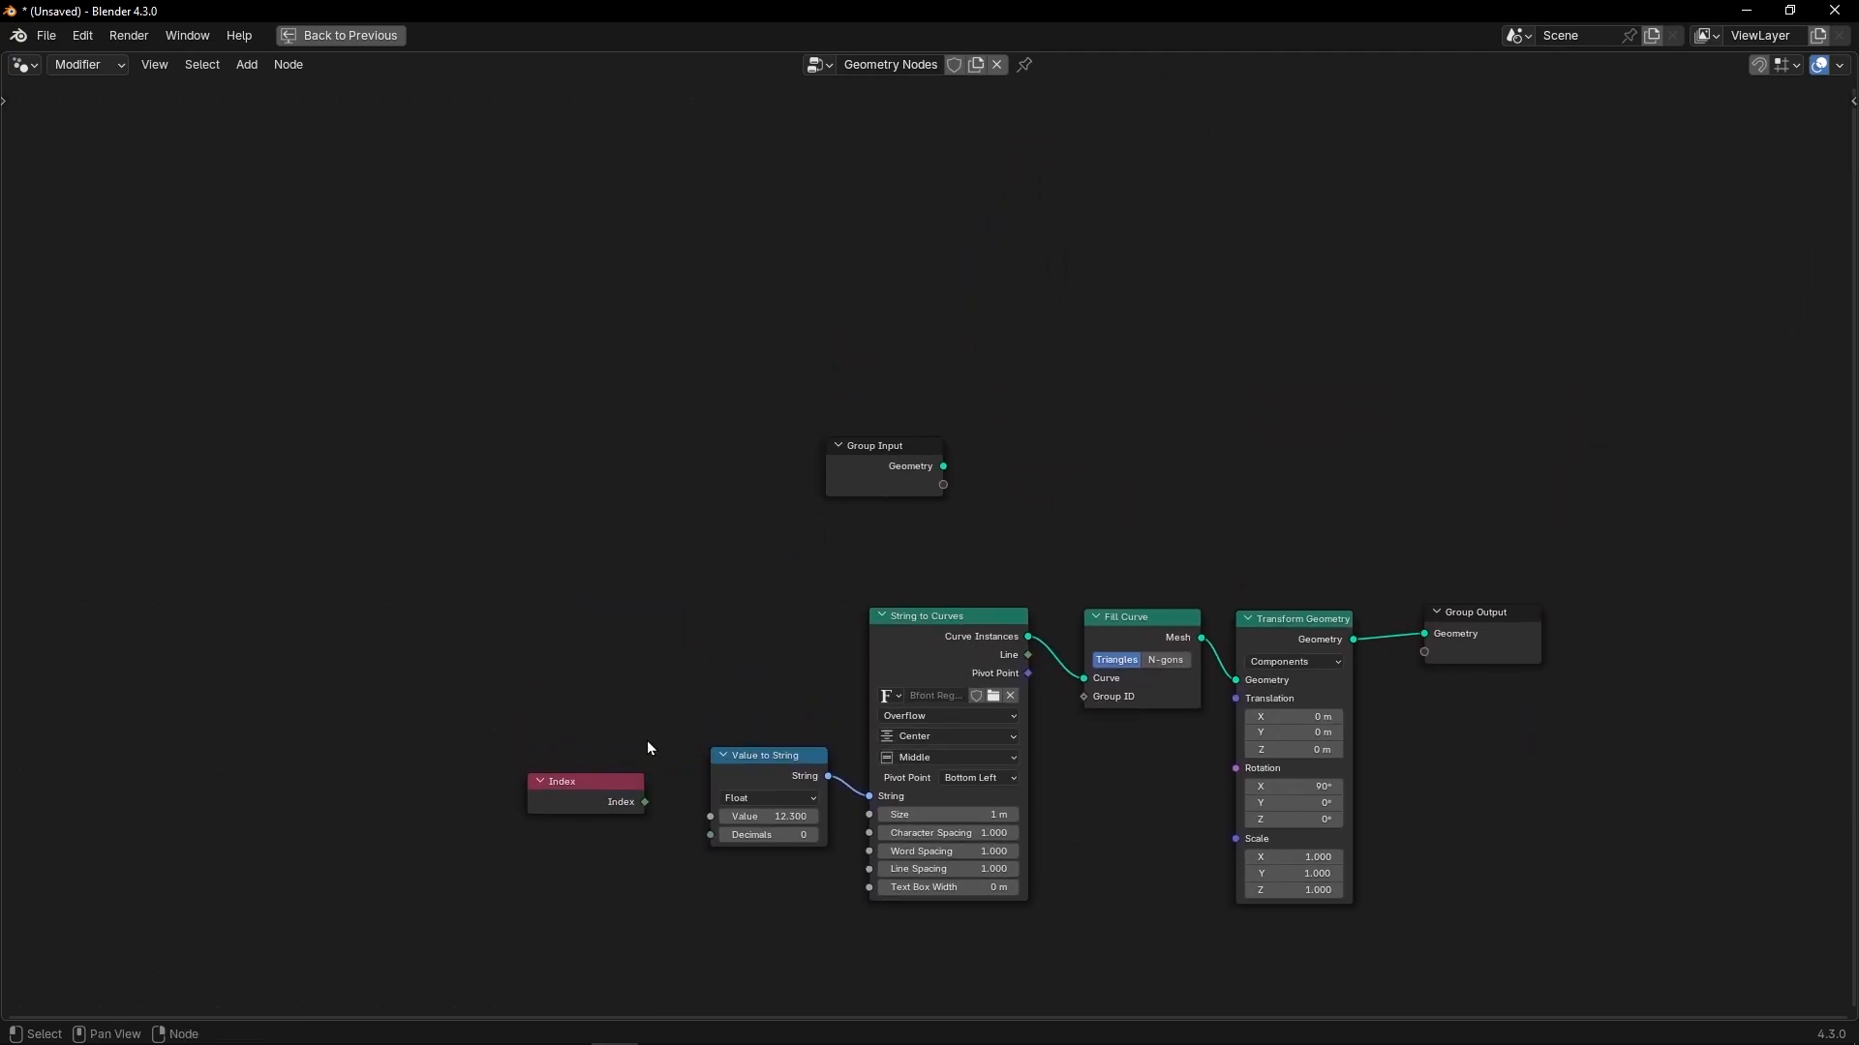
Add a For Each Element zone in an empty area of the node editor.
shift+scroll(649, 748, up, 10)
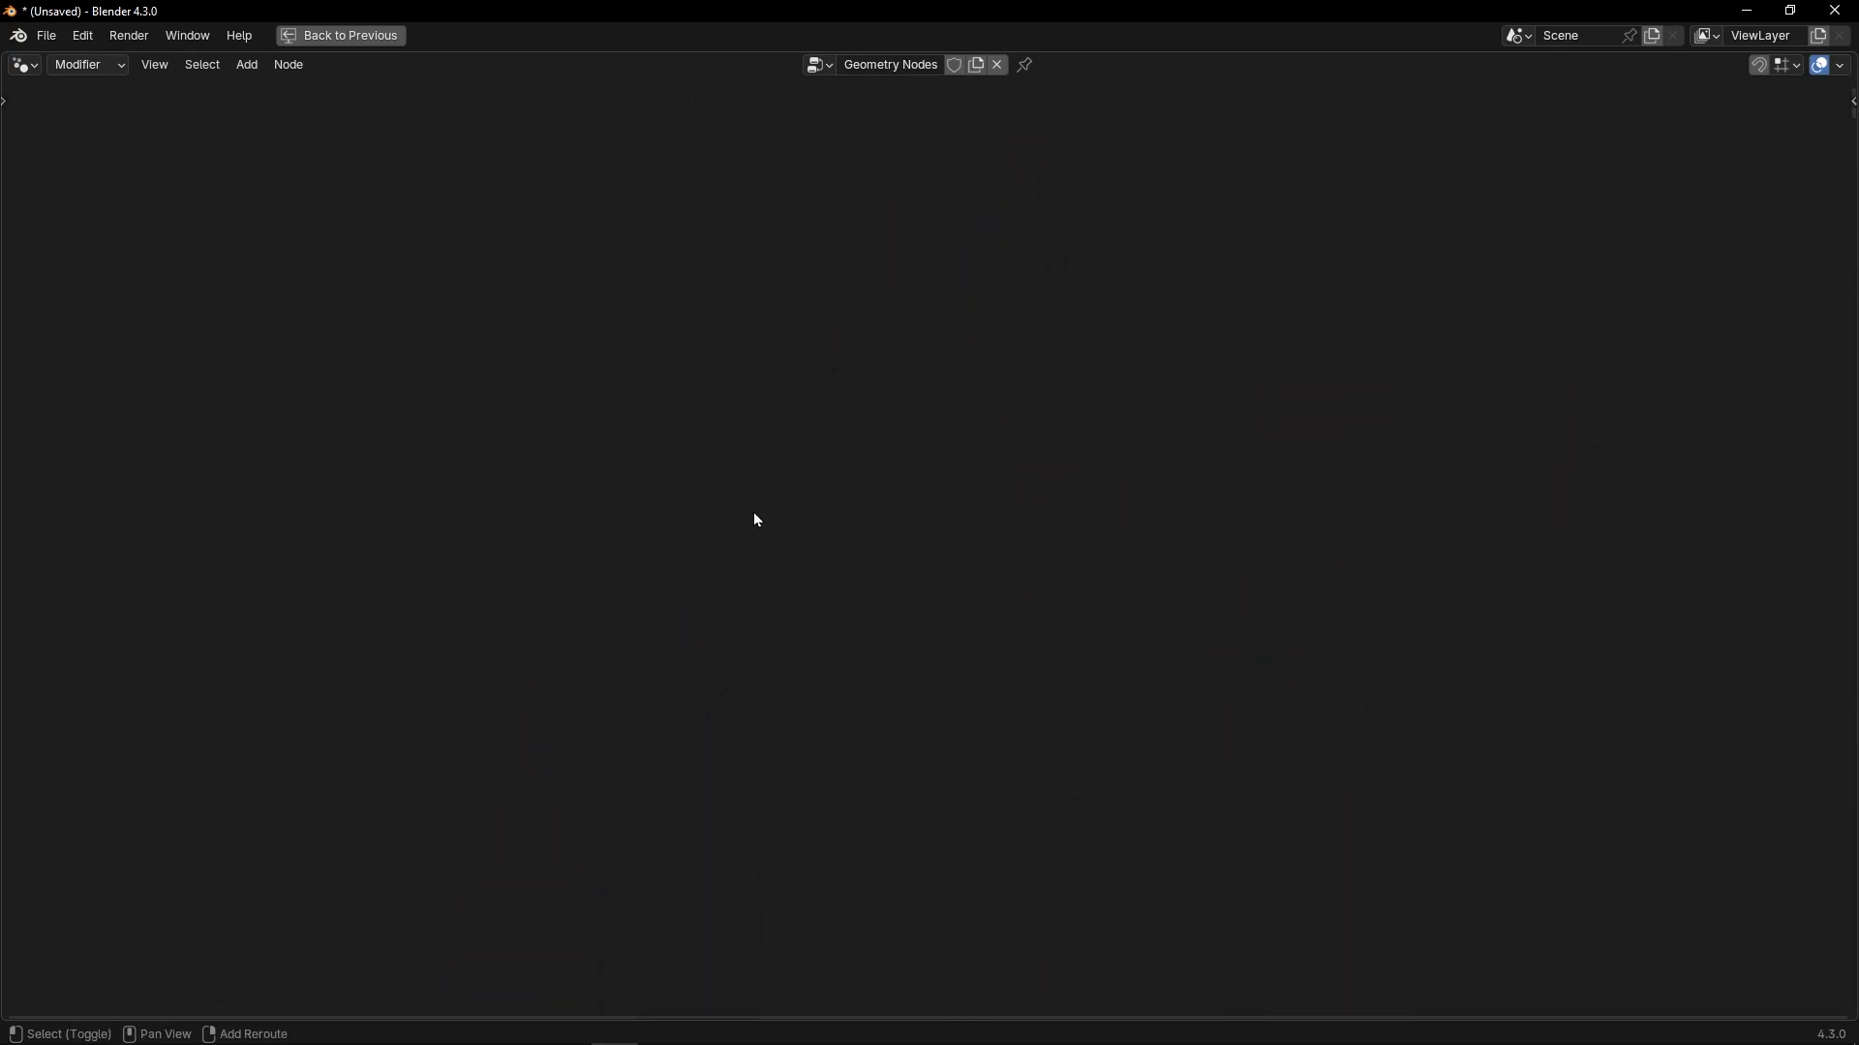
key(shift+a)
text(for each)
key(Return)
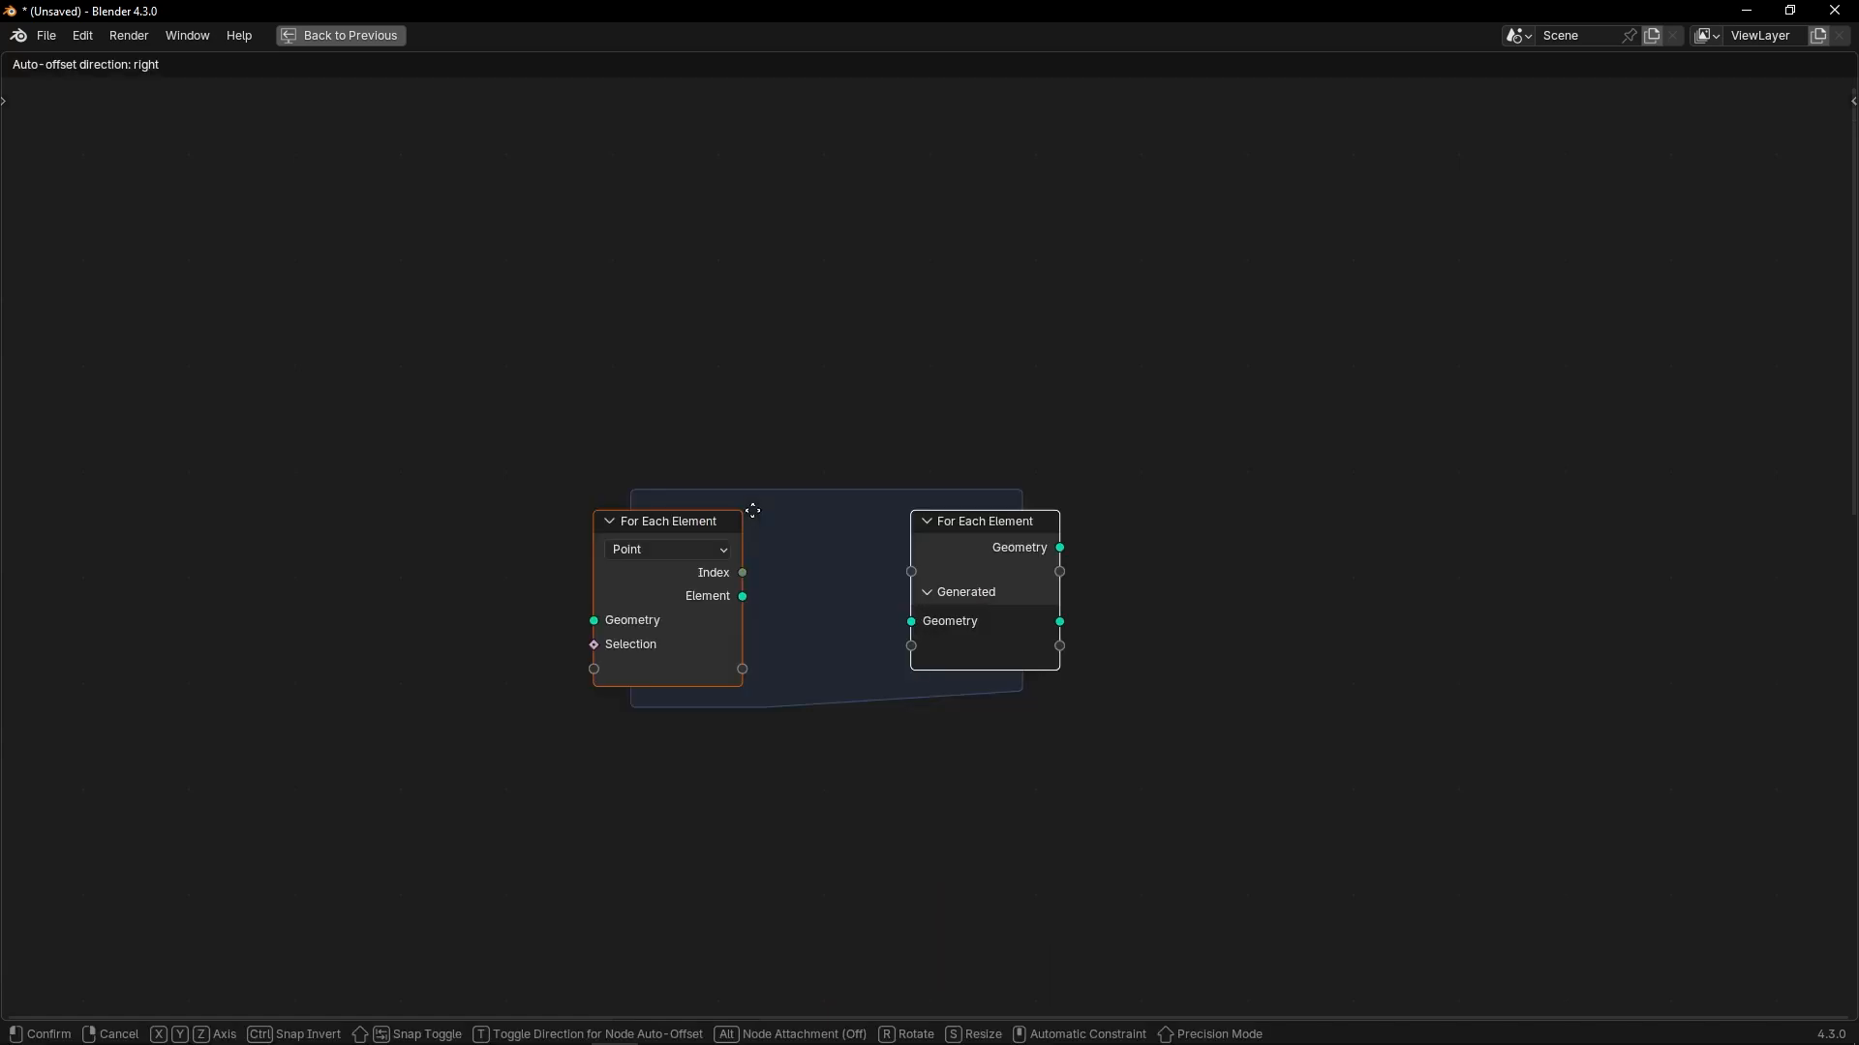
click(752, 510)
scroll(840, 488, up, 2)
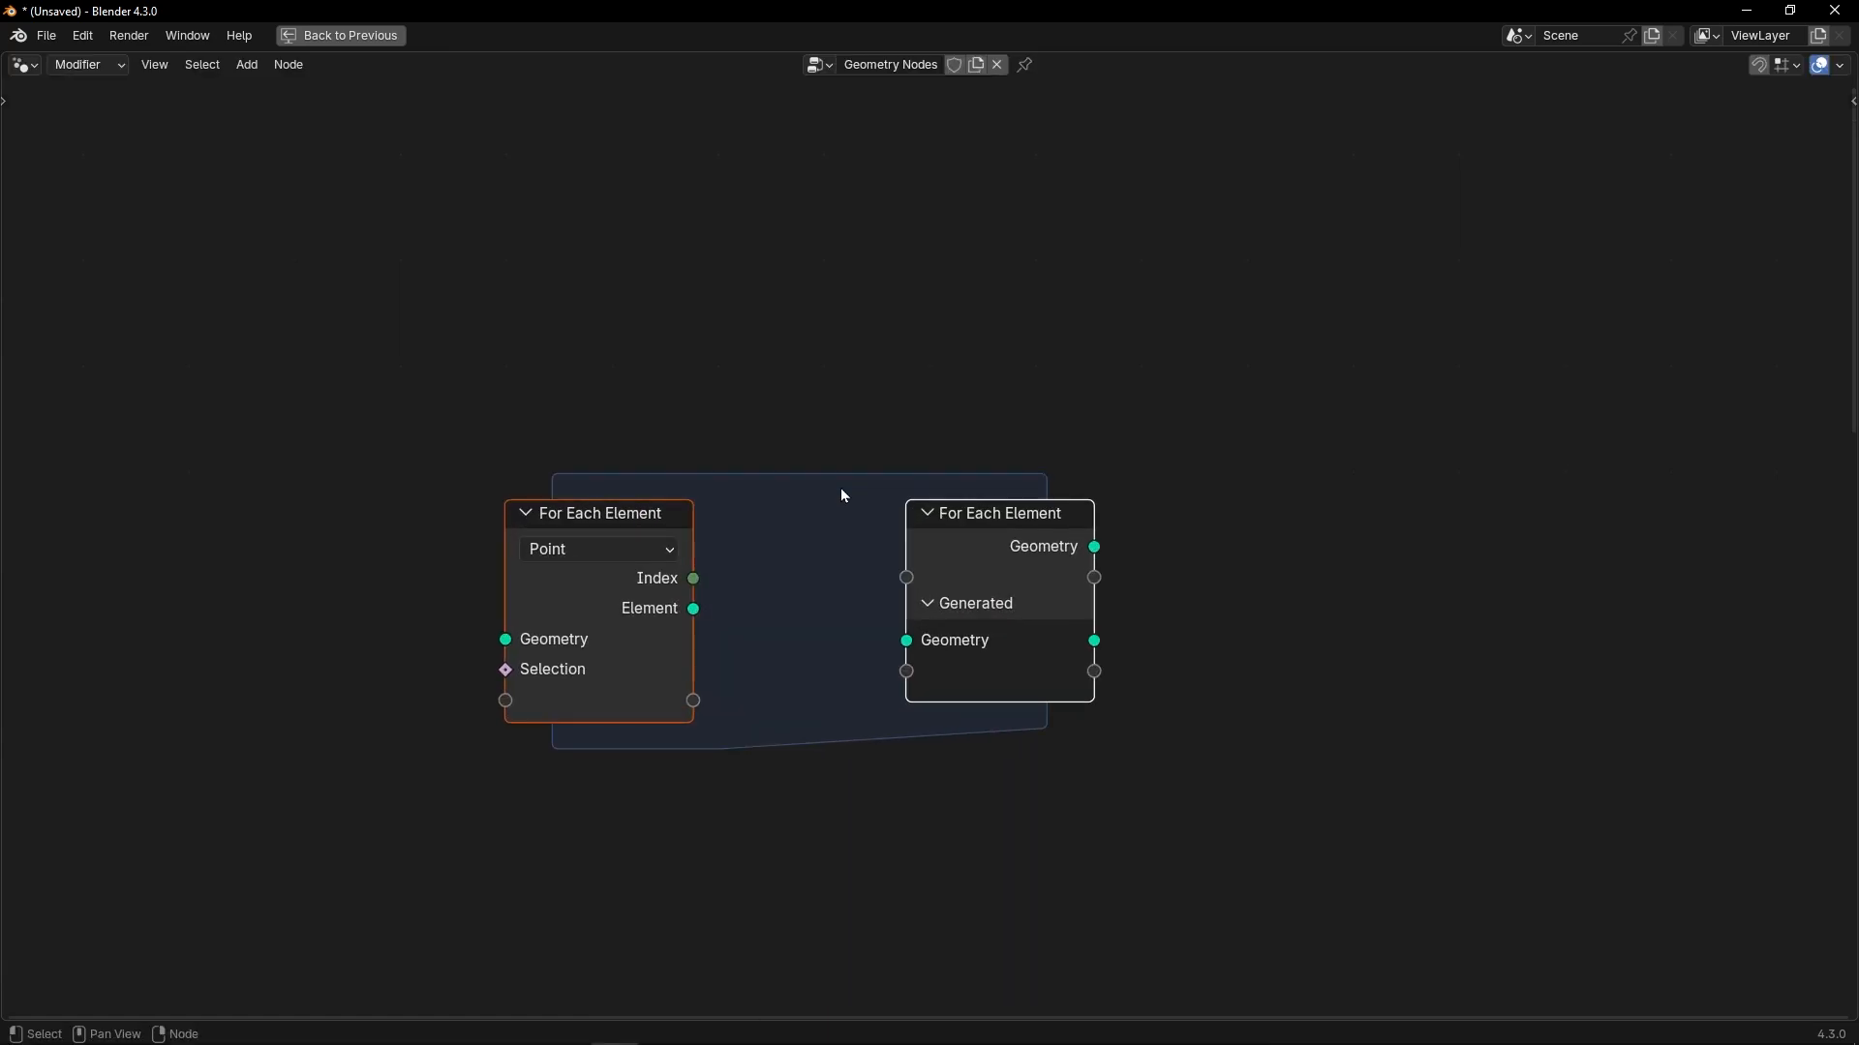
Select both For Each Element nodes and move the zone higher to free the space beneath it.
middle_drag(833, 417, 928, 117)
scroll(974, 647, down, 2)
middle_drag(995, 718, 985, 504)
drag(797, 645, 565, 875)
middle_drag(906, 365, 893, 654)
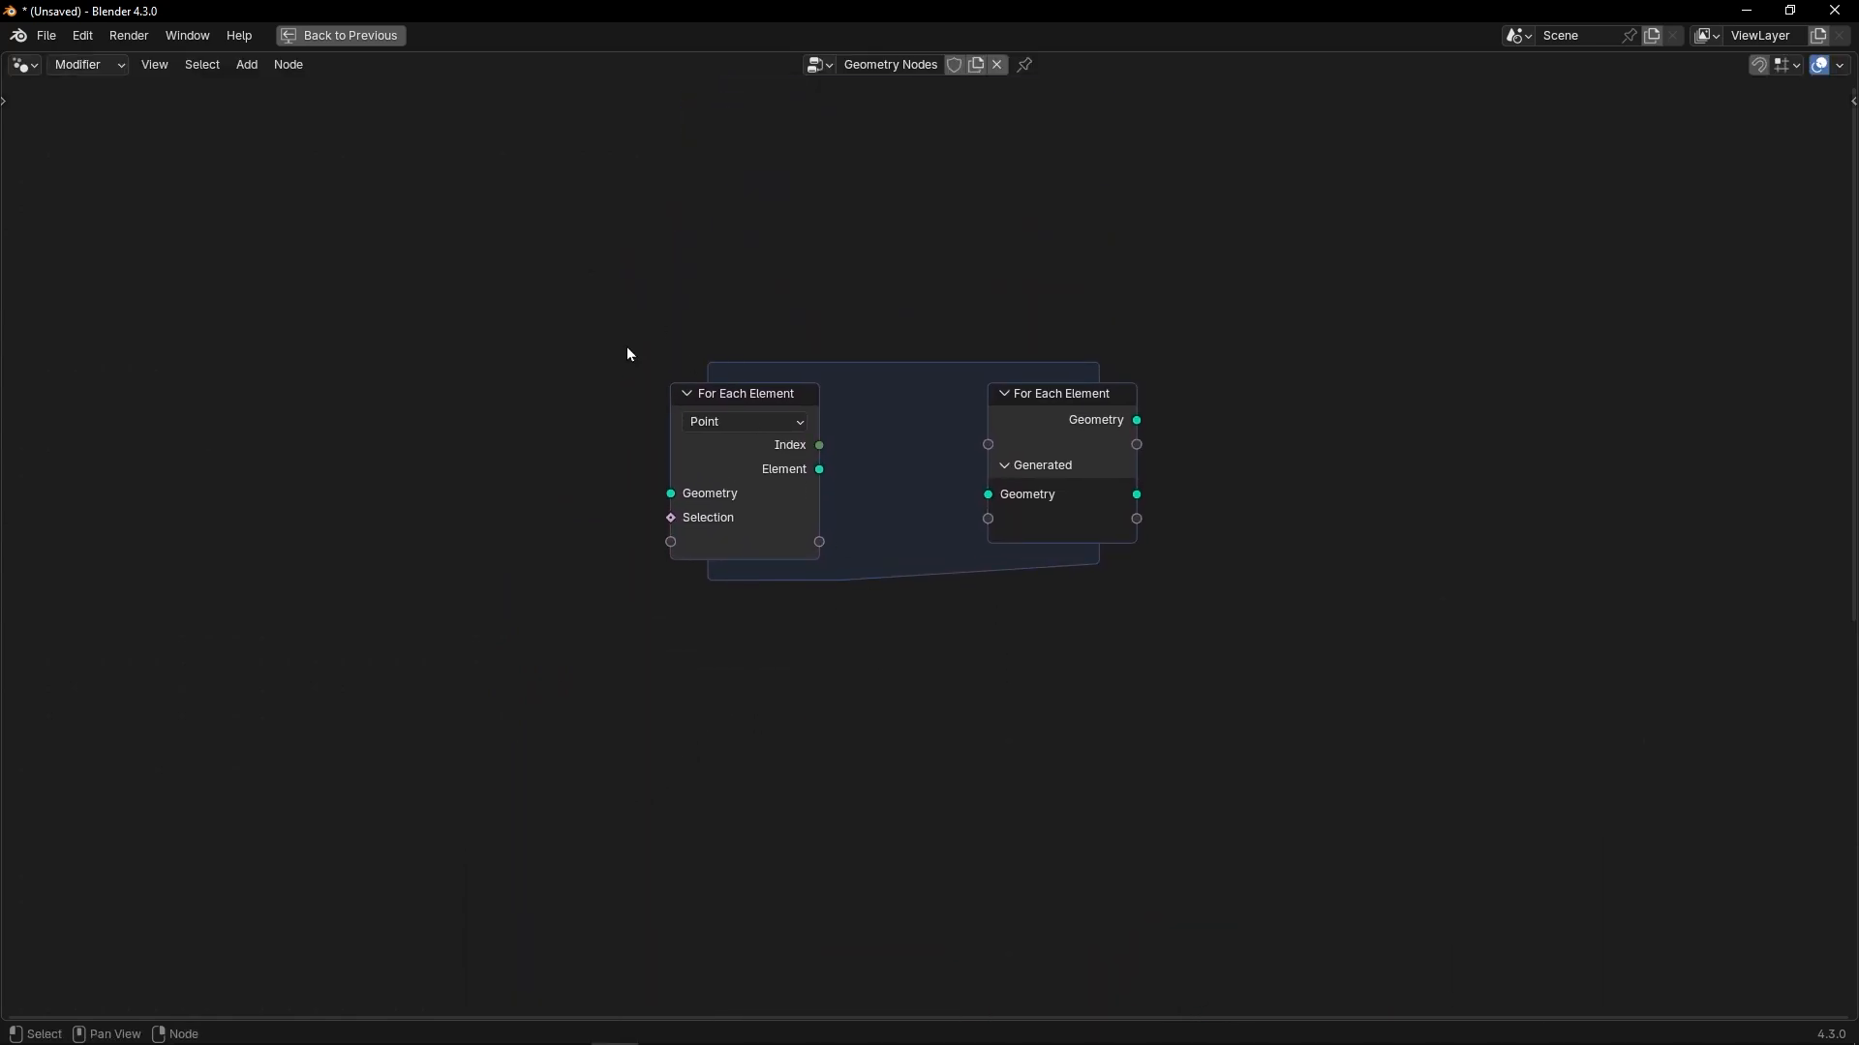
drag(577, 283, 1258, 700)
key(g)
click(1209, 475)
Add a Repeat zone well below the For Each Element zone.
key(shift+a)
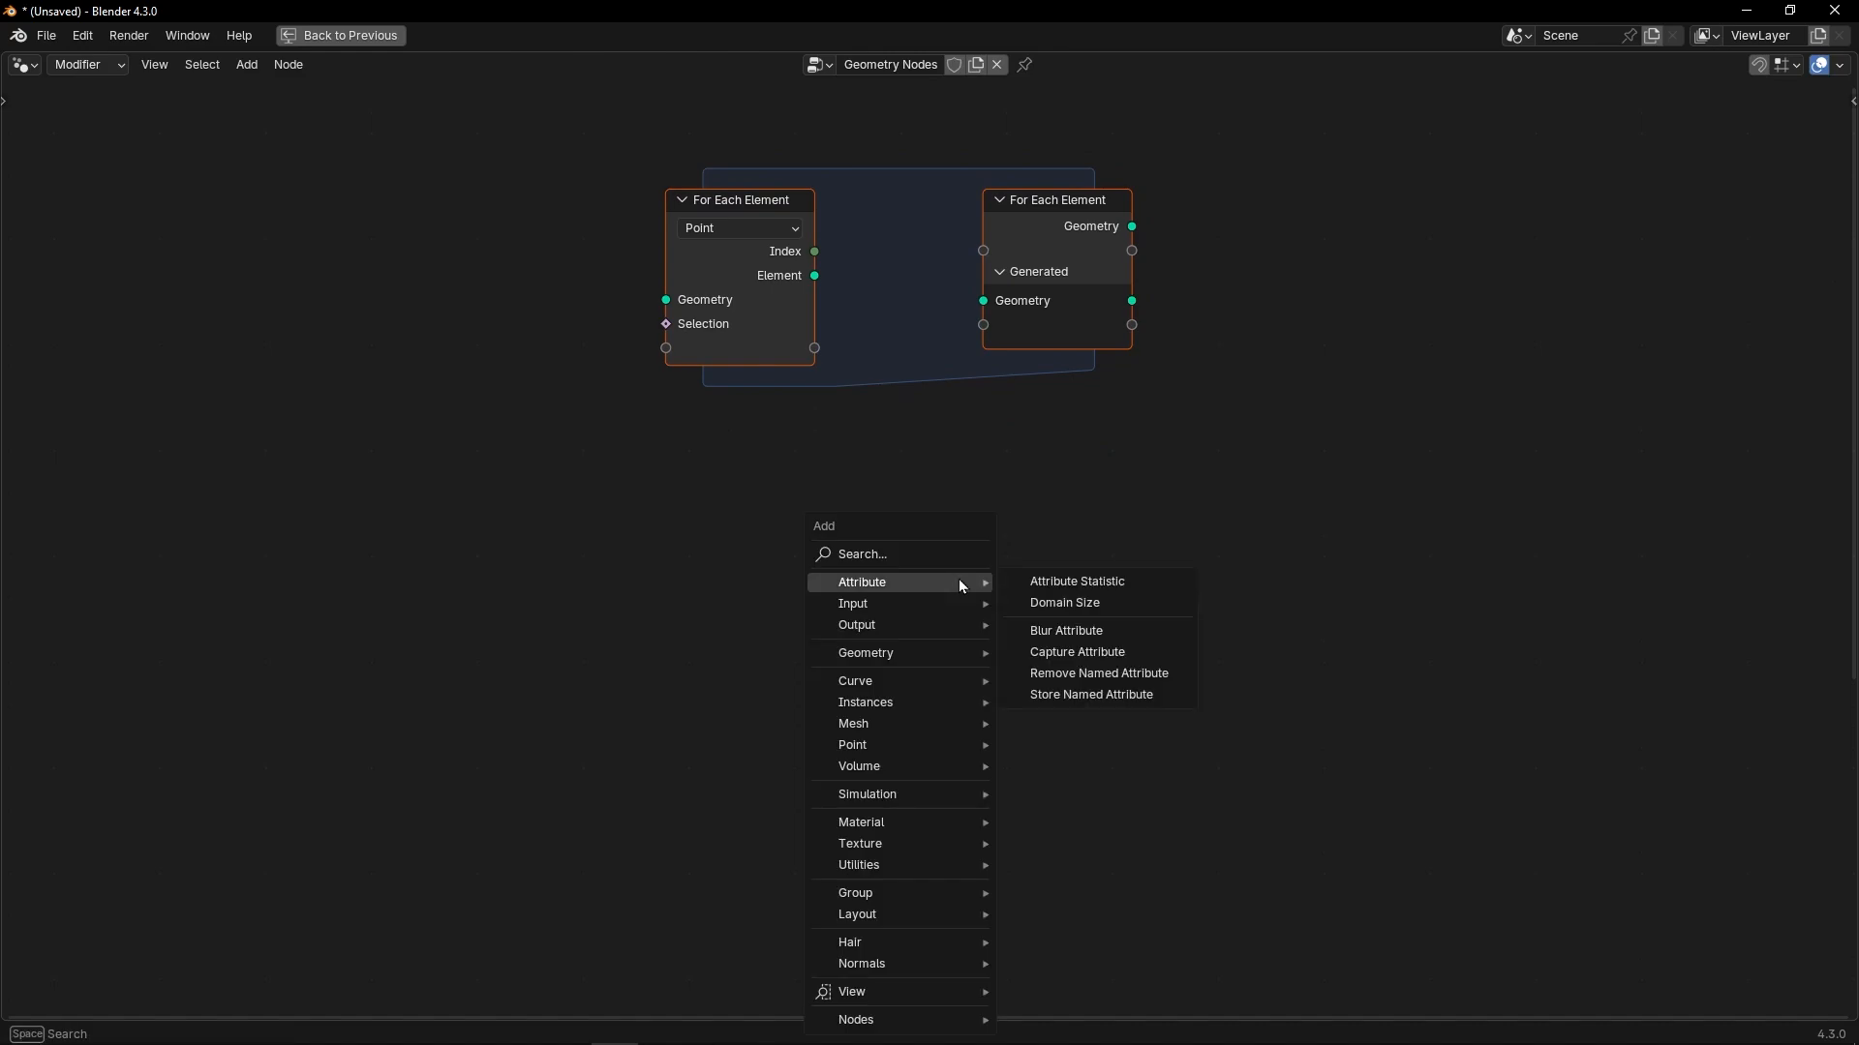
text(repea)
key(Return)
click(802, 726)
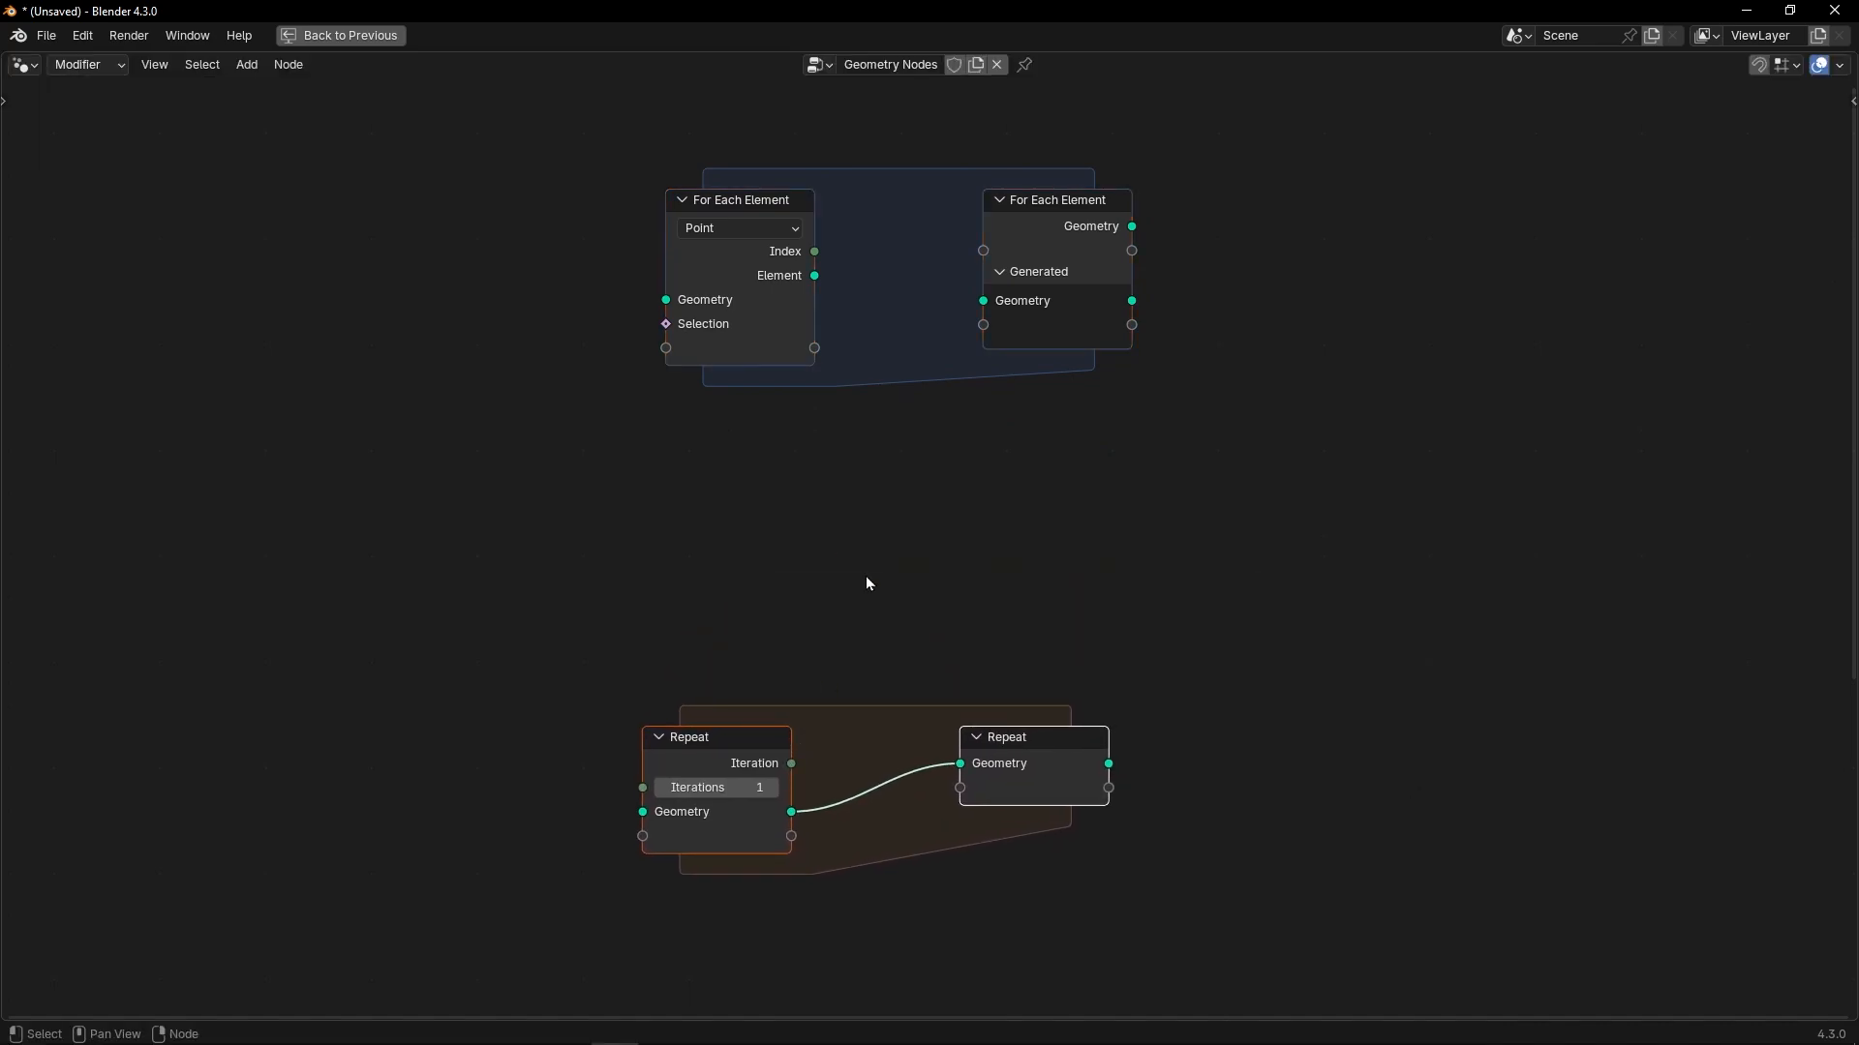
Add a Simulation zone between the other two zones and line the Repeat zone up beneath it.
key(shift+a)
text(simu)
key(Return)
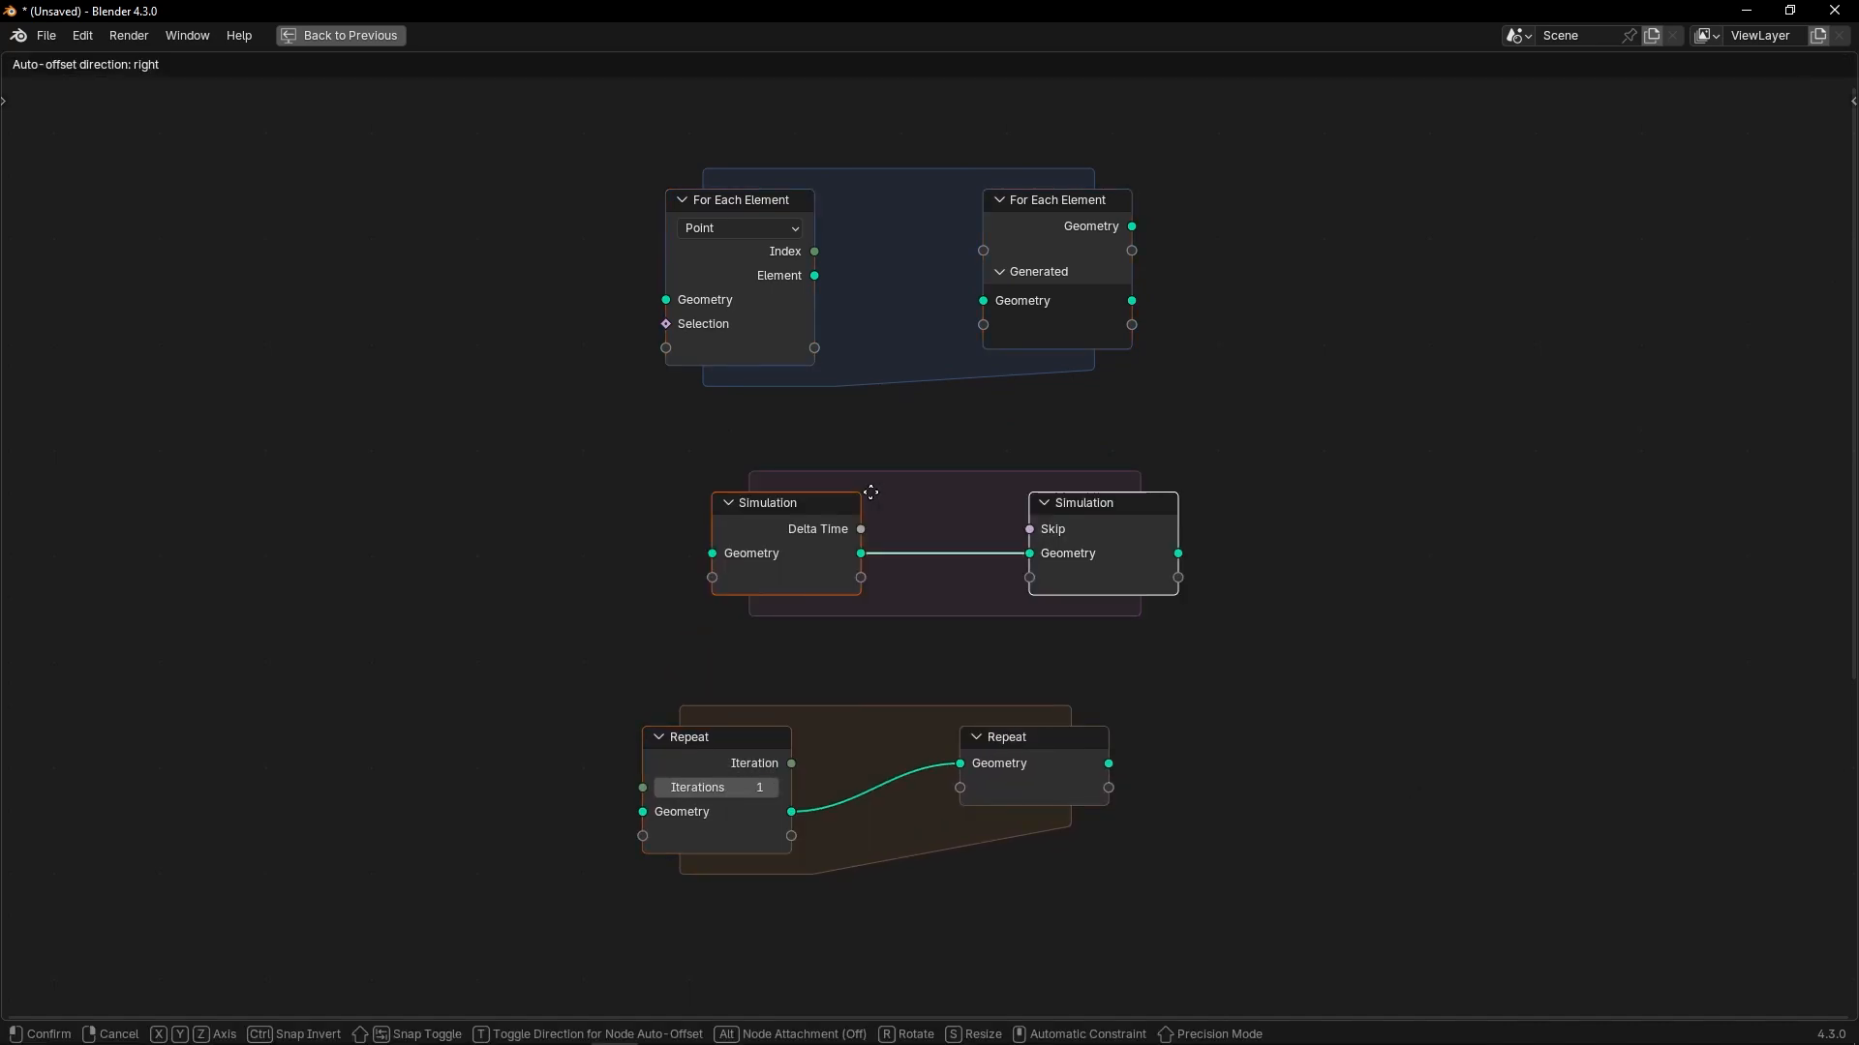
click(806, 574)
drag(577, 620, 972, 860)
key(g)
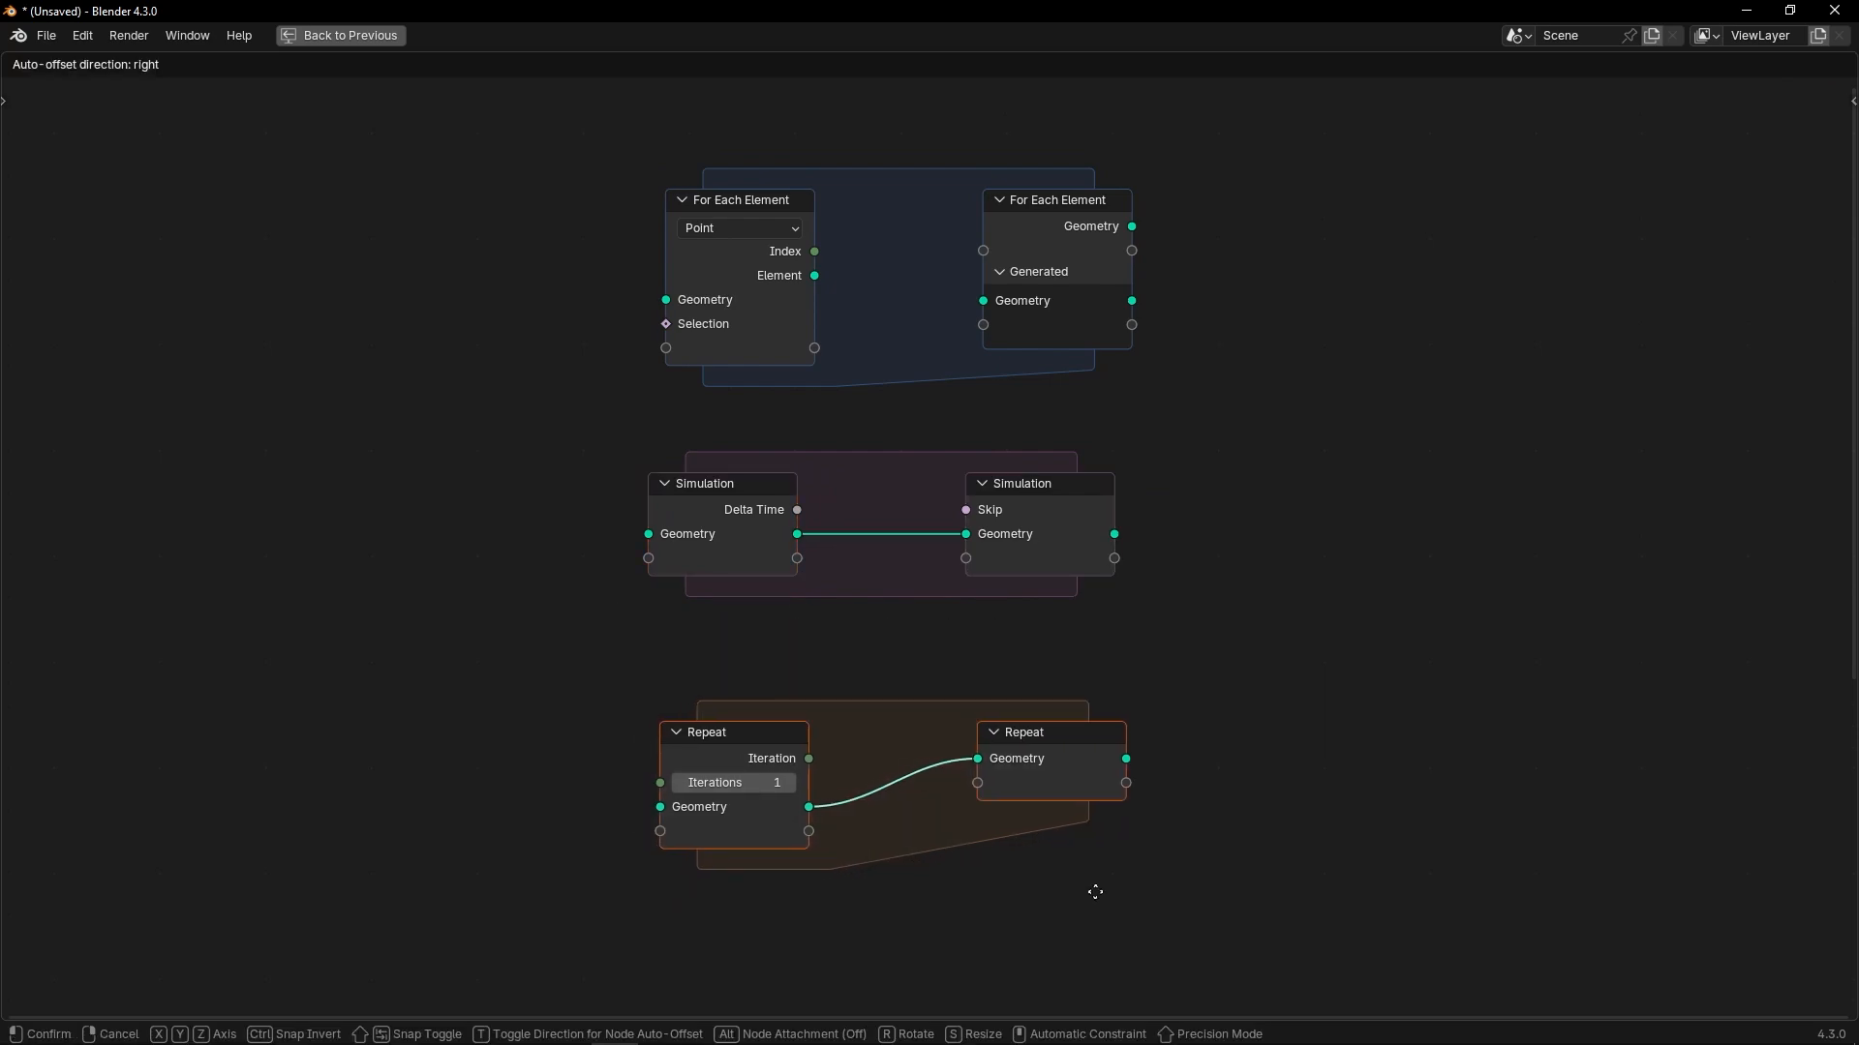
click(1094, 886)
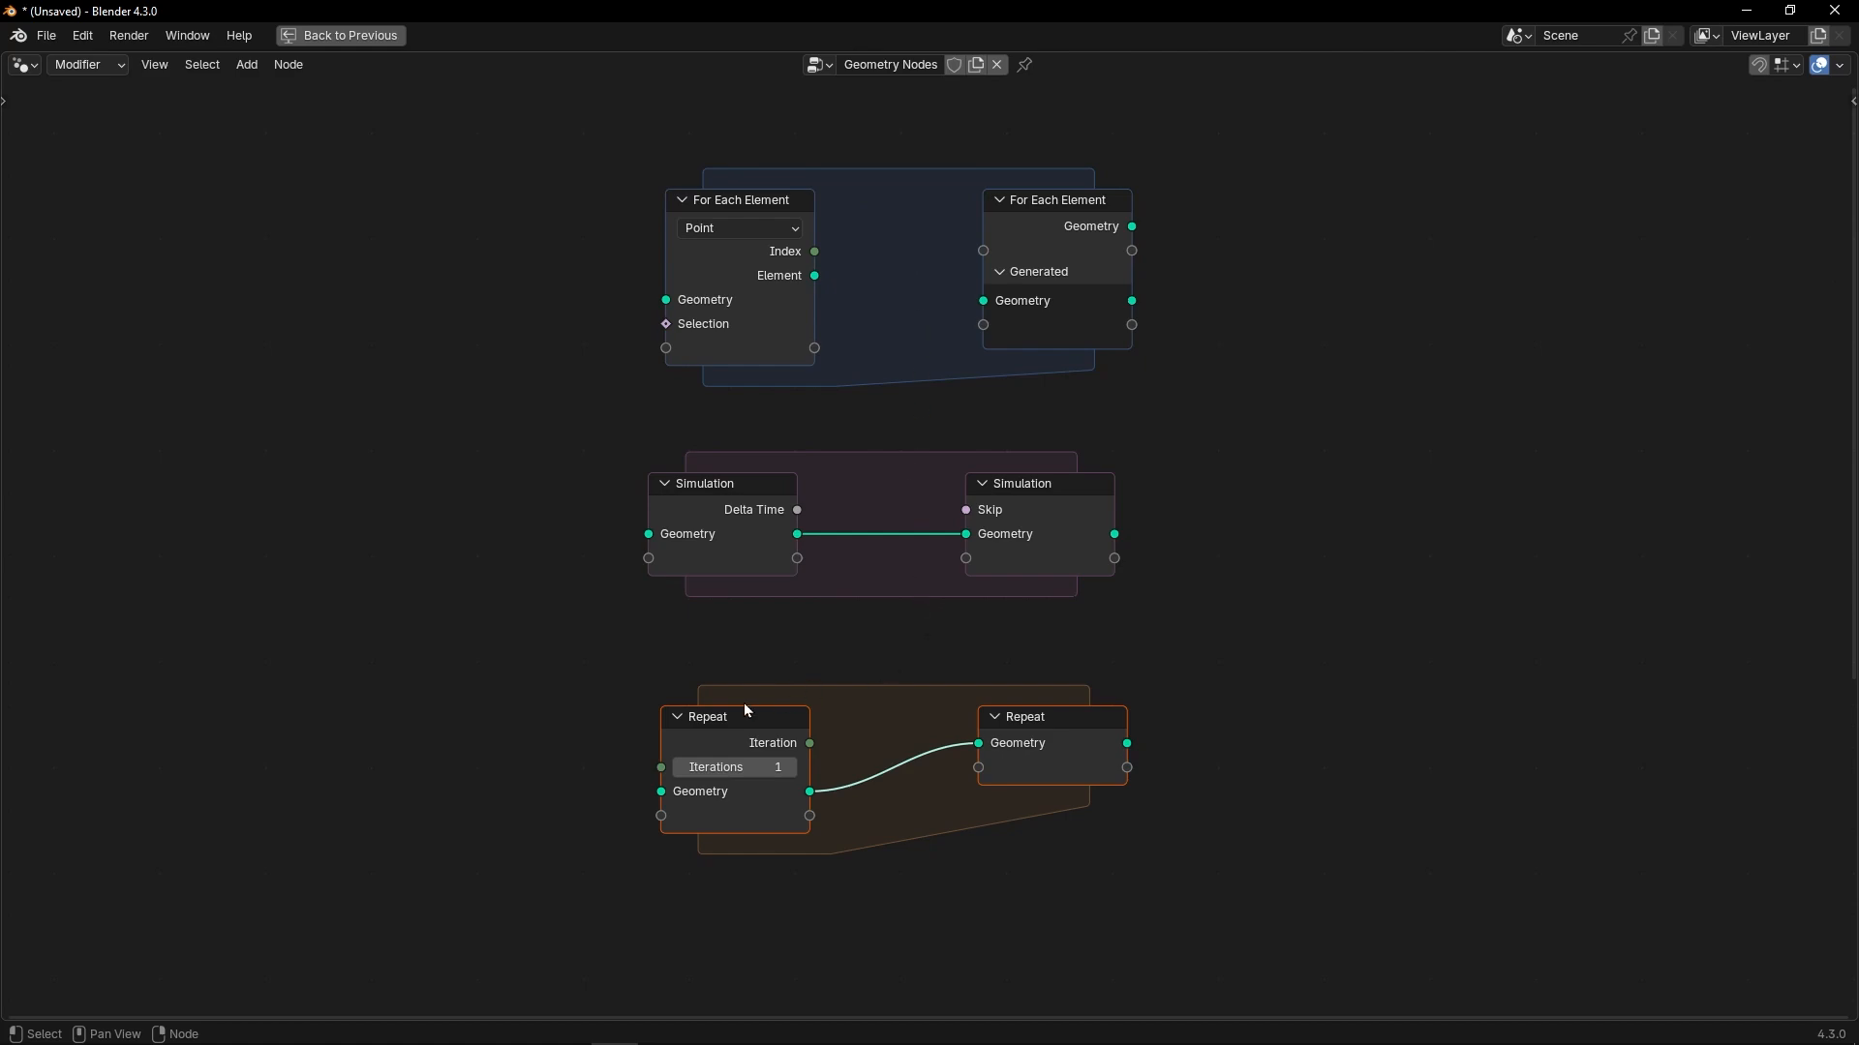
Disconnect Group Output from the text nodes and route Group Input through the Repeat zone into Group Output.
middle_drag(640, 740, 683, 372)
drag(584, 805, 570, 410)
alt+right_drag(570, 411, 724, 431)
ctrl+right_drag(1433, 728, 1461, 806)
drag(1545, 805, 1315, 419)
alt+right_drag(1154, 384, 1339, 415)
key(ctrl+space)
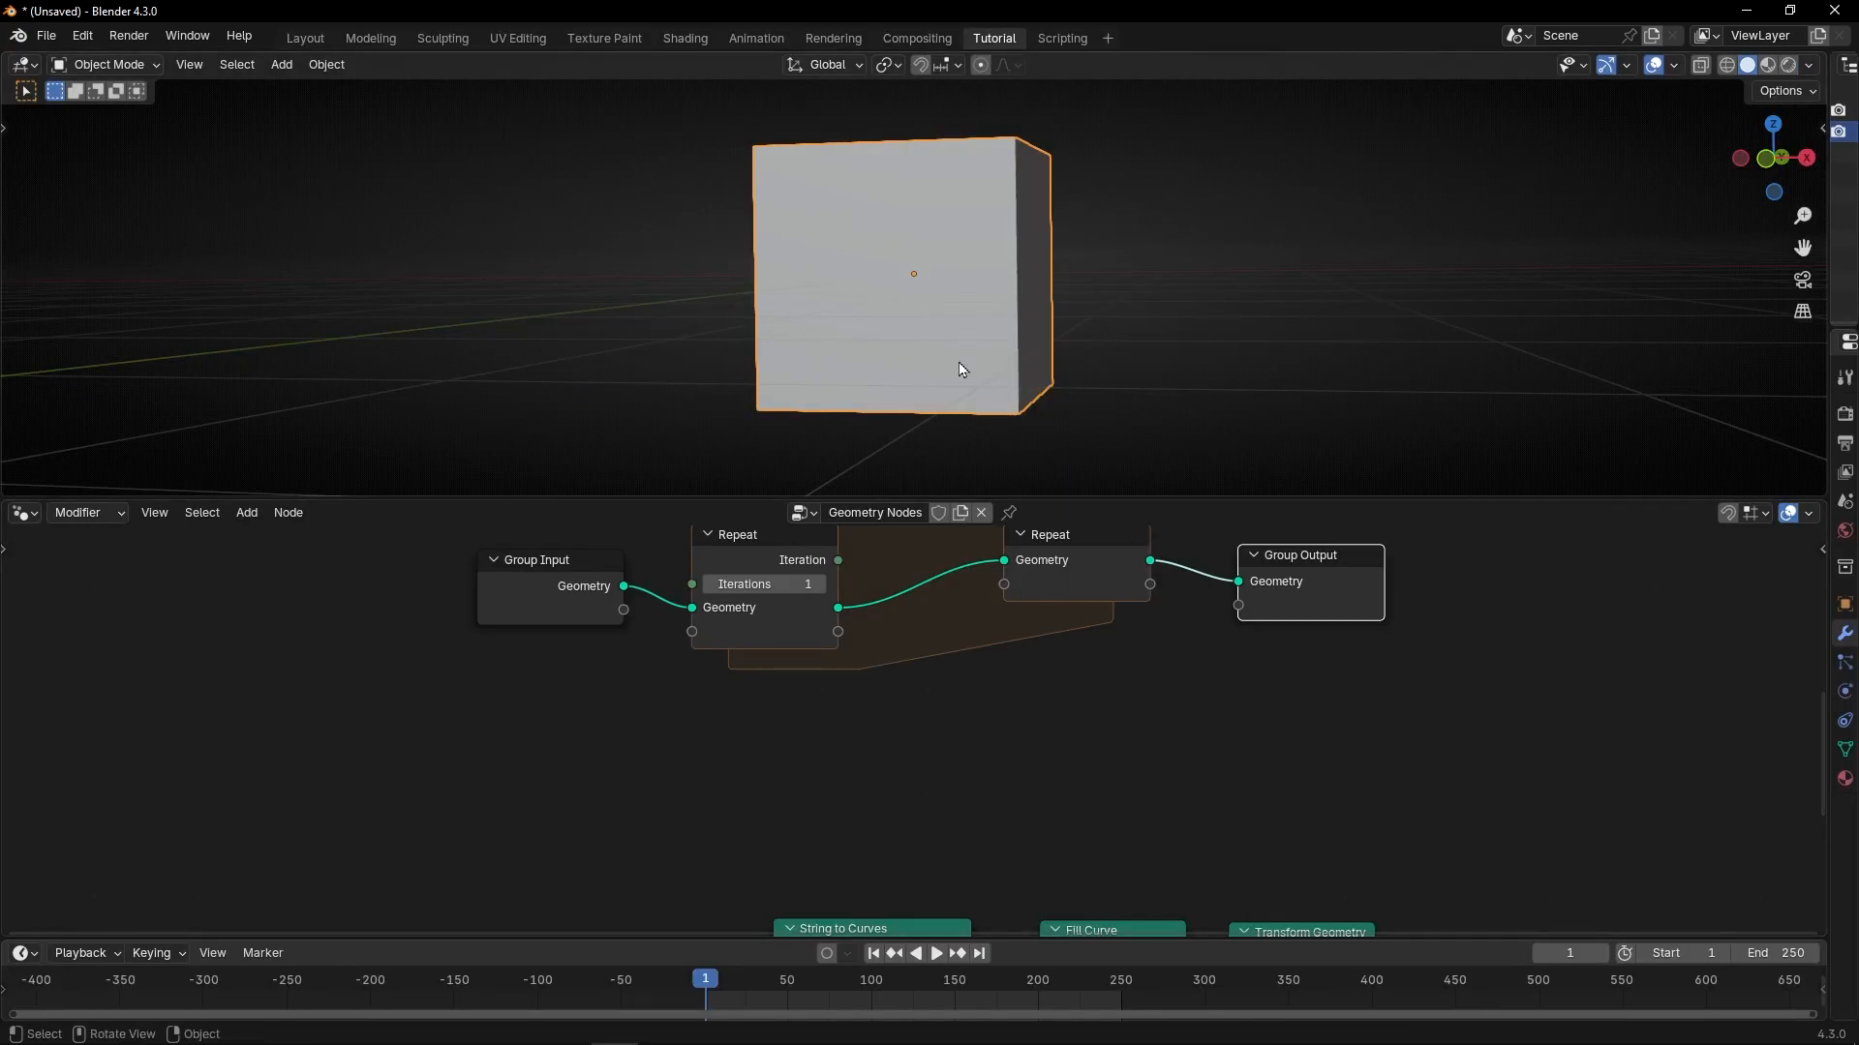
Insert a Transform Geometry node on the Geometry link inside the Repeat zone.
middle_drag(946, 678, 920, 821)
scroll(915, 799, up, 1)
key(shift+a)
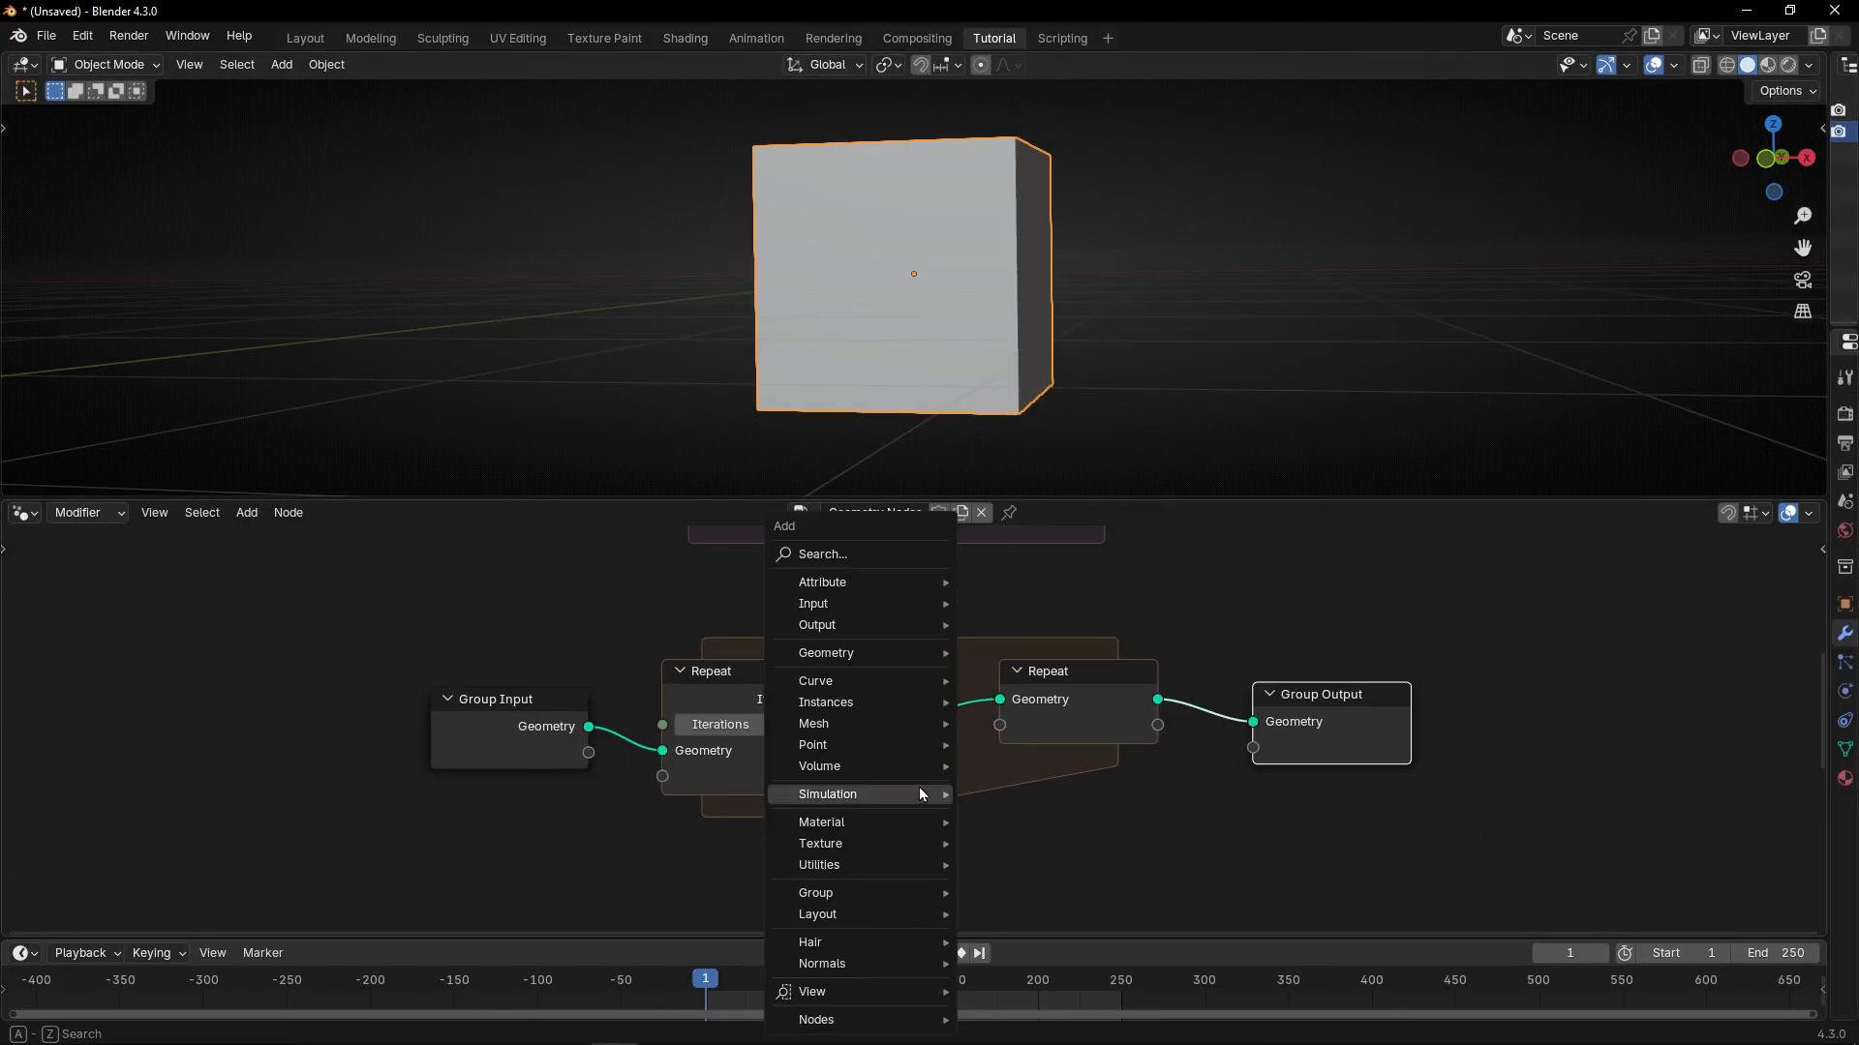
text(tra)
key(Return)
click(1036, 766)
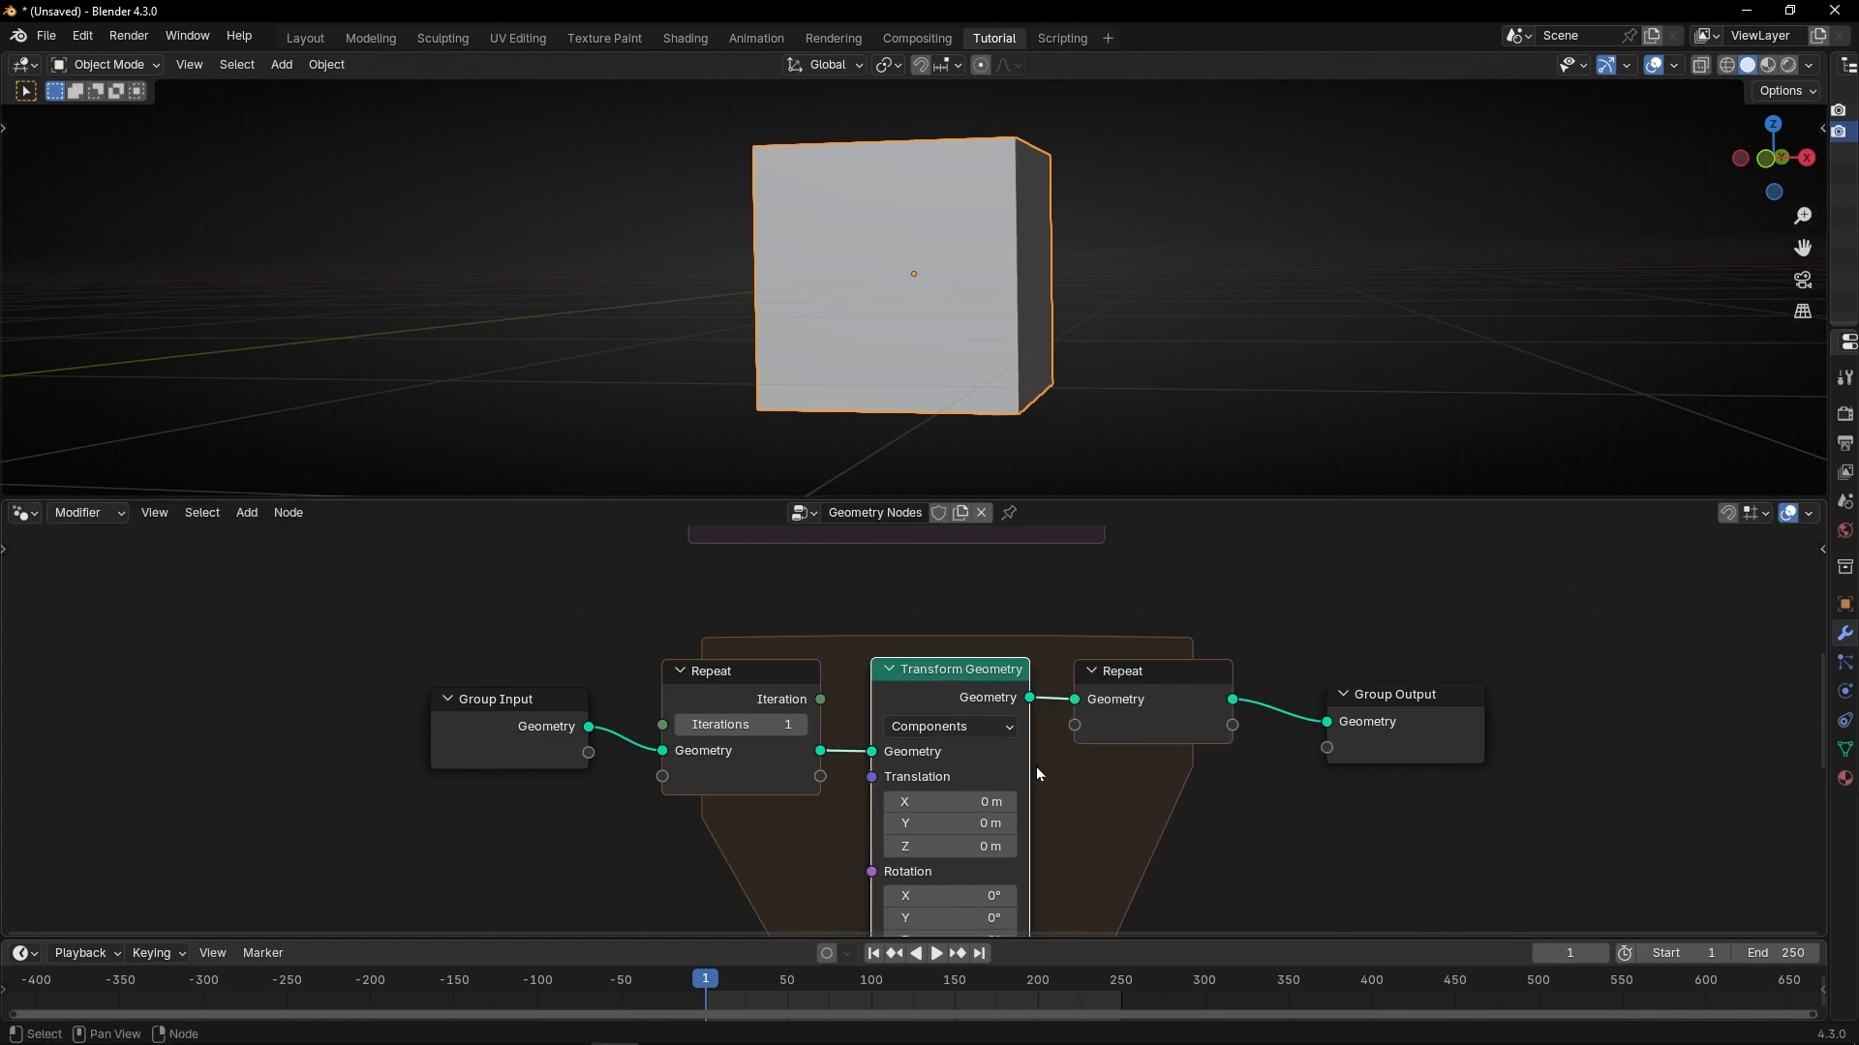
Set the X translation of the Repeat zone's Transform Geometry node to 1 m.
middle_drag(939, 339, 951, 413)
middle_drag(963, 790, 895, 658)
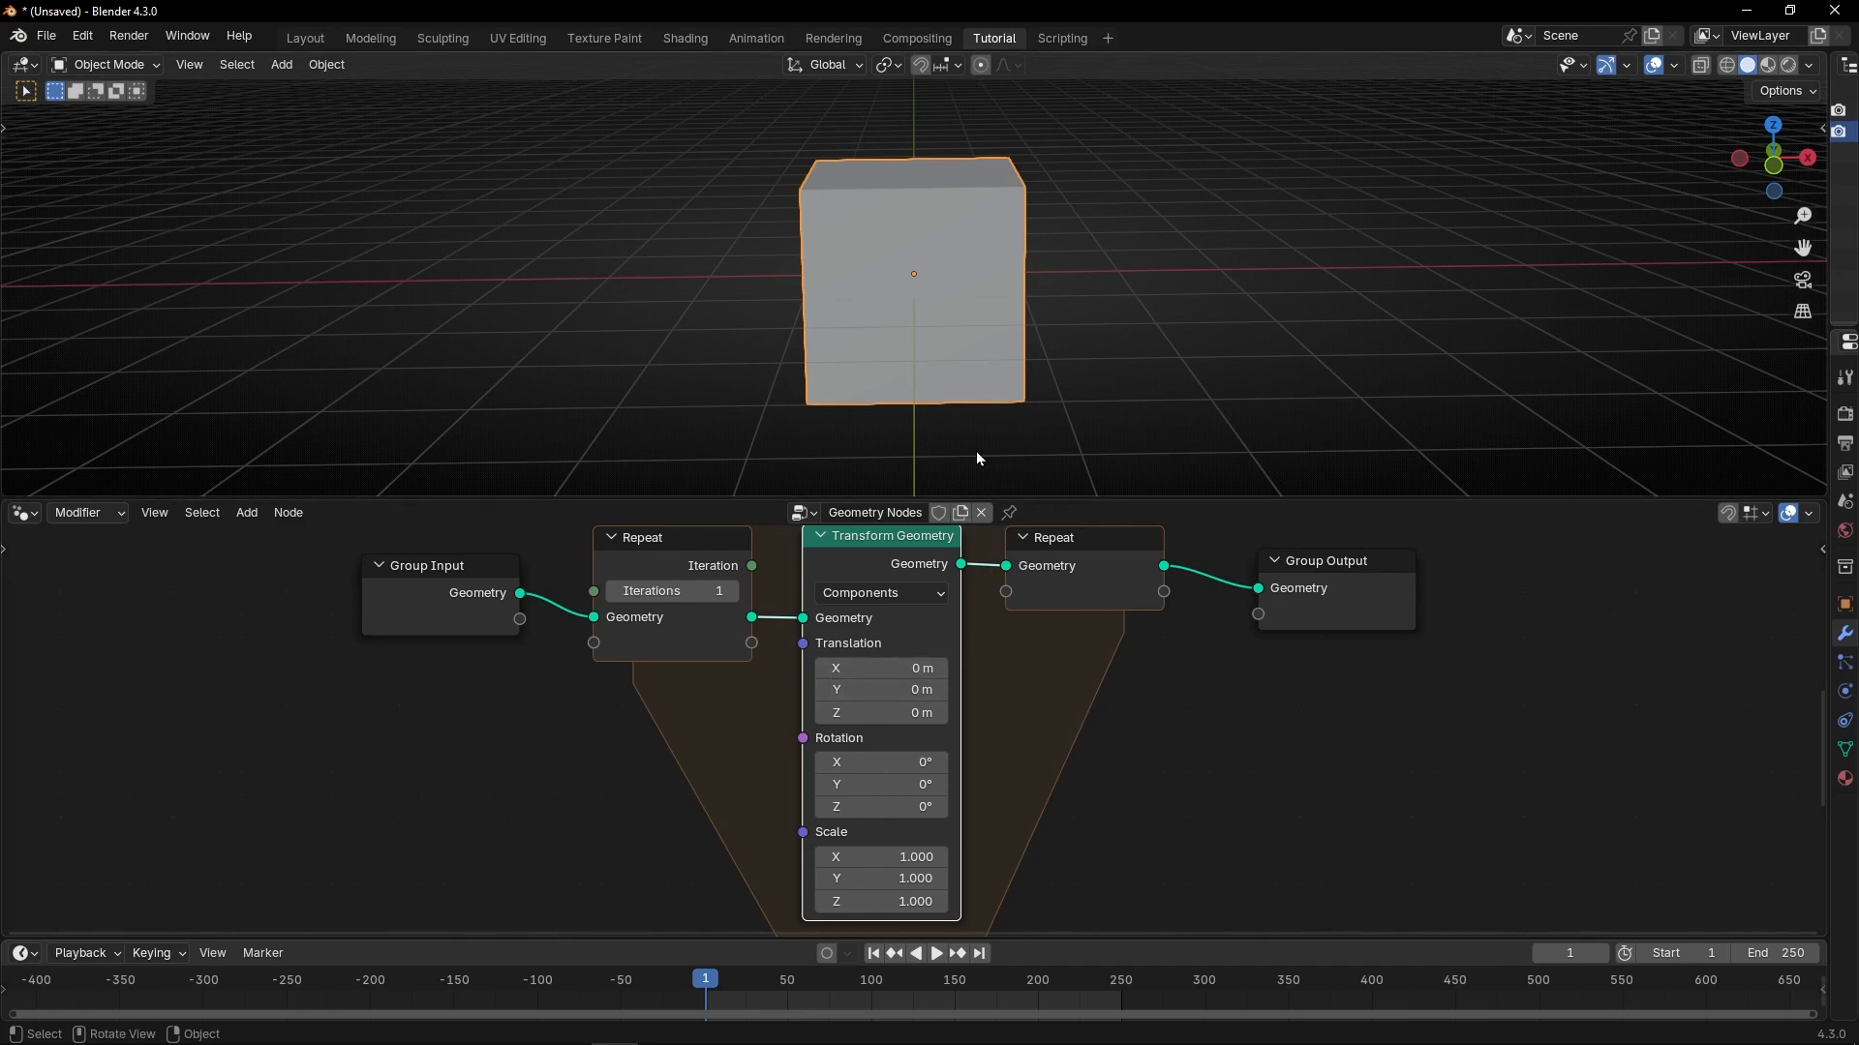
click(900, 667)
text(1)
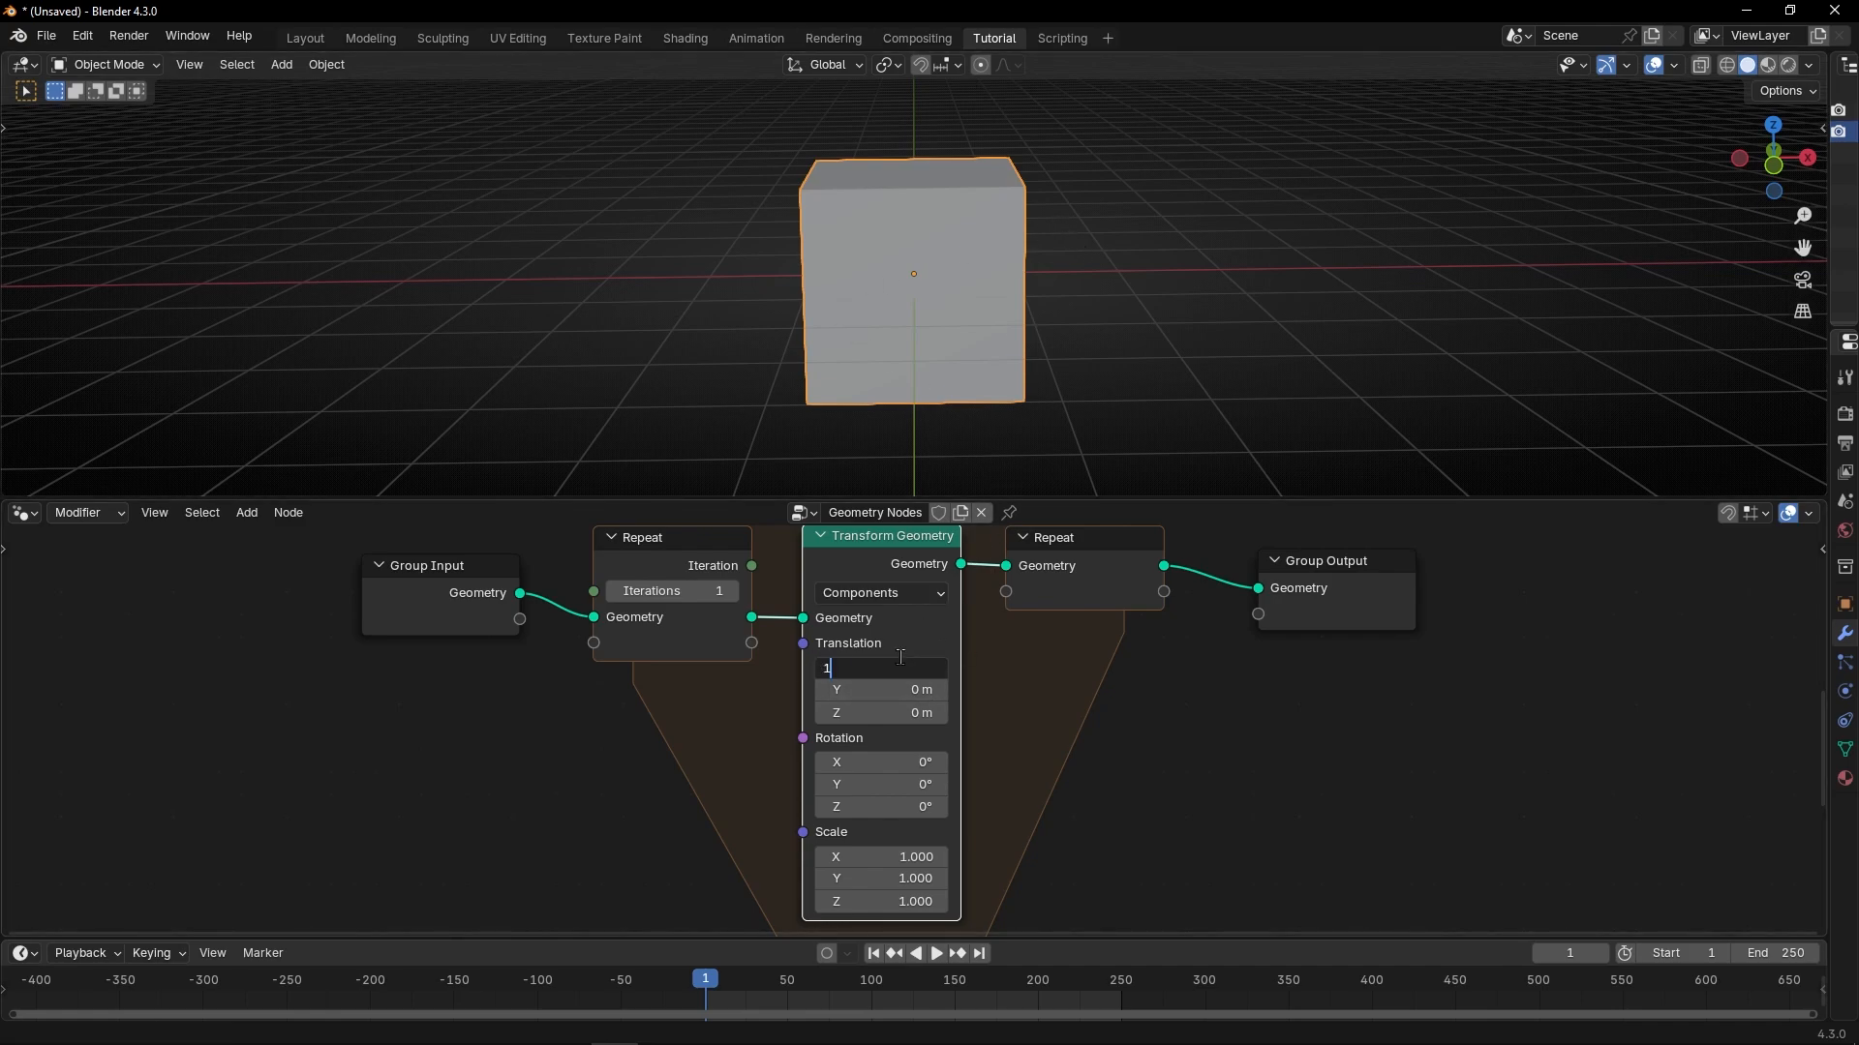
key(Return)
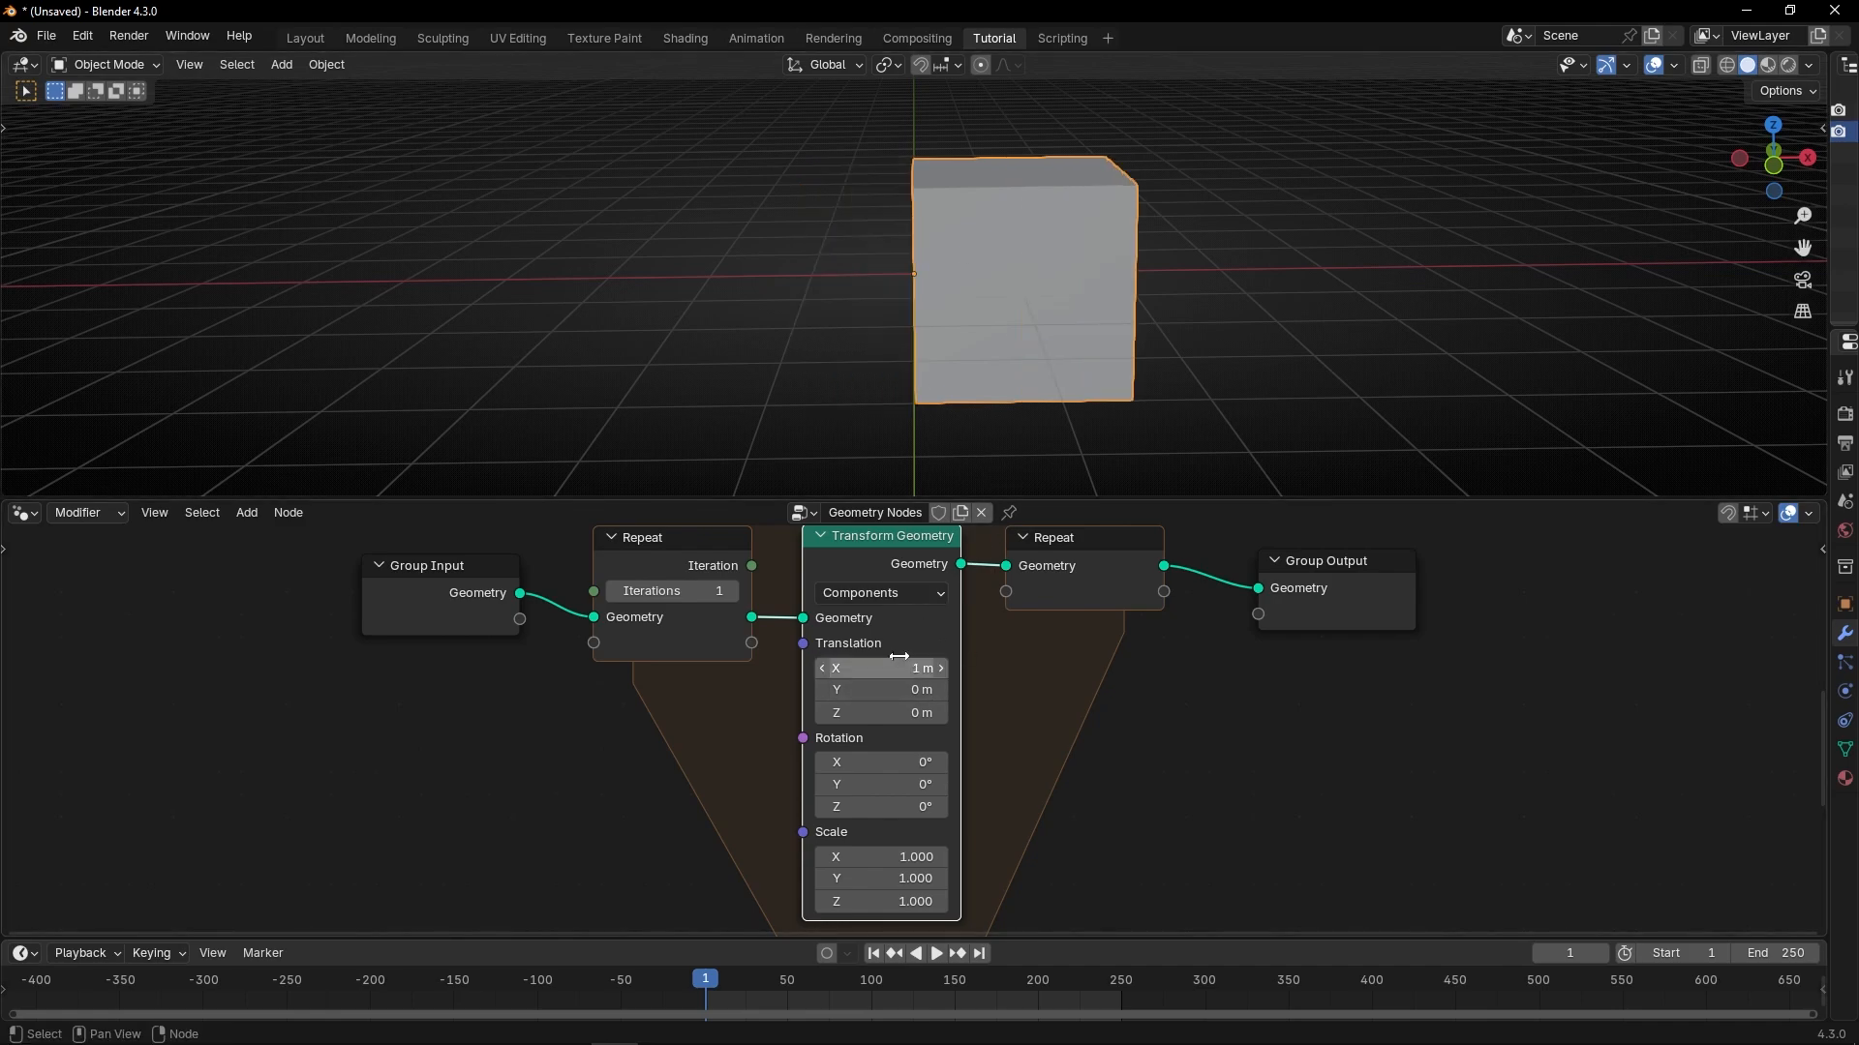
scroll(900, 657, down, 1)
key(ctrl+space)
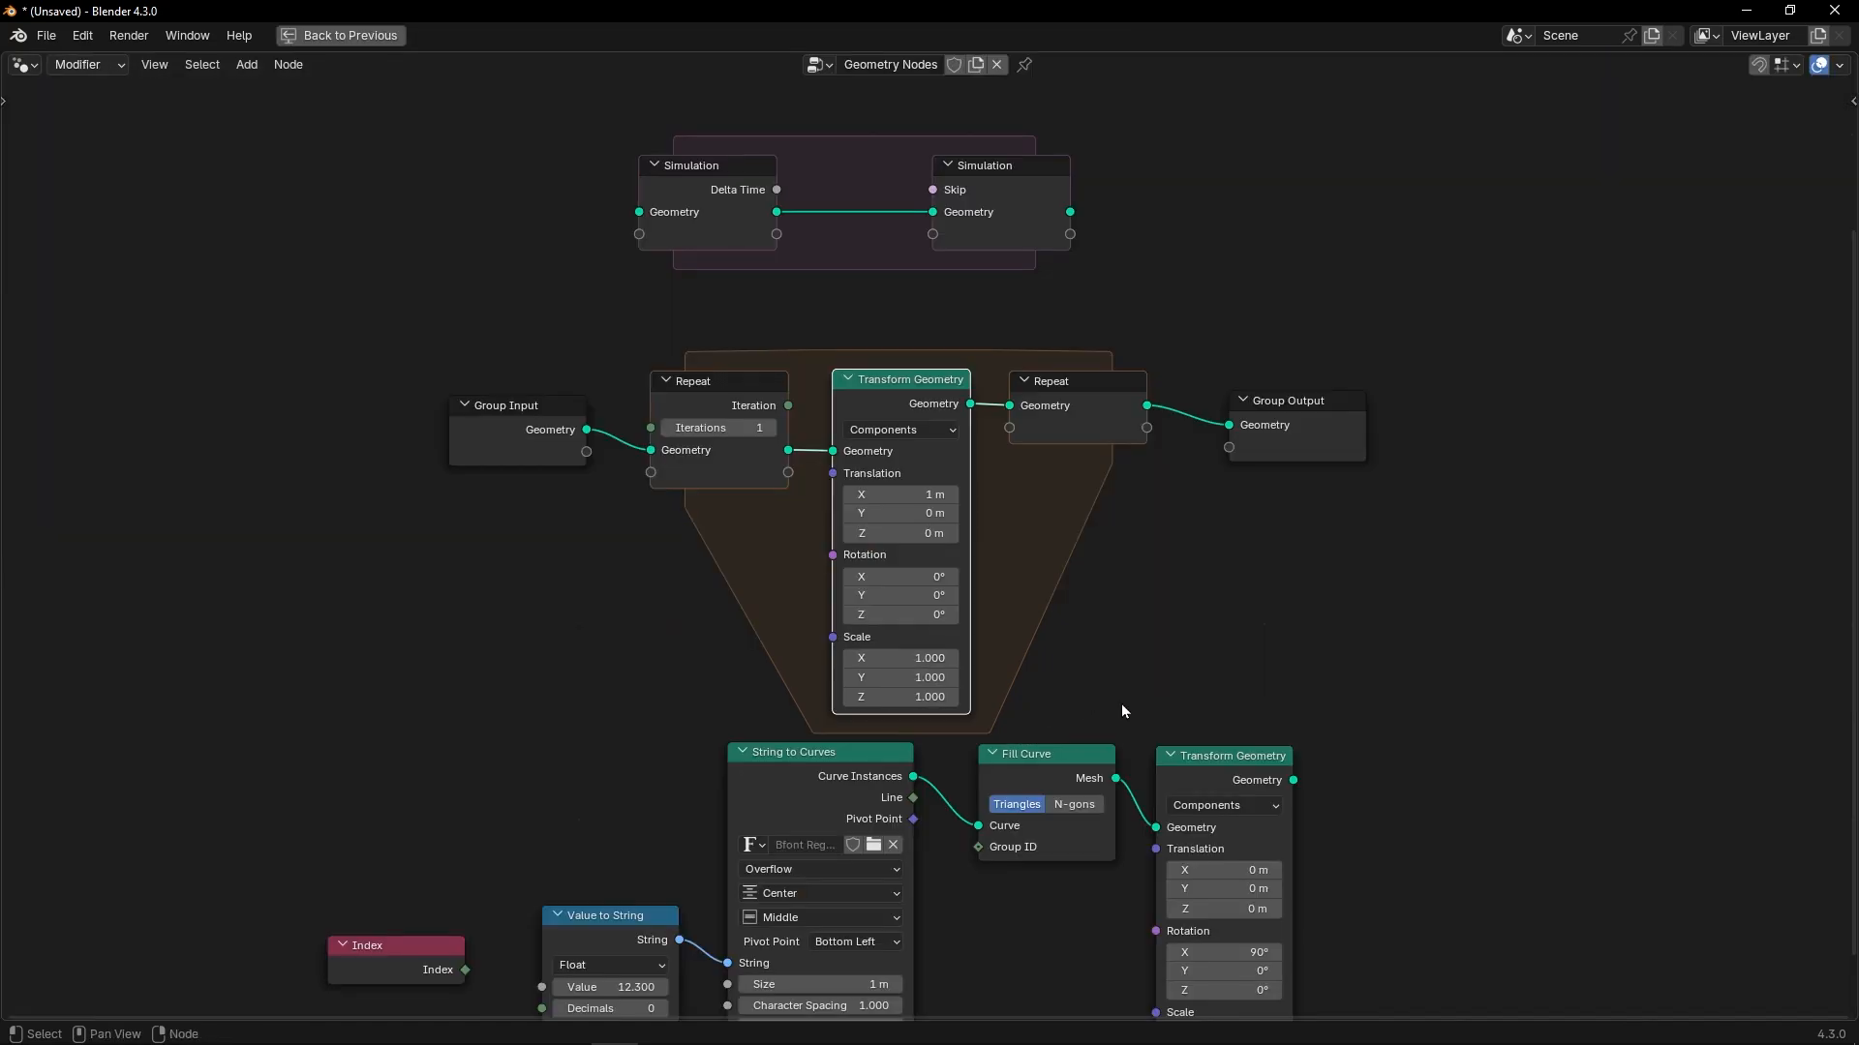
scroll(1121, 705, down, 2)
middle_drag(1104, 609, 1102, 815)
key(ctrl+space)
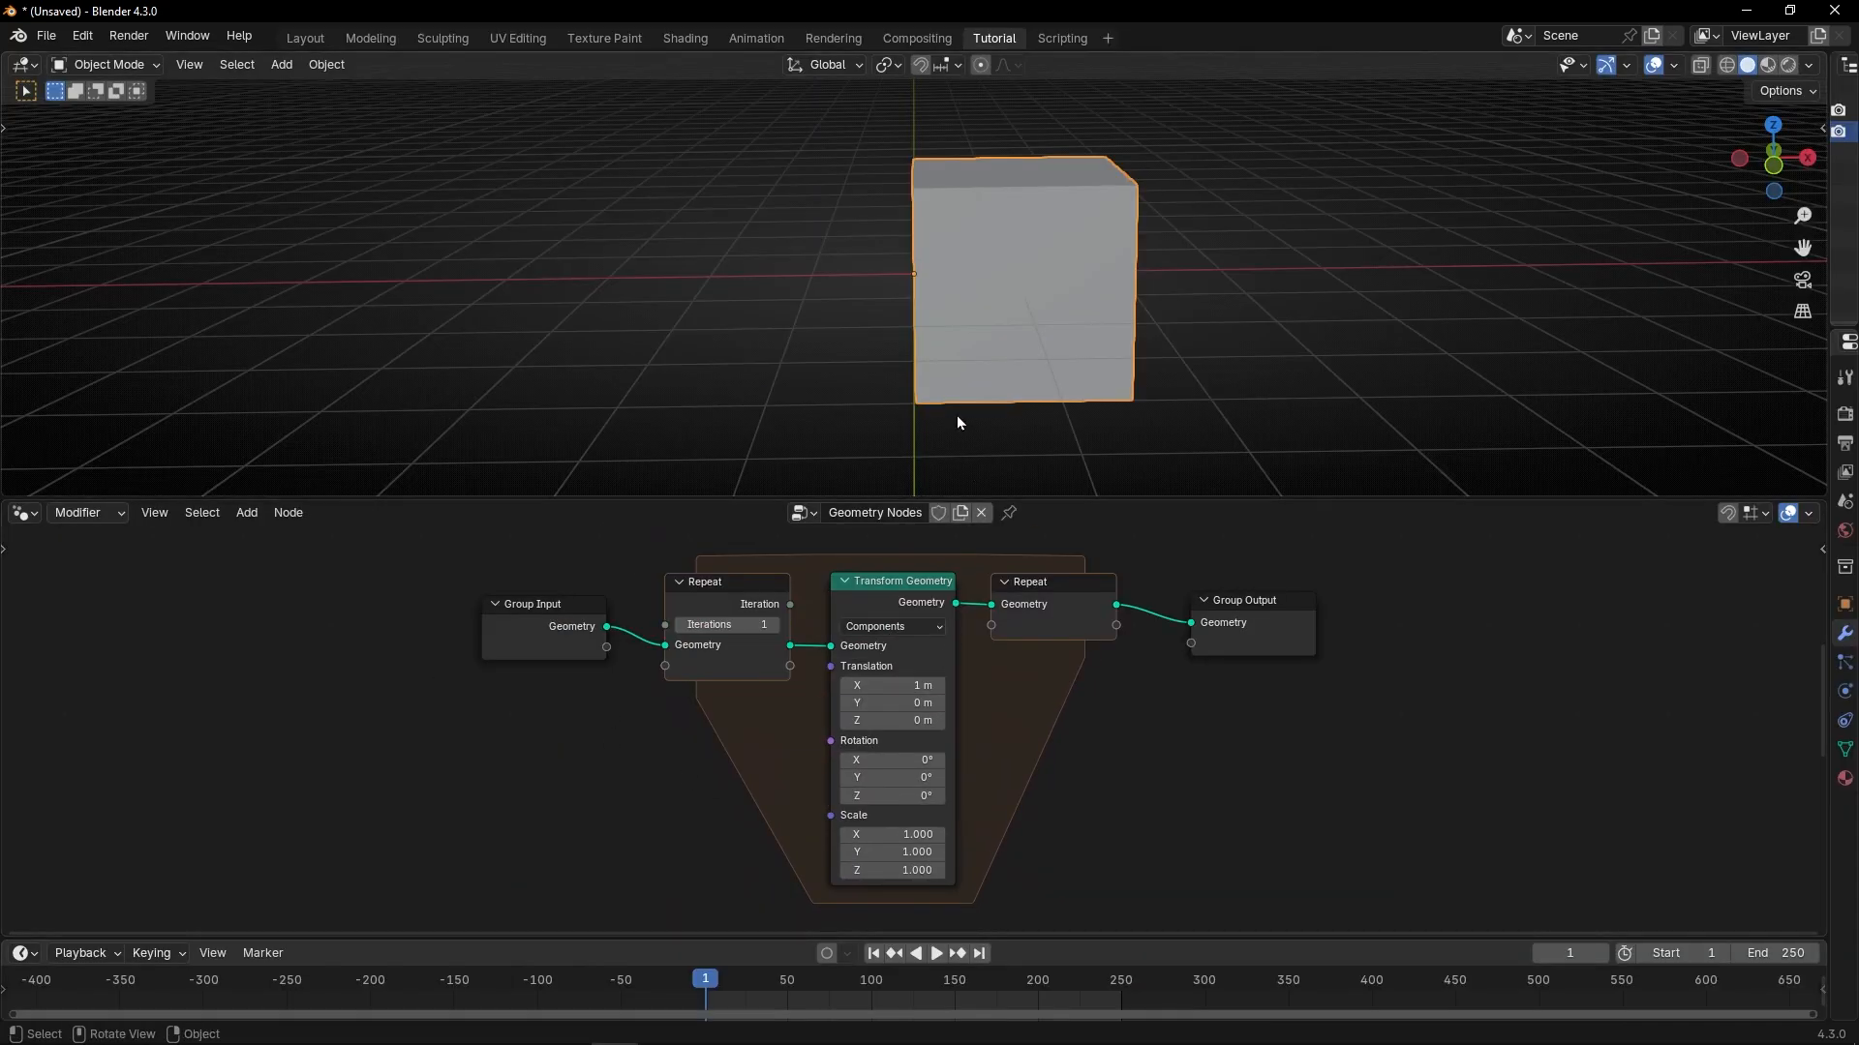
scroll(983, 349, up, 4)
scroll(989, 323, down, 2)
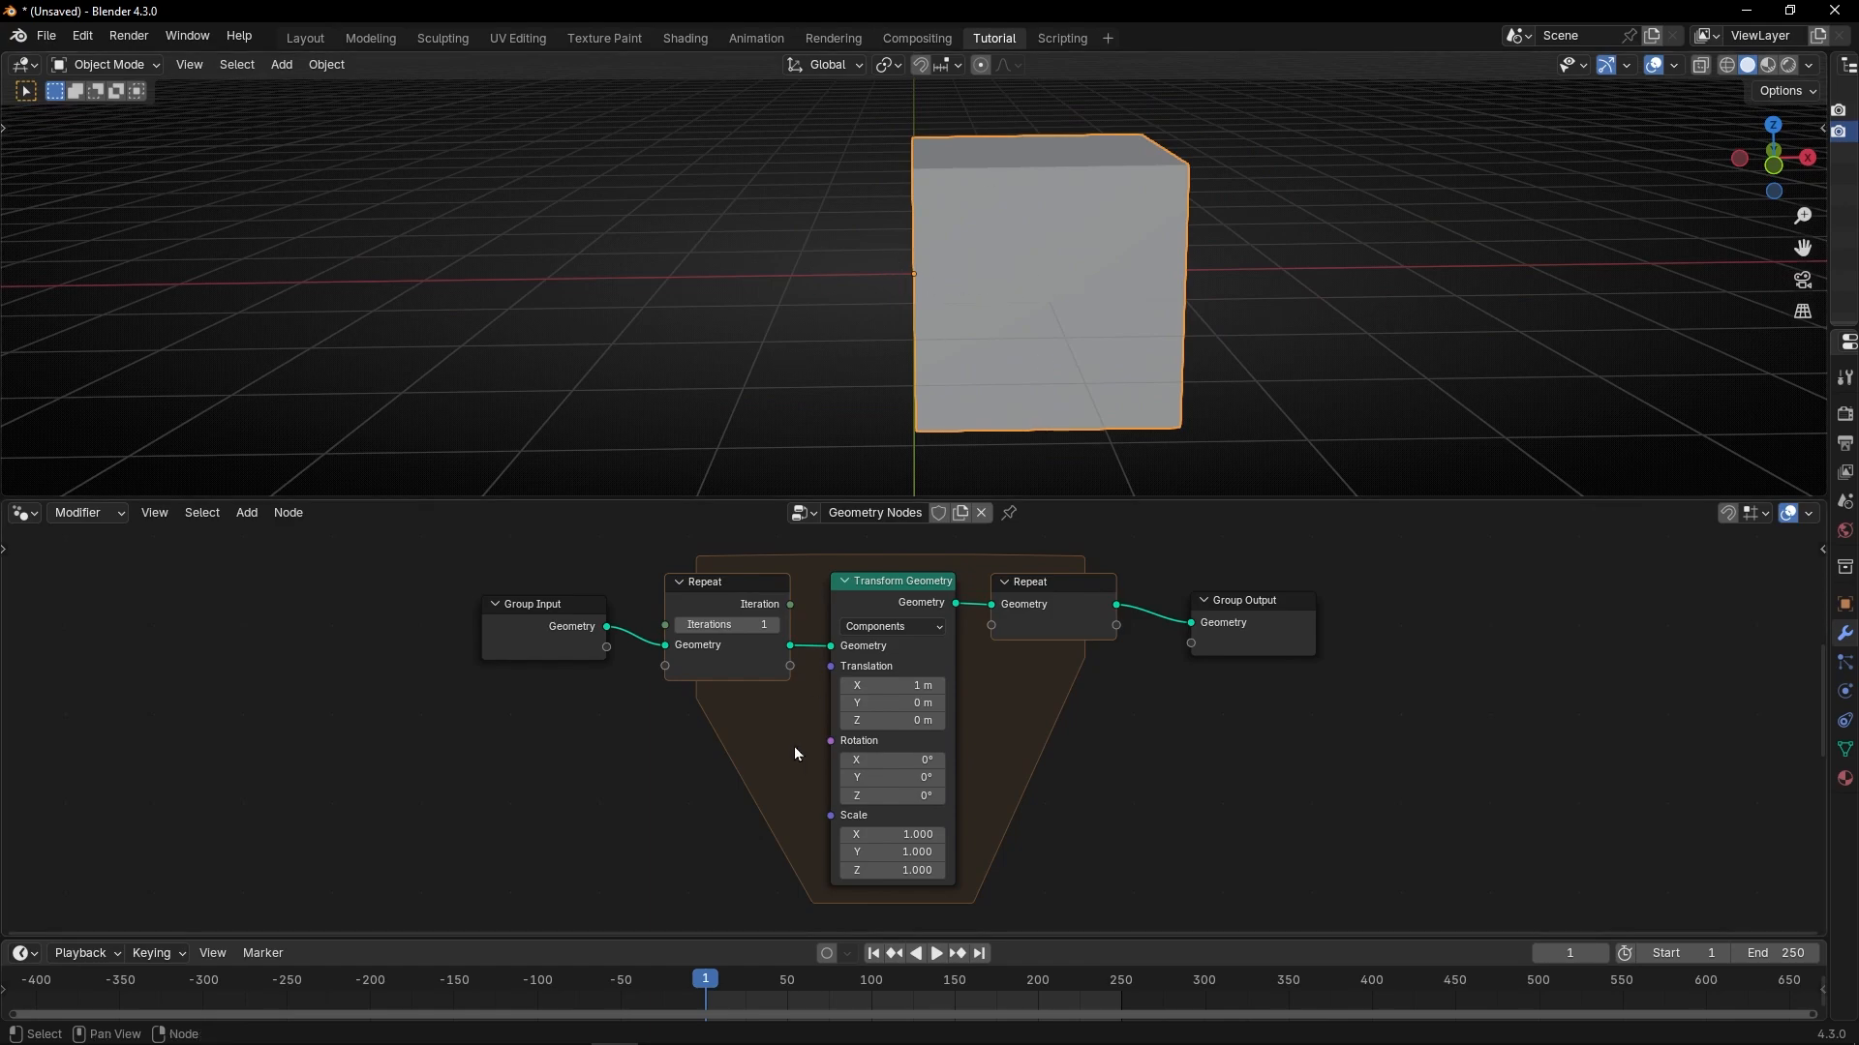
Try an X translation of 2 m on the Transform Geometry node, and undo it.
scroll(793, 746, up, 2)
middle_drag(808, 640, 833, 705)
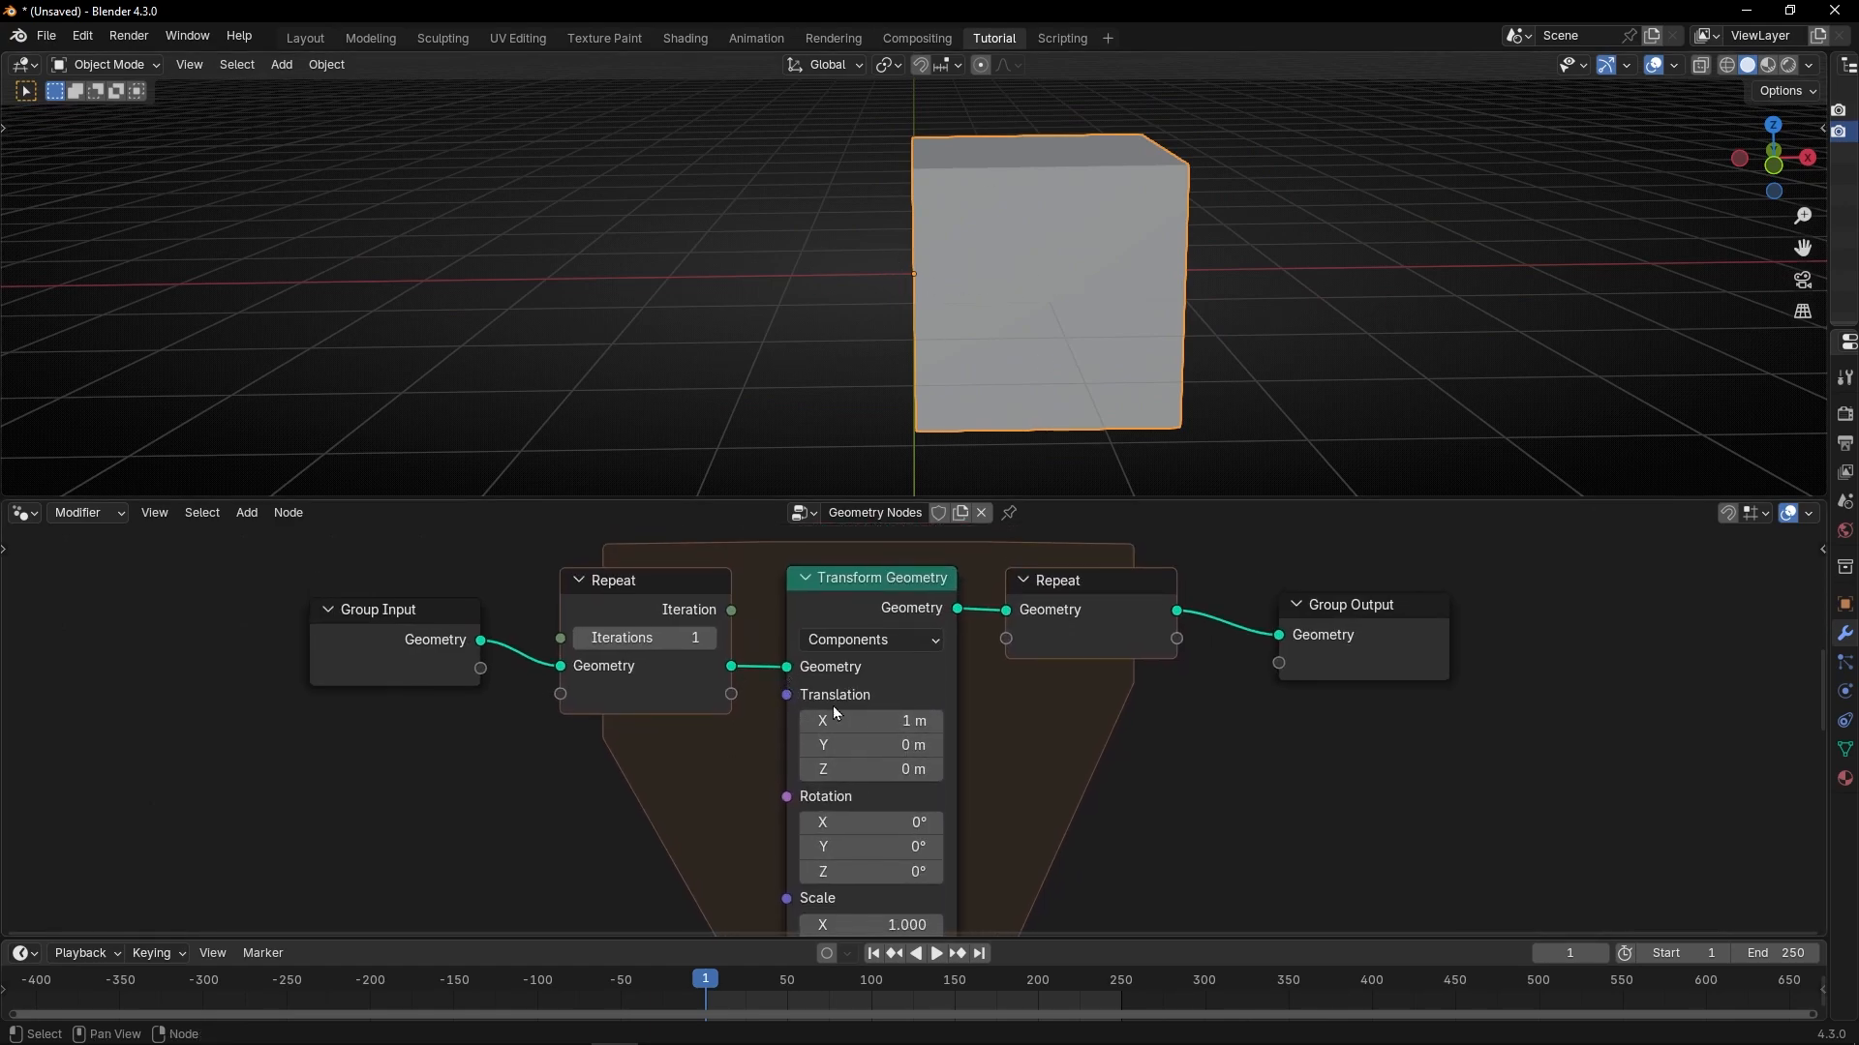
click(925, 722)
text(2)
key(Return)
key(ctrl+z)
Raise the Repeat zone's Iterations one at a time to 6.
scroll(585, 639, up, 2)
middle_drag(576, 596, 570, 649)
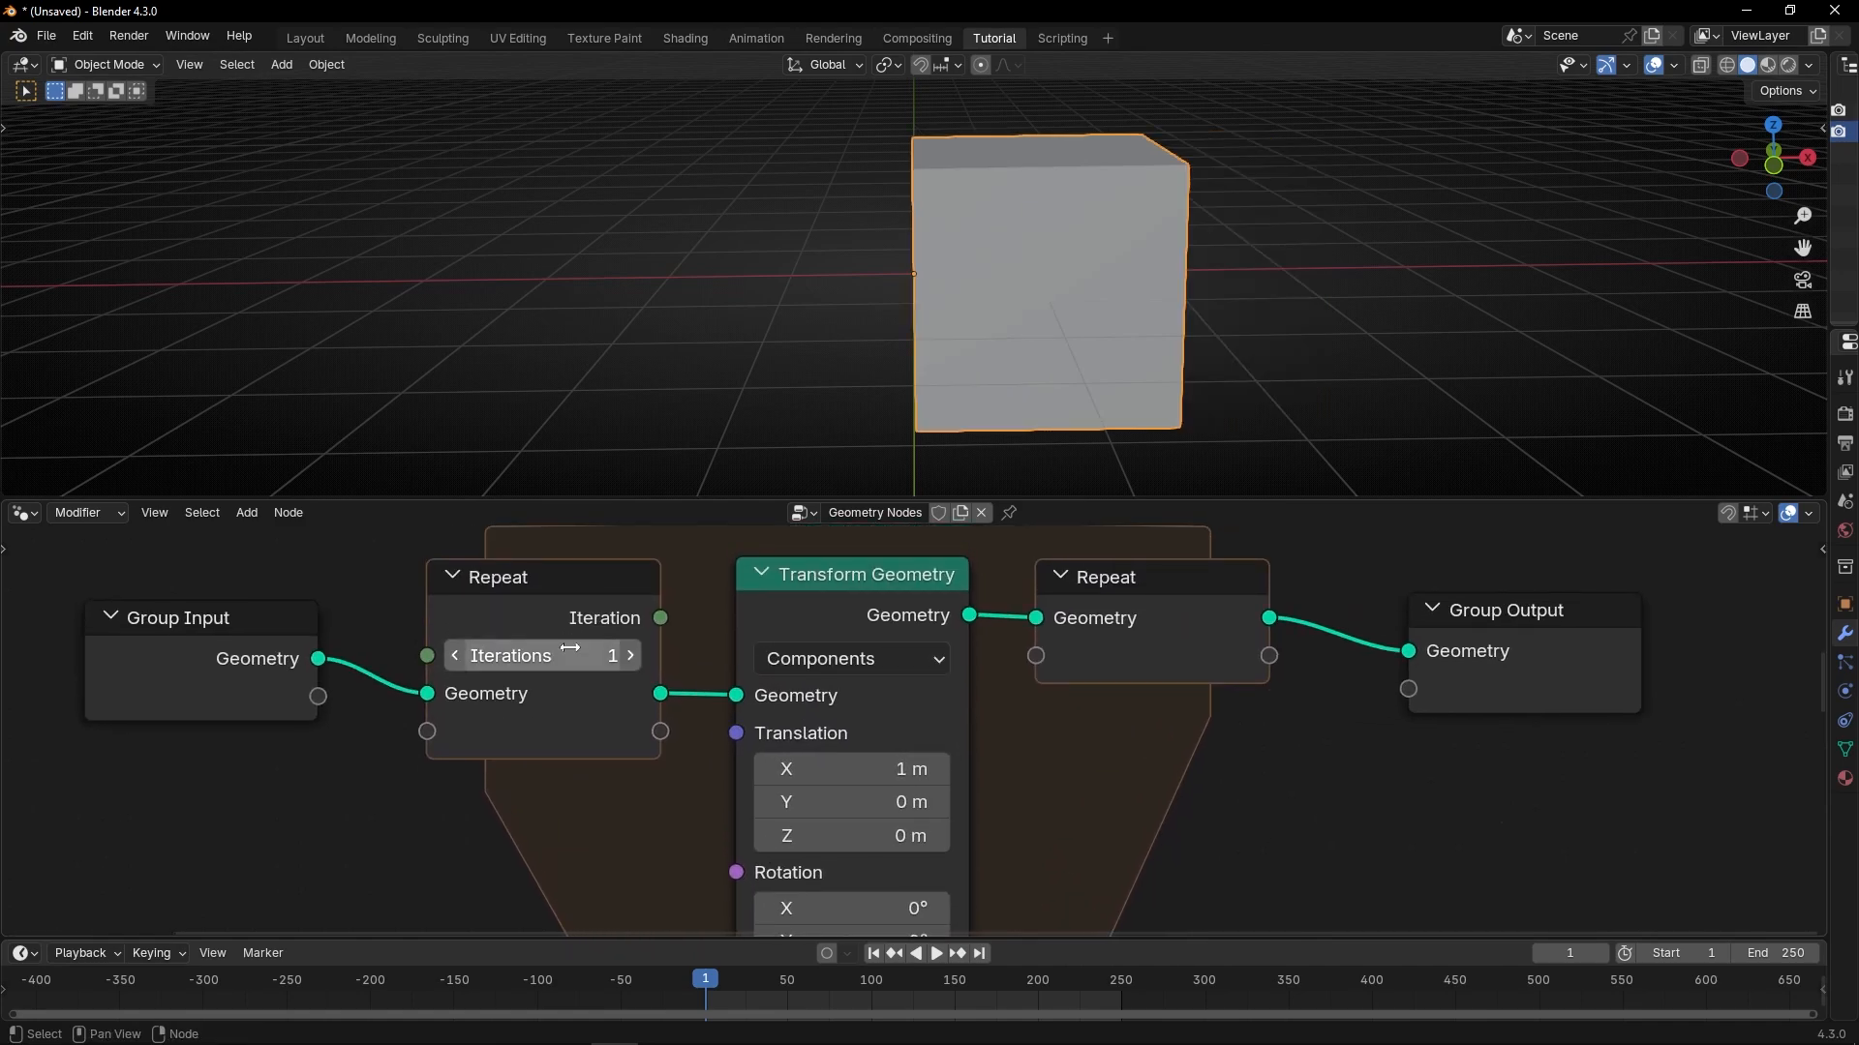
click(631, 657)
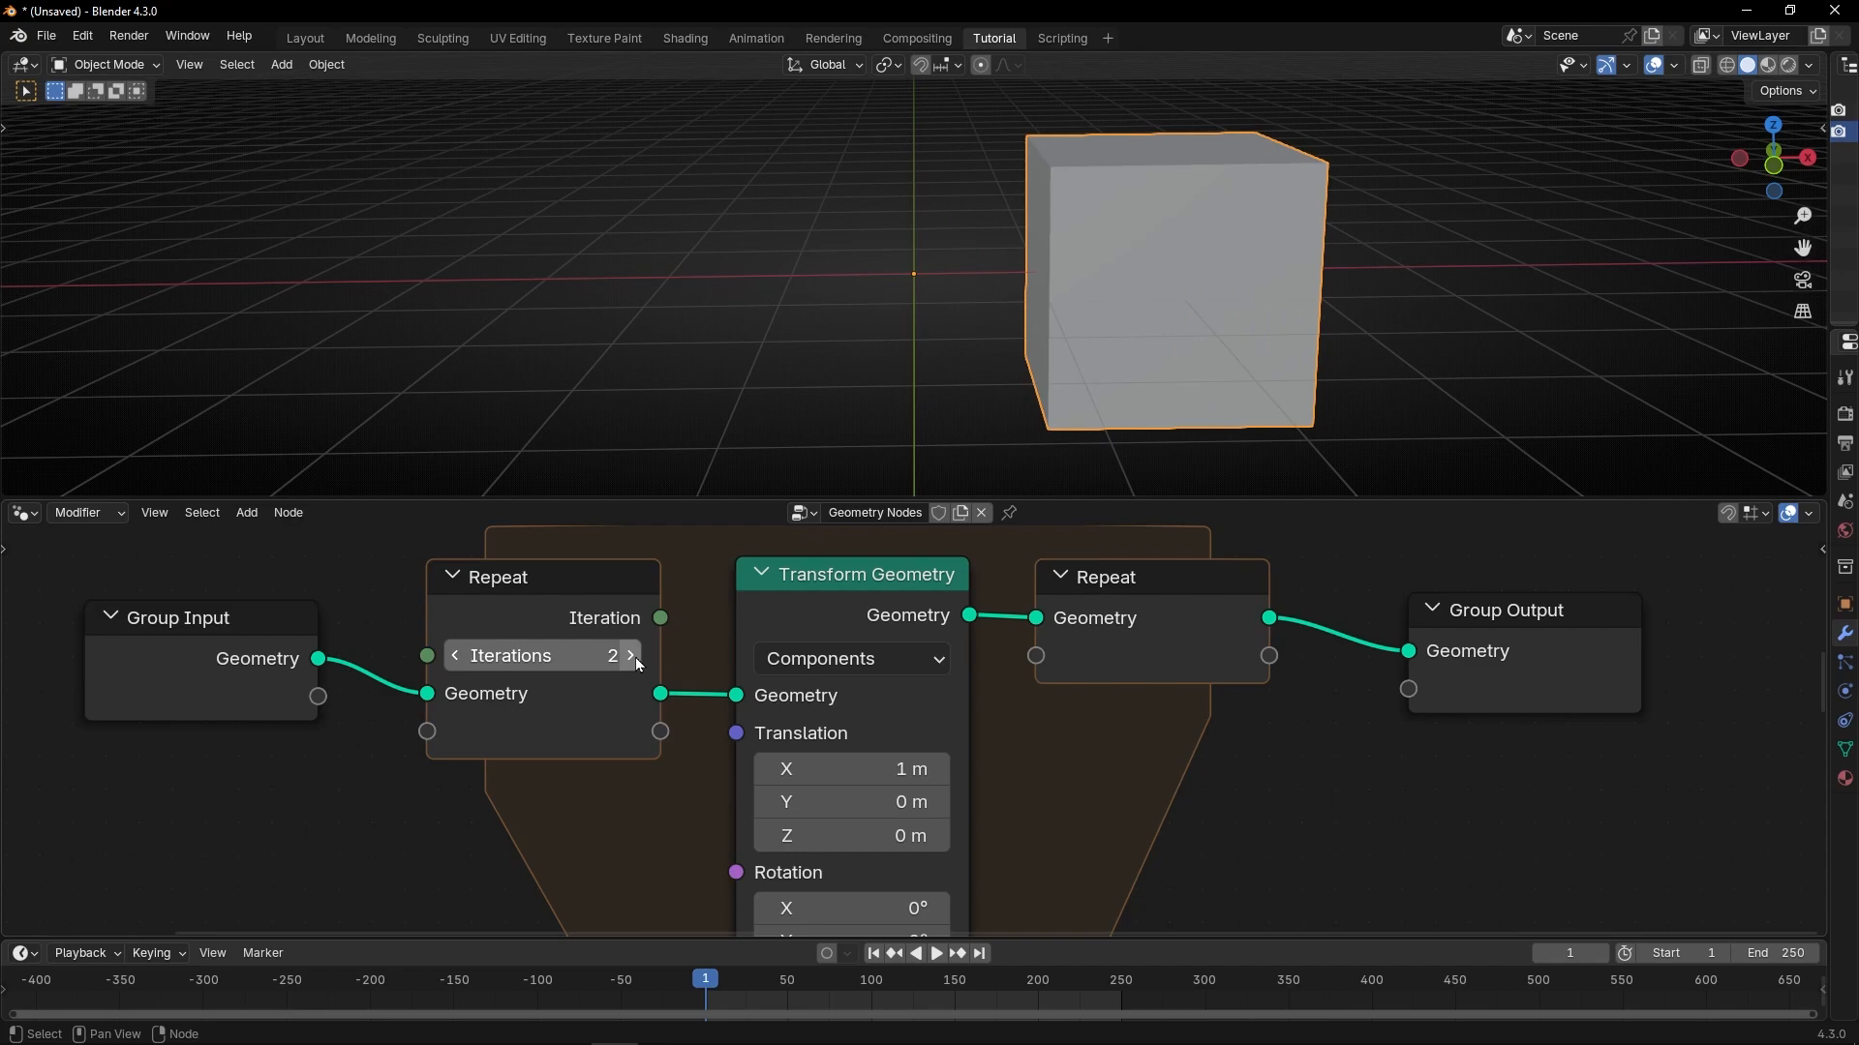
click(631, 657)
click(631, 657)
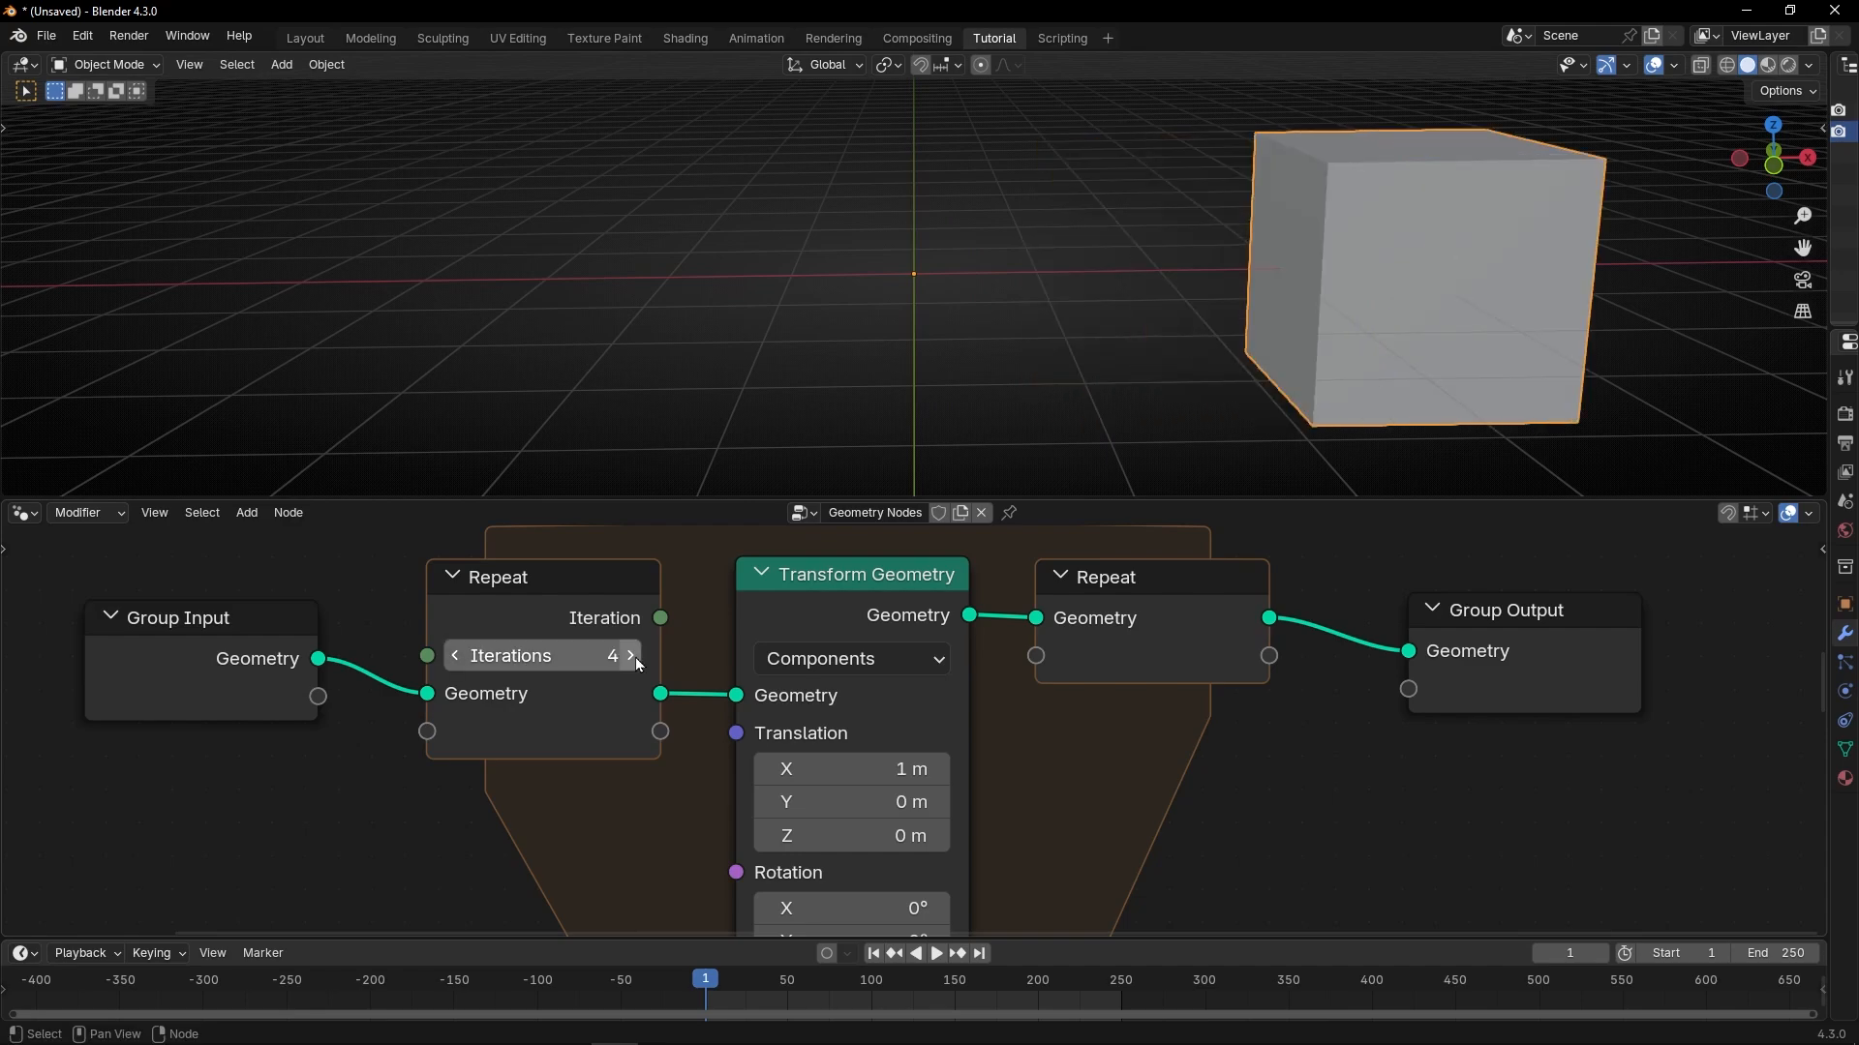
click(631, 657)
click(631, 657)
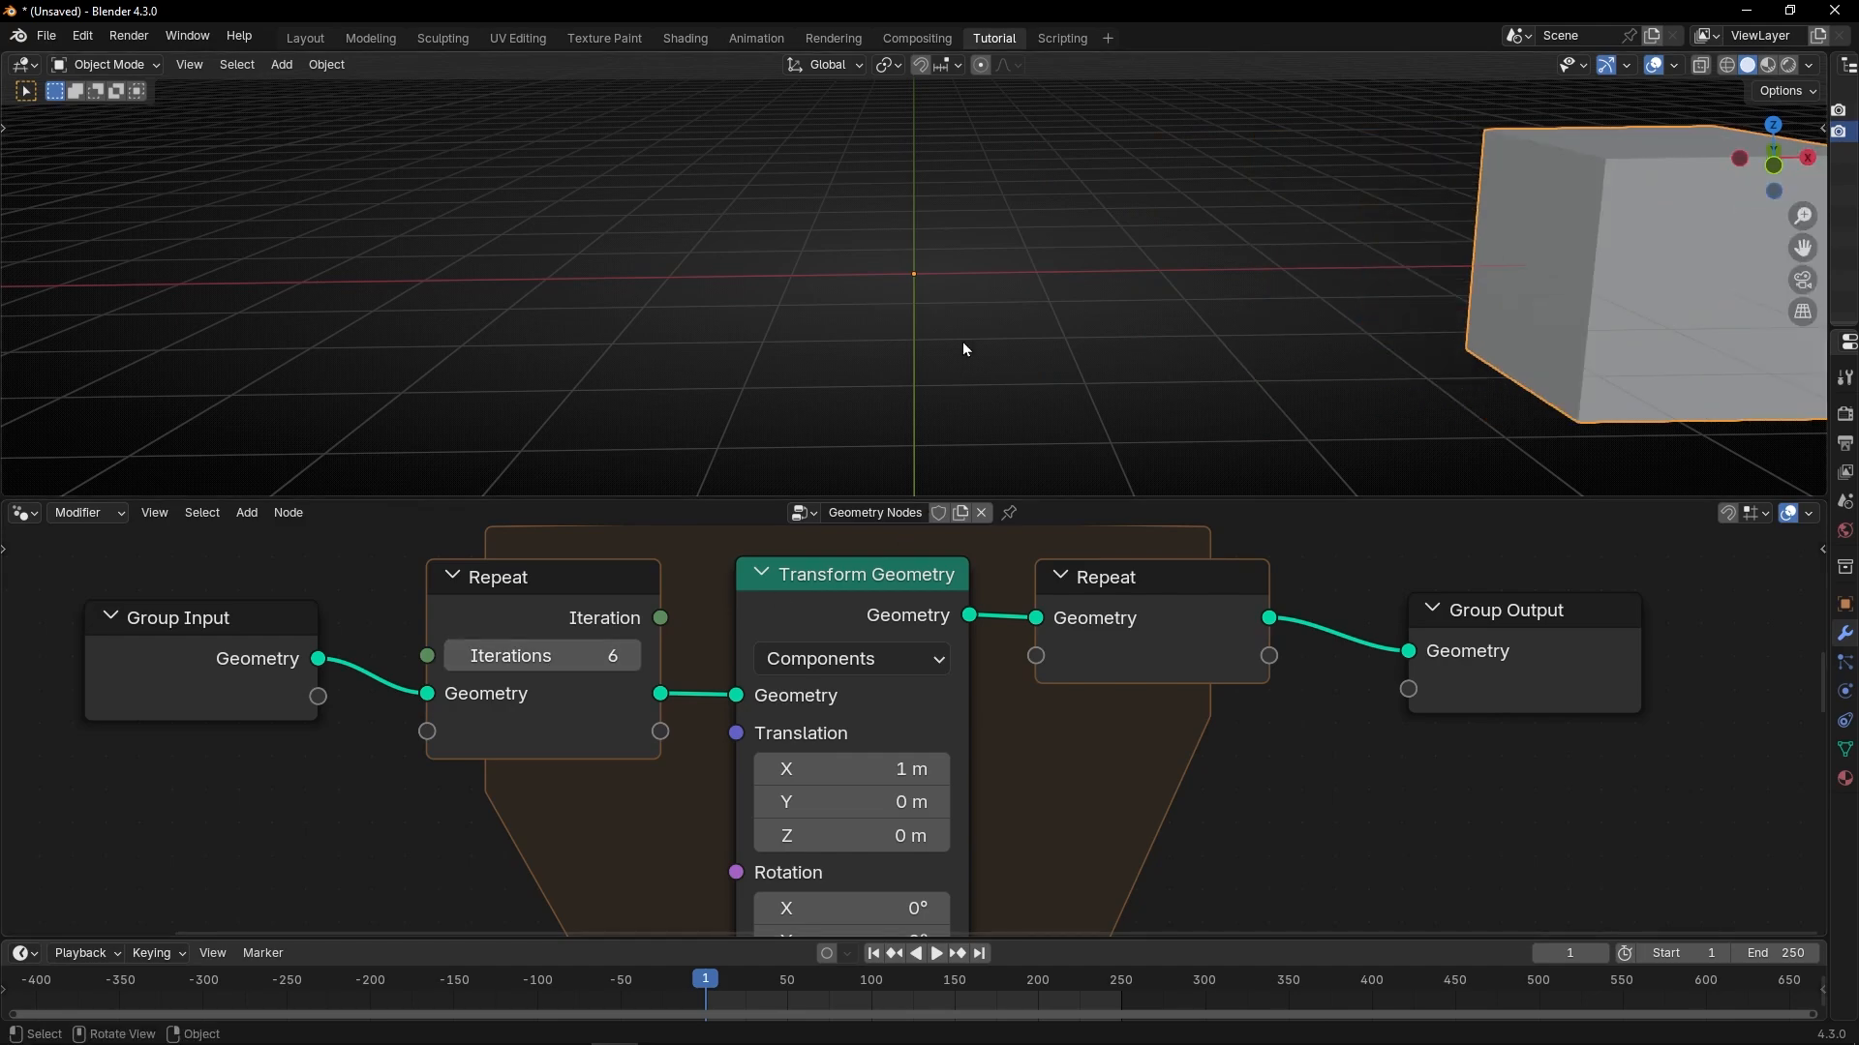
Raise the Repeat zone's Iterations a few more steps, and lower them to 5.
scroll(958, 346, down, 3)
scroll(850, 589, down, 3)
middle_drag(812, 592, 843, 586)
scroll(689, 578, up, 2)
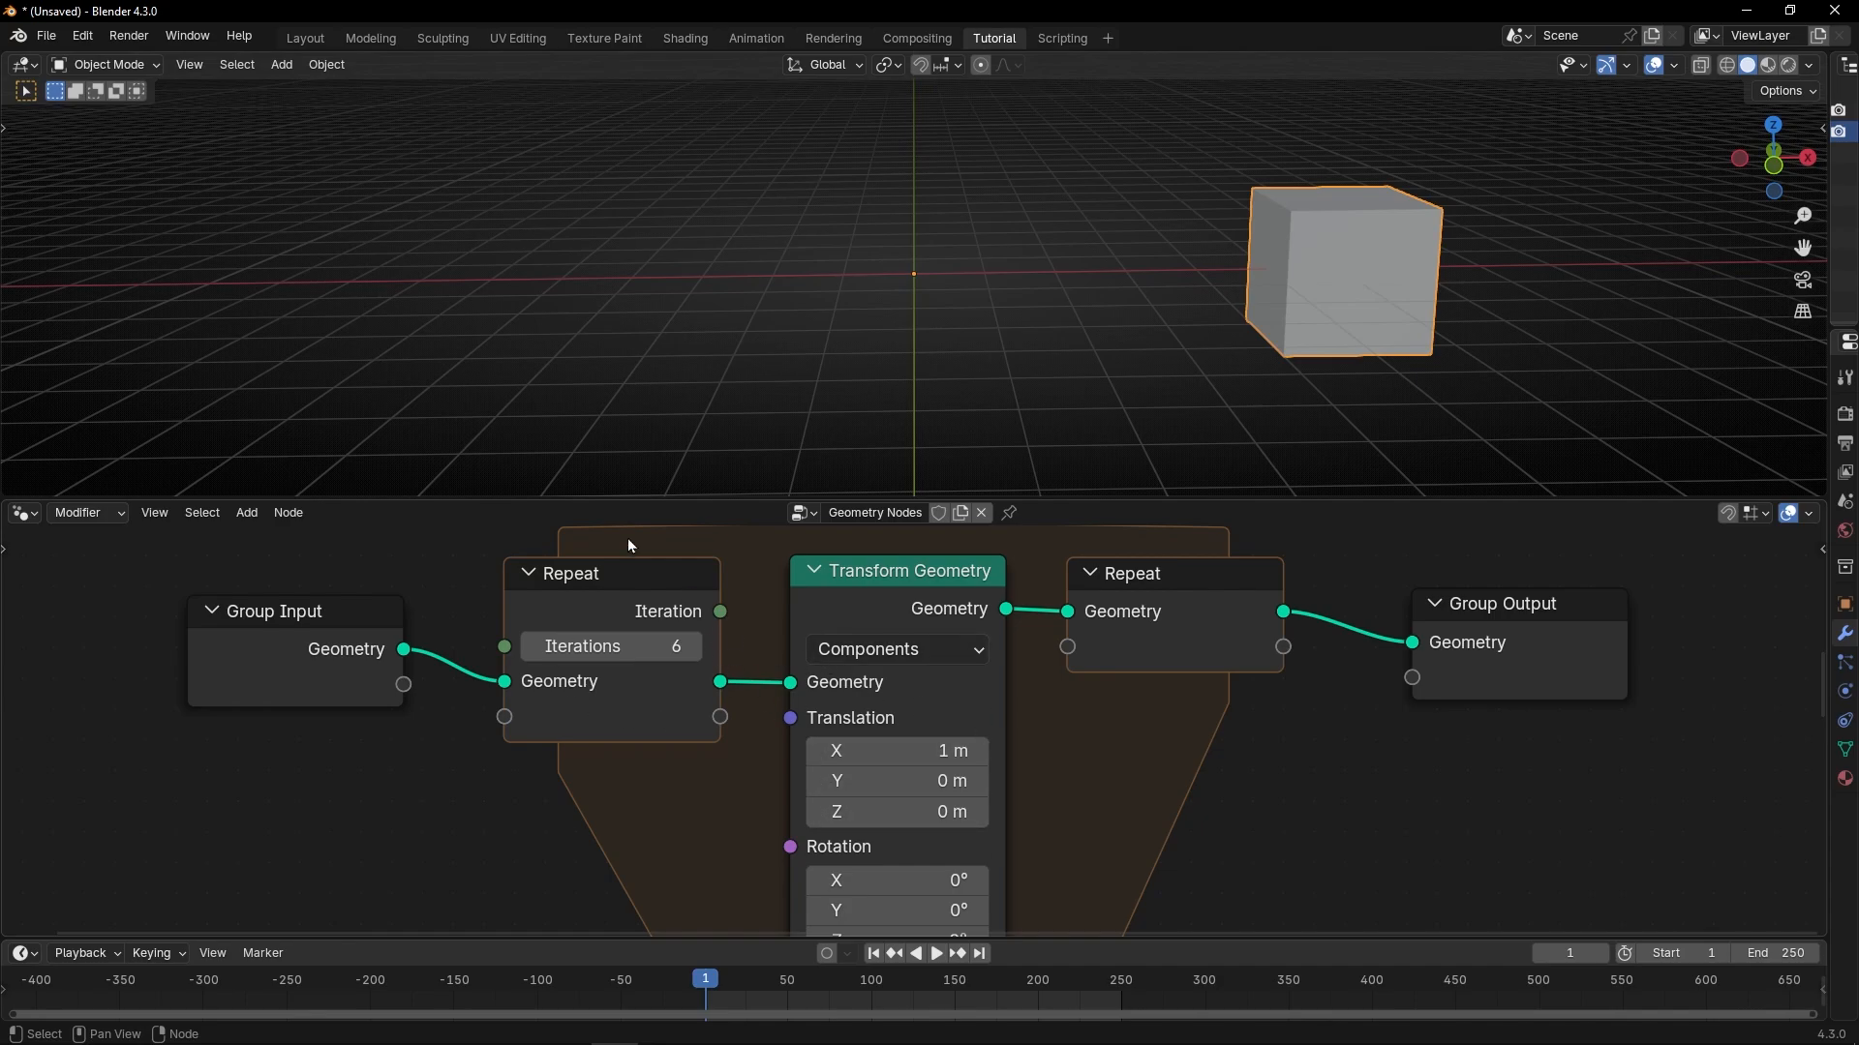
click(697, 646)
click(696, 647)
click(697, 646)
click(531, 647)
click(530, 646)
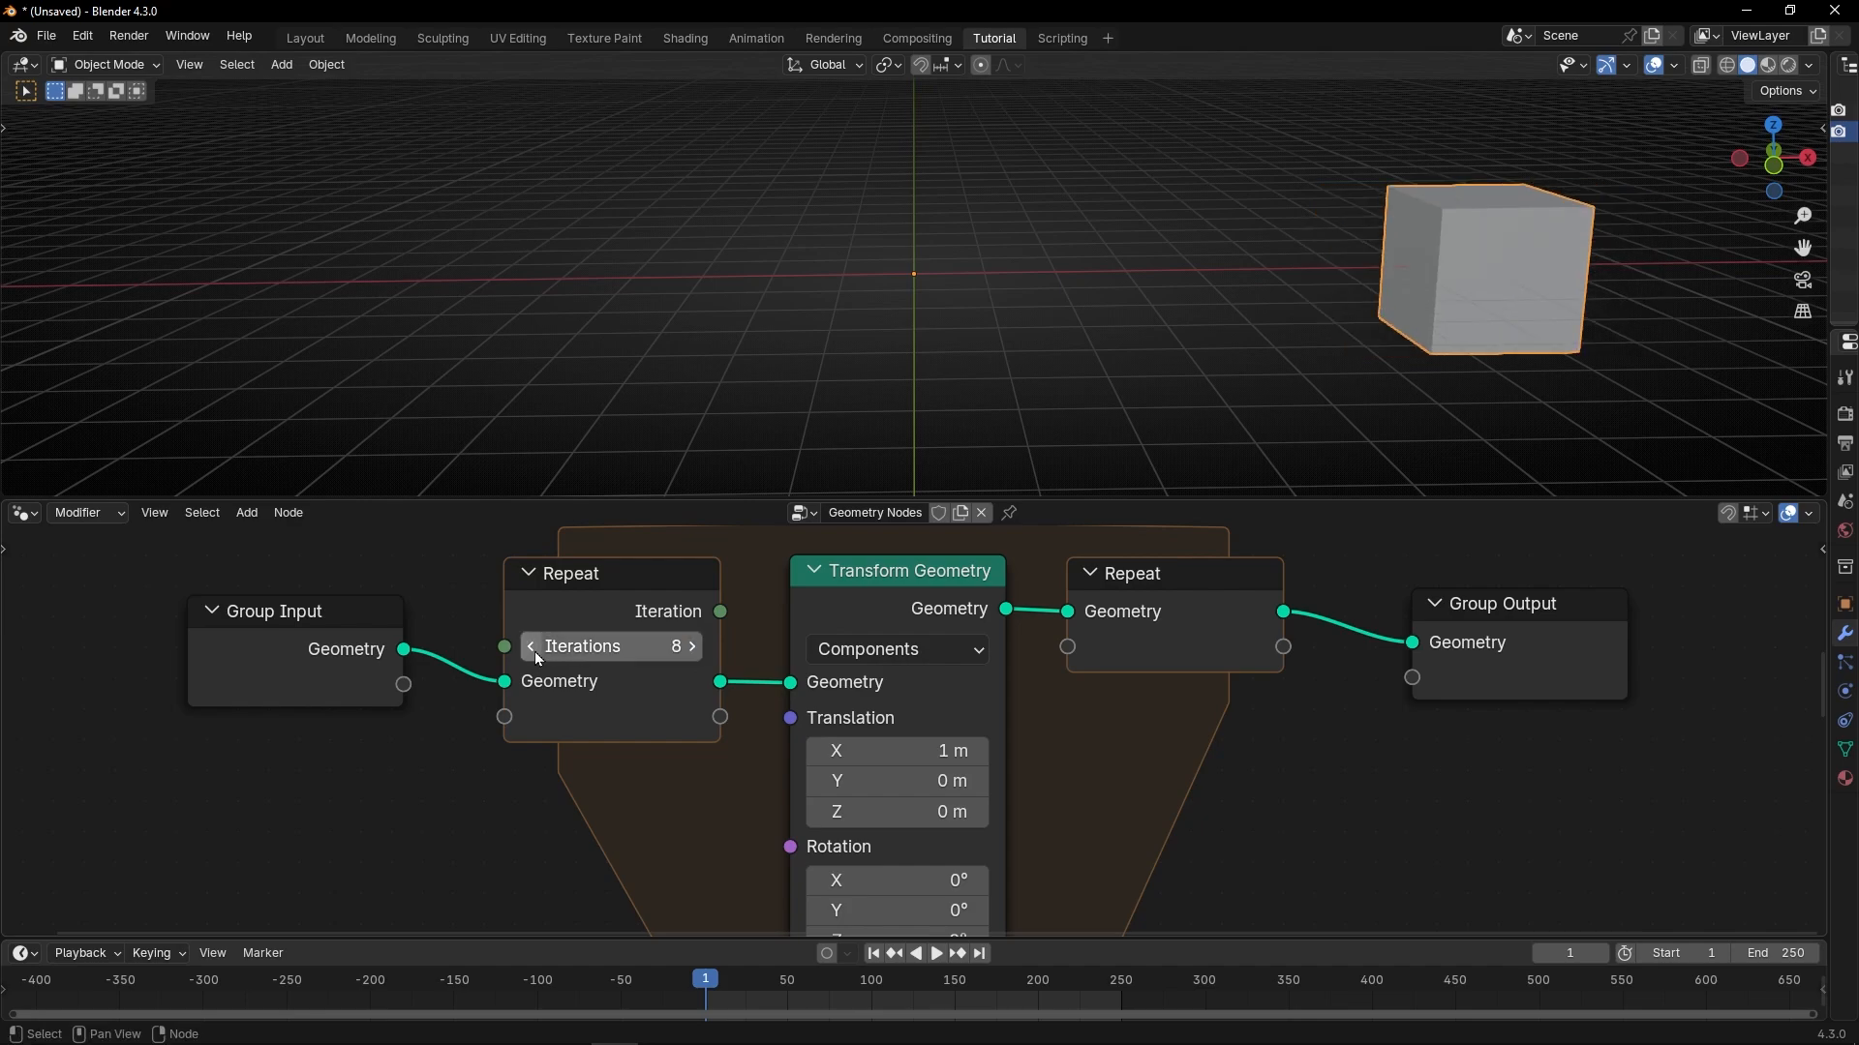
click(530, 647)
click(530, 647)
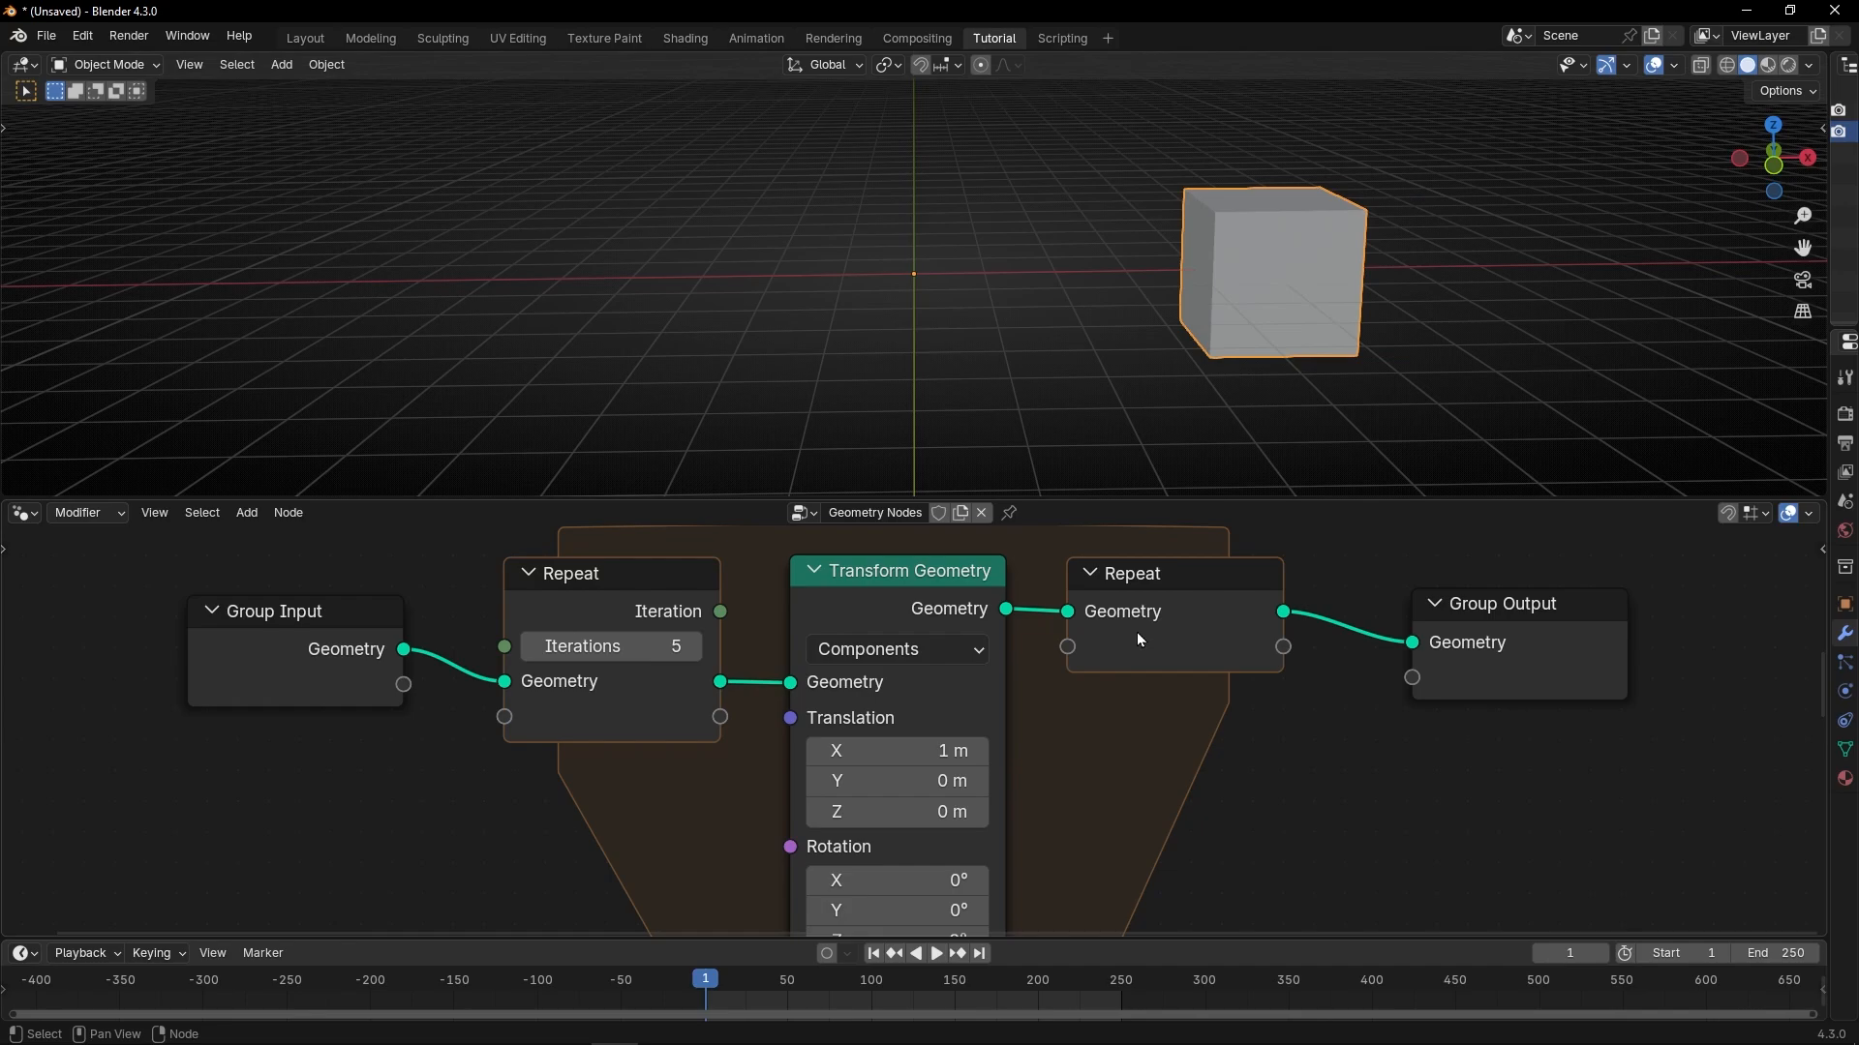
Lower the Repeat zone's Iterations one at a time to 1.
click(529, 646)
click(529, 646)
click(529, 647)
click(530, 646)
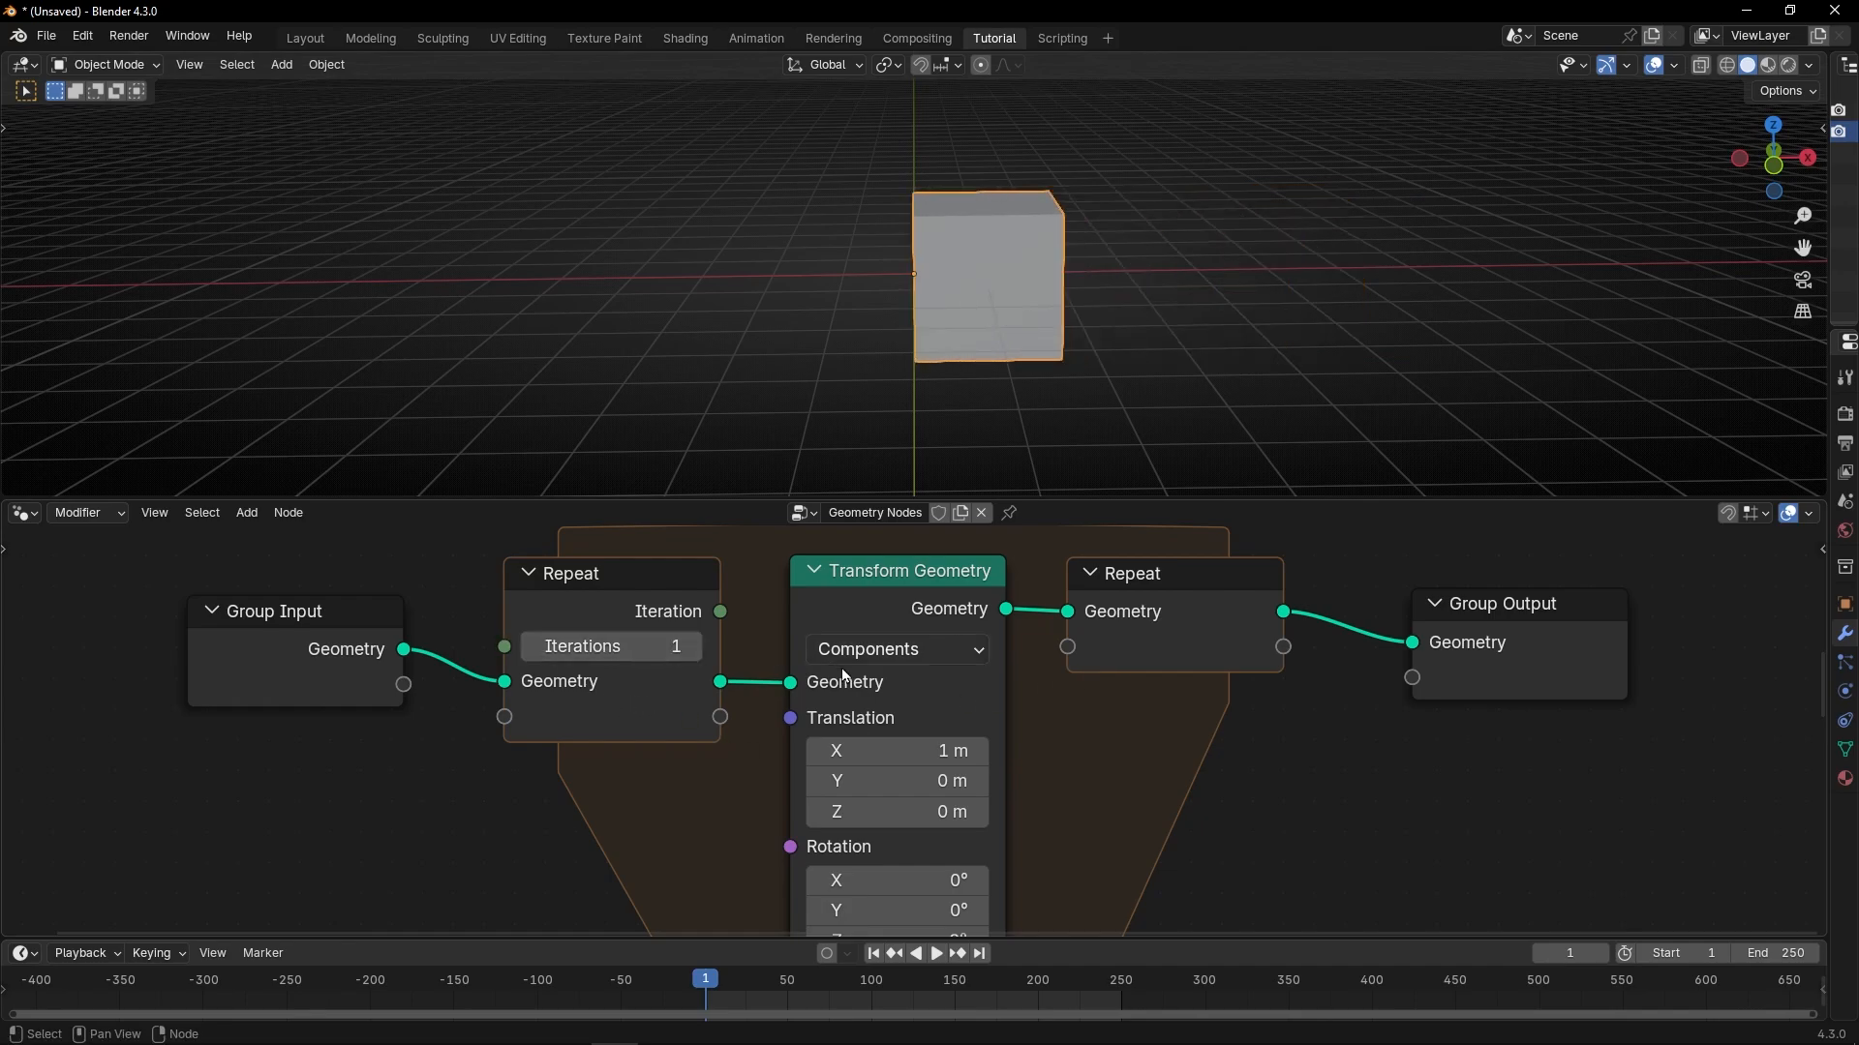
Cut Group Input and Group Output from the Repeat zone and connect them through the Simulation zone instead.
scroll(842, 675, down, 4)
middle_drag(567, 647, 592, 826)
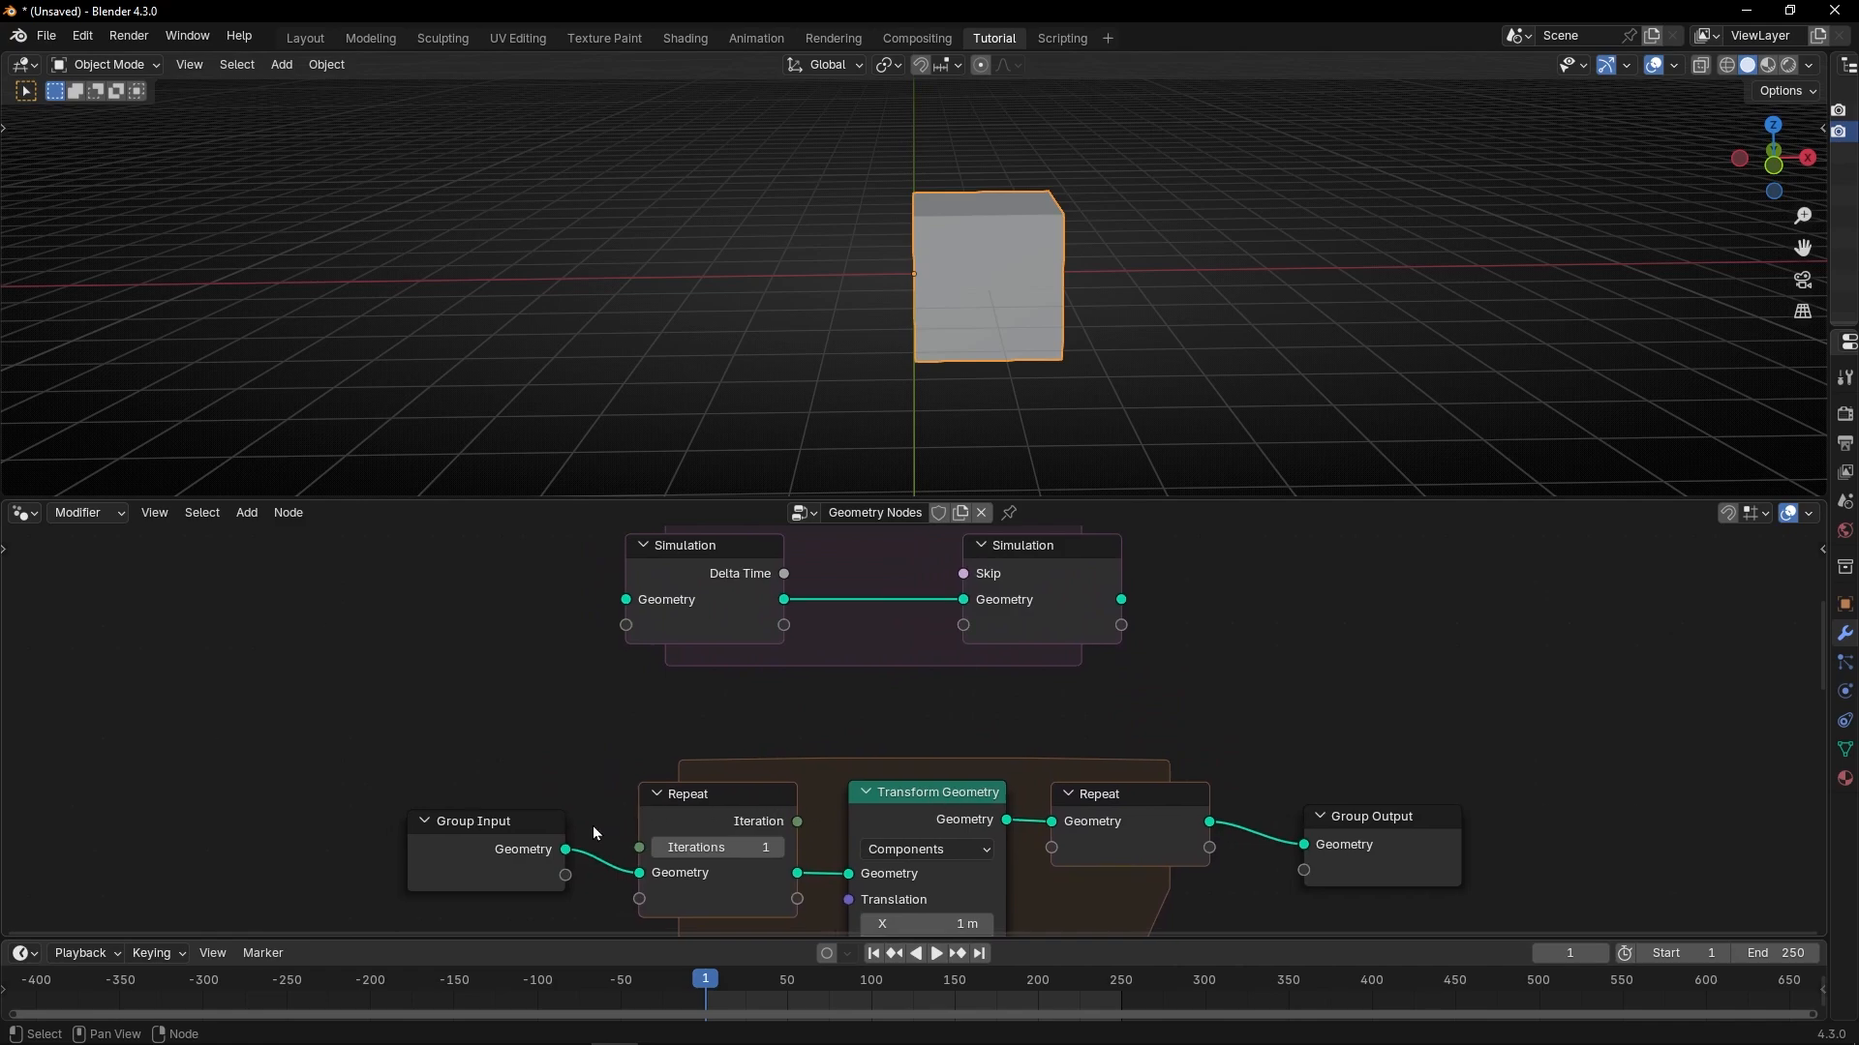
drag(488, 826, 432, 655)
ctrl+right_drag(570, 651, 537, 721)
drag(509, 677, 625, 599)
ctrl+right_drag(1279, 757, 1260, 858)
drag(1365, 875, 1295, 665)
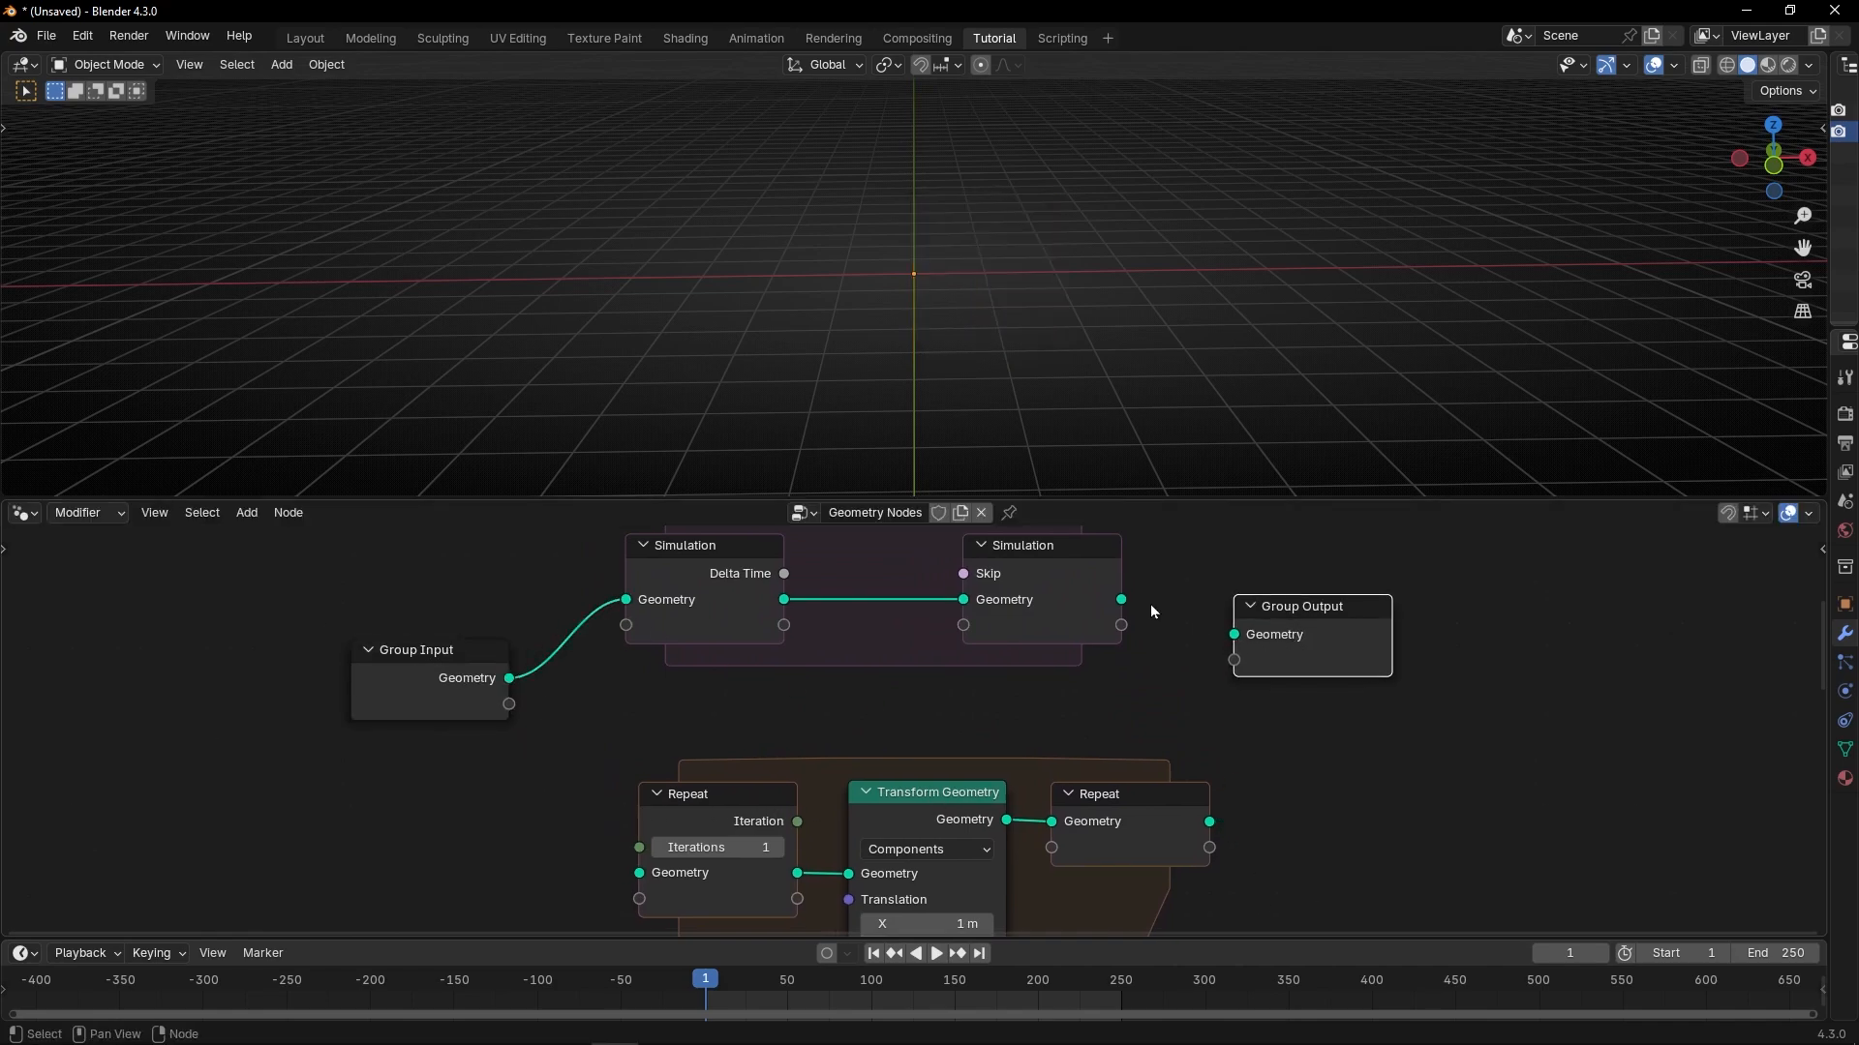
drag(1122, 599, 1266, 610)
Move the Transform Geometry node out of the Repeat zone onto the Simulation zone's Geometry link.
middle_drag(1109, 649, 1200, 608)
middle_drag(1007, 687, 981, 734)
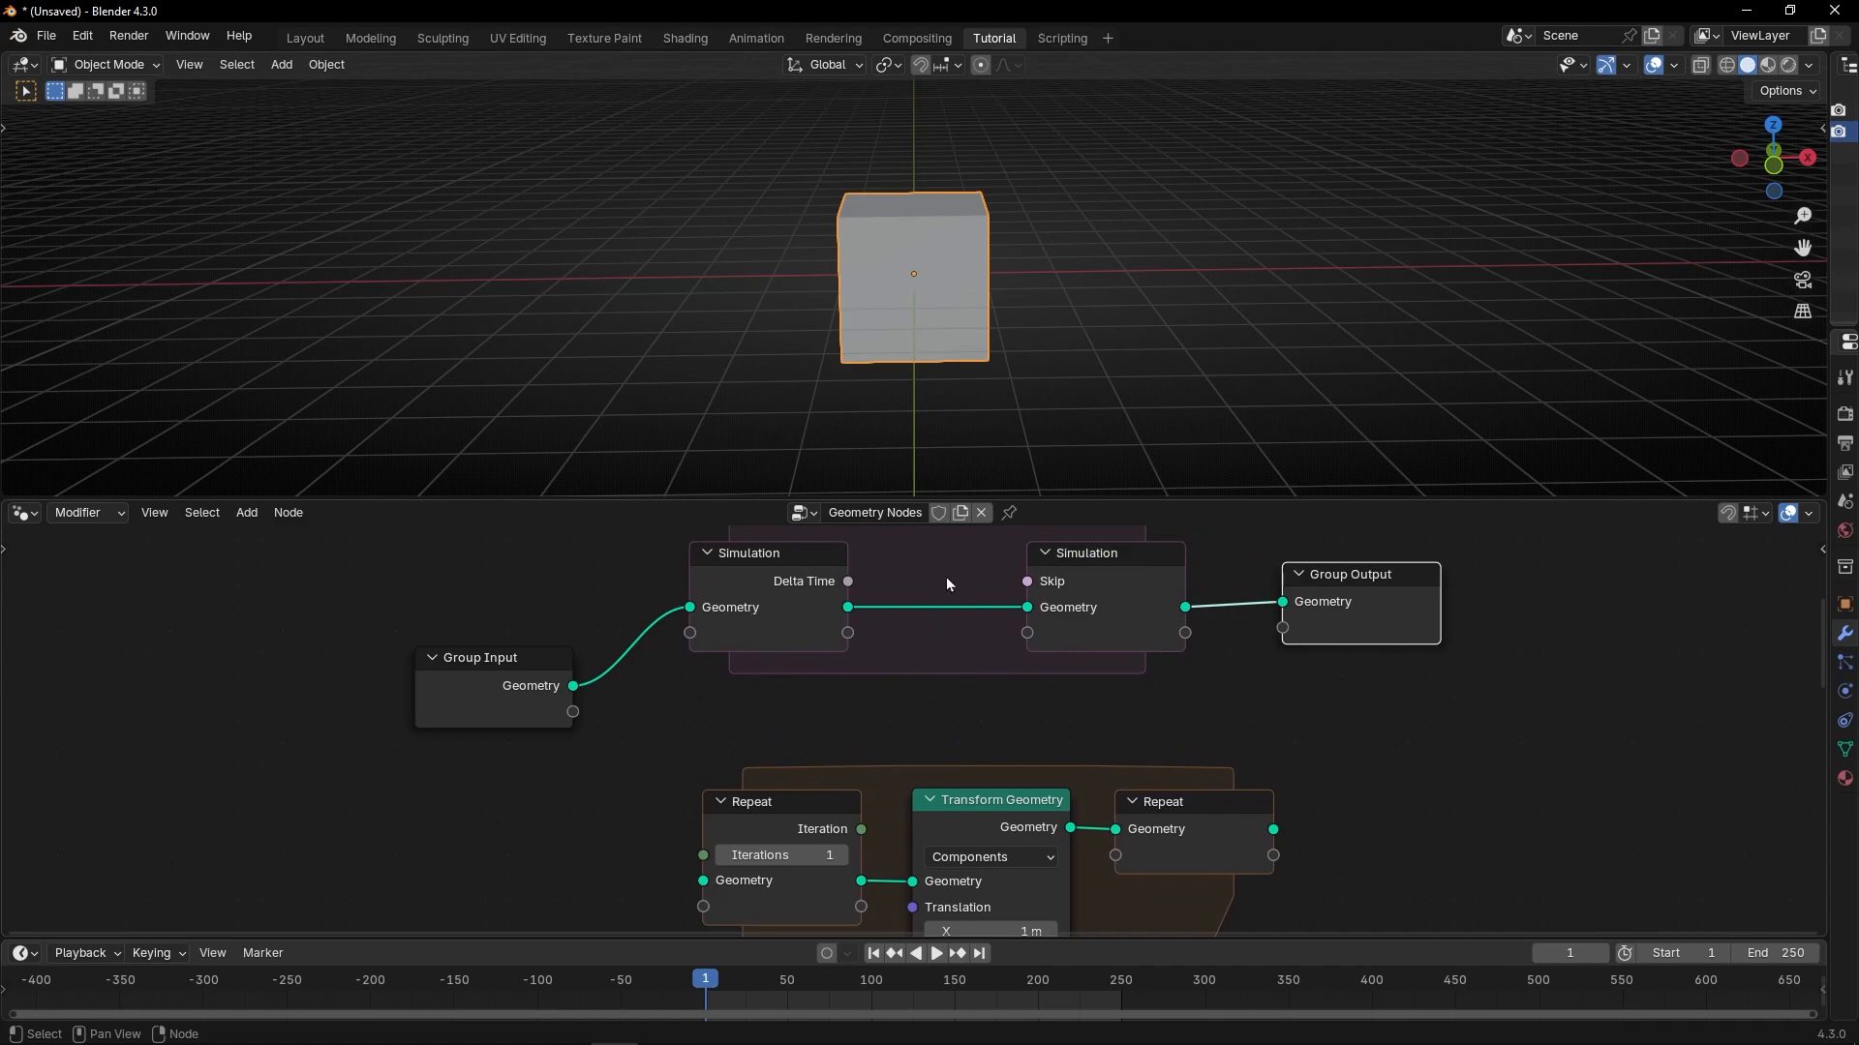
scroll(862, 852, up, 2)
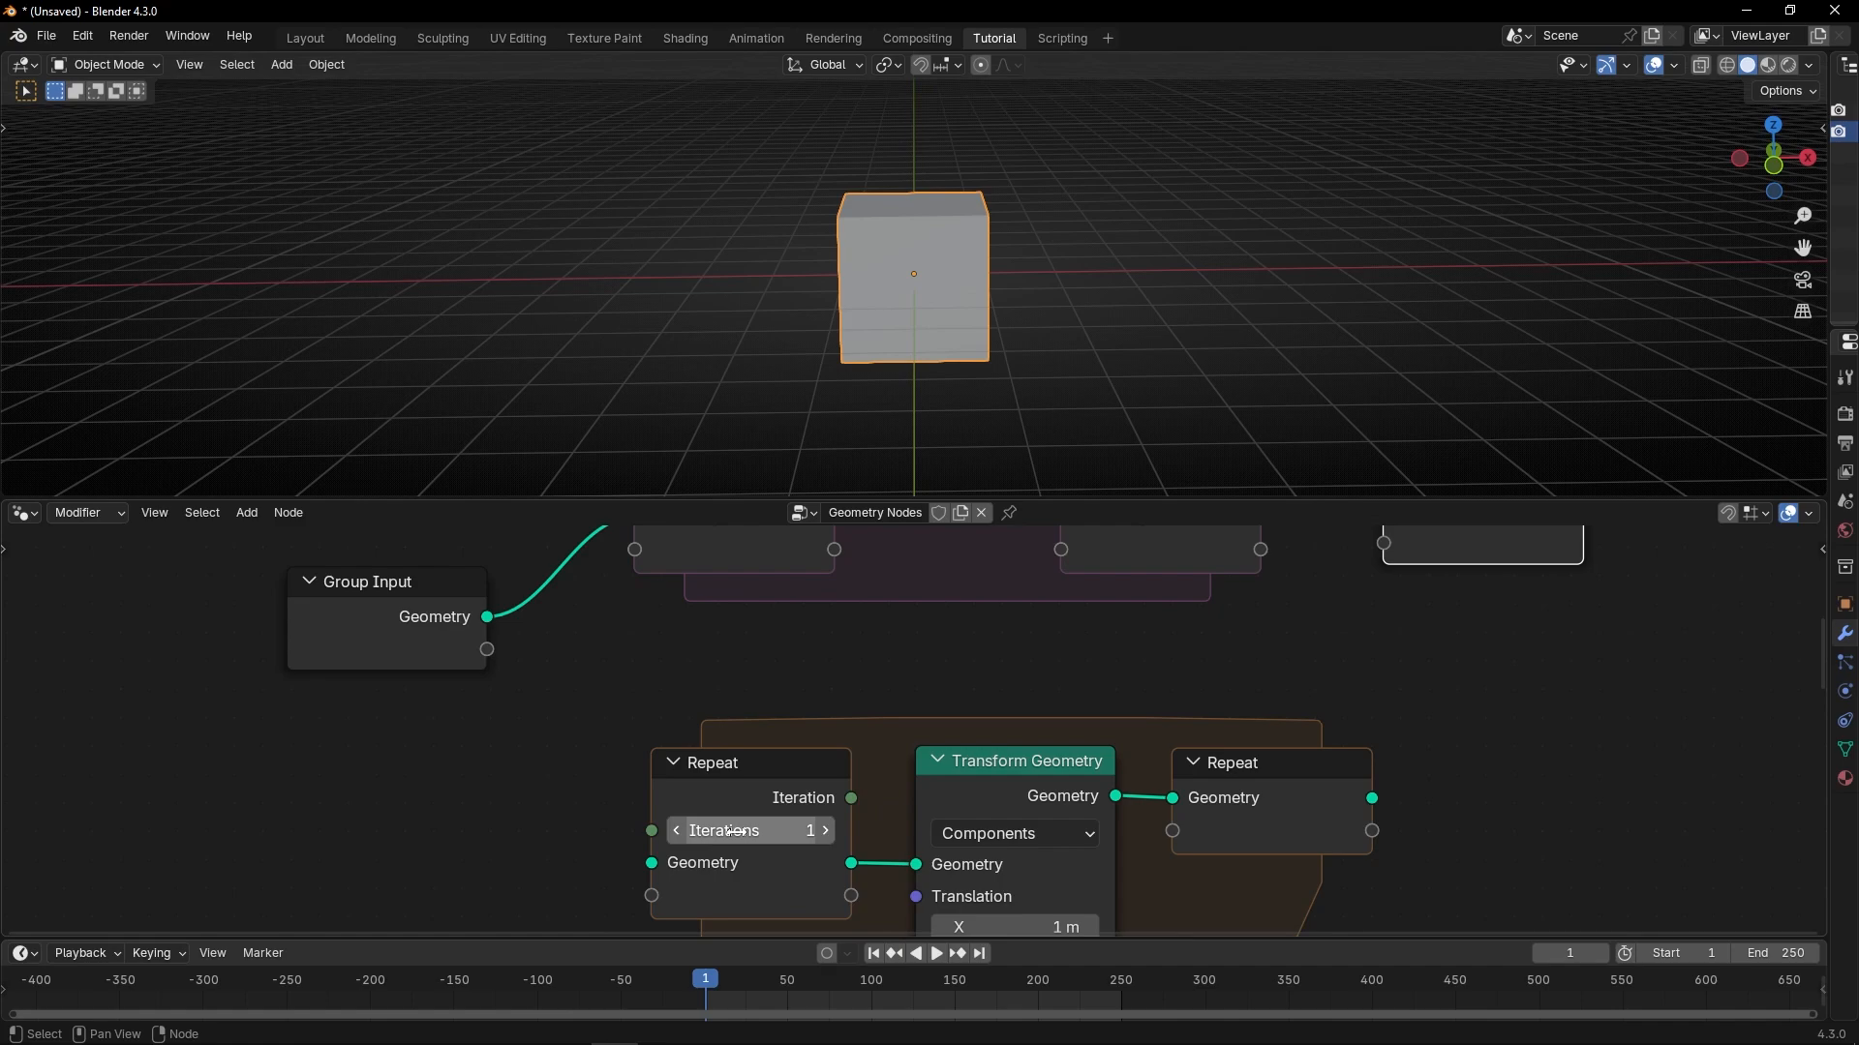
scroll(844, 677, down, 3)
middle_drag(809, 538, 815, 602)
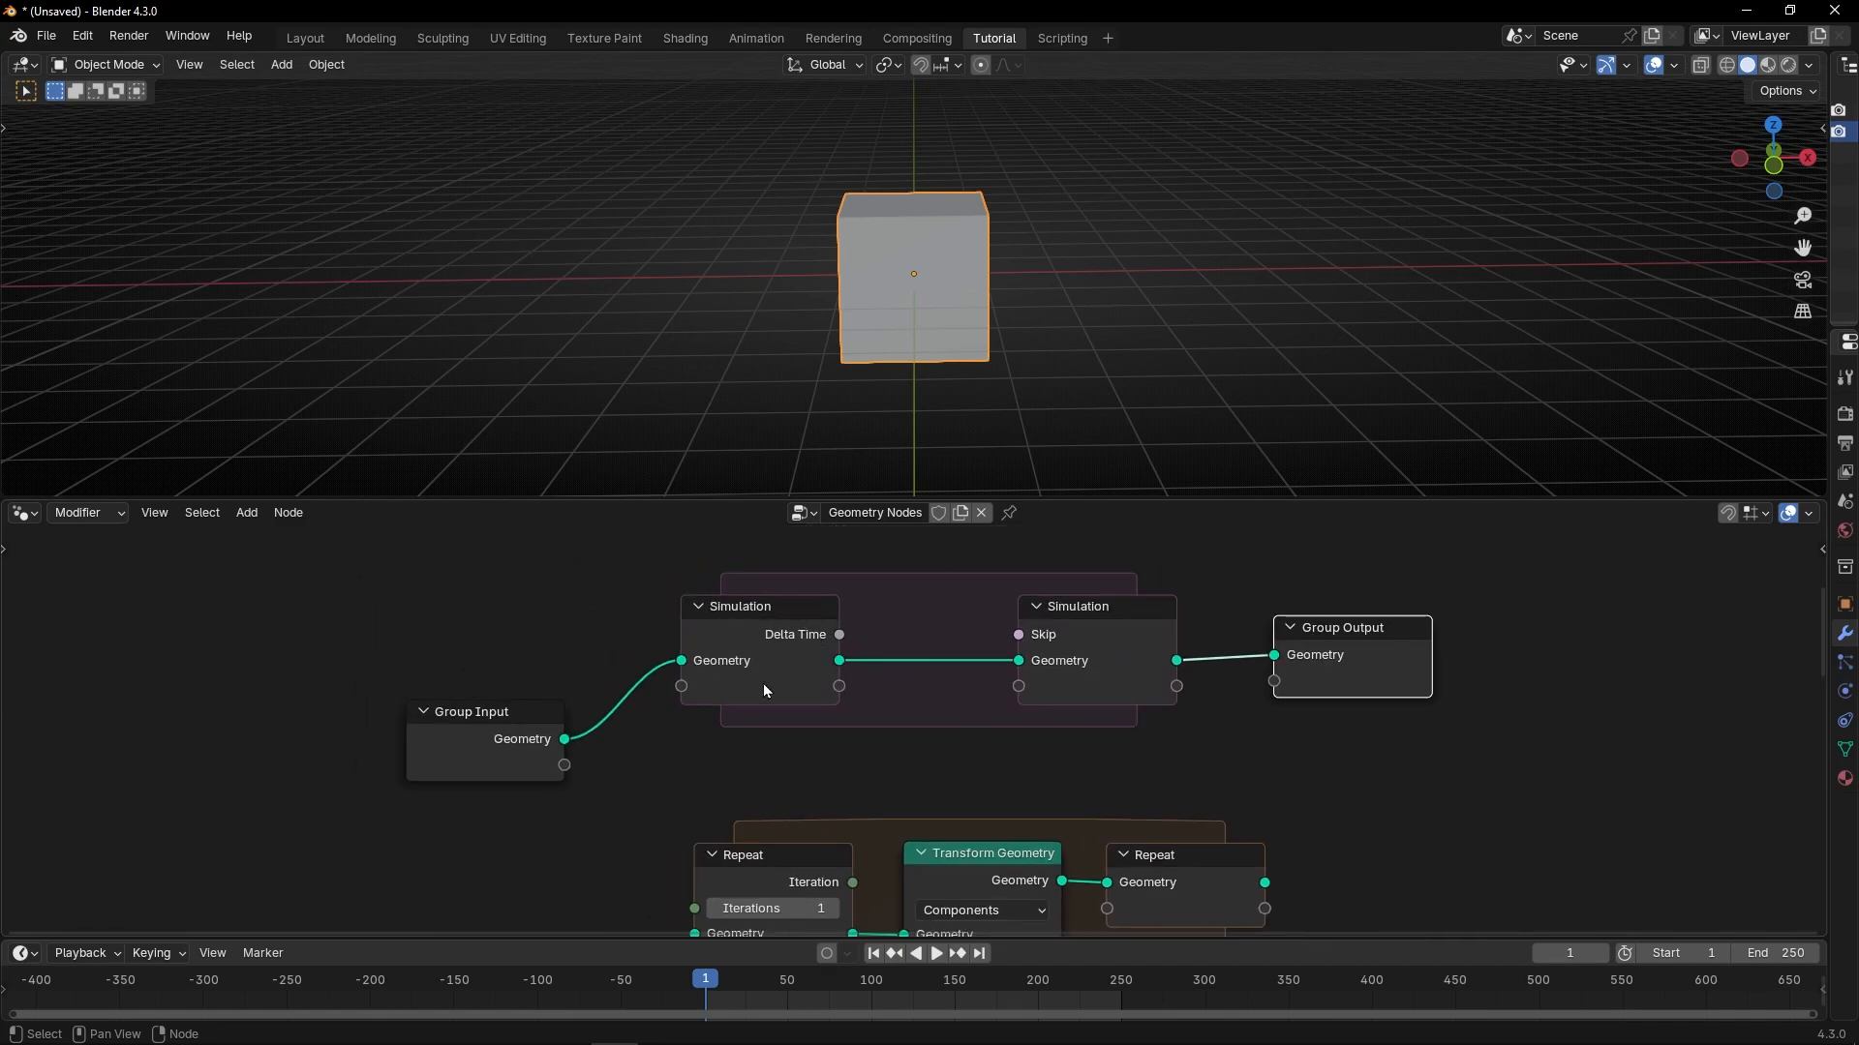
drag(953, 861, 922, 581)
scroll(1042, 736, down, 2)
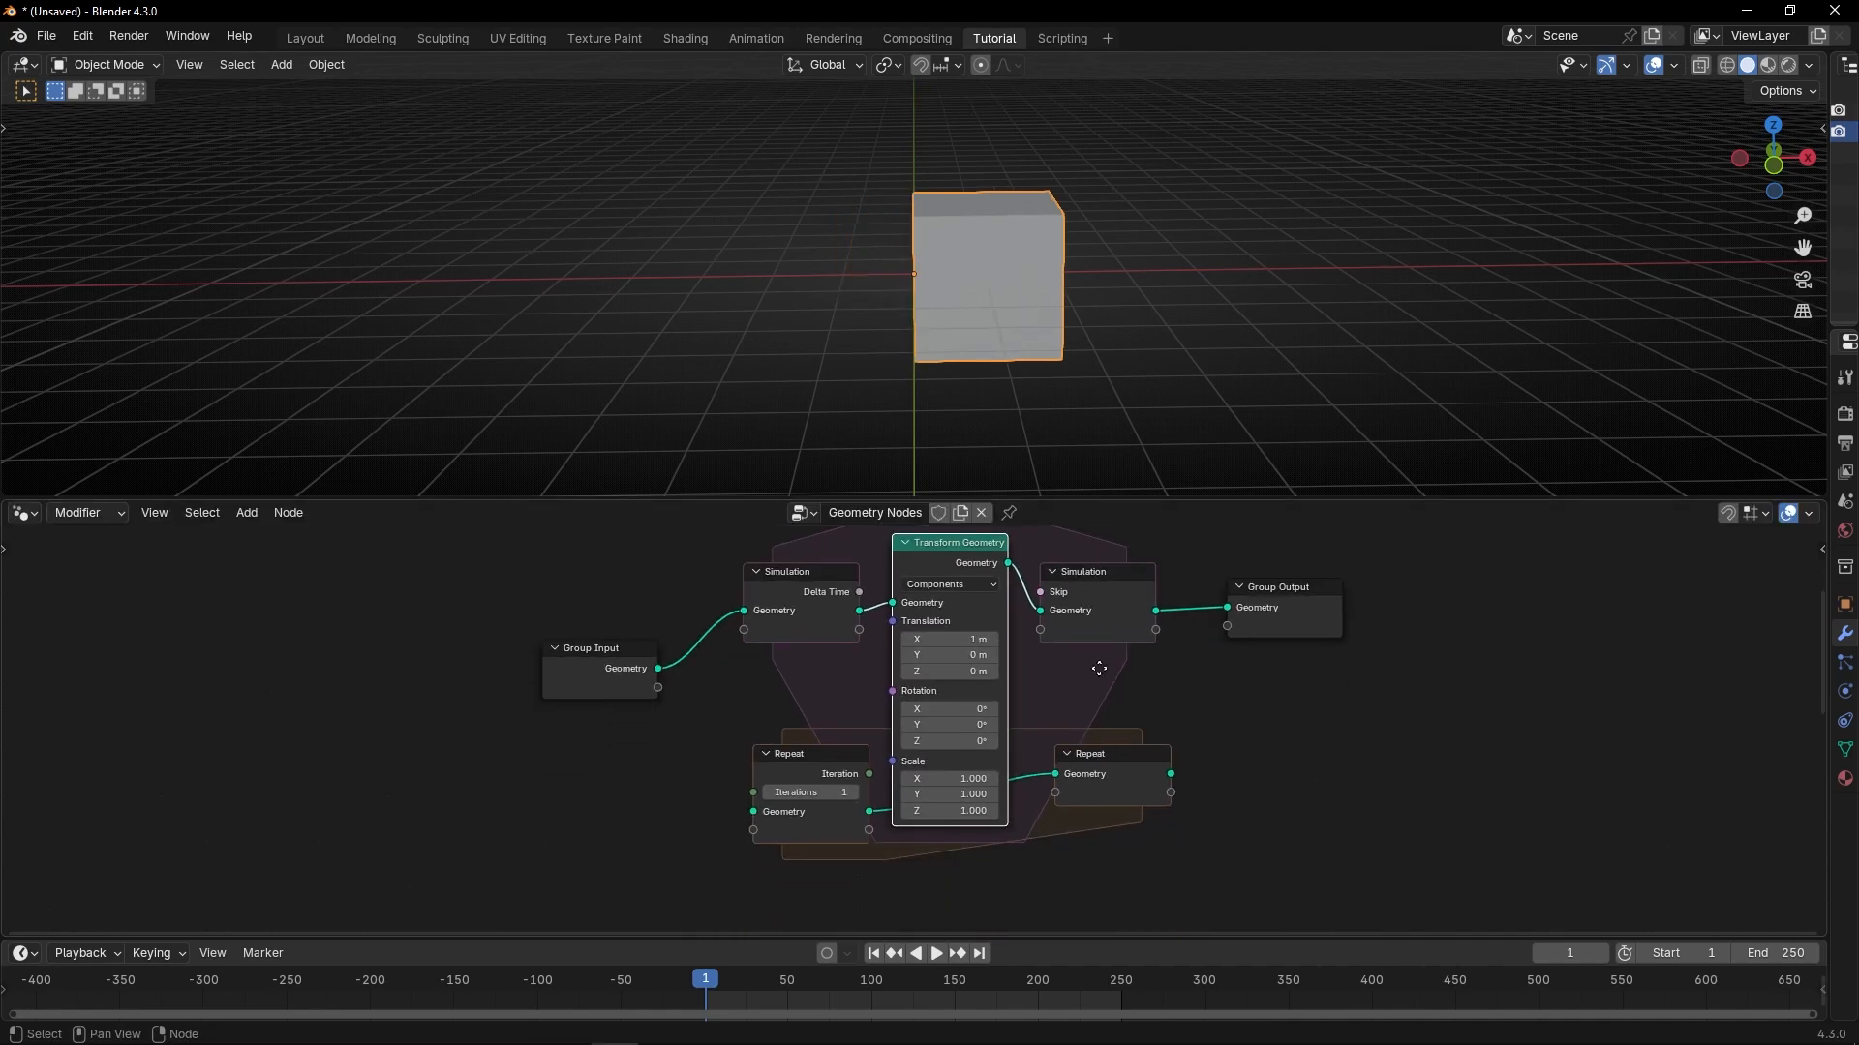
Delete the Repeat zone beneath the Simulation zone.
click(833, 749)
key(x)
scroll(983, 728, up, 2)
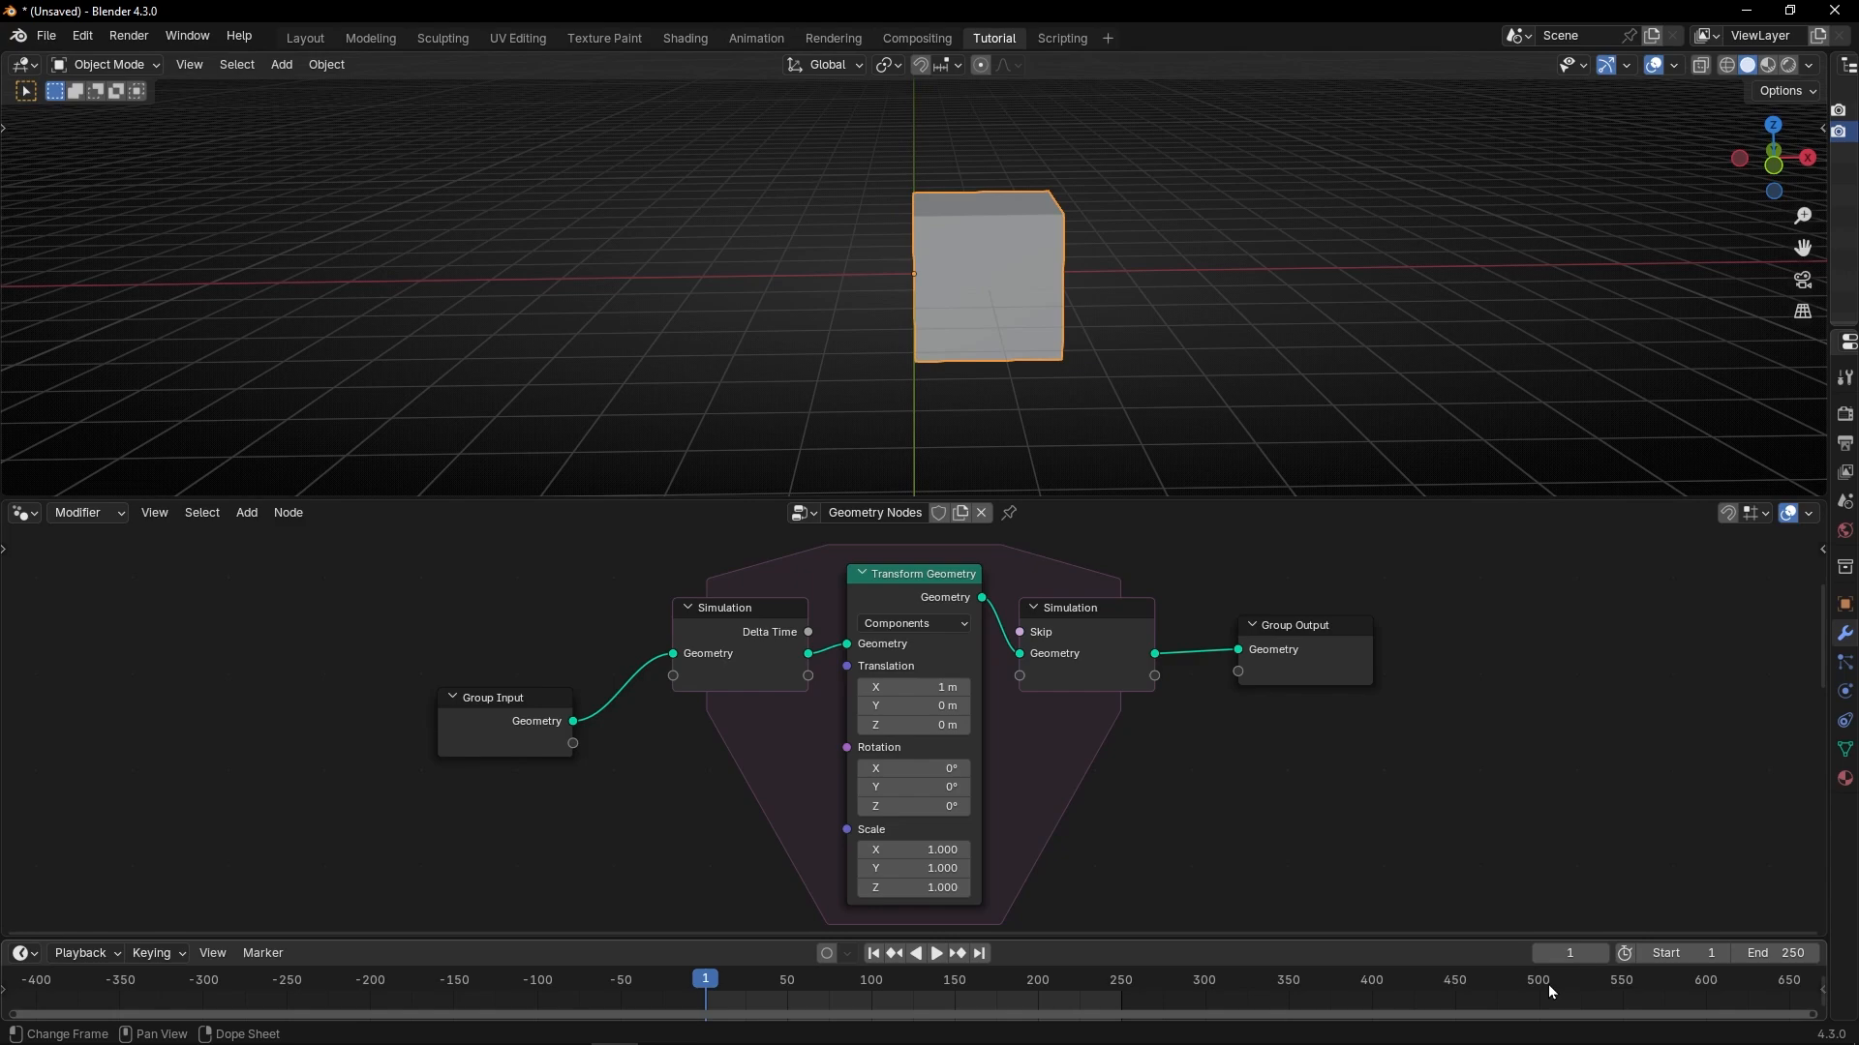
Set the timeline's current frame to 0.
click(1539, 953)
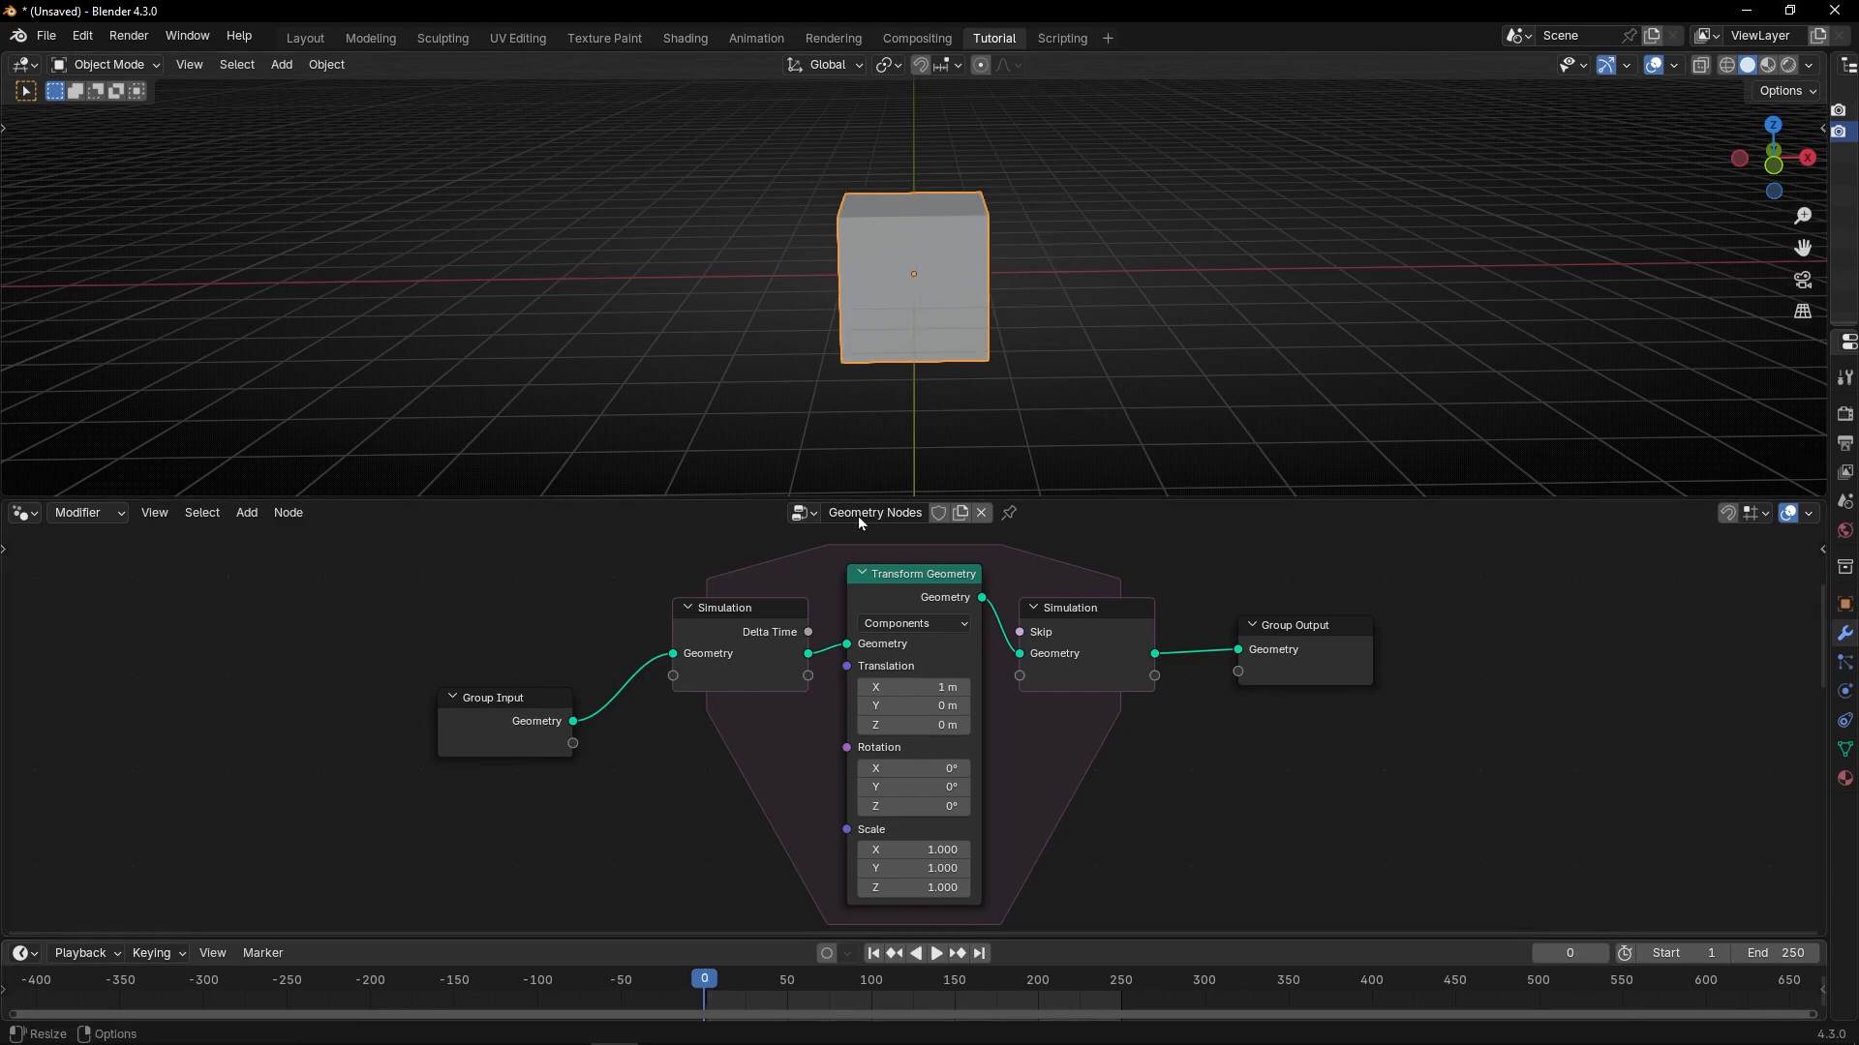
Play the simulation from frame 0 and stop it around frame 79 to watch the cube move.
key(space)
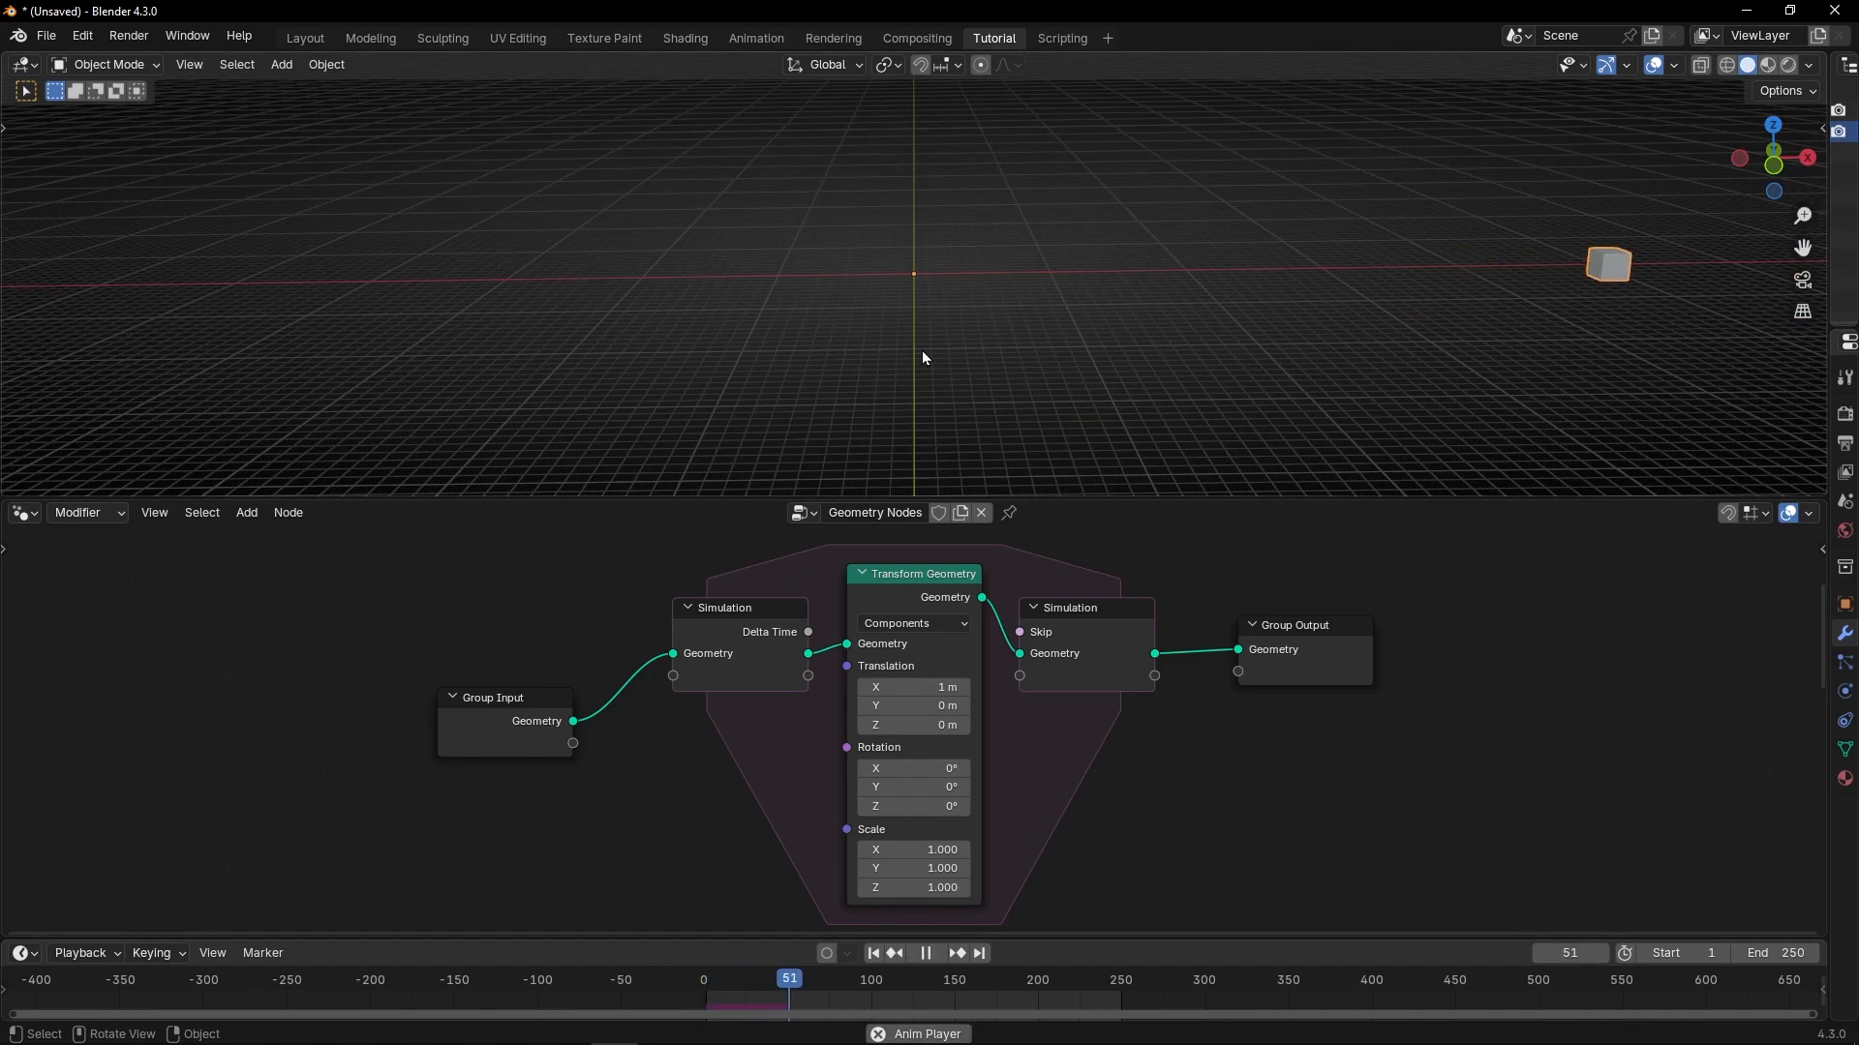
key(space)
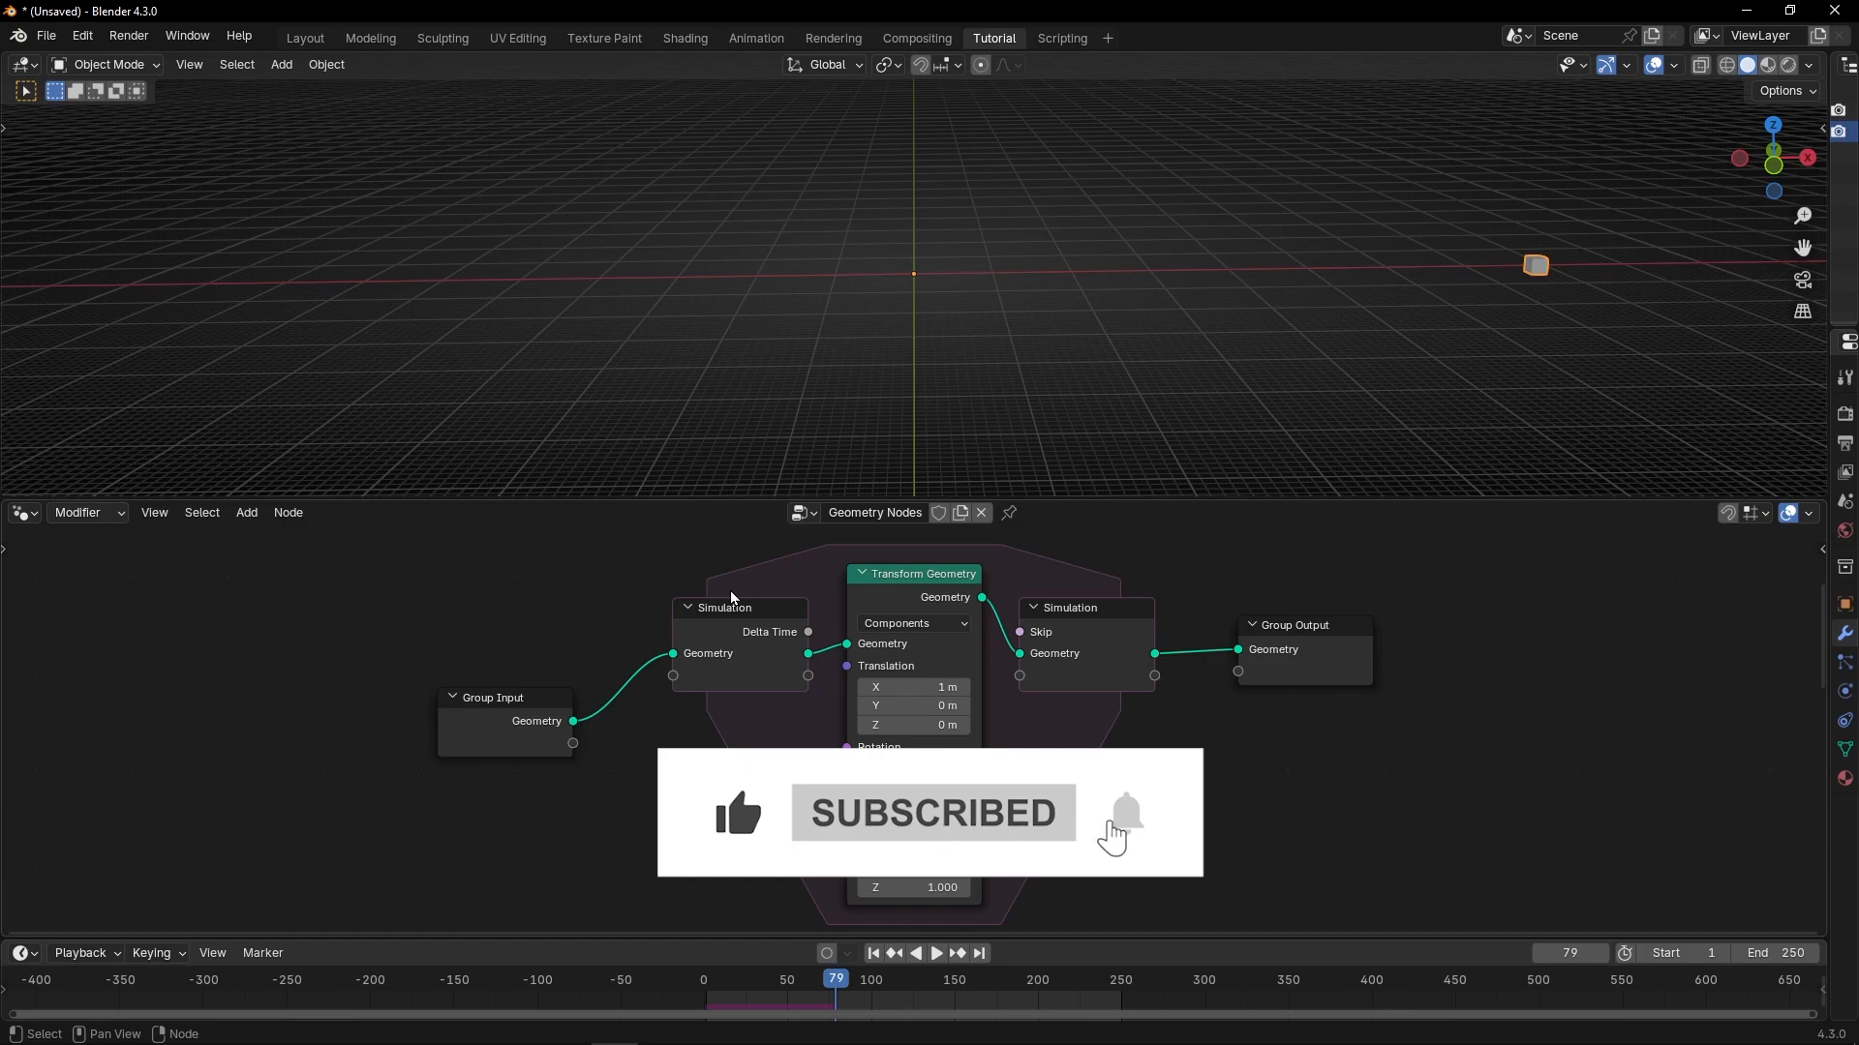
Remove the Simulation zone while keeping Group Input, Transform Geometry and Group Output linked, and align Group Input closer to the chain.
key(ctrl+space)
key(Home)
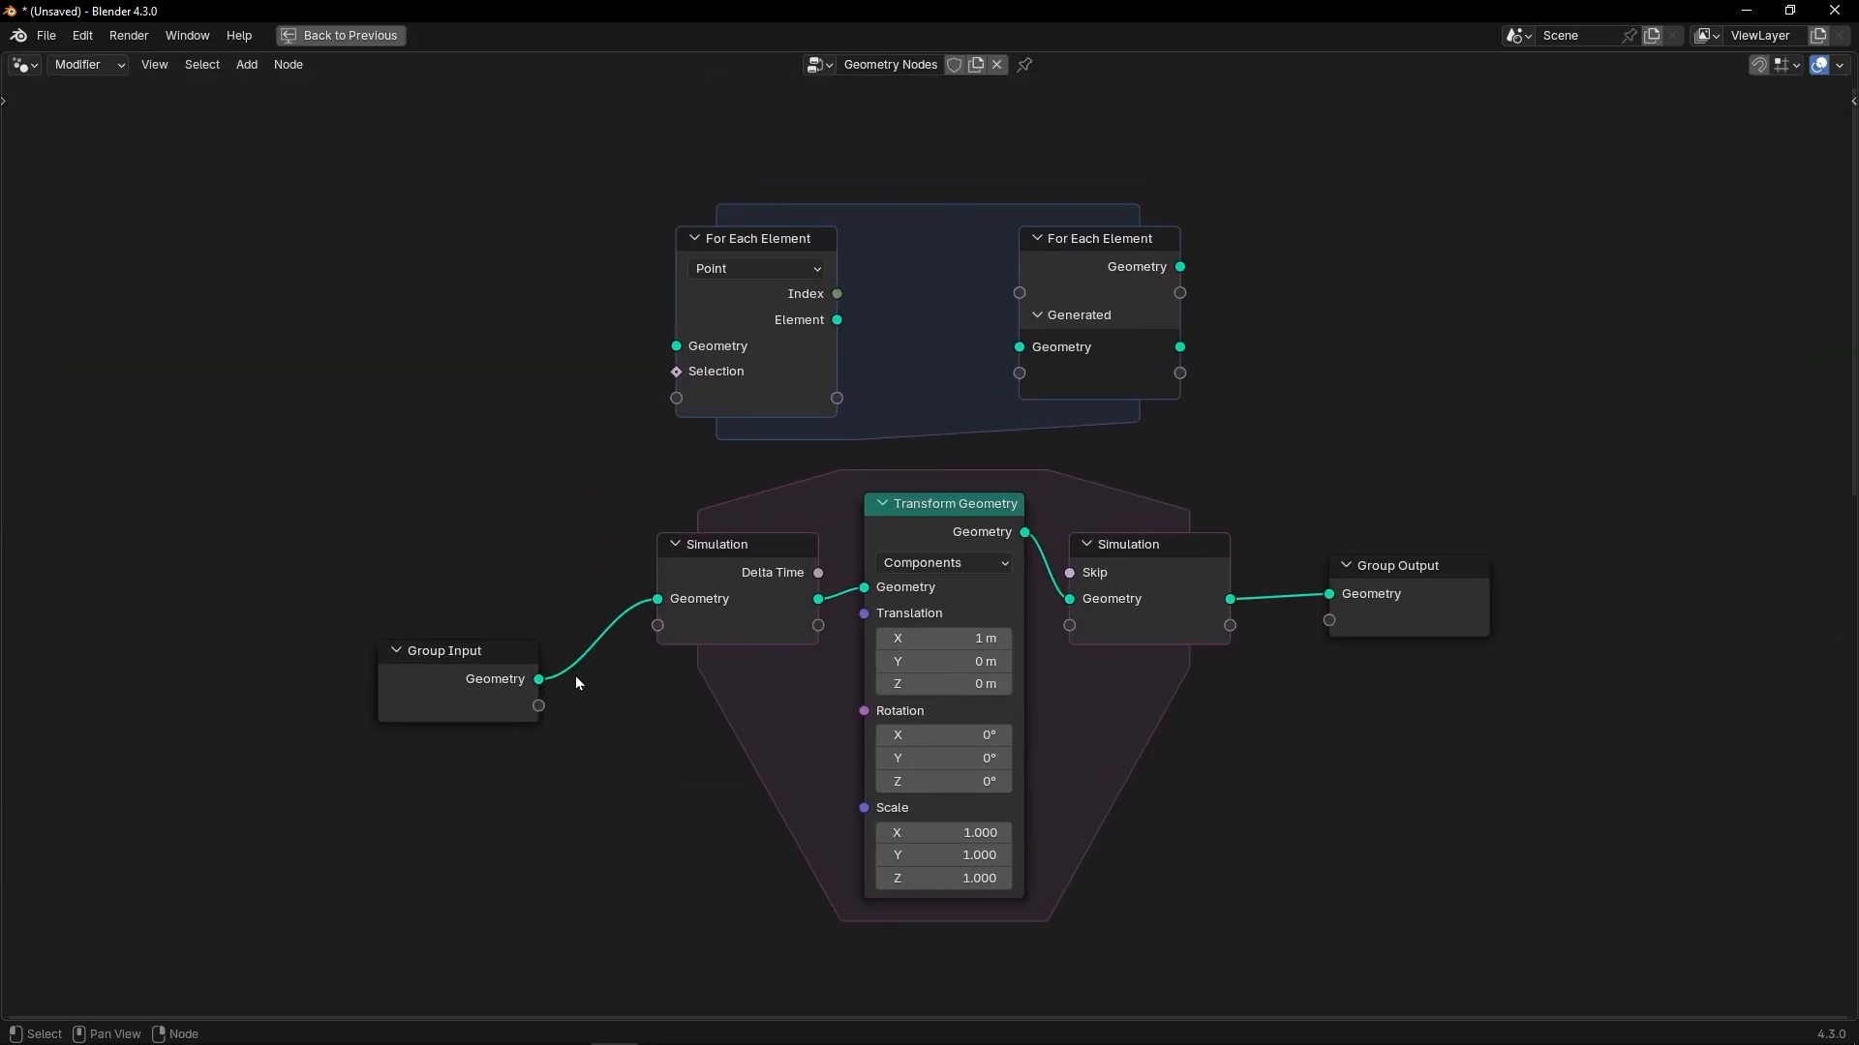
drag(447, 684, 494, 593)
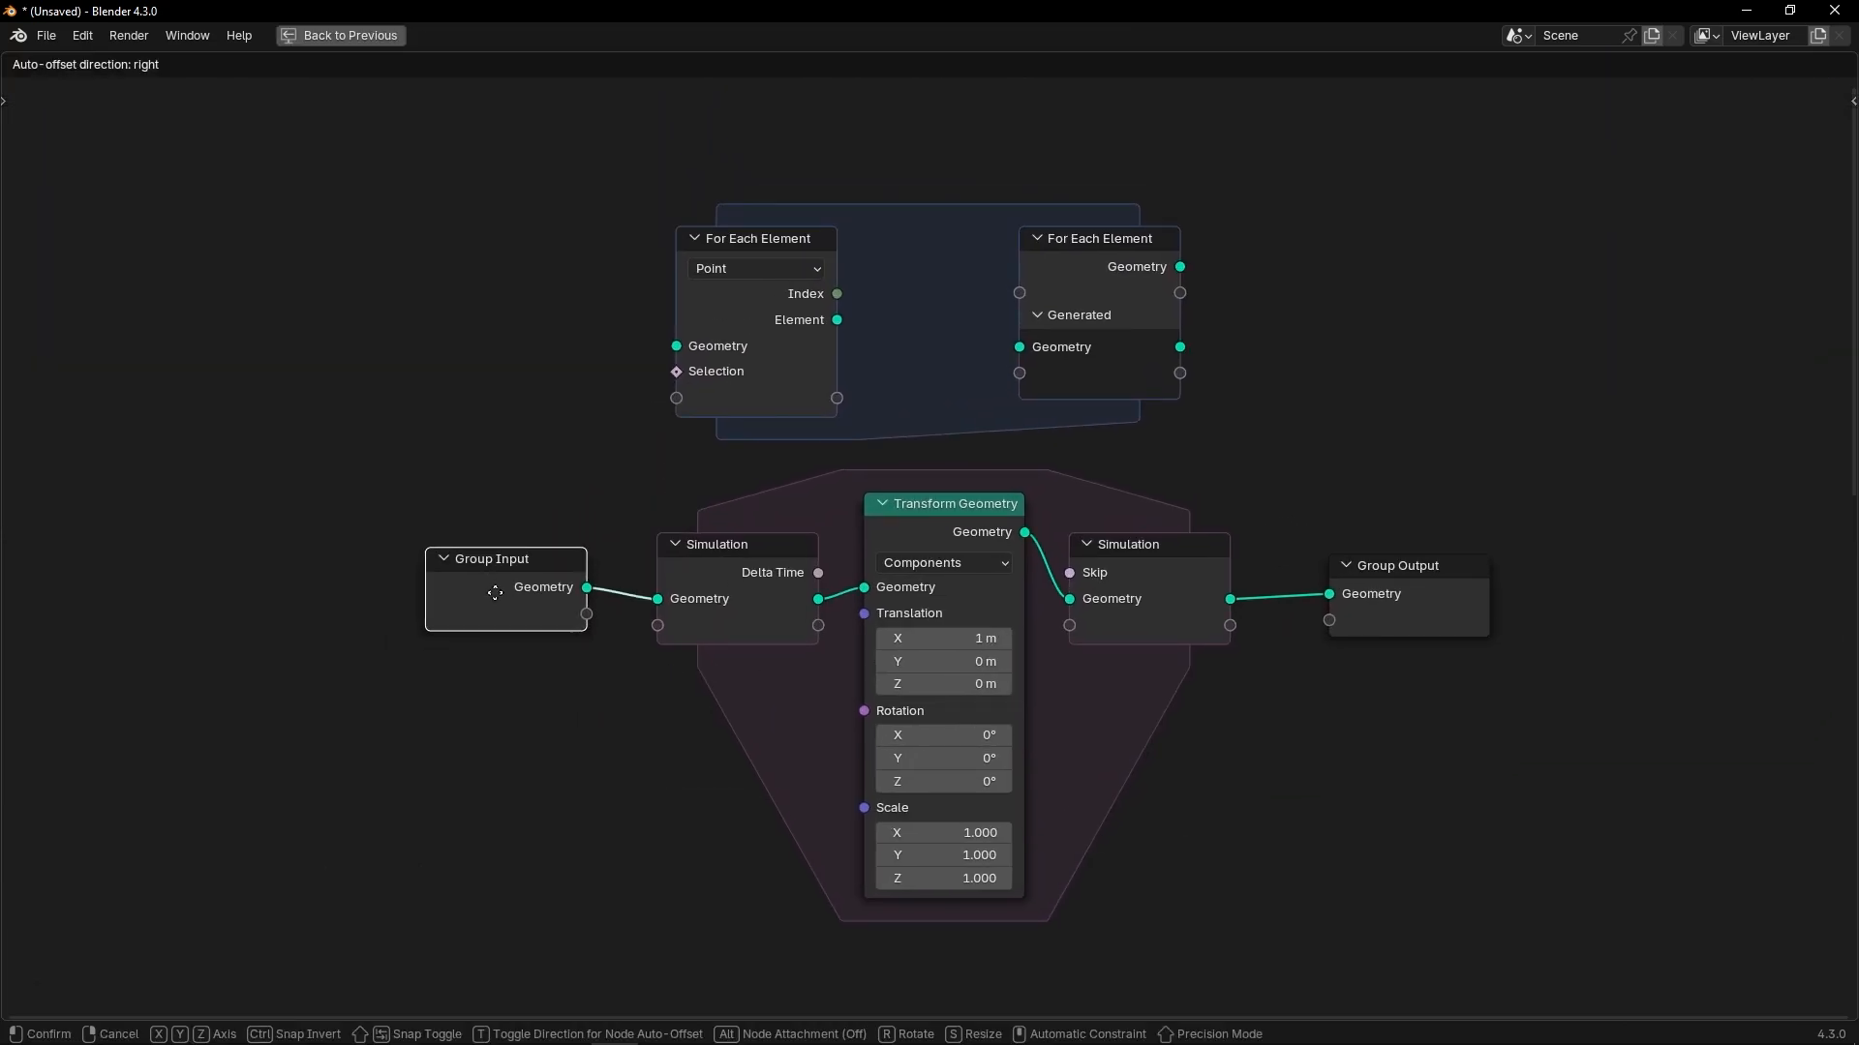
click(745, 269)
click(745, 269)
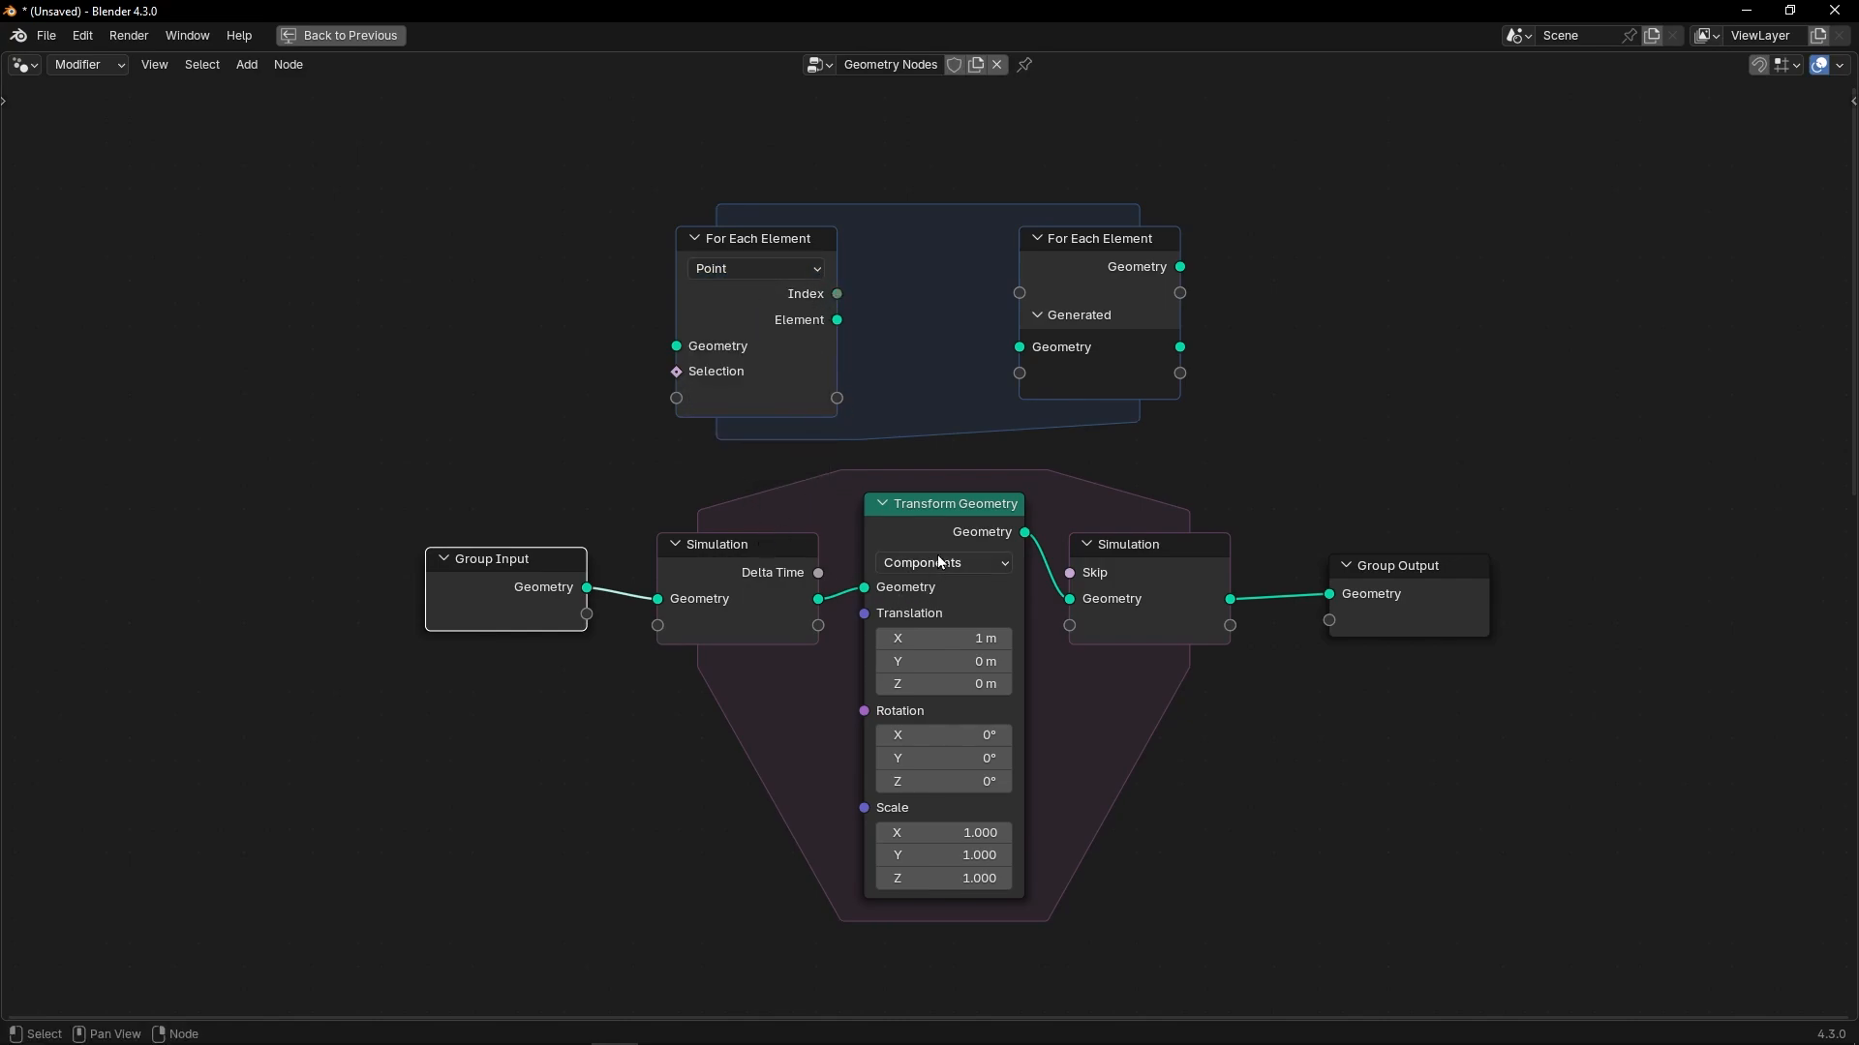
click(768, 596)
key(ctrl+x)
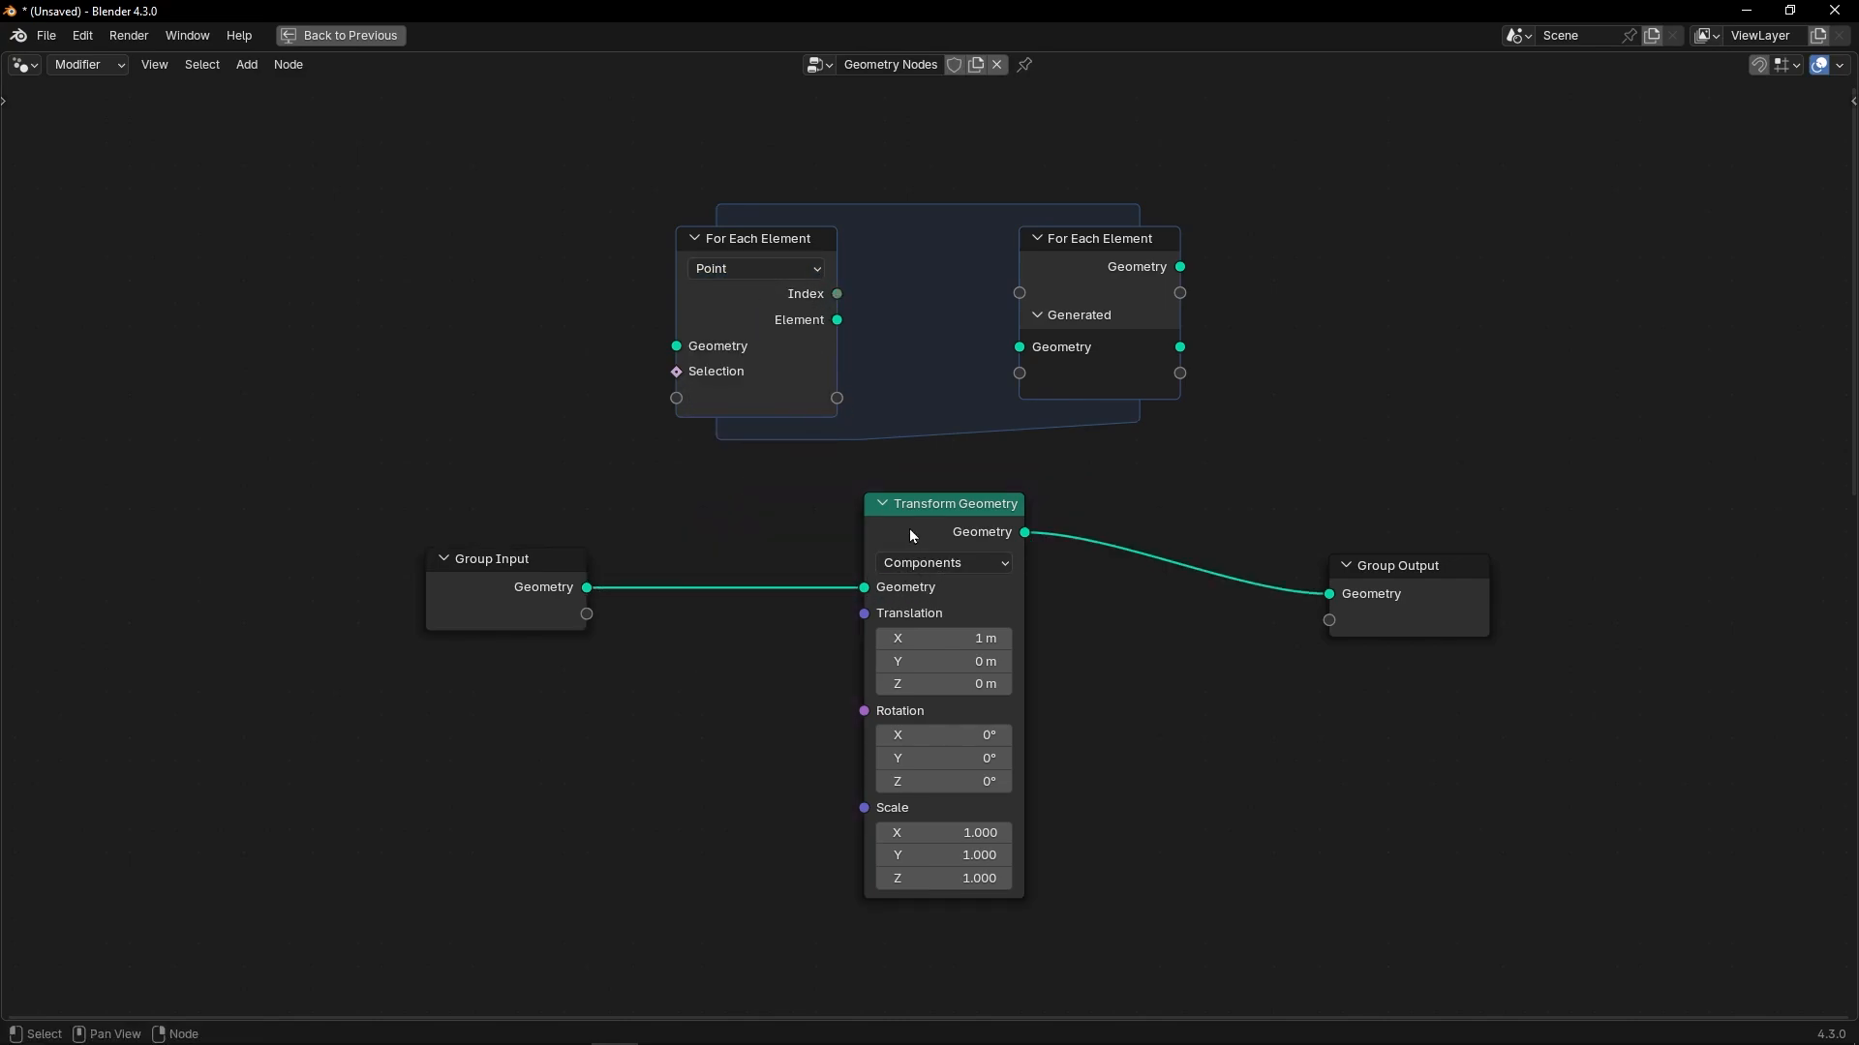
Cut the Transform Geometry links and connect Group Input and Group Output to the For Each Element zone's main Geometry sockets.
ctrl+right_drag(780, 548, 731, 647)
alt+right_drag(522, 586, 694, 341)
alt+right_drag(1103, 276, 1237, 646)
alt+right_drag(1123, 321, 1365, 592)
Route the zone's Element output through Transform Geometry into the Generated Geometry input, and spread the nodes out in a row.
drag(836, 319, 863, 588)
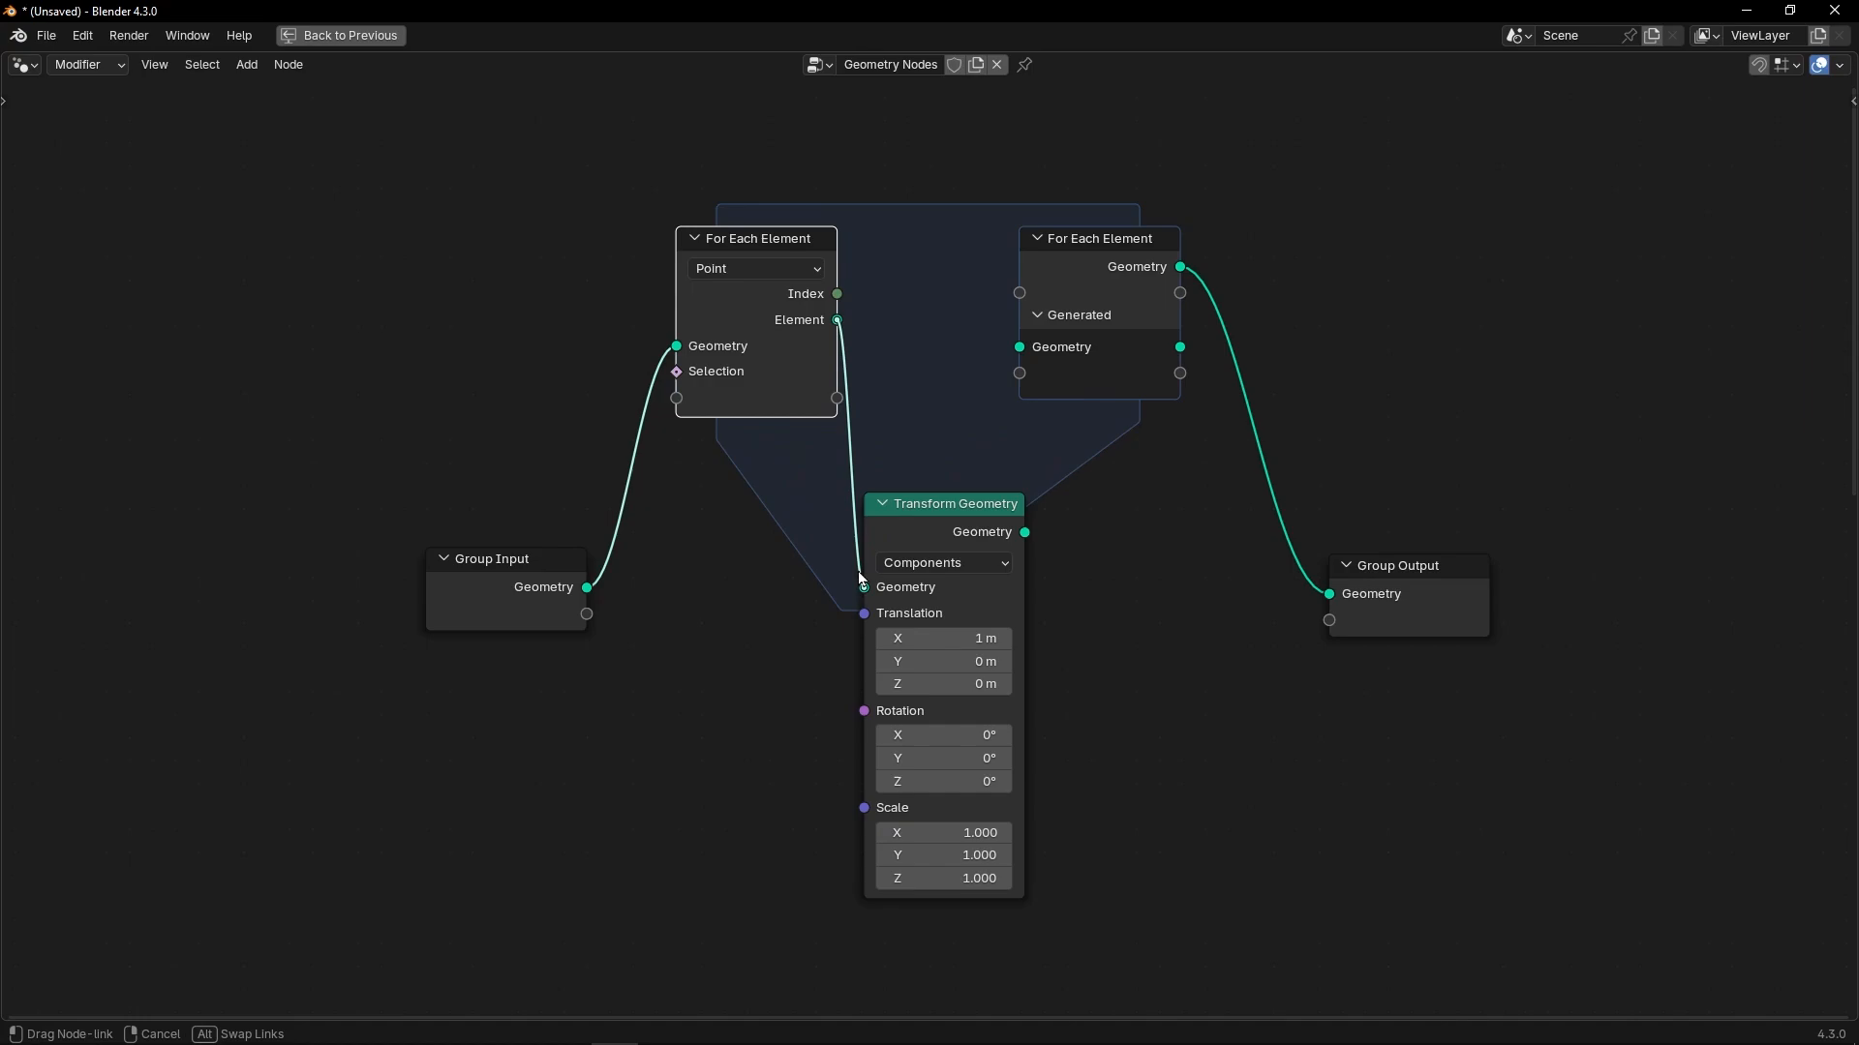
drag(1024, 532, 1111, 553)
drag(780, 397, 779, 619)
drag(523, 595, 331, 571)
drag(718, 540, 564, 536)
drag(1442, 592, 1596, 585)
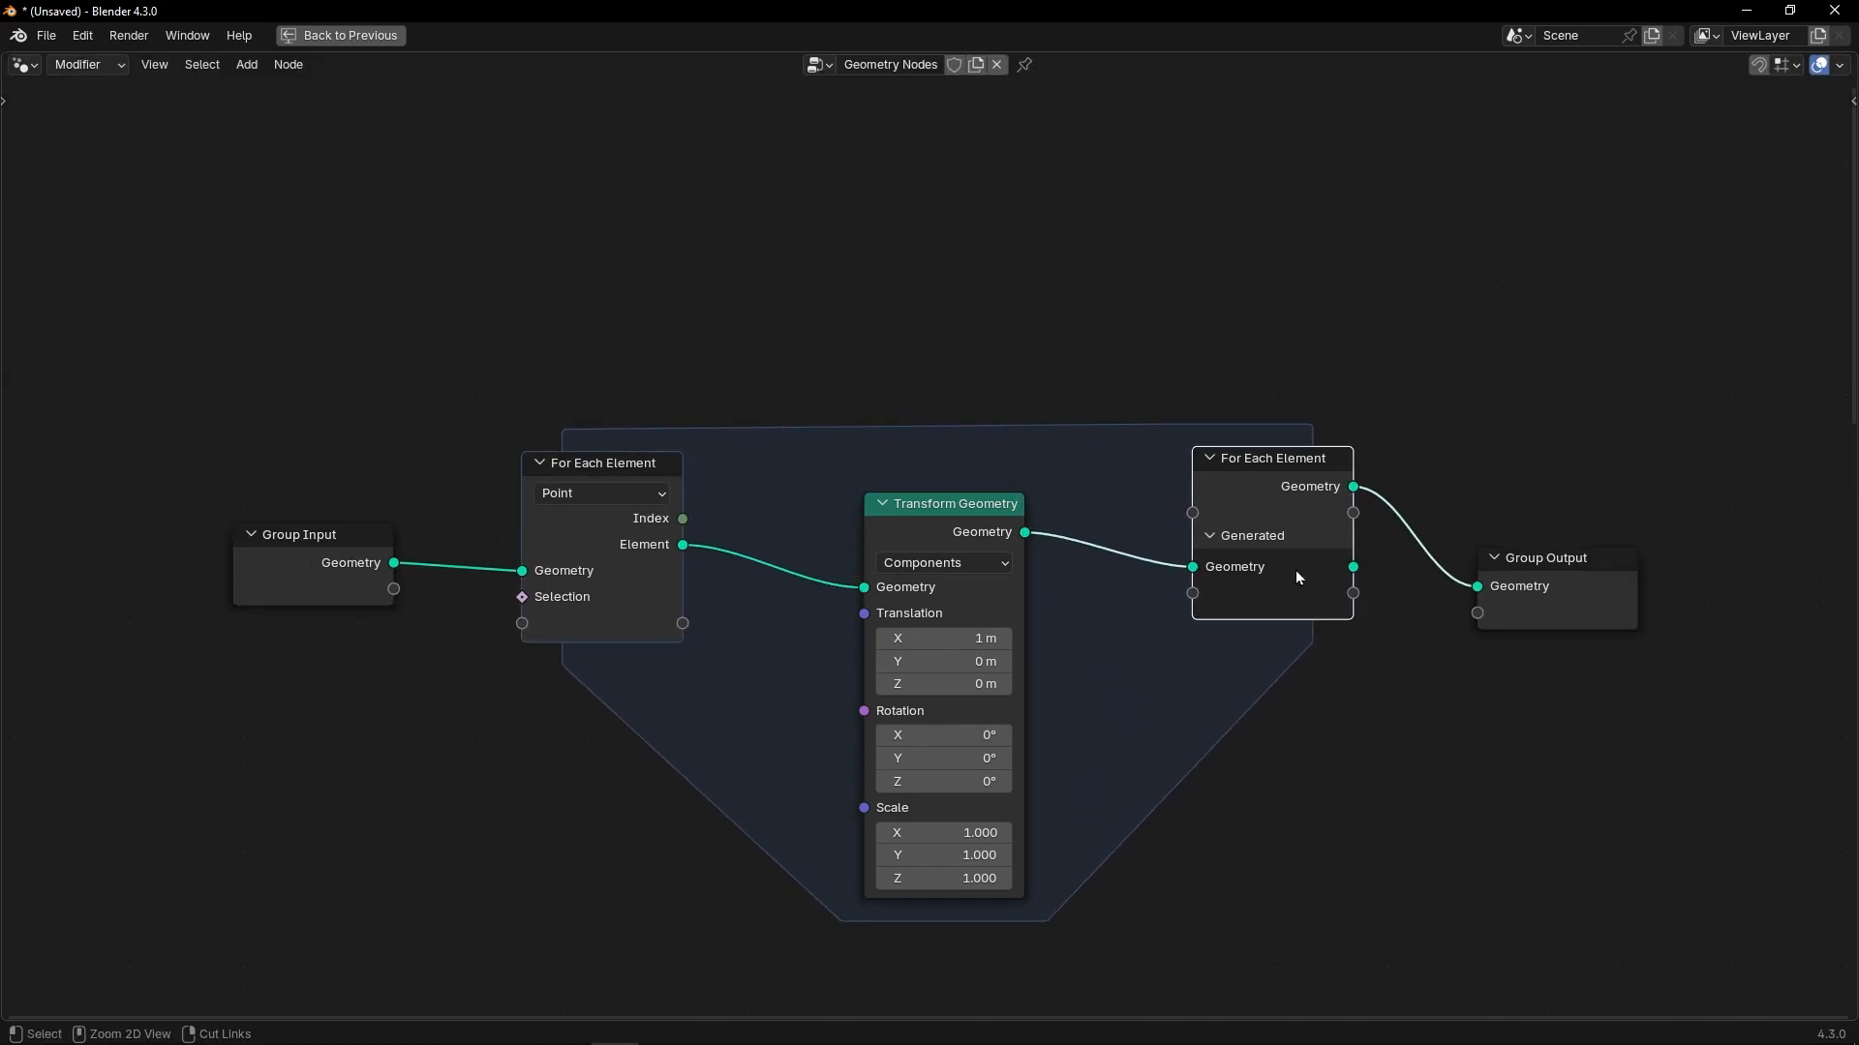
Restore the full workspace layout, return the timeline to frame 1 and set Transform Geometry's X translation to about 7.2 m.
key(ctrl+space)
scroll(988, 396, up, 9)
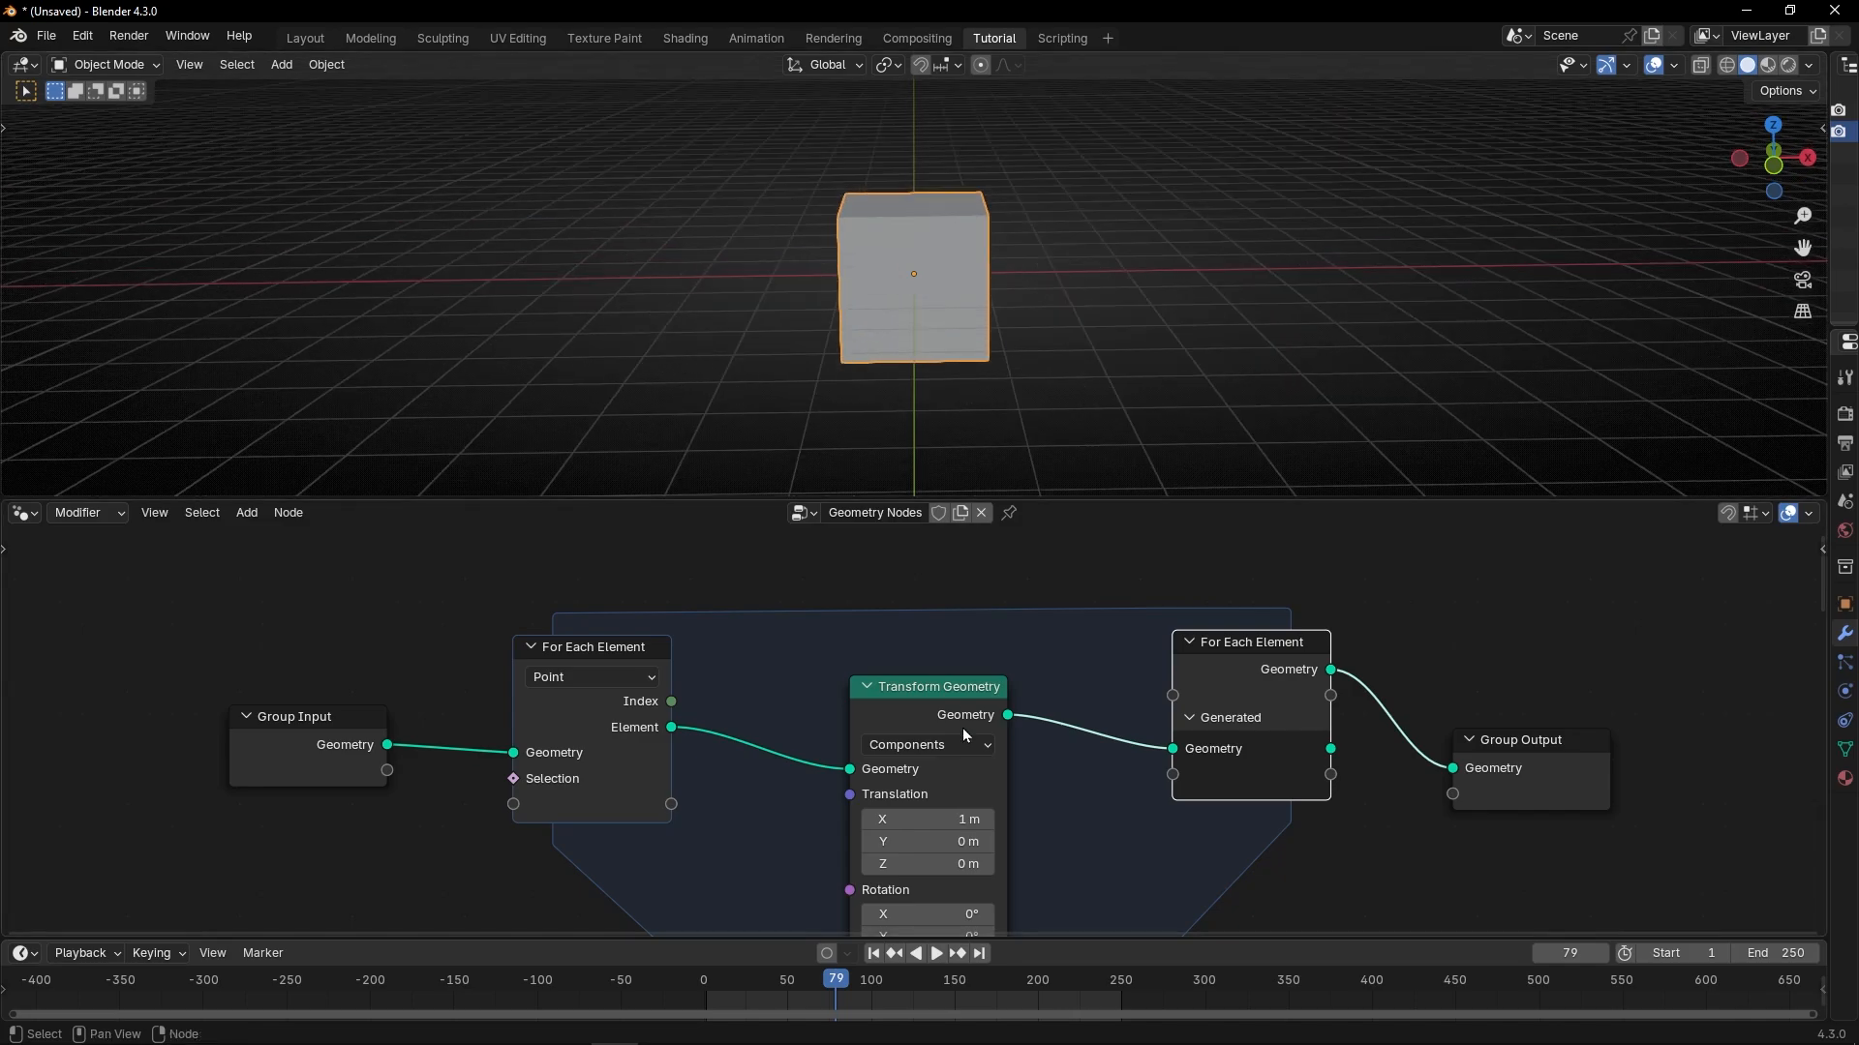
middle_drag(964, 774, 949, 666)
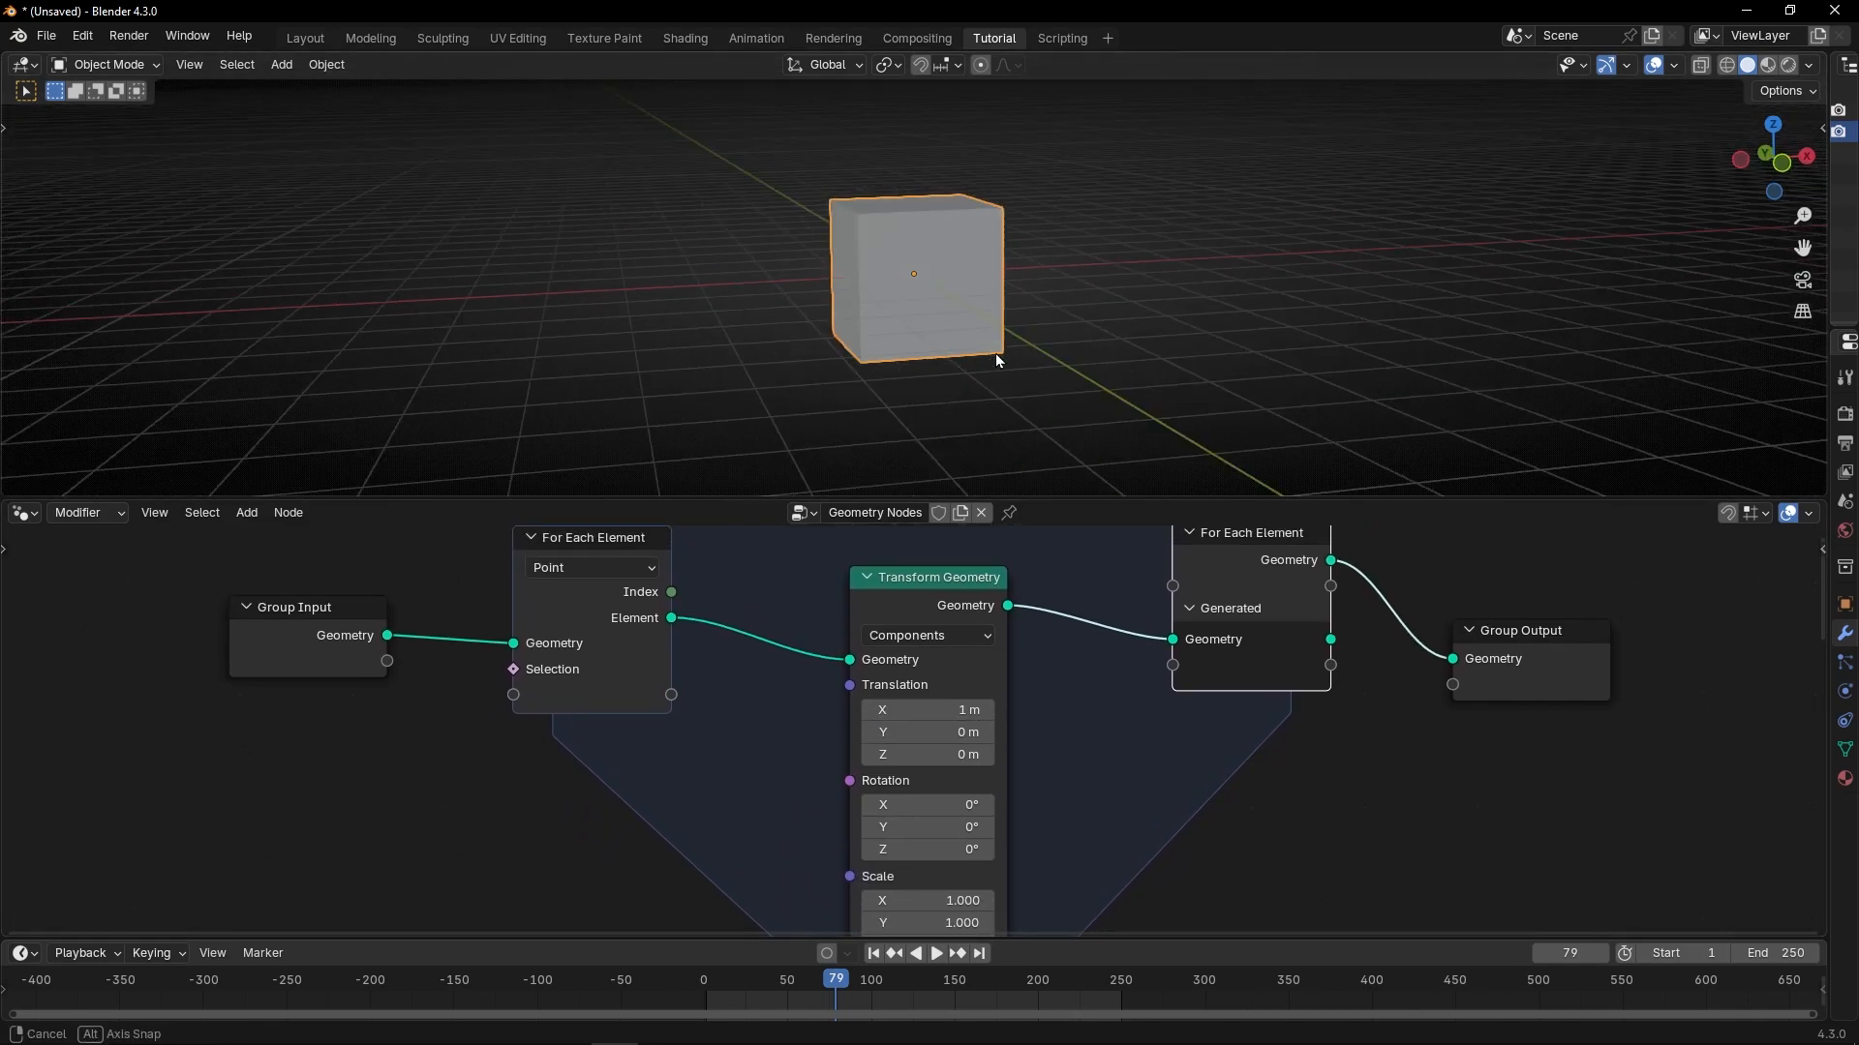
middle_drag(995, 356, 890, 464)
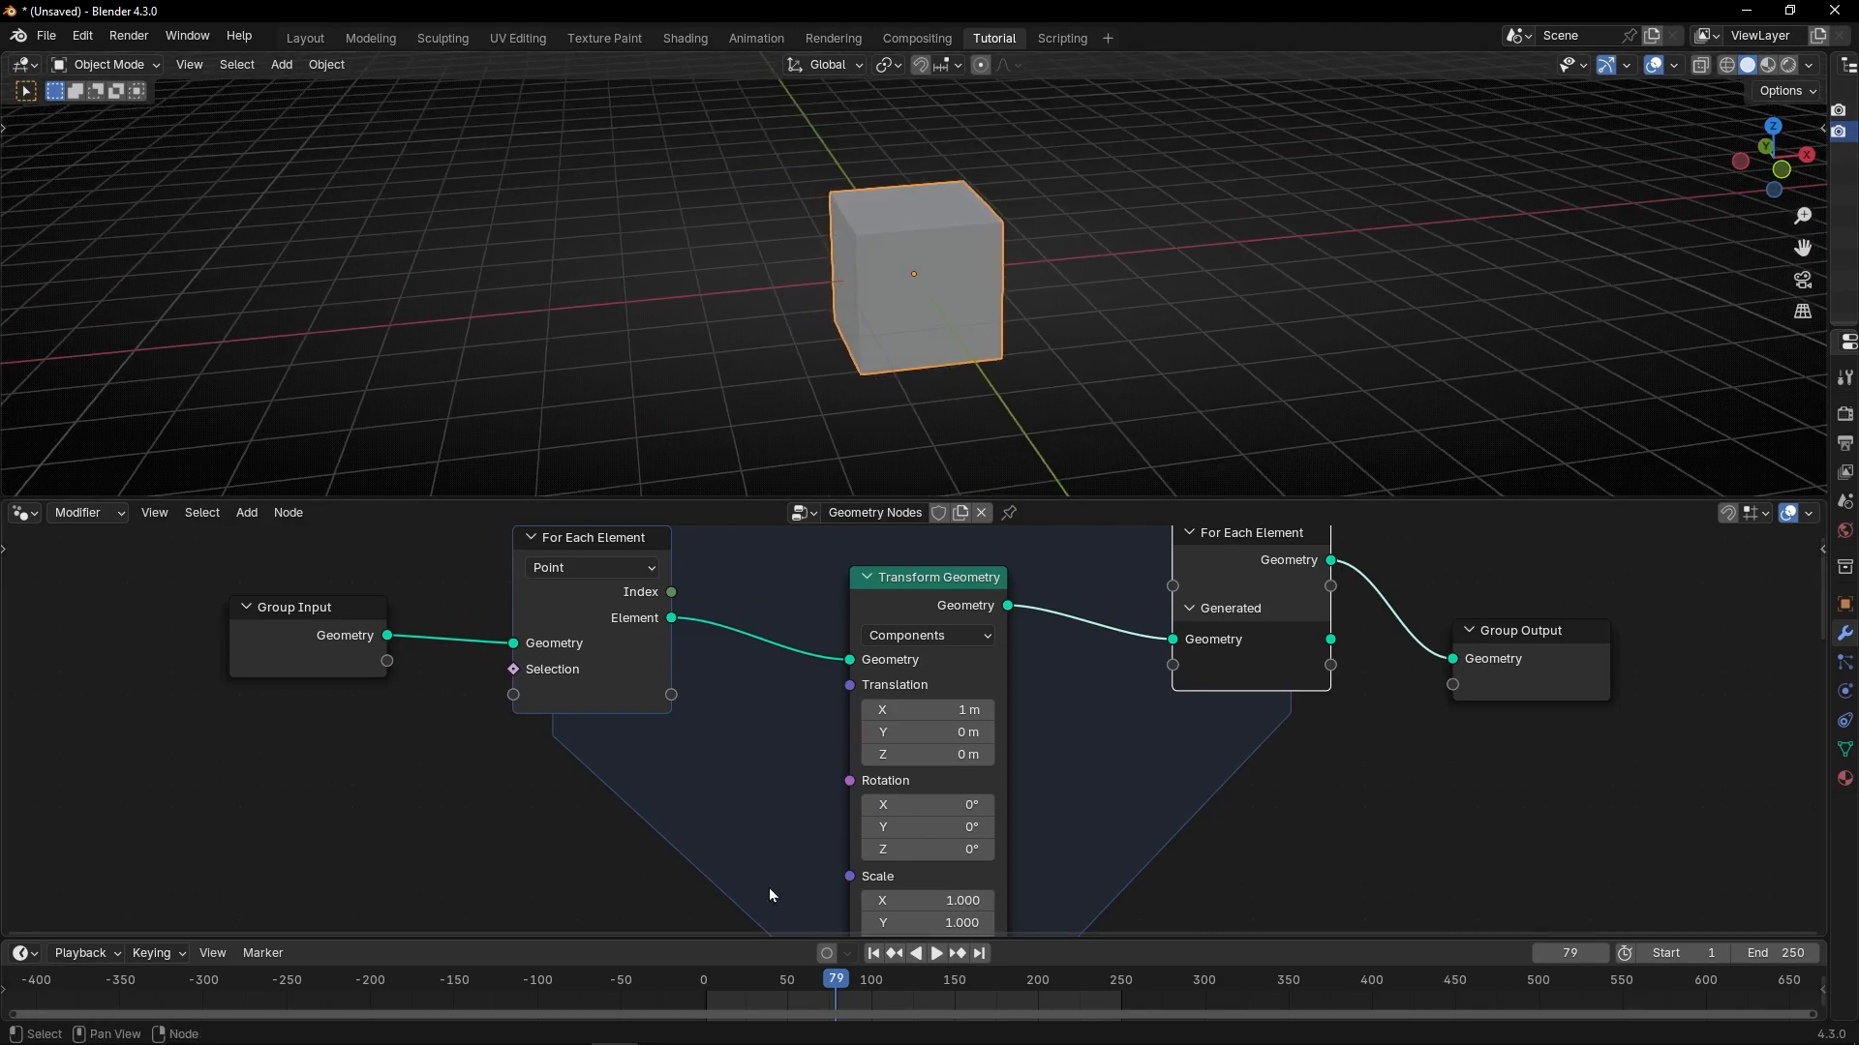
click(872, 953)
drag(927, 710, 900, 710)
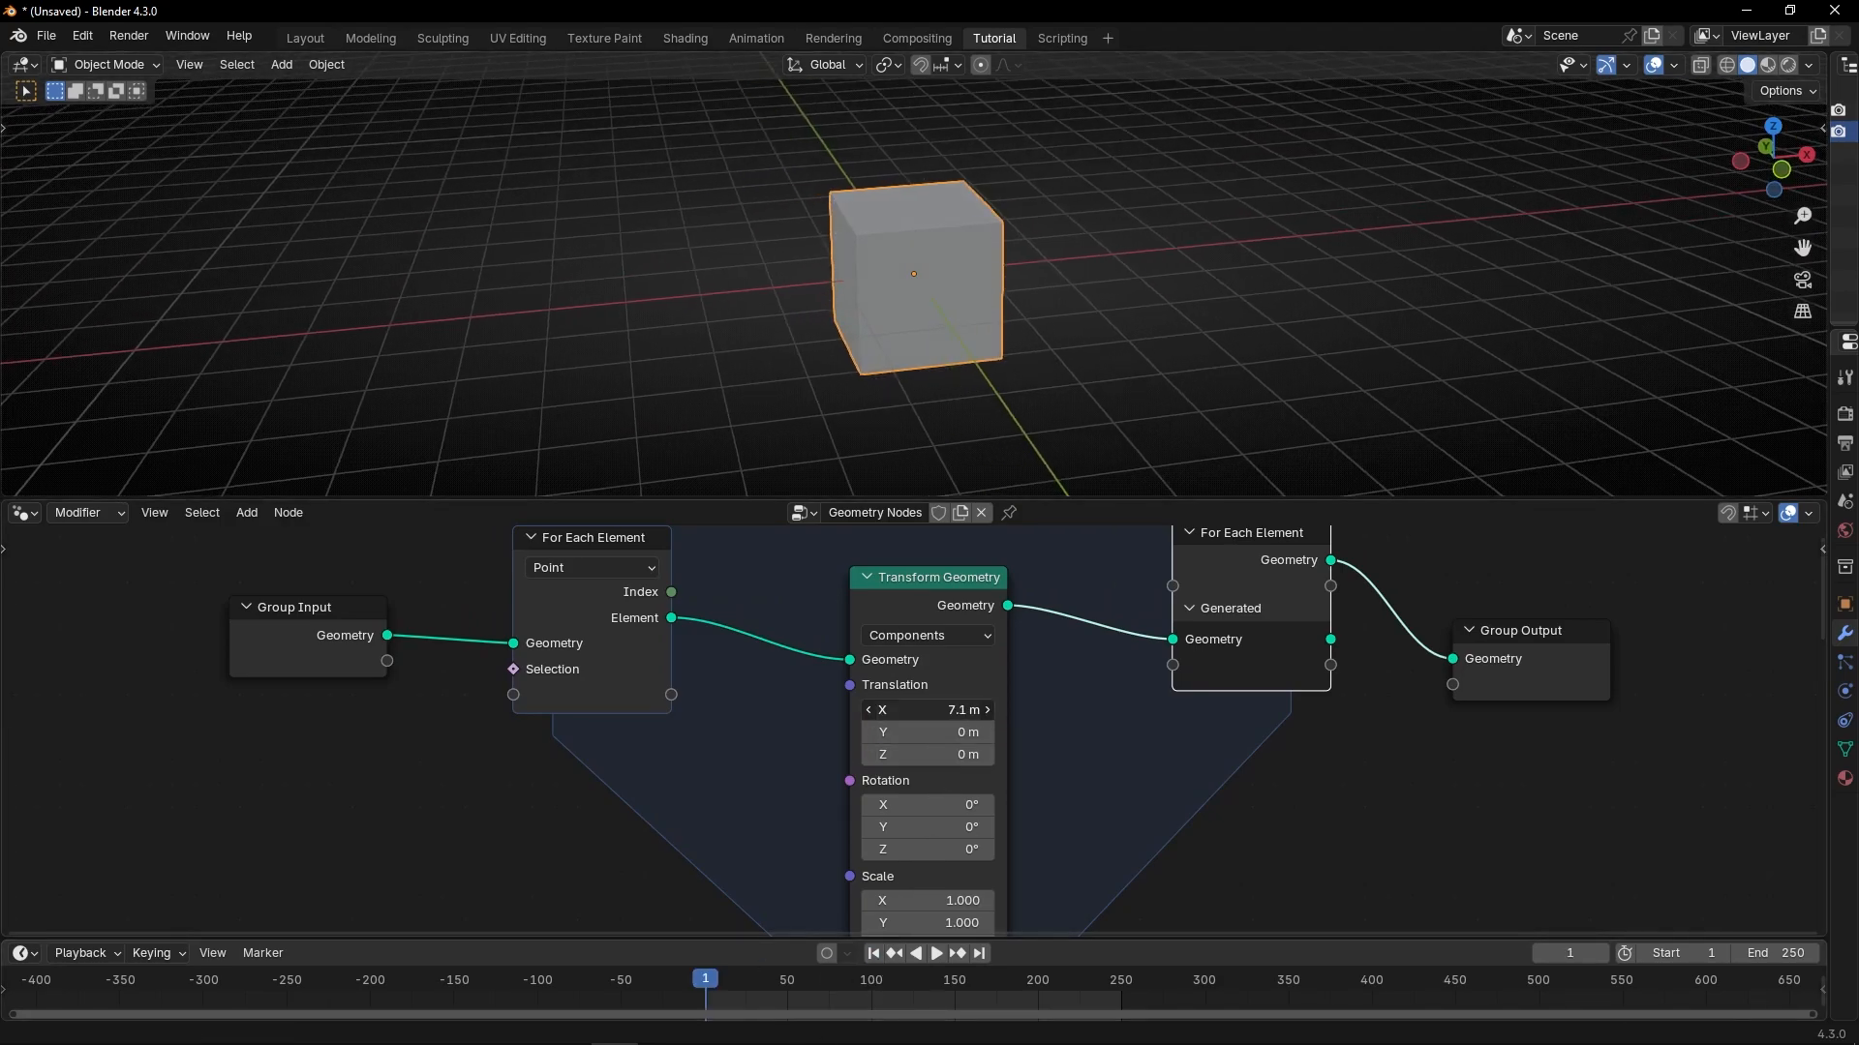
middle_drag(941, 712, 903, 744)
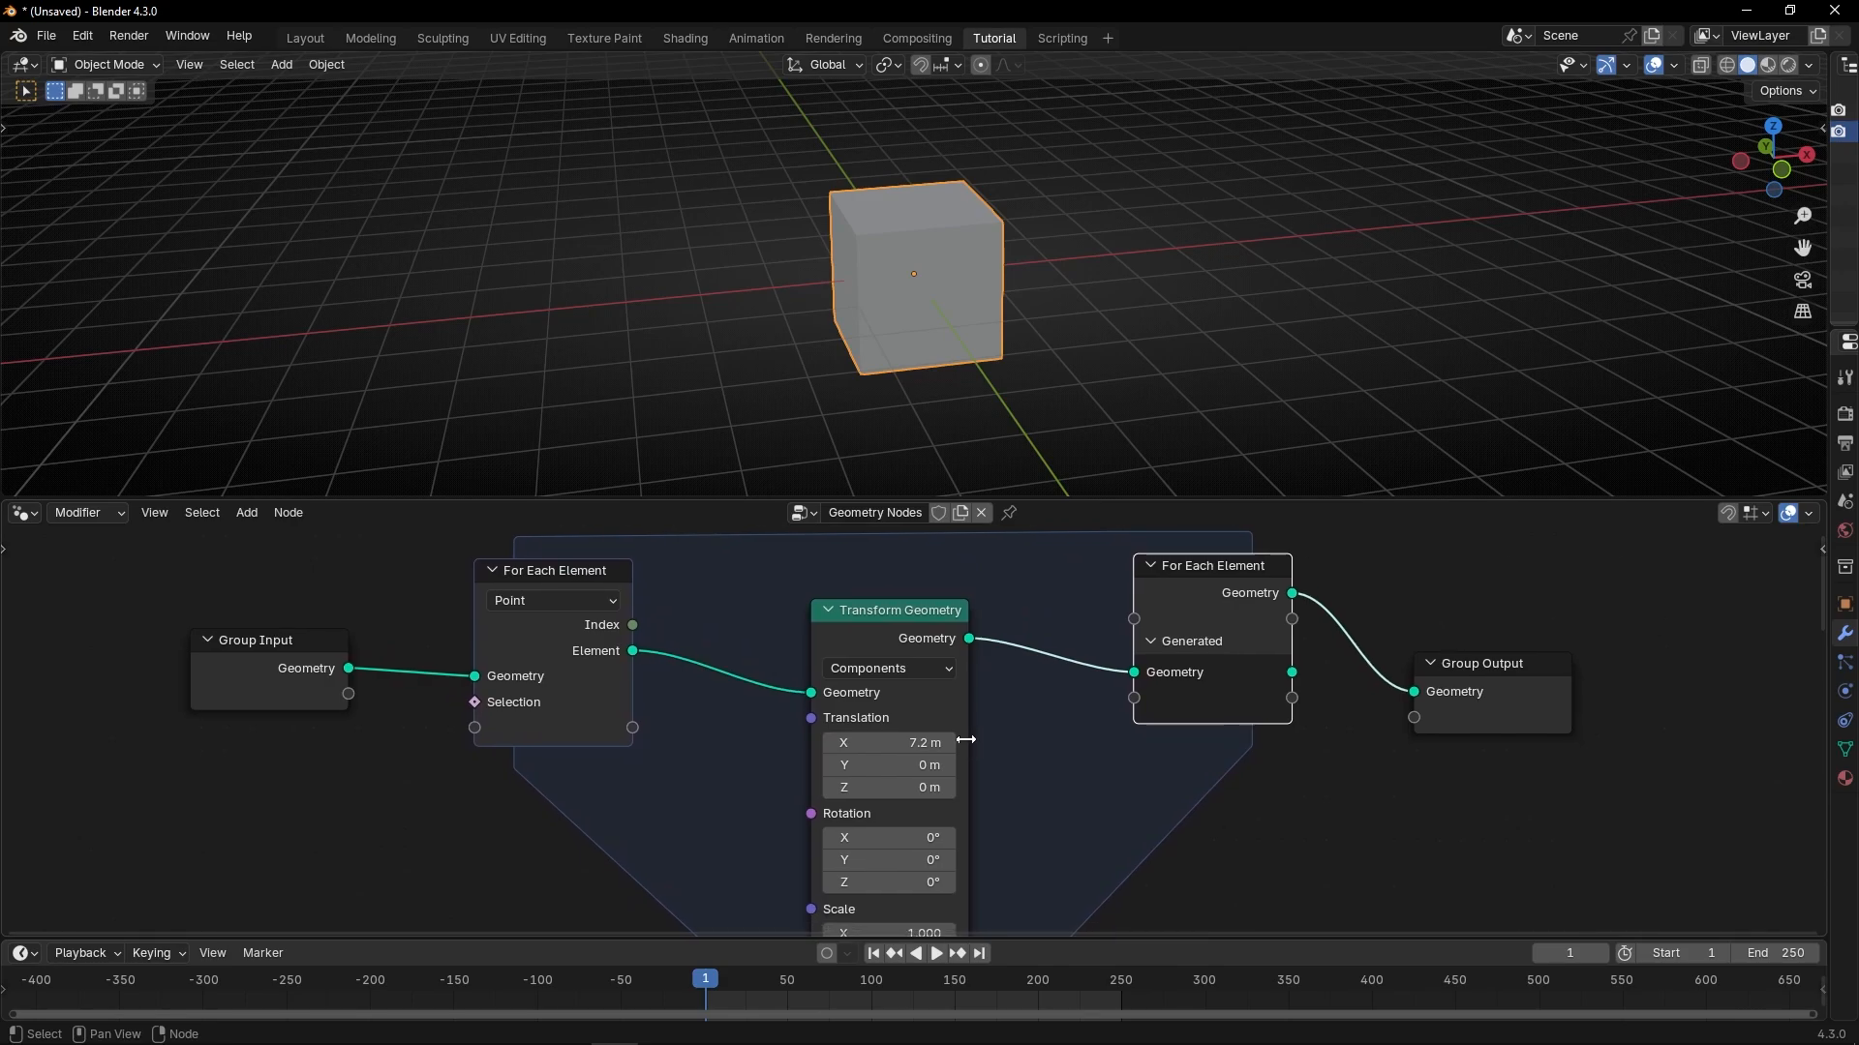
scroll(965, 740, up, 2)
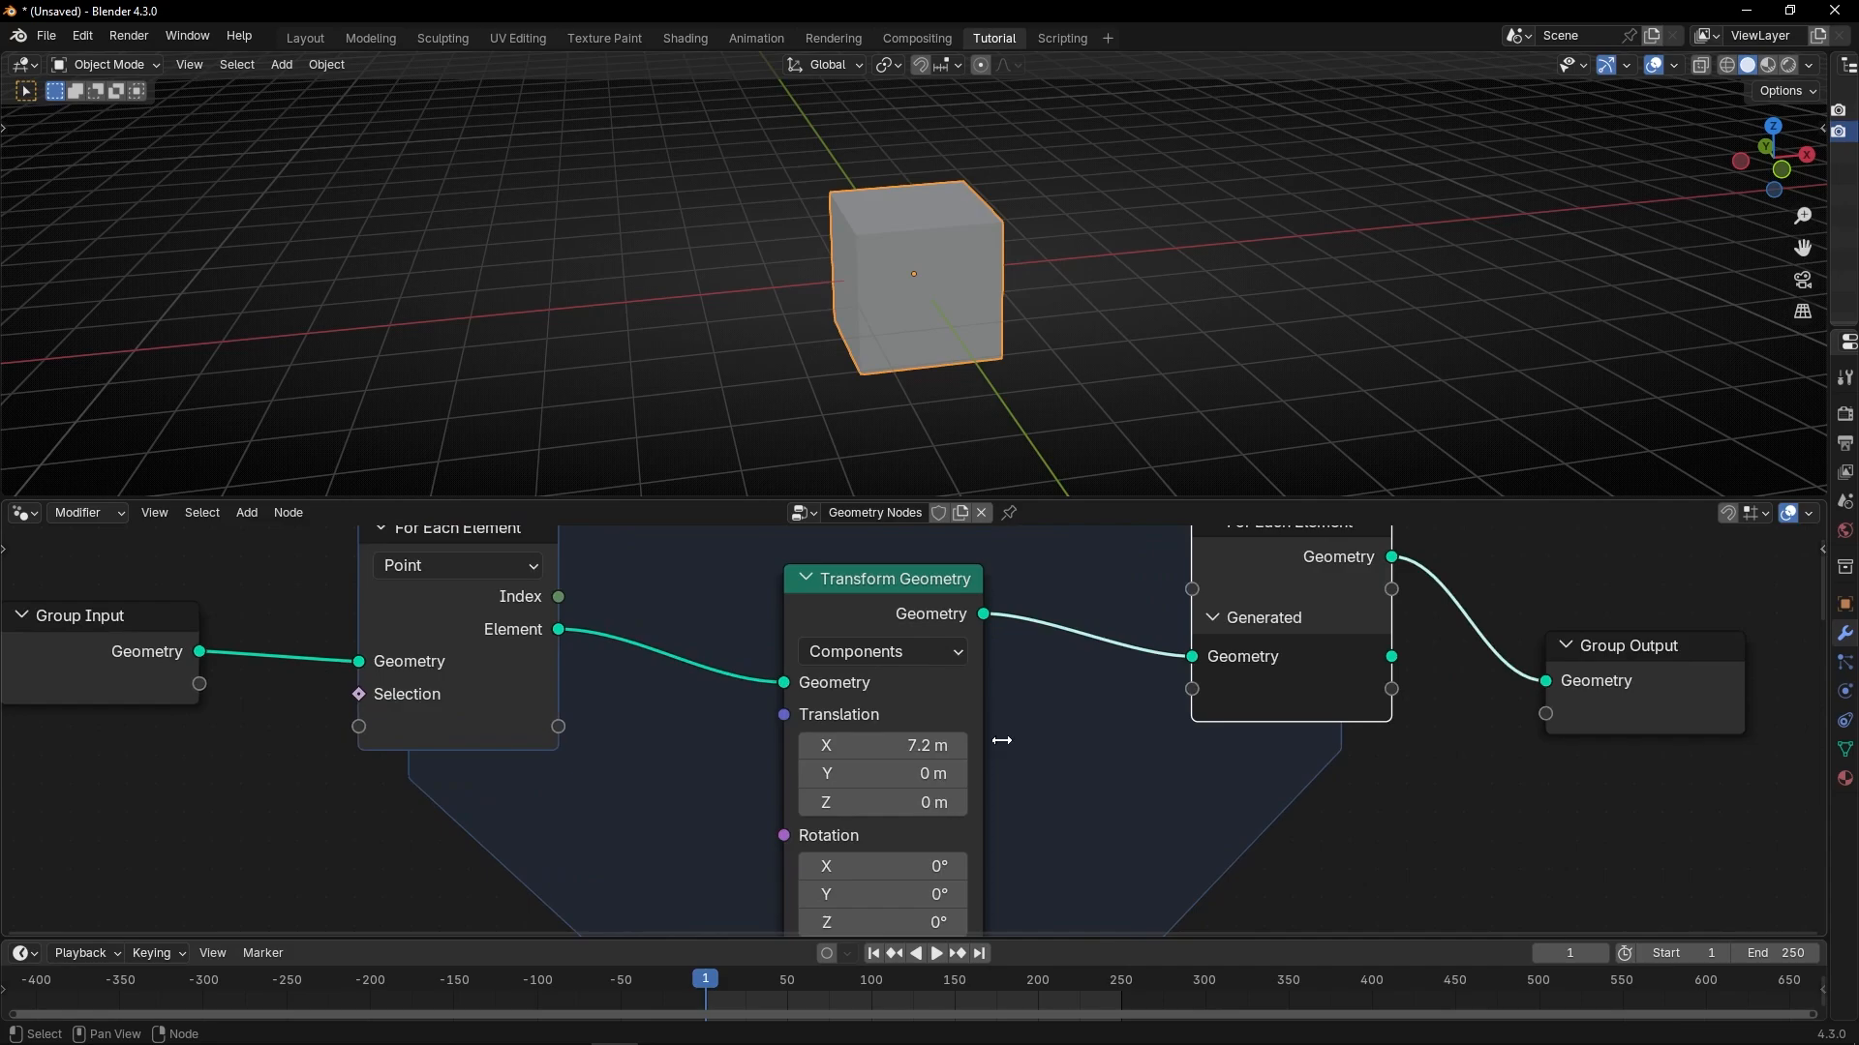
Temporarily link Group Input straight to Group Output, and restore the link from the zone's main Geometry output.
middle_drag(1501, 652, 1016, 684)
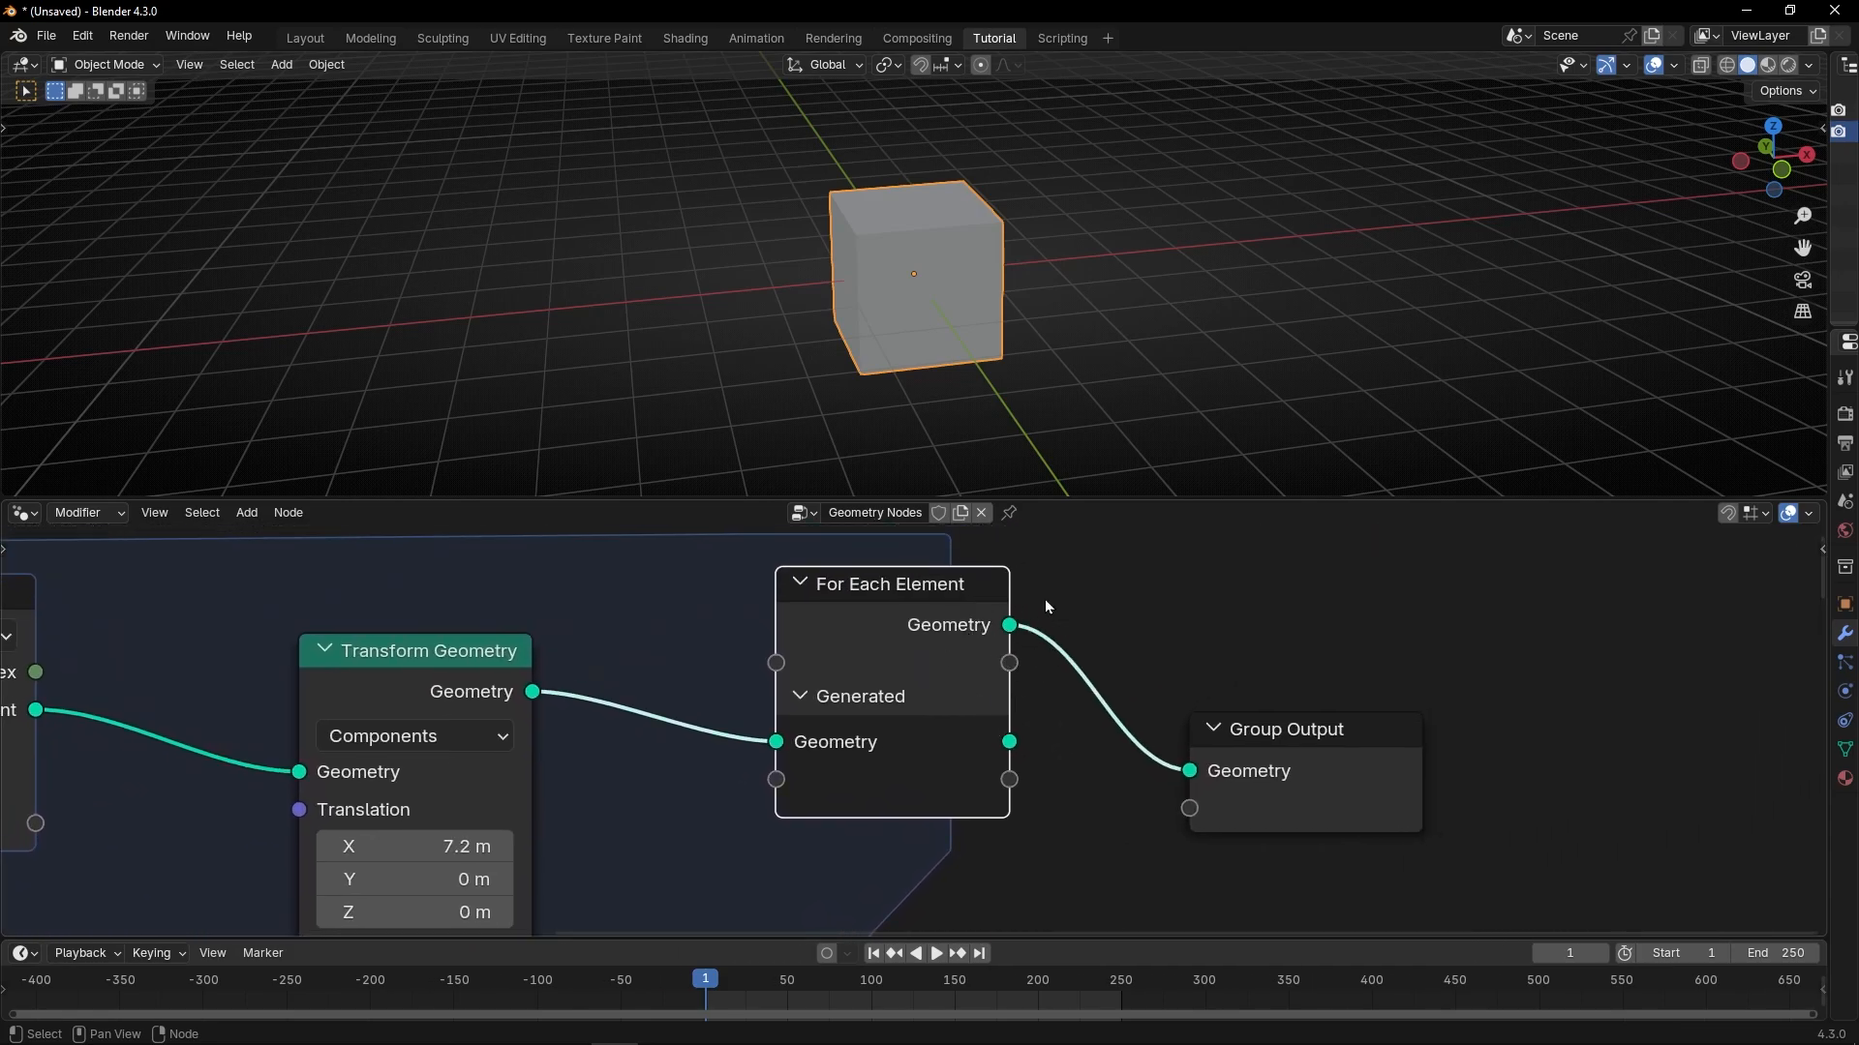
scroll(1019, 619, down, 3)
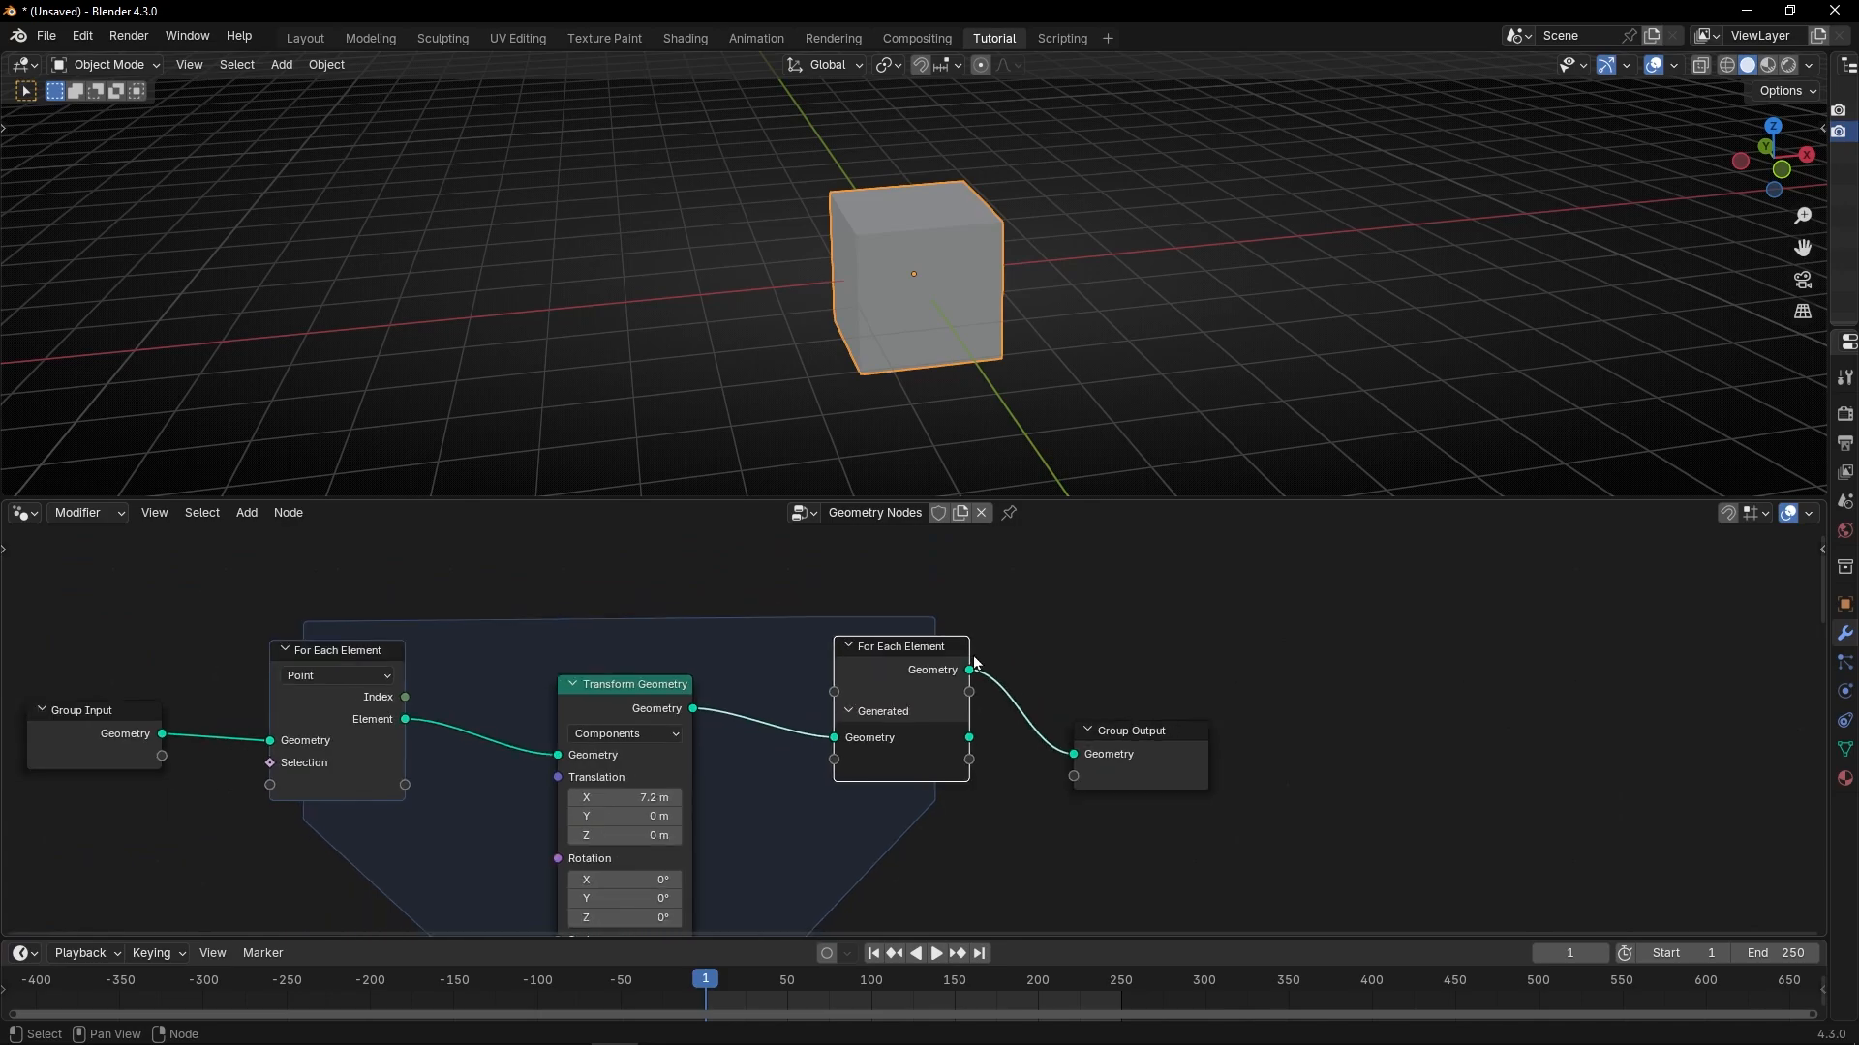
middle_drag(957, 665, 1116, 650)
drag(319, 718, 1233, 739)
mouse_move(1299, 740)
mouse_down()
mouse_move(1322, 714)
mouse_move(1322, 738)
mouse_up()
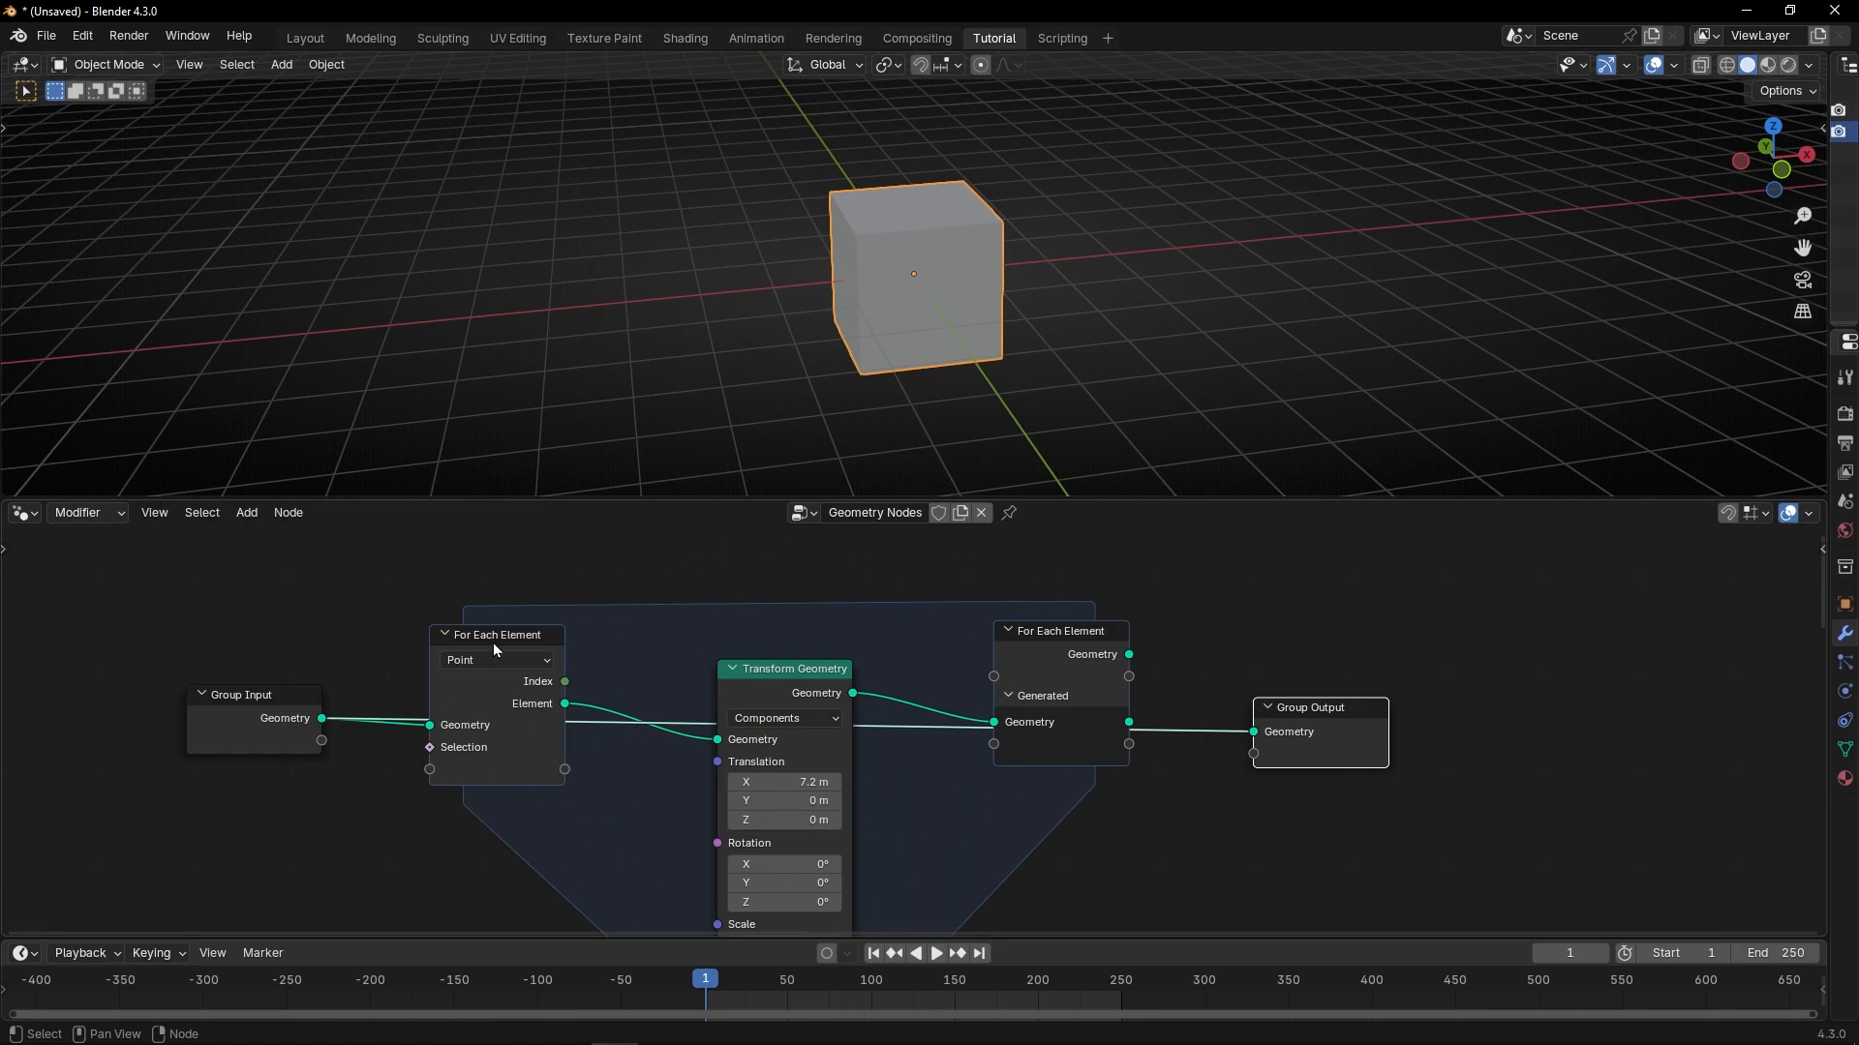
drag(1128, 654, 1271, 695)
drag(779, 782, 839, 782)
right_click(809, 782)
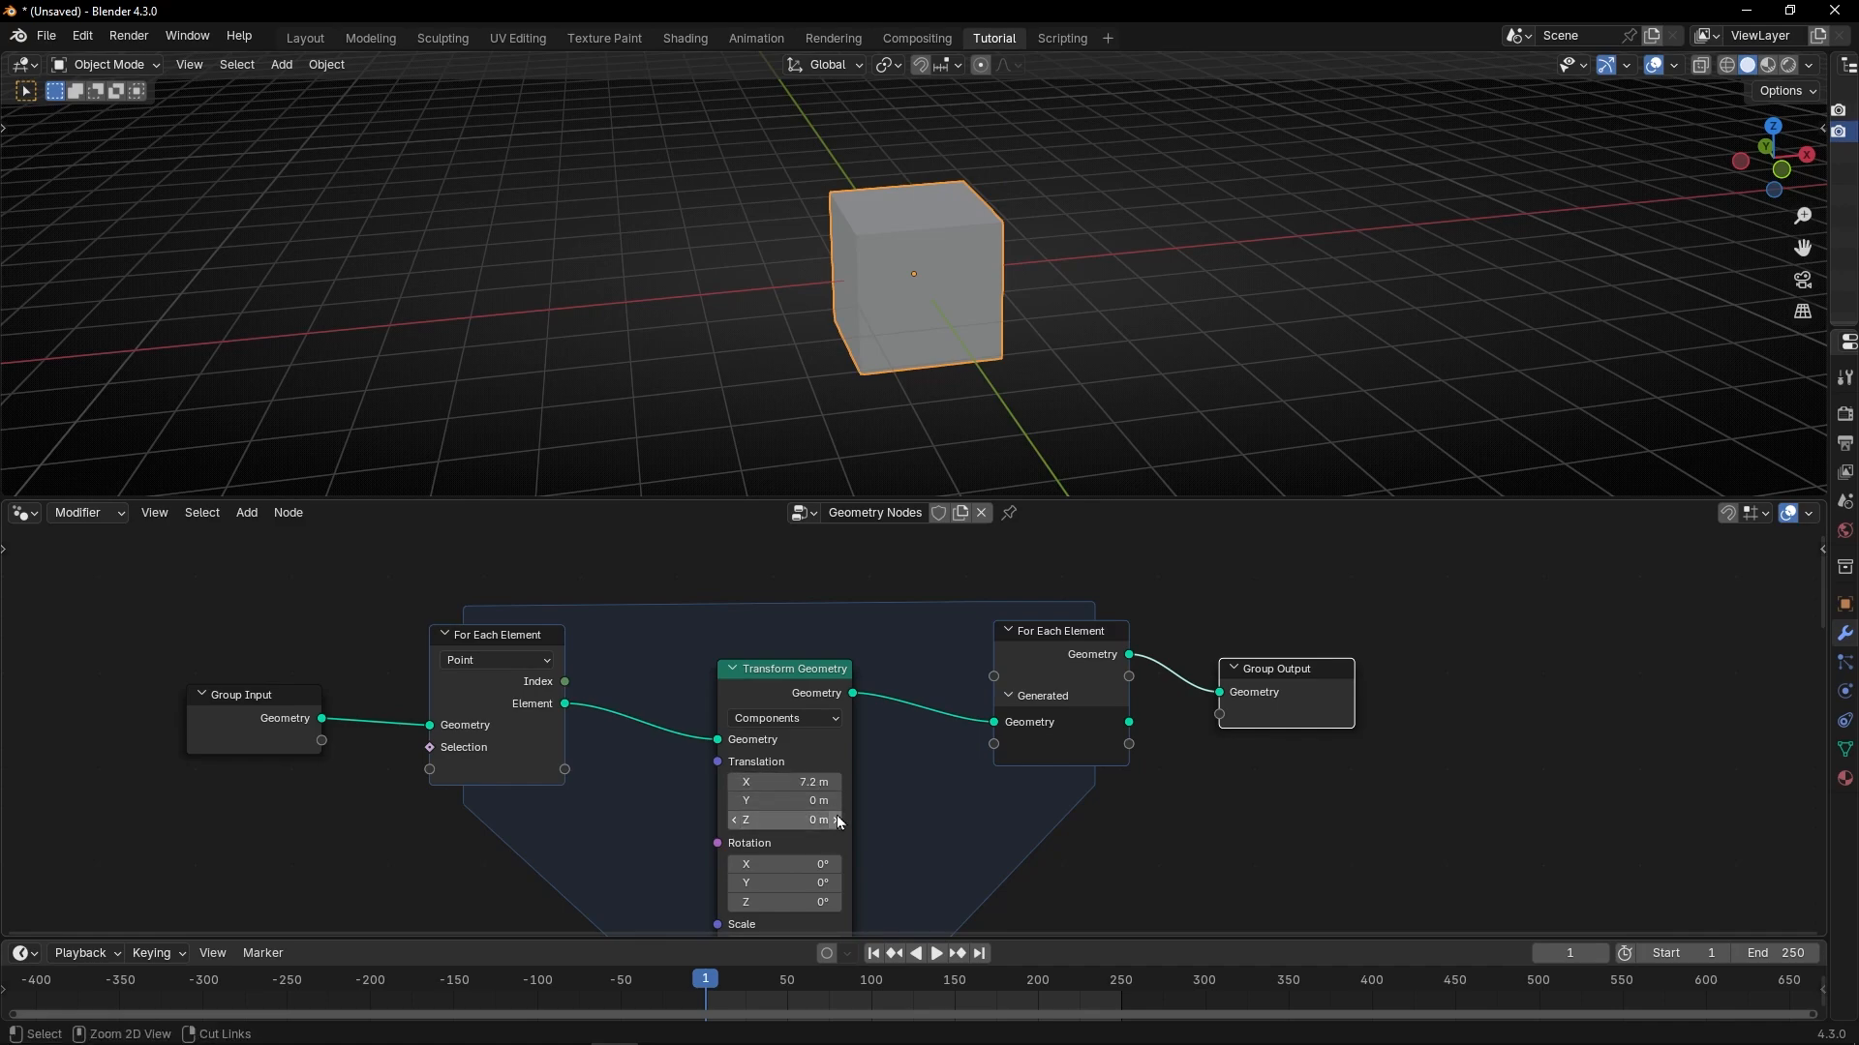
Connect the zone's Generated Geometry output to Group Output and move Group Output farther from the zone.
scroll(1208, 718, up, 2)
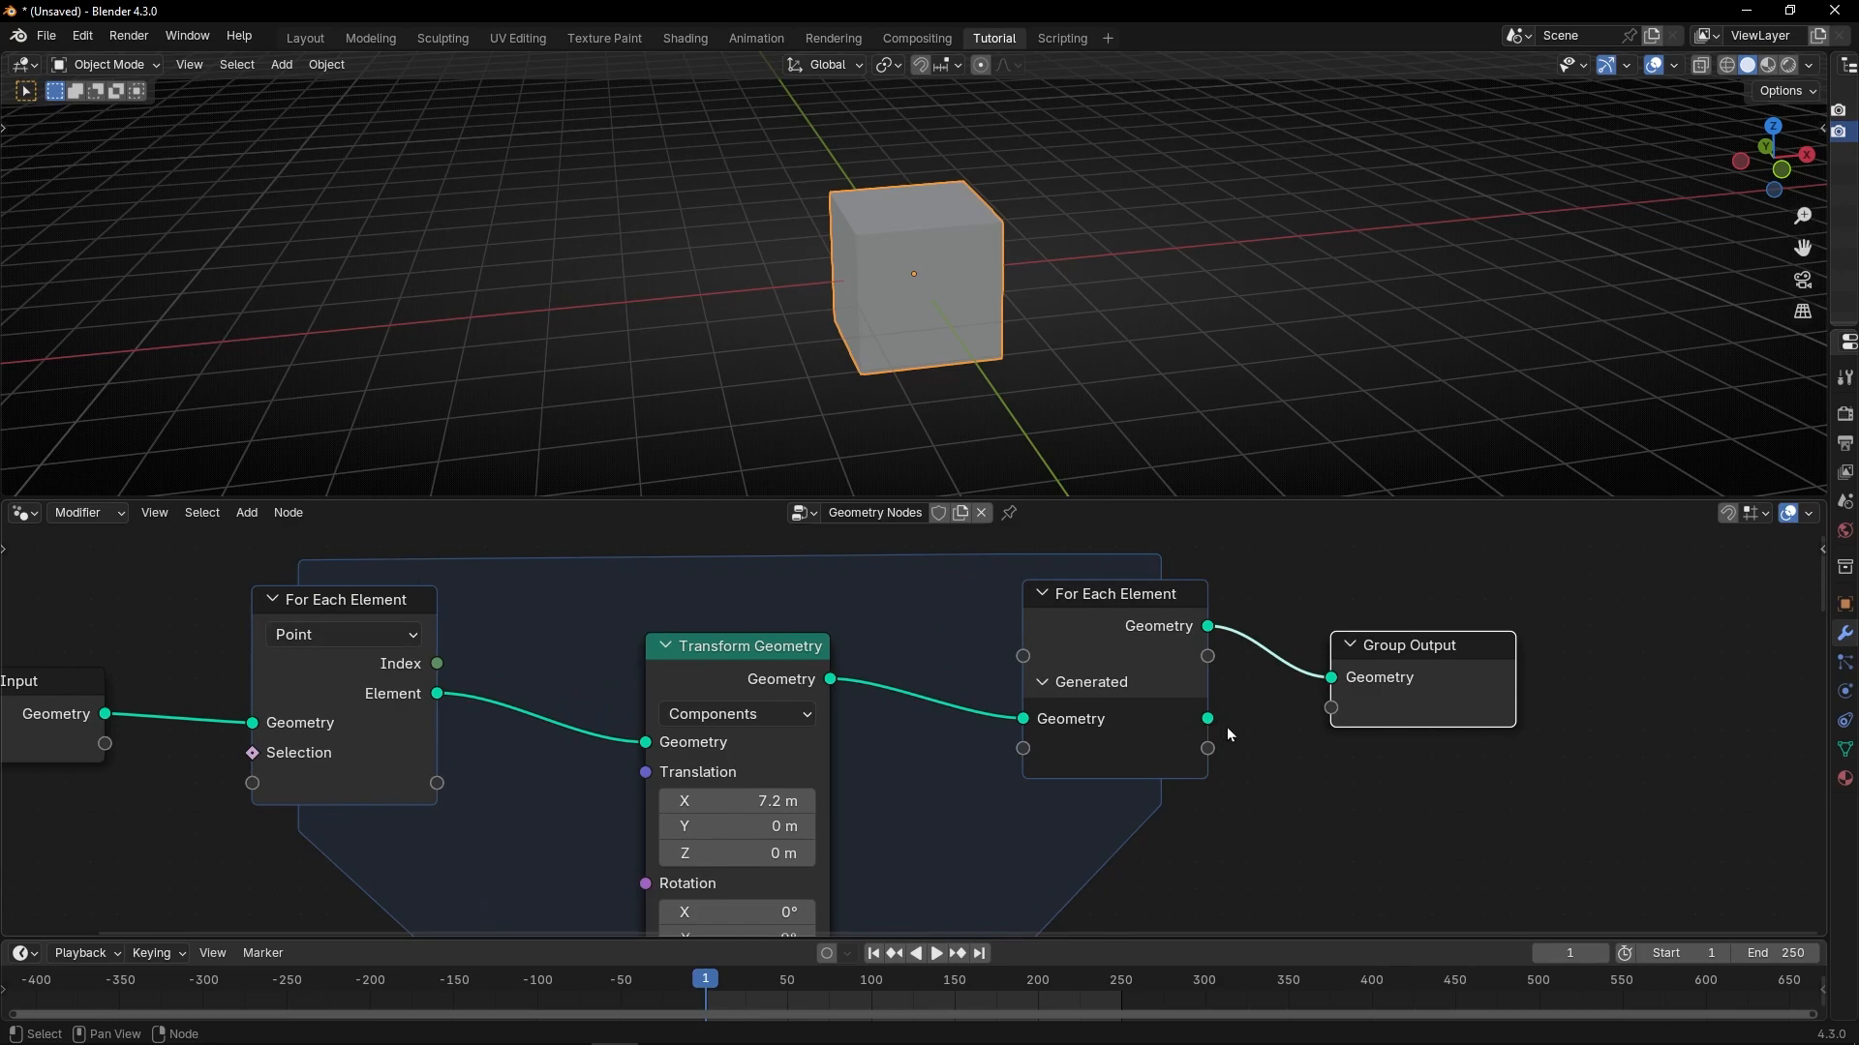
drag(1207, 718, 1331, 678)
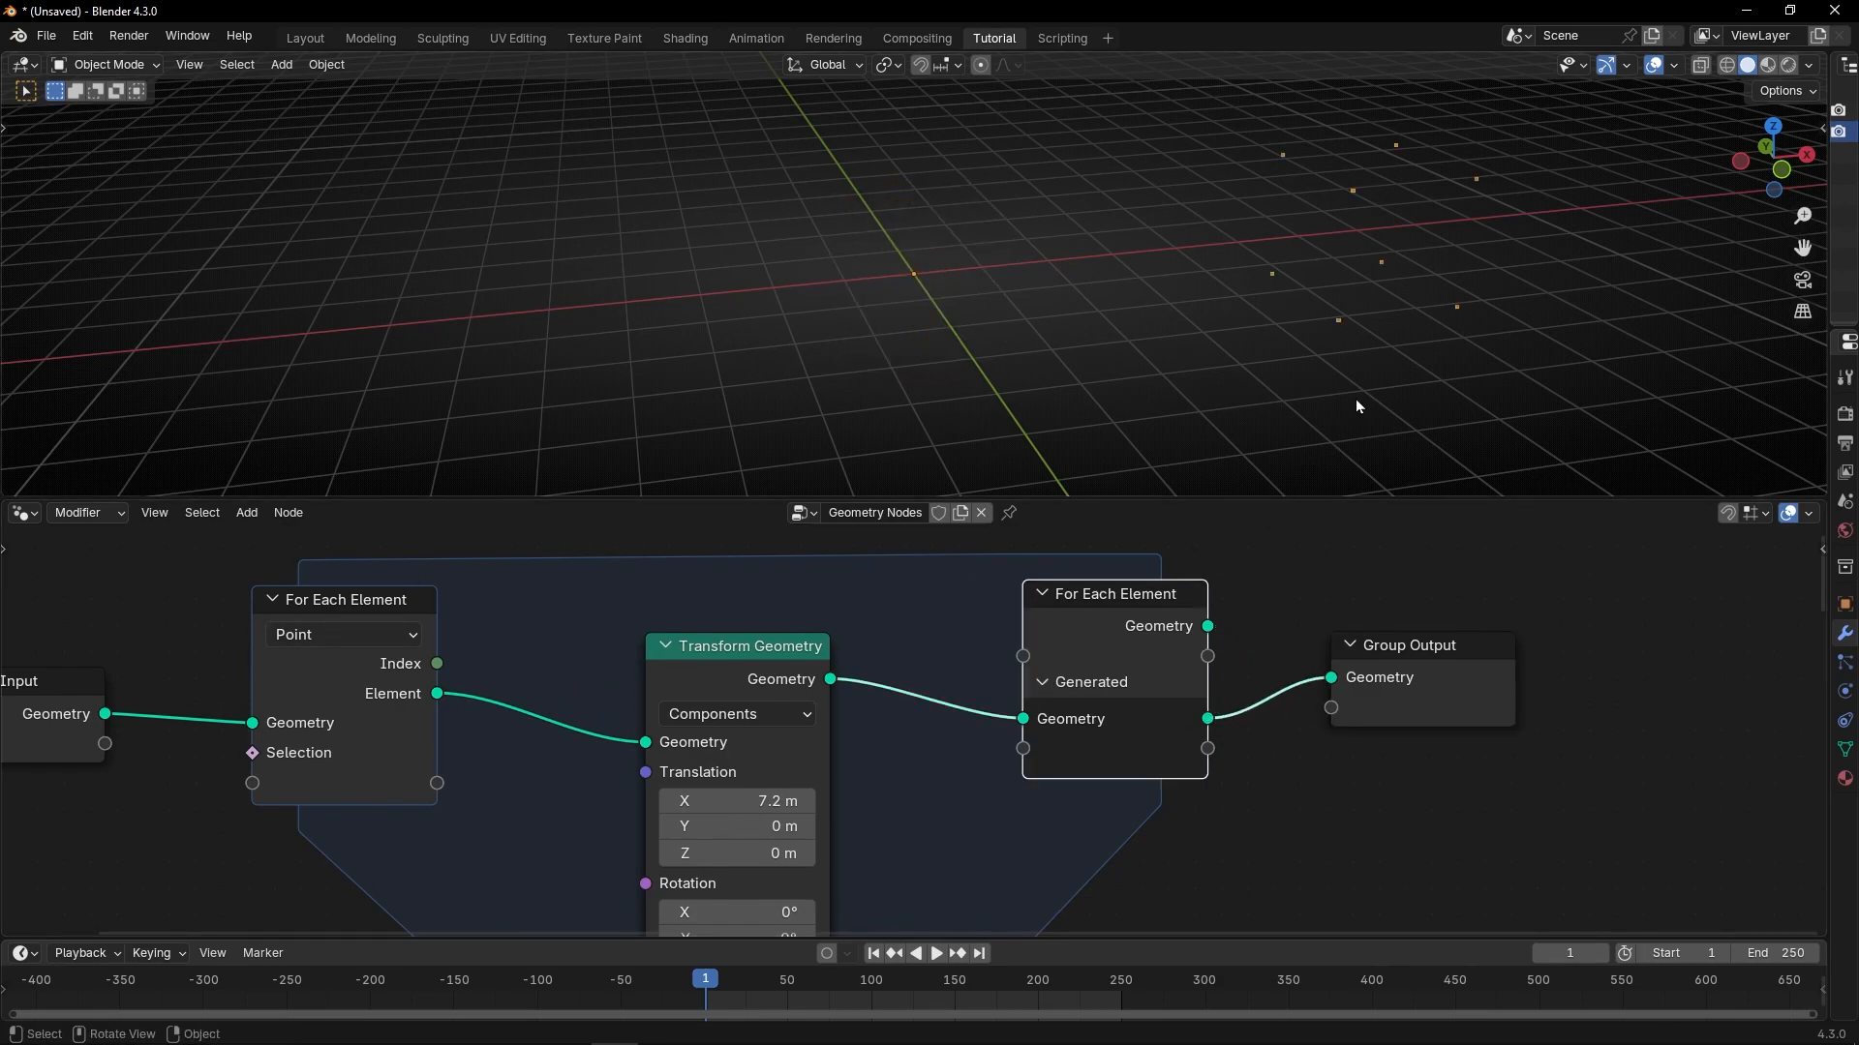
scroll(1169, 751, down, 1)
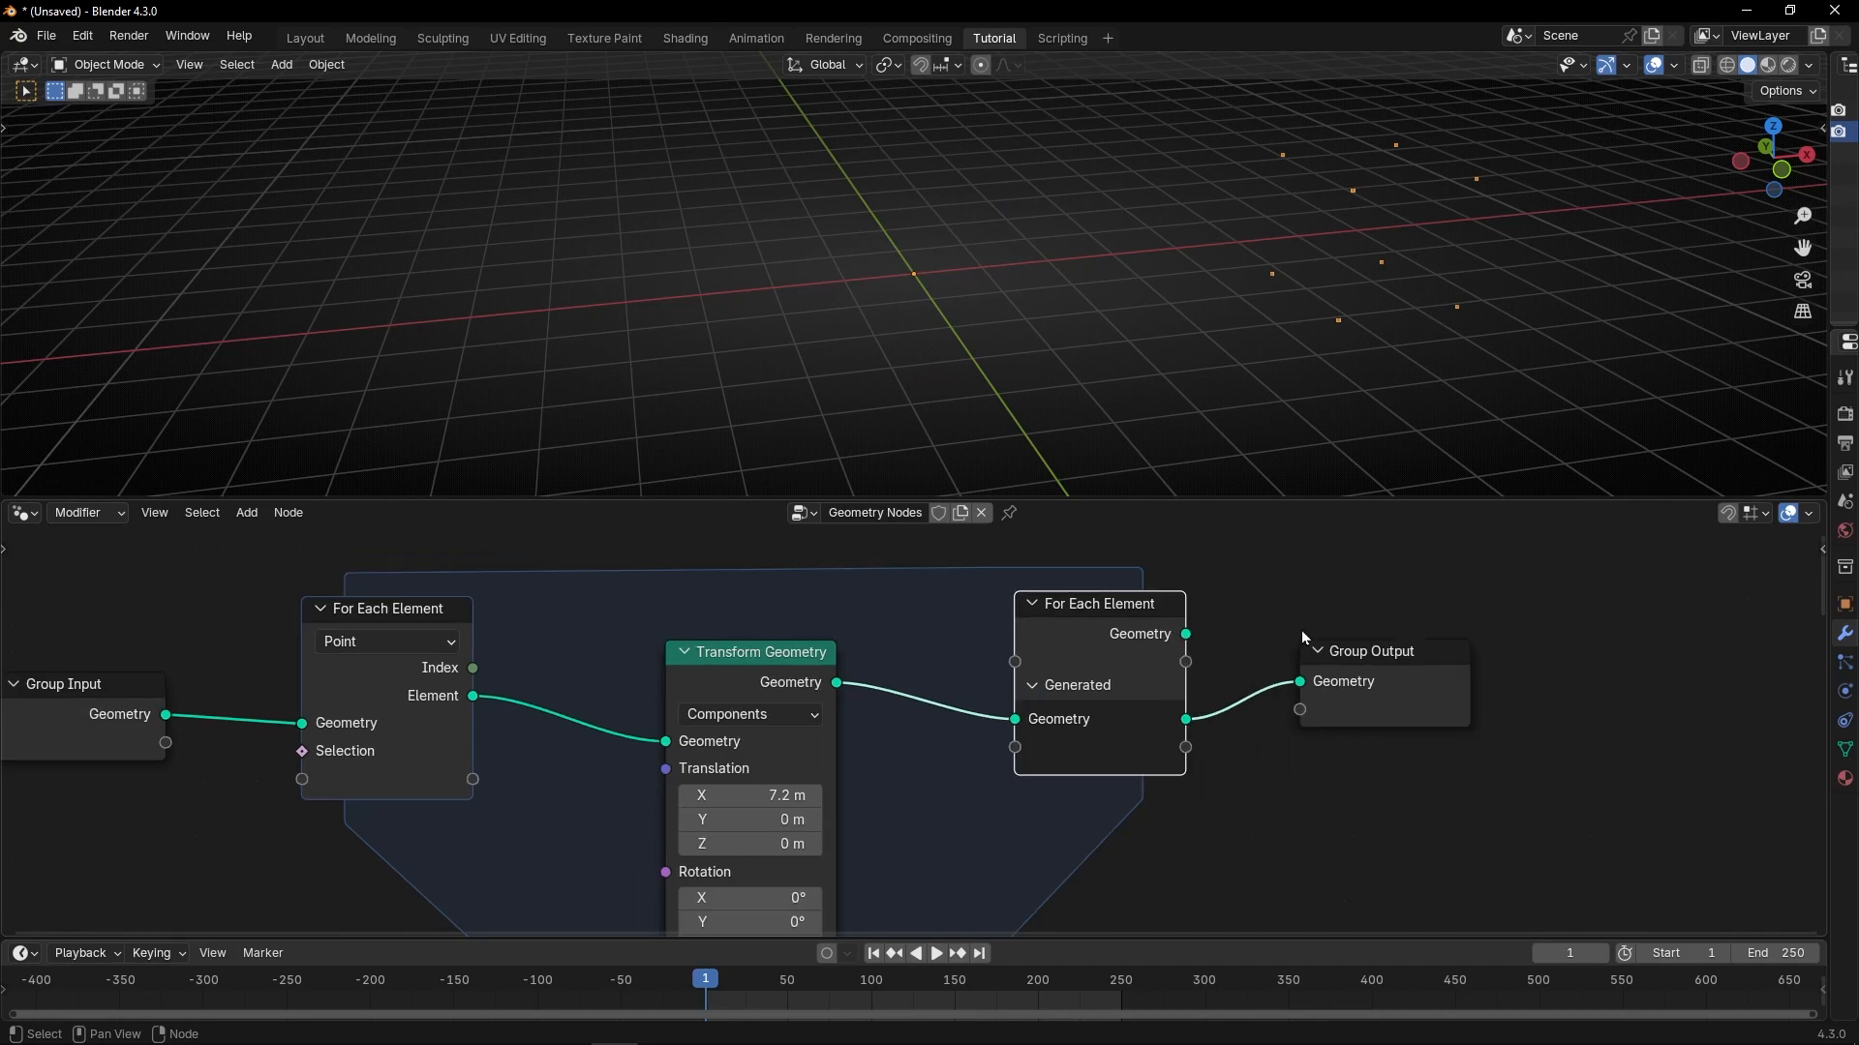
drag(1374, 696, 1483, 721)
middle_drag(938, 744, 1078, 703)
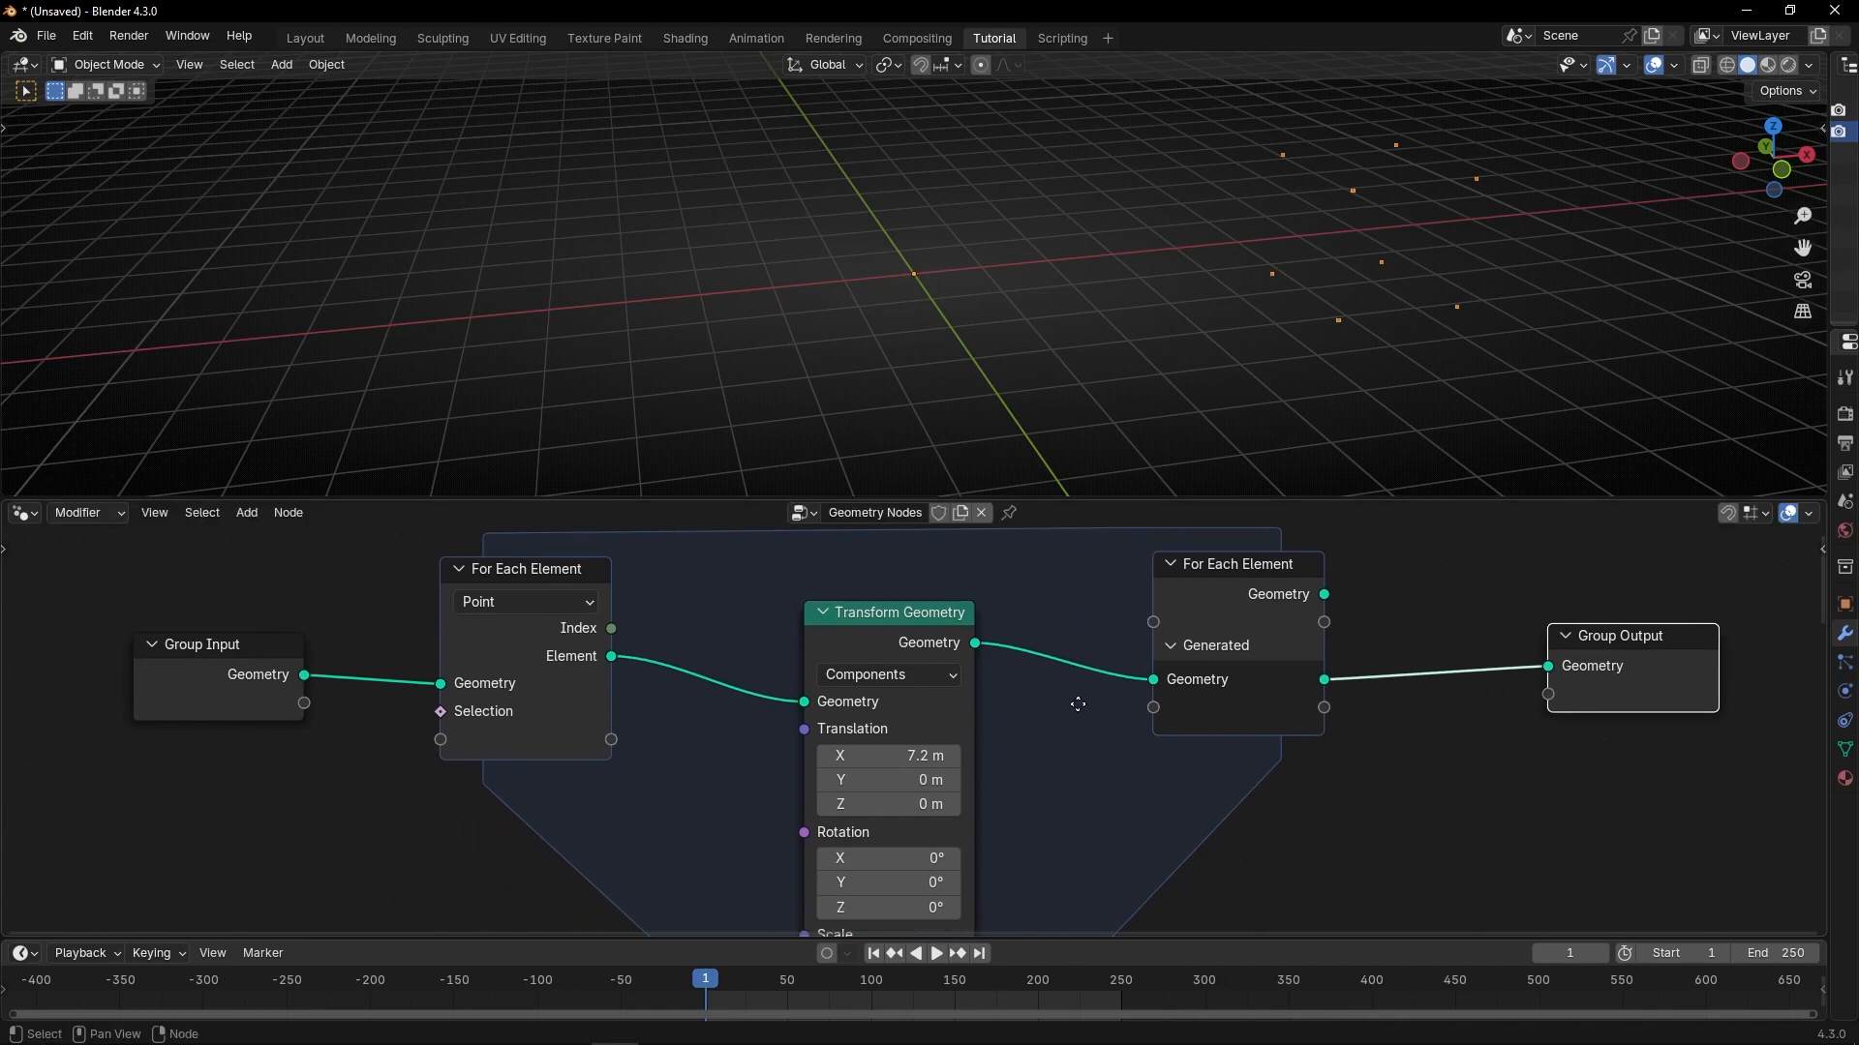
Set Transform Geometry's X translation to 1 m and check the moved points in the viewport.
click(931, 754)
text(1)
key(Return)
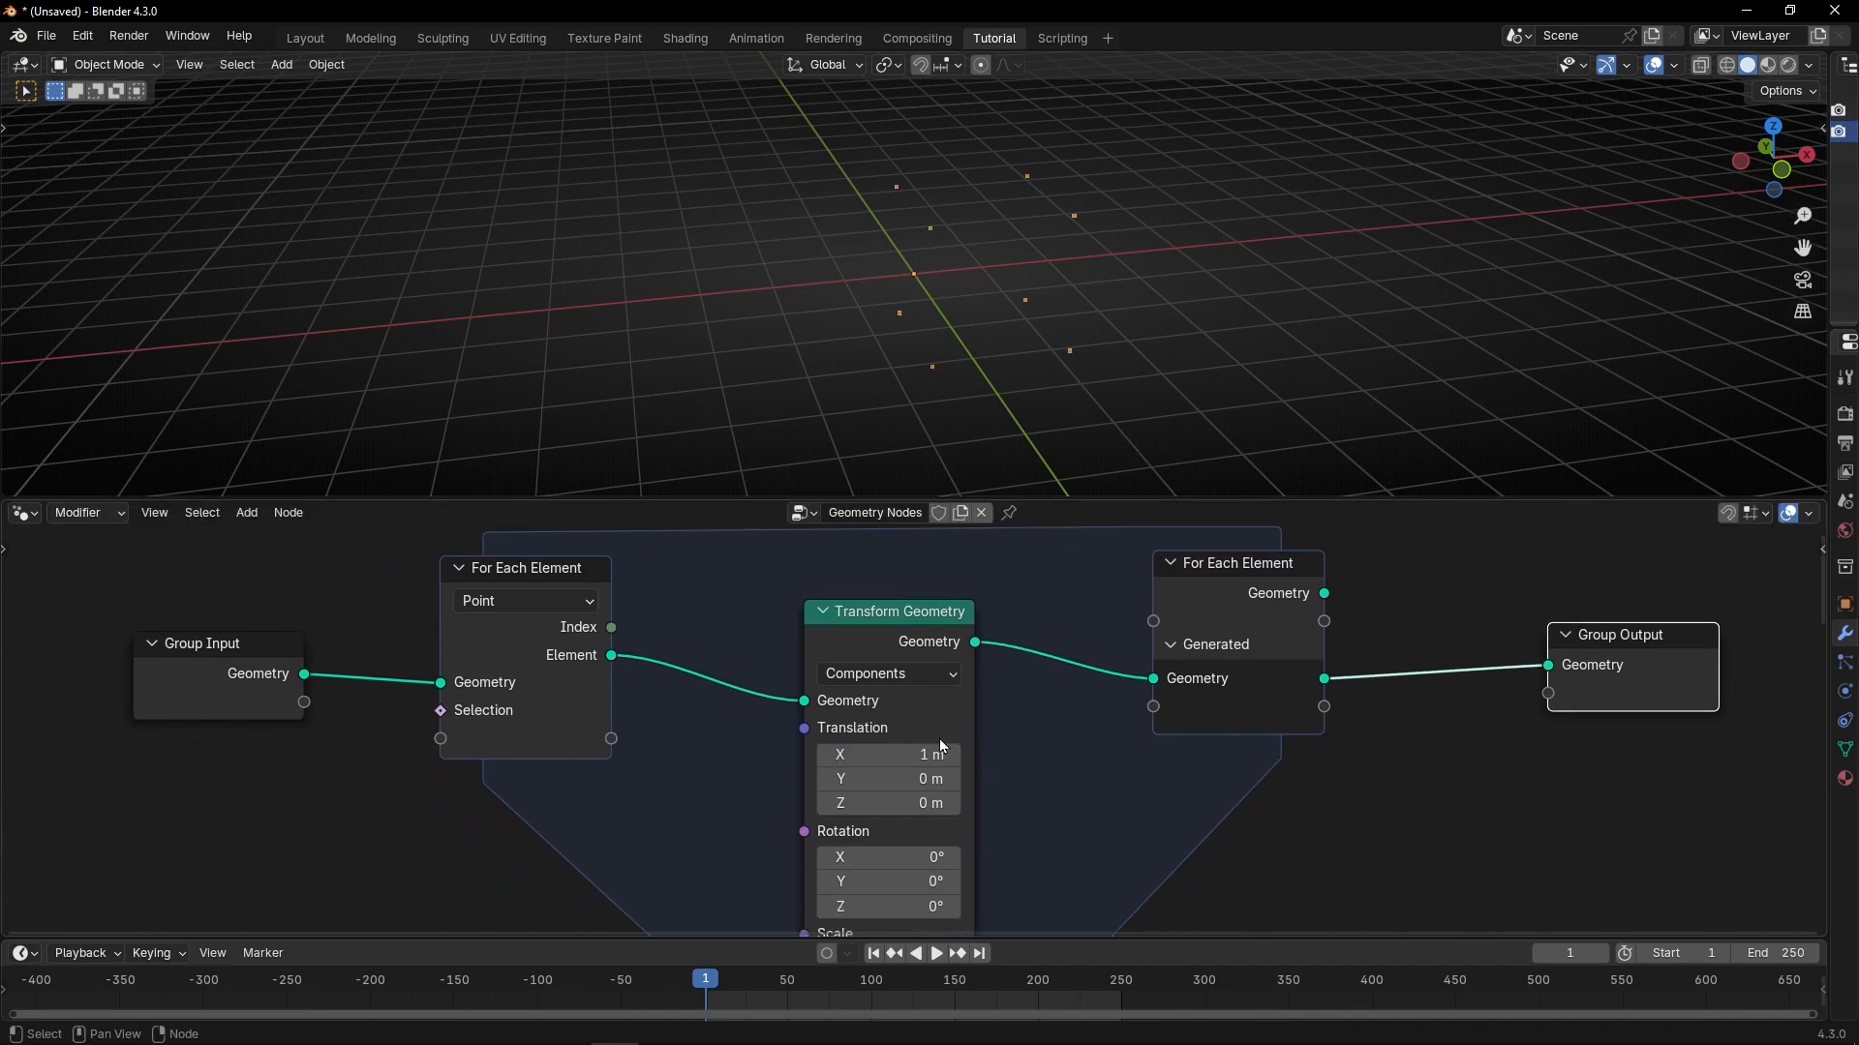
middle_drag(984, 363, 937, 339)
Review the domain options of the For Each Element zone and keep Point.
scroll(743, 614, up, 2)
middle_drag(742, 614, 900, 682)
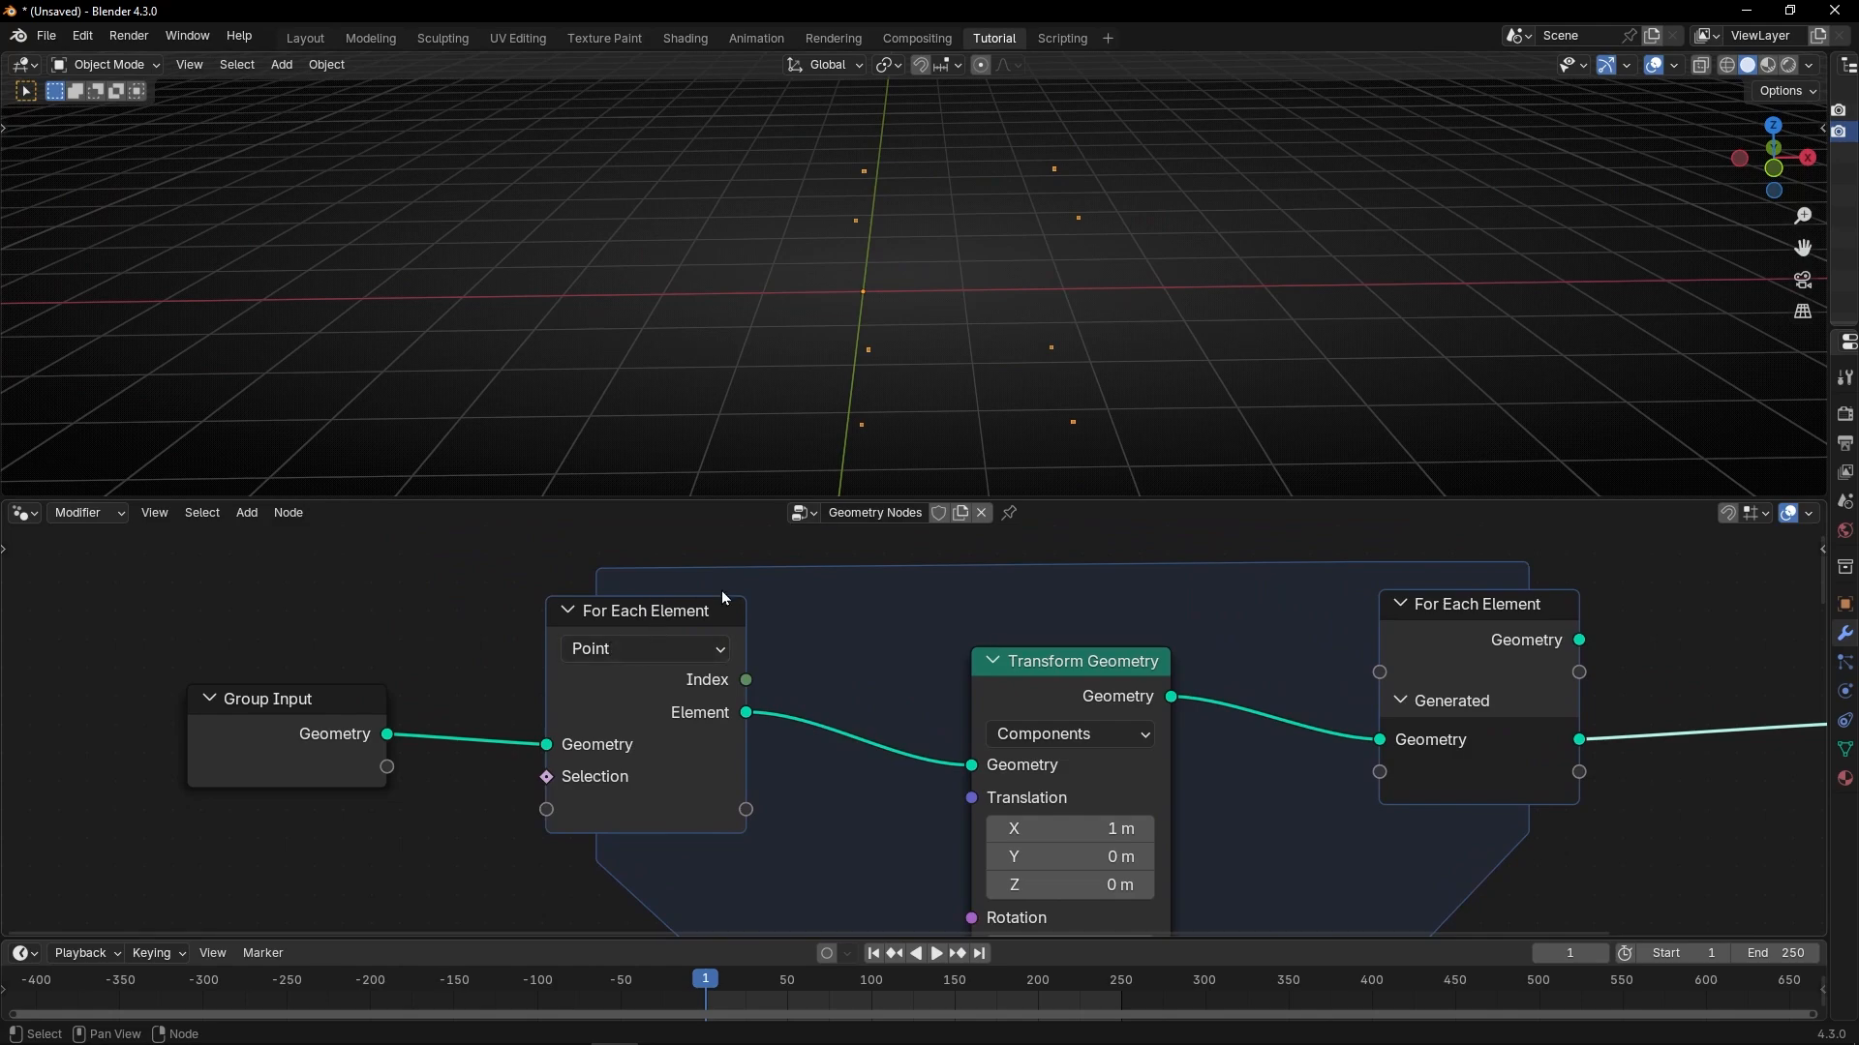
scroll(668, 609, up, 3)
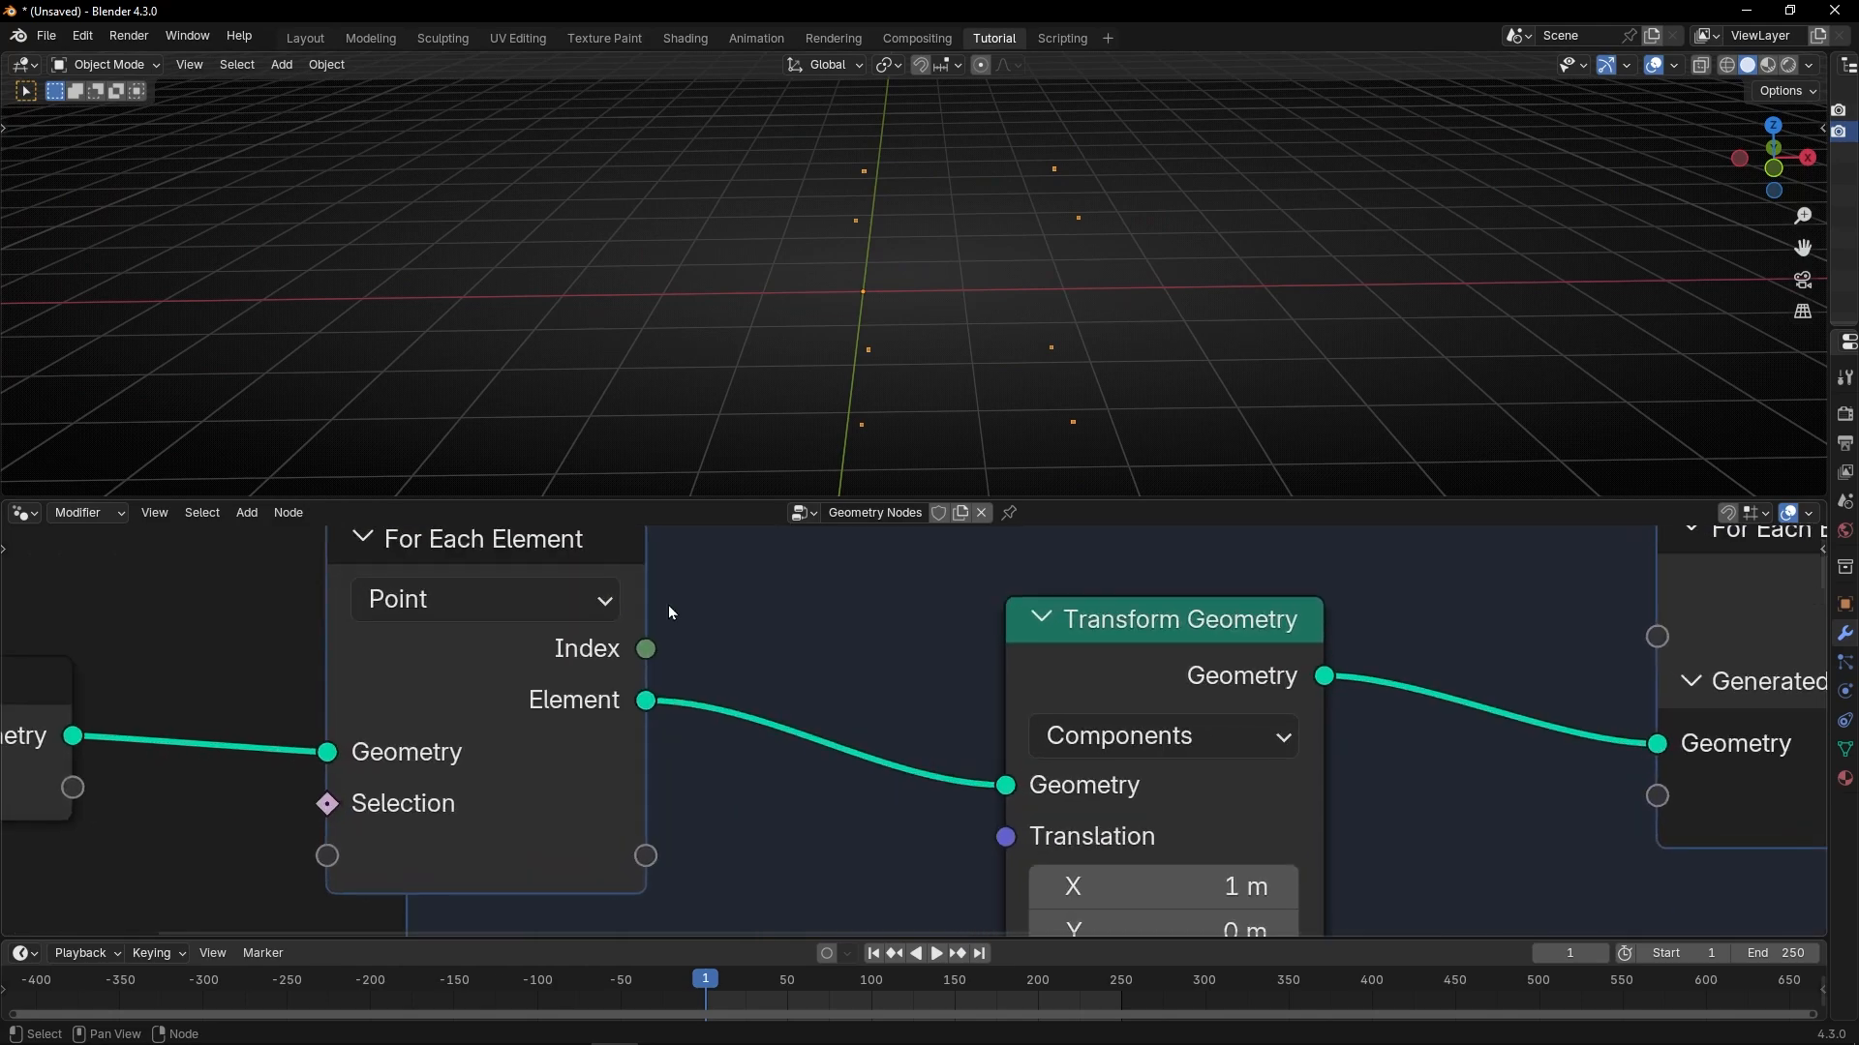
middle_drag(722, 666, 724, 665)
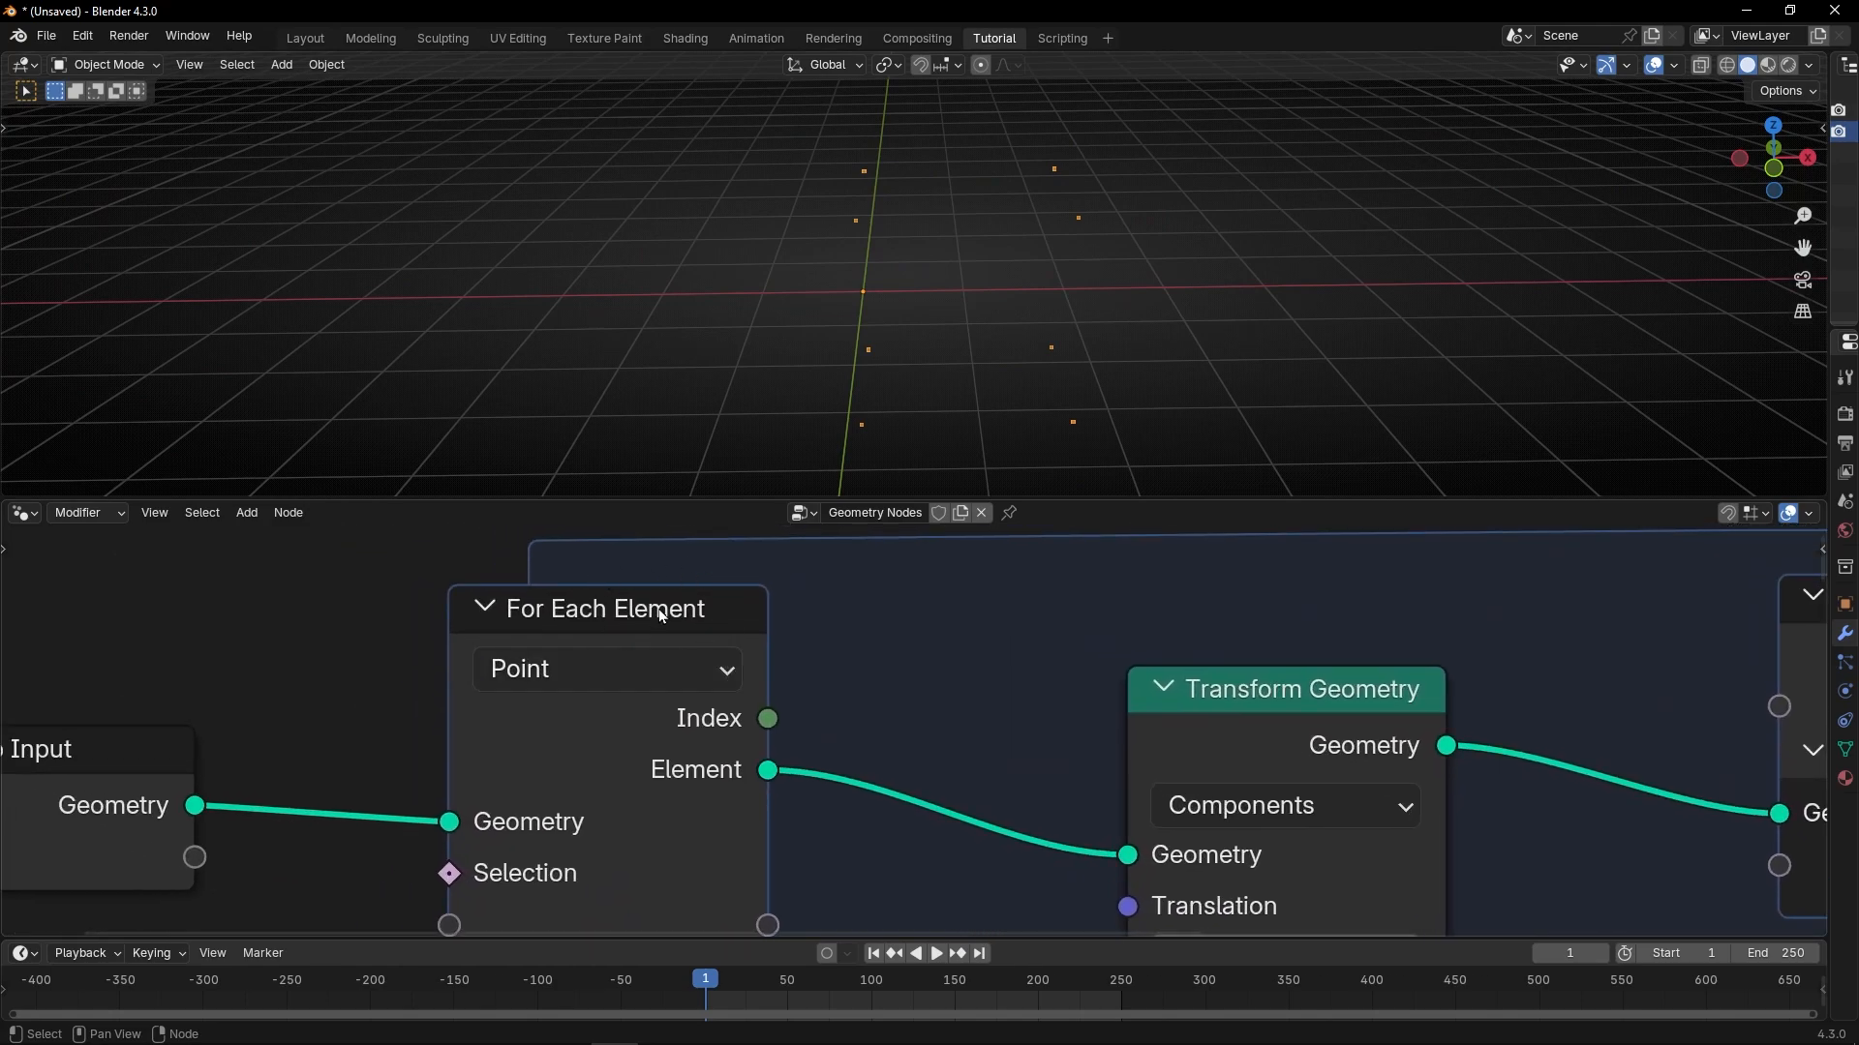
click(627, 687)
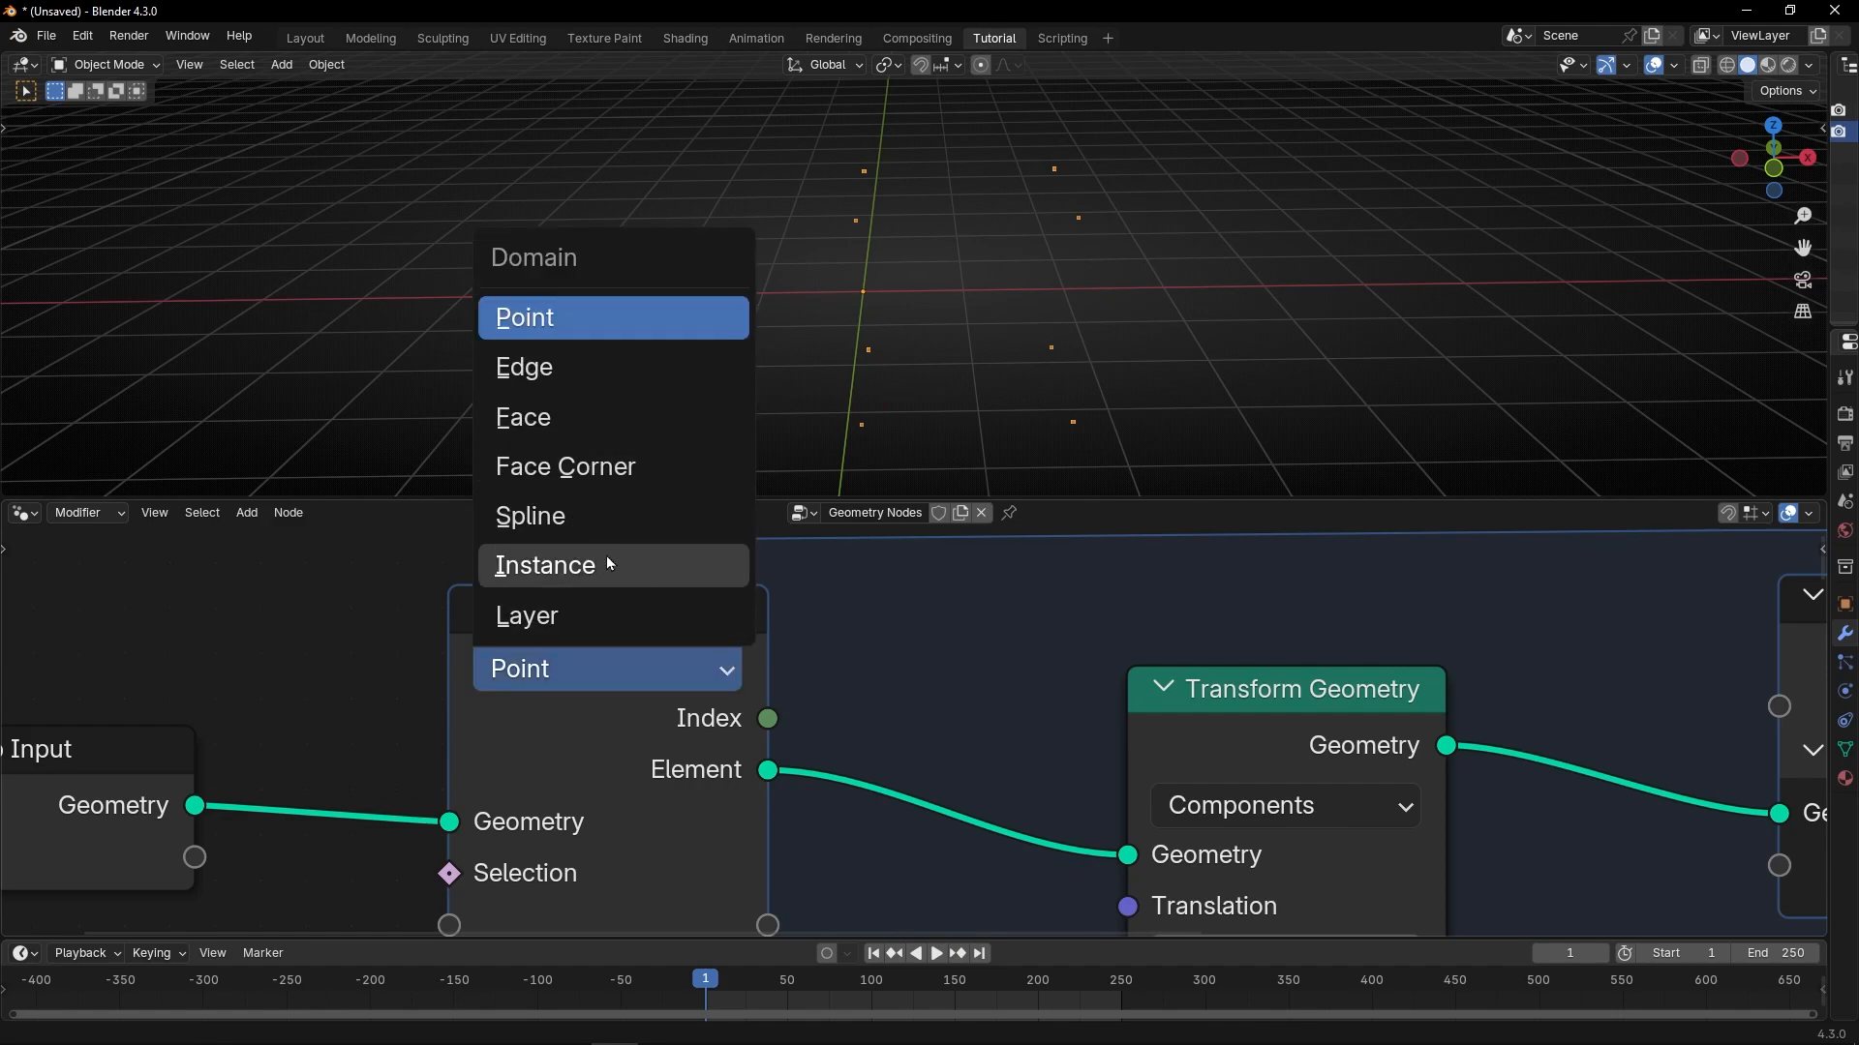
click(578, 321)
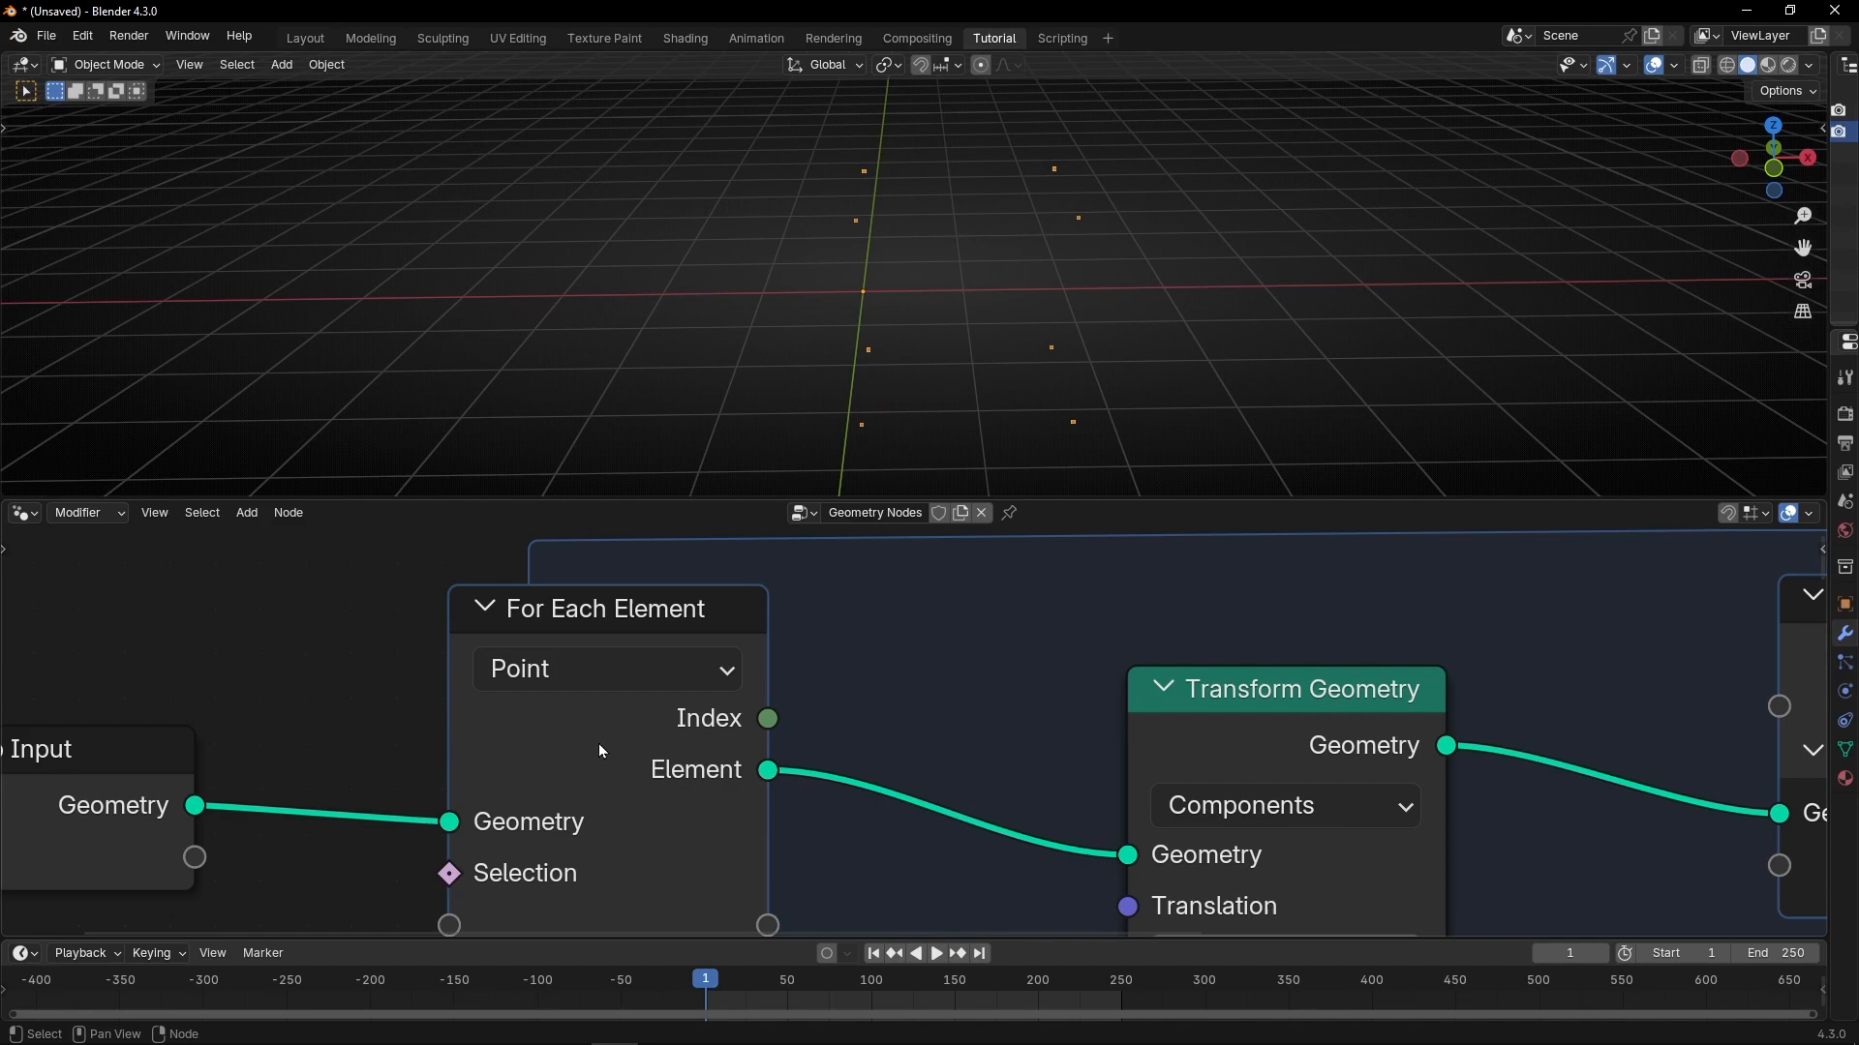
Raise Transform Geometry's X translation to 1.4 m to shift the generated points.
scroll(600, 751, down, 2)
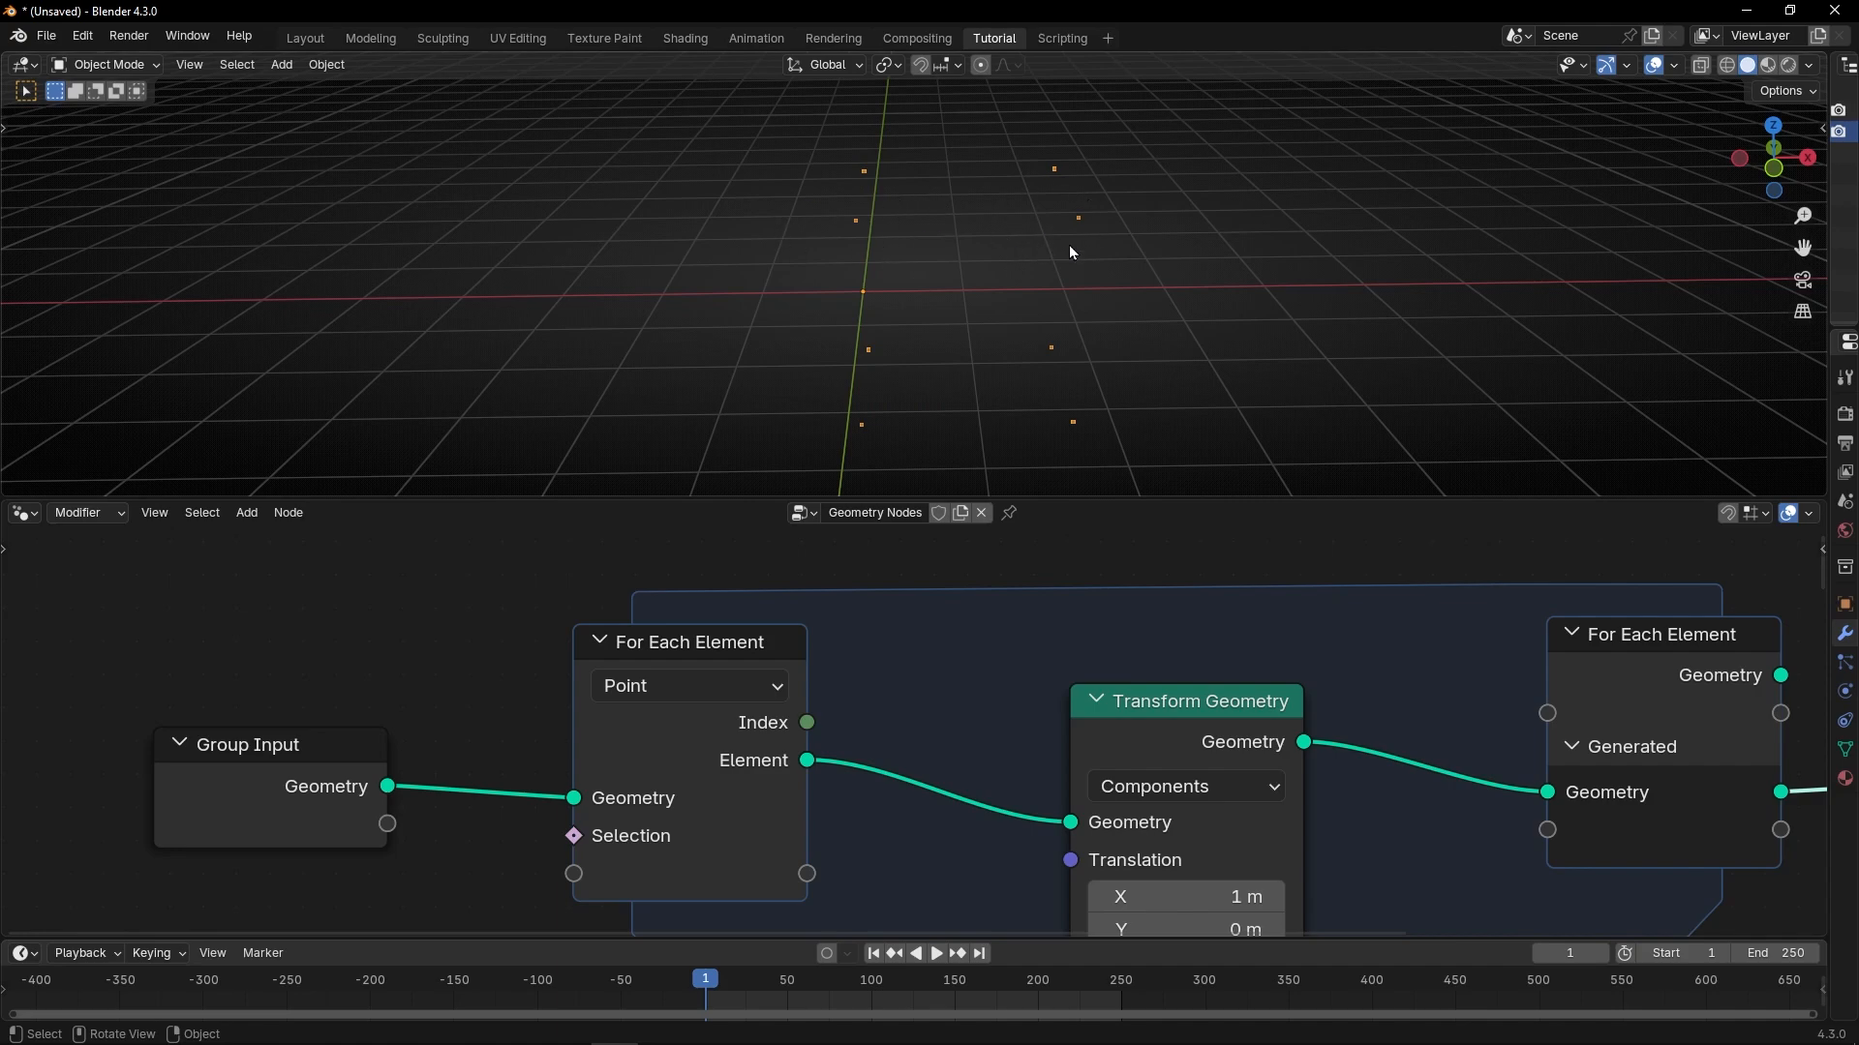
scroll(980, 751, down, 1)
middle_drag(980, 751, 676, 581)
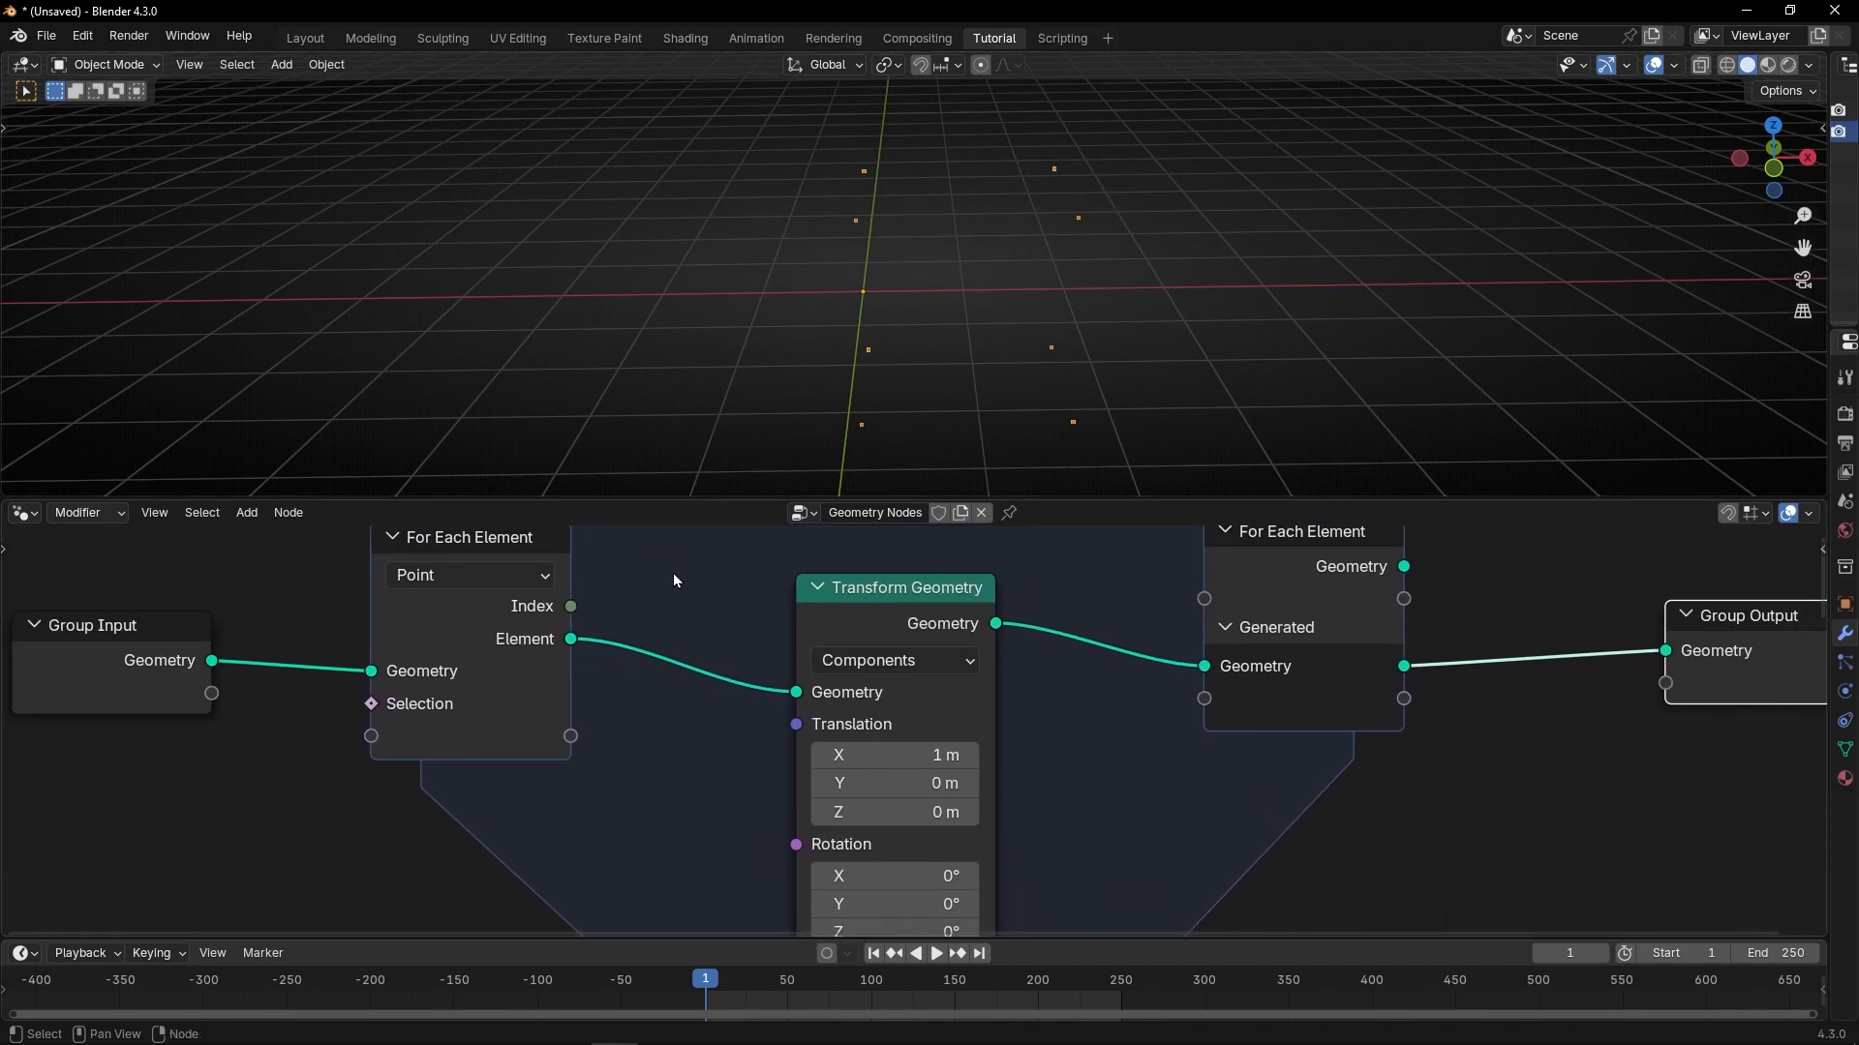
drag(905, 754, 946, 755)
Close the timeline area and shift the Transform Geometry node closer to the zone's output node.
right_click(745, 961)
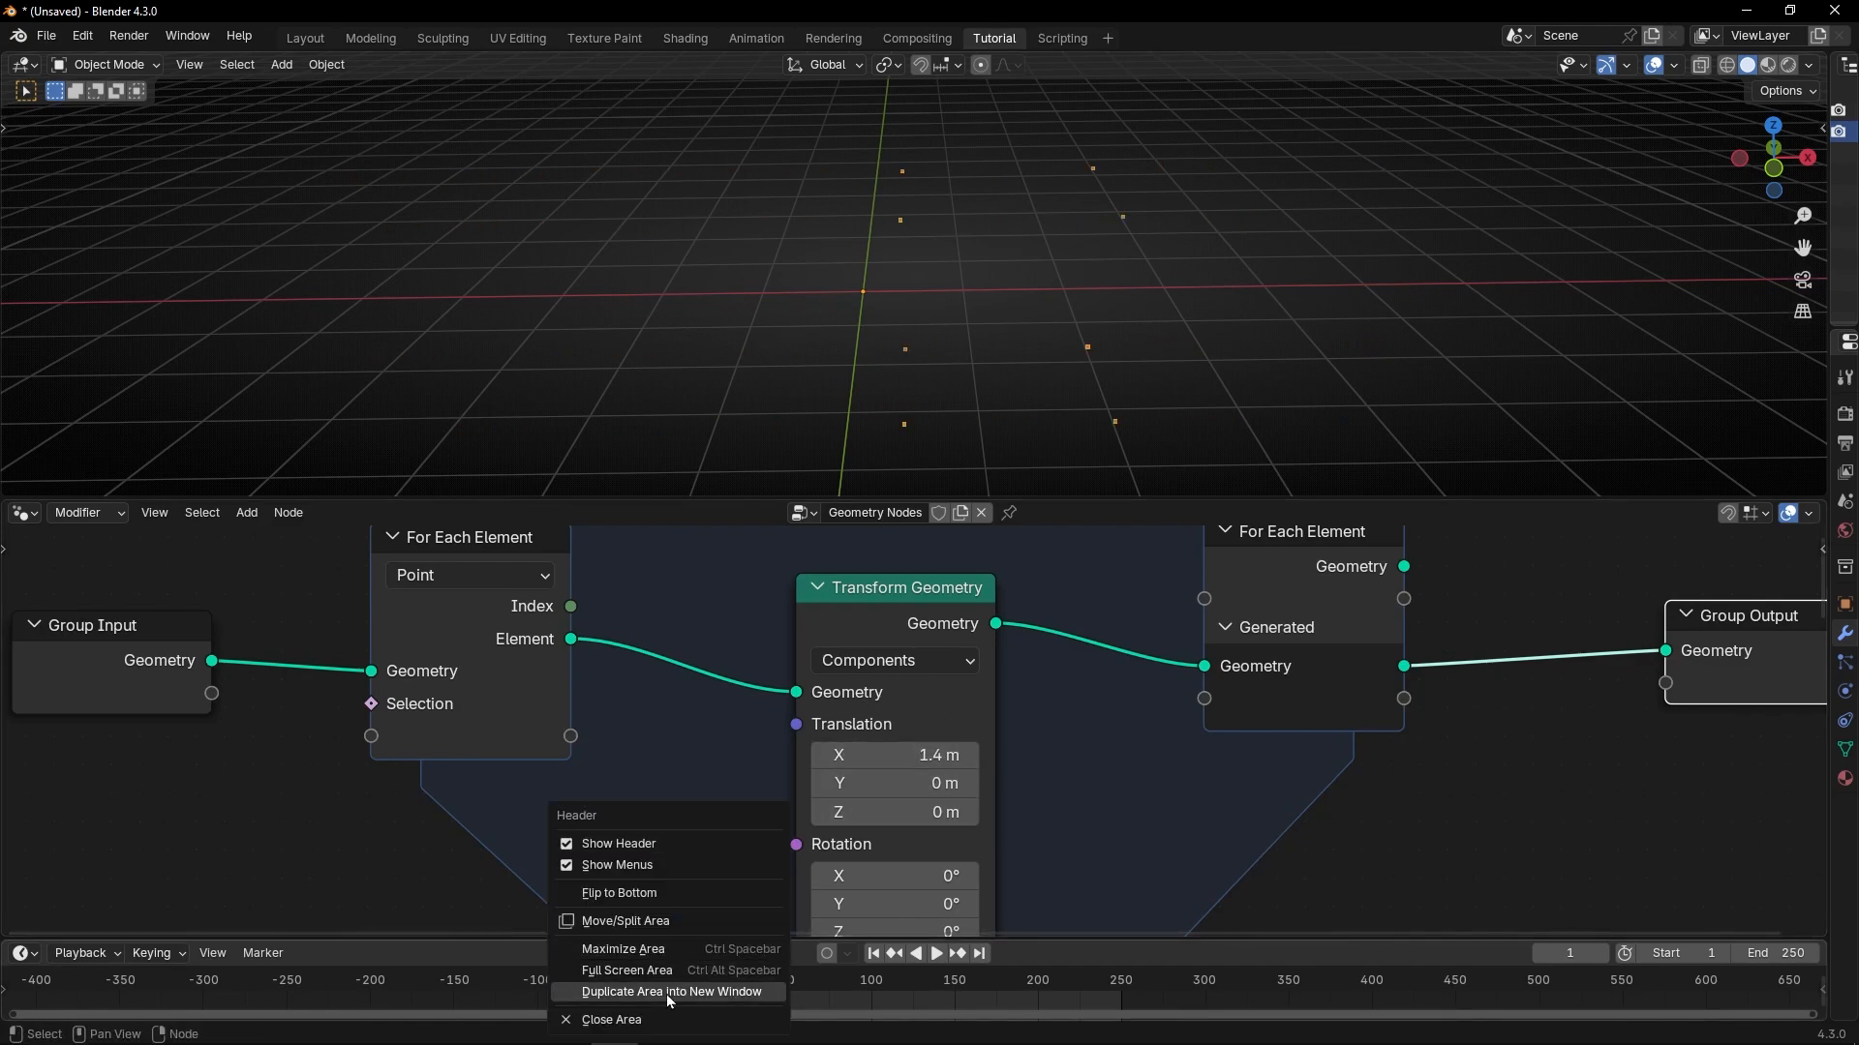
click(620, 1016)
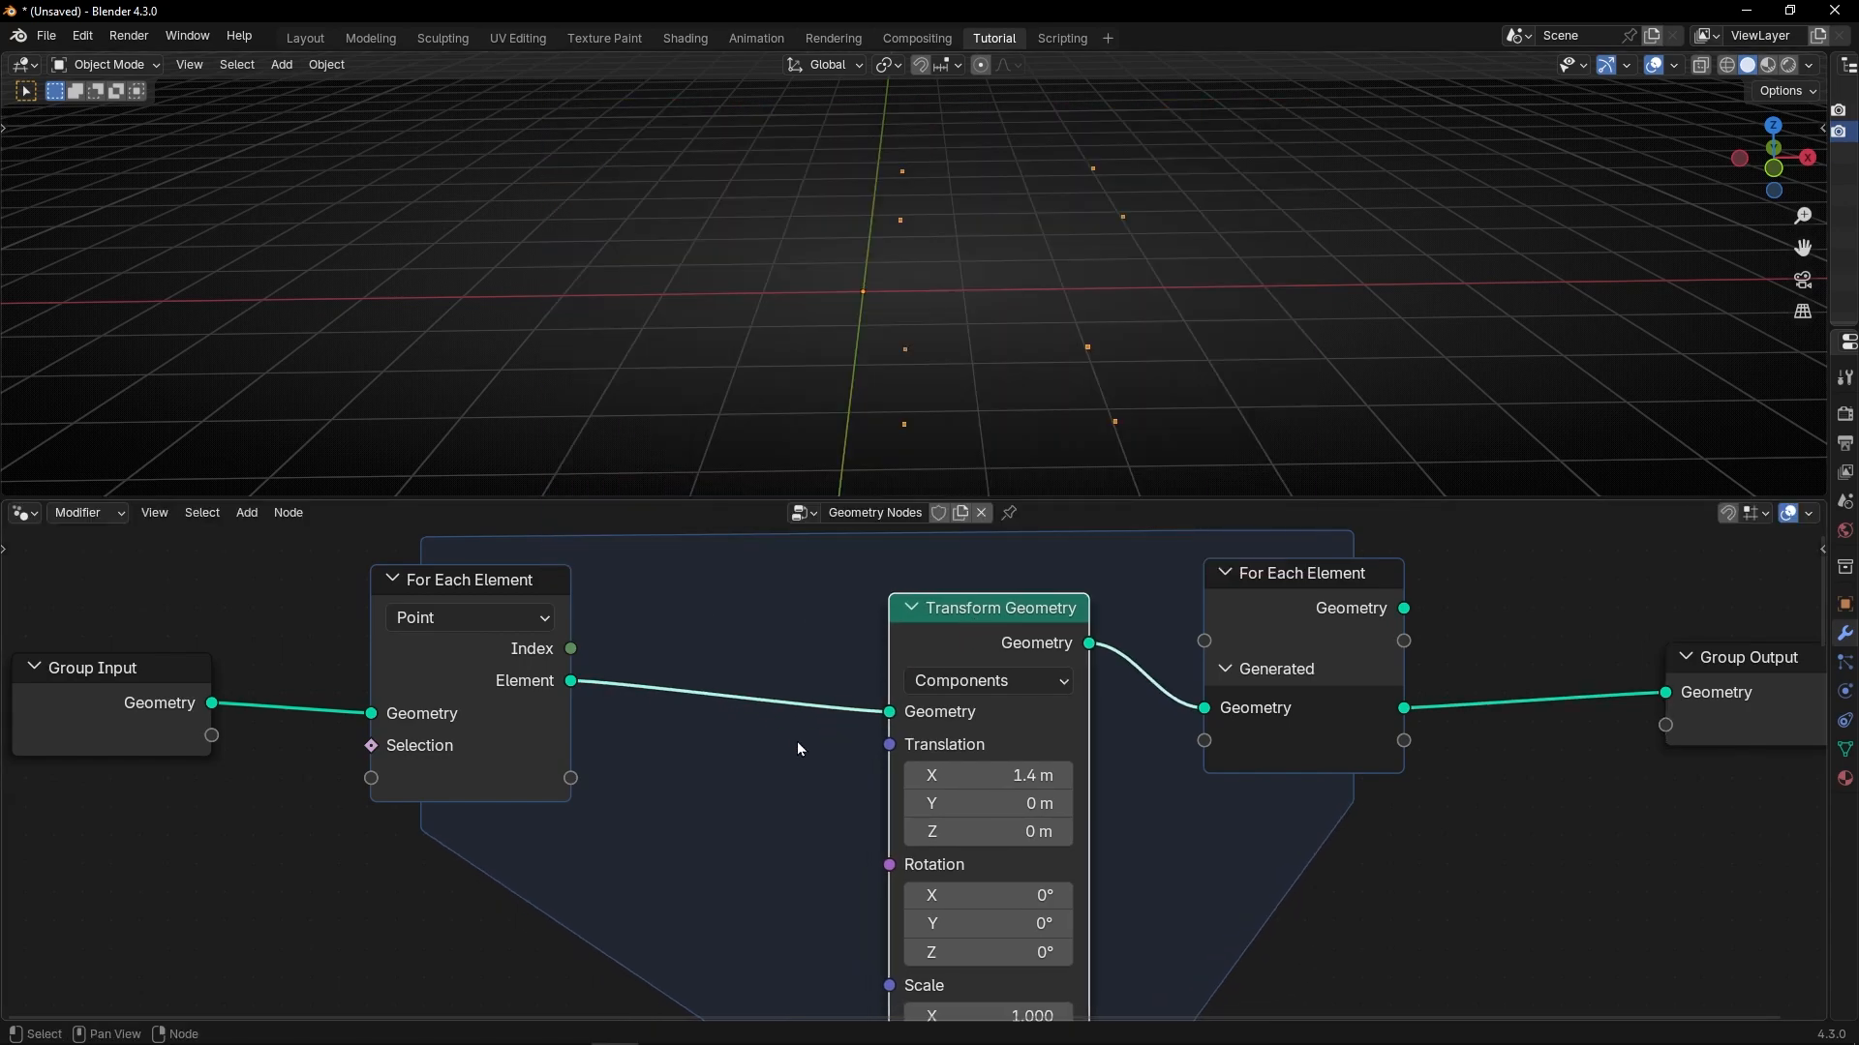
Set Transform Geometry's X translation back to 1 m.
middle_drag(797, 741, 1028, 650)
click(1121, 702)
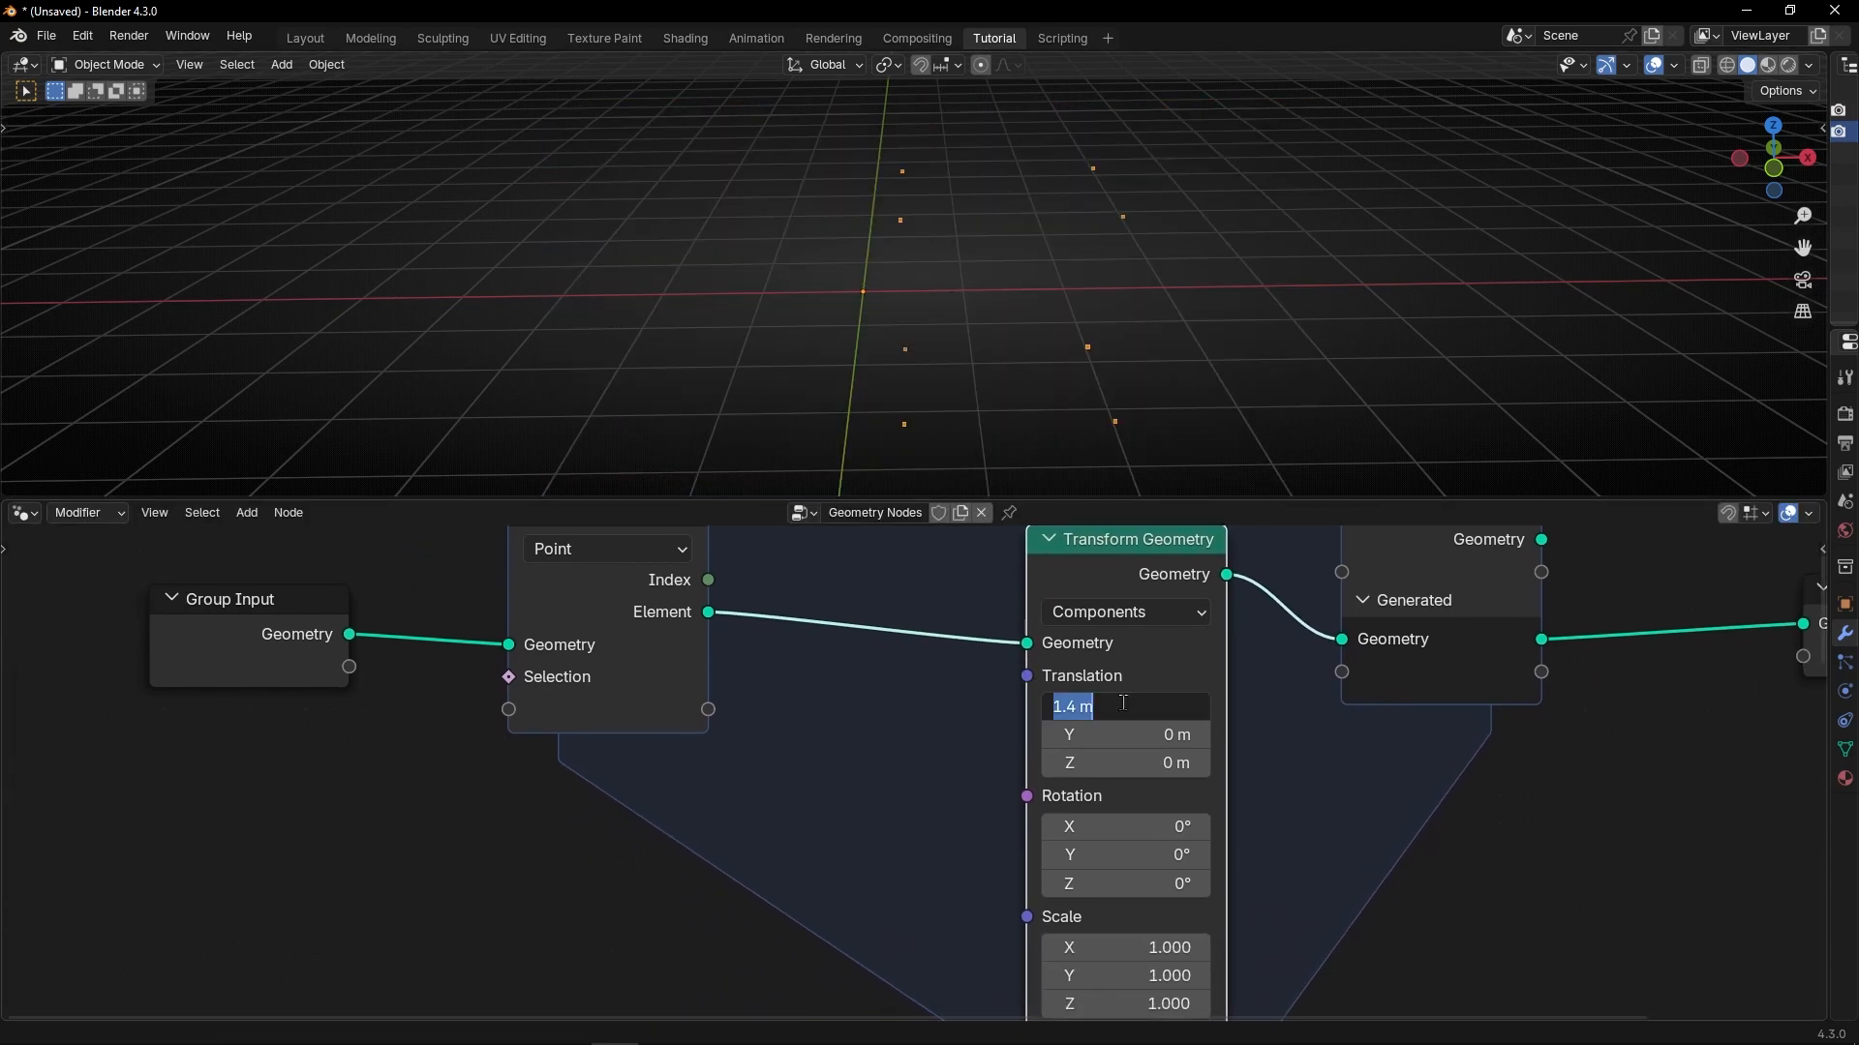
text(1)
key(Return)
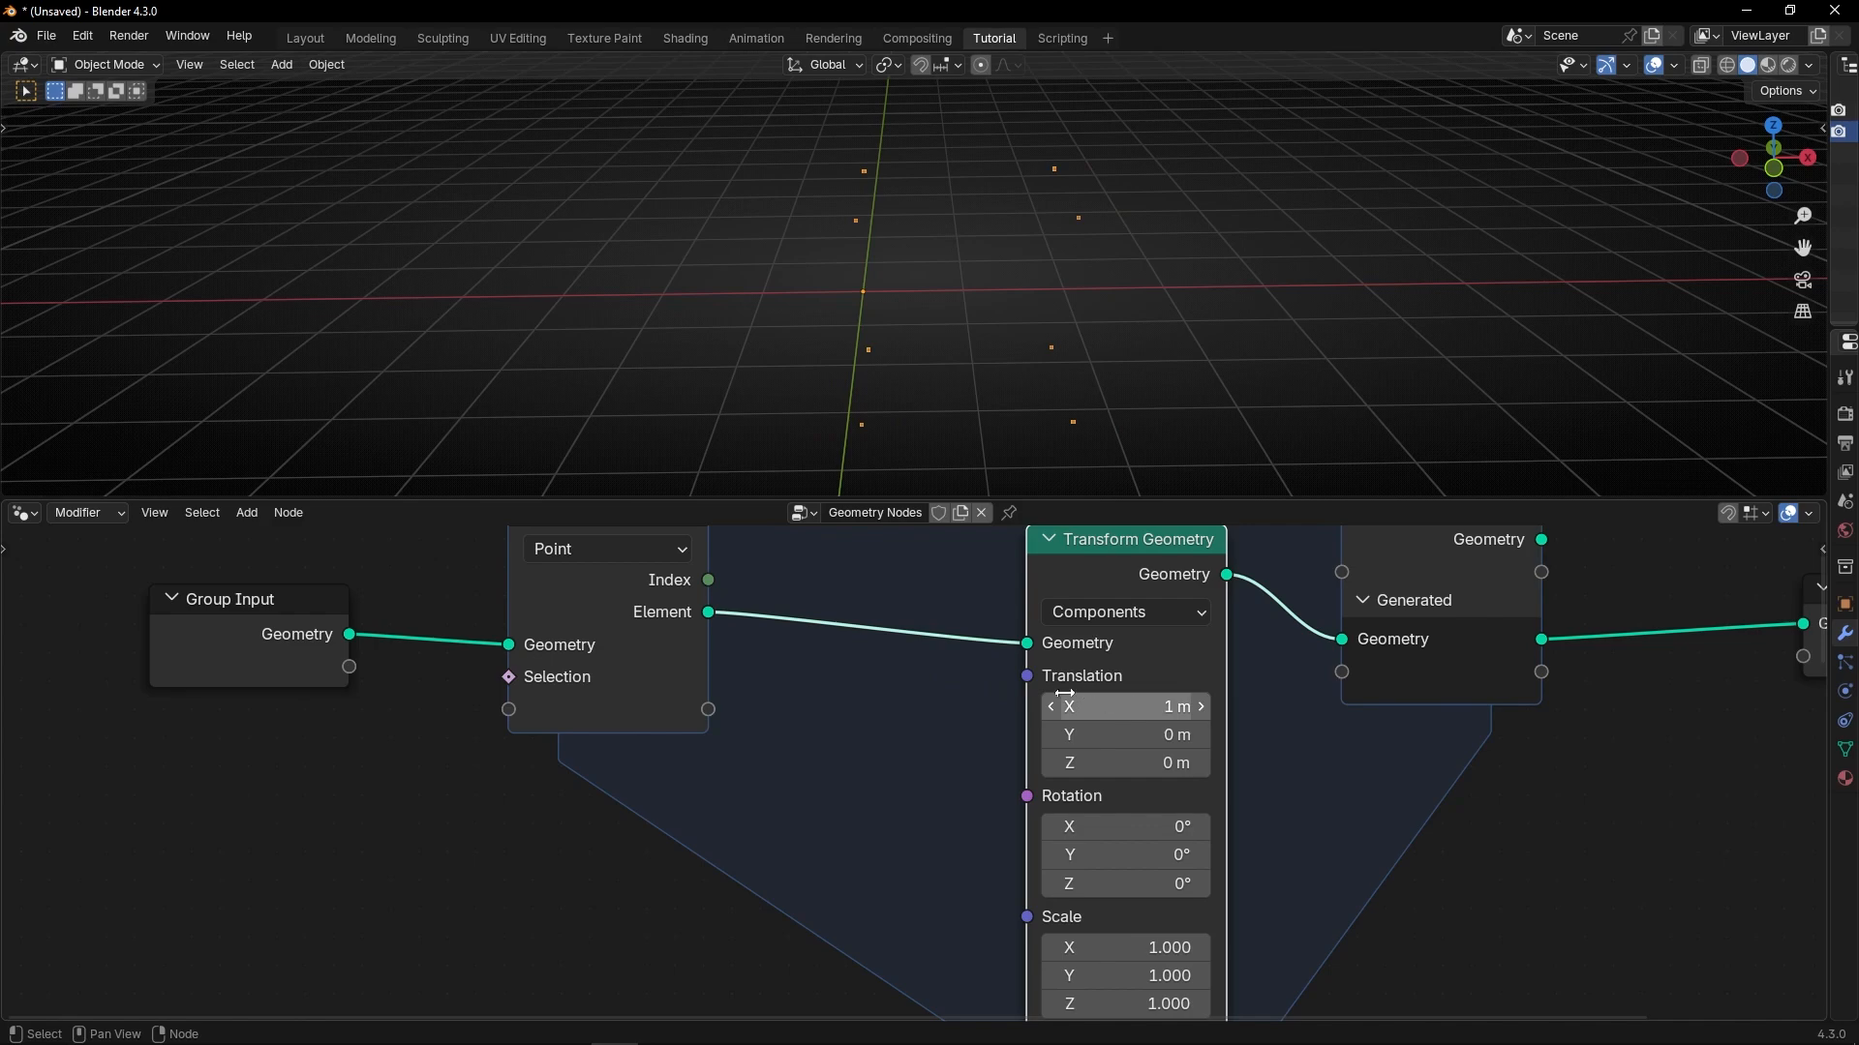
Add a Combine XYZ node feeding Transform Geometry's Translation, keeping its X value at 0.
drag(1027, 675, 915, 744)
text(combi)
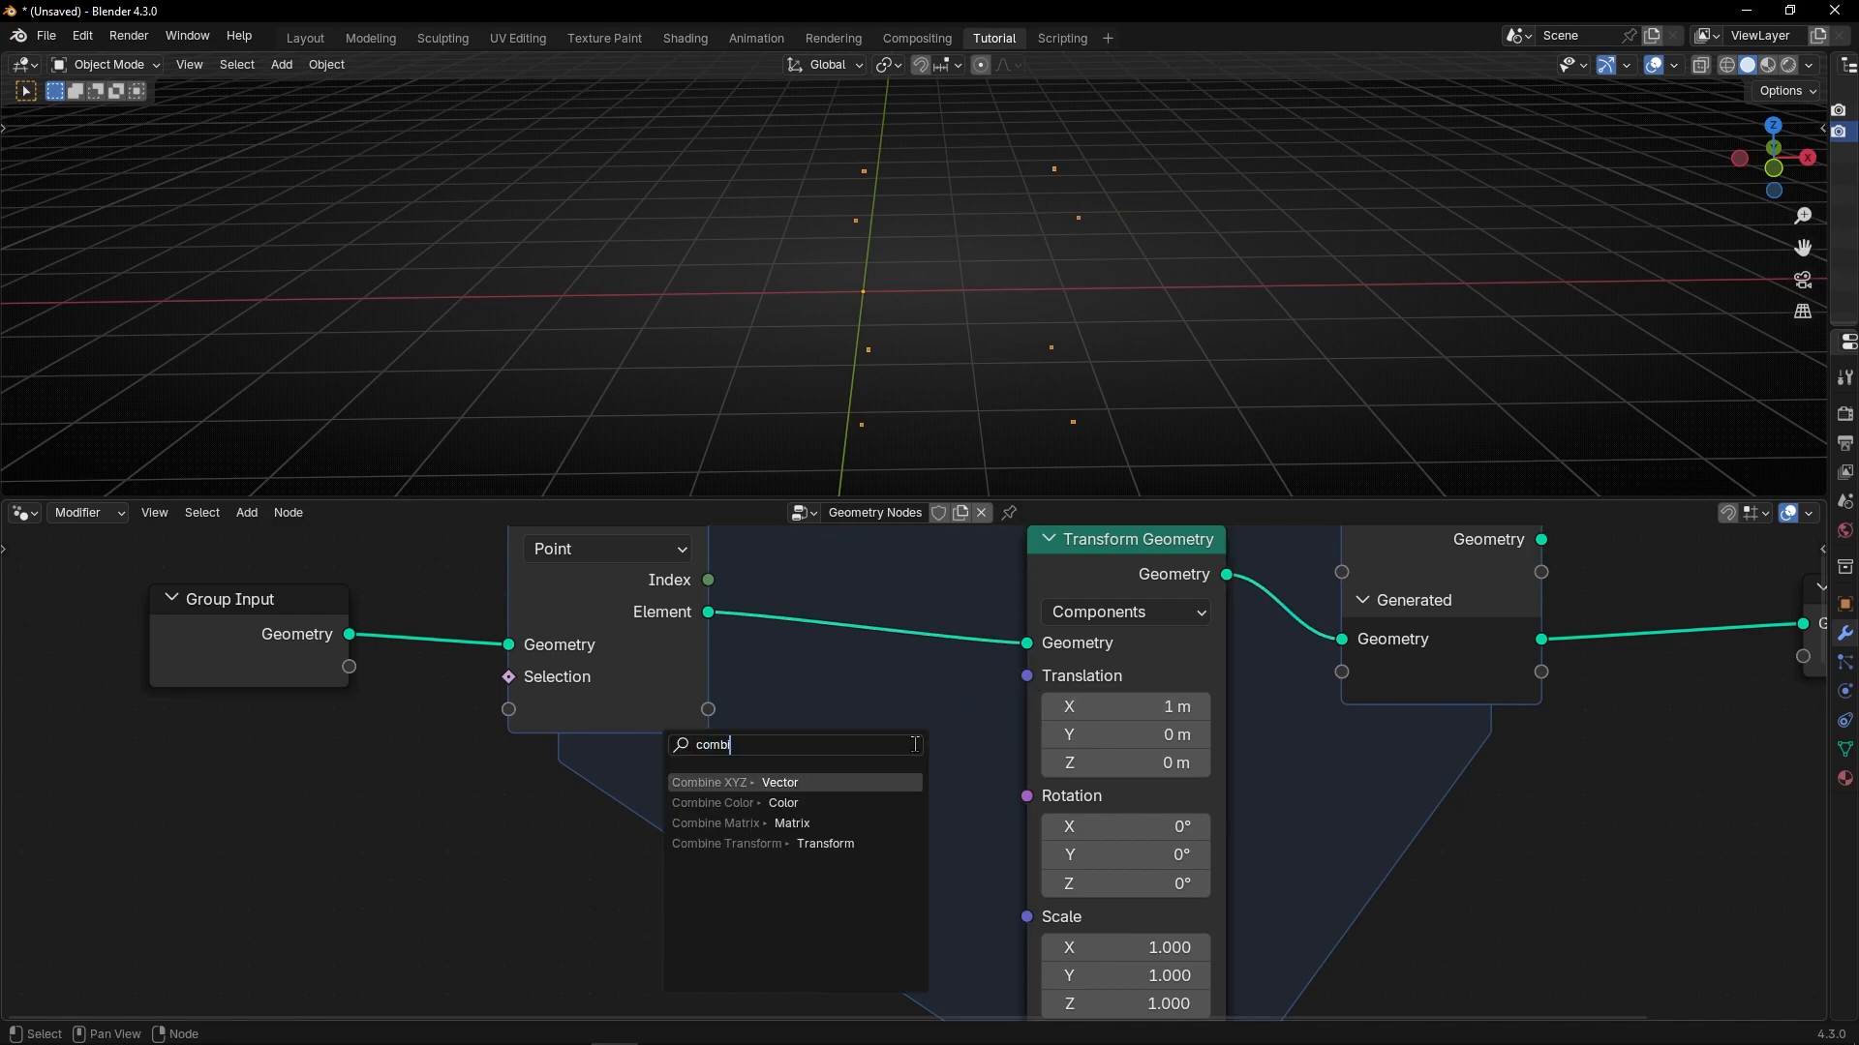
key(Return)
click(968, 698)
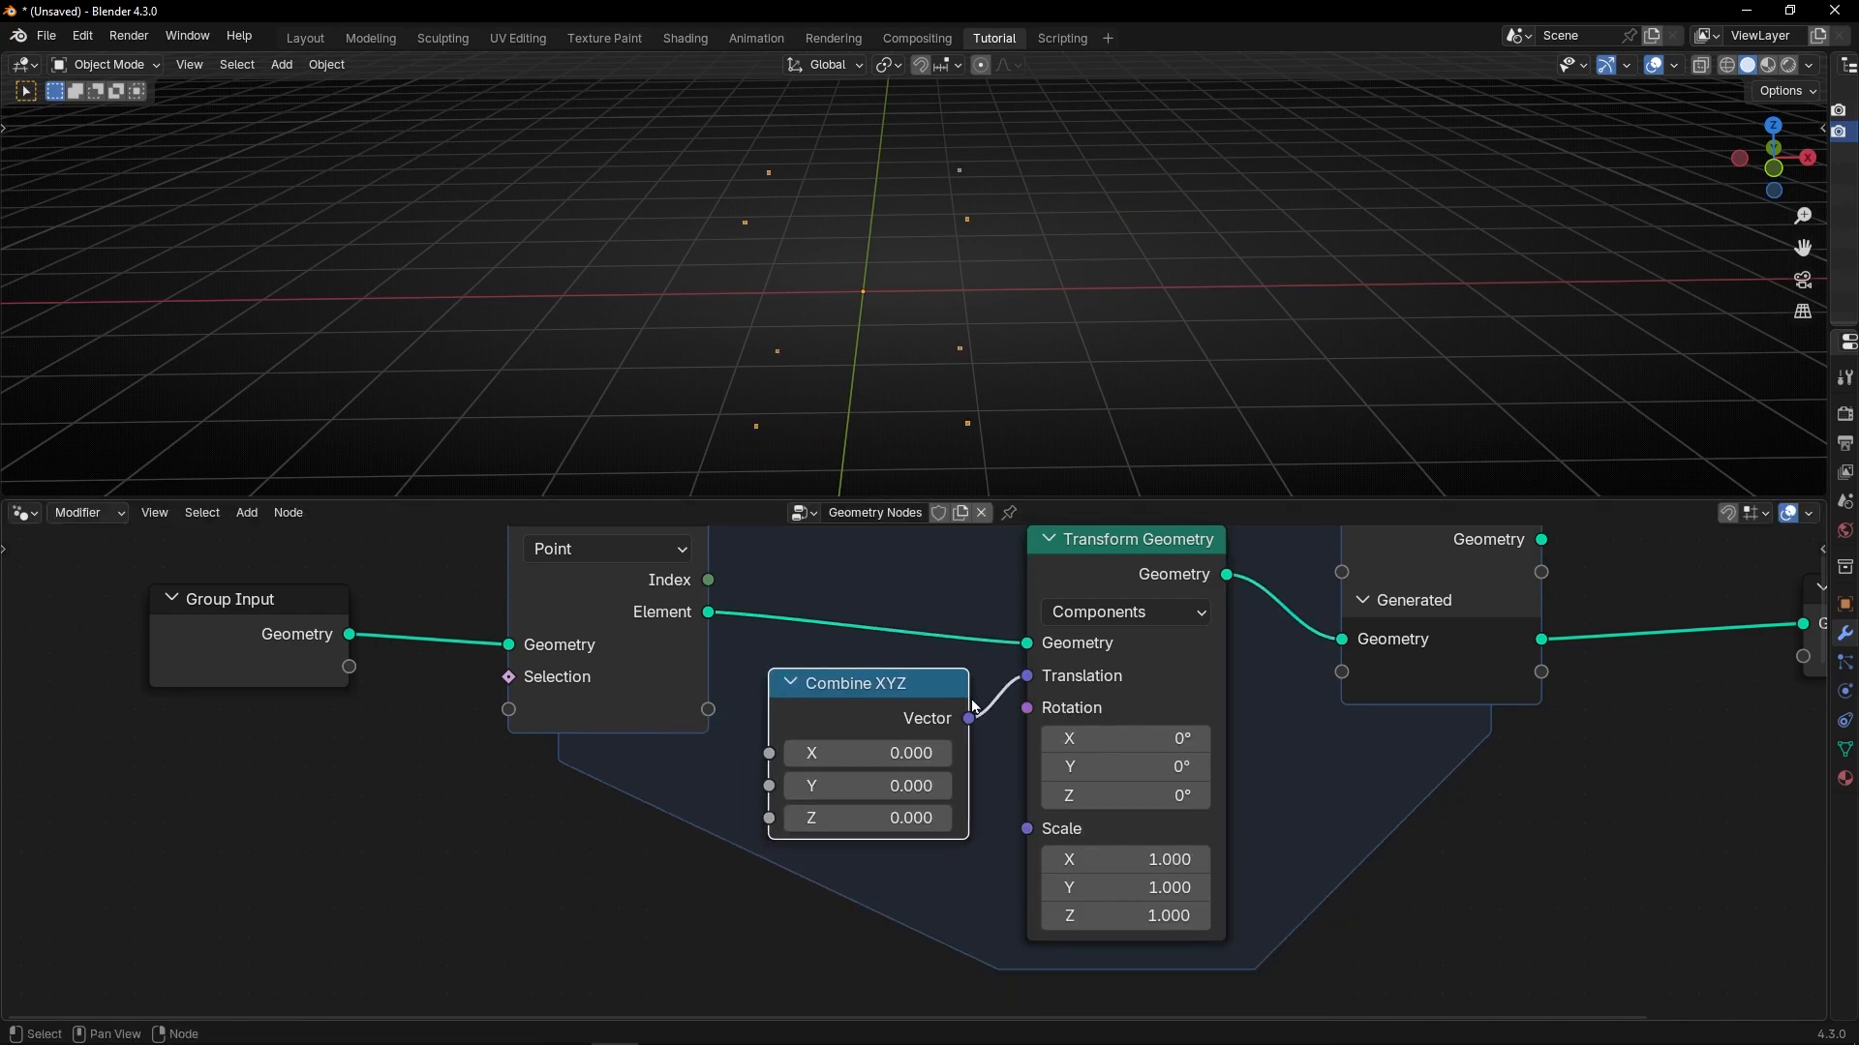
drag(862, 754, 875, 756)
key(BackSpace)
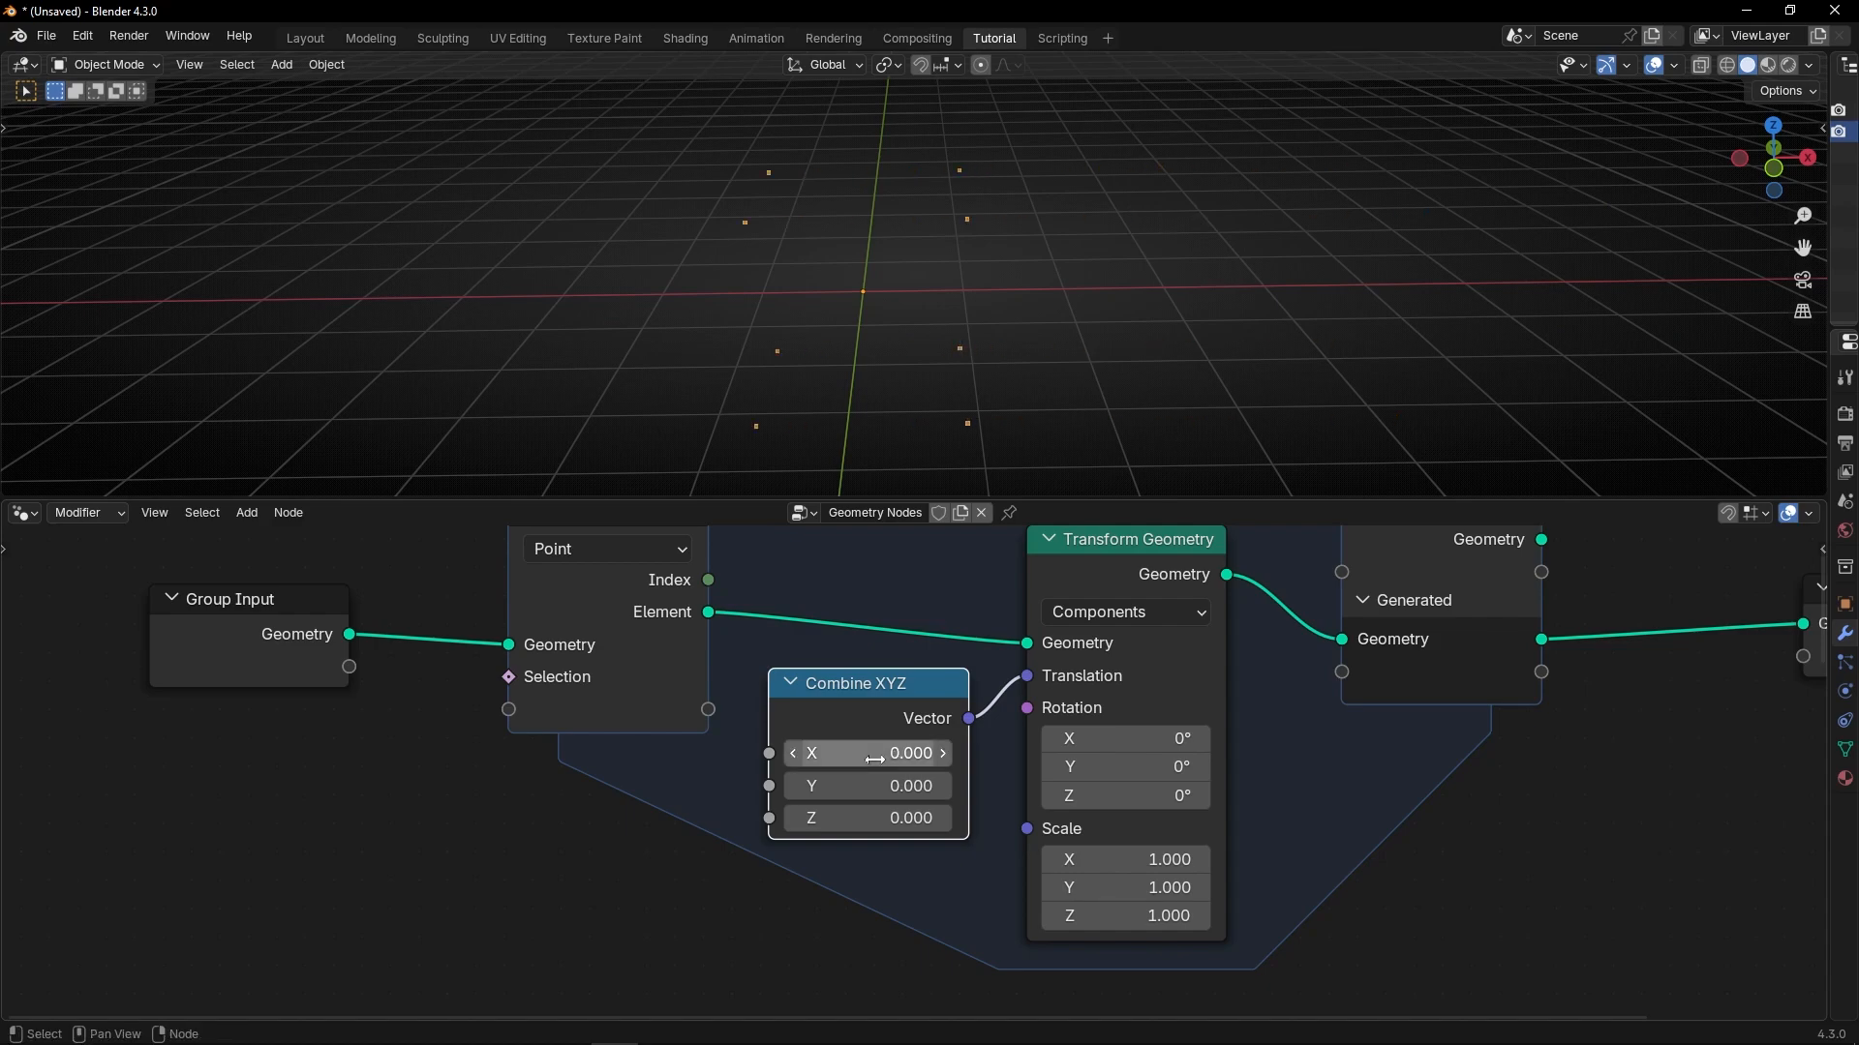
Switch the For Each Element zone's domain to Edge, and from there to Face.
scroll(620, 662, up, 2)
middle_drag(621, 662, 681, 719)
click(602, 614)
click(501, 751)
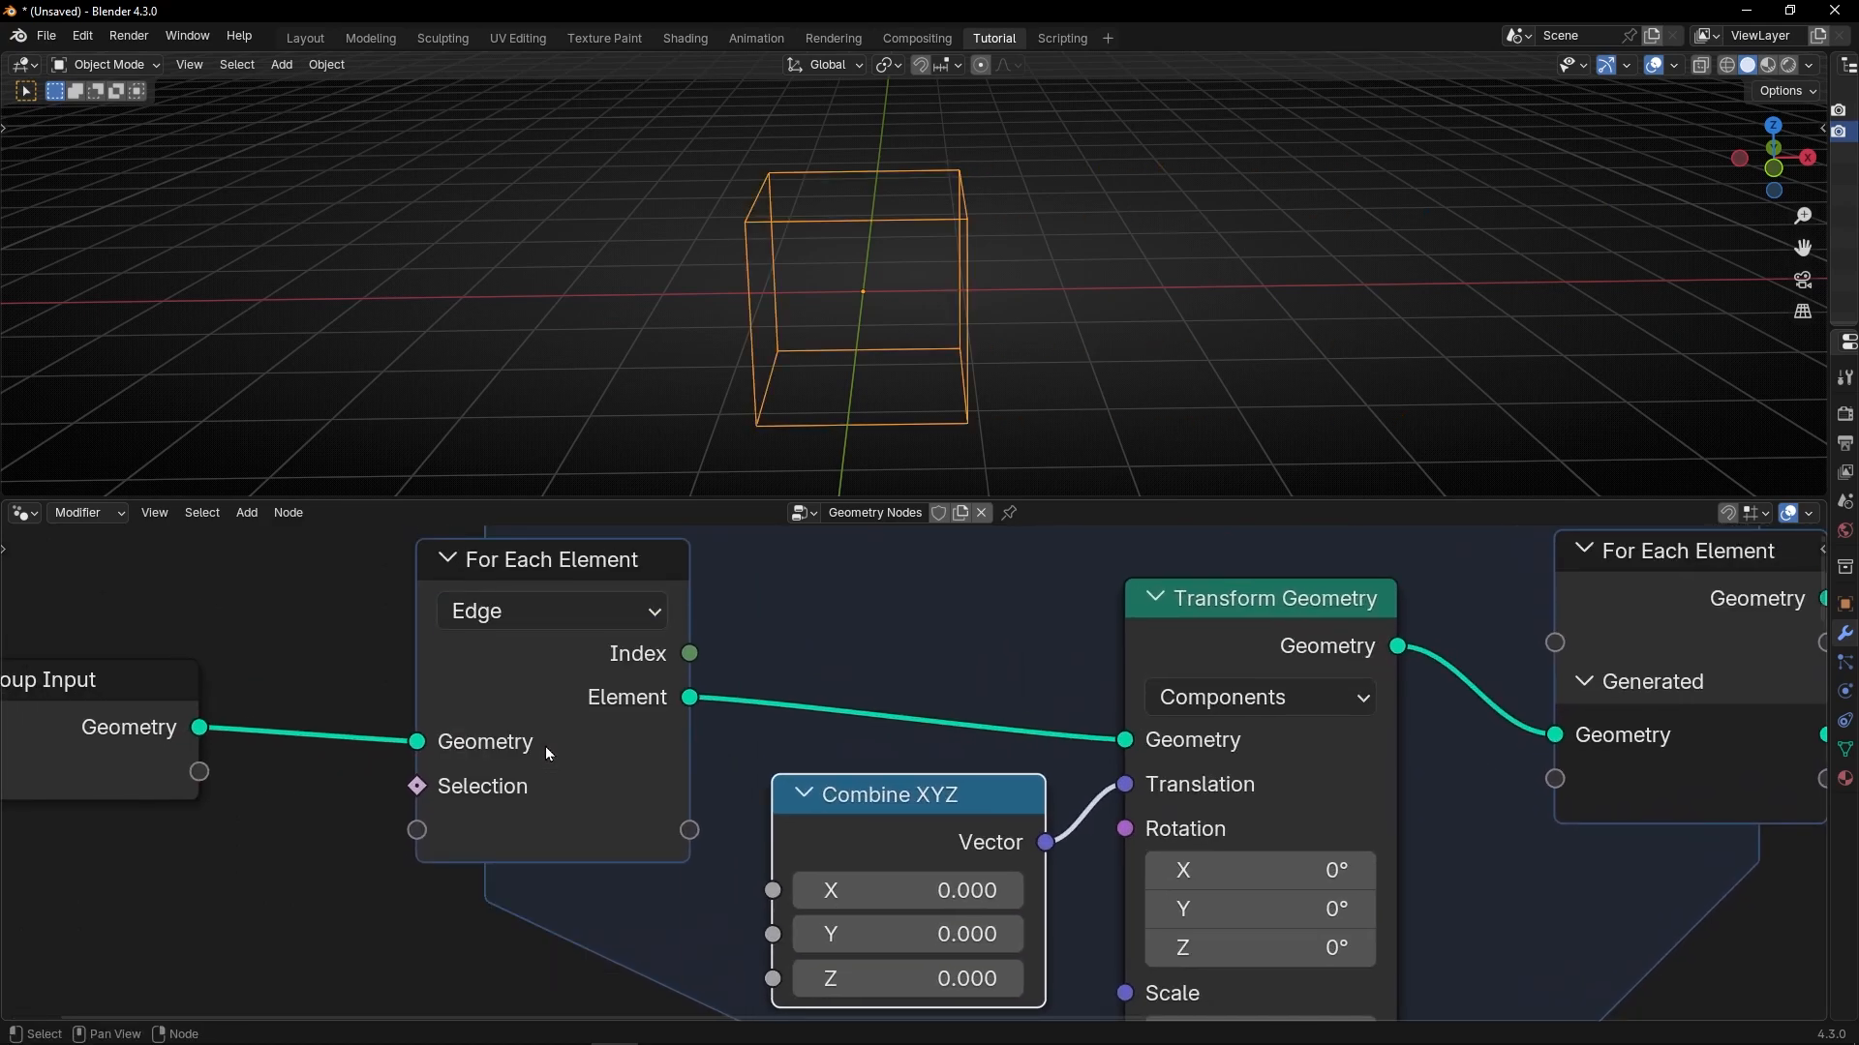
click(557, 610)
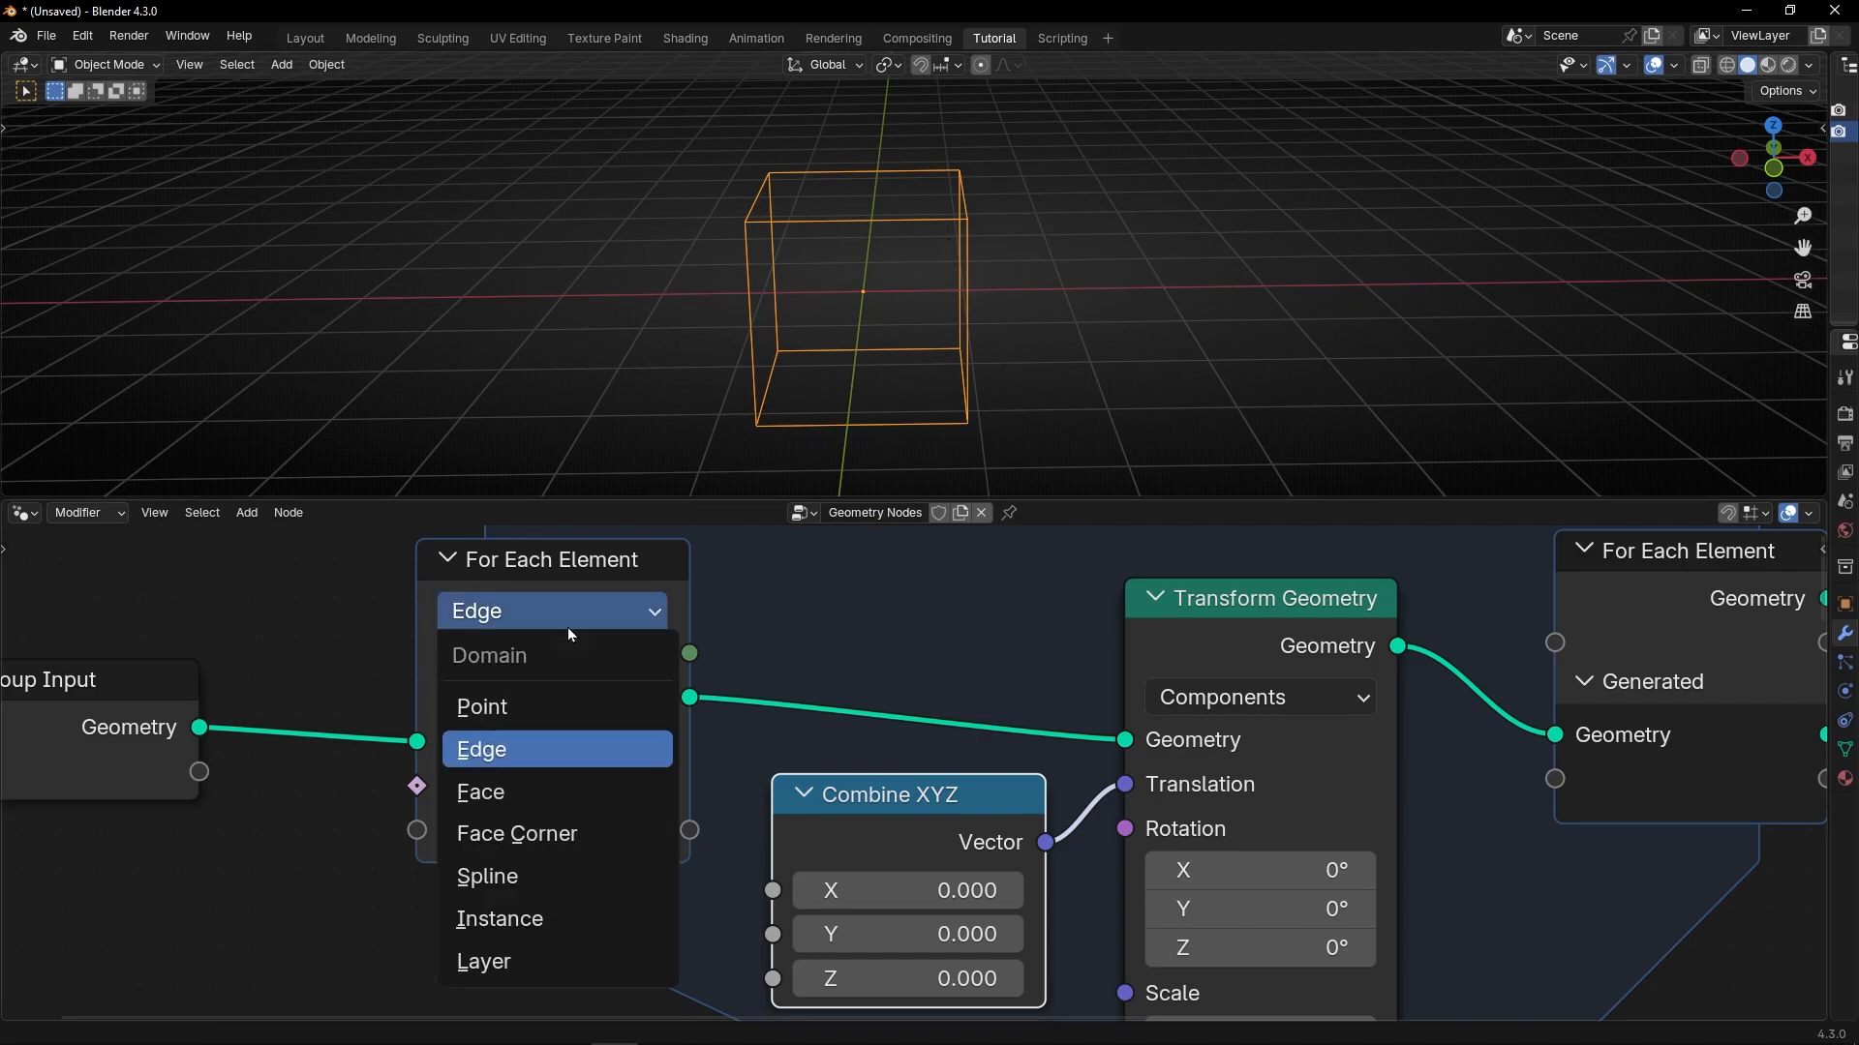
click(523, 804)
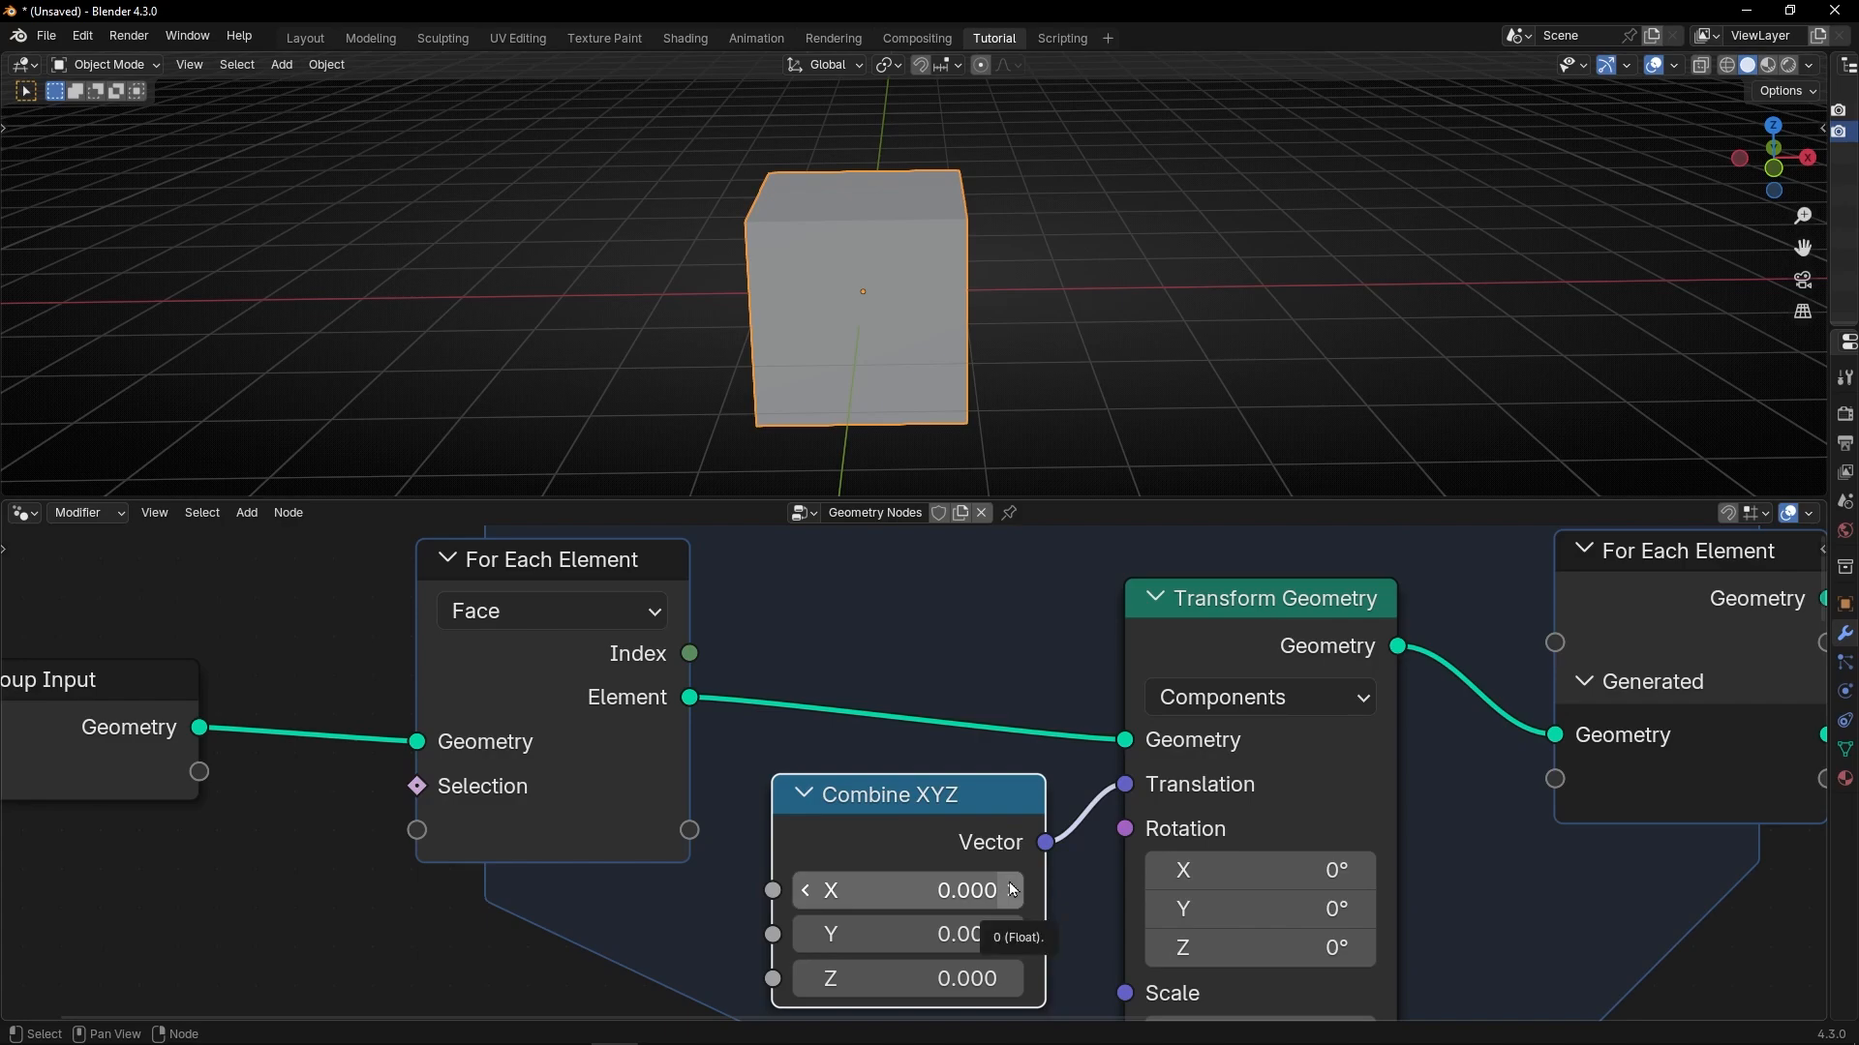
Set the X value of Combine XYZ to 1 to offset every face equally.
click(932, 884)
text(1)
key(Return)
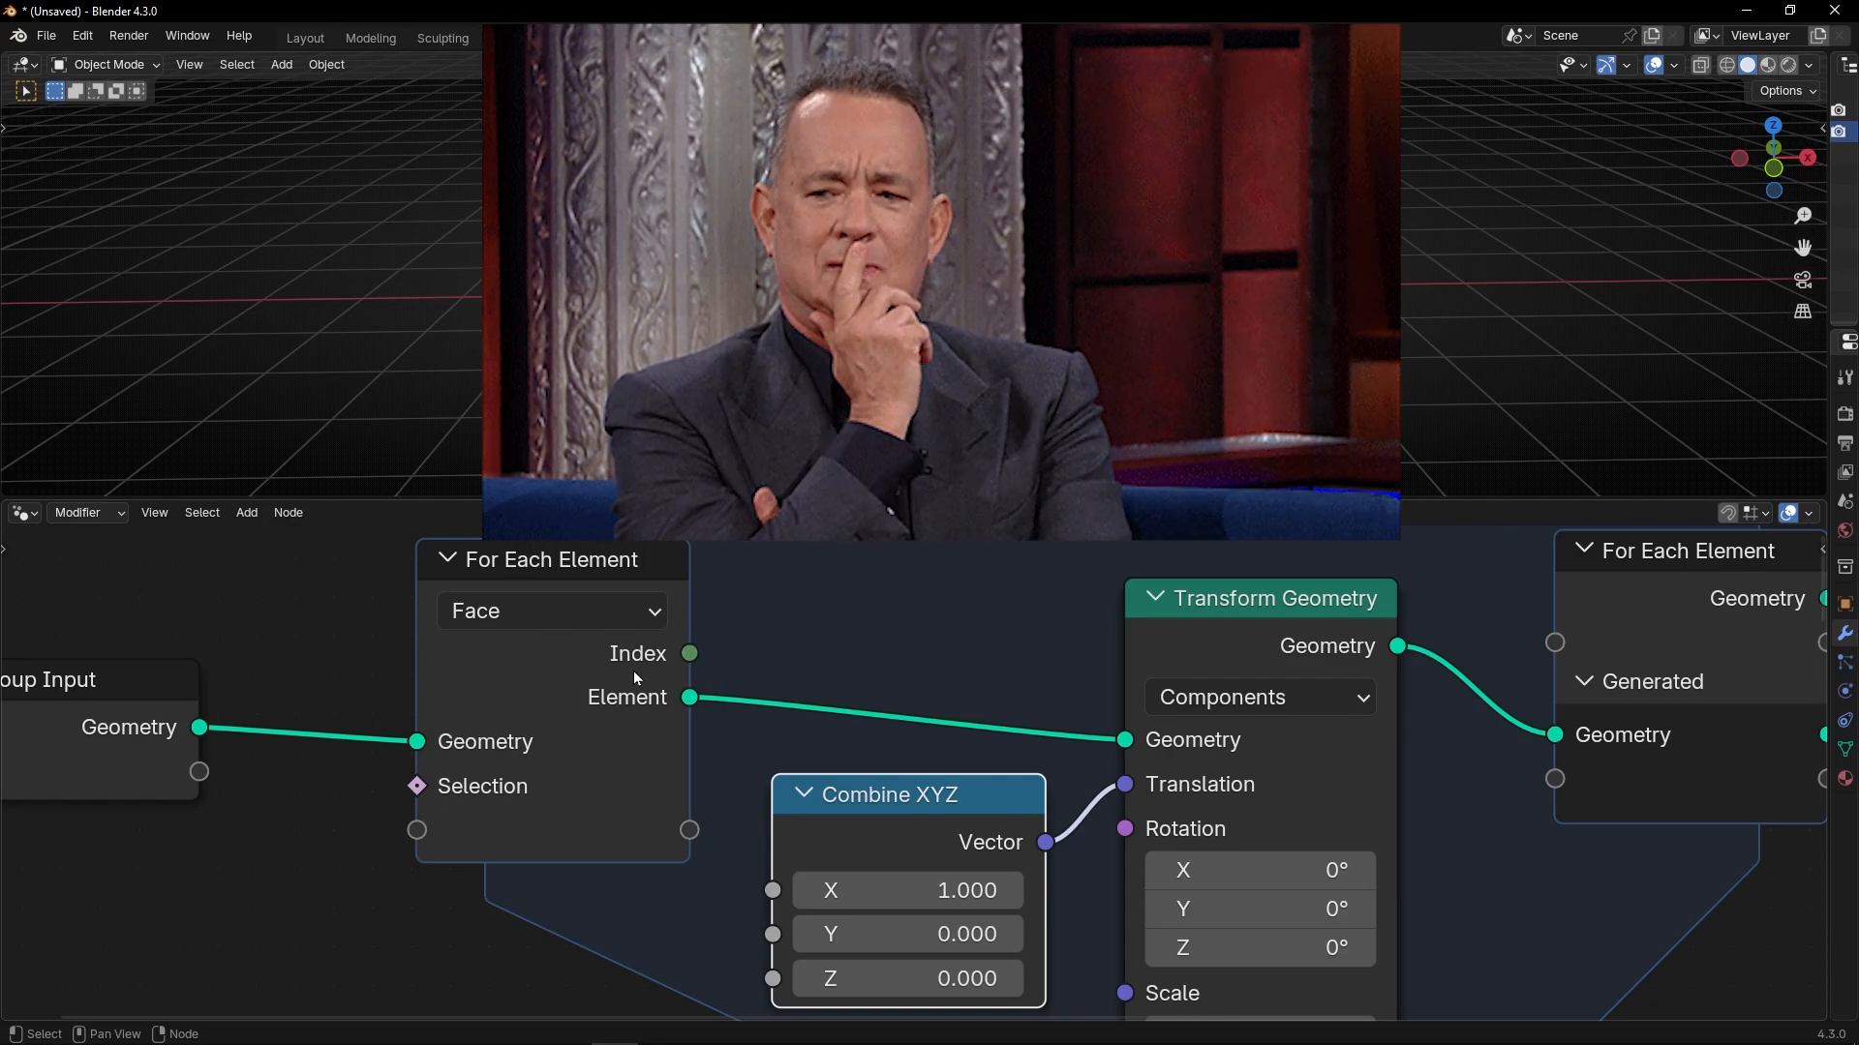
scroll(683, 641, up, 2)
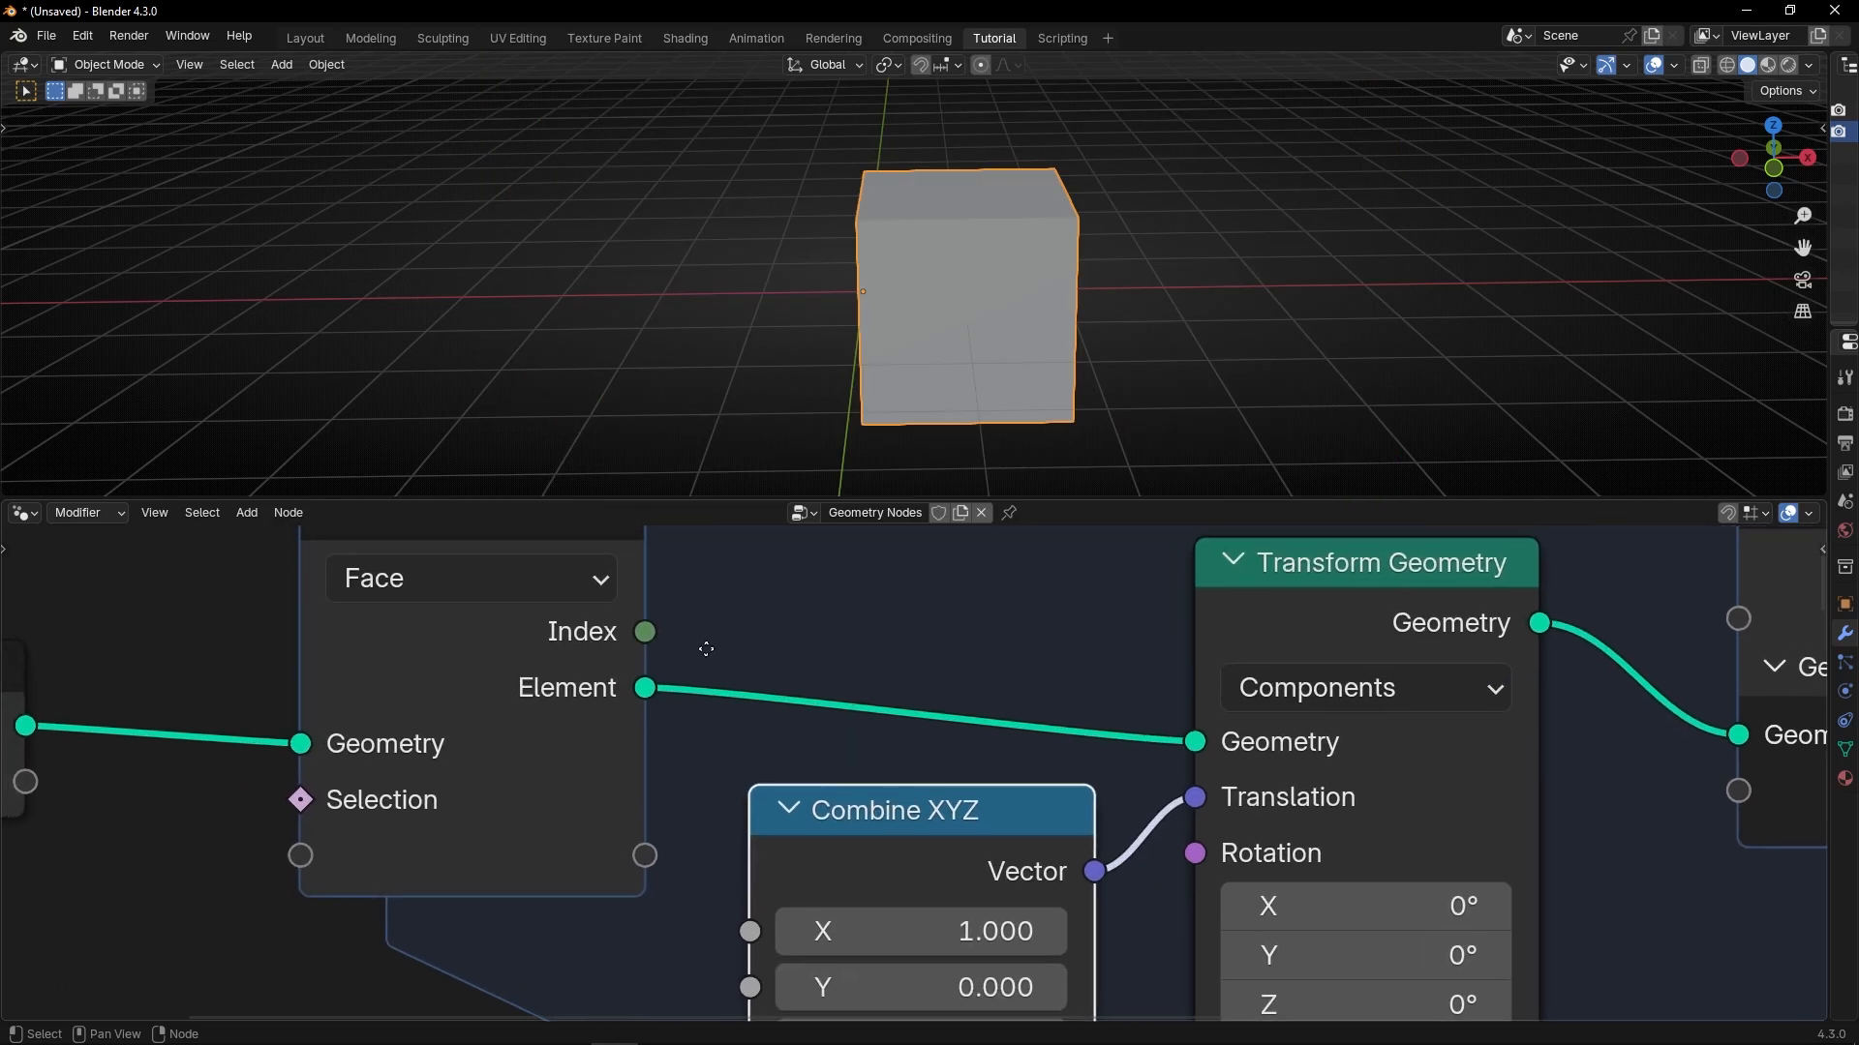
middle_drag(706, 649, 722, 668)
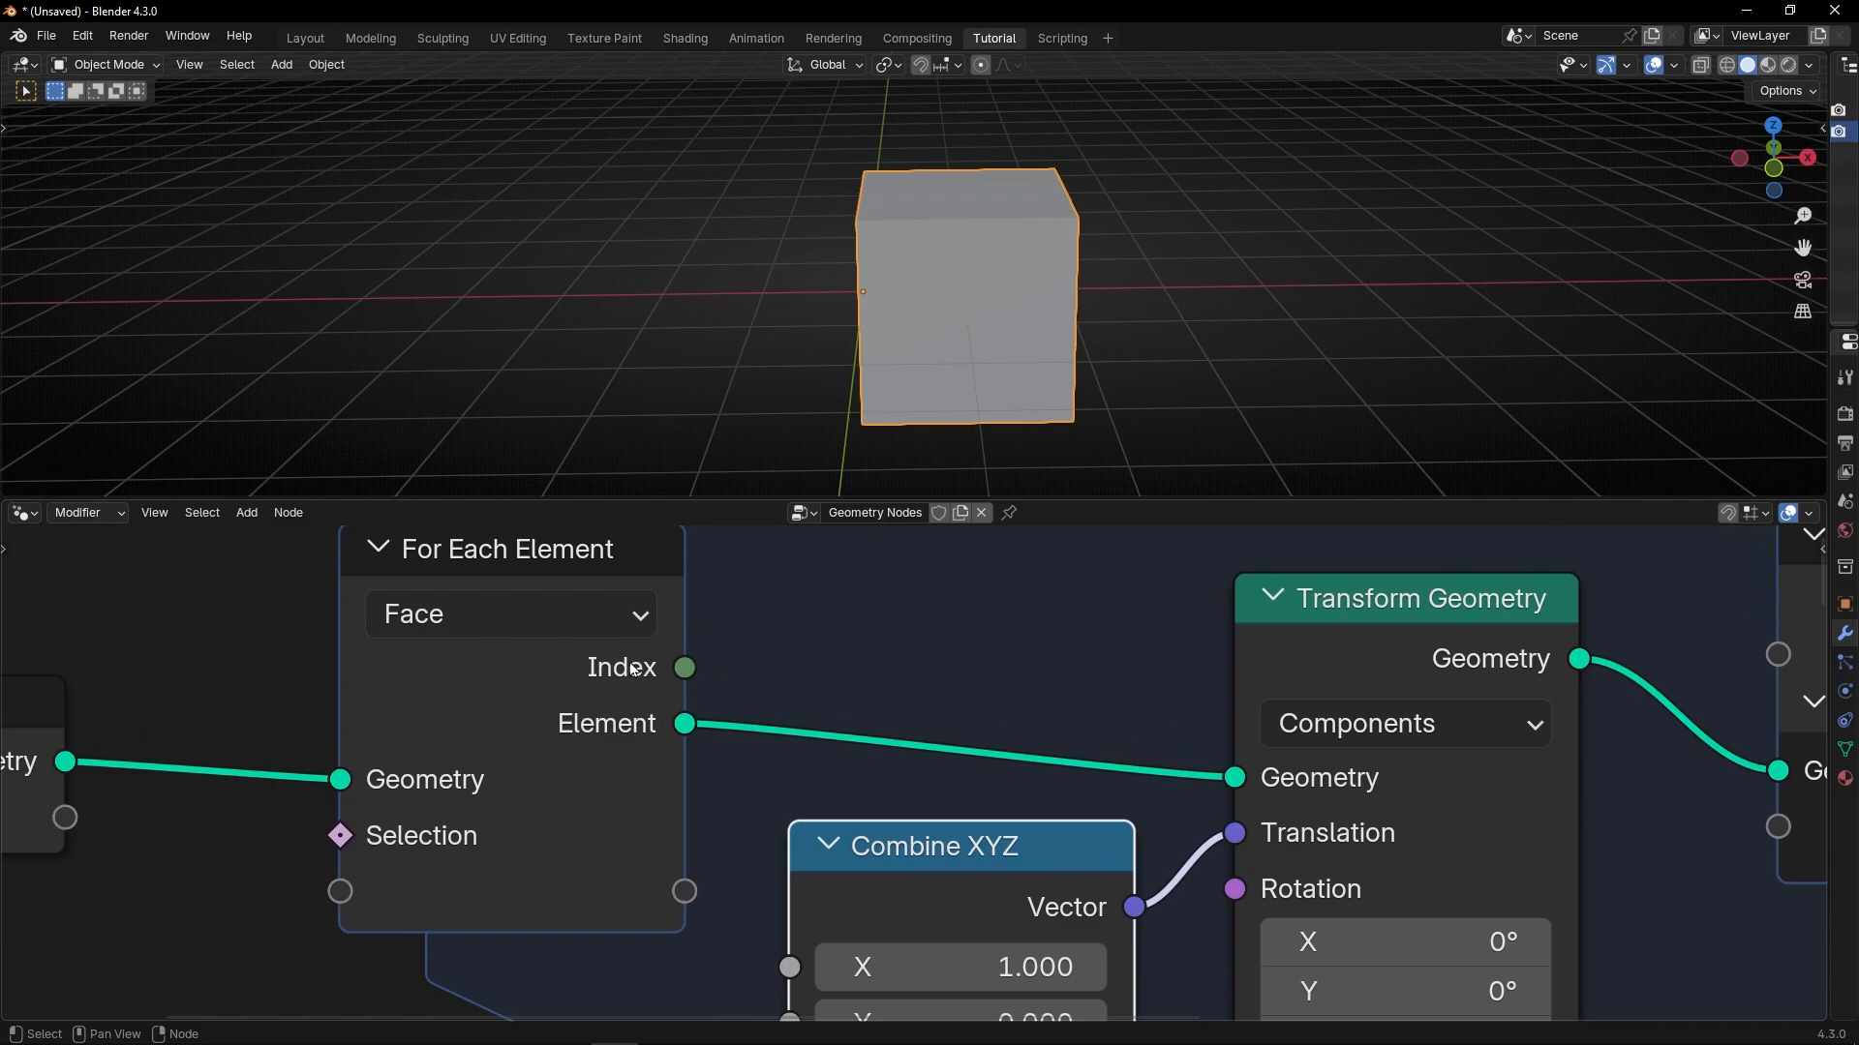
Move the zone's input node away from Combine XYZ and connect its Index output to Combine XYZ's X.
scroll(583, 706, down, 4)
middle_drag(637, 718, 732, 678)
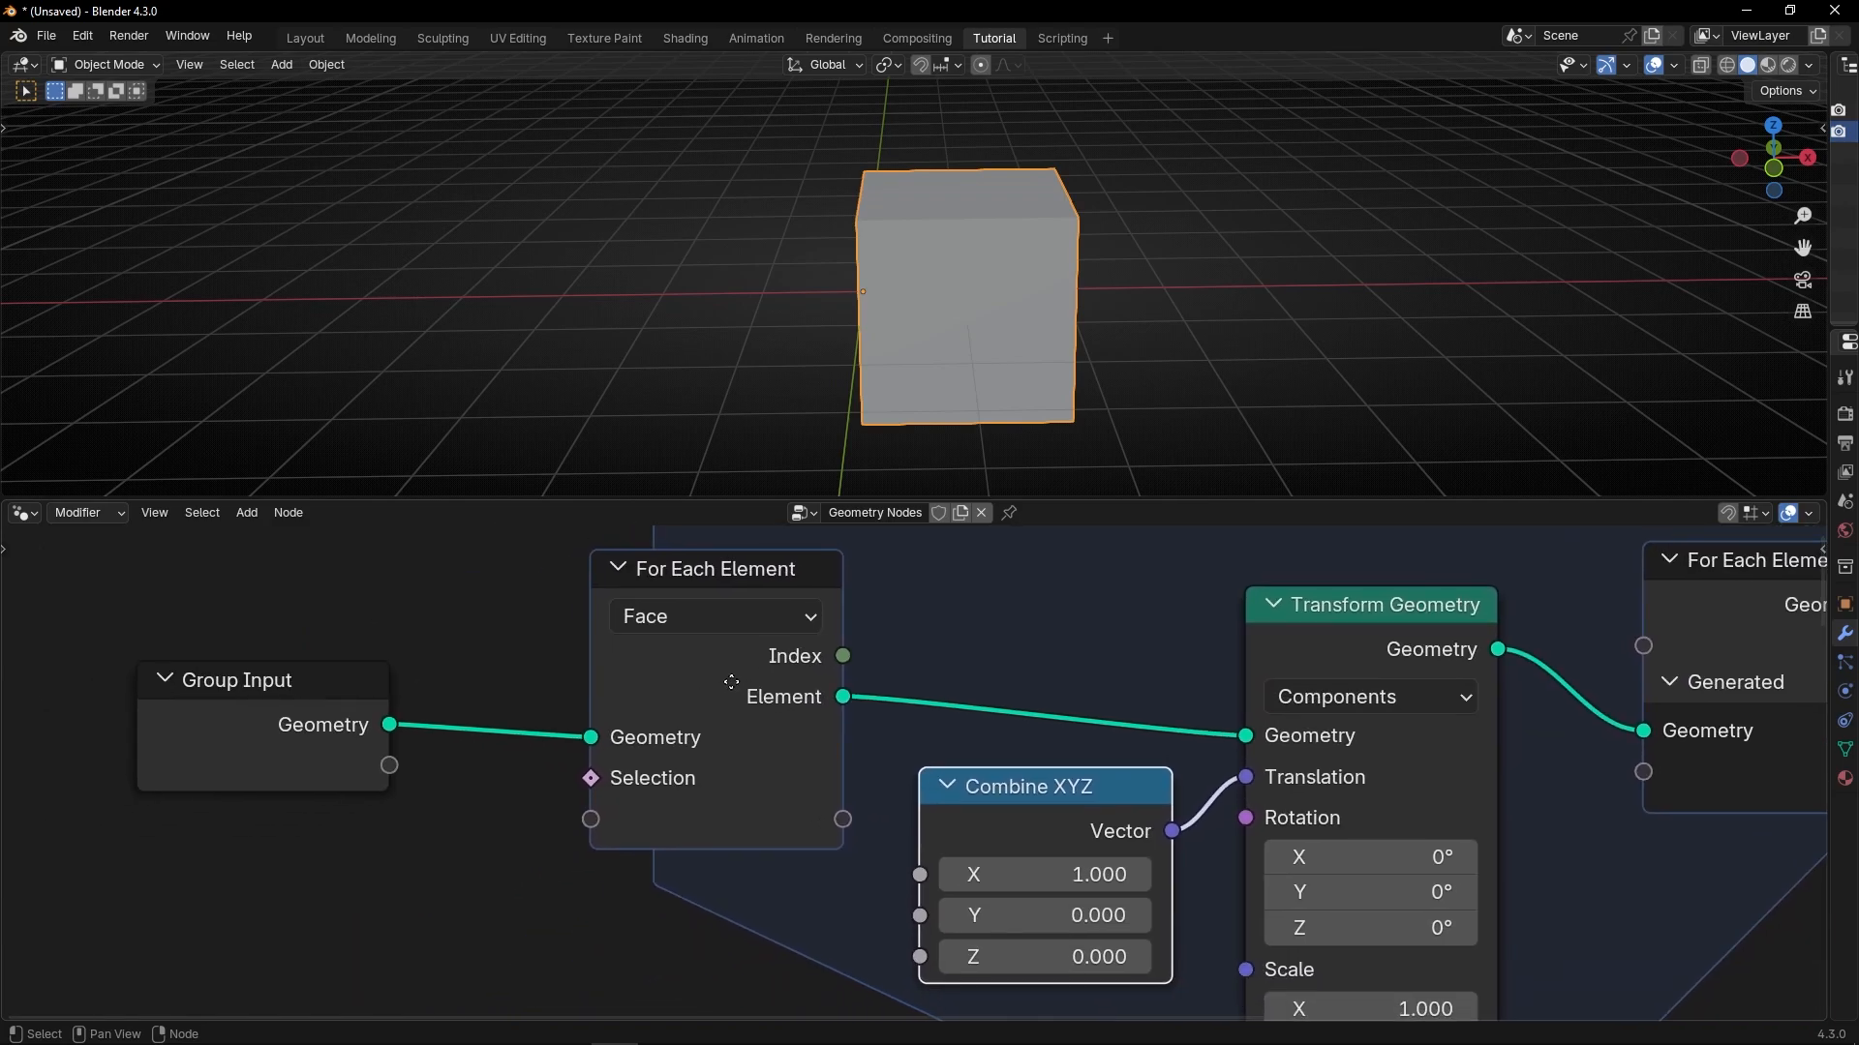
drag(667, 681, 579, 682)
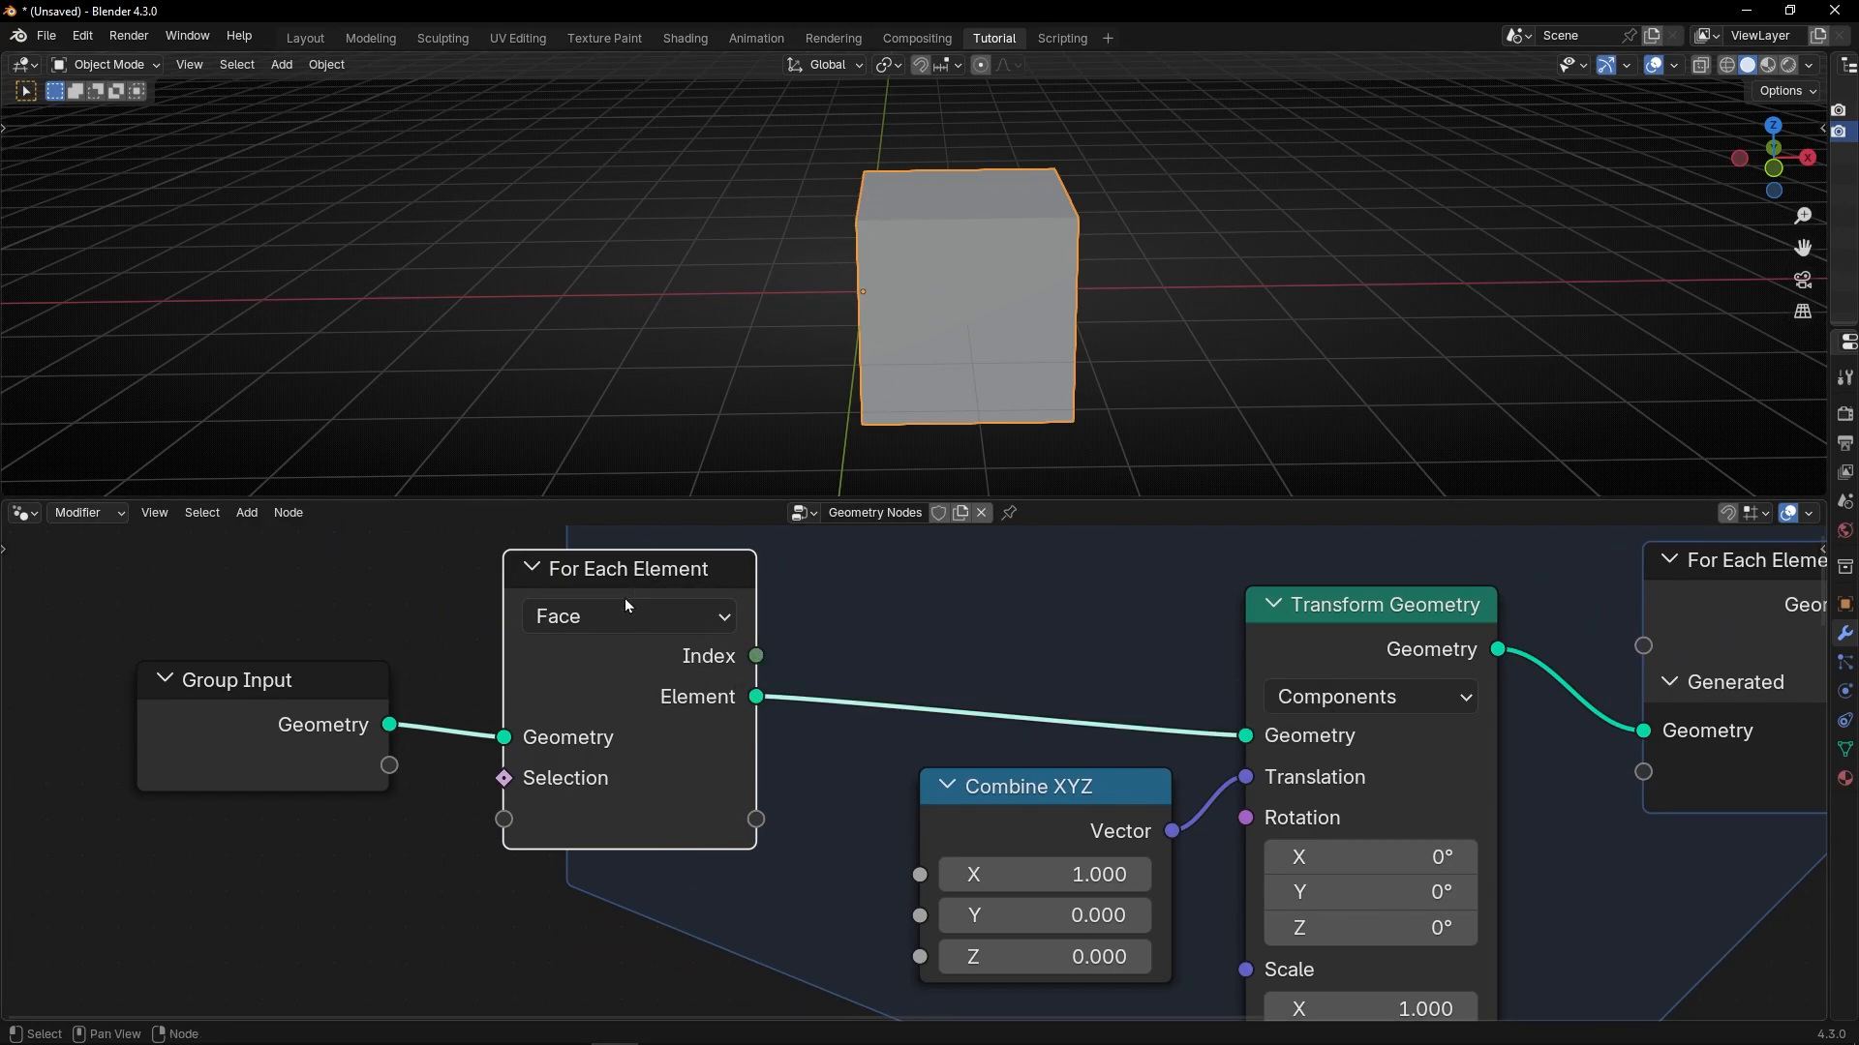
drag(757, 657, 885, 600)
drag(796, 752, 919, 875)
middle_drag(1026, 438, 1214, 190)
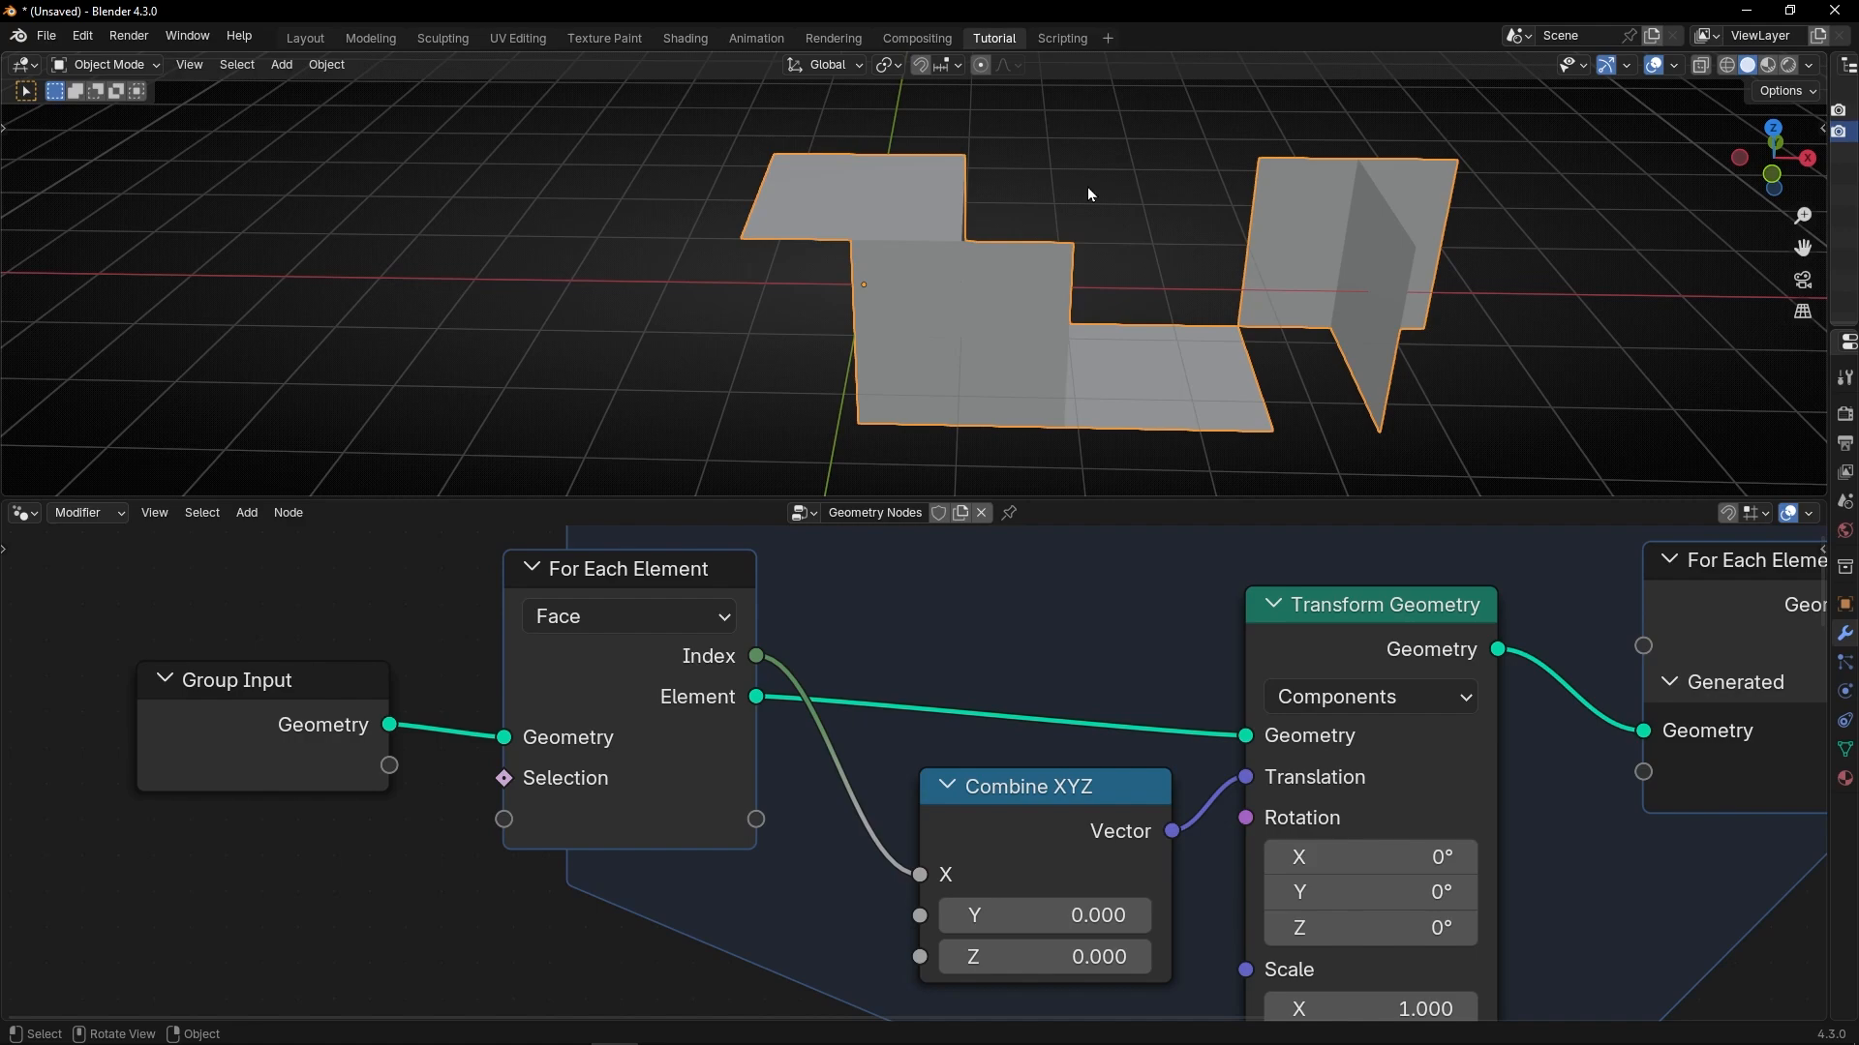
Attach a Viewer node to the generated Geometry output of the For Each Element zone.
scroll(1130, 317, down, 2)
middle_drag(993, 590, 533, 633)
scroll(950, 629, down, 2)
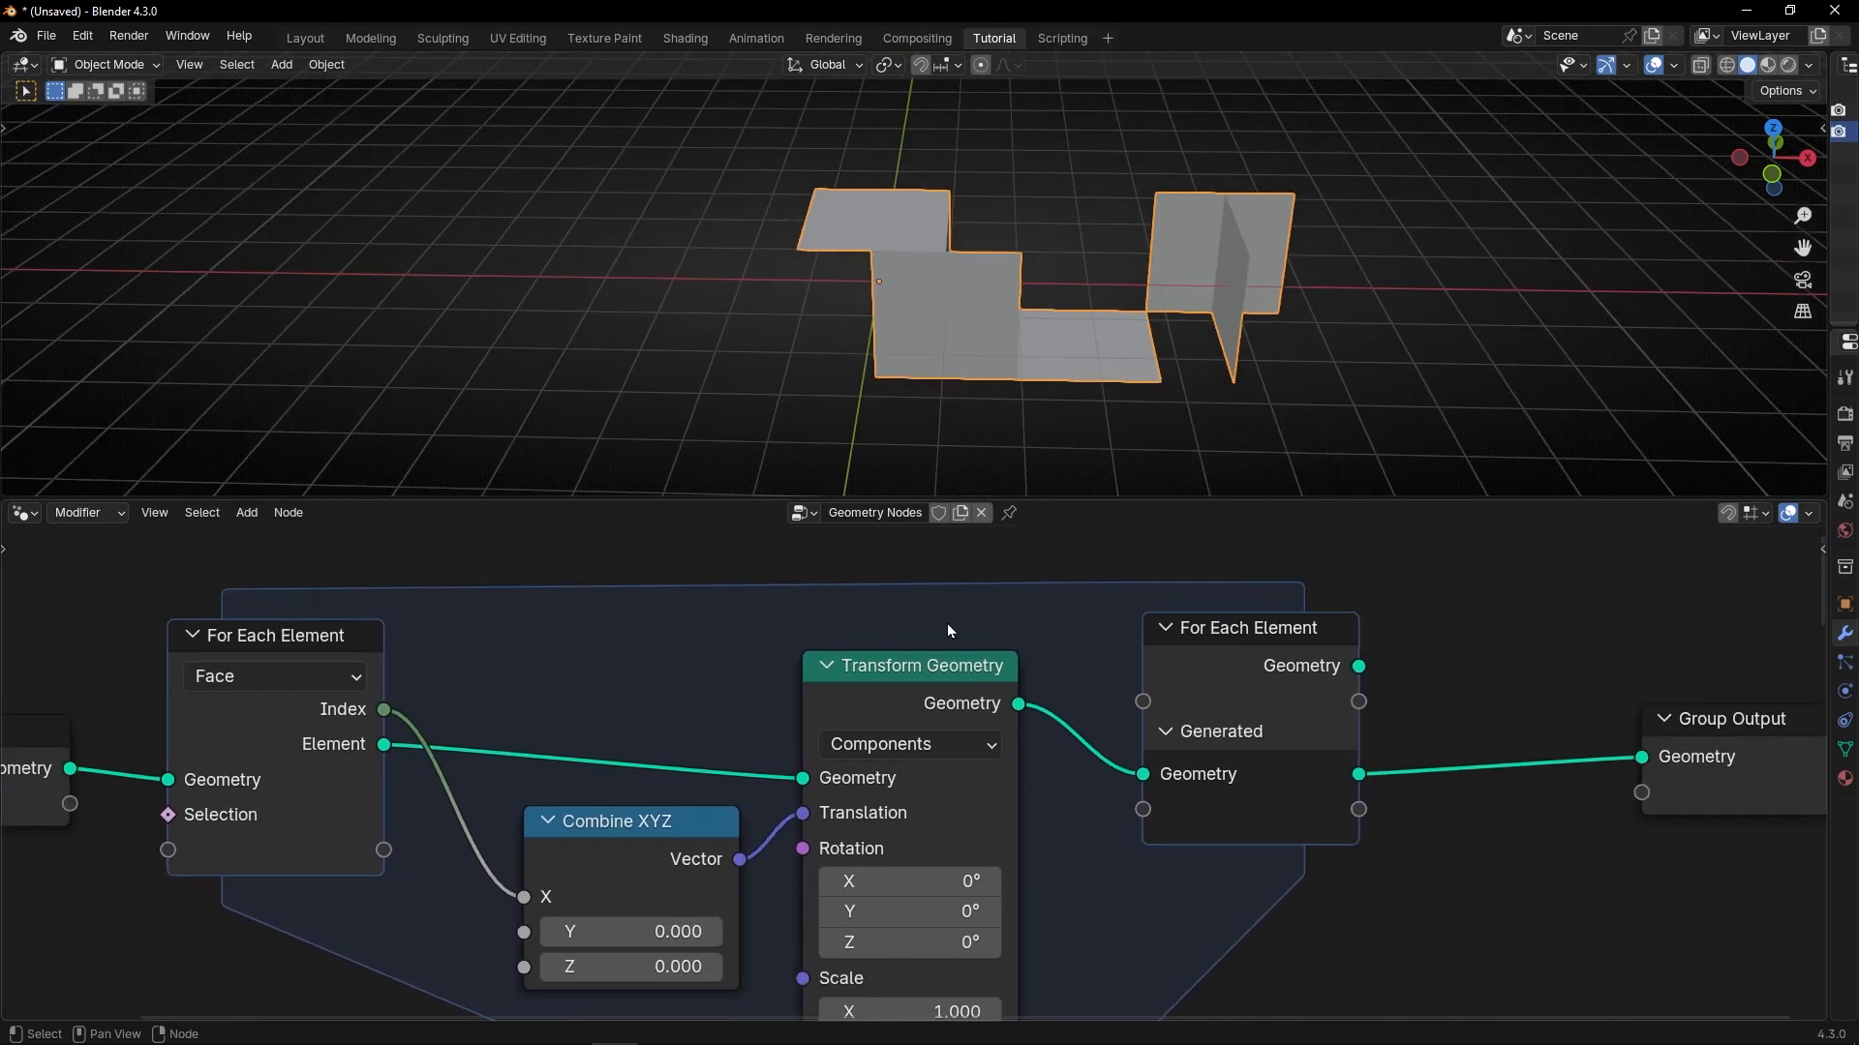
middle_drag(1059, 629, 751, 623)
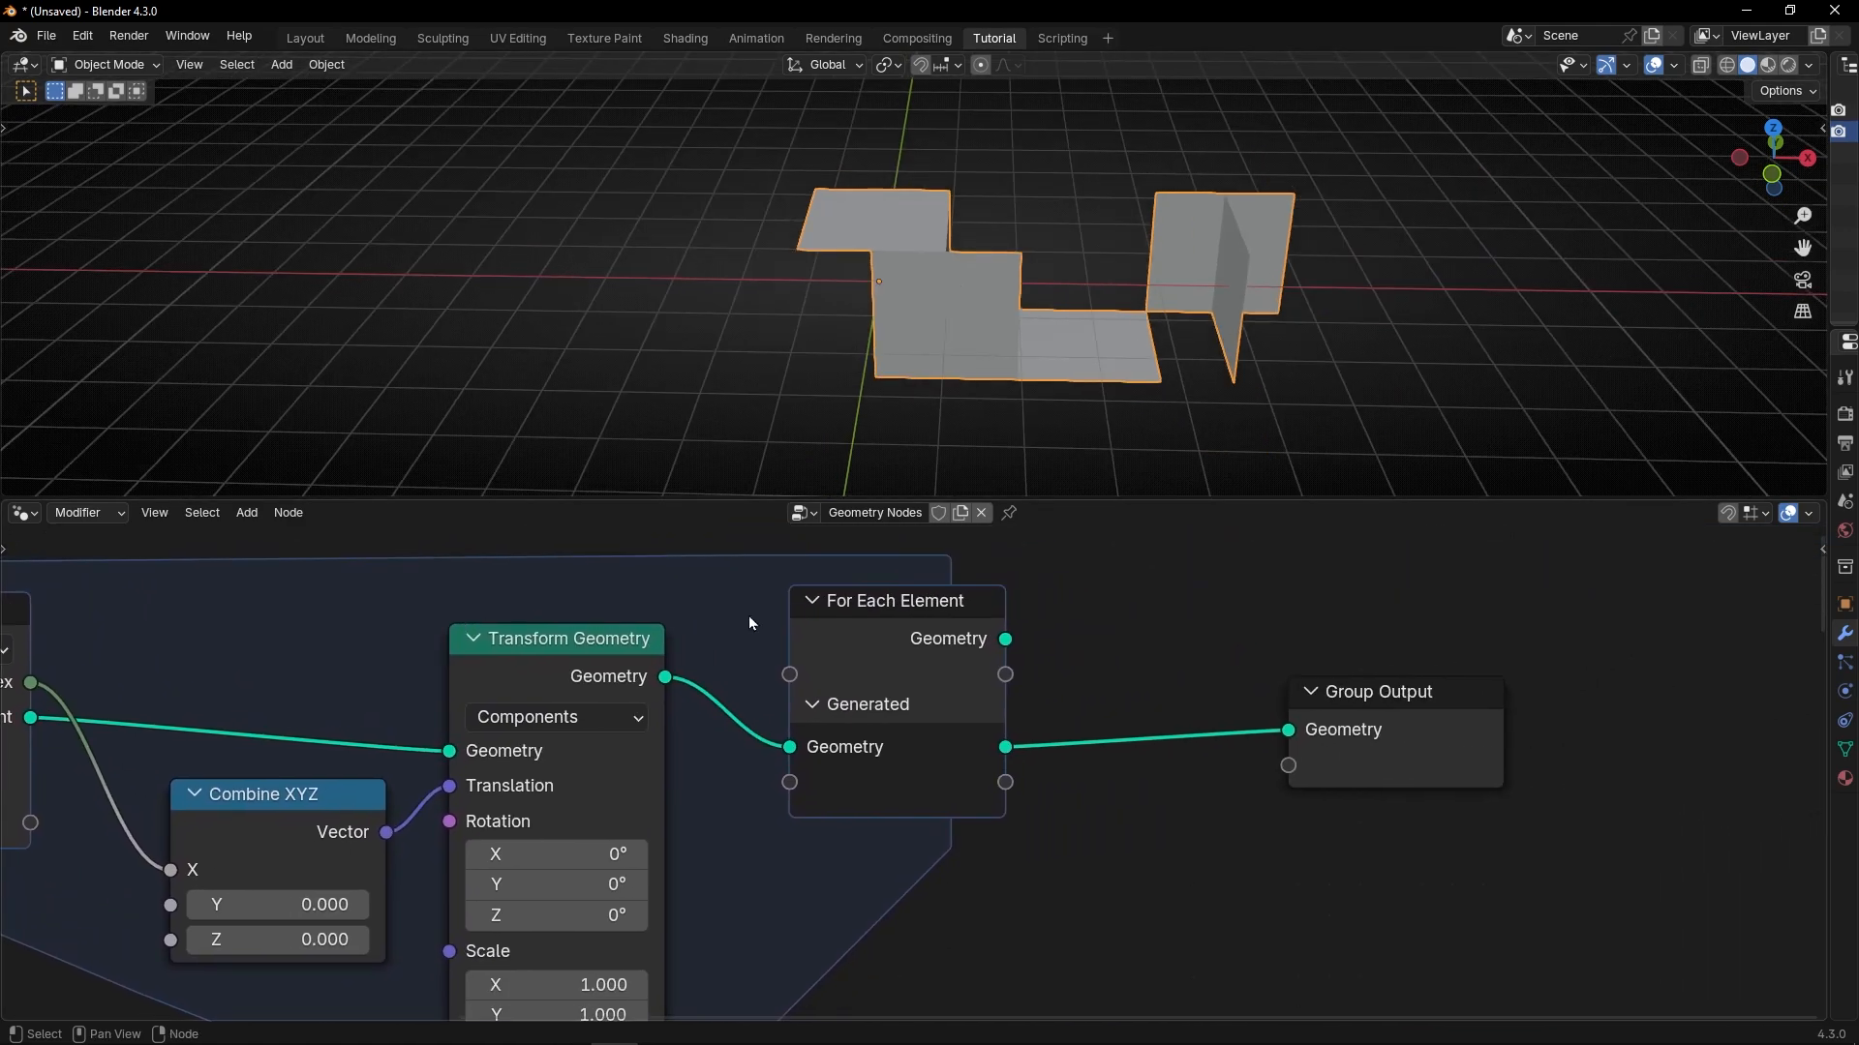
ctrl+shift+click(958, 759)
ctrl+shift+click(993, 754)
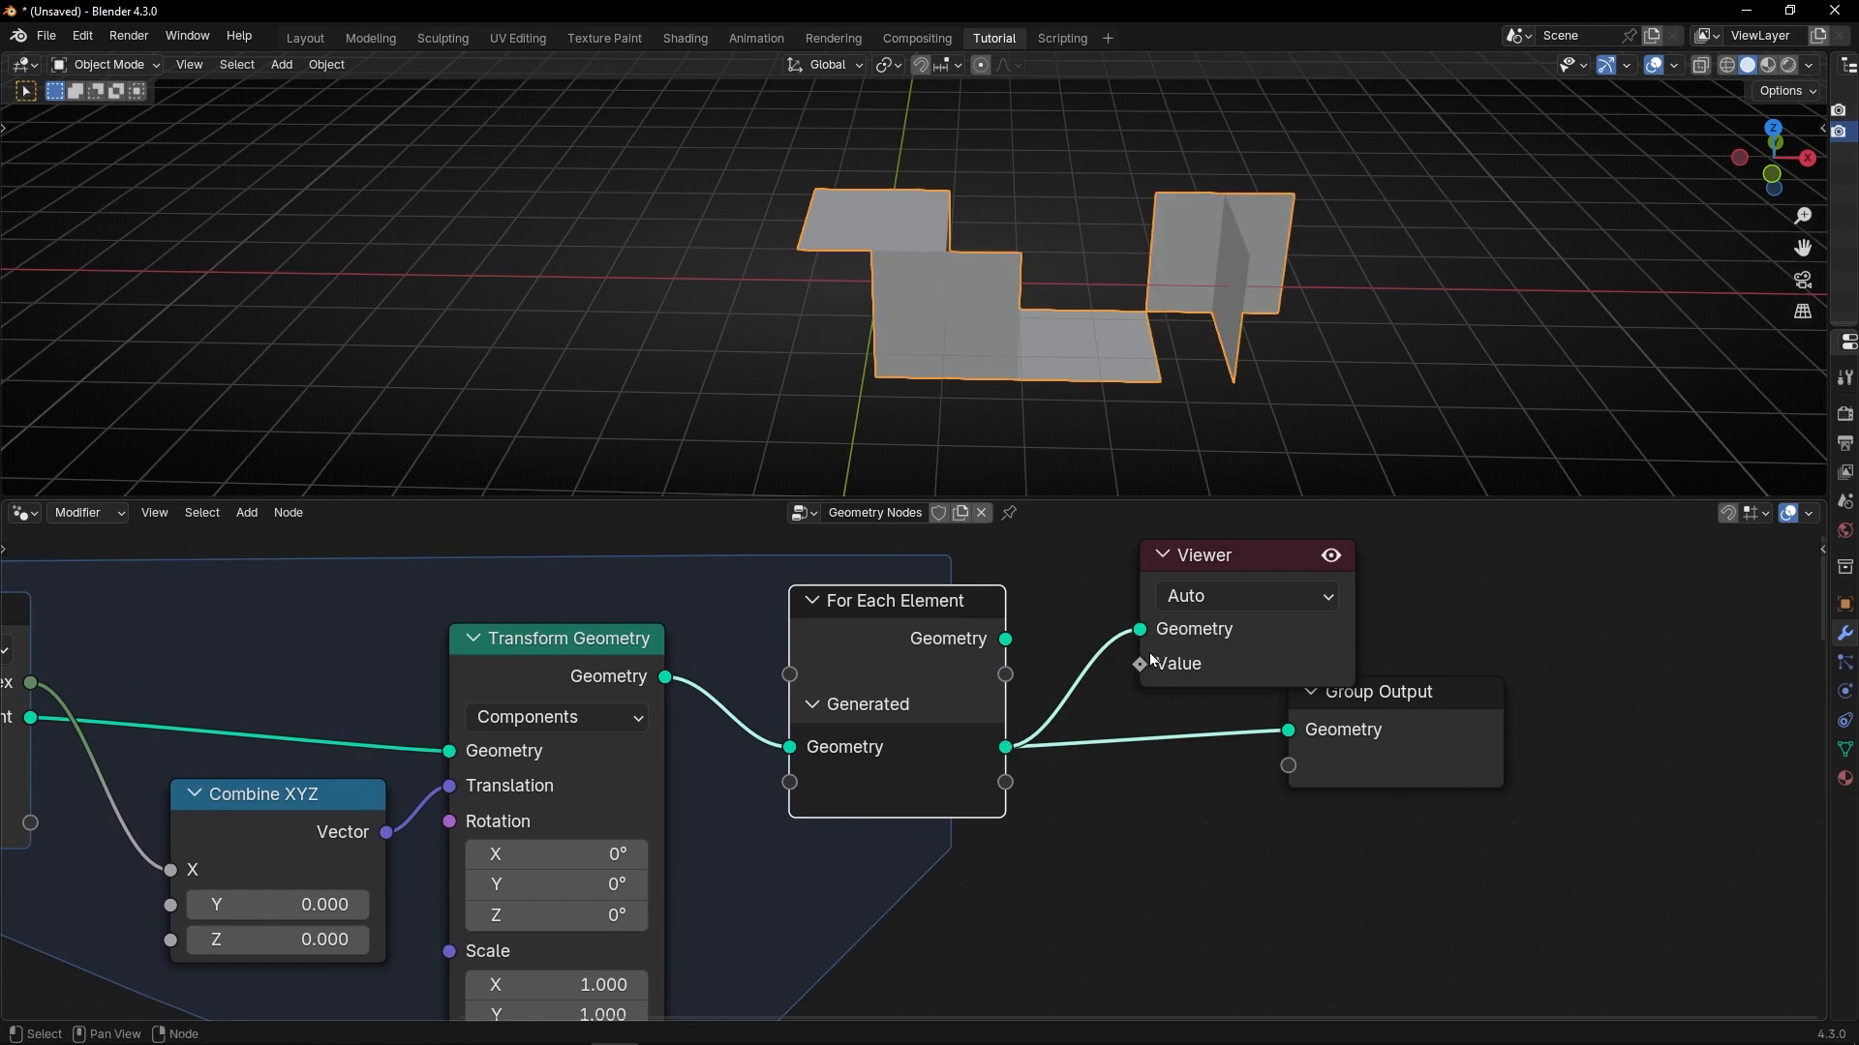
Add an Index node connected to the Viewer's Value input.
drag(1140, 664, 1084, 564)
text(index)
key(Return)
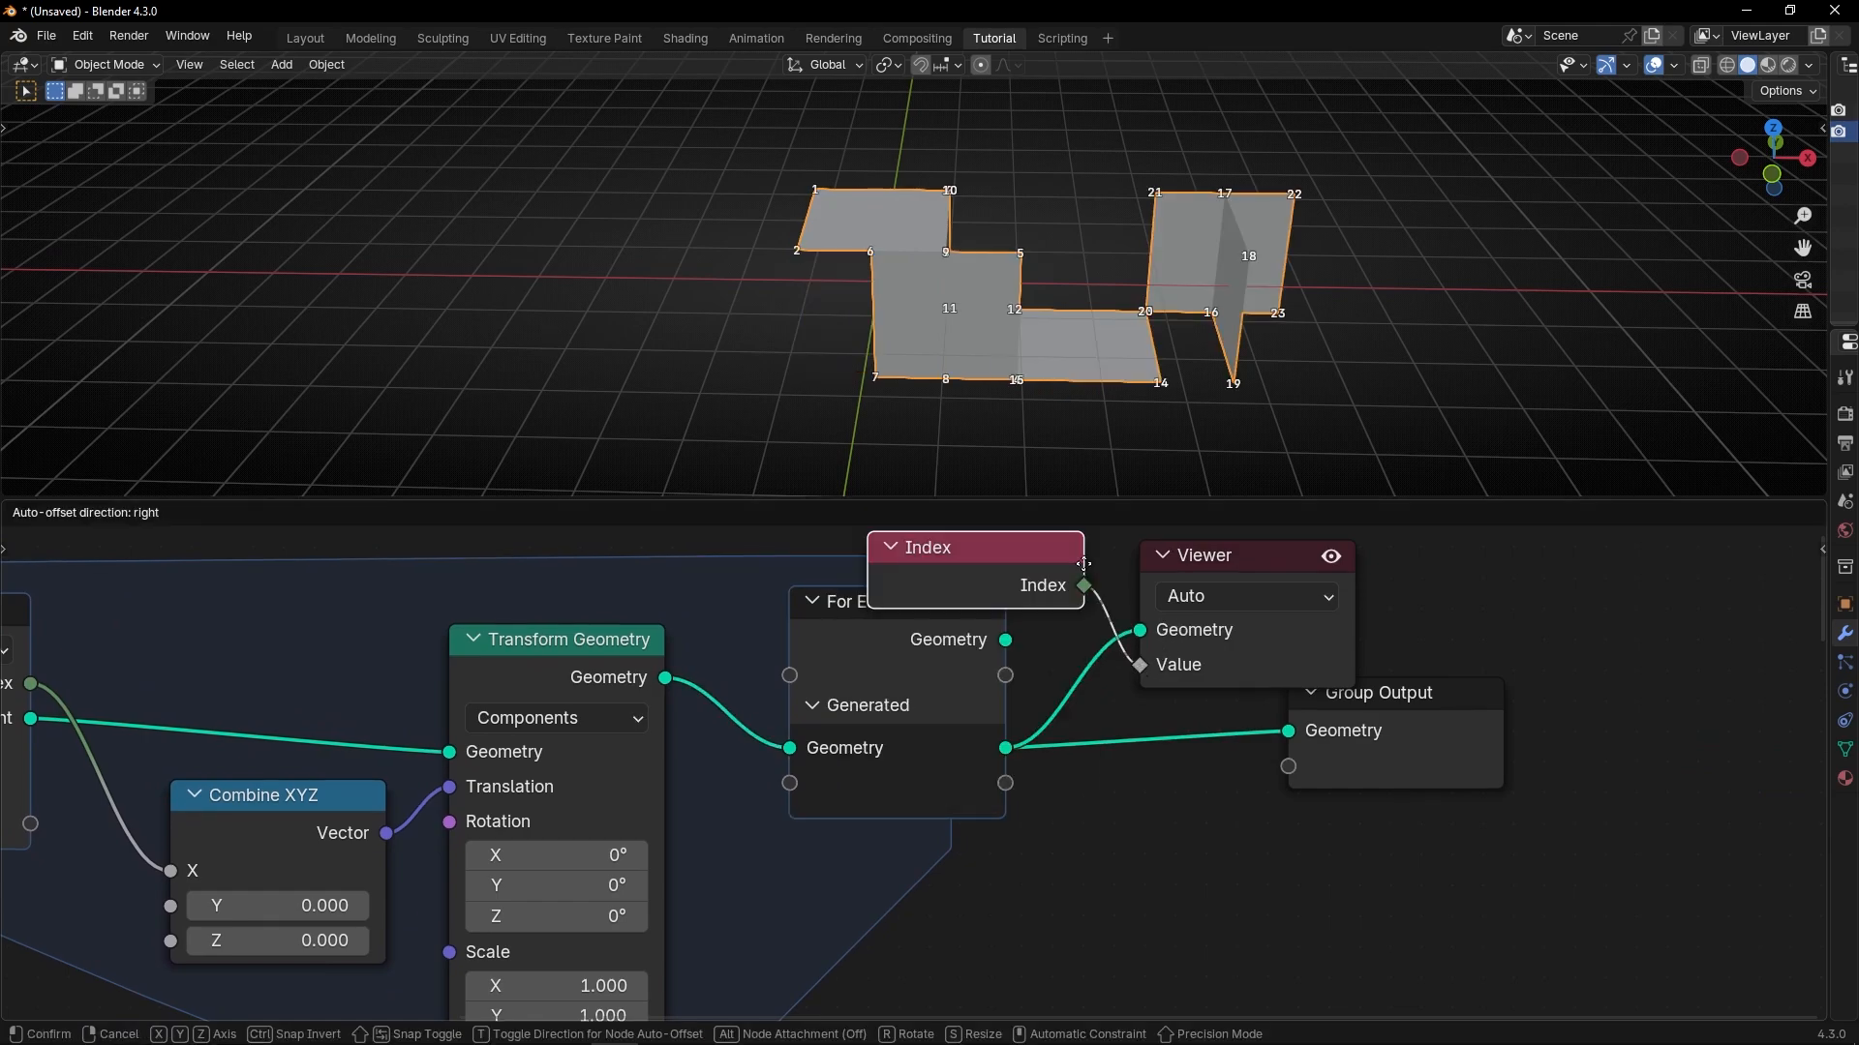
click(1084, 564)
Set the Viewer's domain to Face and spread the Viewer and Index nodes apart from the neighbouring nodes.
click(1222, 598)
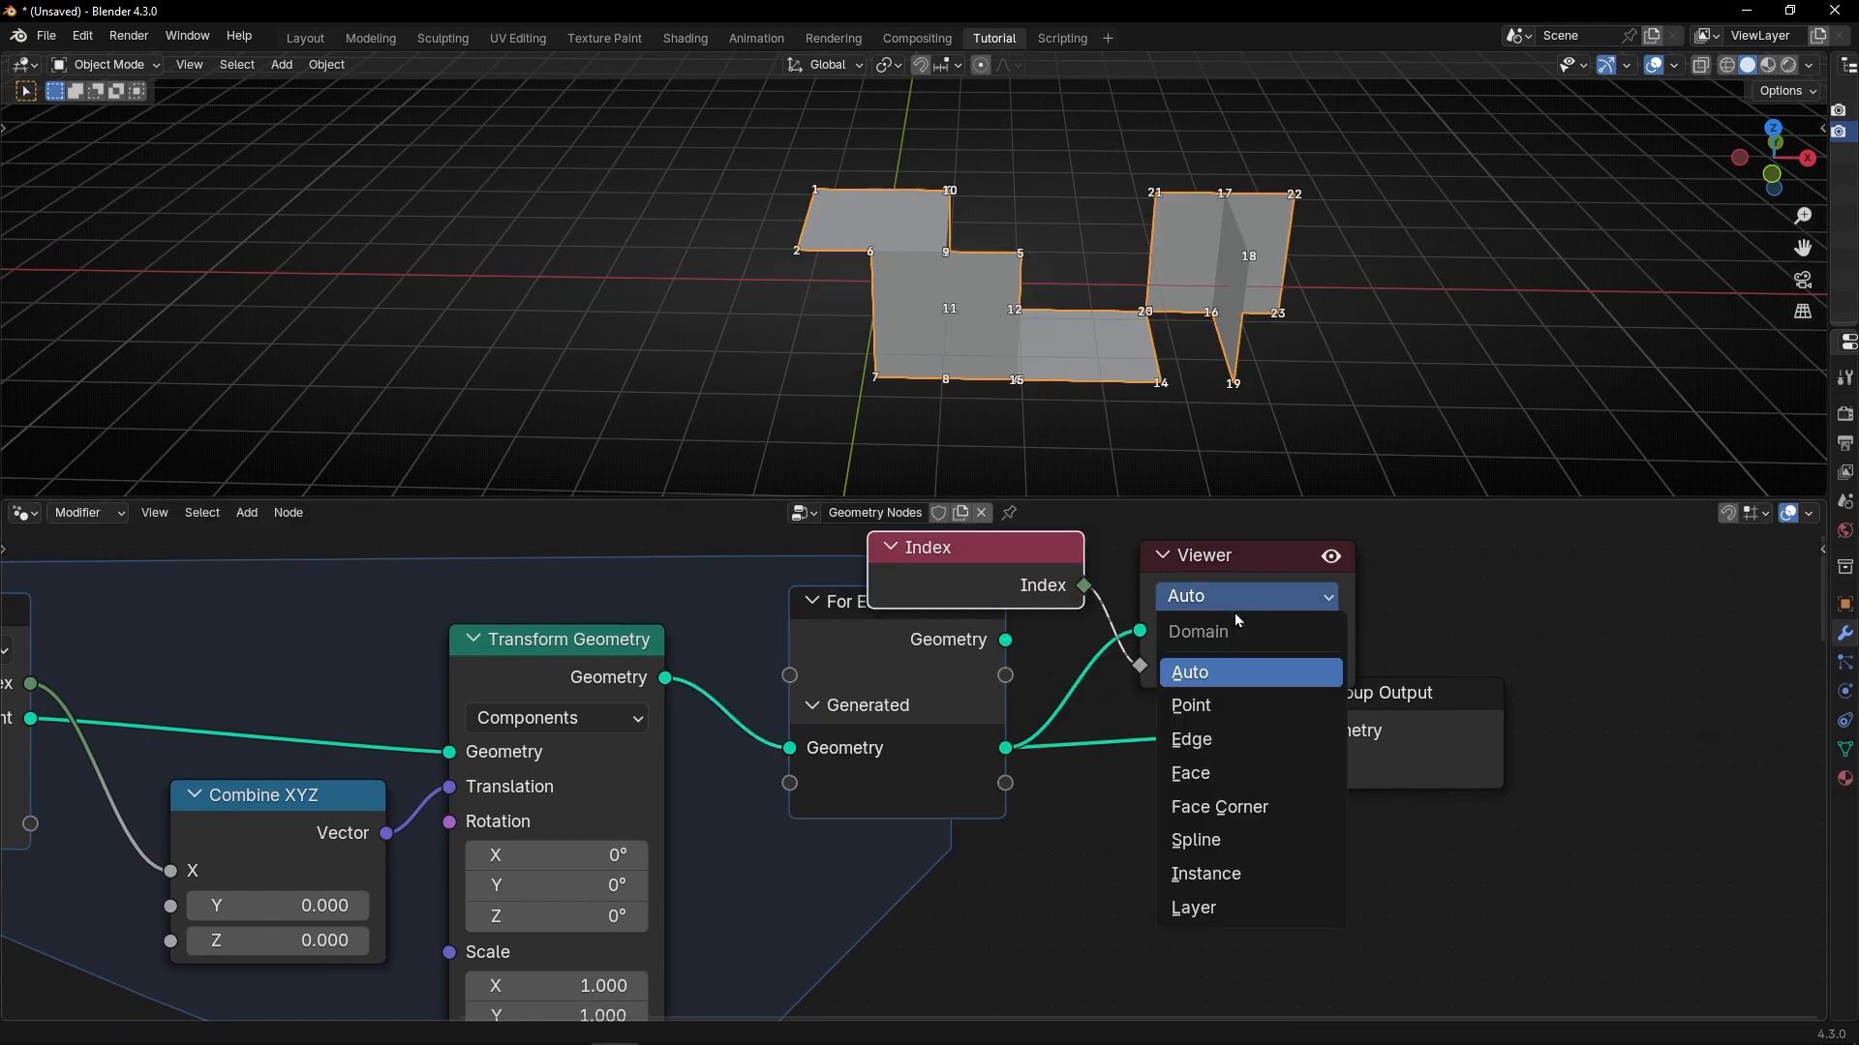
click(1199, 770)
drag(1210, 634, 1397, 588)
drag(969, 606, 1174, 594)
scroll(956, 382, up, 3)
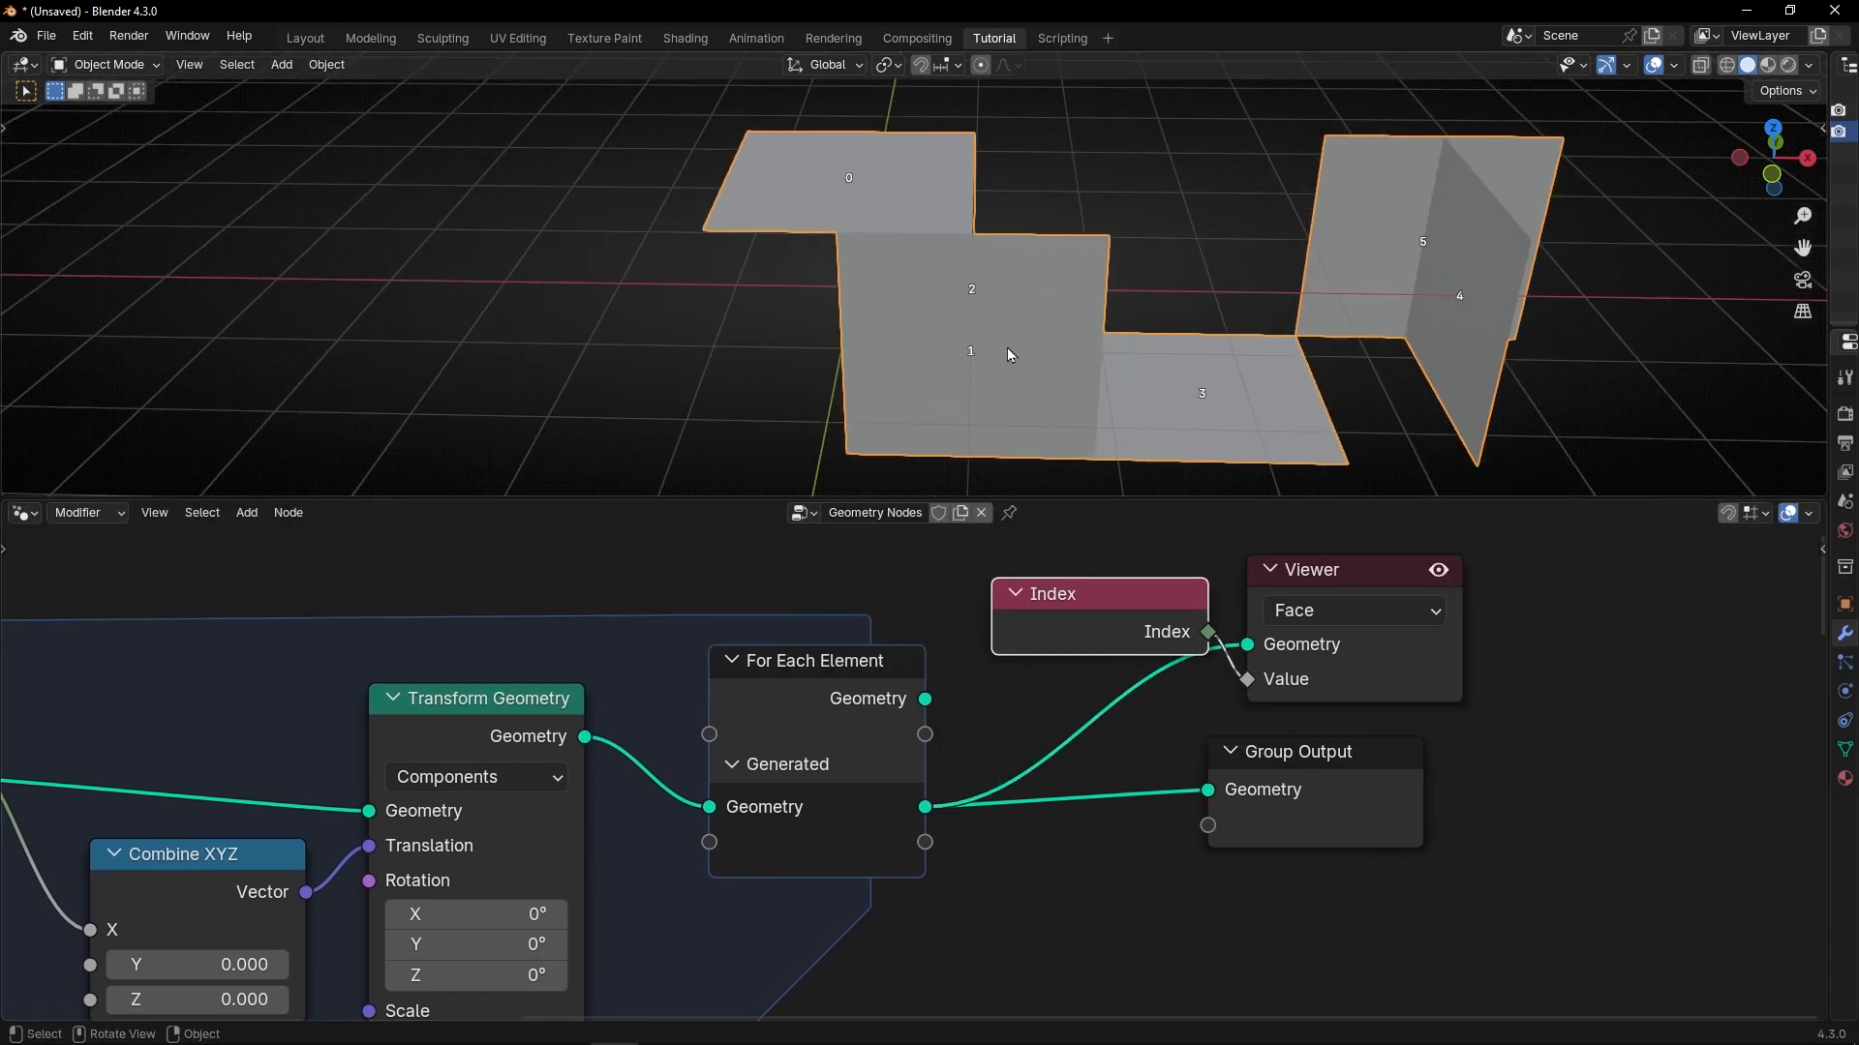
Mark the offset of face 1 with an annotation arrow, circle the index of face 2, and undo the annotations.
middle_drag(551, 758, 1251, 670)
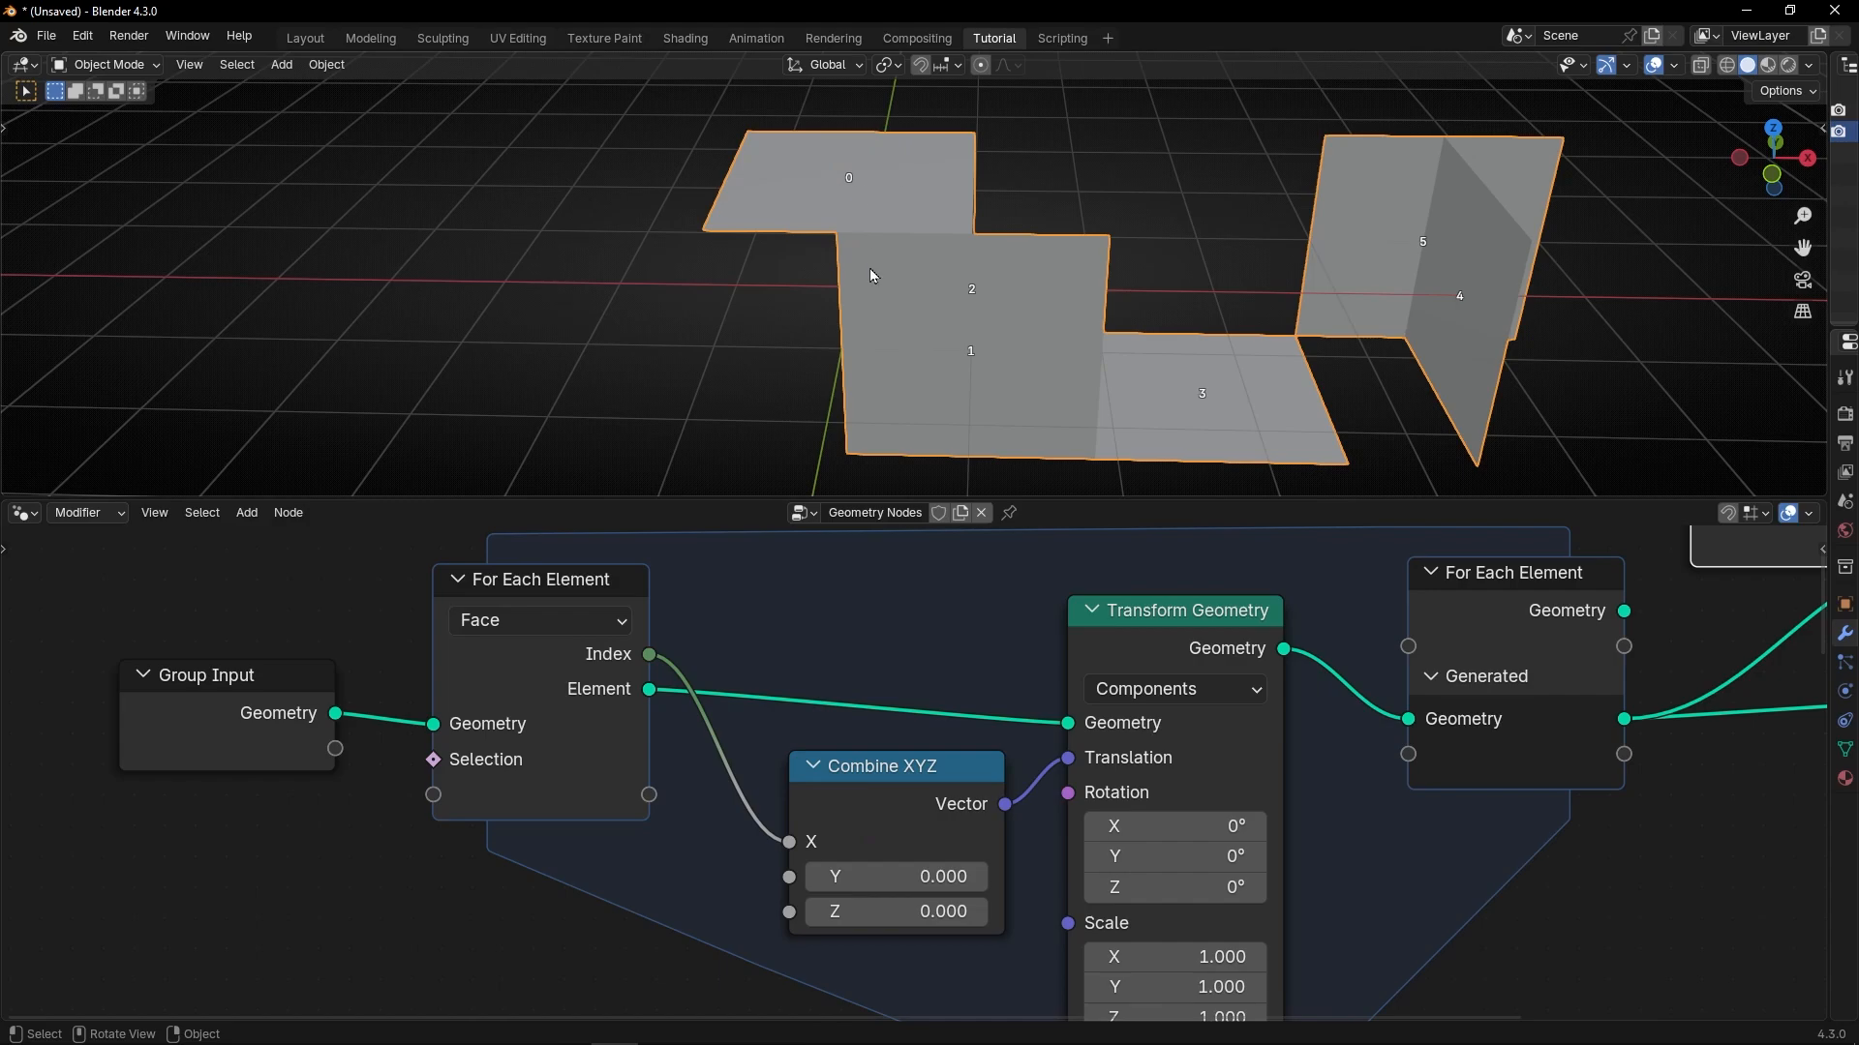
middle_drag(994, 387, 1049, 302)
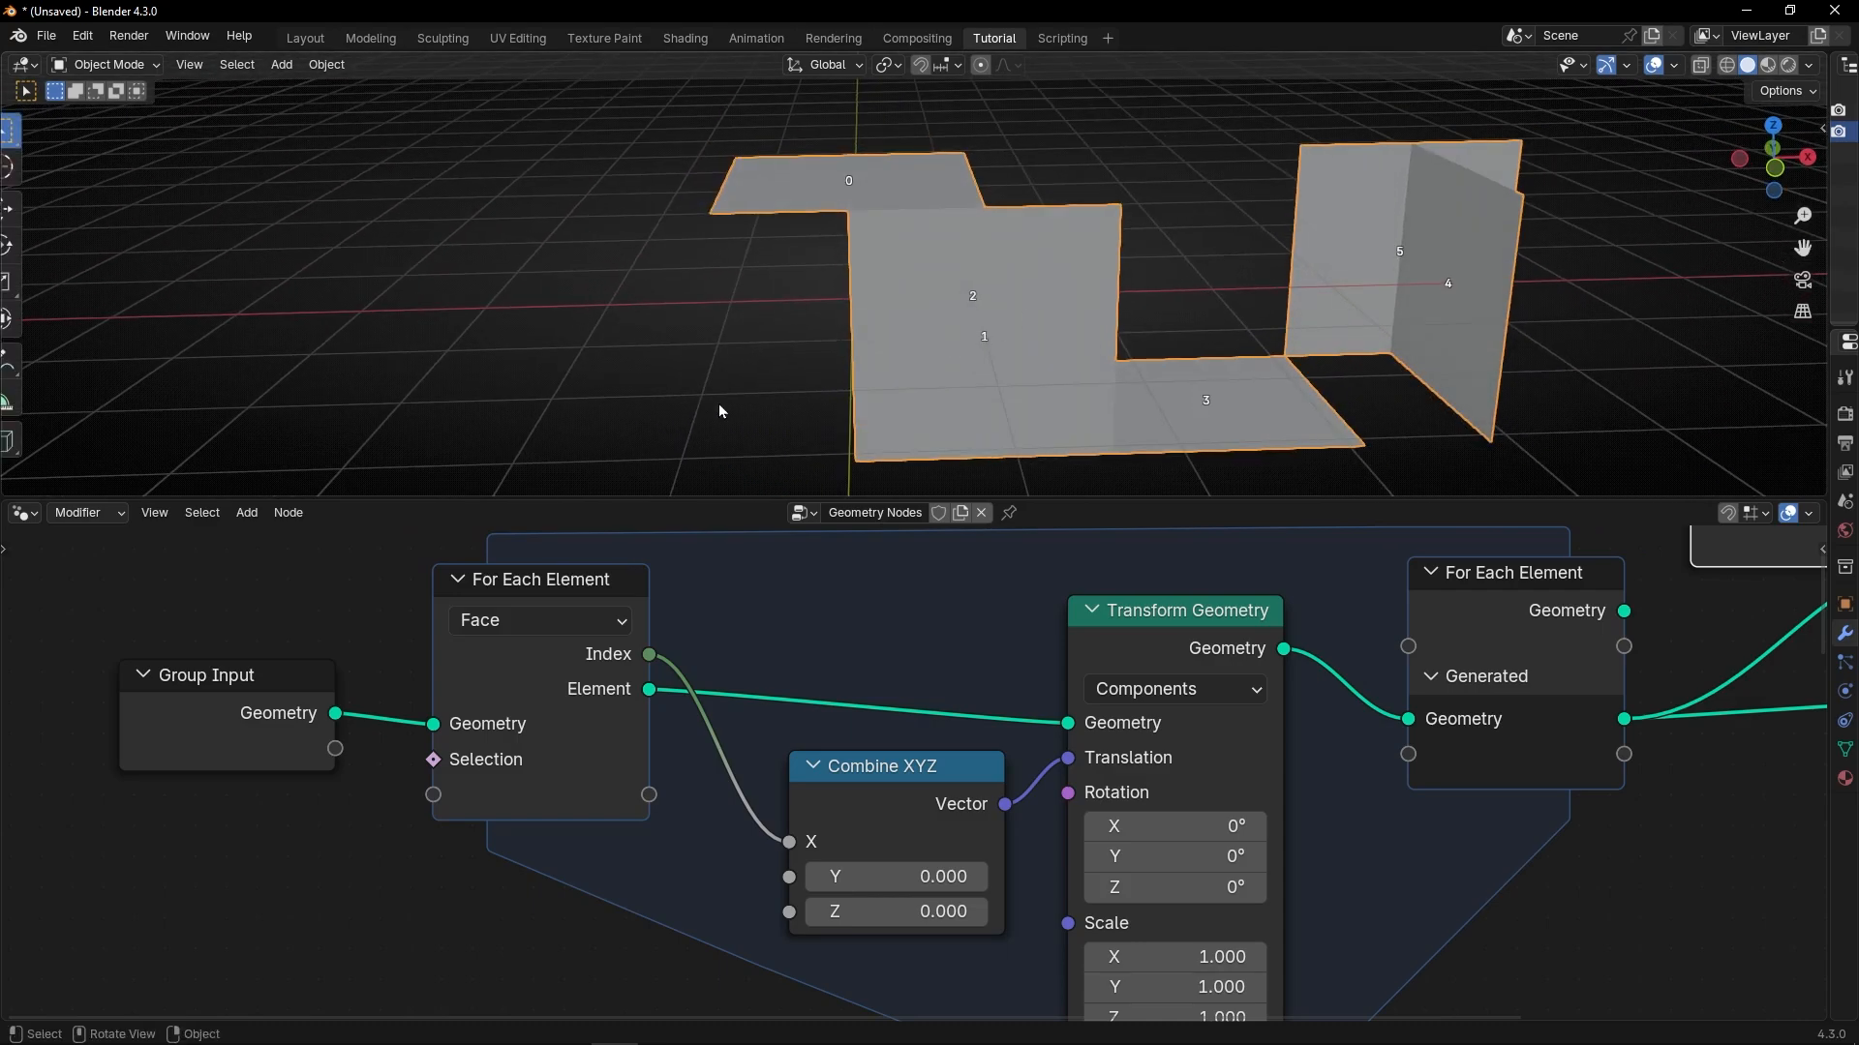
click(29, 362)
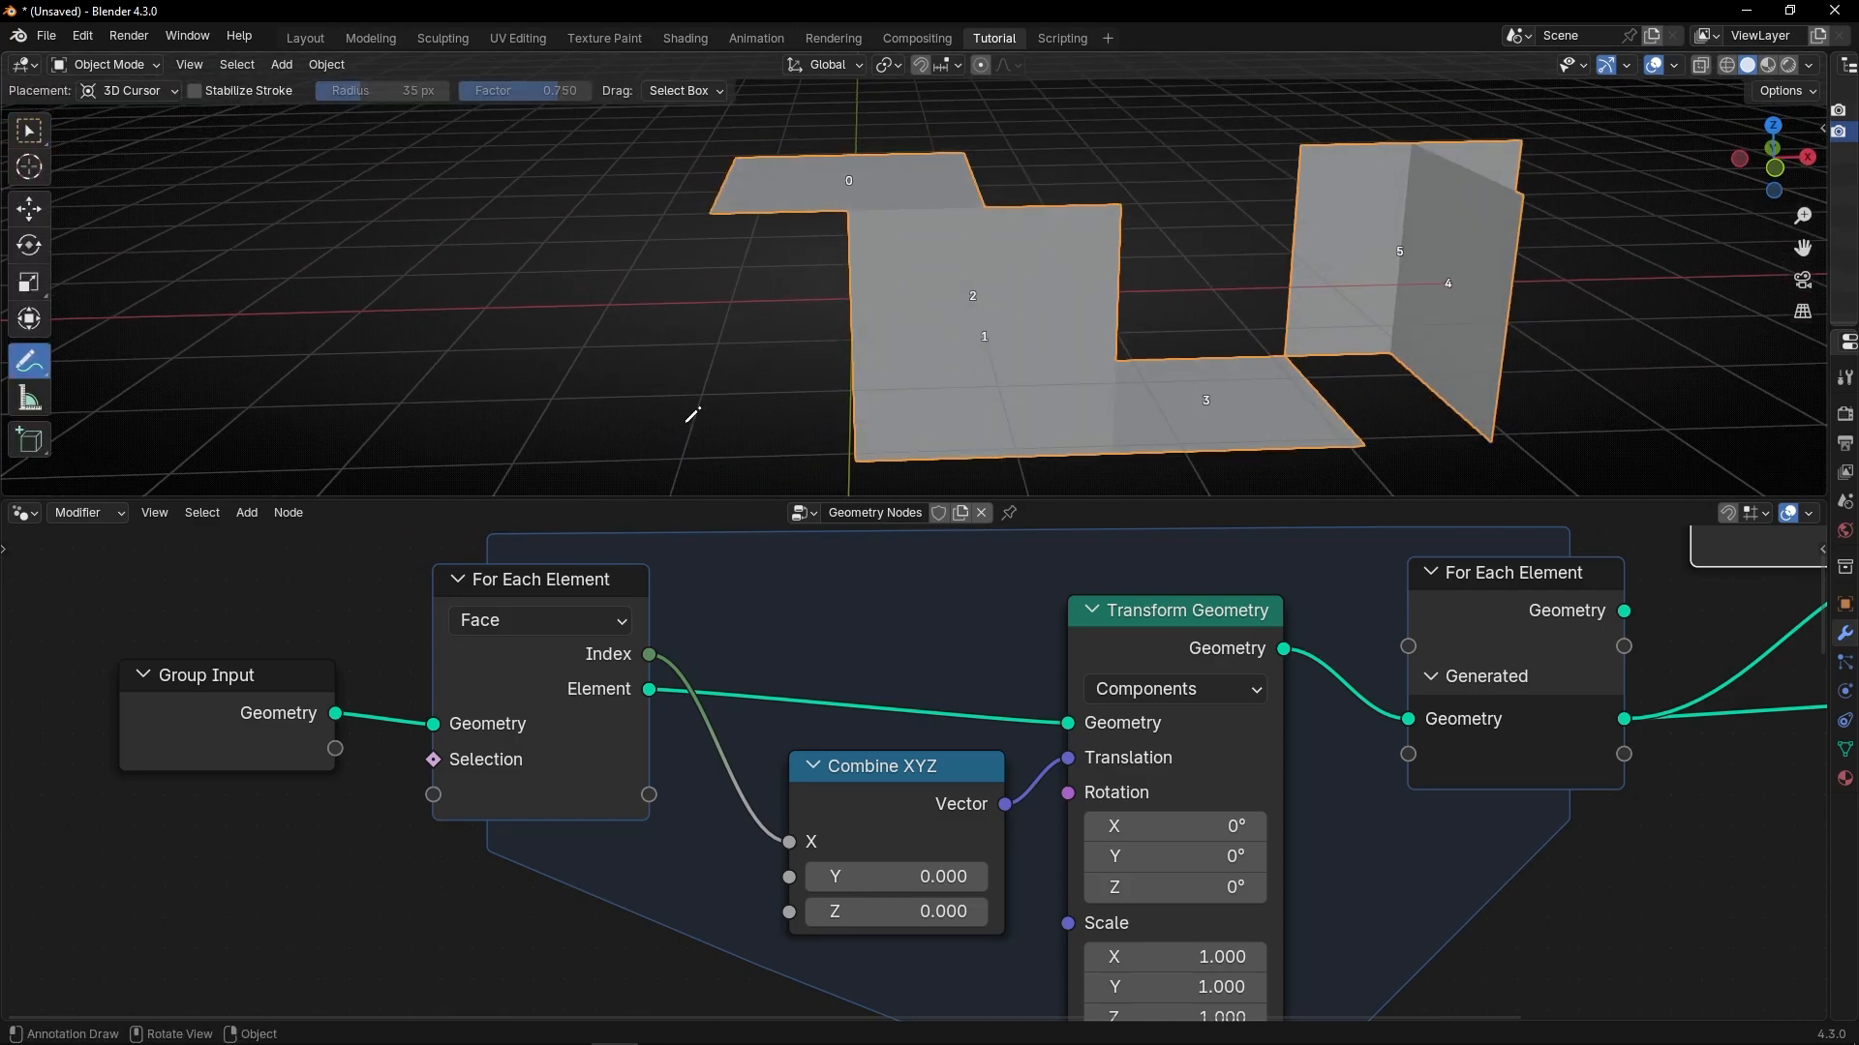
drag(857, 363, 920, 364)
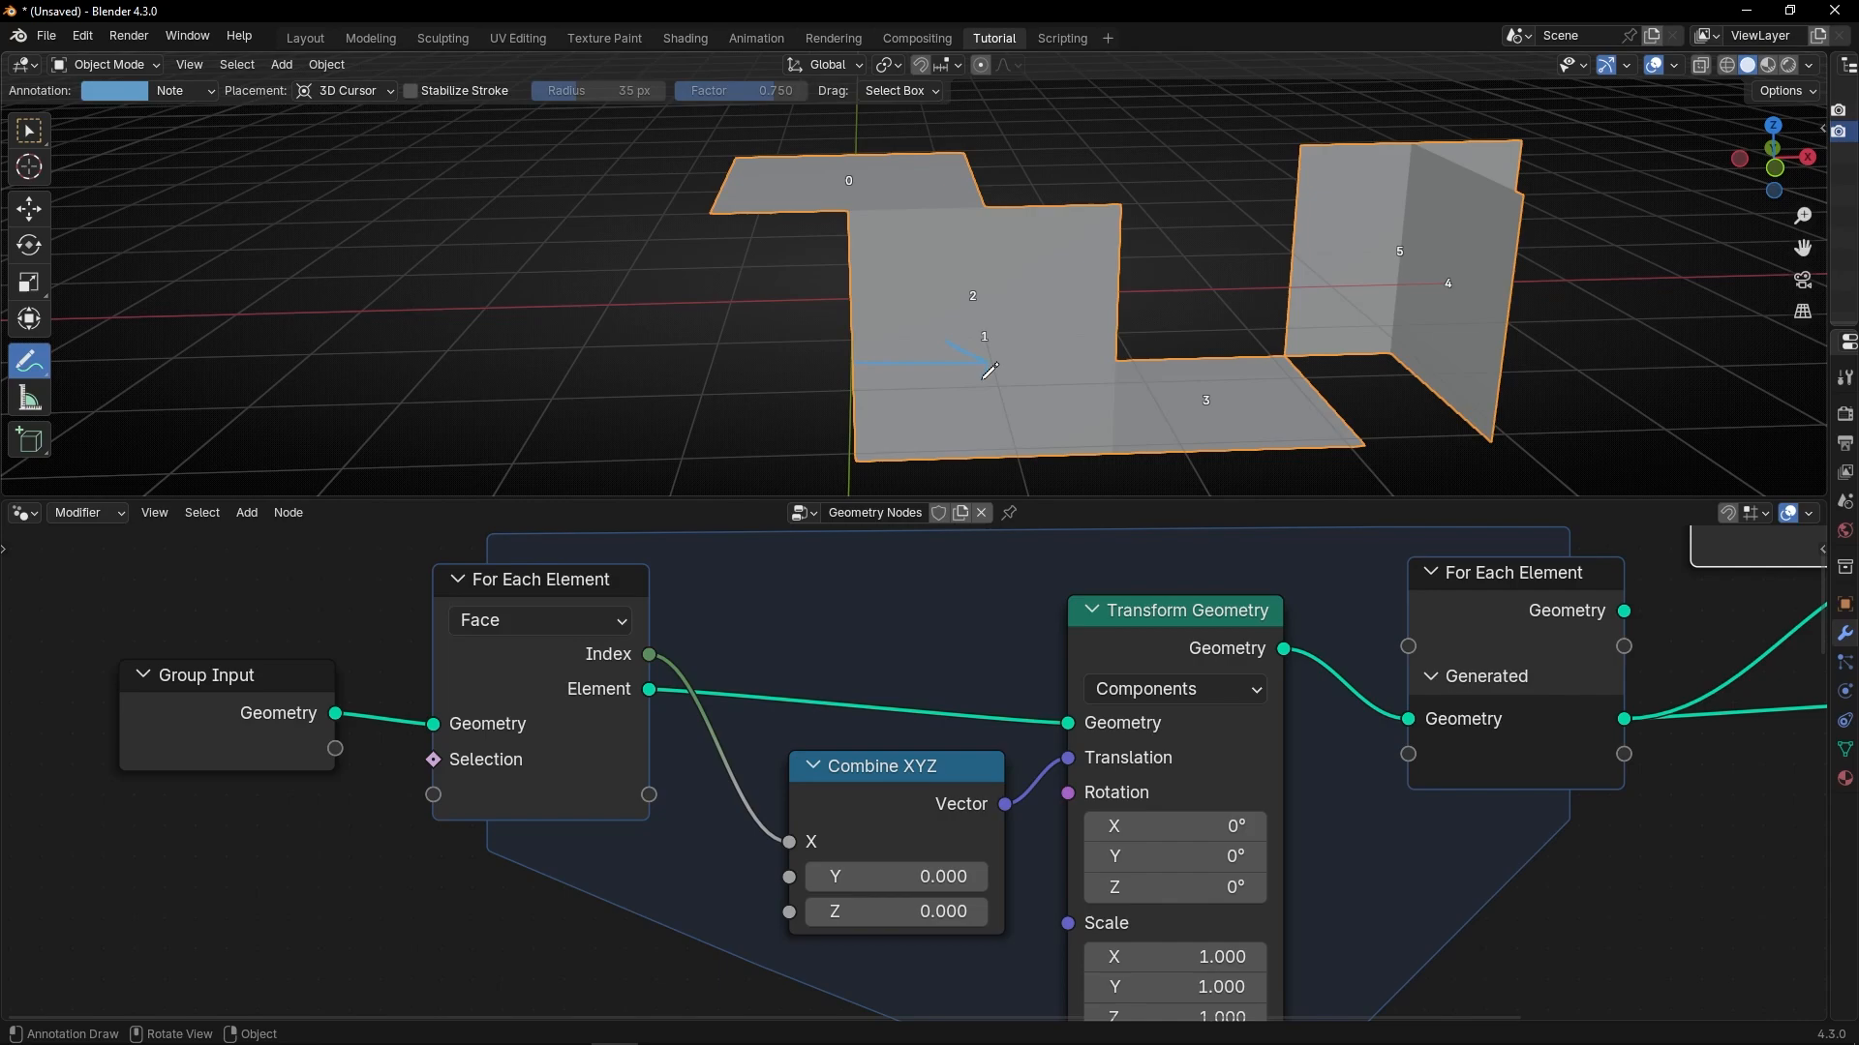
mouse_move(973, 339)
middle_down()
mouse_move(944, 365)
mouse_move(889, 365)
mouse_move(986, 283)
middle_up()
mouse_move(1038, 217)
mouse_down()
mouse_move(1022, 229)
mouse_move(1057, 228)
mouse_up()
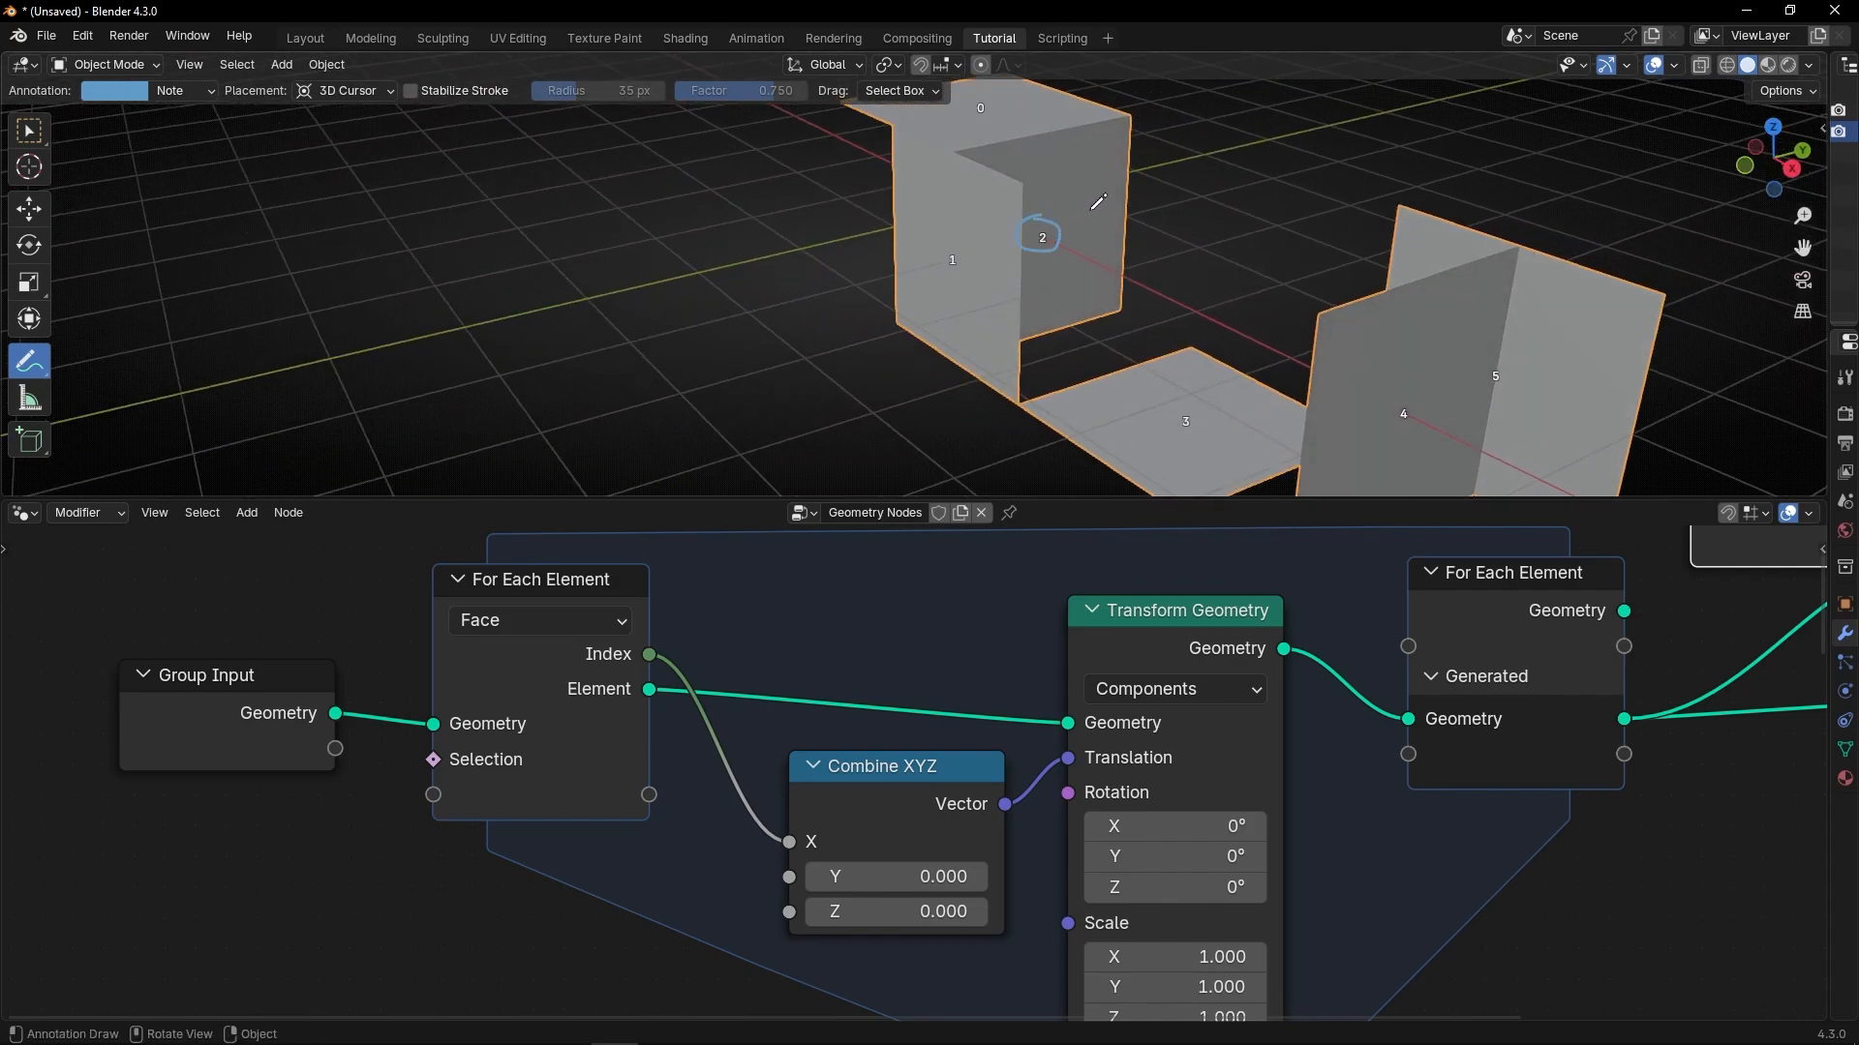
key(ctrl+z)
Outline the cube's original side wall below face 0 with annotation strokes and remove them.
mouse_move(1055, 193)
middle_down()
mouse_move(1062, 221)
mouse_move(790, 356)
middle_up()
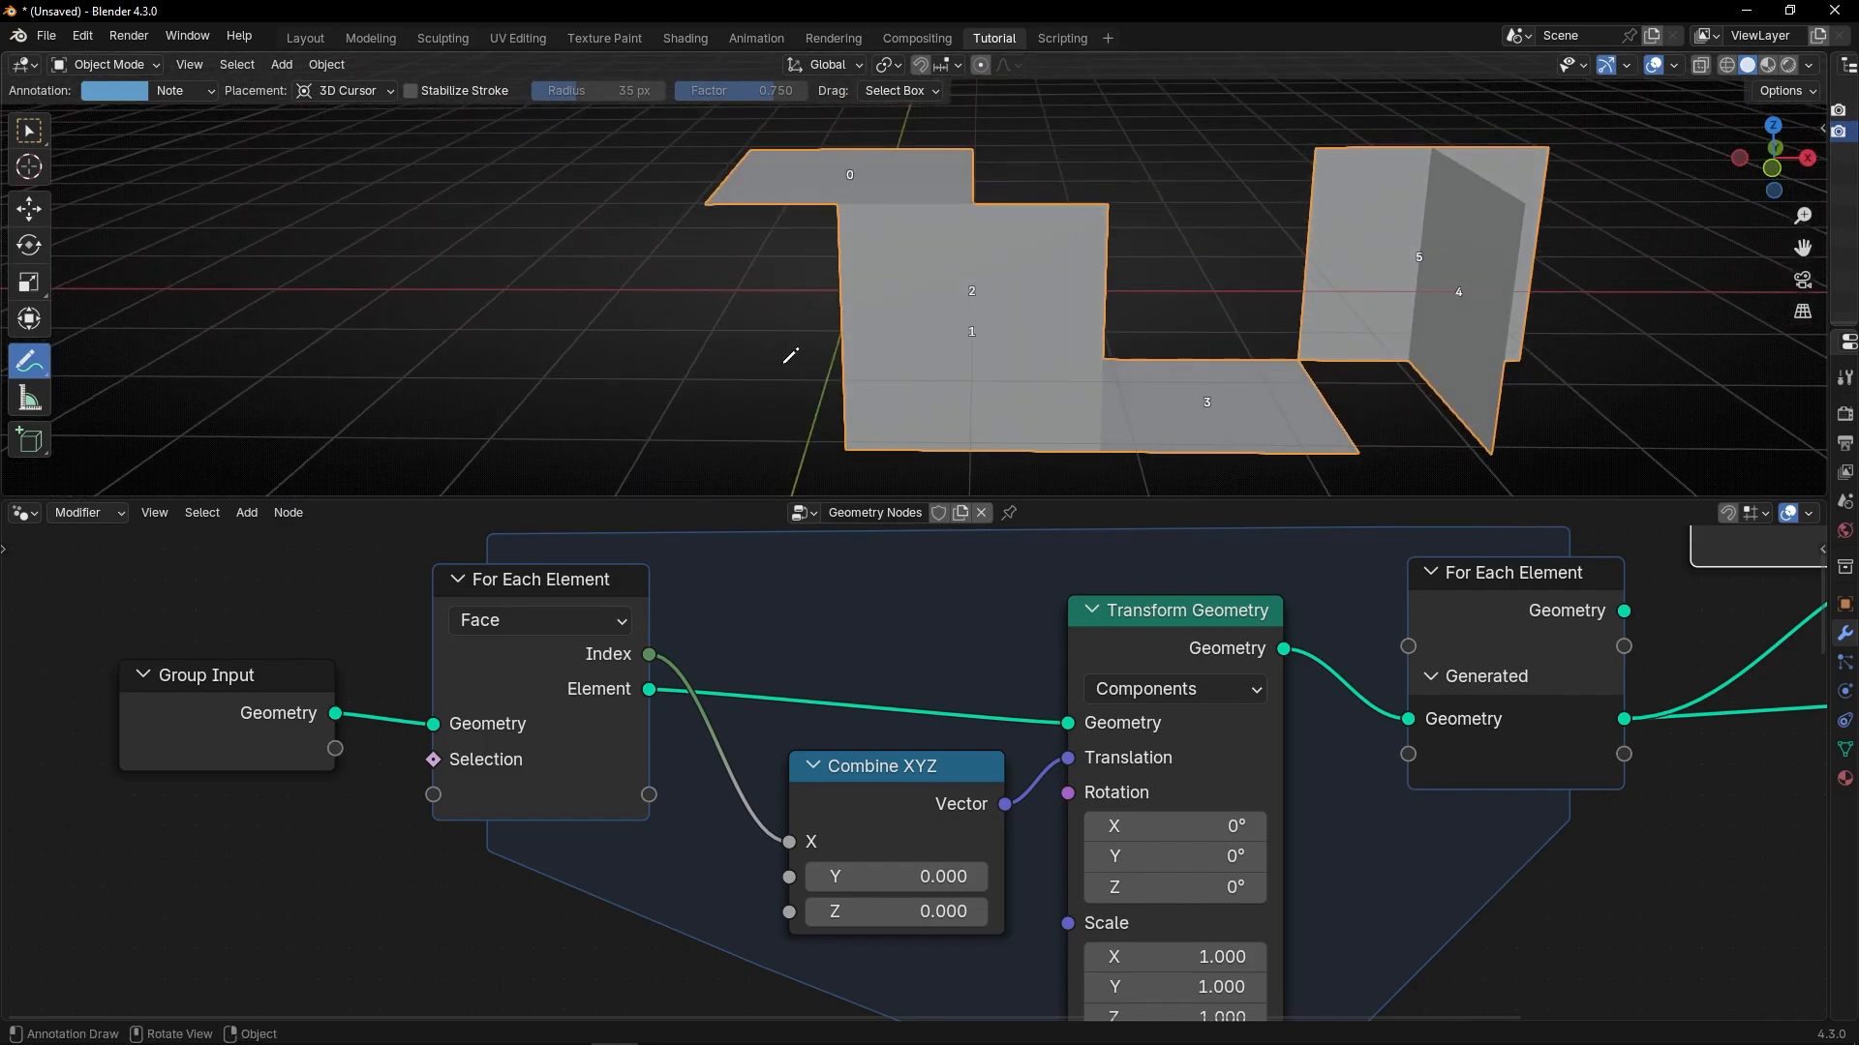
mouse_move(724, 224)
mouse_down()
mouse_move(707, 418)
mouse_move(734, 347)
mouse_up()
drag(744, 197, 749, 336)
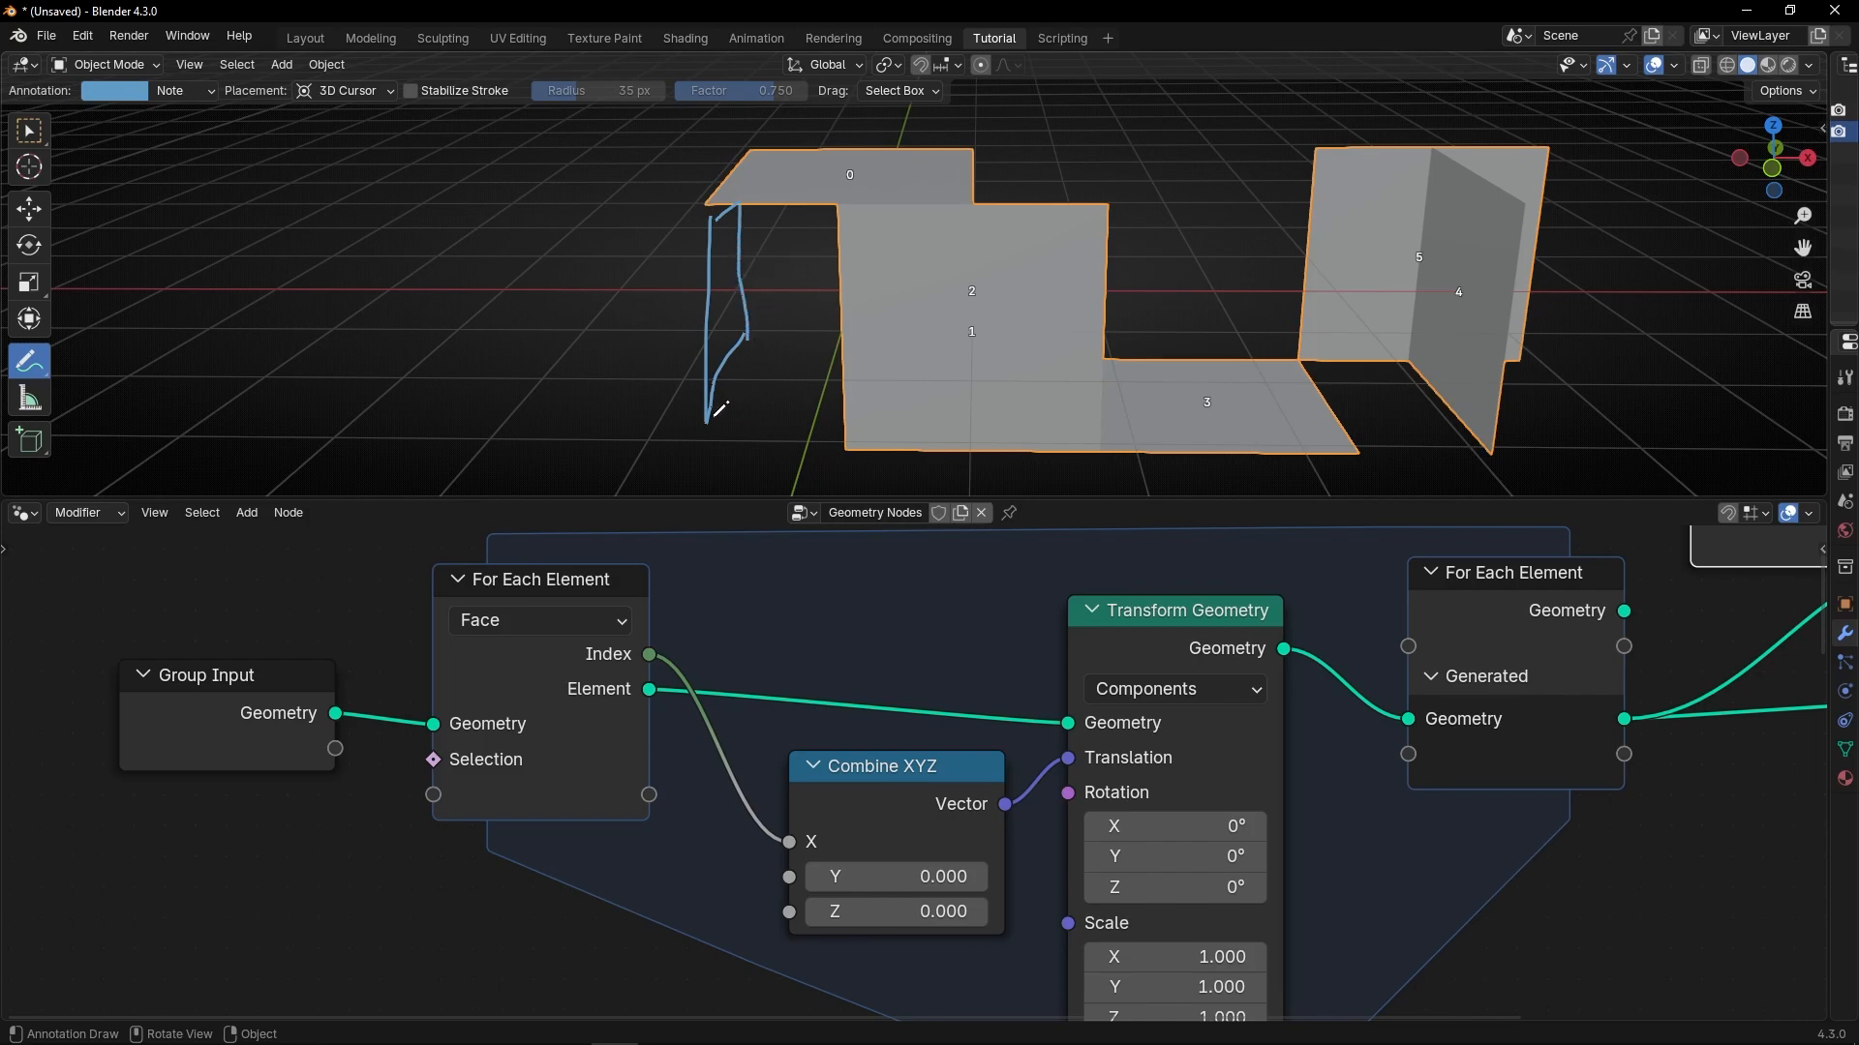
mouse_move(713, 414)
mouse_down()
mouse_move(802, 422)
mouse_move(915, 302)
mouse_move(973, 342)
mouse_up()
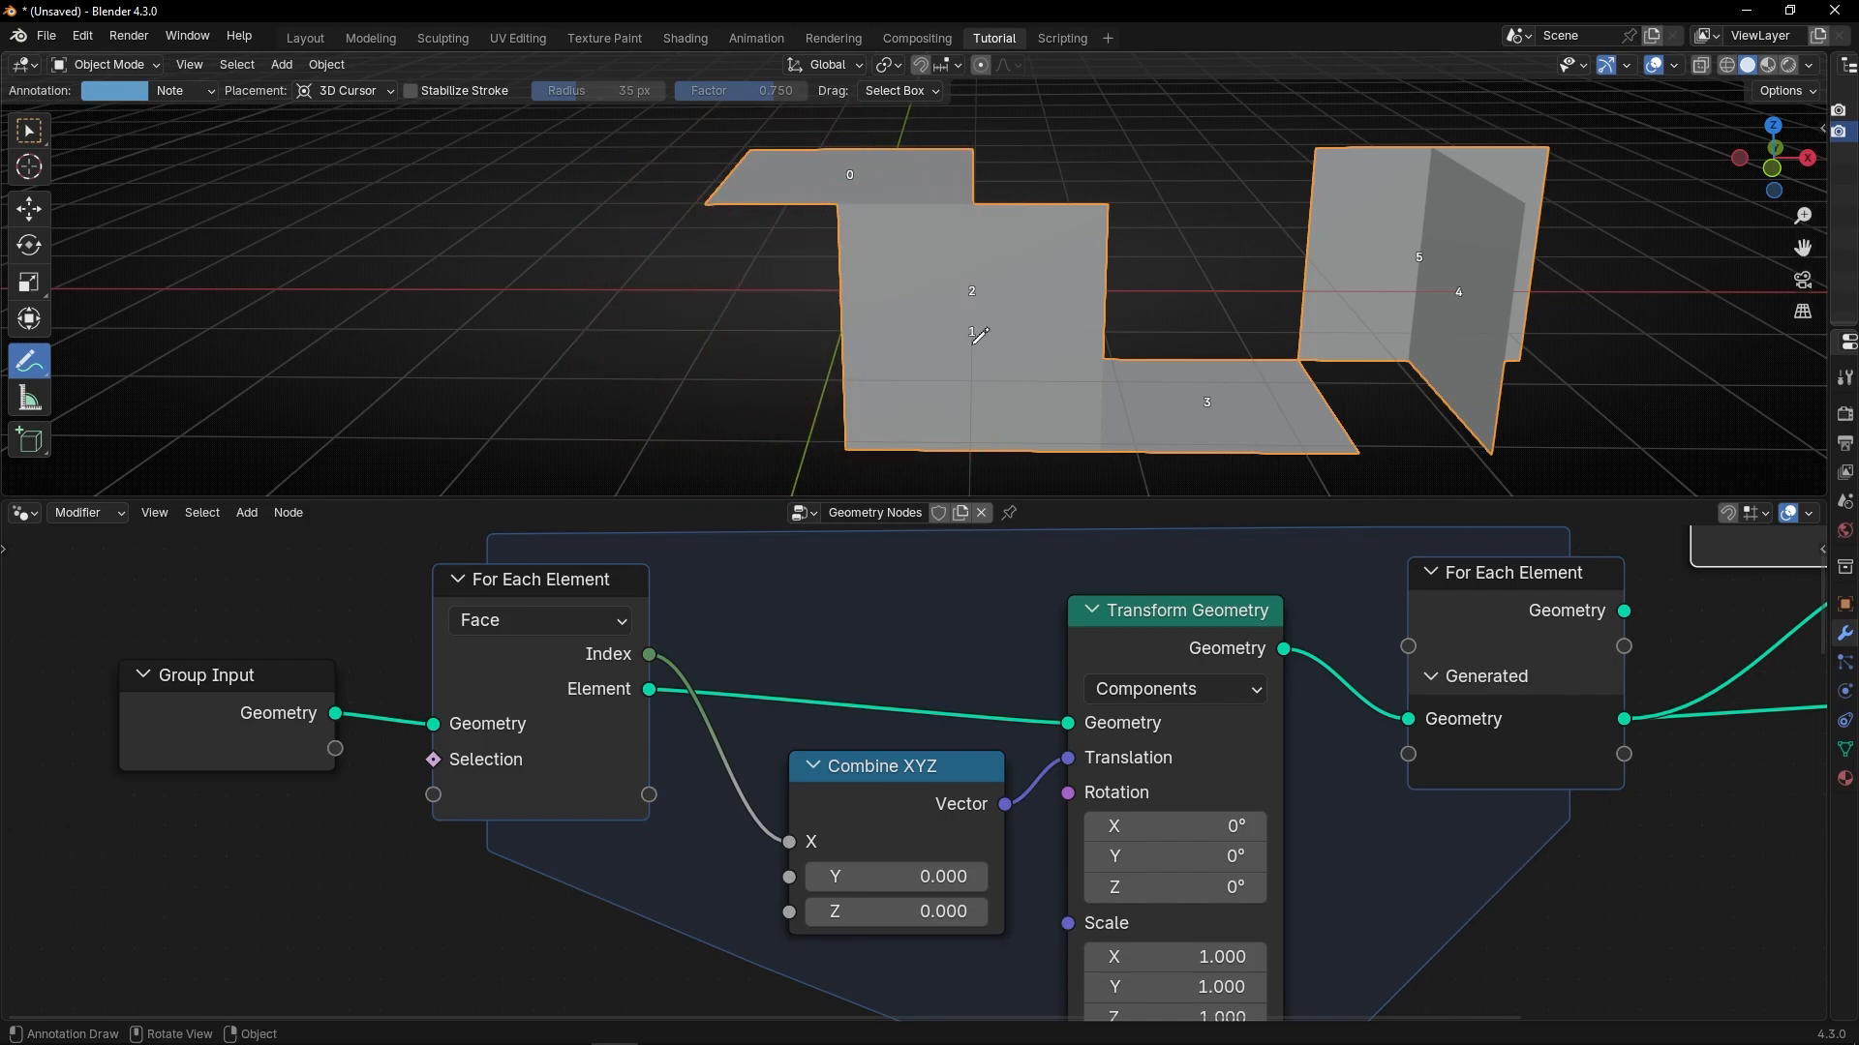
Delete the Index and Viewer nodes beside the Group Output.
mouse_move(973, 343)
middle_down()
mouse_move(848, 346)
mouse_move(956, 327)
middle_up()
scroll(952, 397, down, 2)
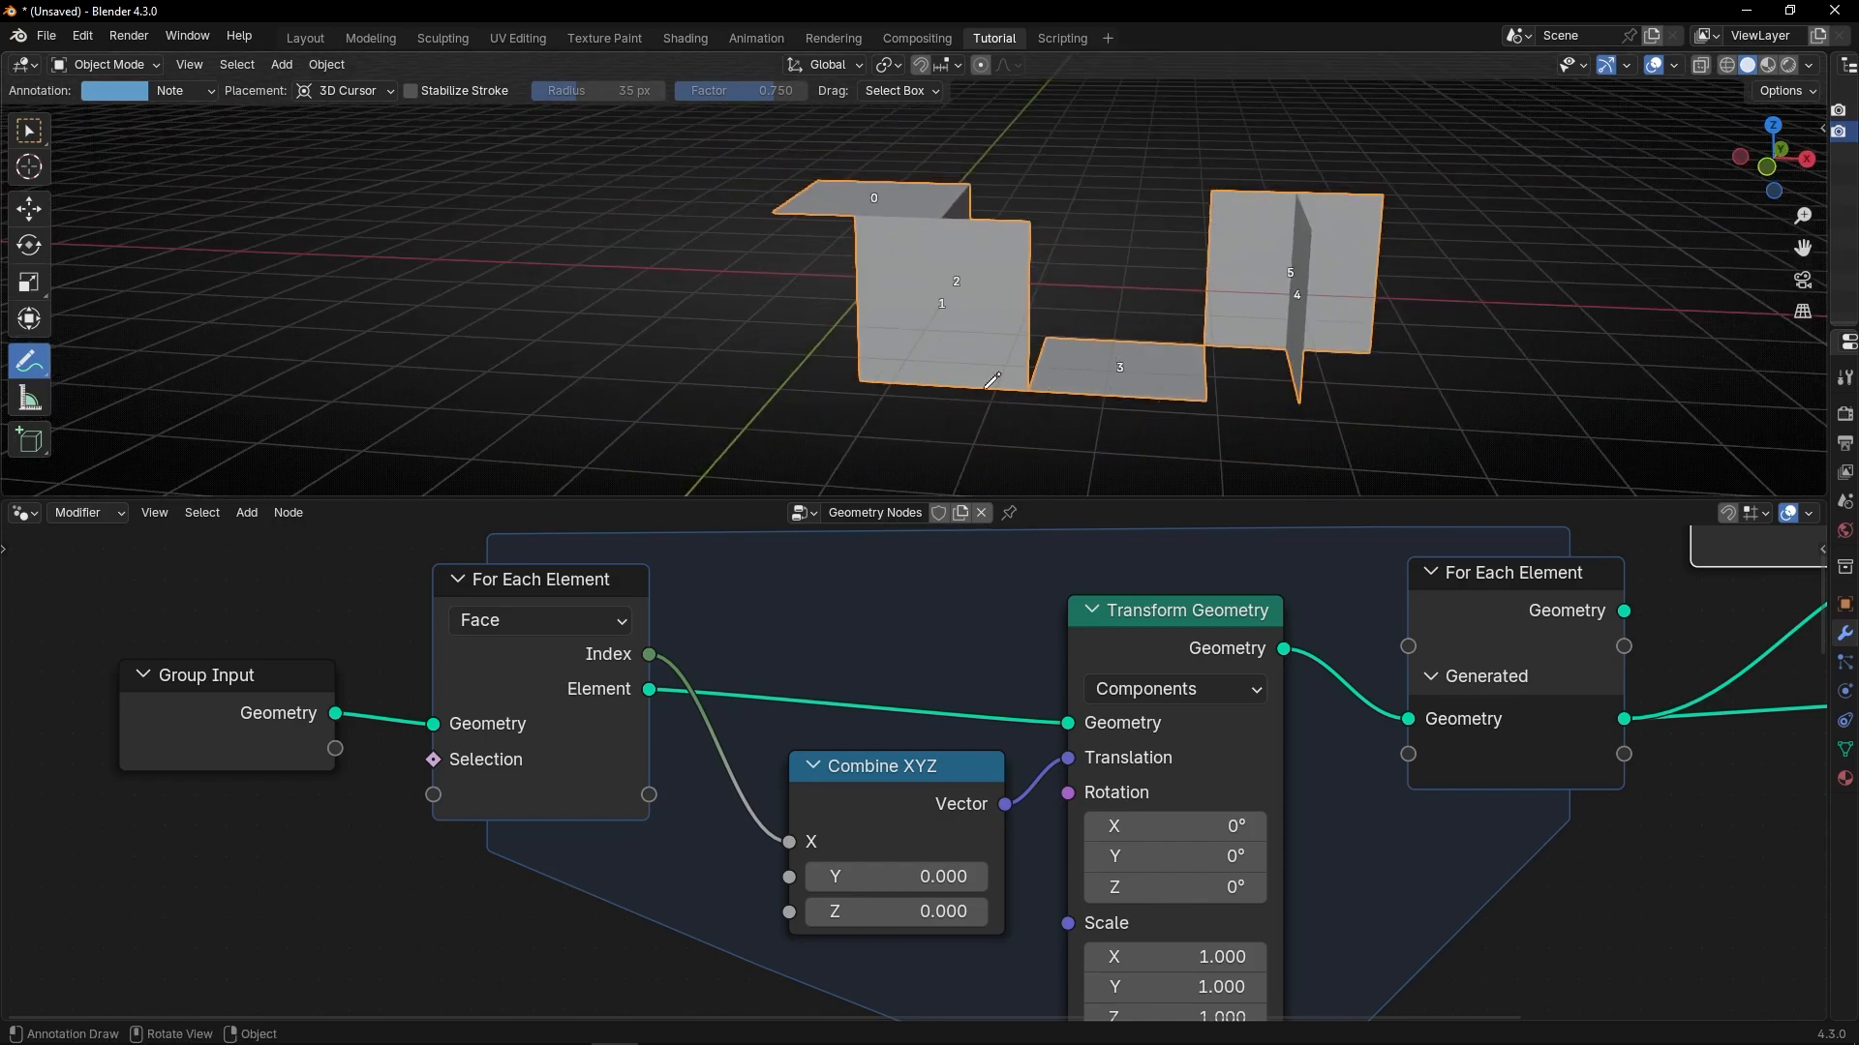
middle_drag(876, 374, 924, 387)
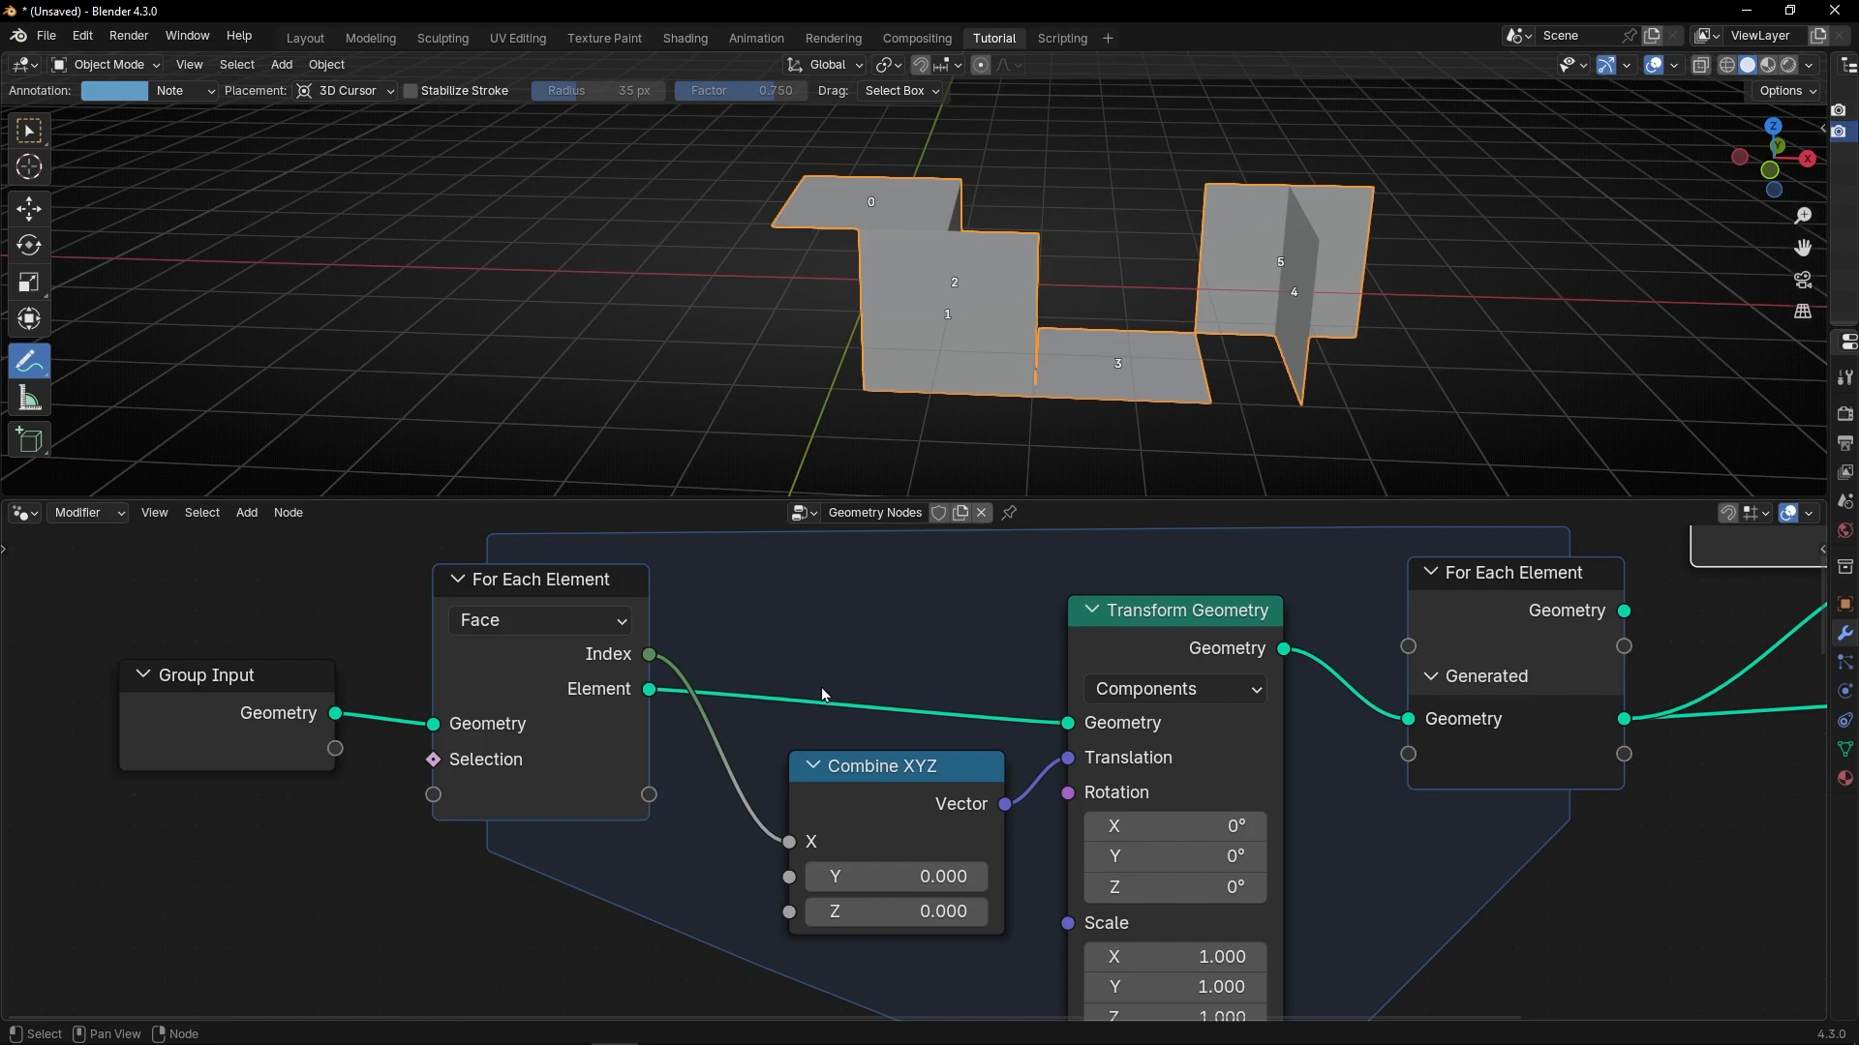
scroll(848, 667, down, 3)
key(Home)
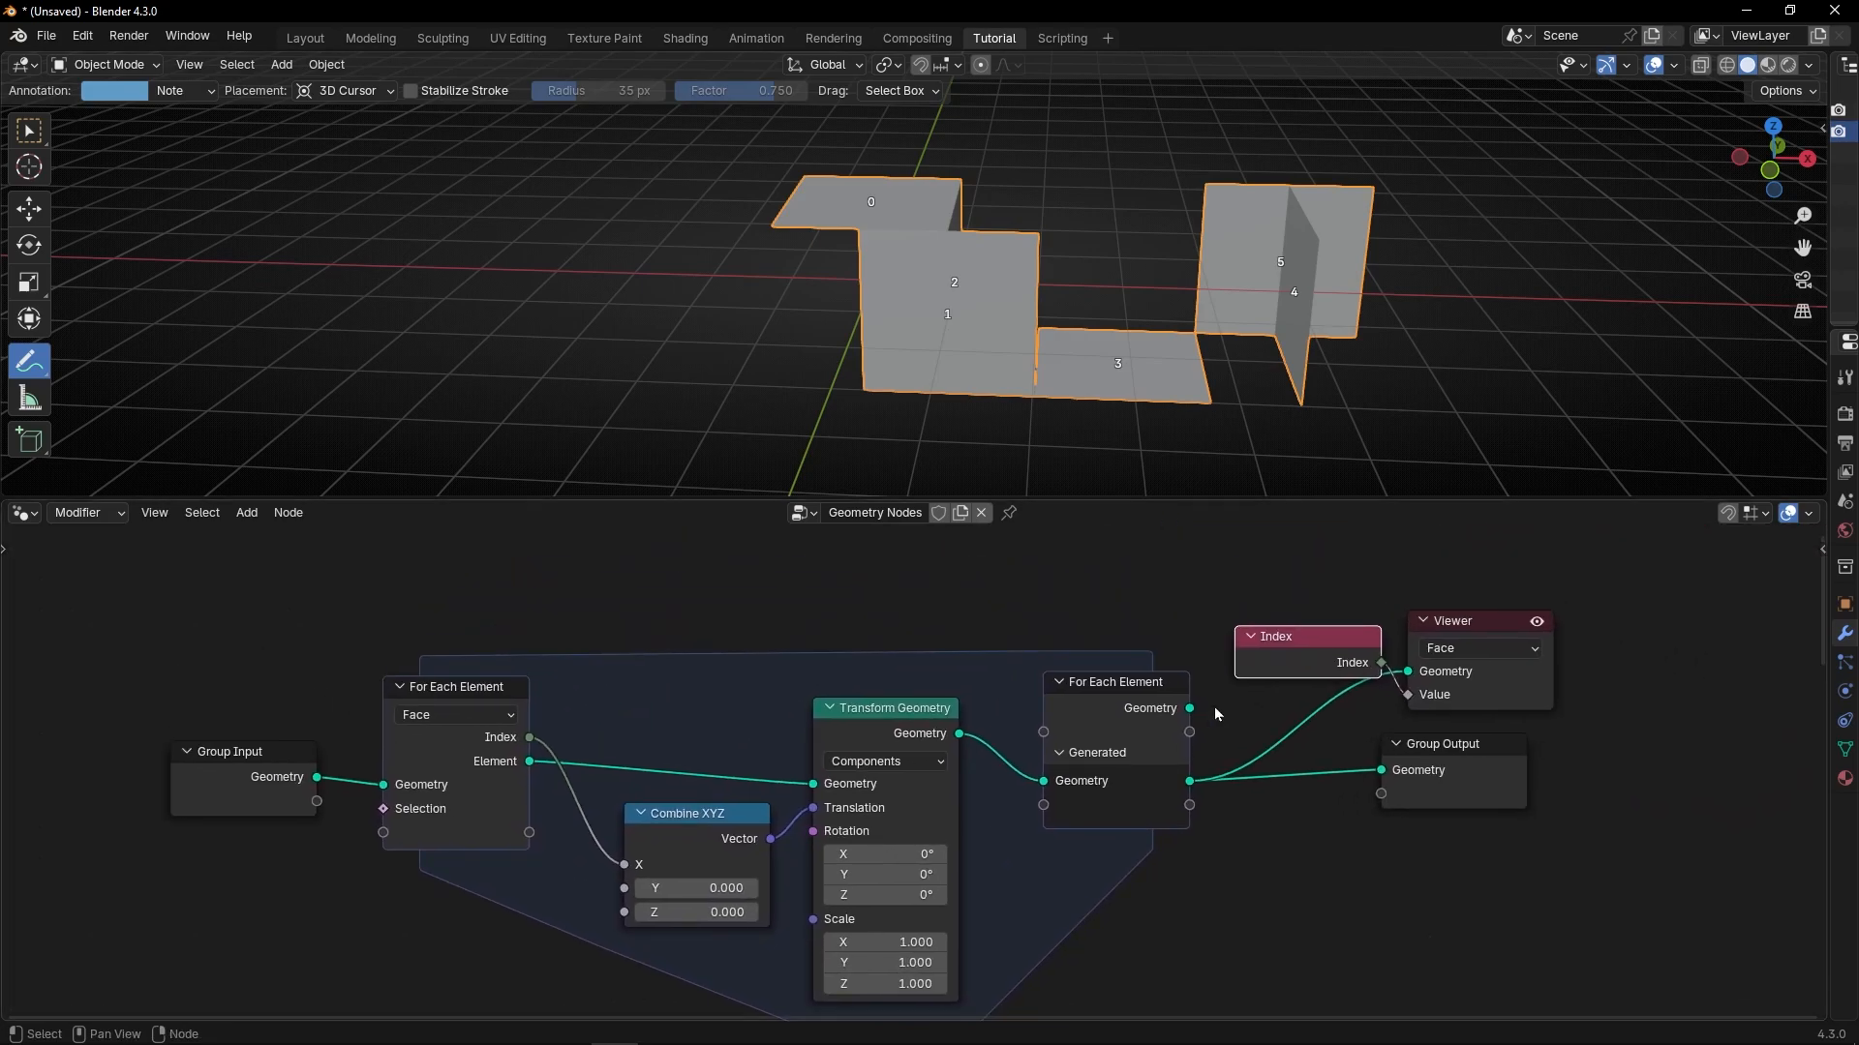
shift+click(1473, 694)
key(x)
key(Home)
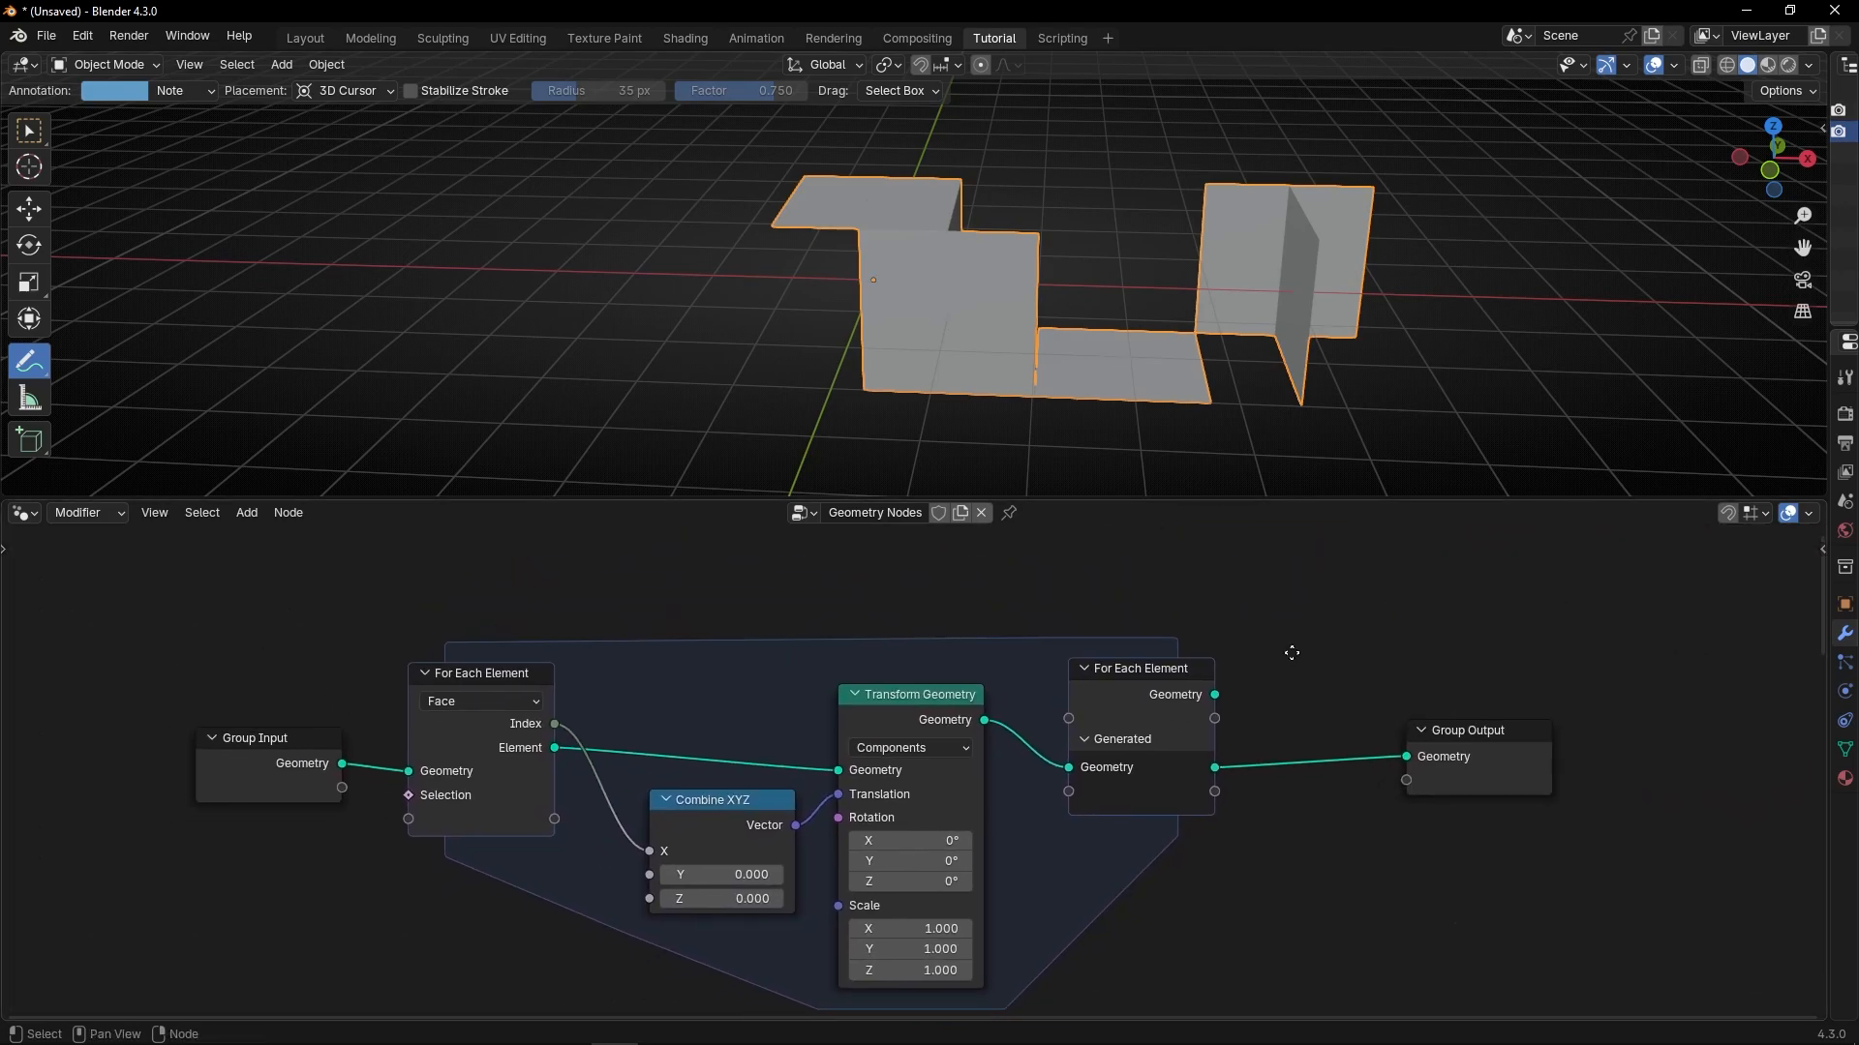
Cut the link between the zone's Index output and Combine XYZ's X input.
scroll(548, 704, up, 1)
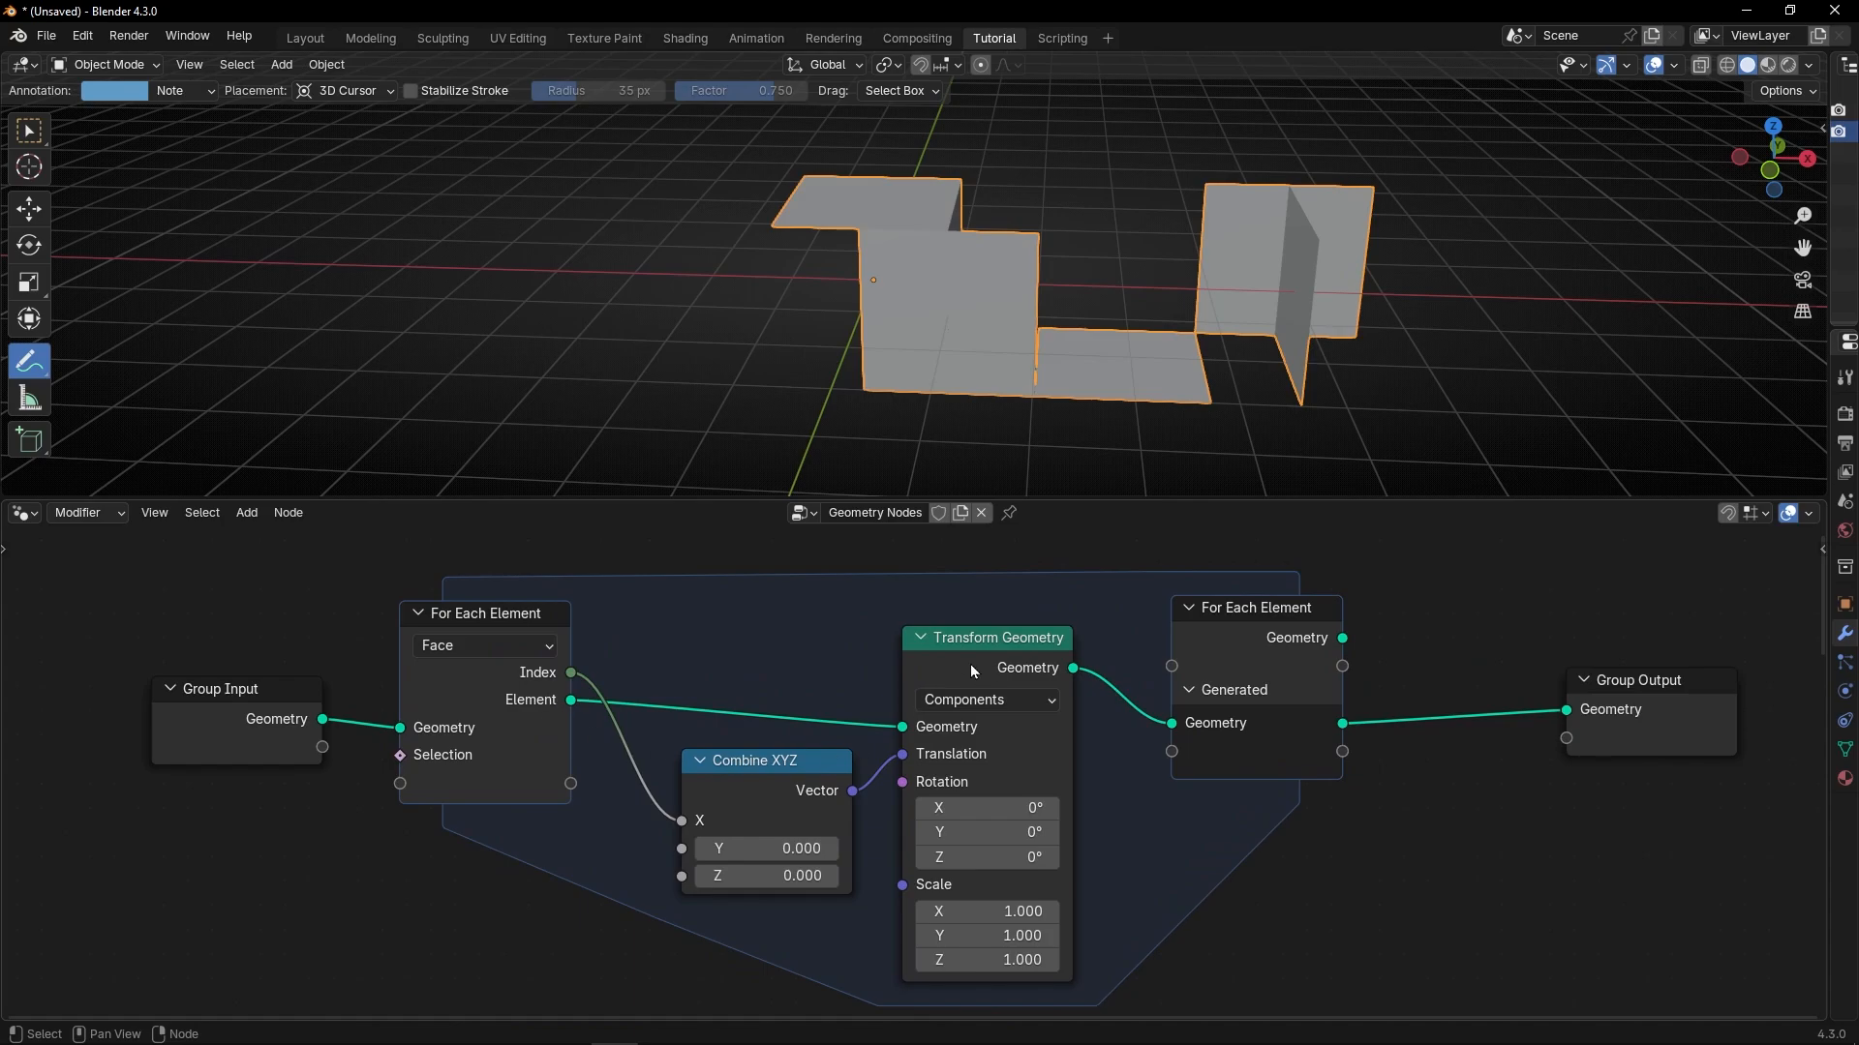
ctrl+right_drag(646, 728, 633, 799)
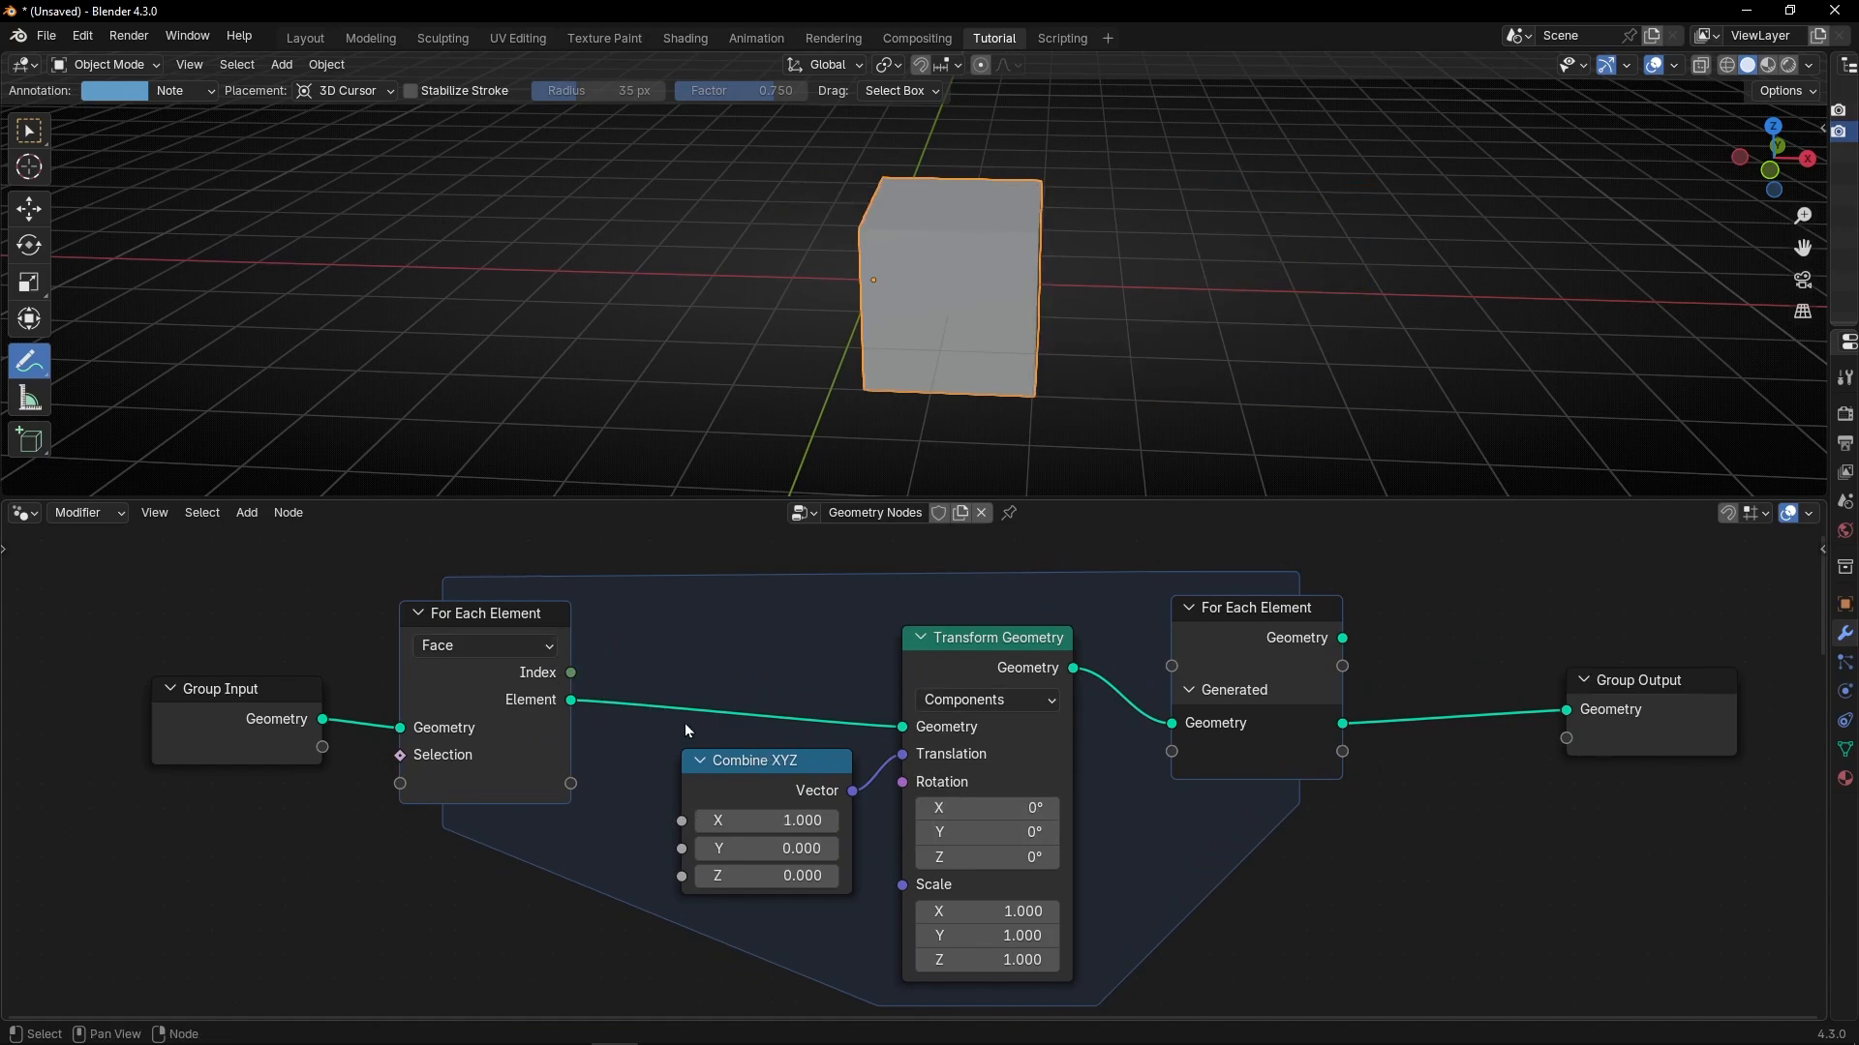
Dissolve the For Each Element zone while keeping the geometry connected, and undo the removal.
click(507, 712)
key(ctrl+x)
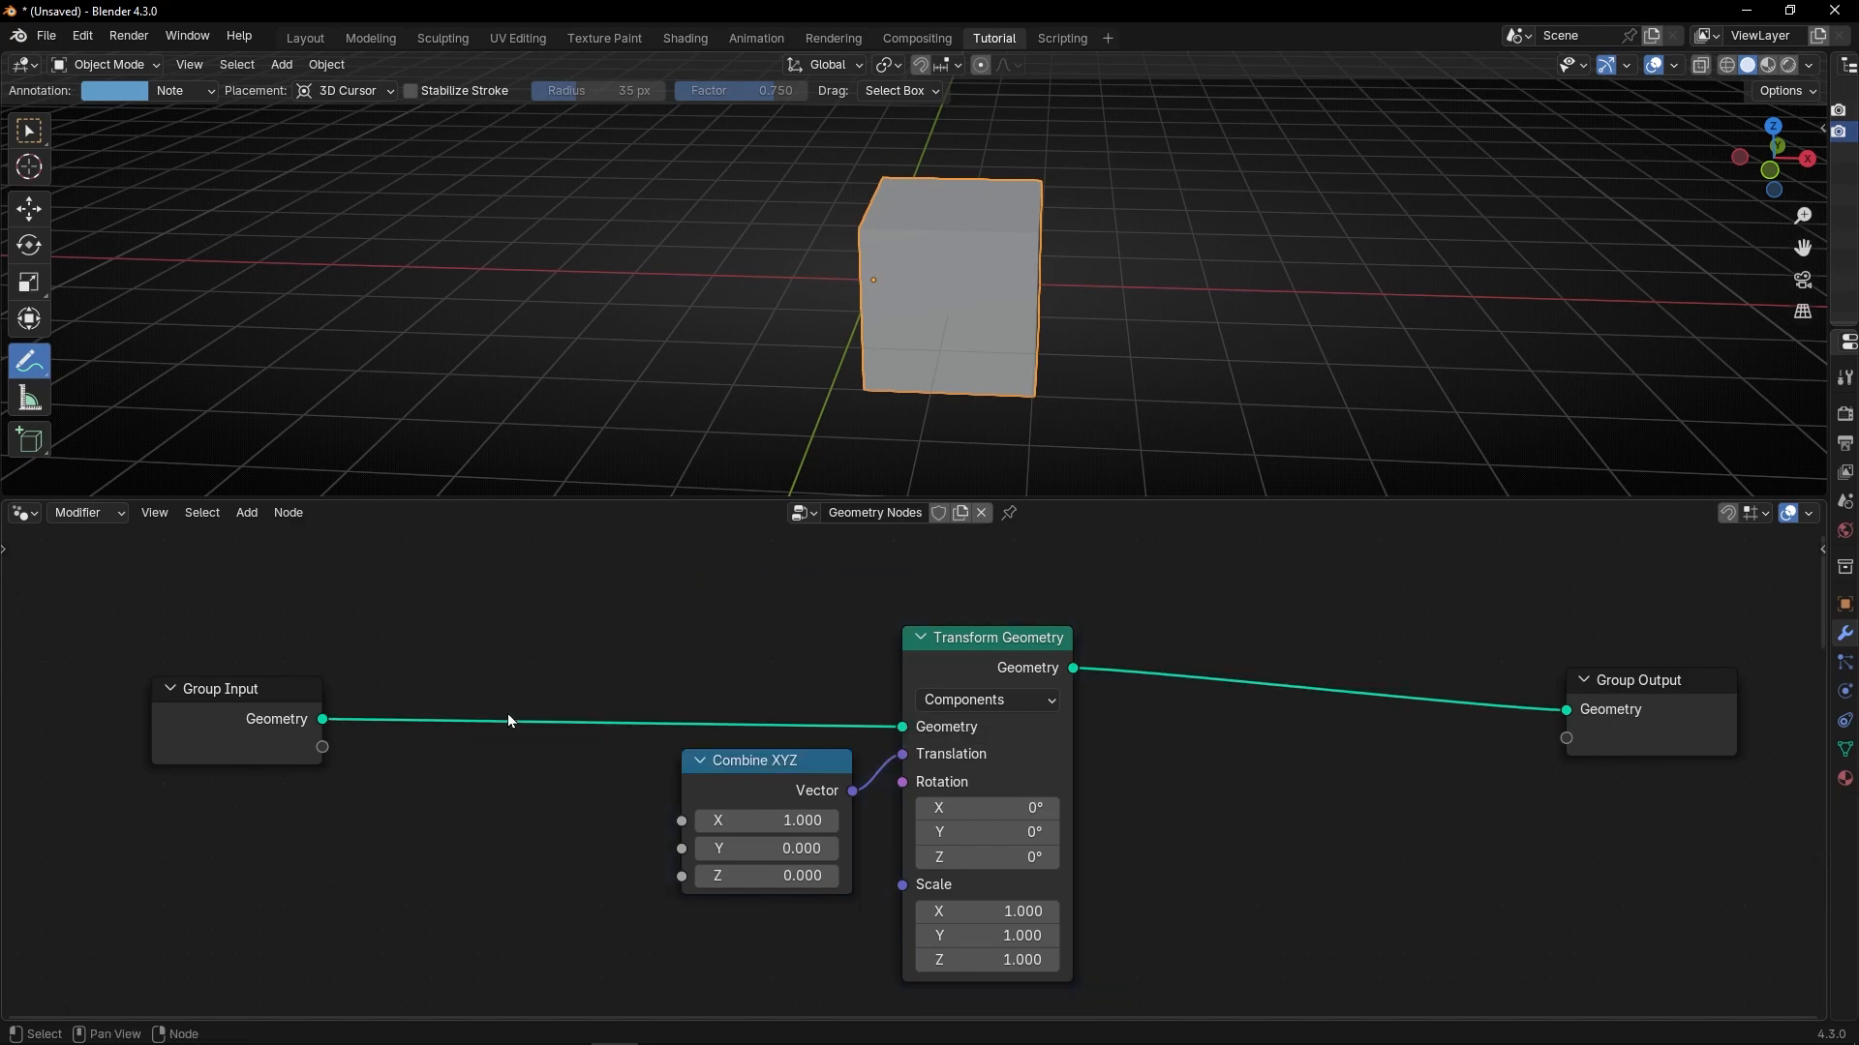
key(ctrl+z)
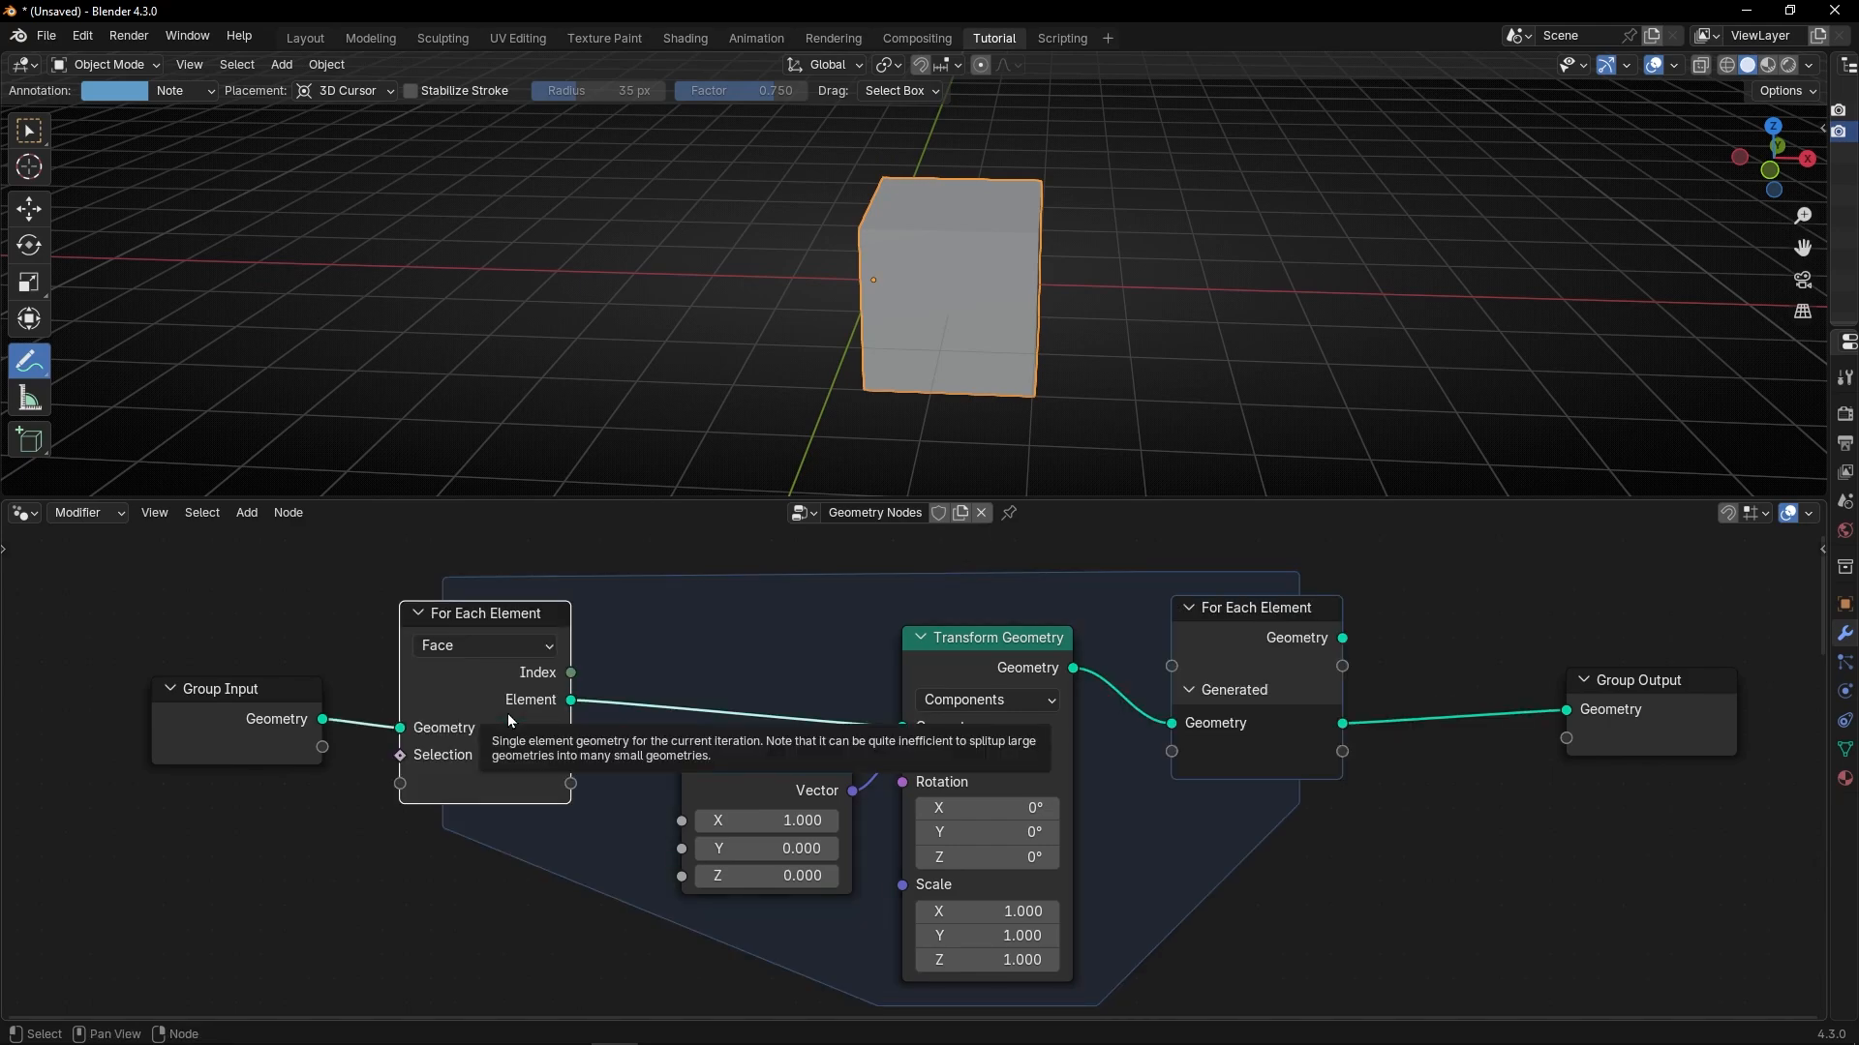
scroll(507, 712, up, 2)
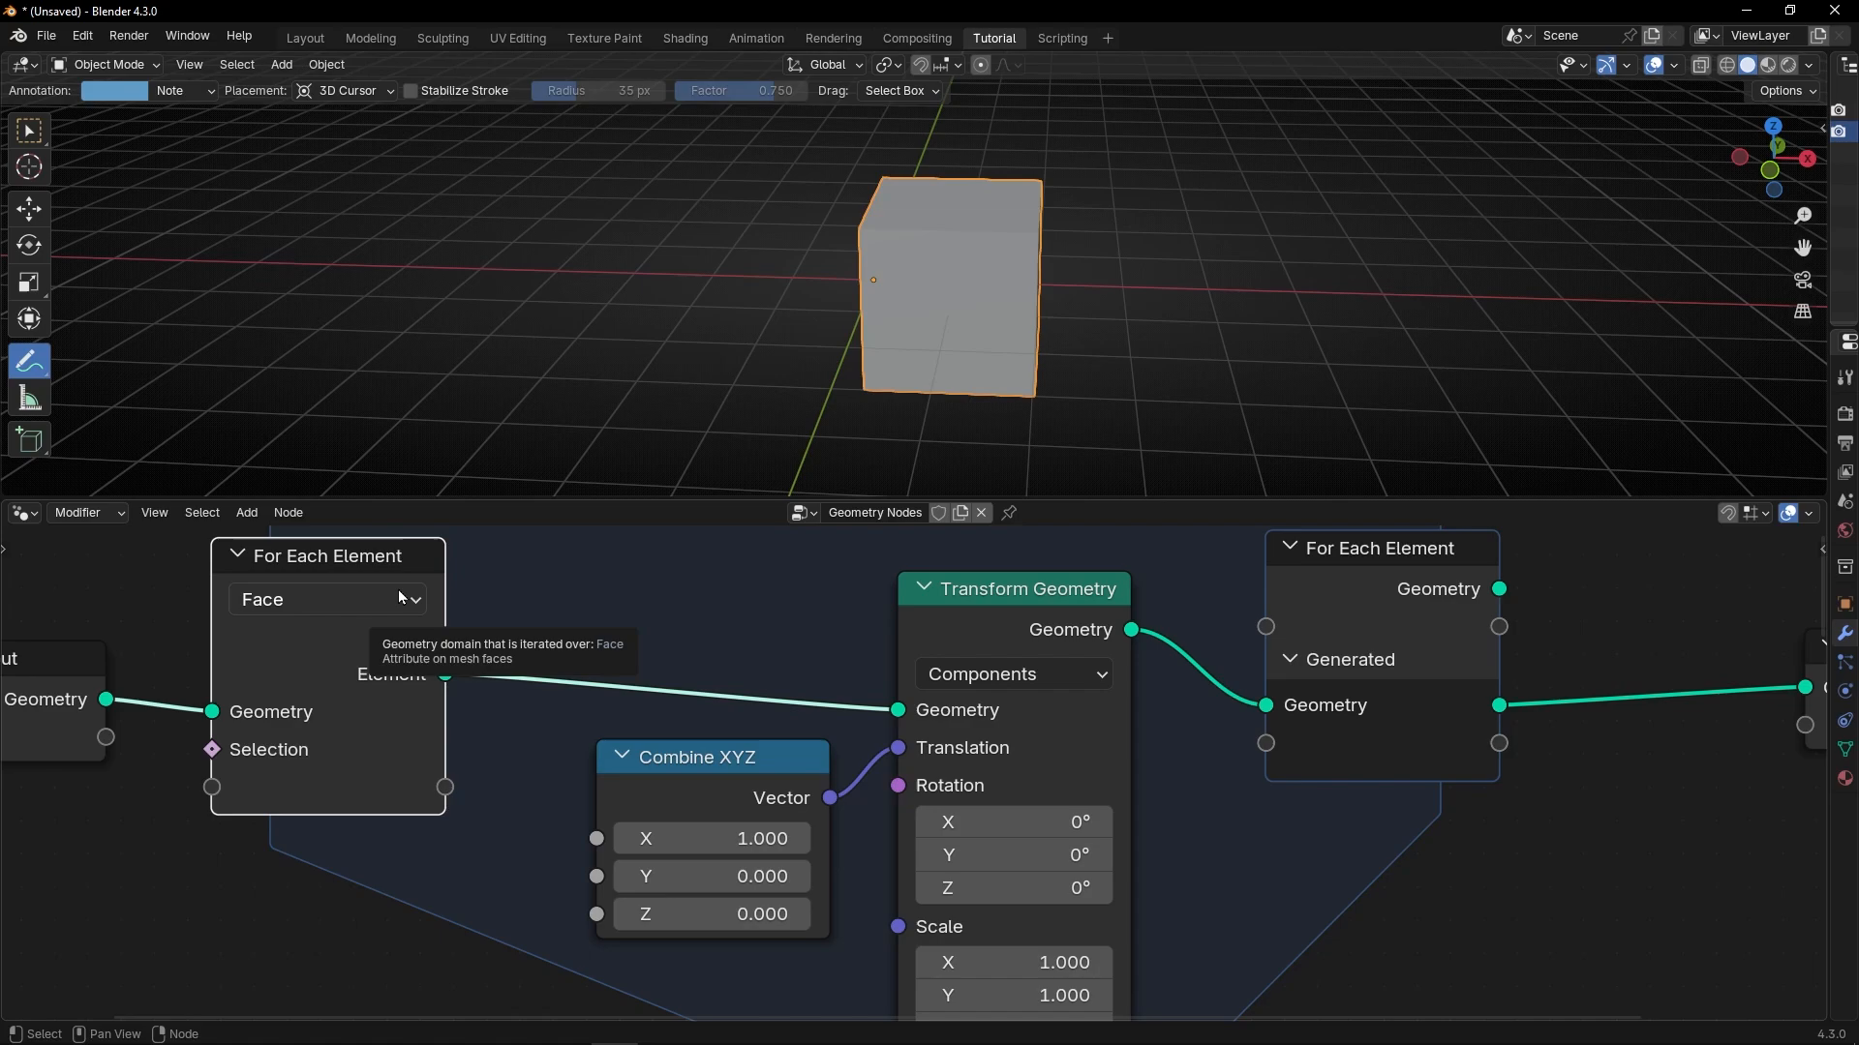
scroll(432, 622, up, 3)
middle_drag(432, 623, 684, 726)
scroll(559, 670, up, 2)
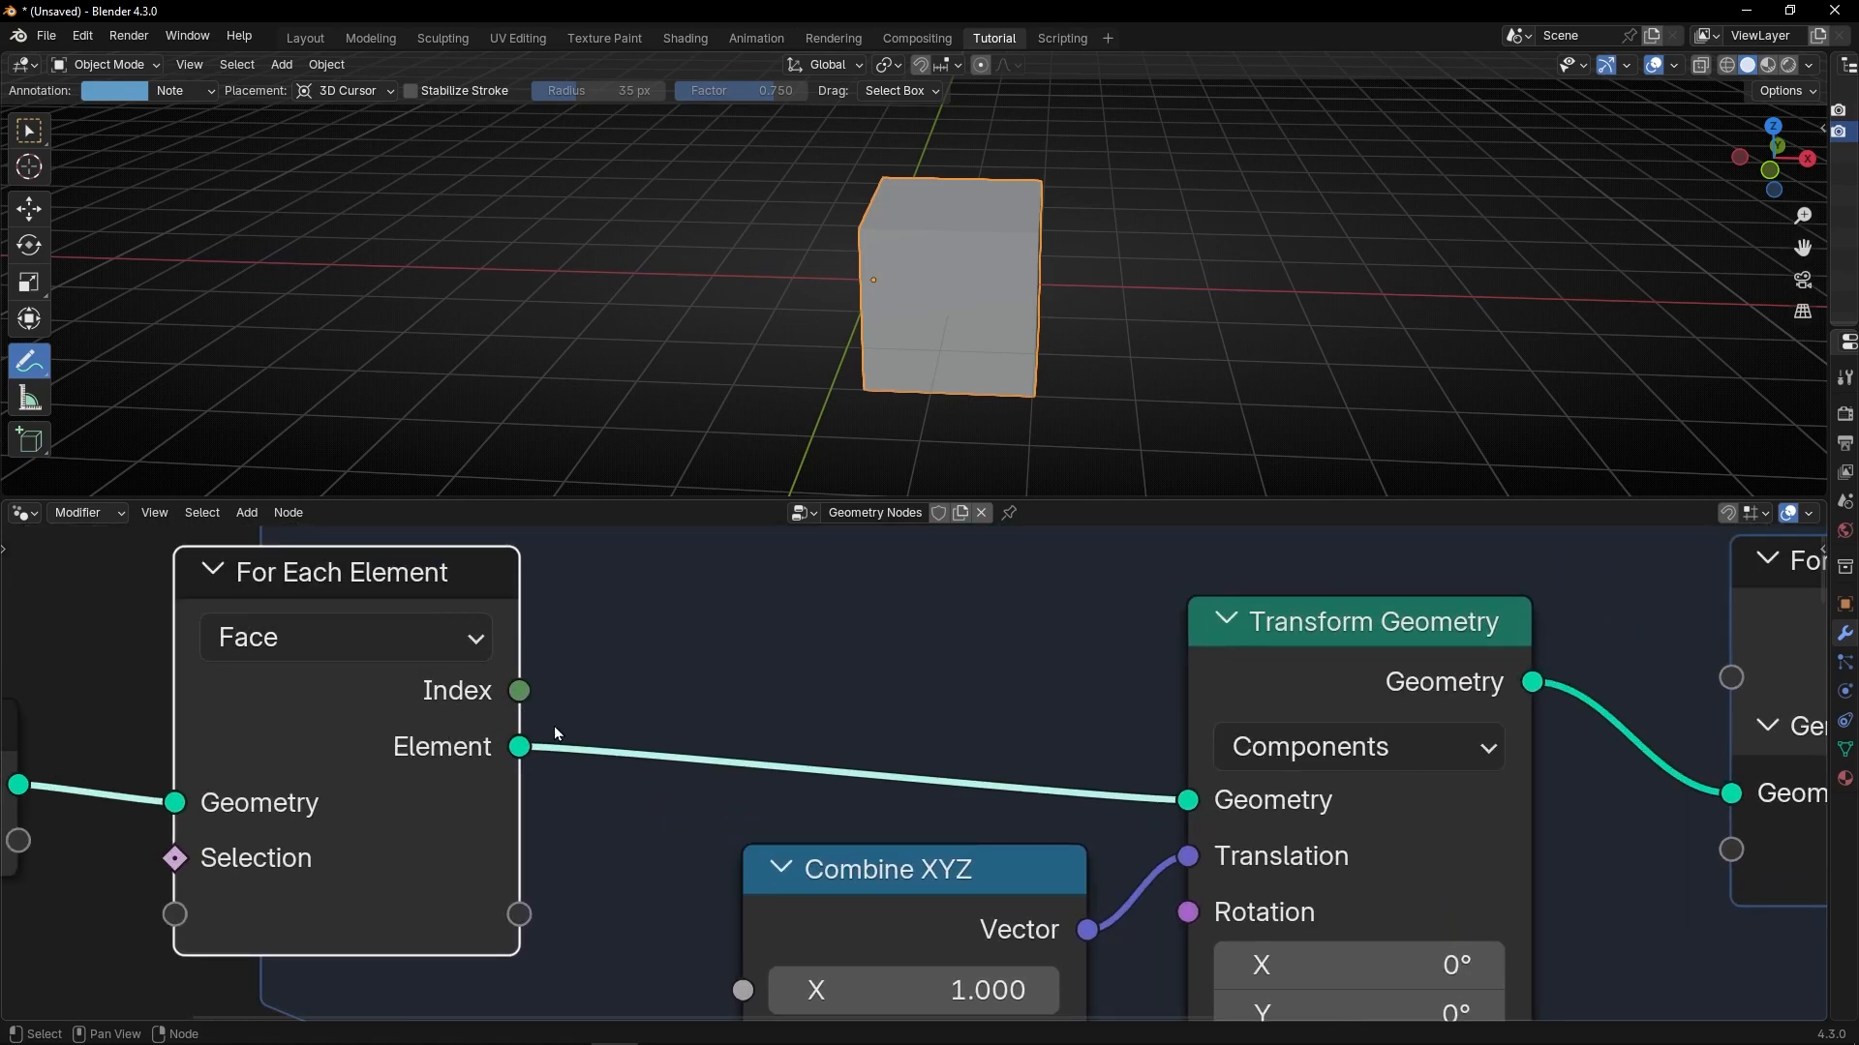
key(Home)
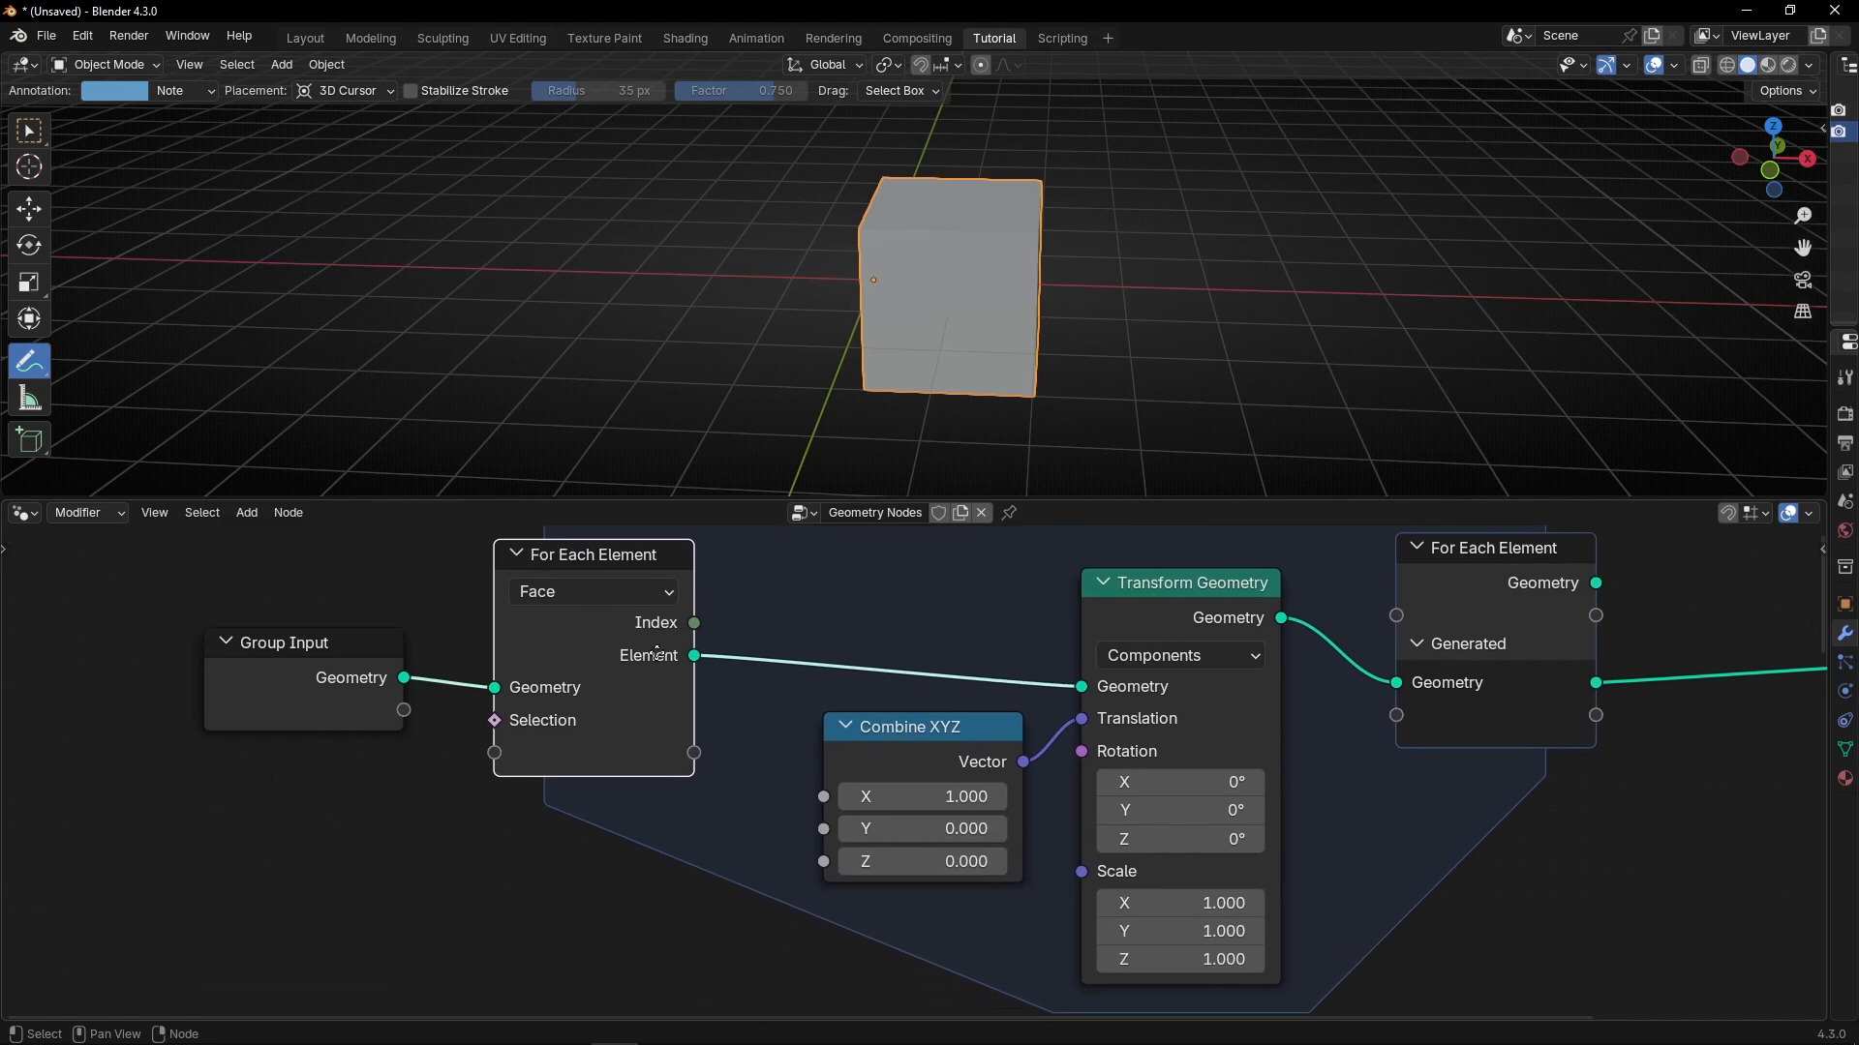
Delete the unconnected Index node beside Value to String and move Value to String slightly away from String to Curves.
key(ctrl+space)
middle_drag(723, 737, 862, 55)
scroll(861, 949, down, 5)
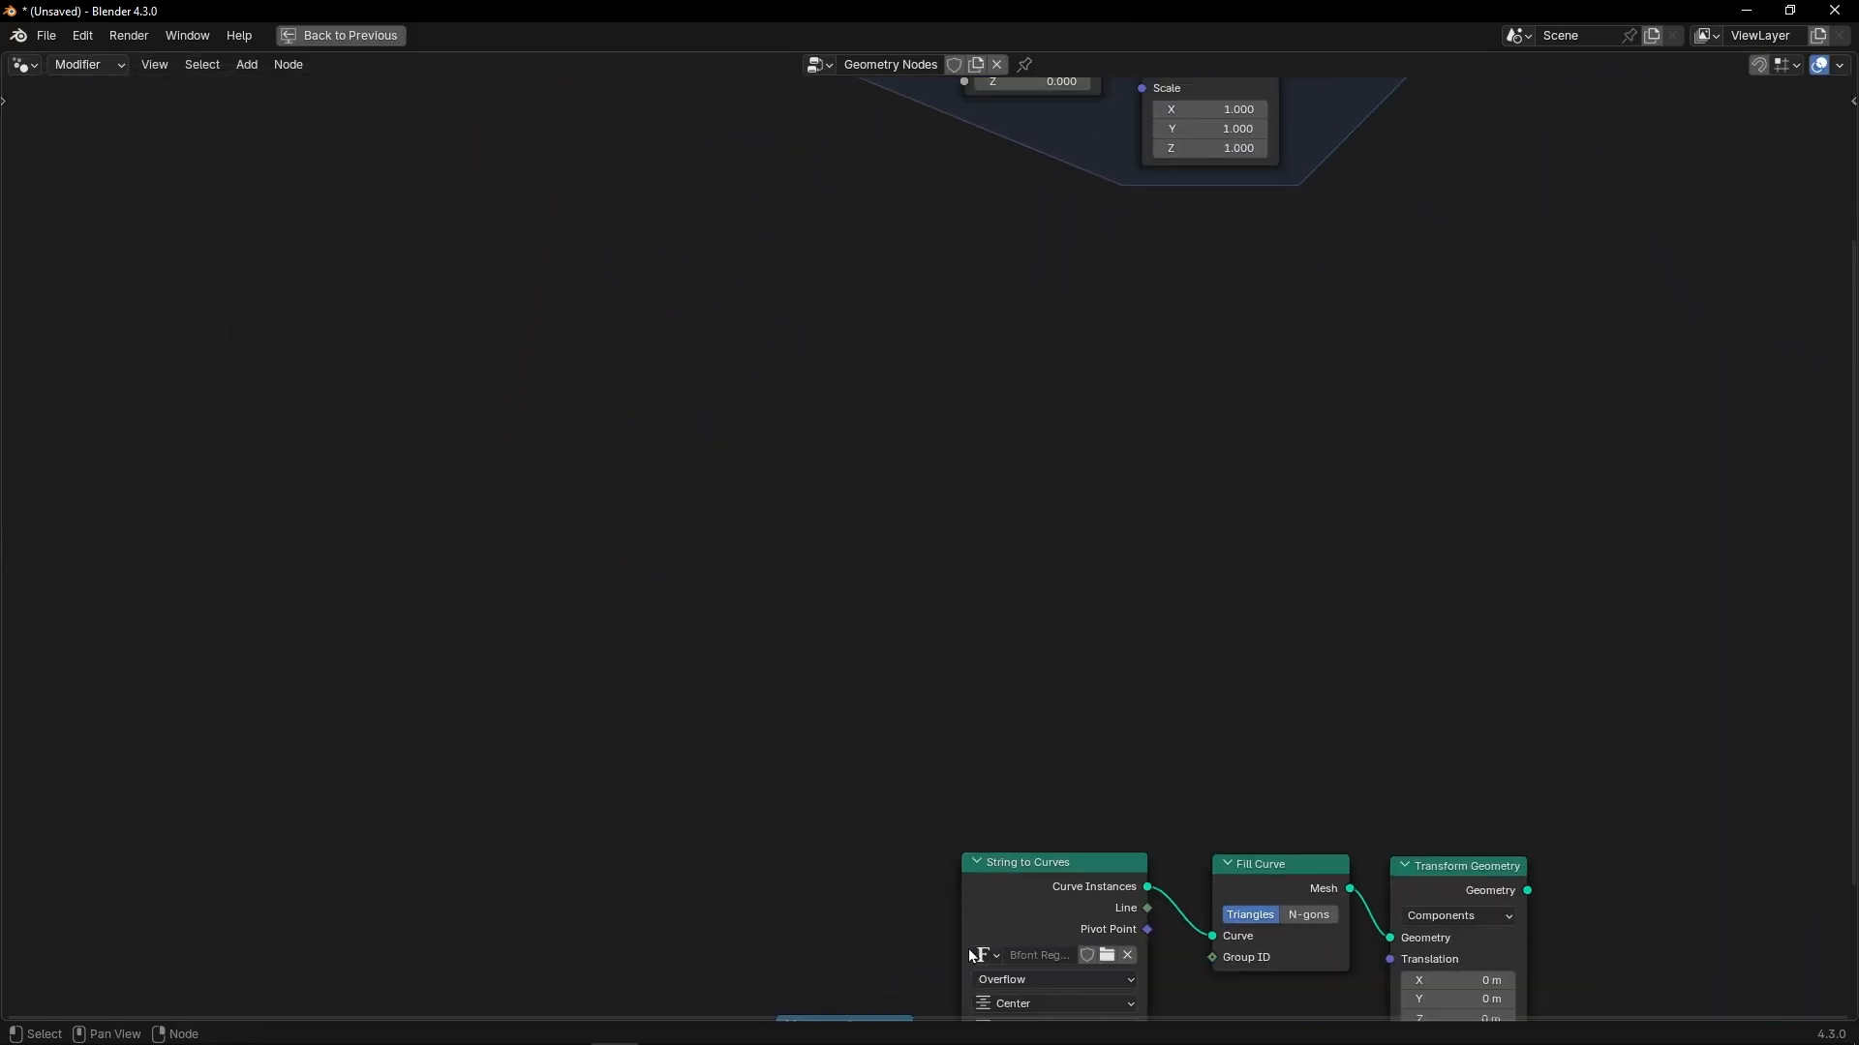
middle_drag(1005, 938, 996, 547)
scroll(636, 611, up, 9)
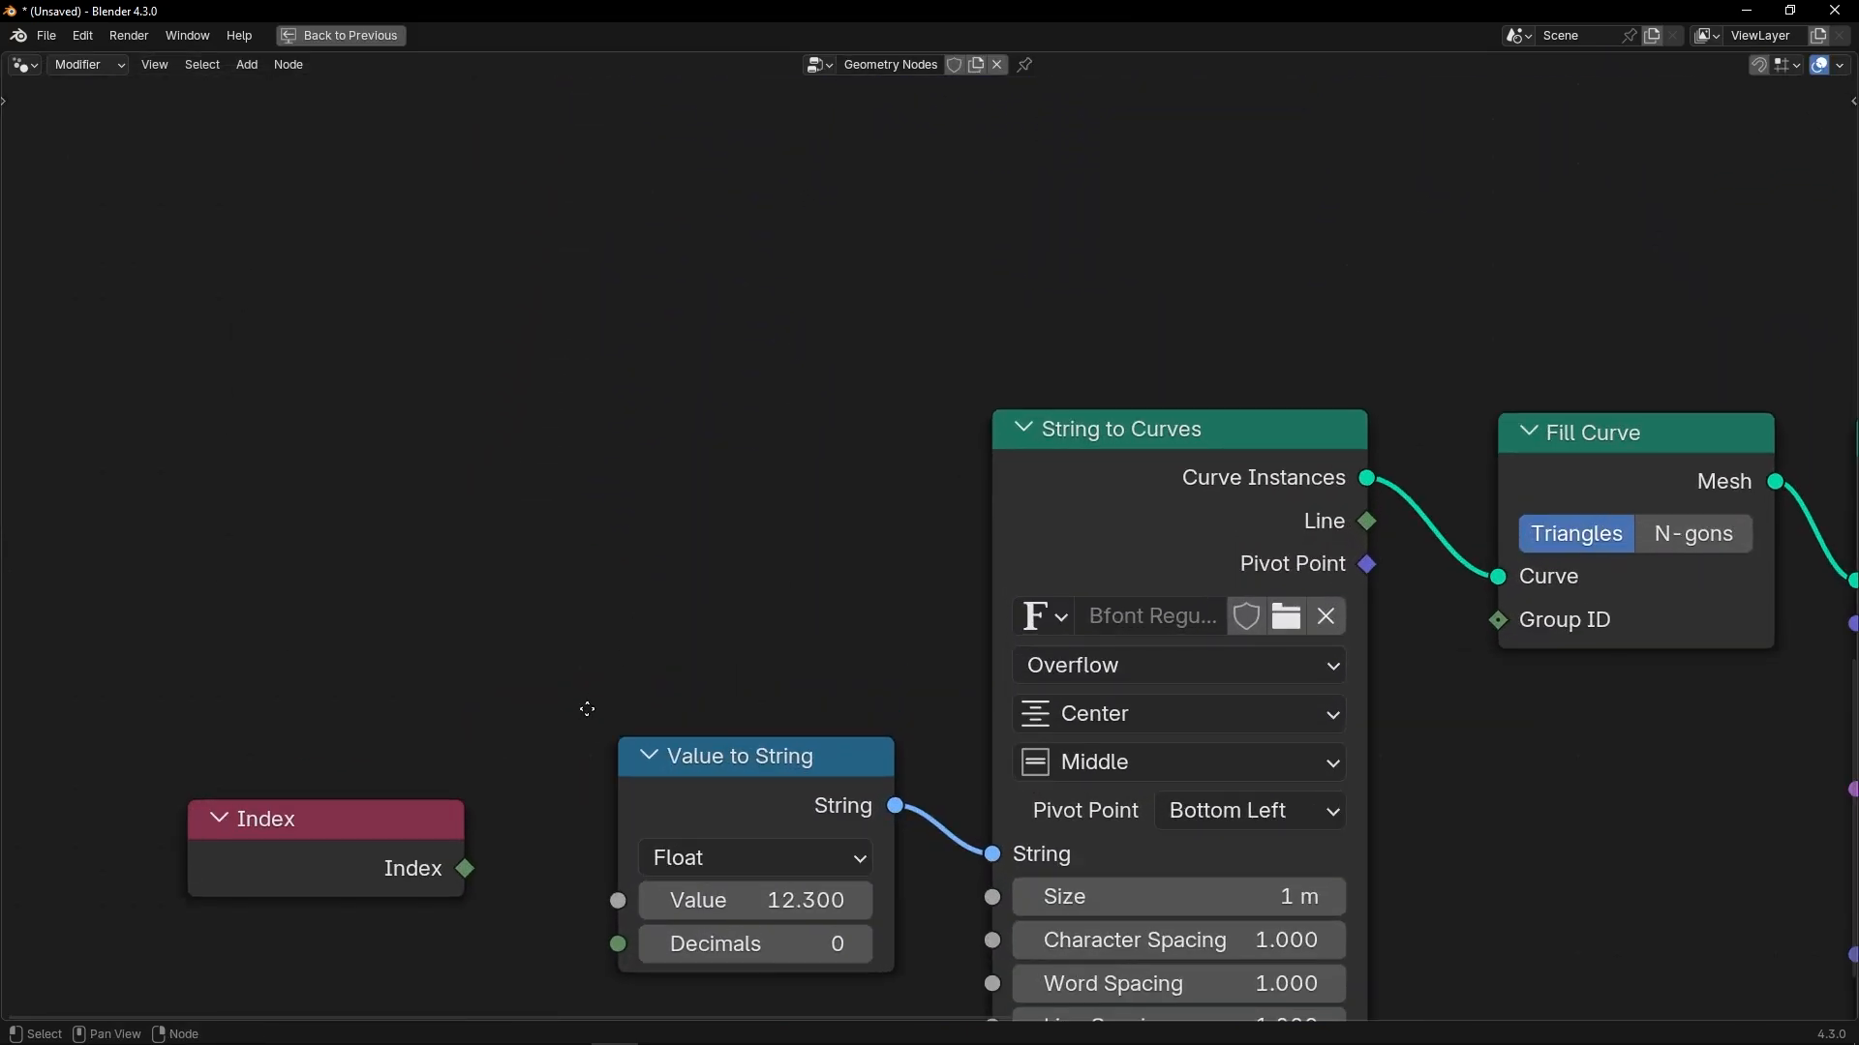
middle_drag(585, 705, 775, 468)
scroll(776, 468, up, 3)
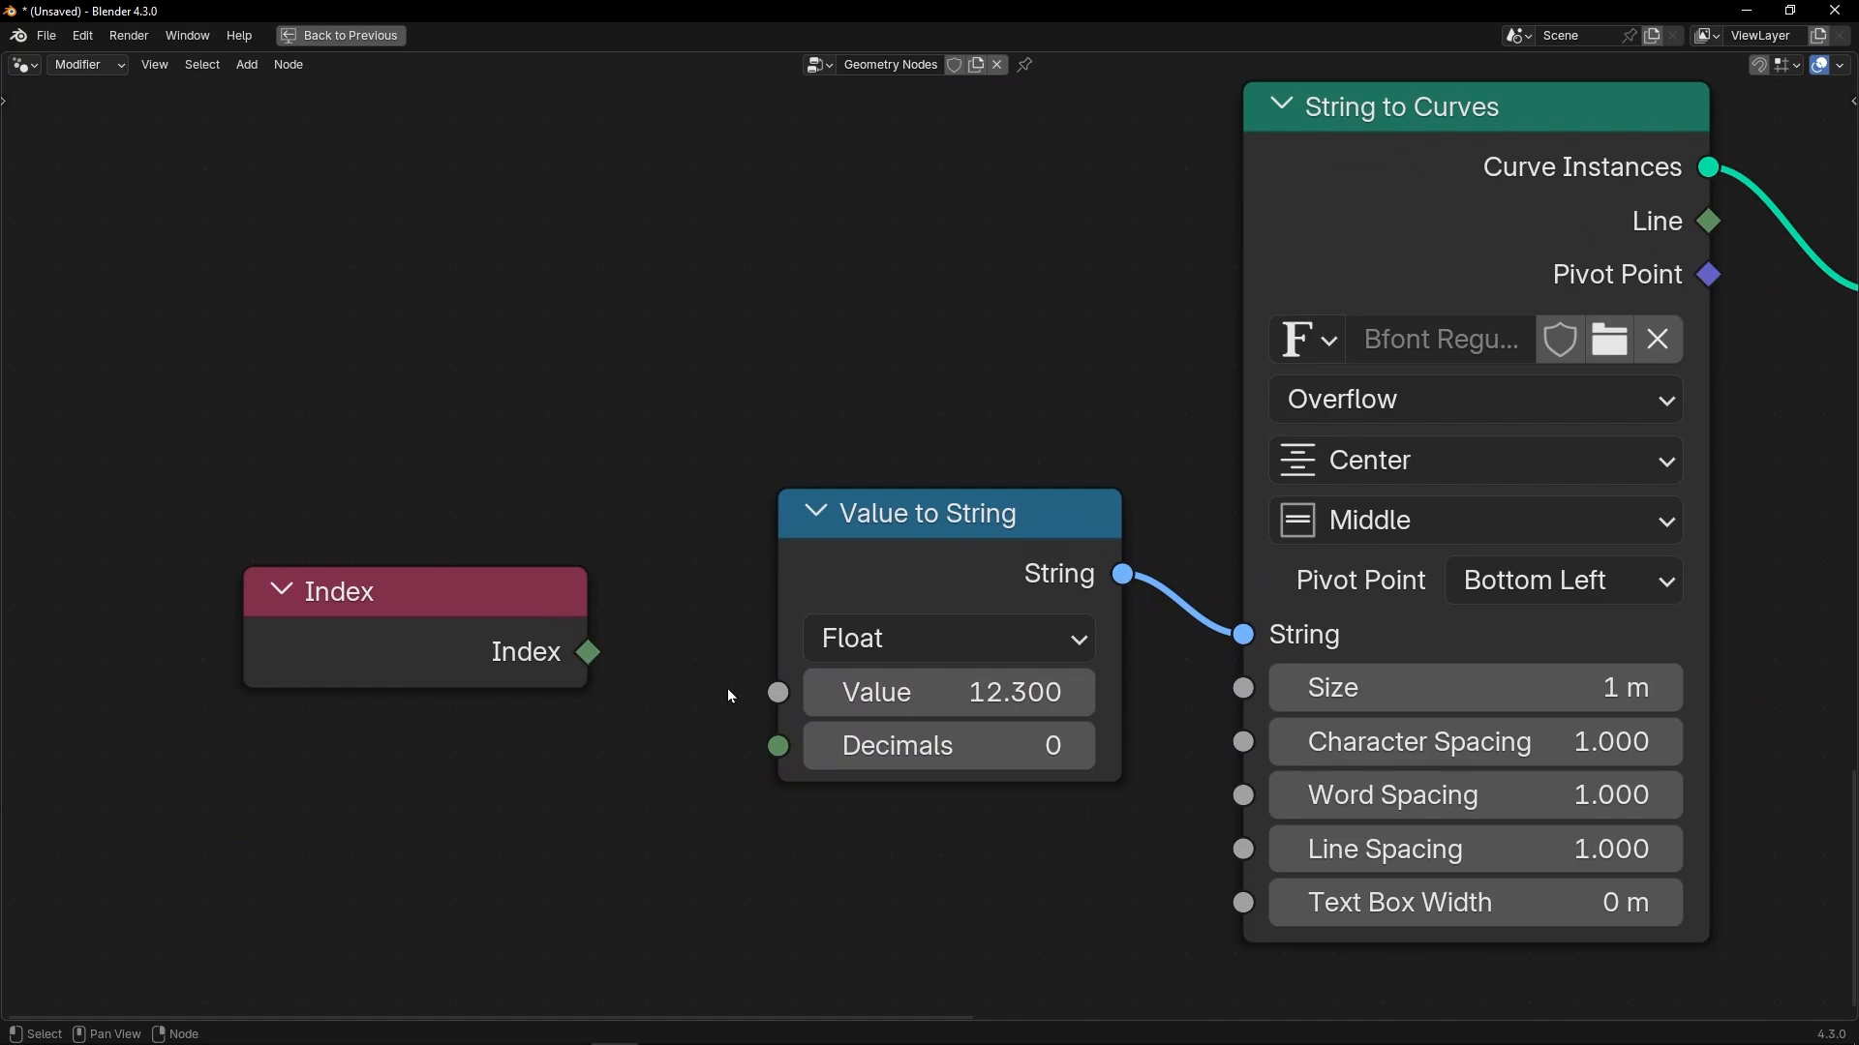
drag(566, 643, 564, 572)
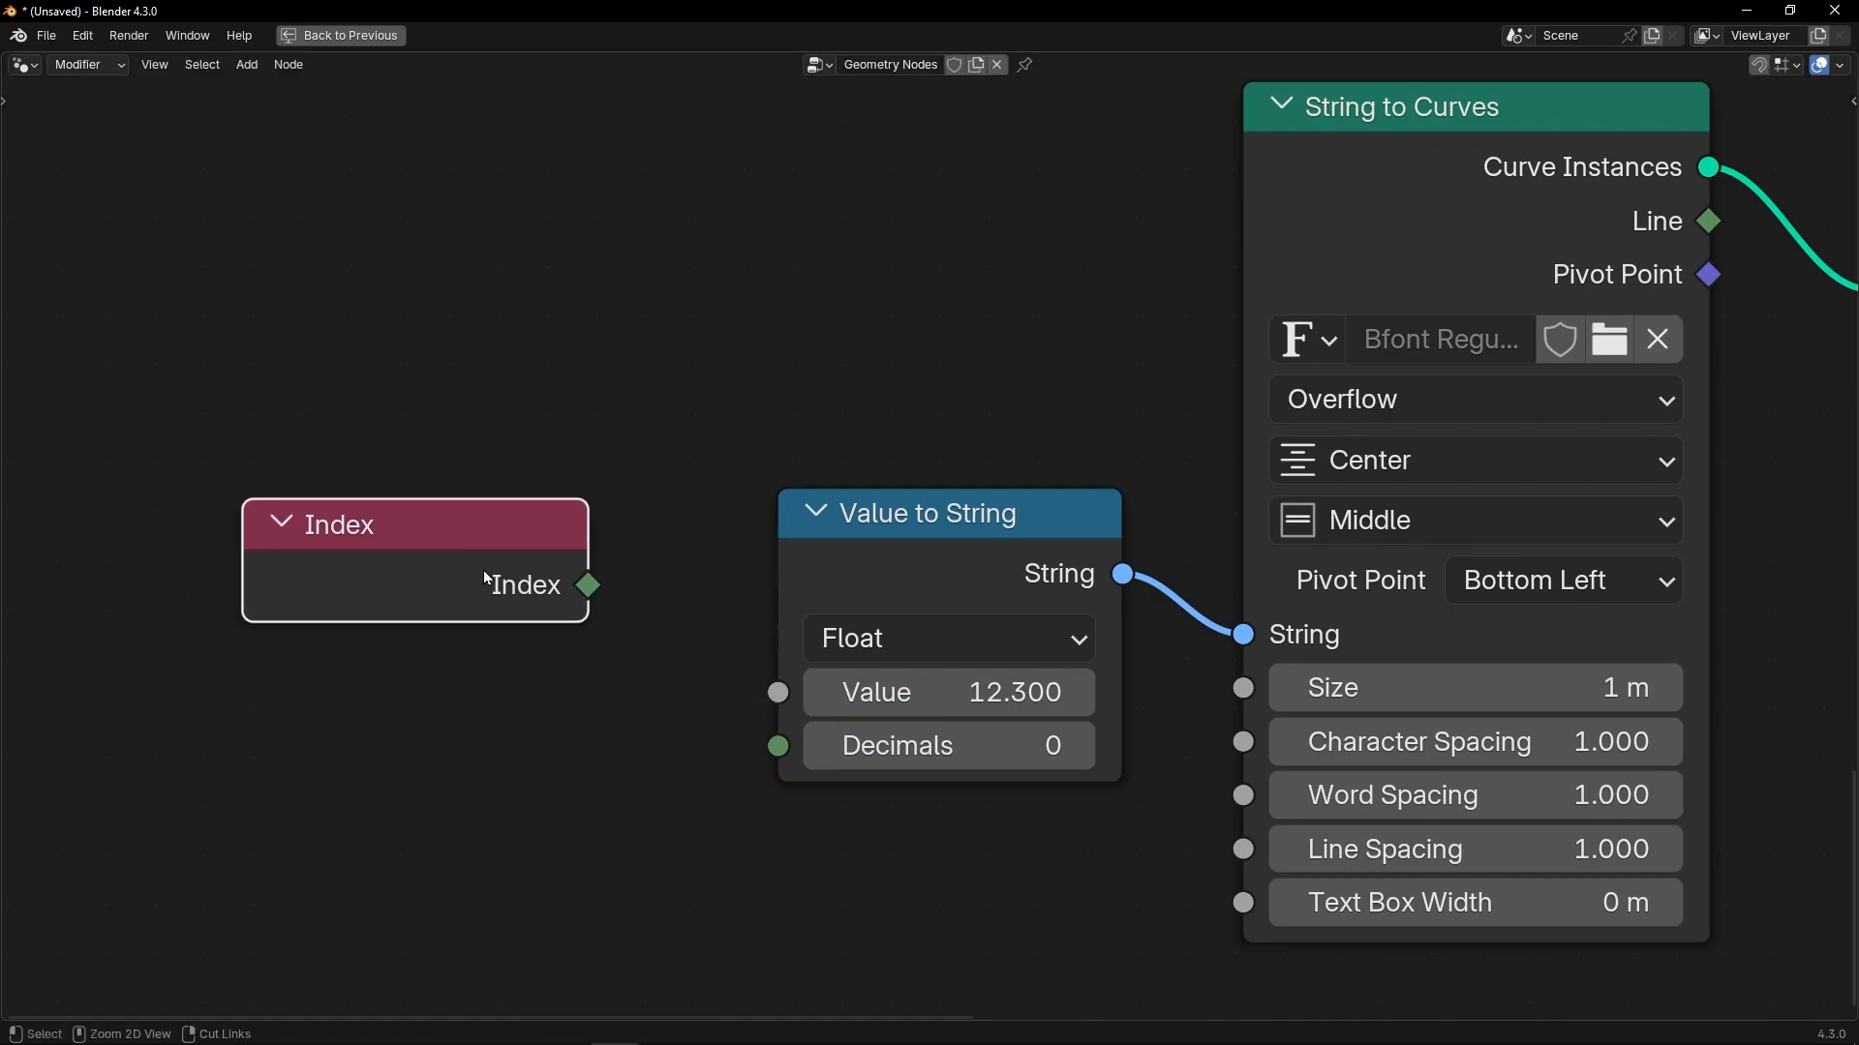
key(x)
drag(1001, 583, 941, 576)
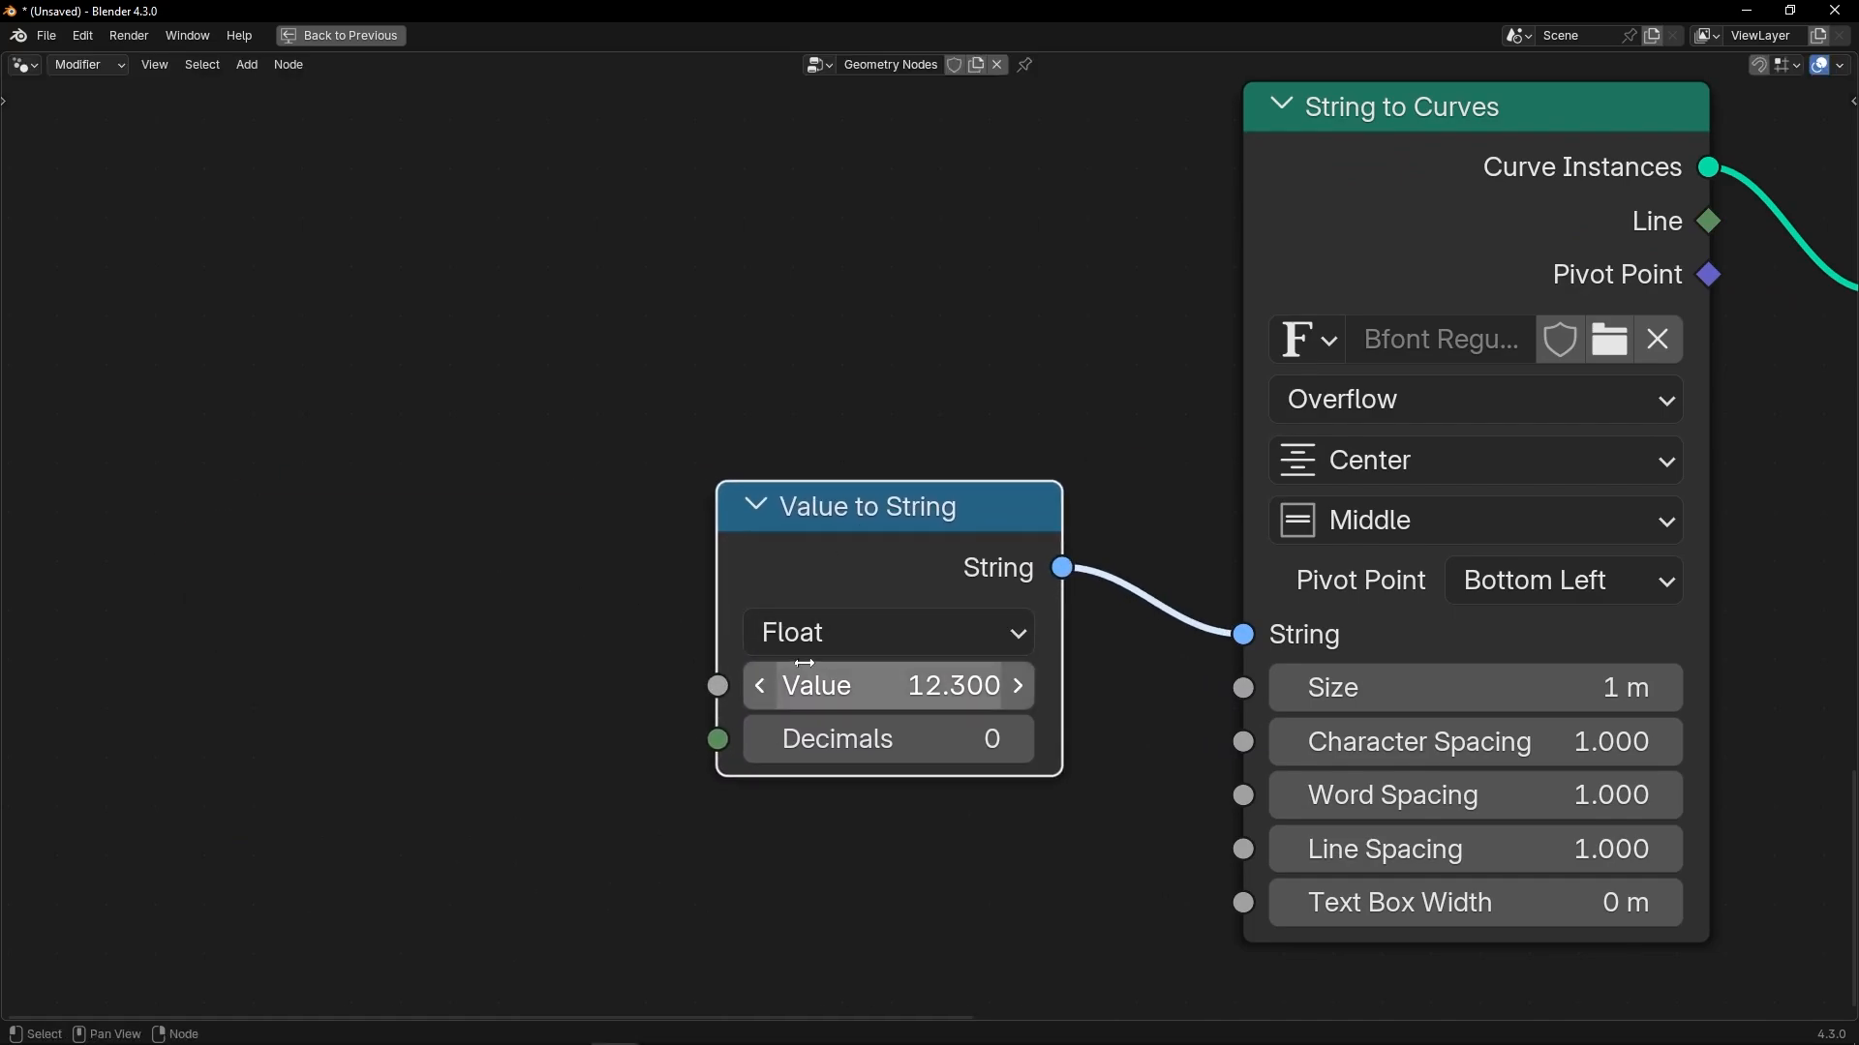
scroll(747, 442, down, 2)
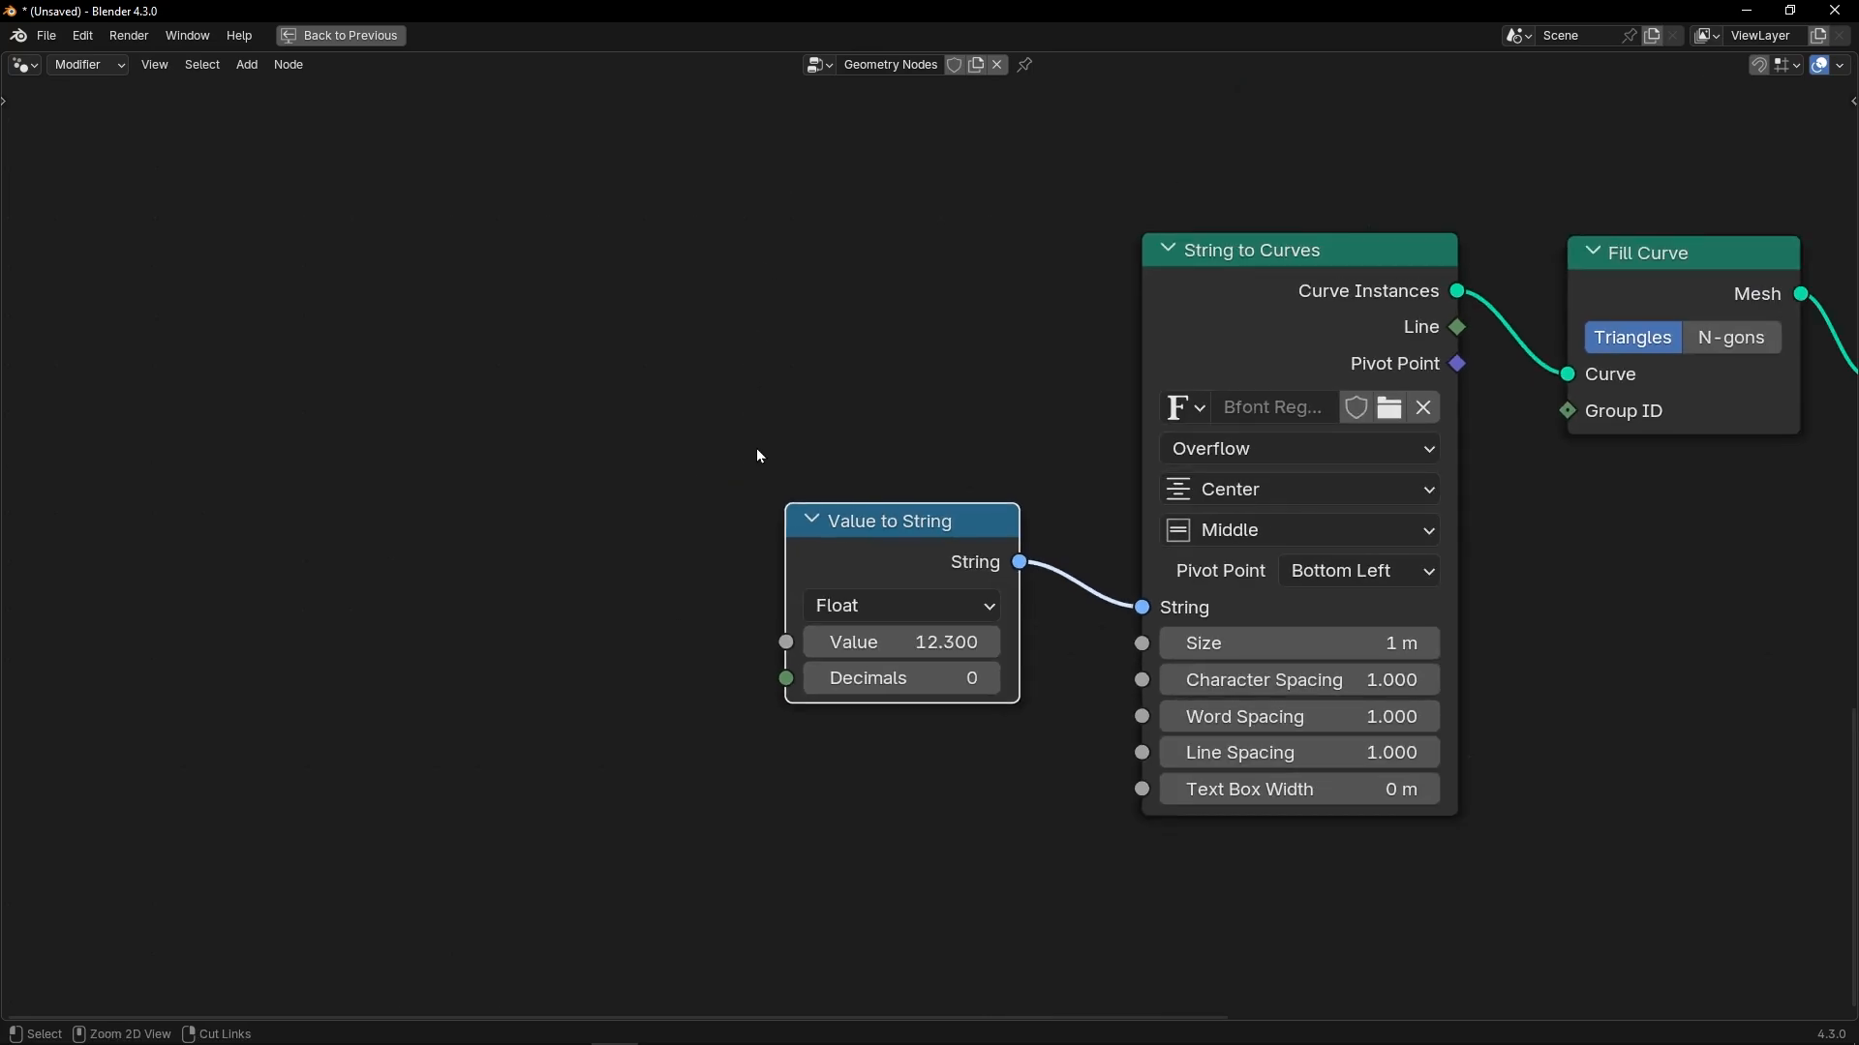
Move the four text nodes, from Value to String through Transform Geometry, up to just below the For Each Element zone.
key(ctrl+space)
key(ctrl+space)
key(Home)
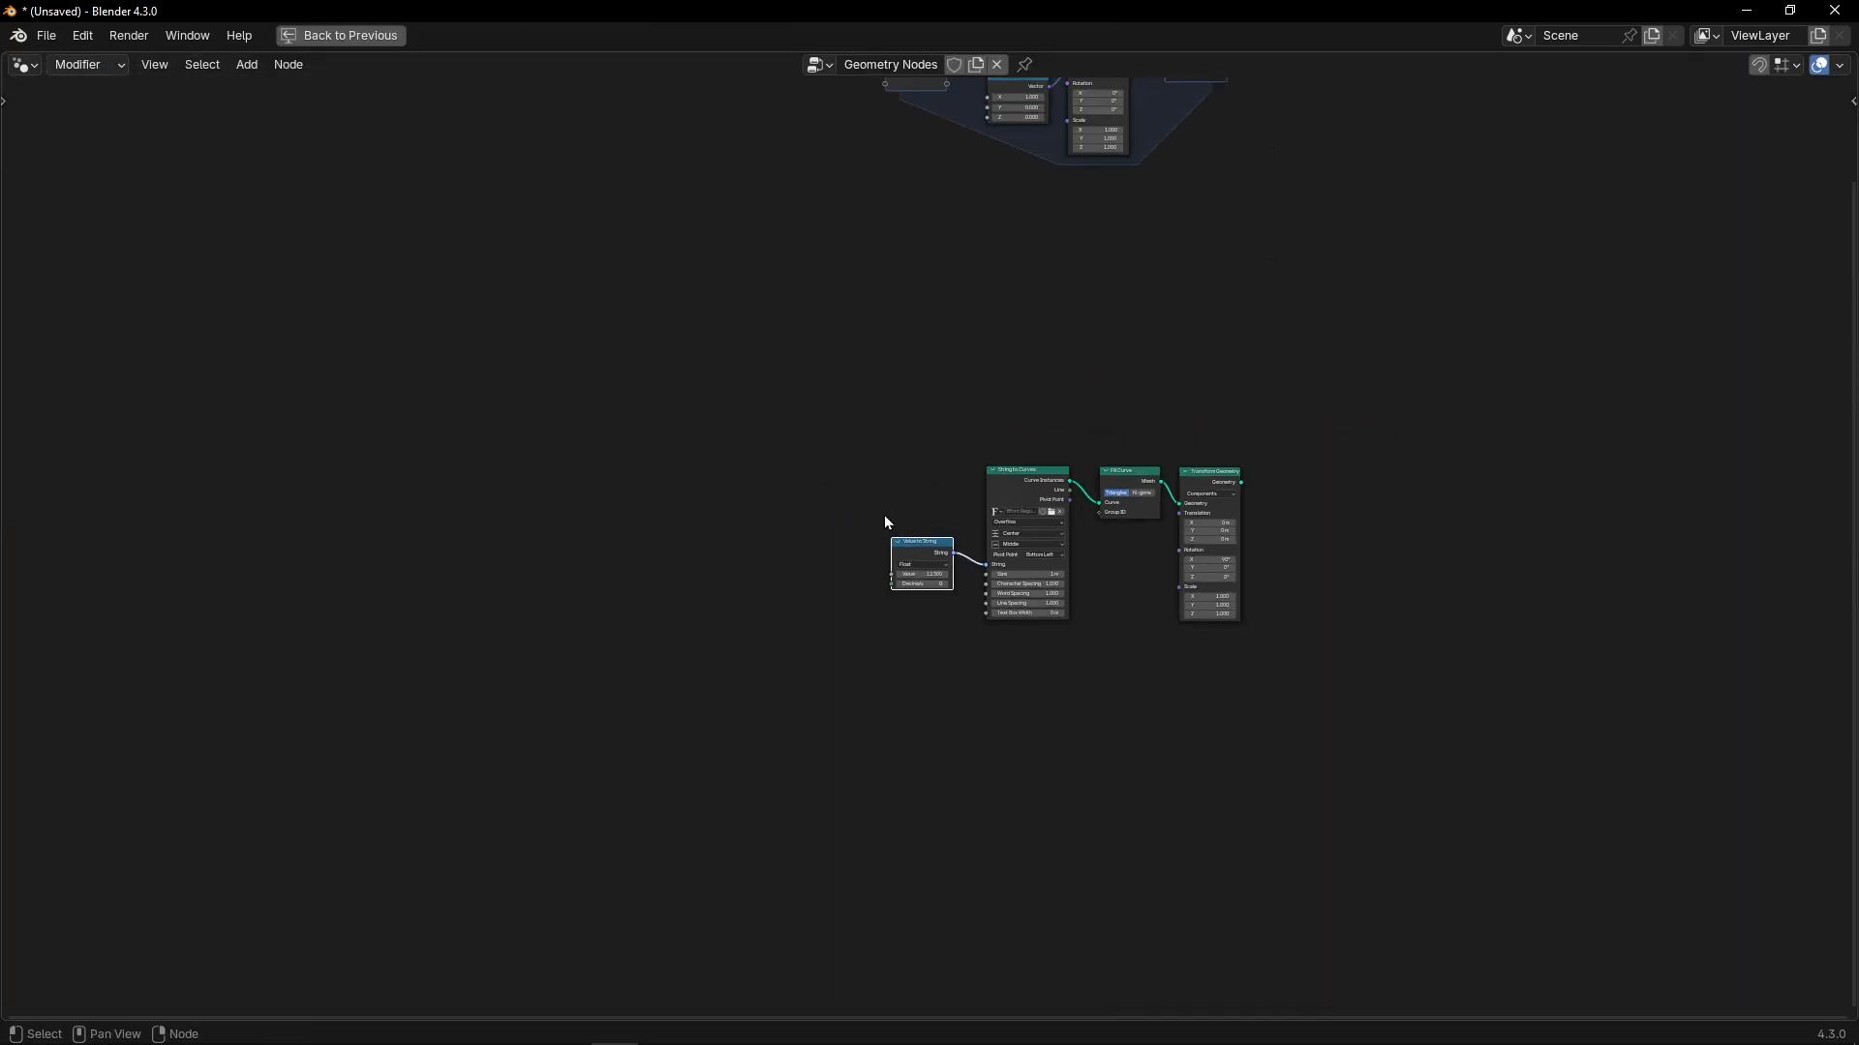
drag(644, 678, 1206, 884)
key(g)
click(1220, 656)
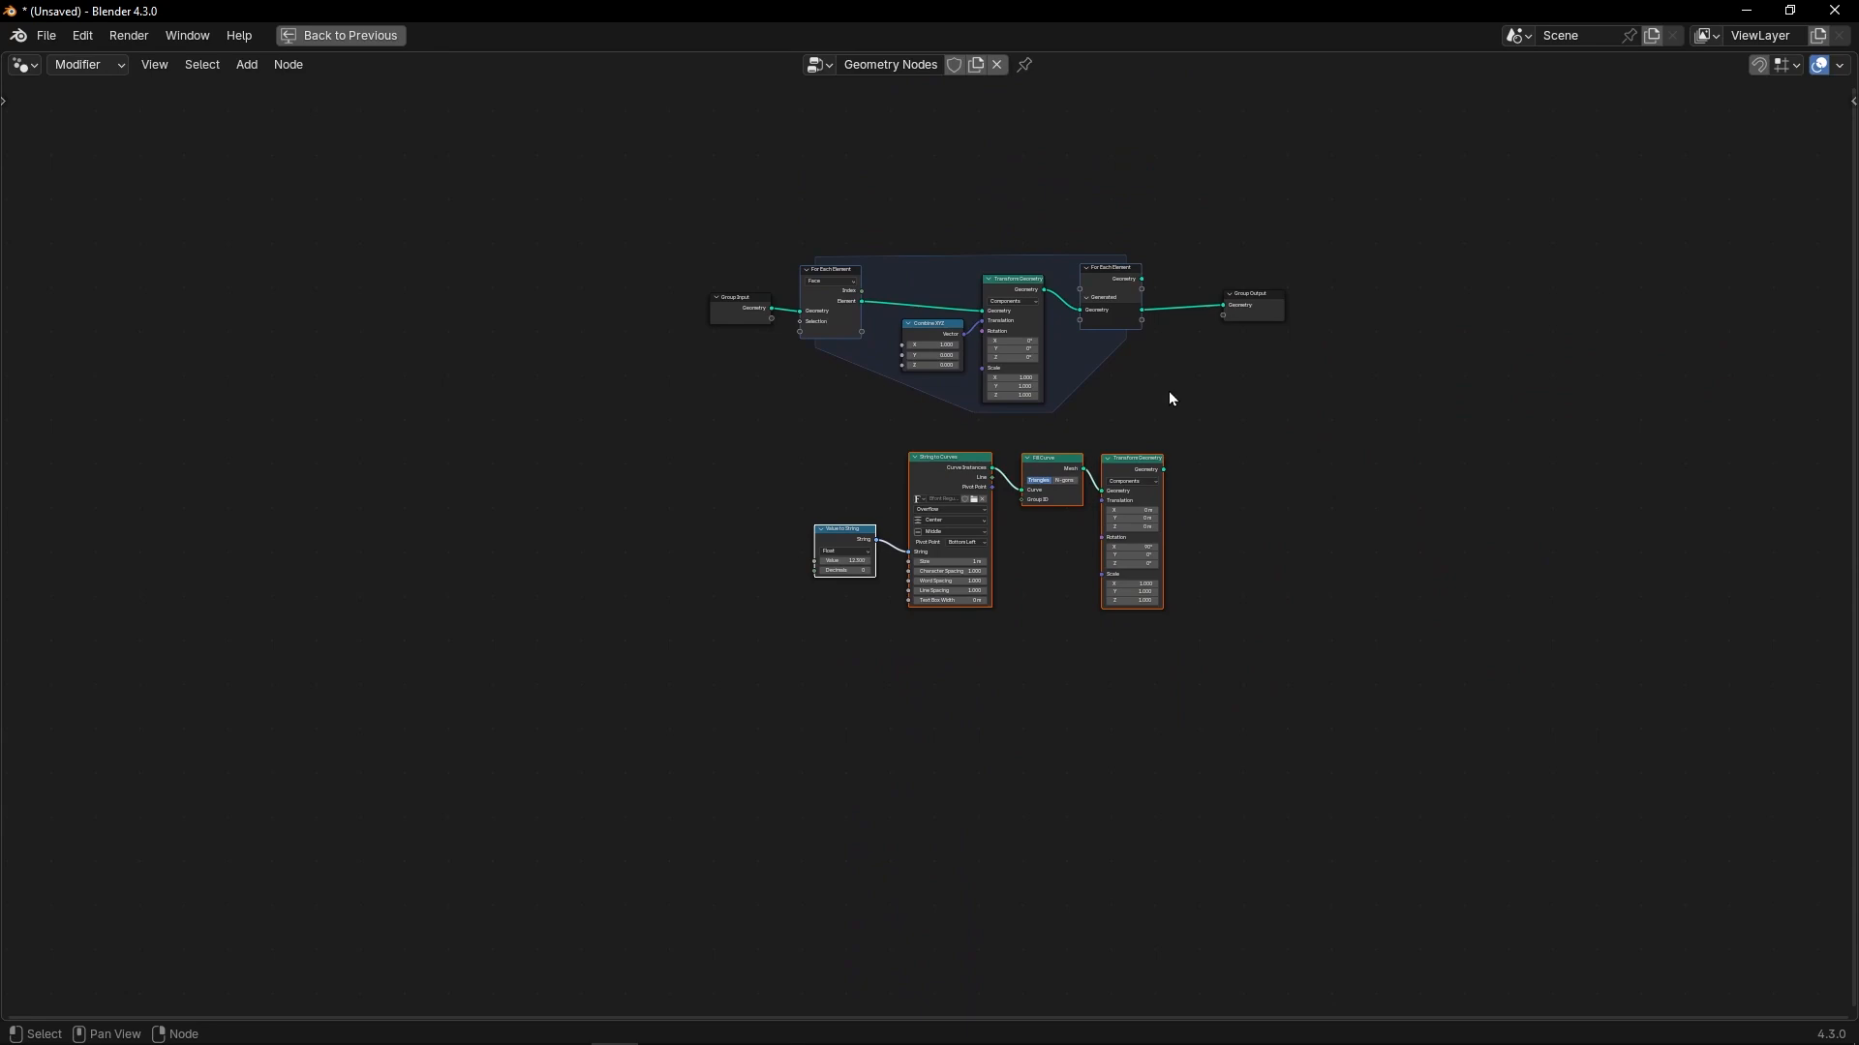
Delete the Combine XYZ node and dissolve the zone's Transform Geometry node while keeping the geometry connected.
scroll(1136, 356, up, 4)
click(780, 401)
key(x)
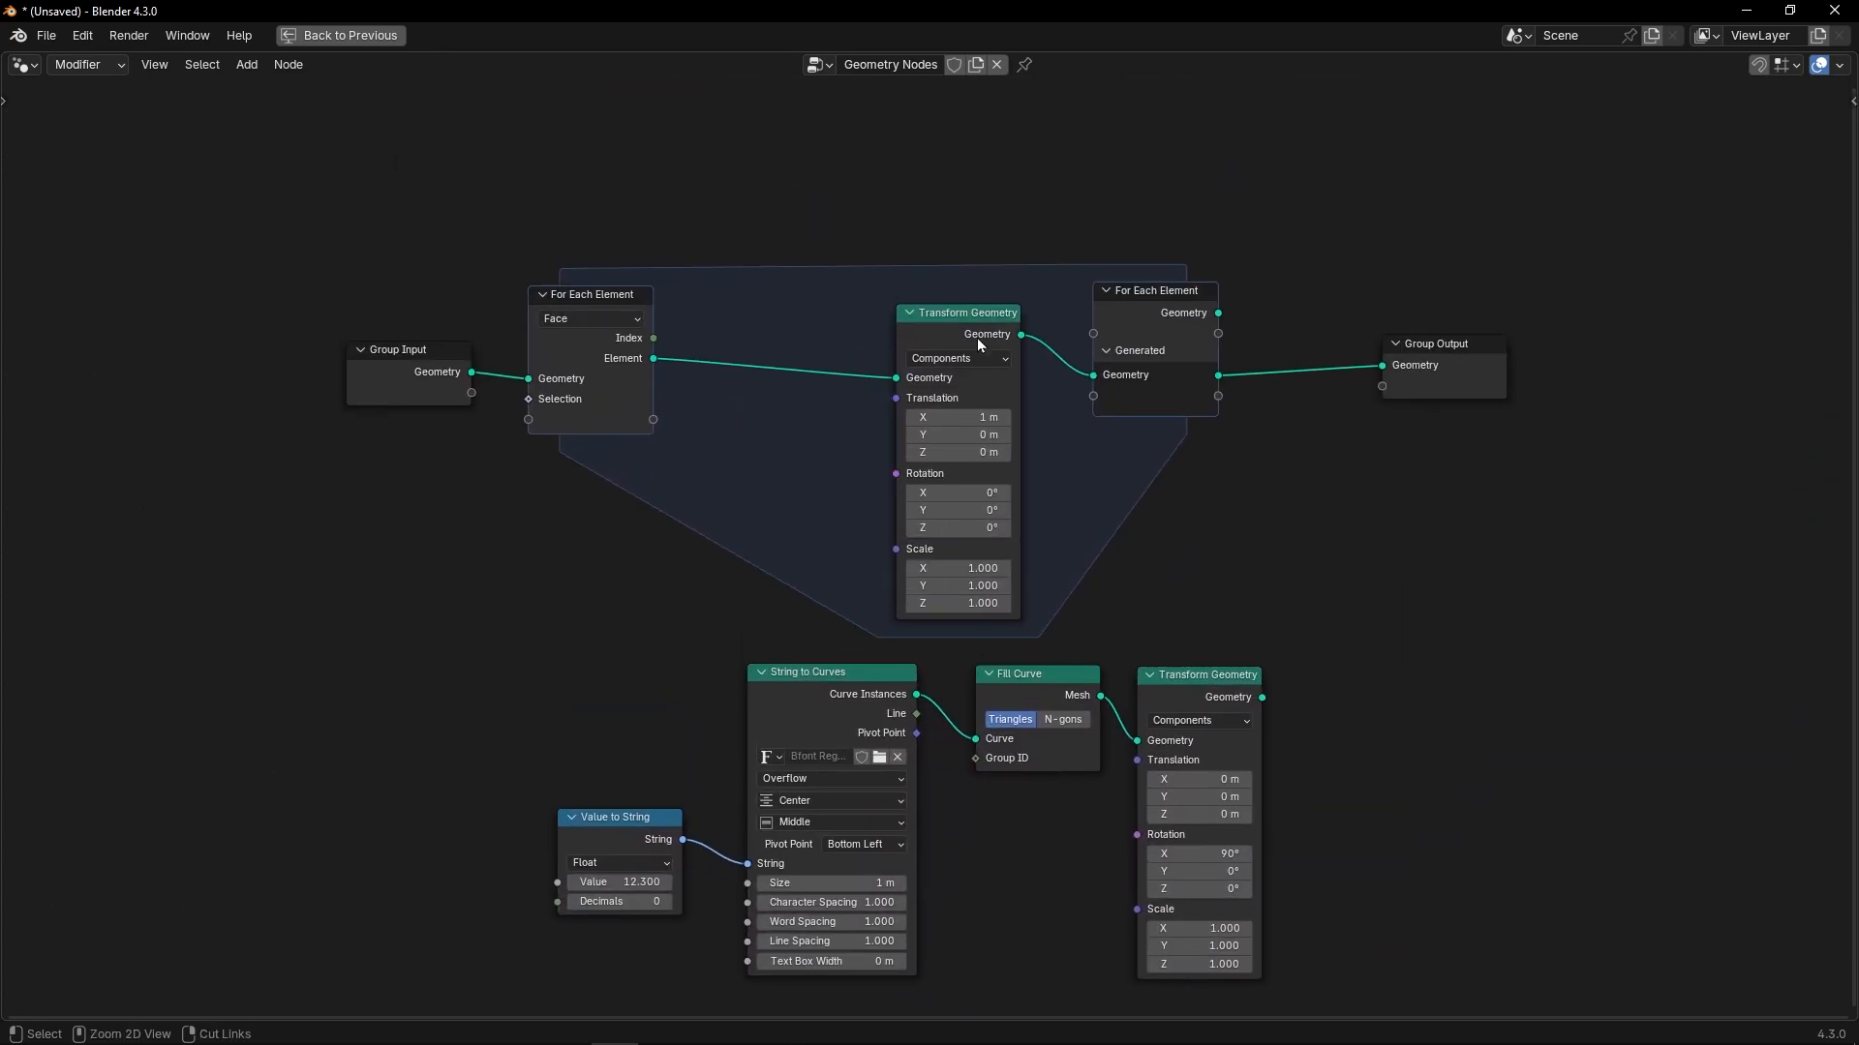
click(978, 339)
key(ctrl+x)
scroll(1059, 508, up, 1)
scroll(934, 512, up, 1)
middle_drag(945, 508, 957, 659)
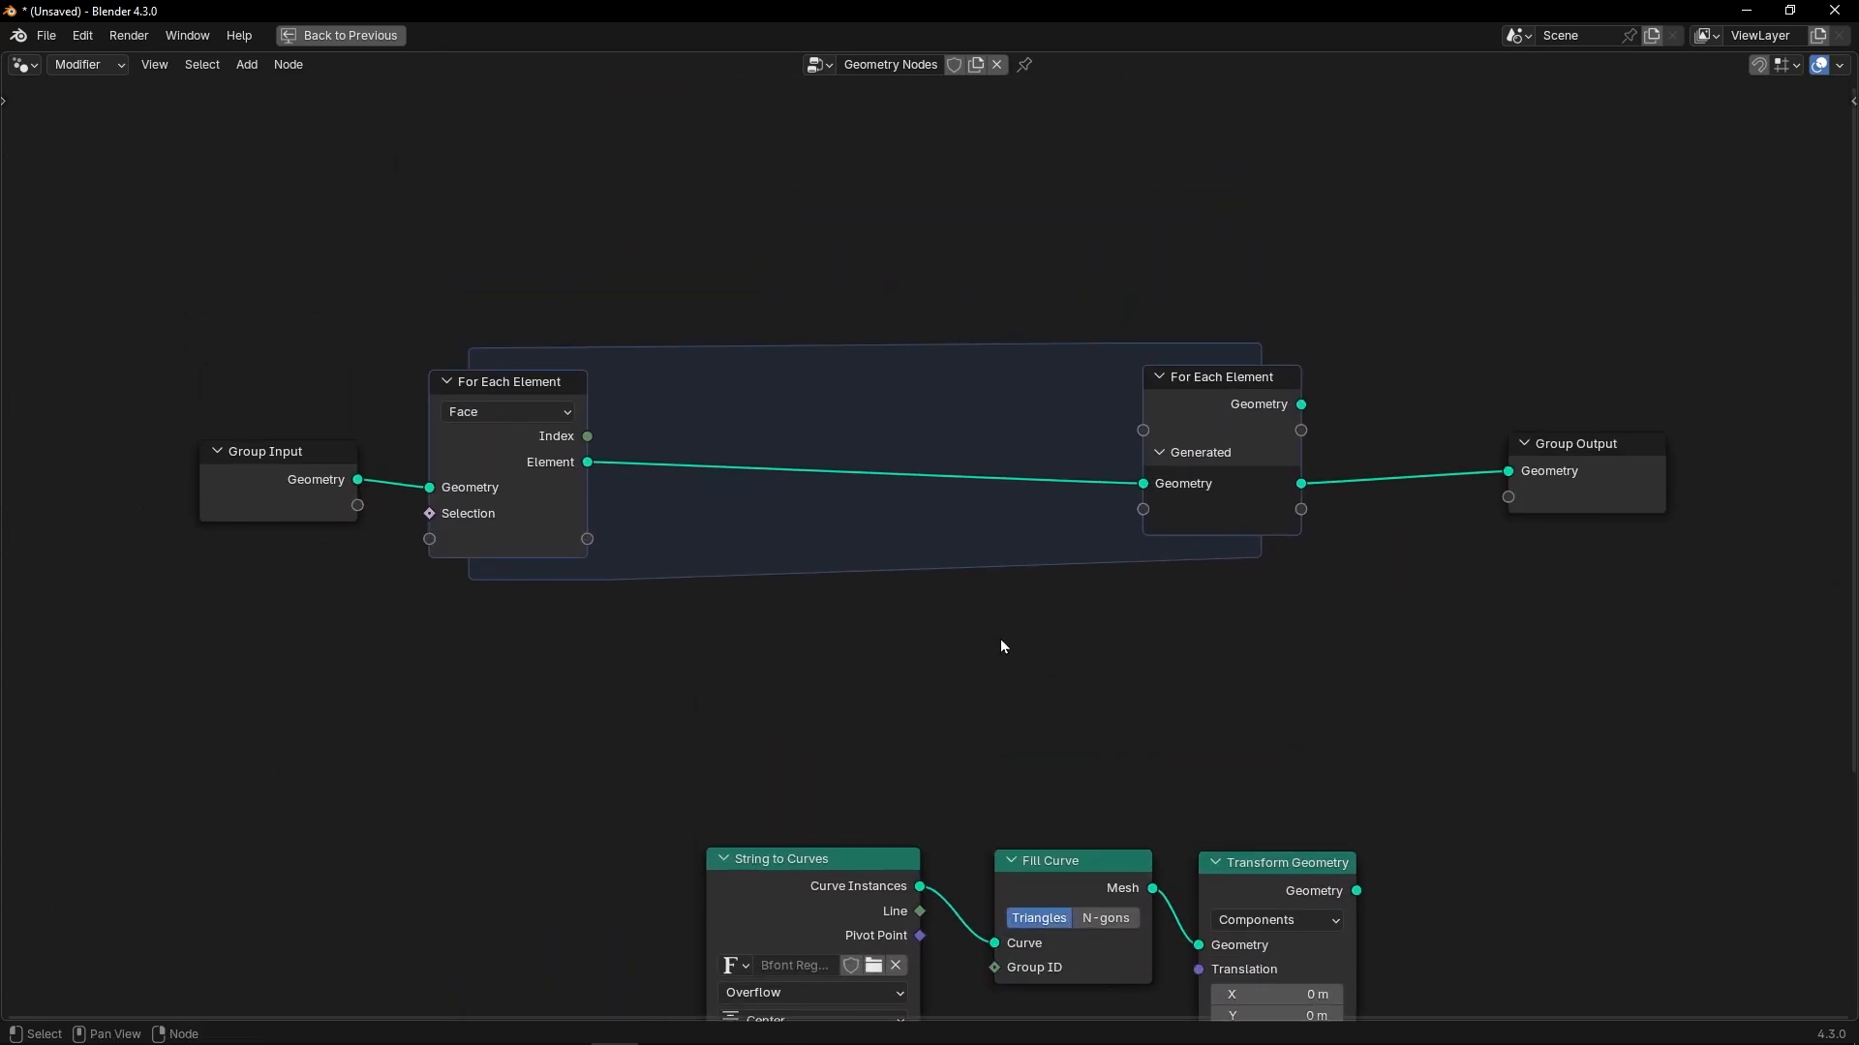
Set the For Each Element zone's domain to Point and examine the resulting geometry in the 3D viewport.
middle_drag(898, 529, 949, 613)
click(607, 499)
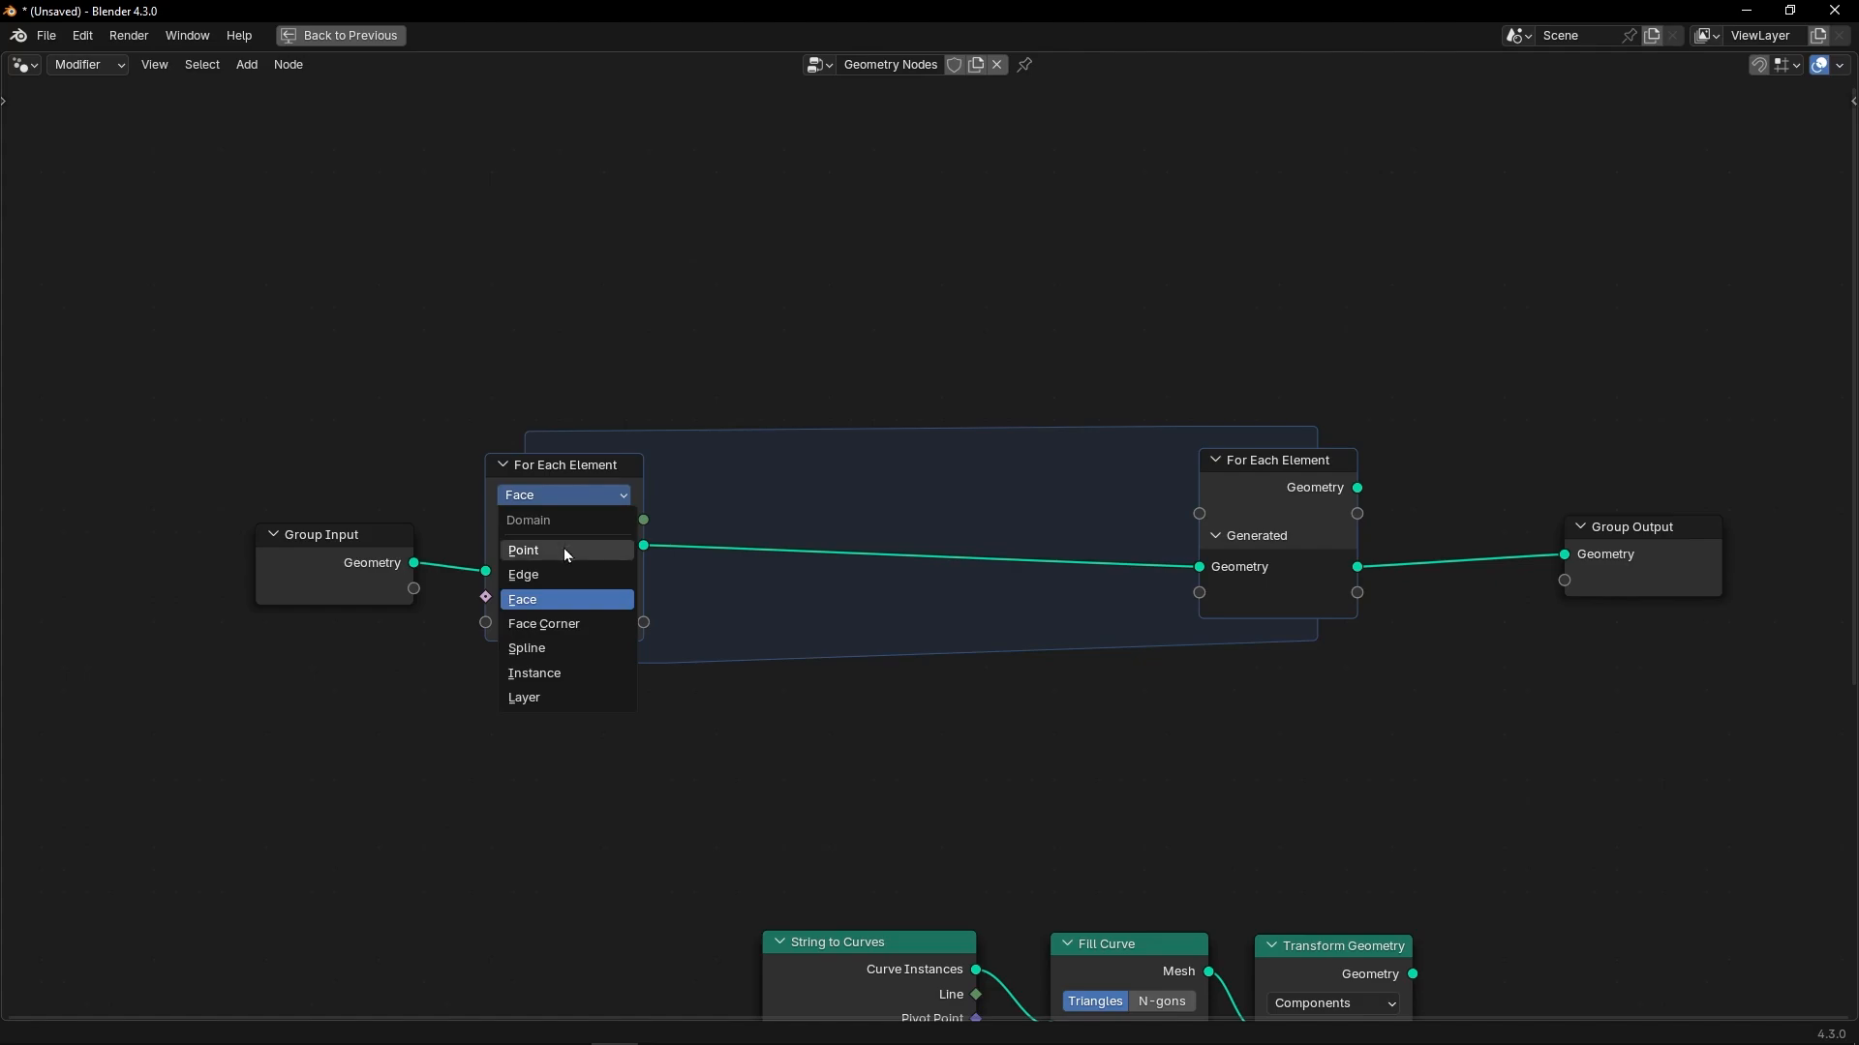
click(563, 549)
key(ctrl+space)
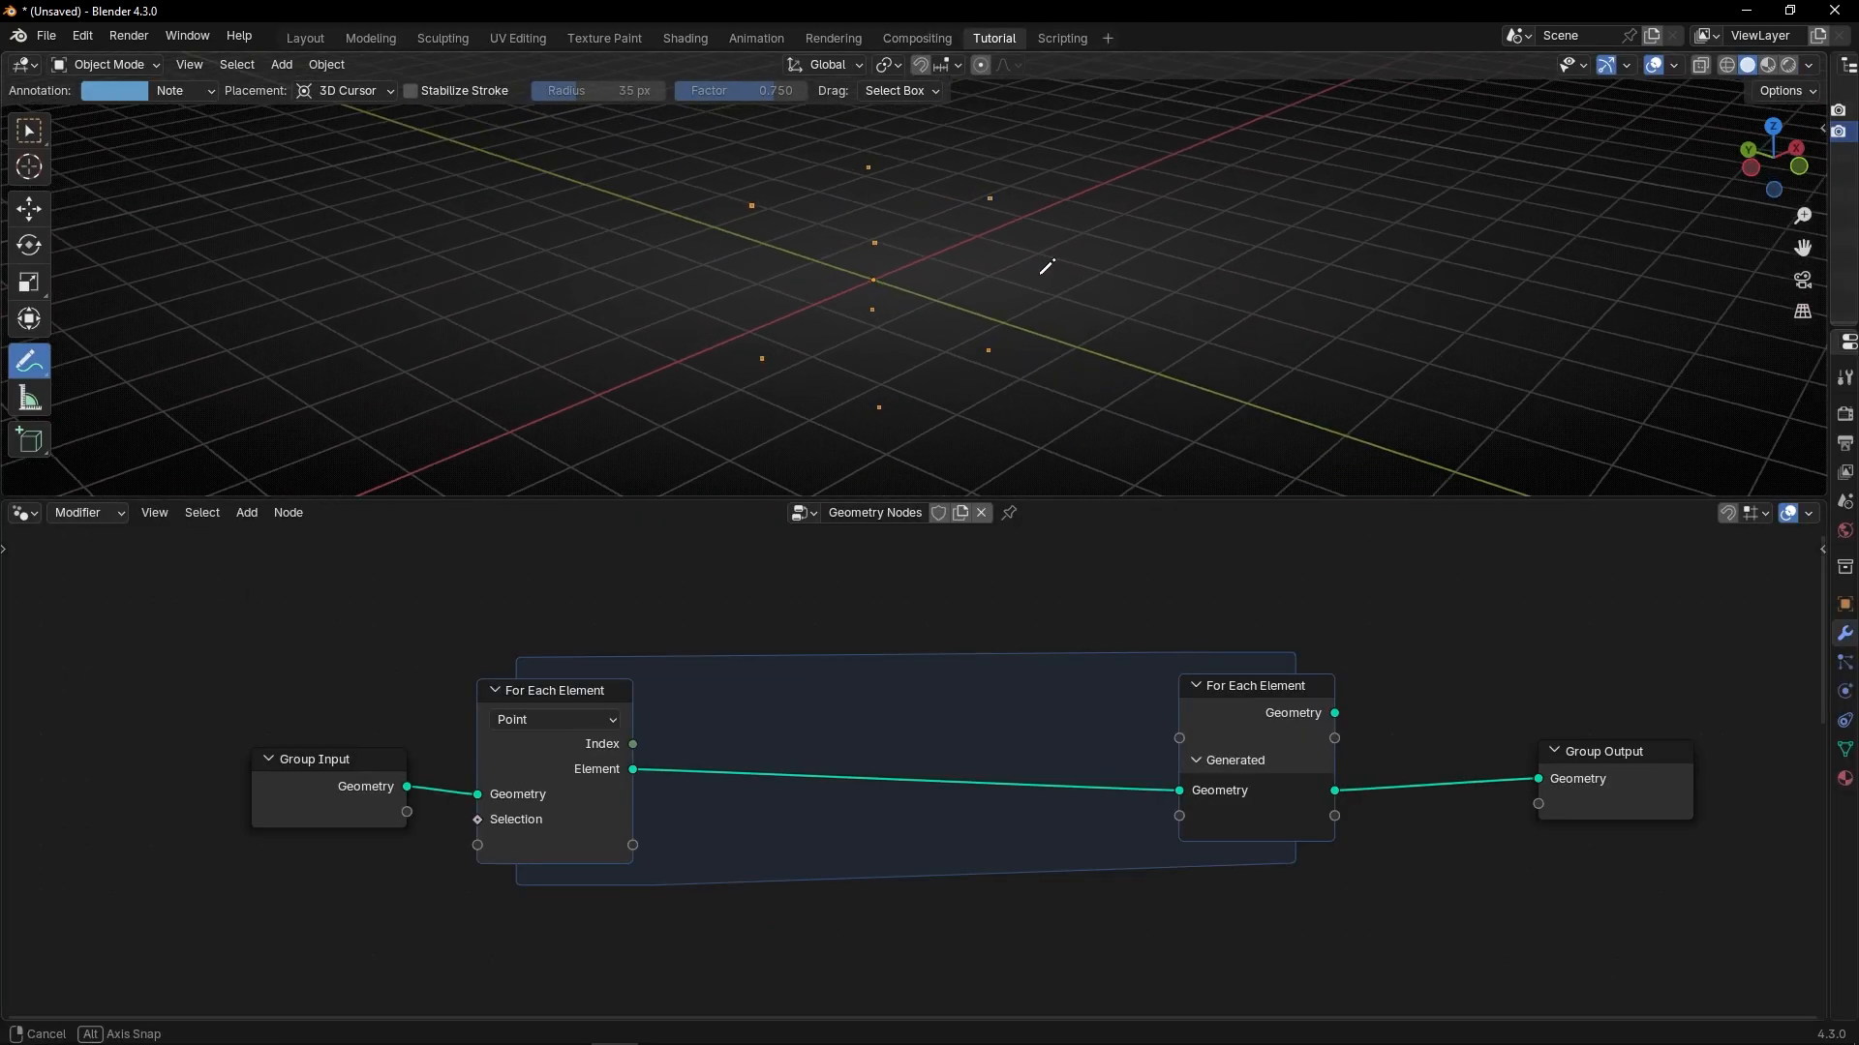
middle_drag(1046, 266, 1027, 195)
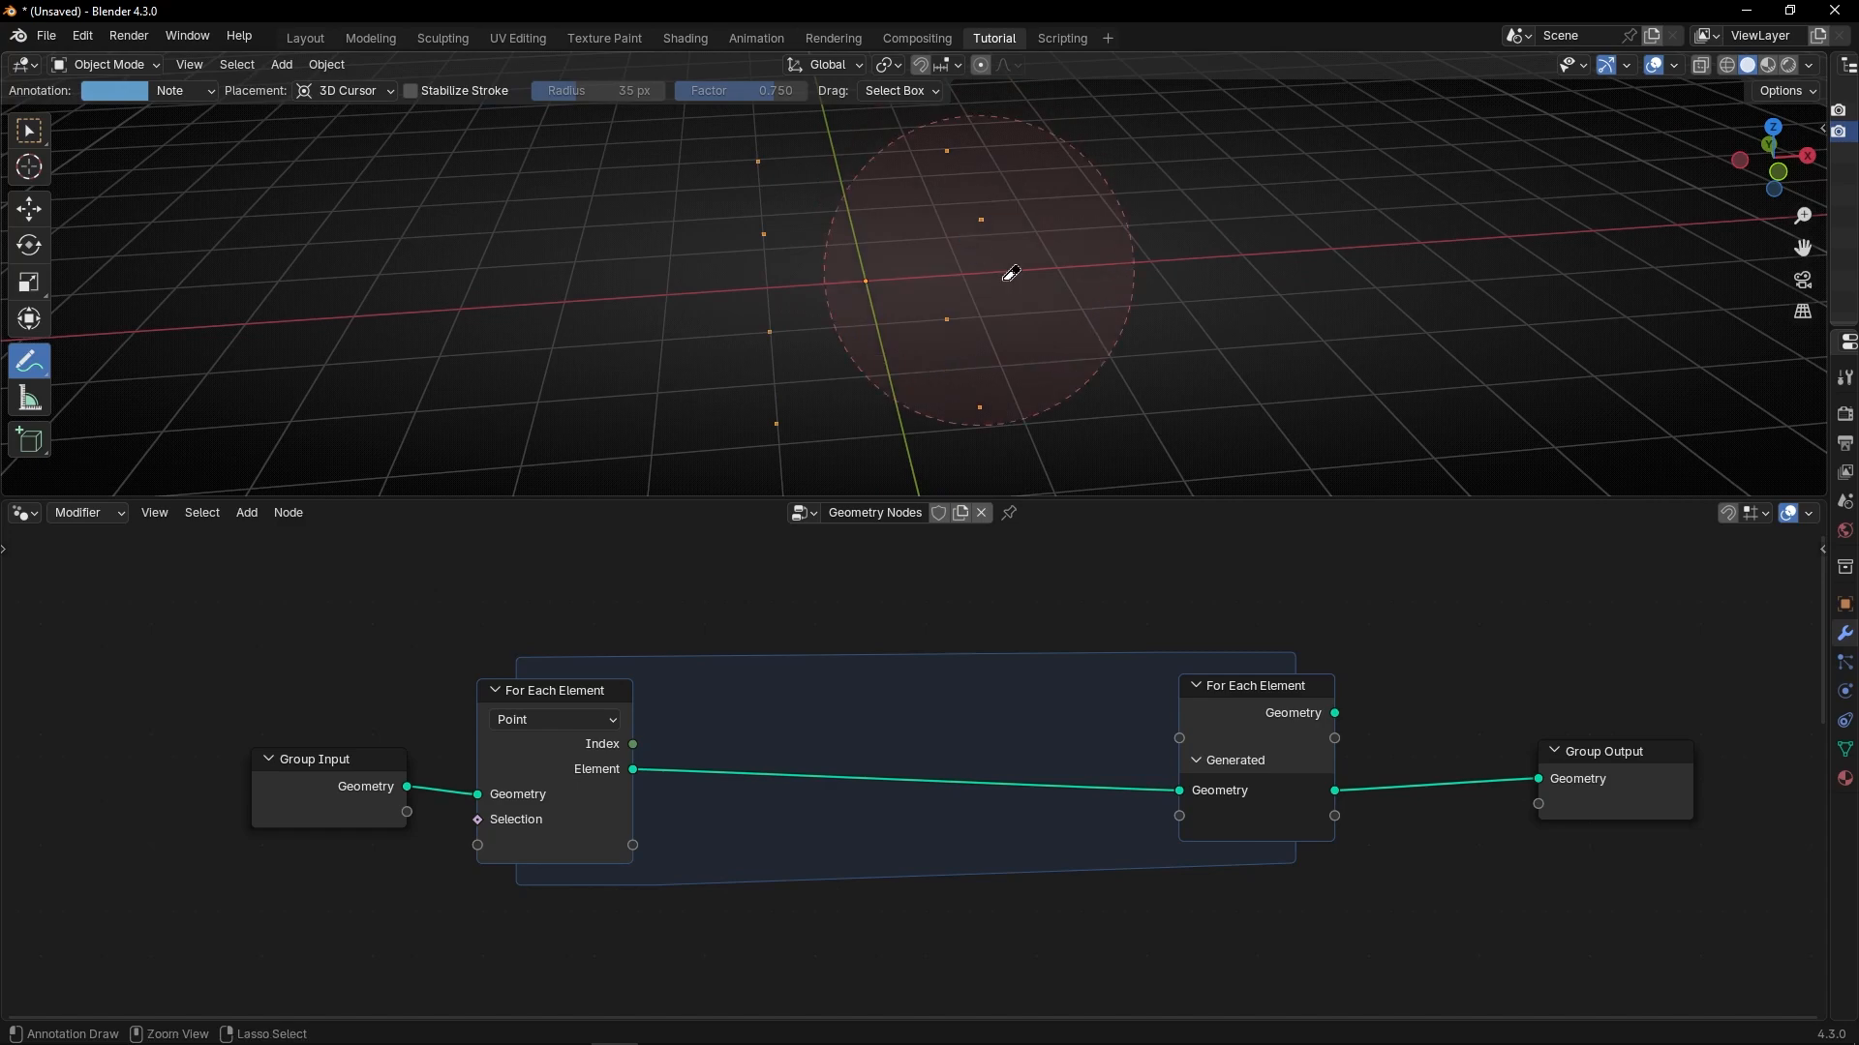
Insert an Instance on Points node into the link between the zone's Element output and its Generated Geometry input.
key(shift+a)
click(908, 561)
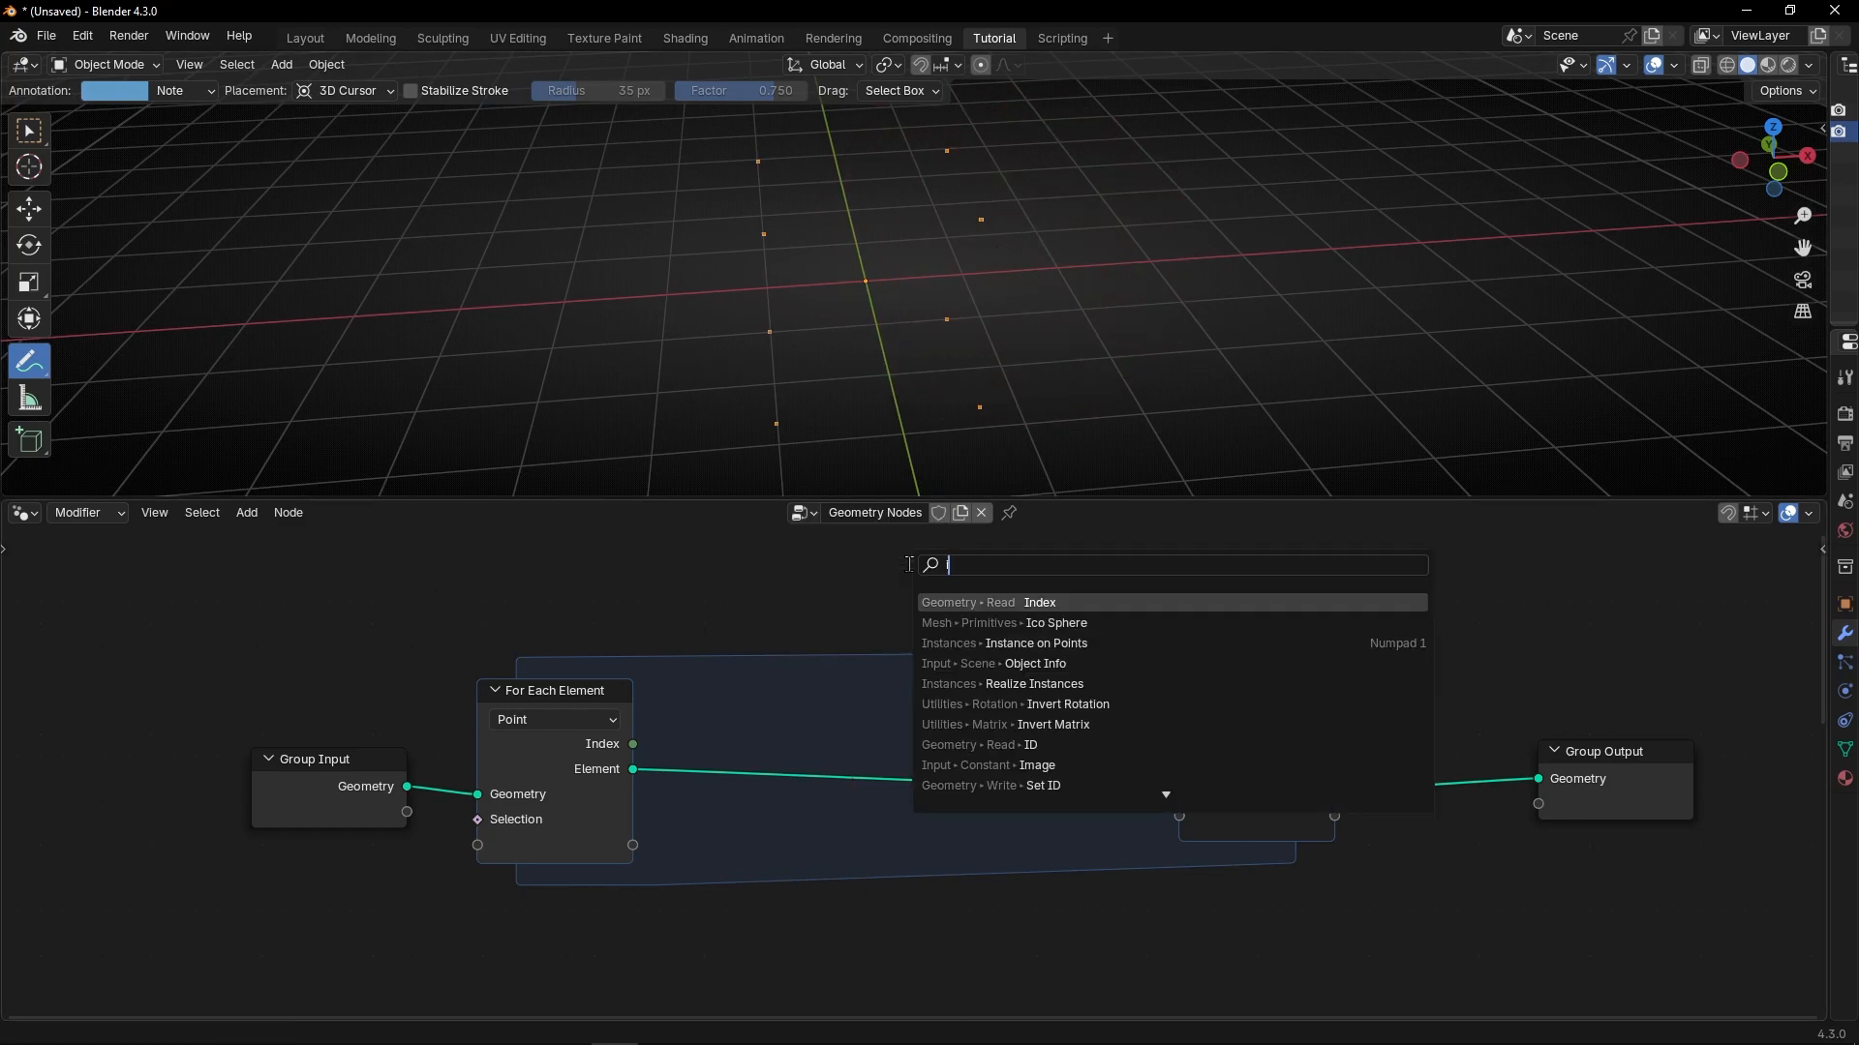
text(instance o)
key(Return)
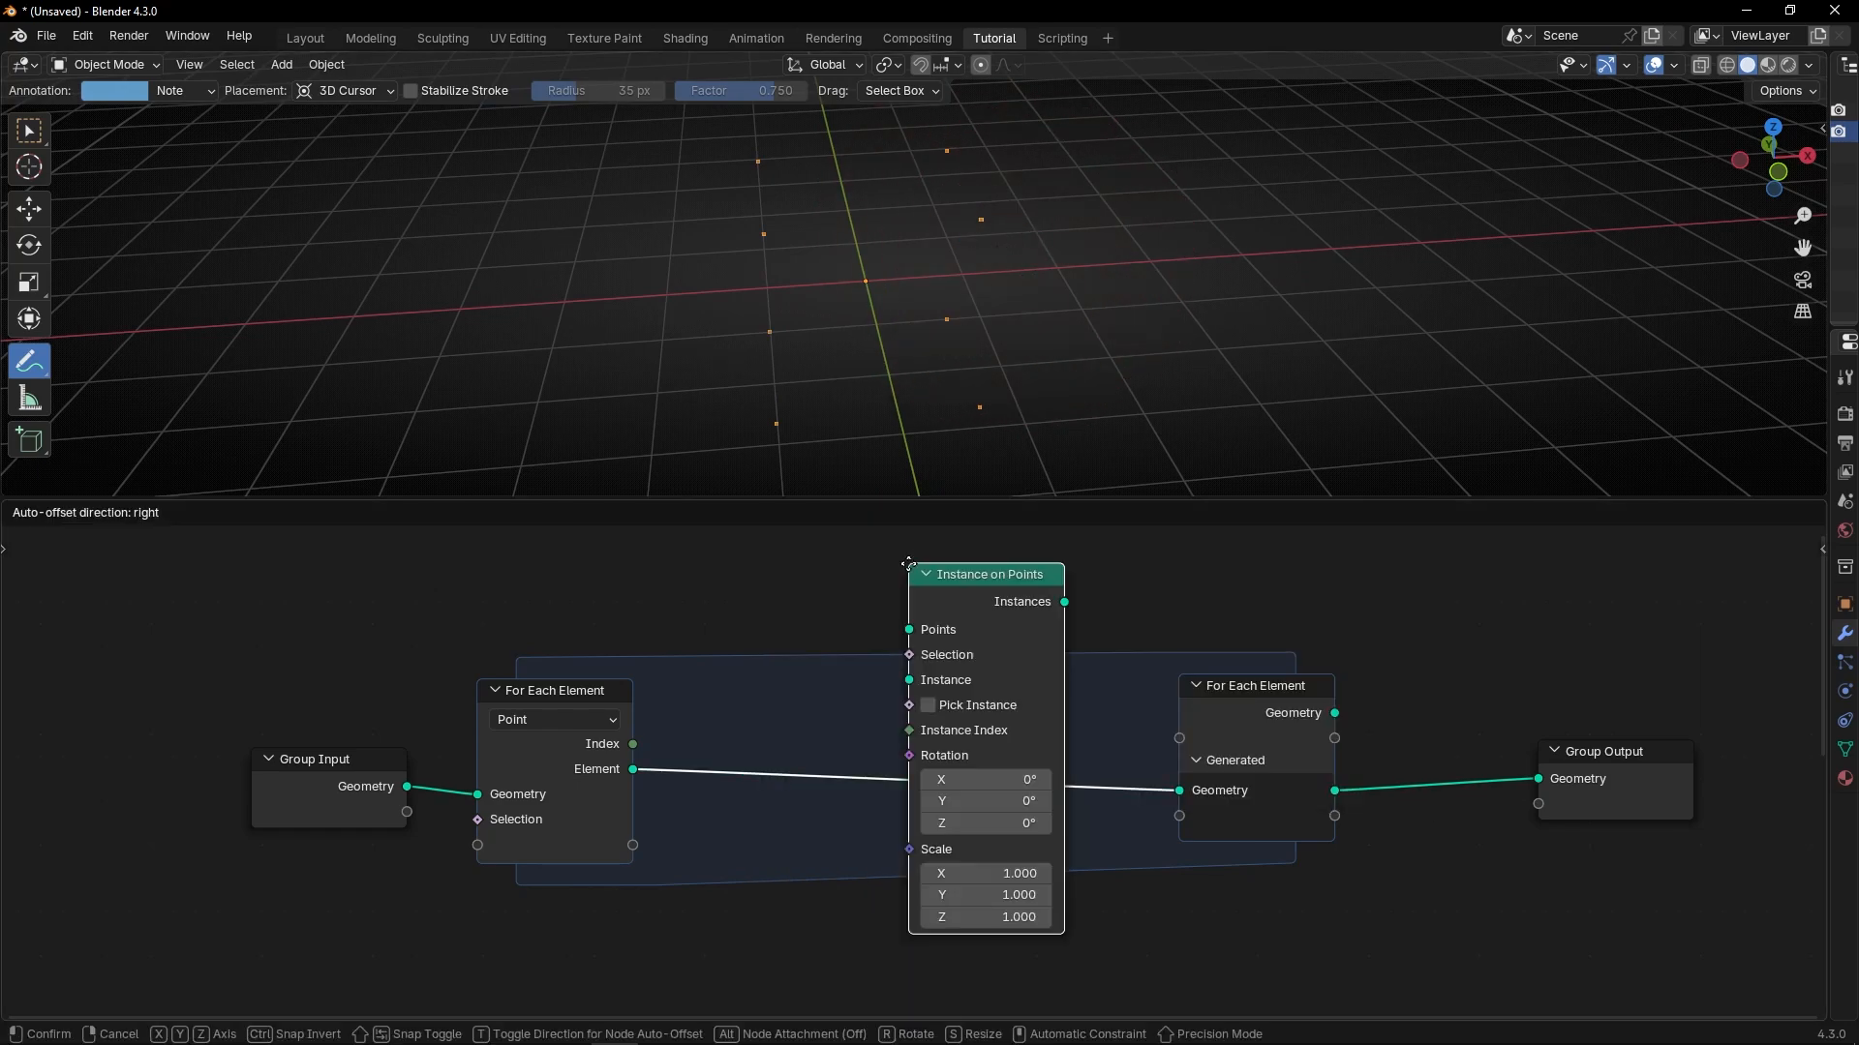
click(923, 605)
middle_drag(851, 826, 953, 685)
Add a Points node feeding the Instance input of Instance on Points, and examine the instances in the viewport.
drag(1057, 606, 997, 656)
text(points)
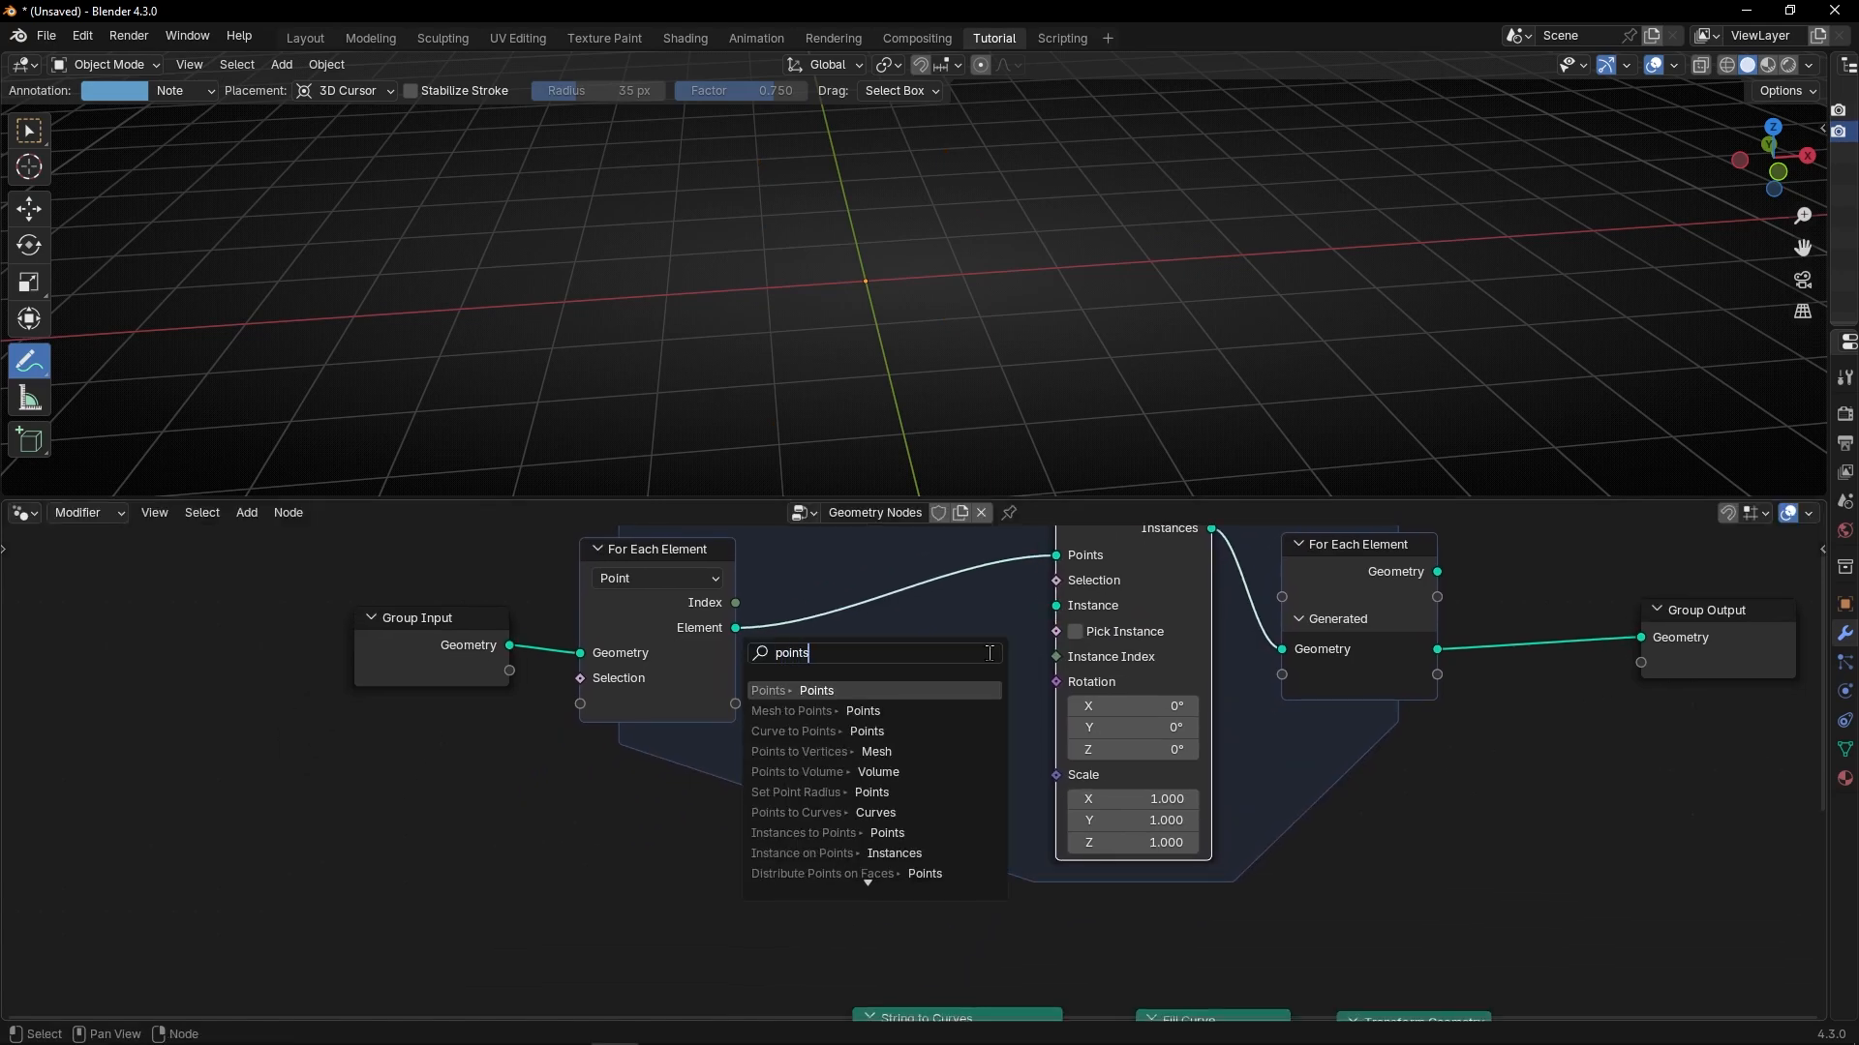
key(Return)
click(988, 653)
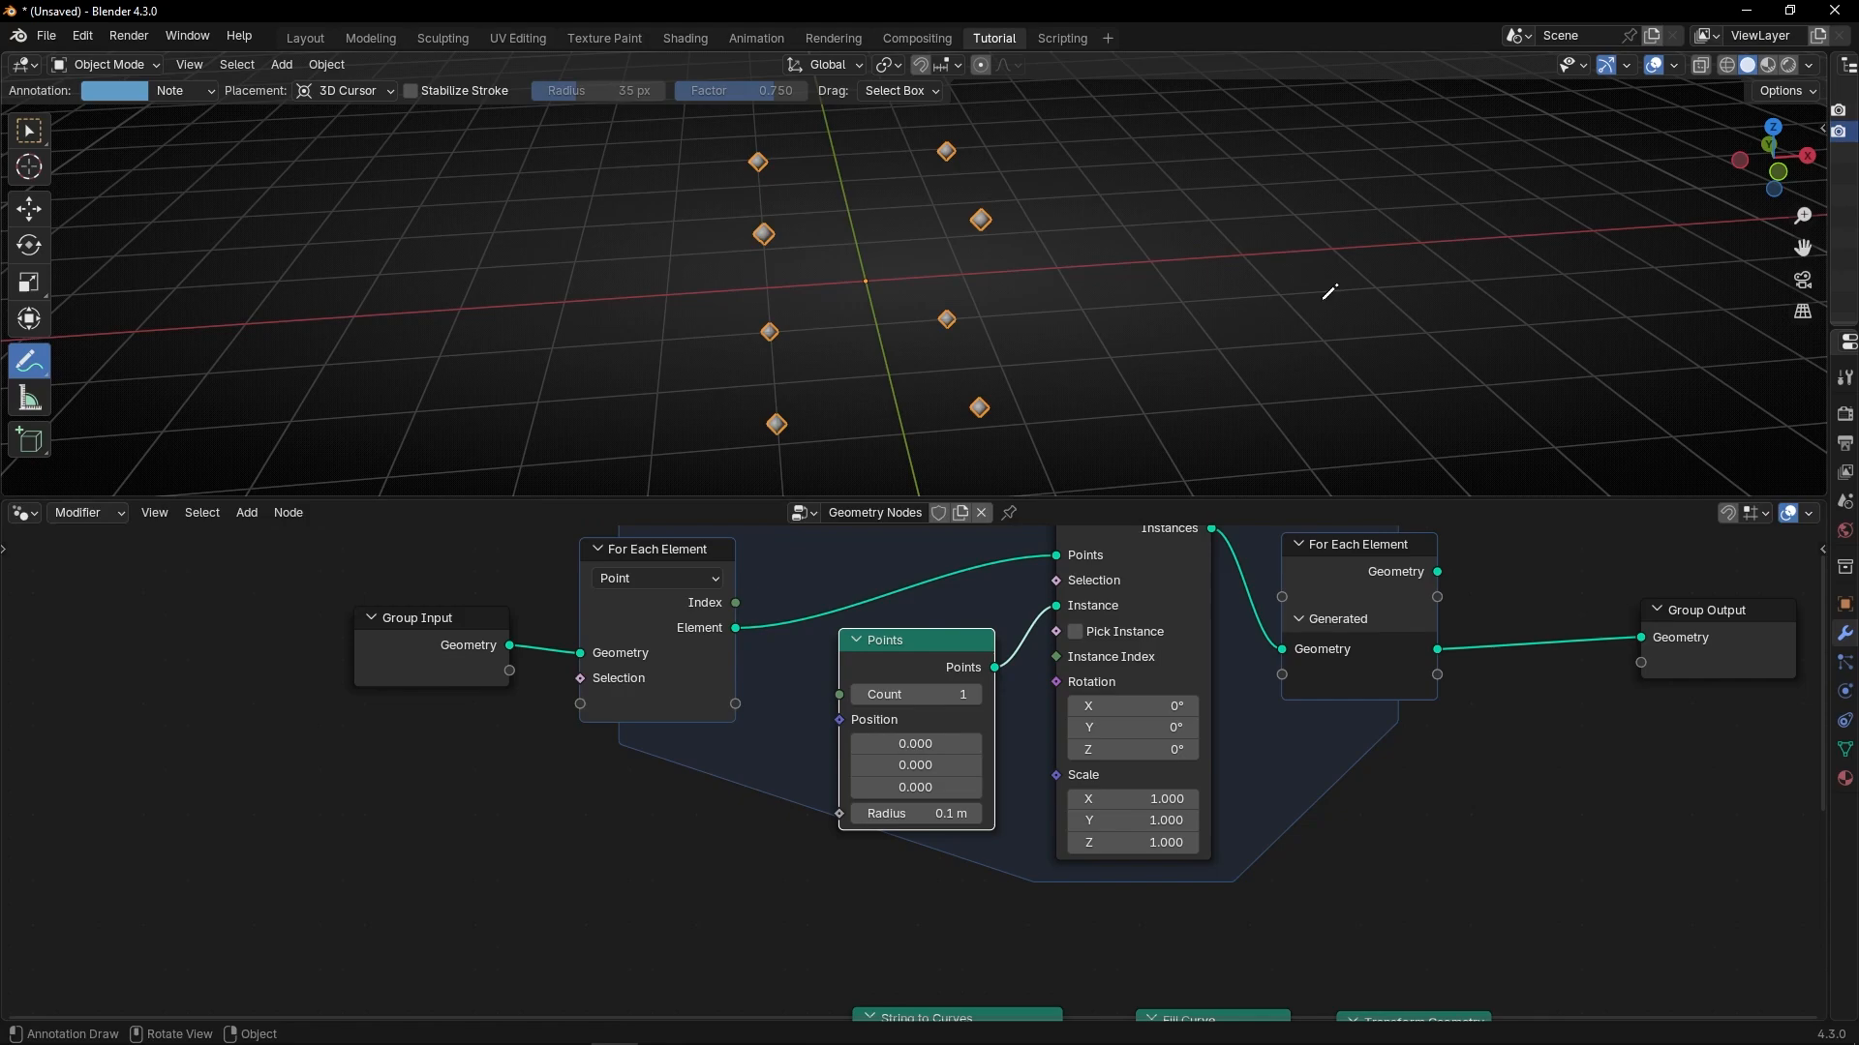
scroll(976, 241, up, 1)
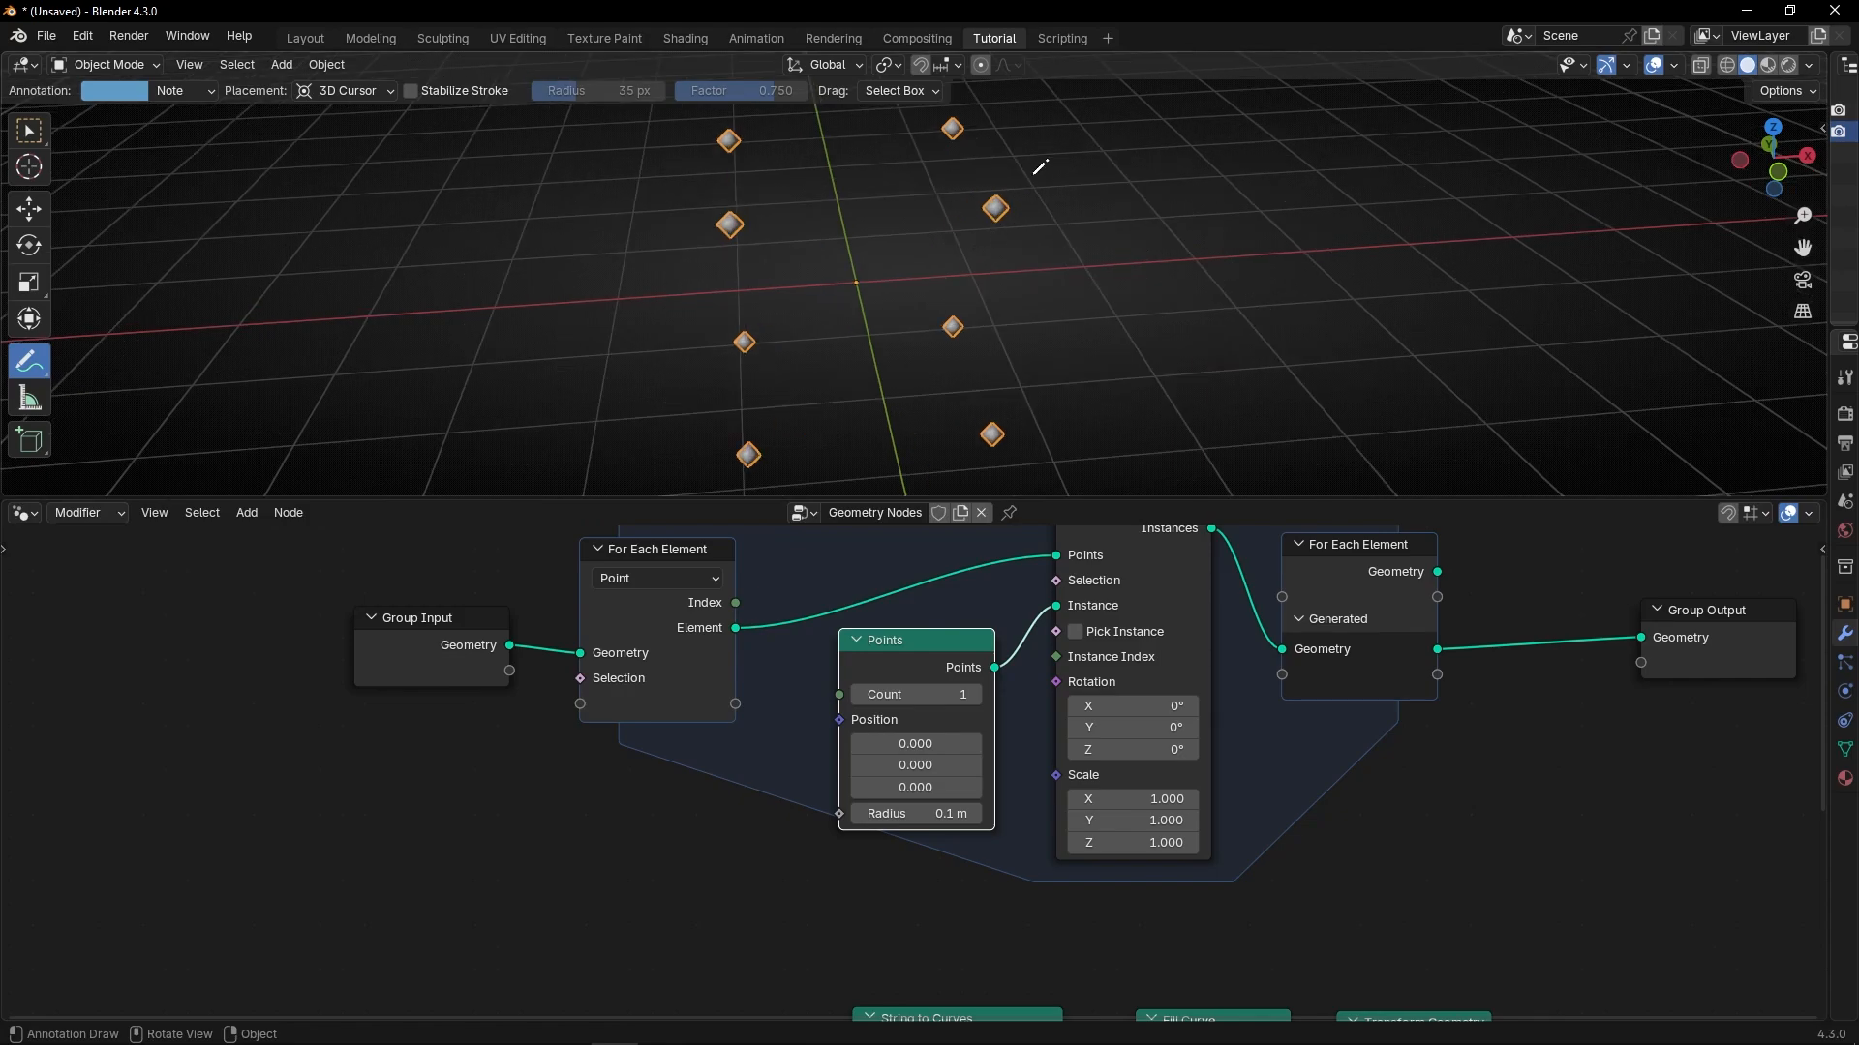
middle_drag(1039, 167, 910, 242)
scroll(884, 717, down, 1)
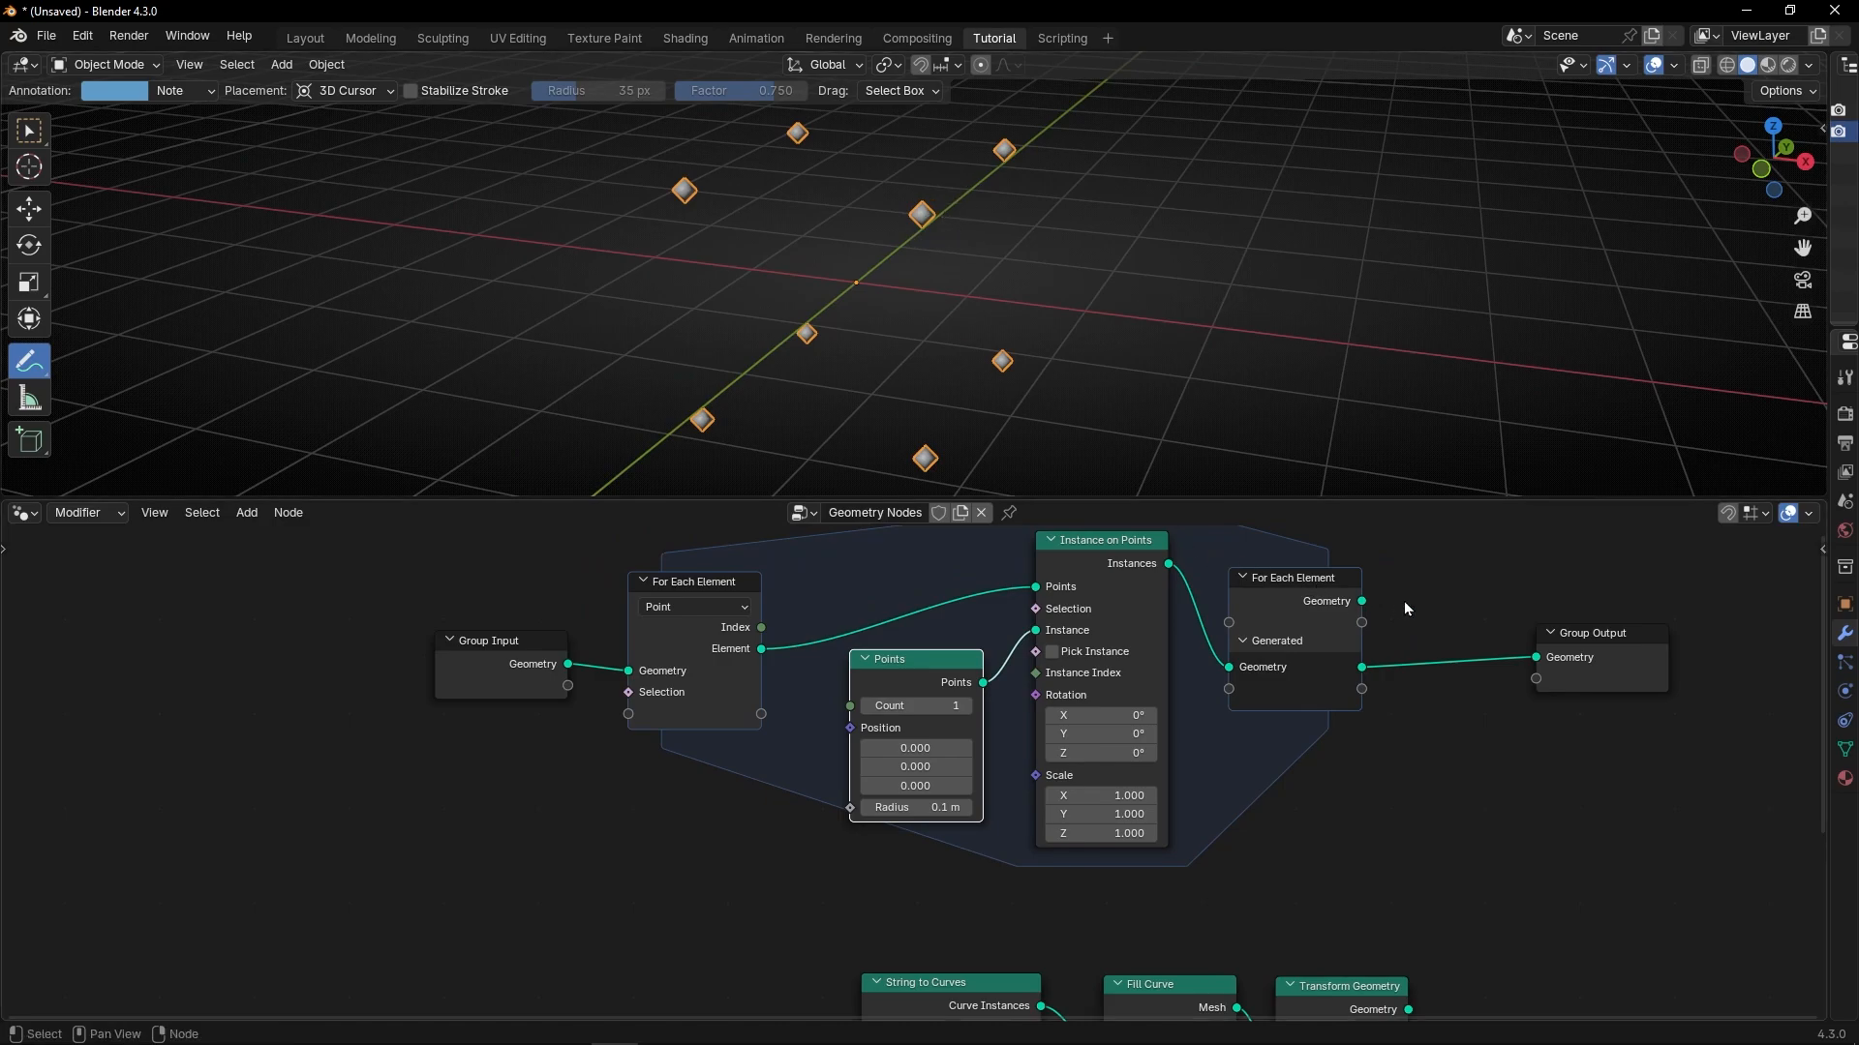
Delete the Points node and connect the text branch's Transform Geometry output to the Instance input of Instance on Points.
mouse_move(1427, 596)
middle_down()
mouse_move(1323, 601)
mouse_move(1405, 599)
middle_up()
key(x)
middle_drag(950, 838, 1099, 717)
scroll(1096, 768, down, 4)
middle_drag(1052, 804, 994, 825)
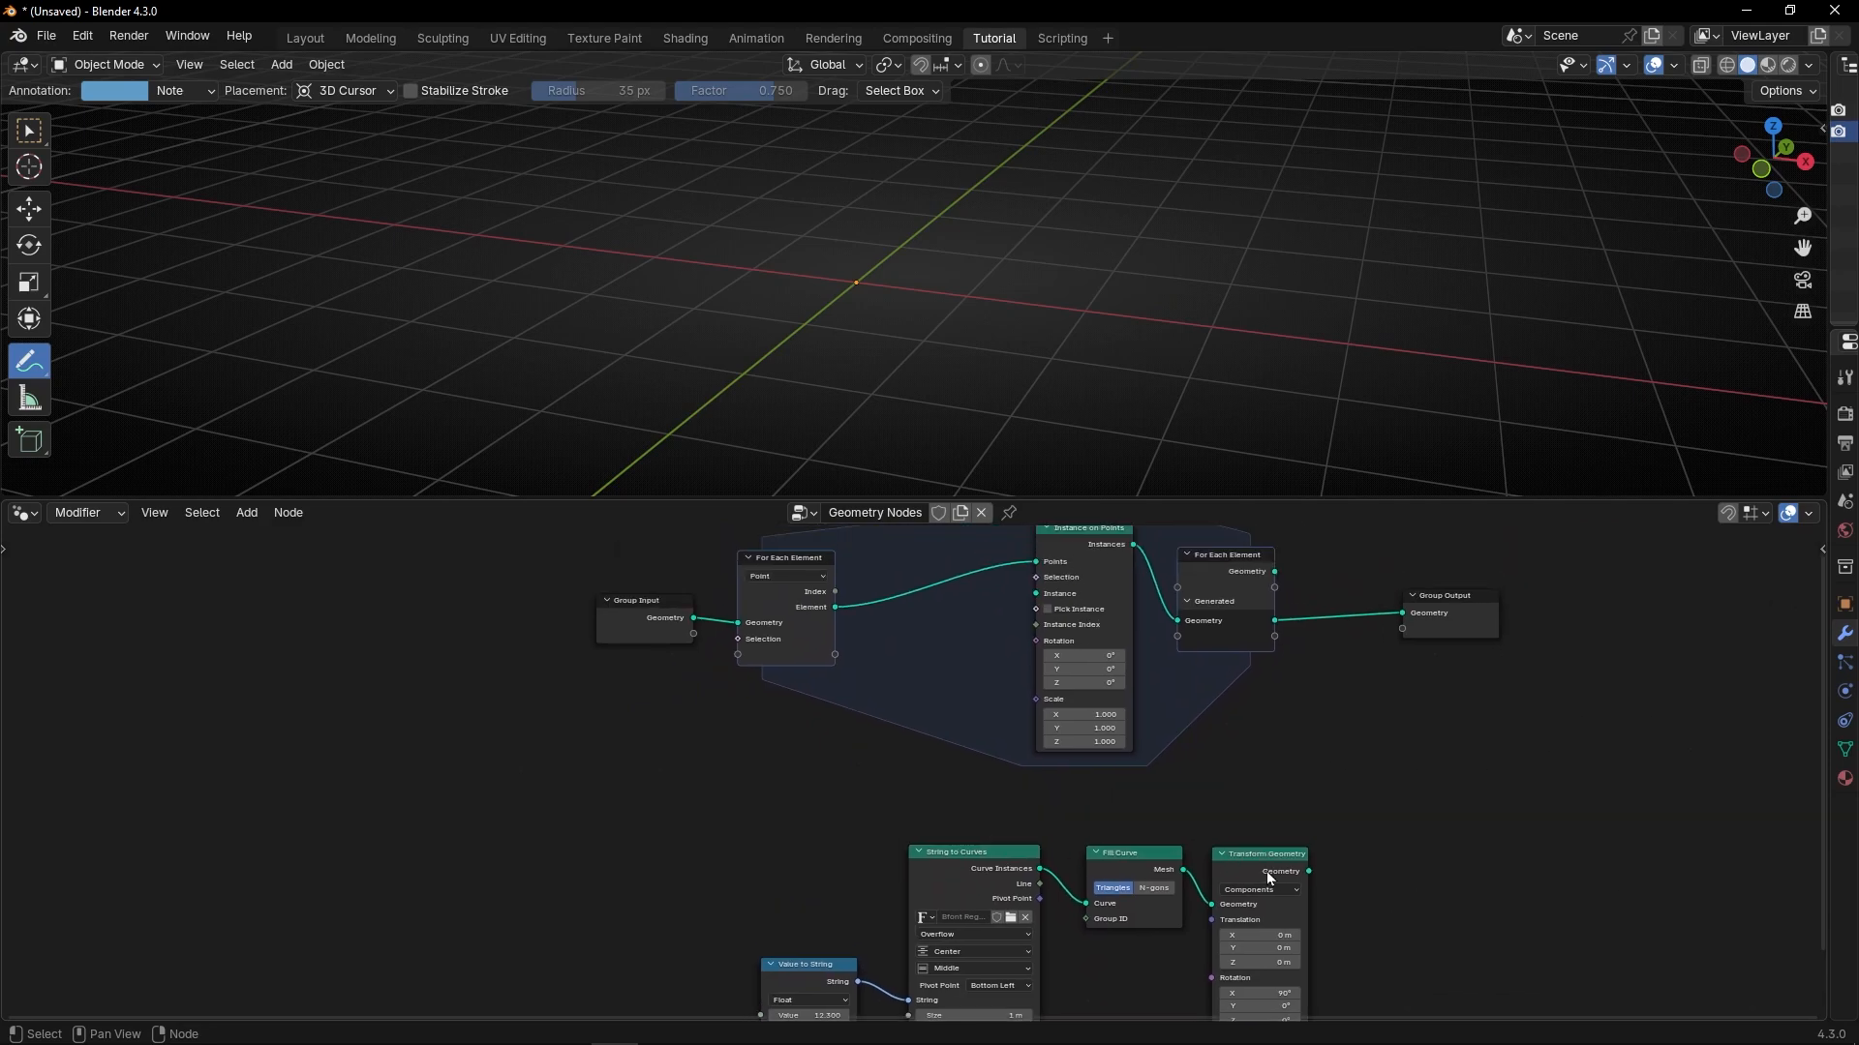
drag(1309, 872, 1036, 594)
scroll(908, 799, down, 1)
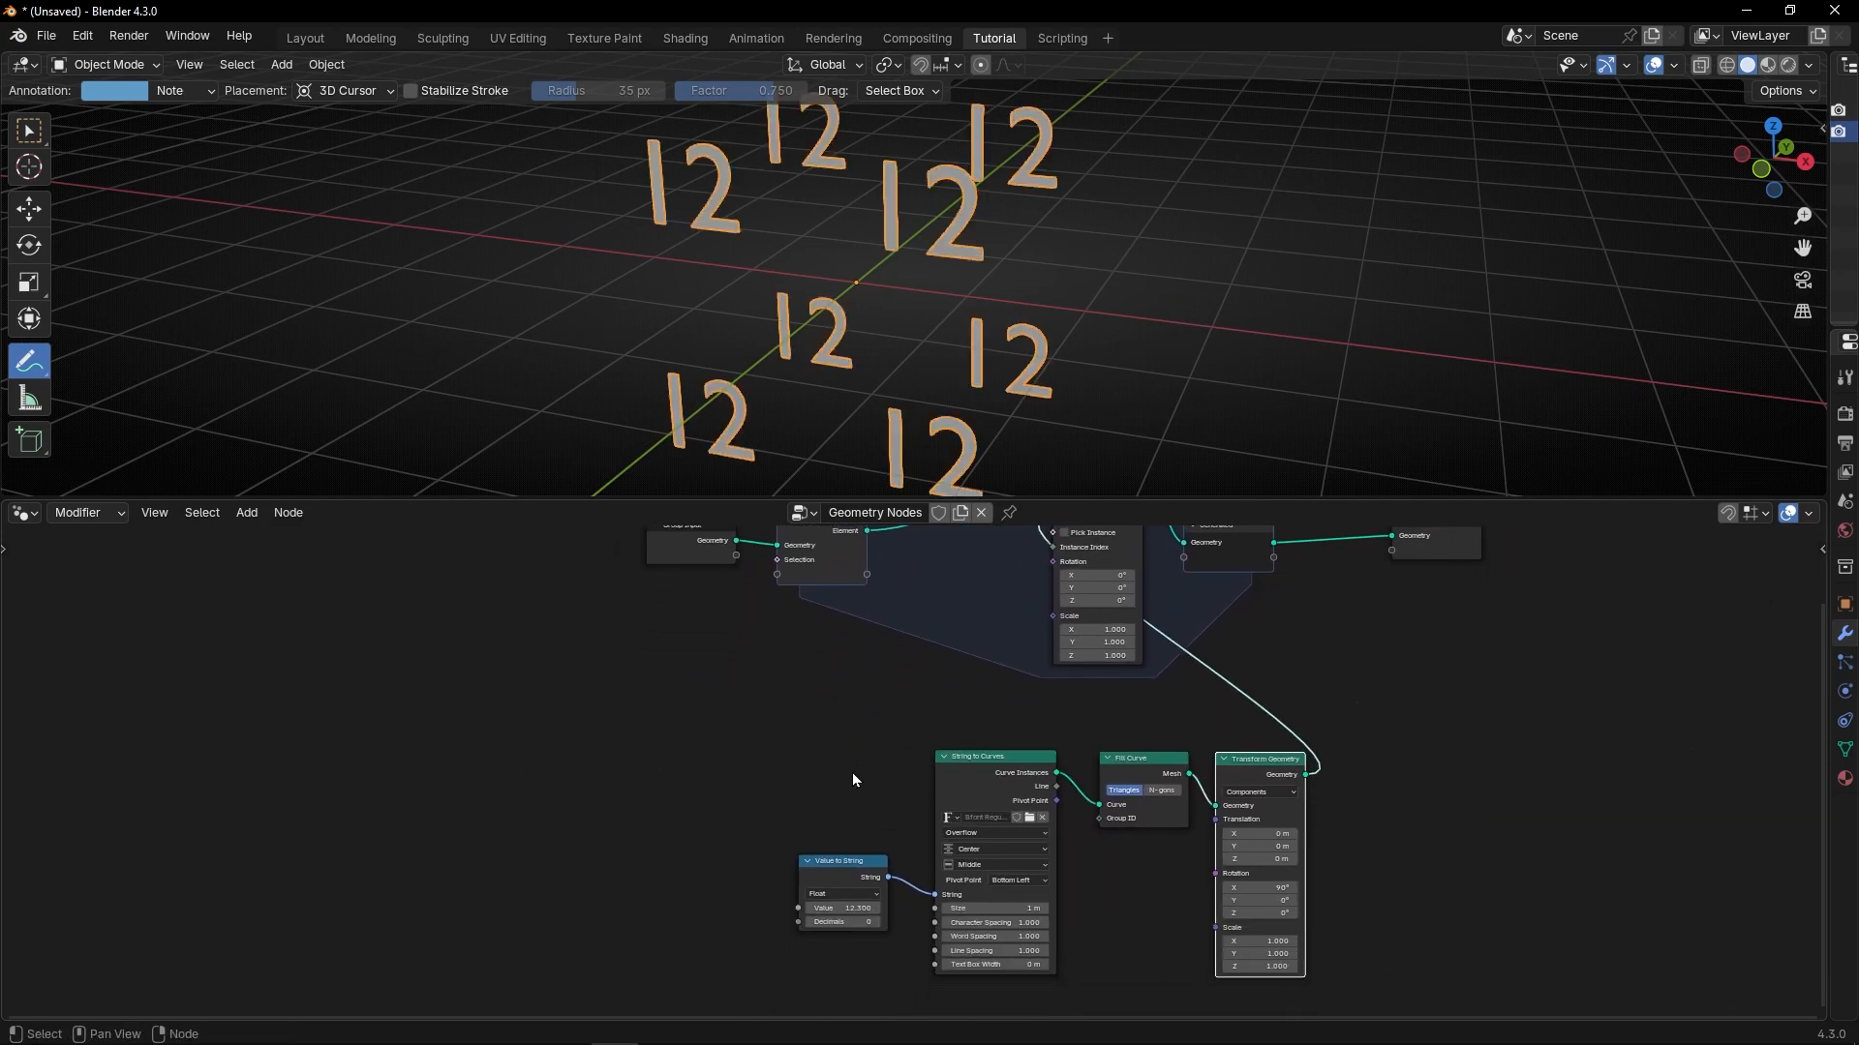
Move the four connected text nodes back so they sit ahead of Instance on Points, and view the instanced text from another angle.
drag(791, 785, 1298, 923)
key(g)
click(951, 839)
middle_drag(1020, 670, 1026, 768)
middle_drag(987, 408, 1079, 361)
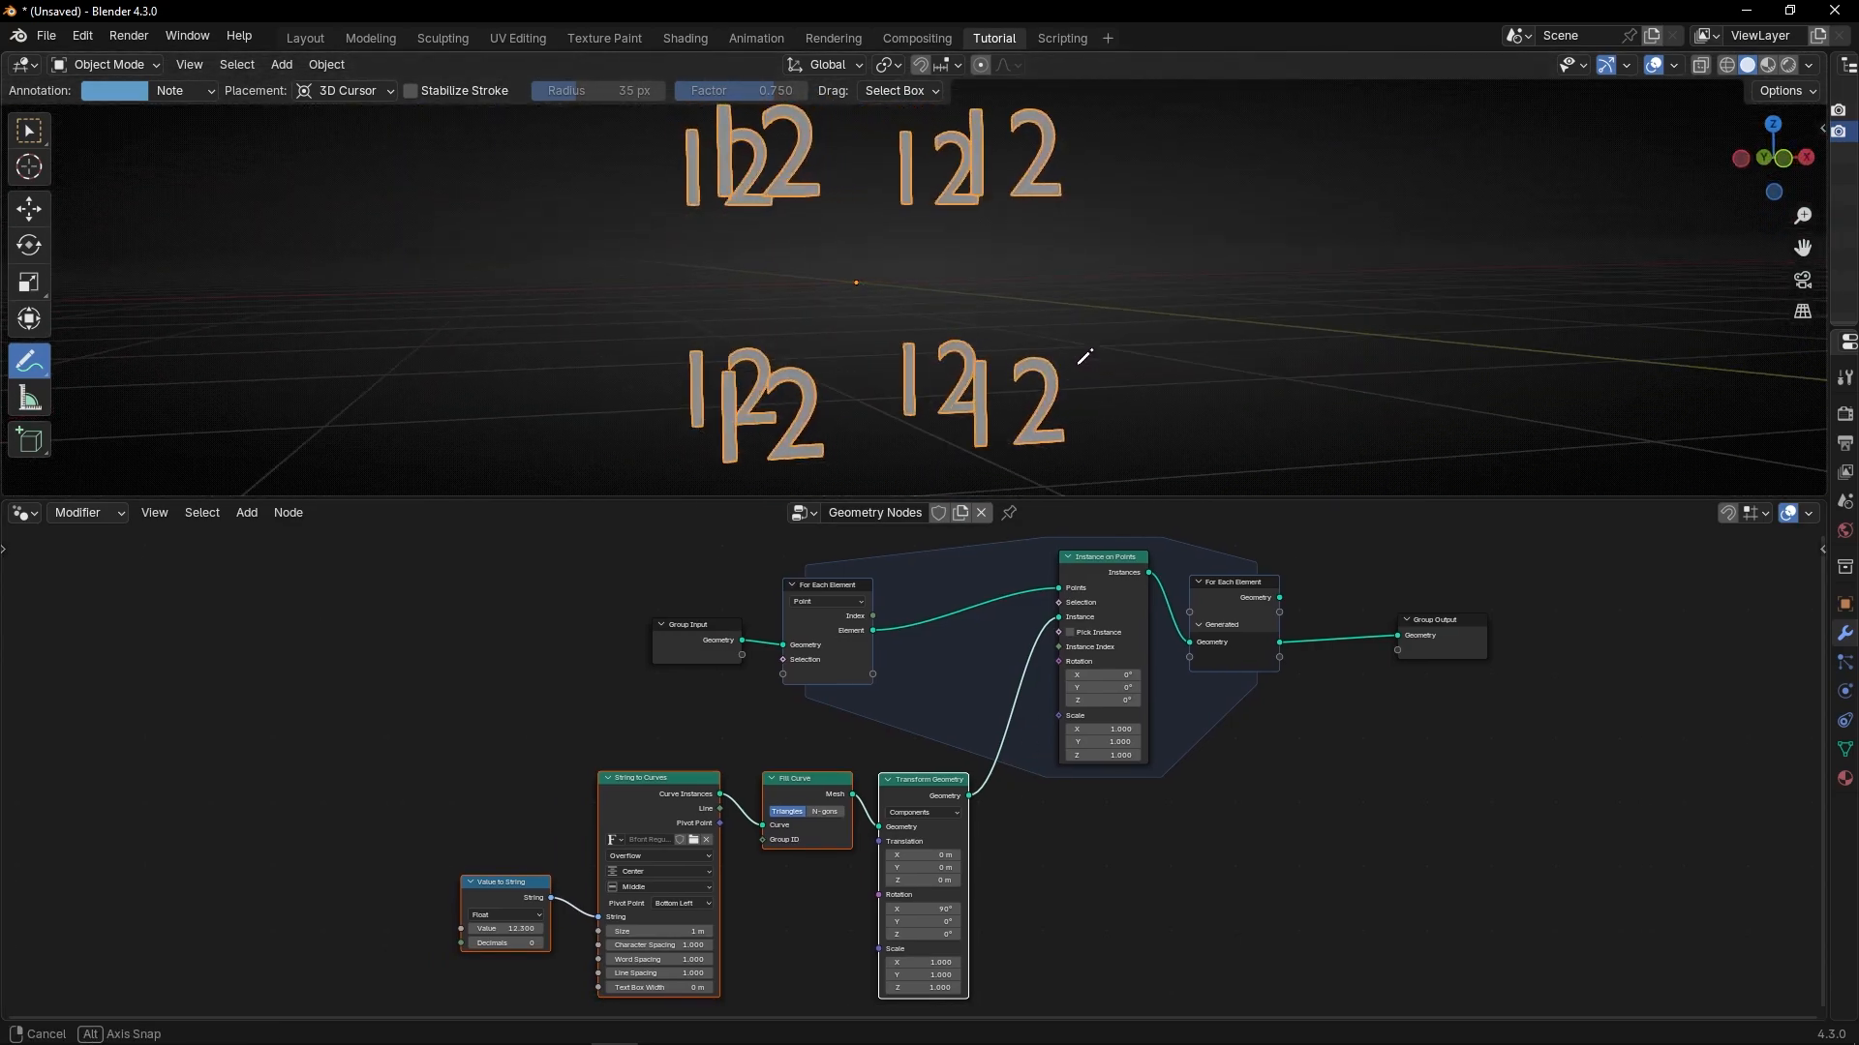
Set the Value to String node's value to 14.100 and inspect the instanced text in the viewport.
scroll(544, 839, up, 5)
scroll(545, 838, up, 5)
middle_drag(739, 773, 1029, 639)
scroll(758, 731, up, 4)
middle_drag(757, 731, 983, 571)
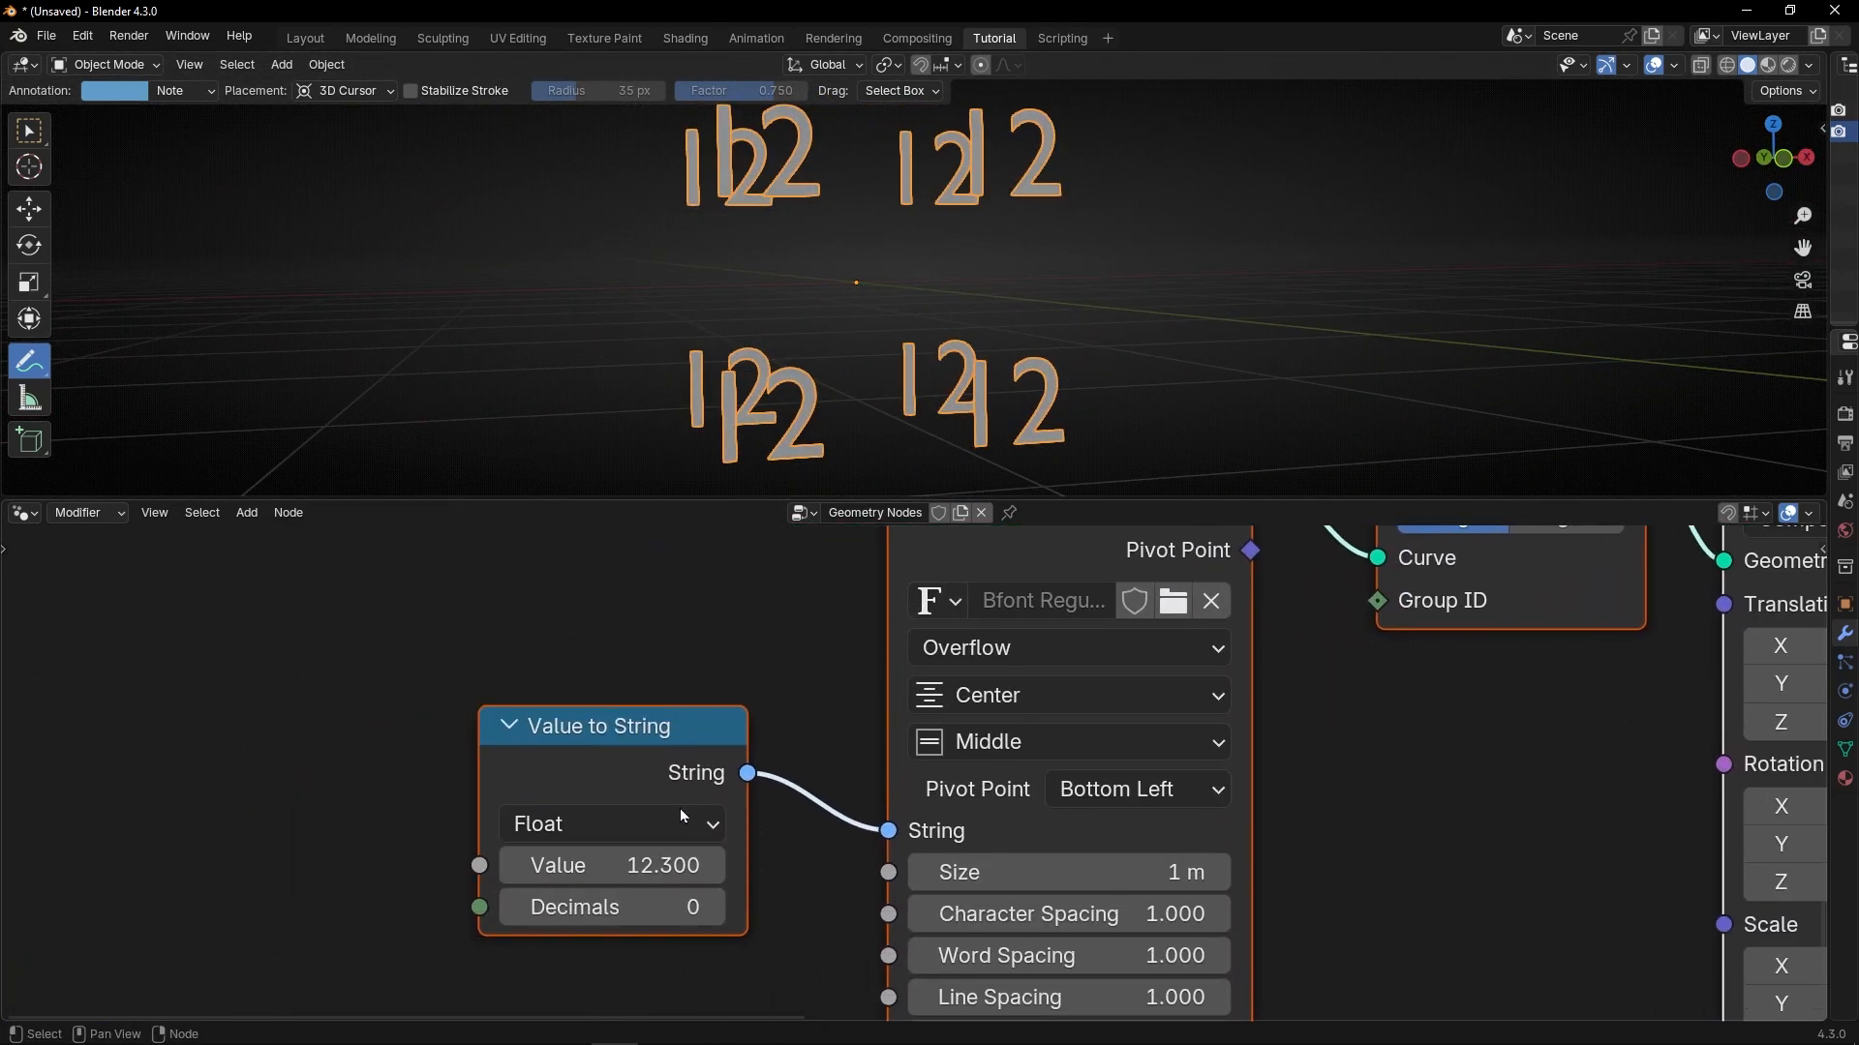
drag(659, 866, 758, 866)
middle_drag(916, 459, 1022, 260)
scroll(939, 635, down, 5)
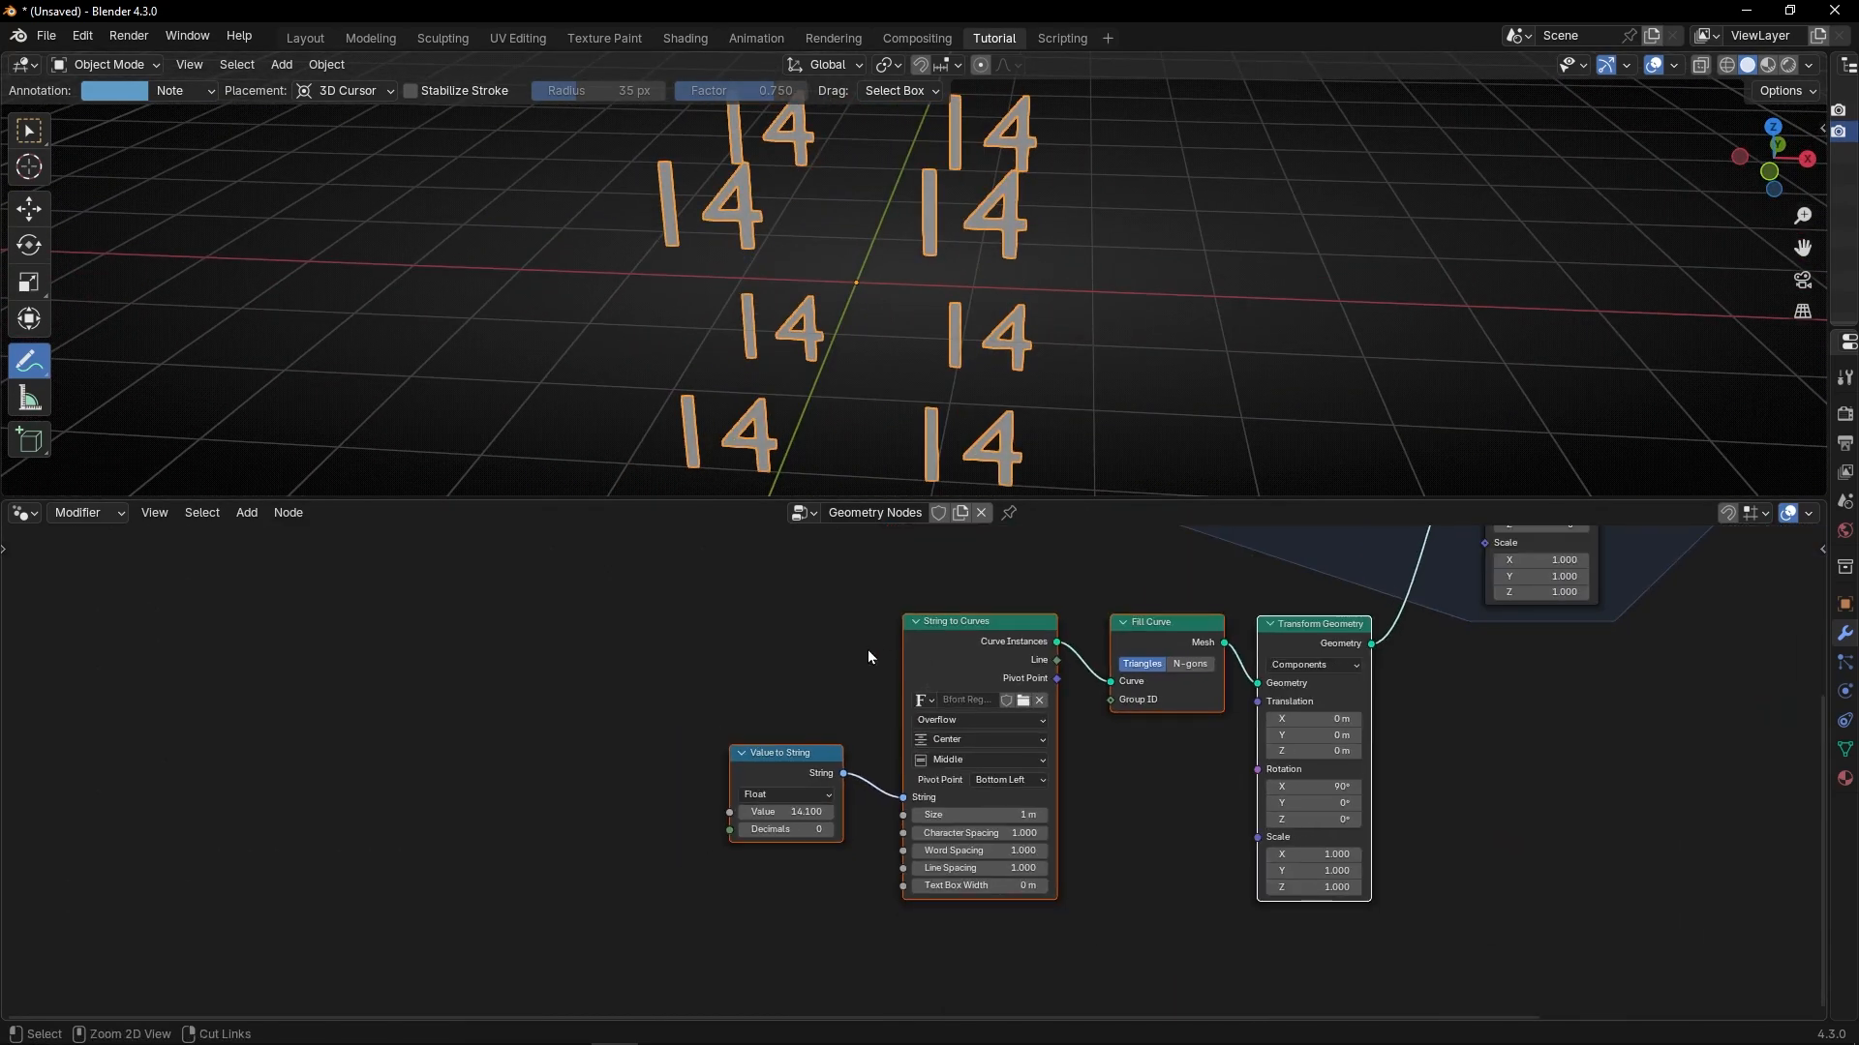
Move Group Input and the zone's input node farther from Instance on Points to widen the For Each Element zone.
key(ctrl+space)
middle_drag(867, 196, 965, 329)
drag(967, 286, 1352, 392)
key(g)
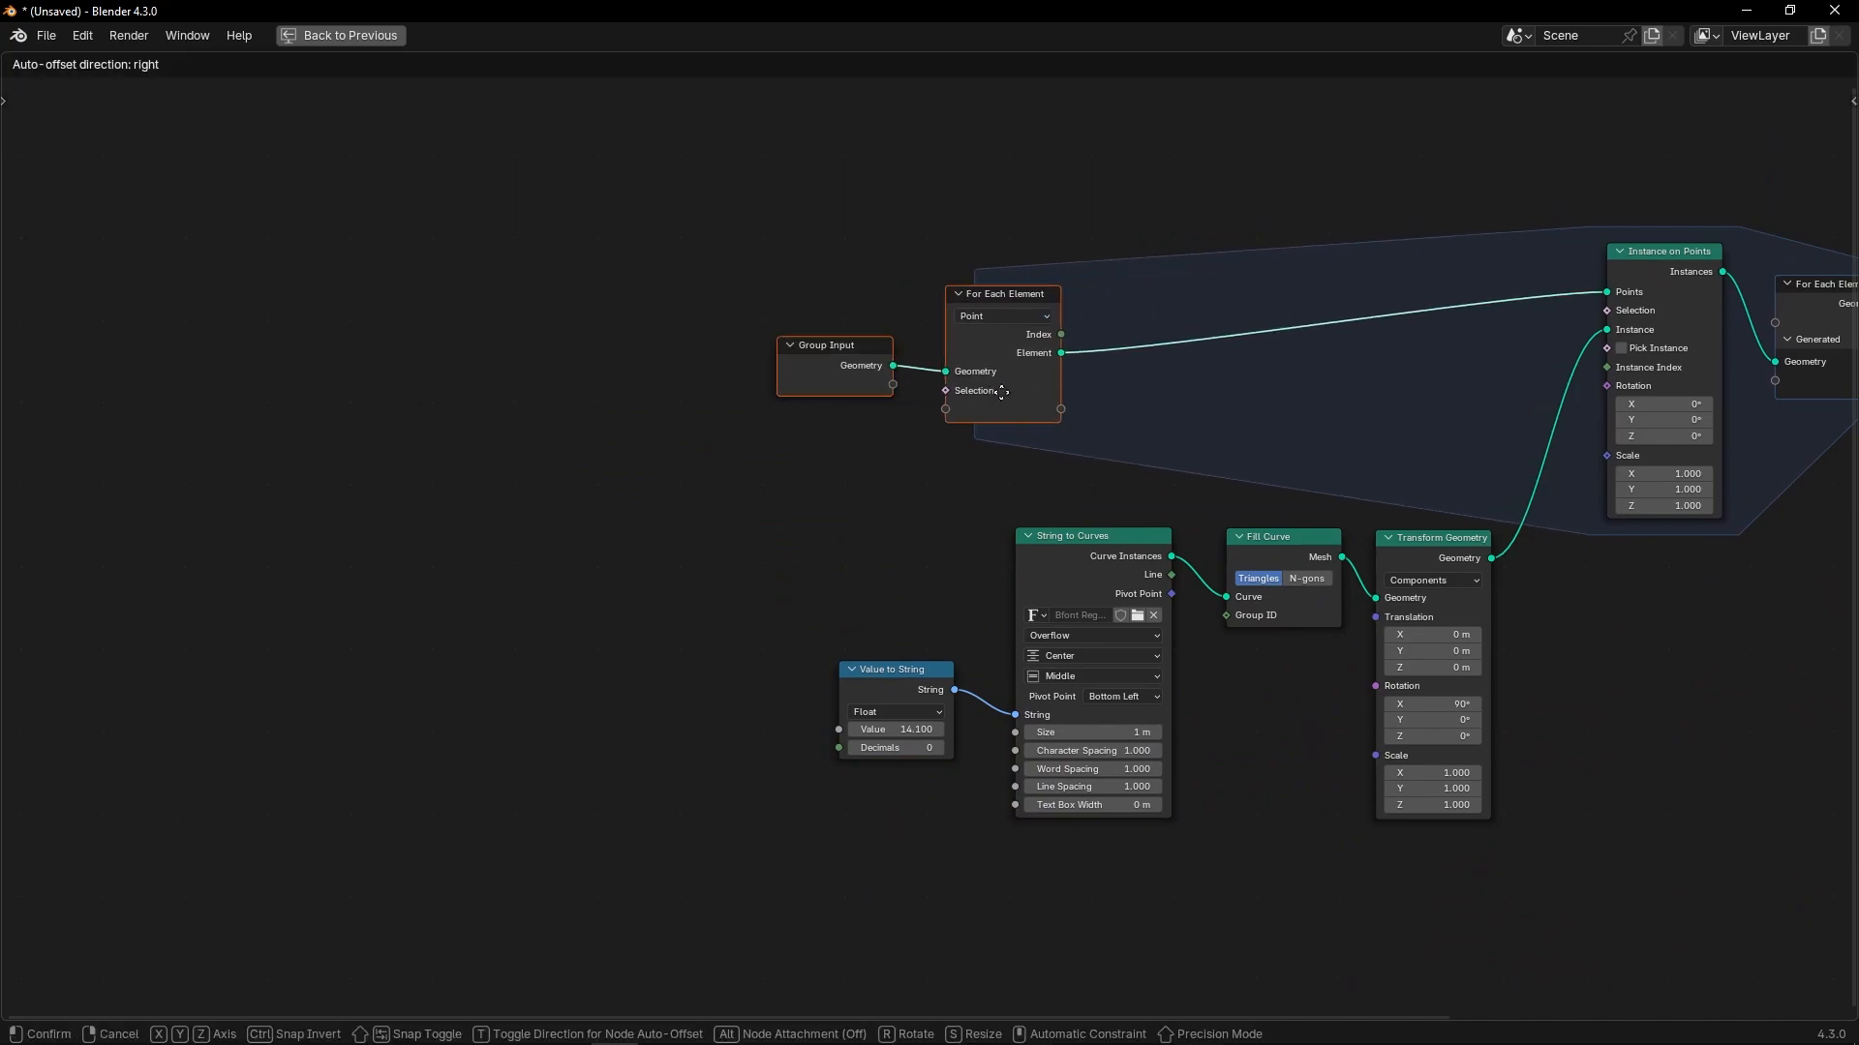
click(738, 392)
Move the four text nodes closer to Instance on Points so they partly overlap the widened zone.
drag(838, 545, 1500, 766)
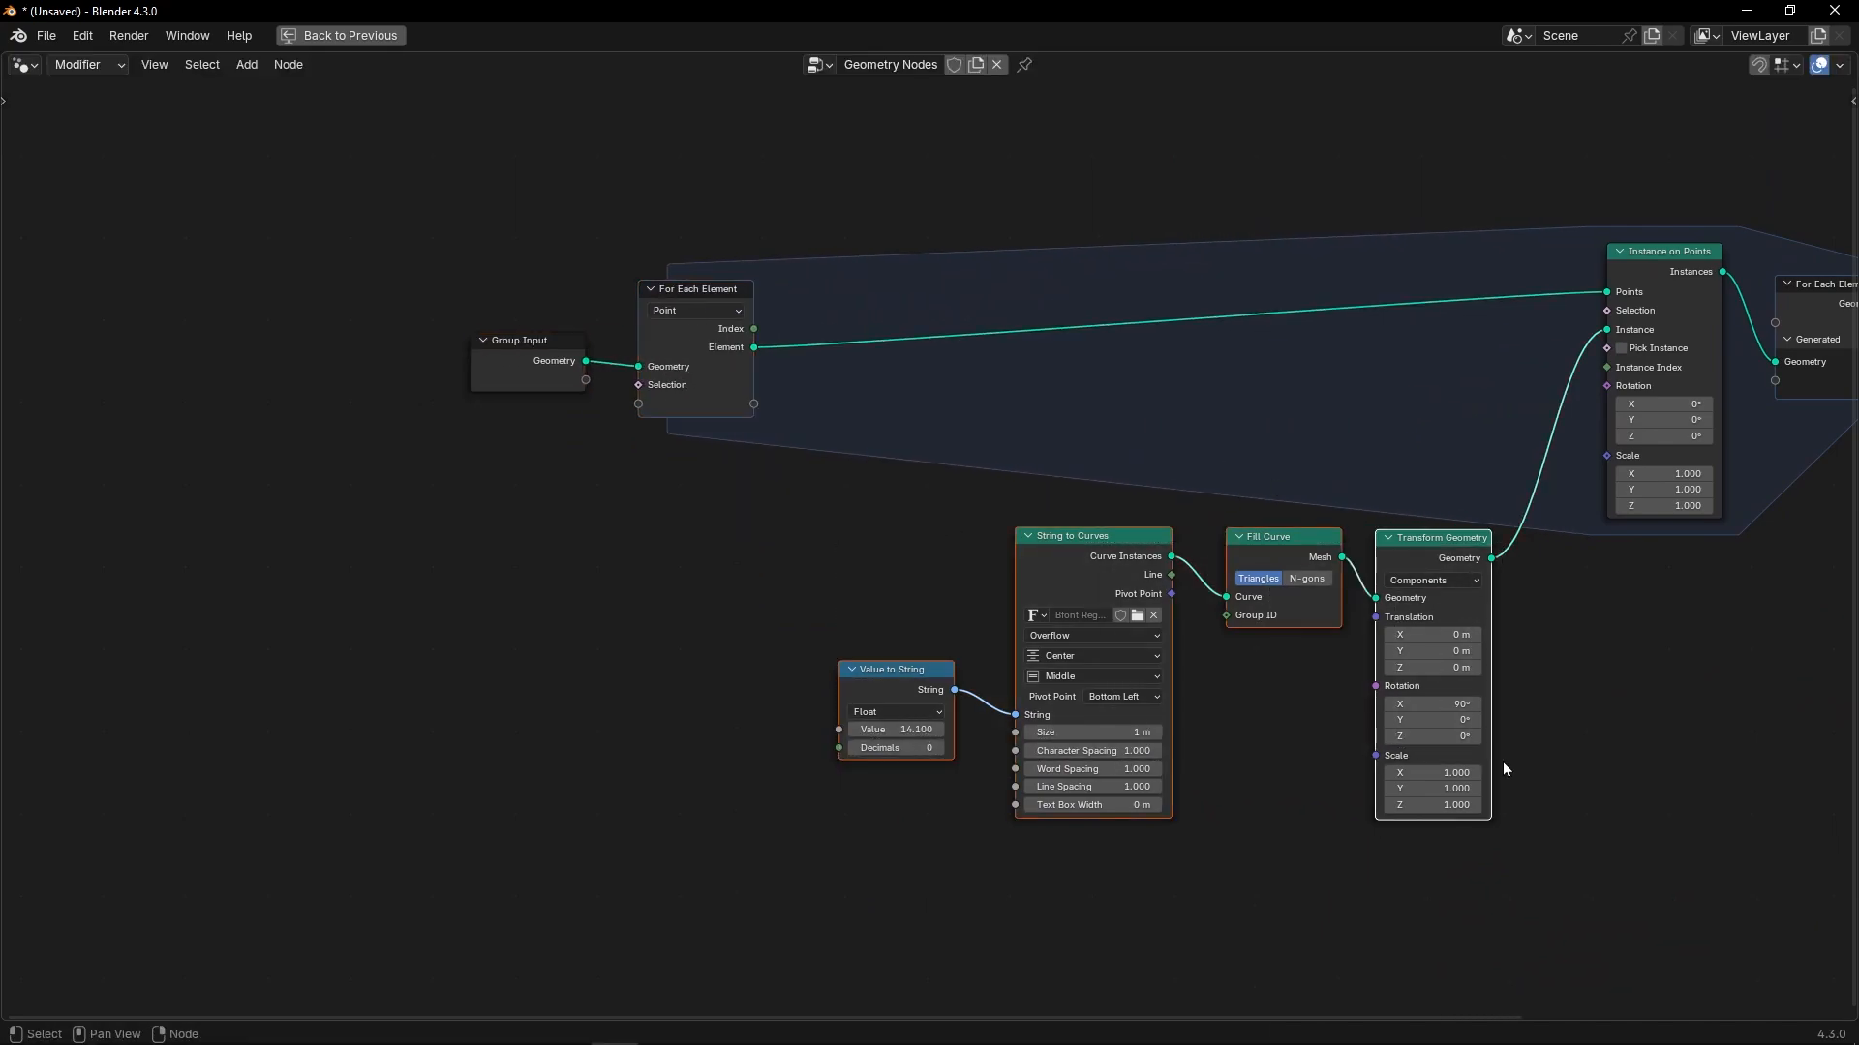
key(g)
click(1570, 648)
scroll(1716, 678, up, 10)
scroll(902, 431, down, 3)
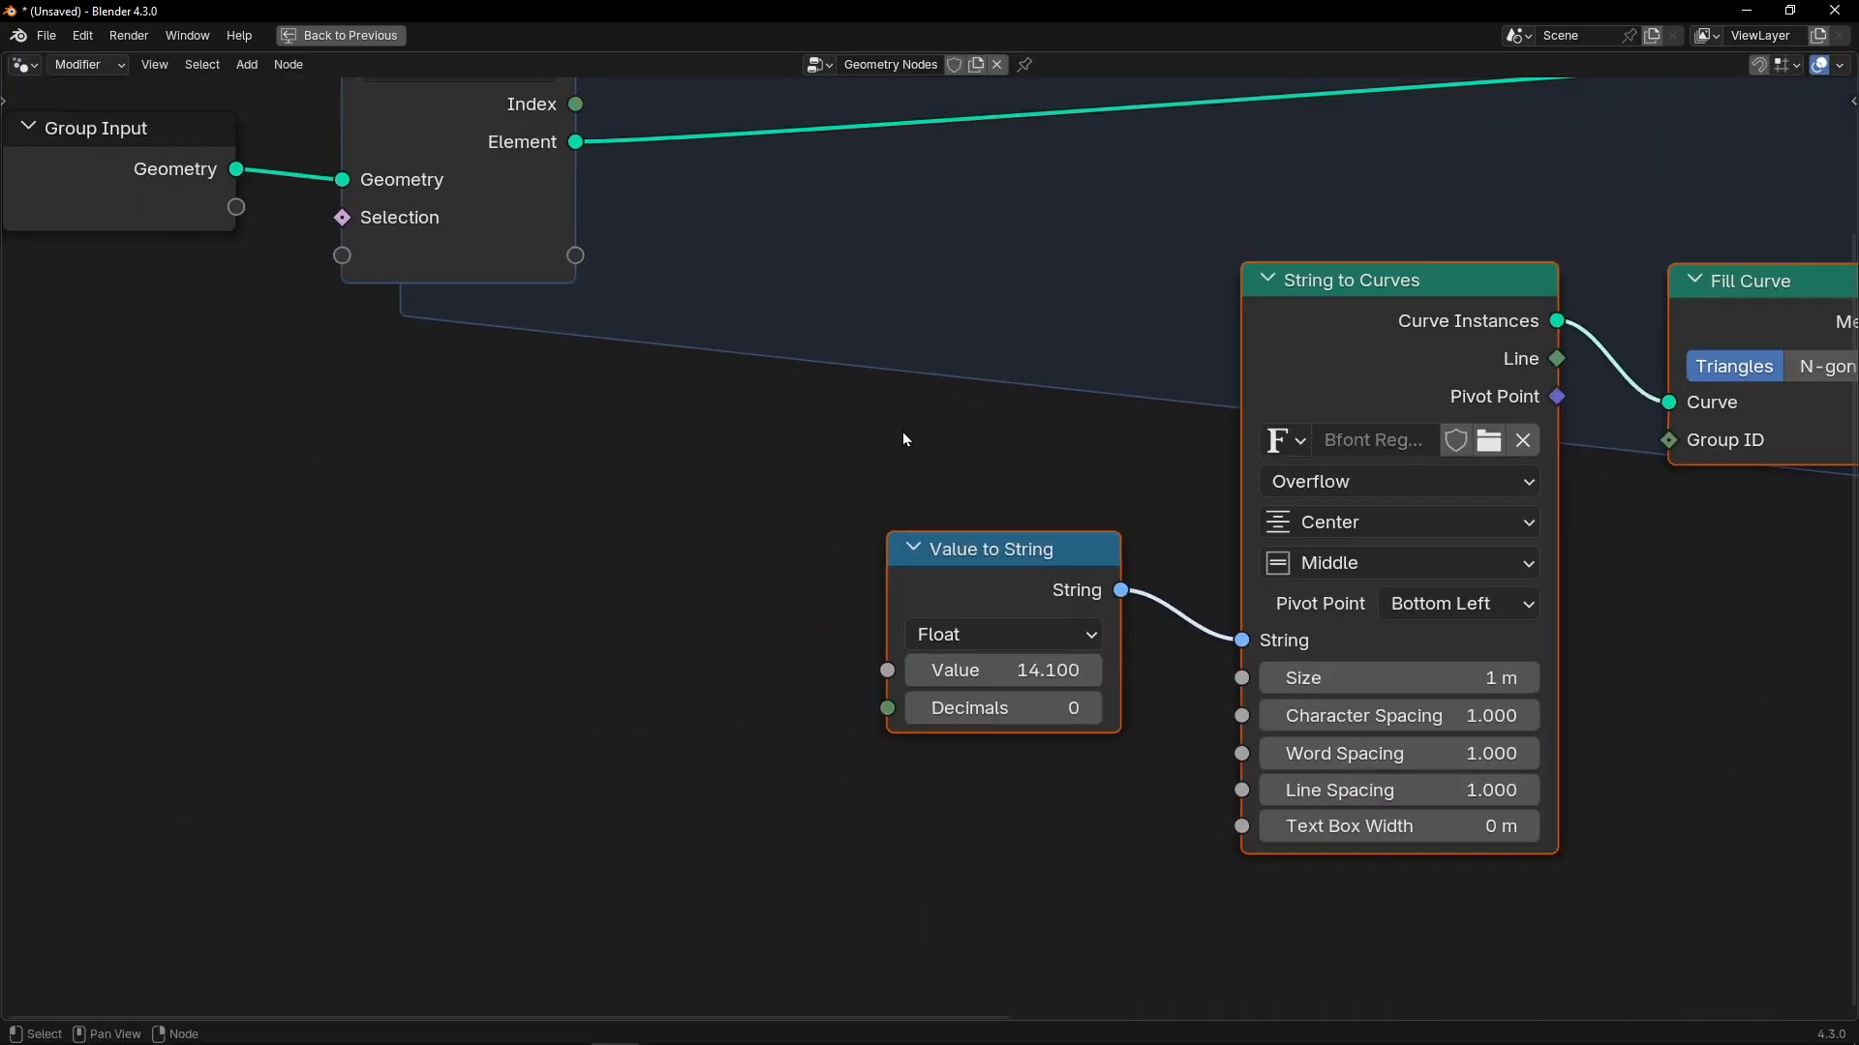
middle_drag(900, 433, 829, 548)
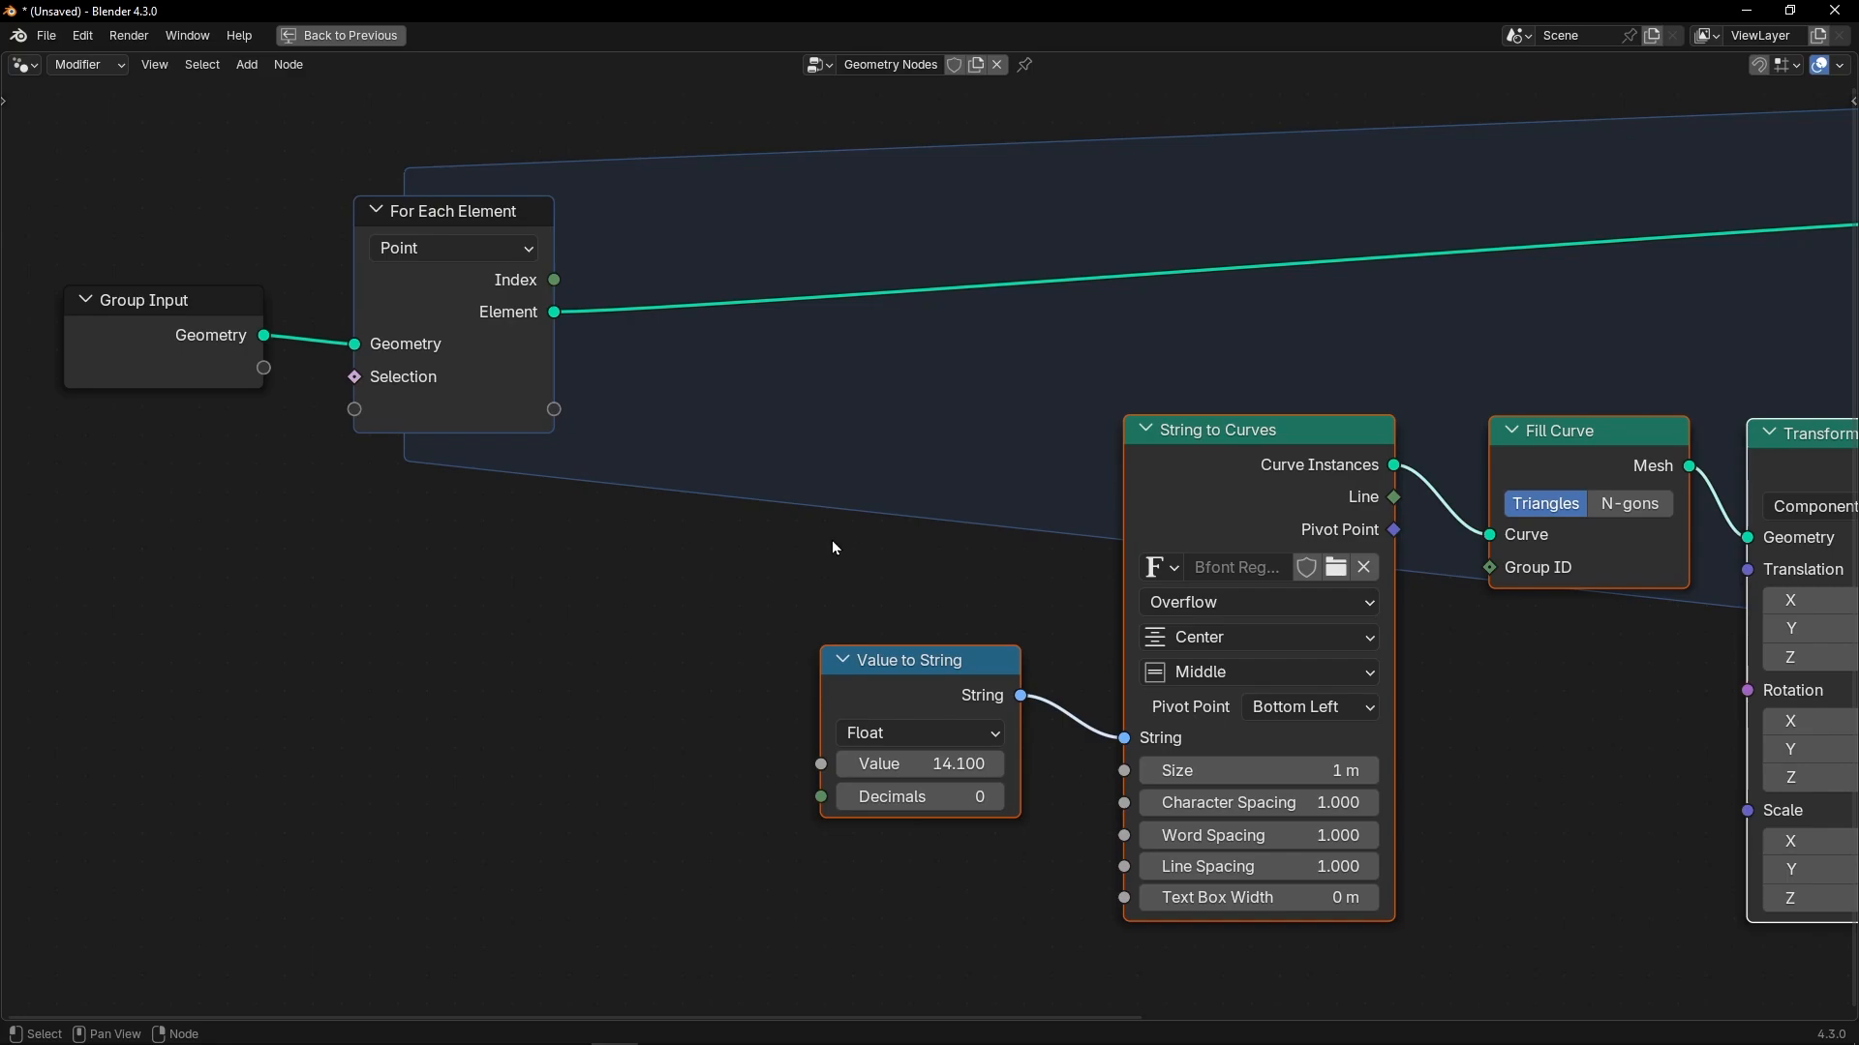
Connect the zone's Index output to Value to String's Value input and inspect the numbers in the viewport.
key(ctrl+space)
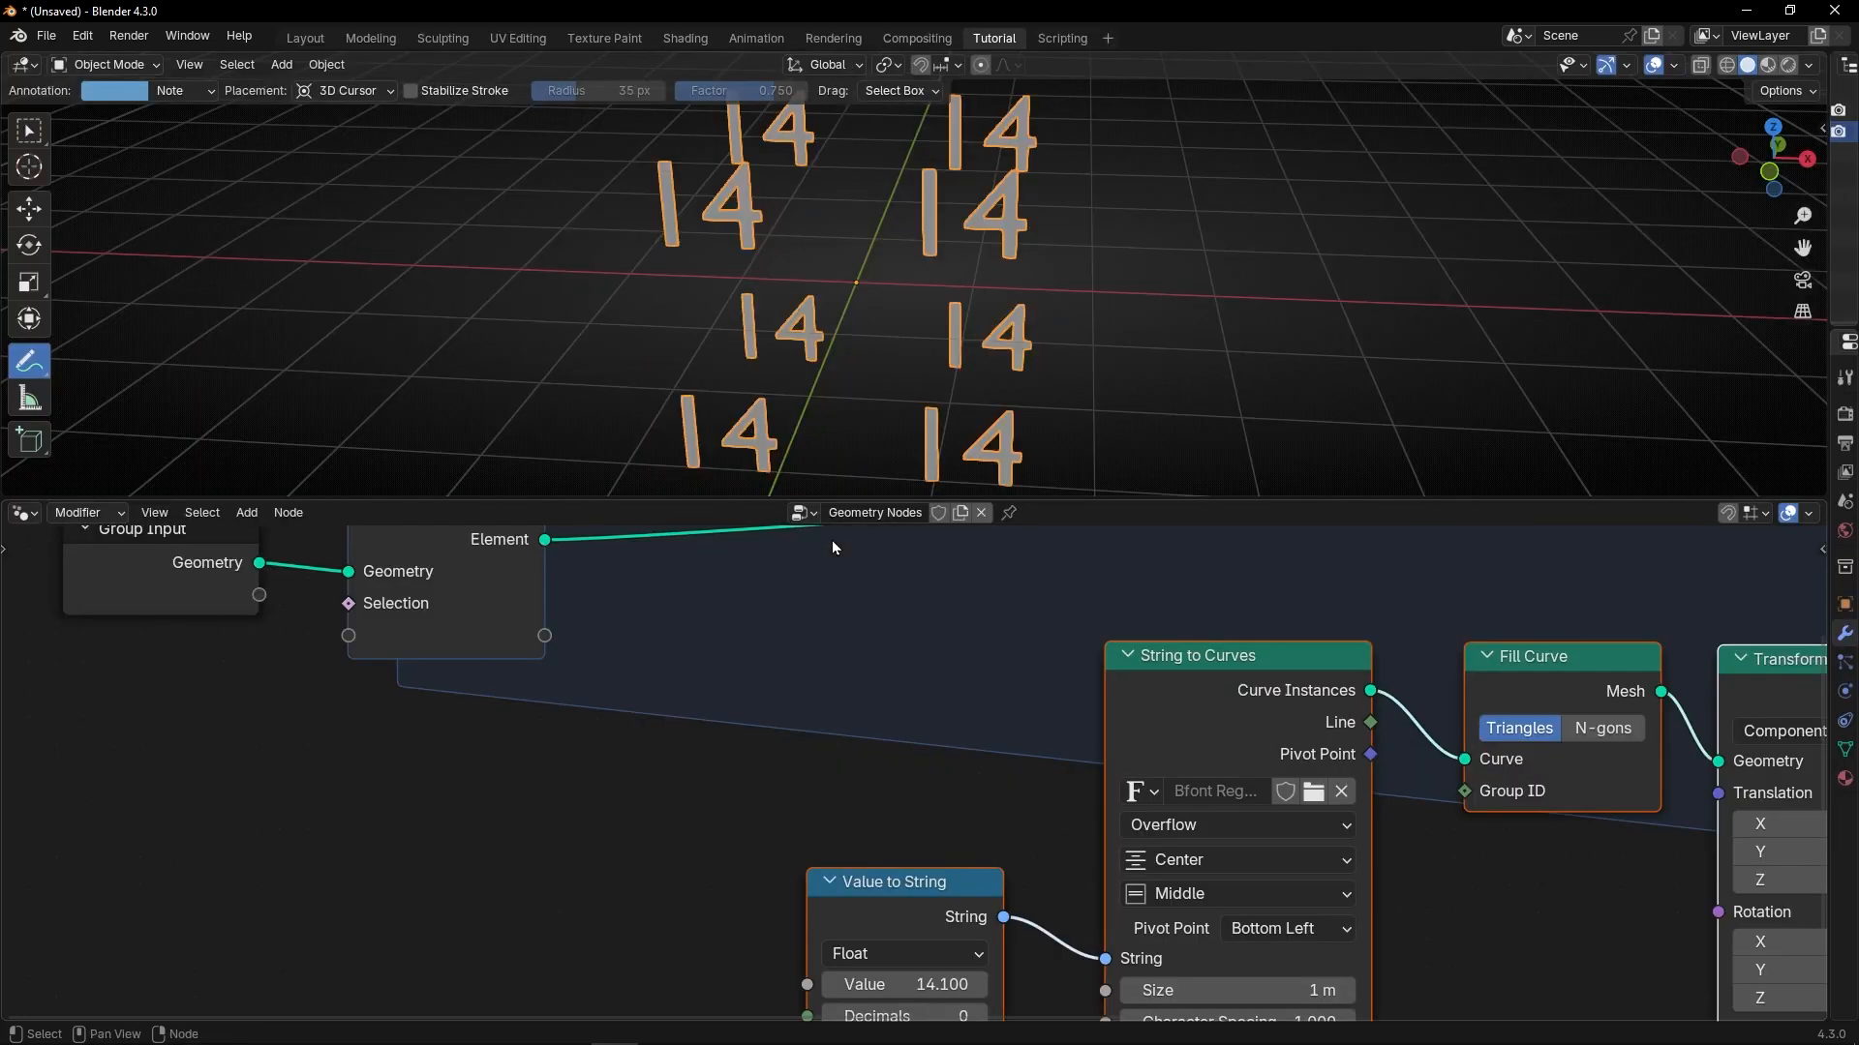
scroll(497, 724, down, 2)
mouse_move(606, 732)
middle_down()
mouse_move(629, 688)
mouse_move(630, 706)
middle_up()
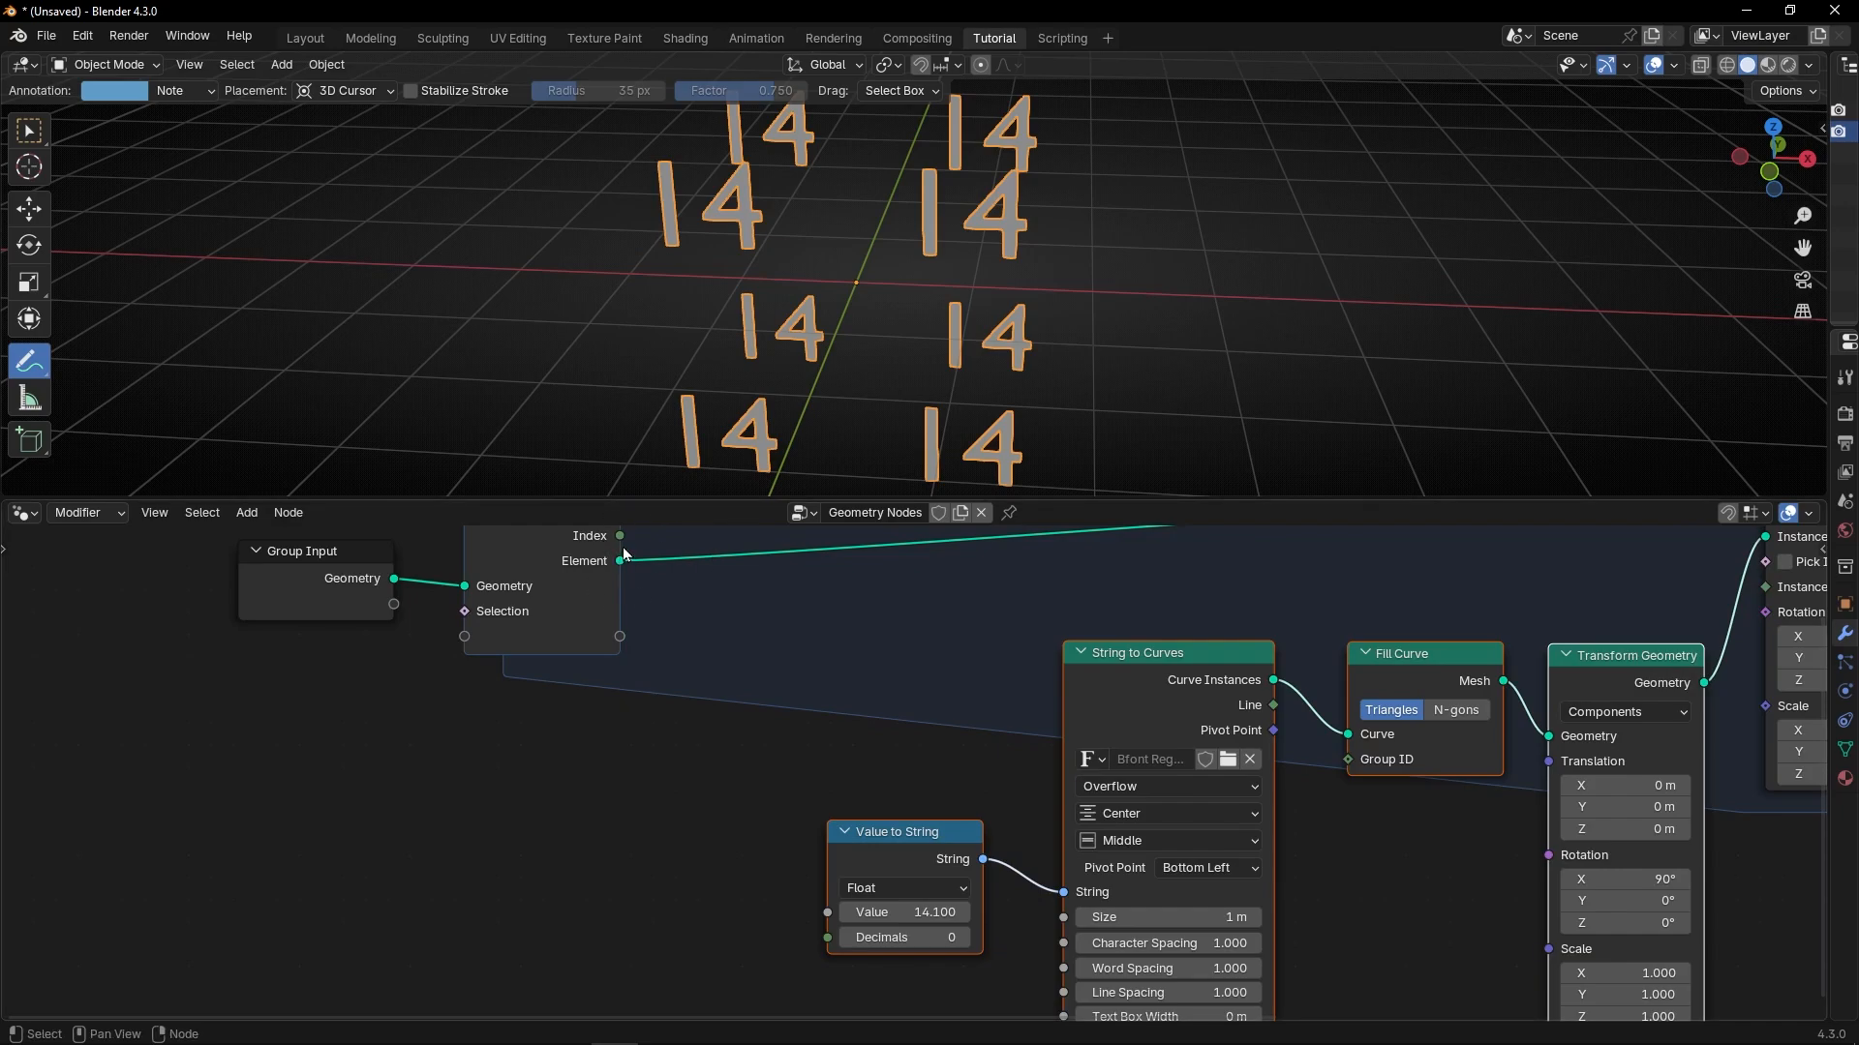
middle_drag(625, 554, 626, 581)
drag(622, 579, 826, 953)
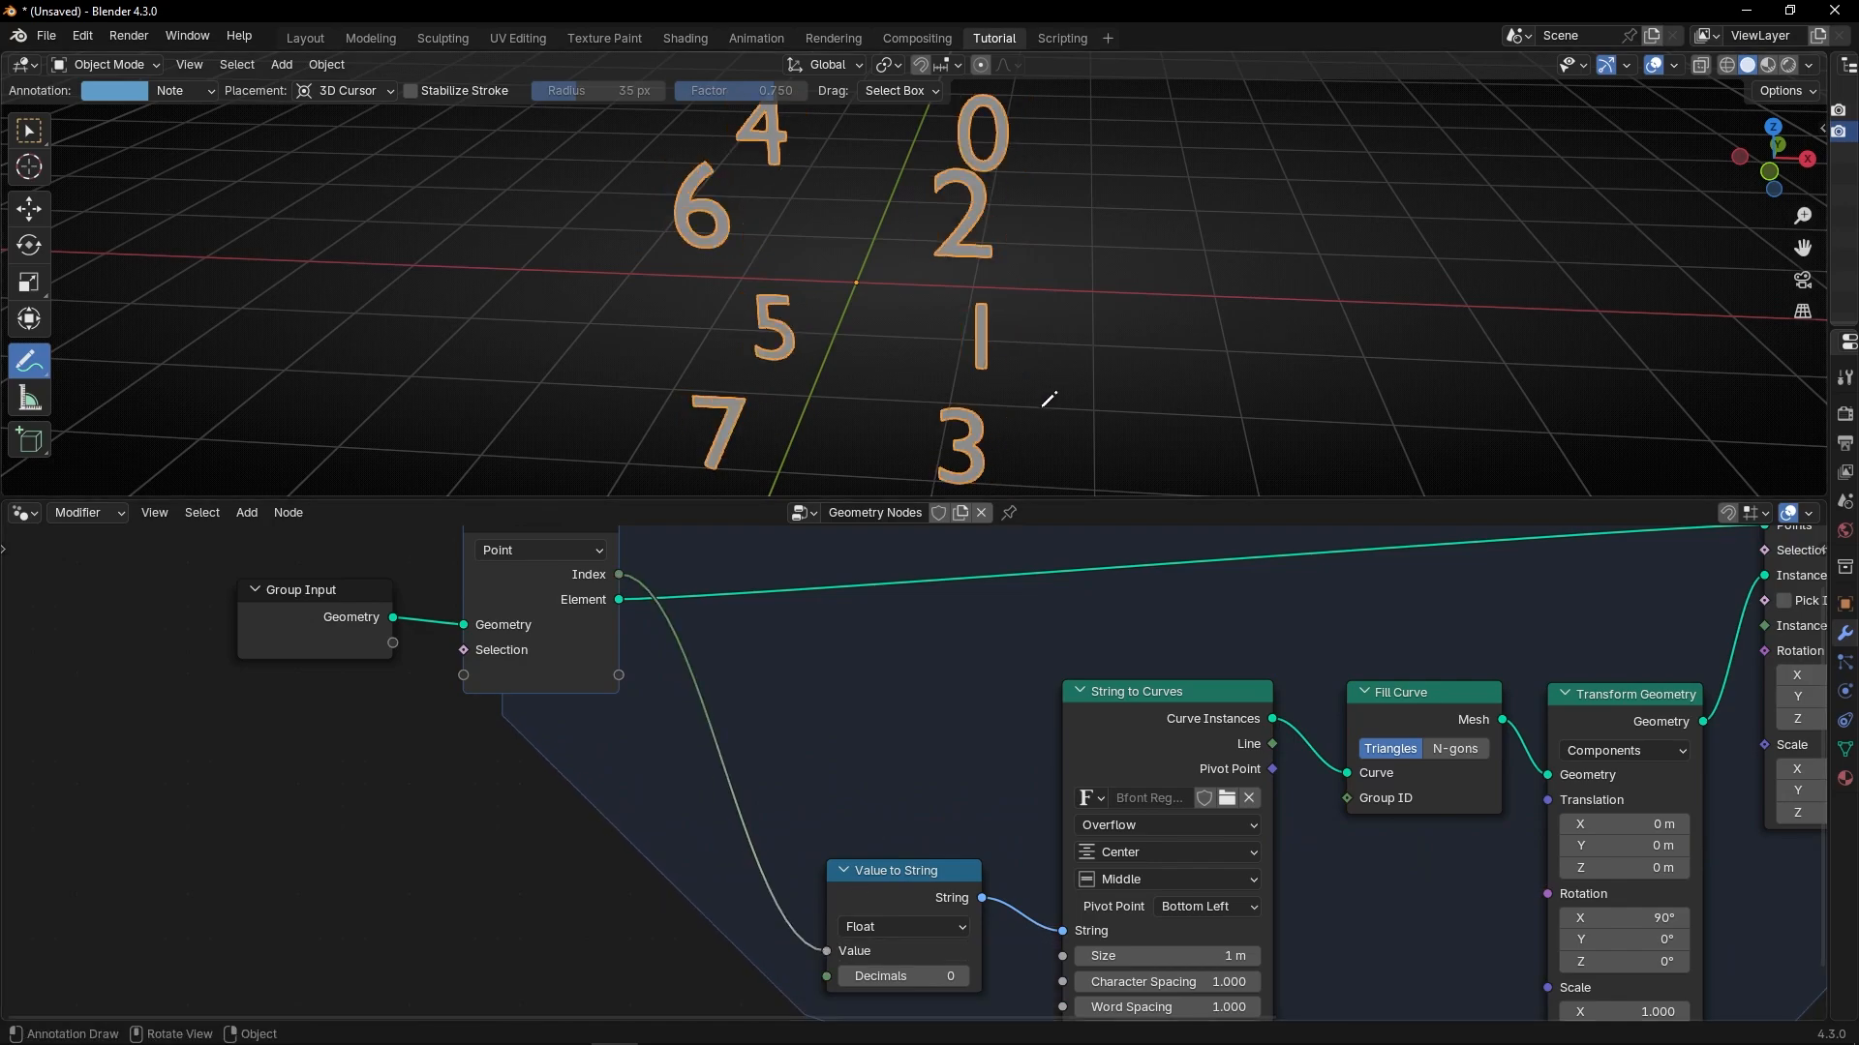
middle_drag(1048, 399, 1174, 379)
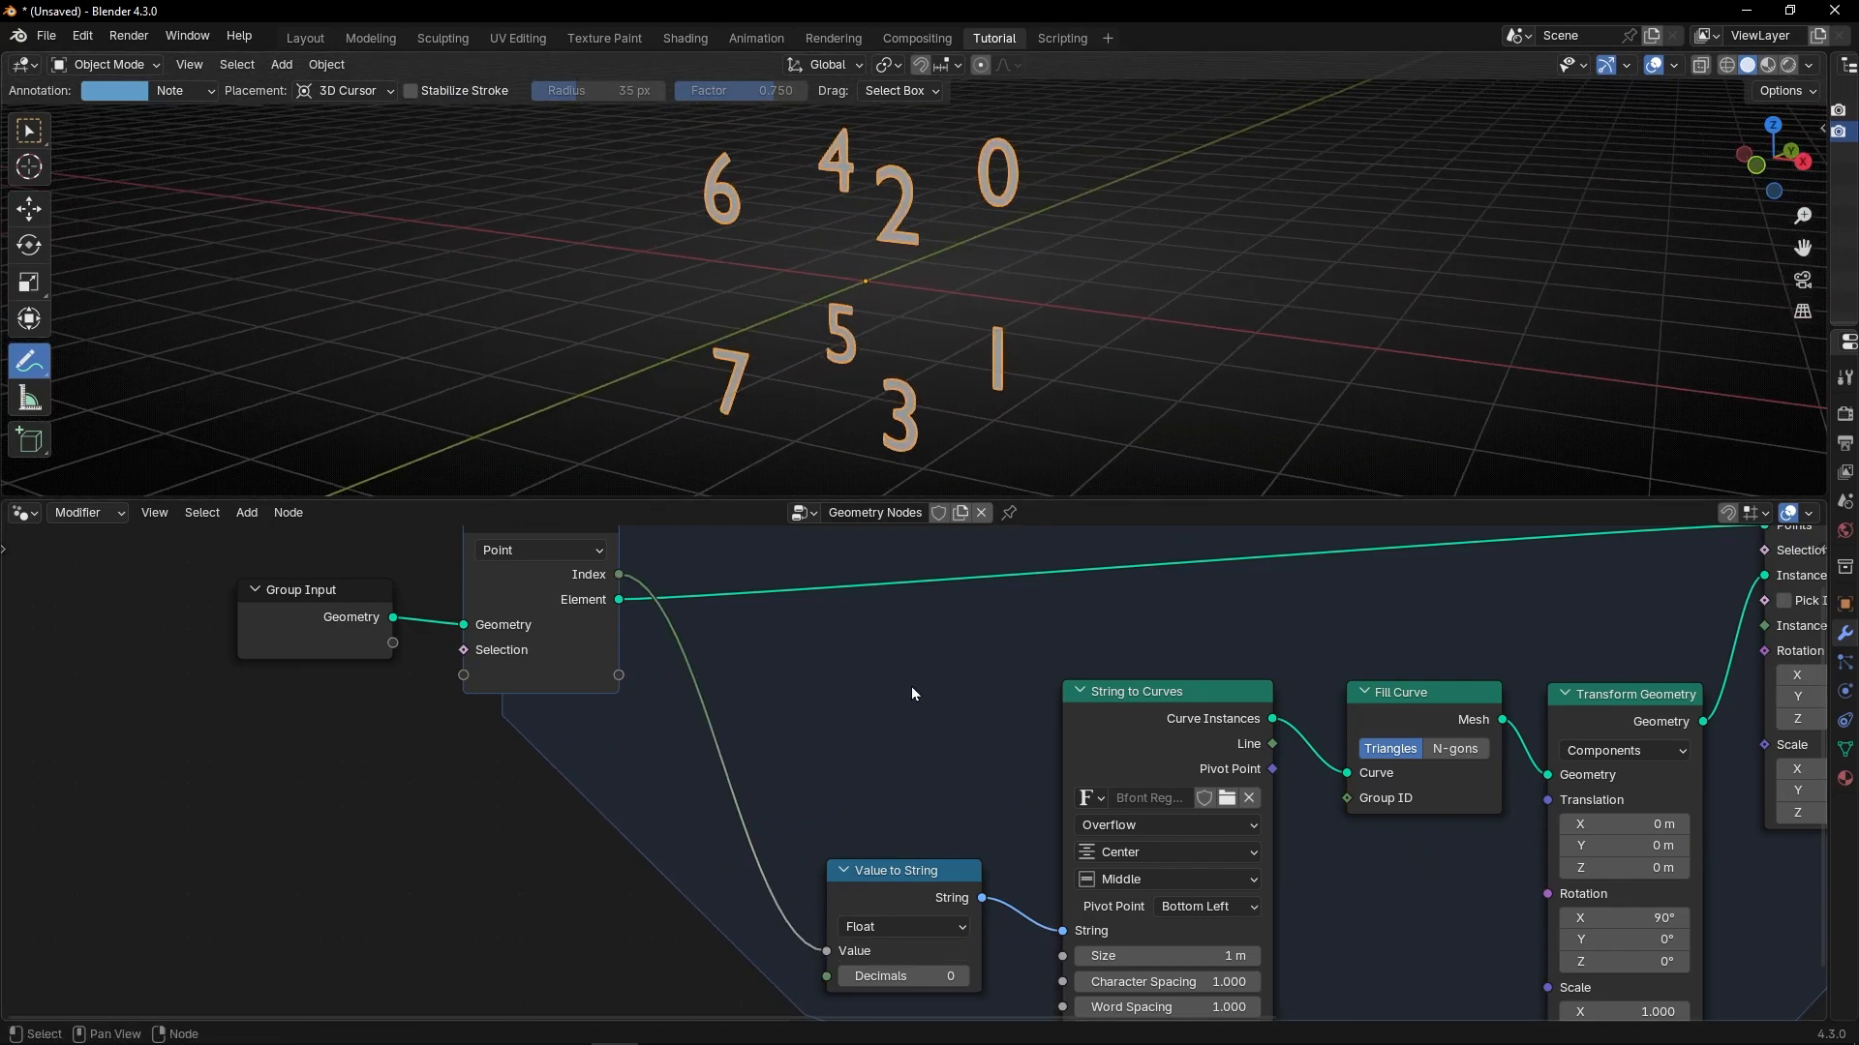
Move the Value to String and String to Curves nodes up towards the zone's Element link.
drag(895, 884, 890, 722)
drag(1143, 716, 1135, 649)
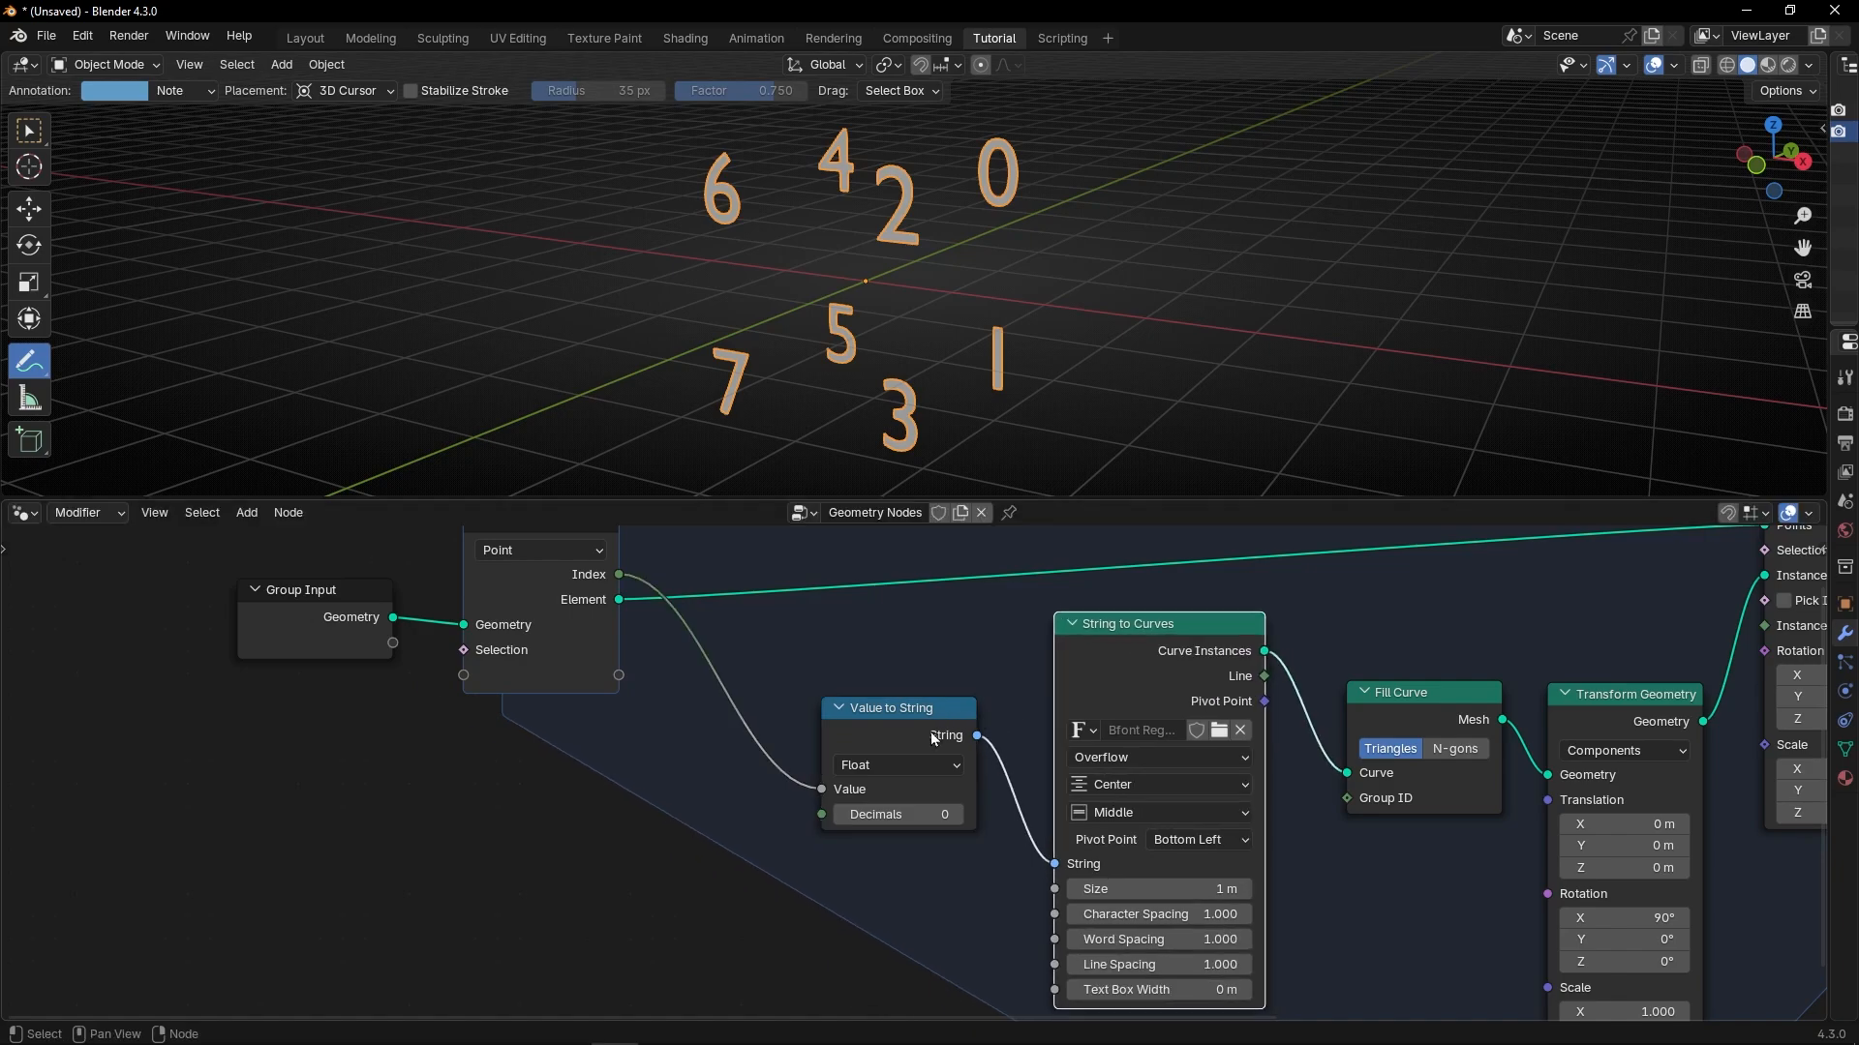
Tidy the layout by nudging Value to String, String to Curves and the zone's input node into slightly new positions.
drag(930, 733, 939, 693)
drag(1159, 700, 1147, 669)
scroll(597, 598, up, 4)
middle_drag(598, 598, 641, 664)
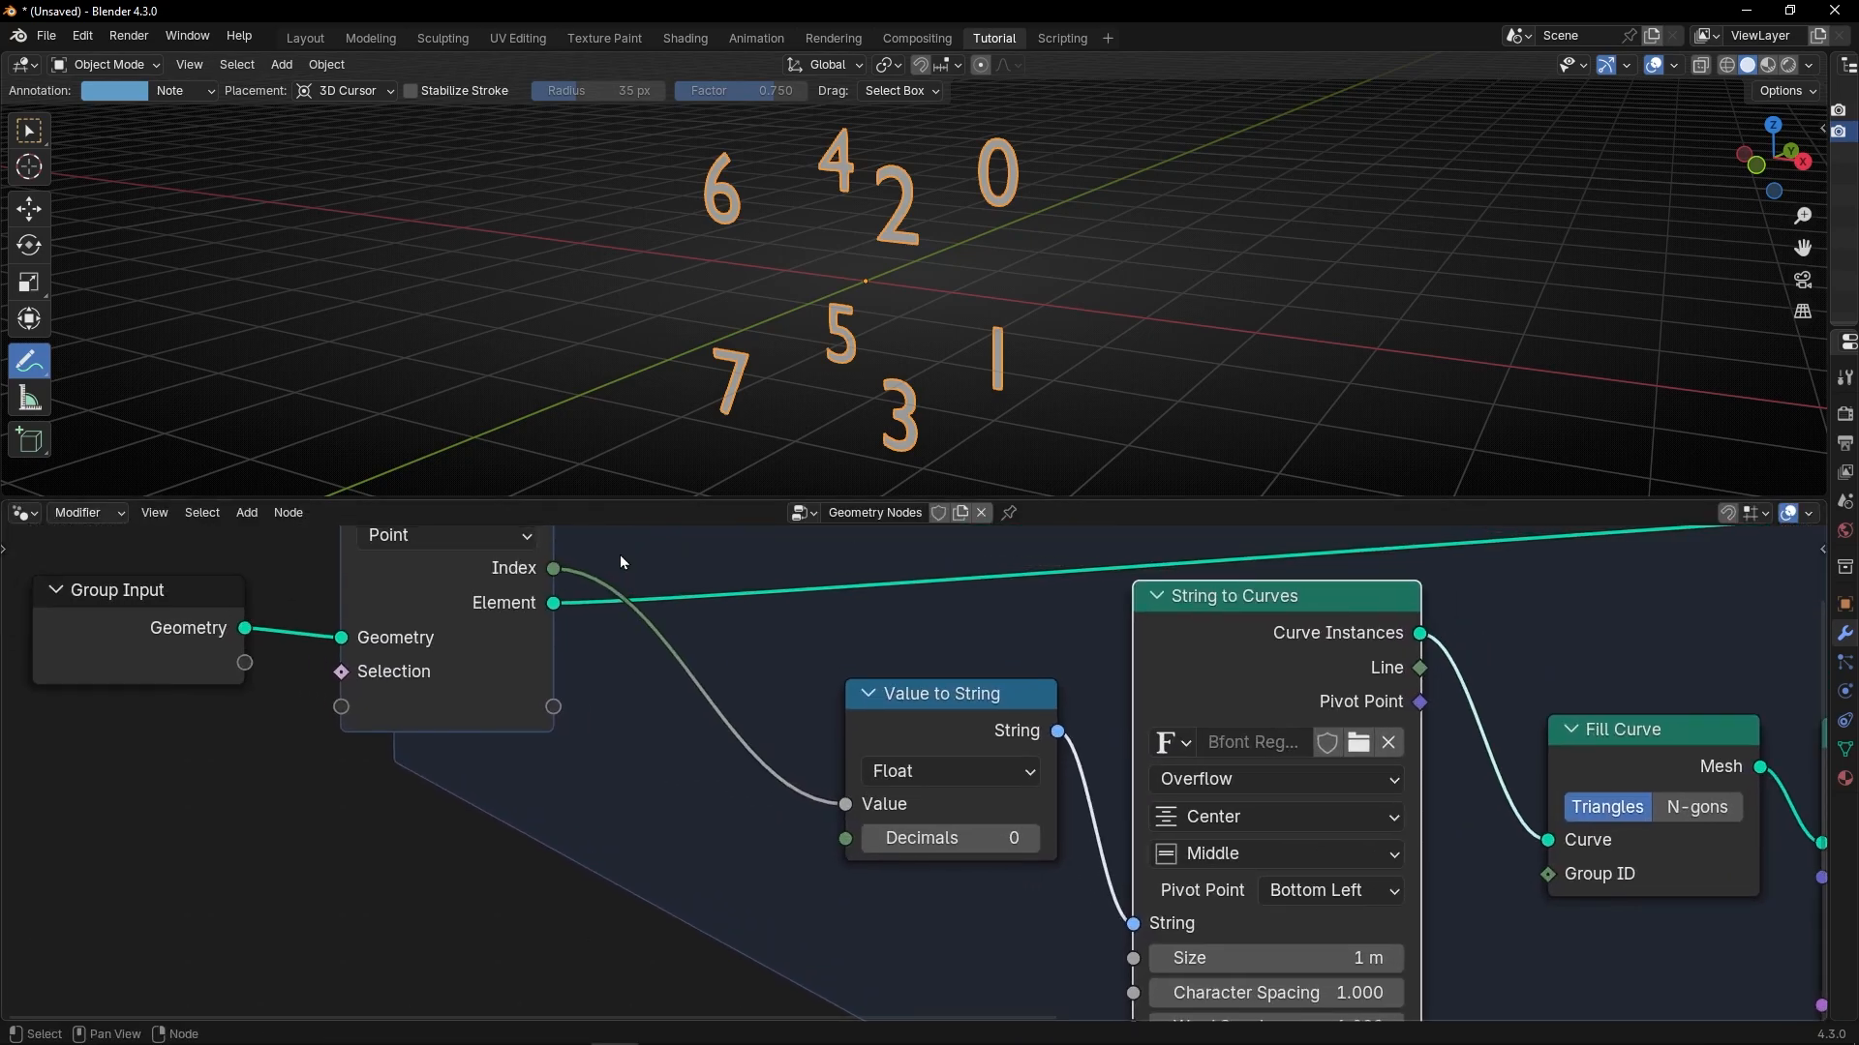
scroll(548, 548, down, 2)
drag(526, 618, 557, 622)
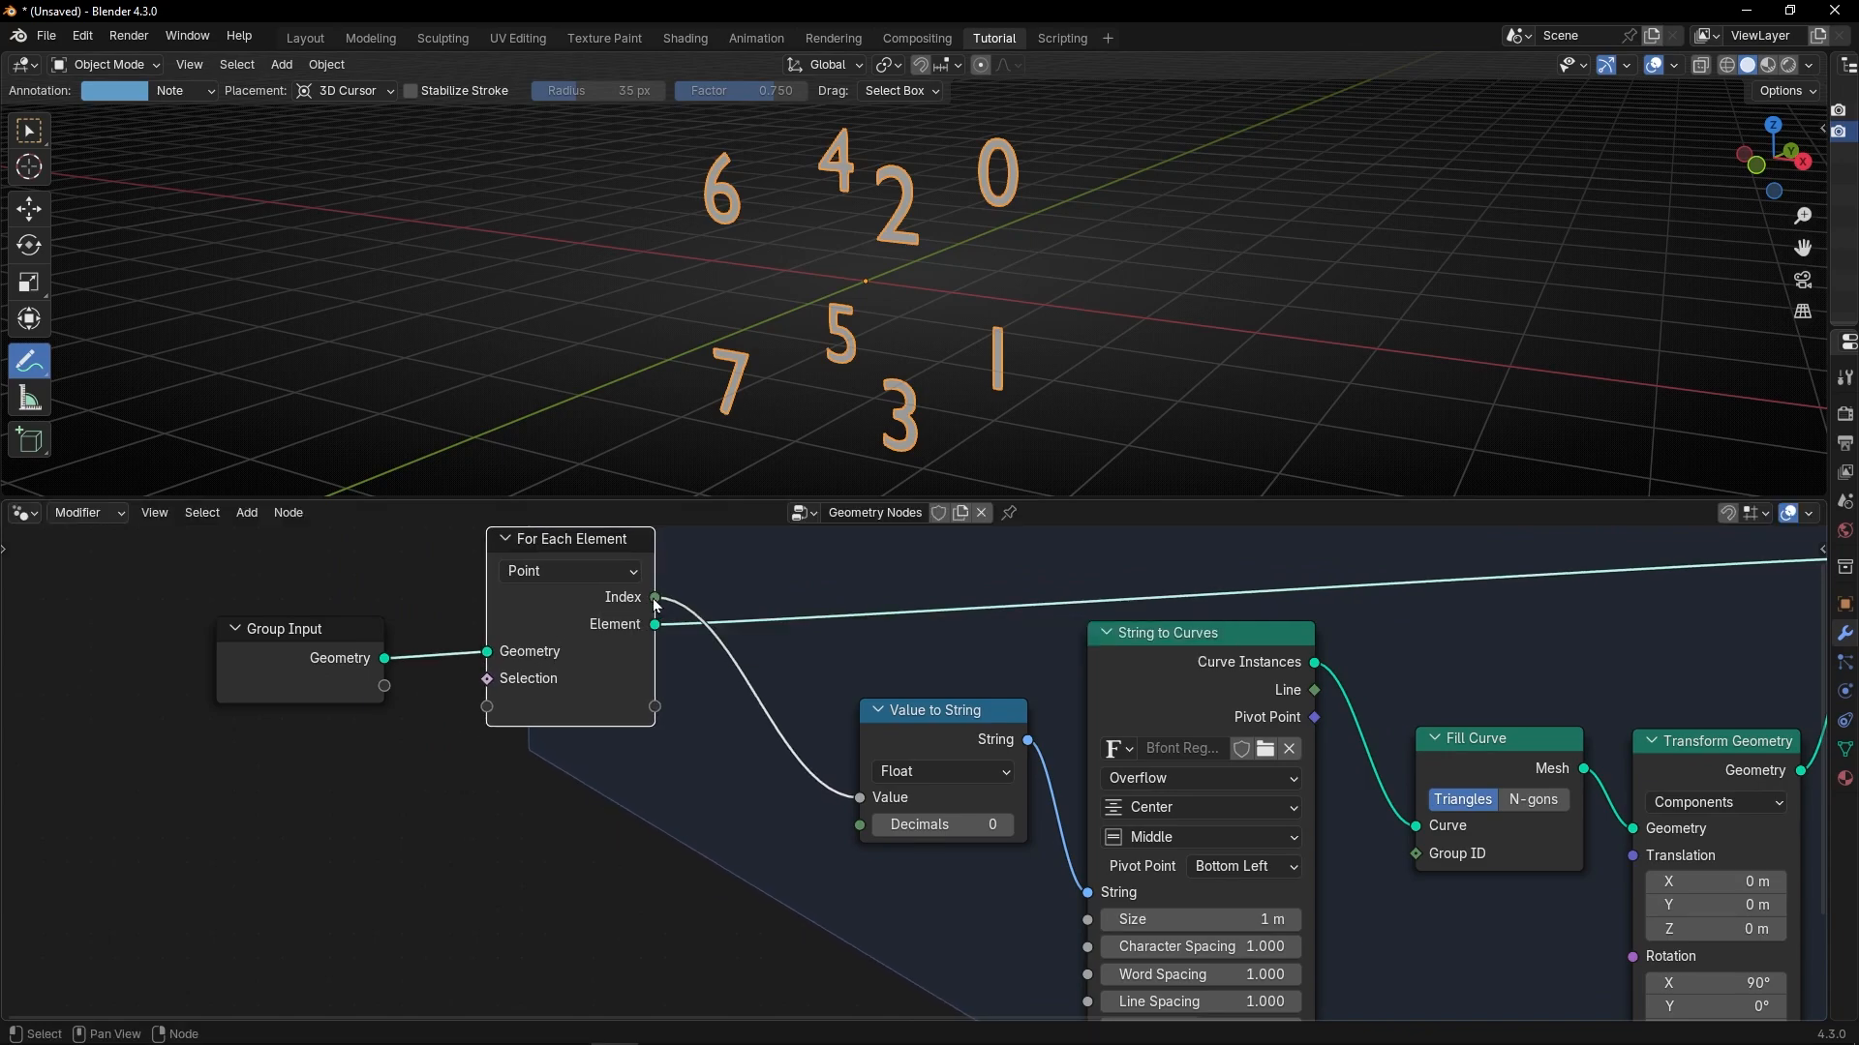
mouse_move(657, 602)
drag(896, 796, 874, 761)
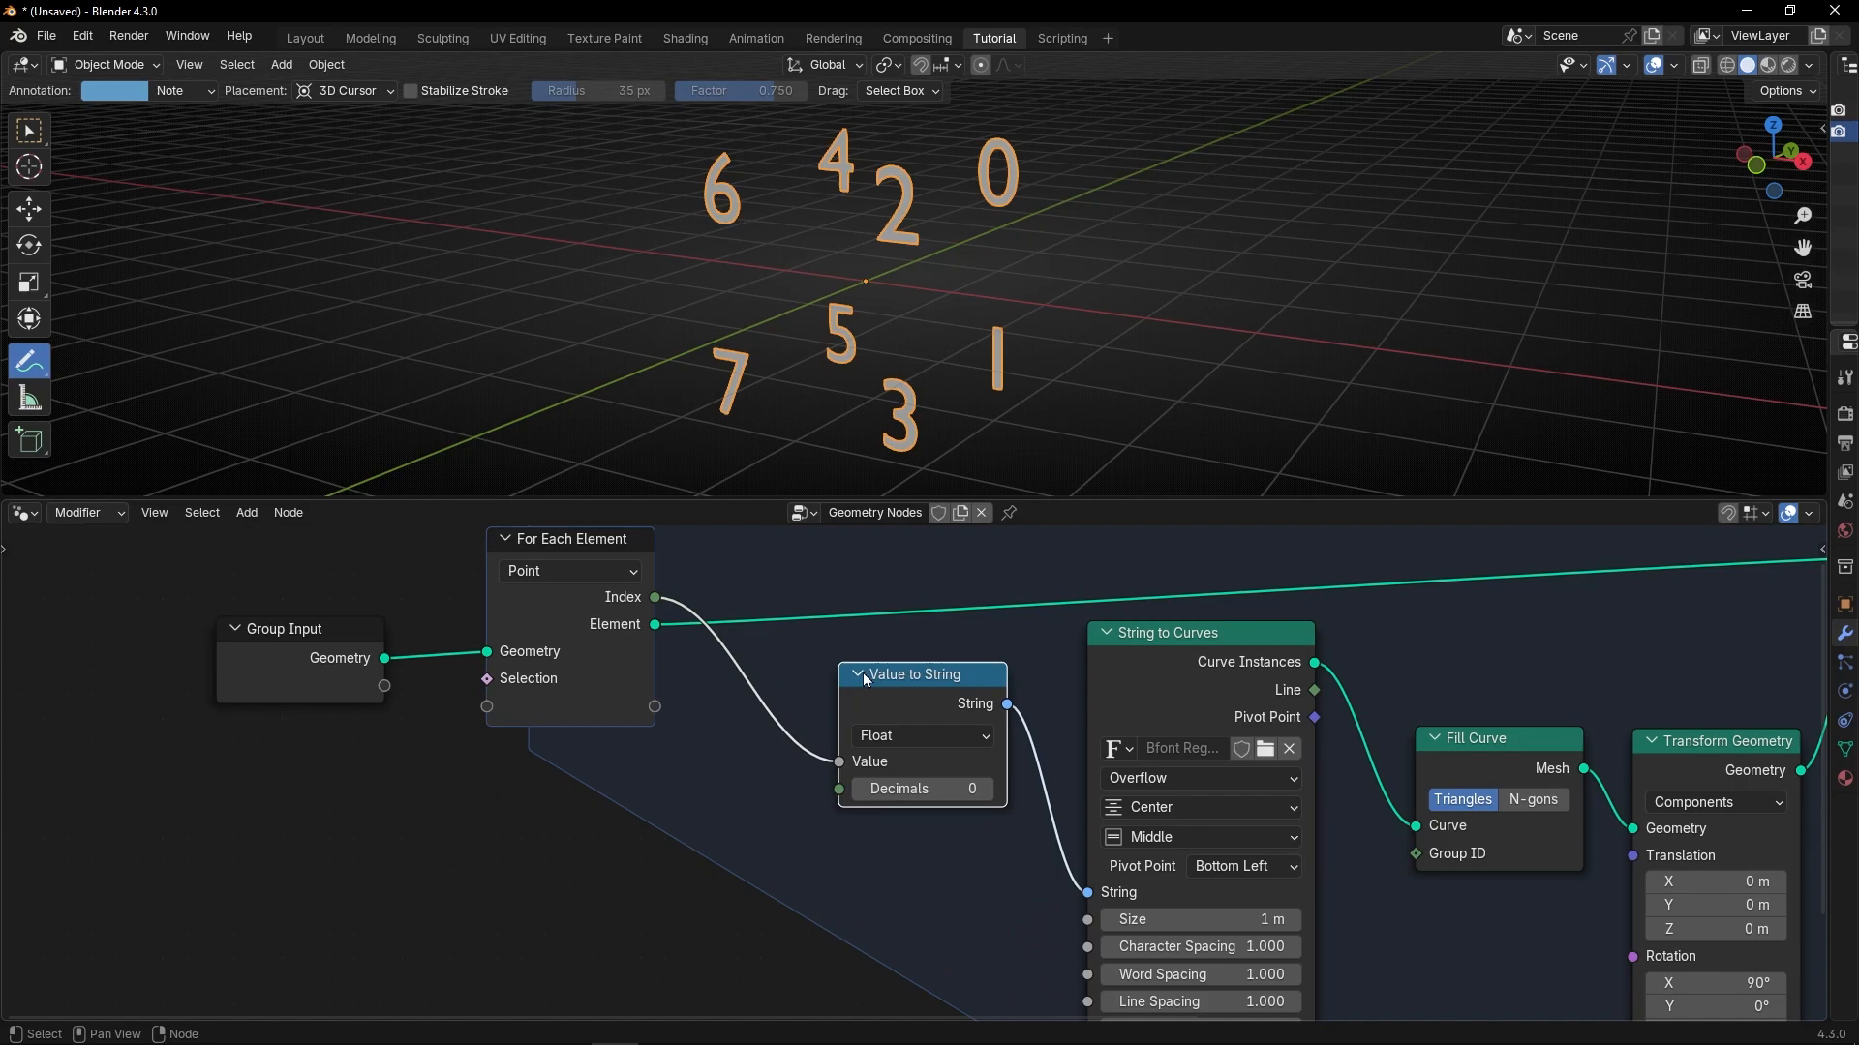
key(Home)
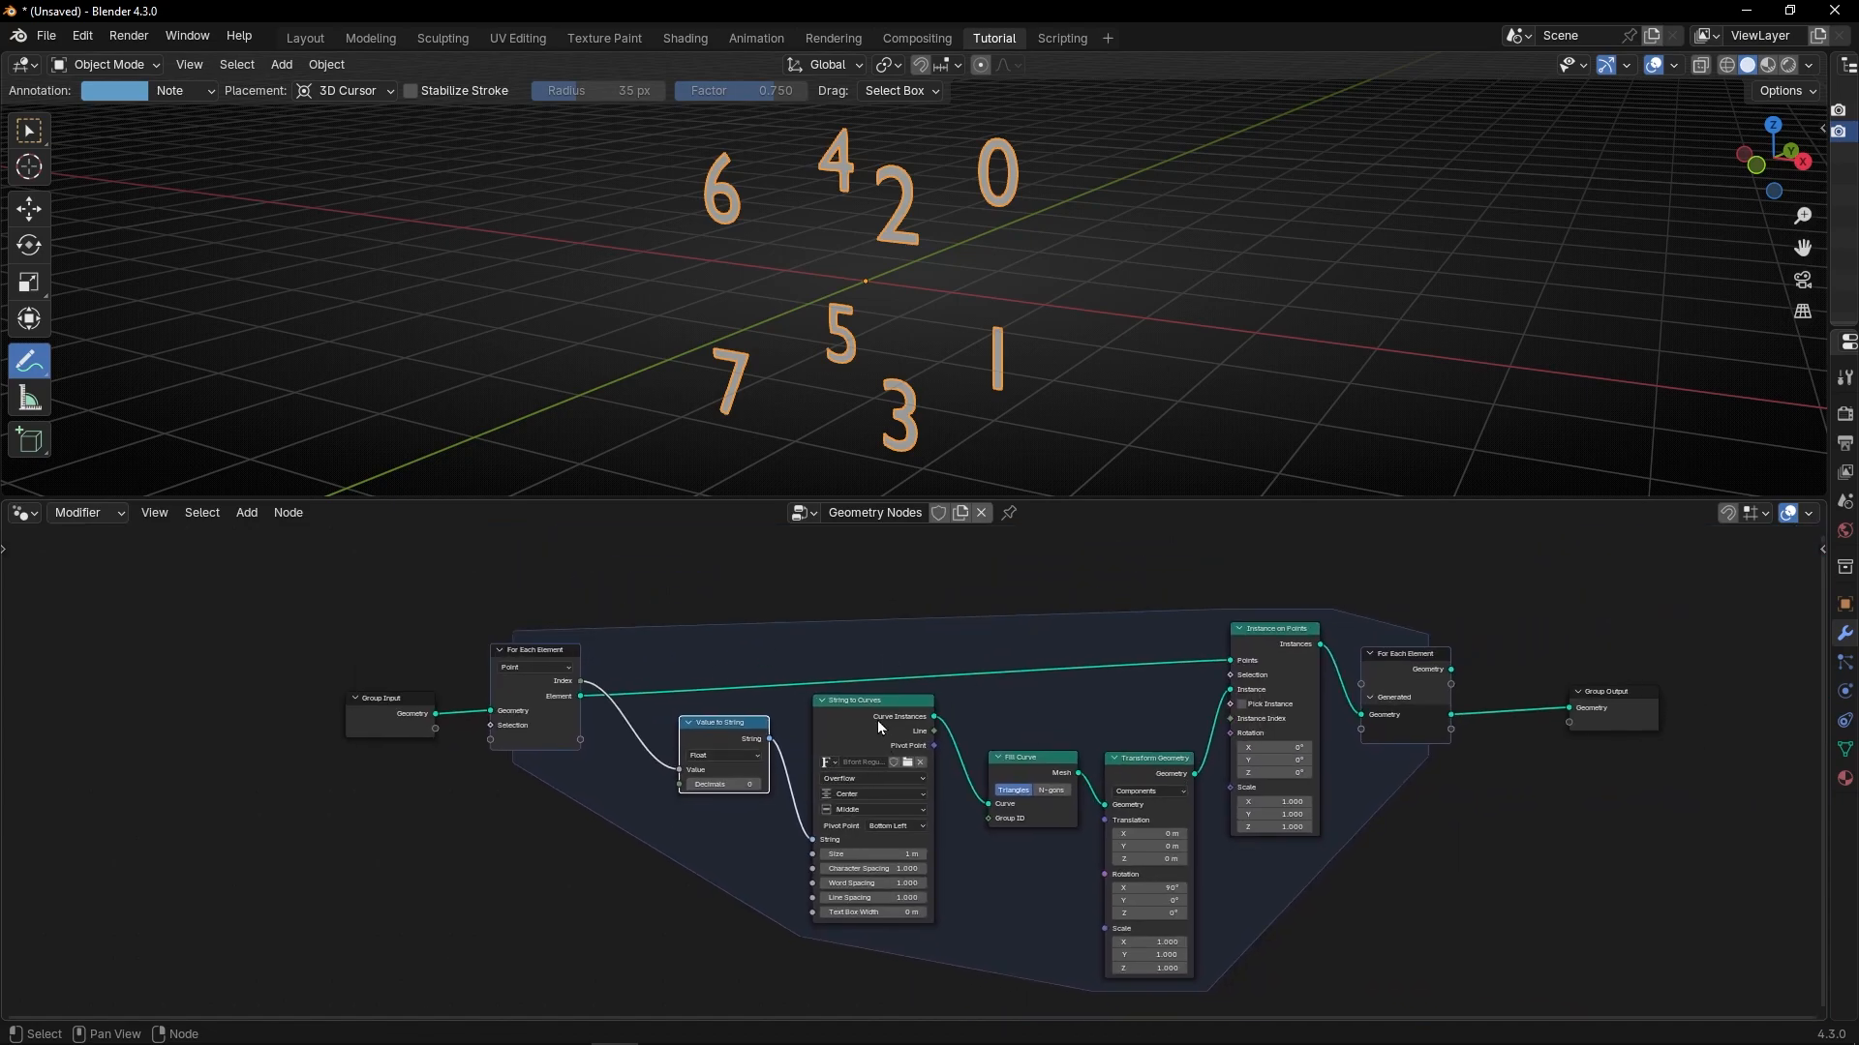
Combine Value to String, String to Curves, Fill Curve and Transform Geometry into a node group framed and labelled "Value to Text".
drag(881, 728, 907, 786)
shift+click(1033, 778)
shift+click(1166, 765)
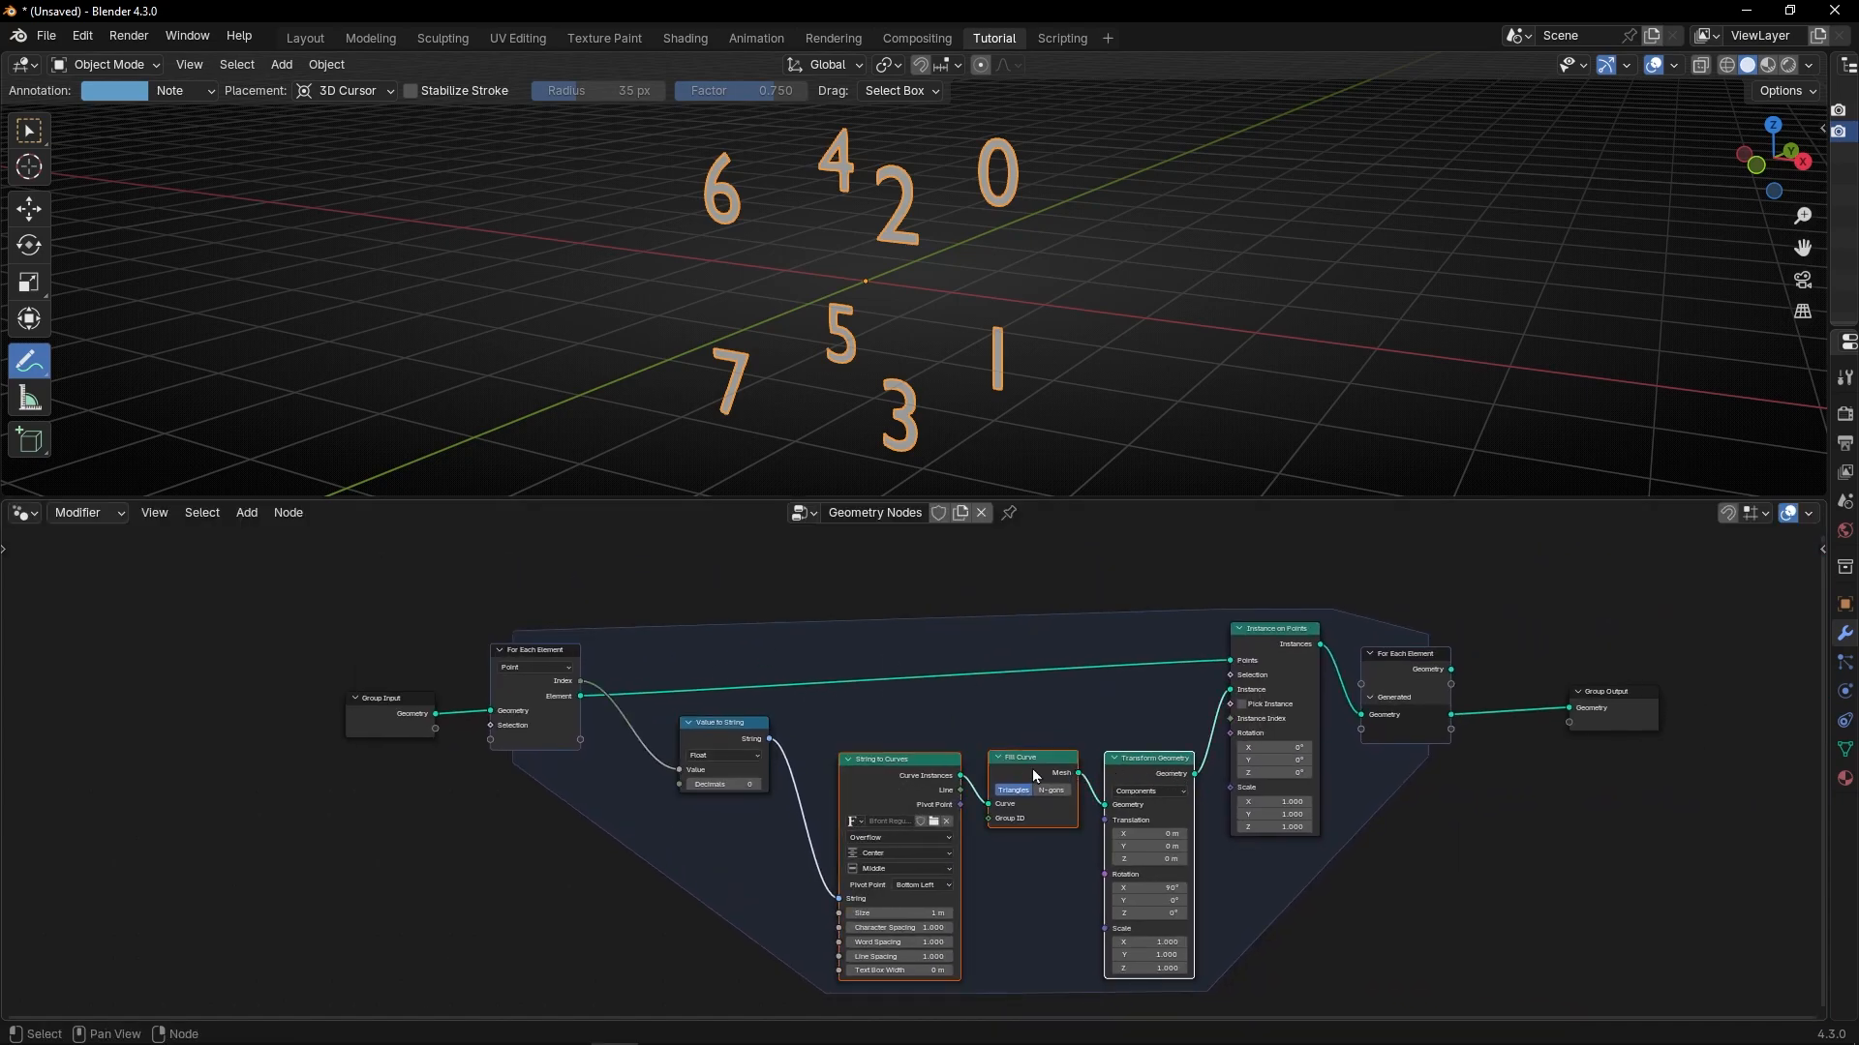
shift+click(761, 756)
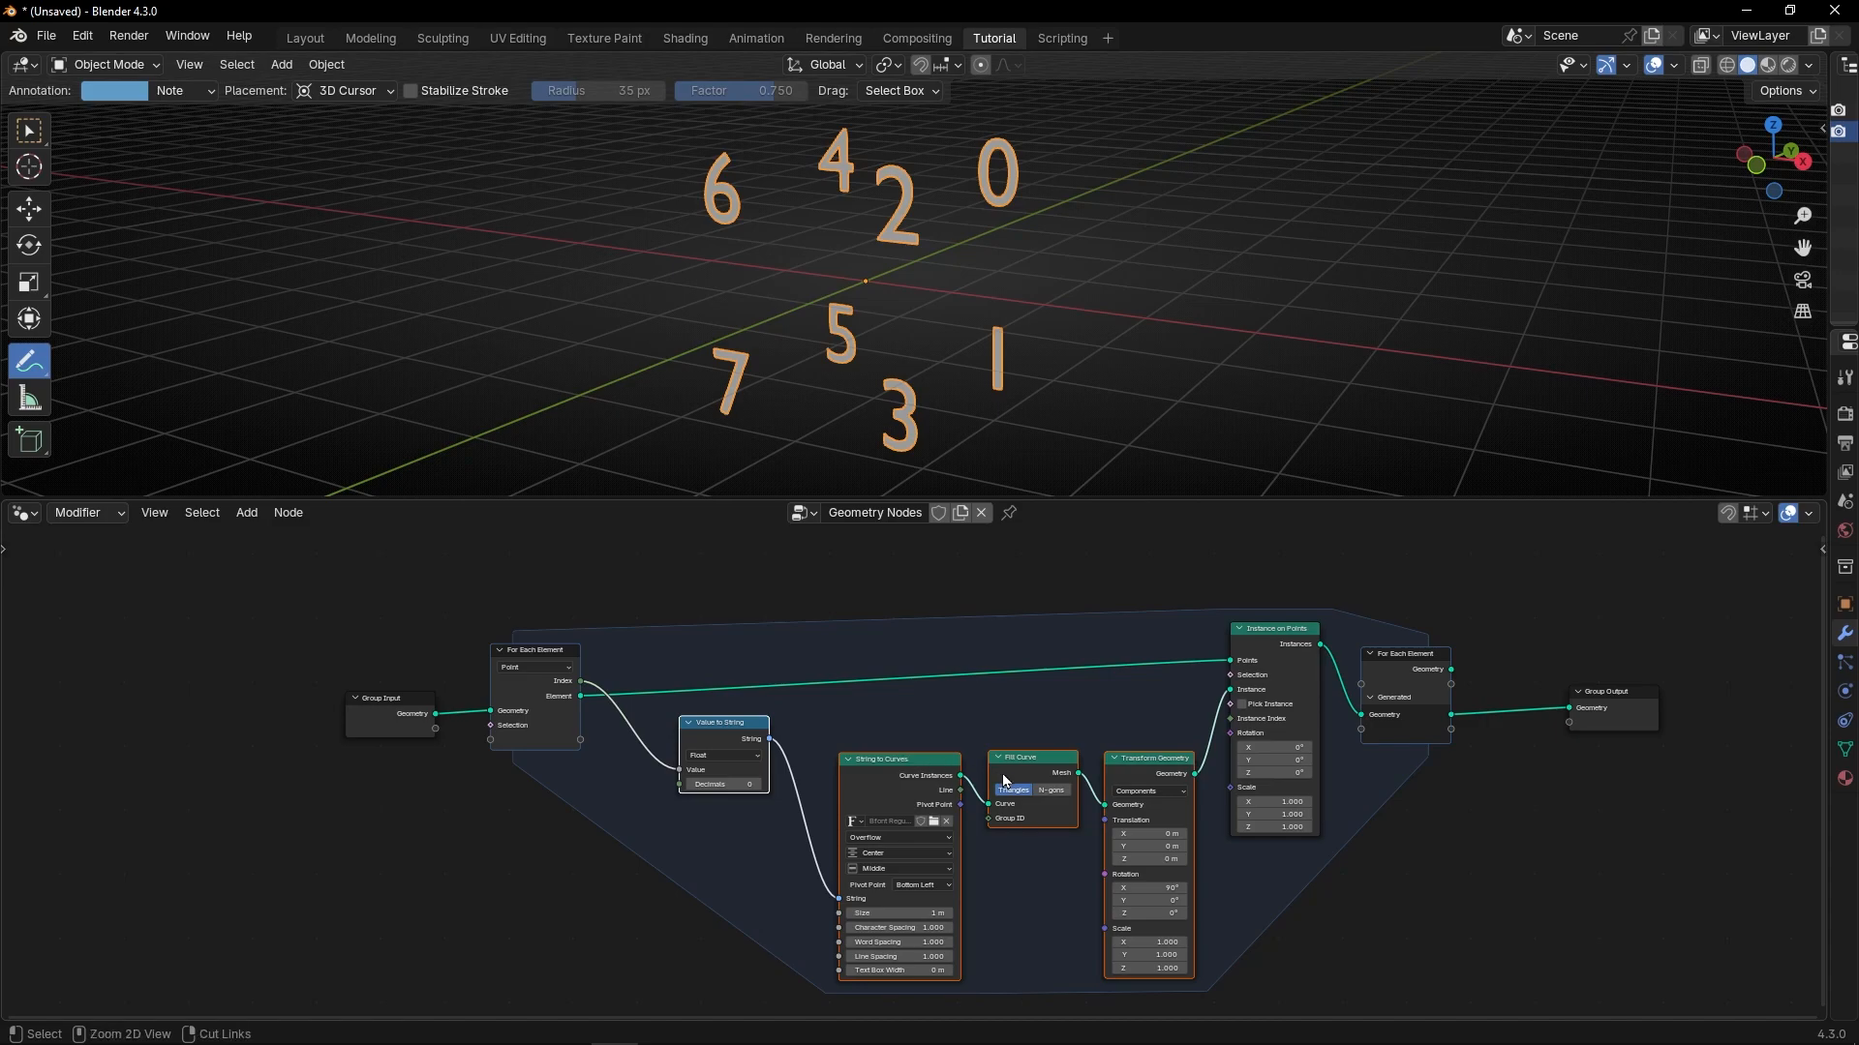
key(ctrl+g)
key(Tab)
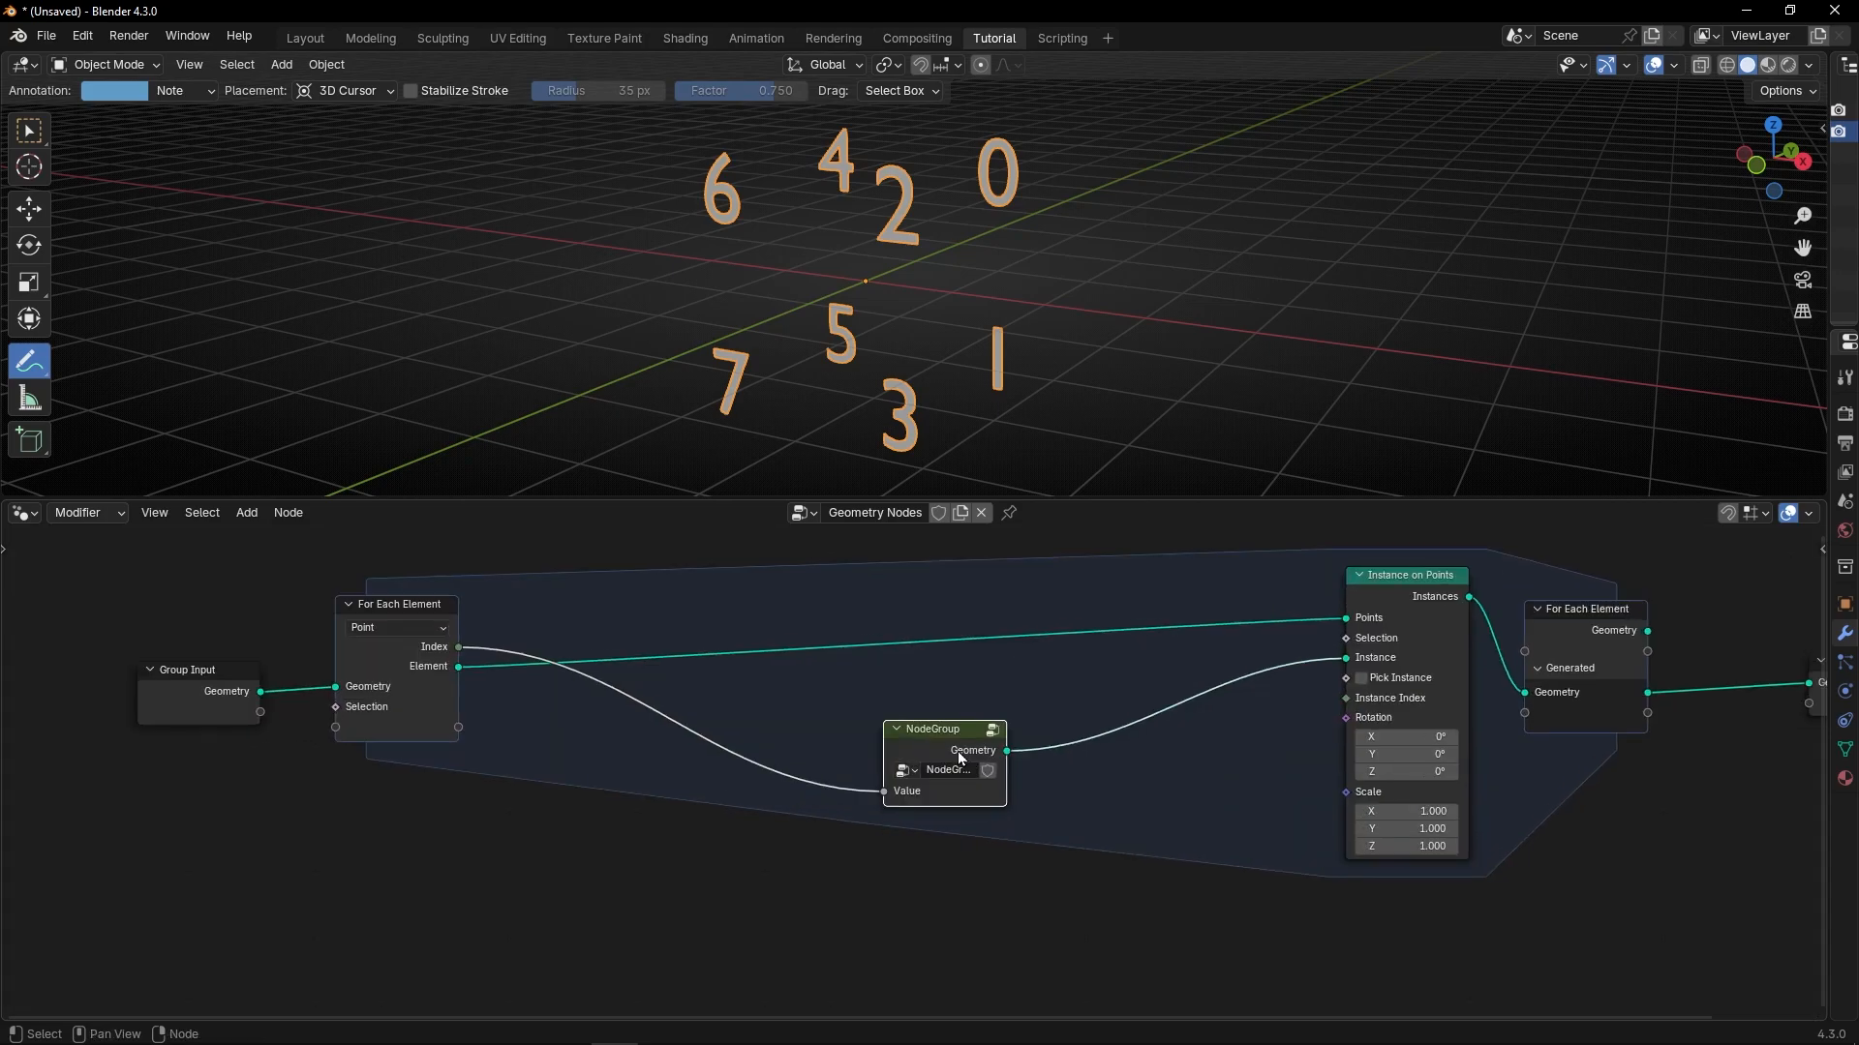
key(F2)
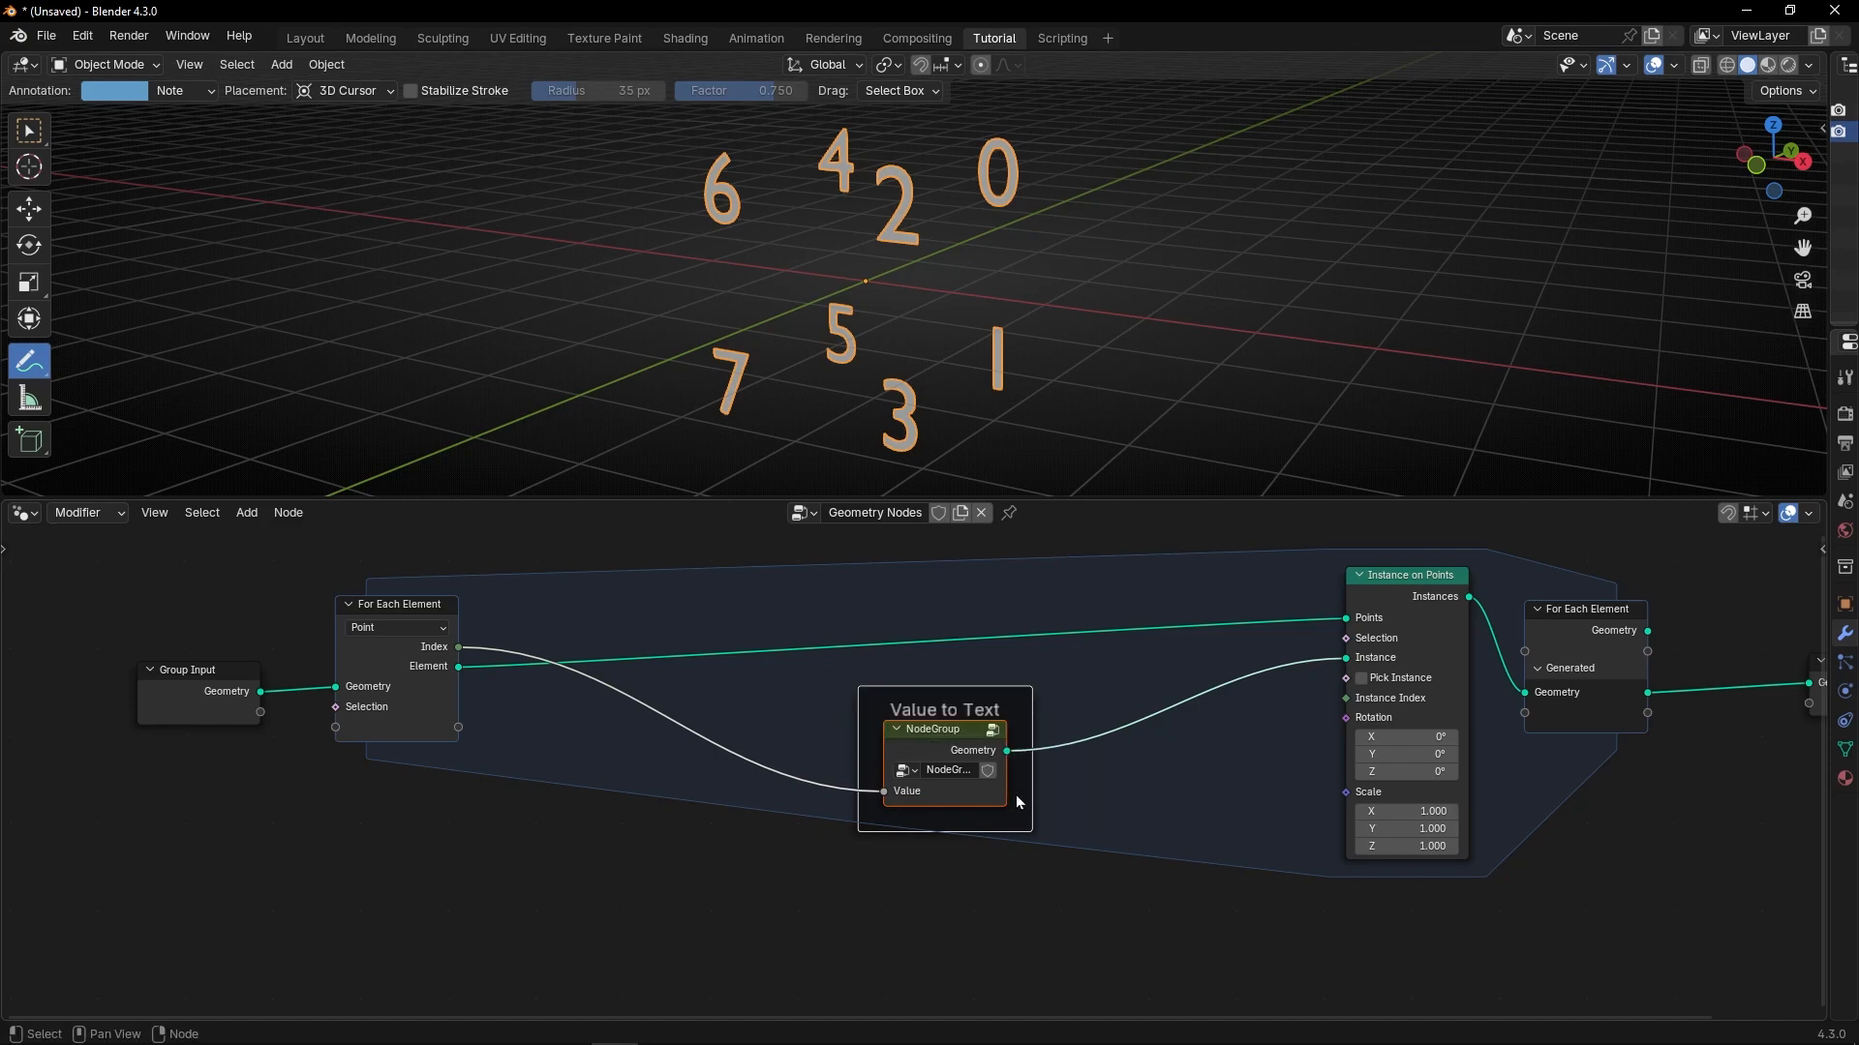
Move Instance on Points slightly closer to the Value to Text frame and view the numbers from another angle.
drag(1408, 595, 1363, 637)
scroll(1363, 637, down, 3)
middle_drag(1378, 666, 1252, 678)
middle_drag(954, 243, 938, 324)
scroll(823, 639, up, 3)
middle_drag(769, 652, 1113, 691)
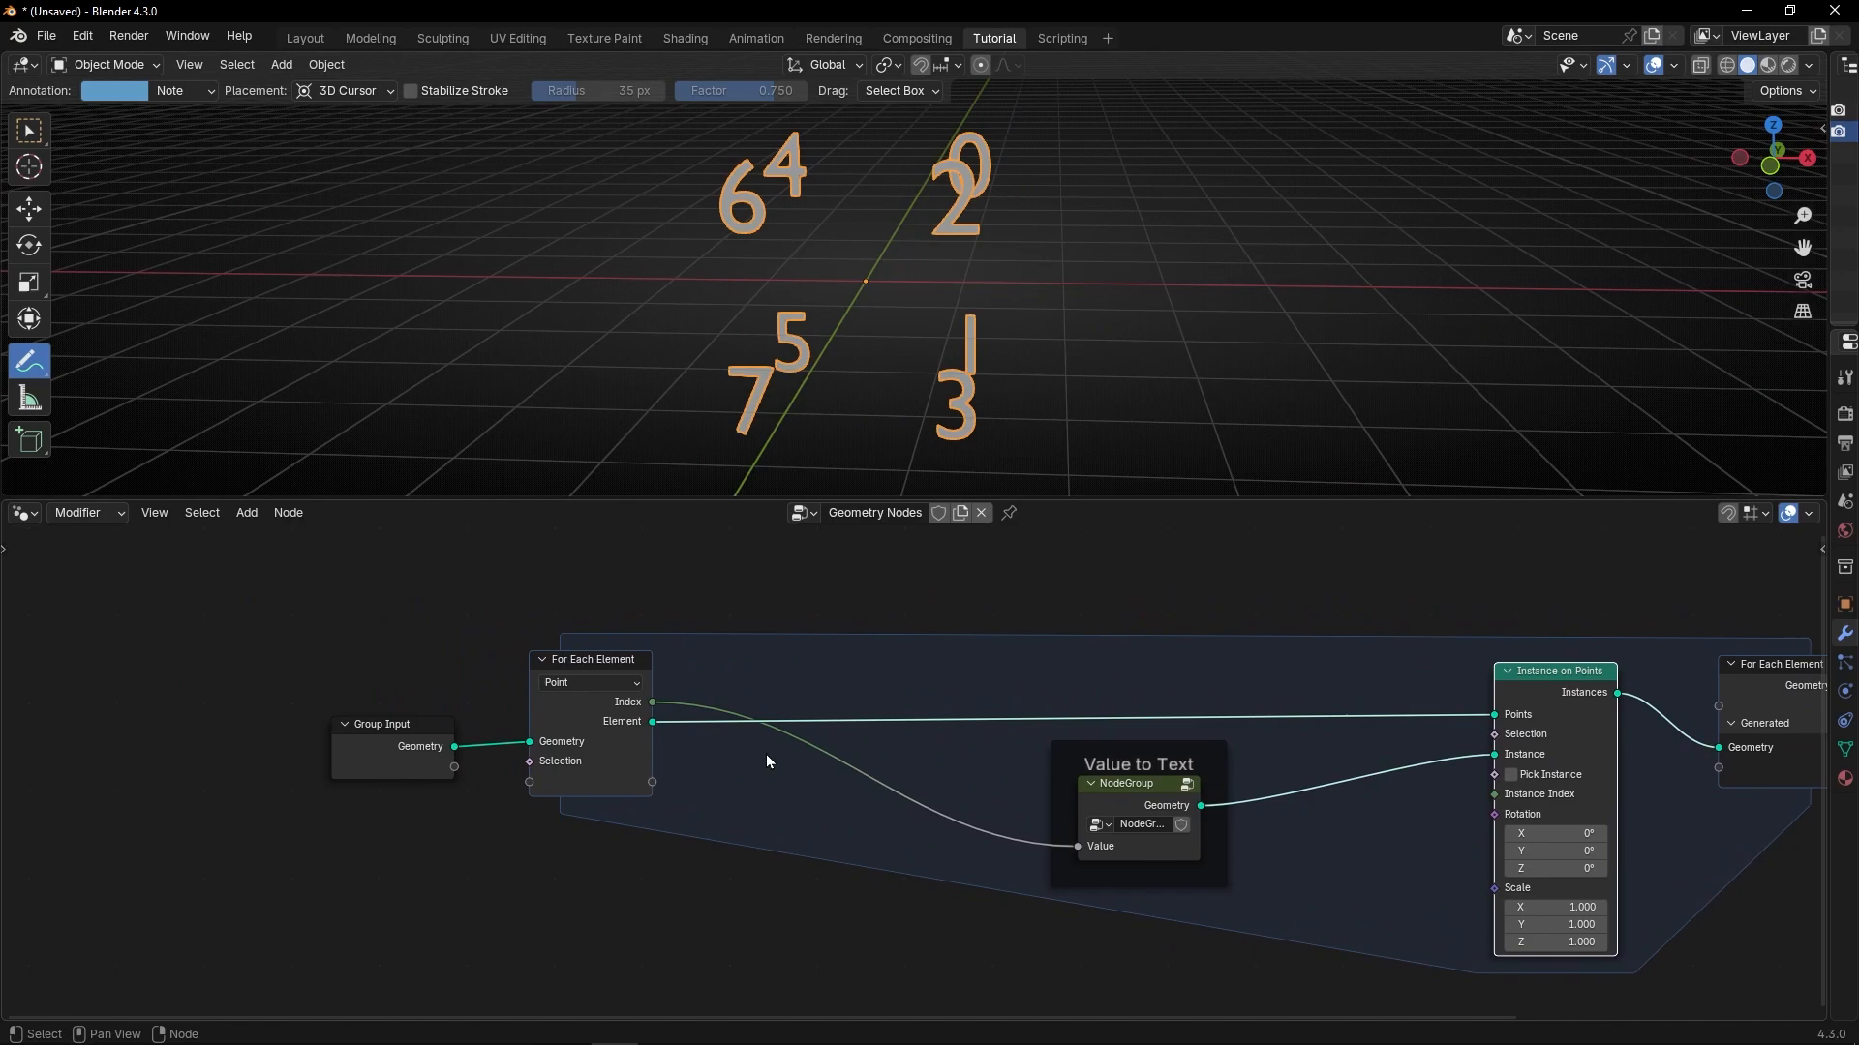
Set the For Each Element zone's domain to Face, inspect the numbers at the cube's corners and undo the annotation stroke.
scroll(767, 759, up, 4)
middle_drag(610, 671, 804, 669)
scroll(793, 672, up, 3)
click(690, 638)
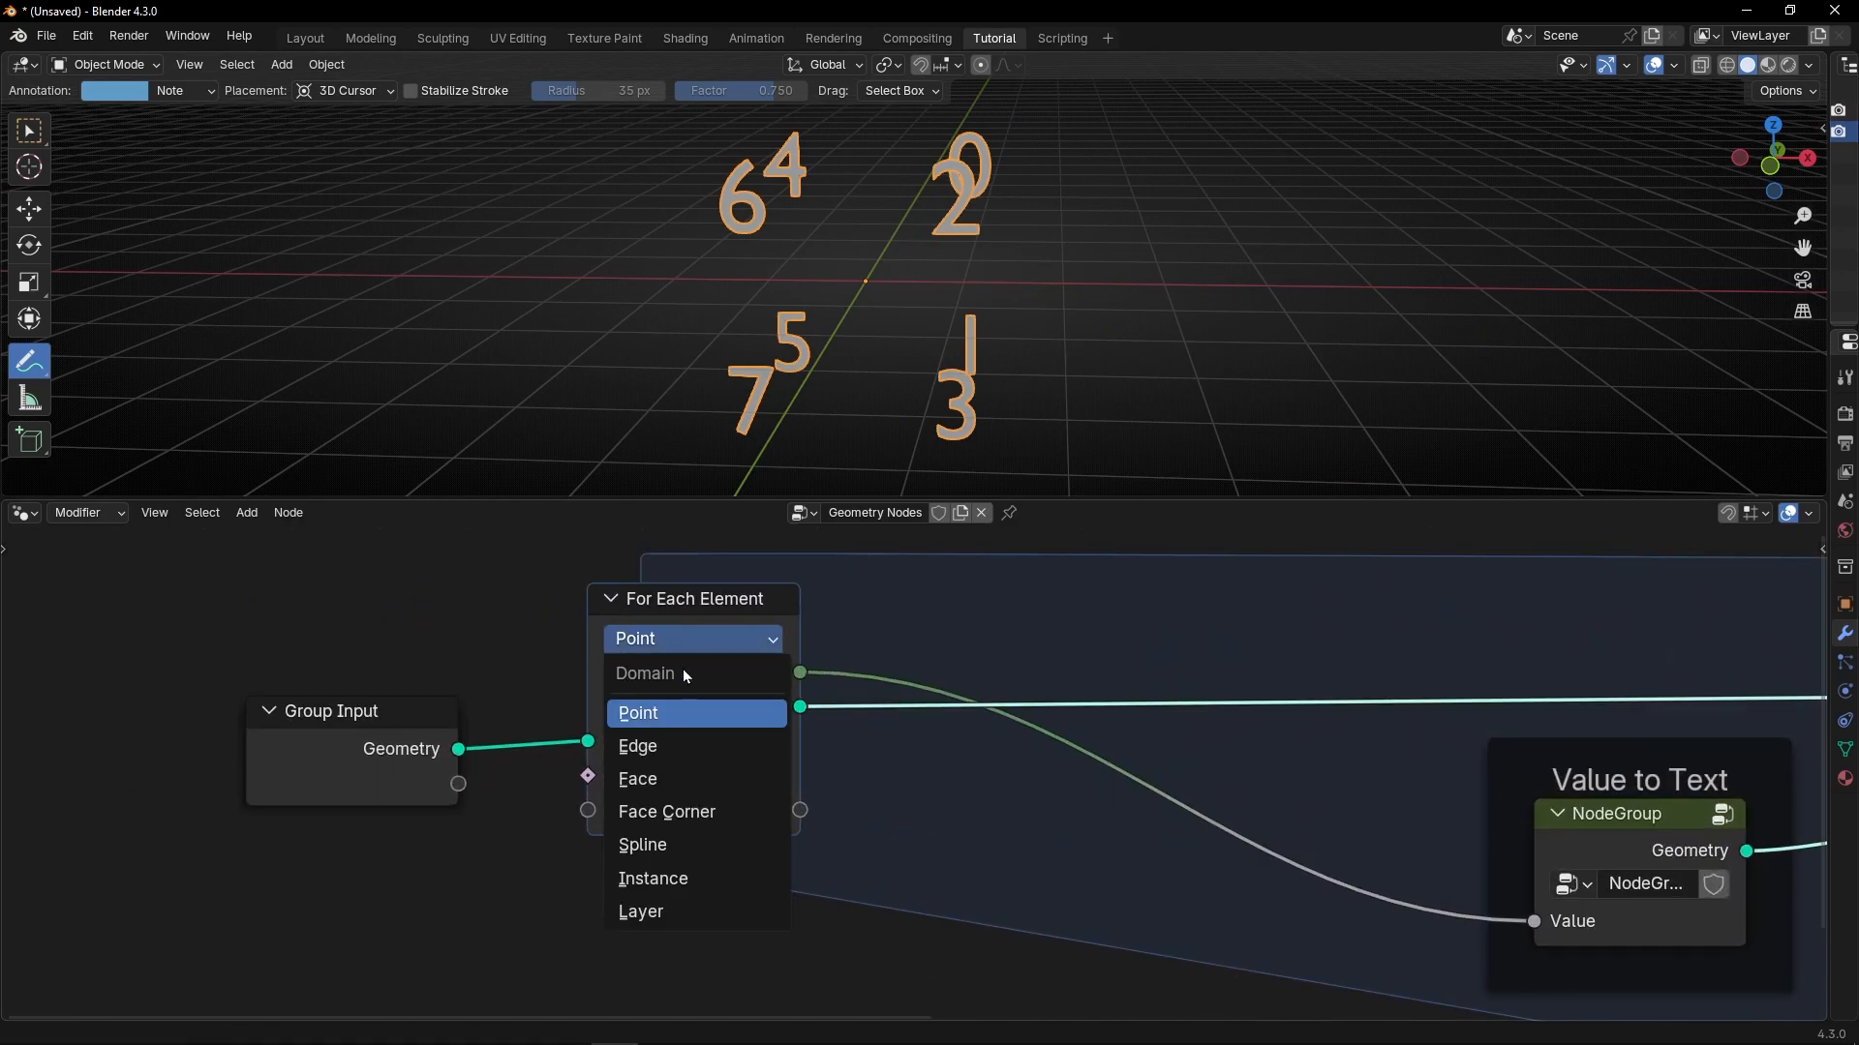
click(671, 749)
mouse_move(876, 351)
middle_down()
mouse_move(1041, 365)
mouse_move(828, 350)
mouse_move(853, 373)
middle_up()
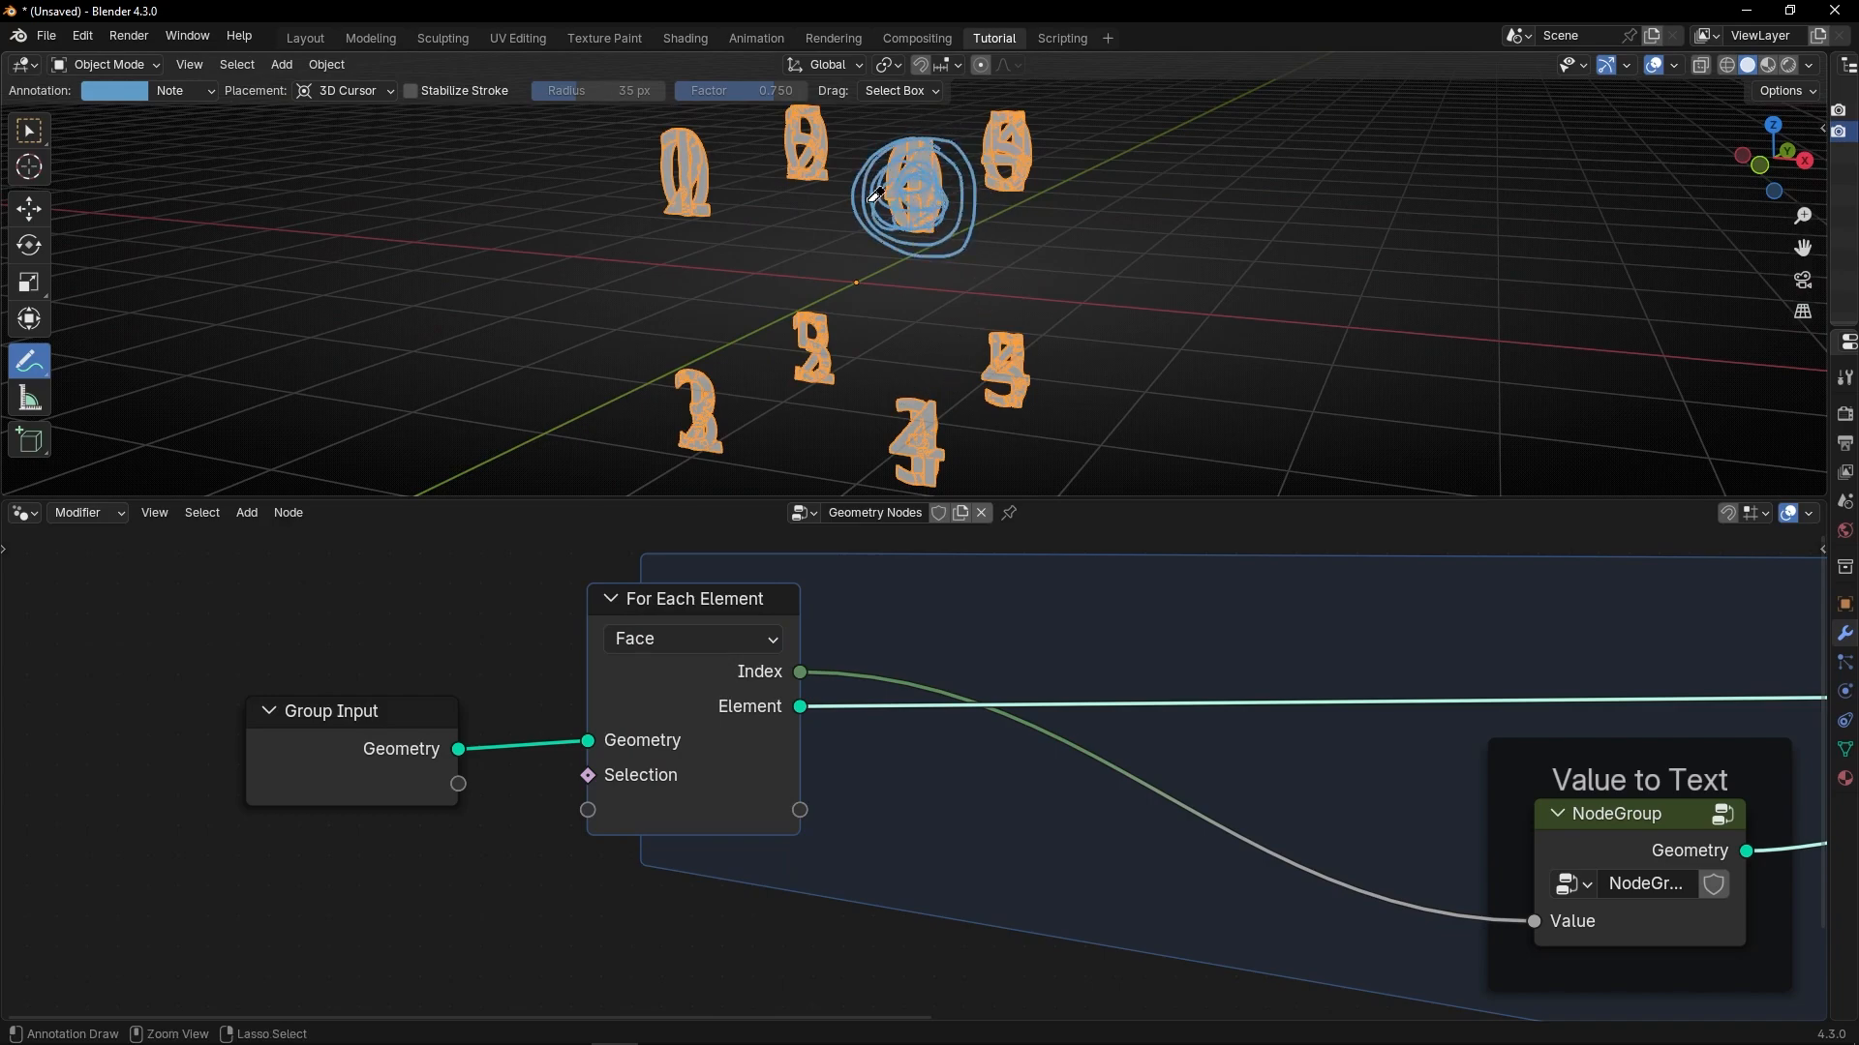
key(ctrl+z)
scroll(956, 283, down, 1)
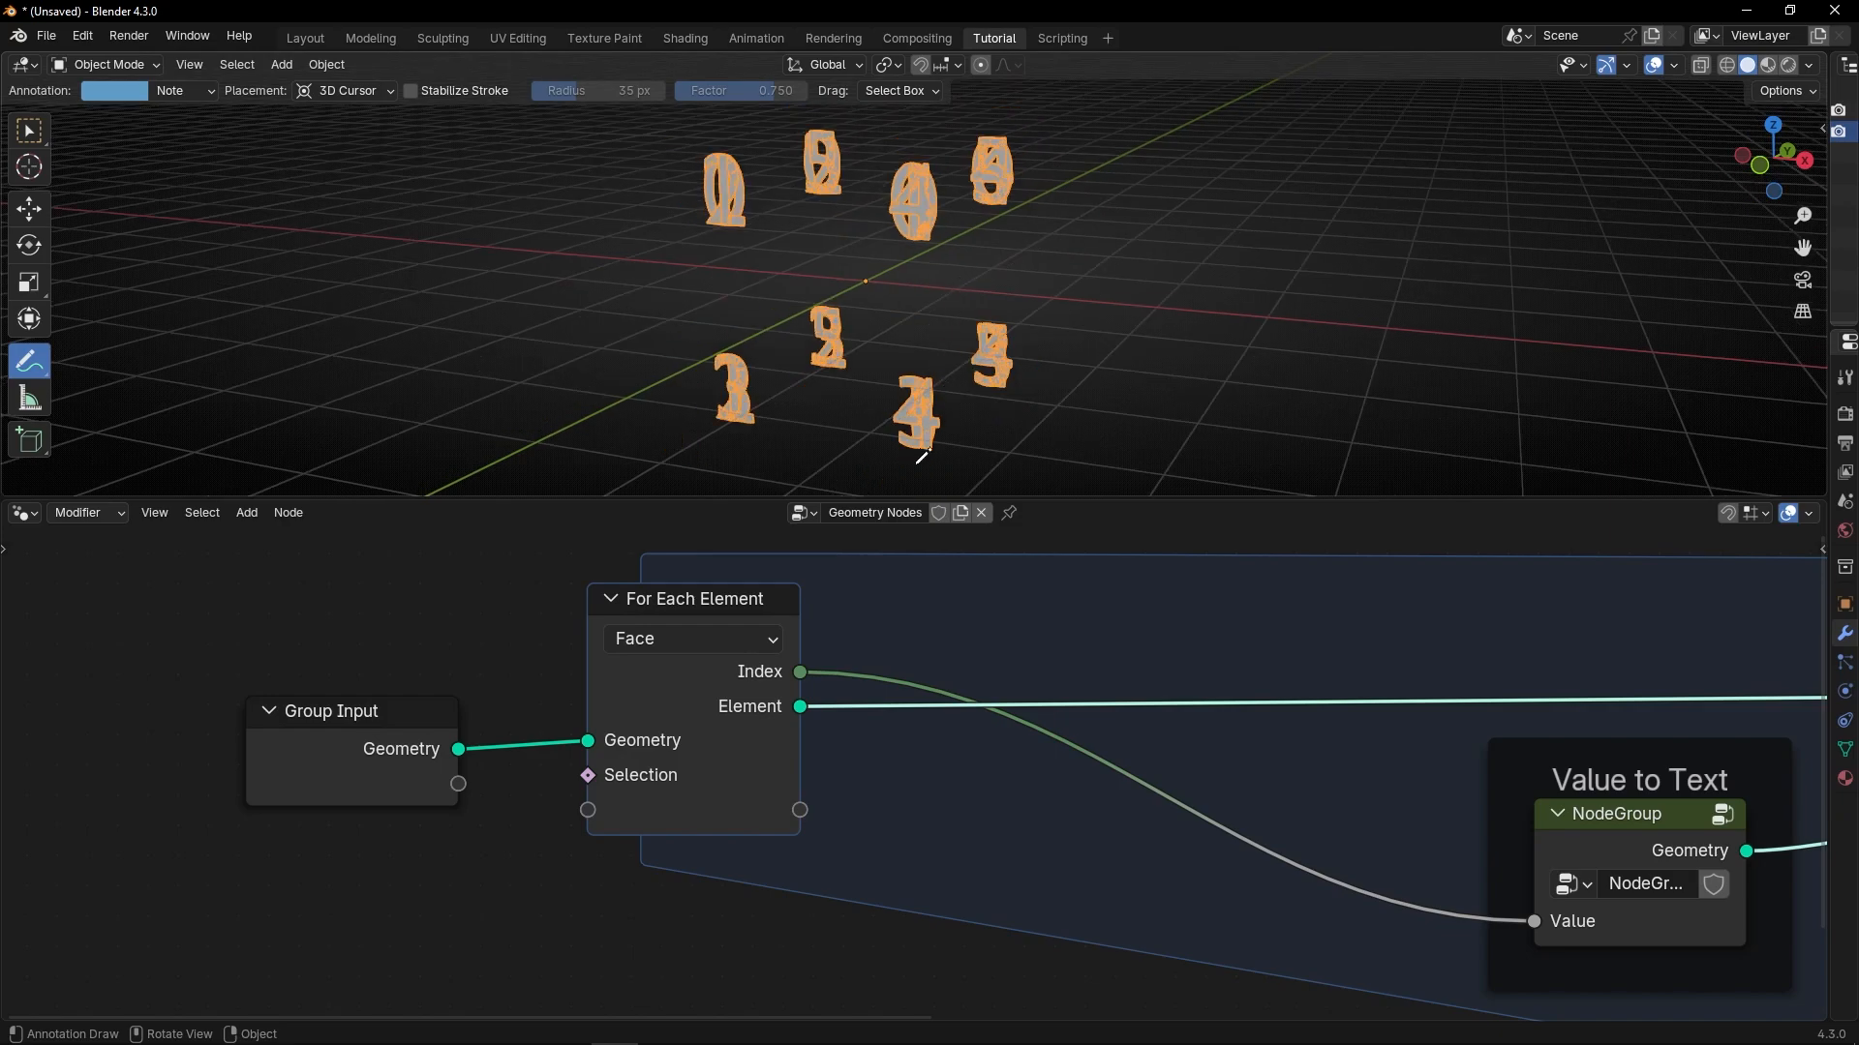
scroll(931, 680, down, 4)
middle_drag(1050, 694, 670, 679)
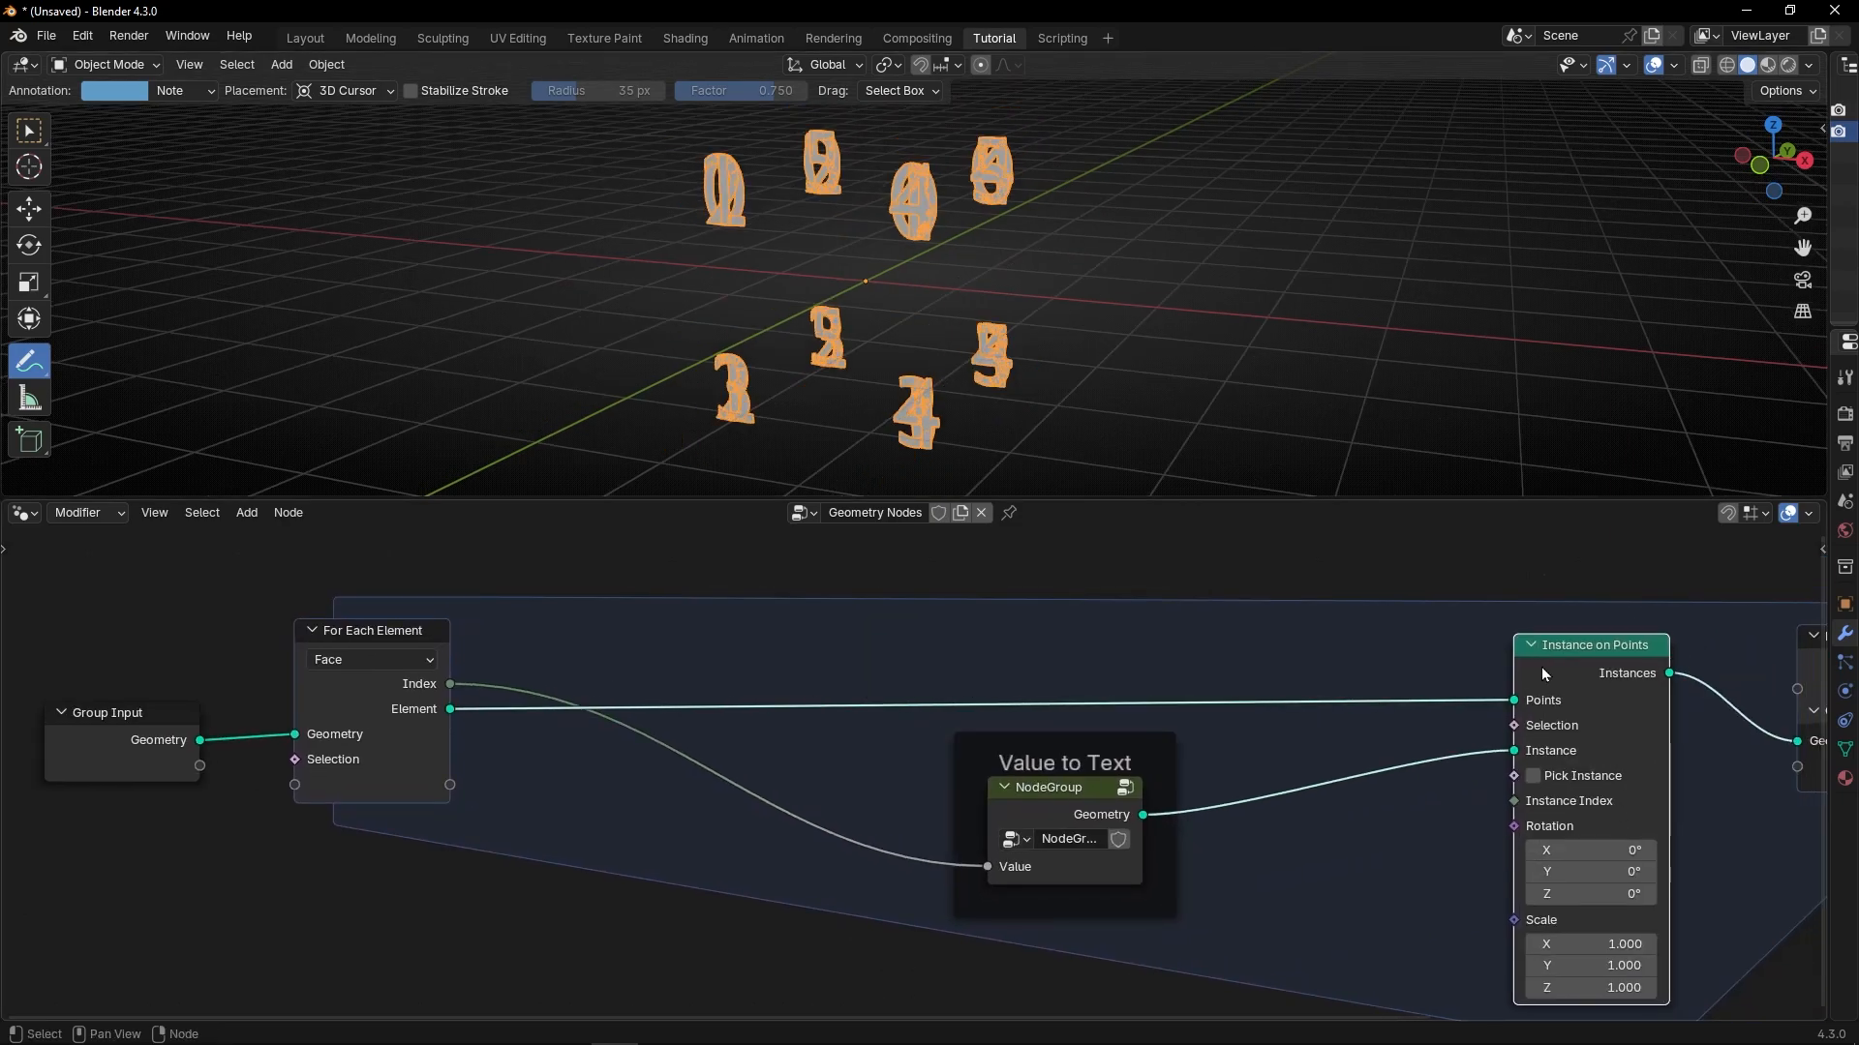
scroll(913, 280, up, 2)
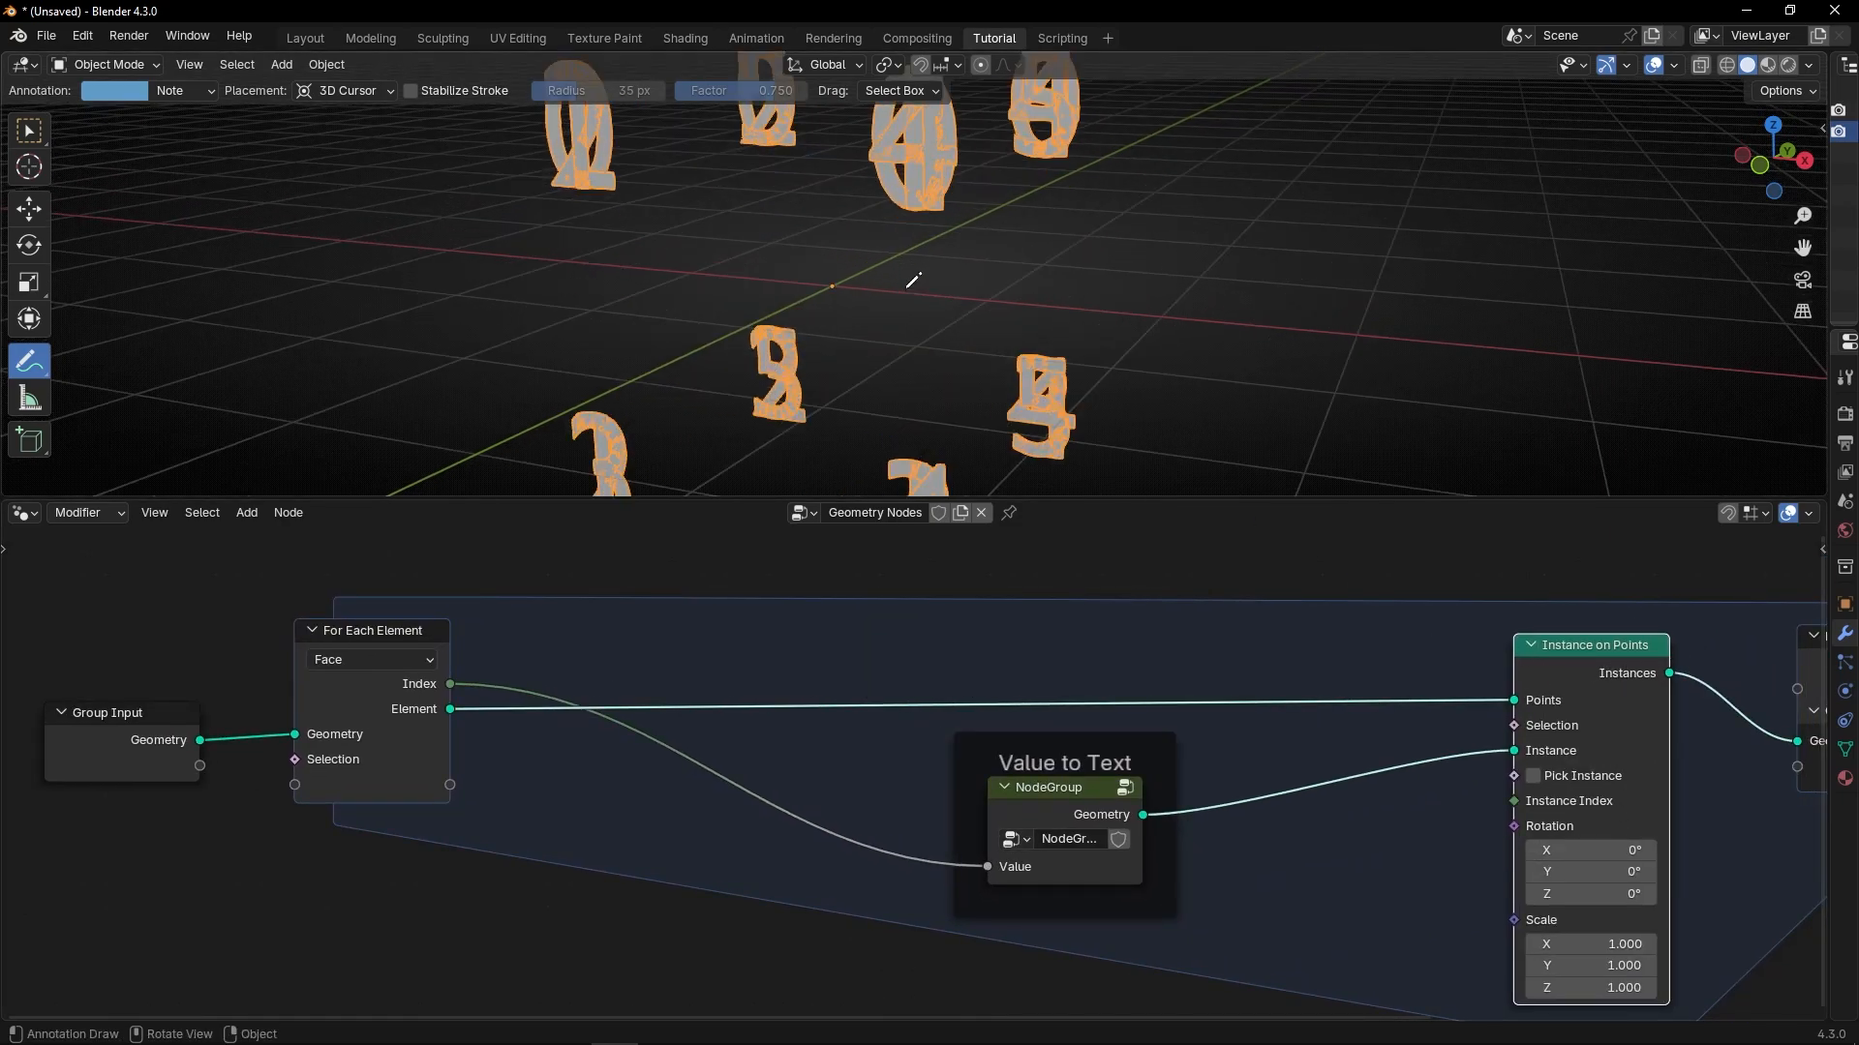
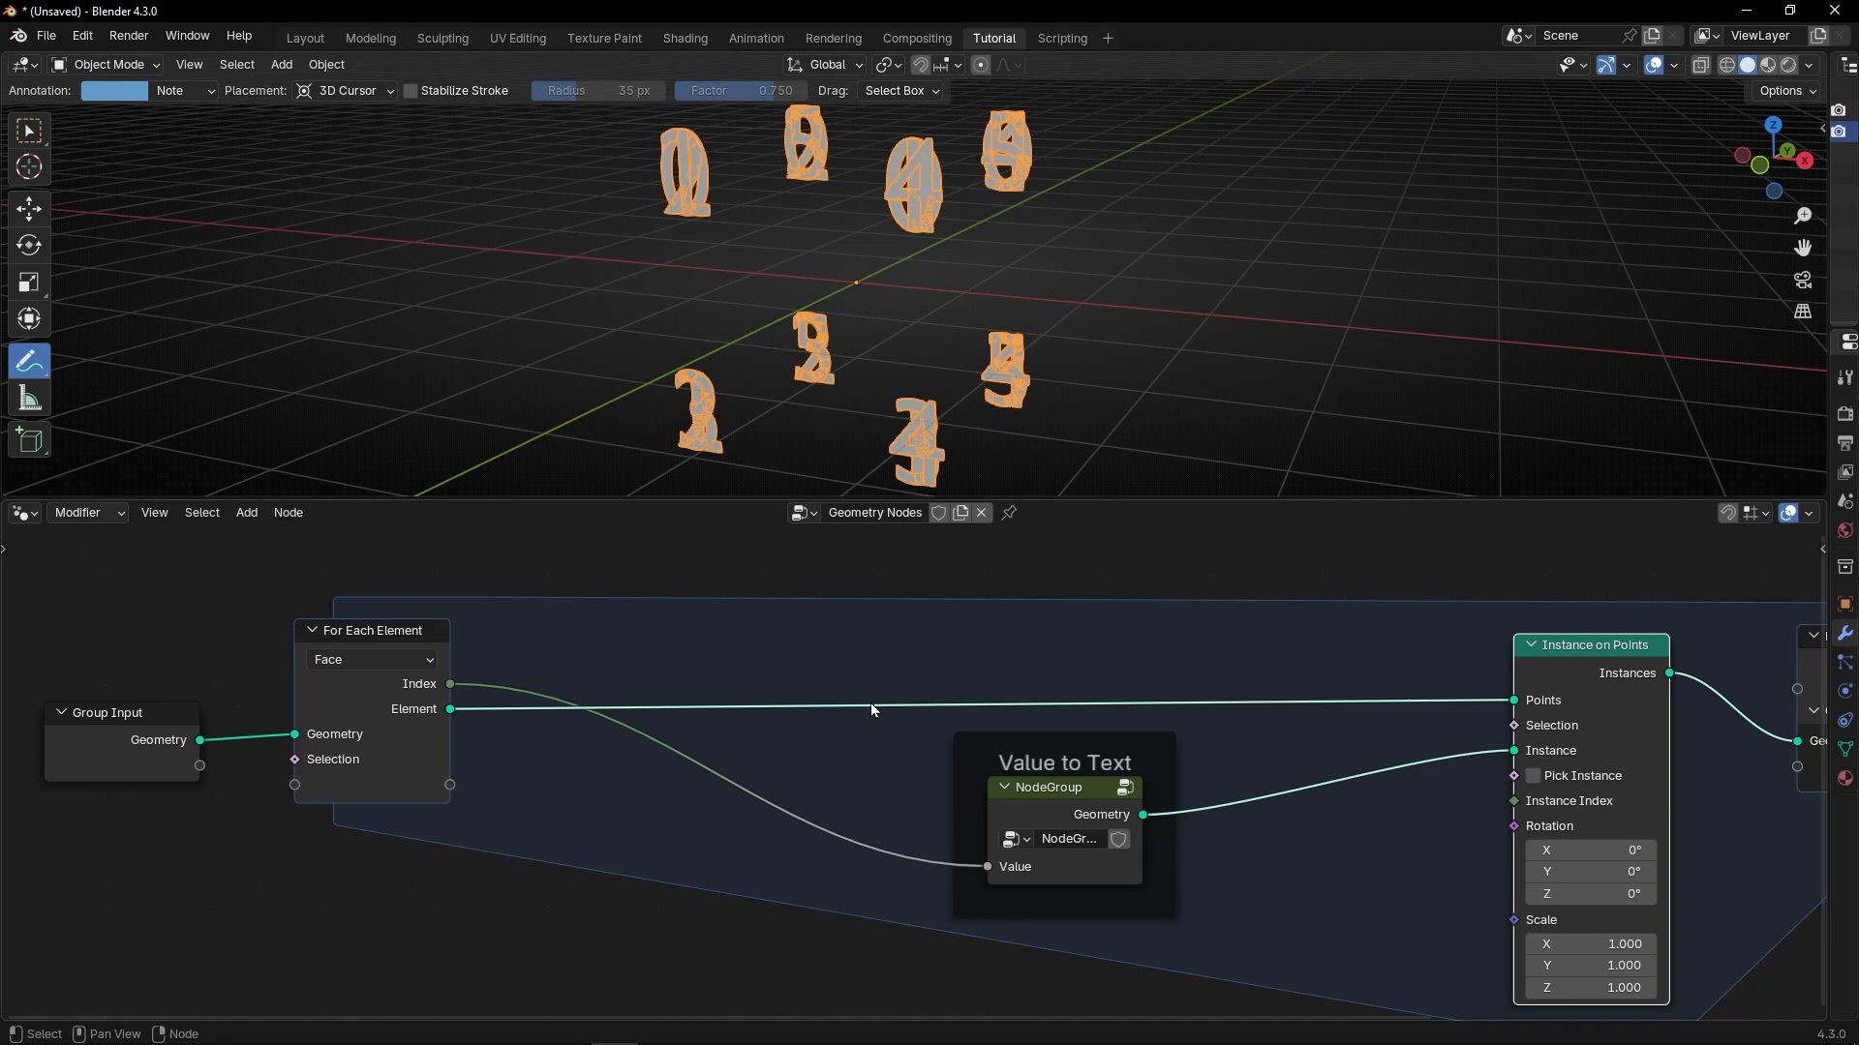
Insert a Mesh to Points node on the link between the zone's Element output and Instance on Points.
key(shift+a)
mouse_move(947, 701)
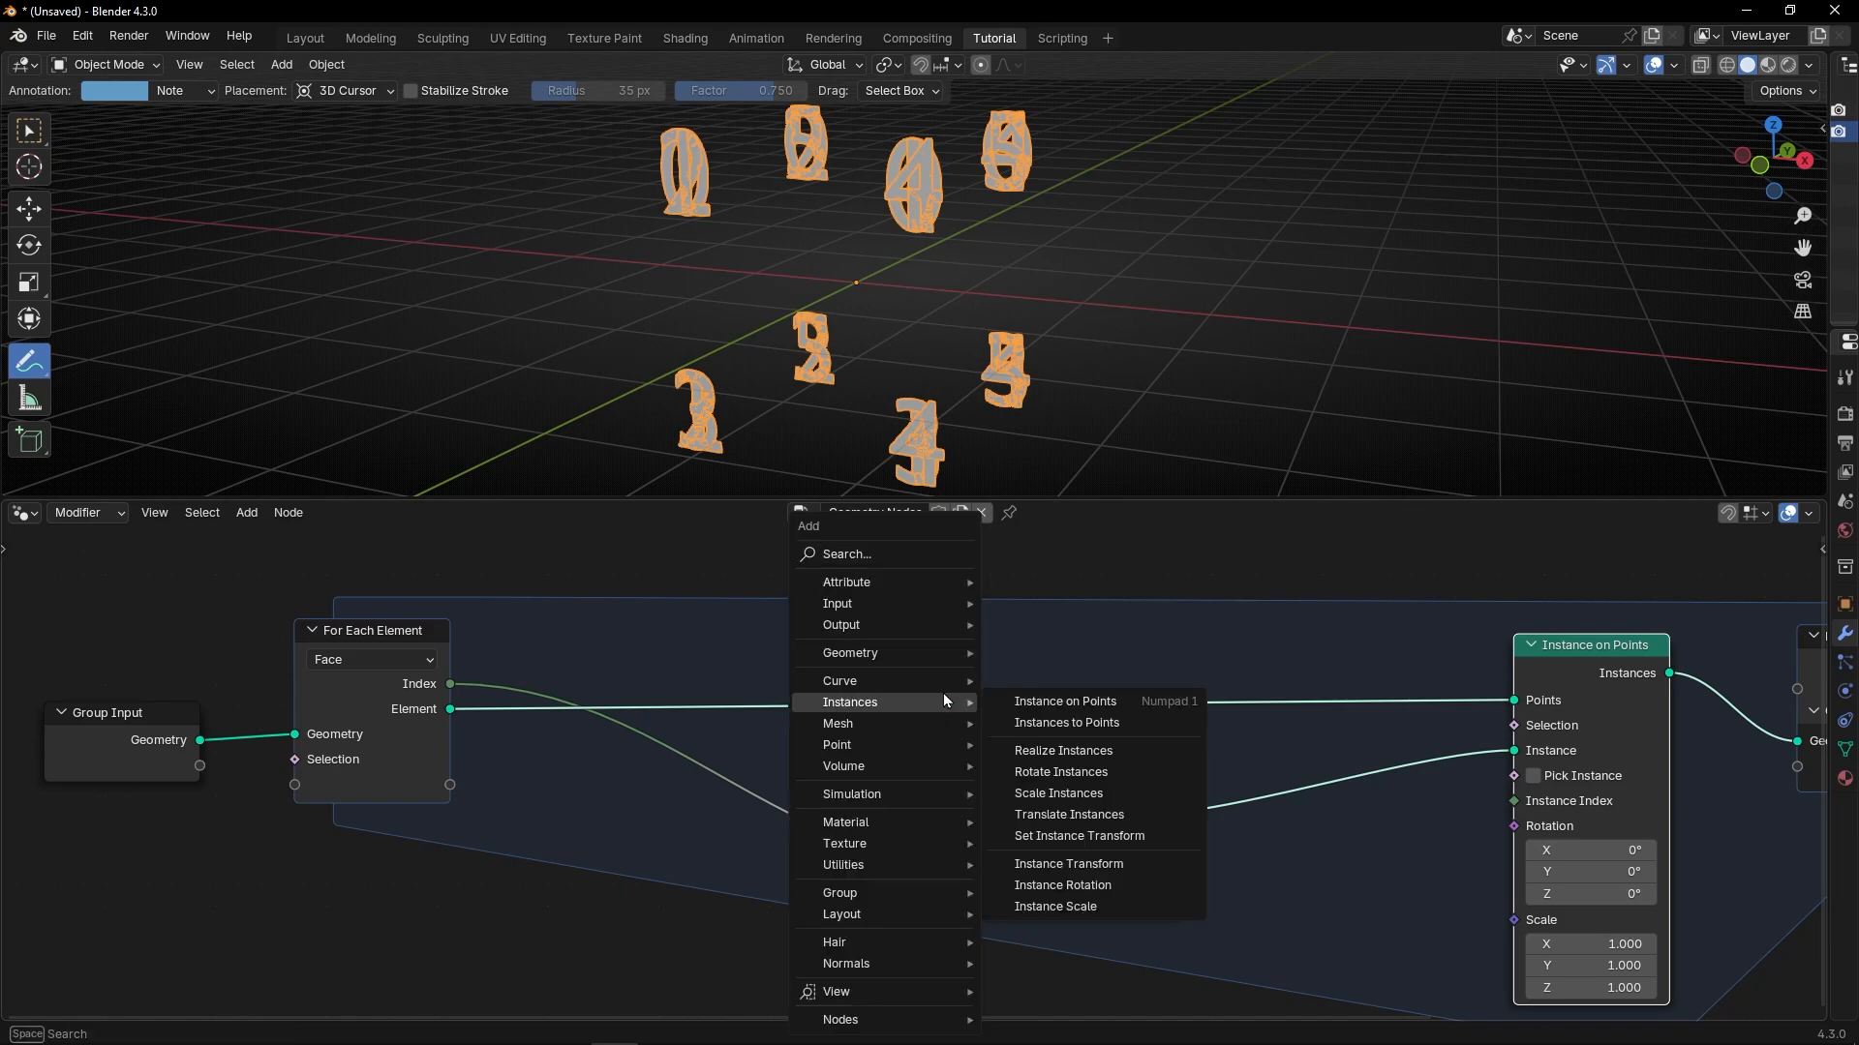
text(mesh to)
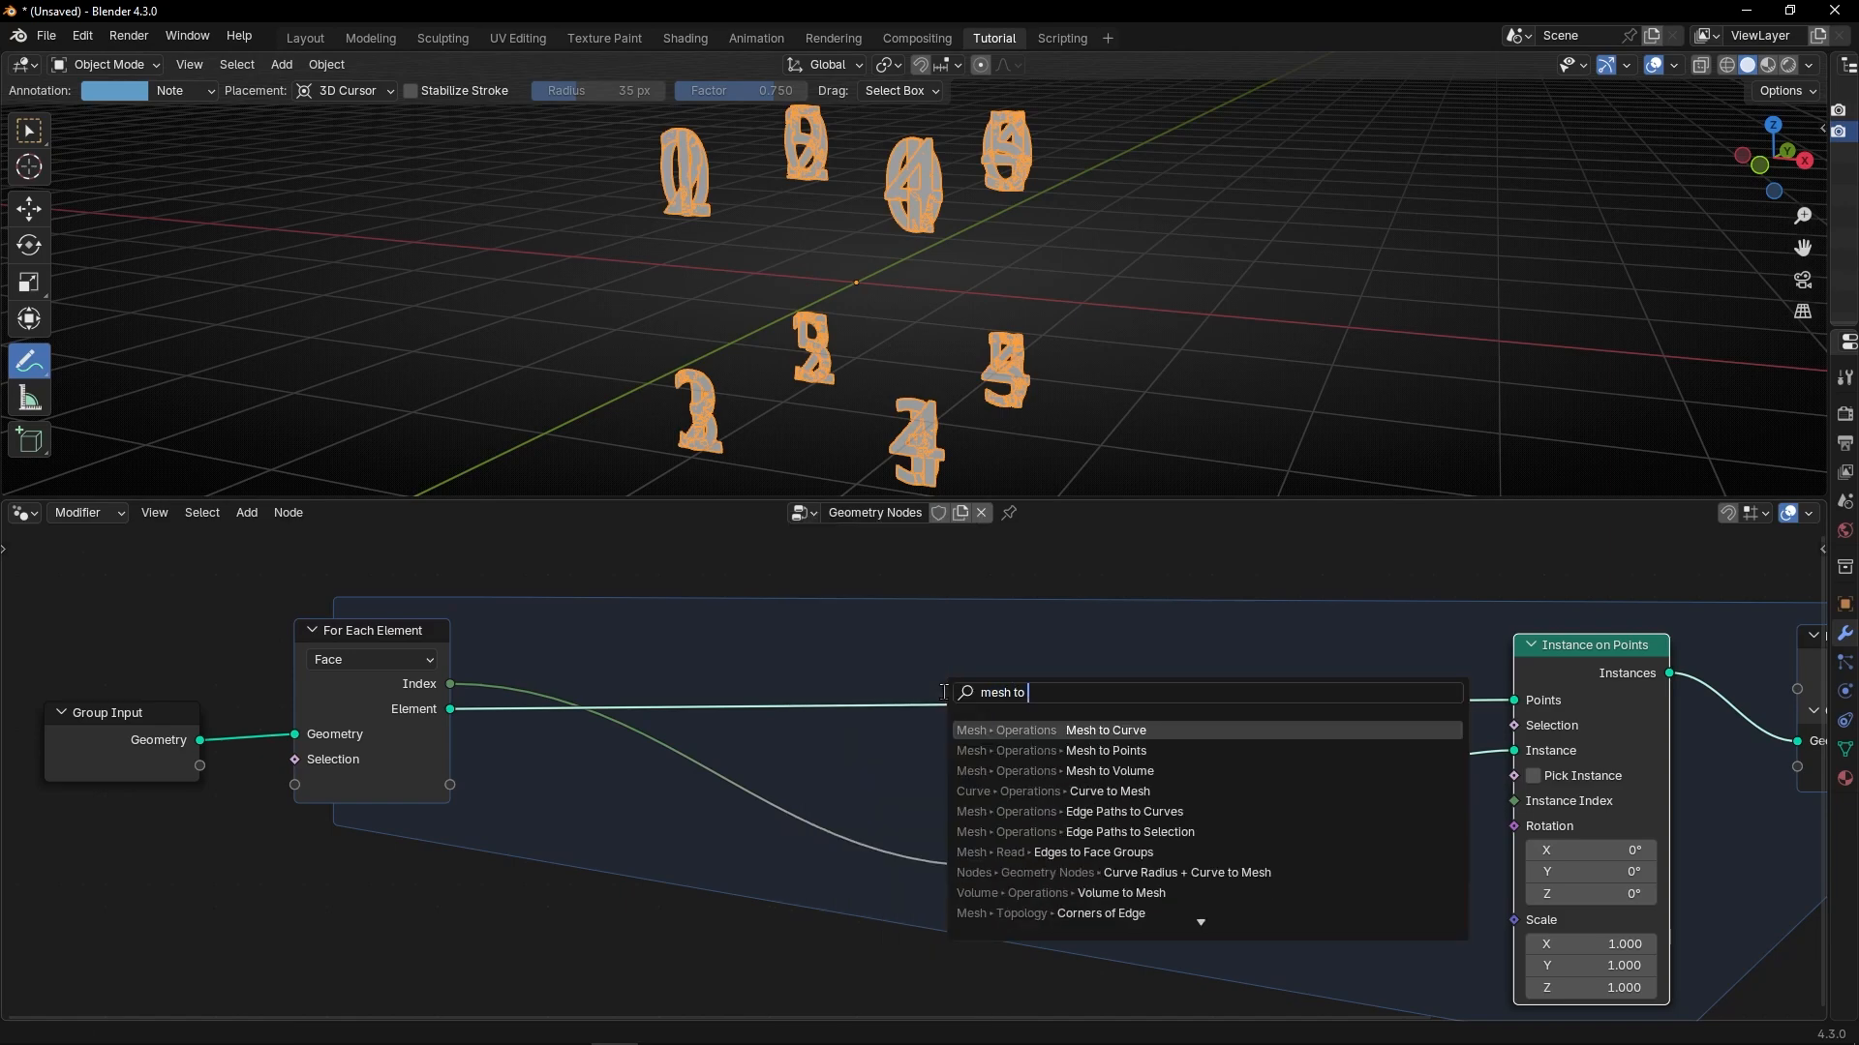
key(Down)
key(Return)
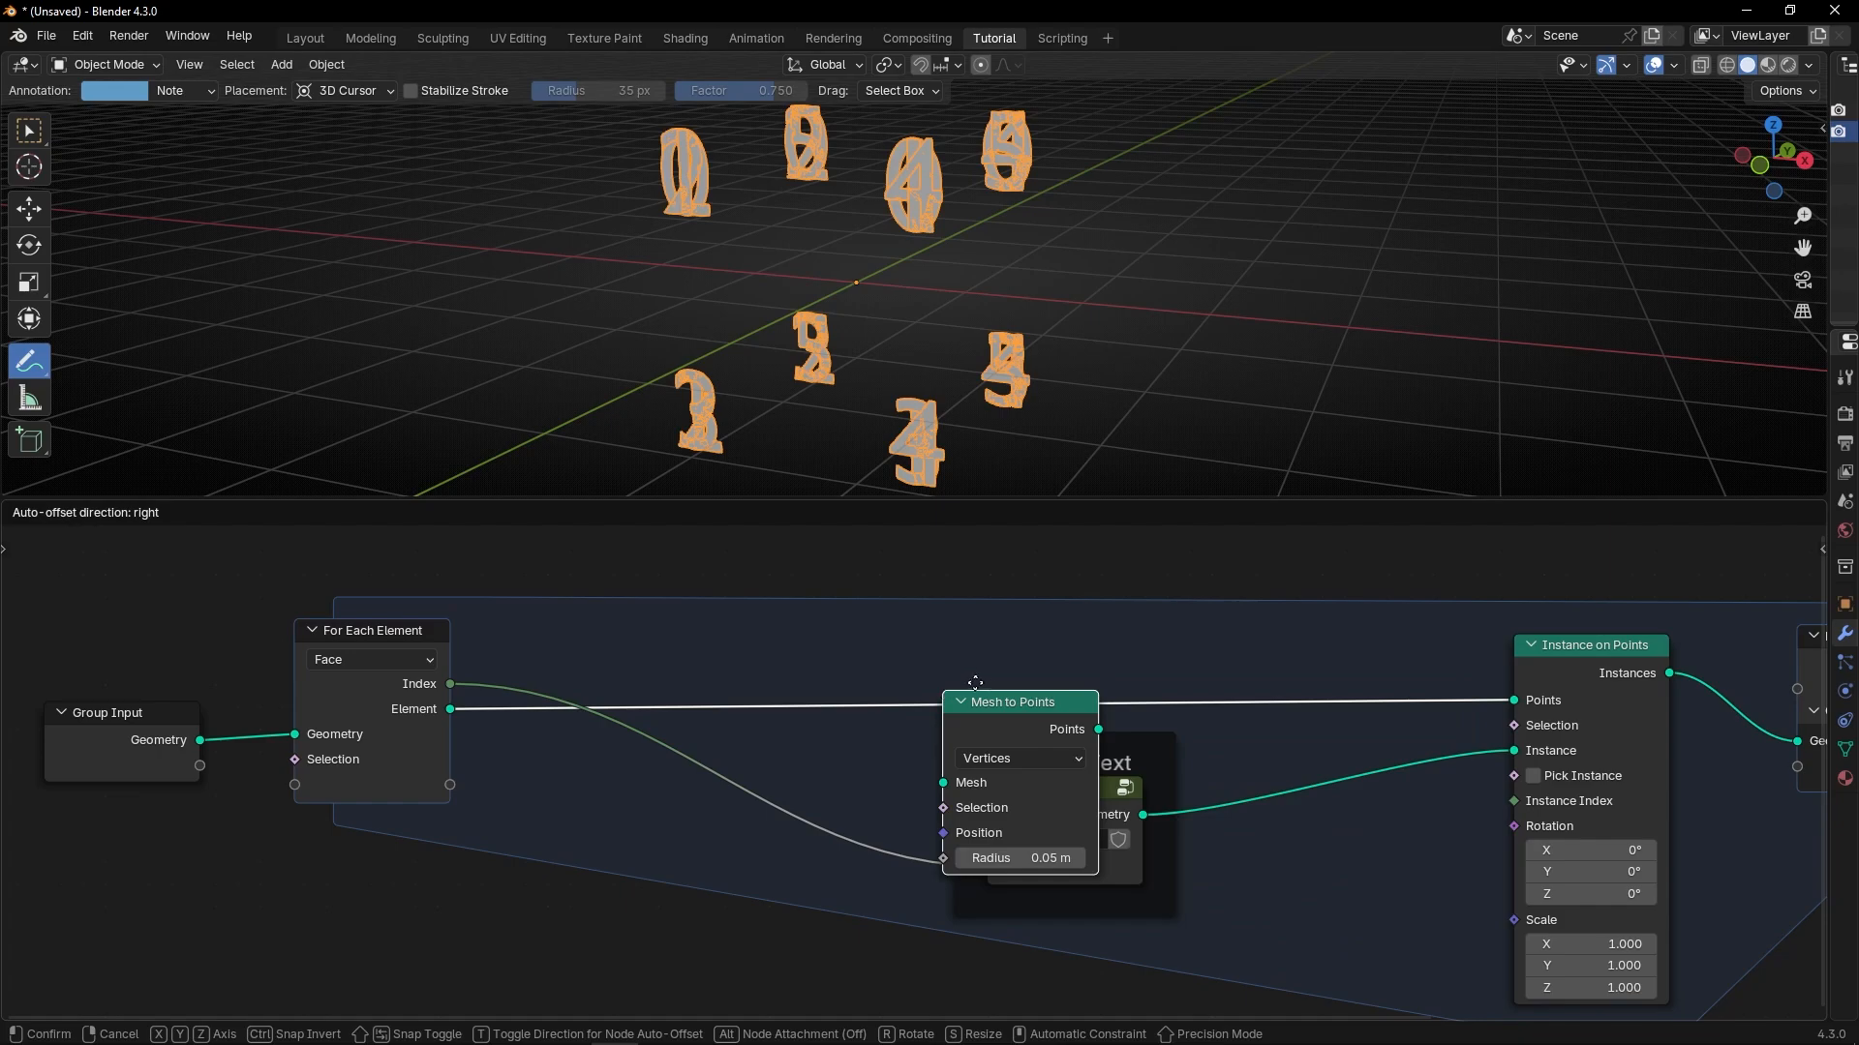
click(887, 671)
scroll(876, 658, up, 2)
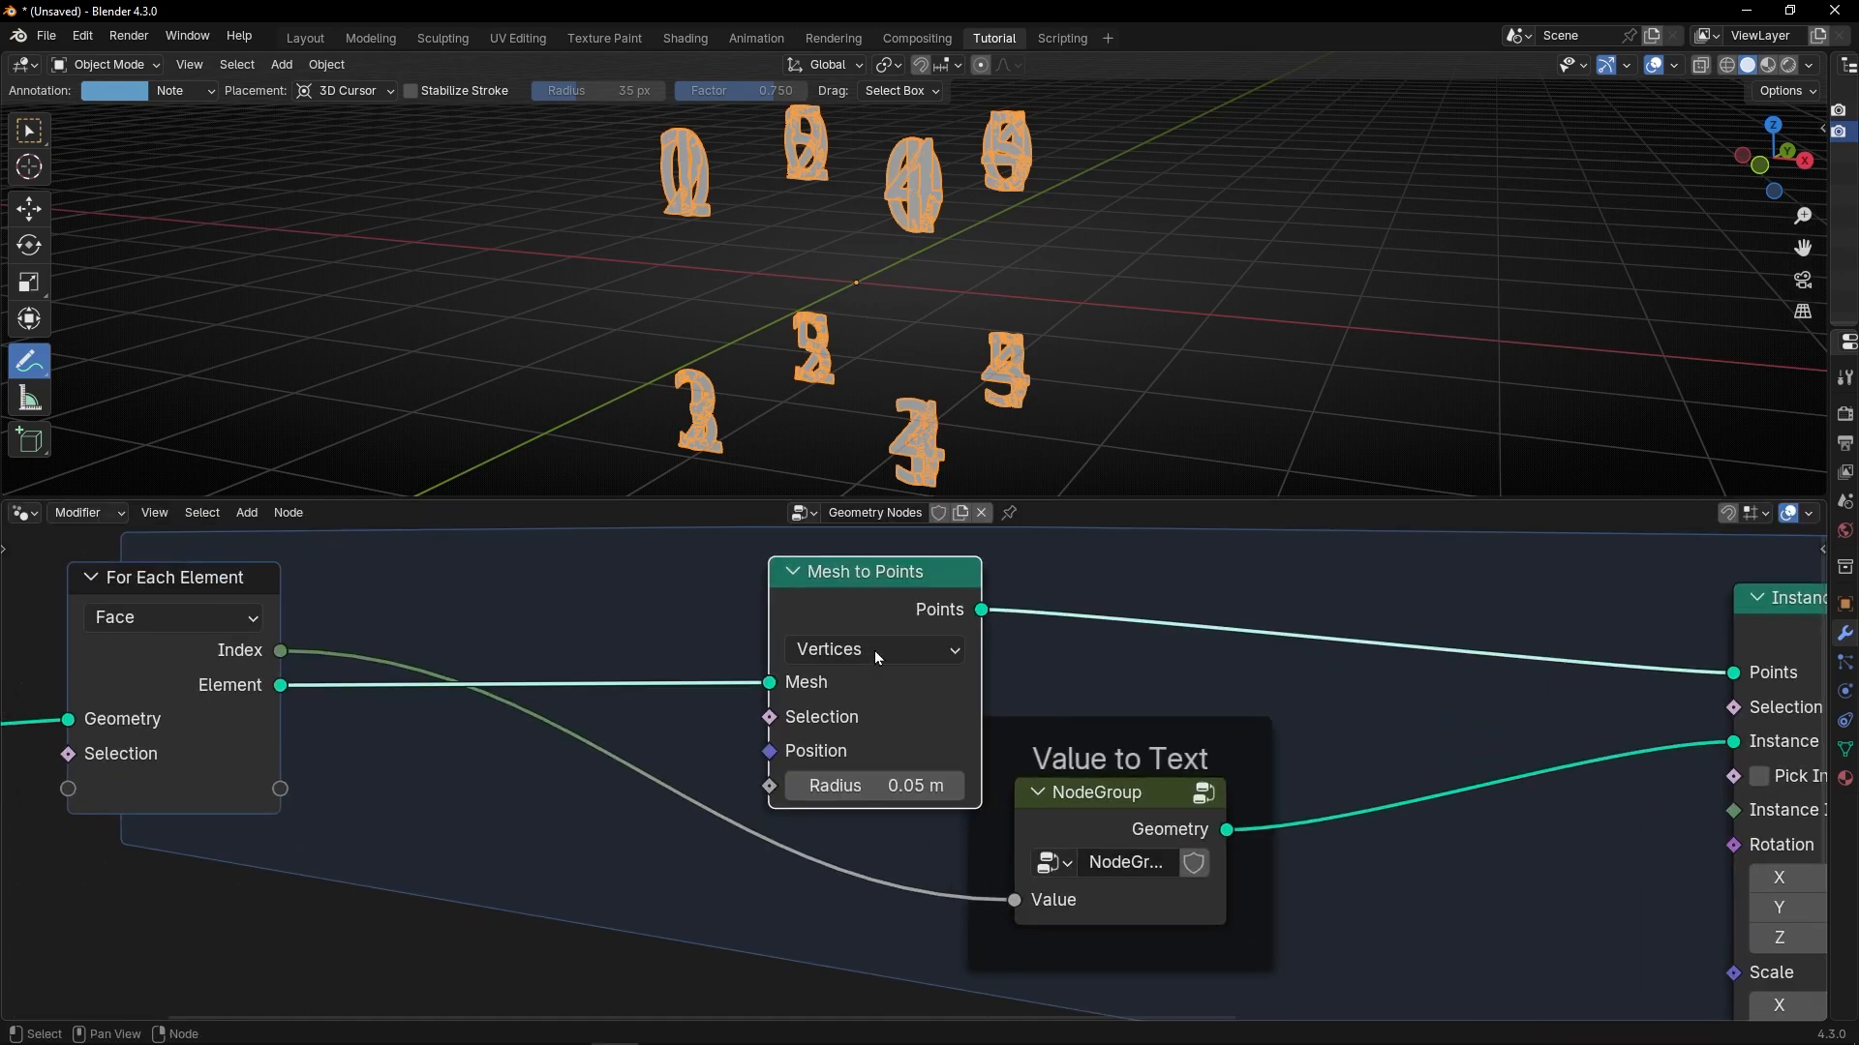
Set the Mesh to Points mode to Faces and inspect the numbers from different angles.
click(900, 651)
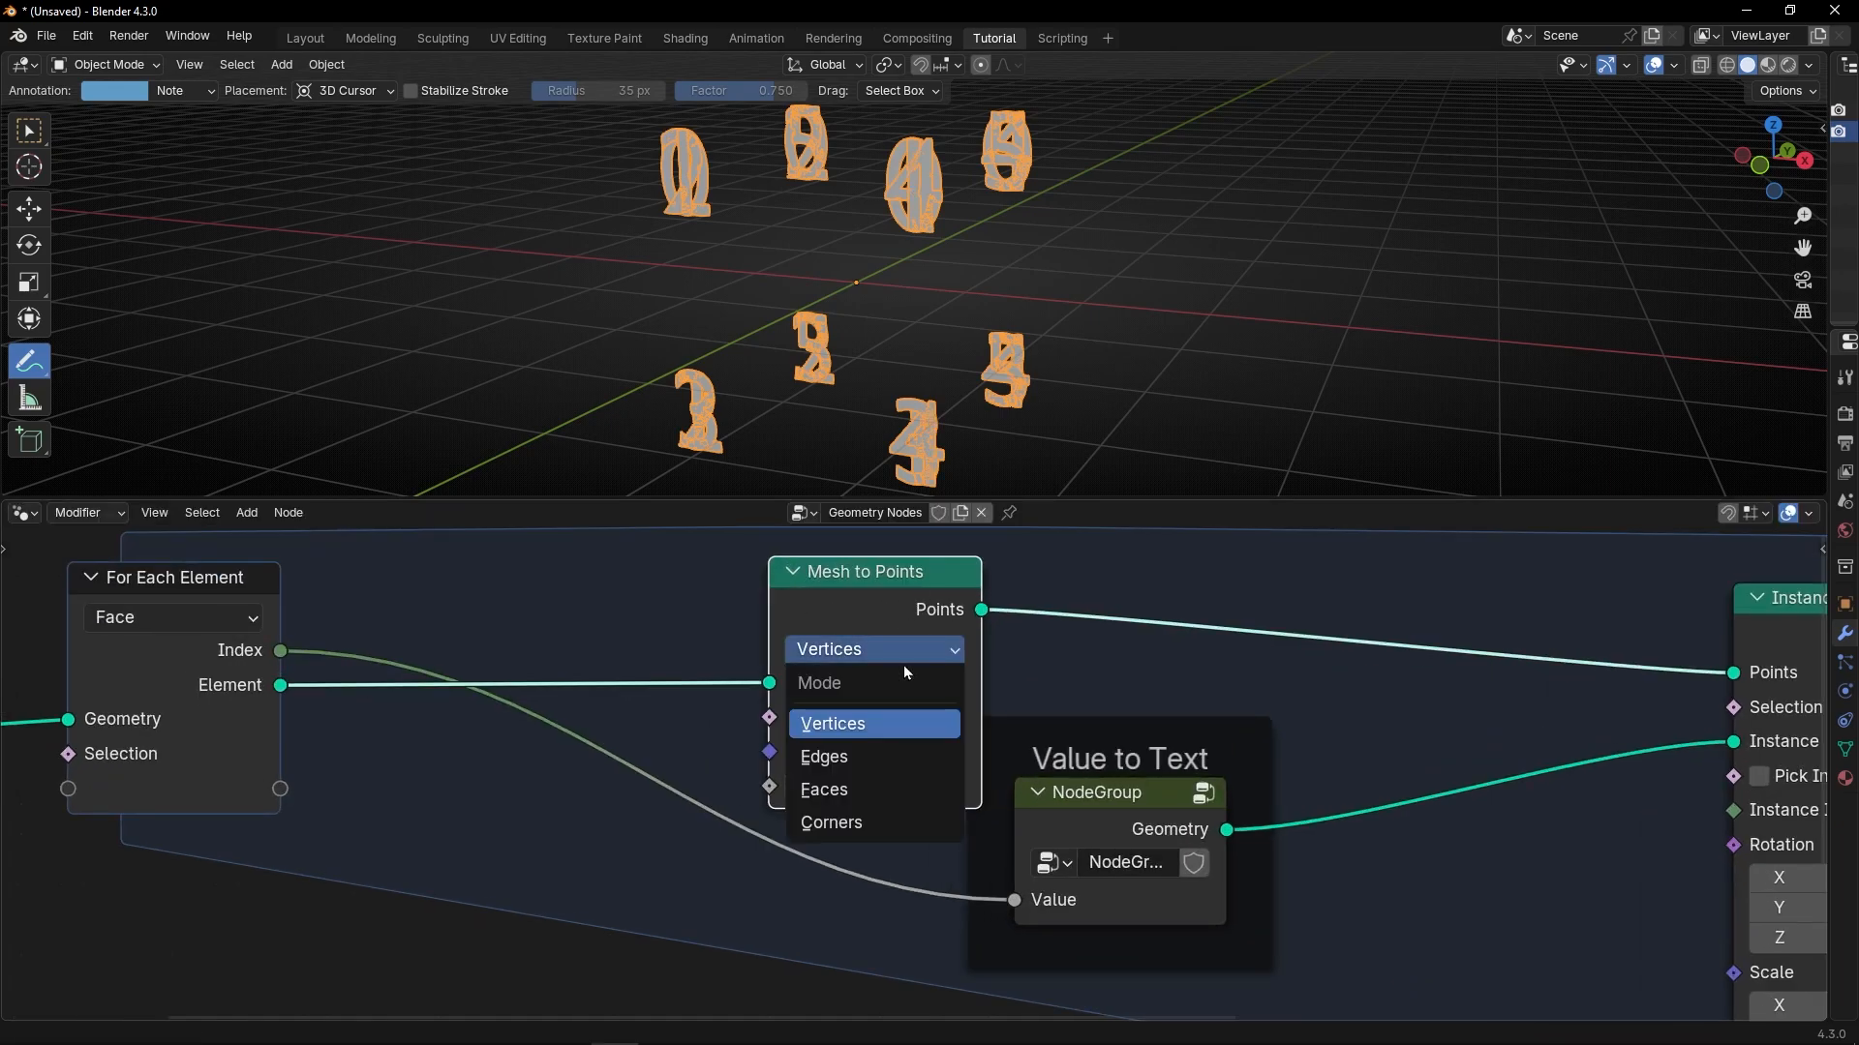
click(871, 785)
middle_drag(922, 459, 1045, 484)
scroll(1048, 626, down, 2)
middle_drag(1049, 626, 924, 616)
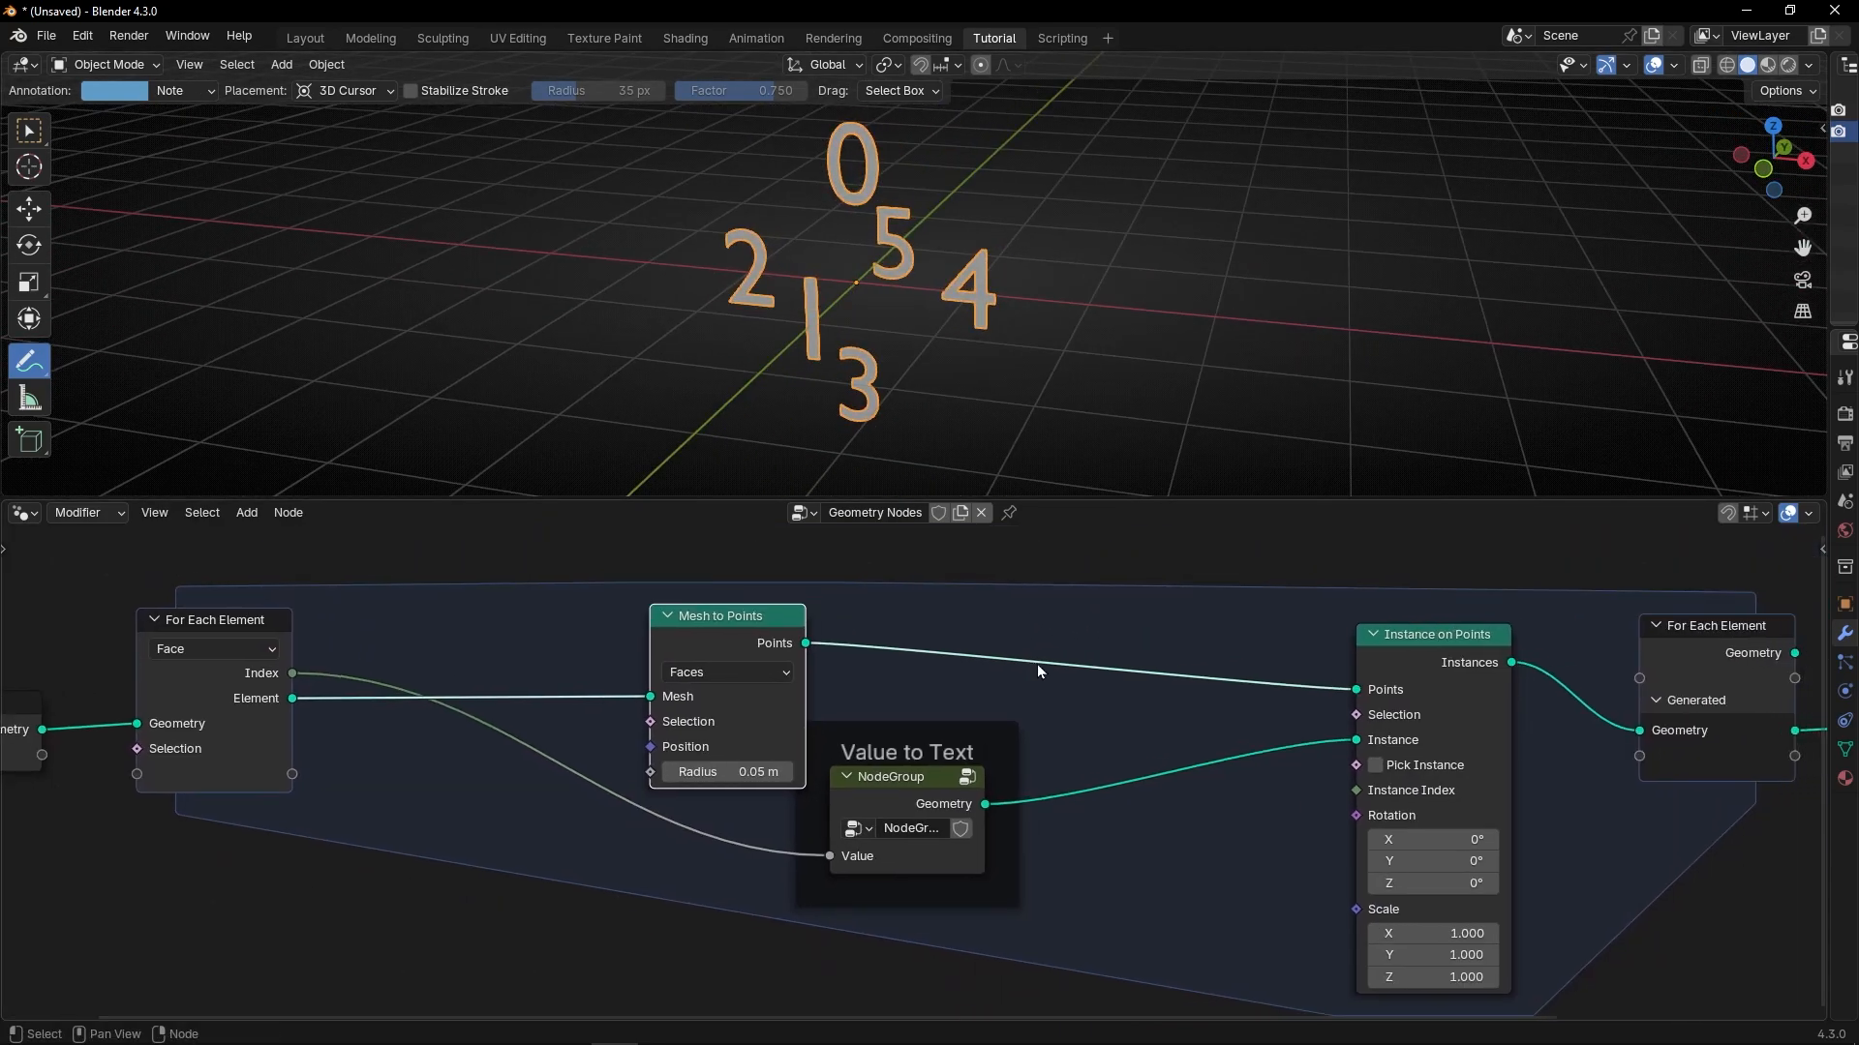
mouse_move(848, 323)
middle_down()
mouse_move(922, 280)
mouse_move(821, 312)
middle_up()
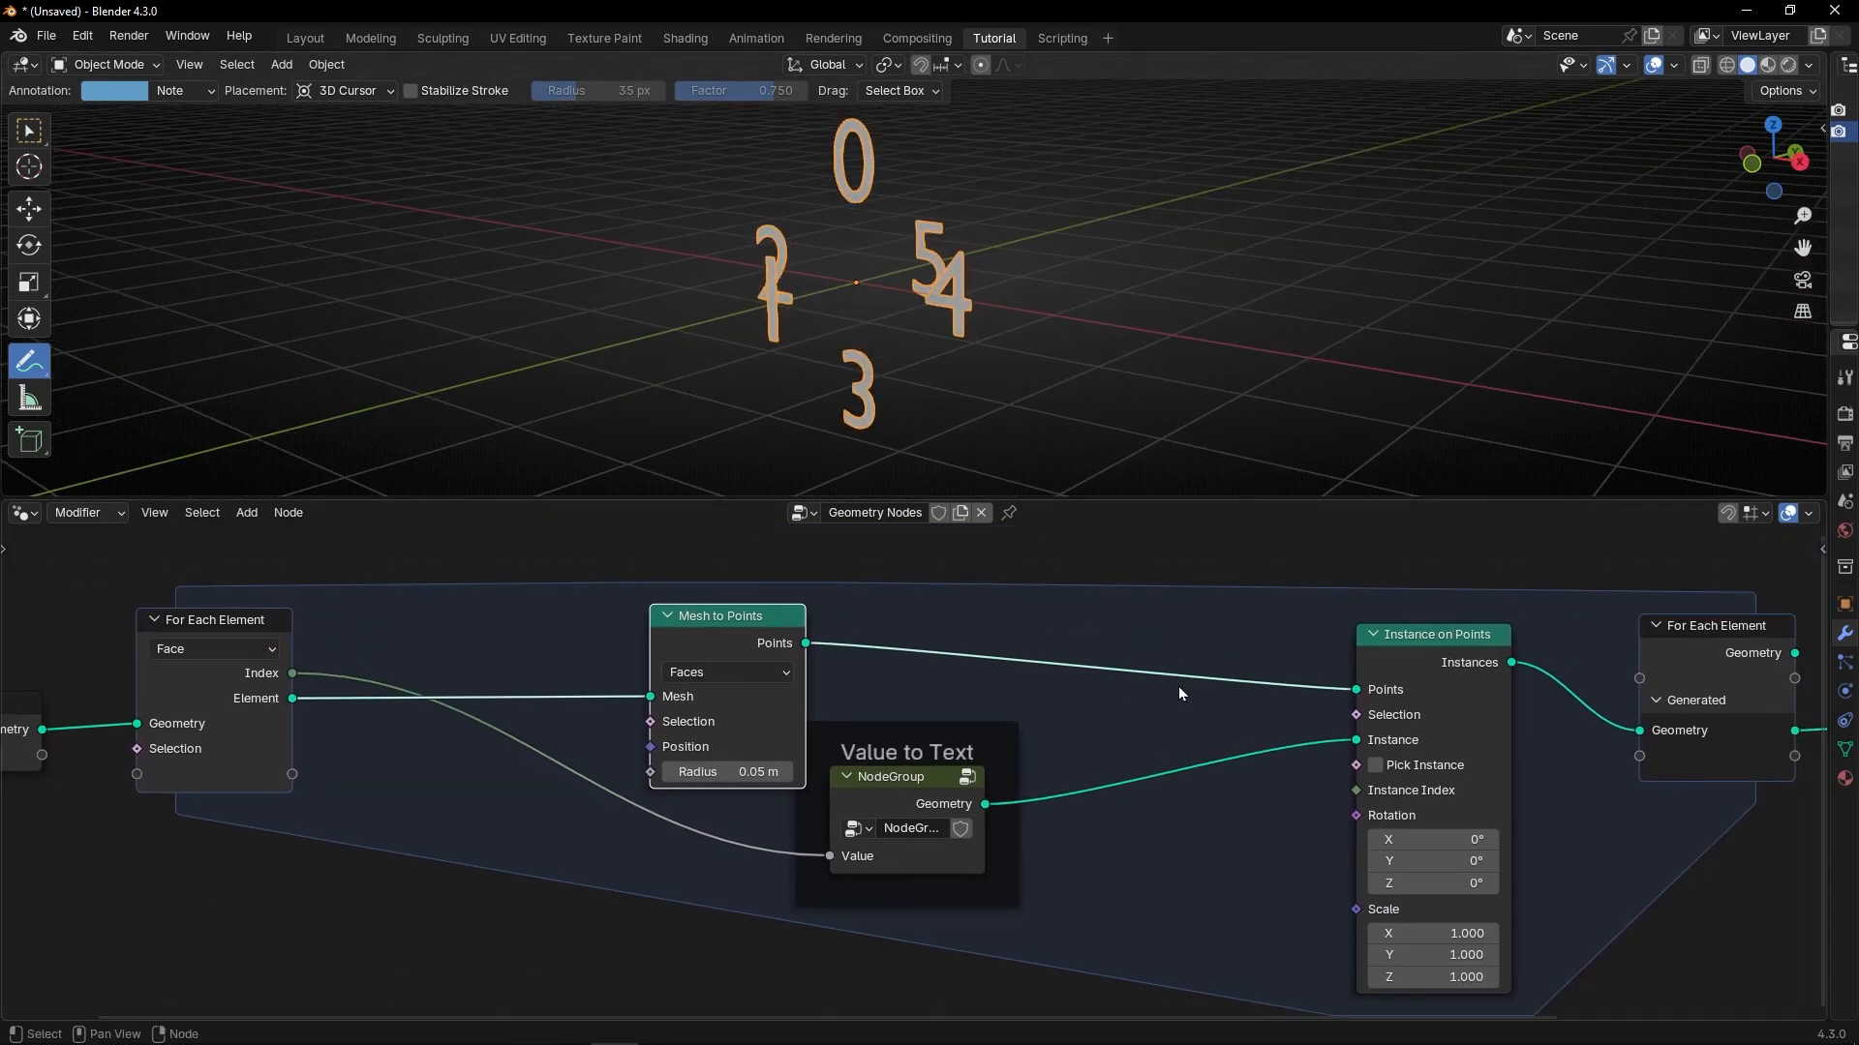
Move the Value to Text frame down so it sits clear below the Mesh to Points node.
scroll(1177, 687, down, 4)
middle_drag(1356, 710, 910, 715)
drag(1127, 684, 1268, 724)
key(ctrl+z)
middle_drag(845, 733, 1339, 726)
scroll(764, 261, up, 3)
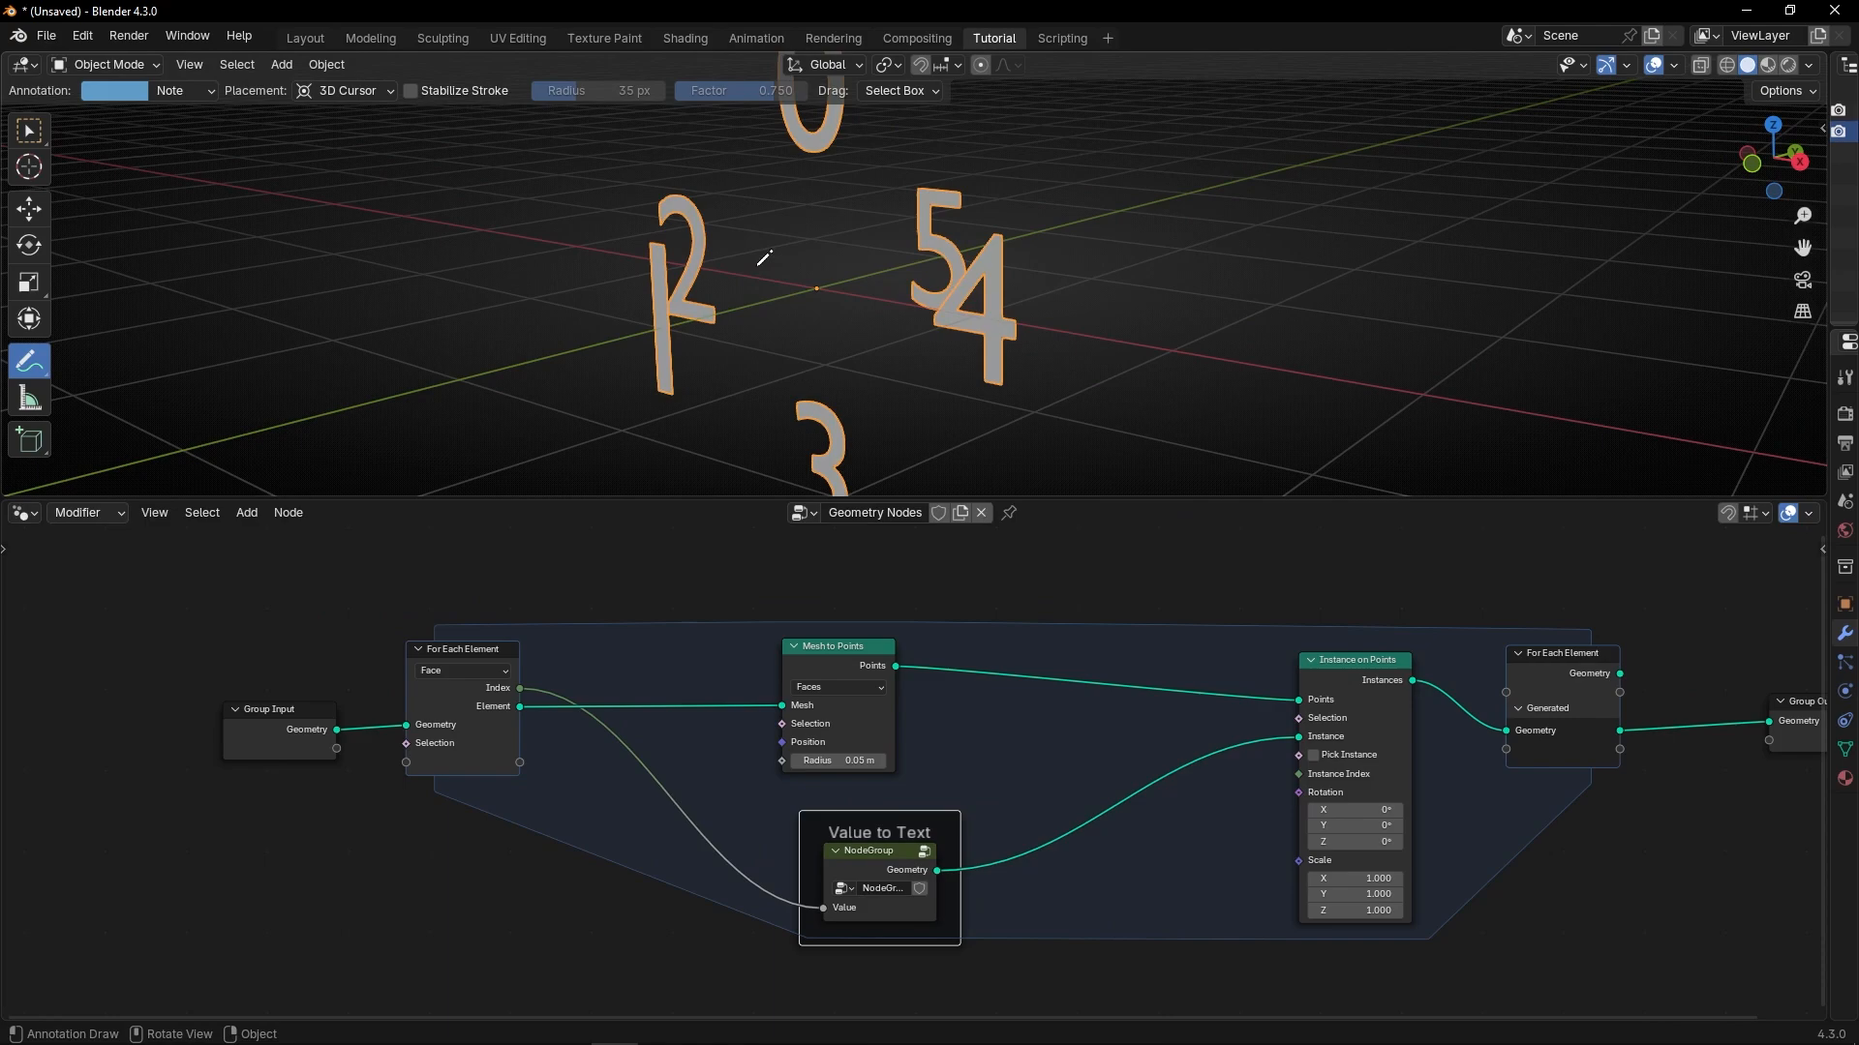
Set the Mesh to Points mode to Corners and inspect the numbers in the viewport.
mouse_move(763, 262)
middle_down()
mouse_move(843, 244)
mouse_move(795, 244)
middle_up()
click(836, 688)
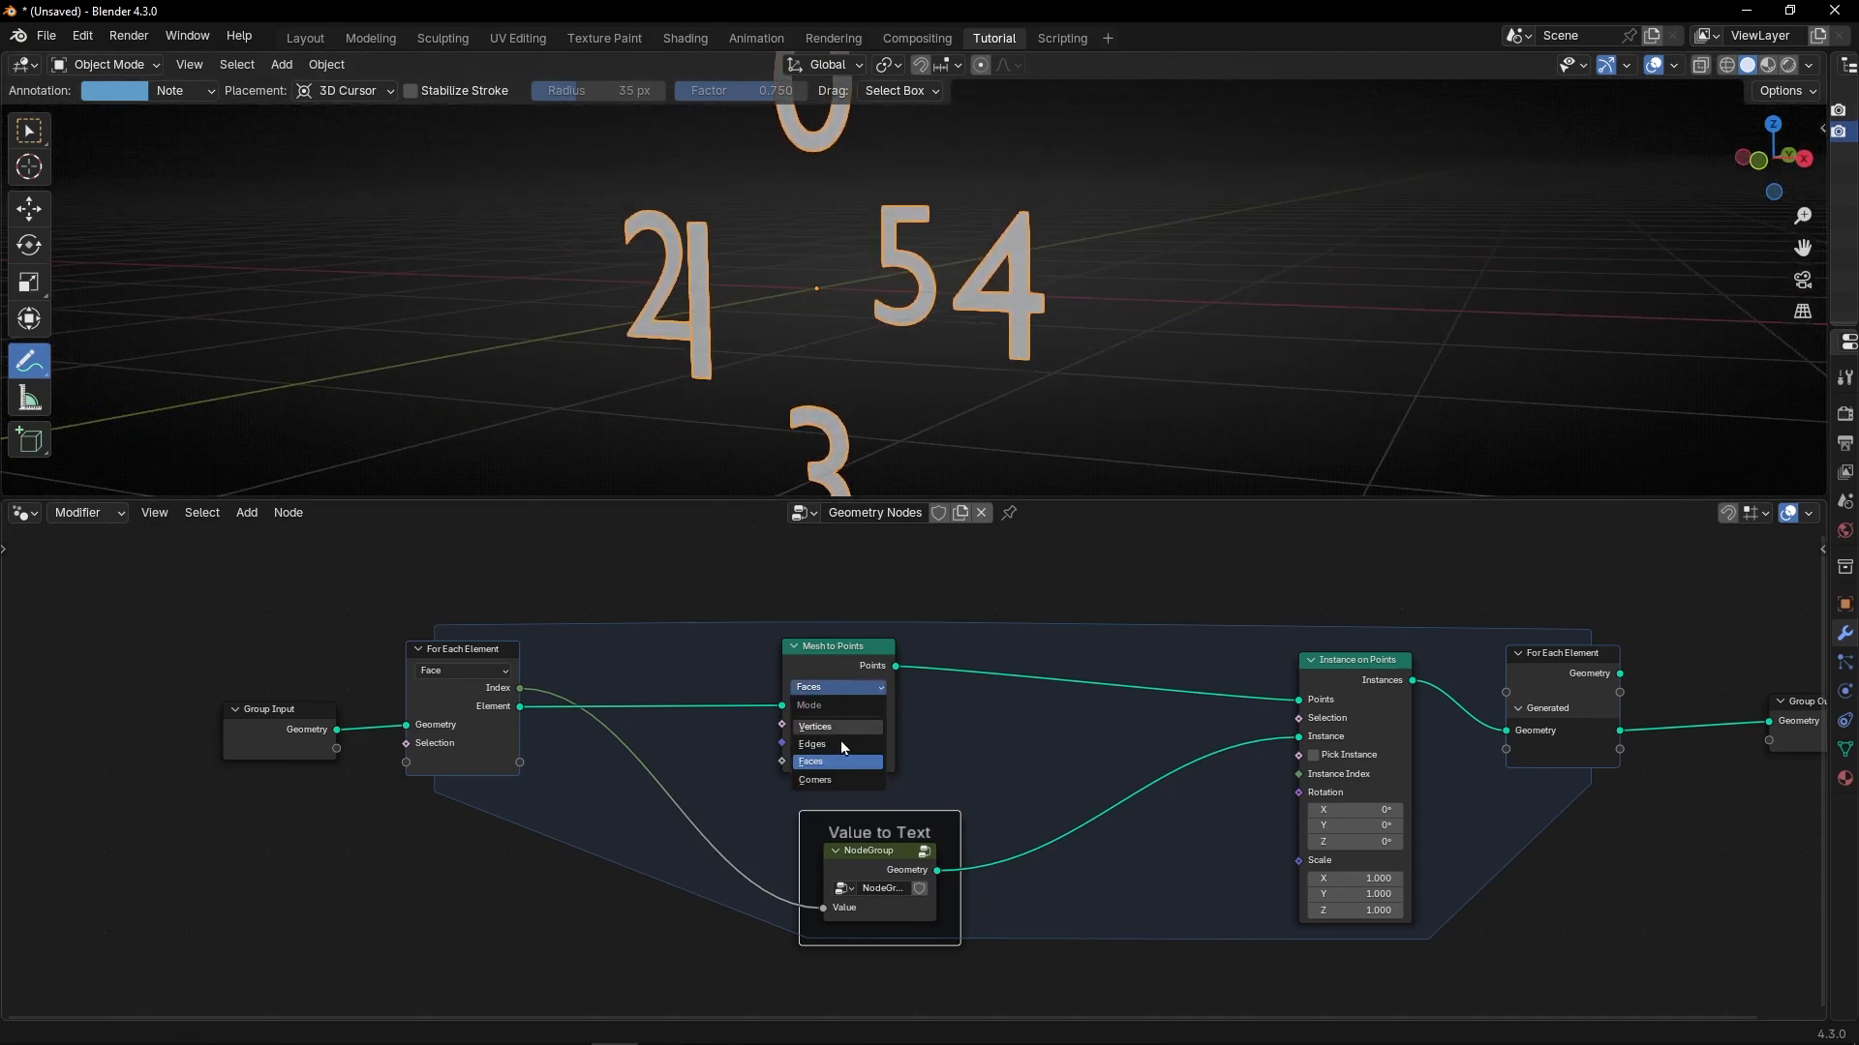
click(845, 779)
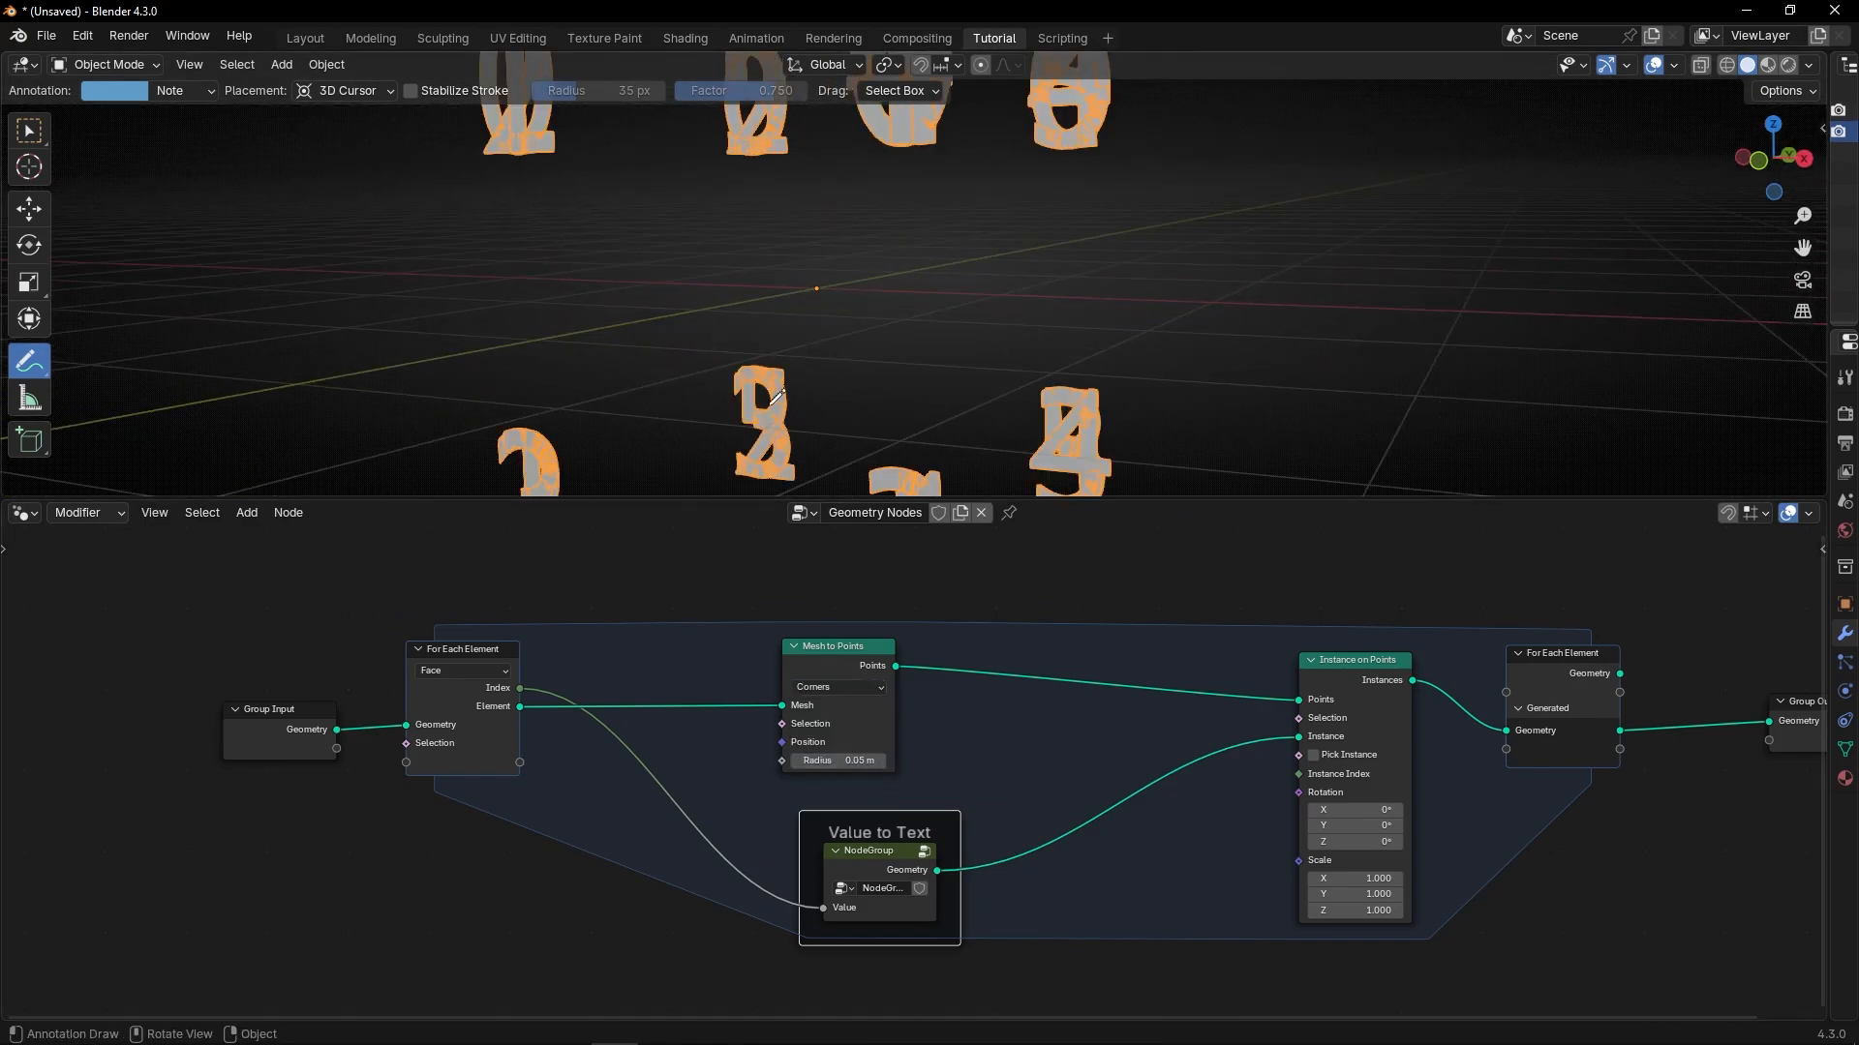
click(823, 688)
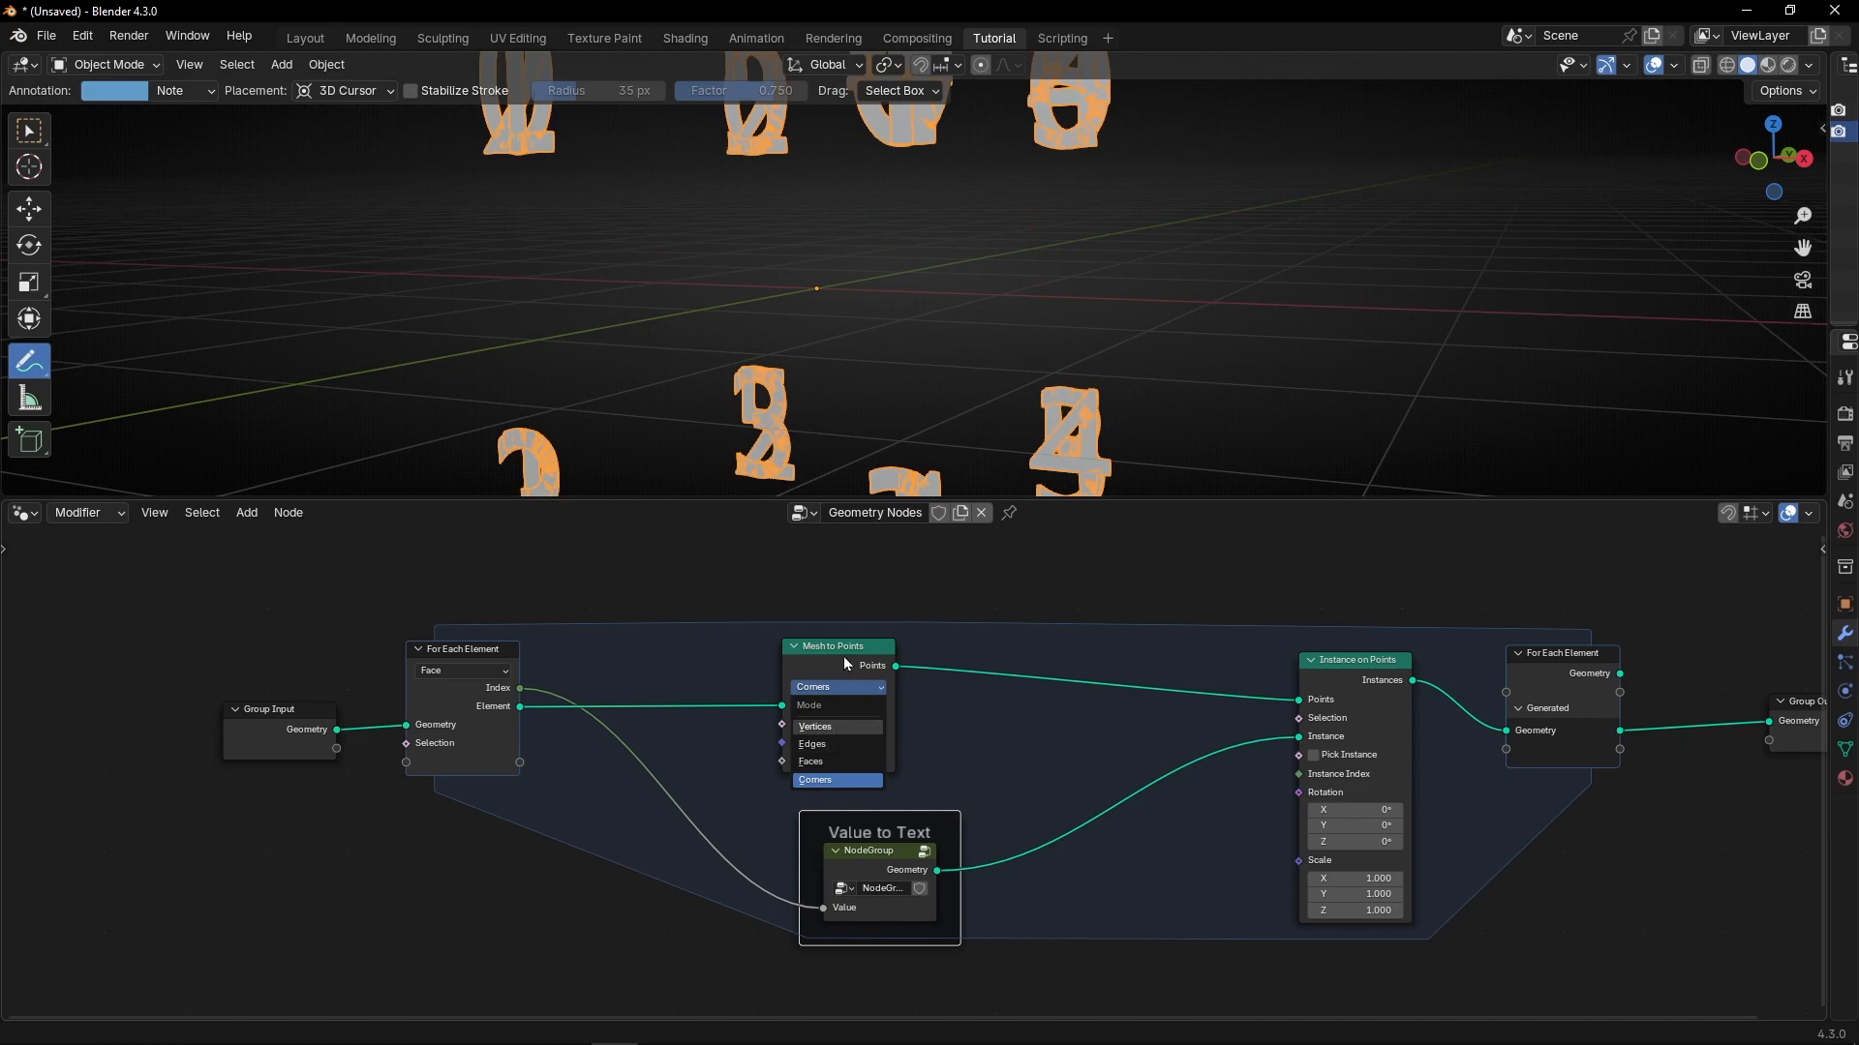
scroll(844, 302, down, 2)
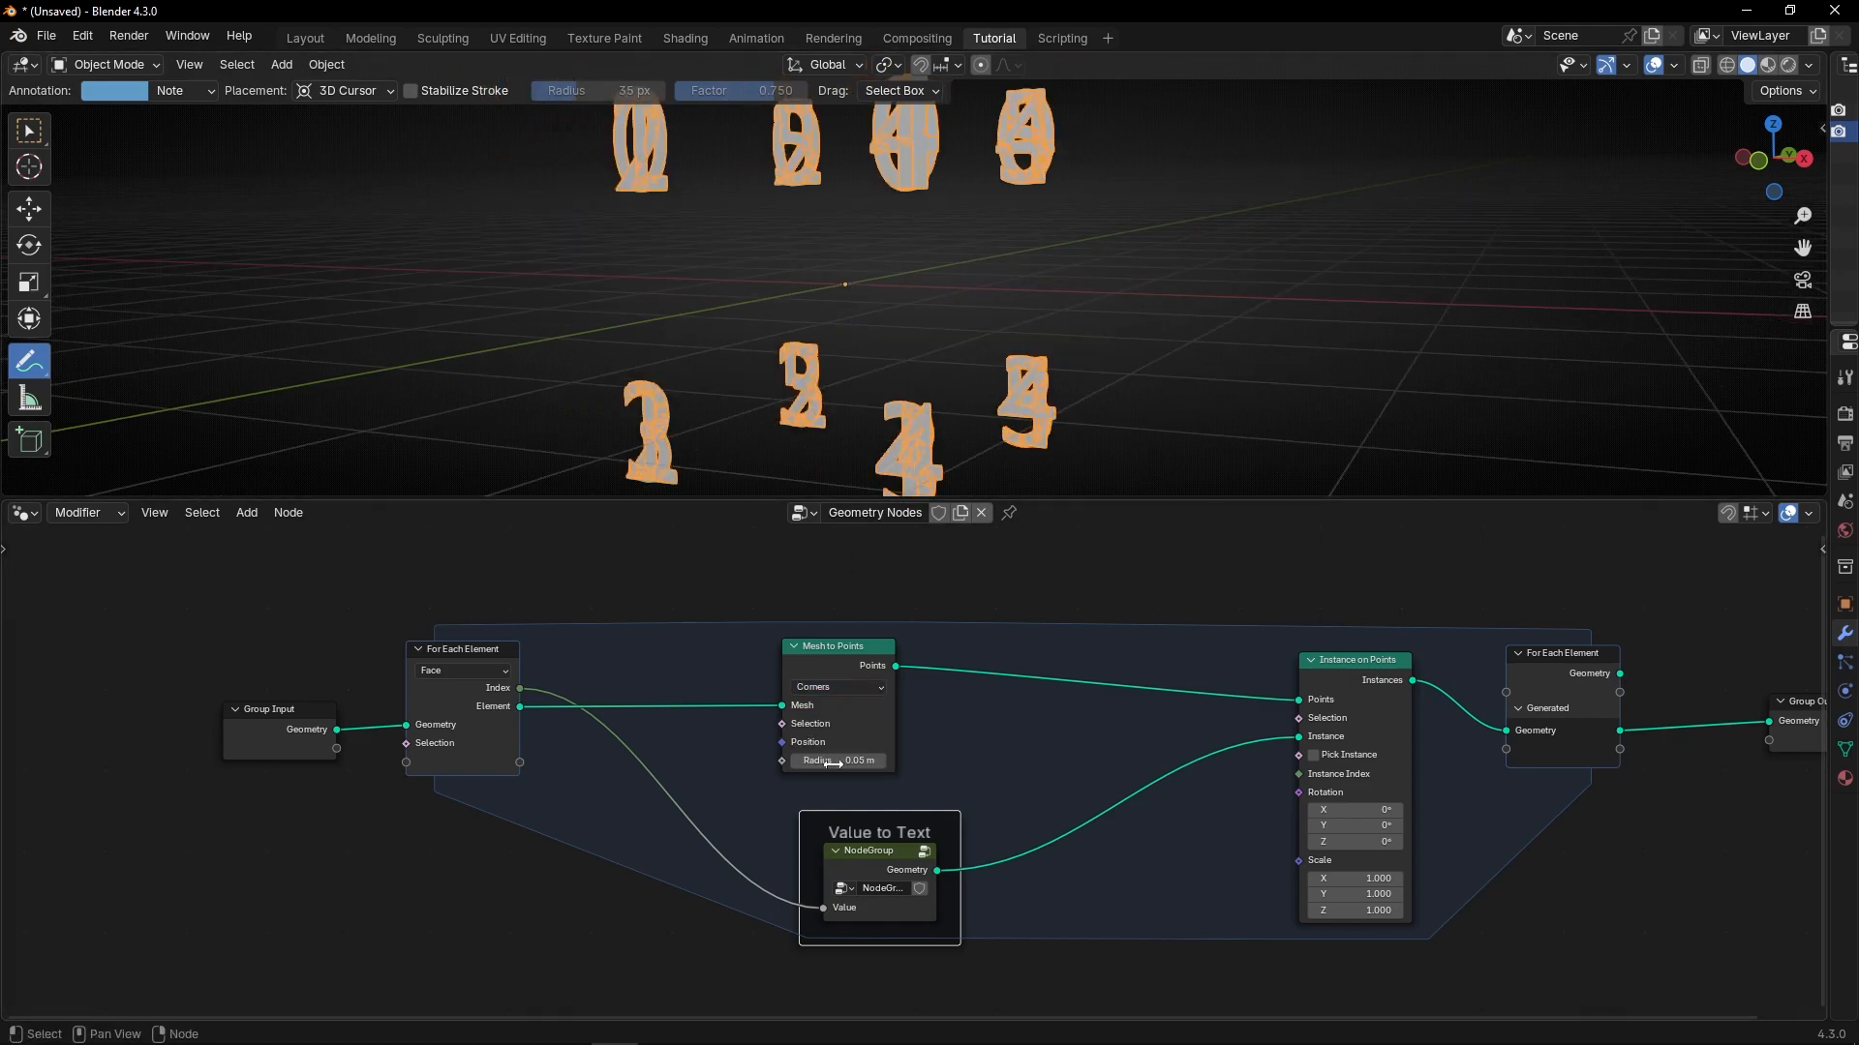
Set the Mesh to Points mode to Edges and look at the numbers from a higher angle.
click(843, 689)
click(831, 750)
middle_drag(848, 455, 886, 503)
scroll(660, 705, up, 3)
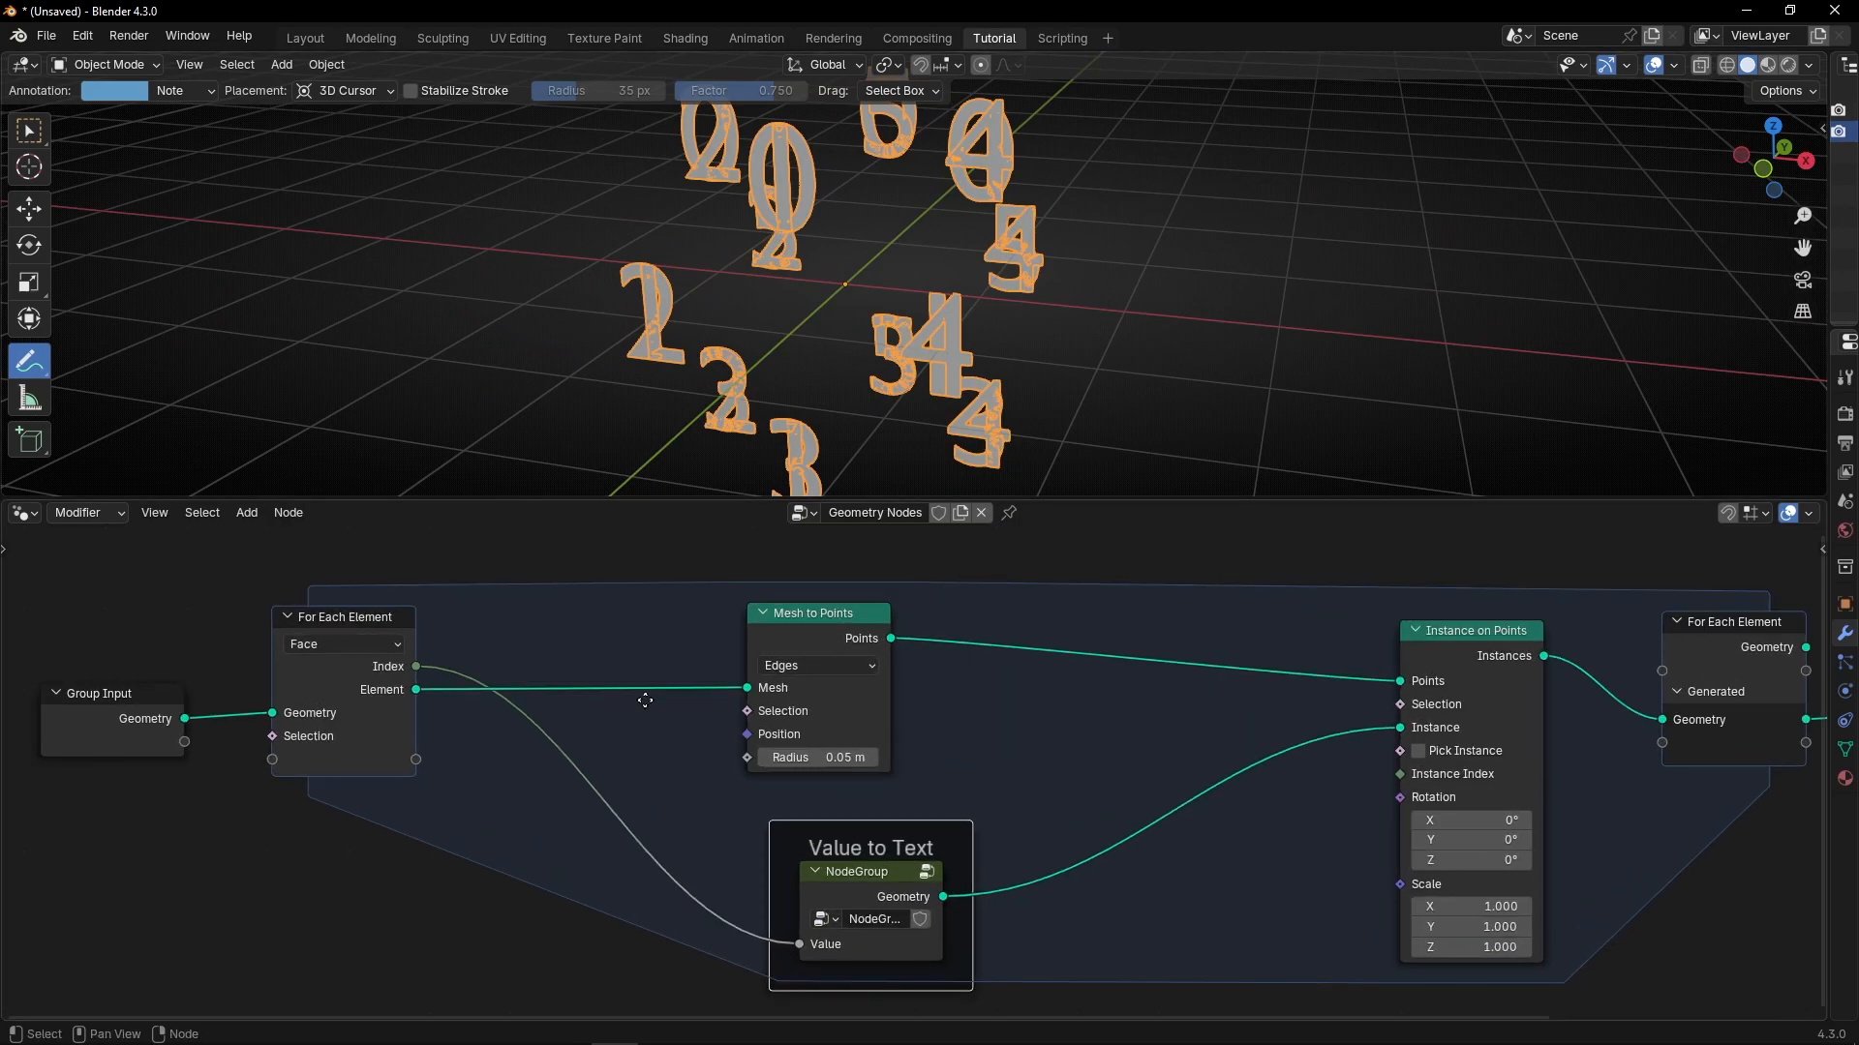
Set the For Each Element zone's domain to Edge and inspect the edge indices from another angle.
scroll(792, 585, up, 2)
middle_drag(689, 610, 700, 649)
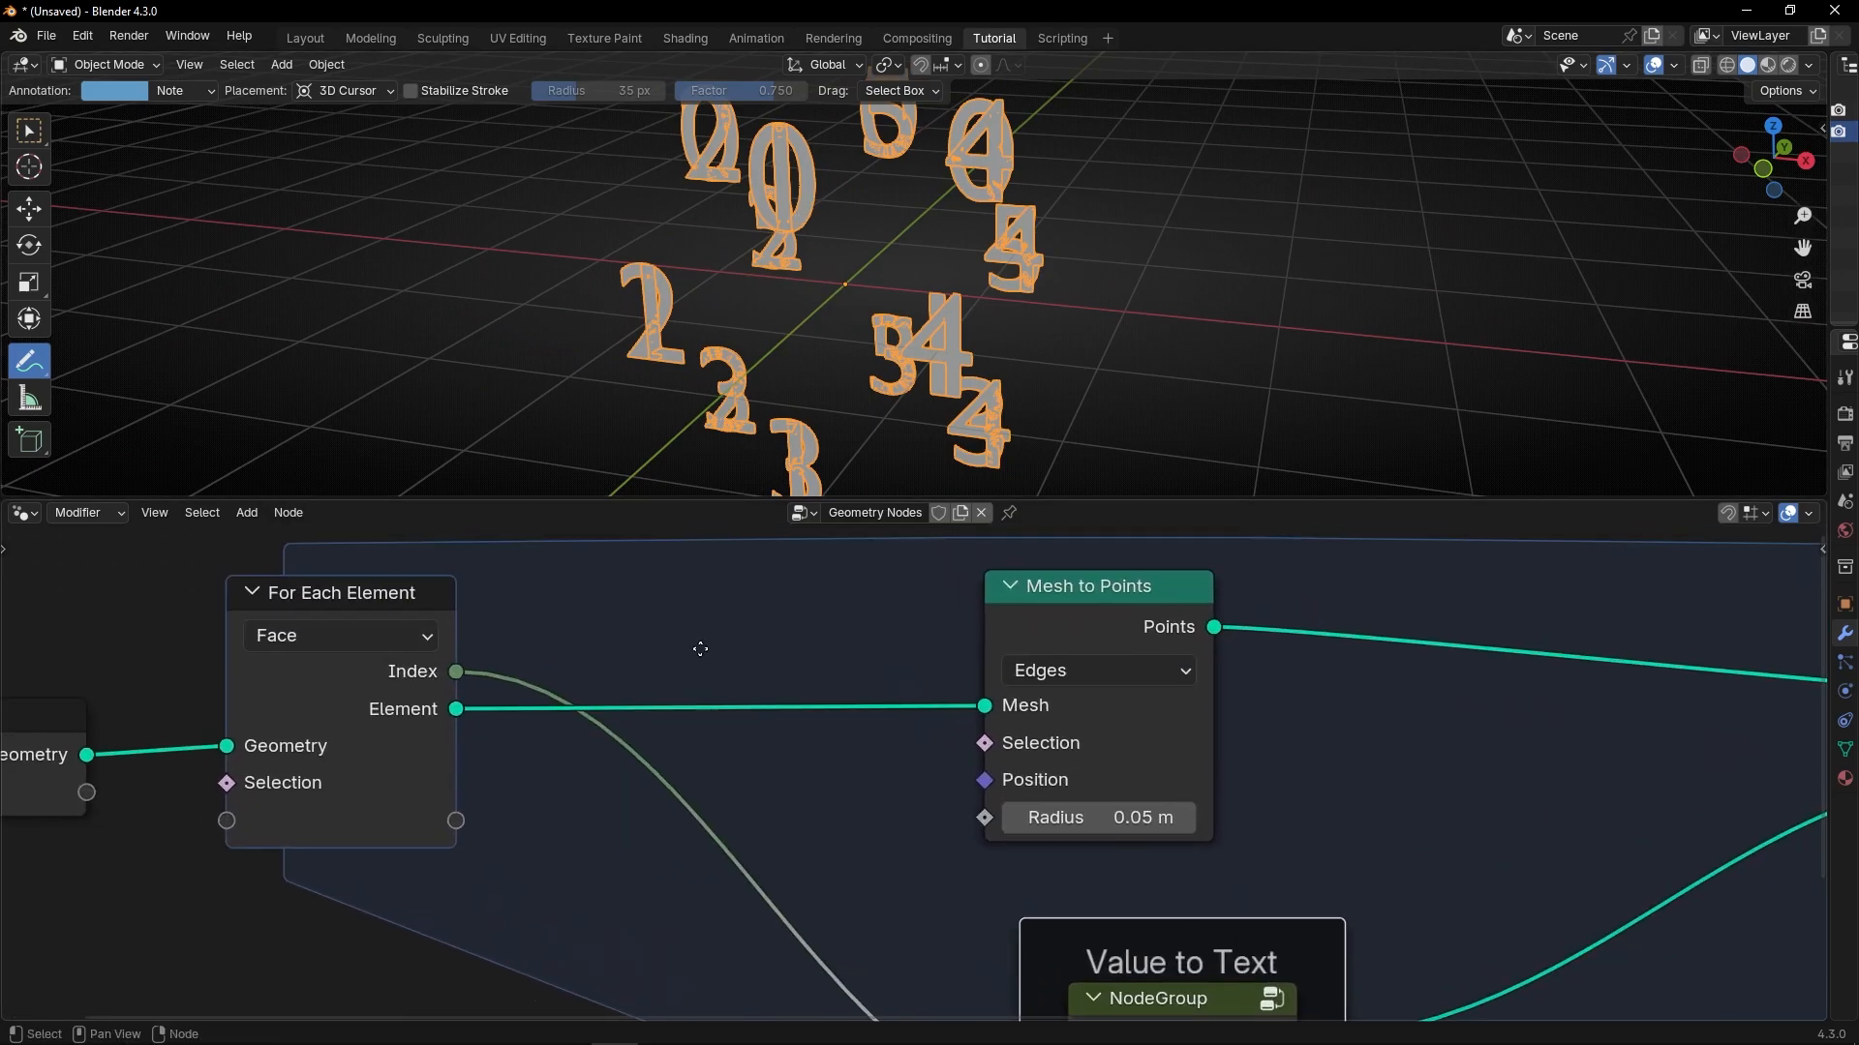
click(360, 642)
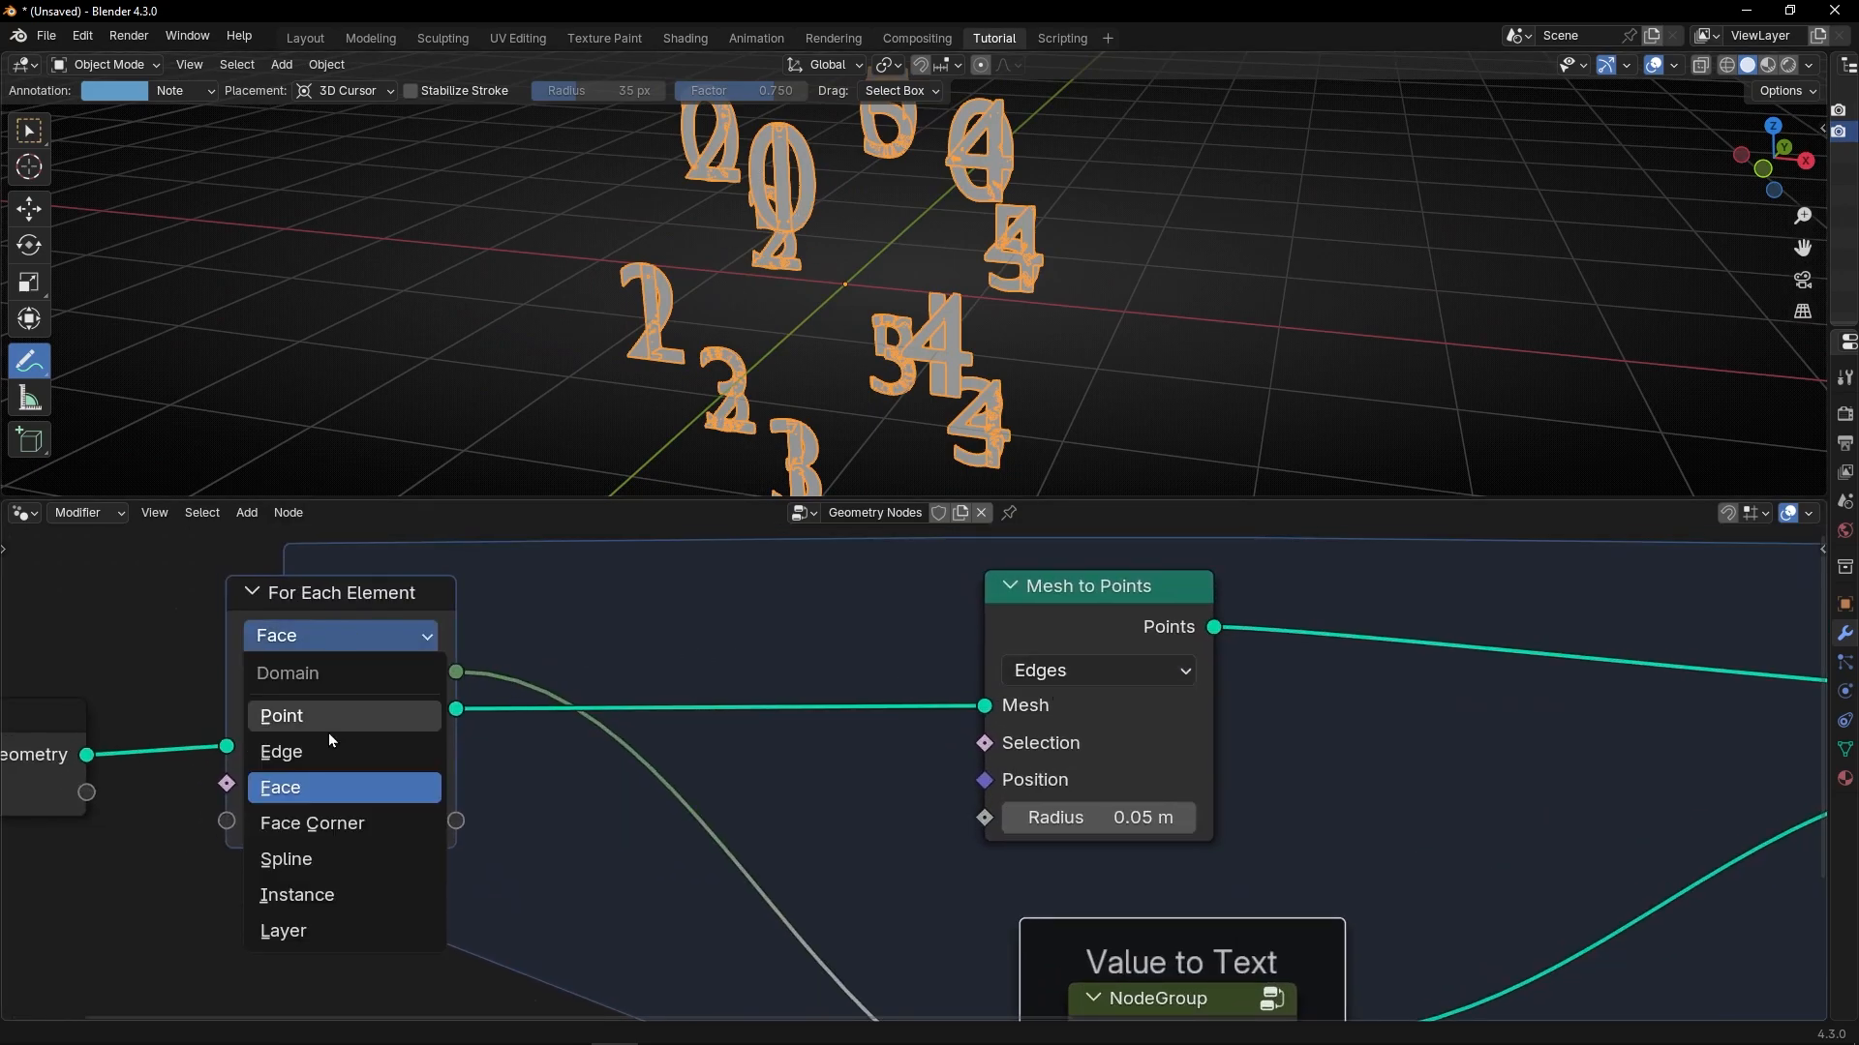
click(322, 755)
scroll(850, 381, down, 2)
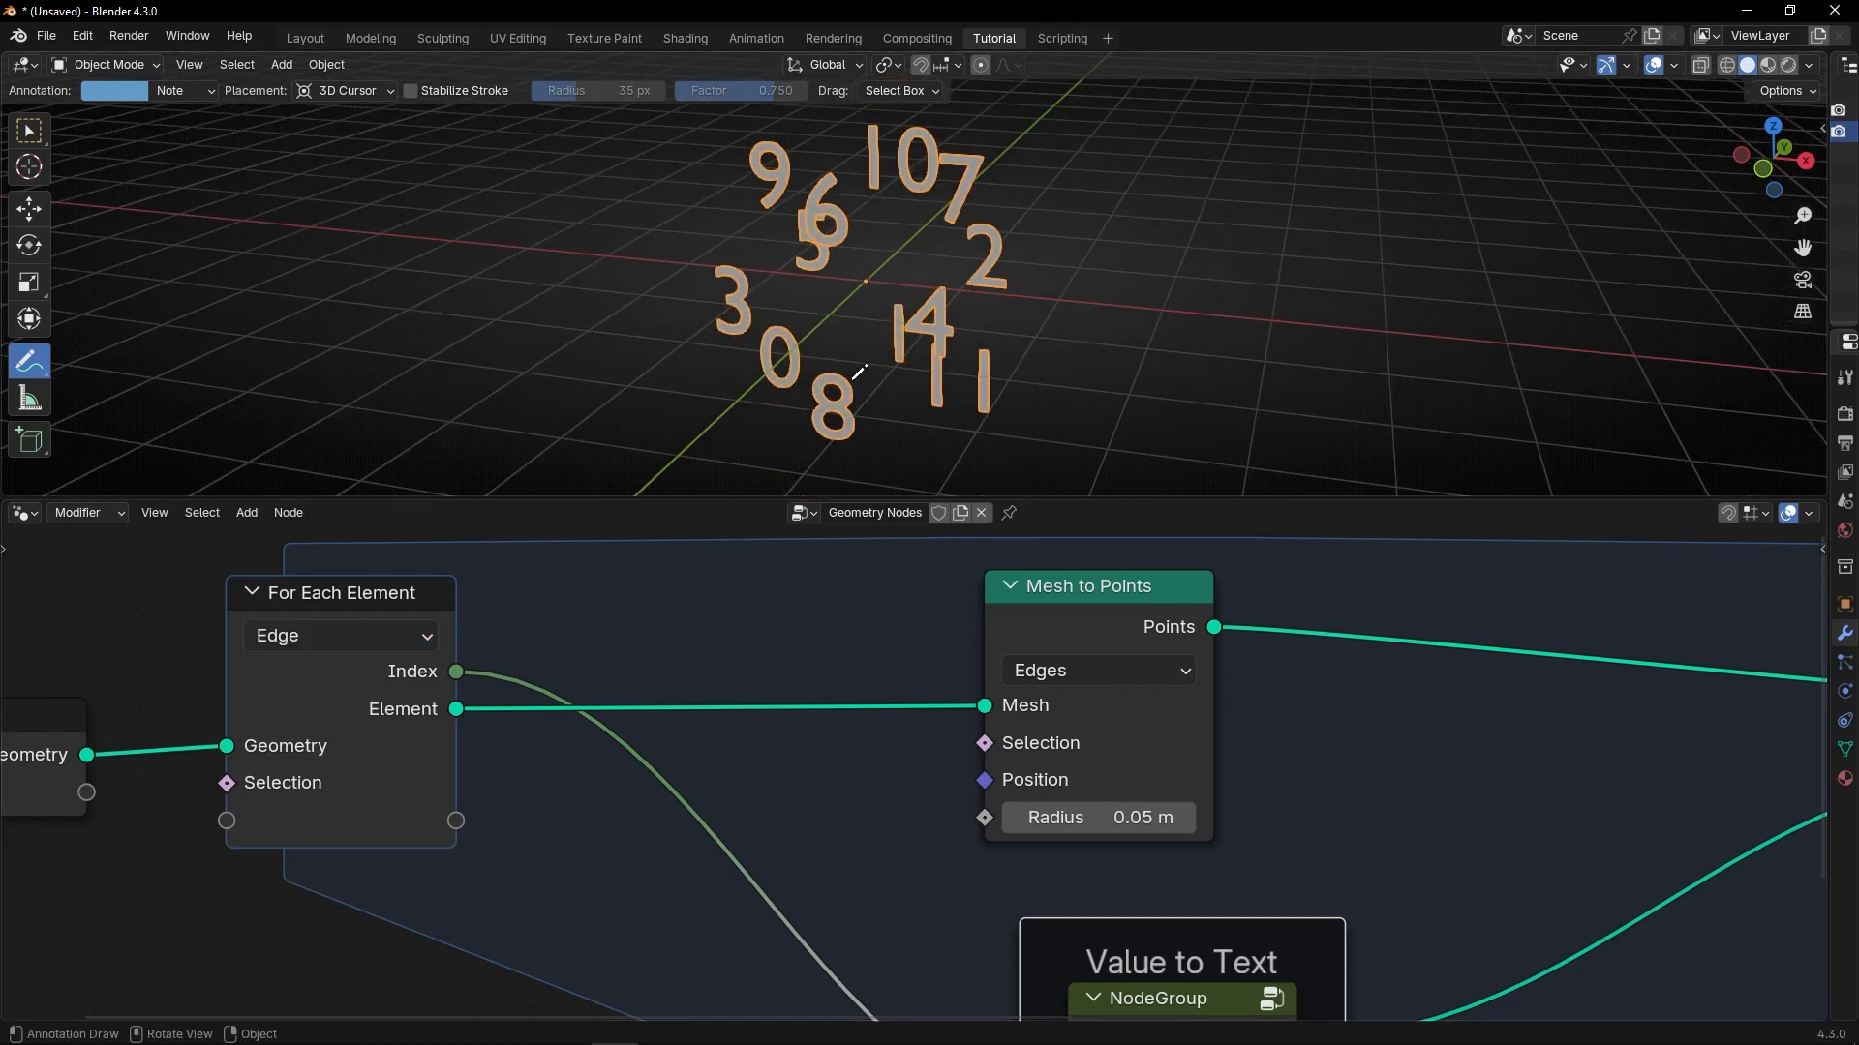
middle_drag(851, 381, 930, 374)
Set the For Each Element zone's domain to Face and the Mesh to Points mode to Faces.
click(345, 640)
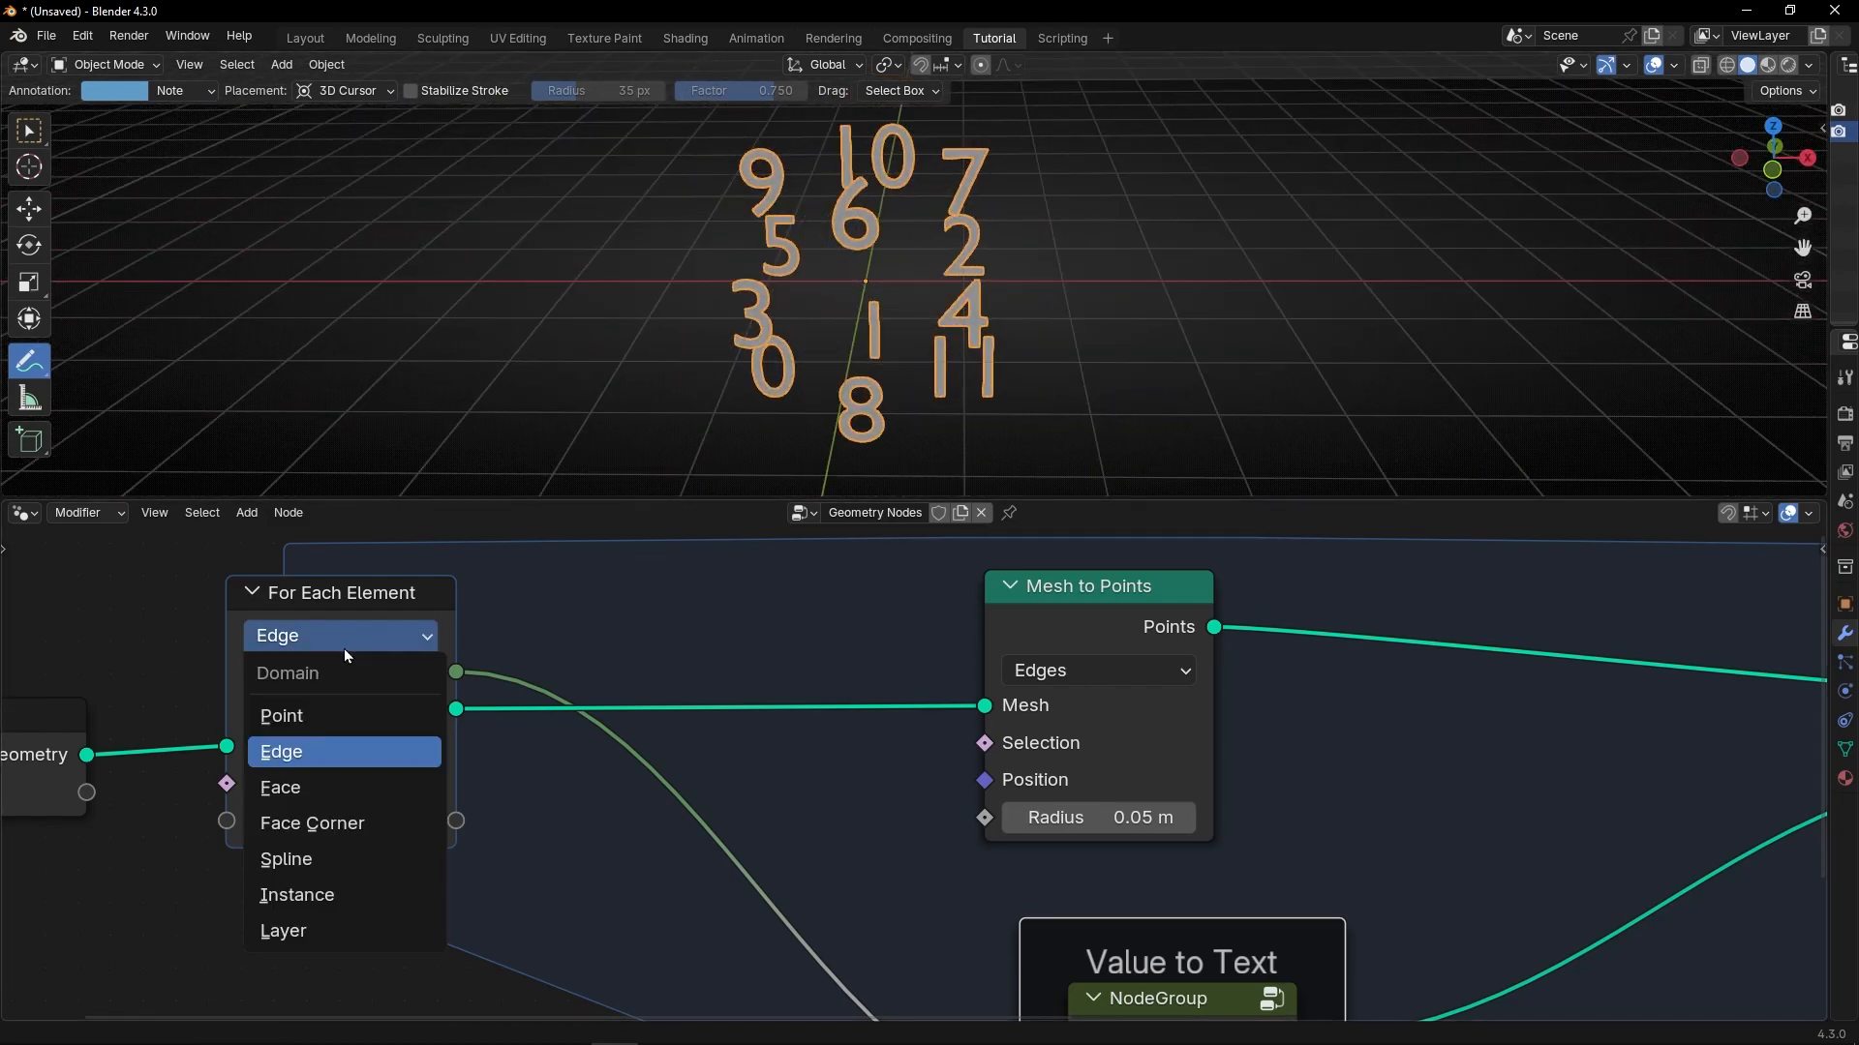
click(329, 787)
click(1053, 673)
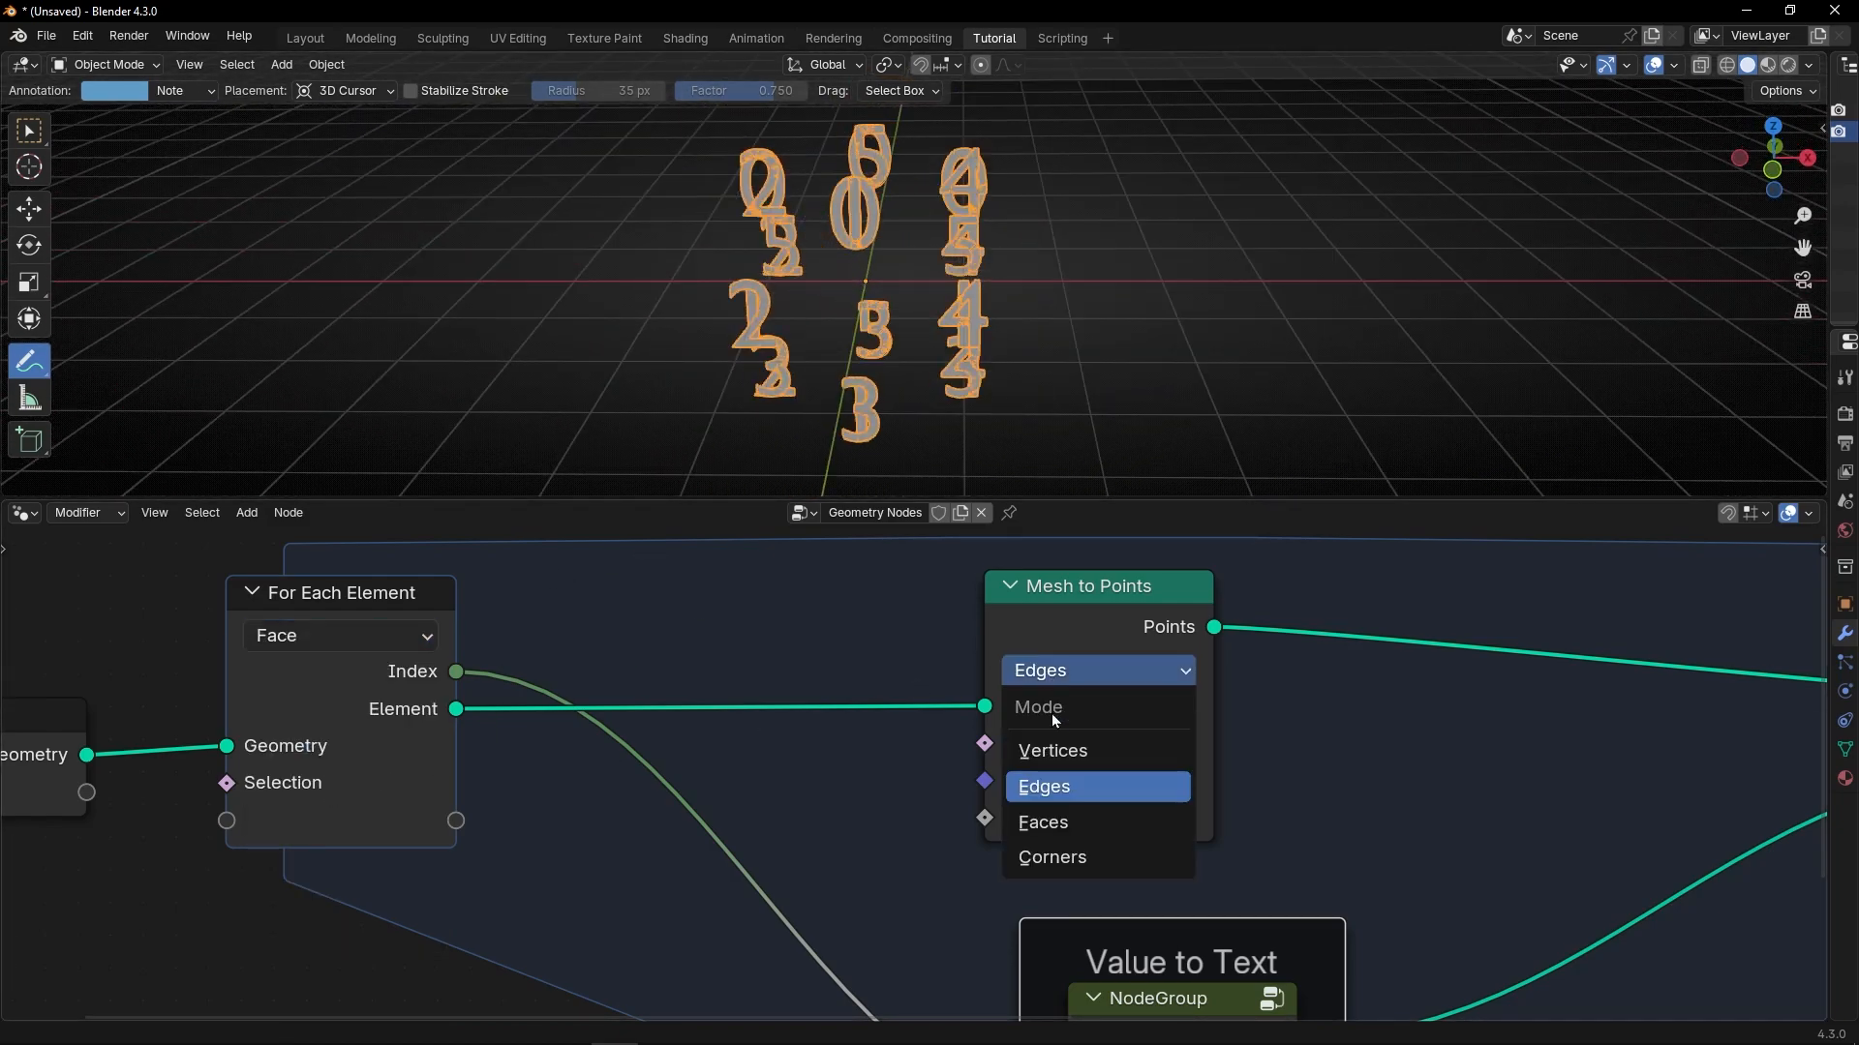
click(1060, 822)
Set the zone's domain to Point and remove Mesh to Points while keeping Element linked to Instance on Points.
click(347, 641)
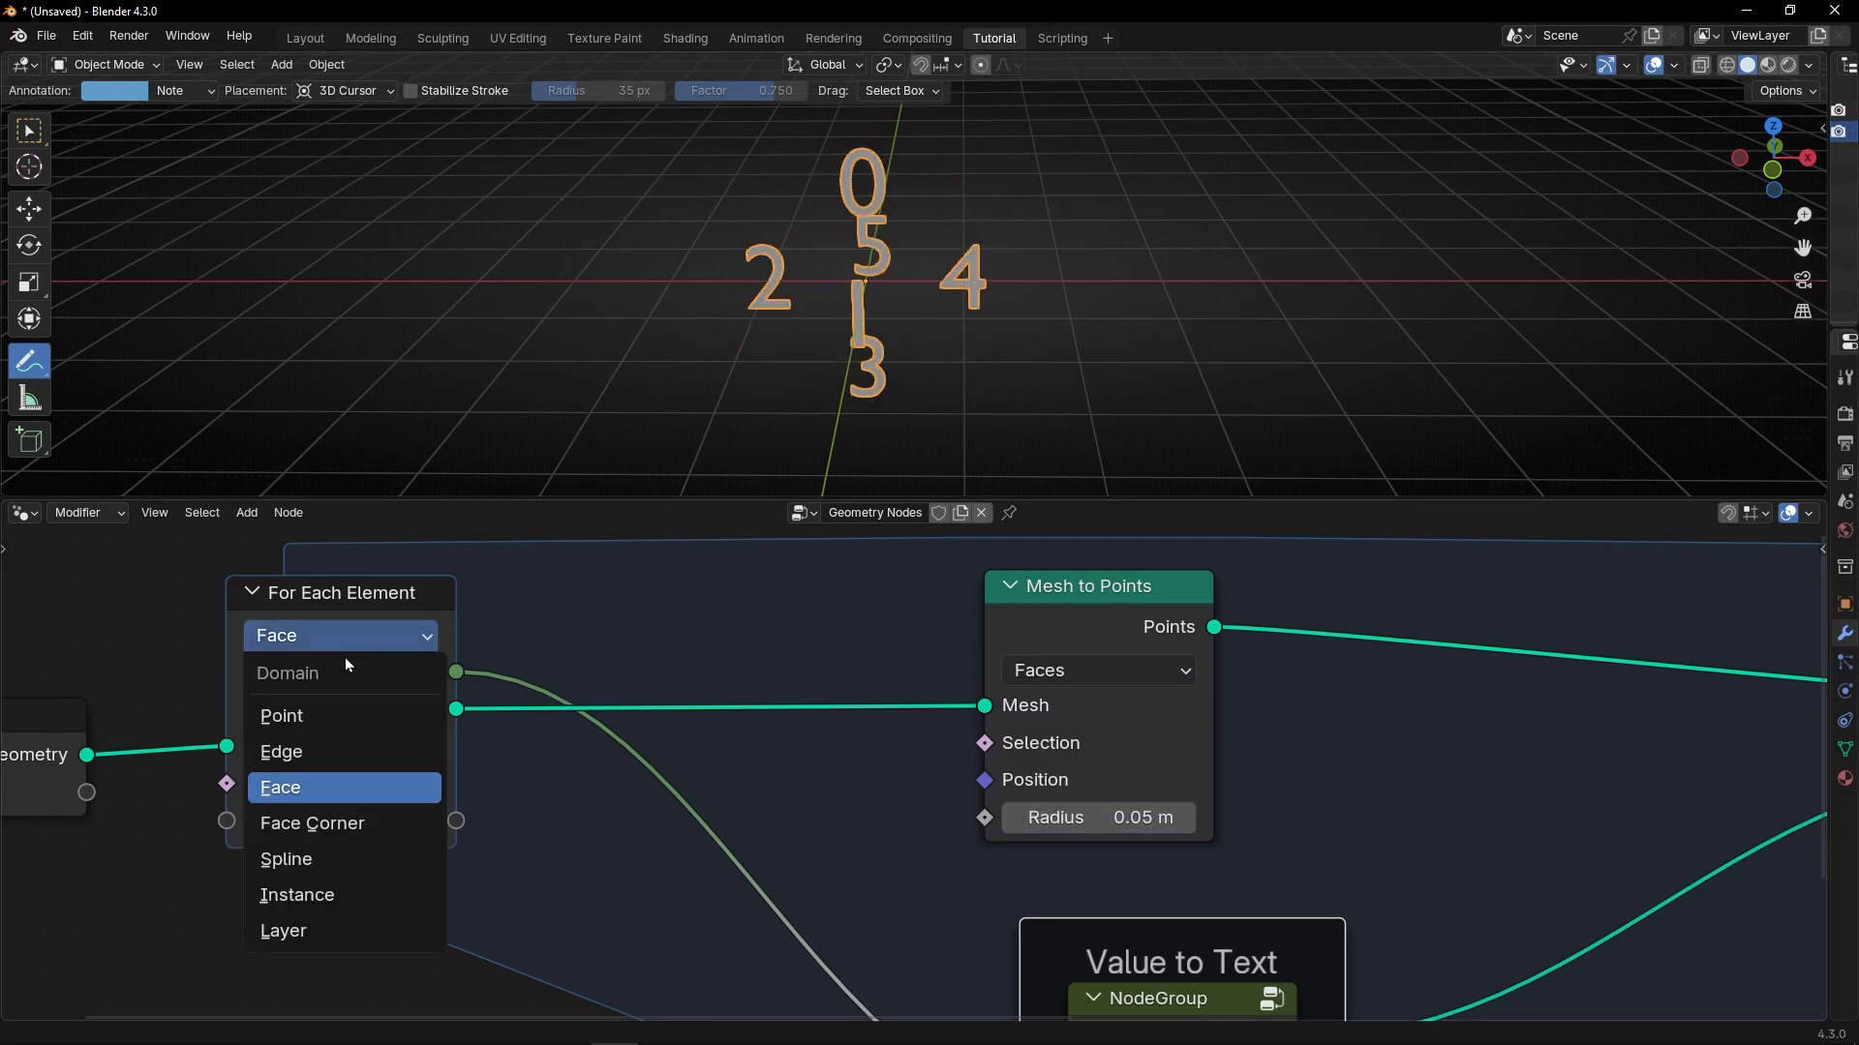
click(346, 717)
key(ctrl+x)
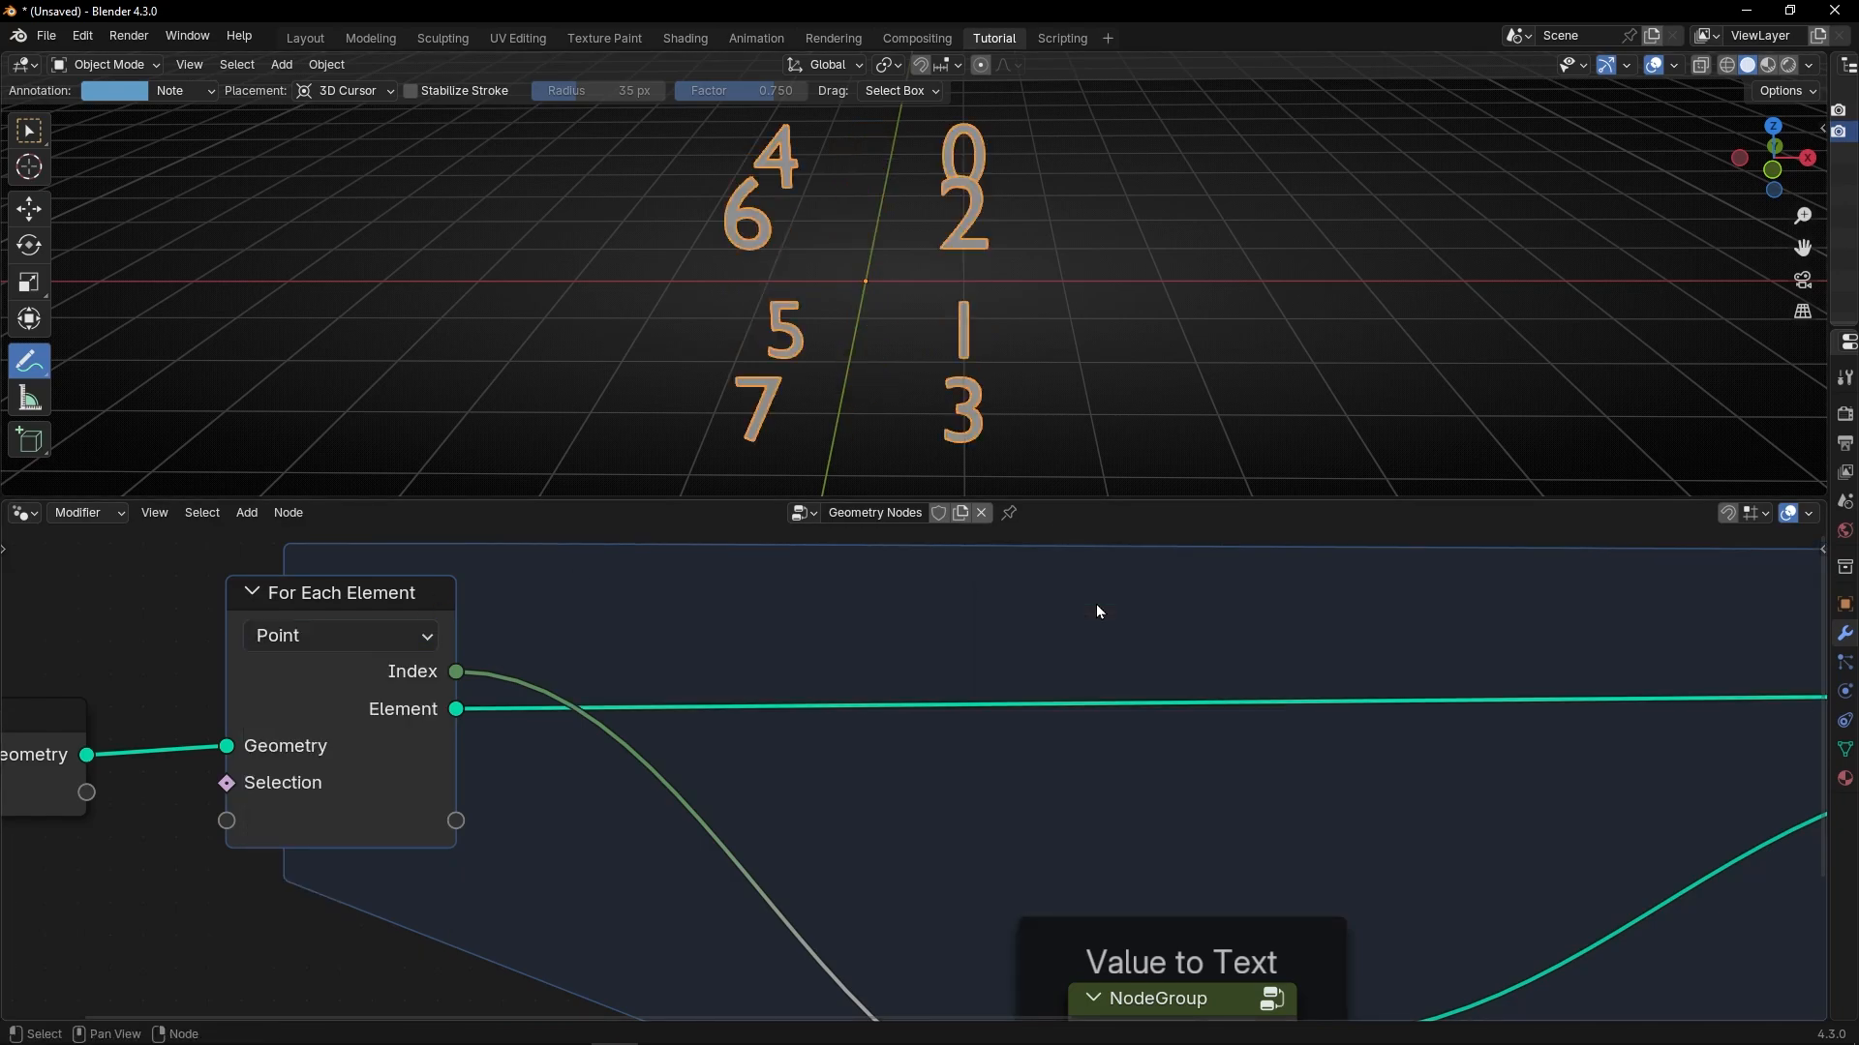
Try linking the For Each Element zone's main Geometry output to Group Output, and reconnect the Generated Geometry output.
mouse_move(1162, 436)
middle_down()
mouse_move(1207, 324)
mouse_move(975, 325)
middle_up()
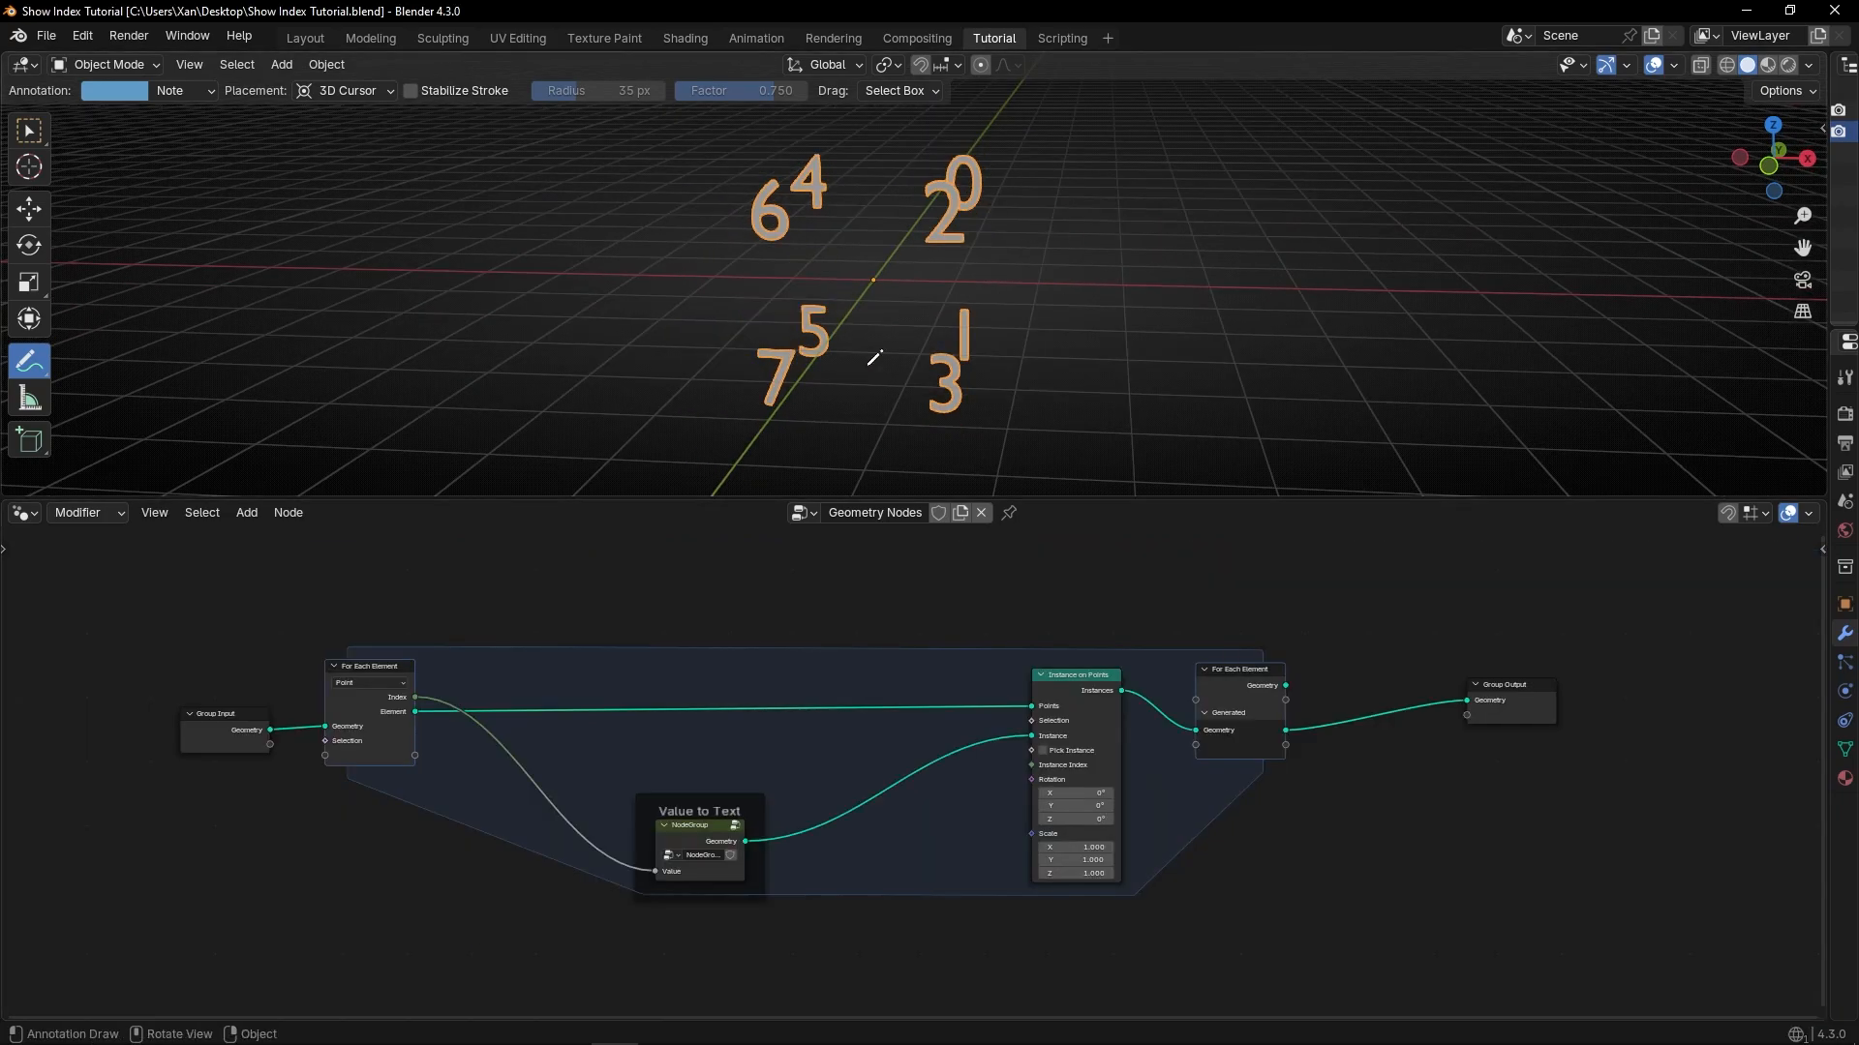
scroll(1493, 768, up, 4)
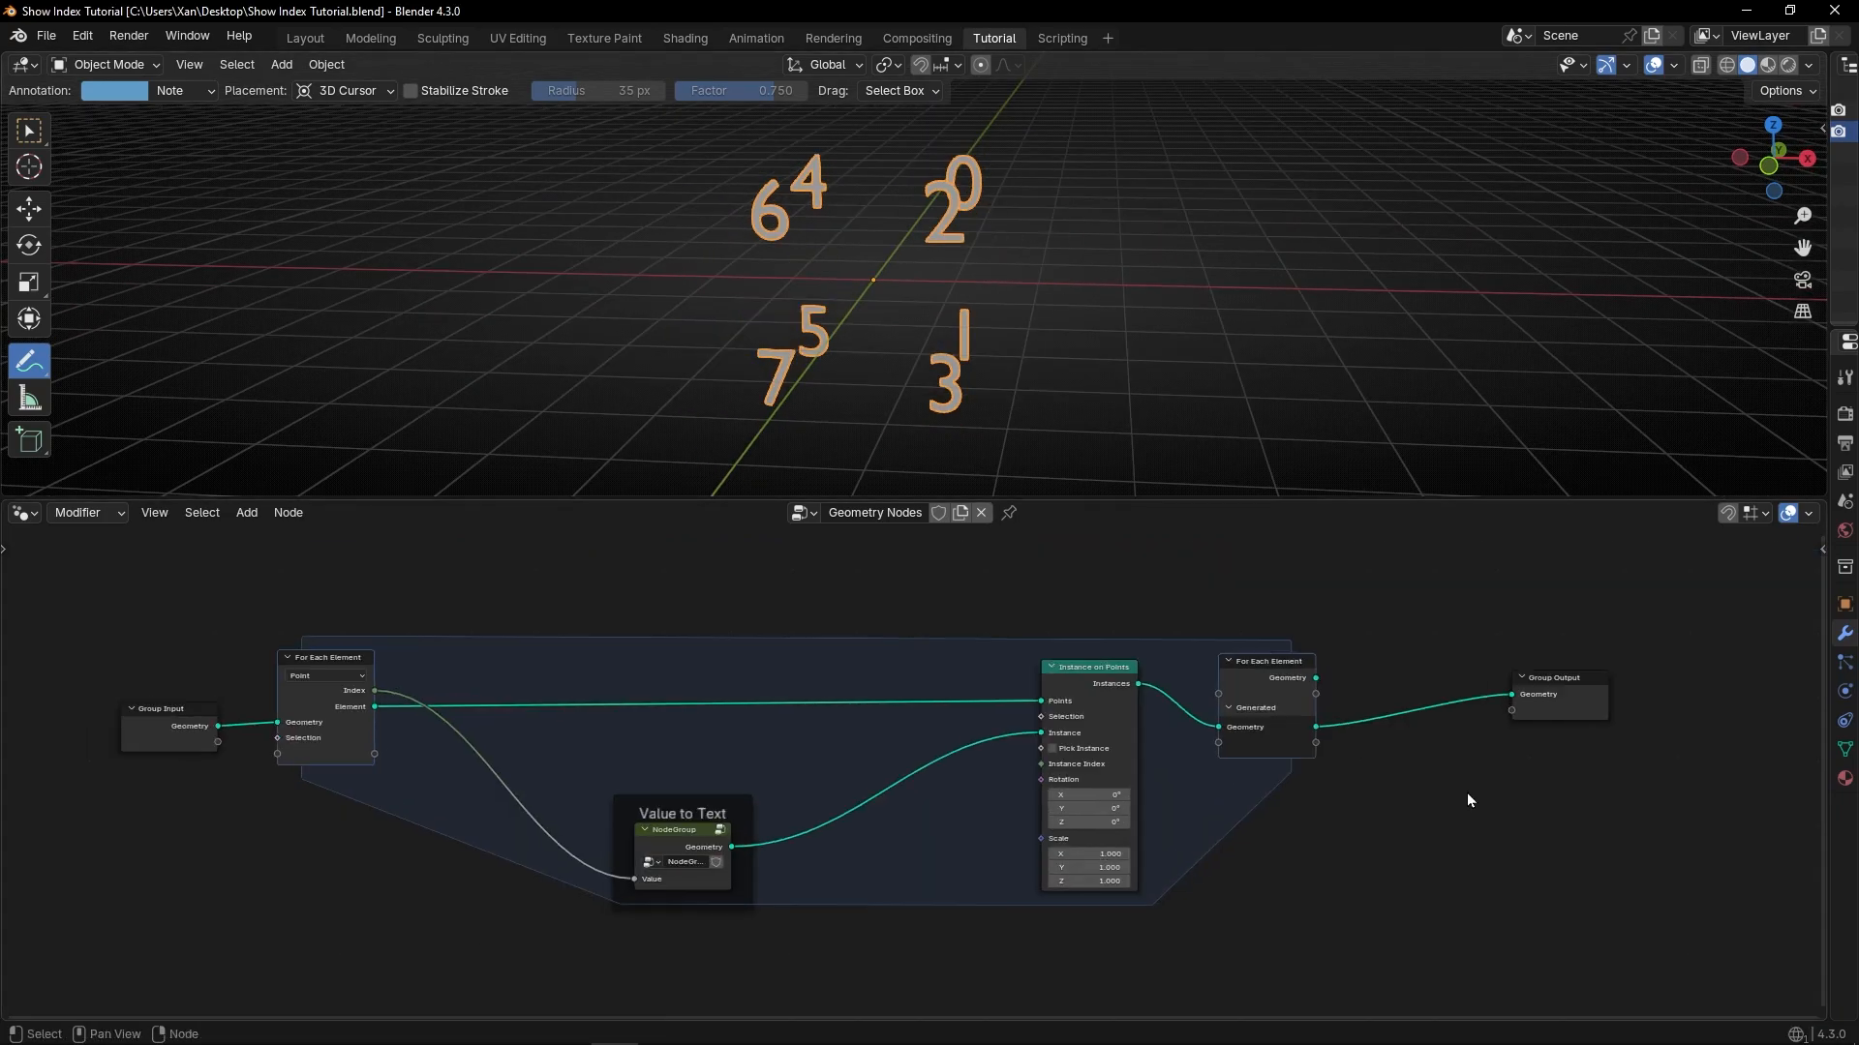
middle_drag(1494, 768, 607, 829)
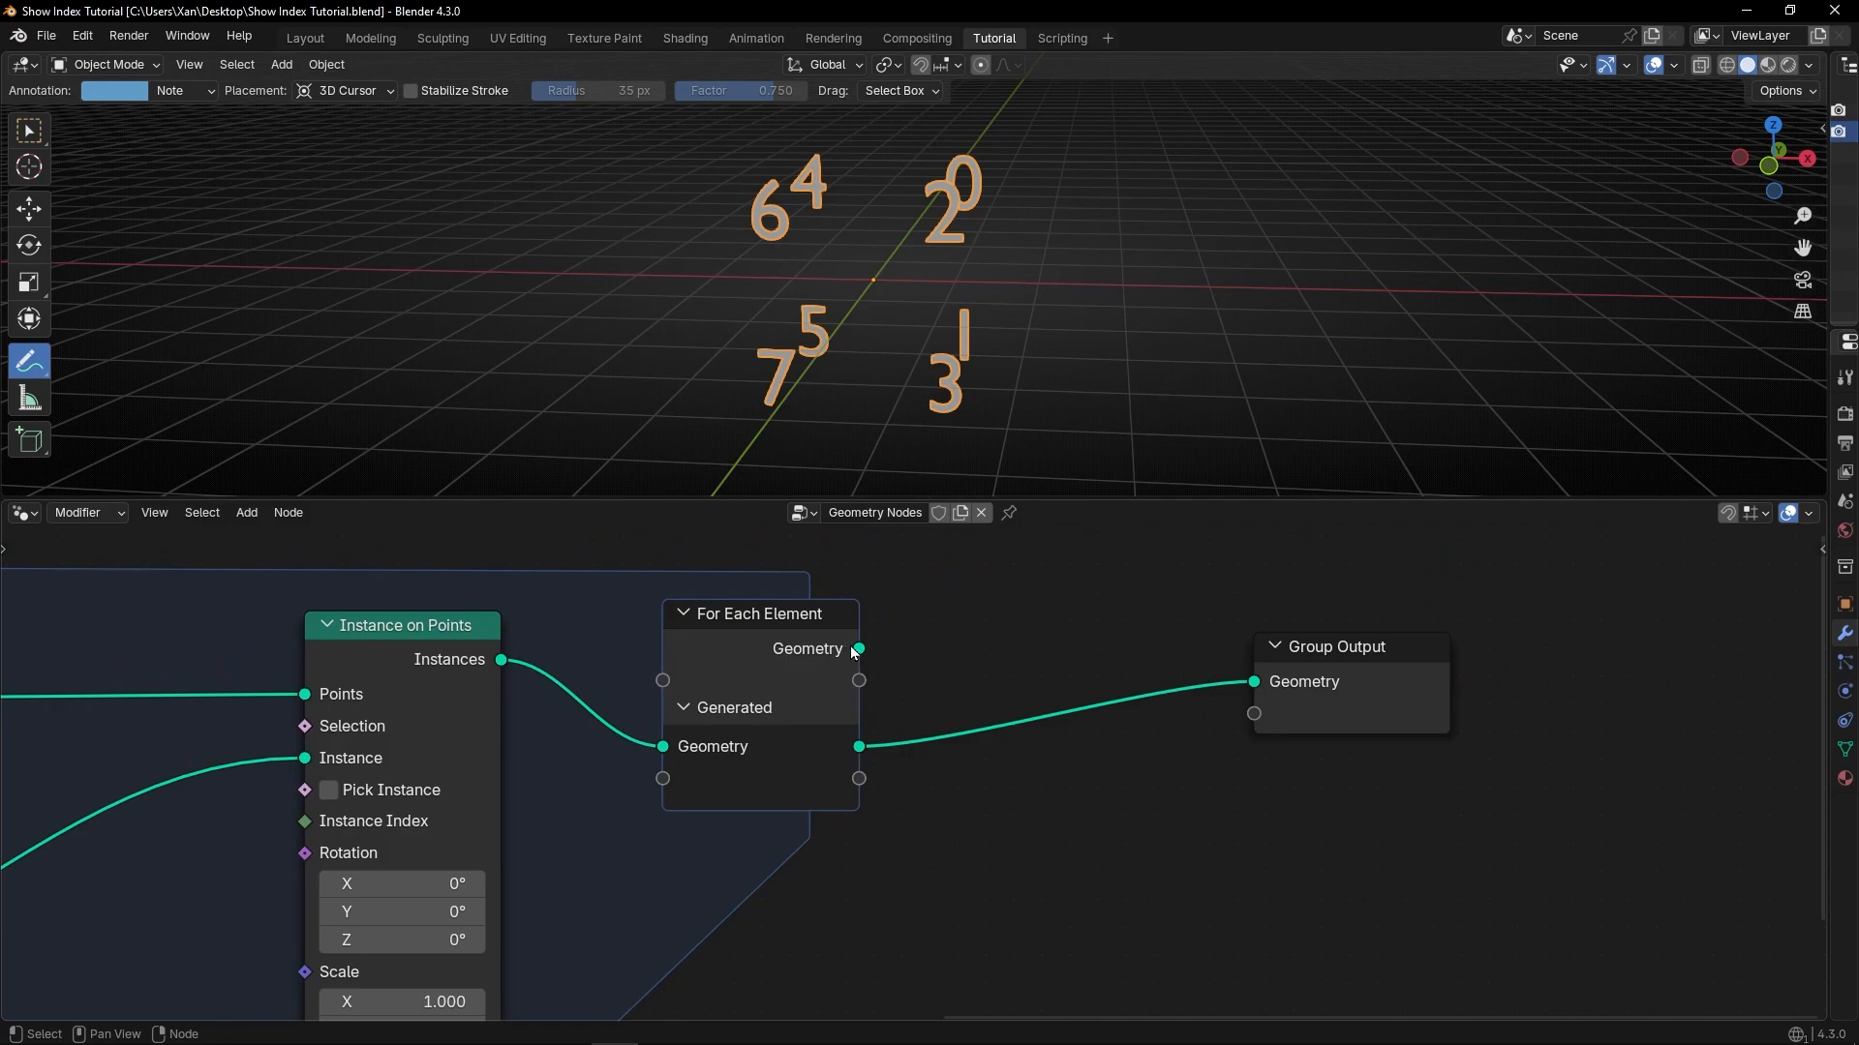
drag(858, 650, 1266, 685)
drag(858, 746, 1252, 681)
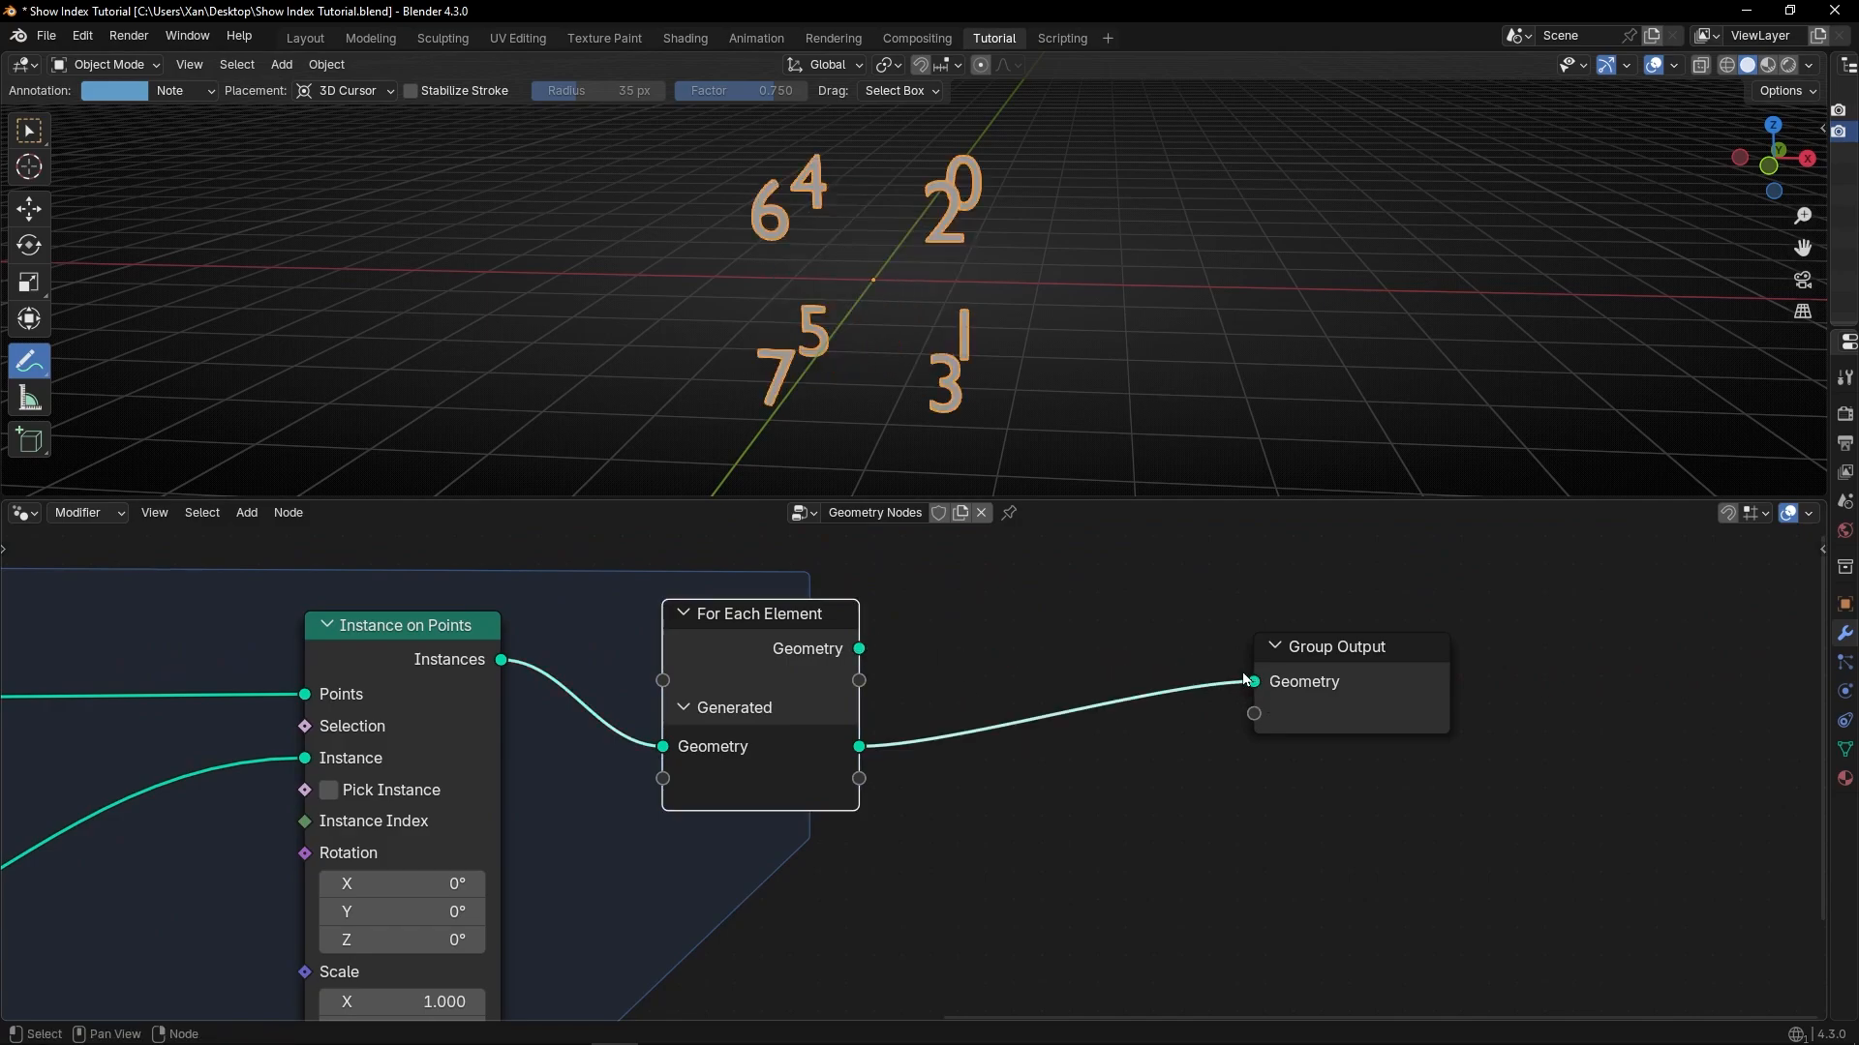
Insert a Join Geometry node before Group Output and link both Geometry outputs of the For Each Element zone into it.
key(shift+a)
text(join)
key(Return)
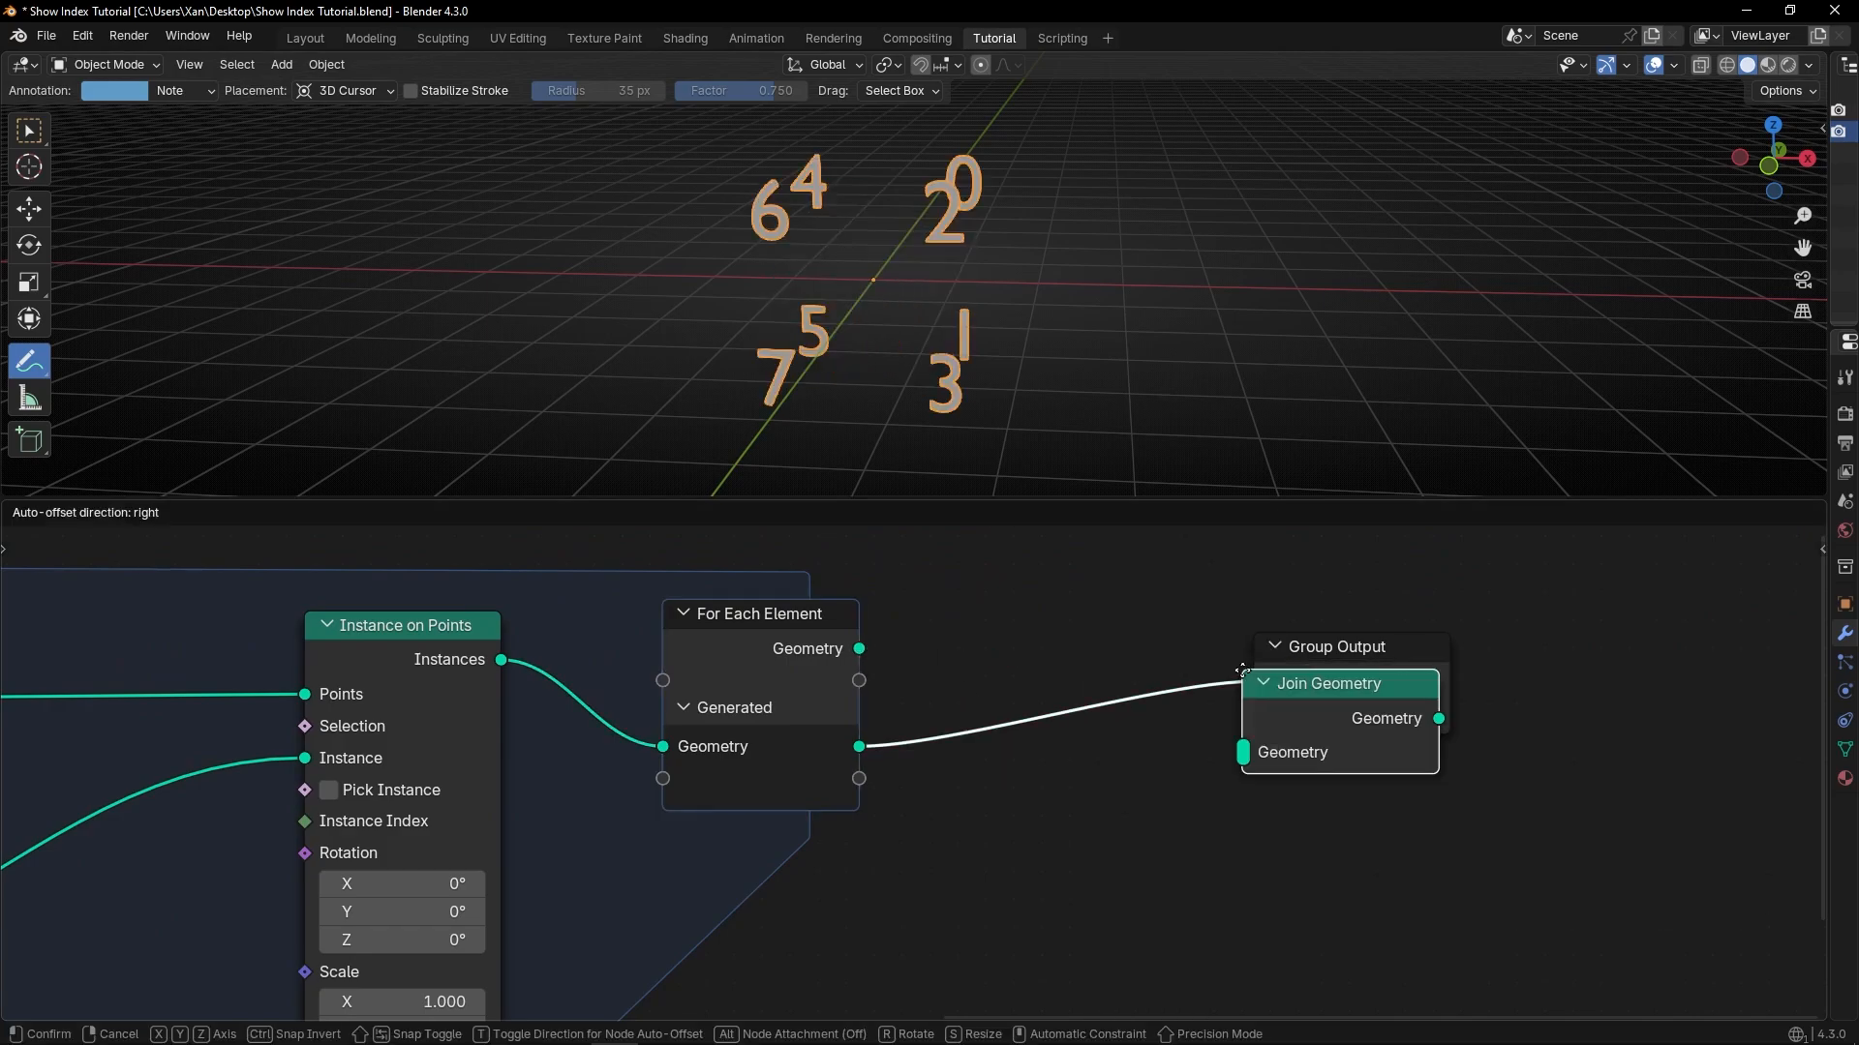
click(1001, 665)
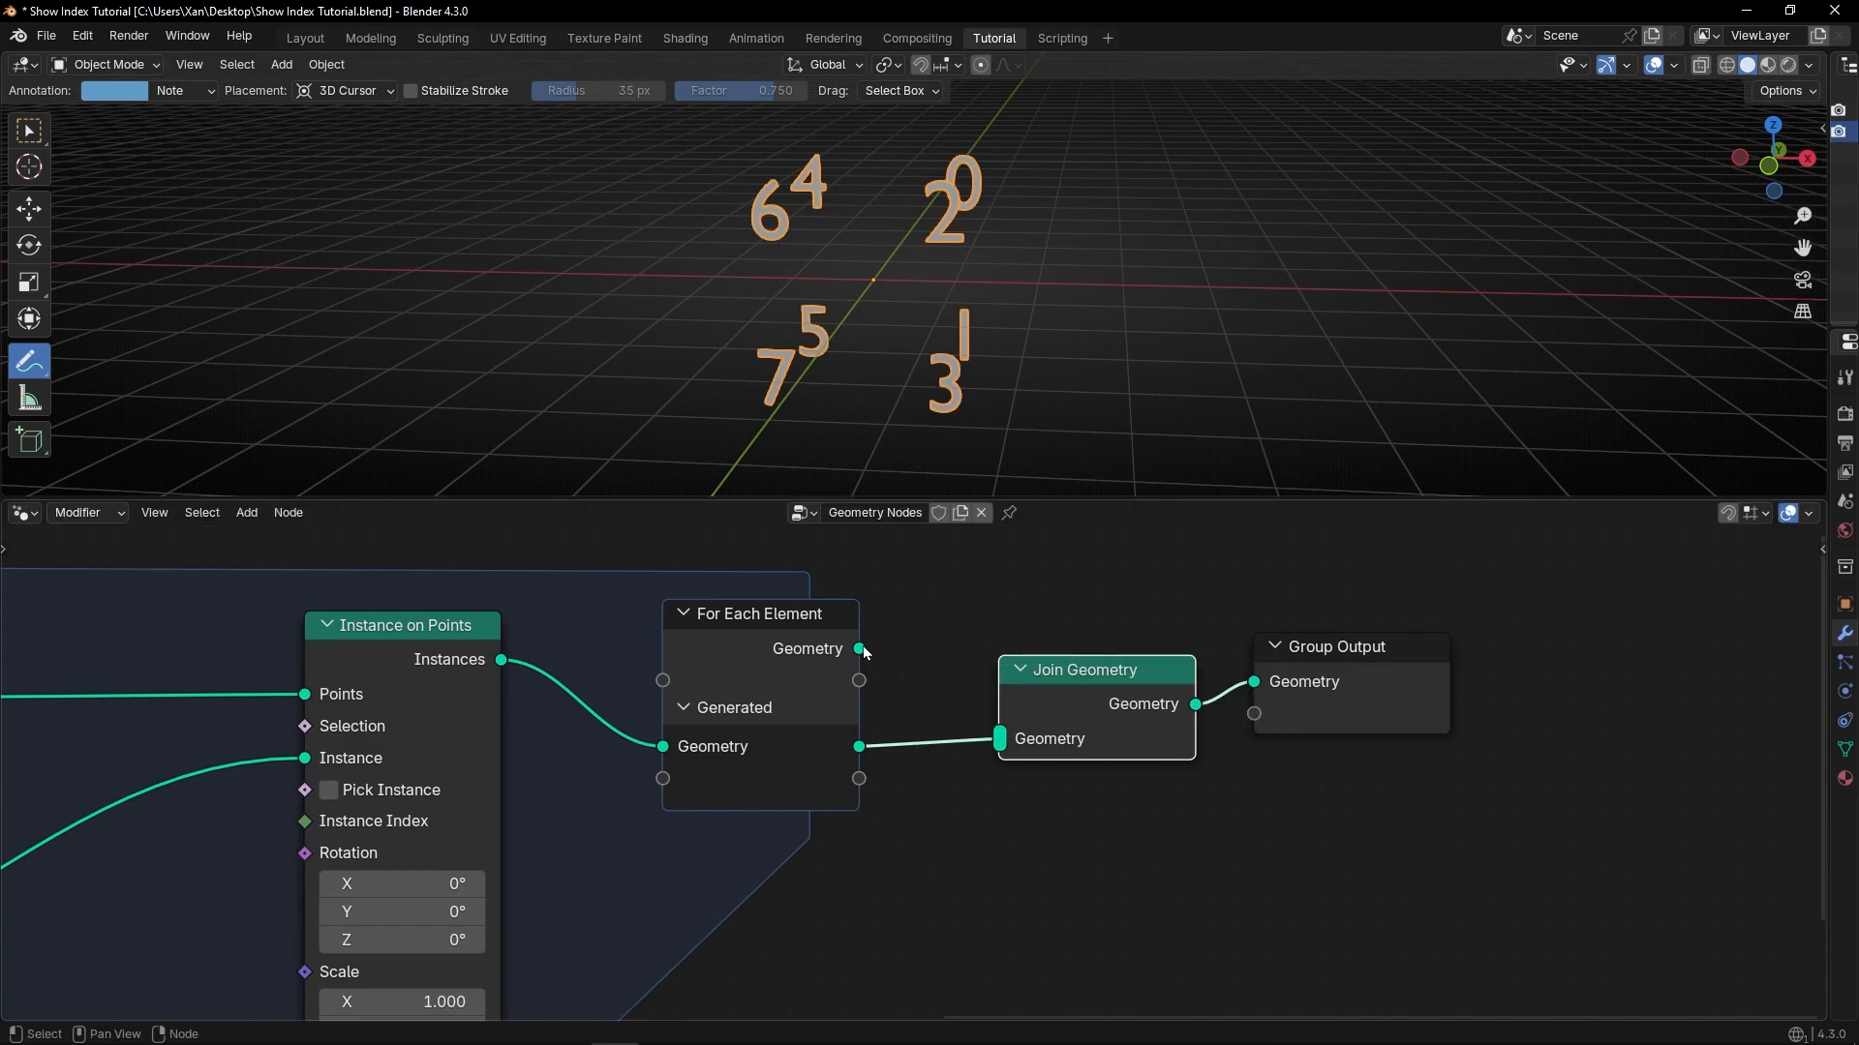
drag(858, 649, 999, 736)
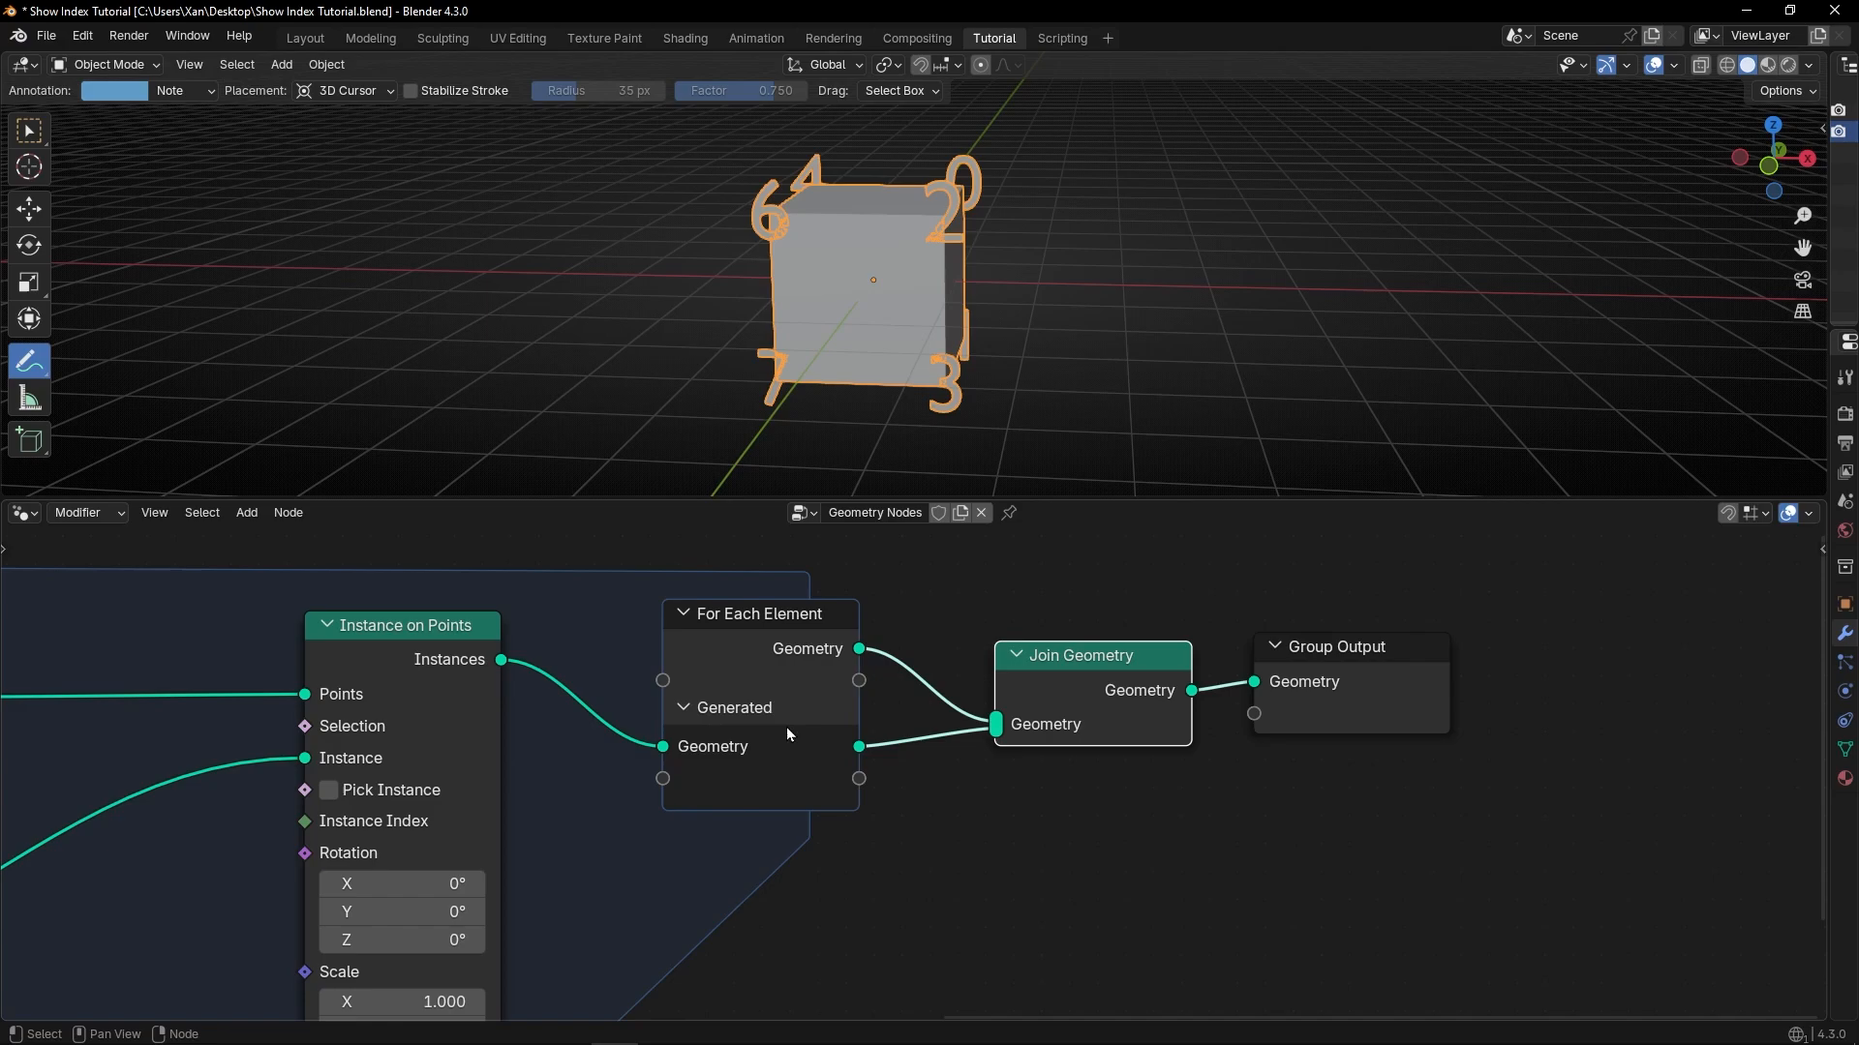
scroll(830, 755, down, 5)
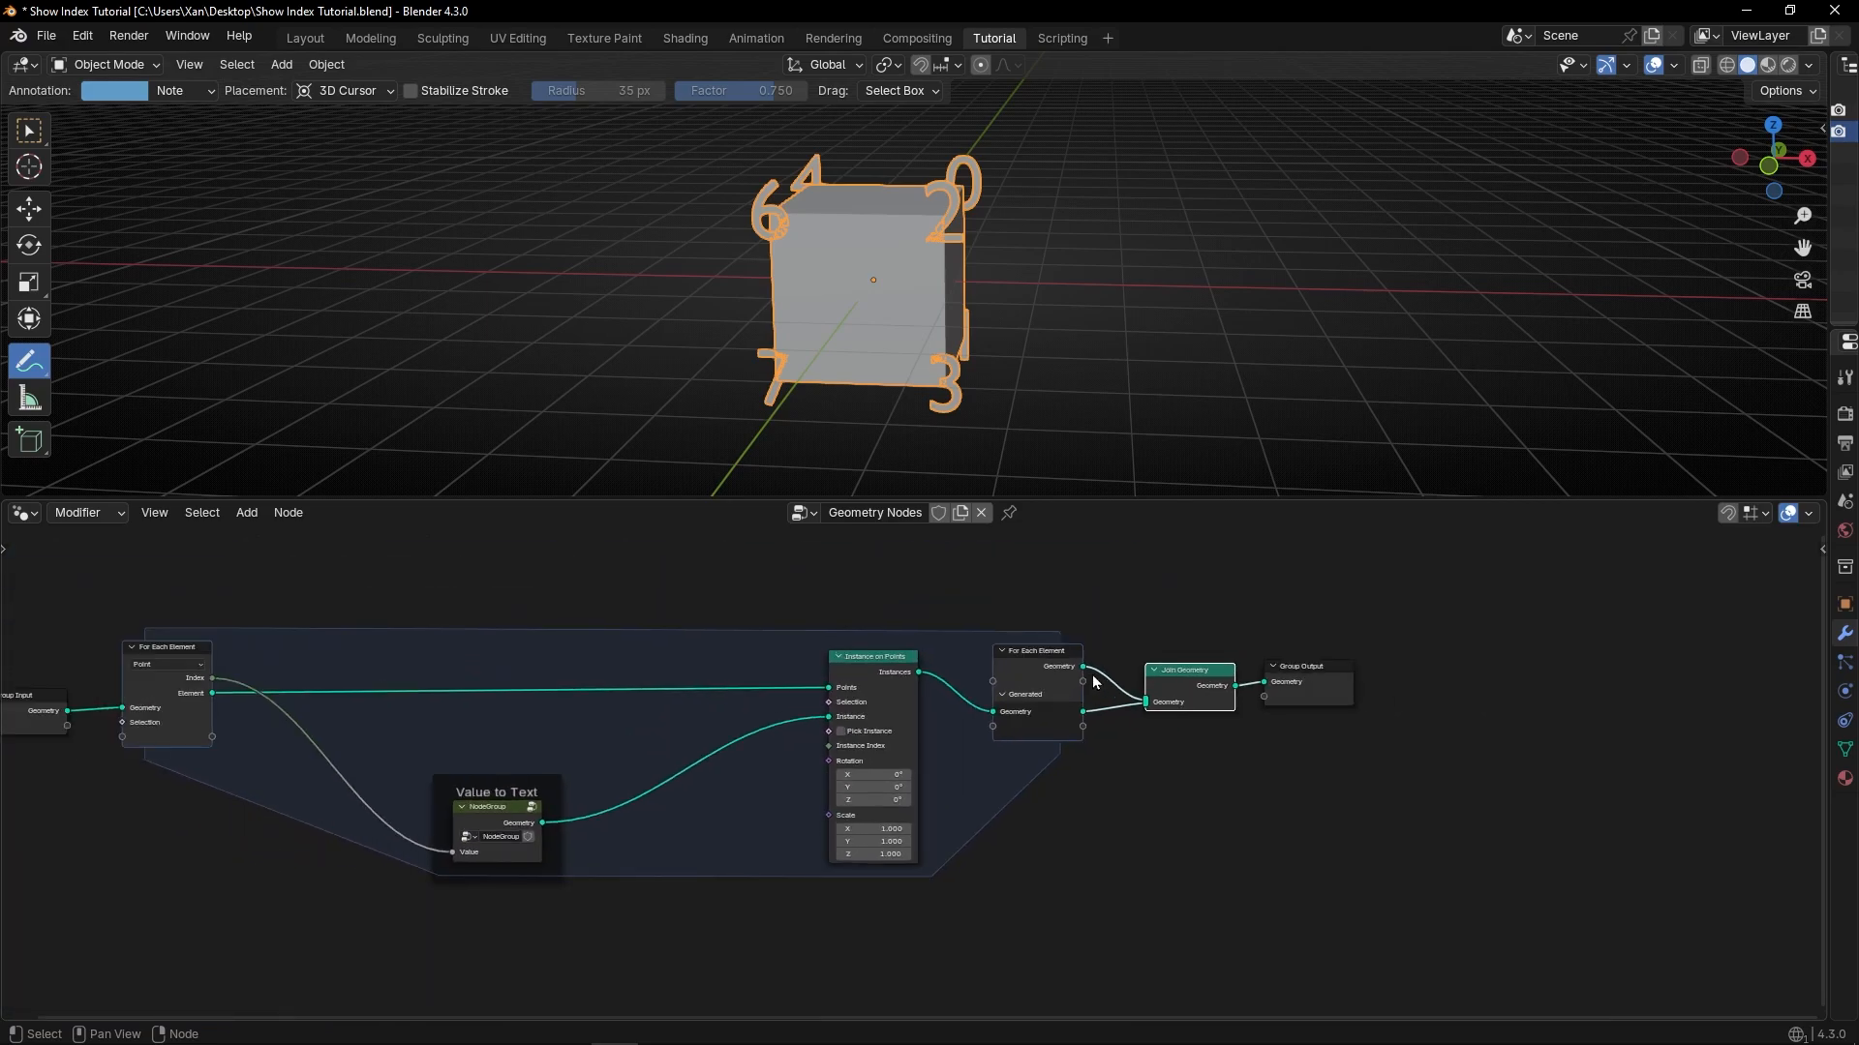
scroll(1117, 775, up, 4)
drag(1421, 671, 1451, 675)
scroll(1007, 321, up, 3)
Circle the numbers overlapping the cube's corners with annotation strokes and undo the strokes.
middle_drag(1007, 321, 901, 222)
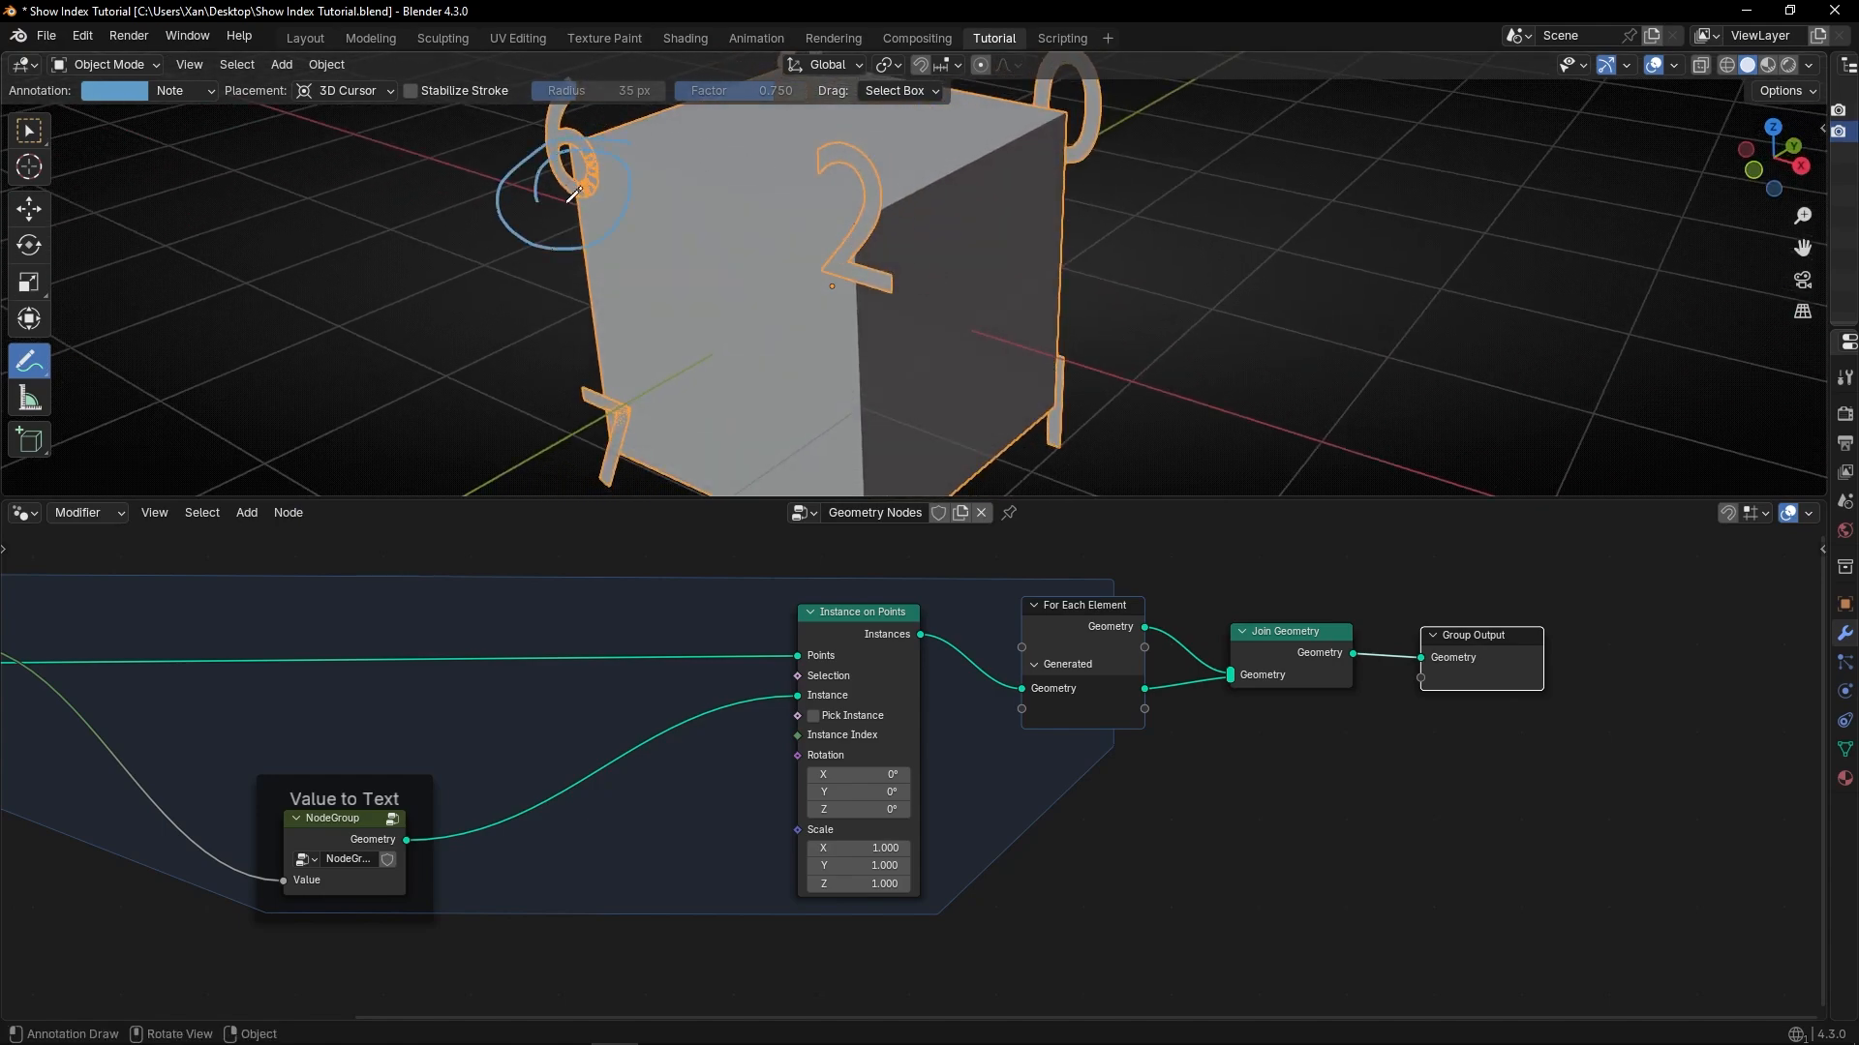
drag(916, 220, 857, 247)
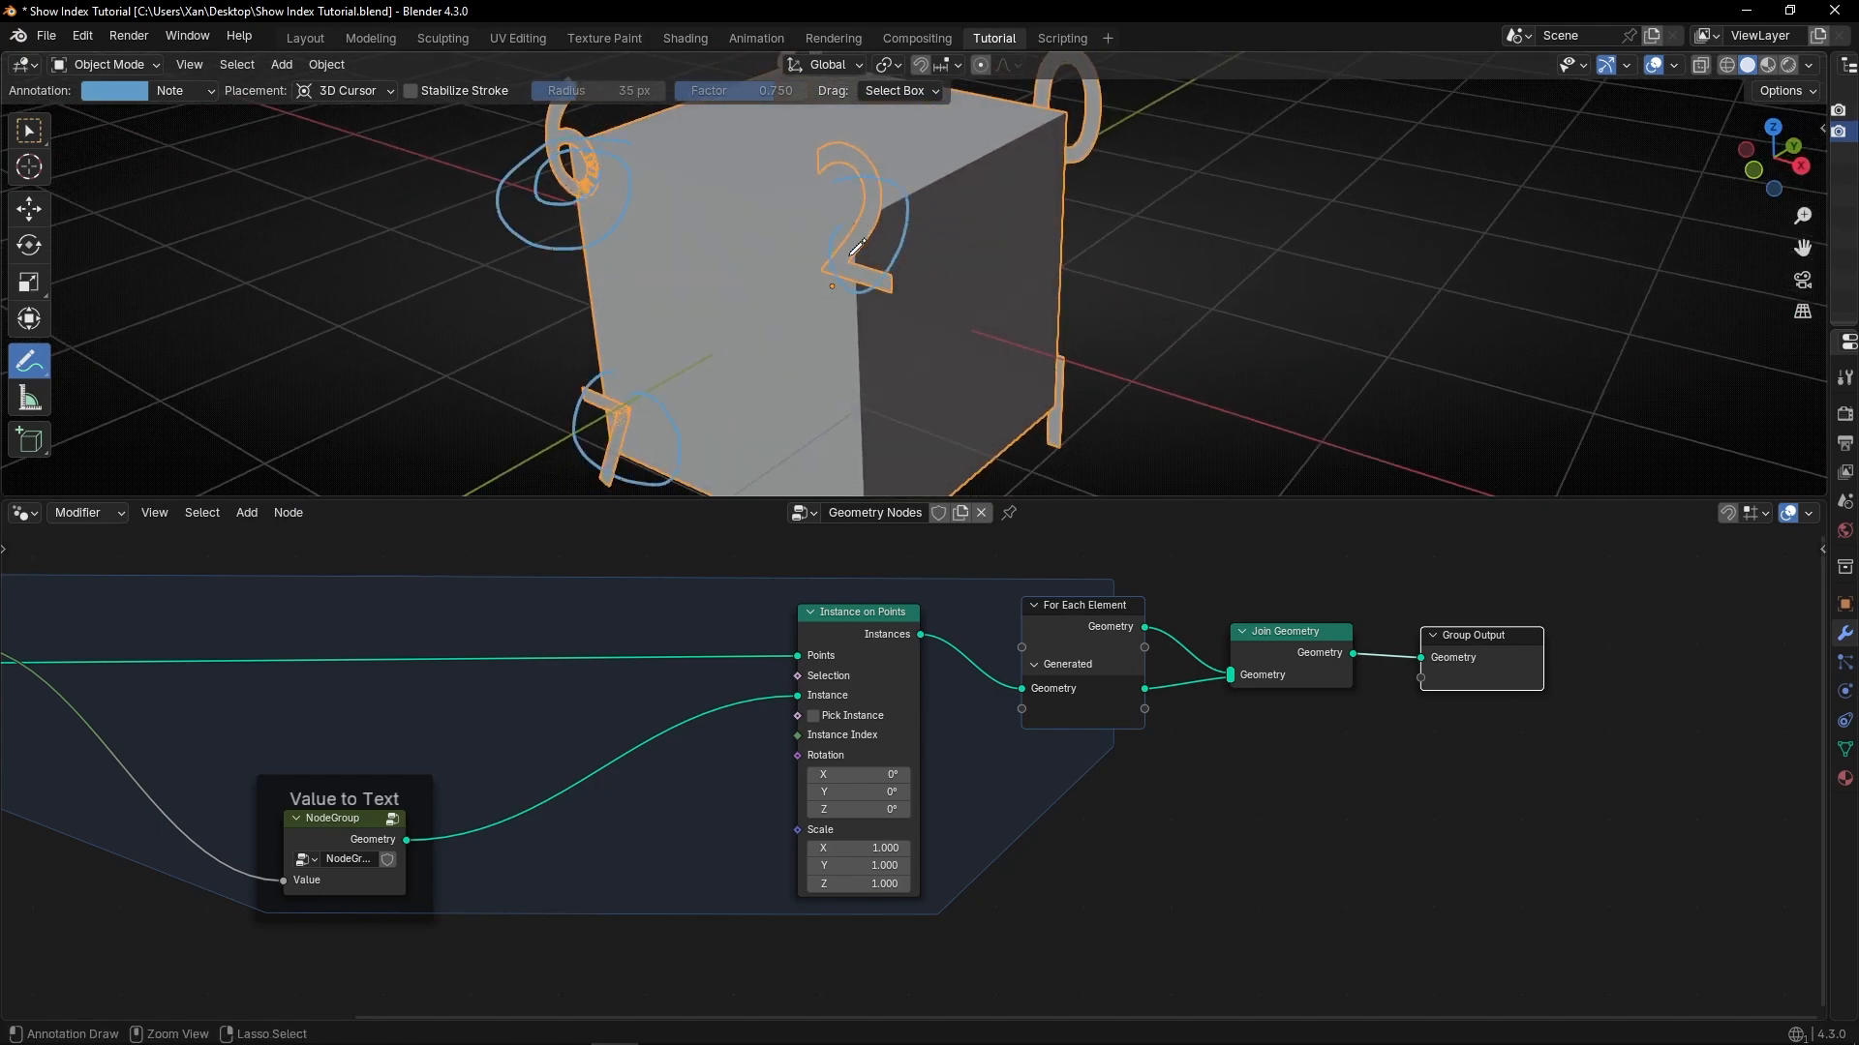
key(ctrl+z)
scroll(852, 260, down, 4)
mouse_move(852, 261)
middle_down()
mouse_move(895, 253)
mouse_move(944, 210)
mouse_move(863, 259)
mouse_move(899, 174)
middle_up()
scroll(899, 173, up, 3)
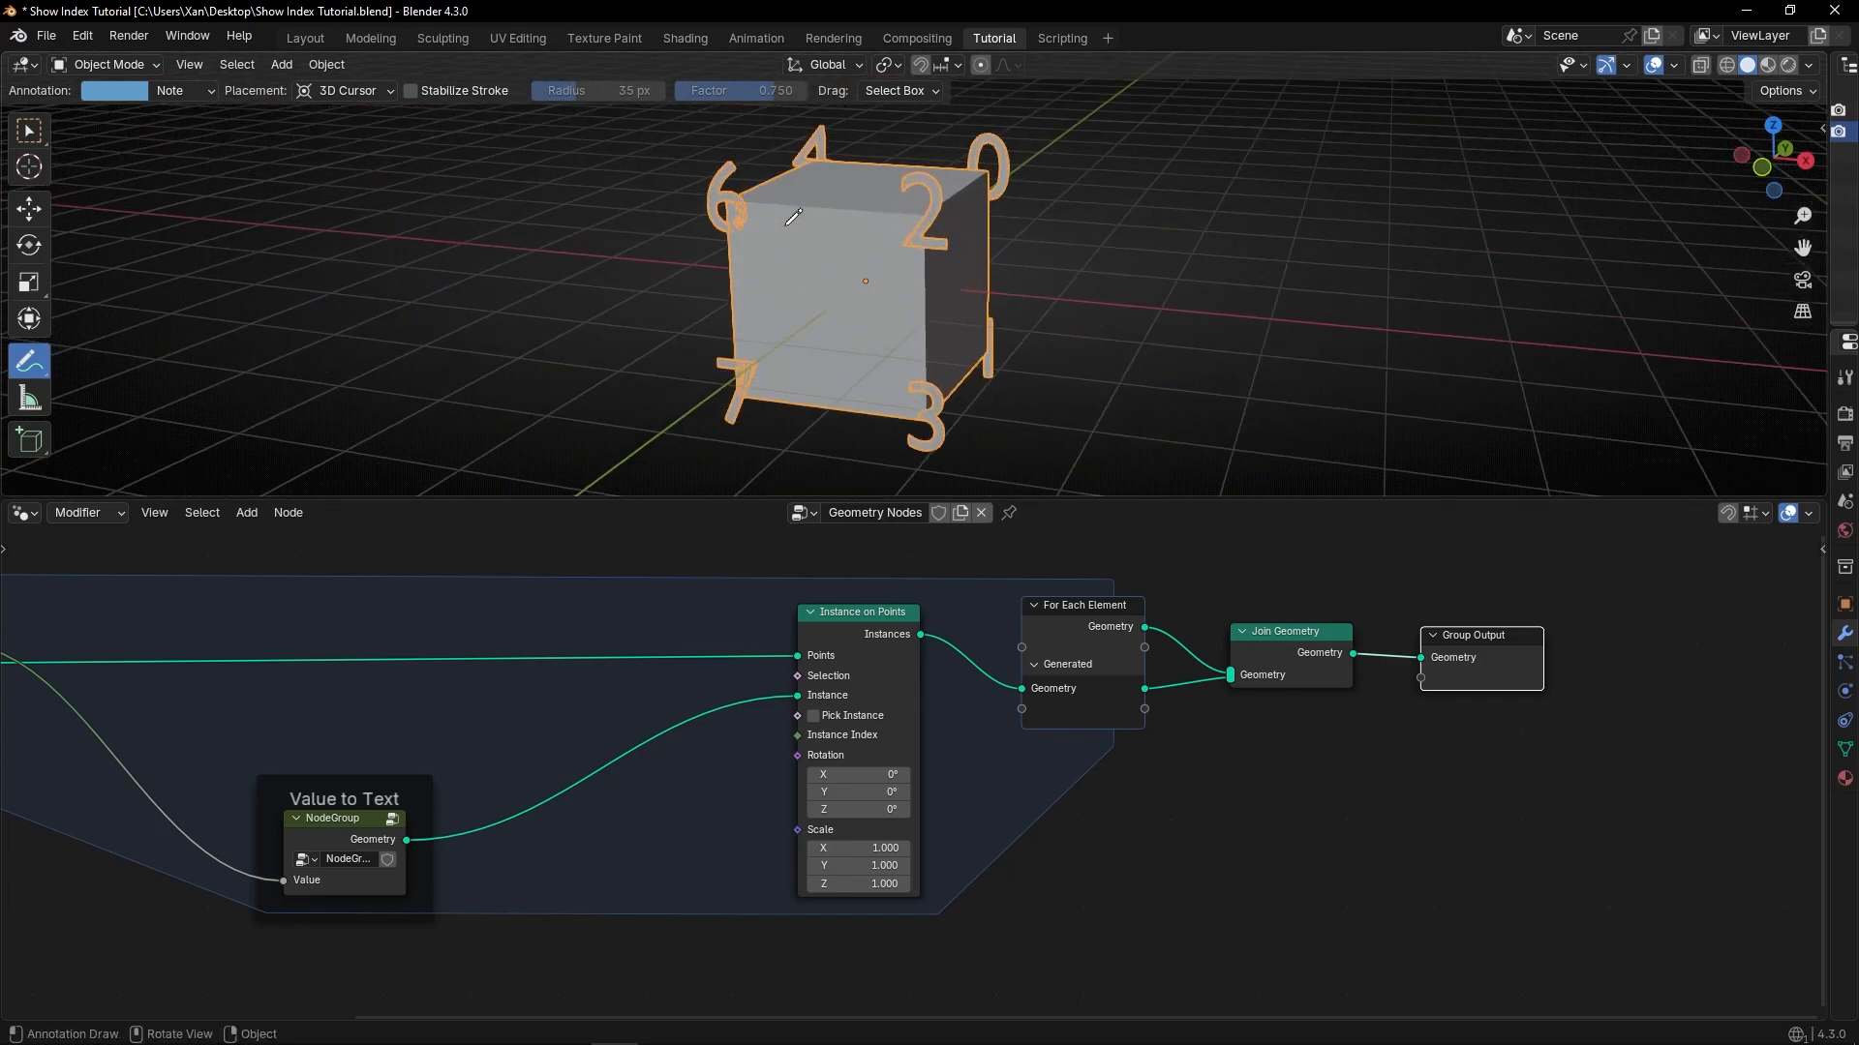
Expose the String to Curves Size as an input of the Value to Text group and try adjusting it.
scroll(571, 852, up, 3)
middle_drag(585, 816, 1033, 719)
click(664, 743)
click(703, 733)
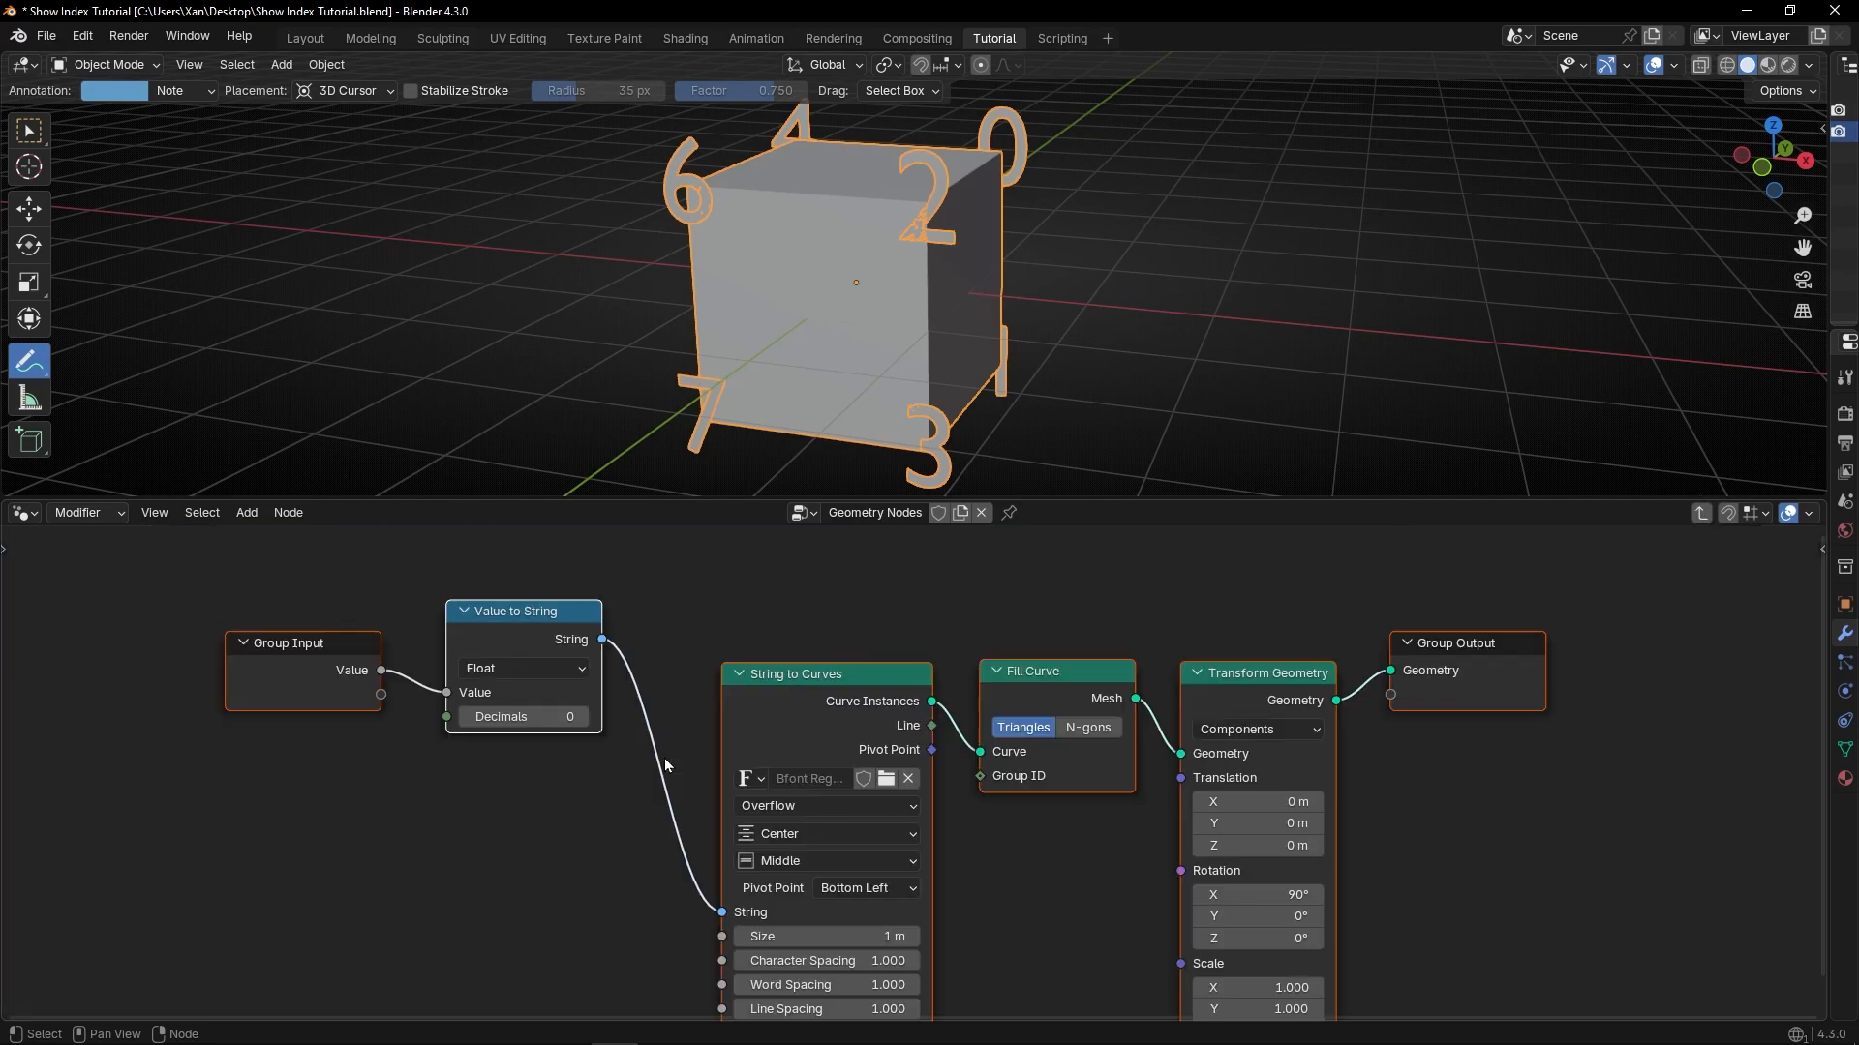
scroll(868, 755, down, 2)
mouse_move(865, 849)
mouse_down()
mouse_move(983, 849)
mouse_move(865, 849)
mouse_up()
drag(370, 601, 357, 687)
click(521, 763)
drag(735, 934, 395, 693)
key(Tab)
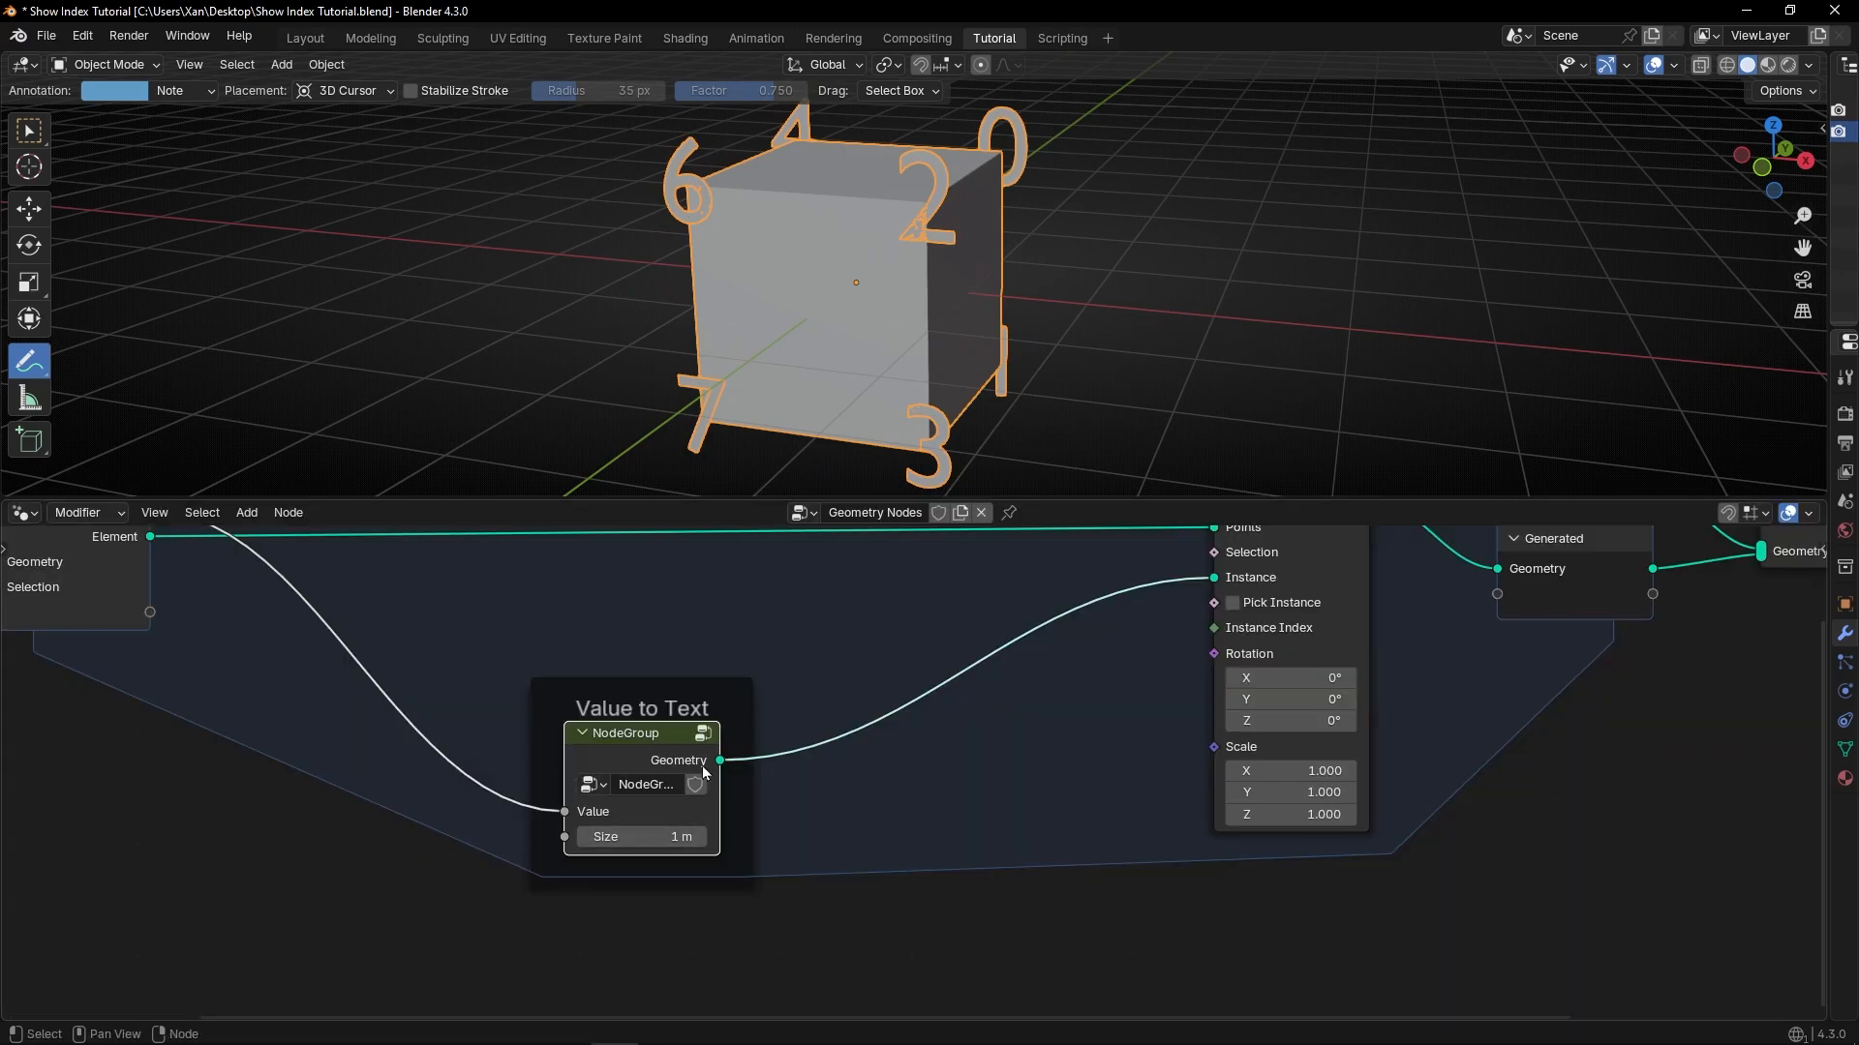
mouse_move(638, 836)
mouse_down()
mouse_move(677, 836)
mouse_move(649, 837)
mouse_up()
key(ctrl+z)
Make room after Instance on Points and insert a Set Position node between it and the zone's Generated Geometry input.
scroll(707, 760, down, 4)
middle_drag(708, 747, 498, 800)
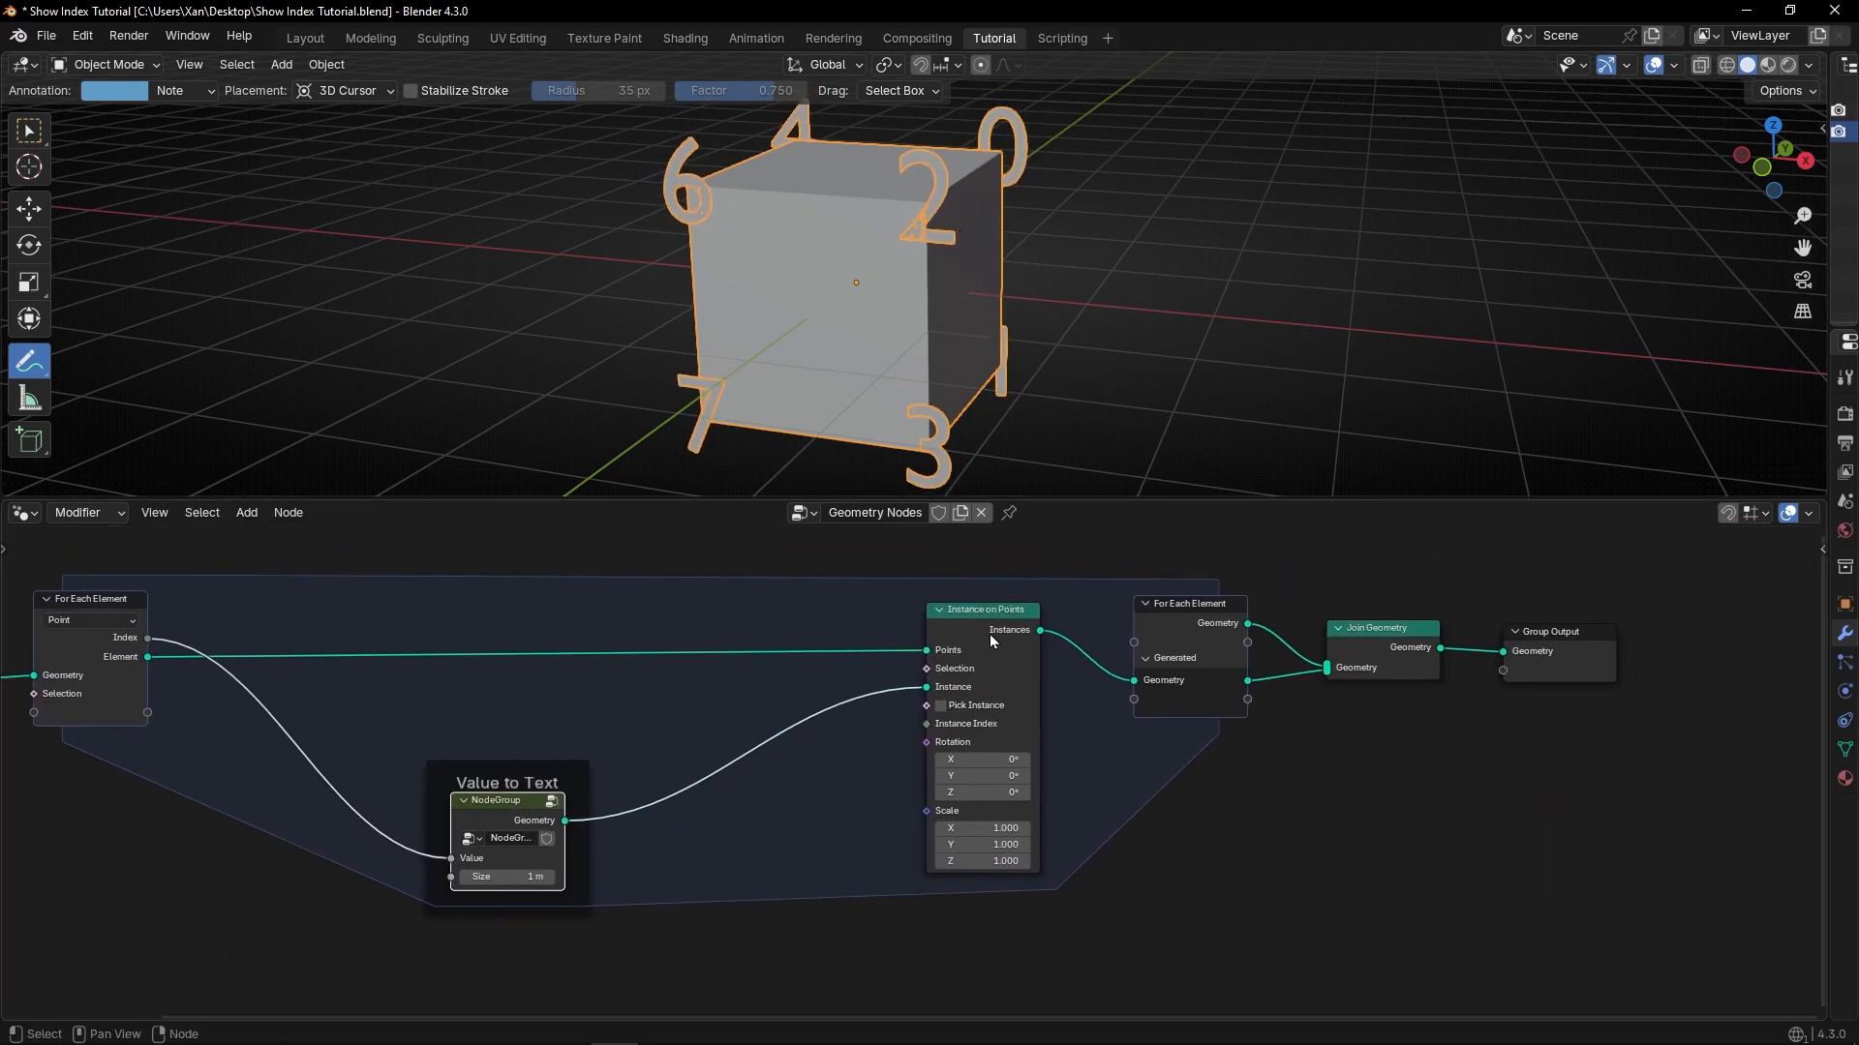
drag(989, 635, 800, 645)
key(shift+a)
text(set)
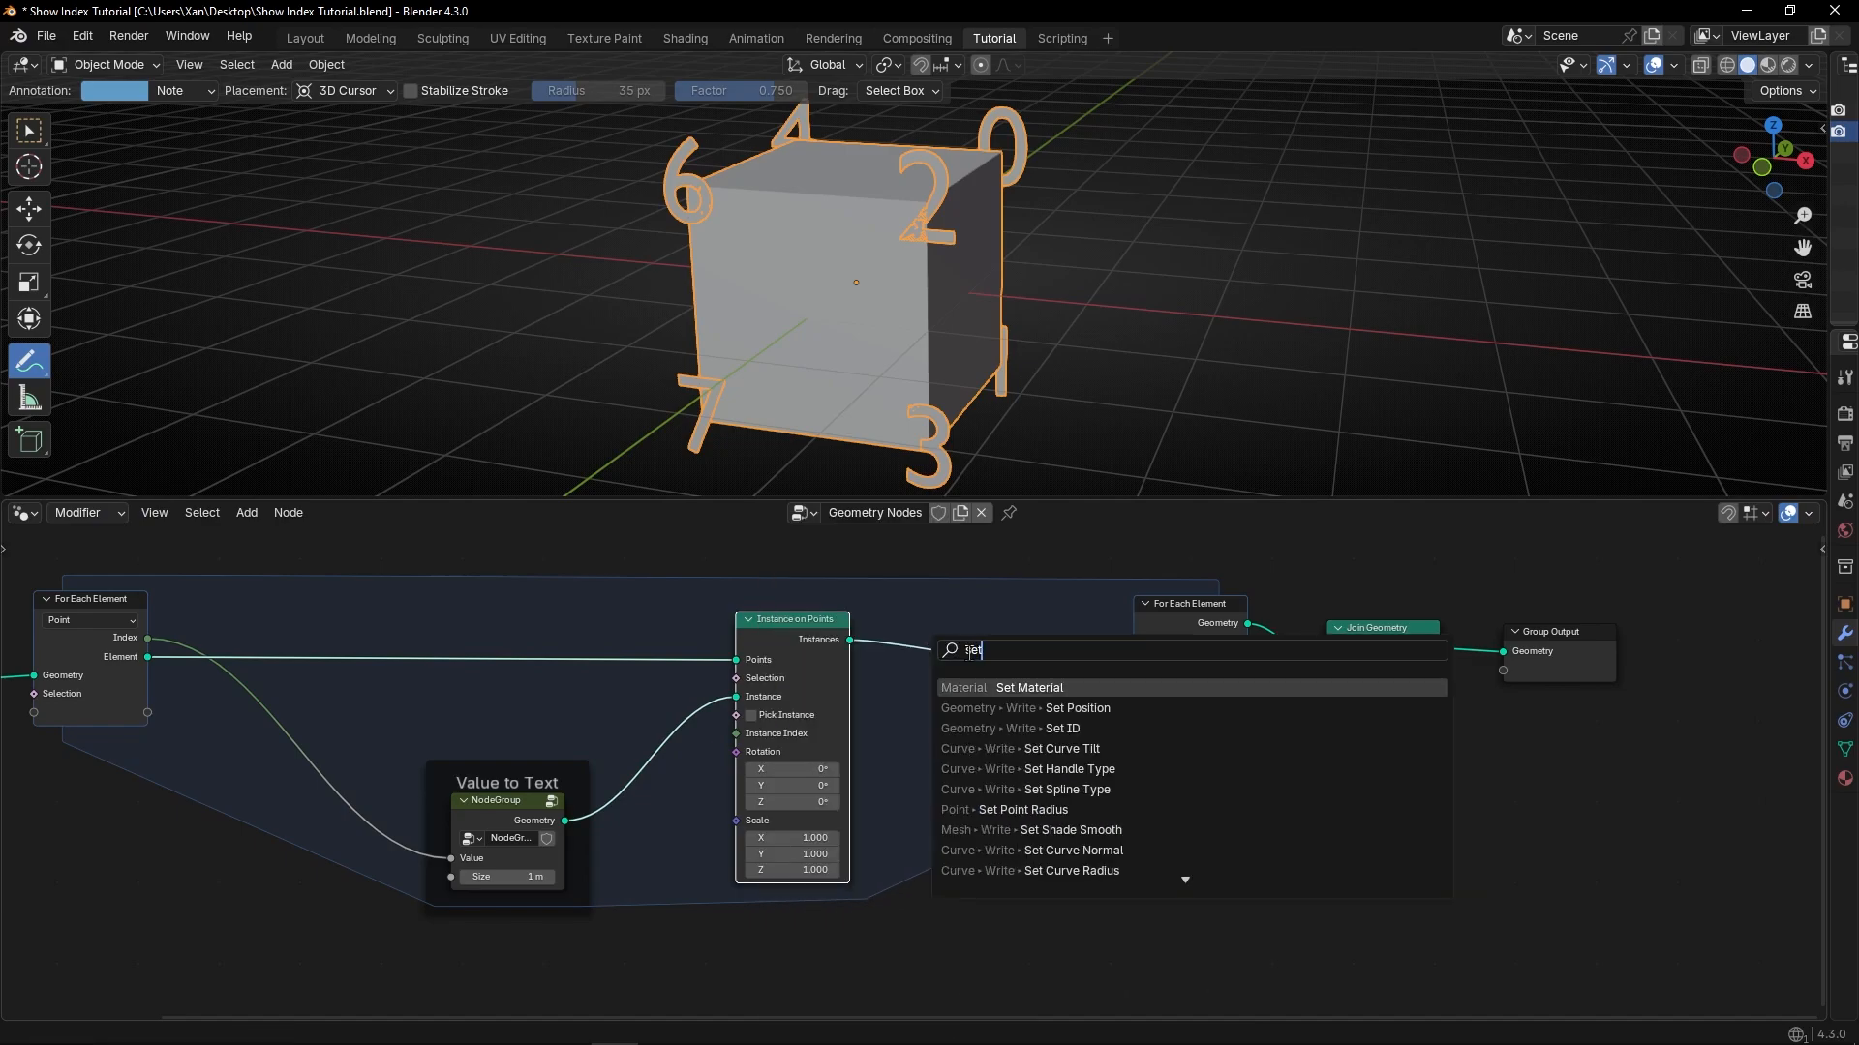
click(1065, 708)
click(1005, 706)
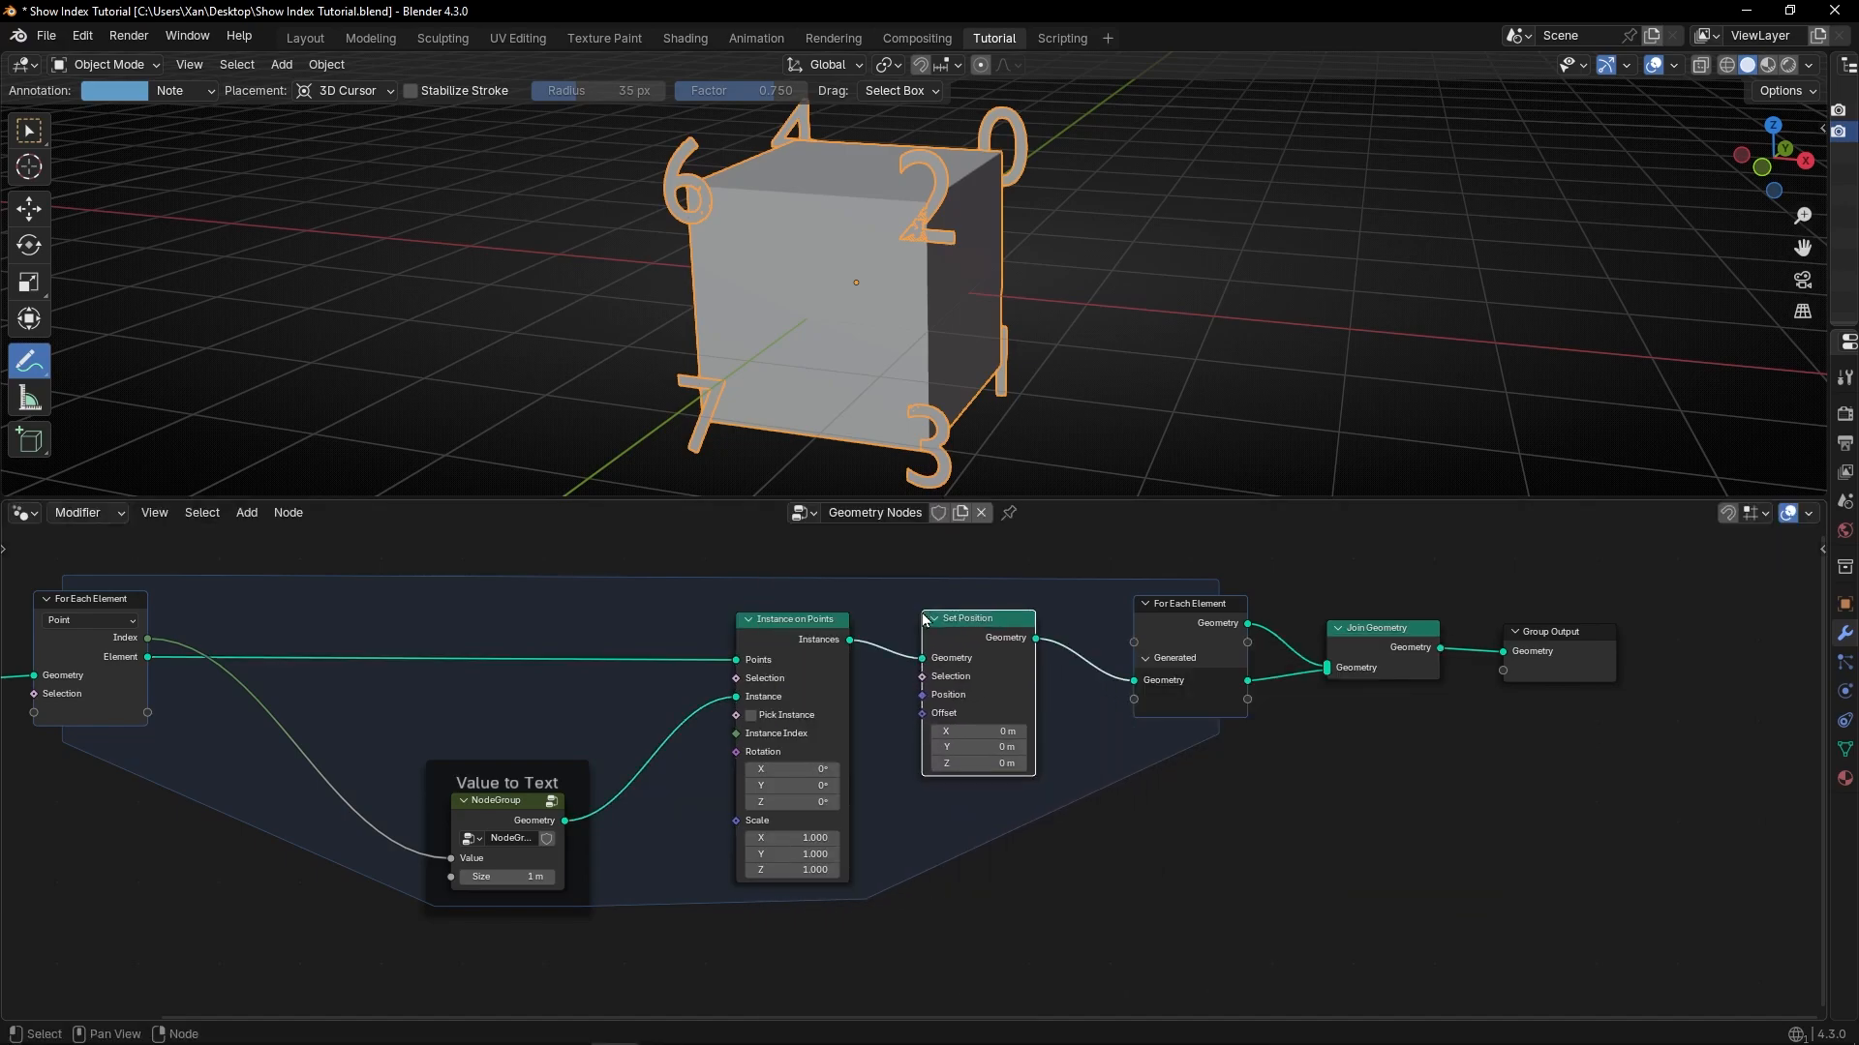
Try changing the Set Position offset and undo the change.
drag(987, 745, 1222, 762)
key(ctrl+z)
right_click(984, 760)
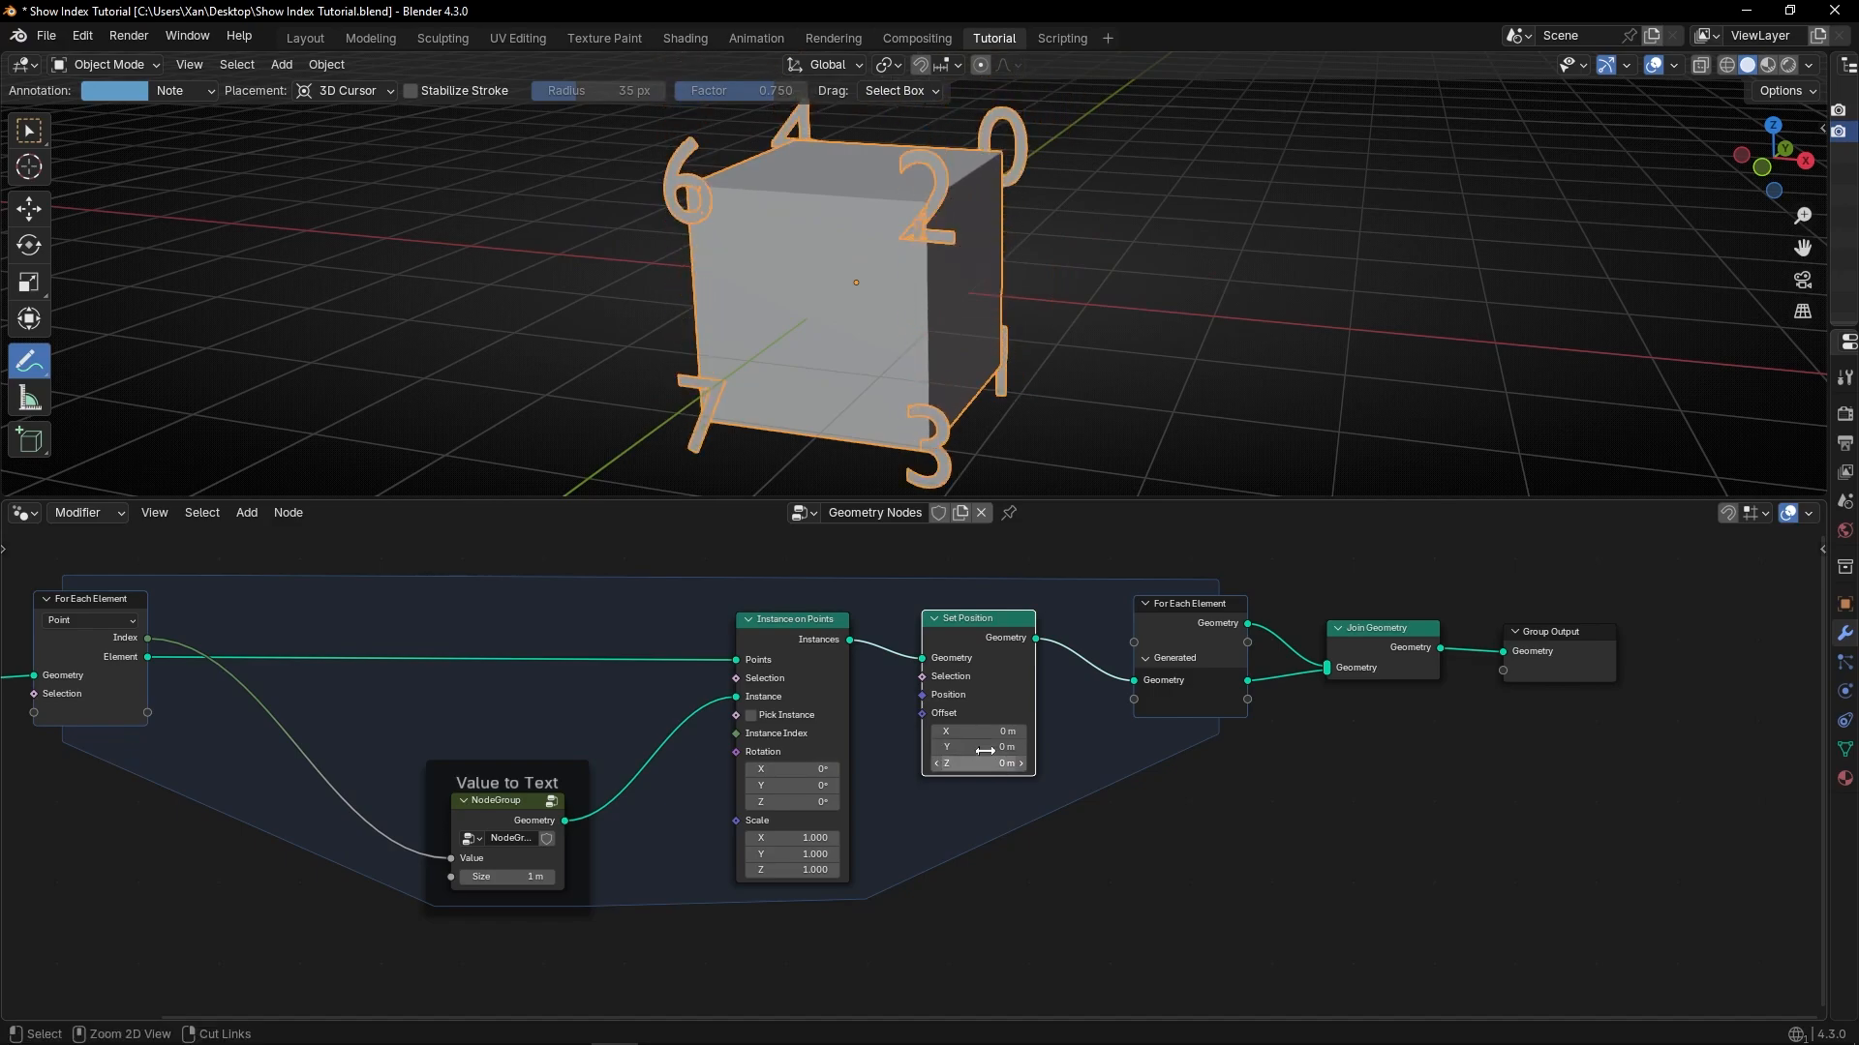
Sketch annotation arrows pointing outward from the numbers at the cube's corners.
scroll(957, 331, down, 2)
middle_drag(956, 331, 967, 292)
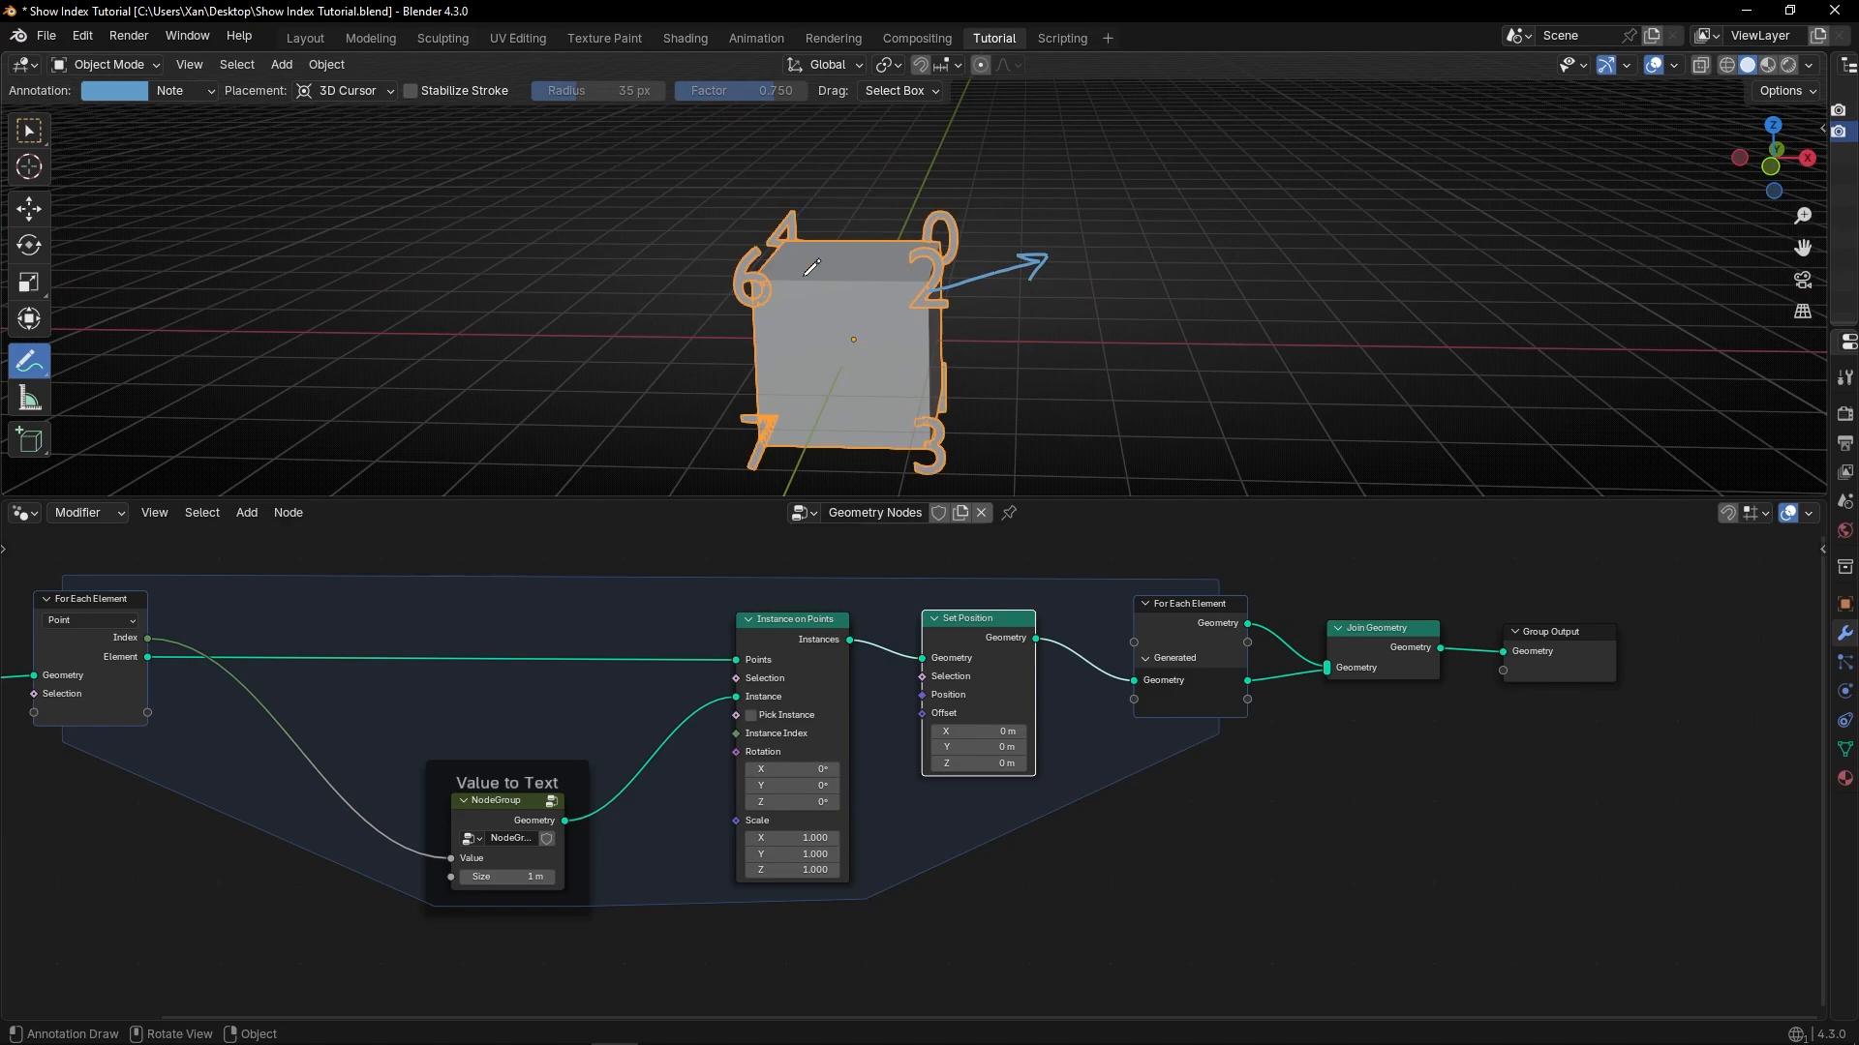
mouse_move(767, 279)
mouse_down()
mouse_move(687, 241)
mouse_move(721, 240)
mouse_up()
mouse_move(765, 431)
mouse_down()
mouse_move(678, 489)
mouse_move(705, 482)
mouse_up()
mouse_move(944, 233)
mouse_down()
mouse_move(985, 199)
mouse_move(976, 215)
mouse_up()
mouse_move(786, 227)
mouse_down()
mouse_move(774, 189)
mouse_move(975, 249)
mouse_up()
Add a Sample Index node below the Value to Text group, with its Geometry fed by Group Input.
middle_drag(997, 772, 1156, 720)
scroll(1083, 763, down, 3)
middle_drag(690, 791, 743, 766)
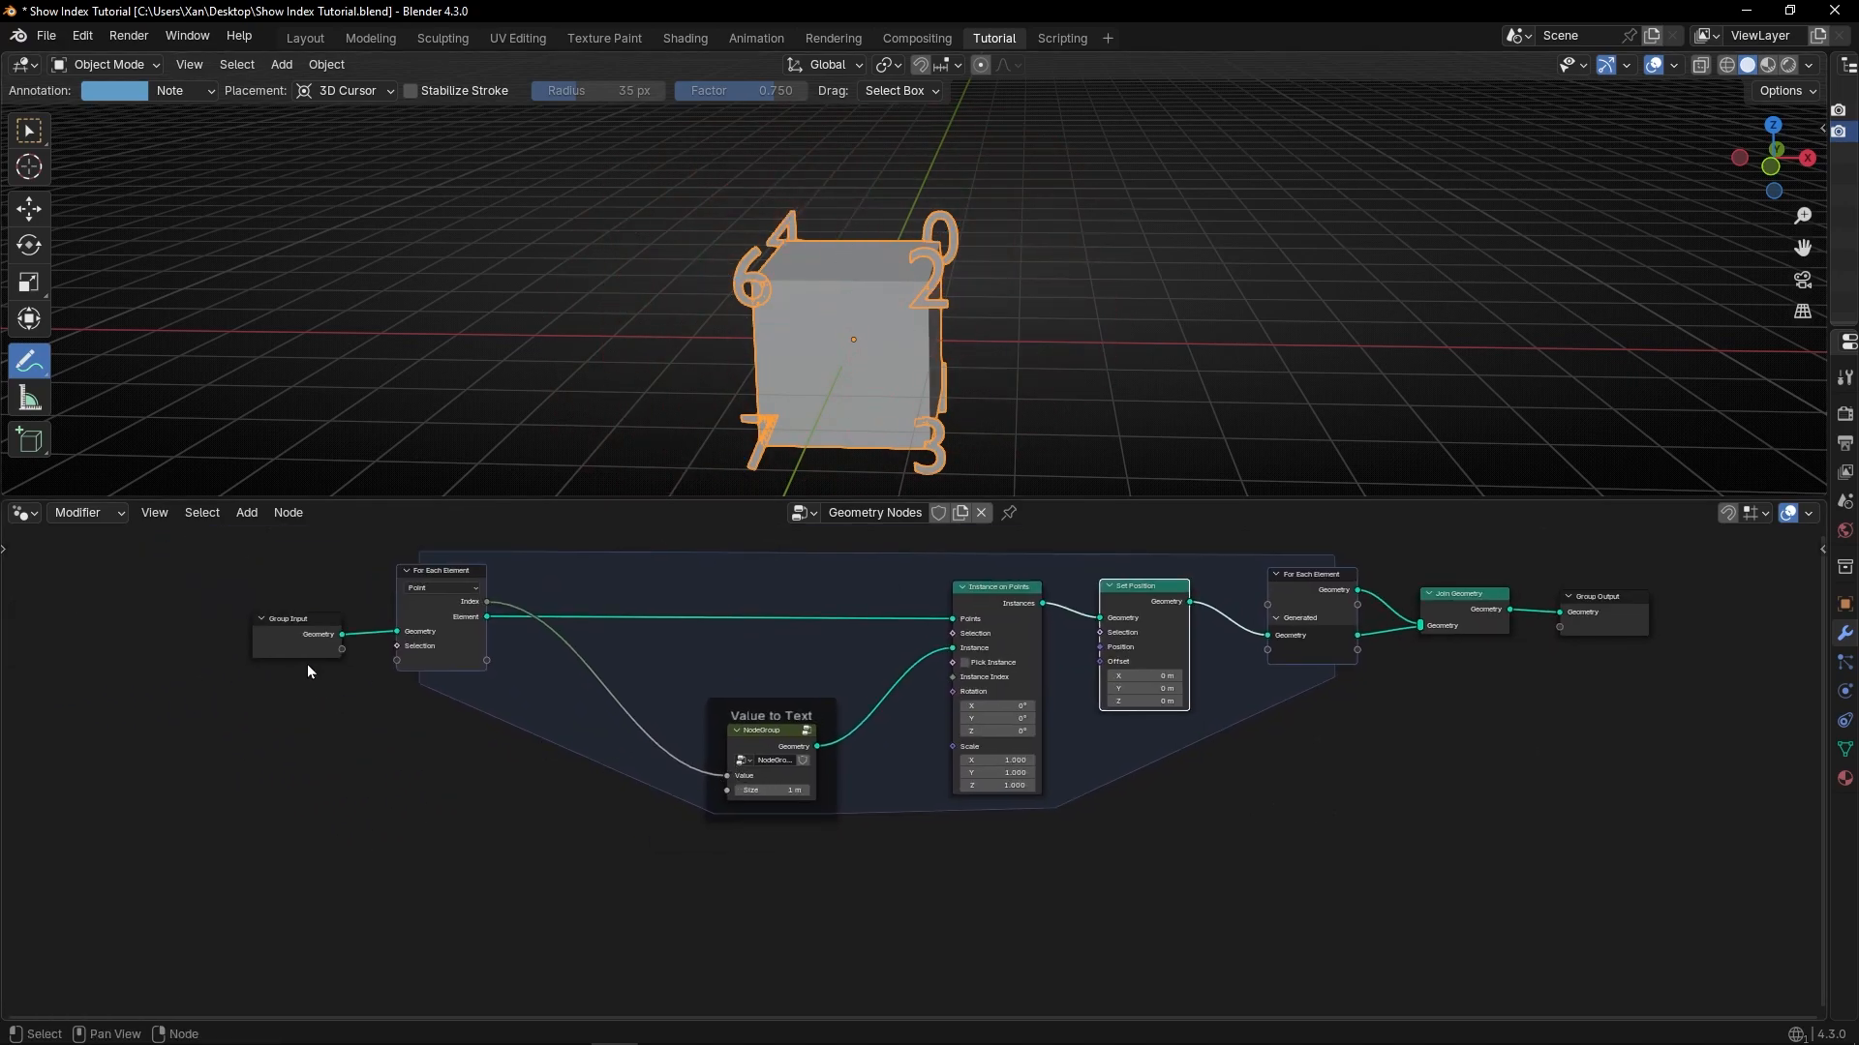
drag(299, 650, 904, 871)
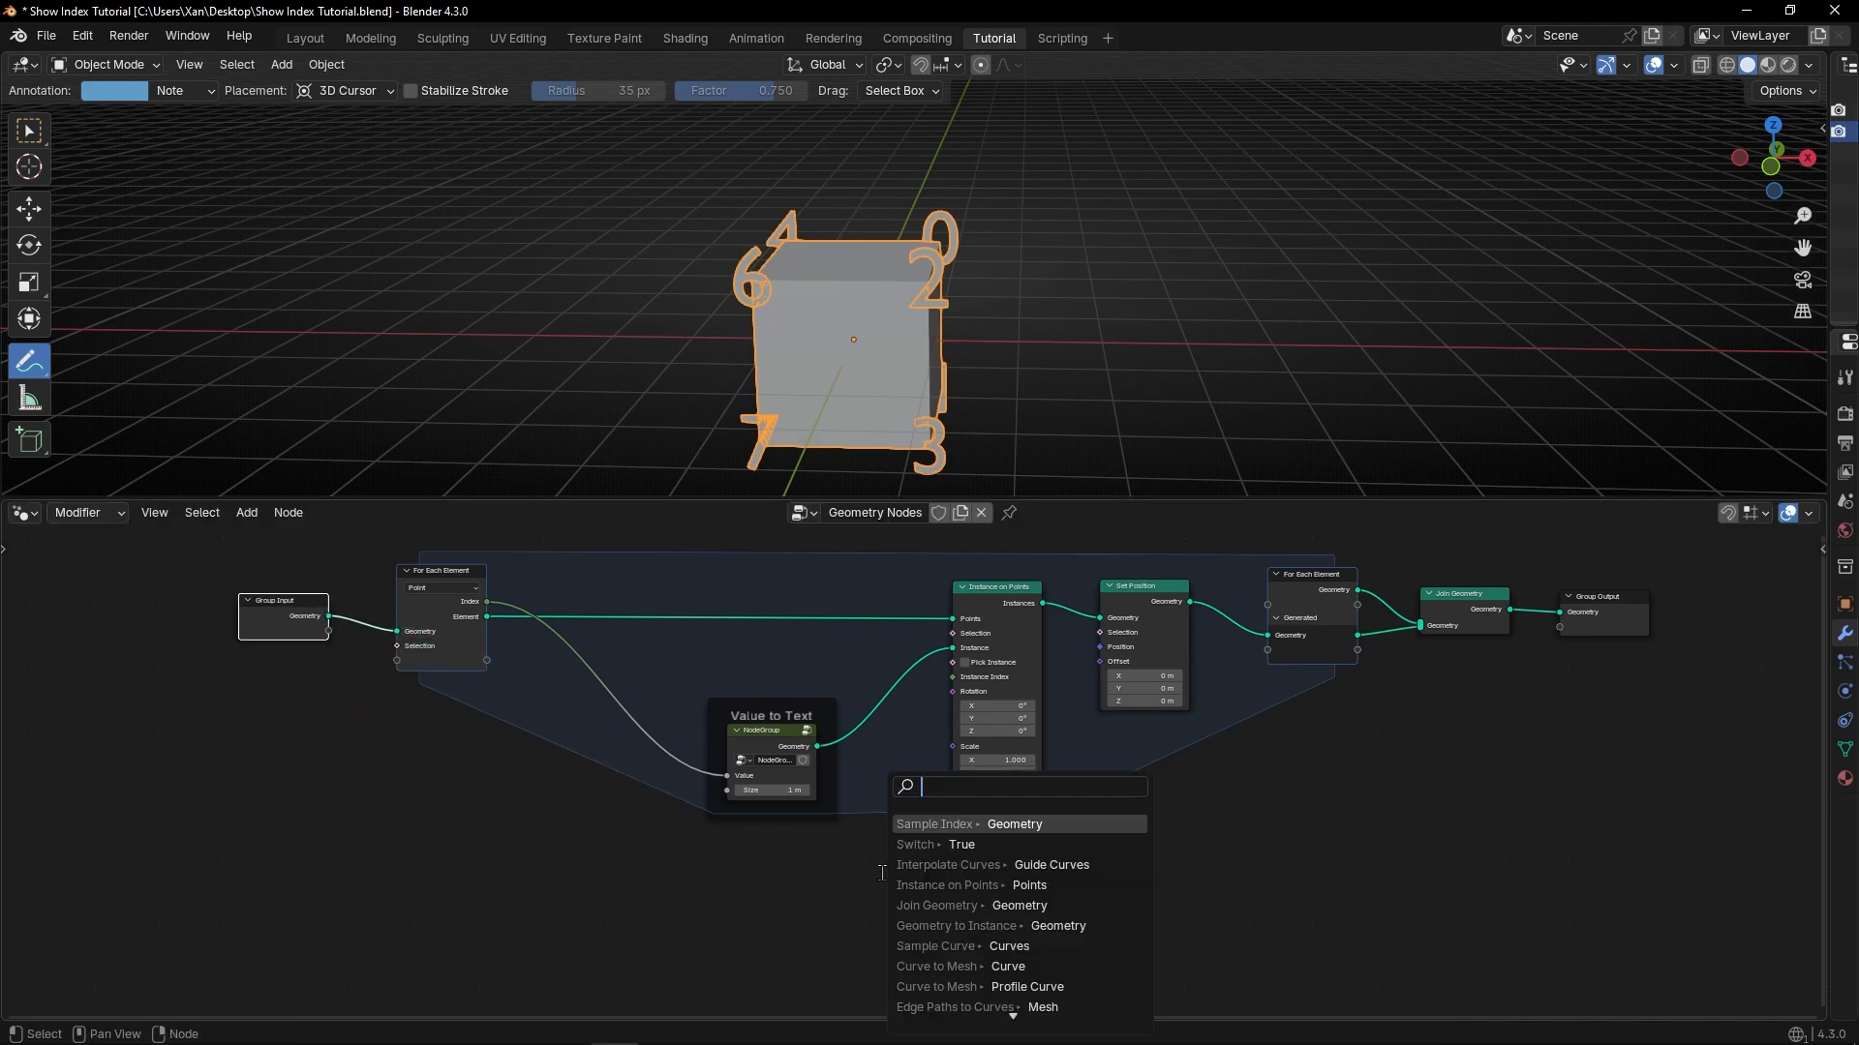
text(sample imn)
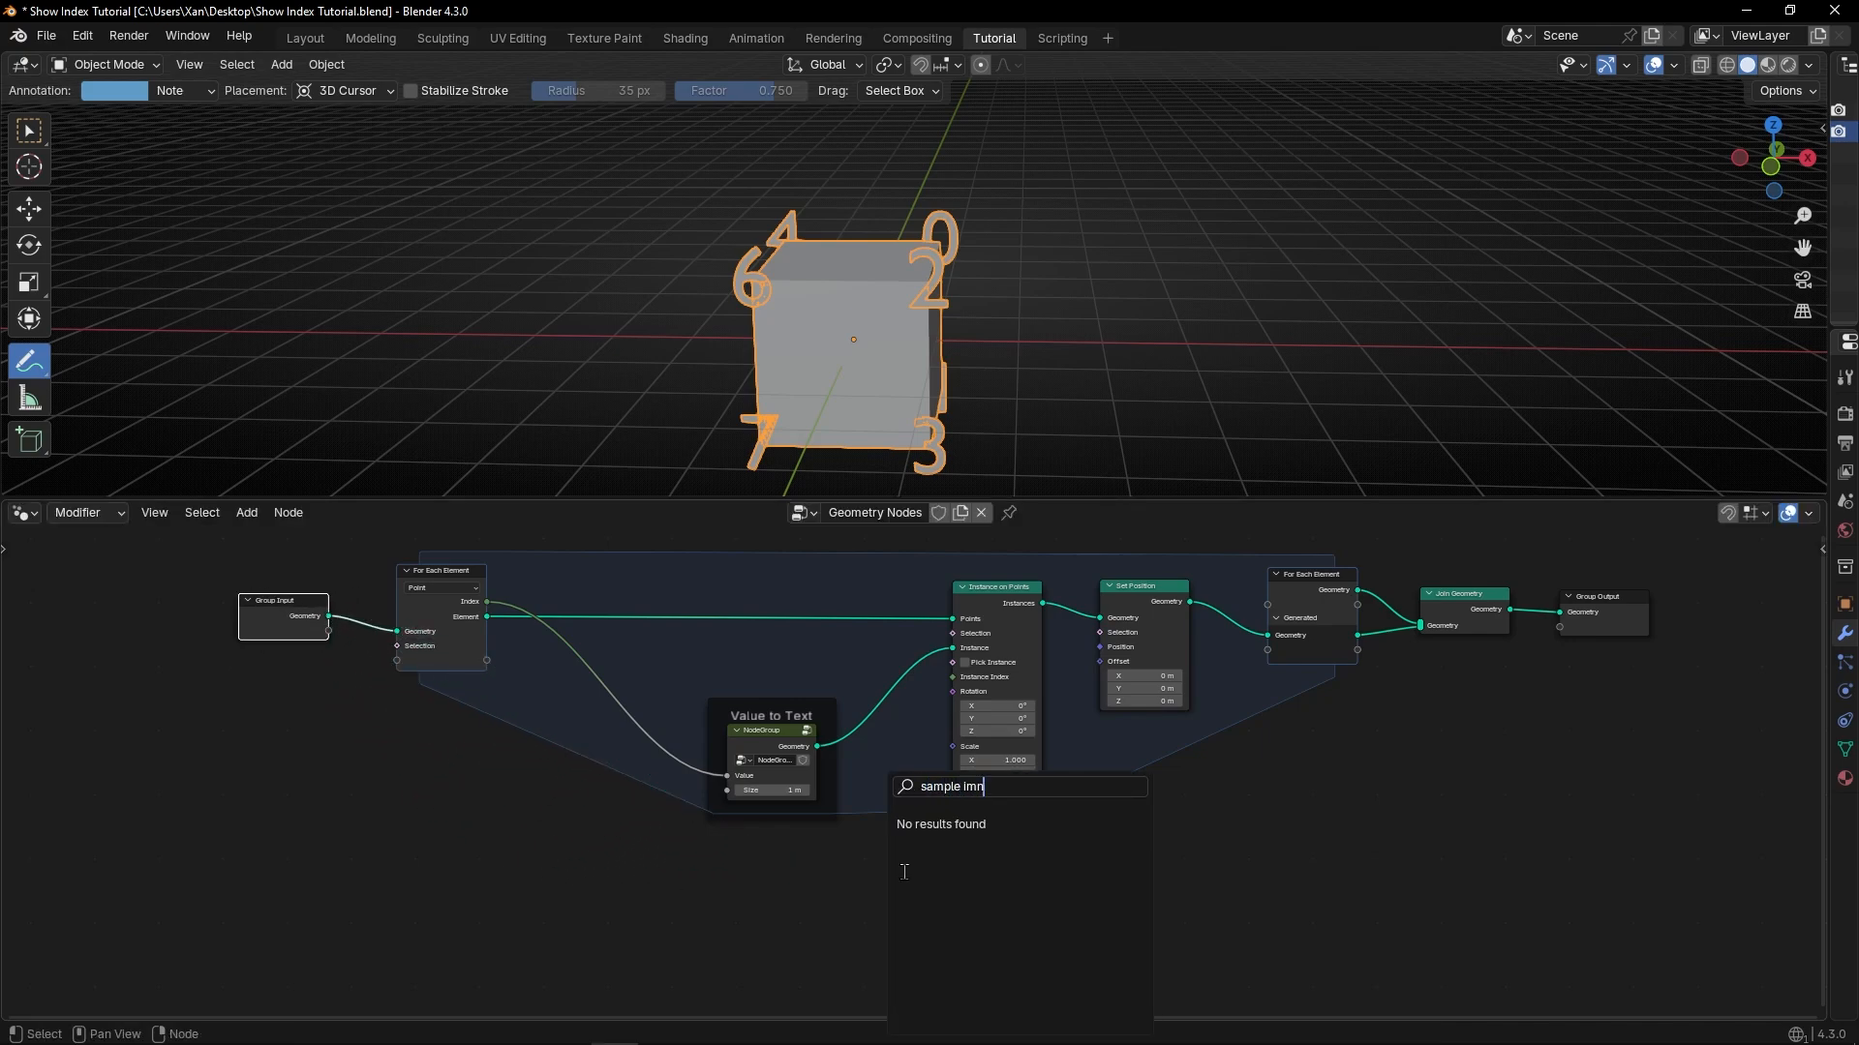
key(Return)
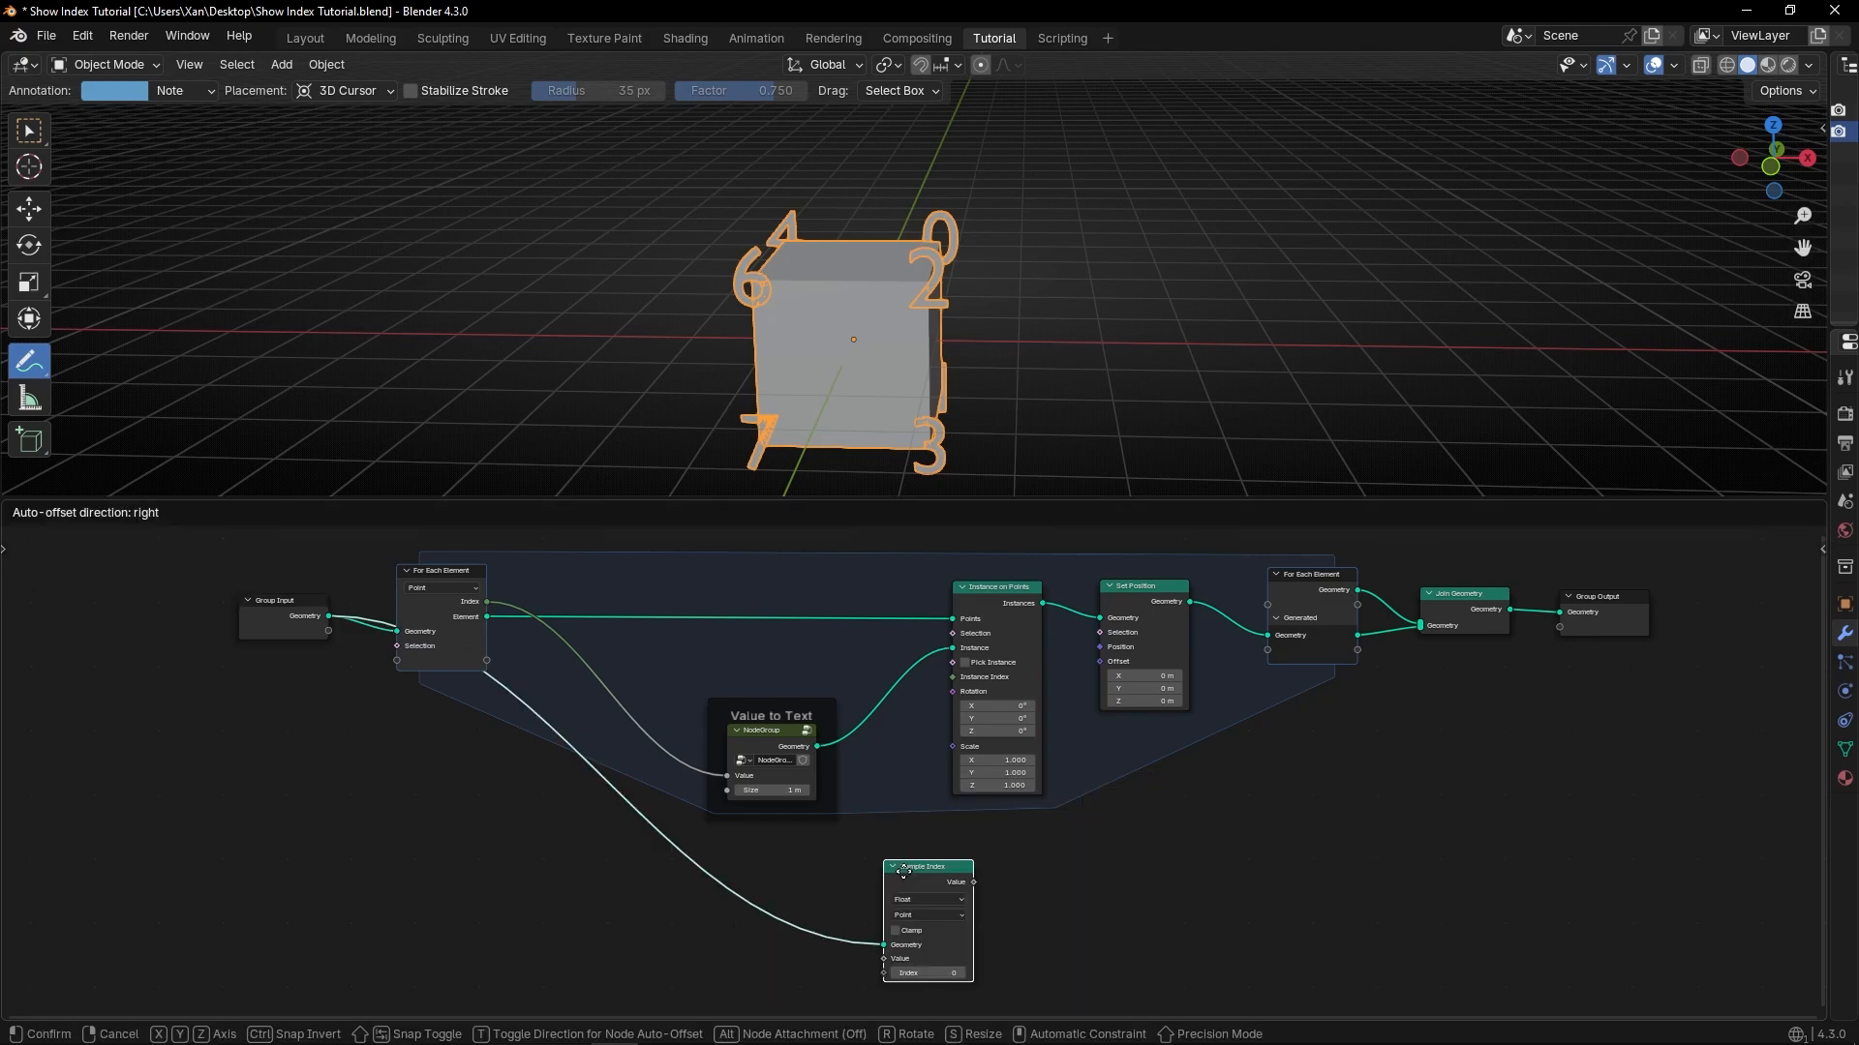
click(739, 863)
Set the Sample Index data type to Vector and connect a Normal node to its Value input.
scroll(739, 863, up, 2)
scroll(739, 864, up, 4)
middle_drag(739, 863, 939, 581)
scroll(939, 581, up, 4)
click(743, 678)
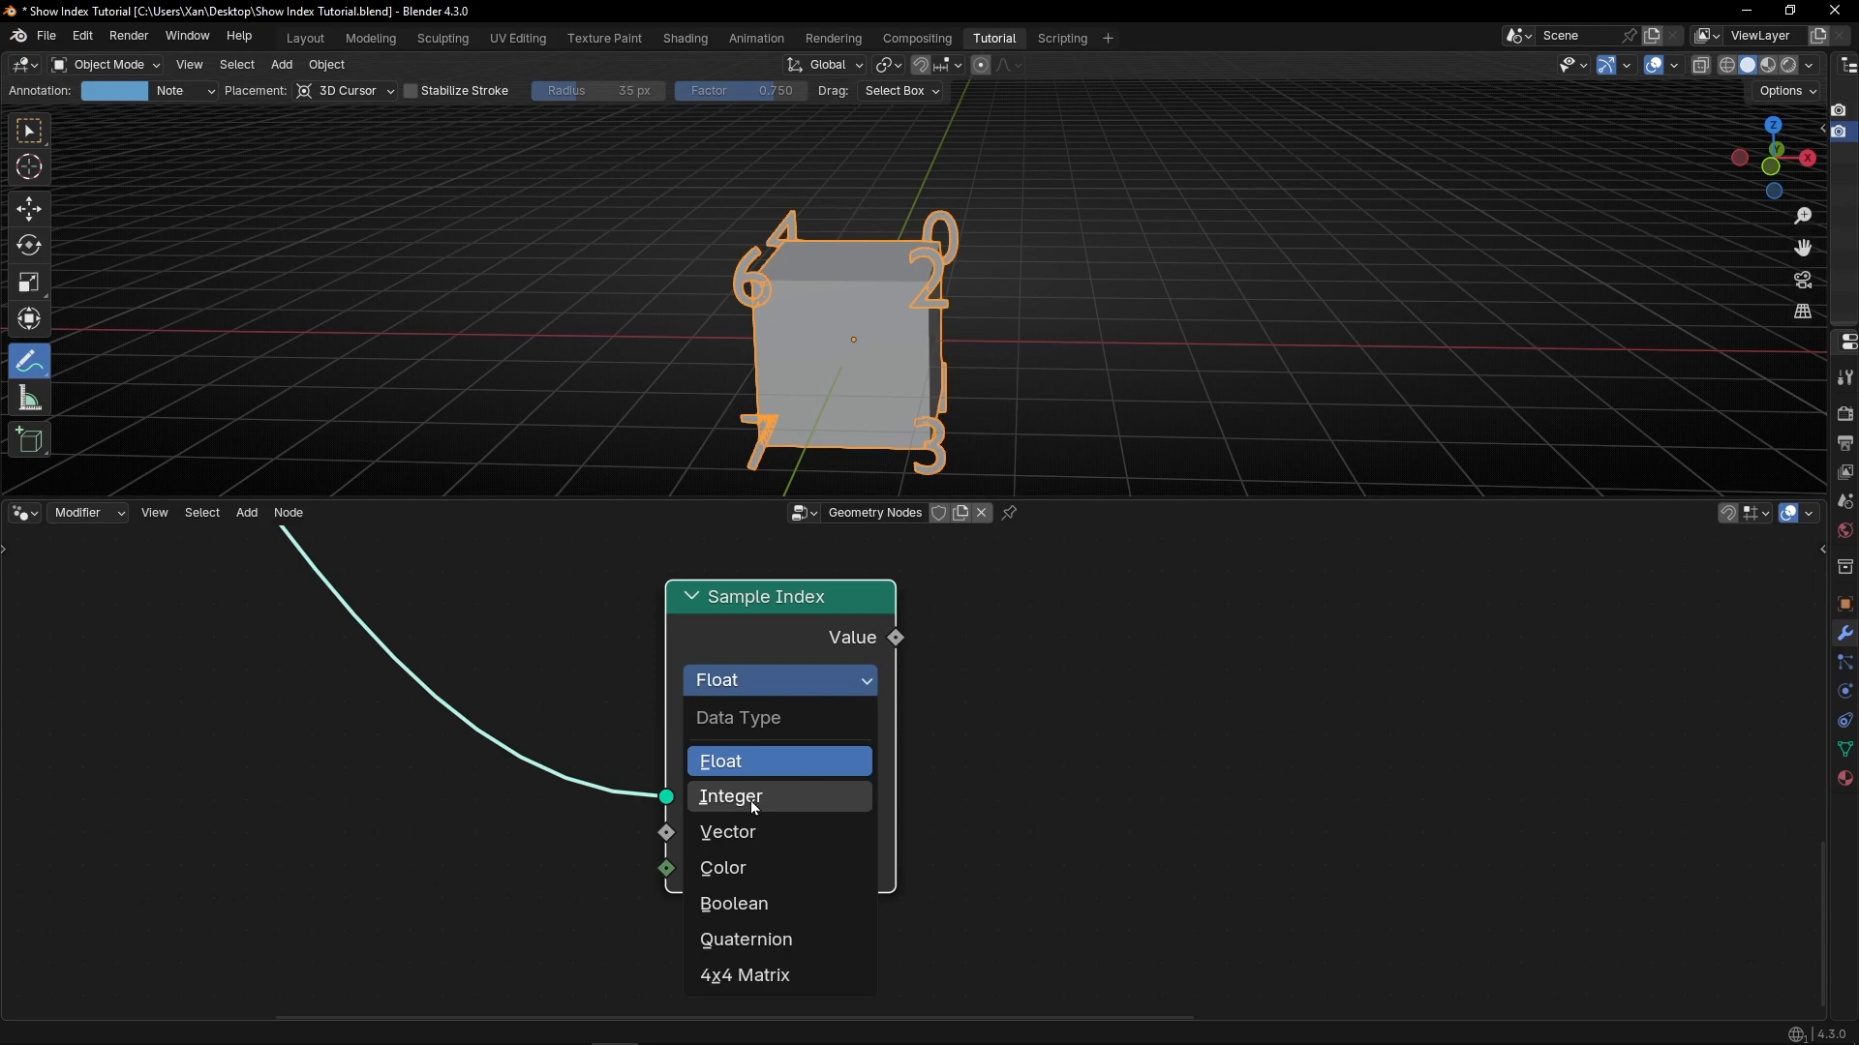
click(738, 832)
middle_drag(586, 845, 725, 832)
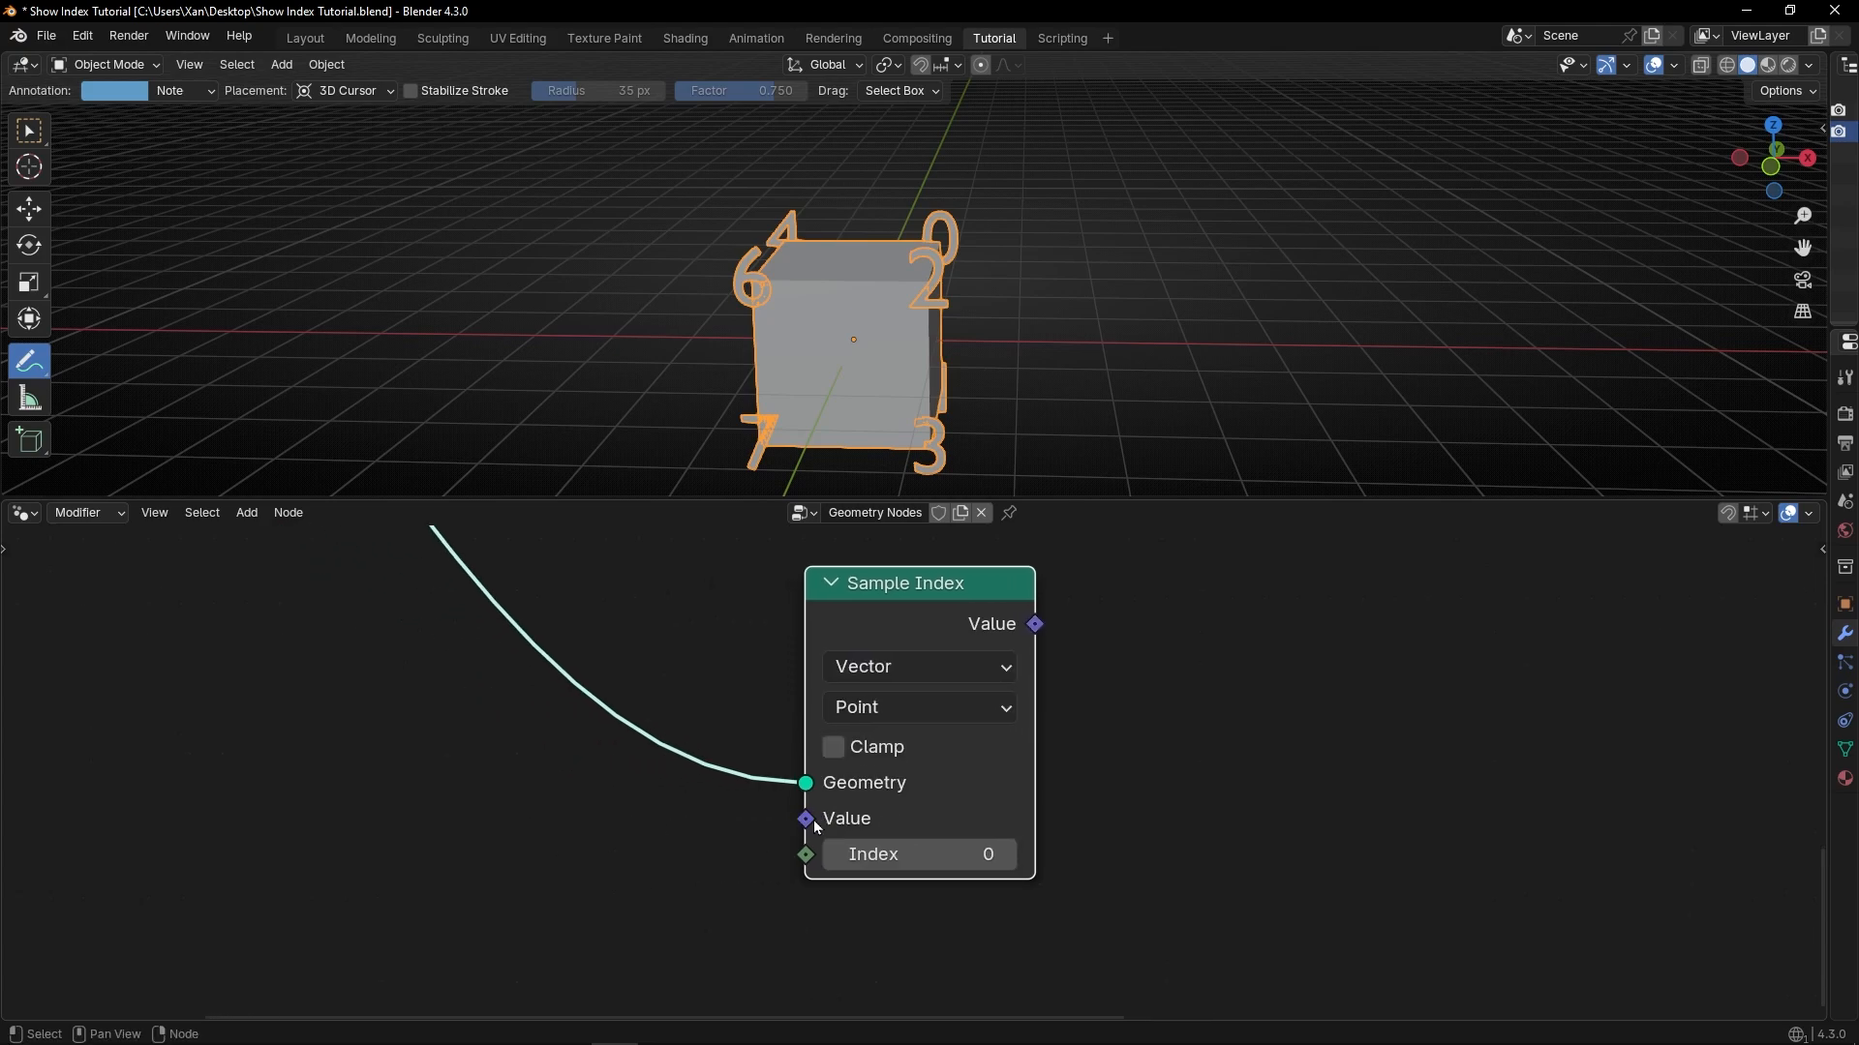
drag(816, 826, 636, 825)
text(normal)
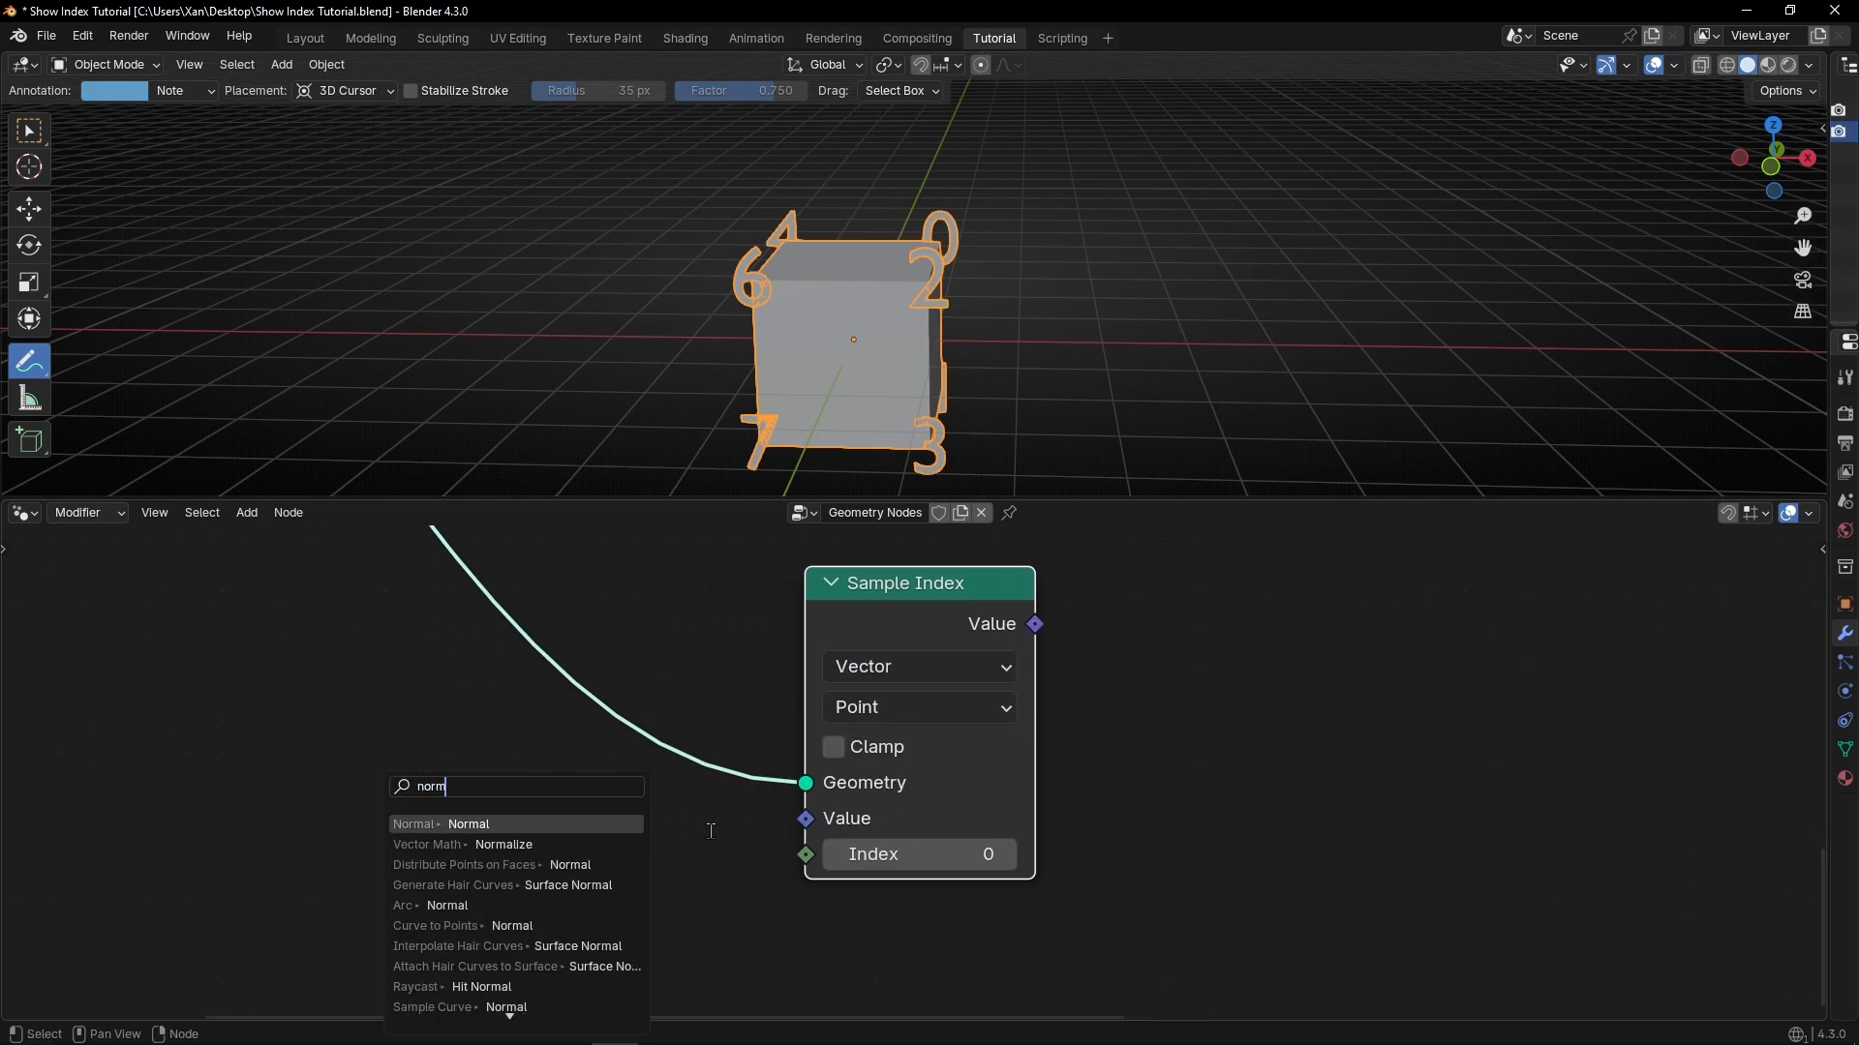
key(Return)
Collapse the Instance on Points node and link the Sample Index Value output to the Set Position Offset.
scroll(910, 779, down, 6)
middle_drag(1124, 737, 983, 962)
scroll(1163, 828, down, 2)
middle_drag(1162, 827, 1096, 892)
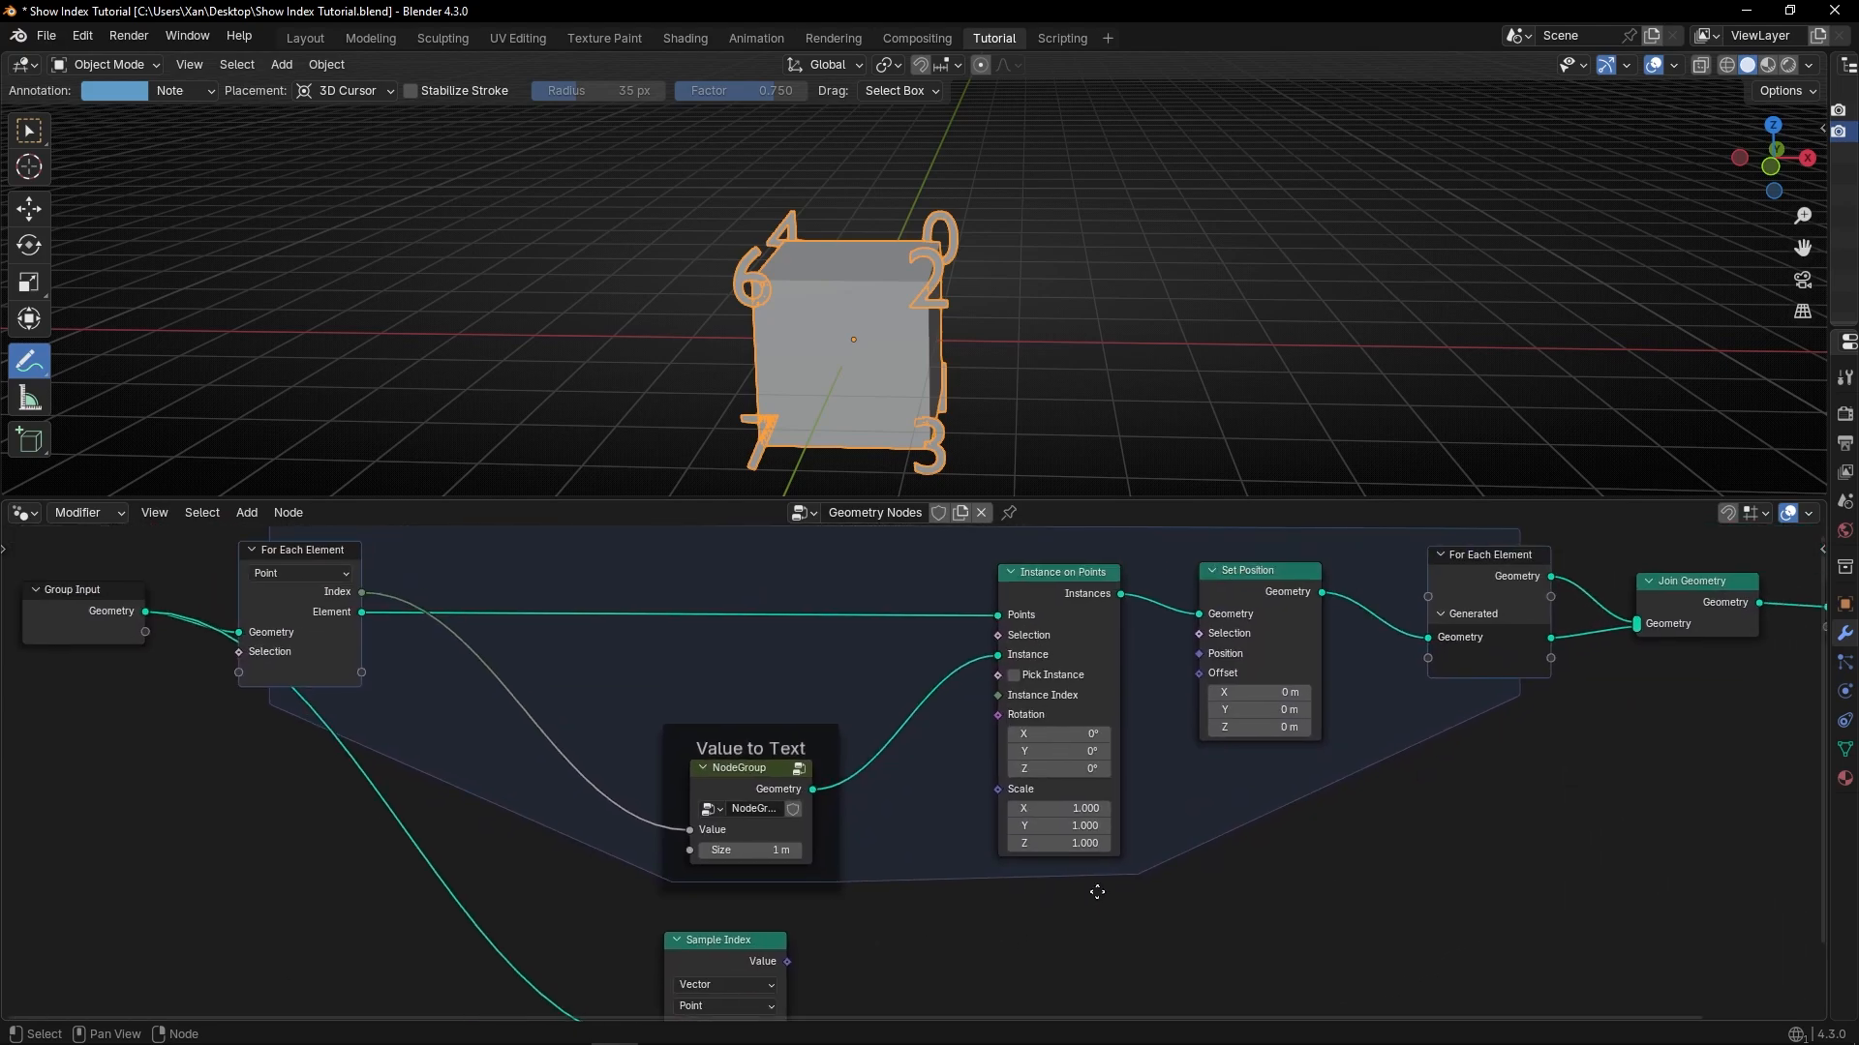
click(1025, 607)
key(h)
middle_drag(1064, 810, 1046, 727)
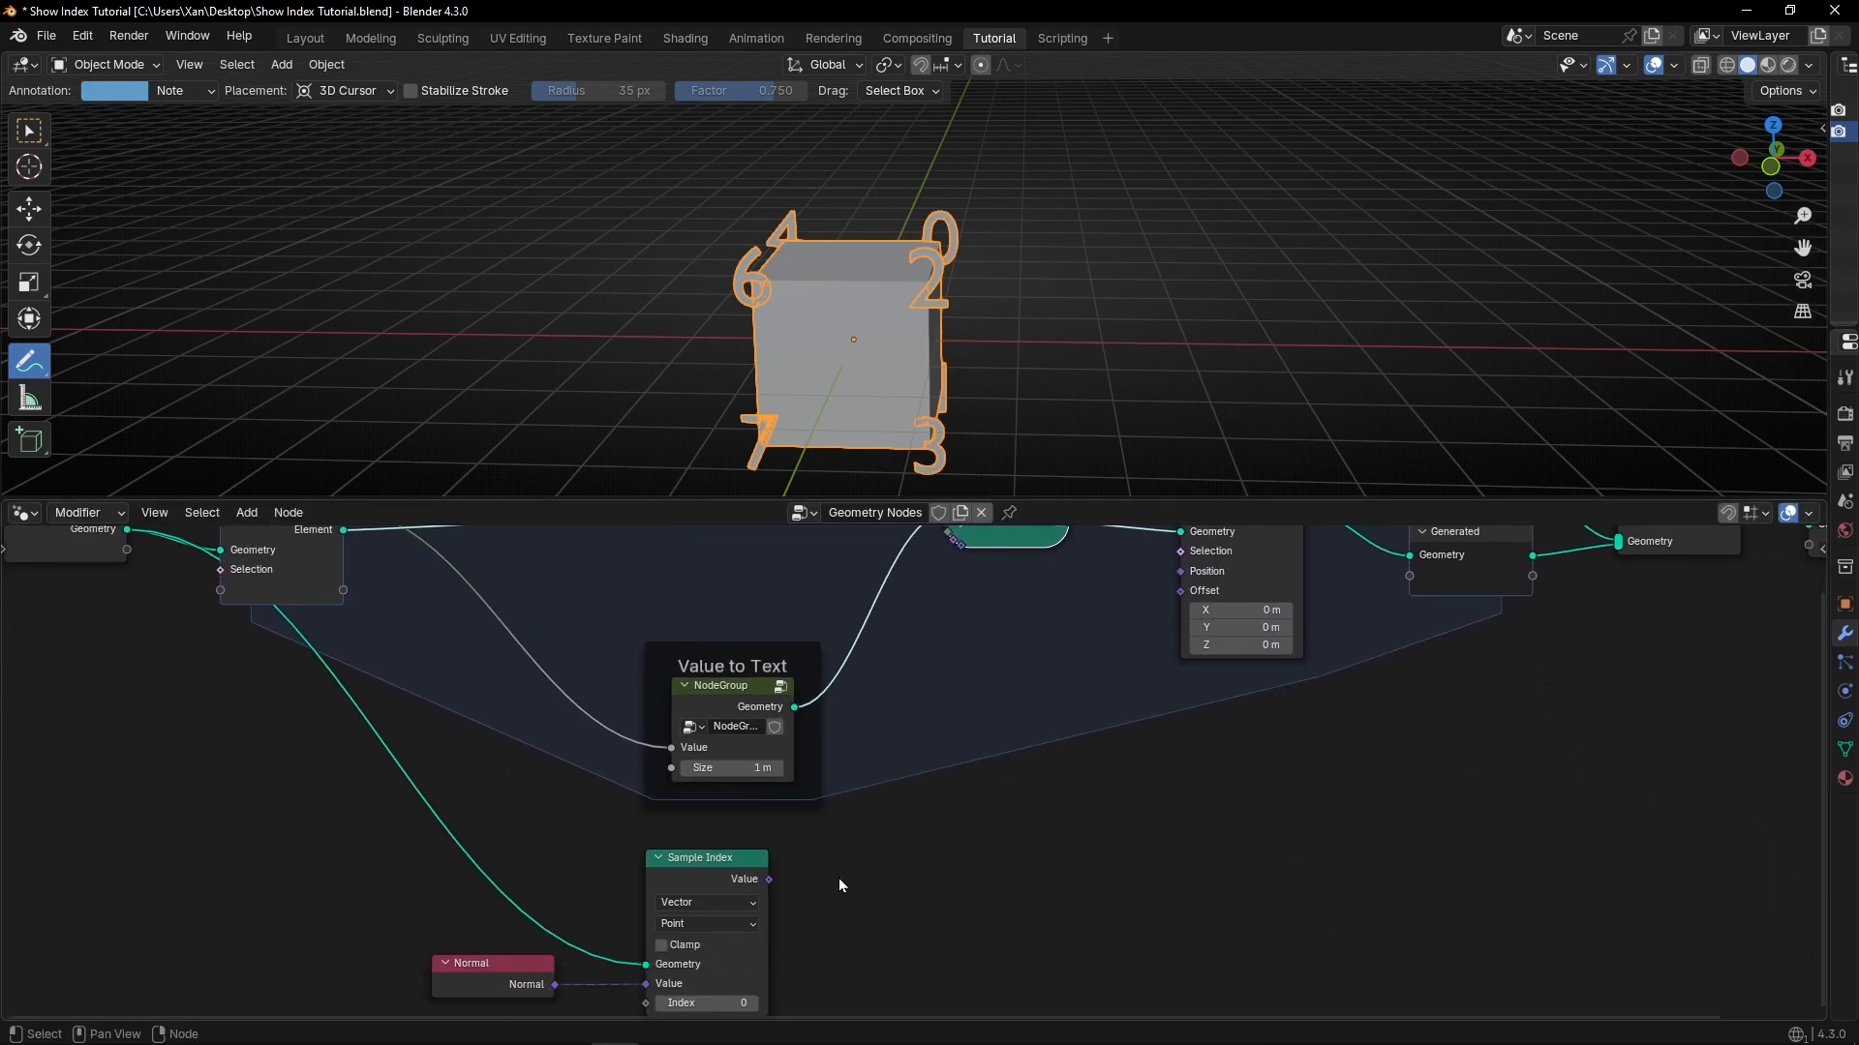
drag(778, 882, 1172, 605)
middle_drag(1003, 397, 954, 339)
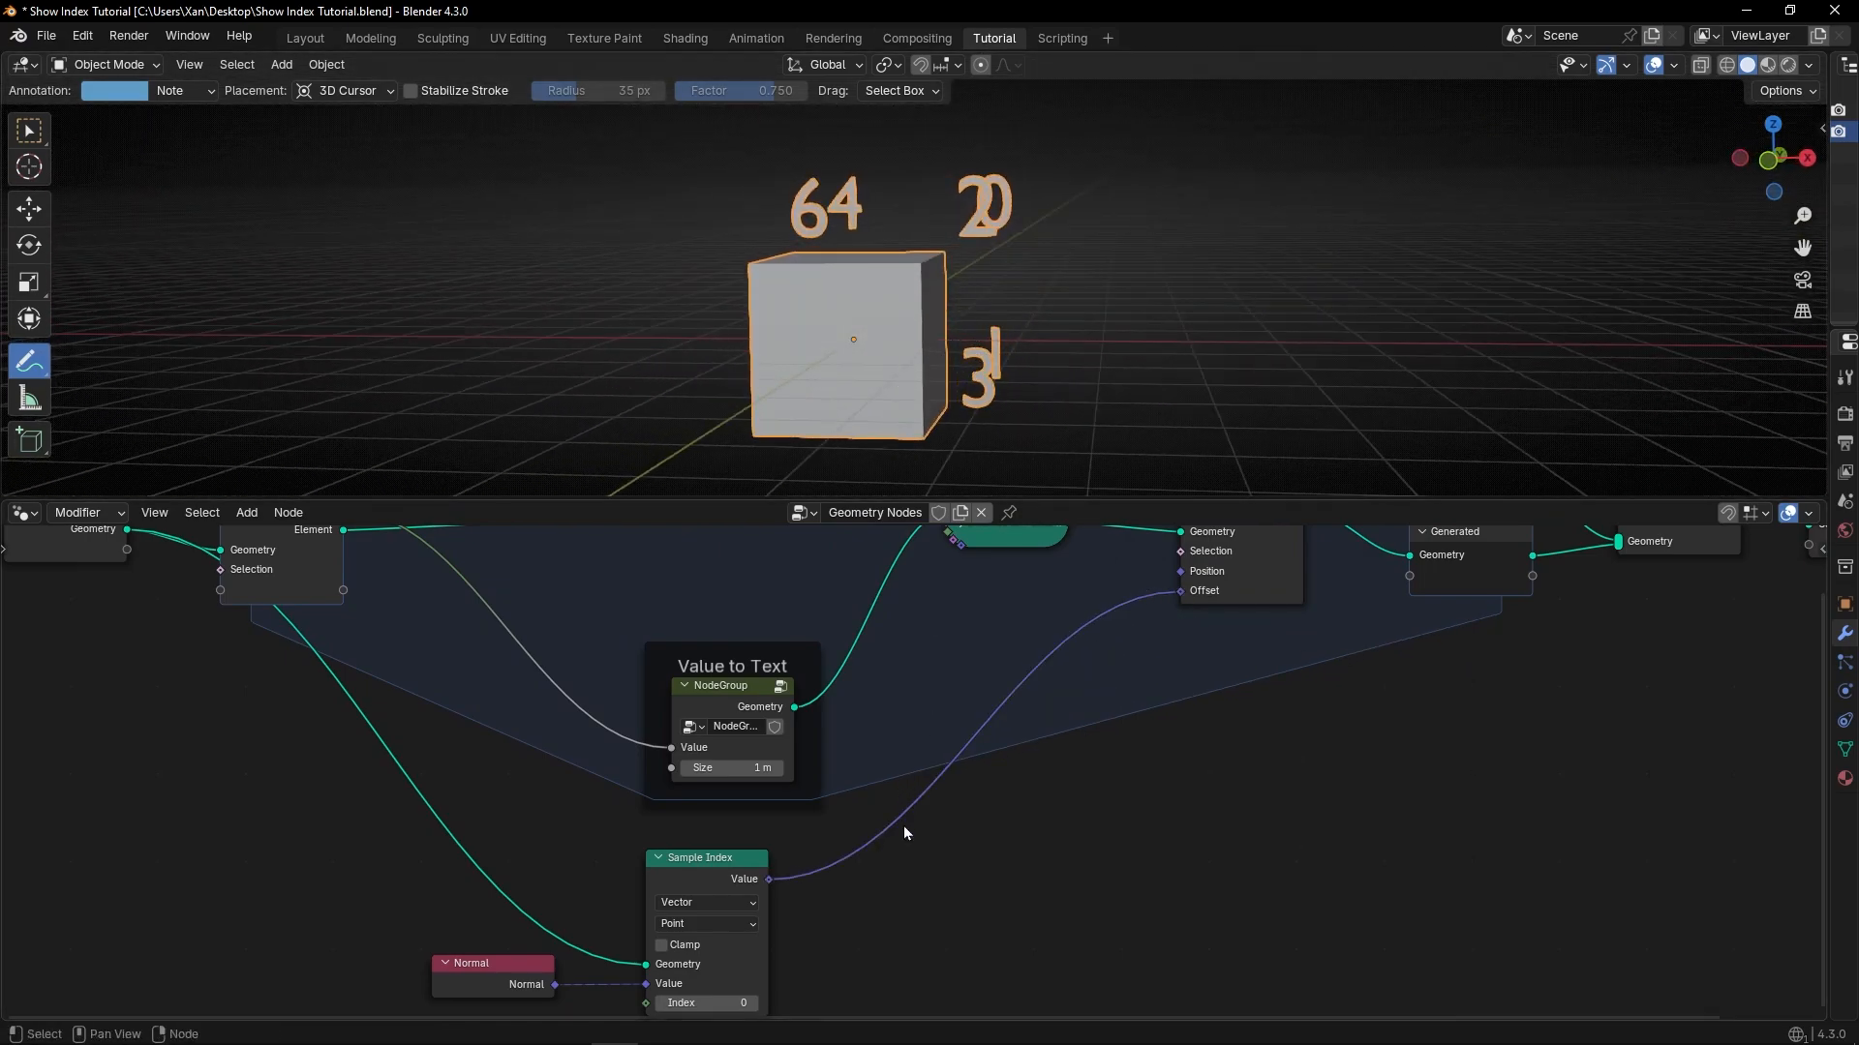
Step the Sample Index node's Index up to 4 to test the sampled offset direction.
middle_drag(904, 828, 1124, 697)
scroll(850, 885, up, 3)
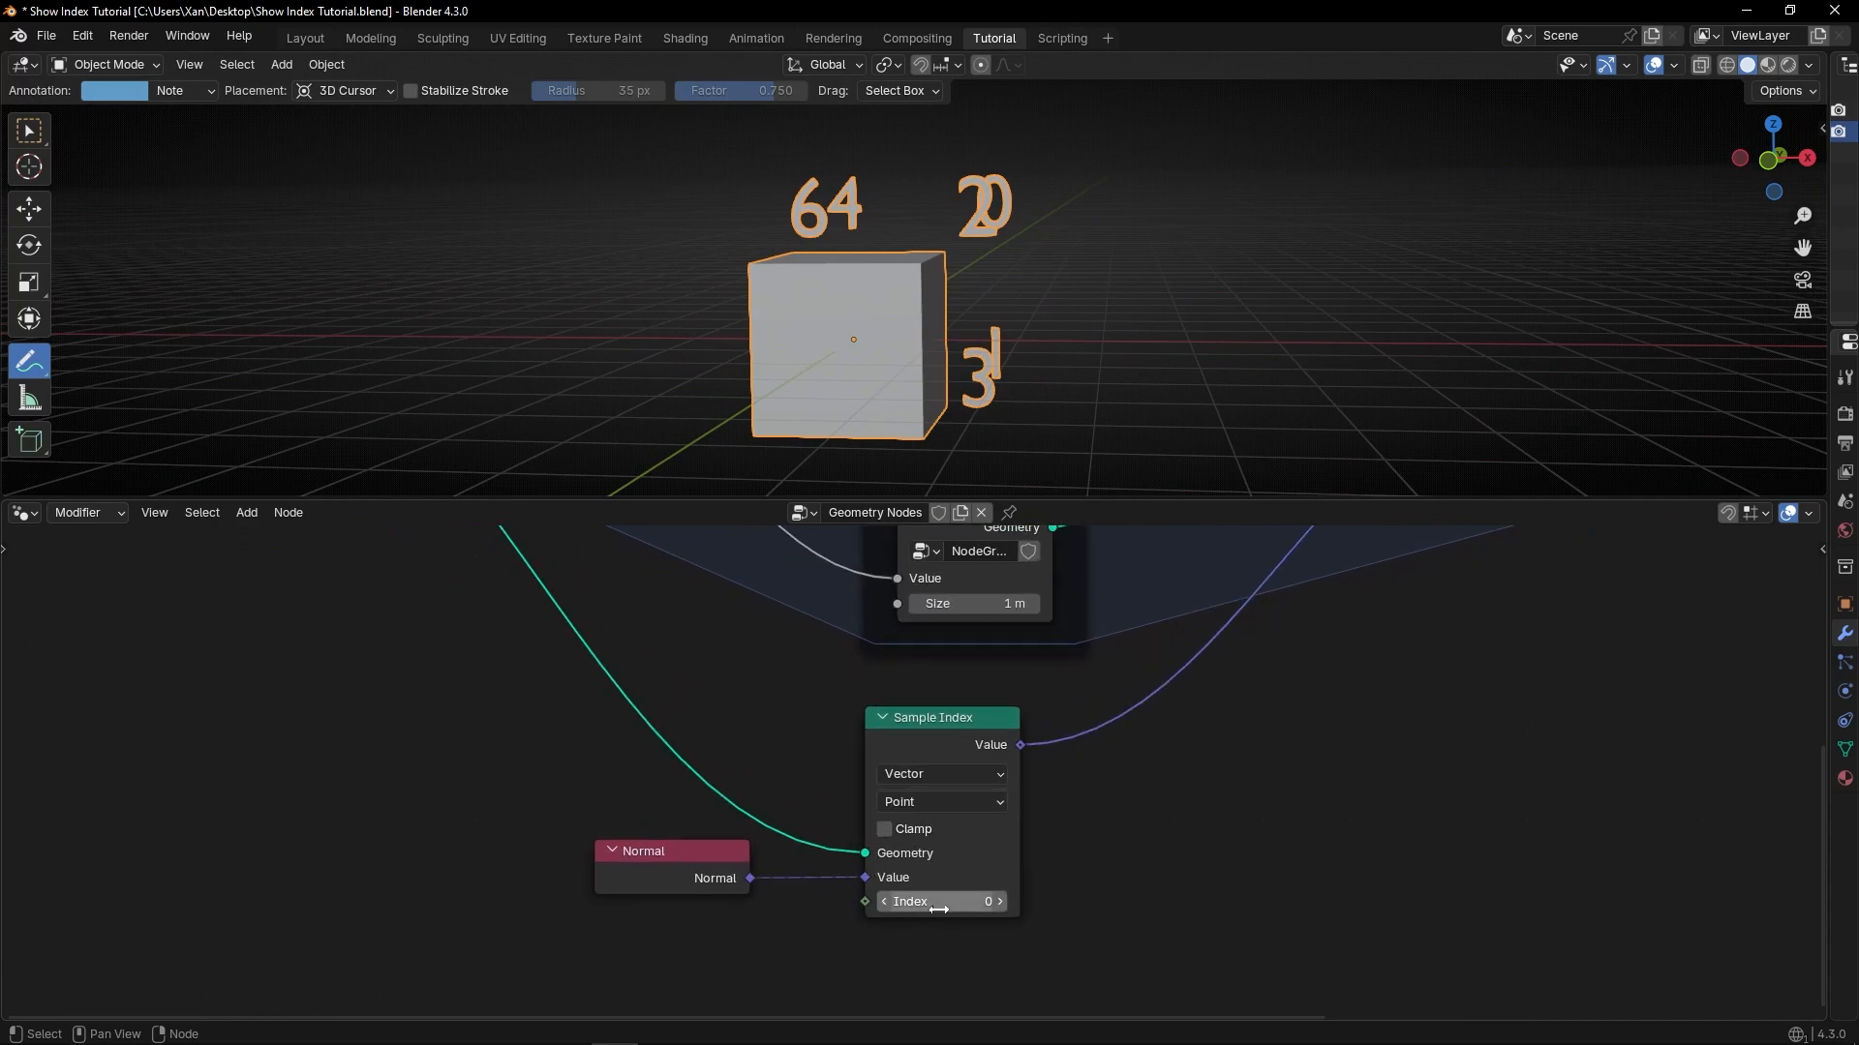
click(1003, 902)
click(1002, 902)
click(1003, 902)
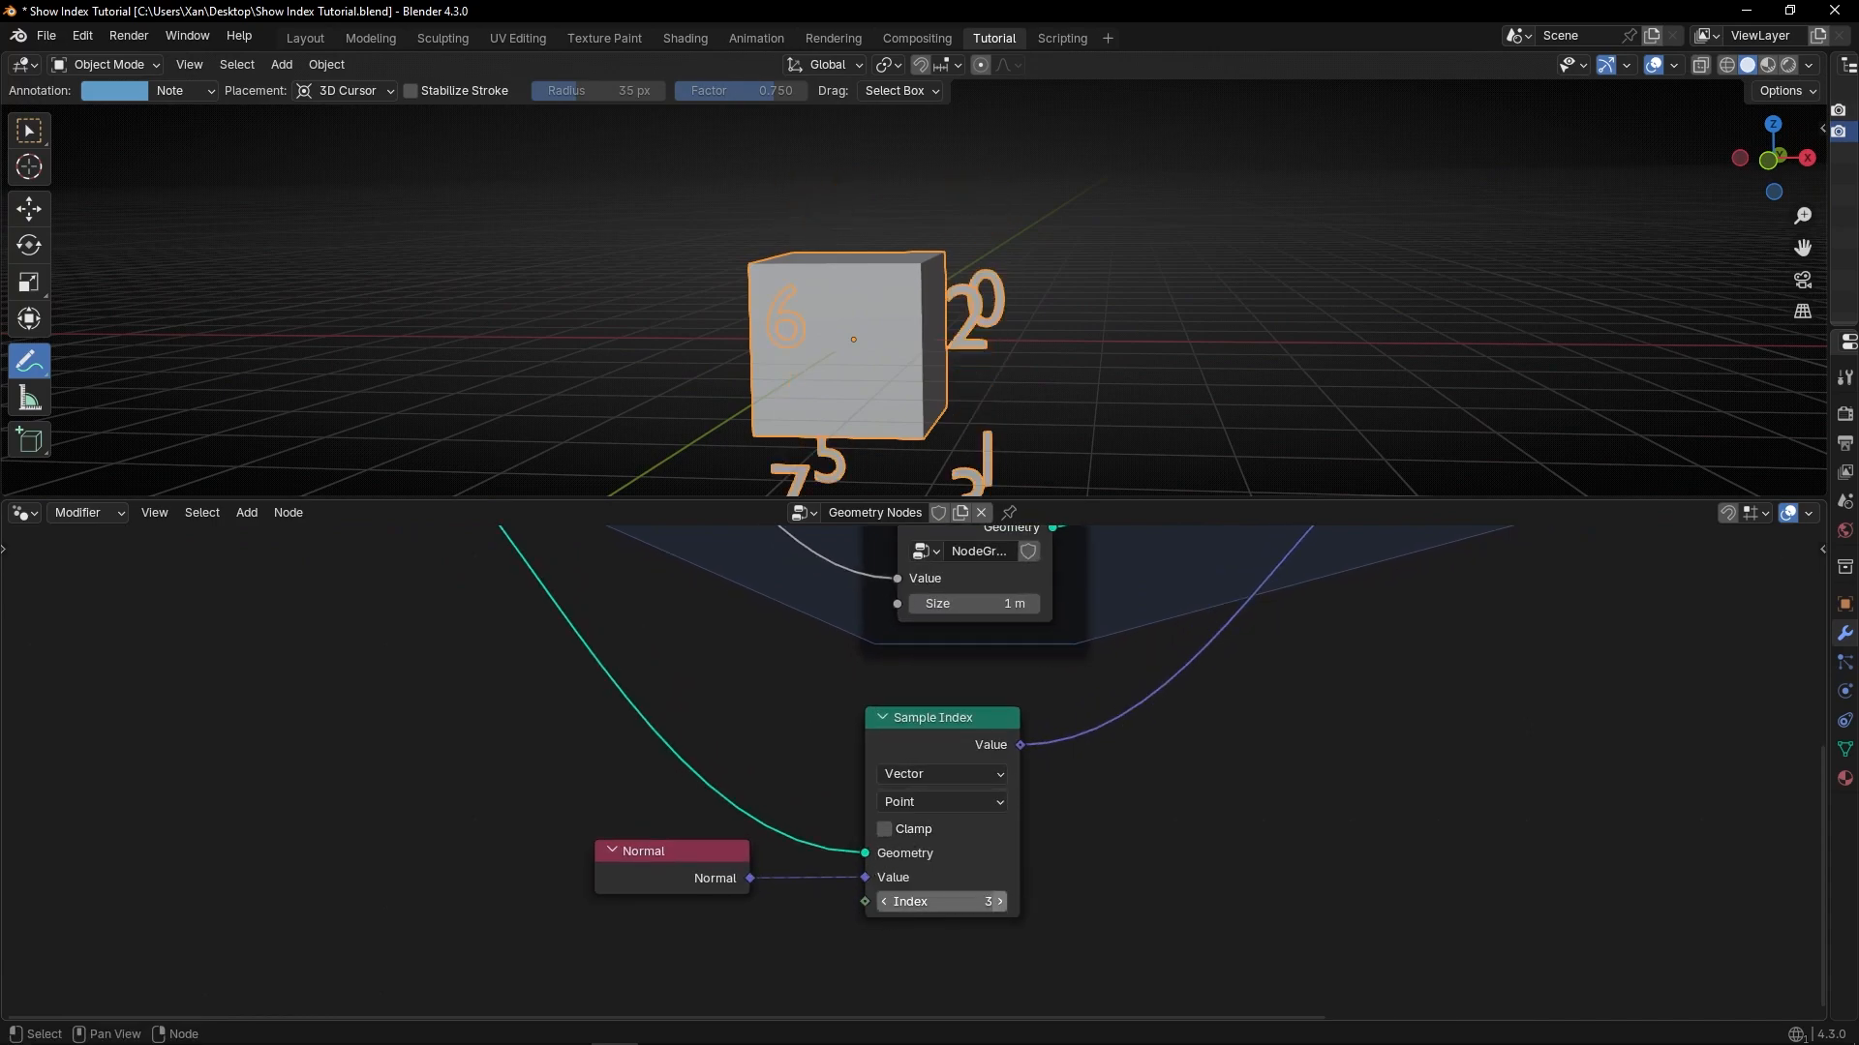
click(1003, 903)
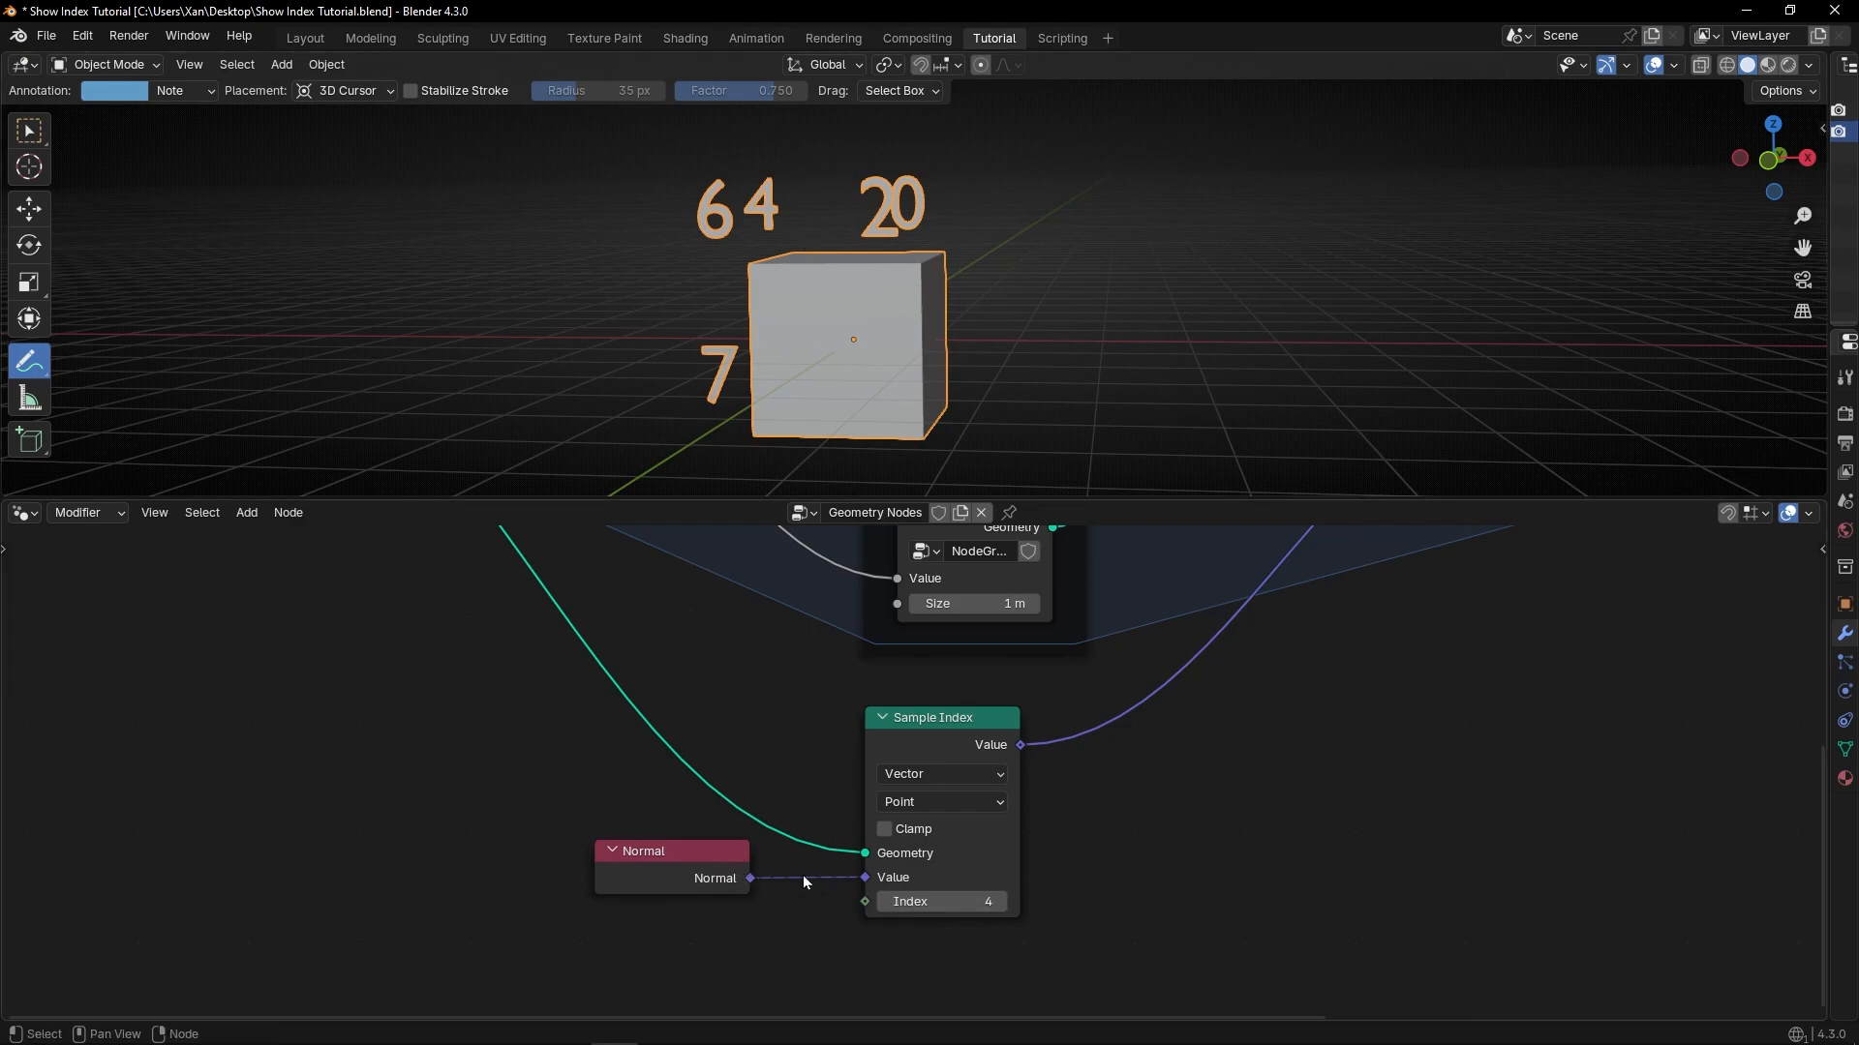
Try an Index node as the Sample Index node's Index input and delete it.
drag(866, 902, 734, 936)
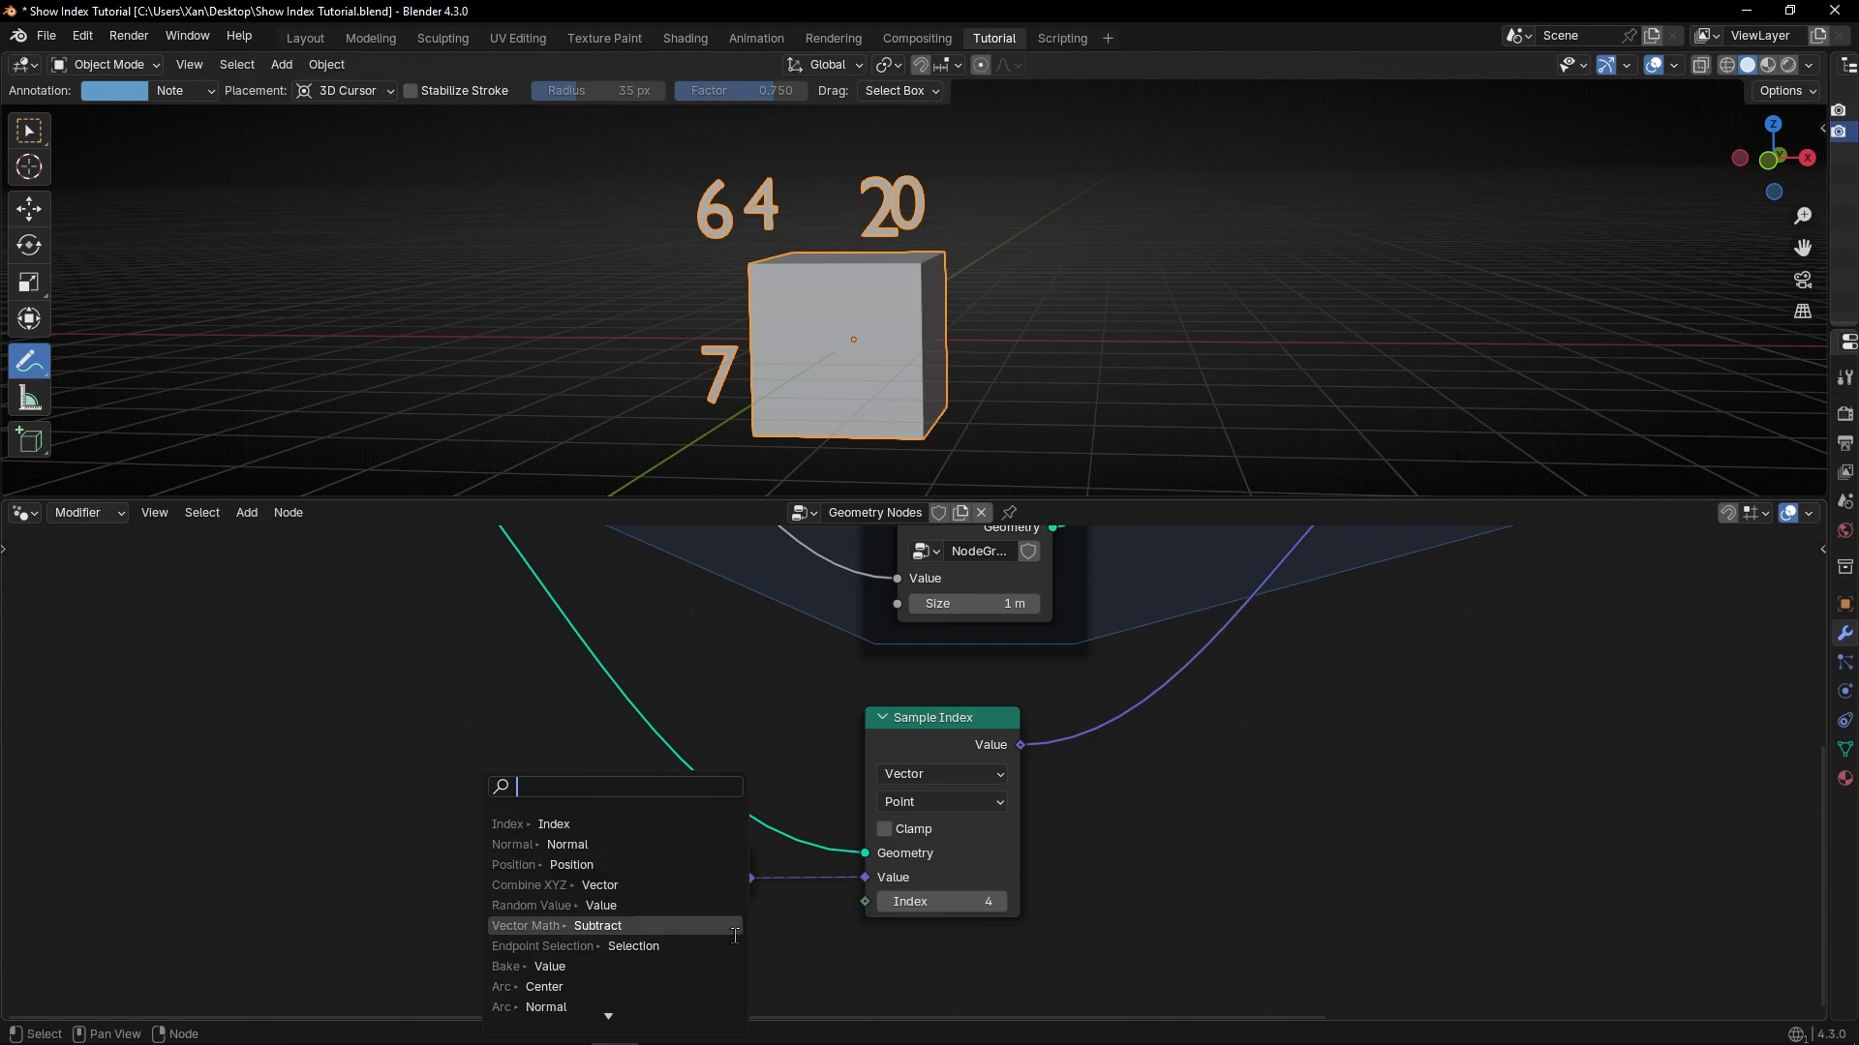
text(Index)
key(Return)
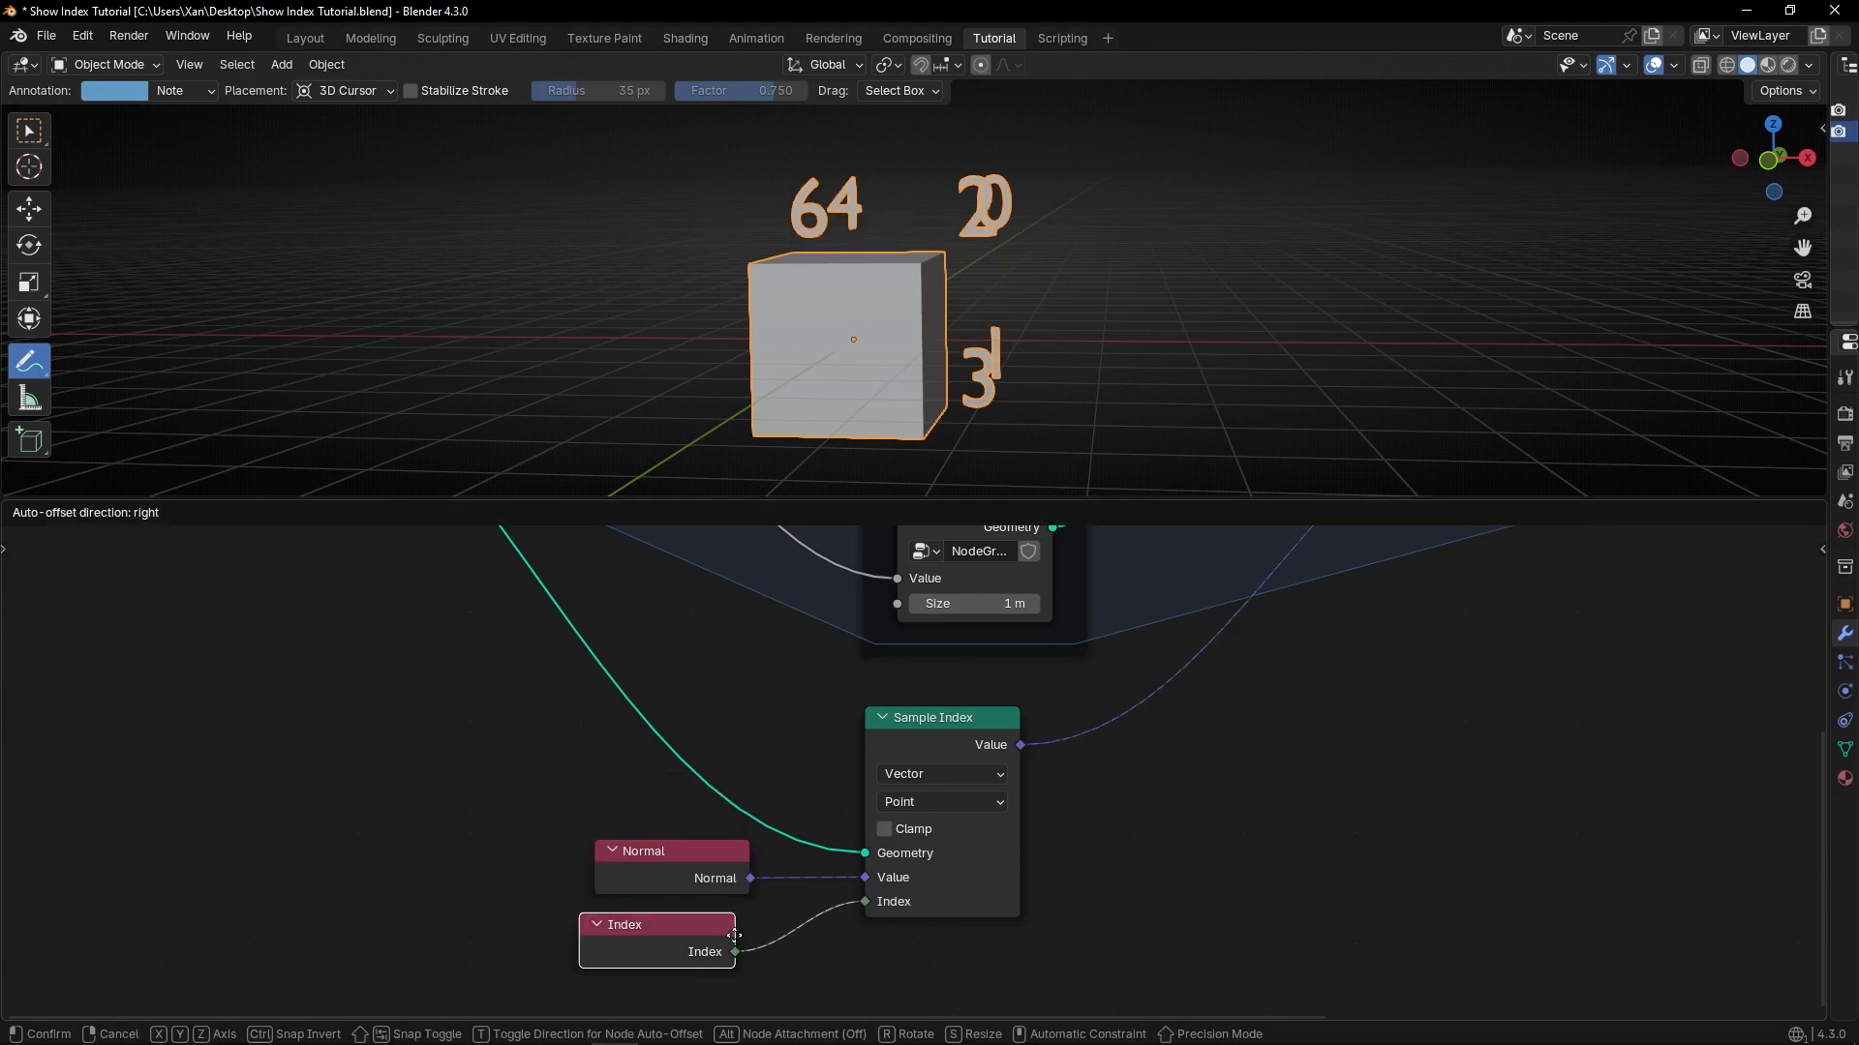
click(734, 935)
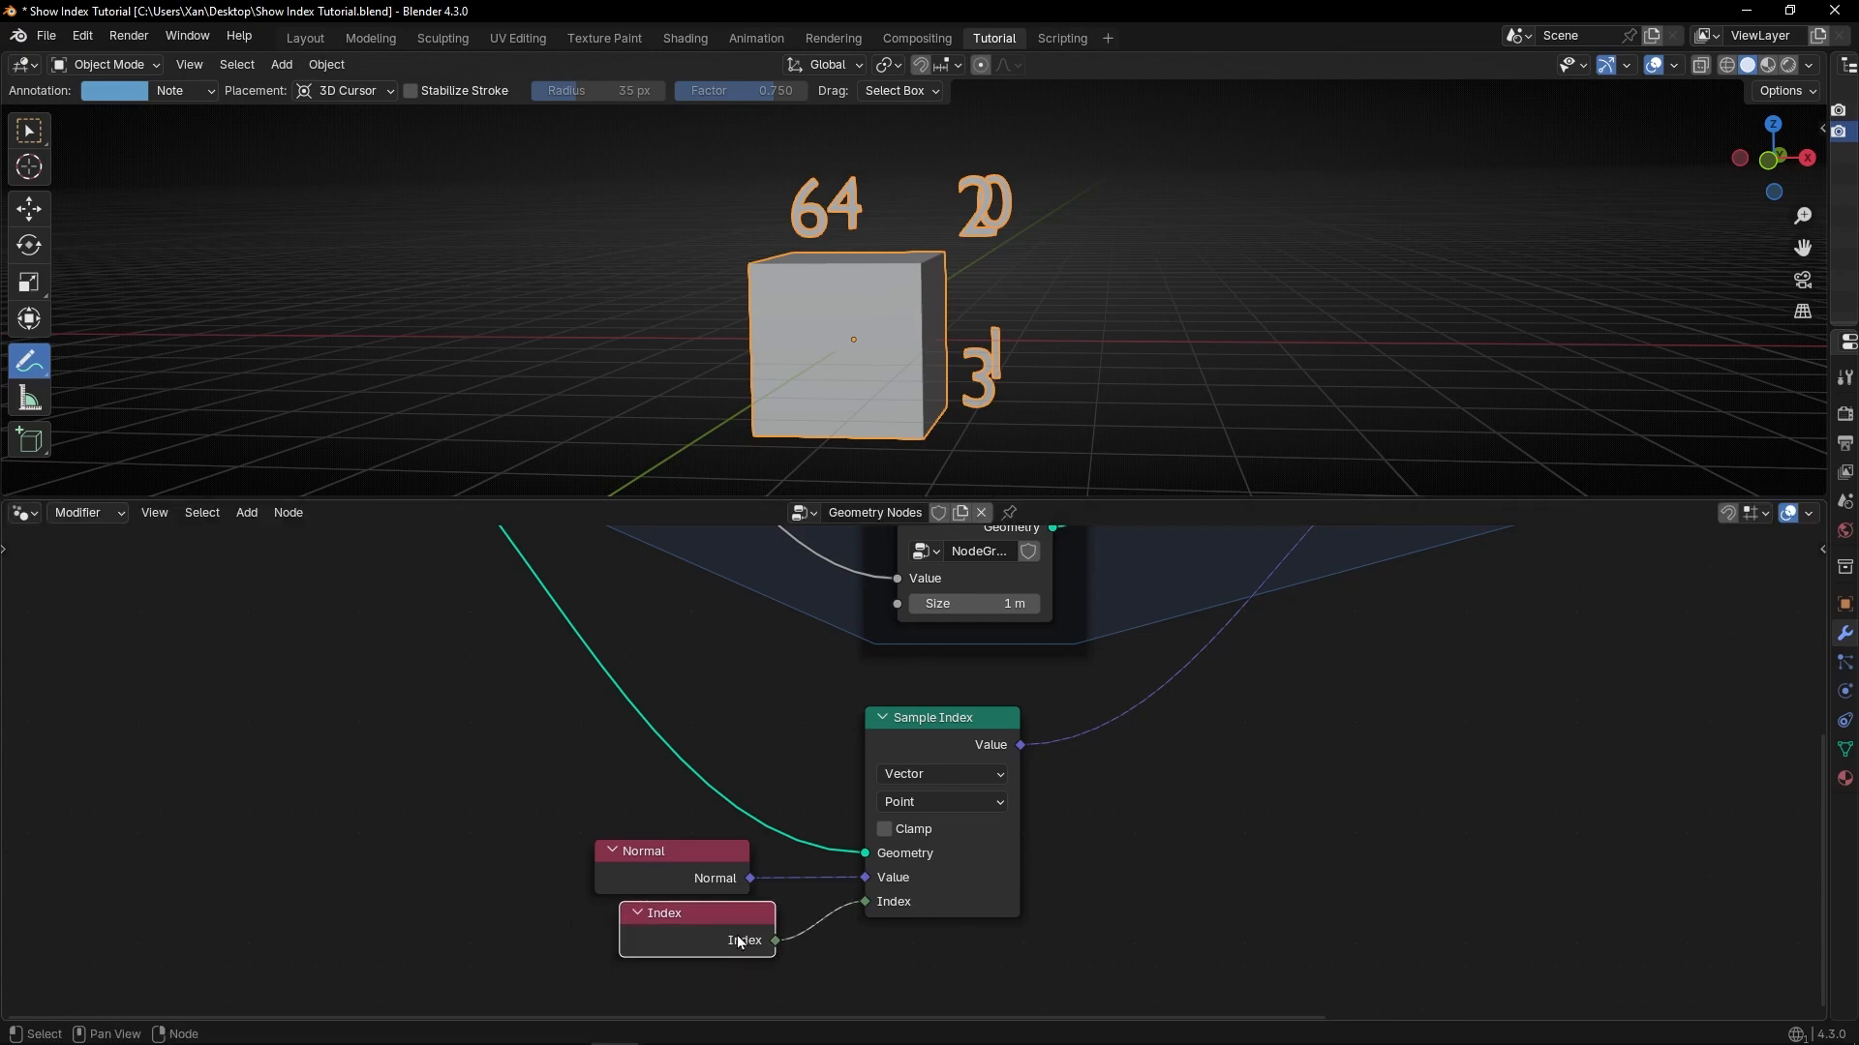
key(x)
scroll(926, 861, down, 3)
middle_drag(927, 861, 946, 923)
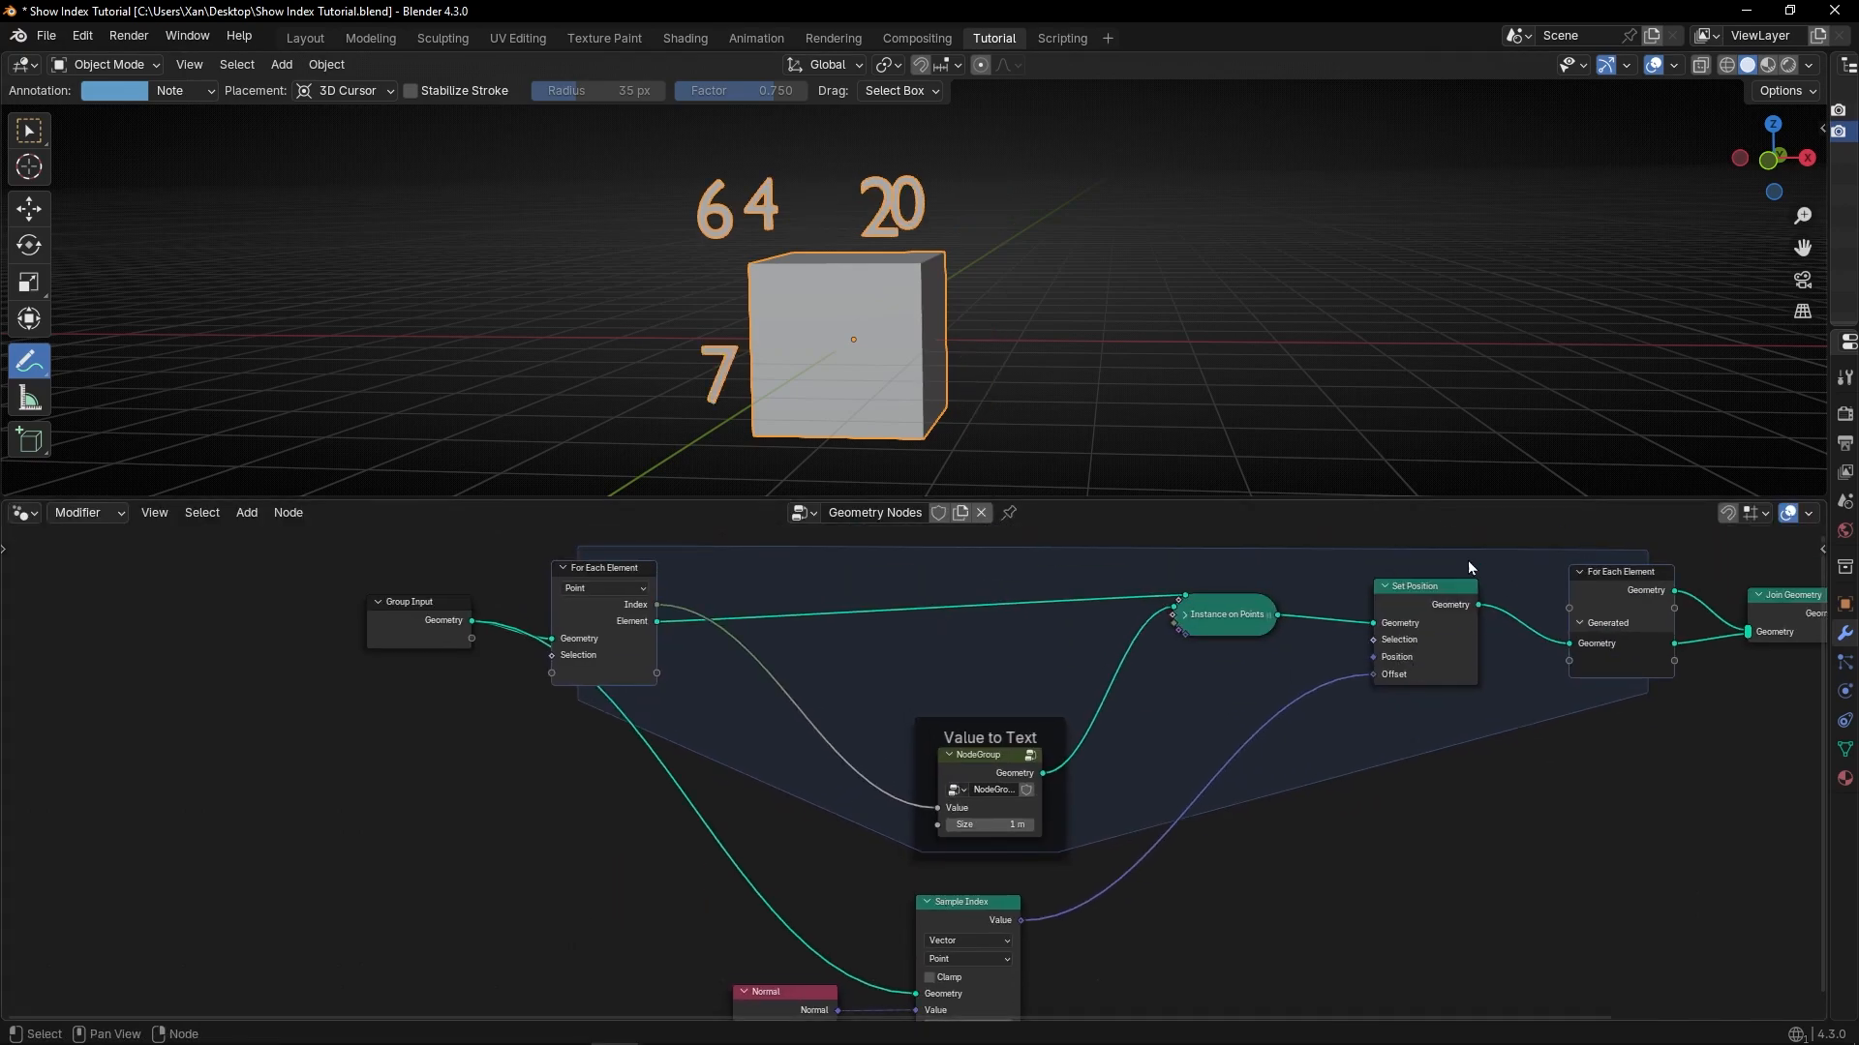
Link the For Each Element Index output to the Sample Index node's Index input and erase the arrow annotations around the cube.
scroll(915, 774, up, 1)
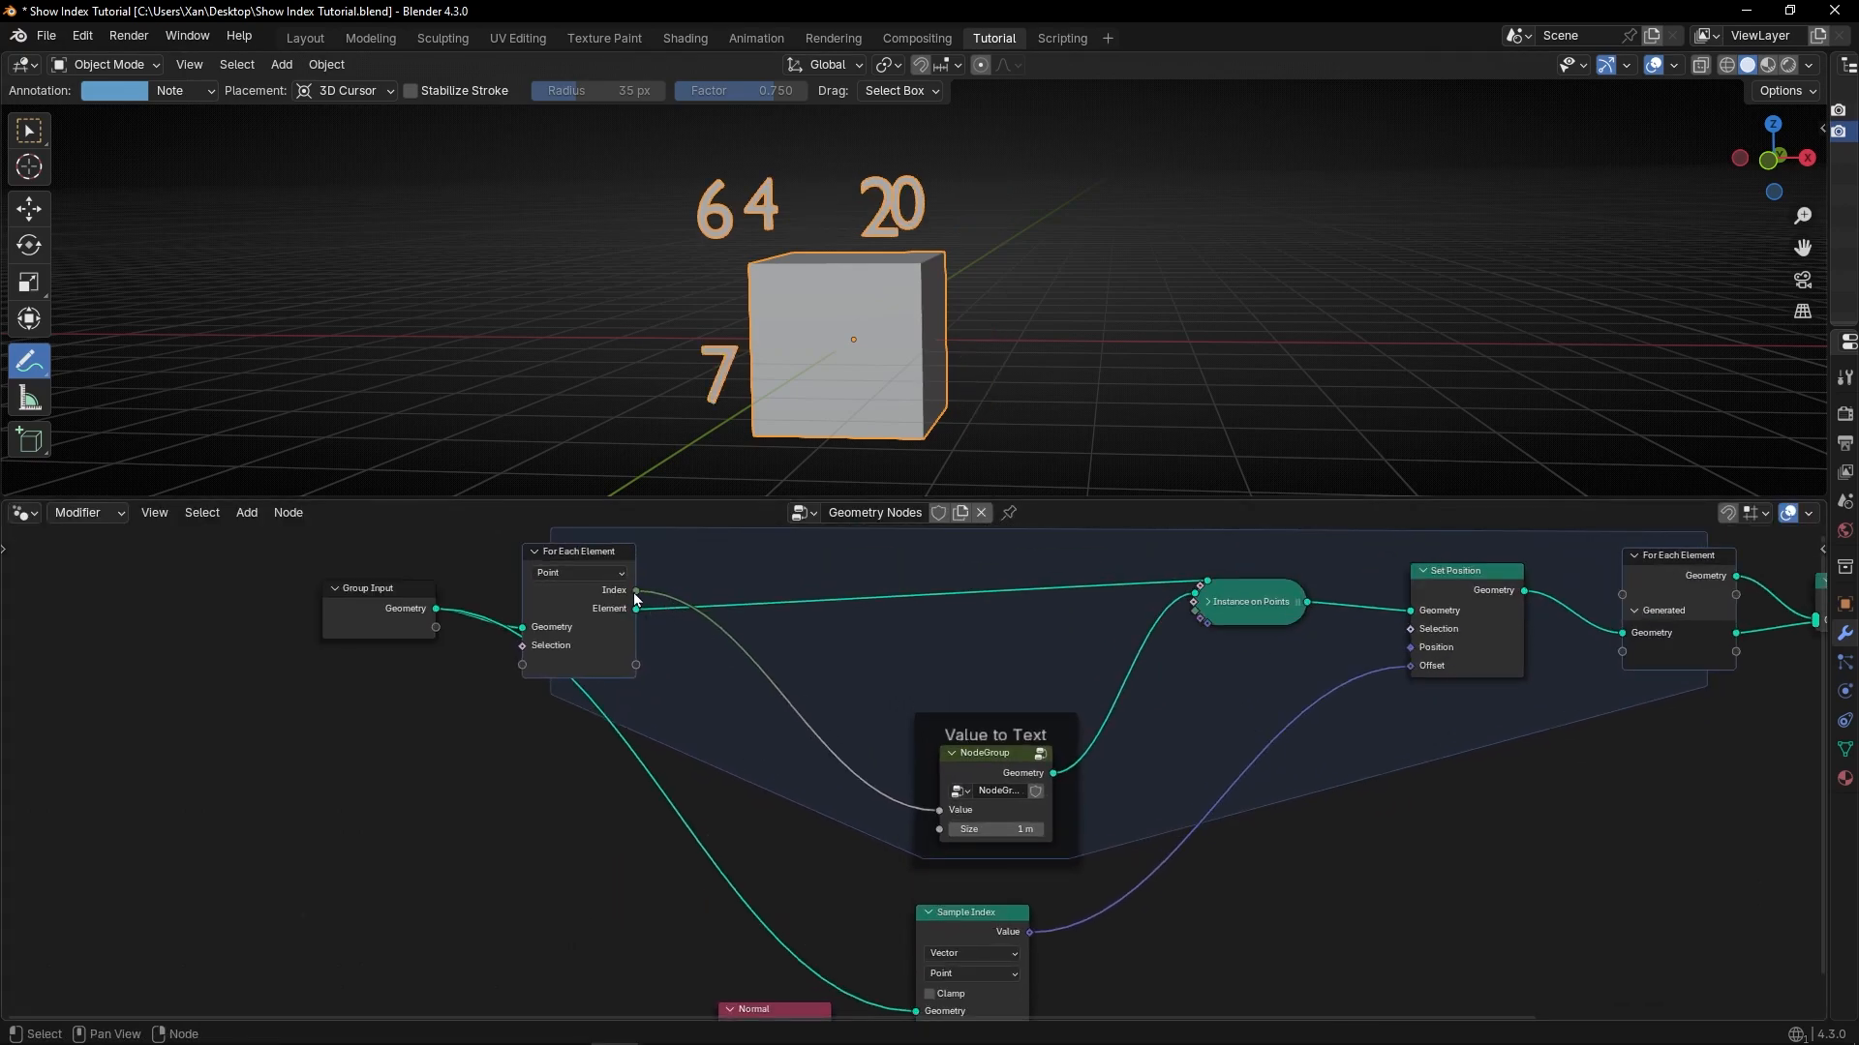
drag(636, 591, 914, 910)
middle_drag(917, 414, 937, 274)
scroll(900, 423, down, 1)
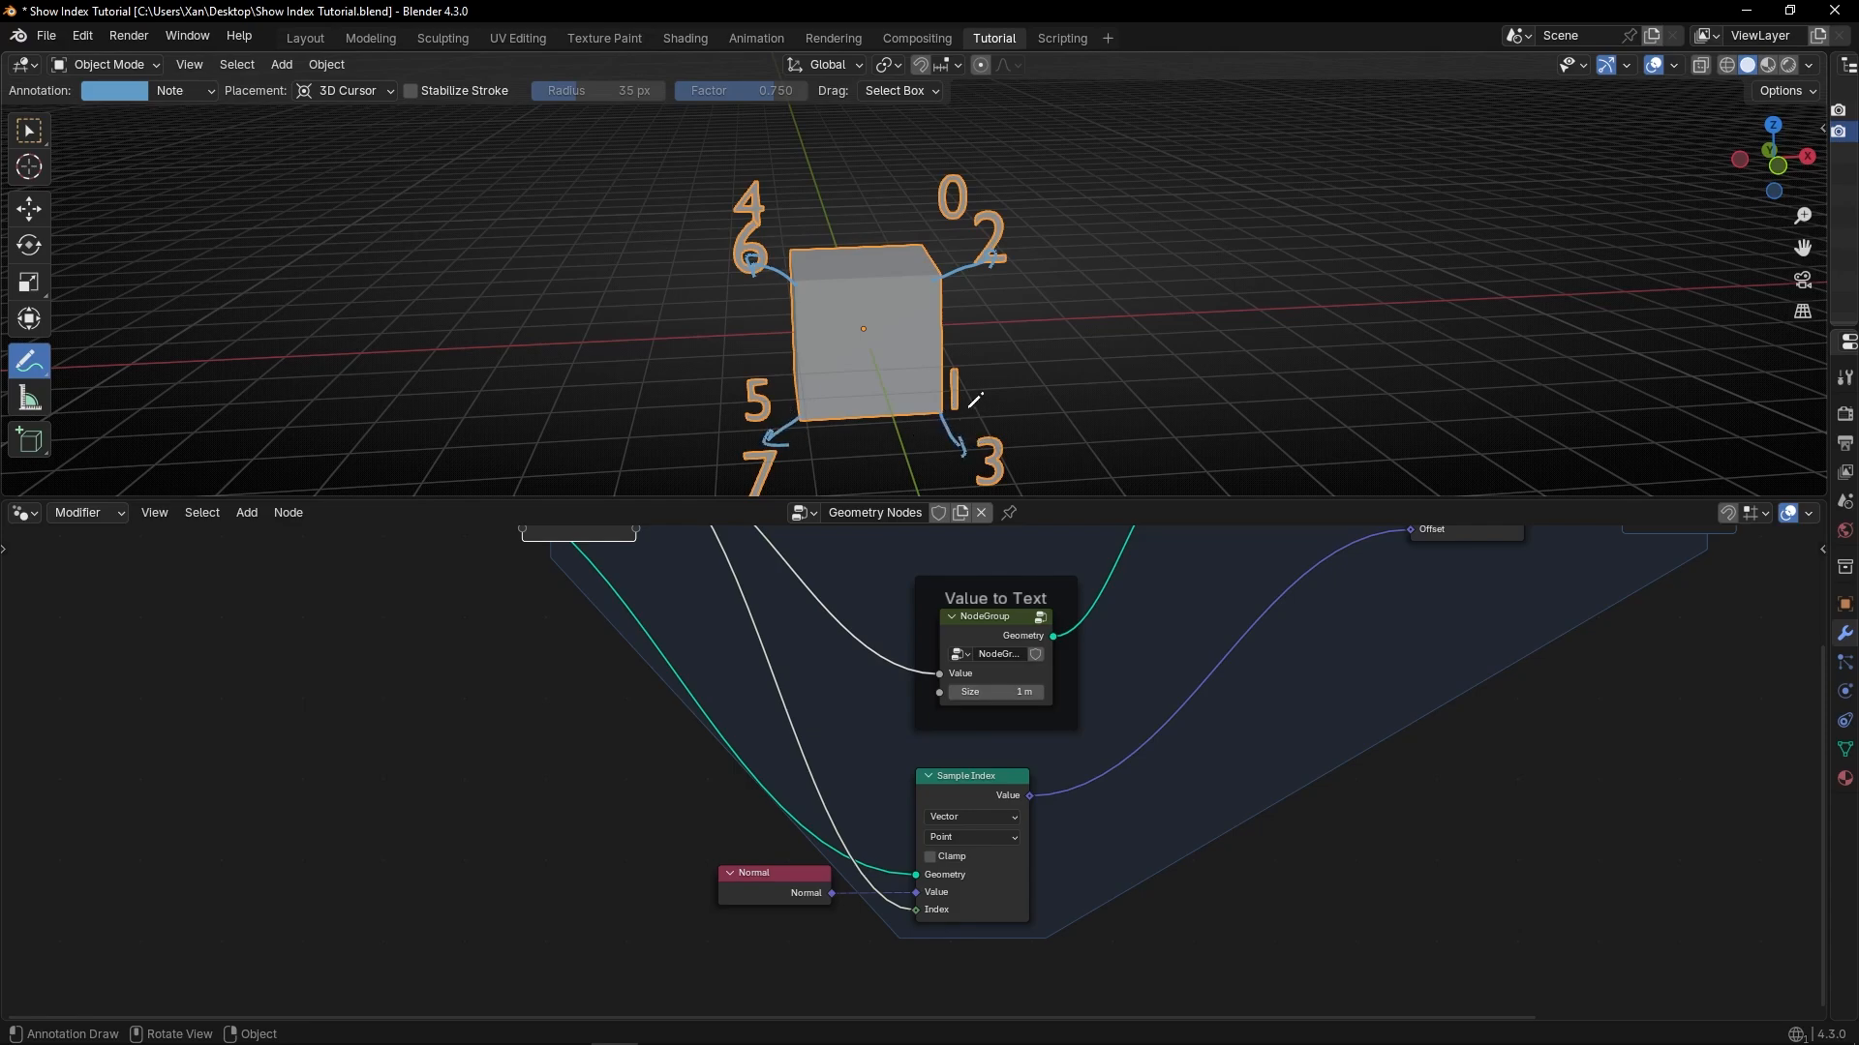
ctrl+right_drag(966, 242, 947, 249)
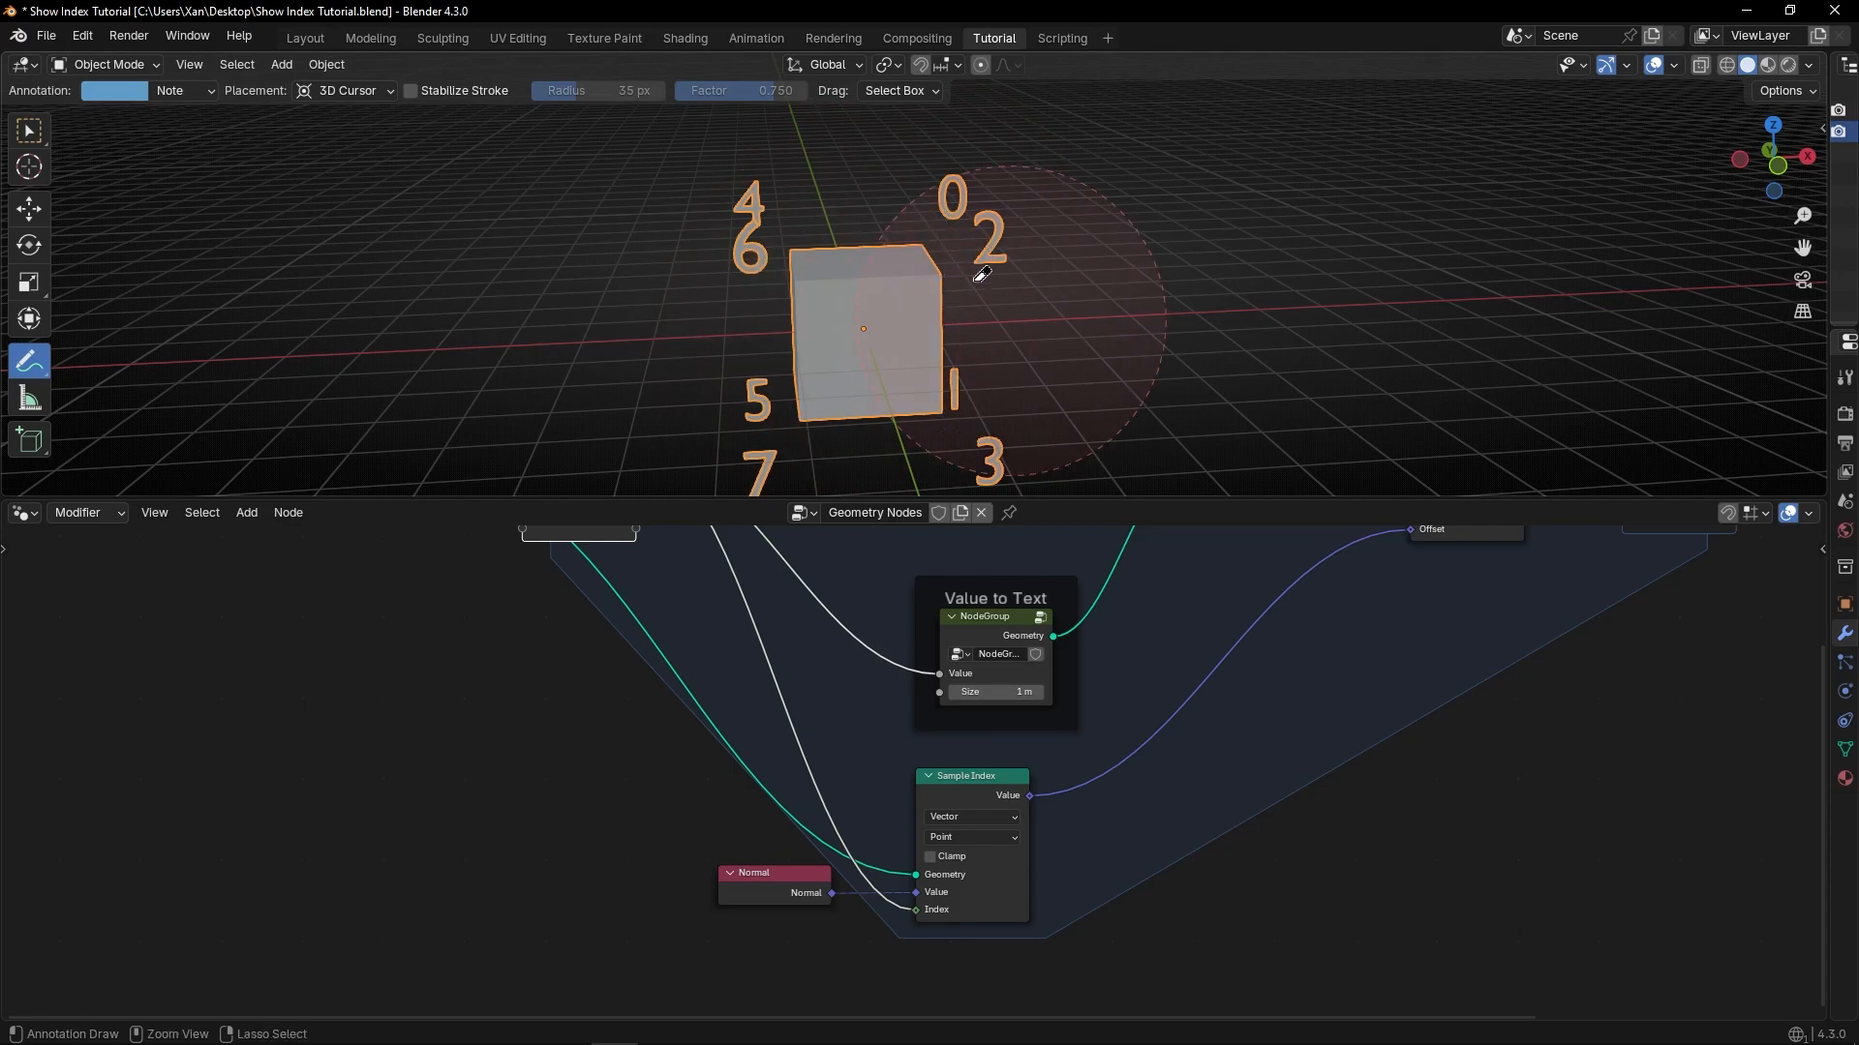
scroll(1068, 703, down, 2)
middle_drag(1089, 826, 949, 875)
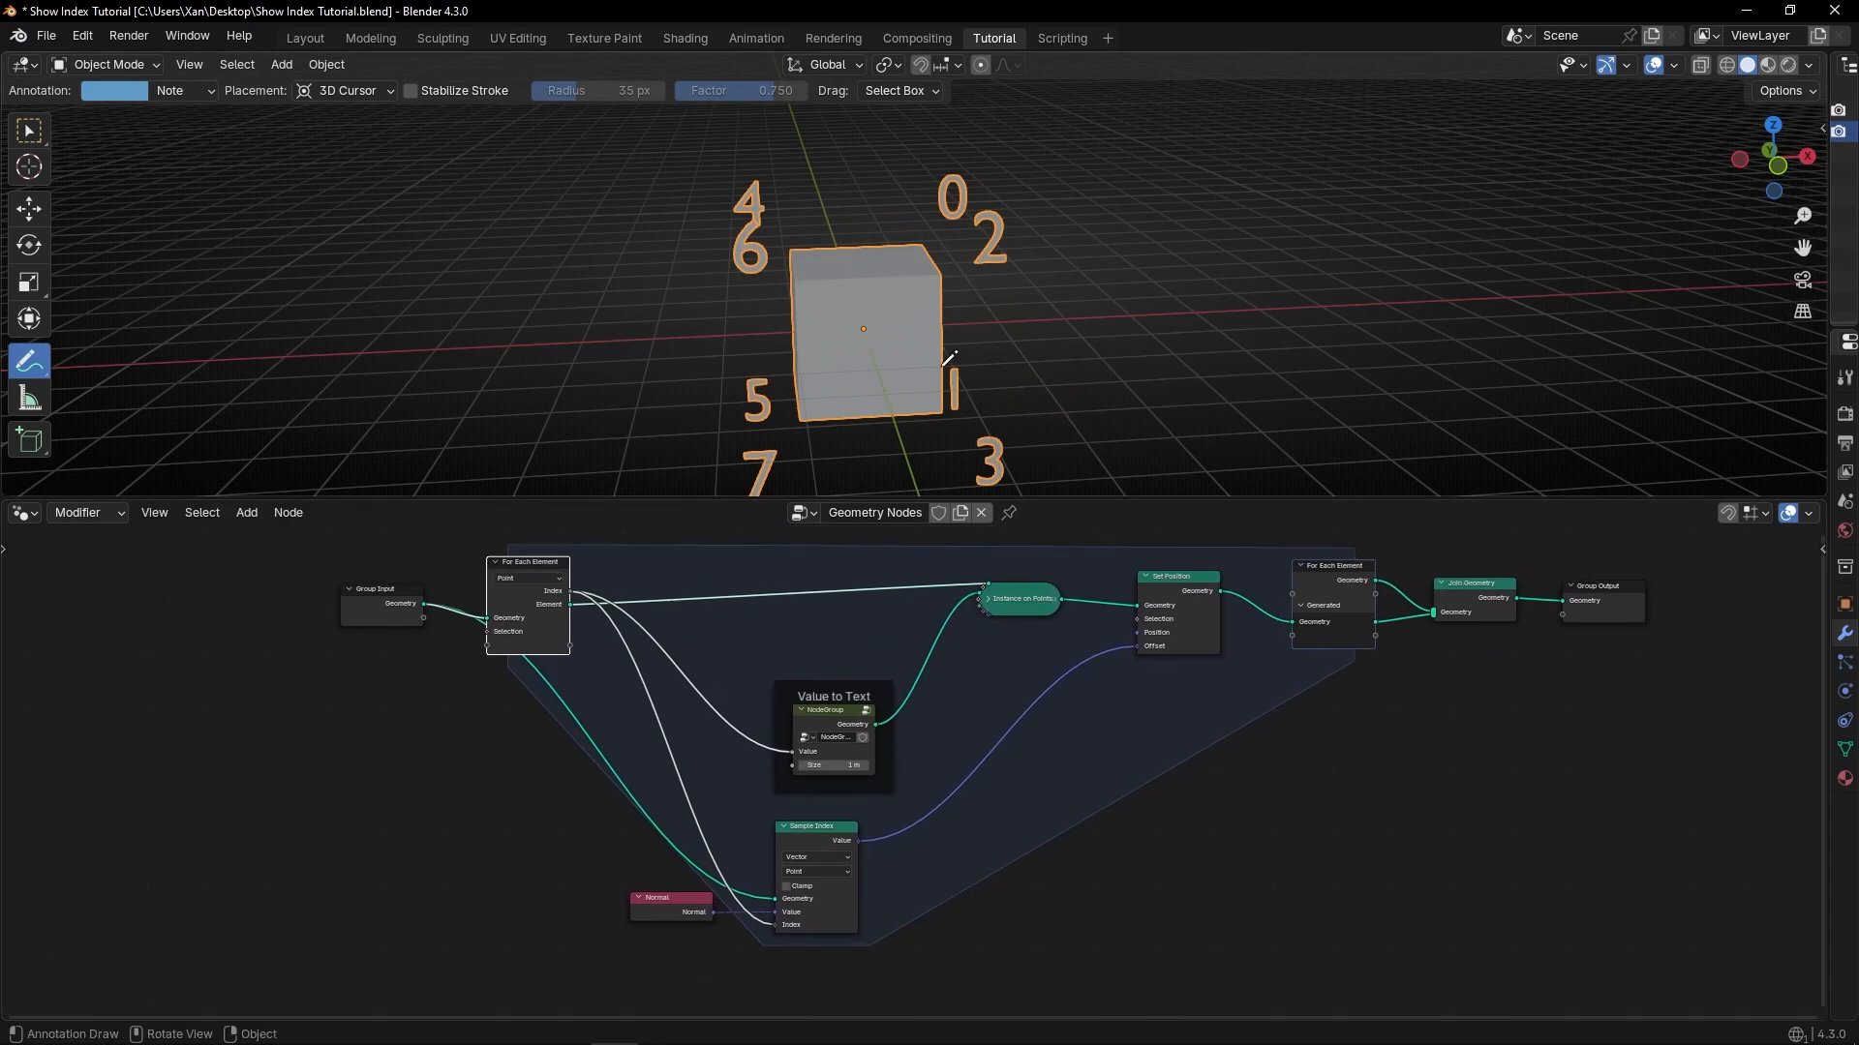
Insert a Vector Math Add node into the link between Sample Index and the Set Position Offset.
scroll(968, 822, up, 3)
key(shift+a)
text(v)
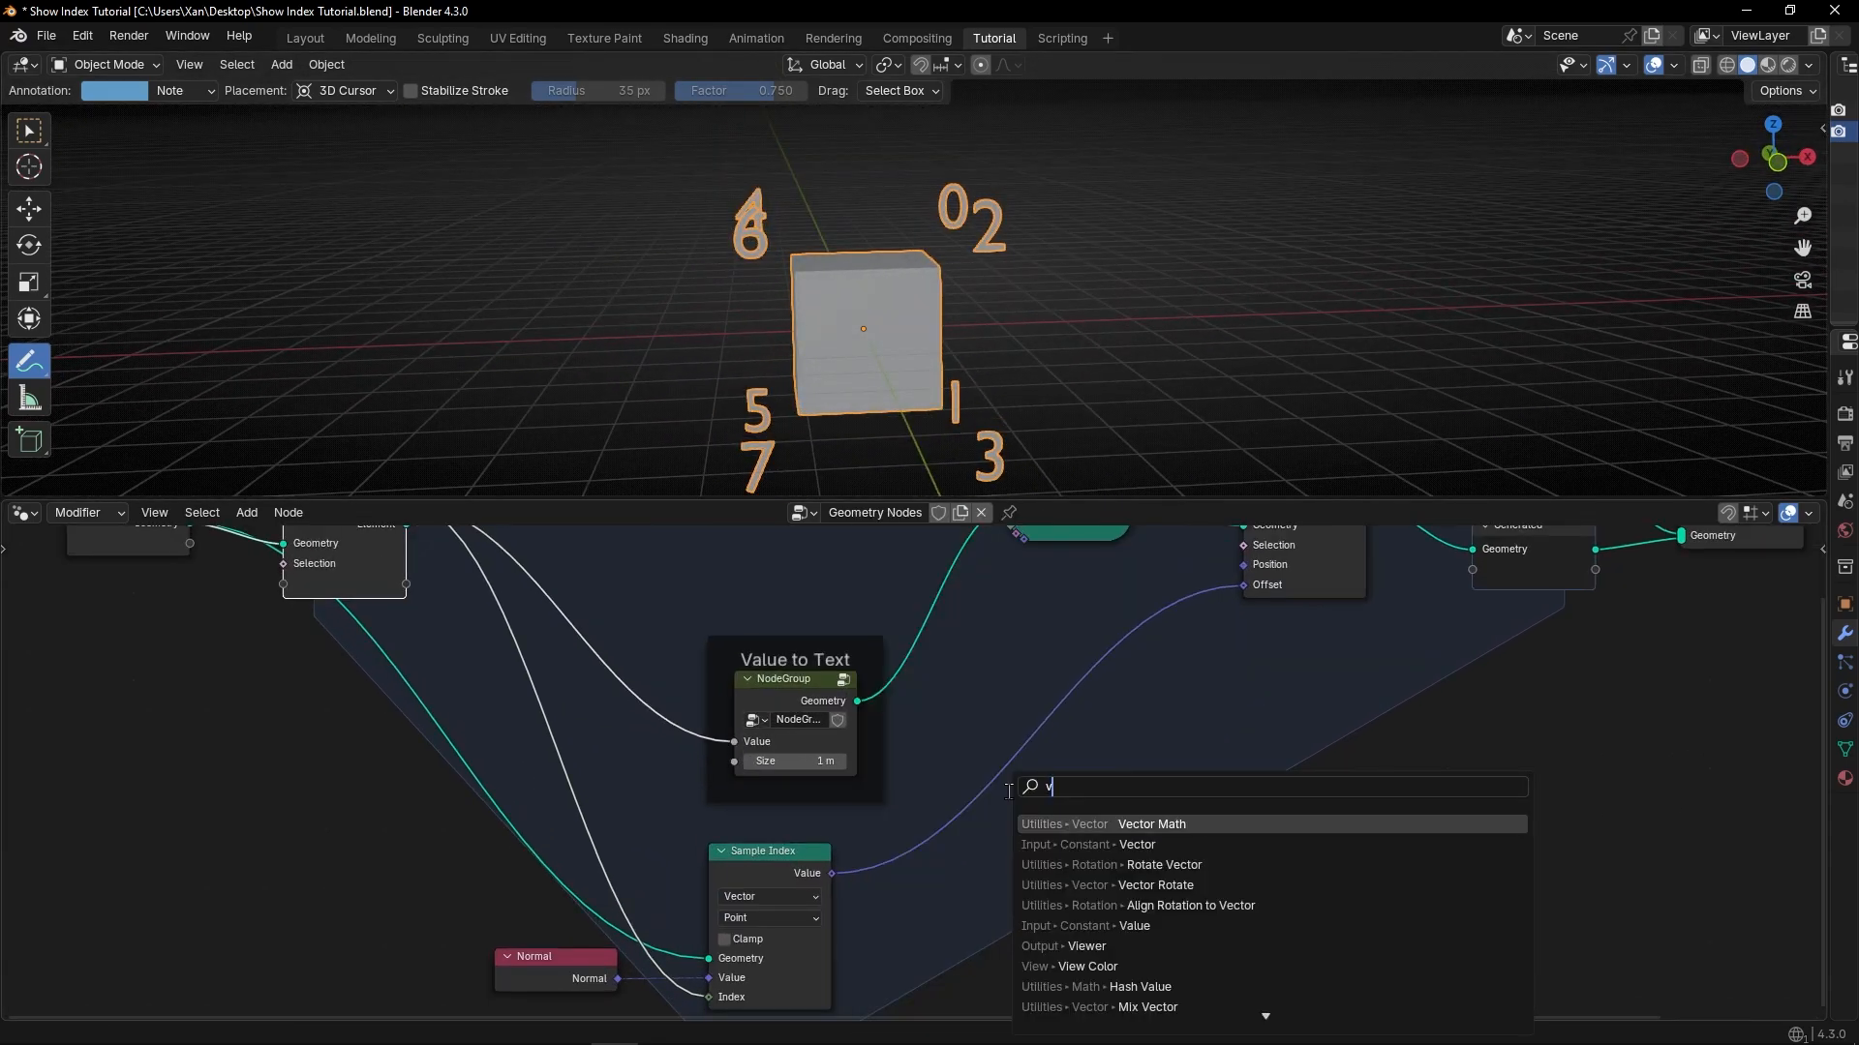
text(ector add)
key(Return)
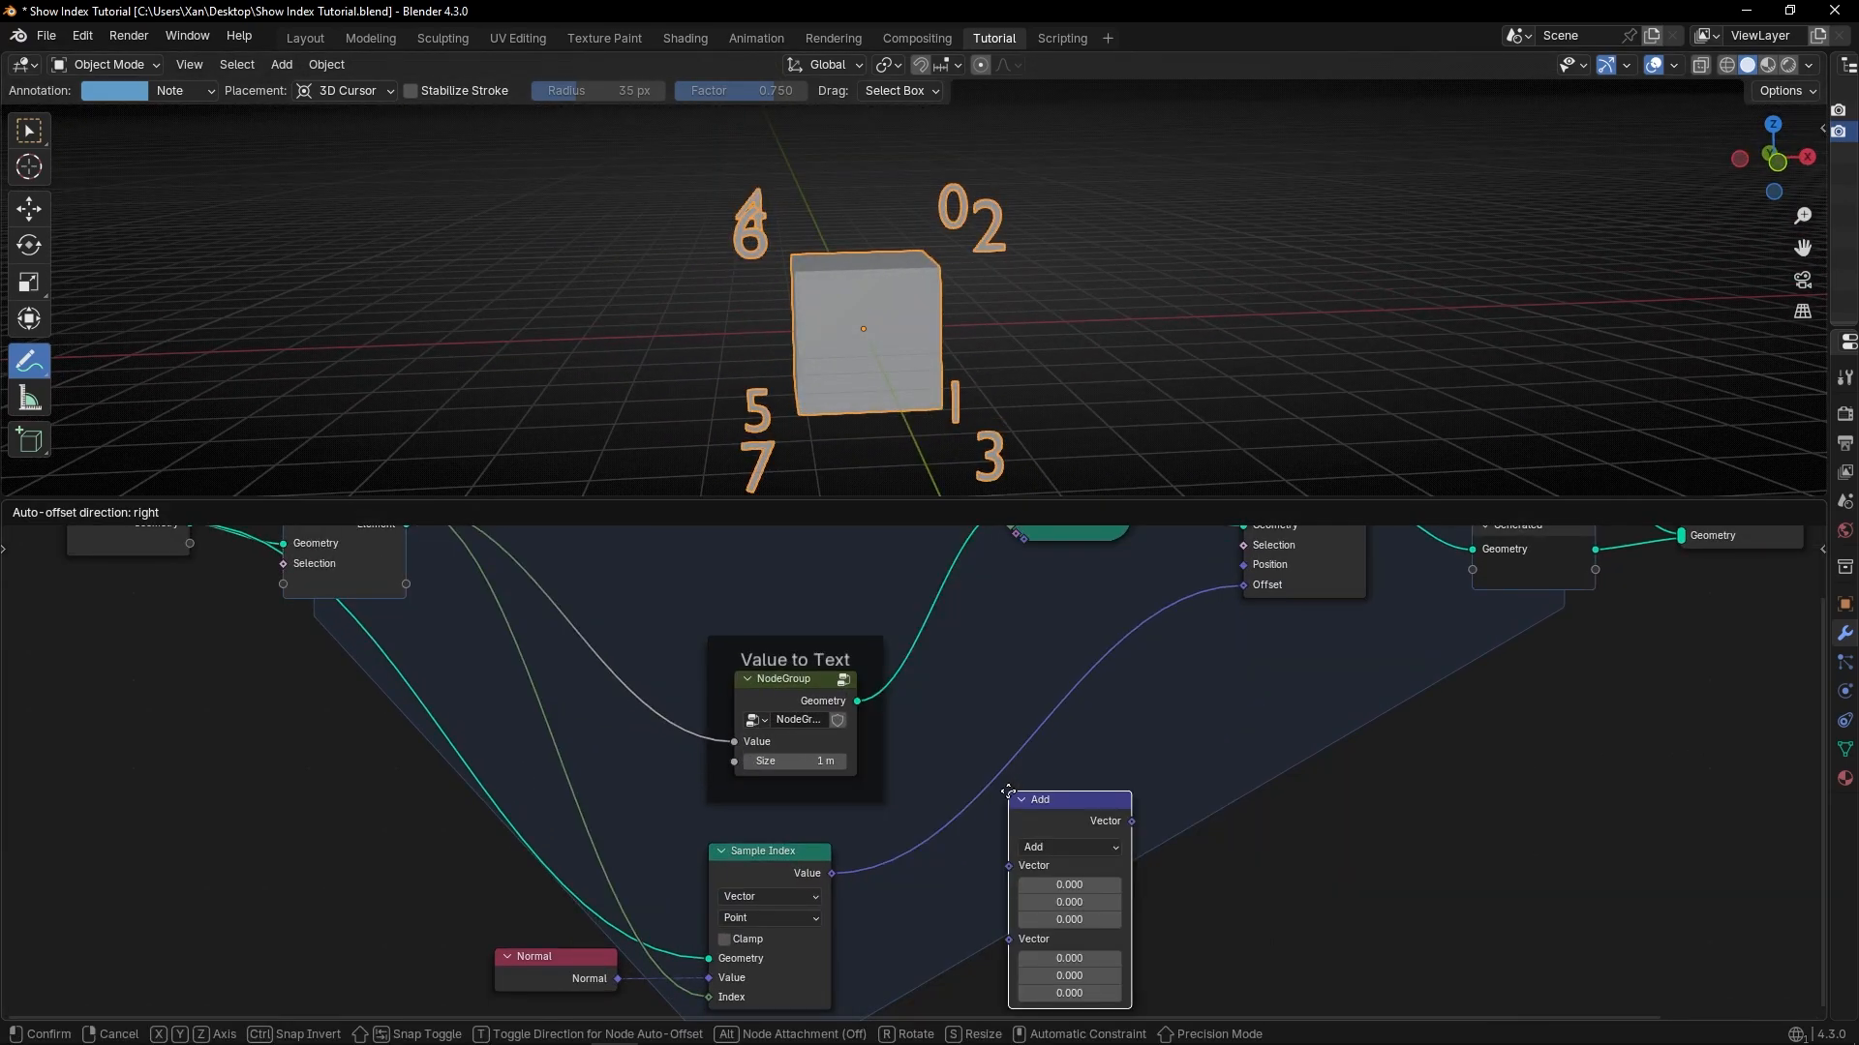
click(995, 727)
Change the Vector Math operation to Scale and set its scale factor to 0.950.
click(1080, 783)
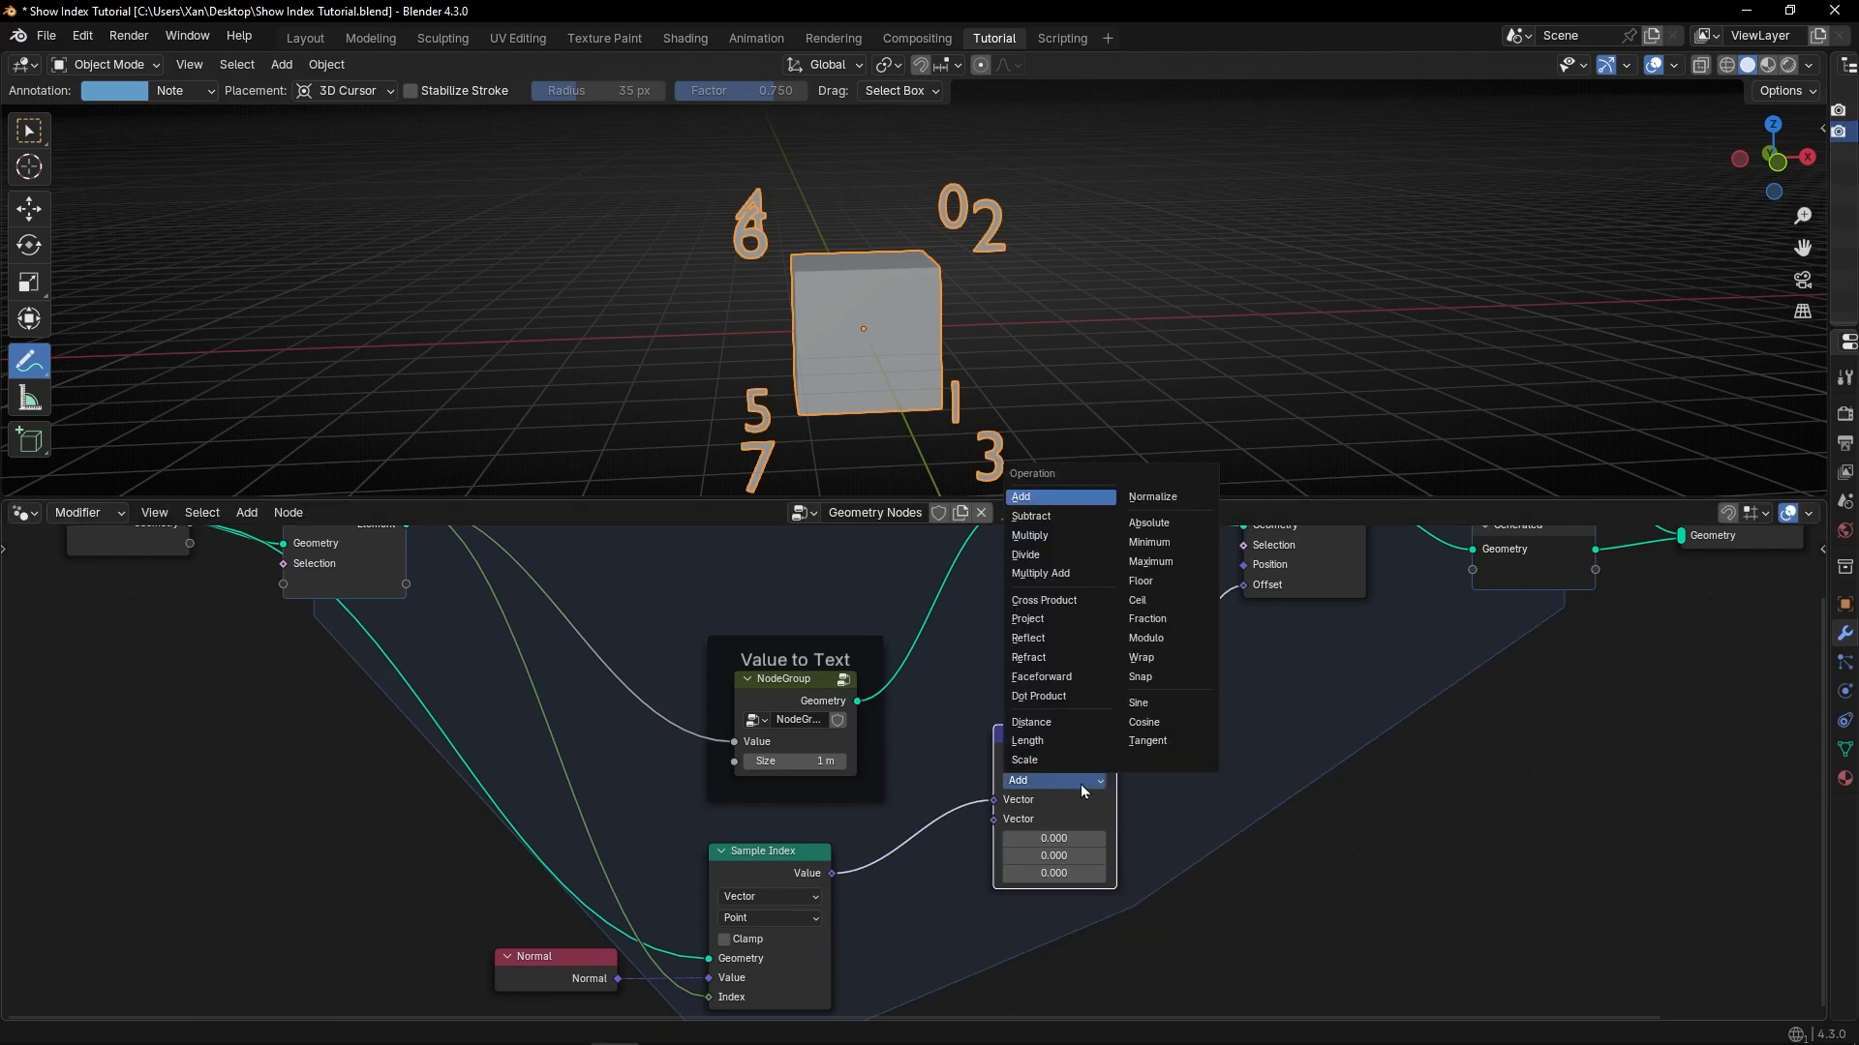
click(1075, 762)
mouse_move(1062, 821)
mouse_down()
mouse_move(1138, 821)
mouse_move(1070, 821)
mouse_up()
middle_drag(759, 319, 803, 349)
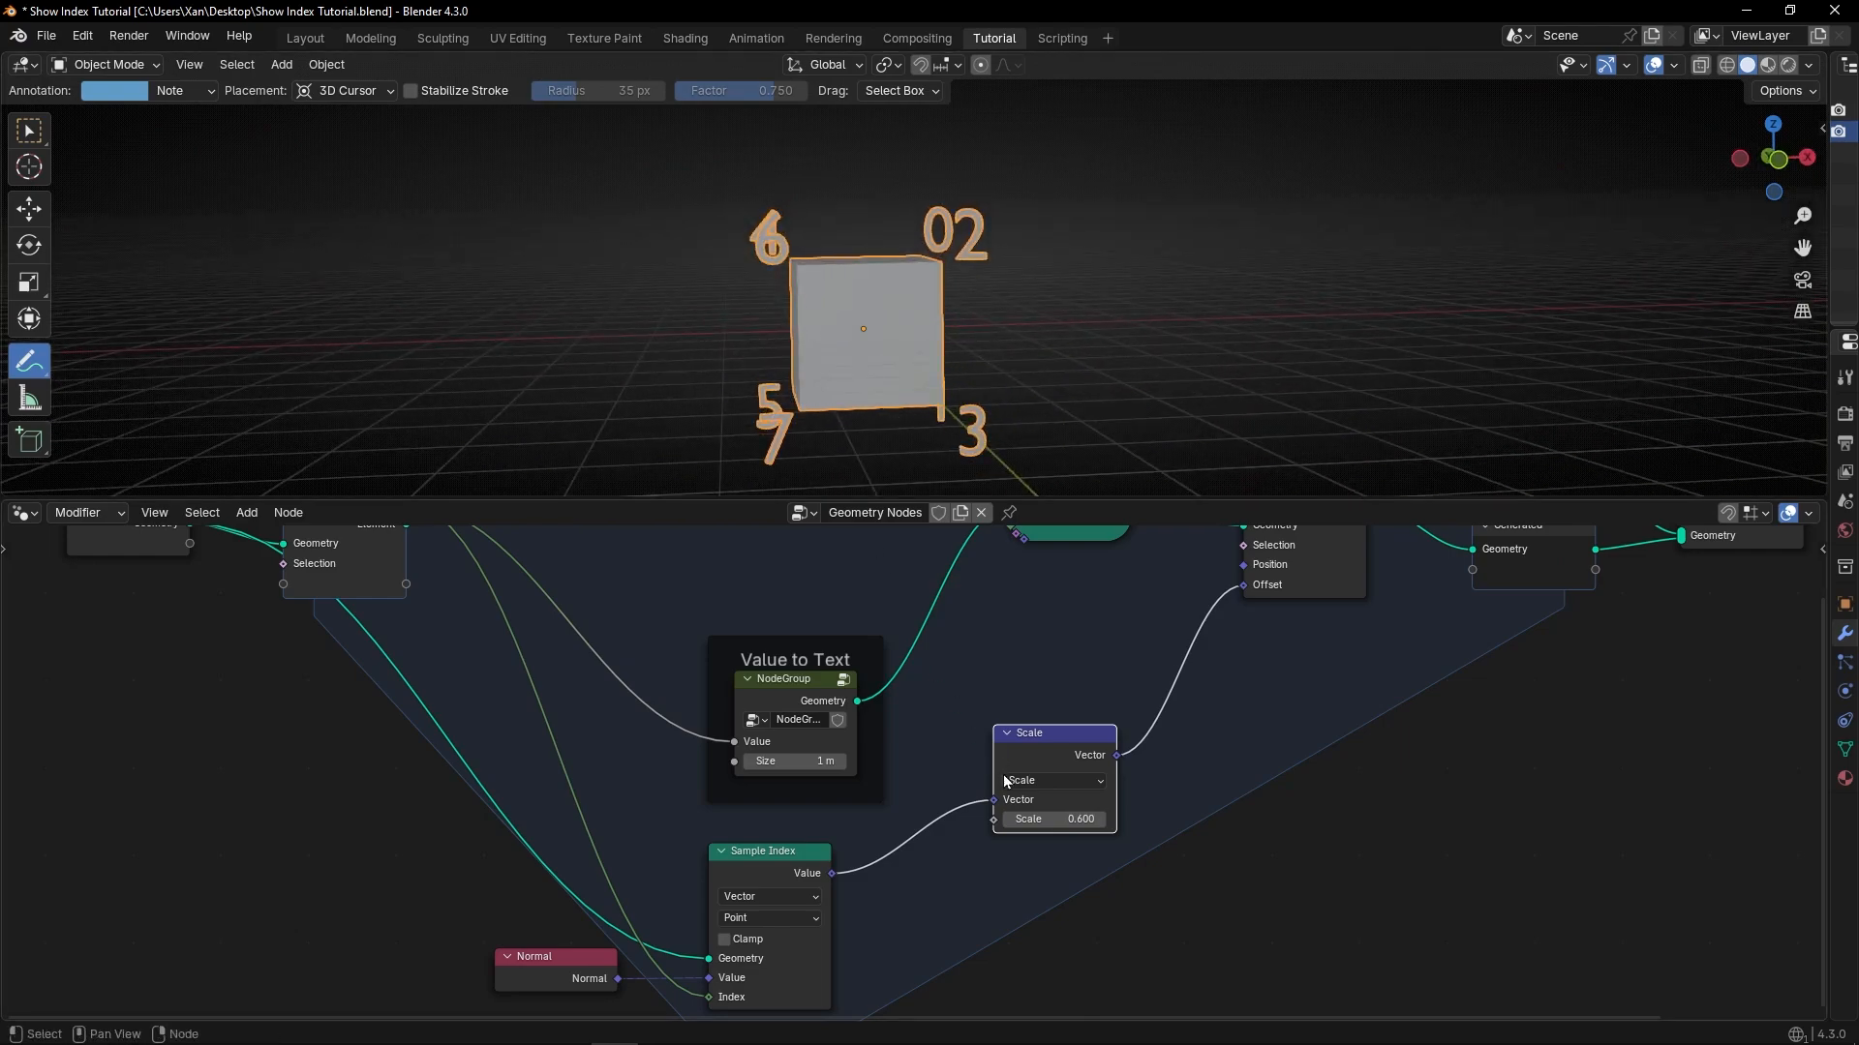
drag(1045, 819, 1079, 819)
Add a reroute to the geometry link between Group Input and Sample Index and place it outside the zone.
middle_drag(852, 930, 1004, 806)
key(ctrl+space)
scroll(995, 802, down, 3)
middle_drag(941, 681, 946, 736)
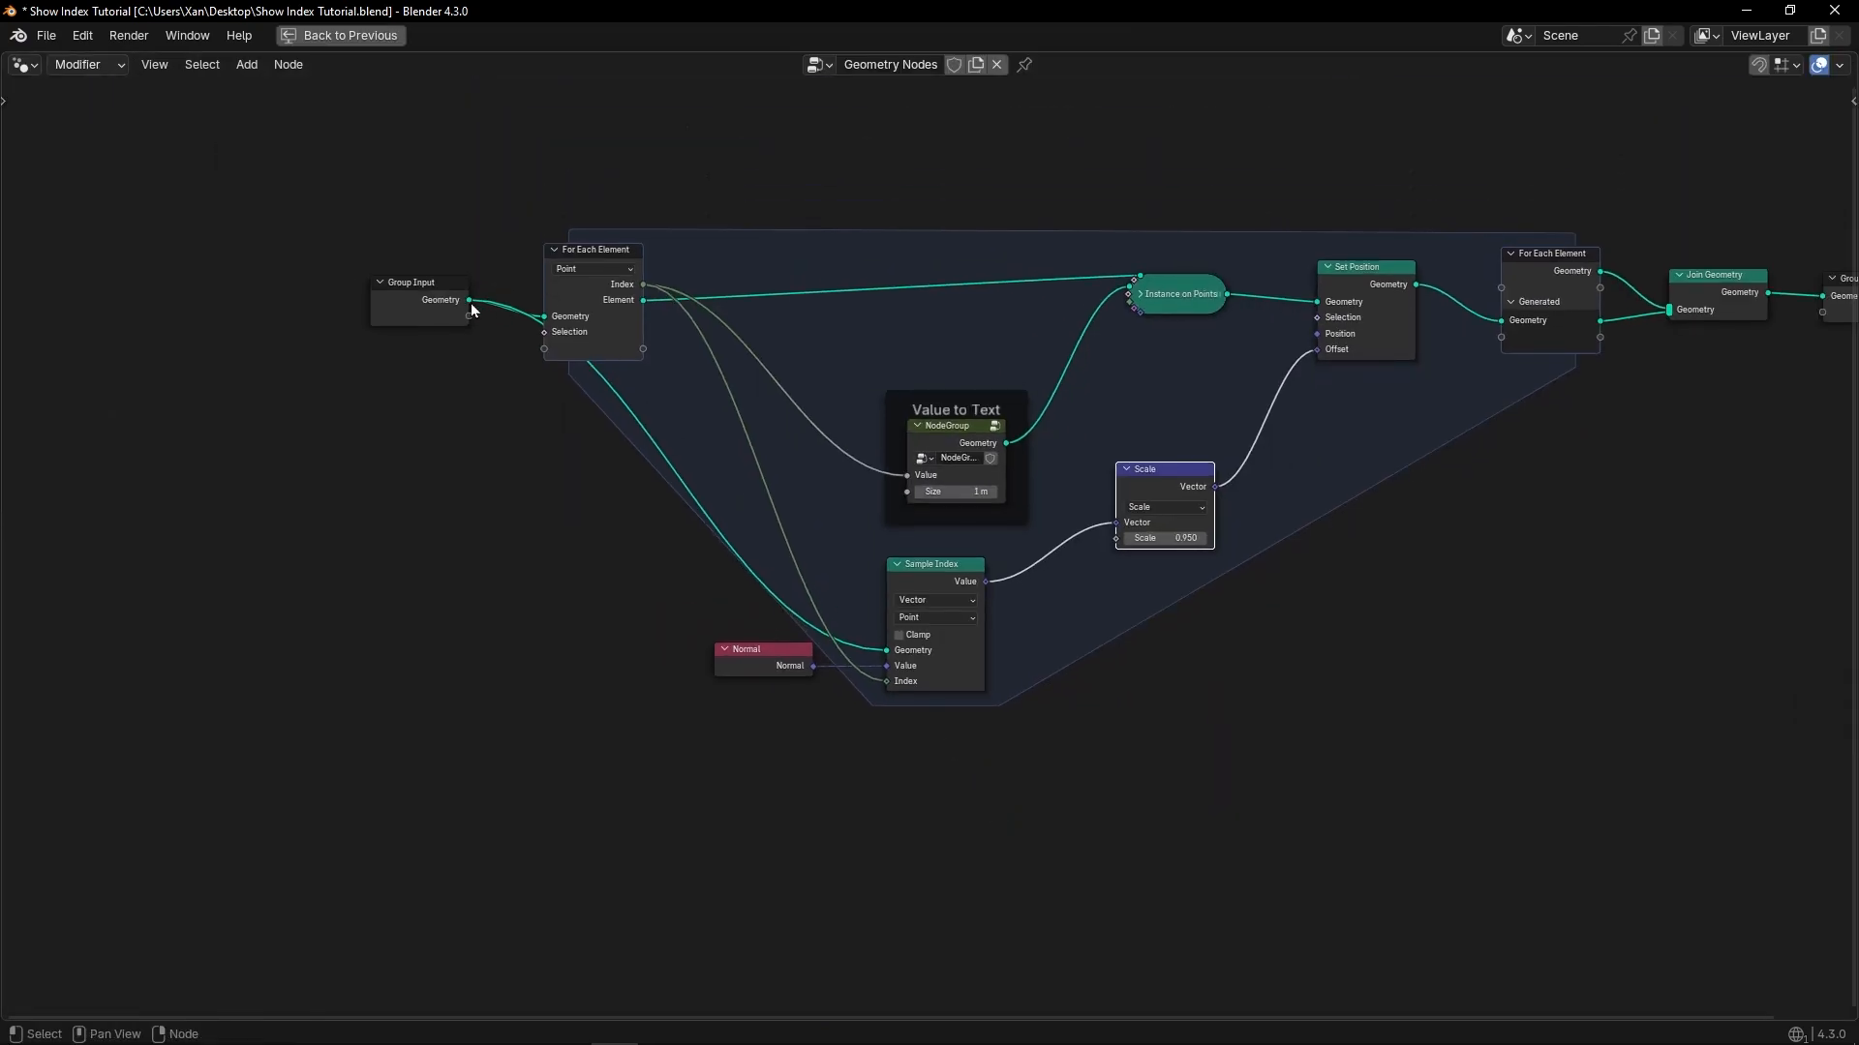
drag(438, 313, 436, 323)
shift+right_drag(709, 465, 677, 499)
drag(688, 490, 517, 640)
Tidy the layout by repositioning the Normal, Sample Index, For Each Element and Scale nodes.
drag(738, 663, 719, 692)
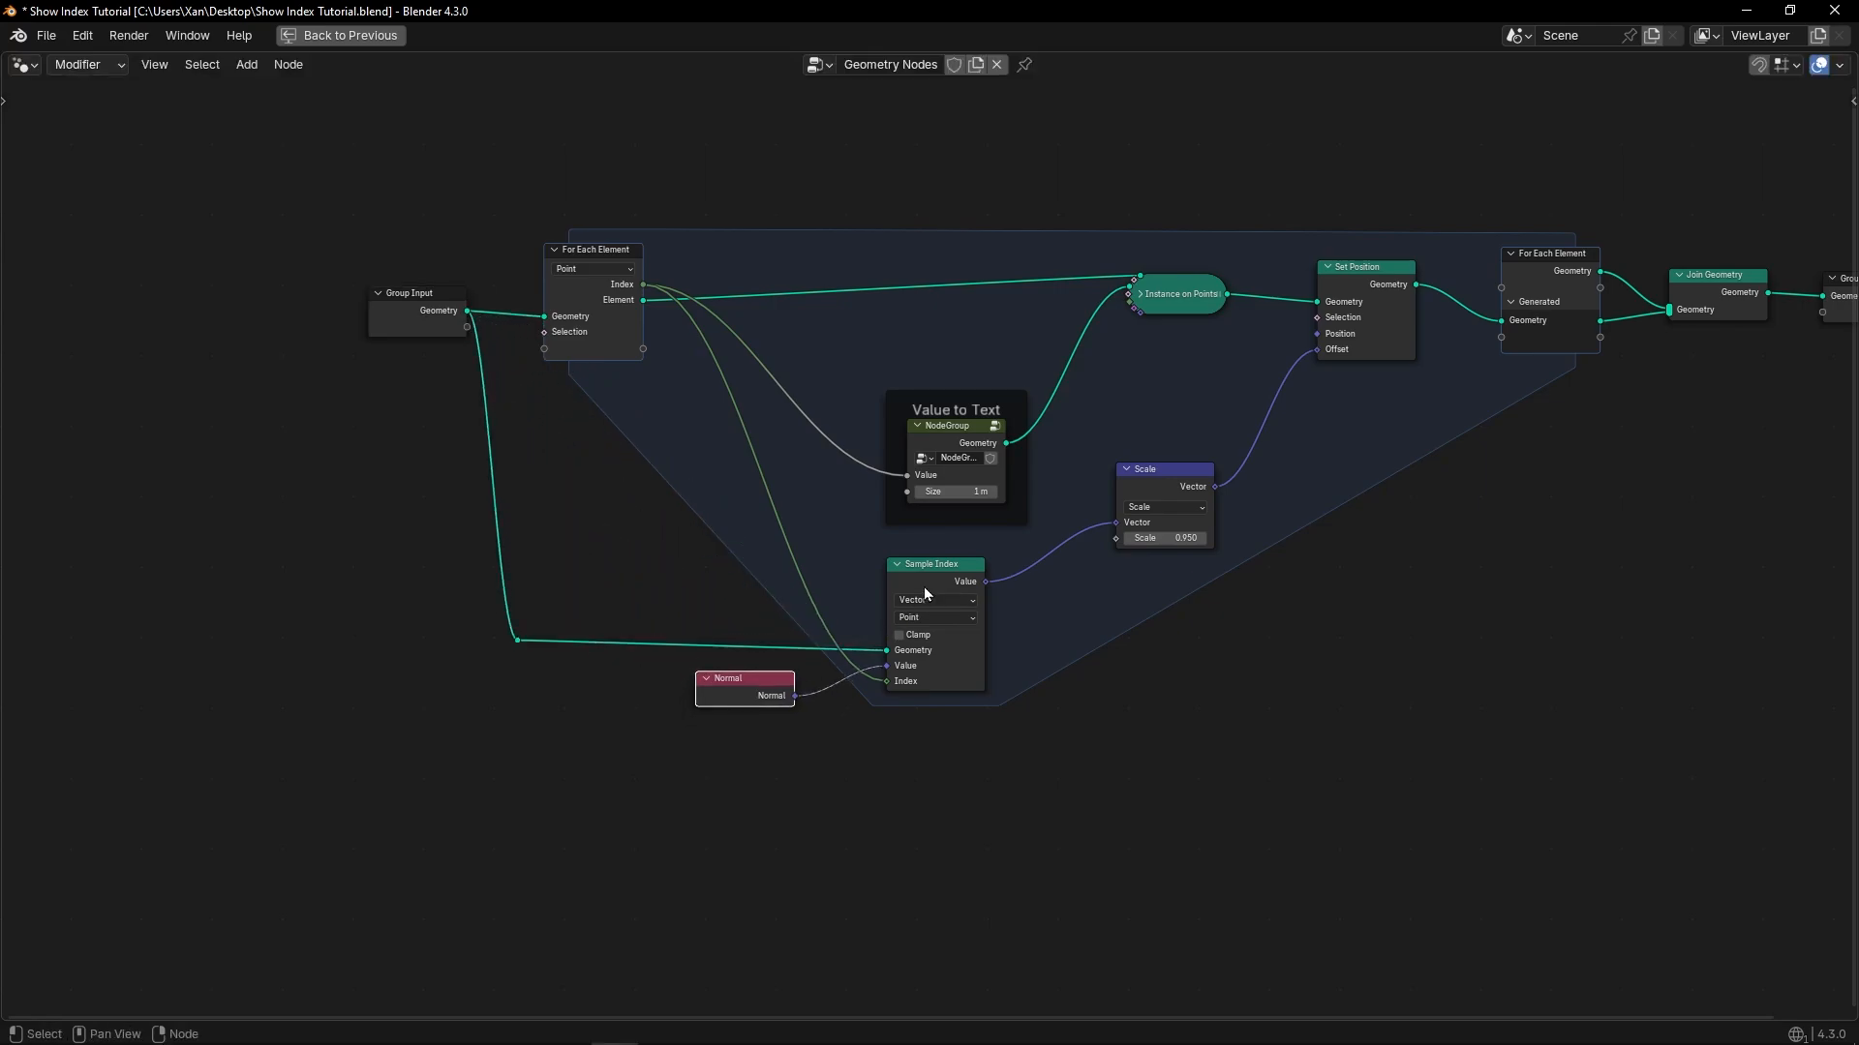
drag(923, 587, 925, 606)
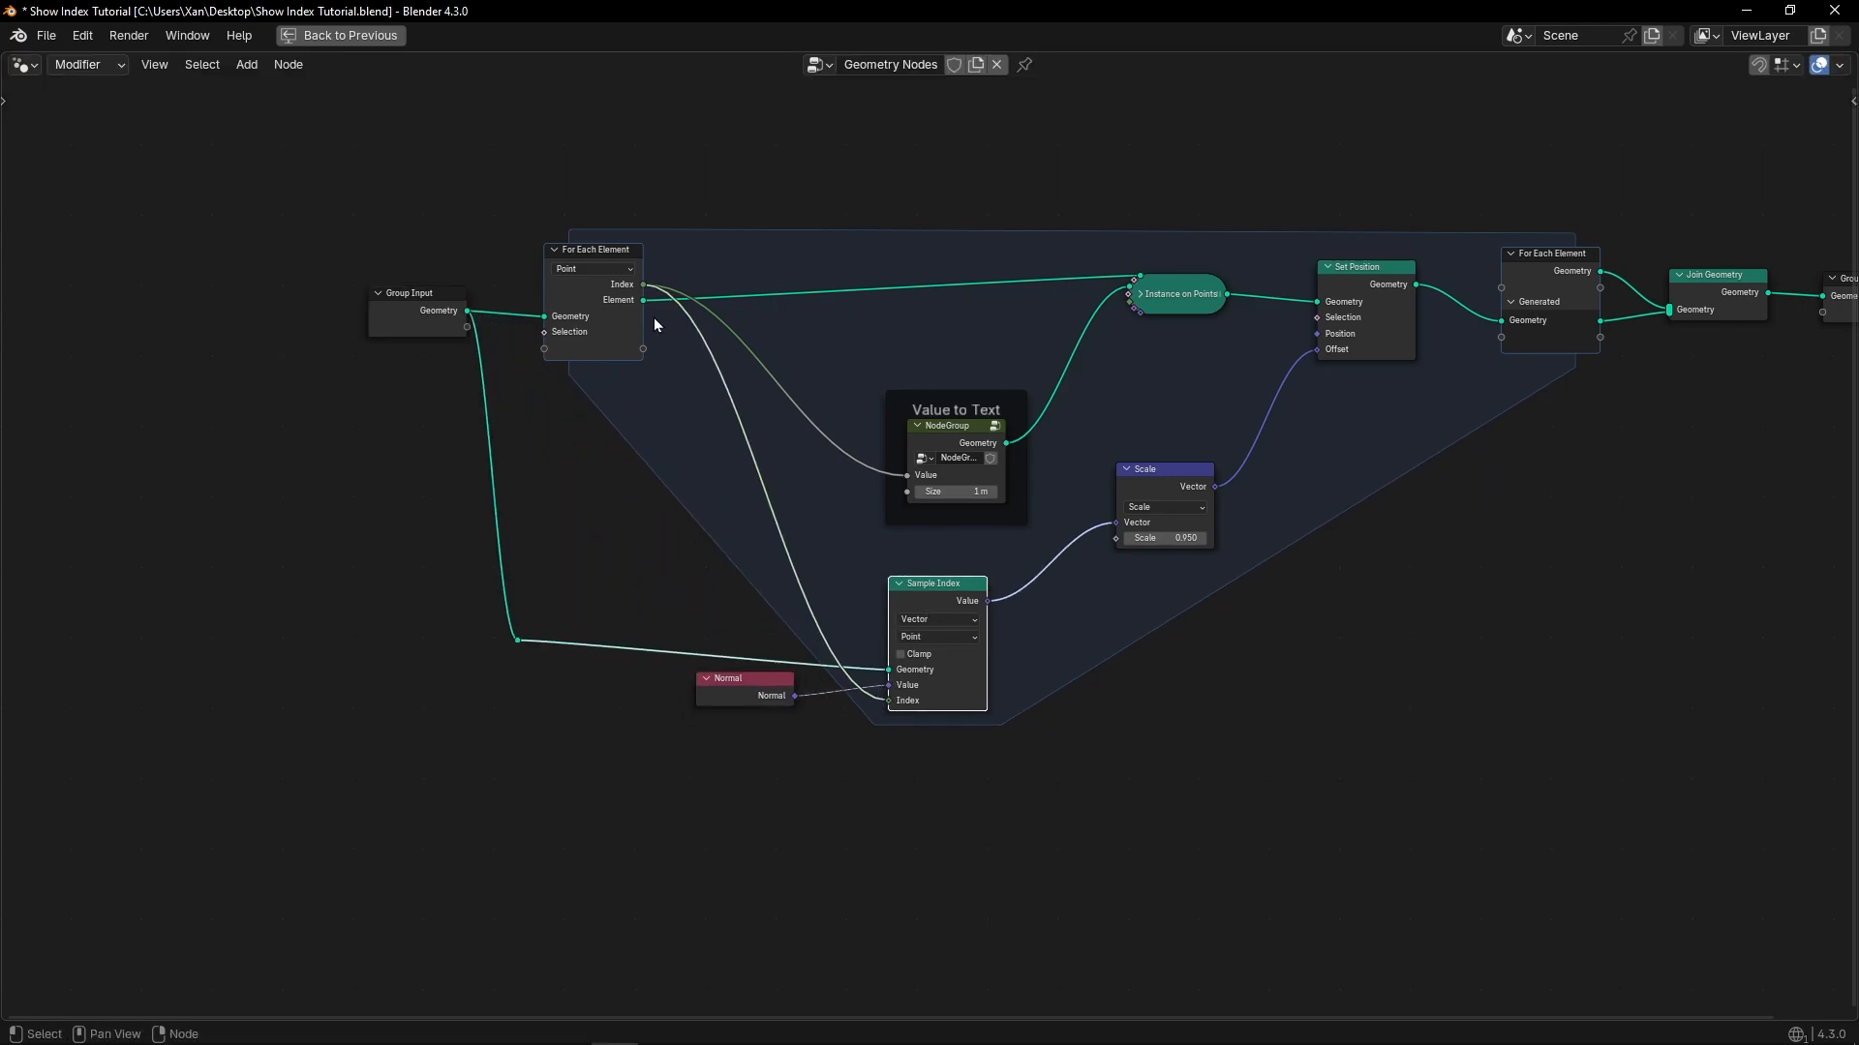
mouse_move(595, 248)
mouse_down()
mouse_move(637, 253)
mouse_move(613, 270)
mouse_up()
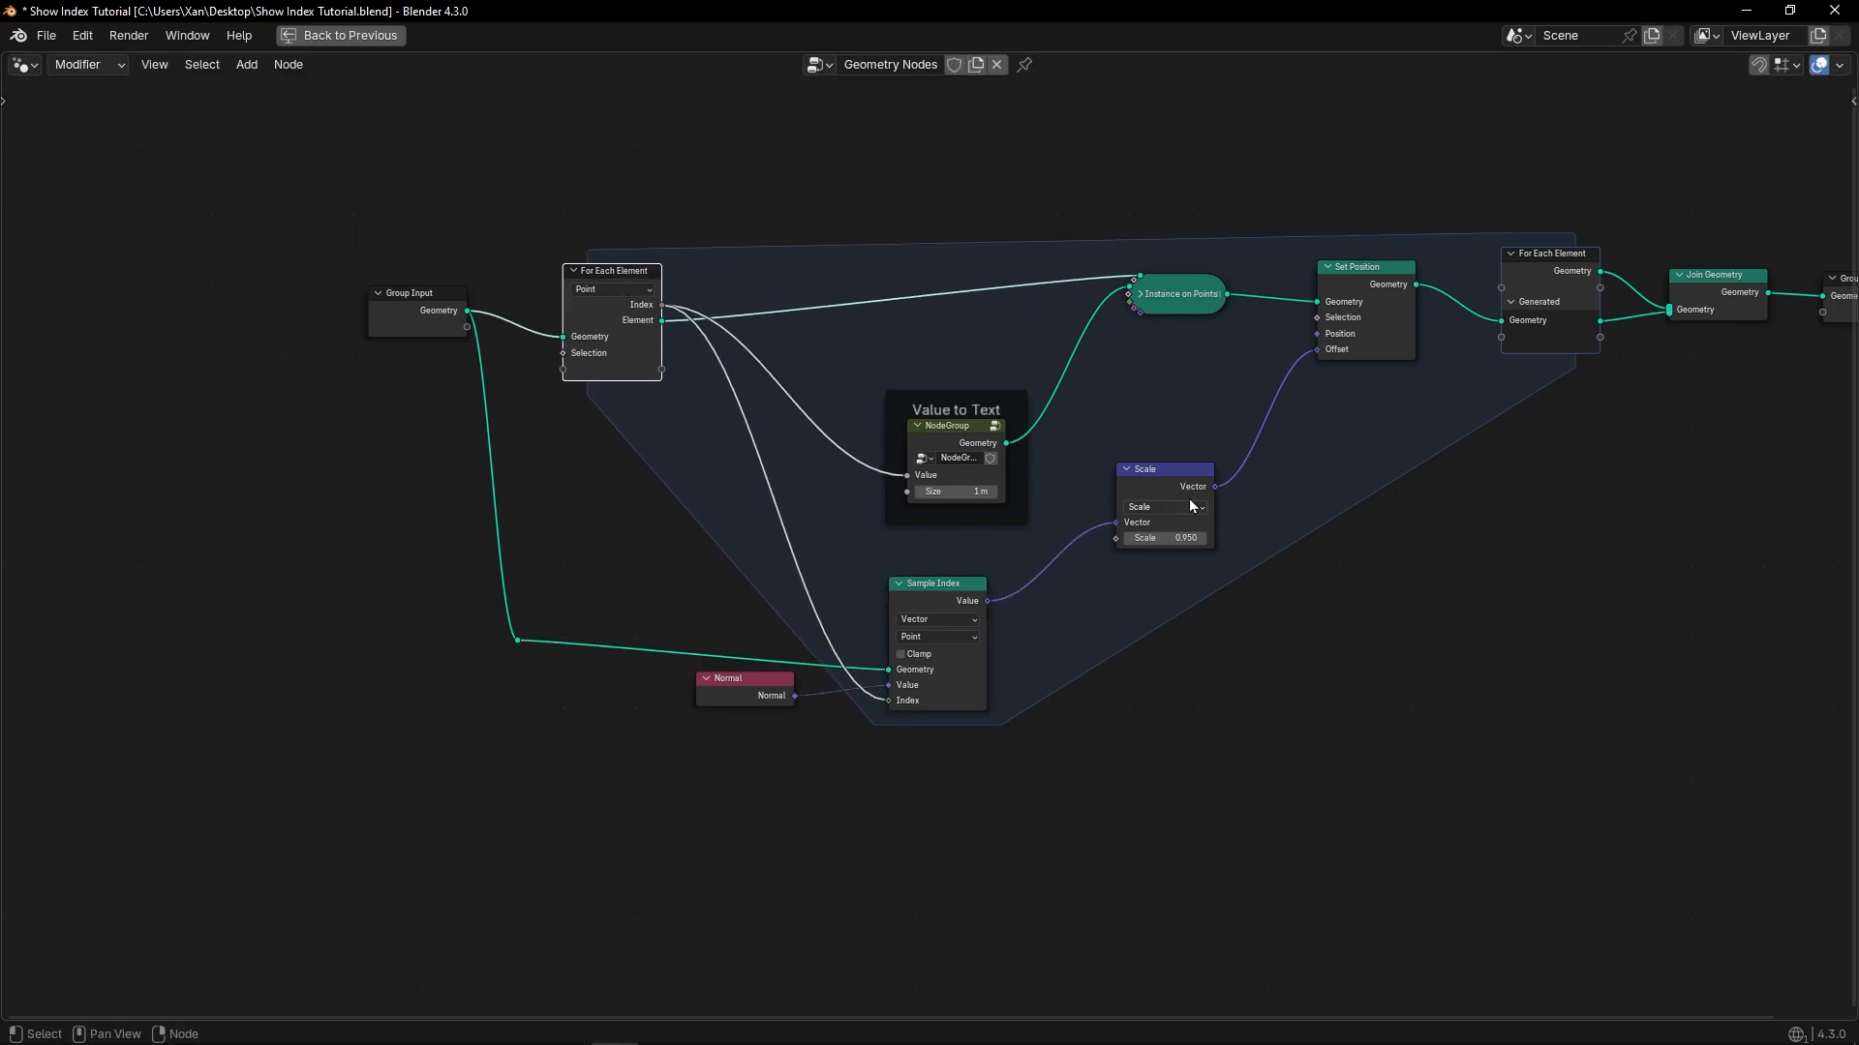
drag(1174, 505, 1129, 610)
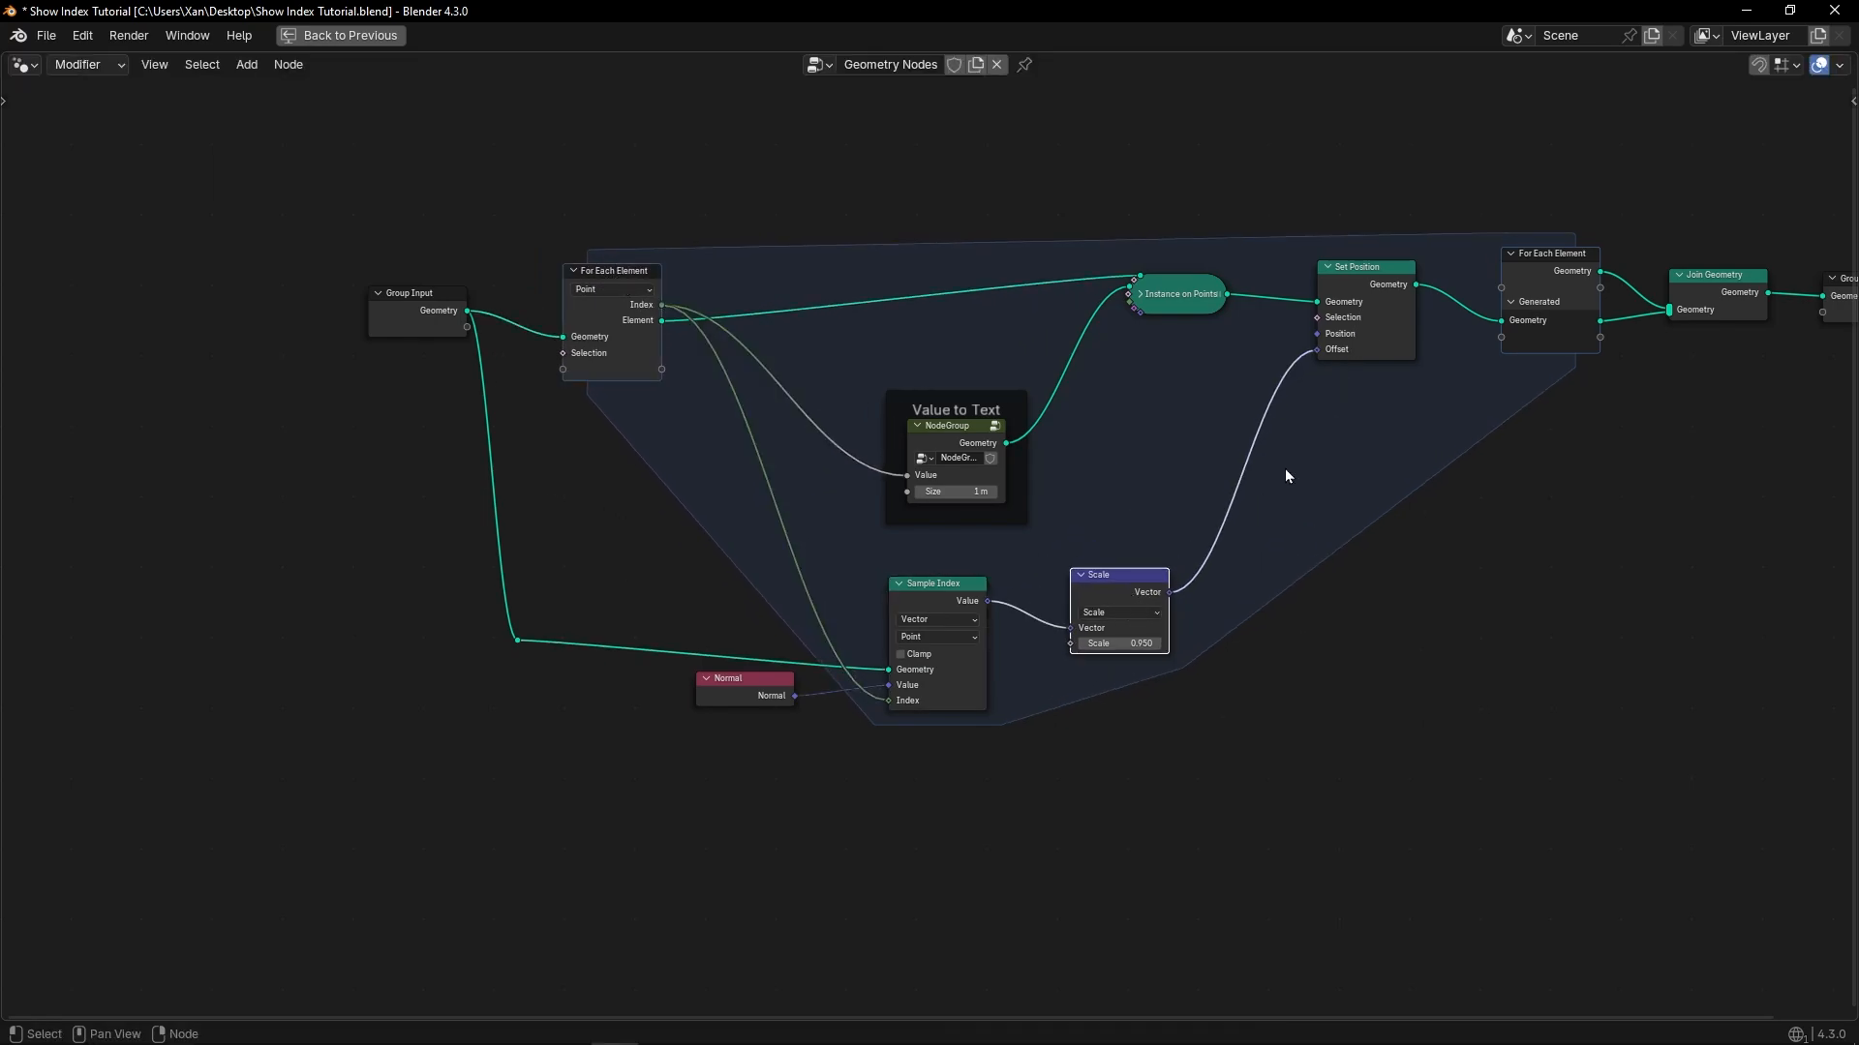
key(ctrl+space)
scroll(1182, 784, up, 4)
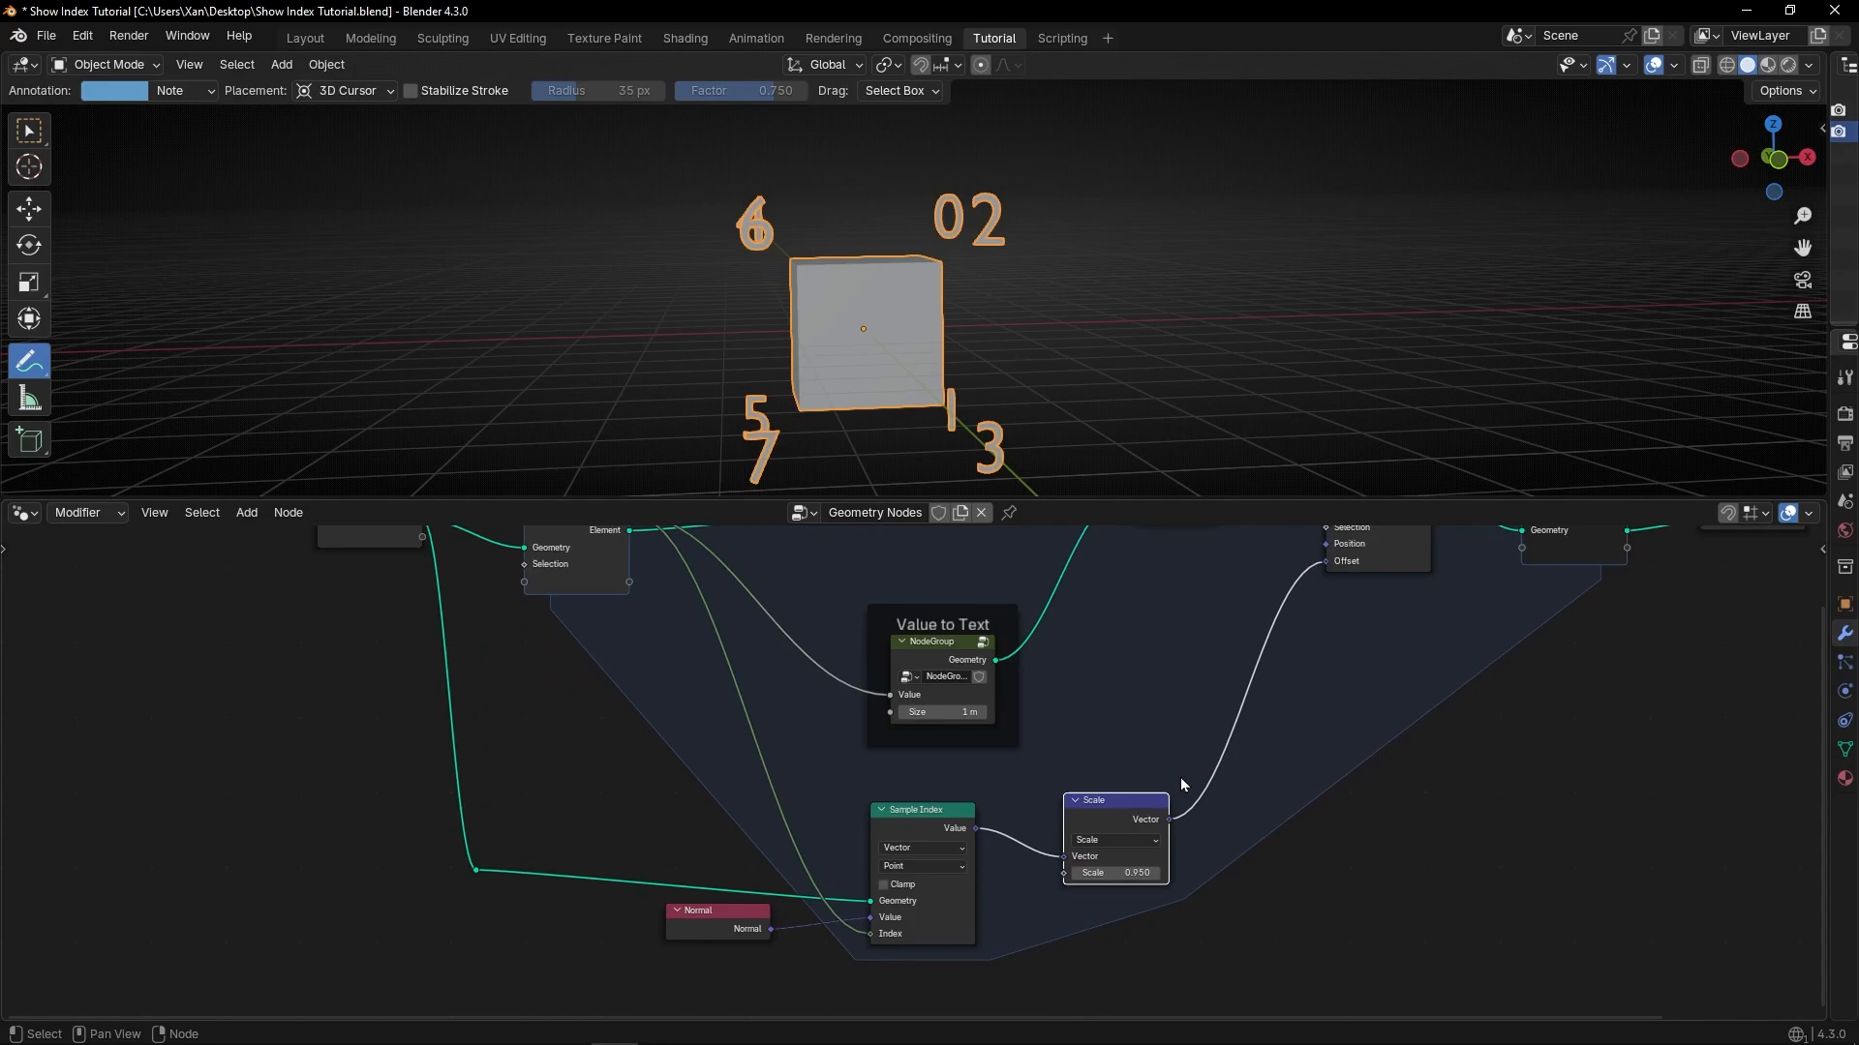
Feed a Position node into the Sample Index Value in place of Normal and set the scale factor to 0.880.
middle_drag(1129, 787, 1105, 728)
mouse_move(849, 207)
middle_down()
mouse_move(1038, 228)
mouse_move(879, 244)
mouse_move(865, 229)
middle_up()
scroll(793, 912, up, 2)
middle_drag(793, 912, 876, 837)
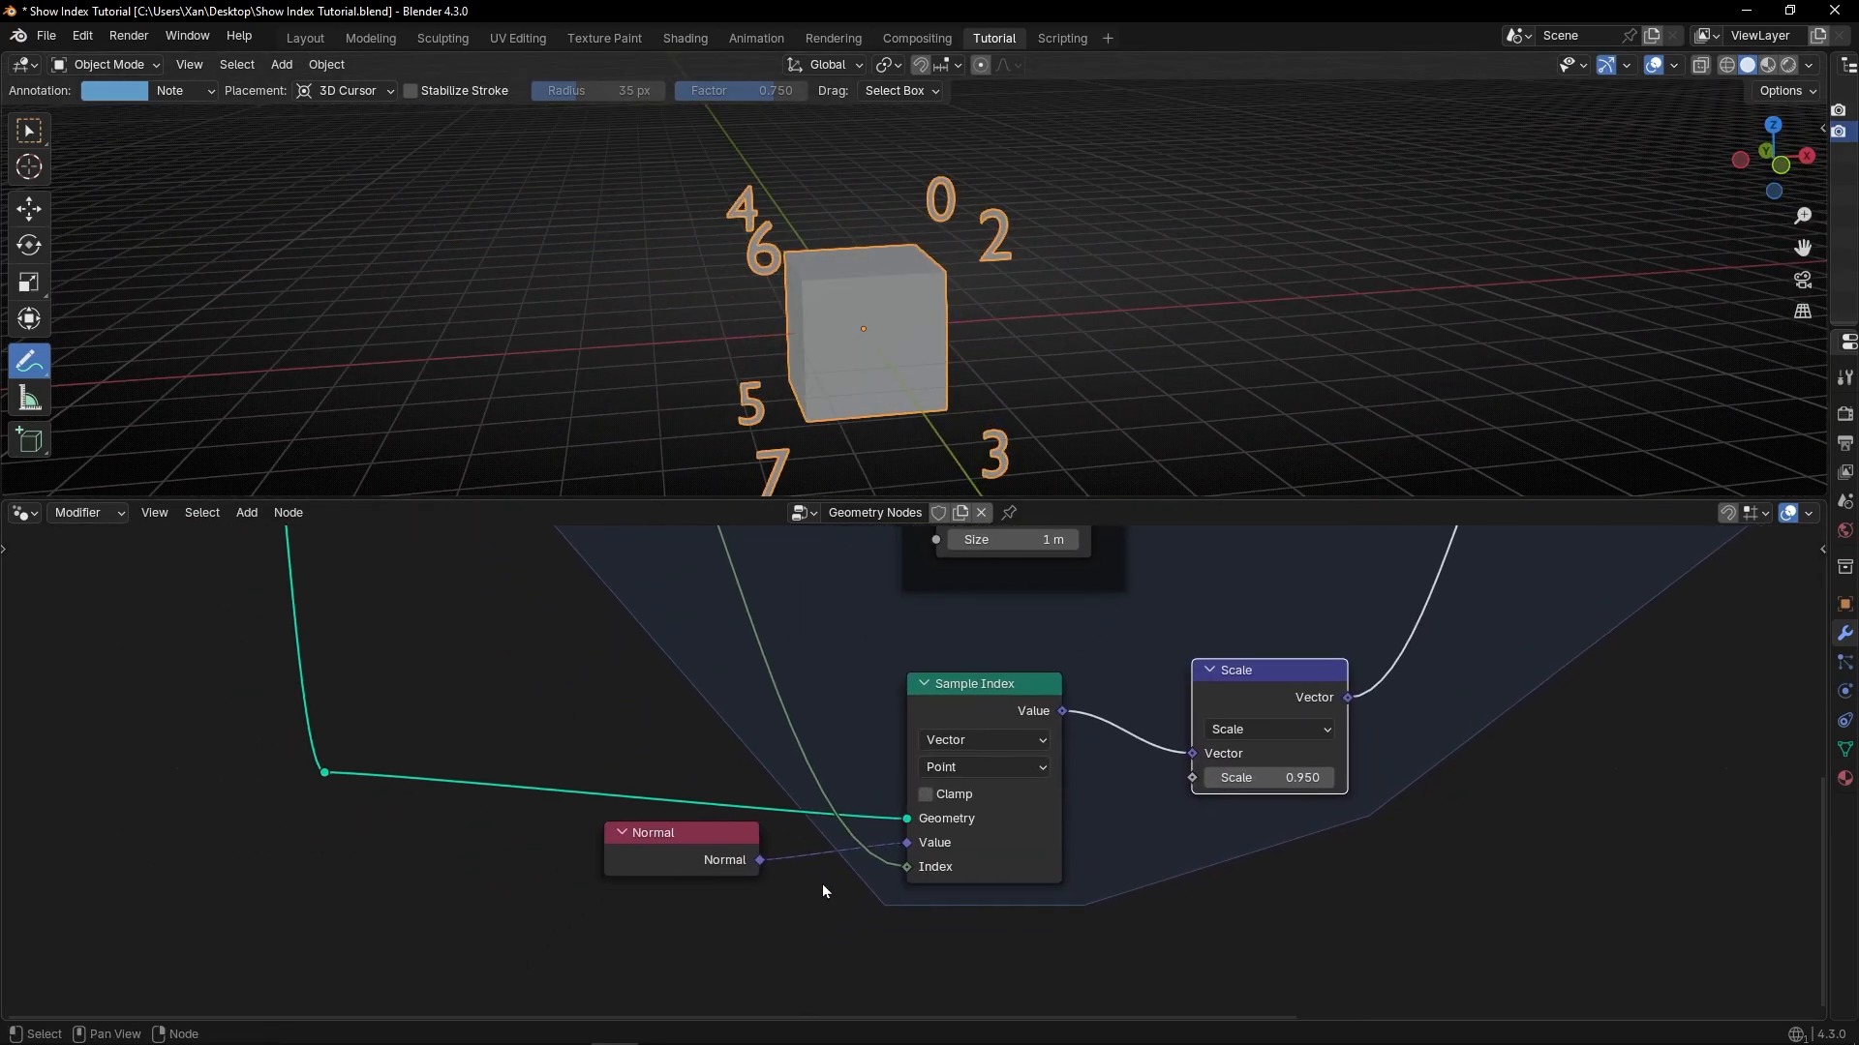
drag(907, 843, 733, 917)
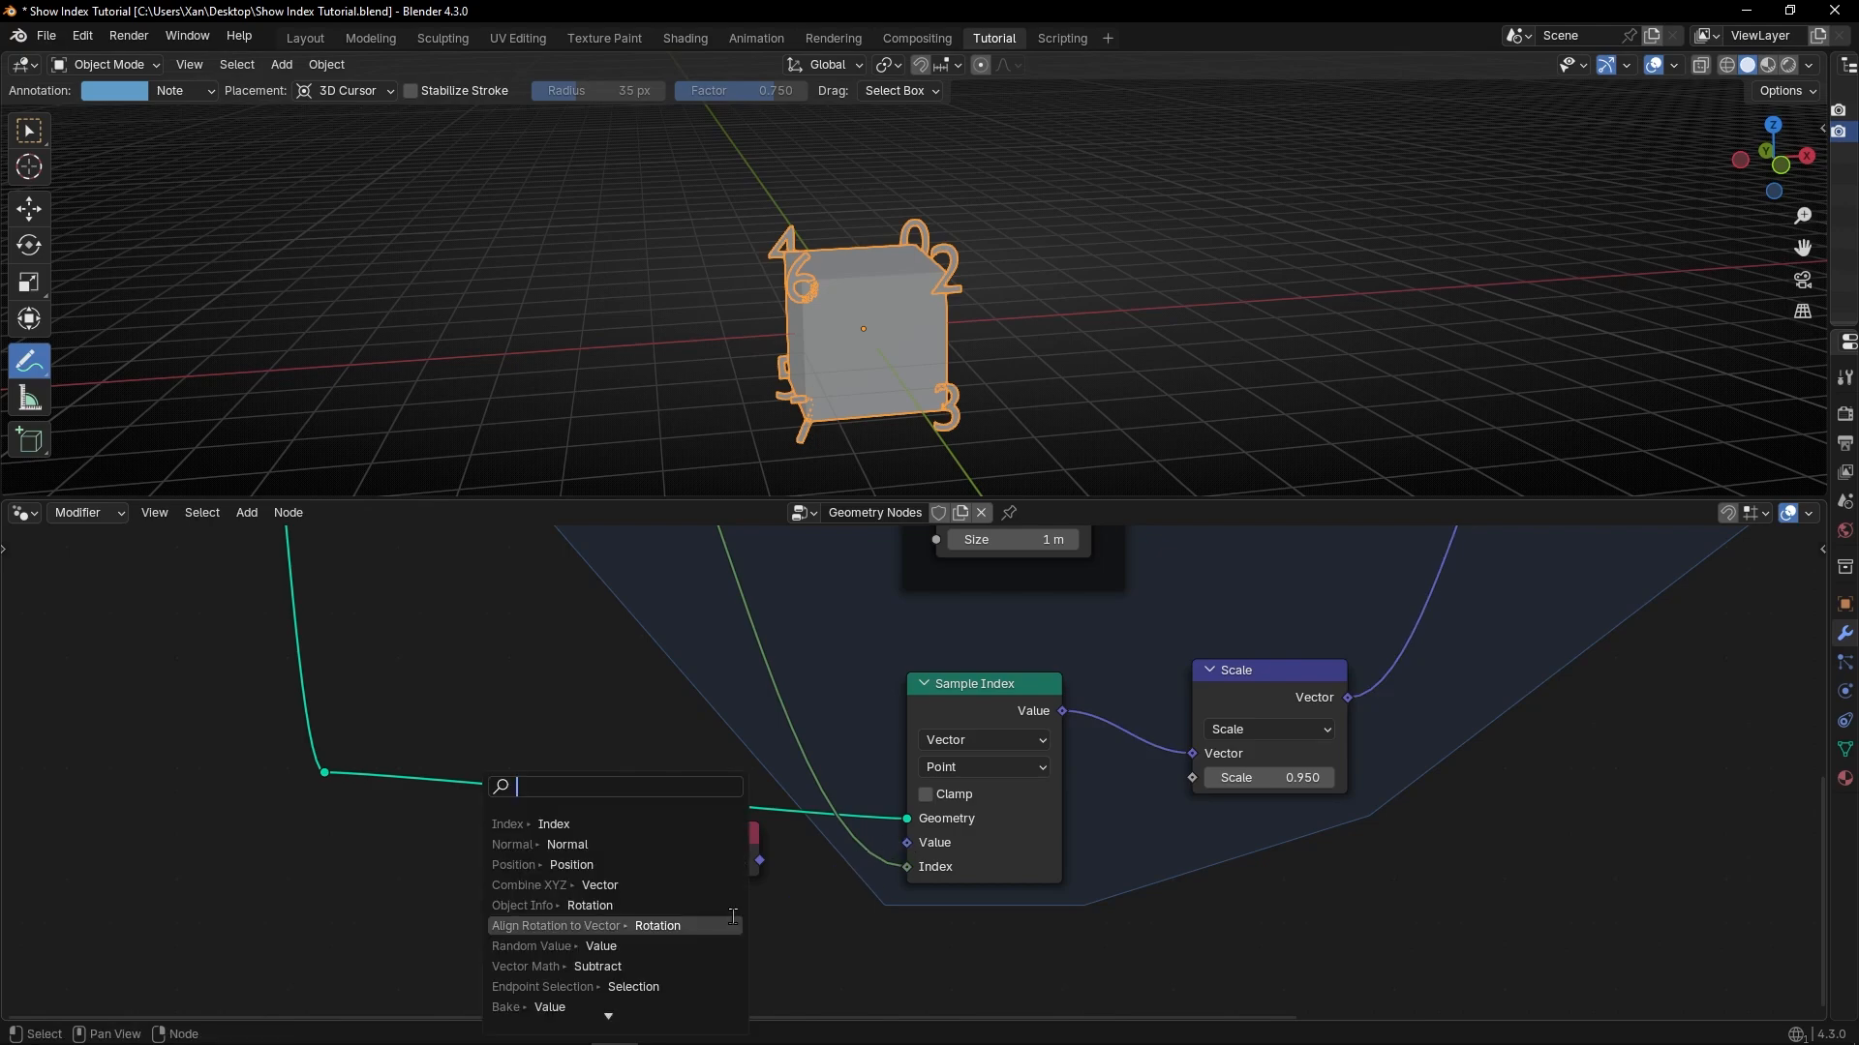
text(pos)
key(Return)
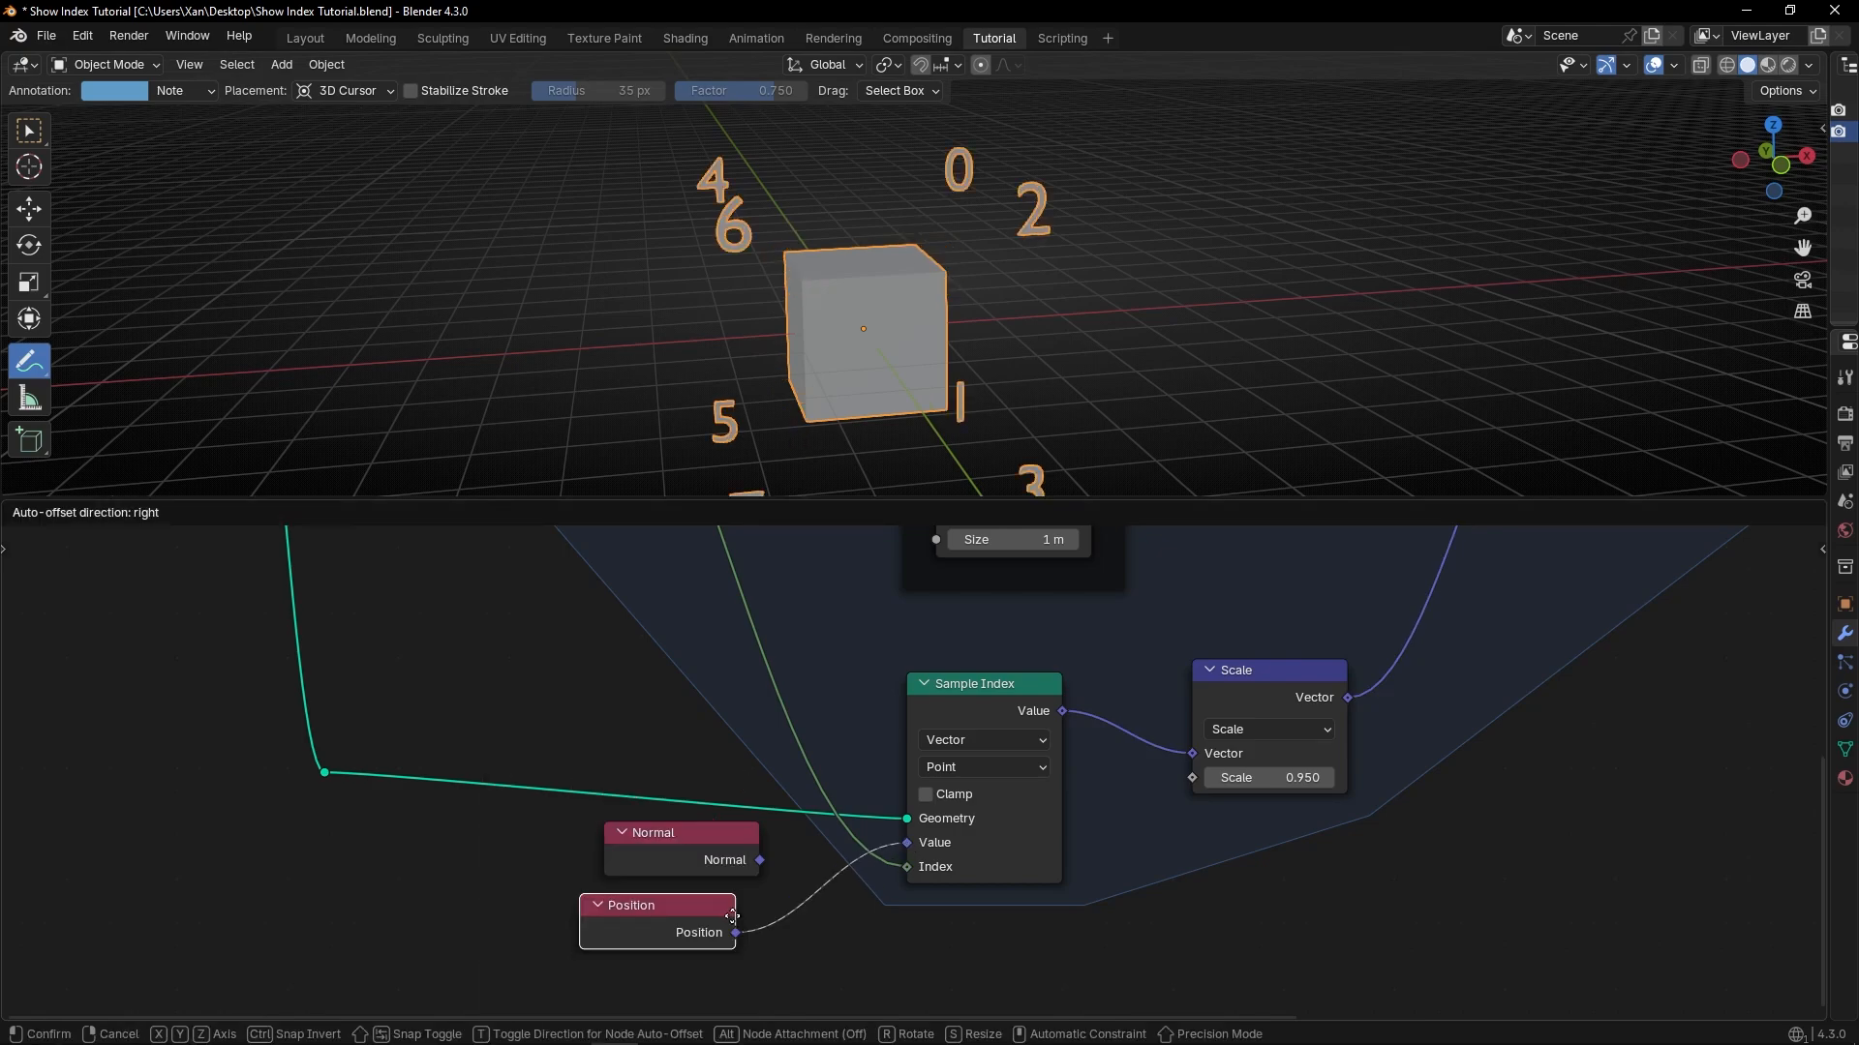
click(732, 917)
mouse_move(1268, 778)
mouse_down()
mouse_move(1312, 778)
mouse_move(1230, 779)
mouse_move(1288, 778)
mouse_up()
middle_drag(1348, 813, 1167, 832)
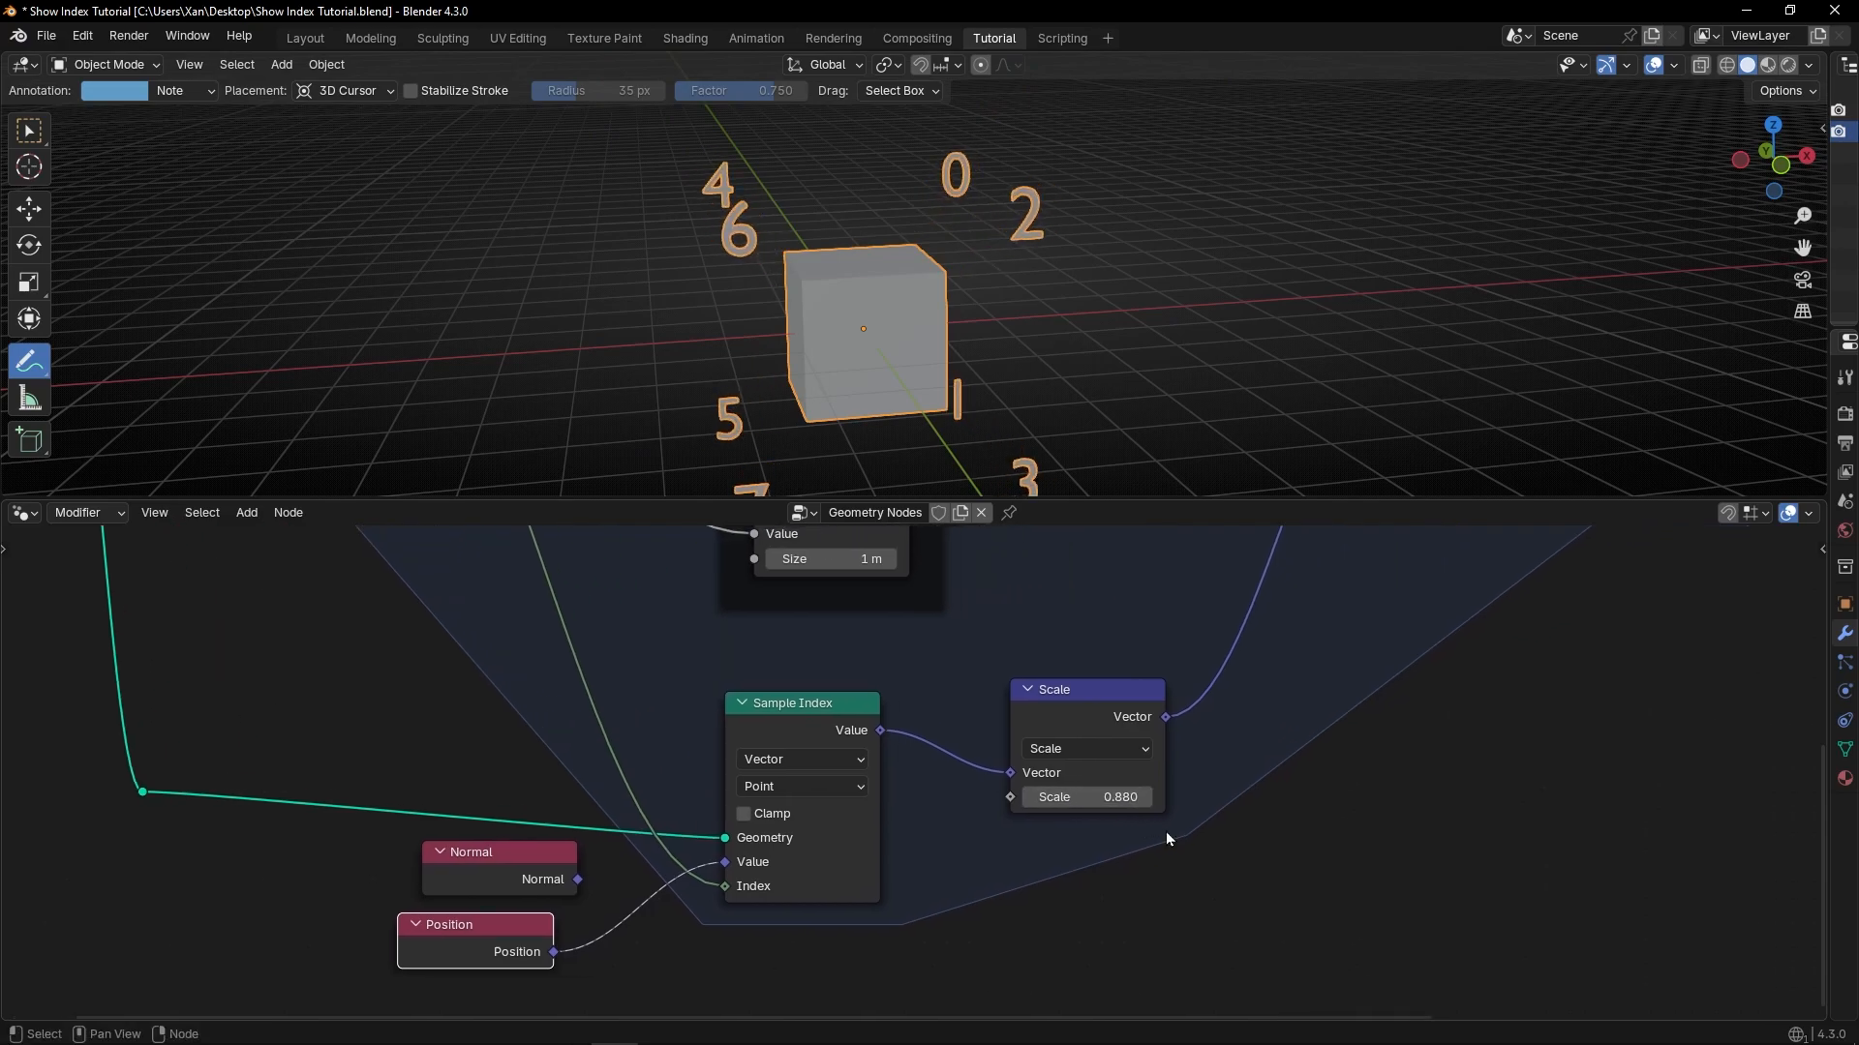
Try the Add operation on the Vector Math node with its second vector adjusted, and undo the vector changes.
click(1083, 751)
click(1081, 391)
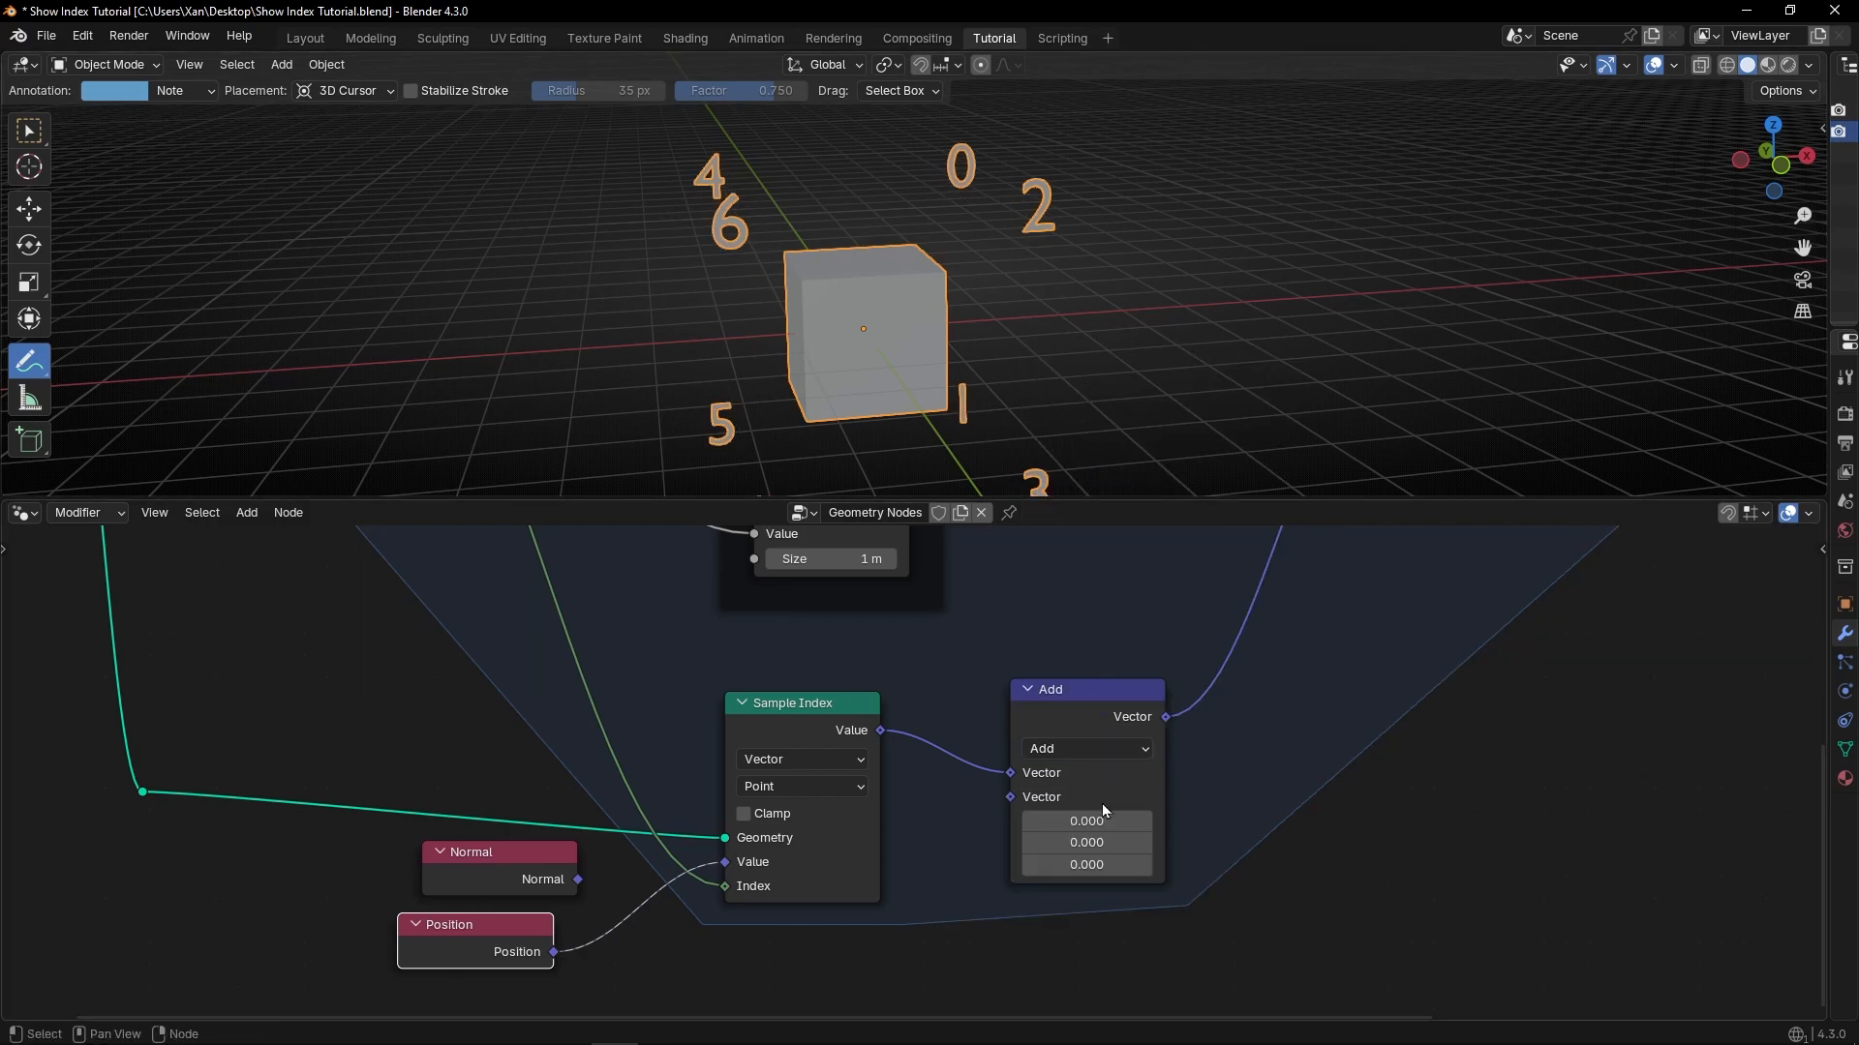
drag(1092, 823, 1101, 867)
key(ctrl+z)
key(ctrl+z)
key(ctrl+z)
Spread out the Normal and Position nodes and add a reroute where the Group Input geometry branches to the zone and Sample Index.
drag(482, 865, 455, 863)
mouse_move(455, 955)
mouse_down()
mouse_move(440, 943)
mouse_move(448, 966)
mouse_up()
scroll(933, 415, down, 2)
middle_drag(956, 405, 861, 407)
scroll(436, 706, down, 4)
middle_drag(498, 689, 793, 741)
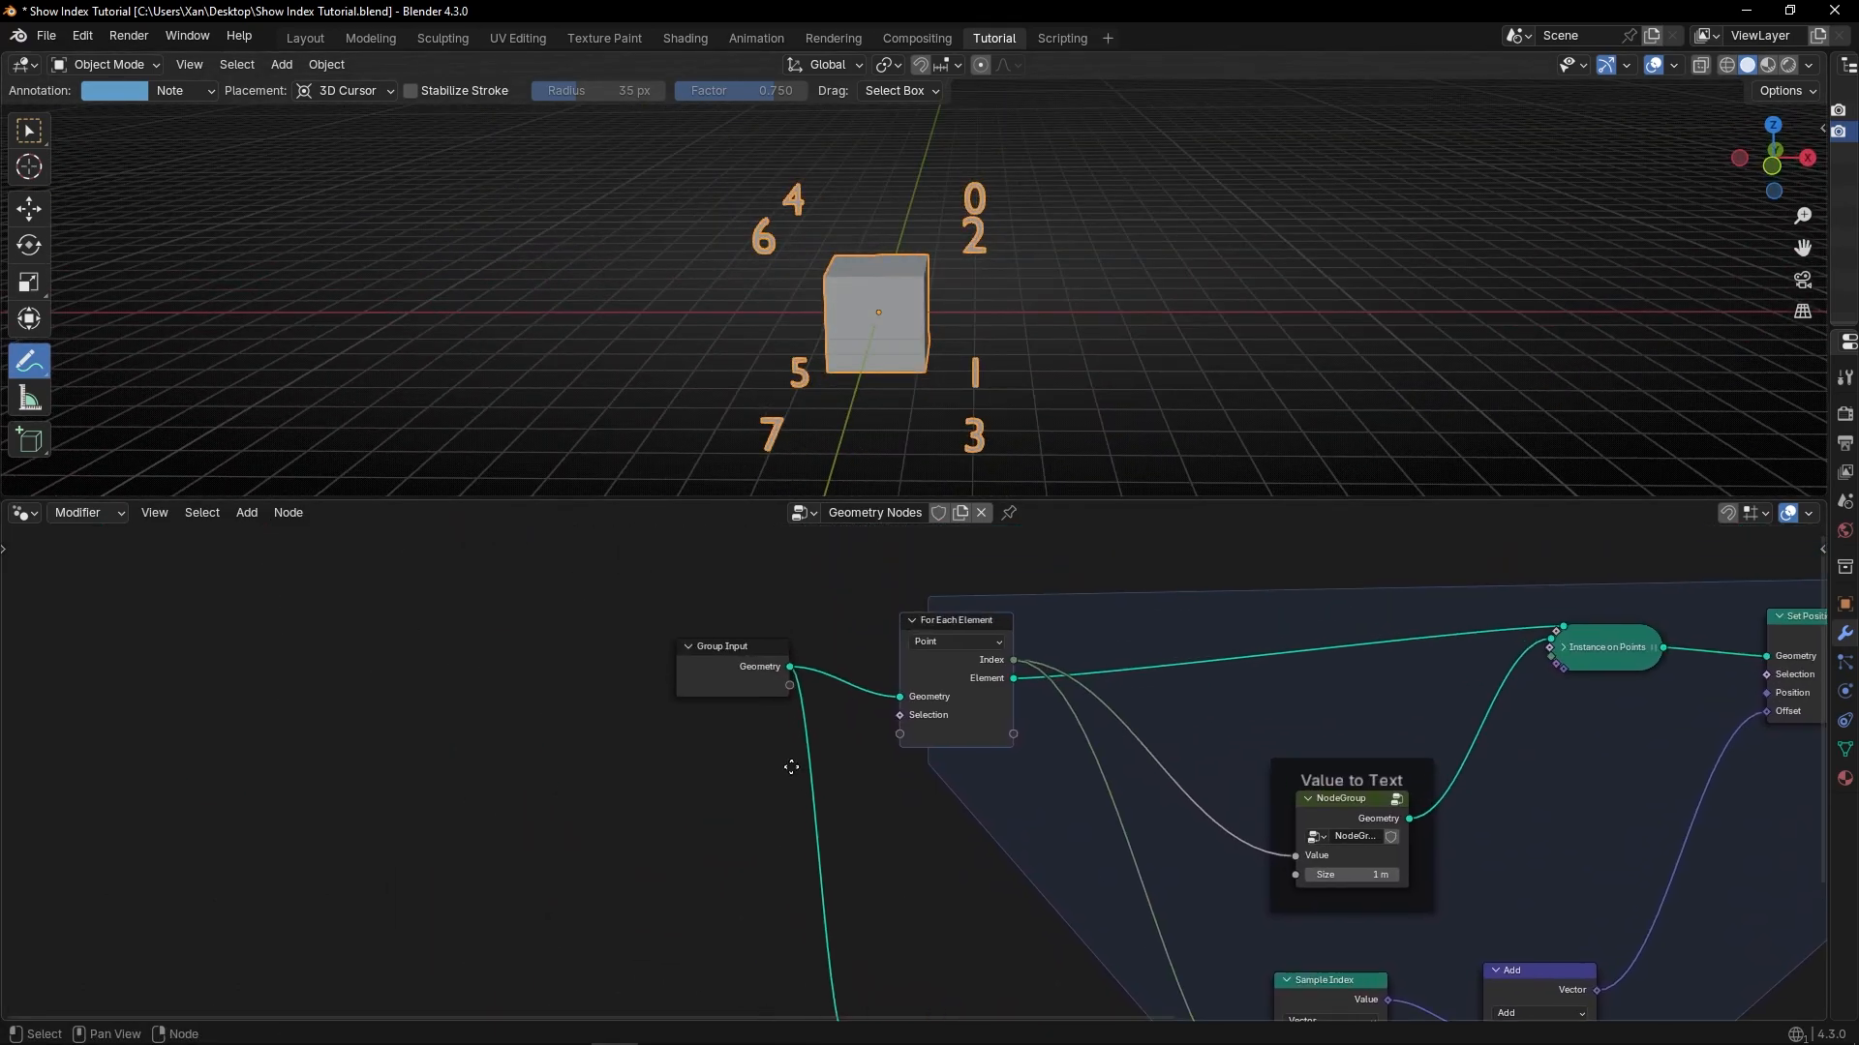
shift+right_drag(783, 779, 783, 780)
drag(748, 697, 617, 735)
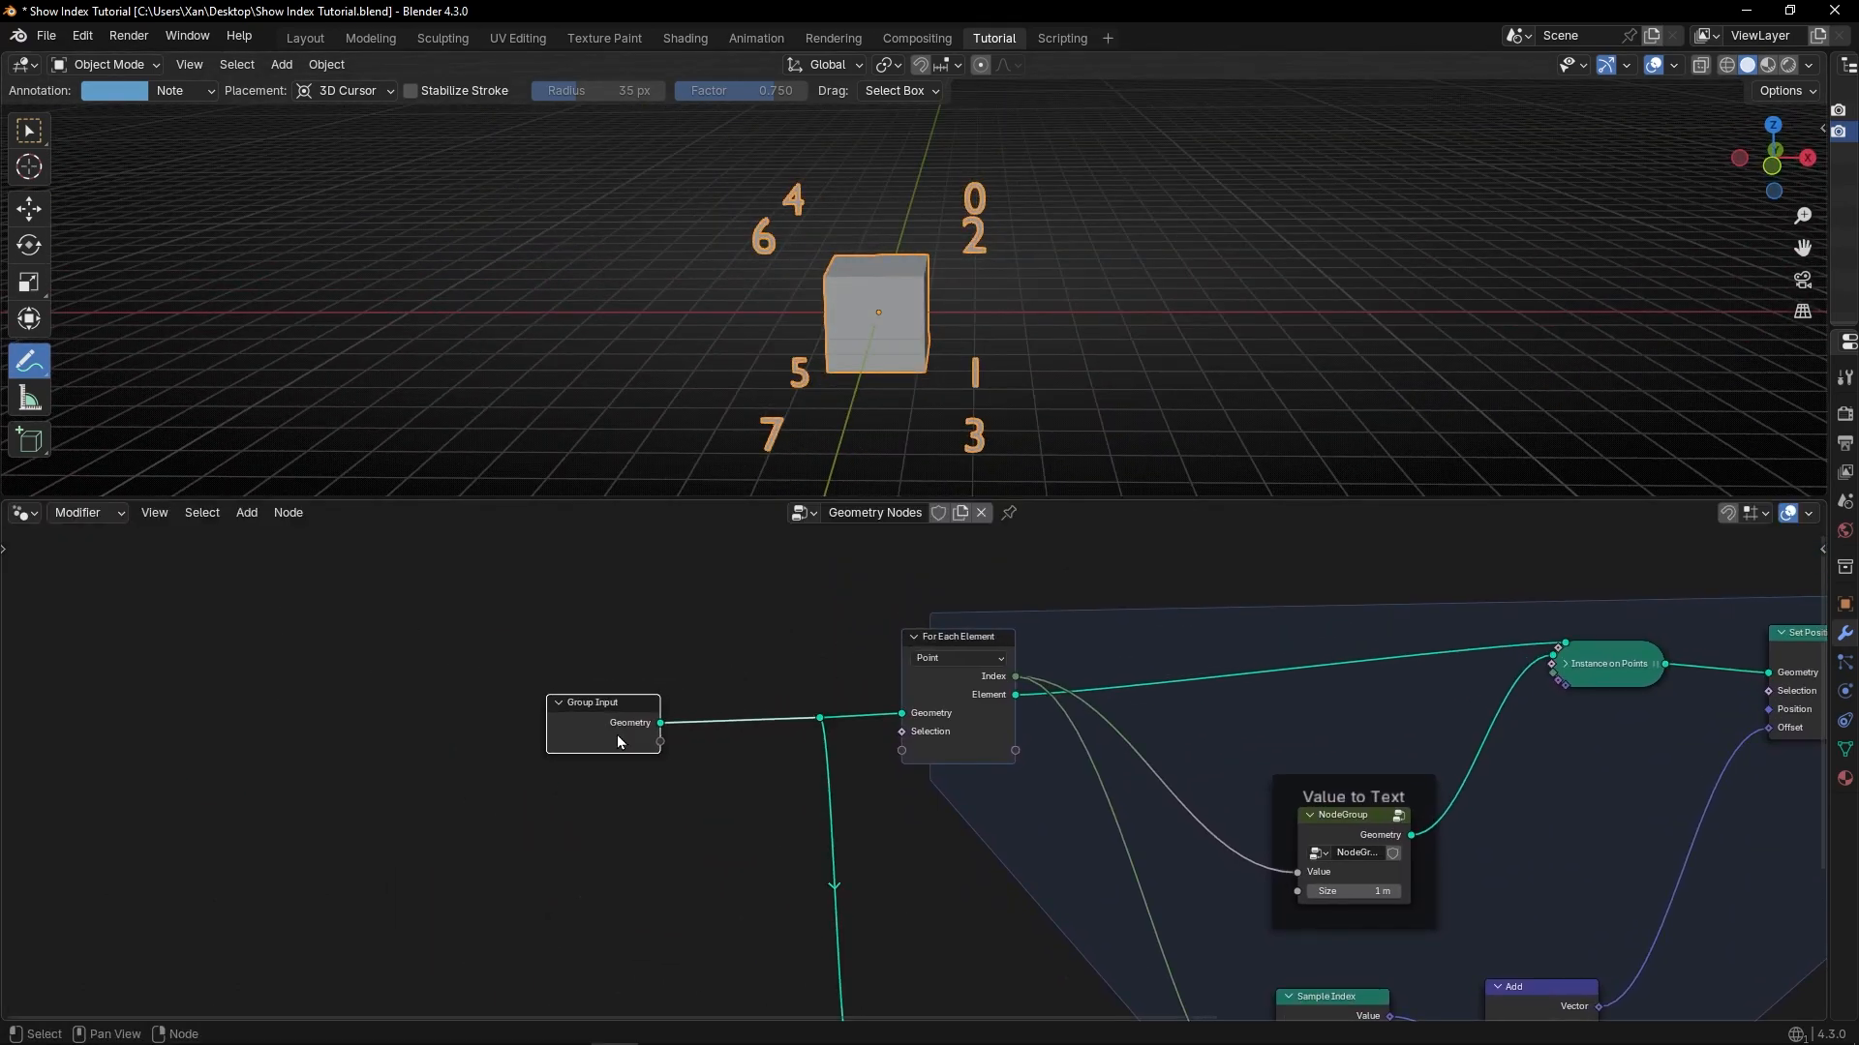
Delete the Group Input and connect an Ico Sphere node's Mesh output to the reroute in its place.
key(x)
key(shift+a)
mouse_move(618, 734)
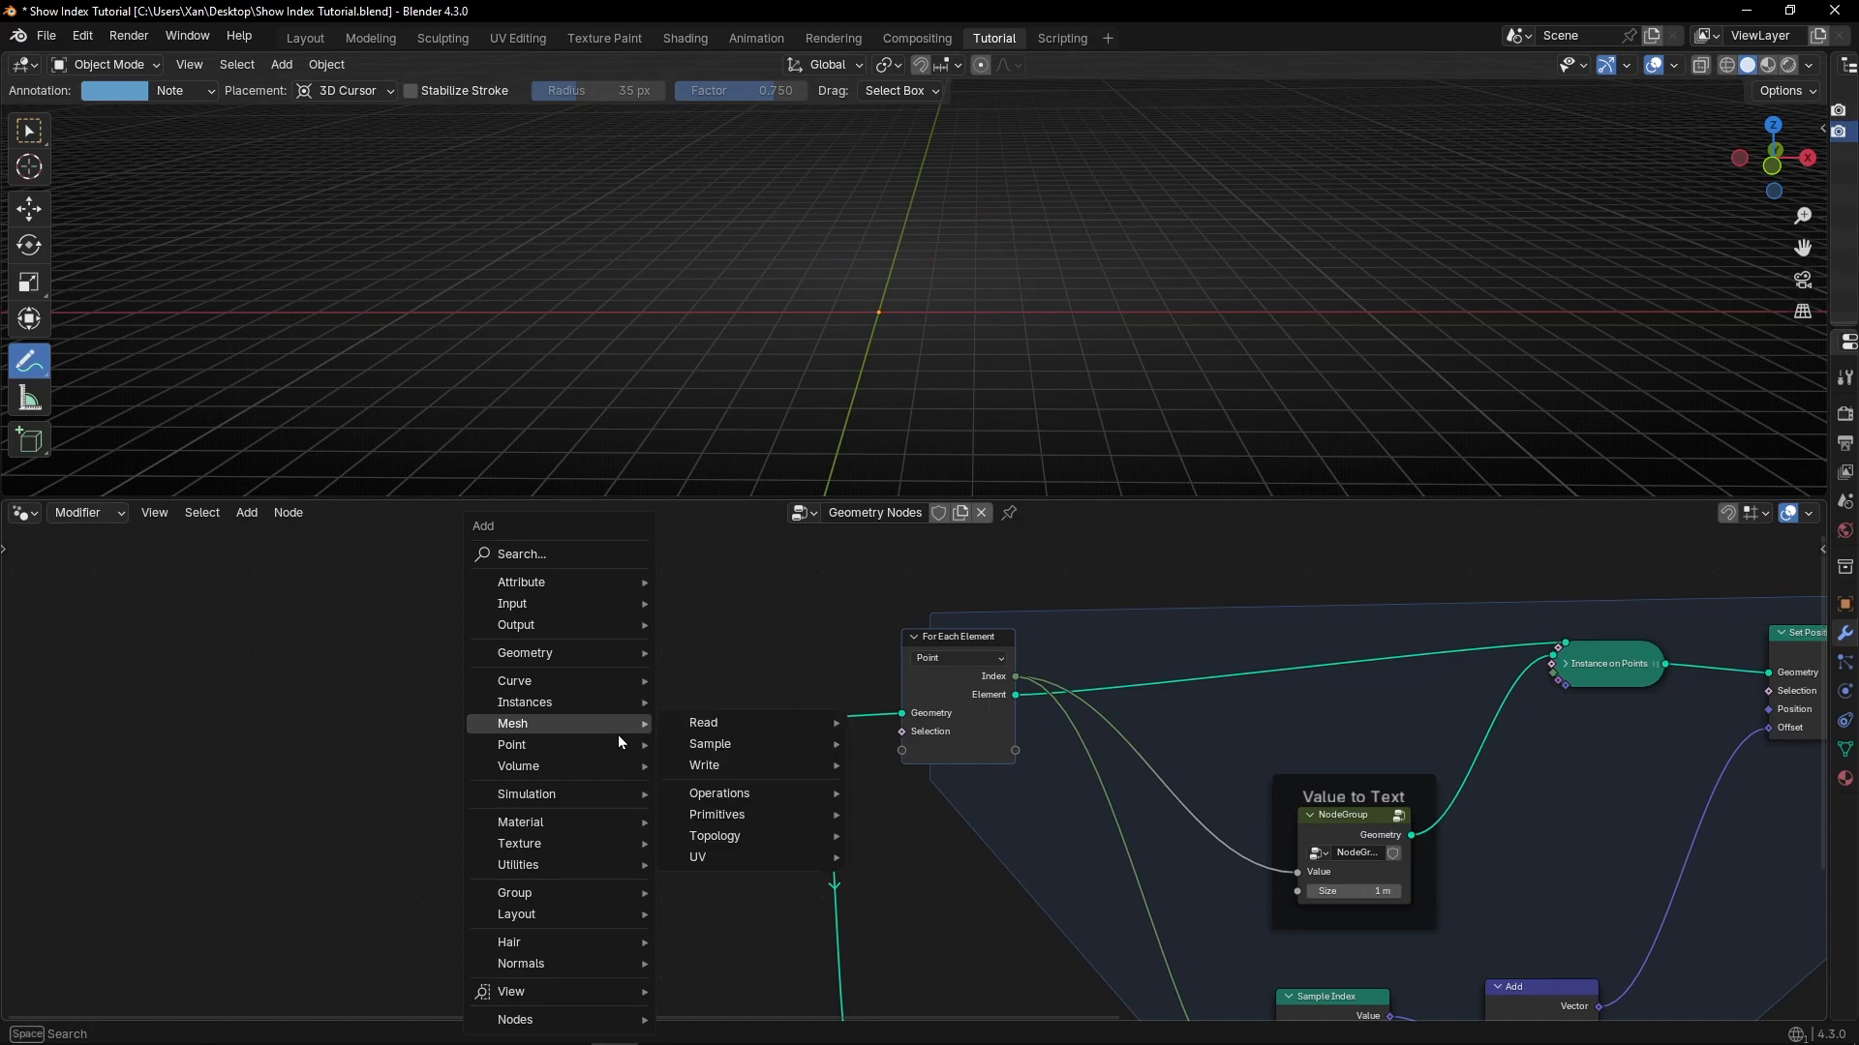
text(ico)
key(Return)
click(649, 760)
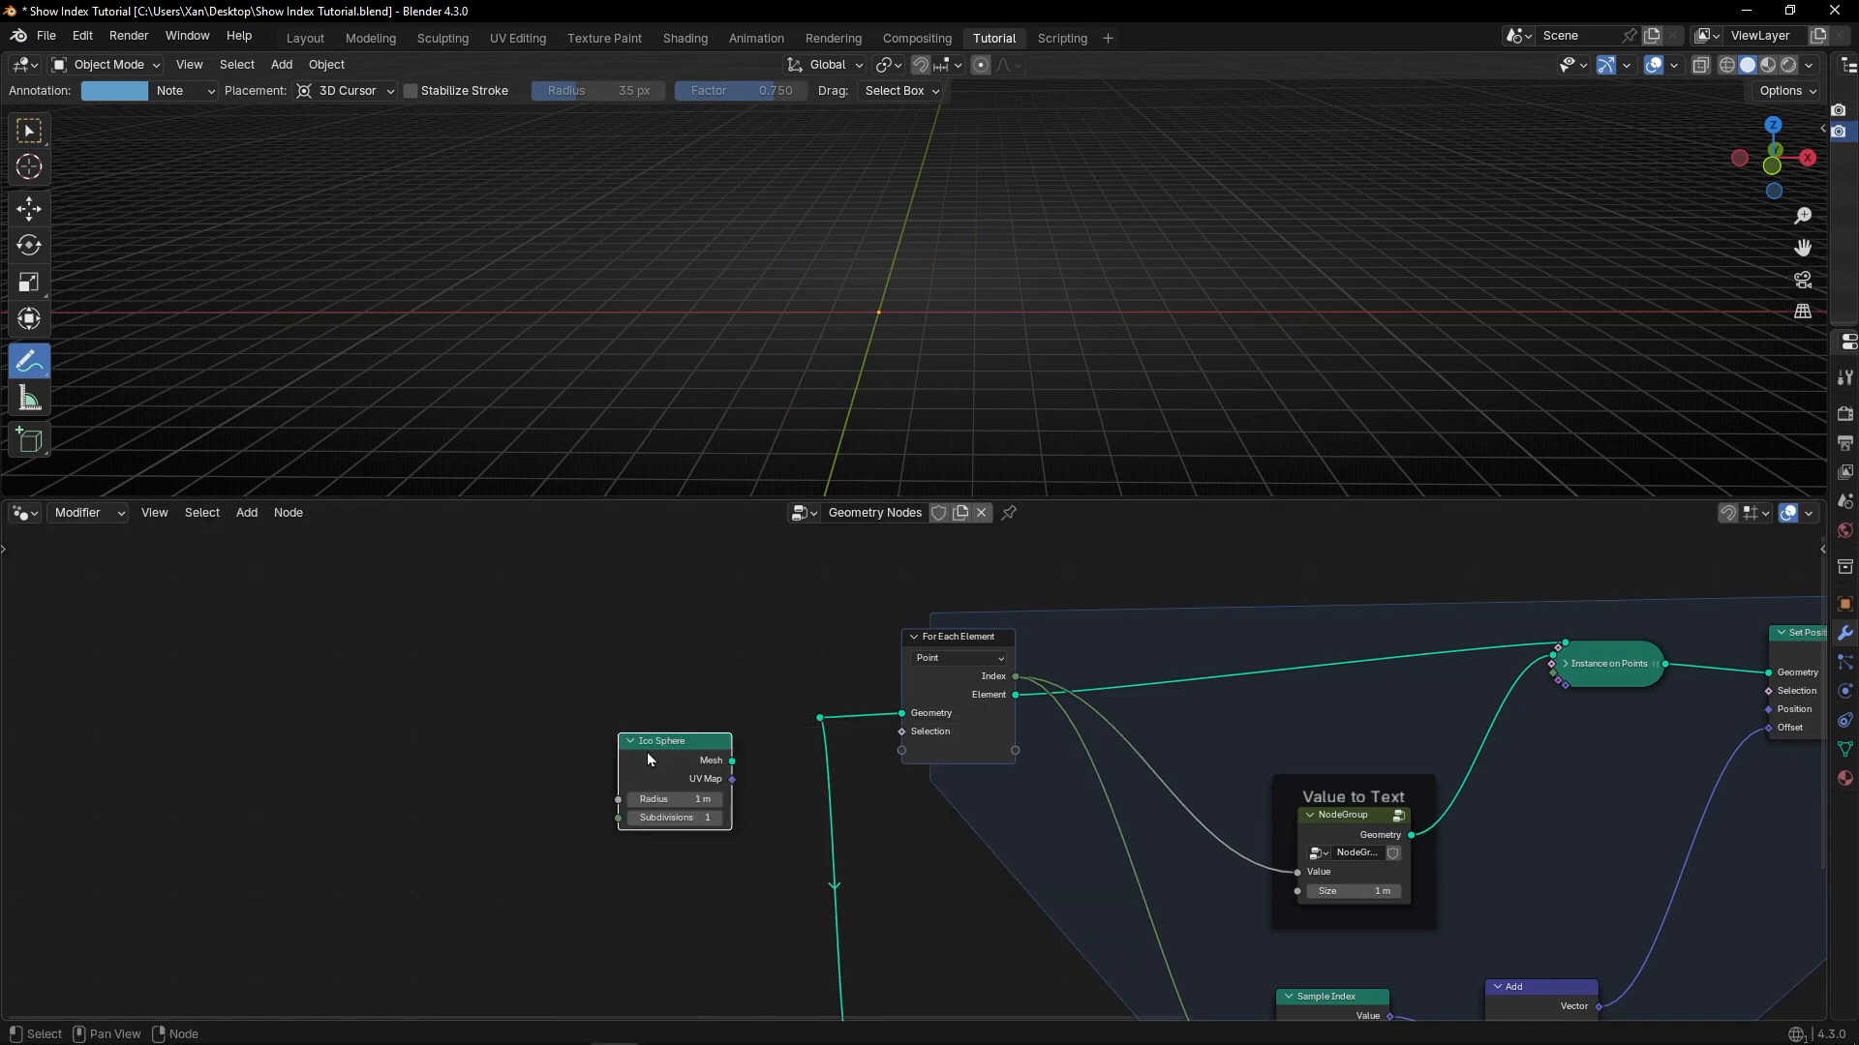
drag(648, 760, 819, 718)
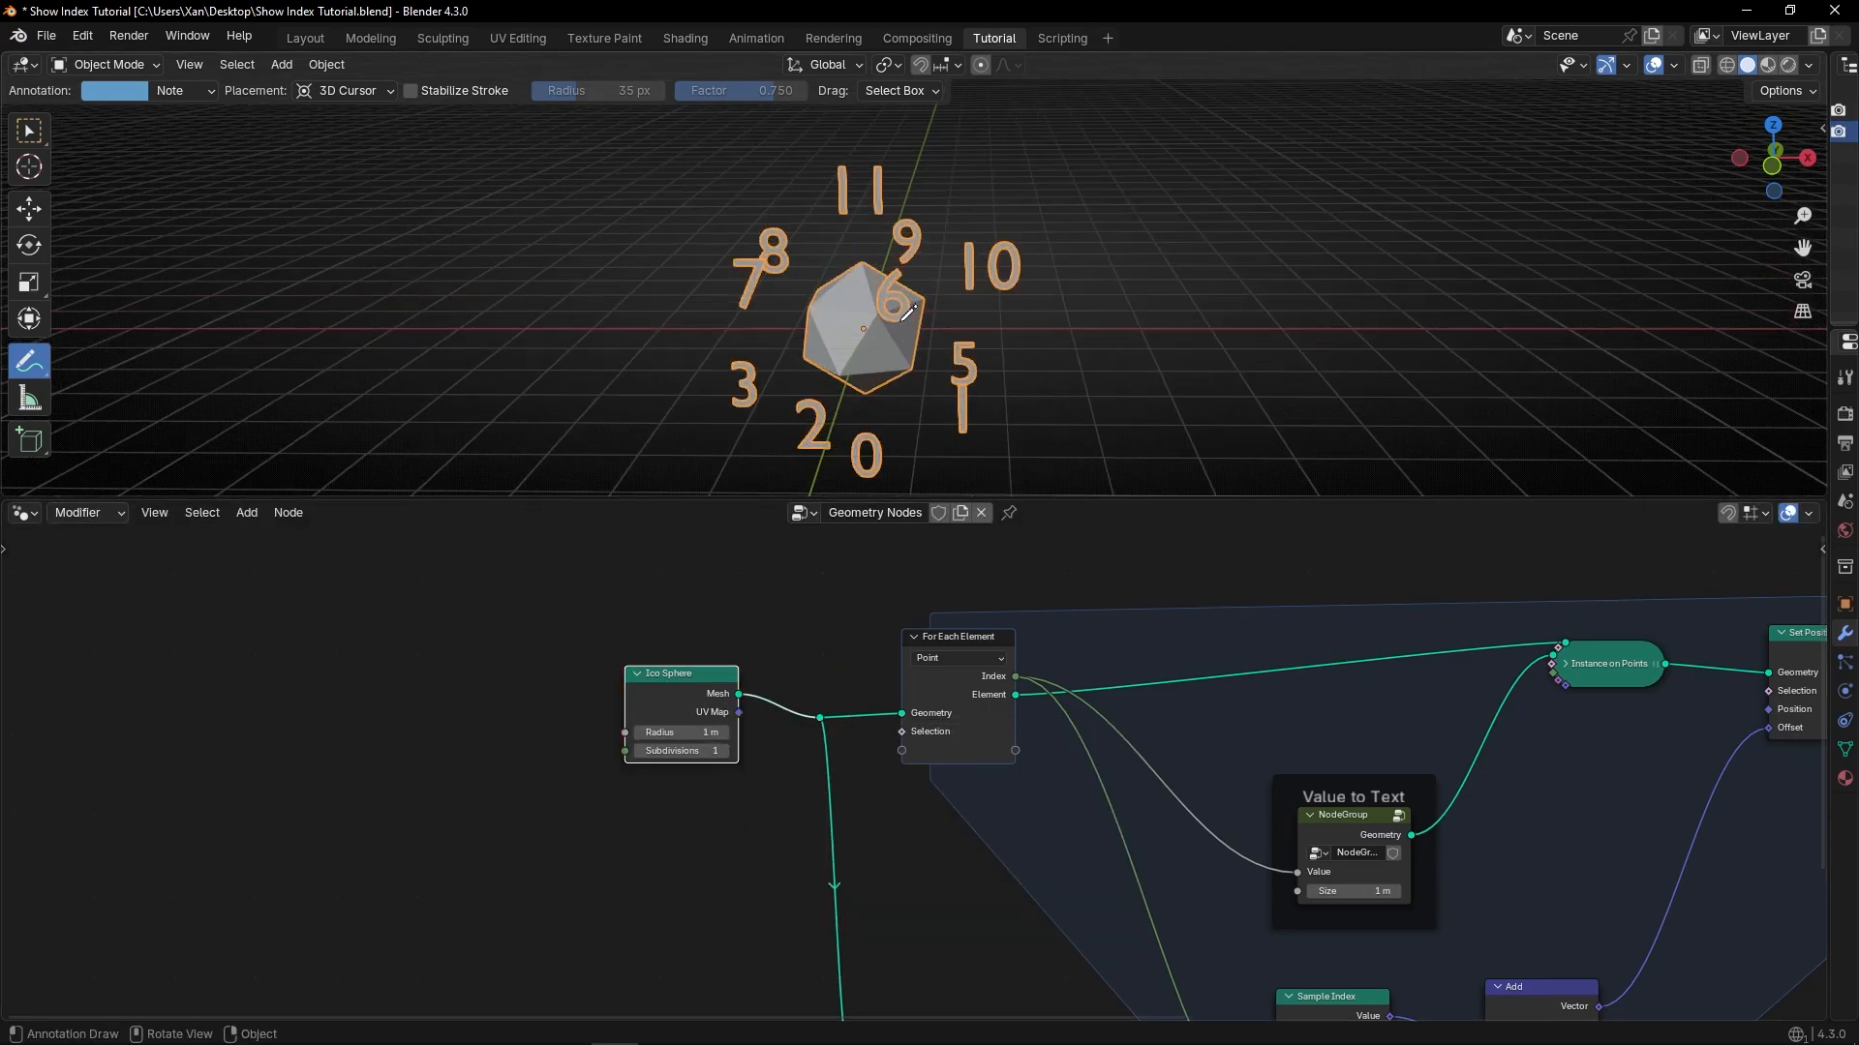
Increase the Ico Sphere's radius and set the Value to Text node's Size to 0.4 m.
middle_drag(908, 312, 860, 310)
middle_drag(1319, 784, 1218, 733)
scroll(427, 712, up, 4)
middle_drag(428, 616, 482, 670)
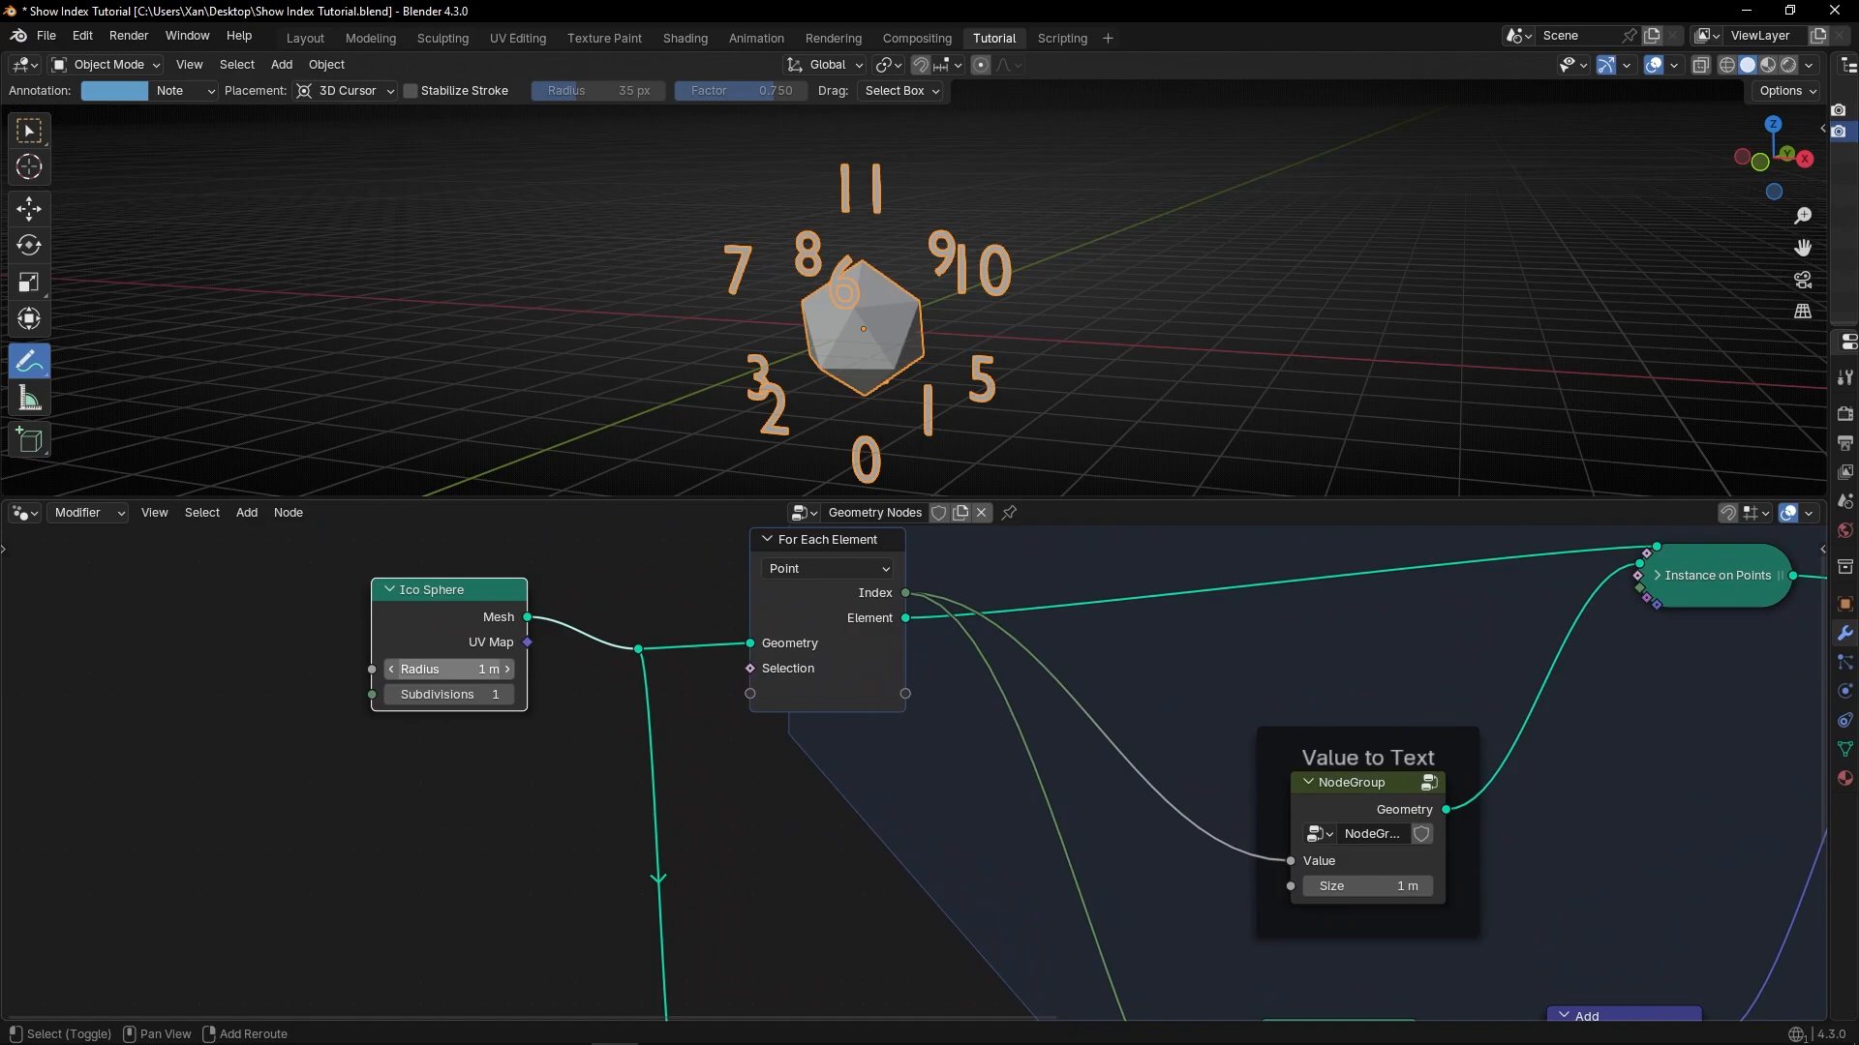
drag(482, 670, 542, 670)
middle_drag(1236, 846, 729, 742)
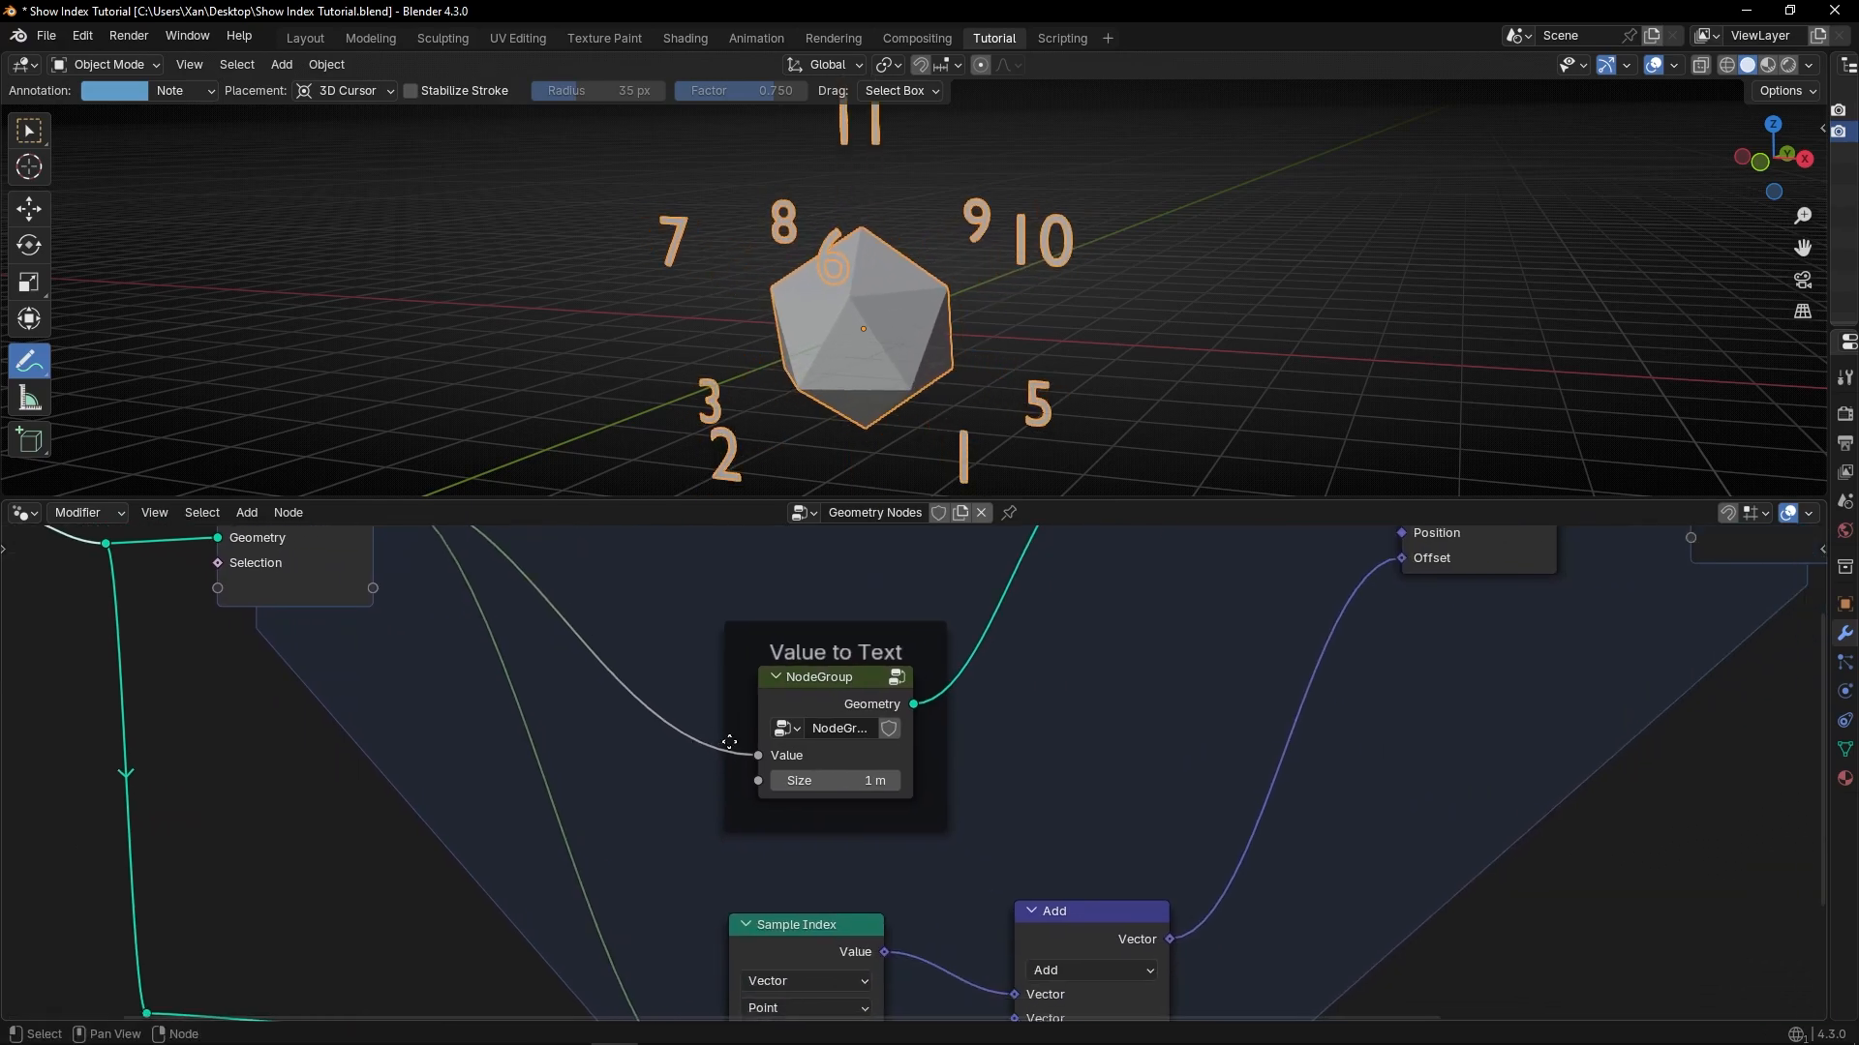
drag(834, 781, 789, 781)
Switch the Vector Math operation from Add to Scale and set the scale factor to 0.130.
middle_drag(1017, 844, 944, 620)
click(1013, 756)
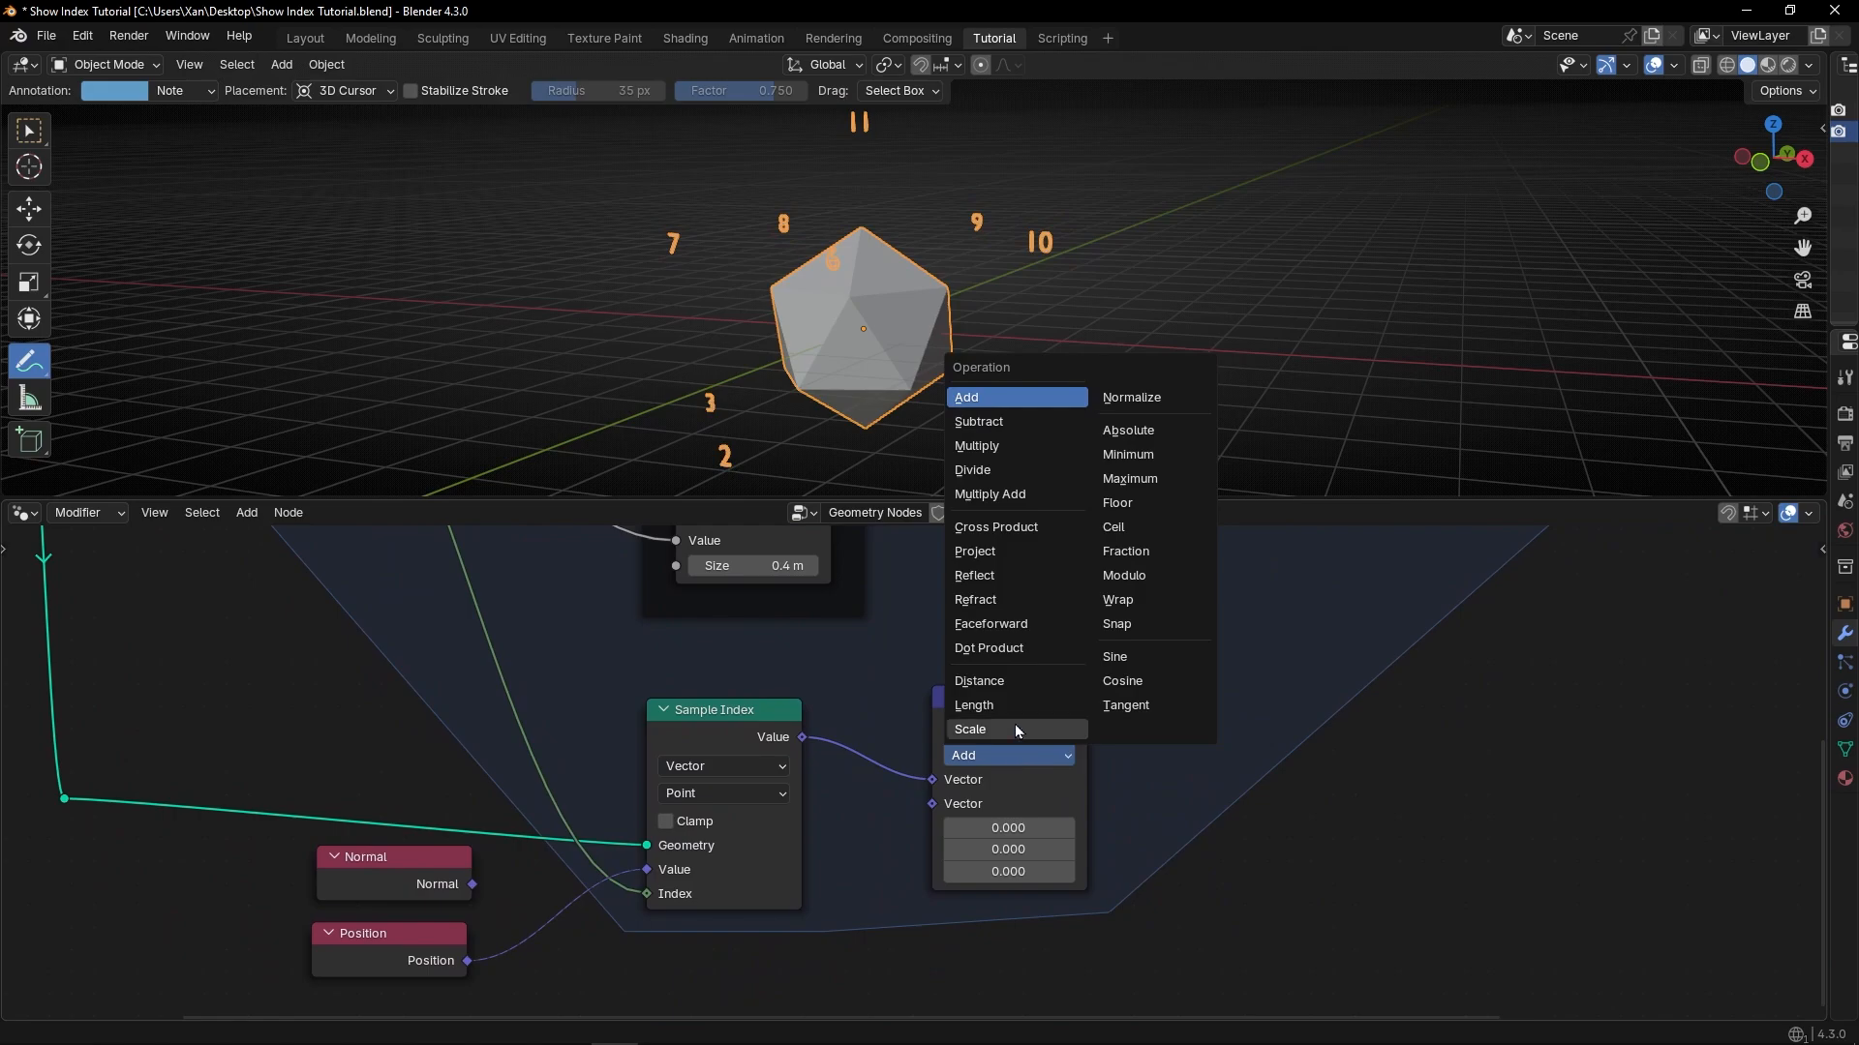
click(1016, 729)
drag(1007, 803, 959, 803)
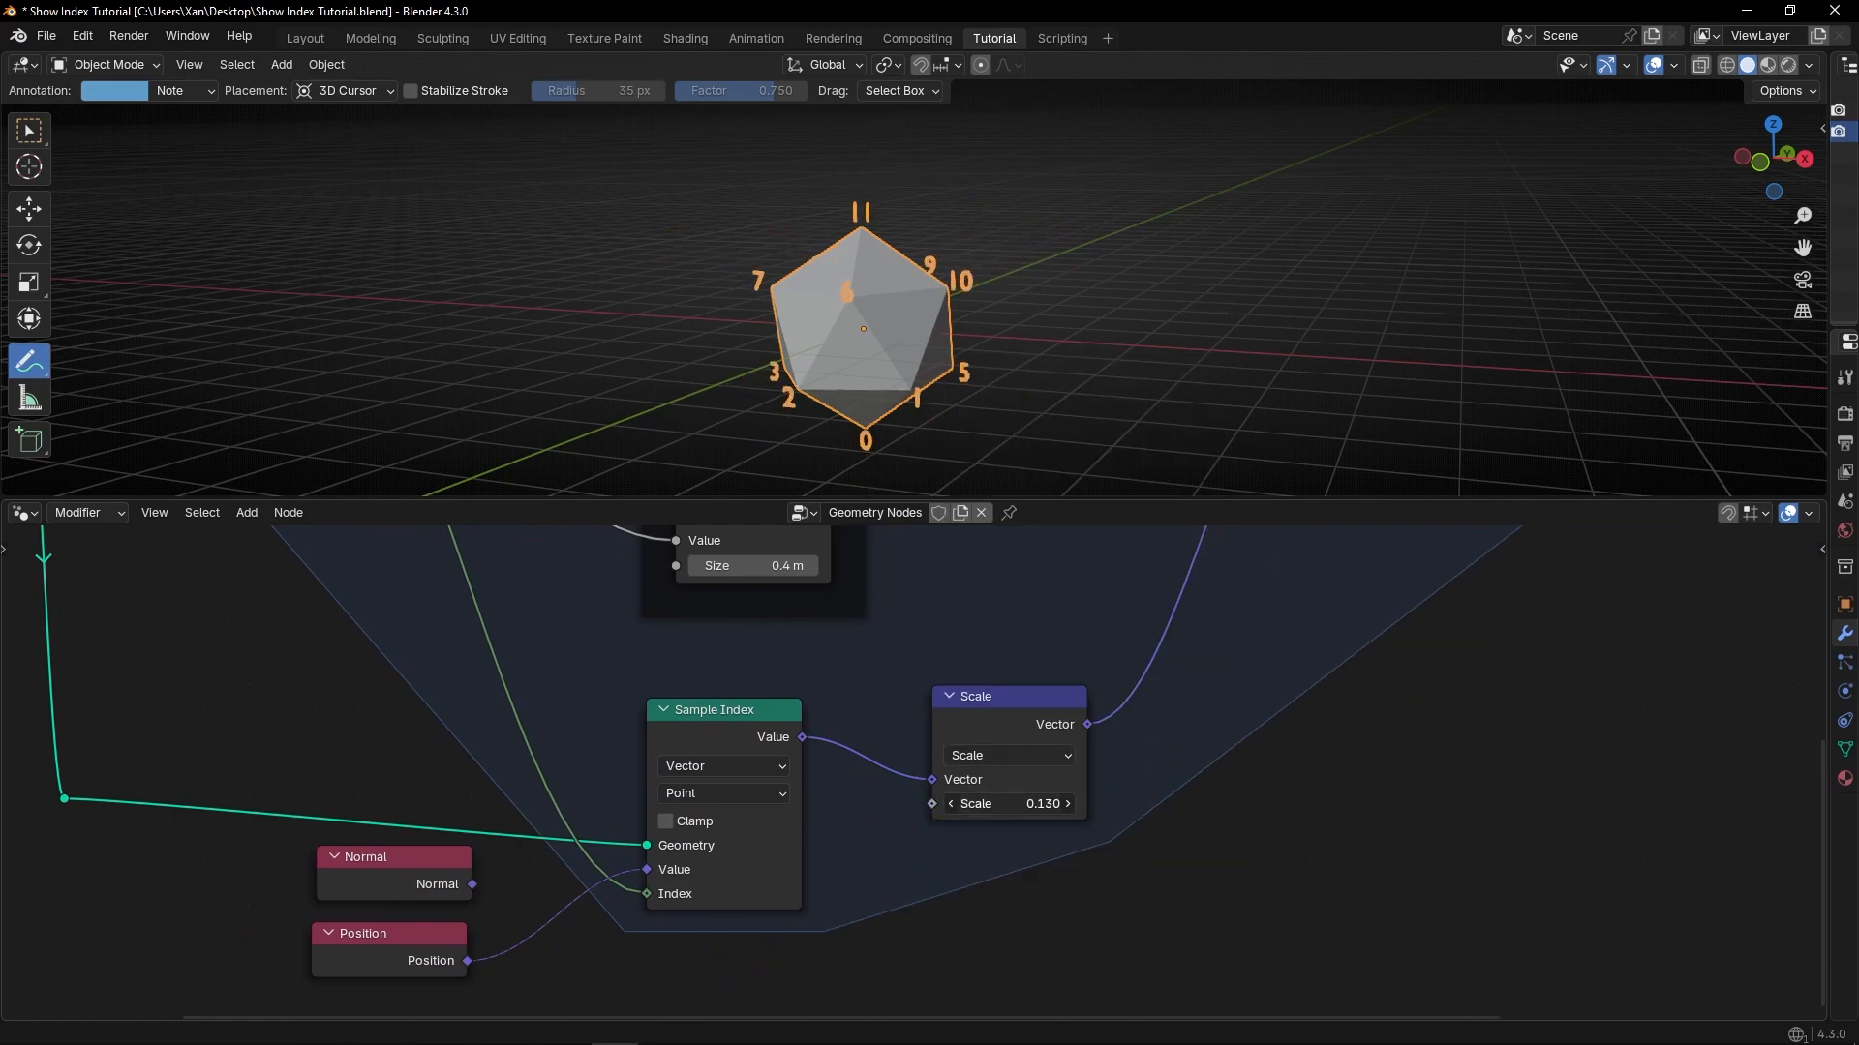
Move the Group Output and Join Geometry nodes away from the For Each Element zone to make room between them.
middle_drag(1269, 705, 980, 856)
key(ctrl+space)
middle_drag(1244, 492, 447, 854)
drag(1169, 578, 1433, 576)
drag(962, 544, 1167, 540)
Insert Set Material nodes on both geometry links into Join Geometry and assign Material to the generated text.
key(shift+a)
text(set mat)
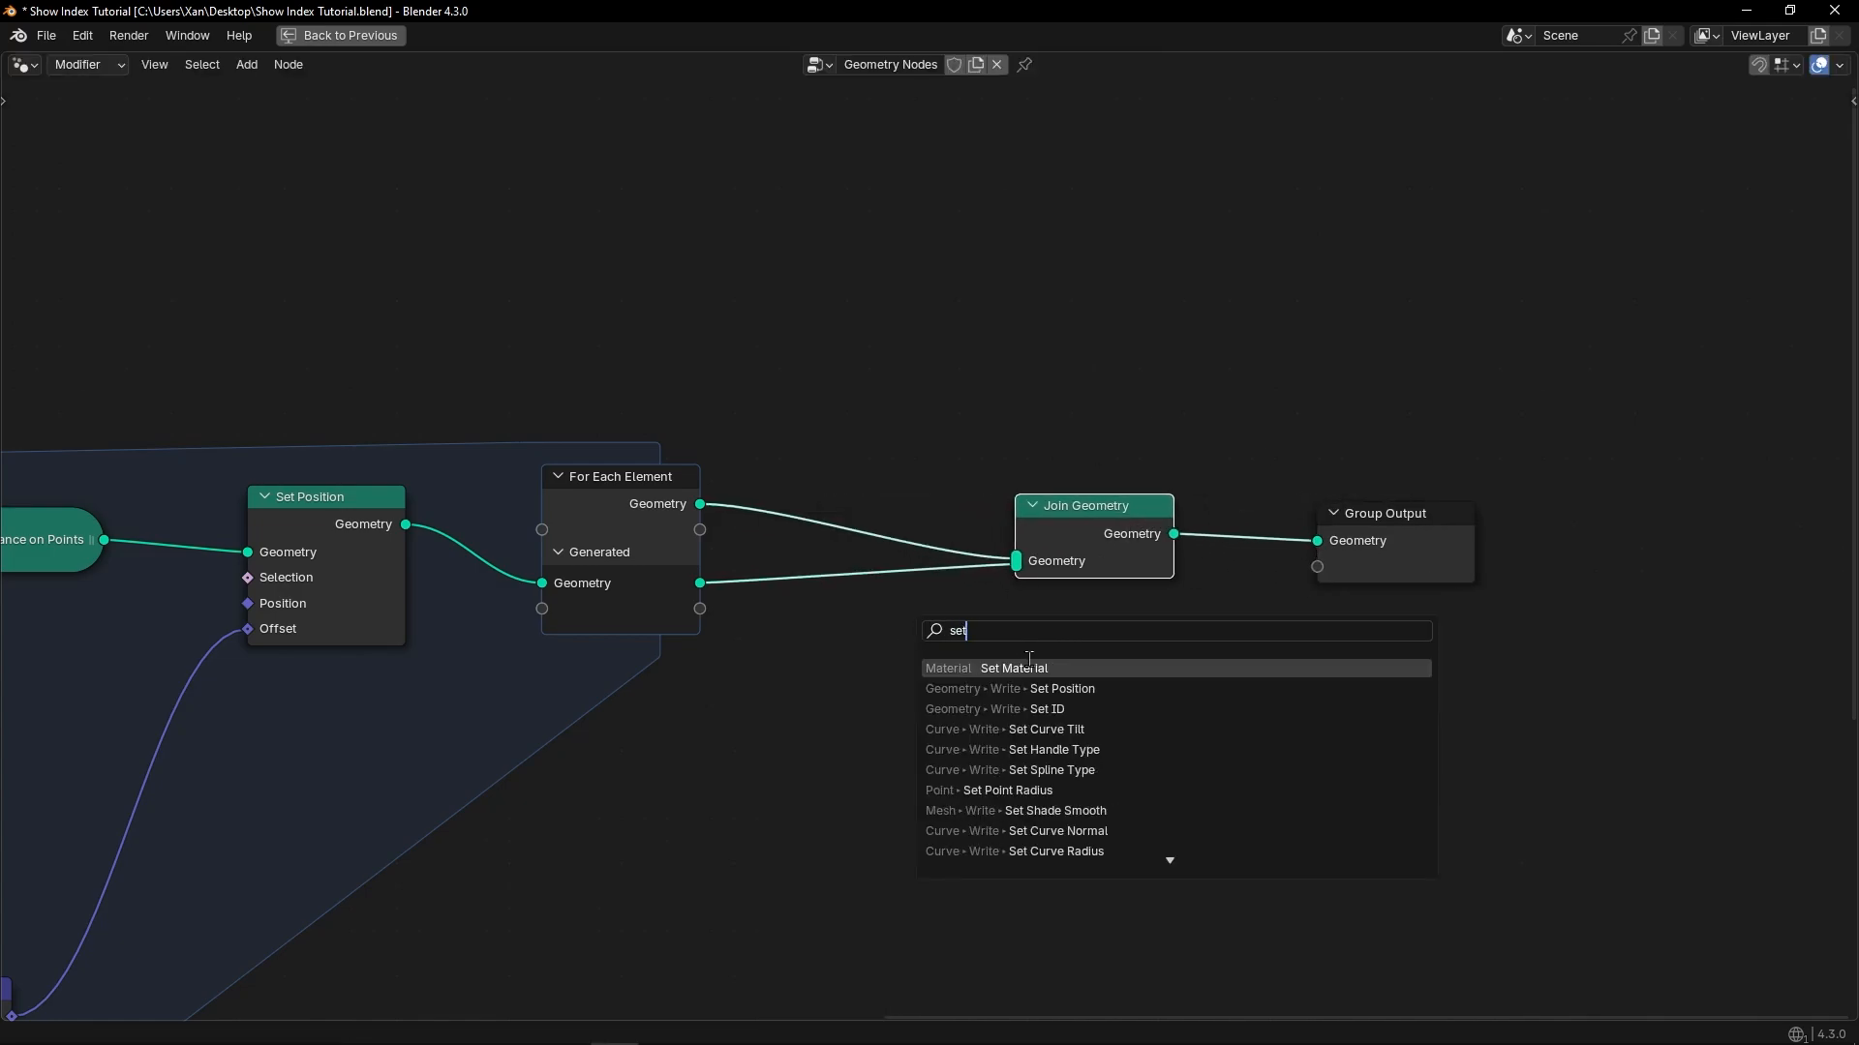
key(Return)
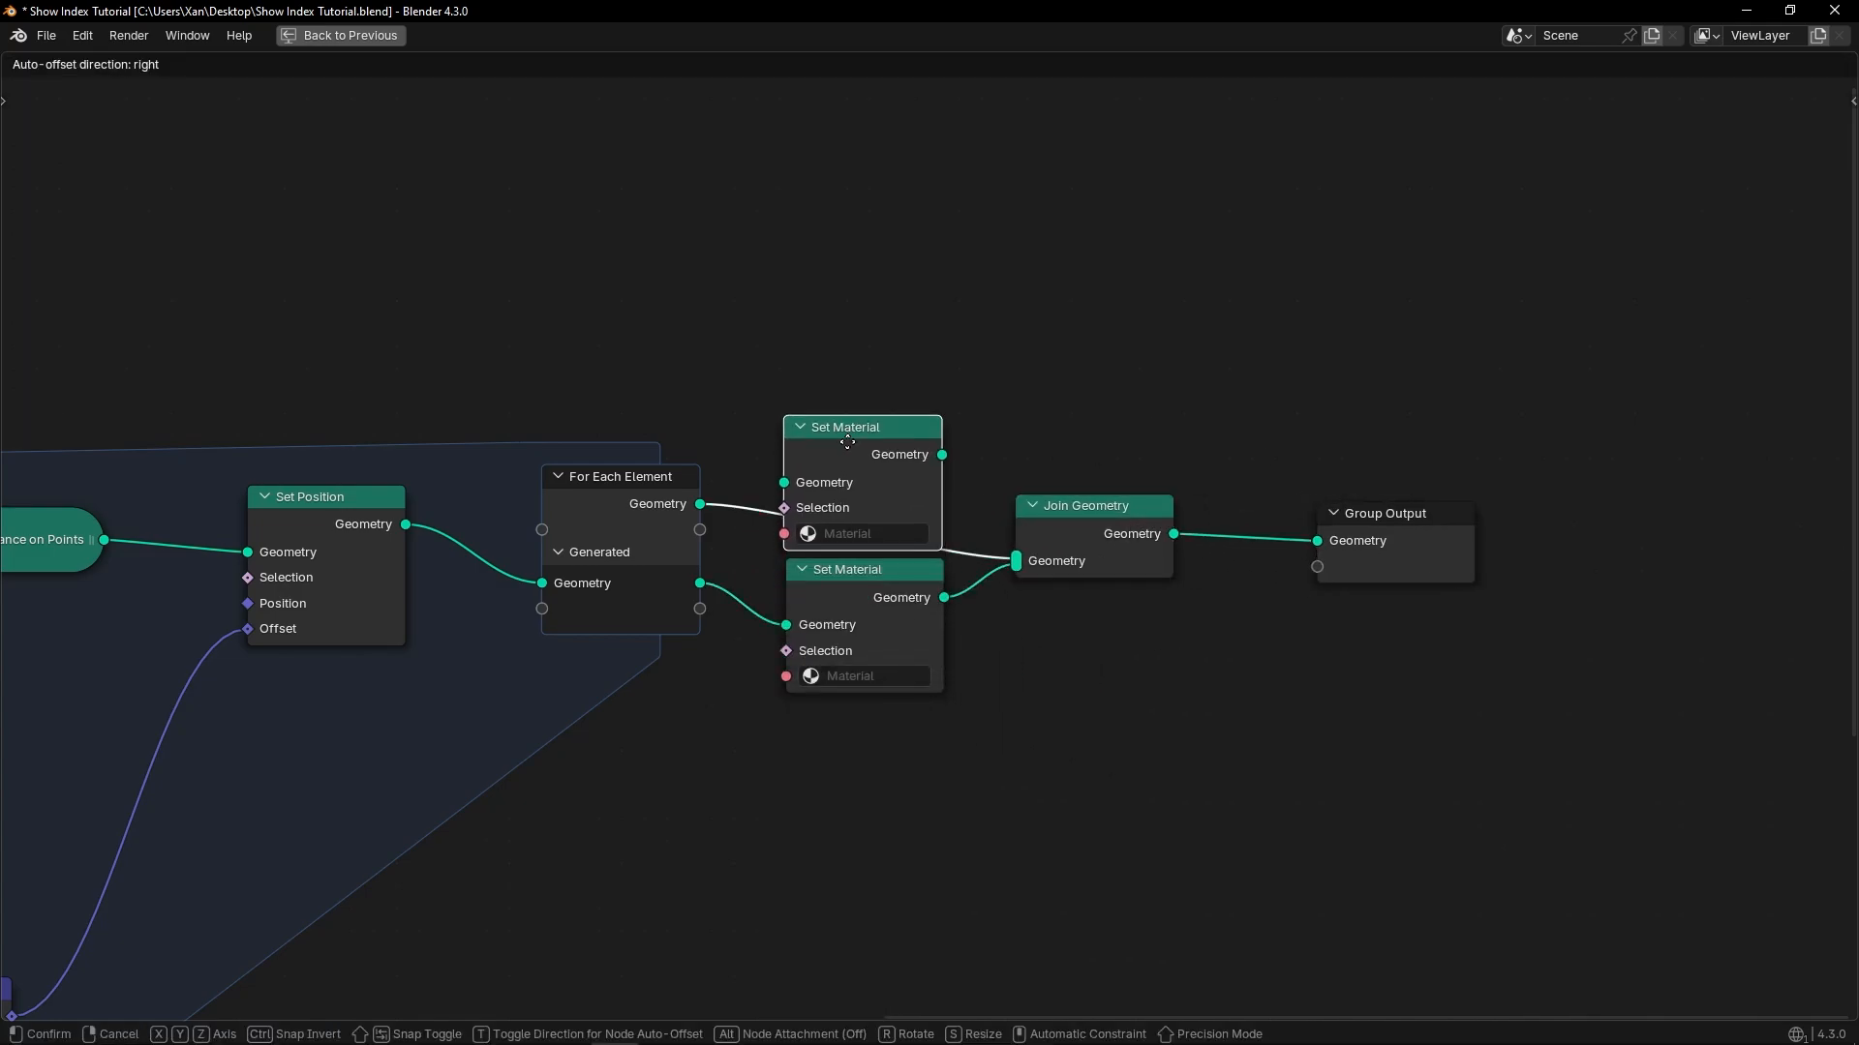
click(851, 401)
click(855, 675)
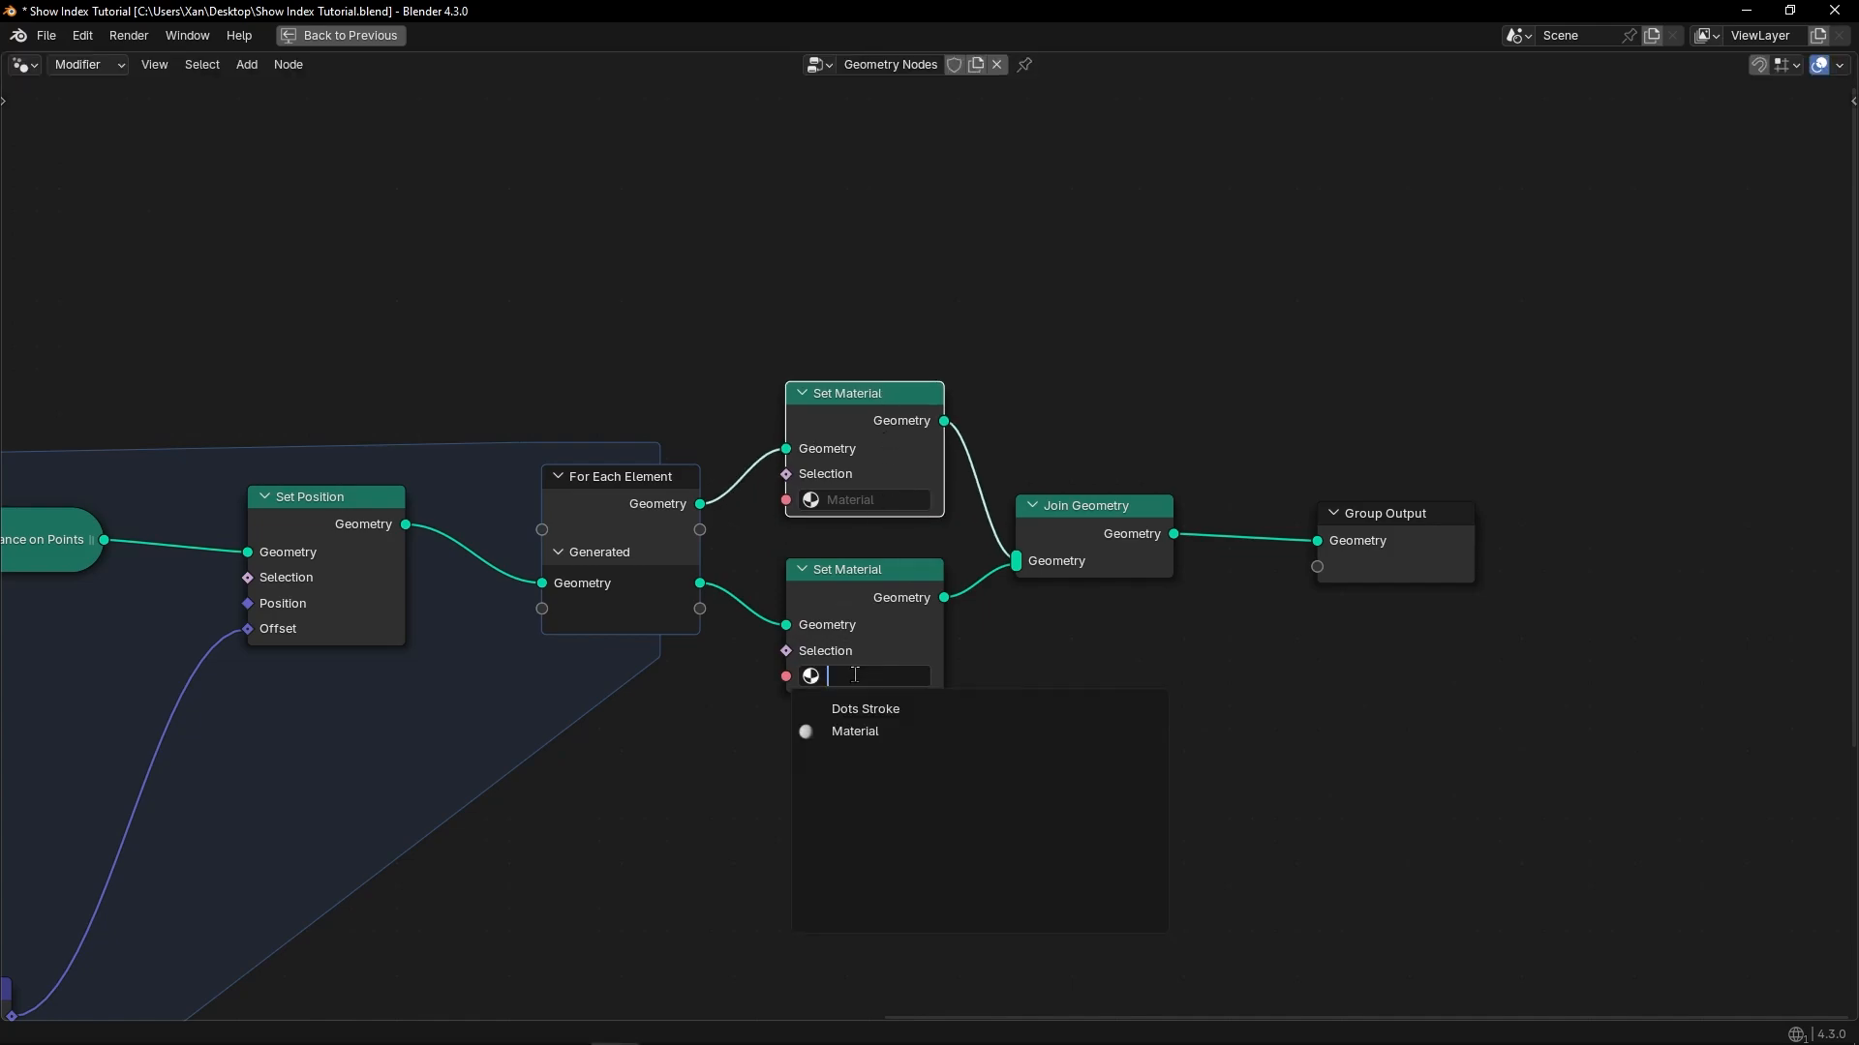
click(852, 732)
key(ctrl+space)
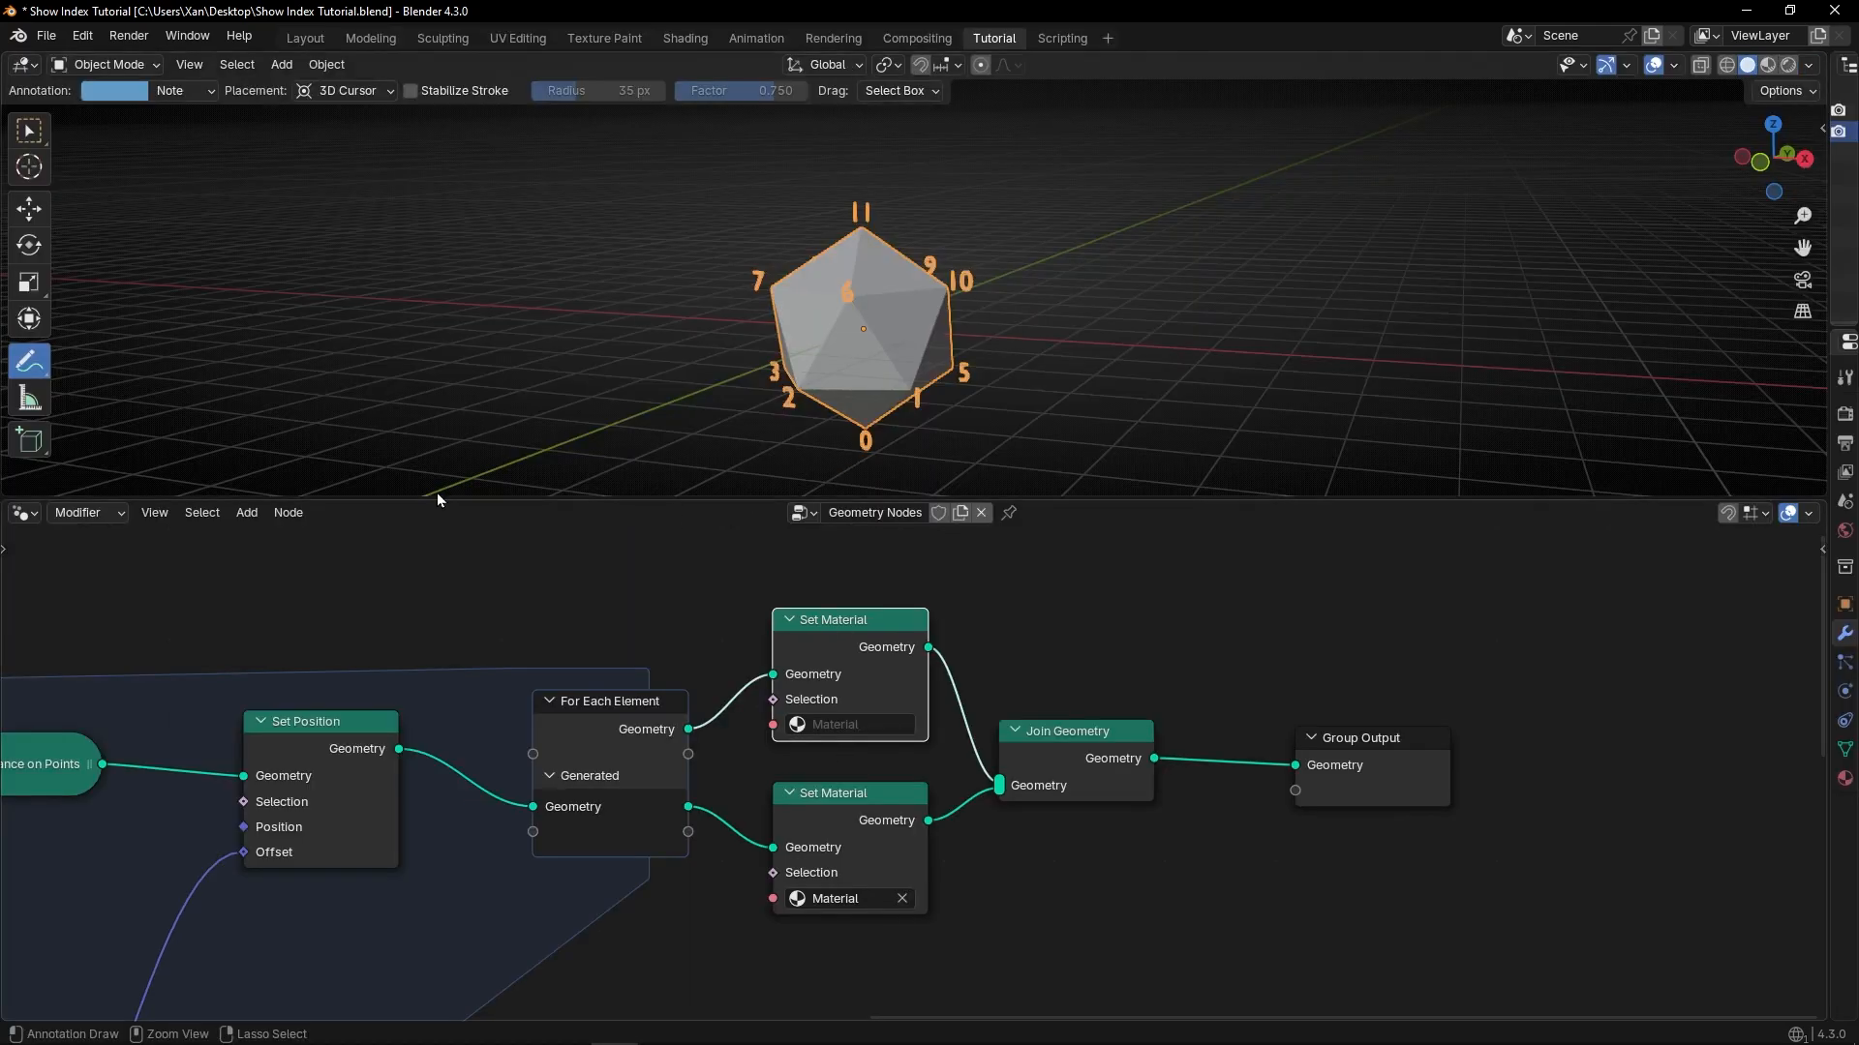
Show the Shader Editor in place of the 3D viewport and rename the cube's material as Numbers.
click(21, 64)
click(58, 259)
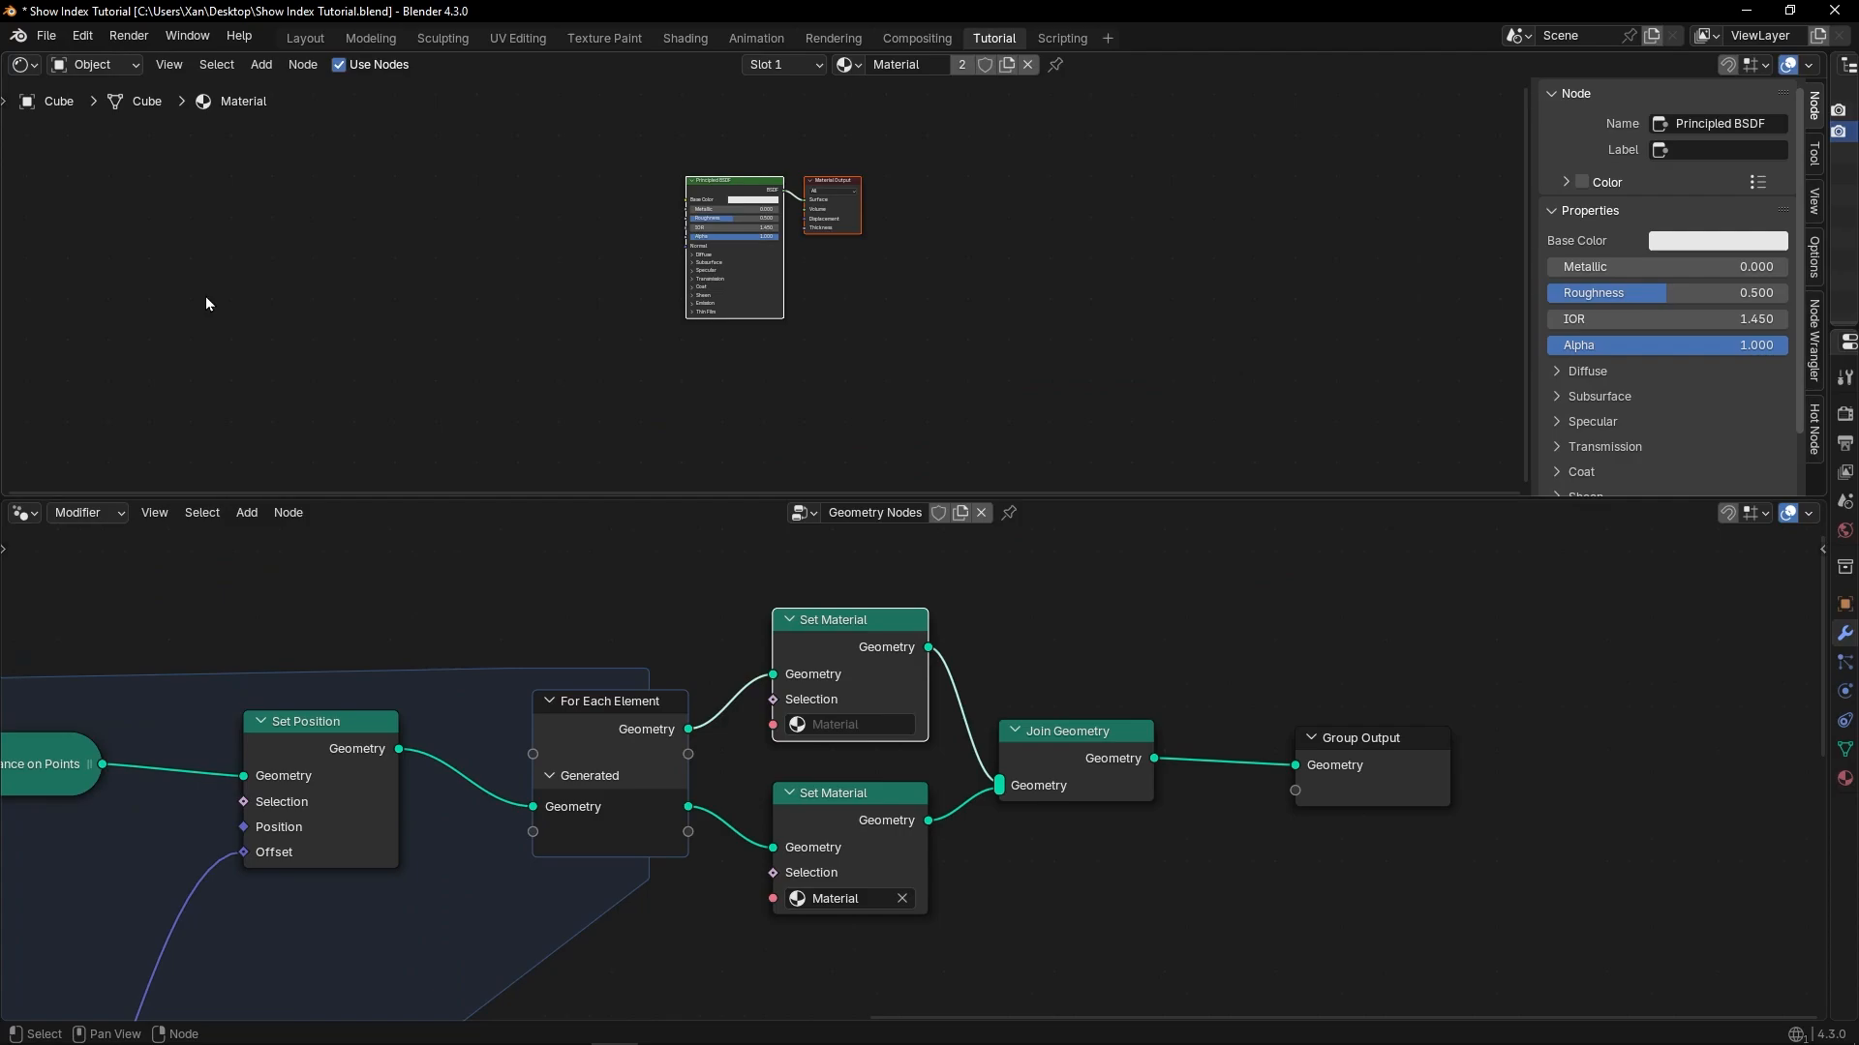
scroll(809, 363, up, 6)
middle_drag(895, 259, 971, 337)
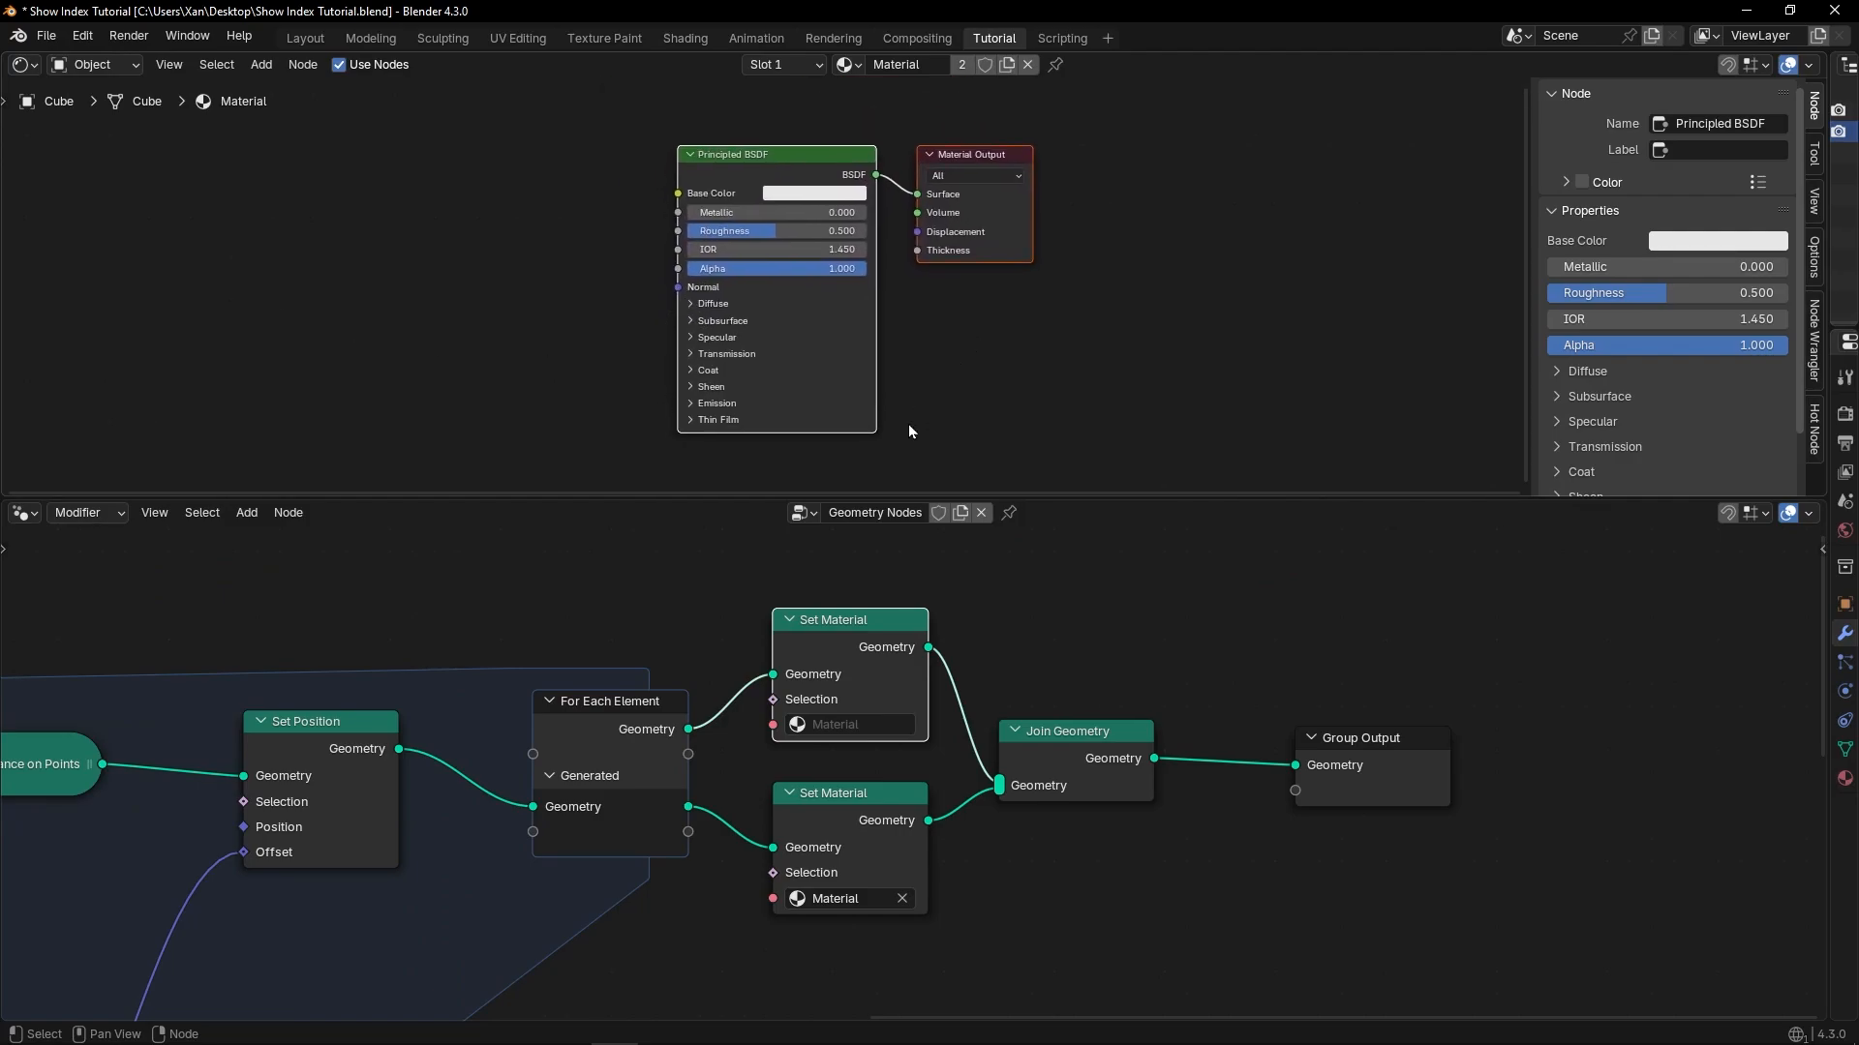
click(950, 60)
text(Numbers)
key(Return)
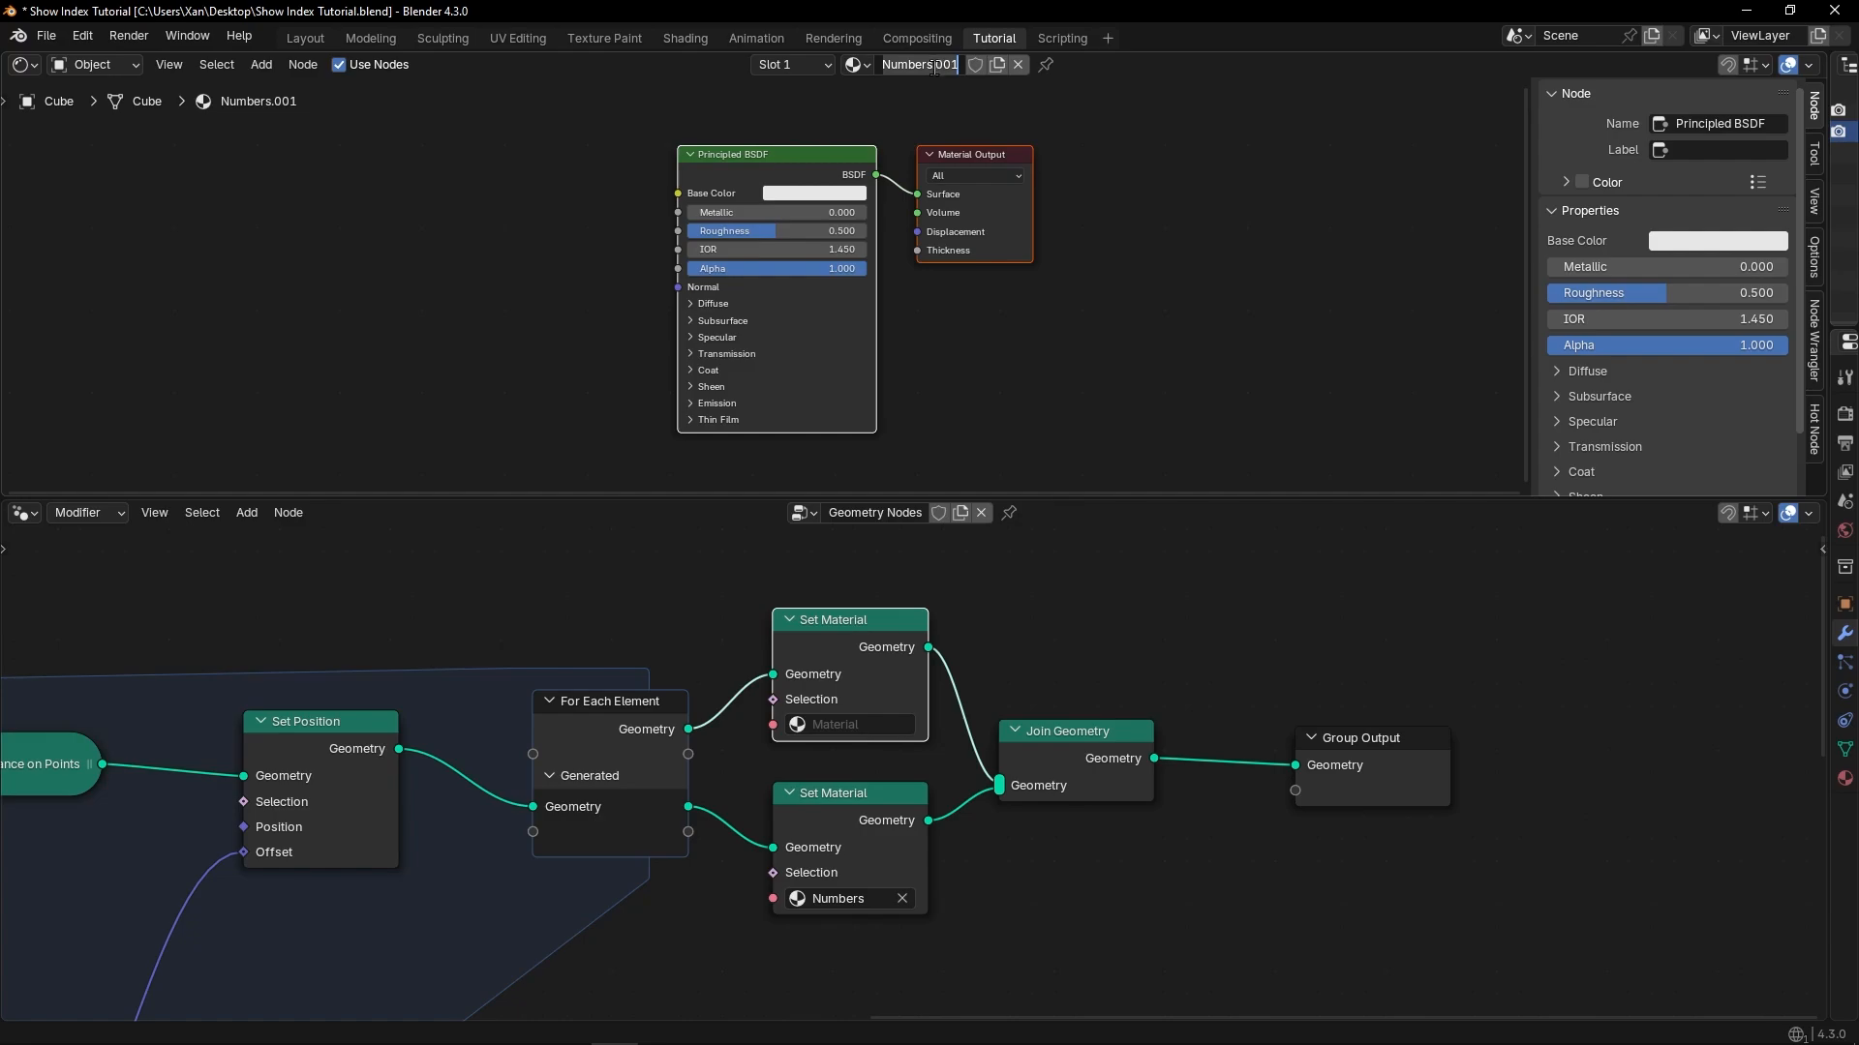
Rename the duplicated material as Object and set its base color to black.
text(t)
key(Return)
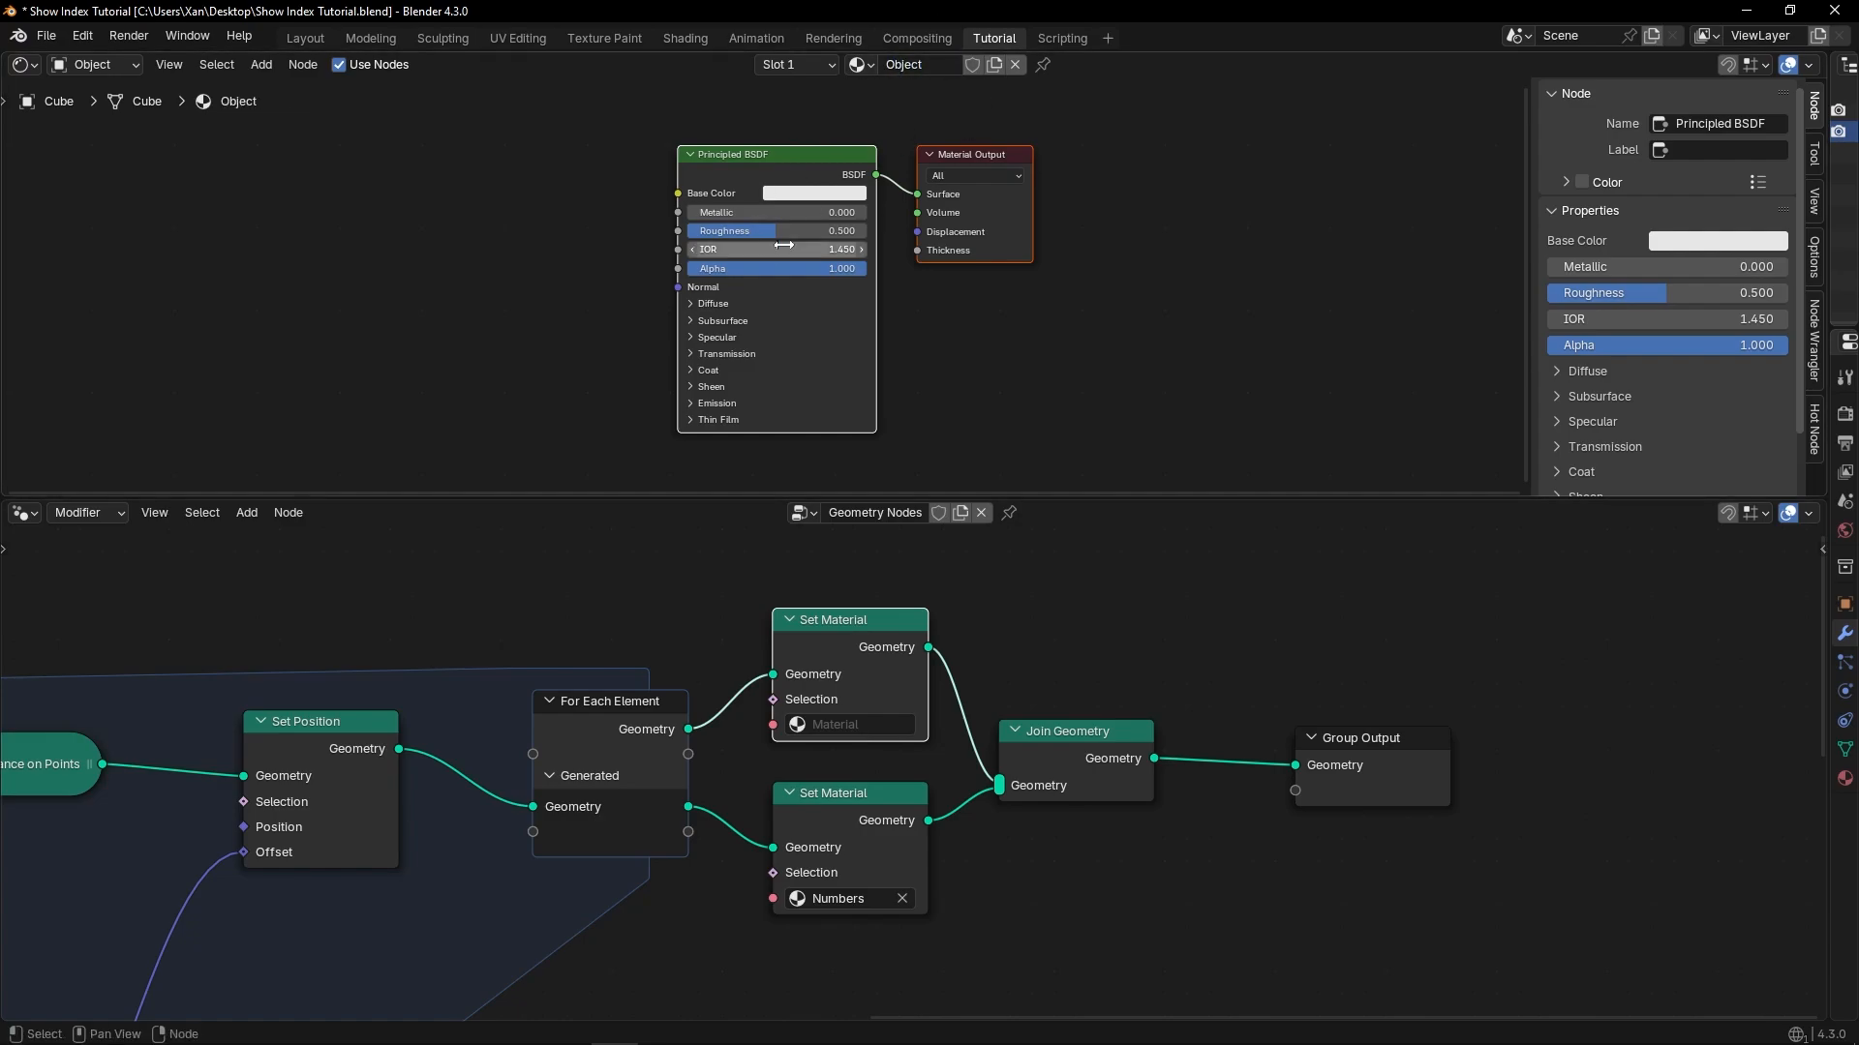
click(816, 201)
drag(910, 300, 908, 339)
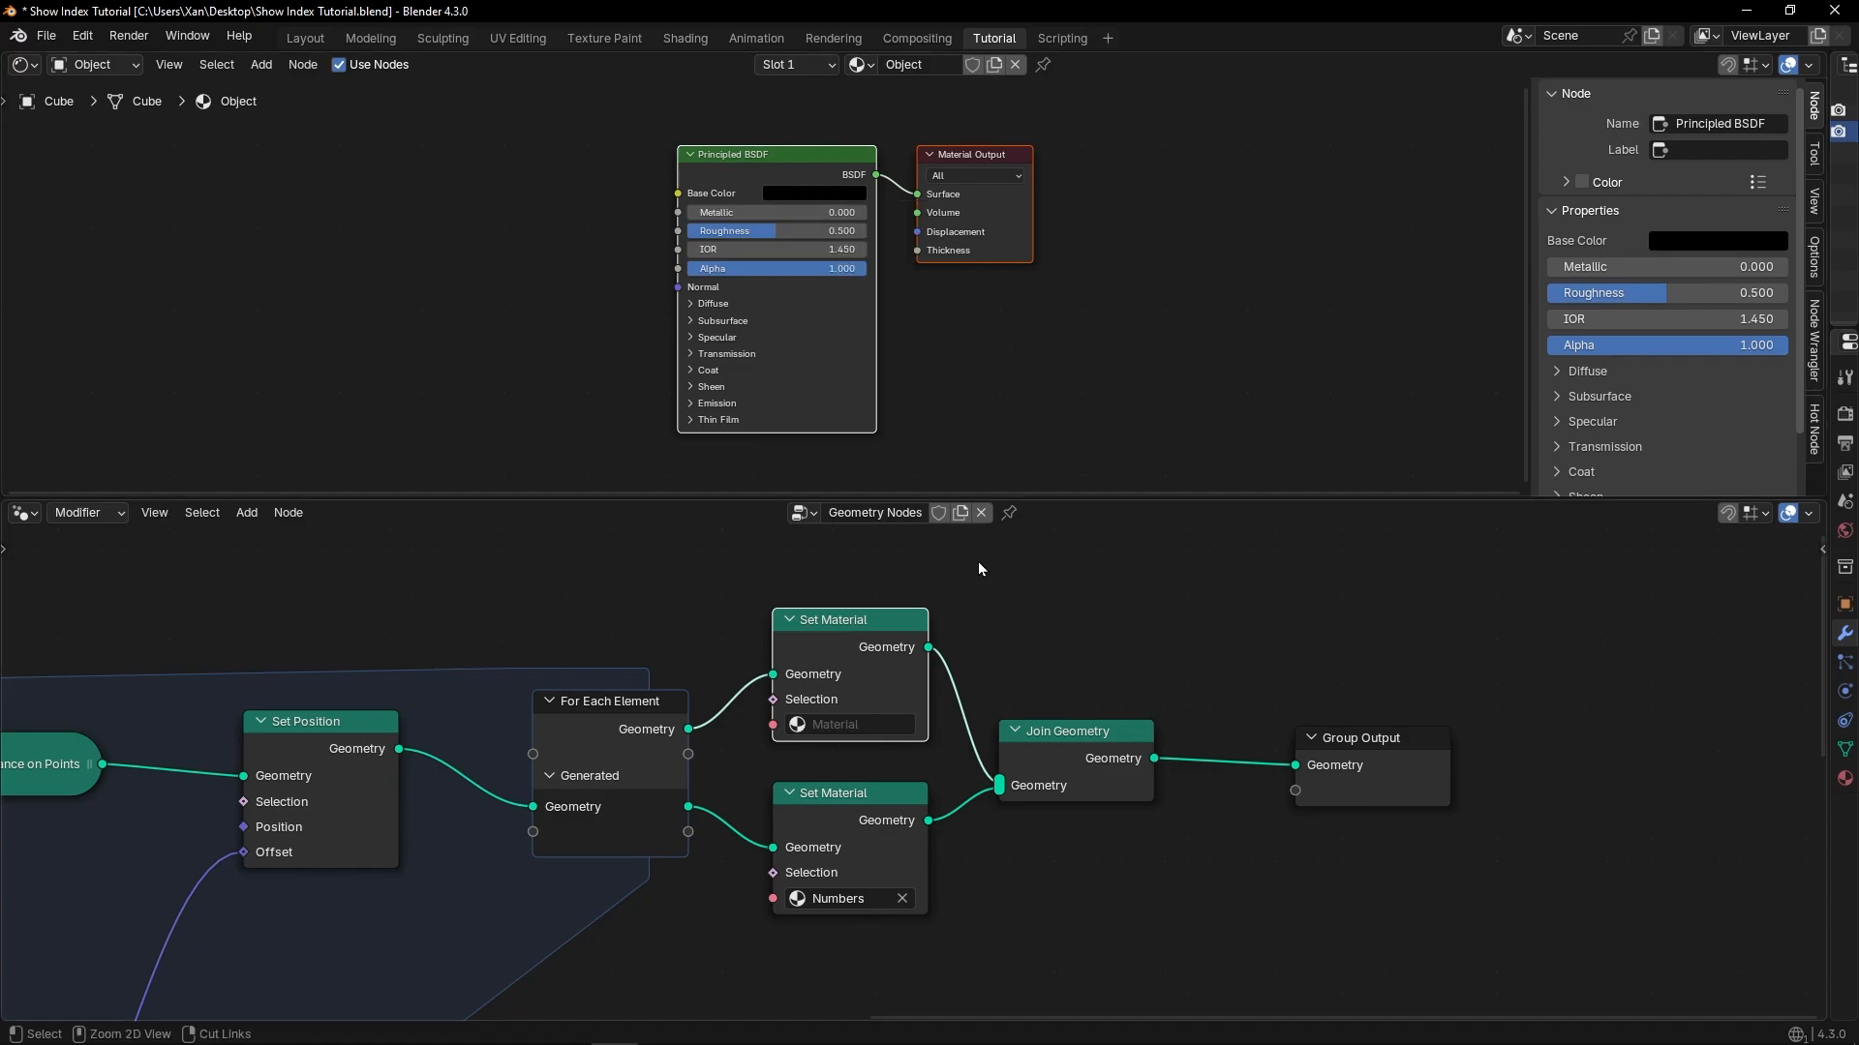
Bring back the 3D viewport with Material Preview shading and assign the Object material to the Set Material node on the main geometry.
click(24, 66)
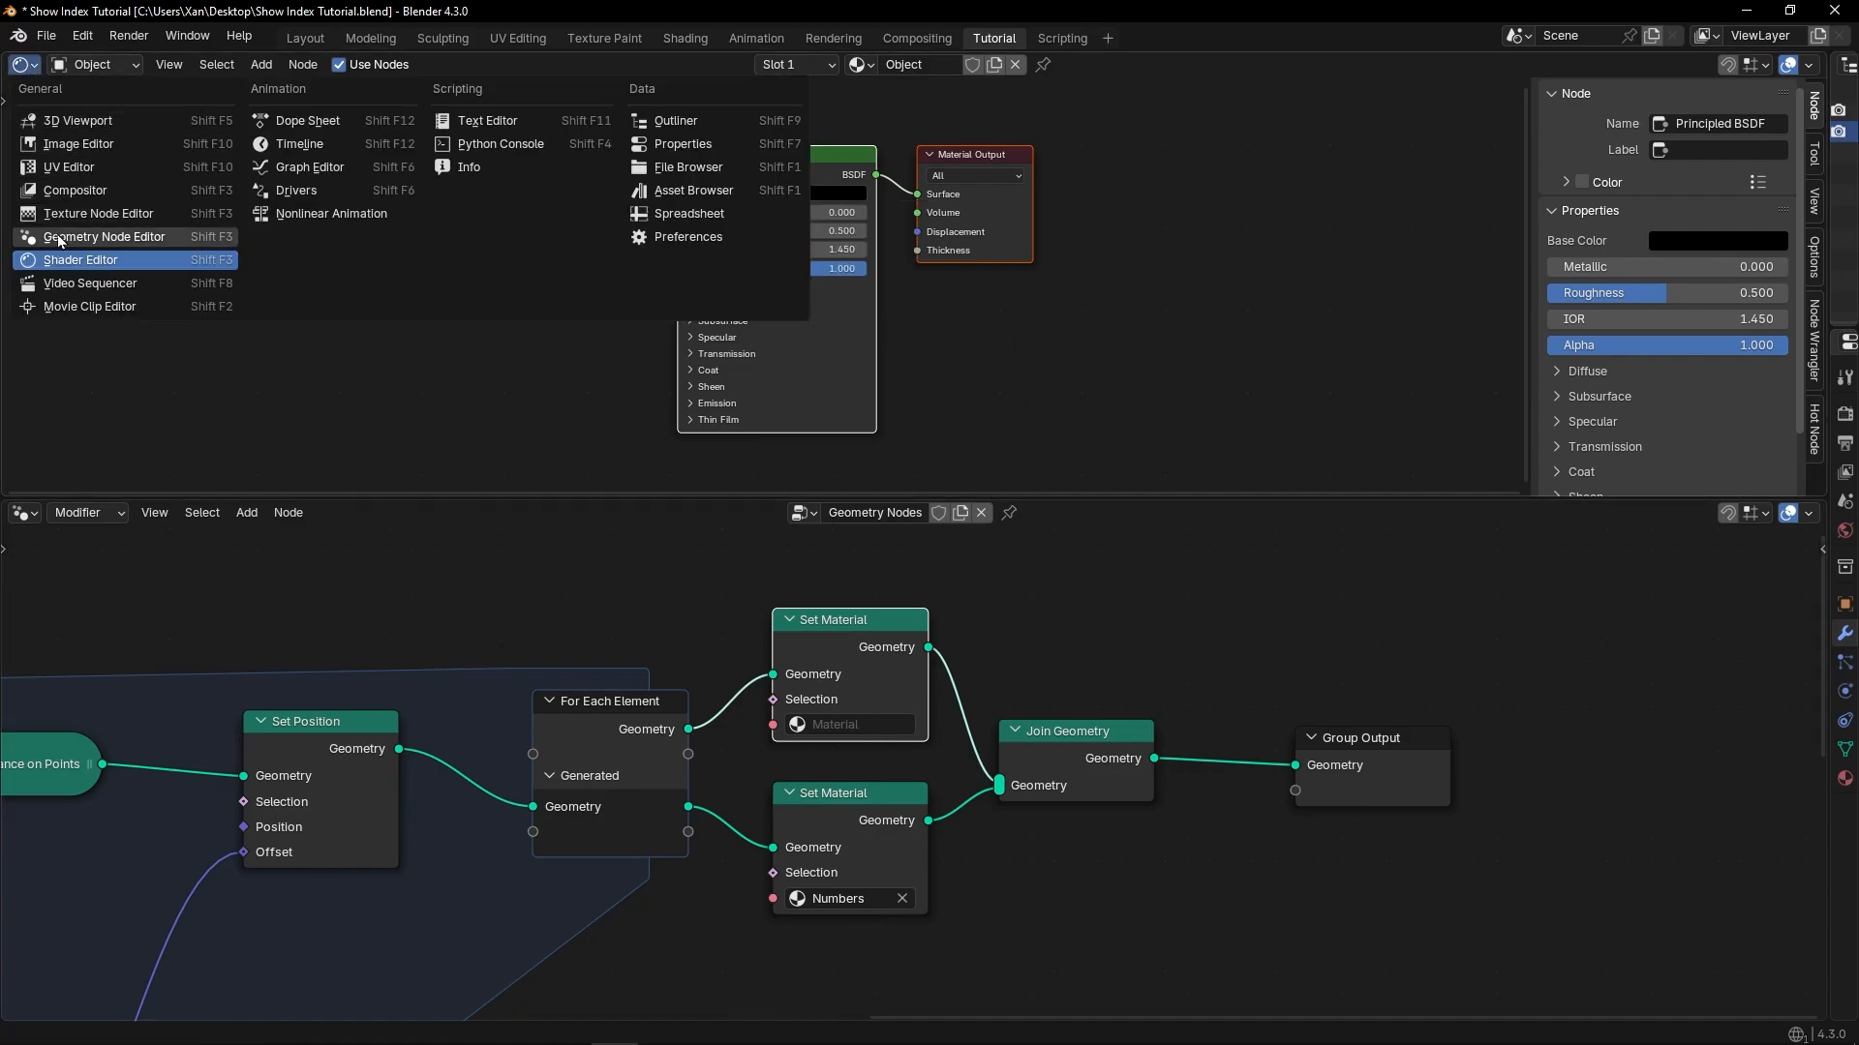
click(78, 120)
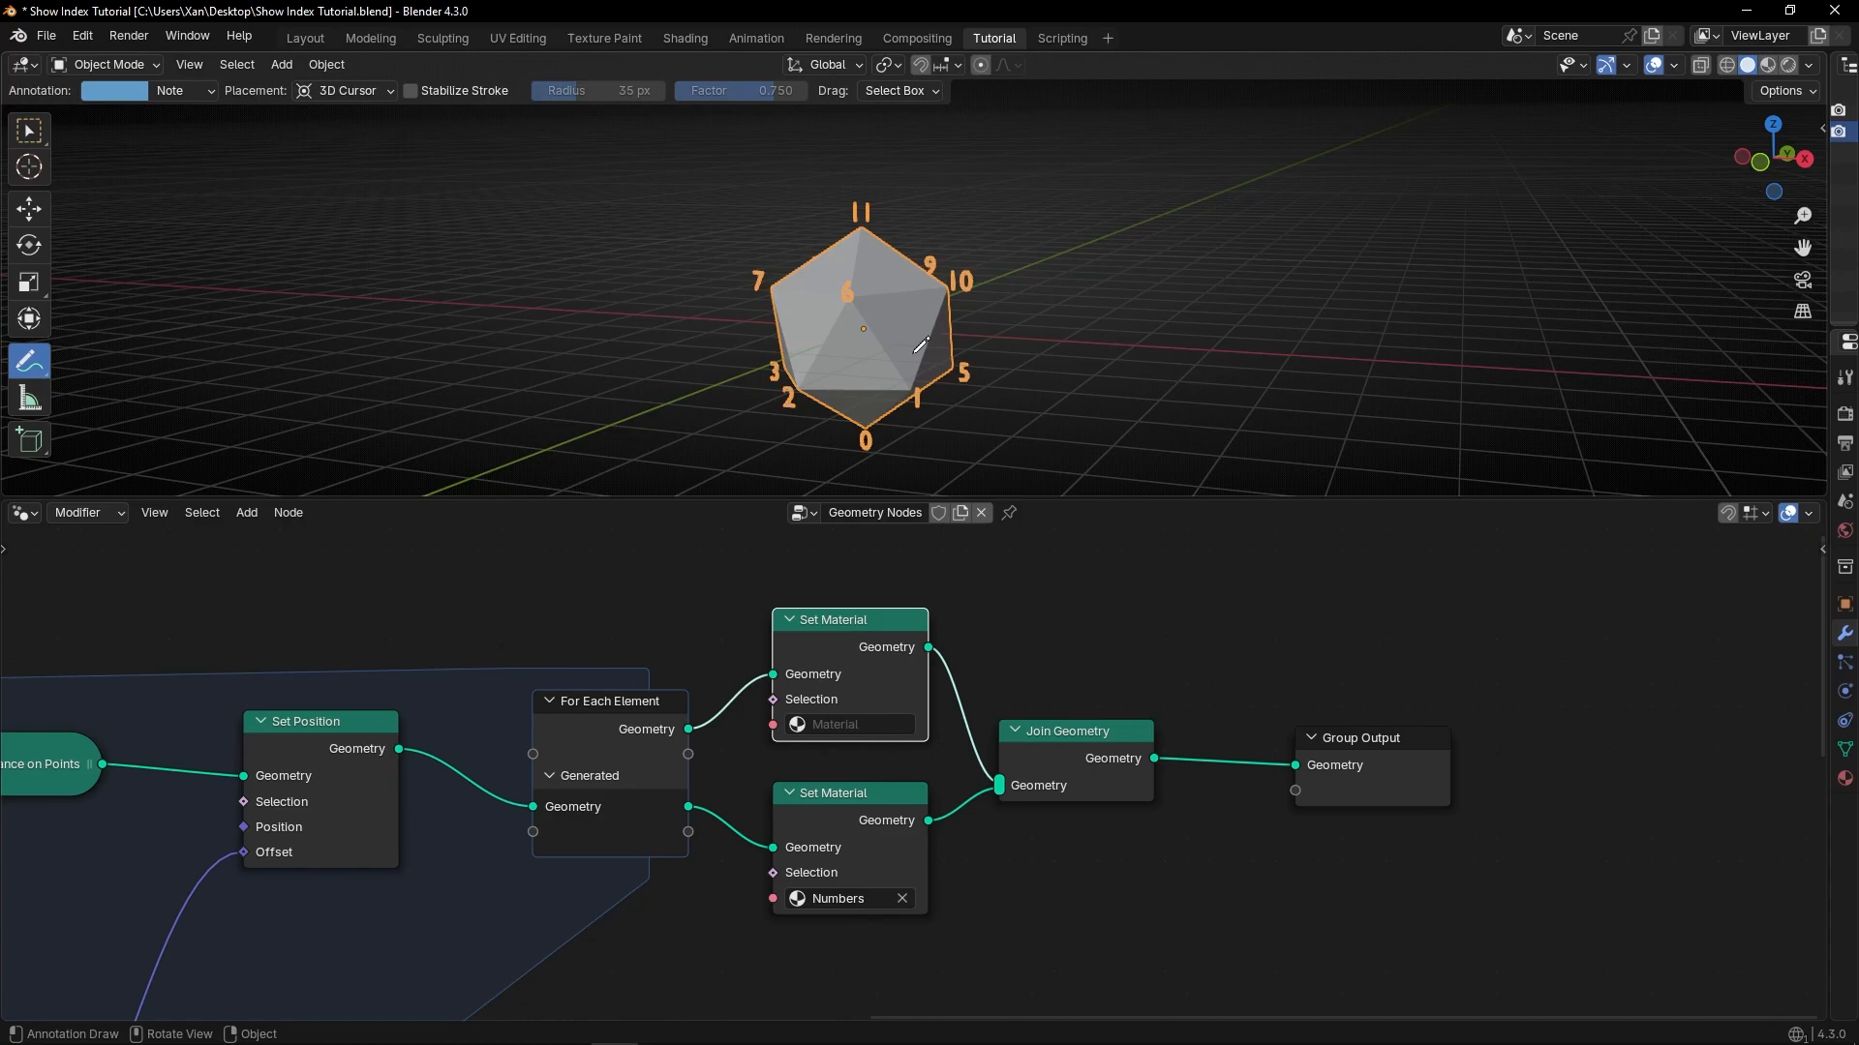
click(1768, 67)
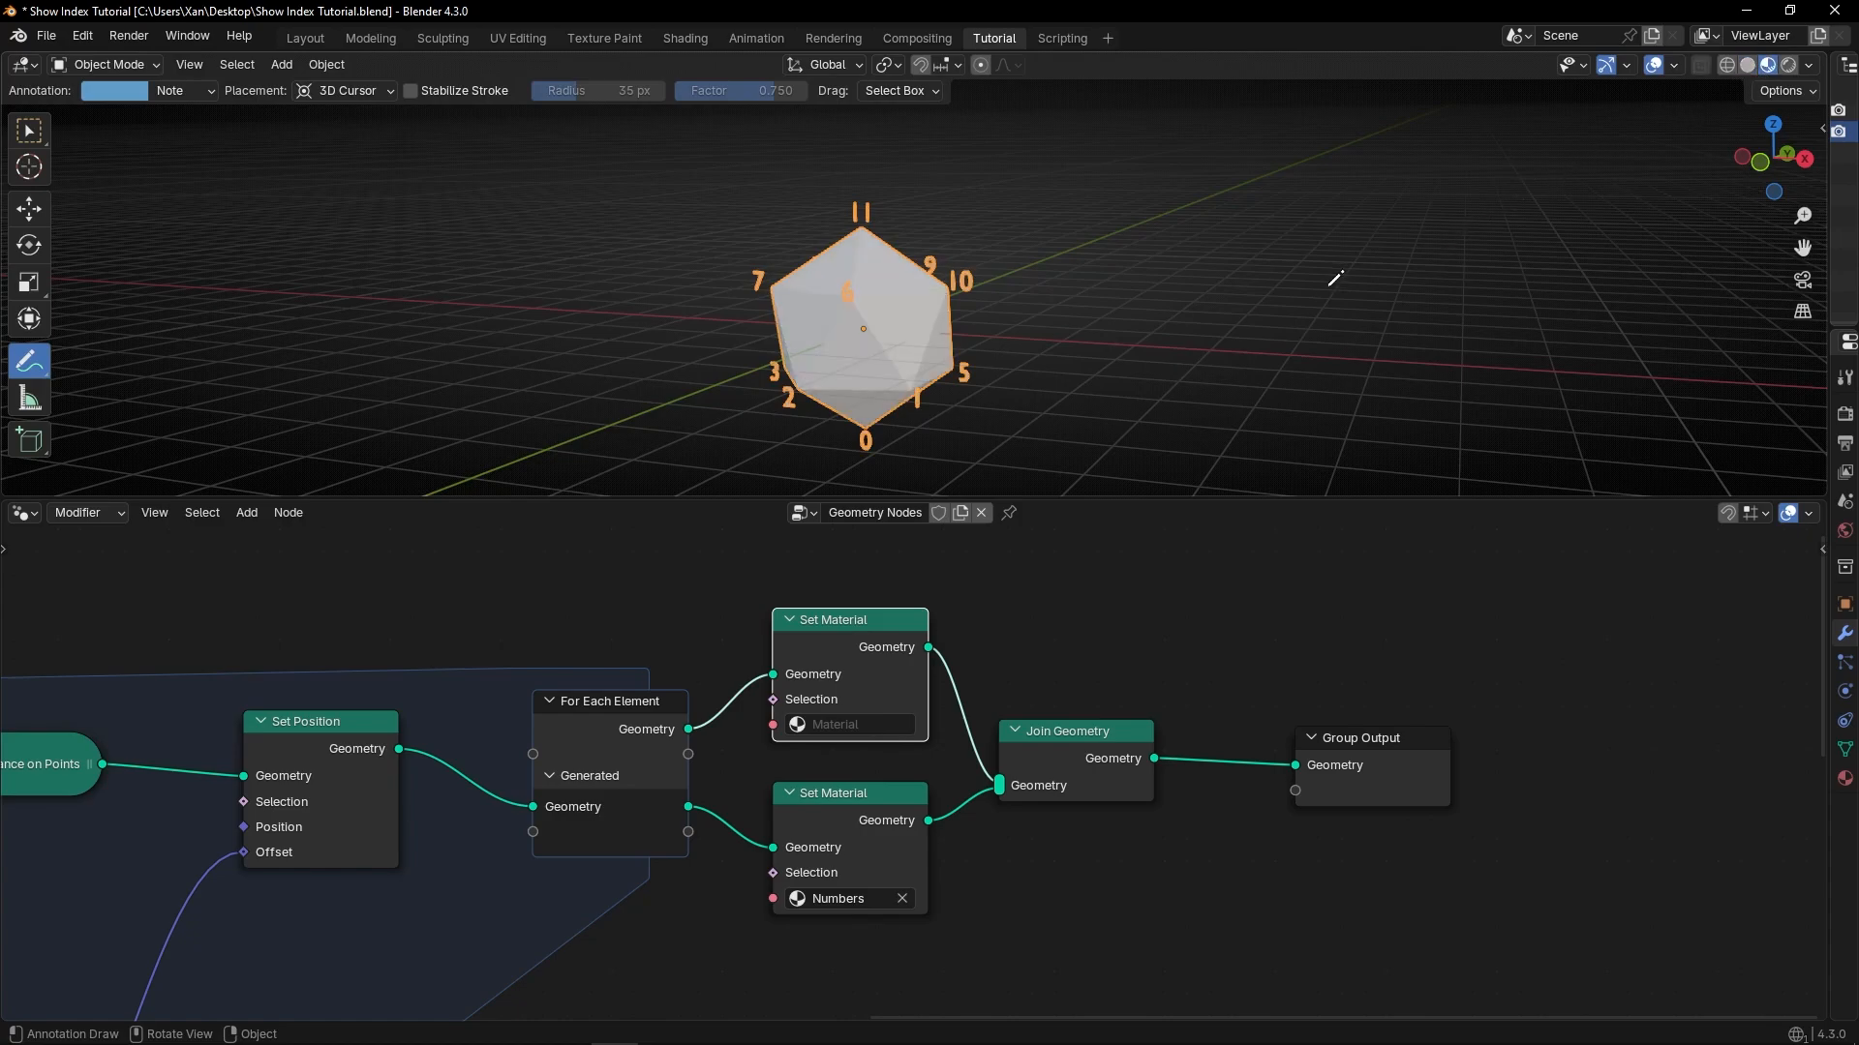
click(854, 724)
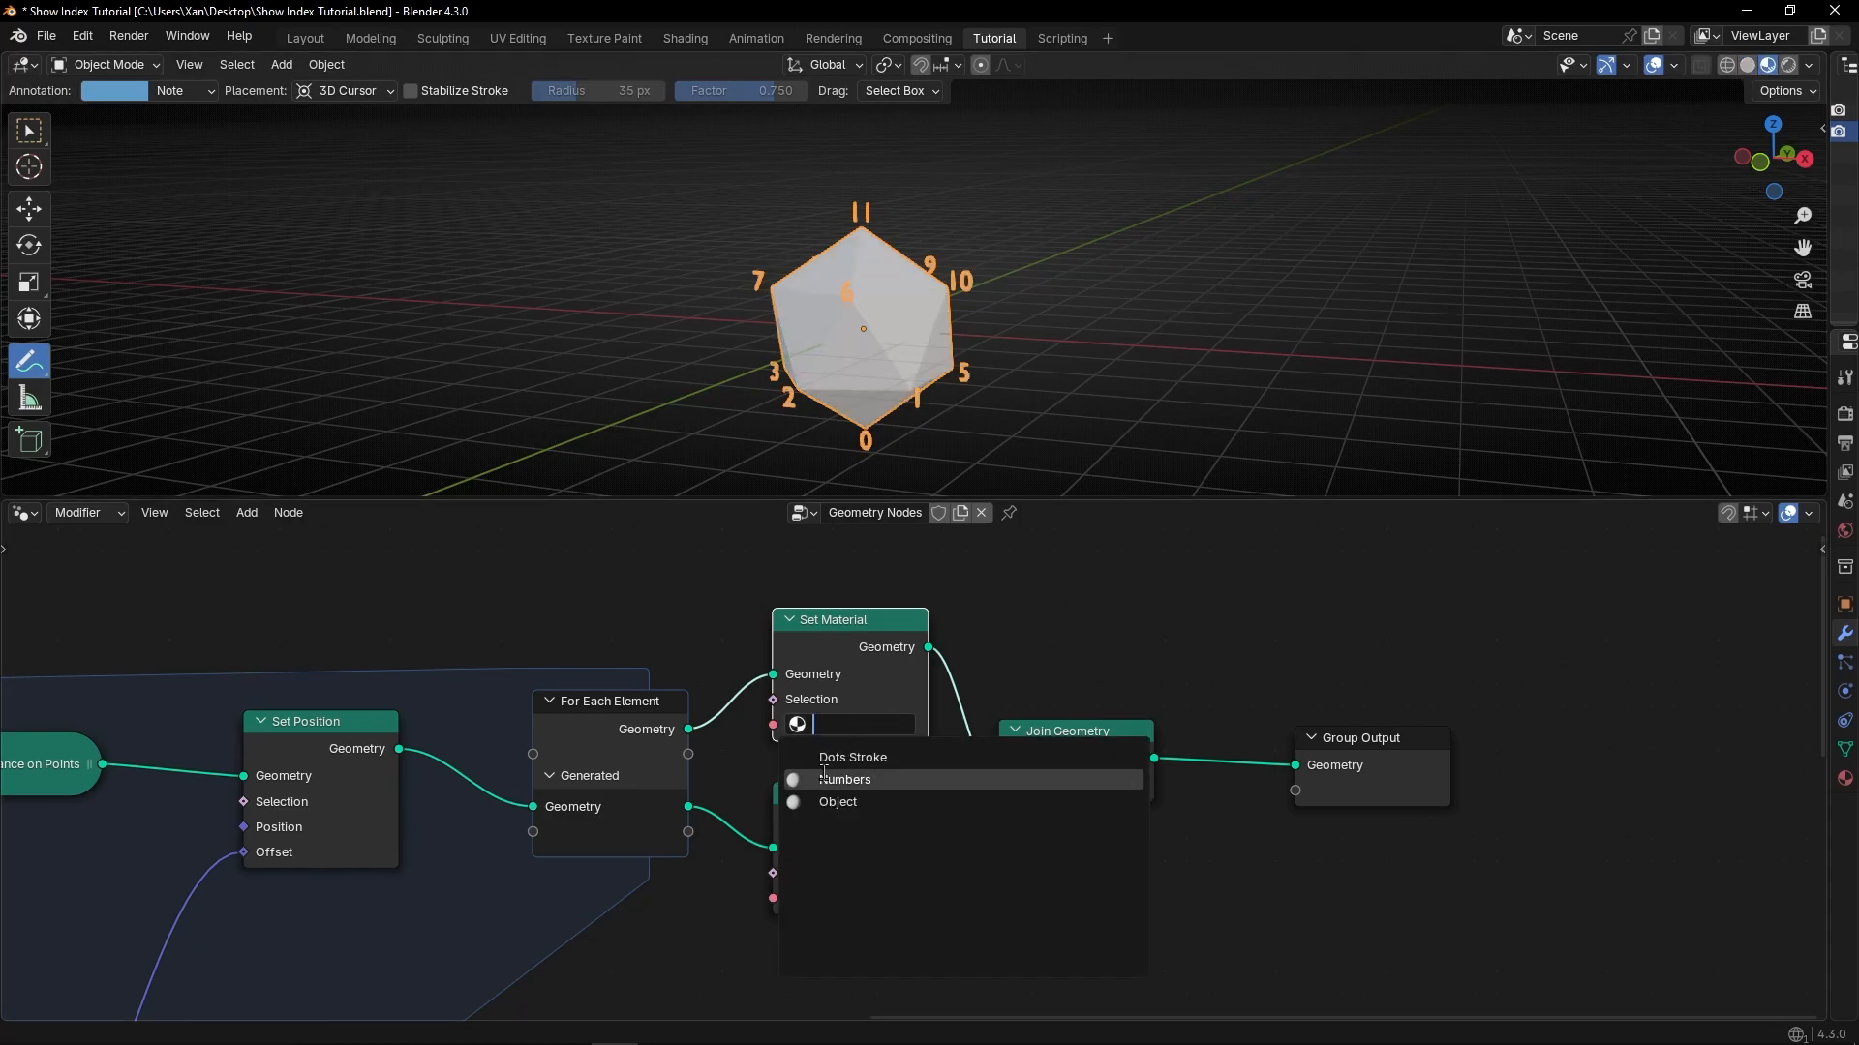
click(847, 802)
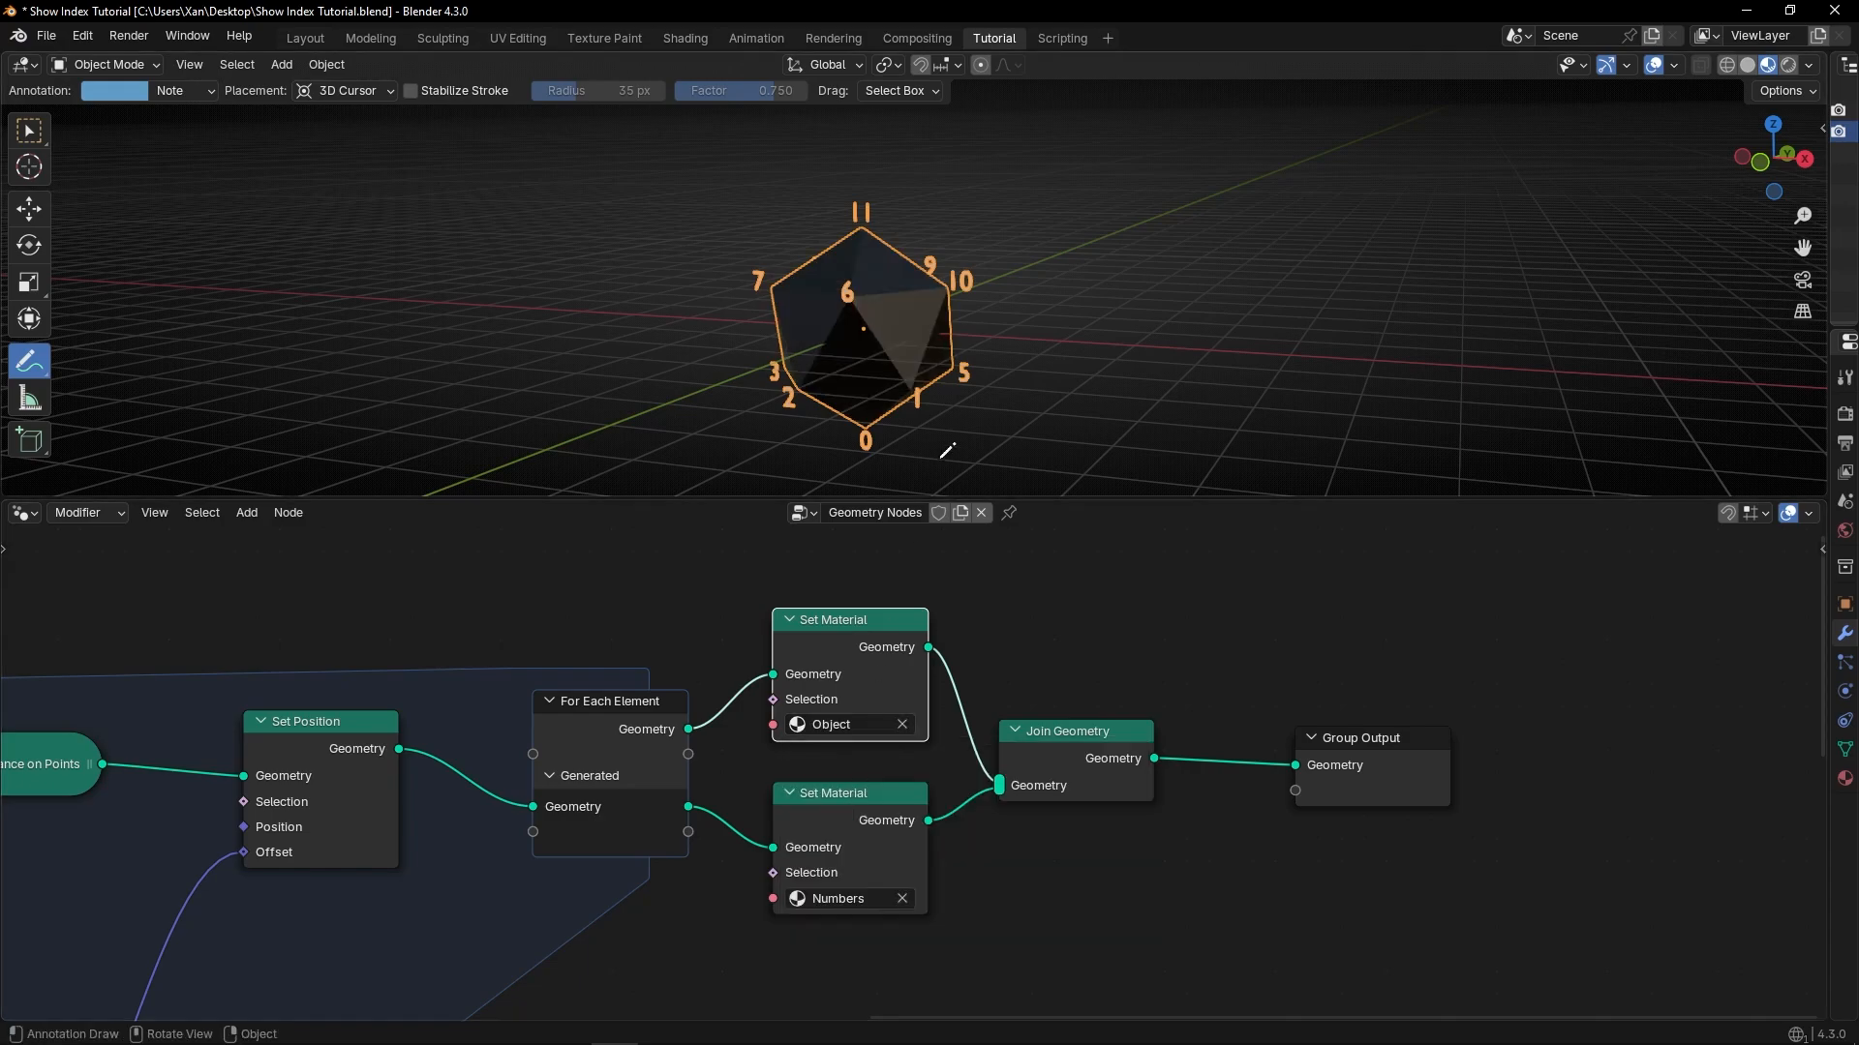
Switch from the Annotate tool to Select Box and turn off the viewport overlays.
mouse_move(932, 372)
middle_down()
mouse_move(1007, 386)
mouse_move(919, 397)
middle_up()
click(29, 130)
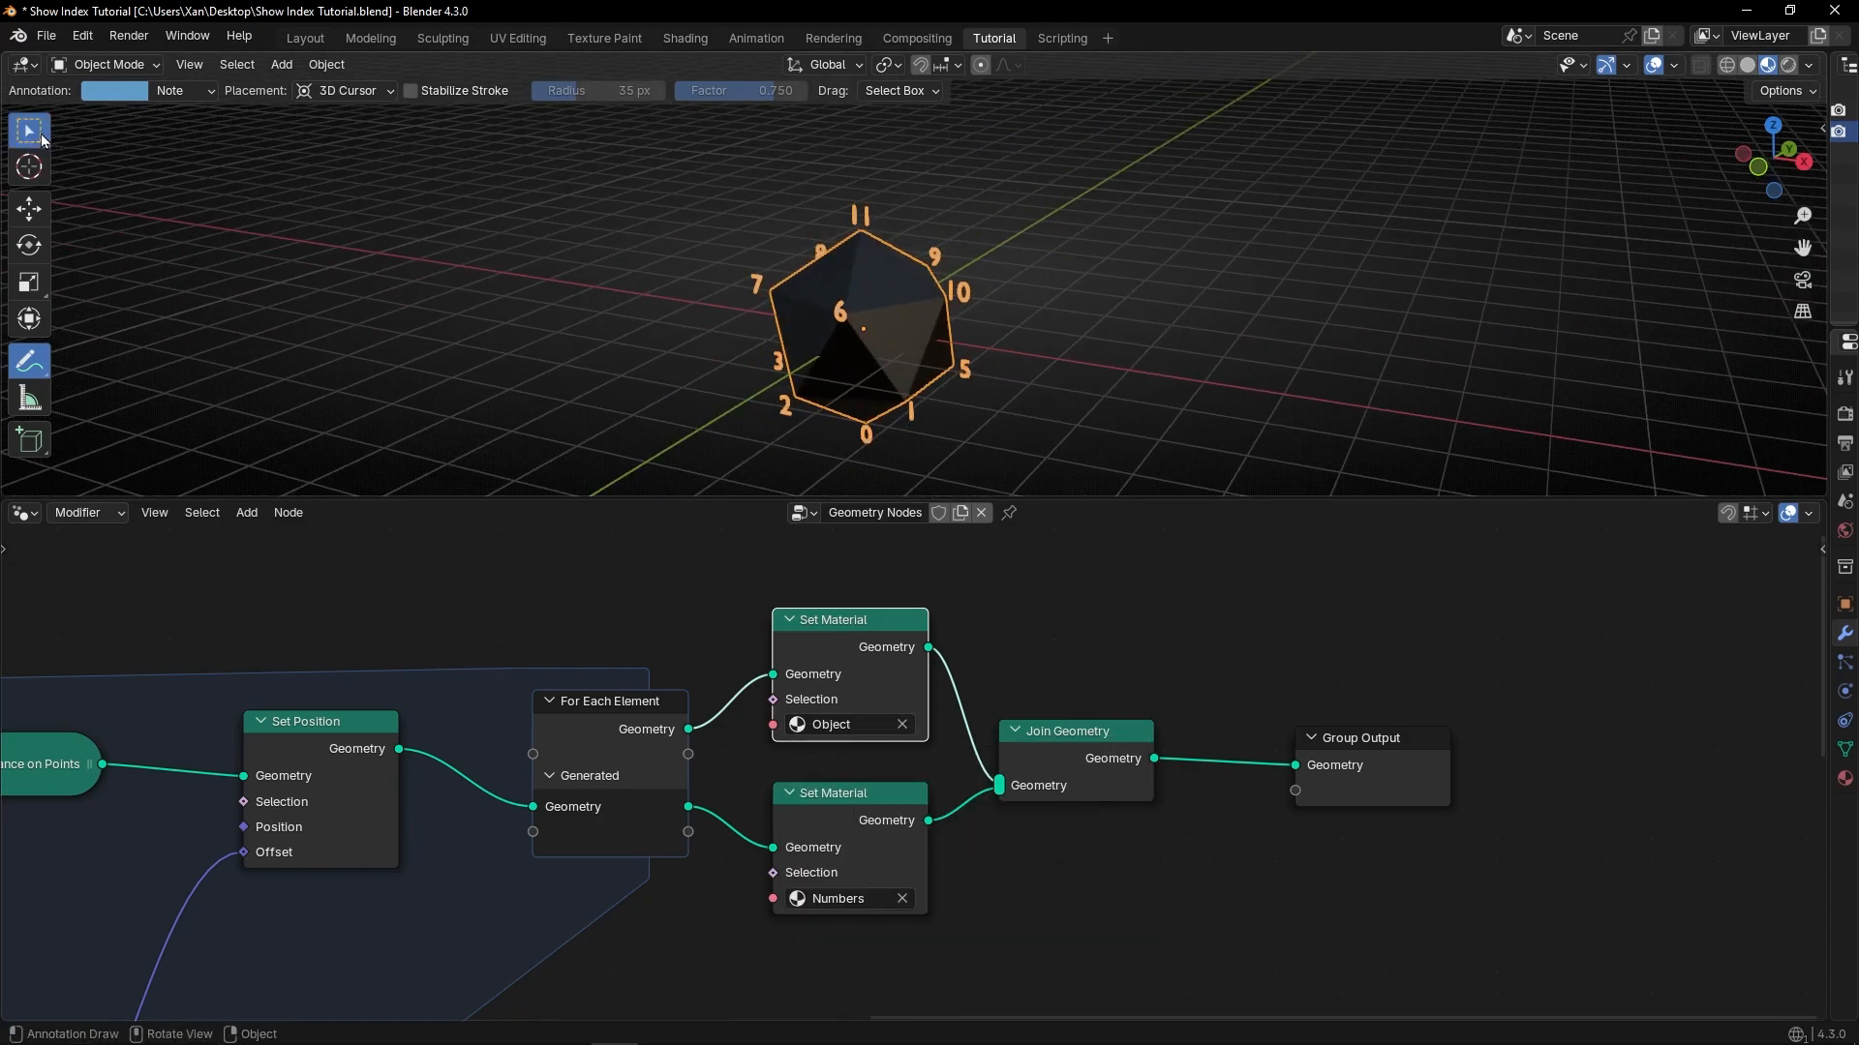
click(749, 393)
middle_drag(750, 393, 1102, 300)
click(1664, 69)
scroll(978, 374, down, 3)
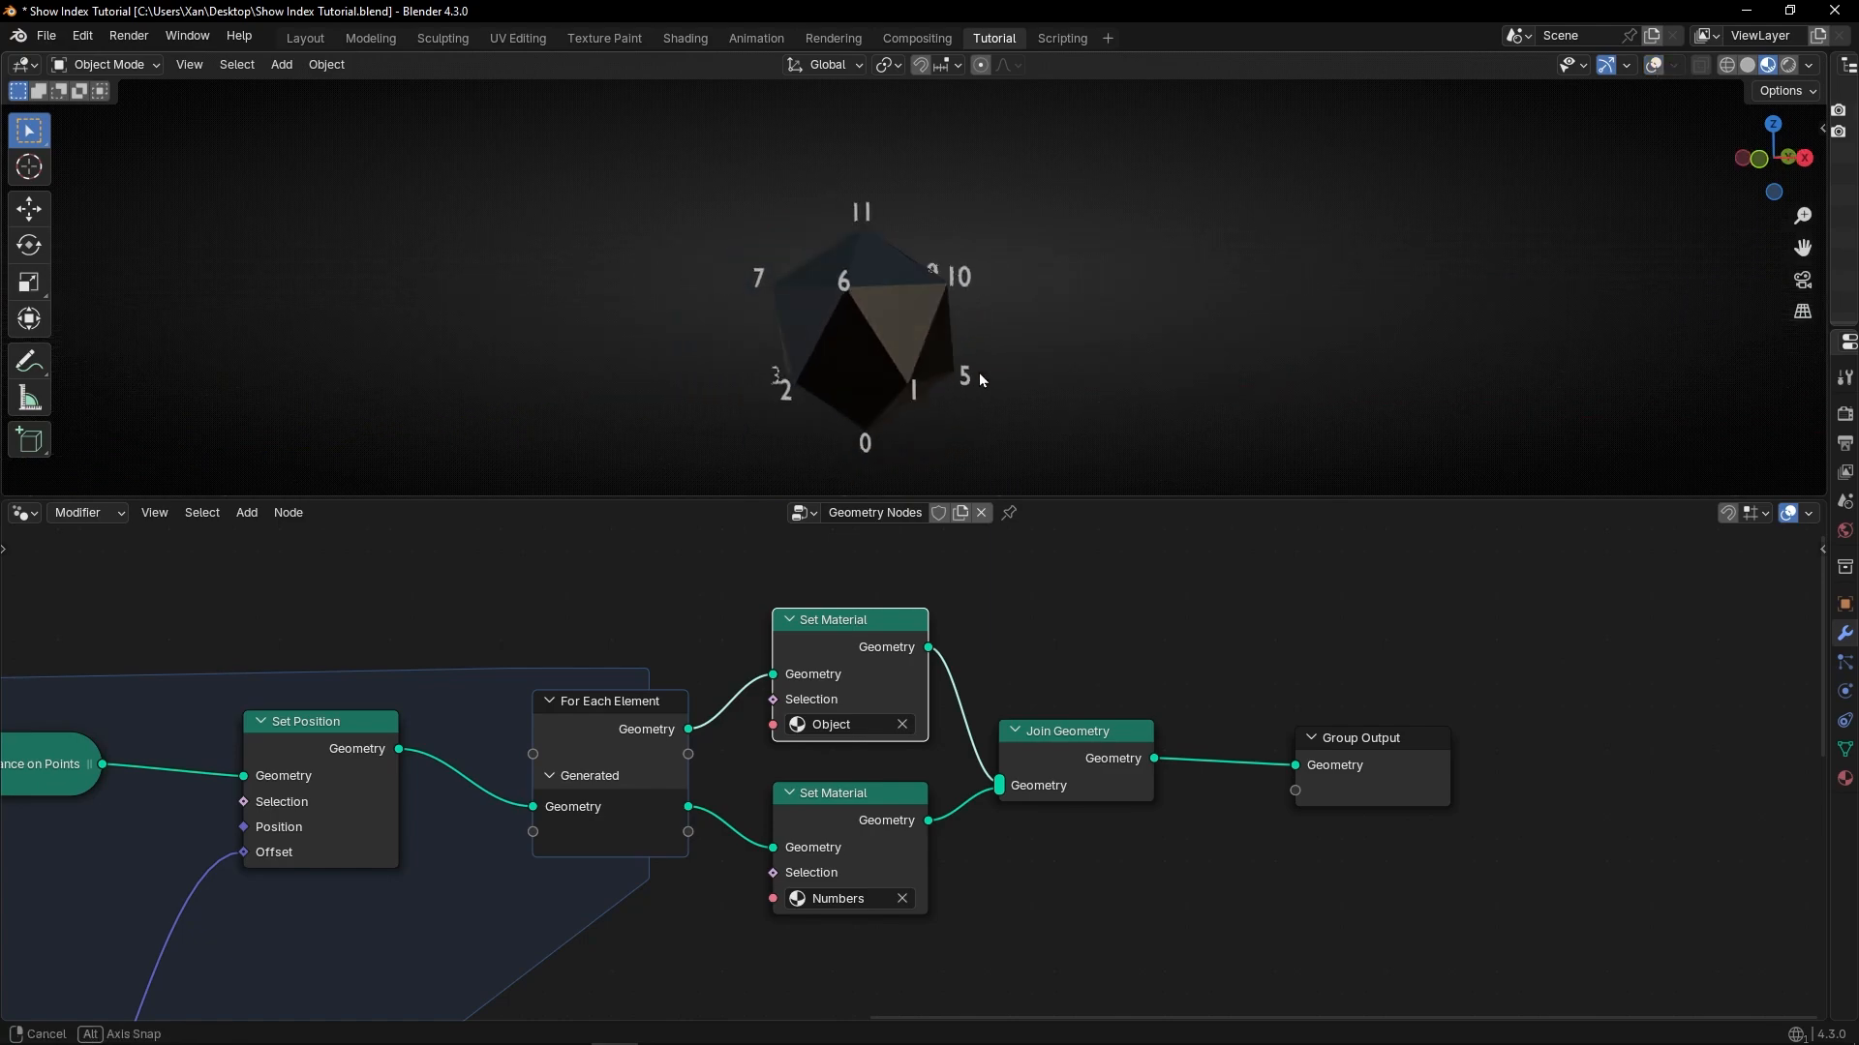
mouse_move(979, 373)
middle_down()
mouse_move(1028, 397)
mouse_move(887, 400)
mouse_move(987, 308)
mouse_move(1015, 379)
middle_up()
Increase the Size on the Value to Text node group to 0.78 m.
middle_drag(132, 886, 673, 765)
middle_drag(399, 886, 684, 726)
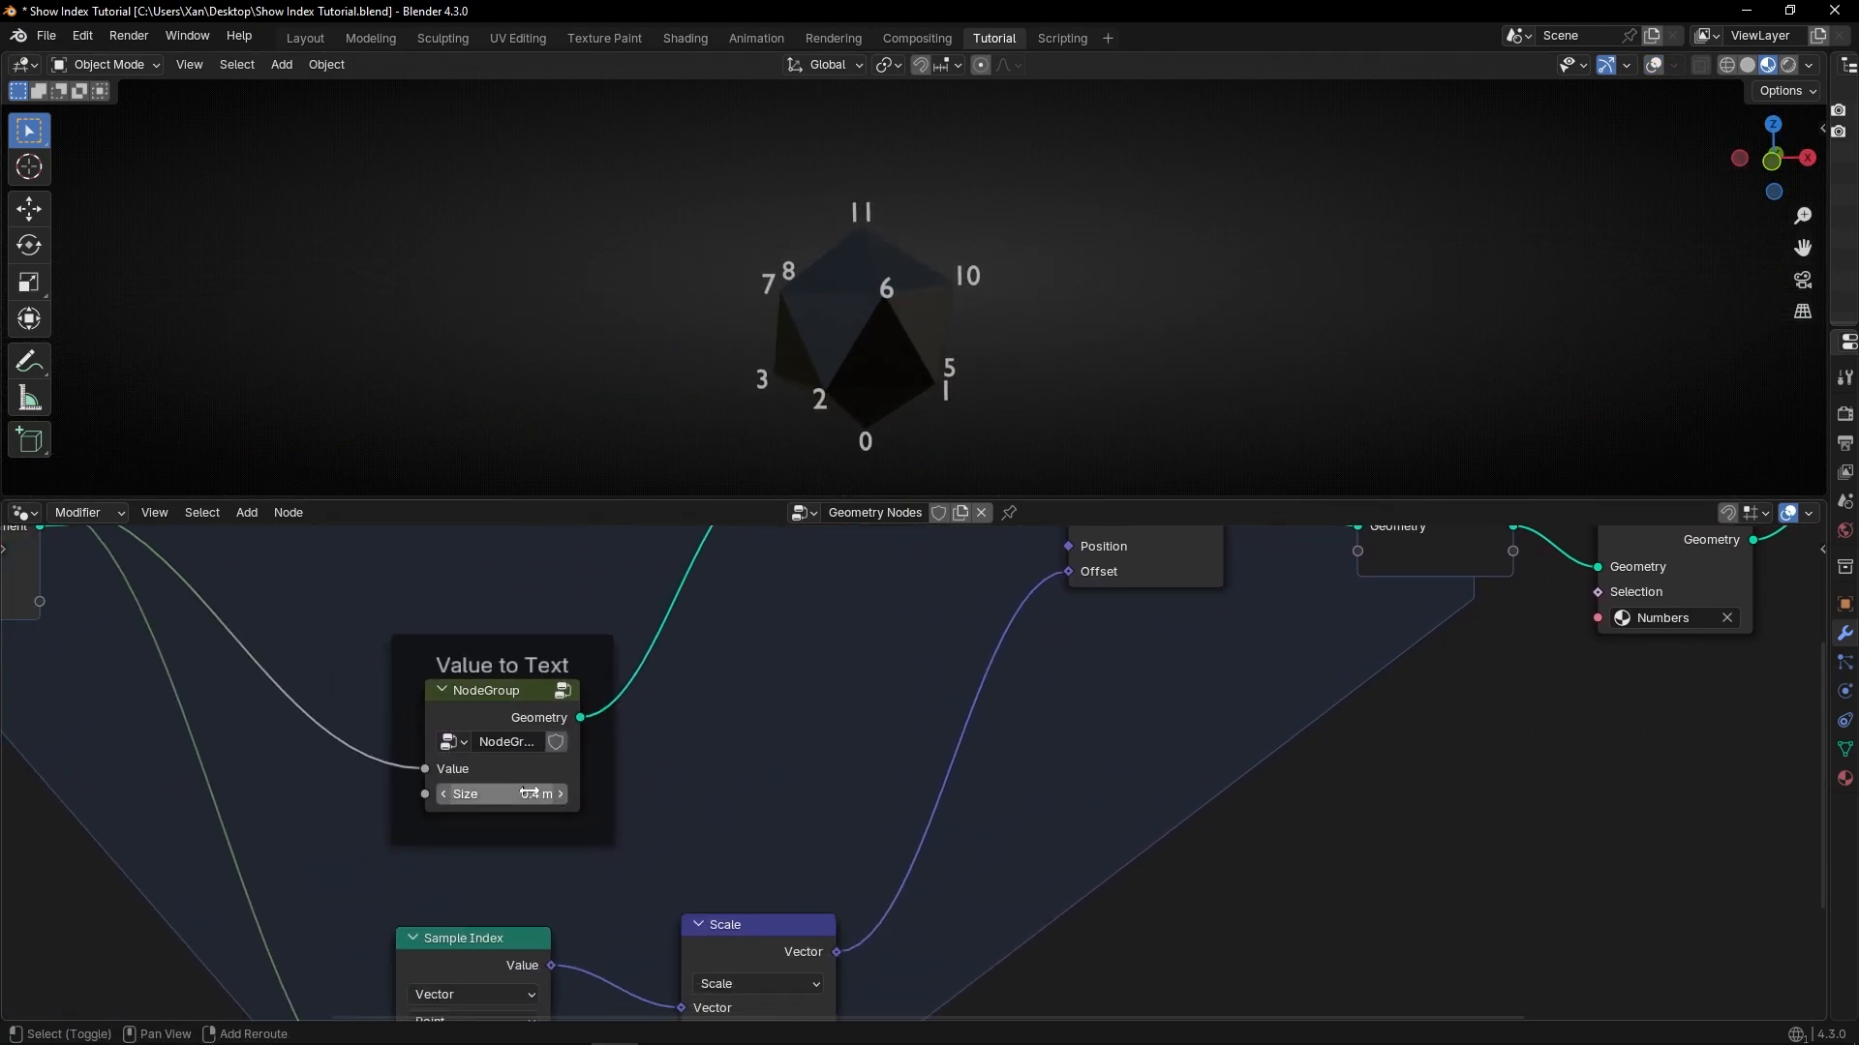
shift+drag(529, 791, 678, 791)
middle_drag(809, 351, 902, 352)
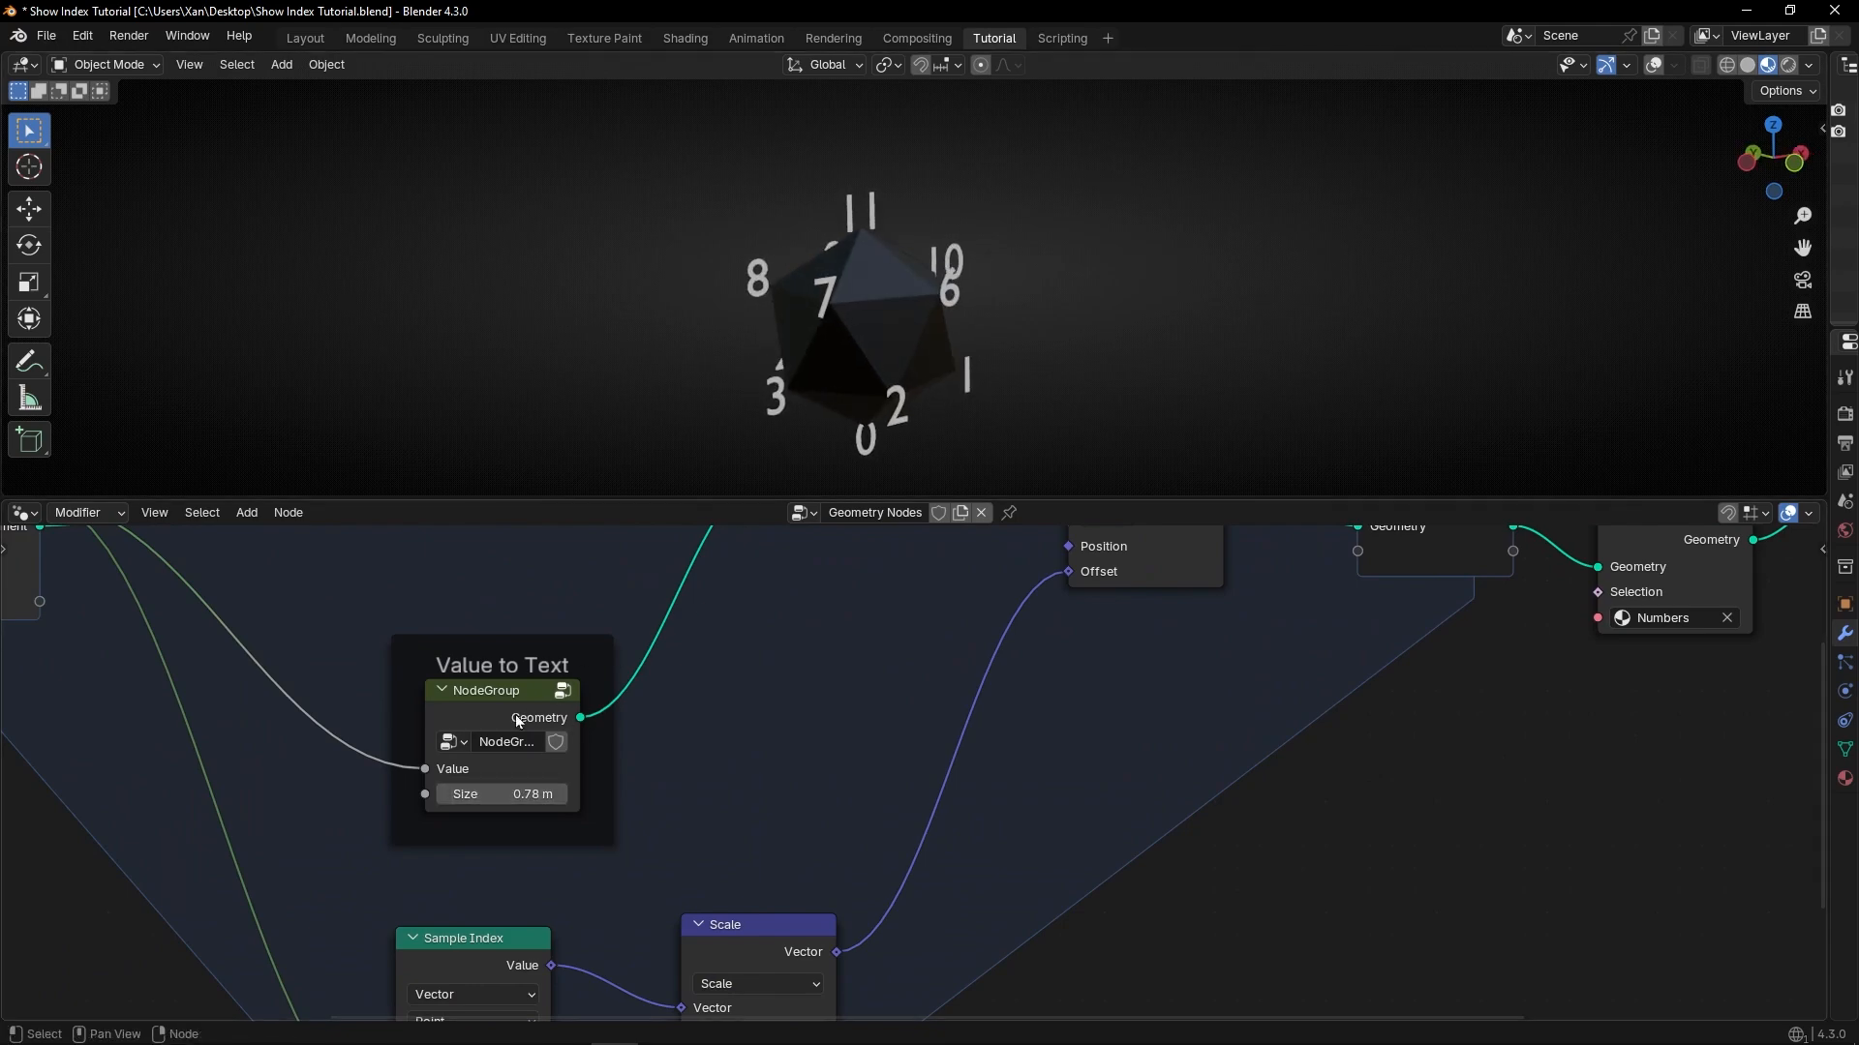
Raise the Ico Sphere node's subdivisions to 2.
middle_drag(514, 717, 1095, 713)
middle_drag(464, 743, 706, 802)
middle_drag(392, 691, 419, 743)
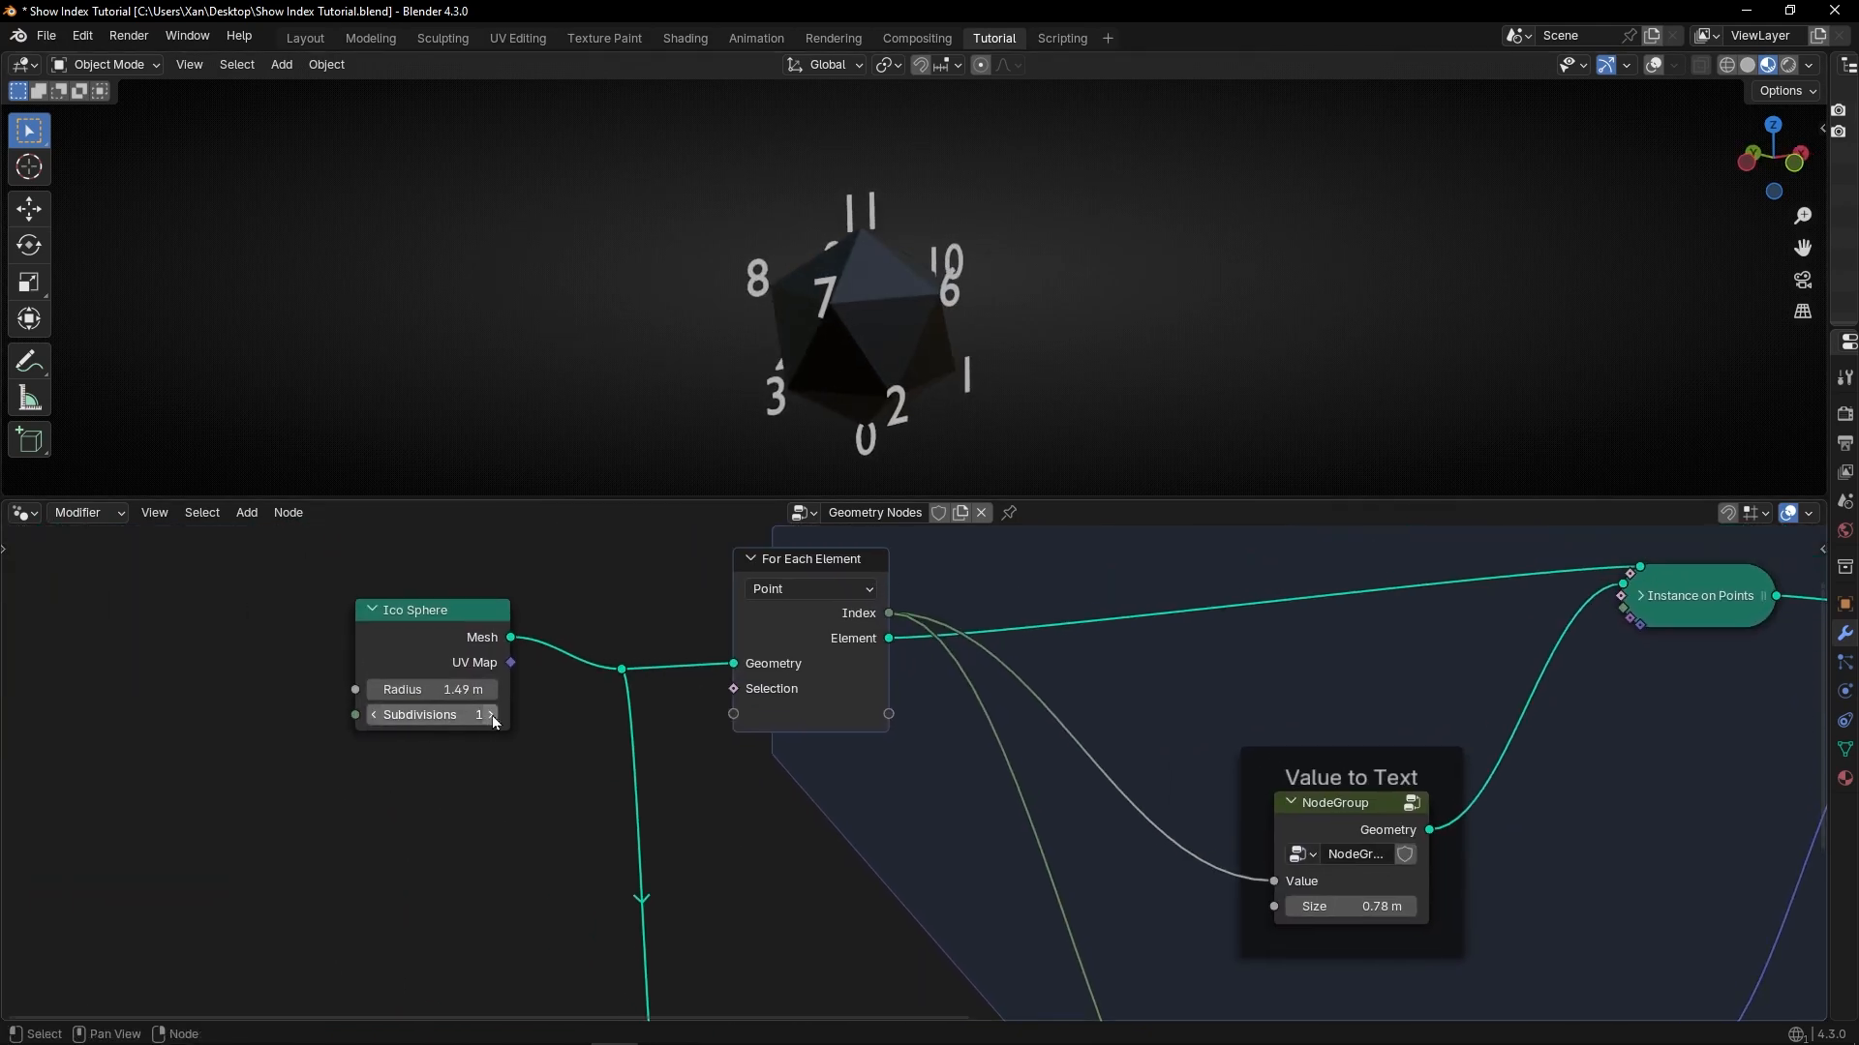
click(493, 717)
middle_drag(678, 344, 872, 368)
Open the Value to Text node group and try changing the Transform Geometry node's X rotation, then undo it.
middle_drag(1306, 672, 1021, 562)
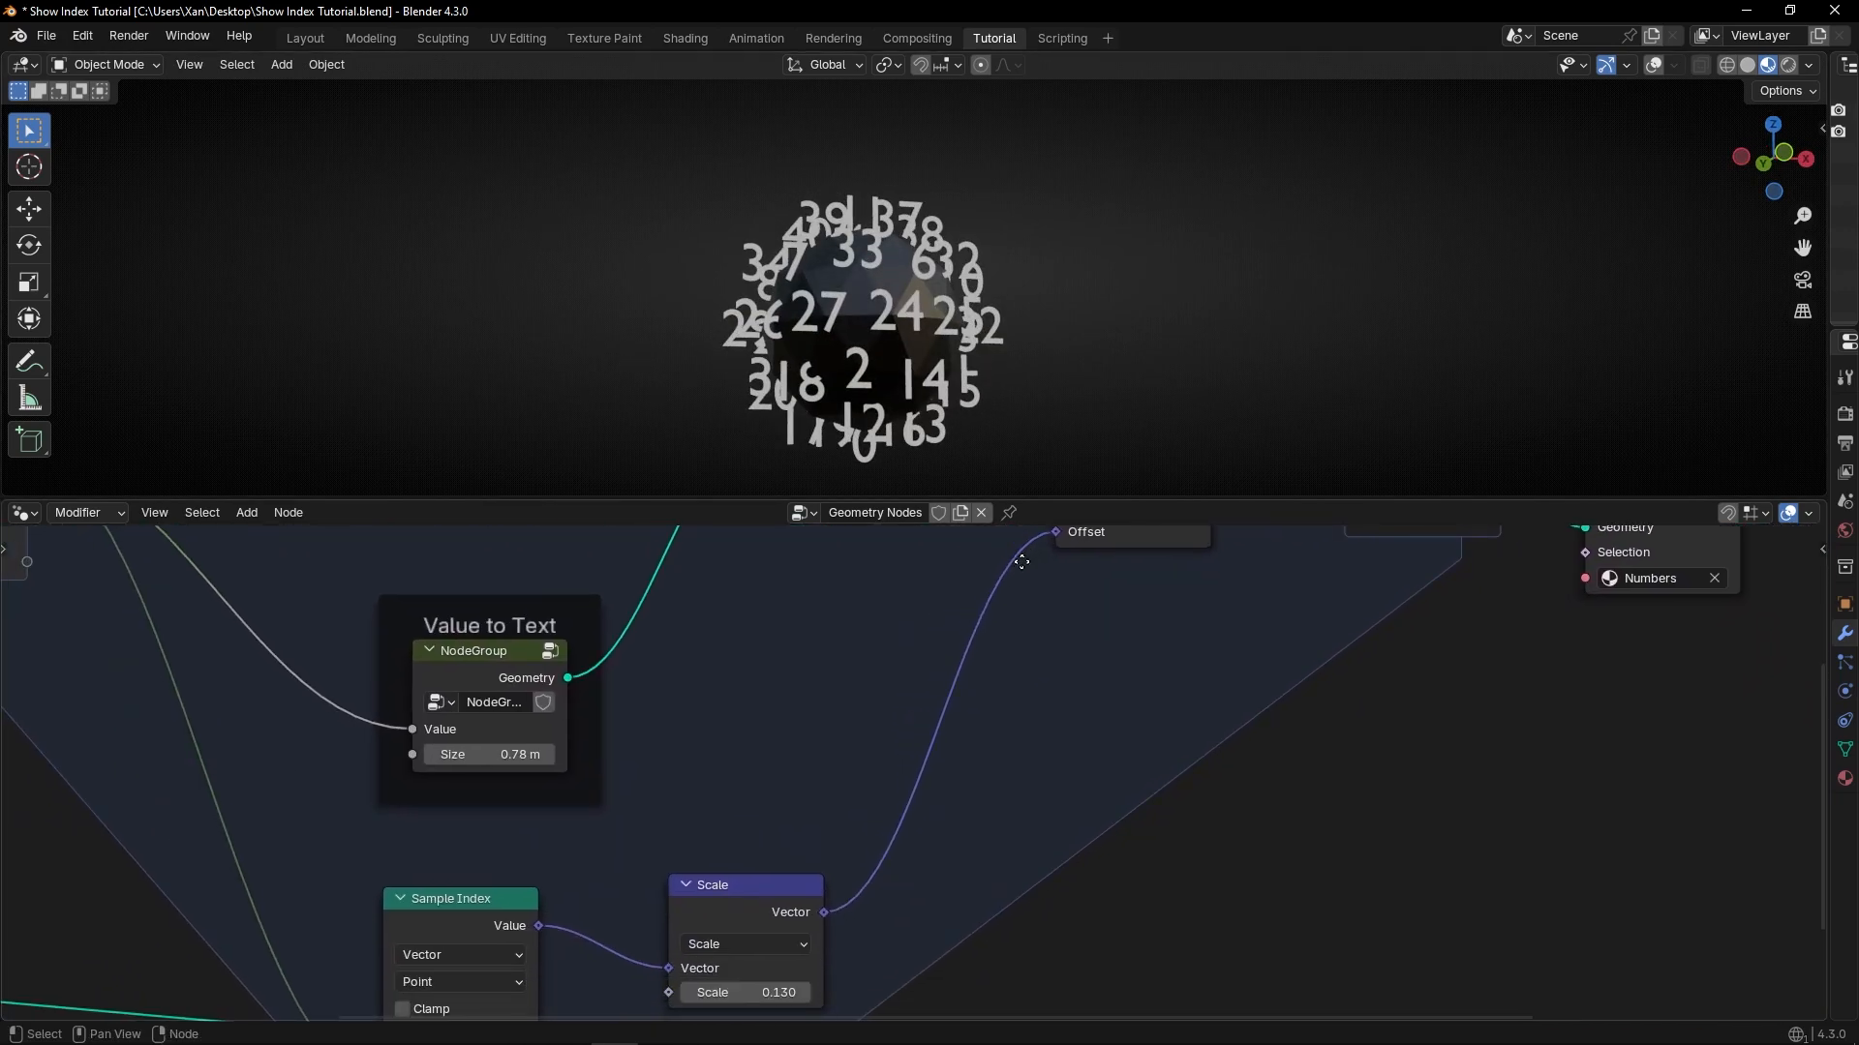
click(476, 664)
key(Tab)
middle_drag(1025, 829, 834, 744)
mouse_move(1075, 798)
mouse_down()
mouse_move(1008, 797)
mouse_move(1042, 798)
mouse_up()
key(ctrl+z)
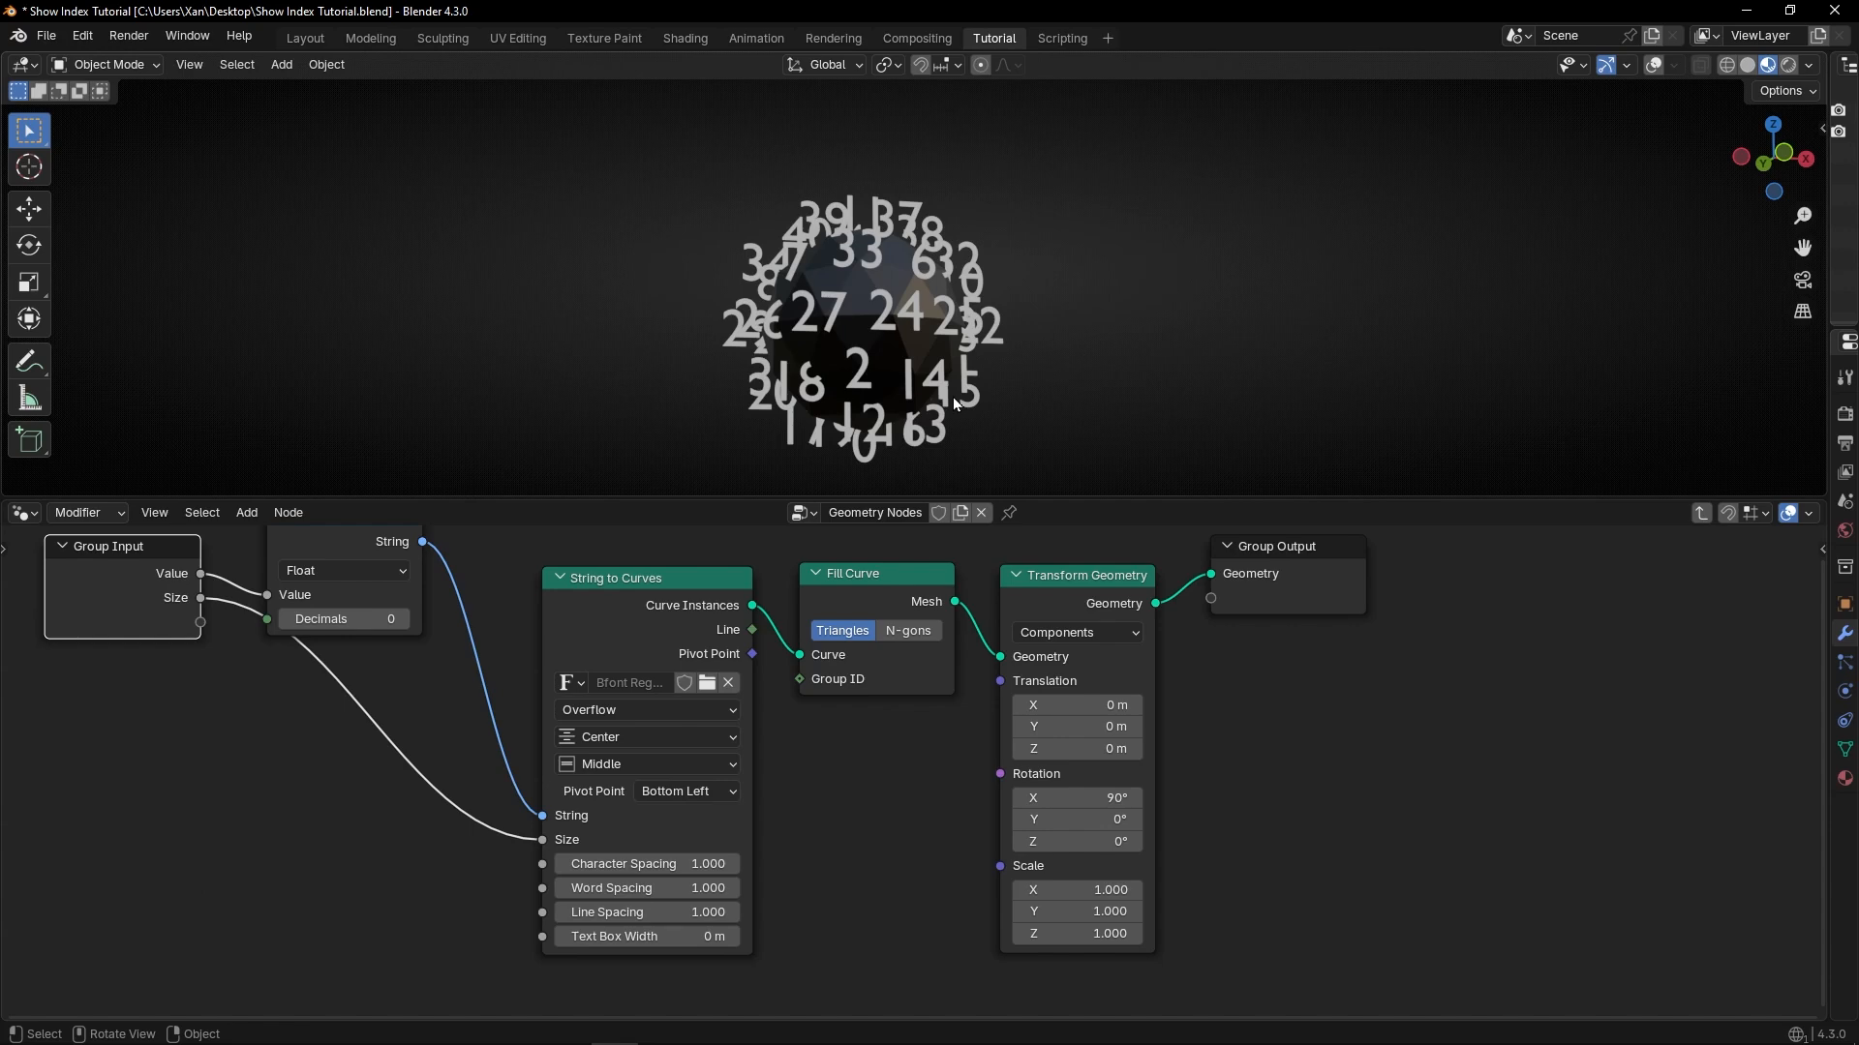
scroll(852, 794, down, 4)
middle_drag(832, 818, 873, 717)
Add a camera to the scene and align it to the current view, keeping its whole frame visible.
key(shift+a)
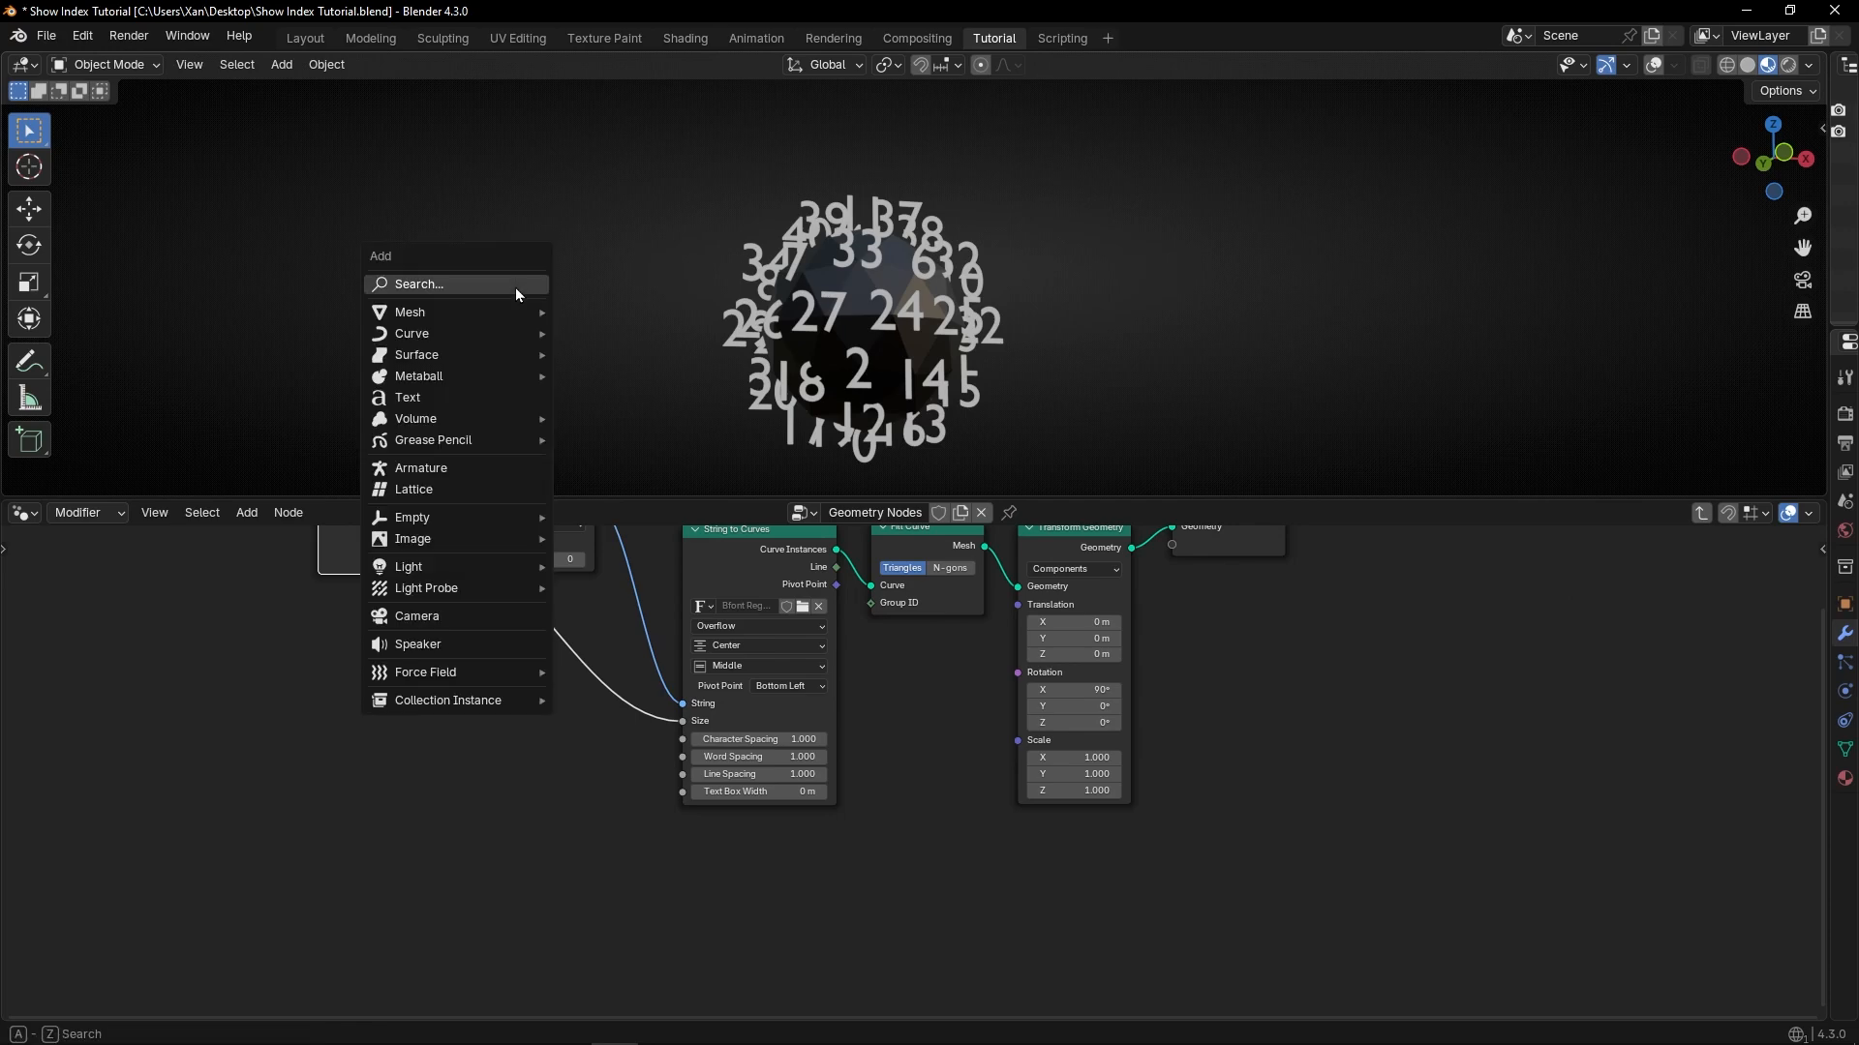
text(camera)
key(Return)
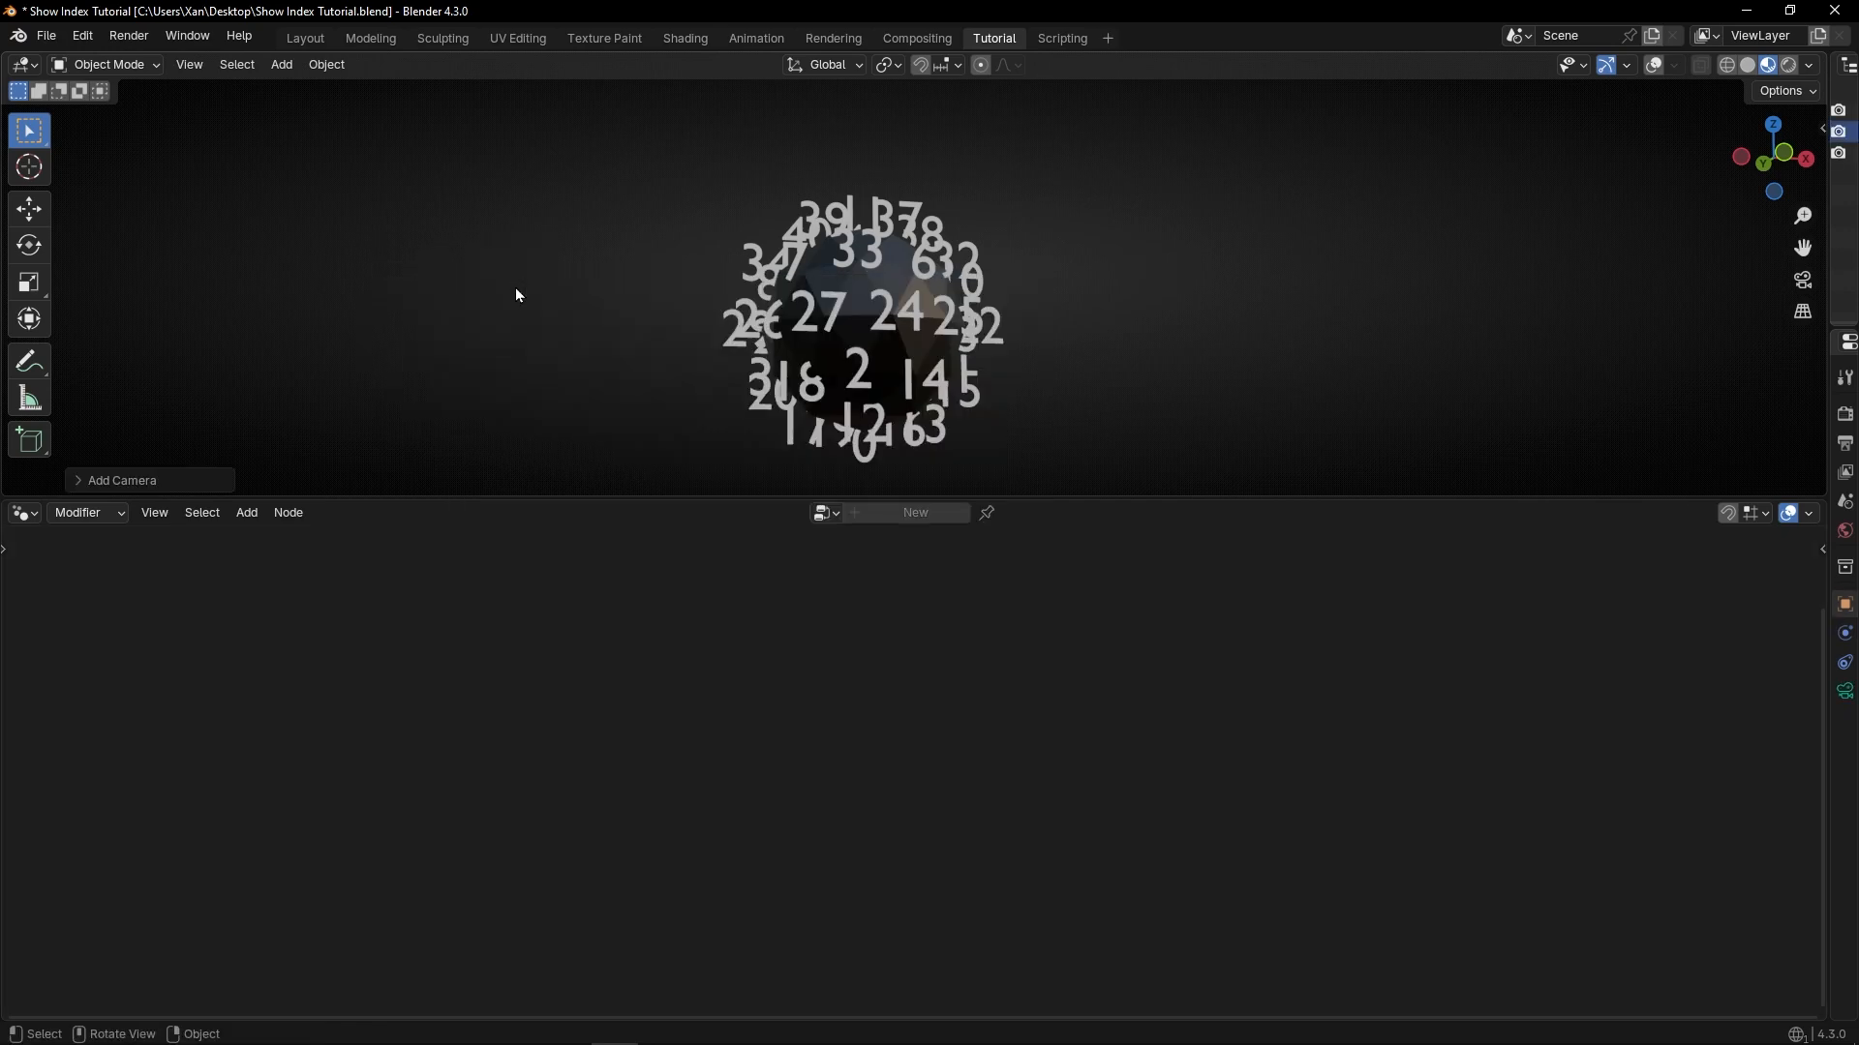
key(ctrl+alt+KP_0)
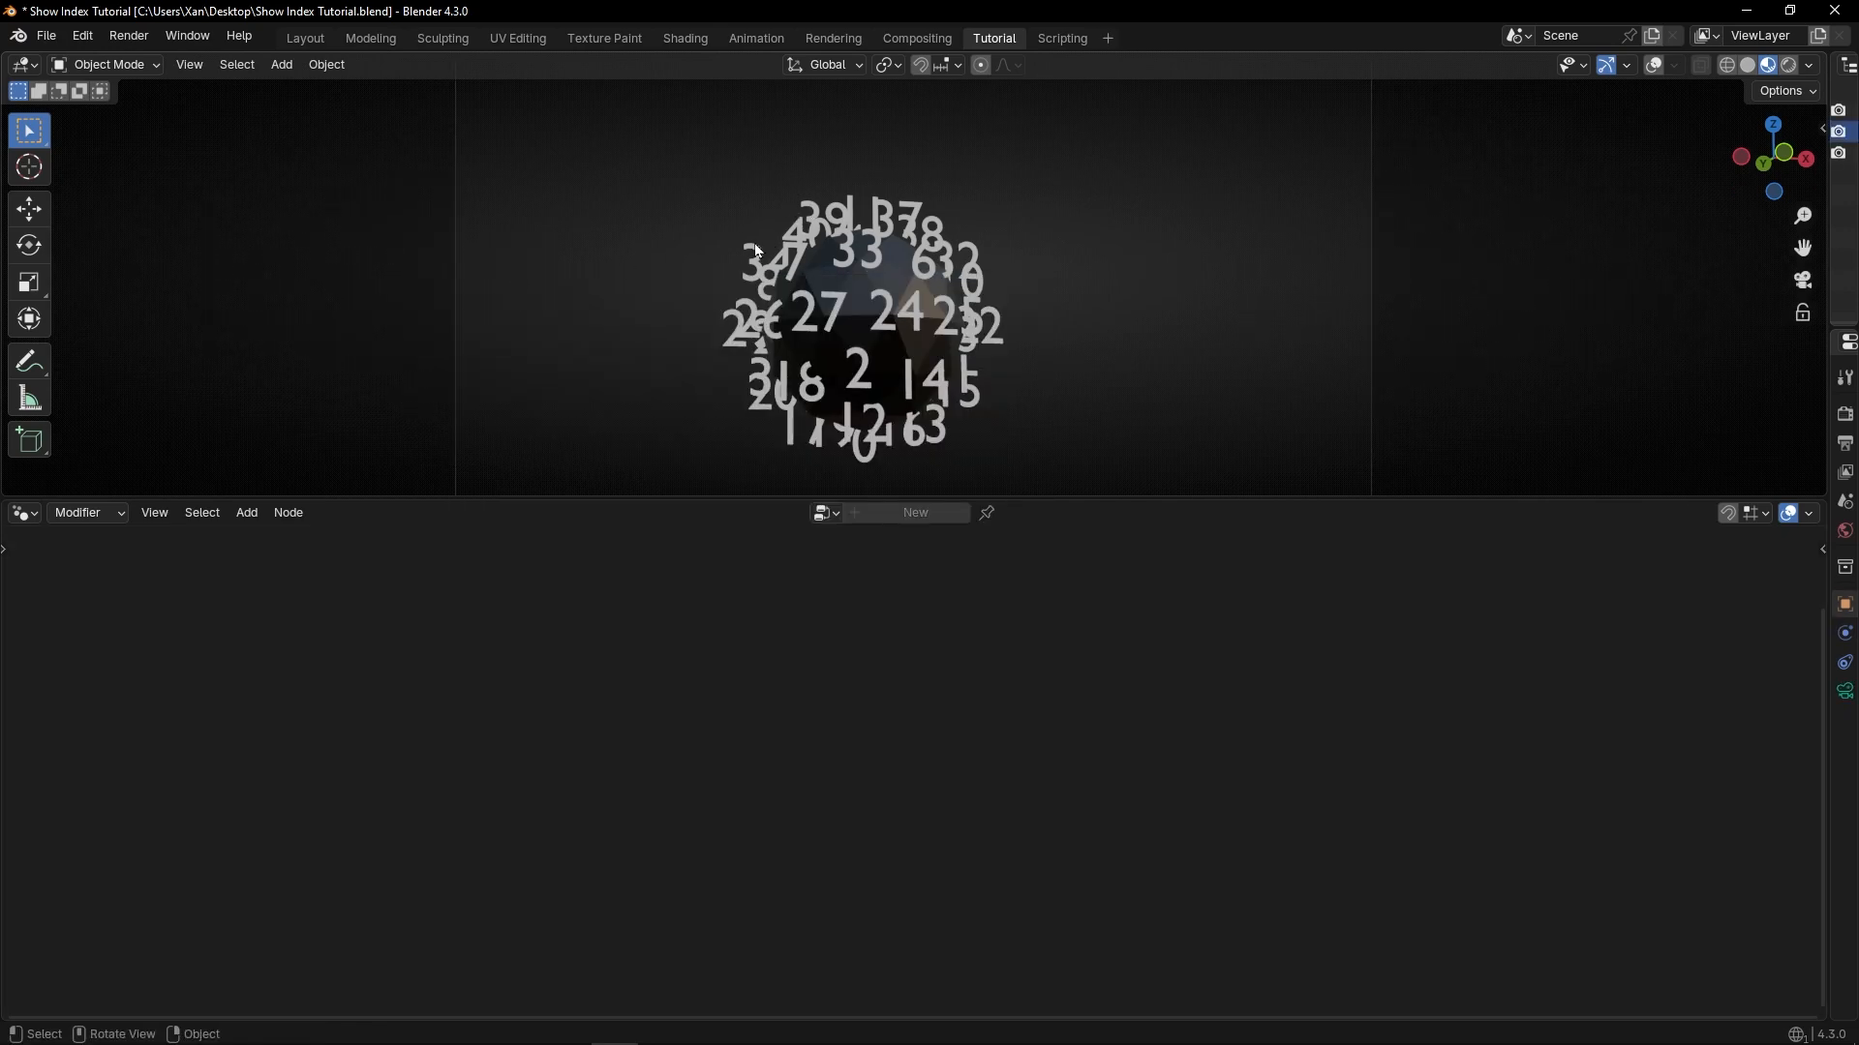
scroll(757, 252, down, 3)
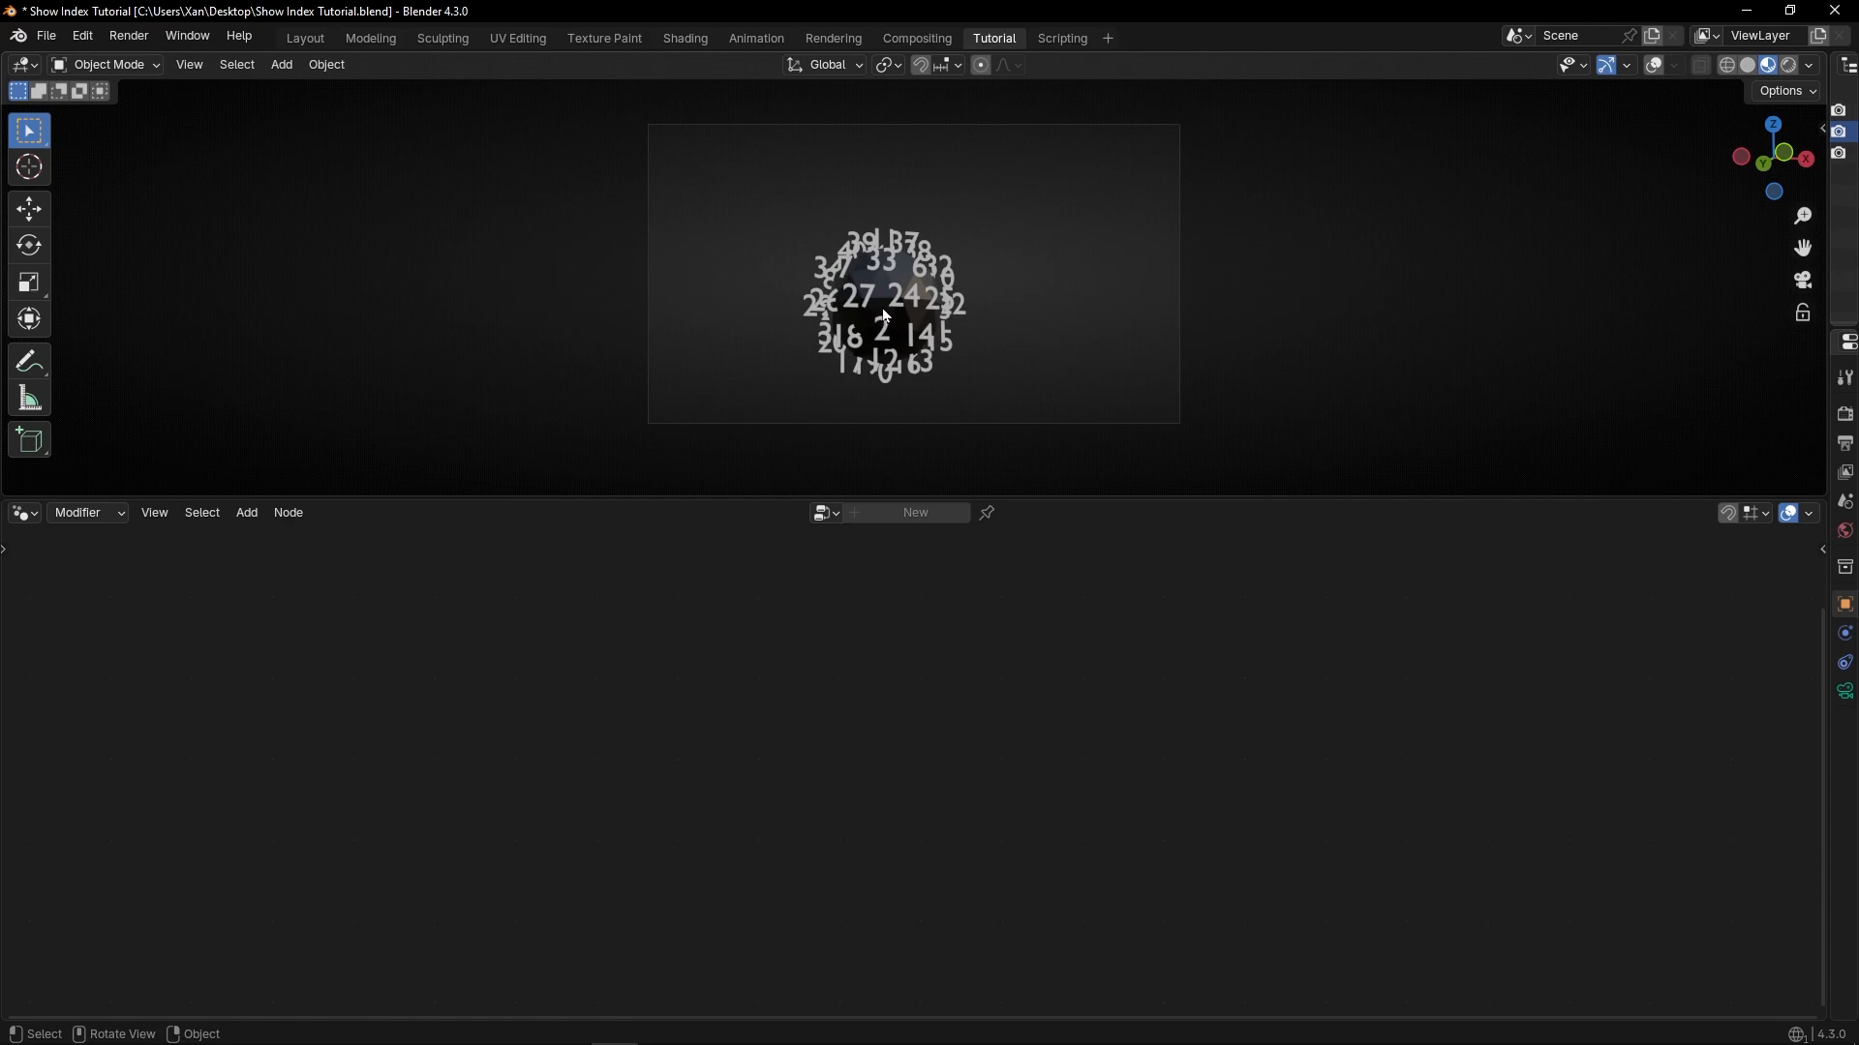
scroll(889, 316, up, 1)
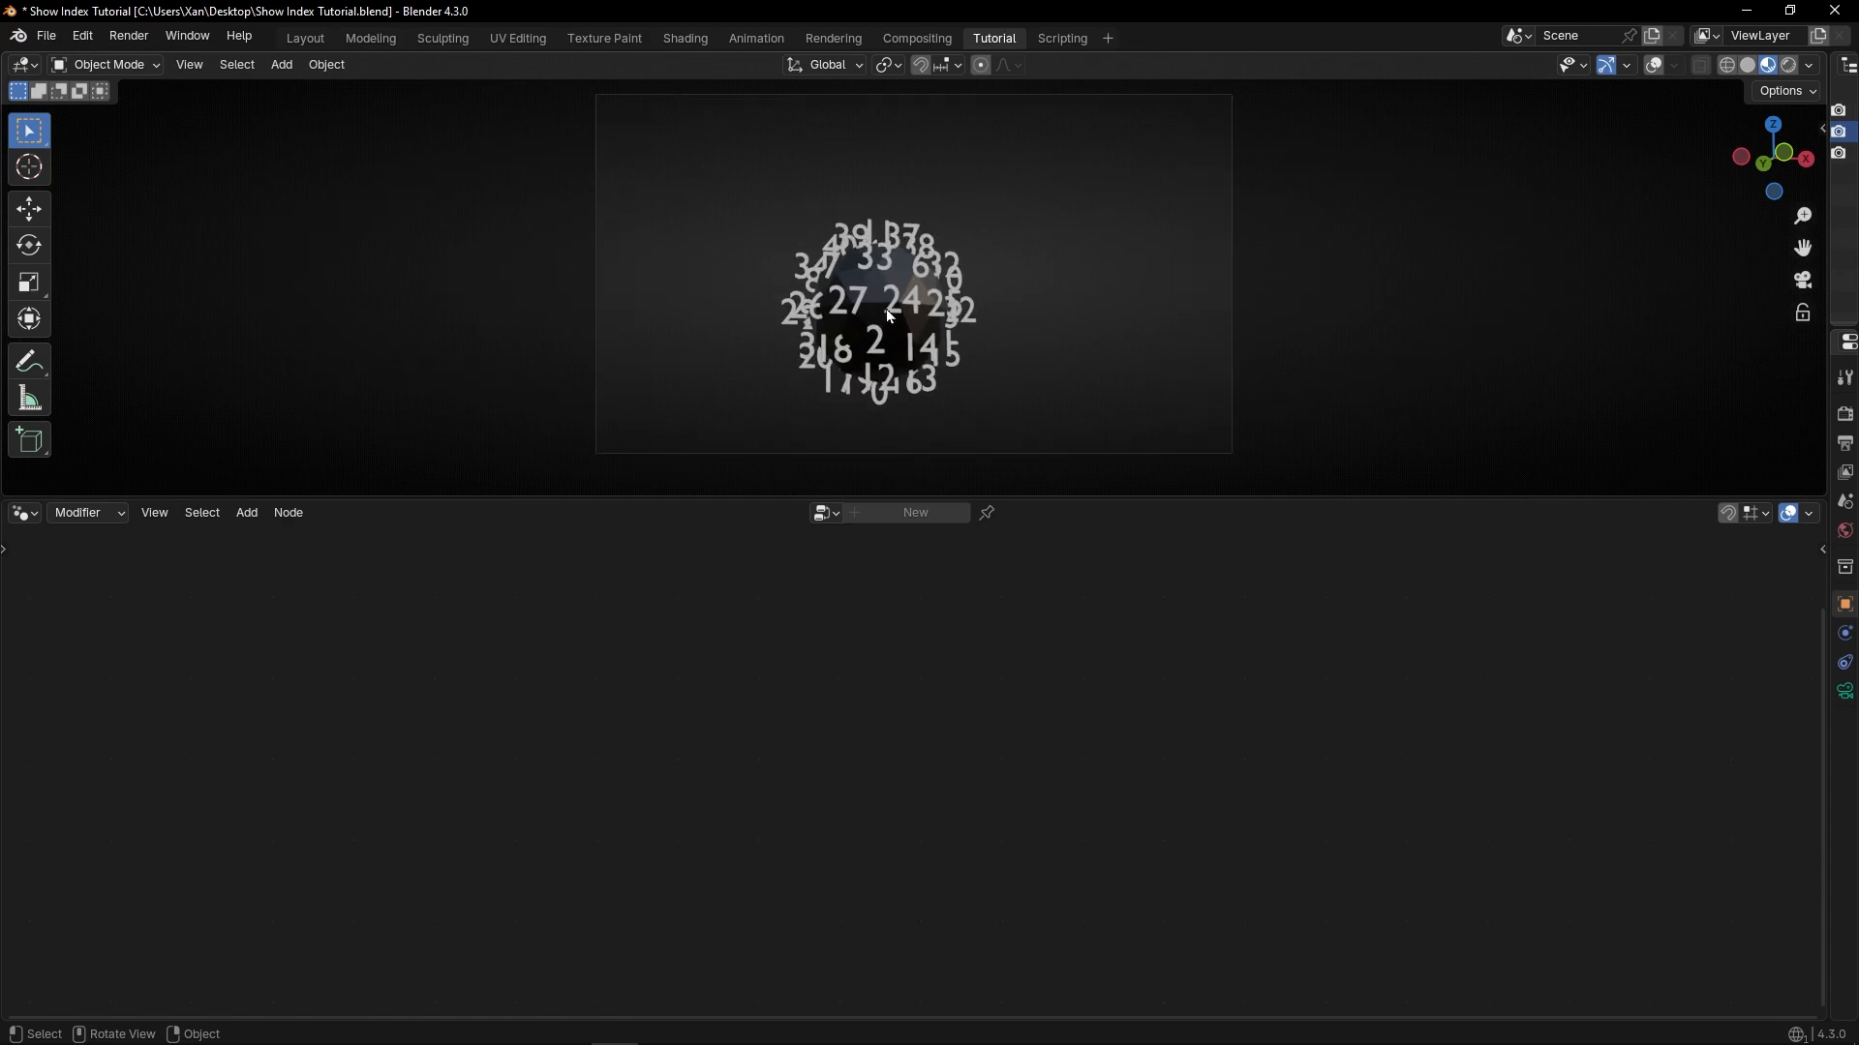
Select the numbered sphere, lock the camera to the view and orbit it to a new angle around the sphere.
click(886, 310)
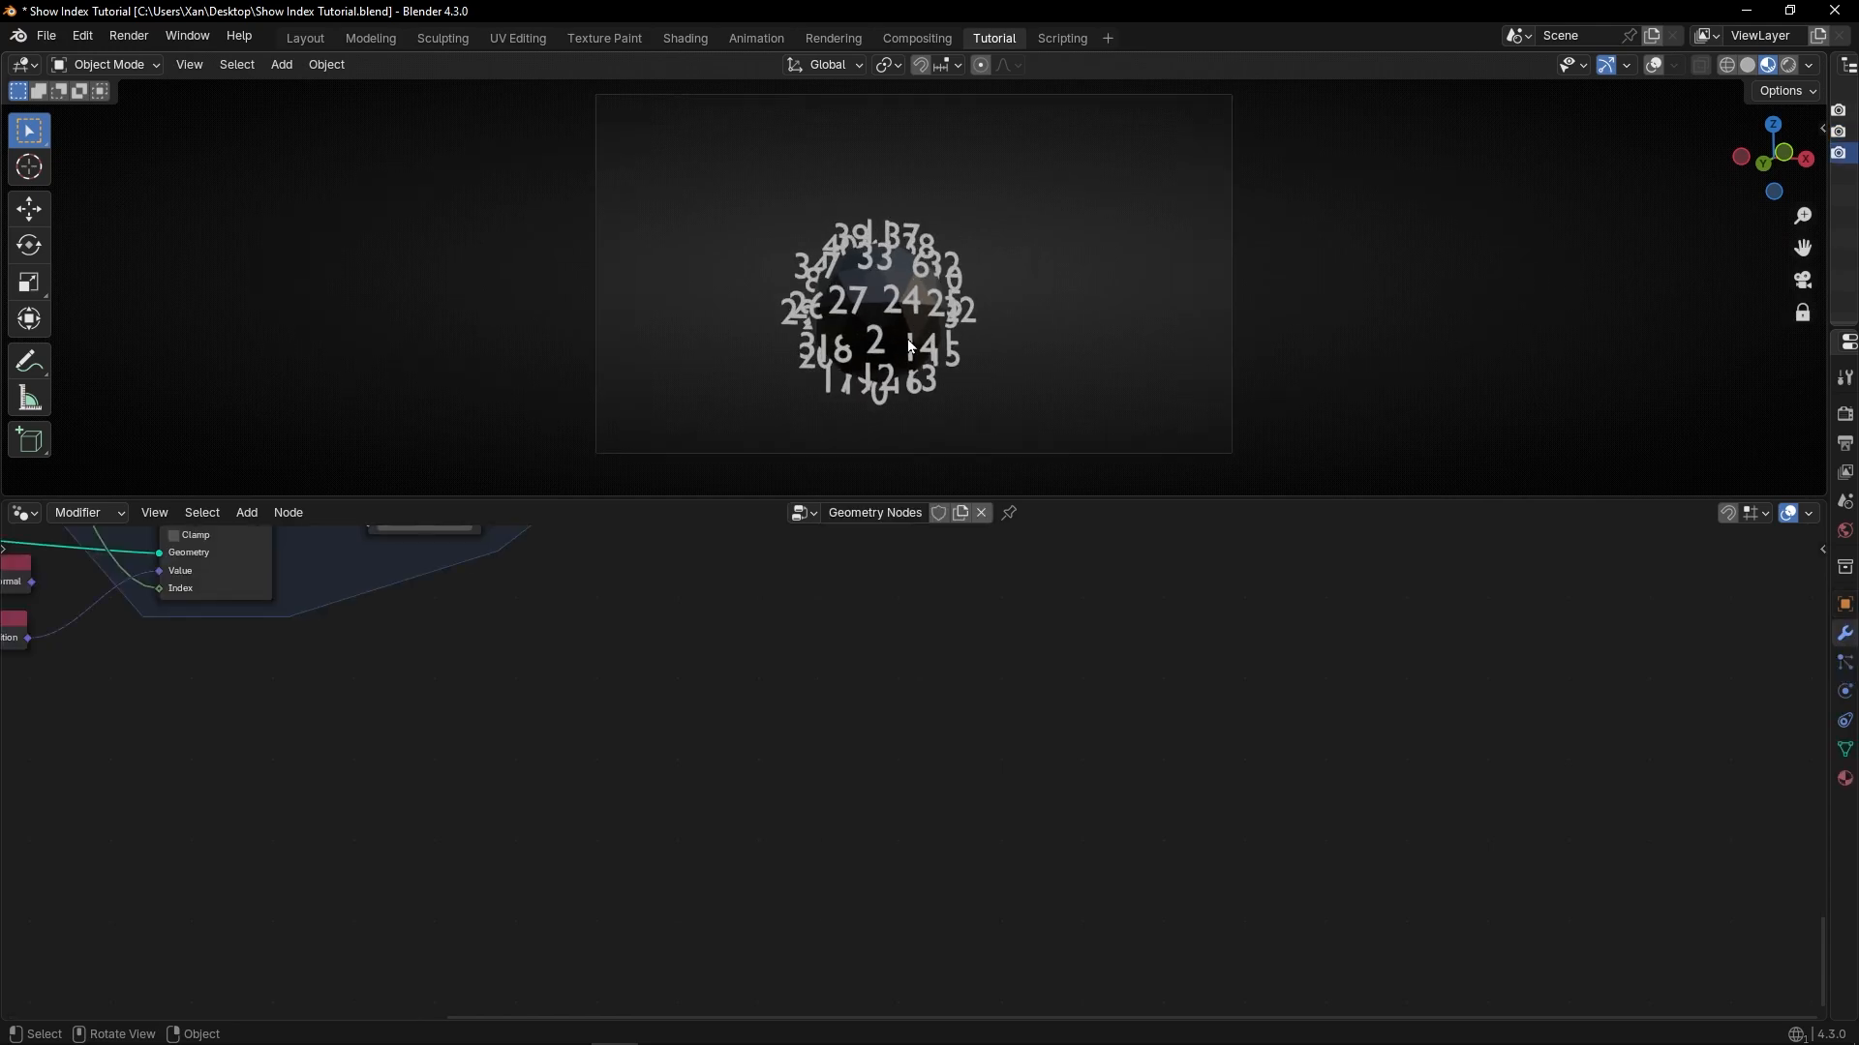
middle_drag(908, 343, 937, 295)
middle_drag(874, 311, 910, 281)
Open the Value to Text node group for editing and try adjusting the X rotation on its Transform Geometry node.
middle_drag(668, 653, 1182, 809)
scroll(1094, 775, down, 4)
middle_drag(802, 566, 840, 669)
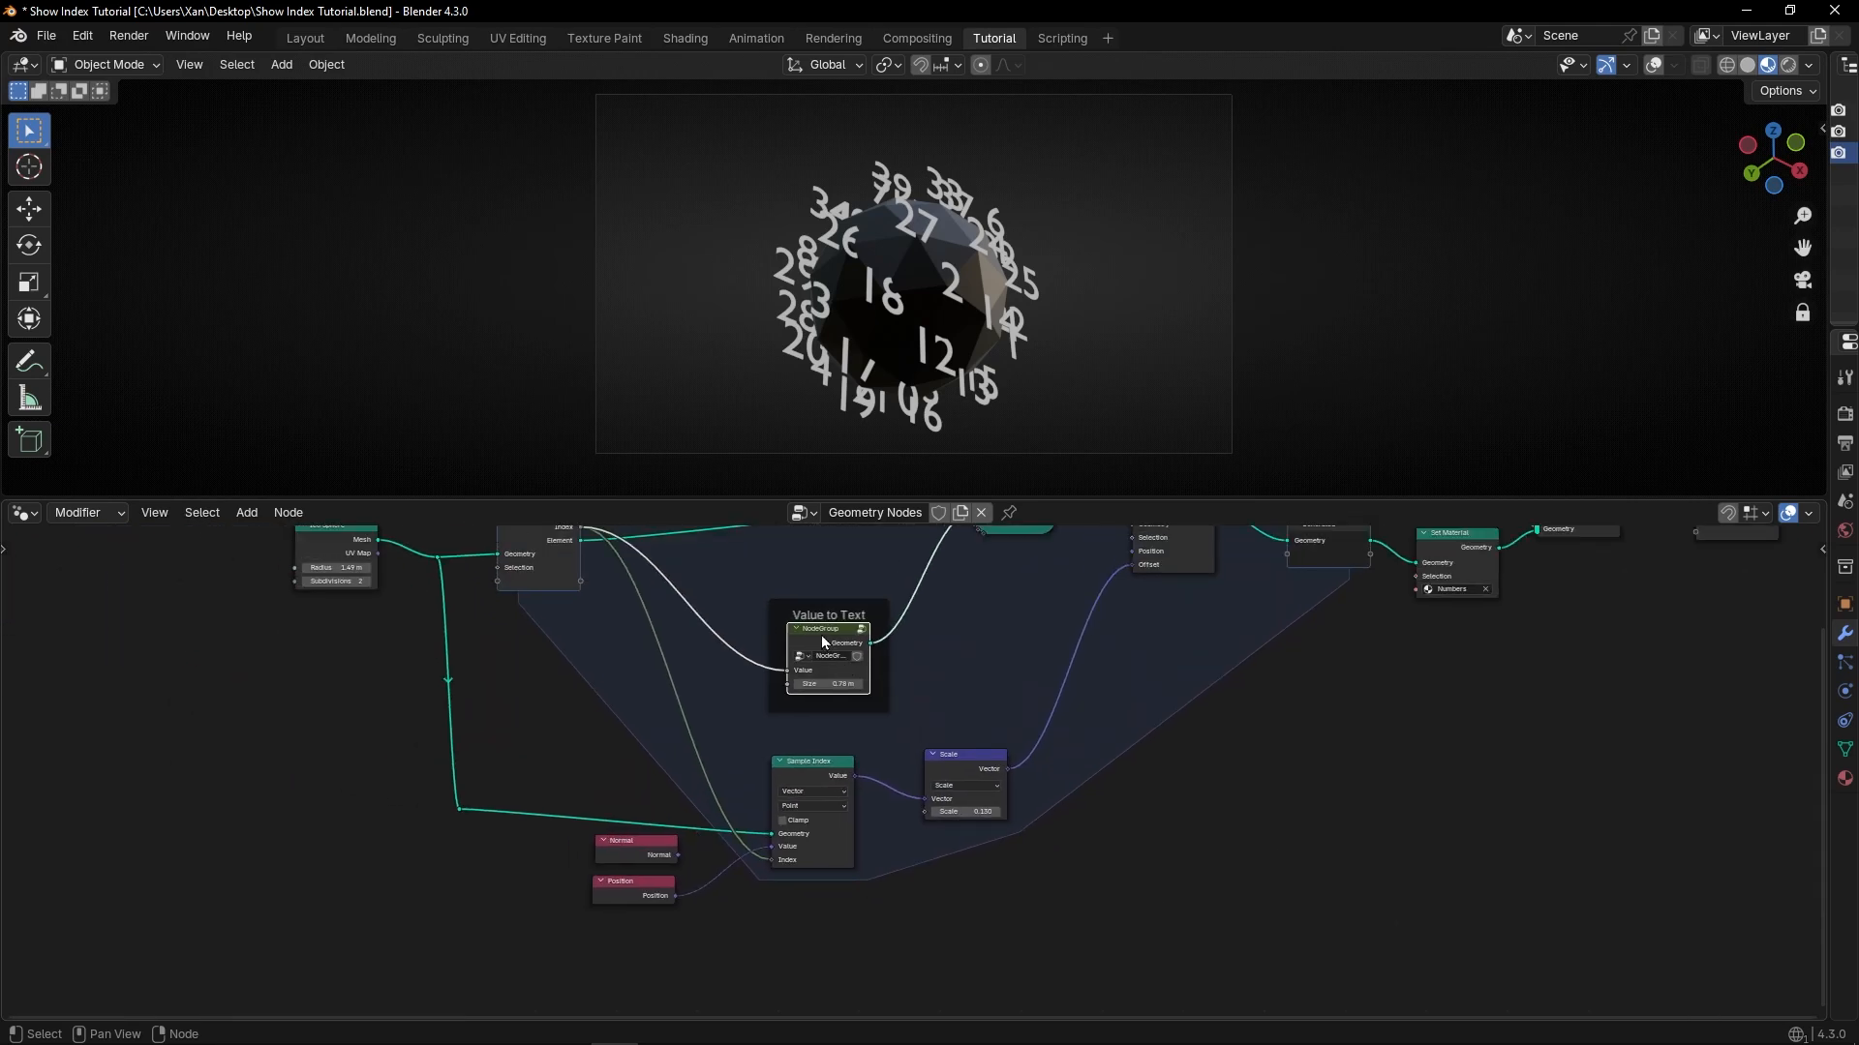
key(Tab)
scroll(892, 709, up, 3)
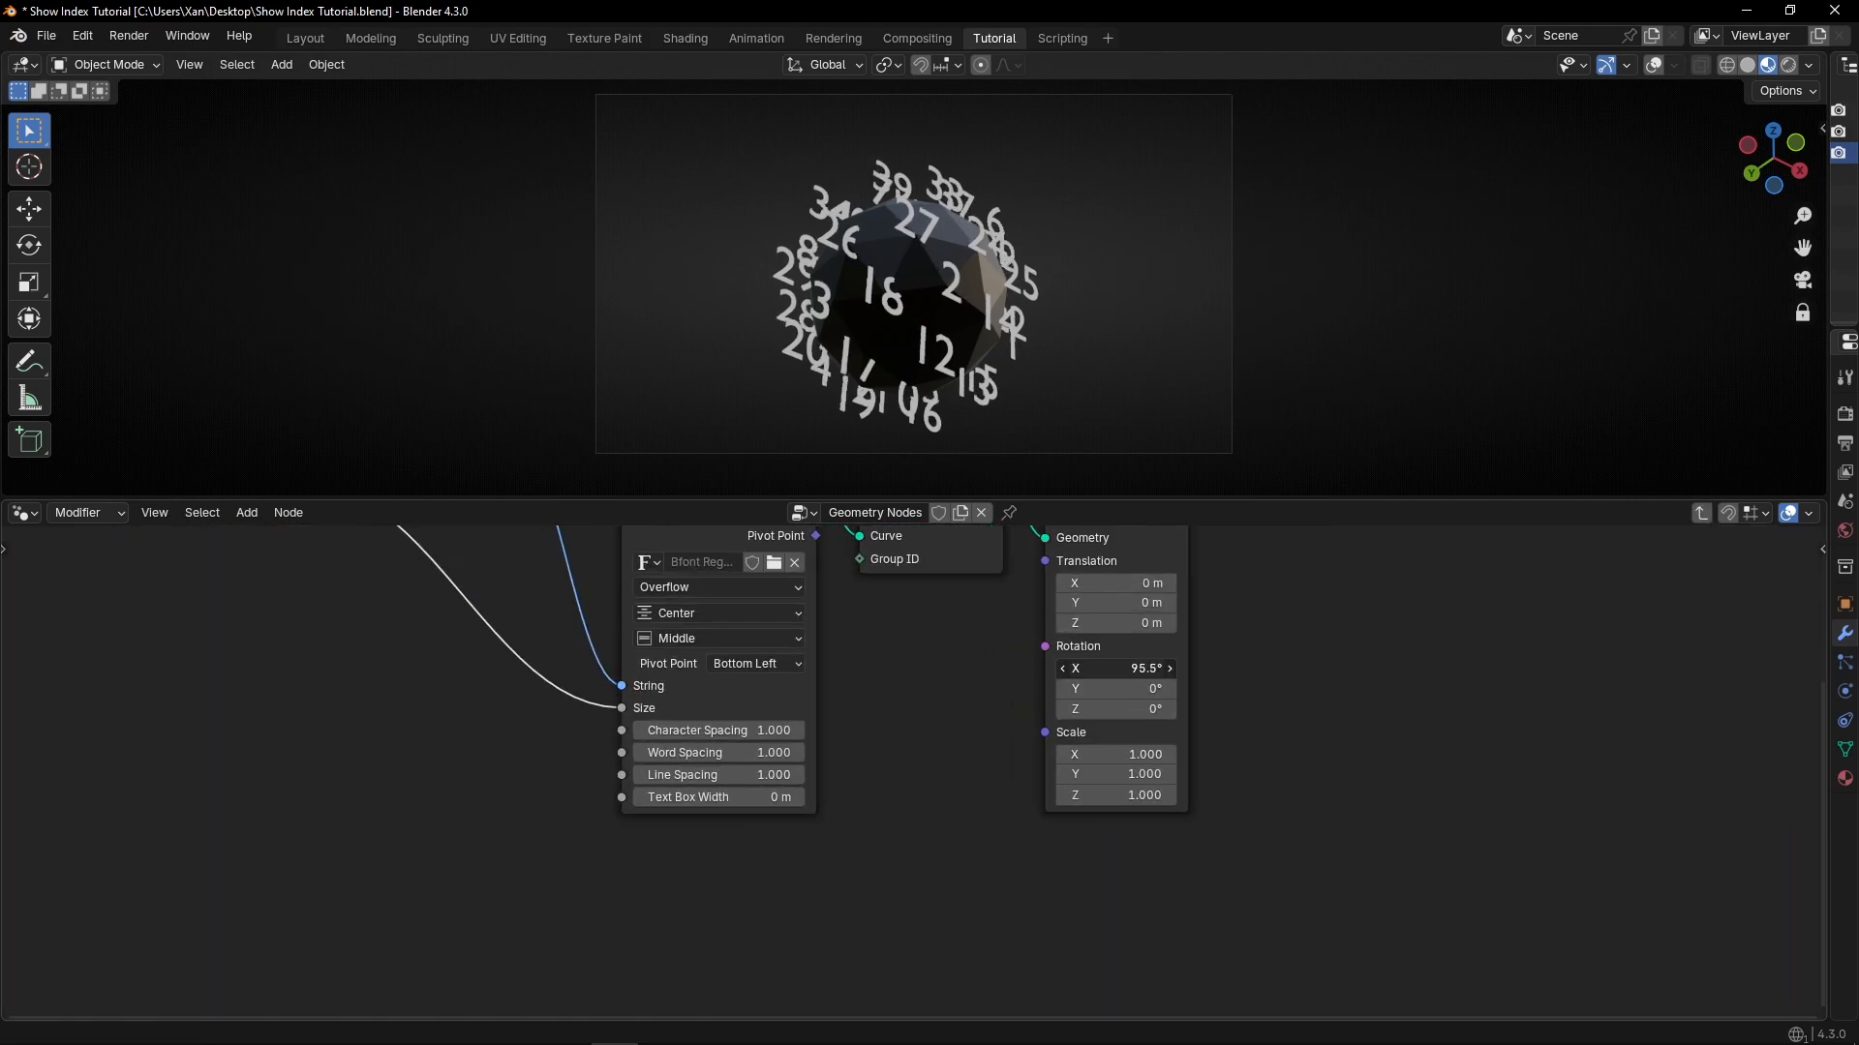
drag(1115, 668, 995, 744)
Add an Object Info node inside the group and choose Camera as its object.
key(shift+a)
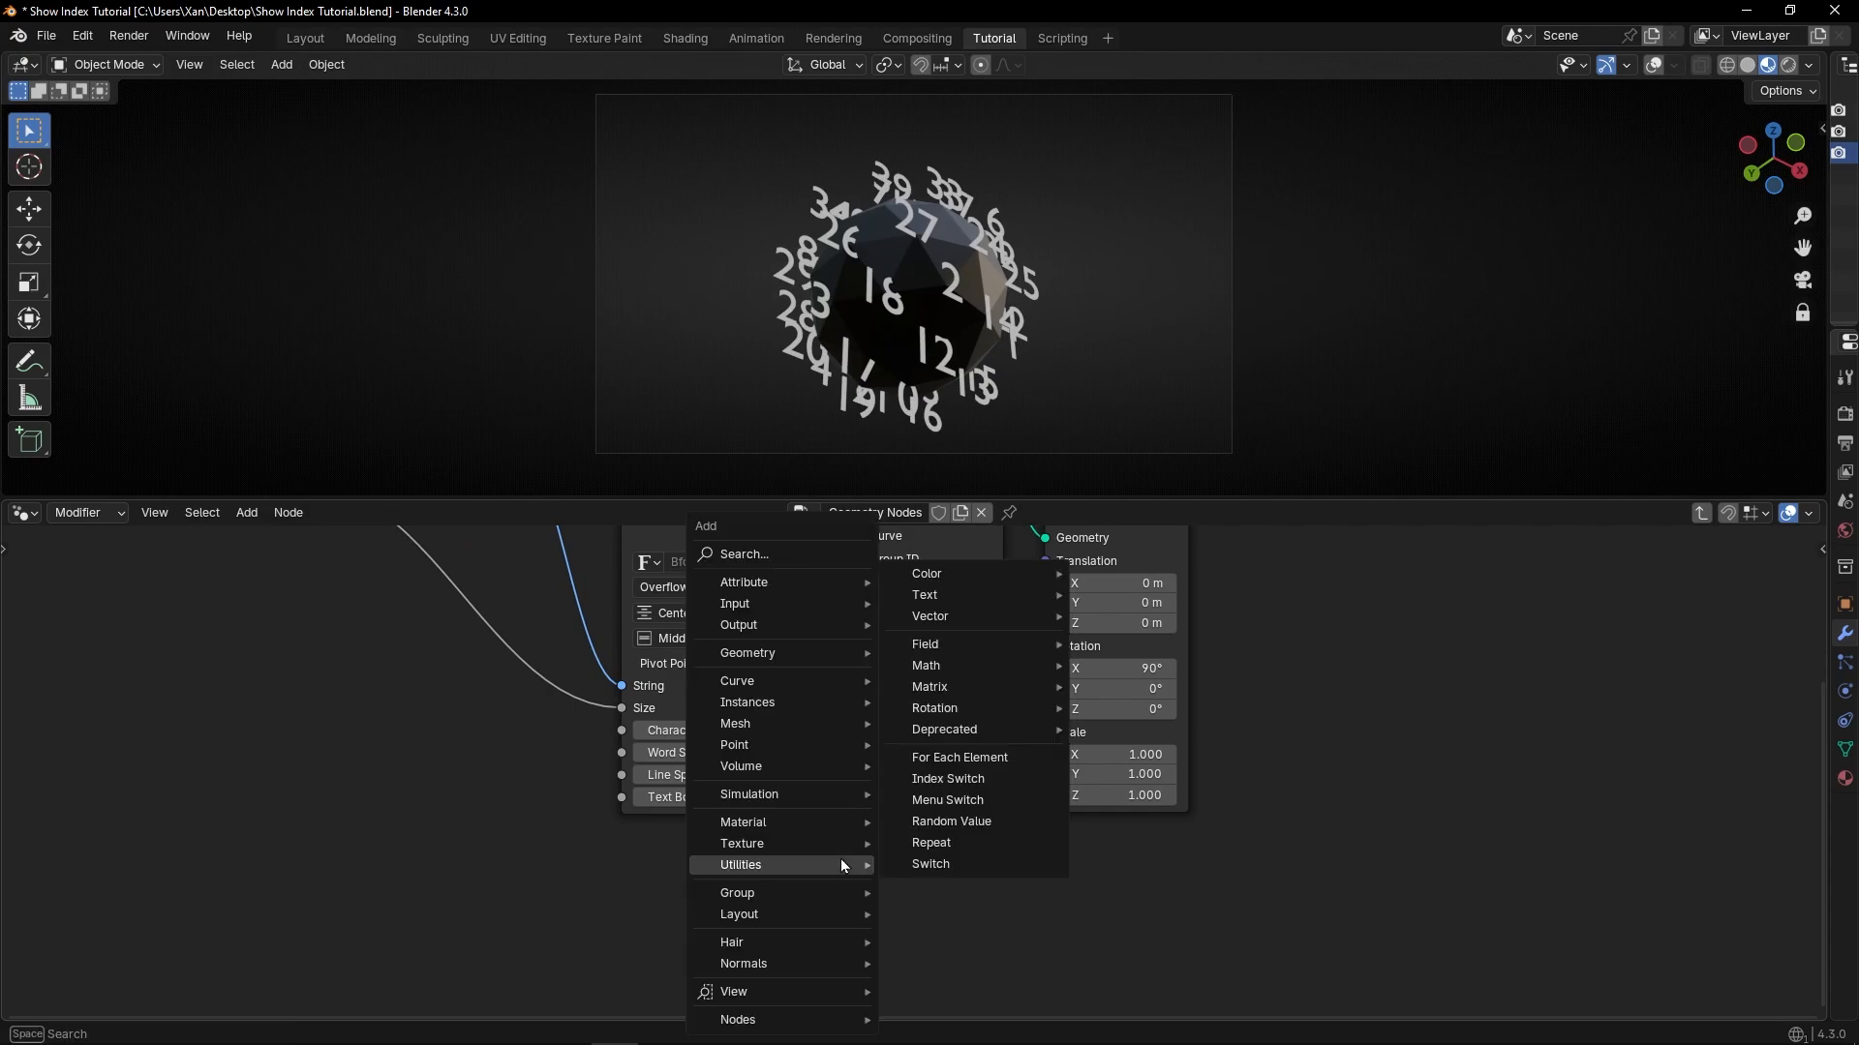
text(obje)
key(Return)
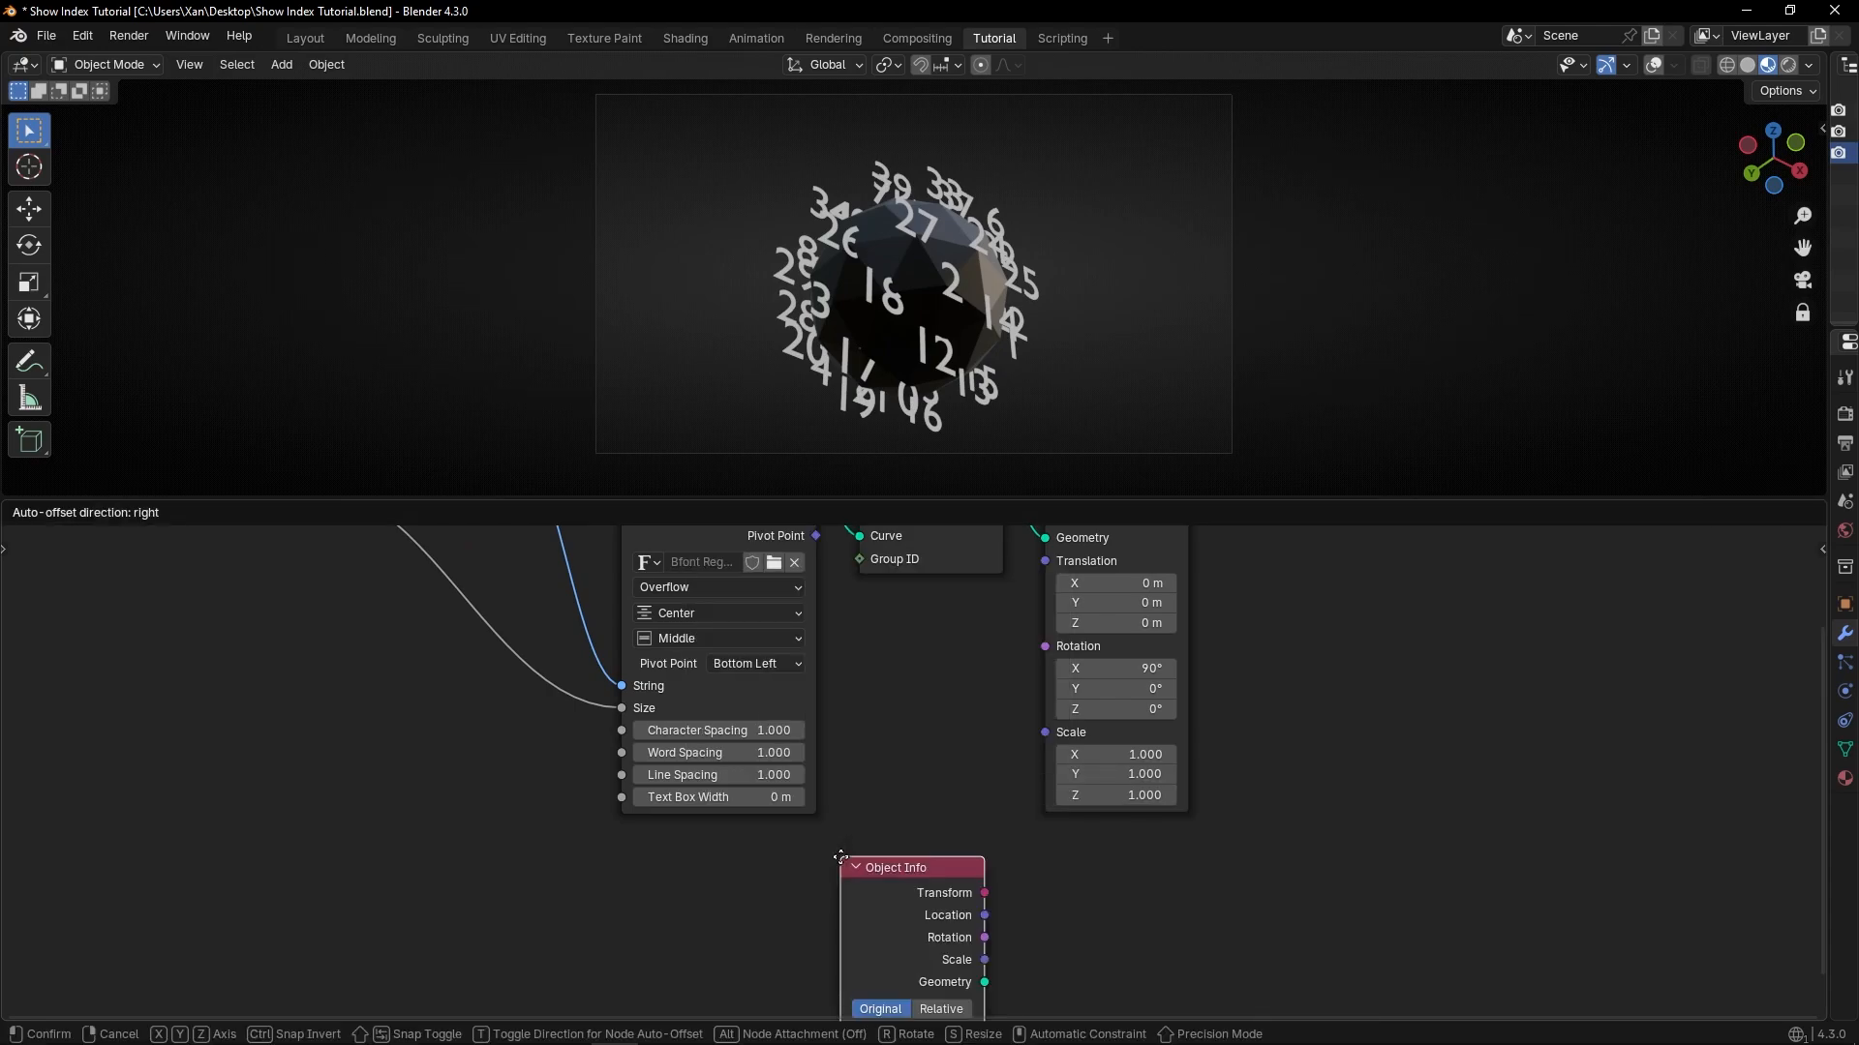
click(863, 775)
scroll(863, 736, down, 3)
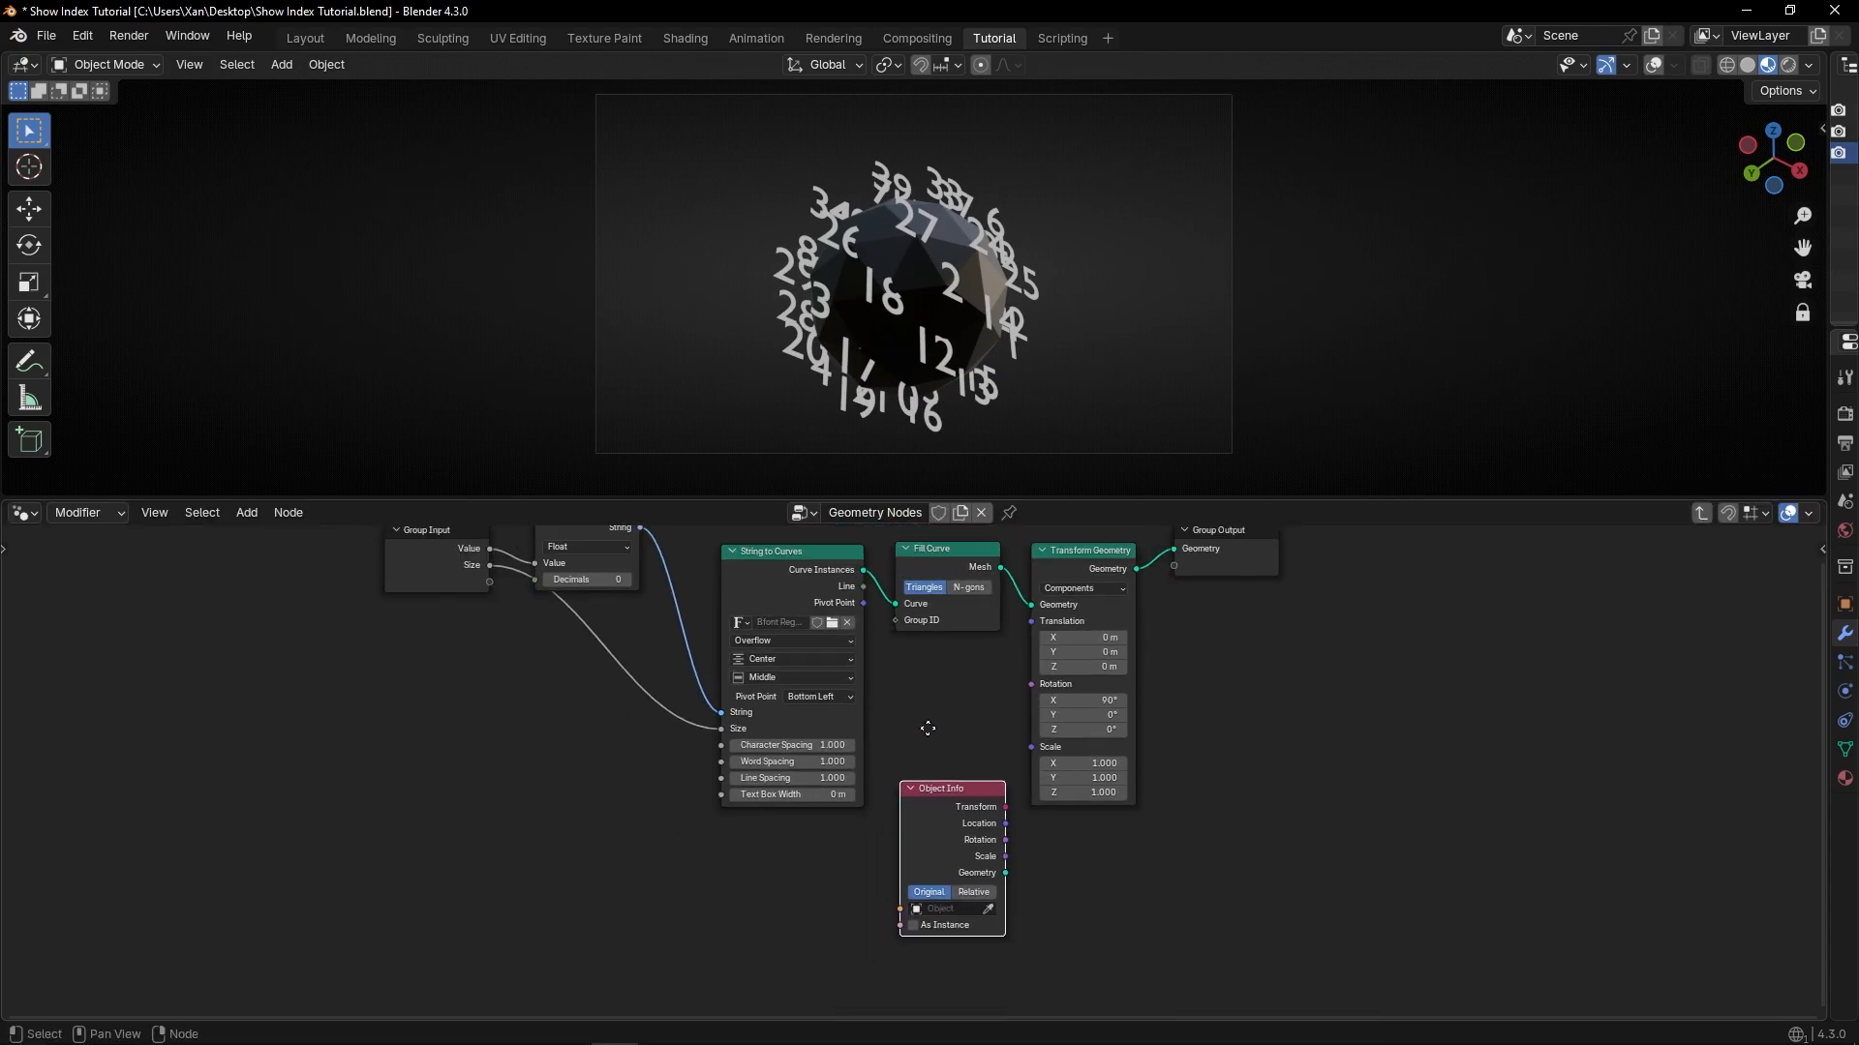
scroll(968, 871, up, 4)
click(900, 900)
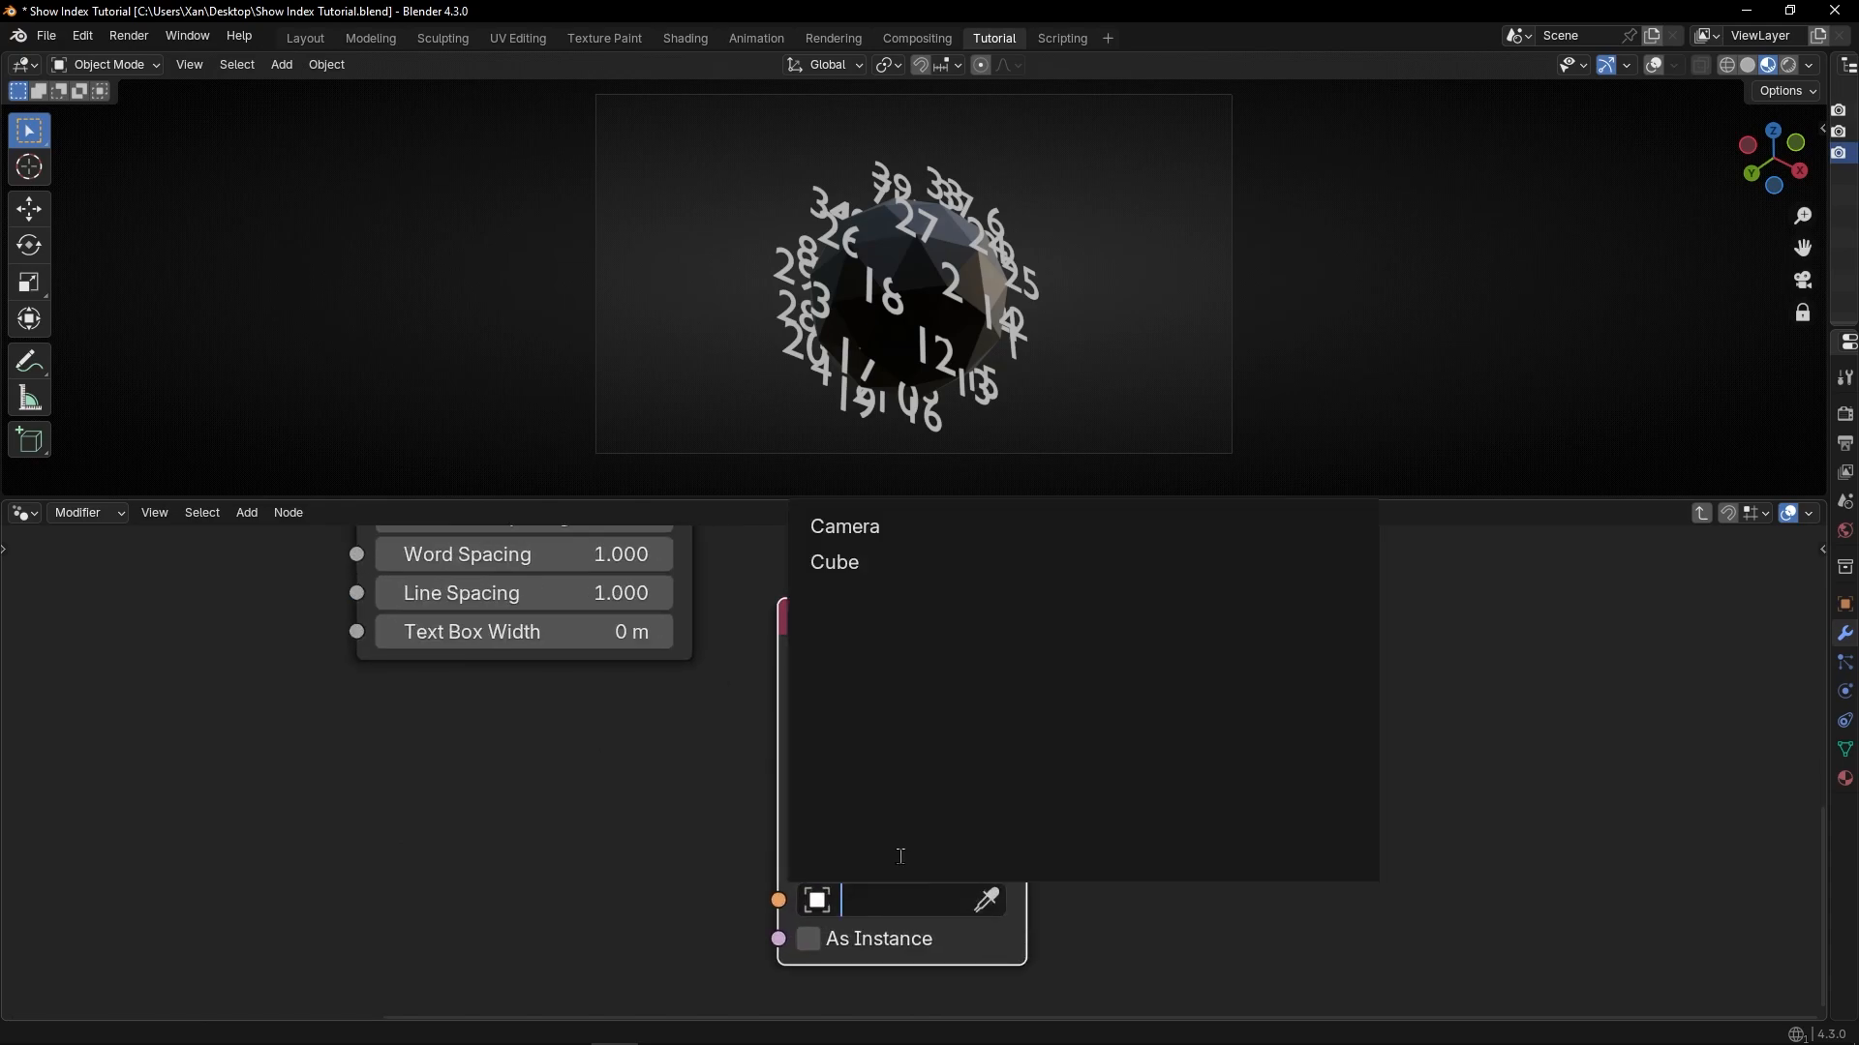
click(852, 526)
Move the Object Info node below String to Curves and shift Transform Geometry away from it to make room between them.
scroll(782, 709, down, 4)
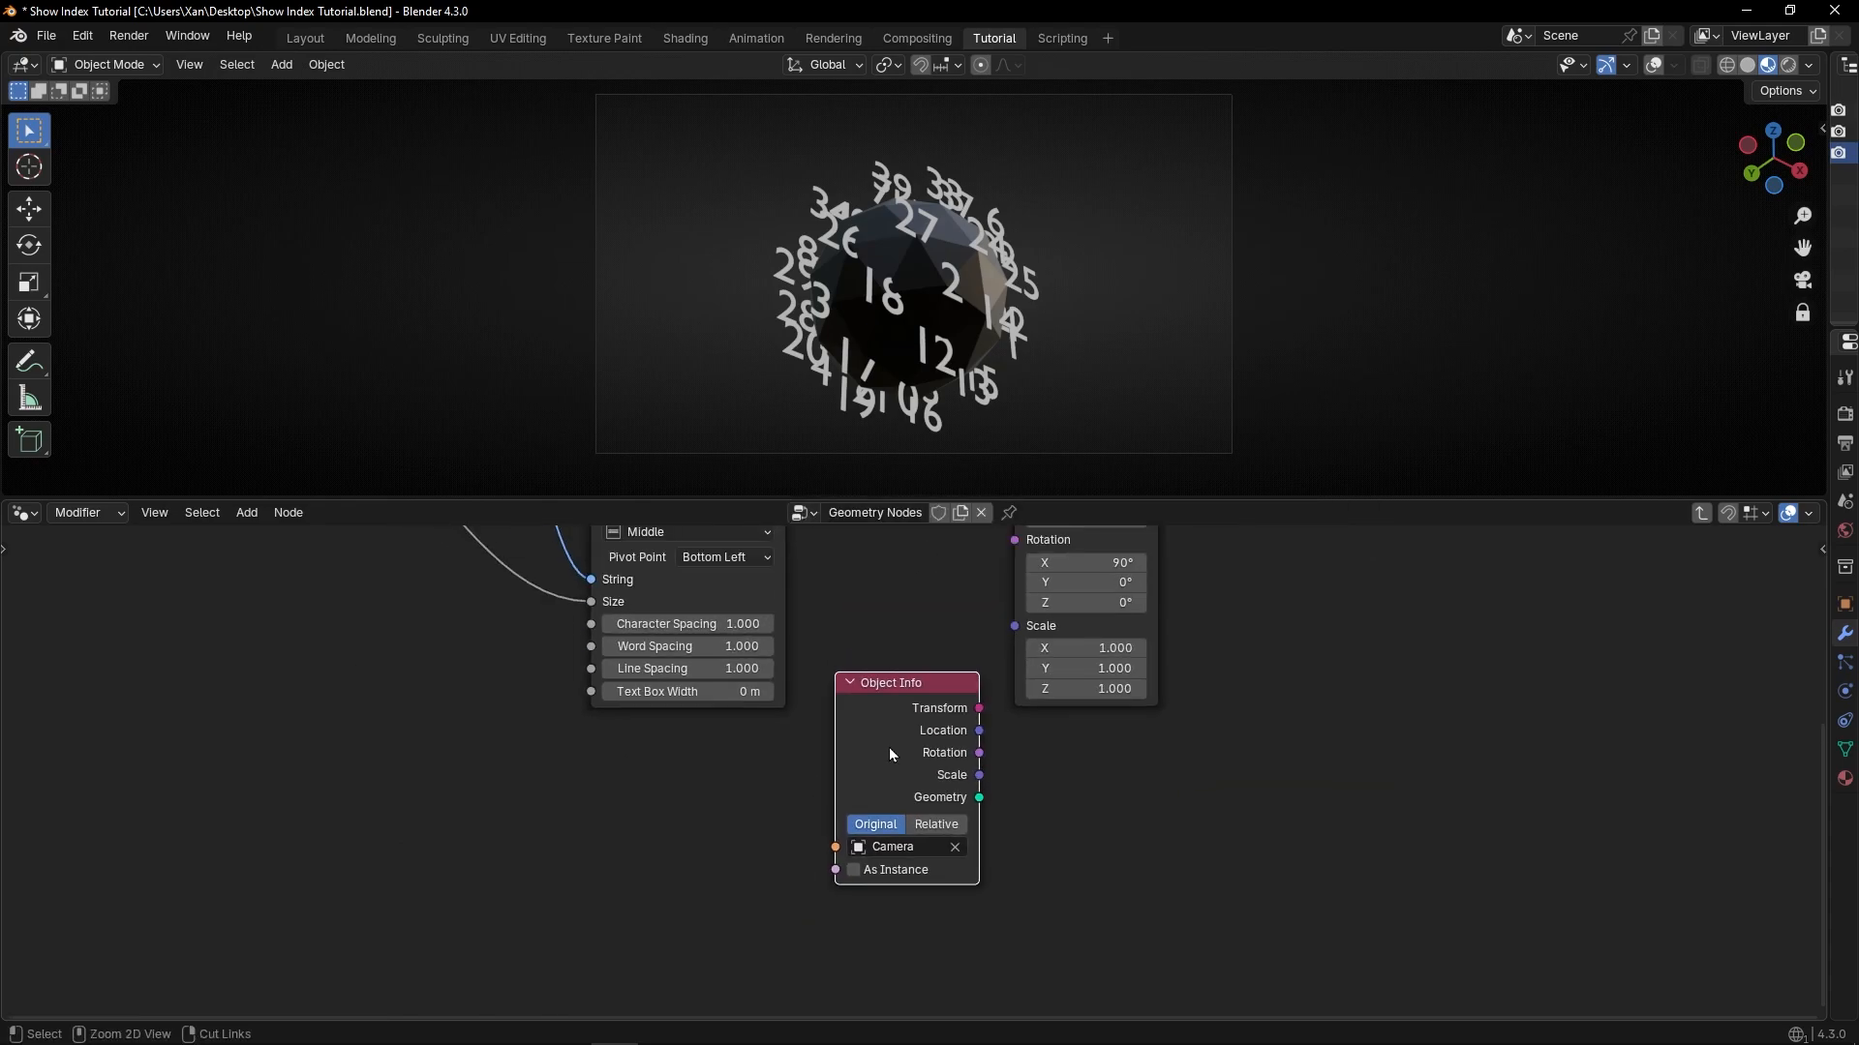
drag(888, 748, 689, 807)
click(689, 806)
scroll(891, 758, down, 2)
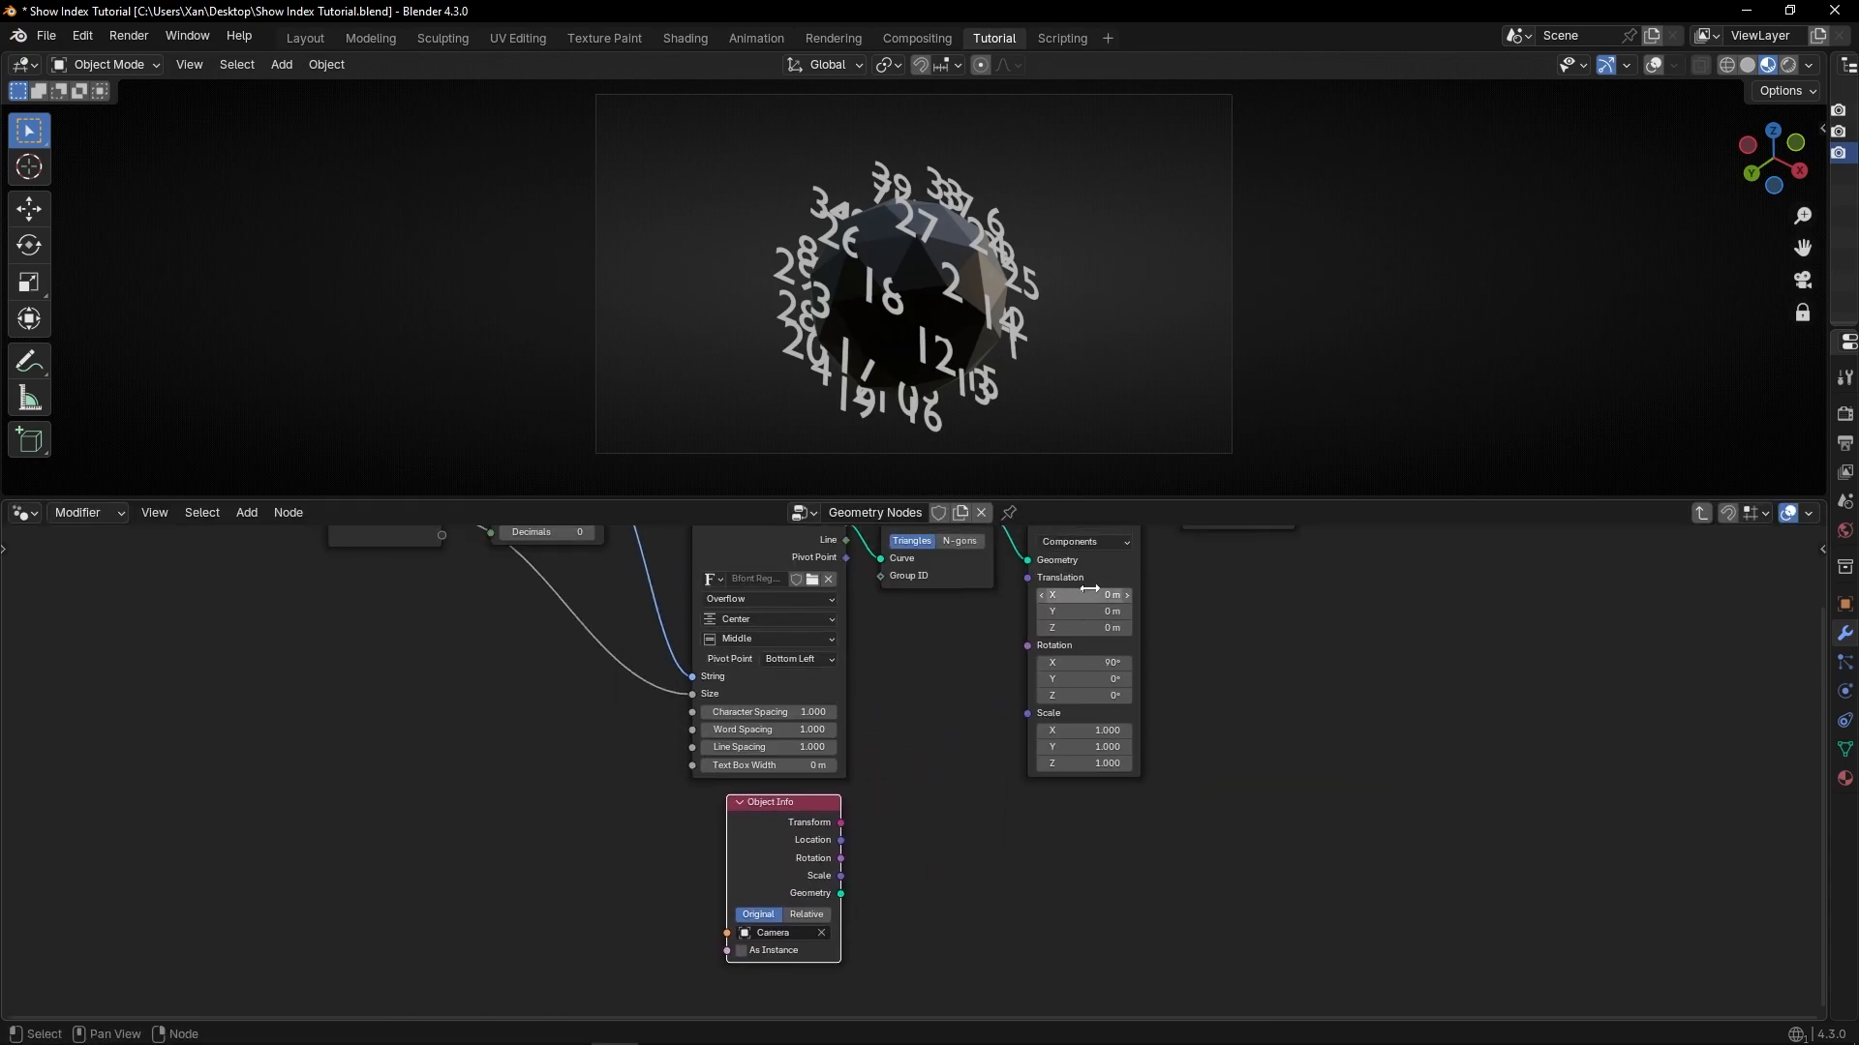
drag(1111, 579, 1183, 705)
scroll(1135, 770, up, 3)
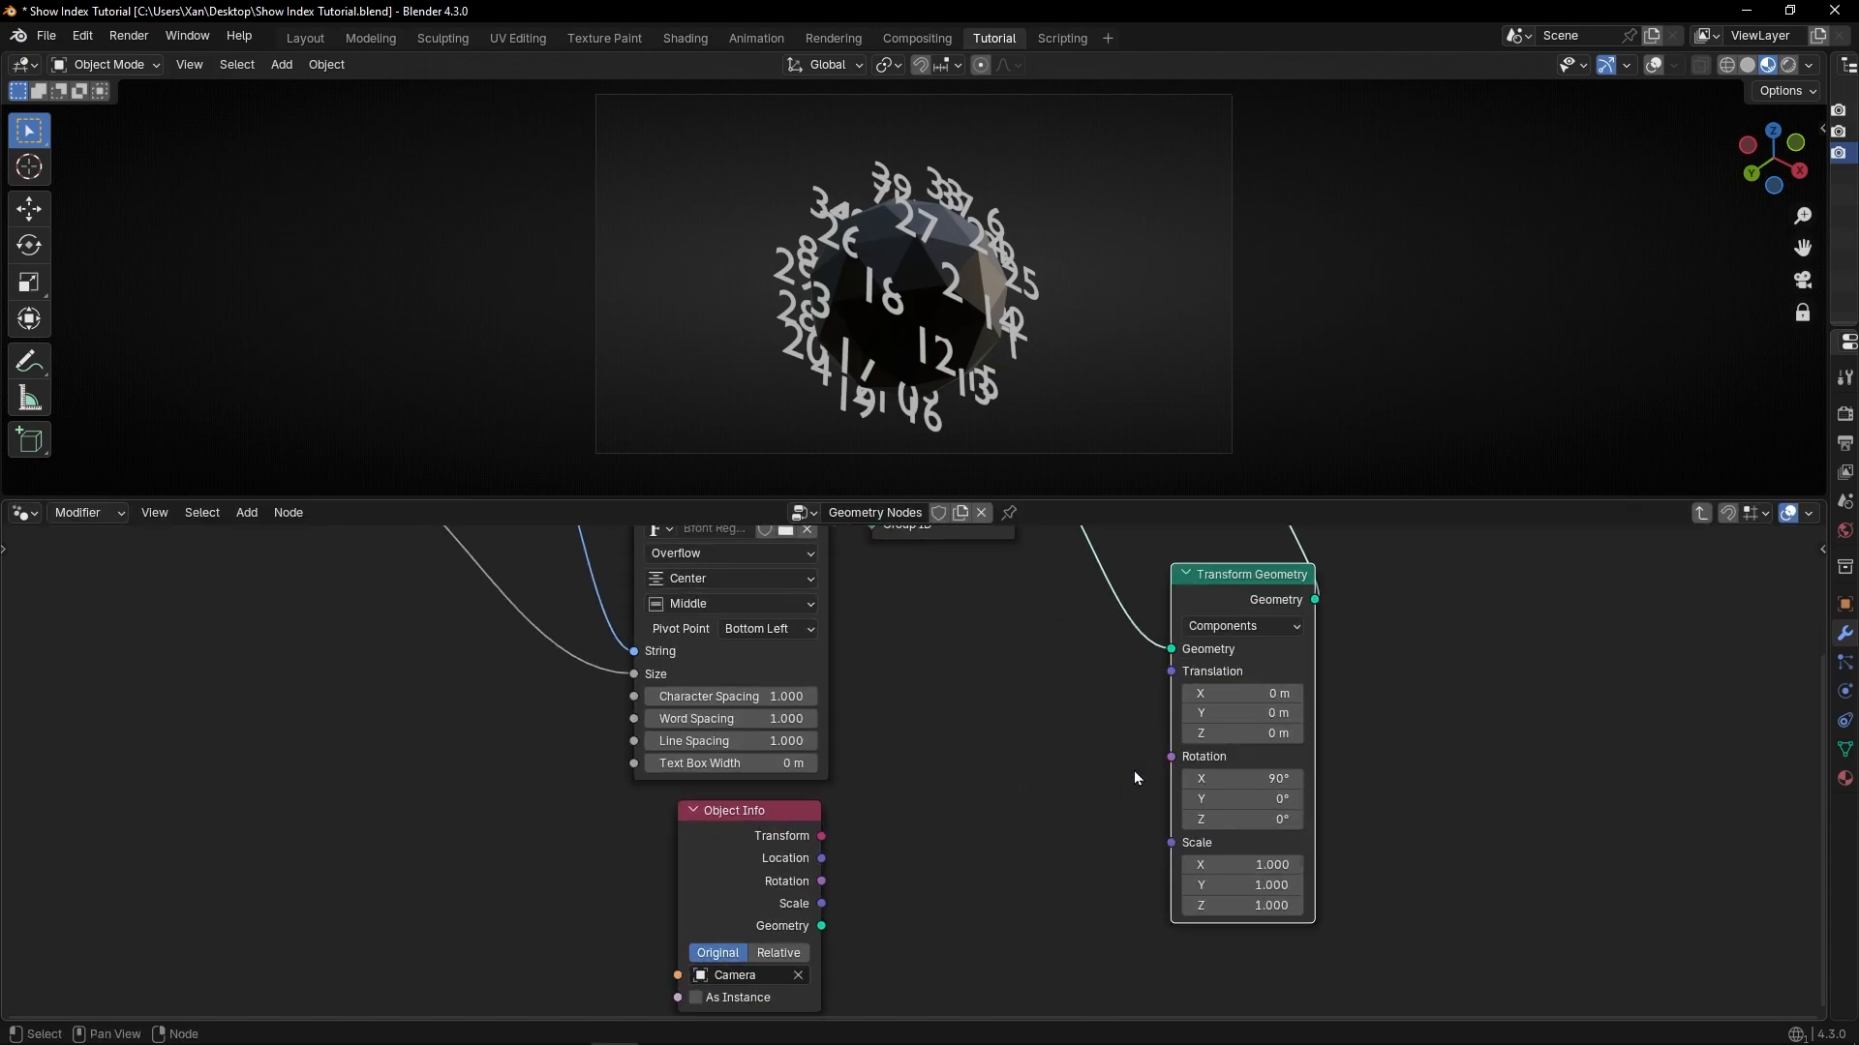
Add an Align Rotation to Vector node feeding the Transform Geometry node's Rotation input.
drag(1266, 751, 1137, 755)
text(a)
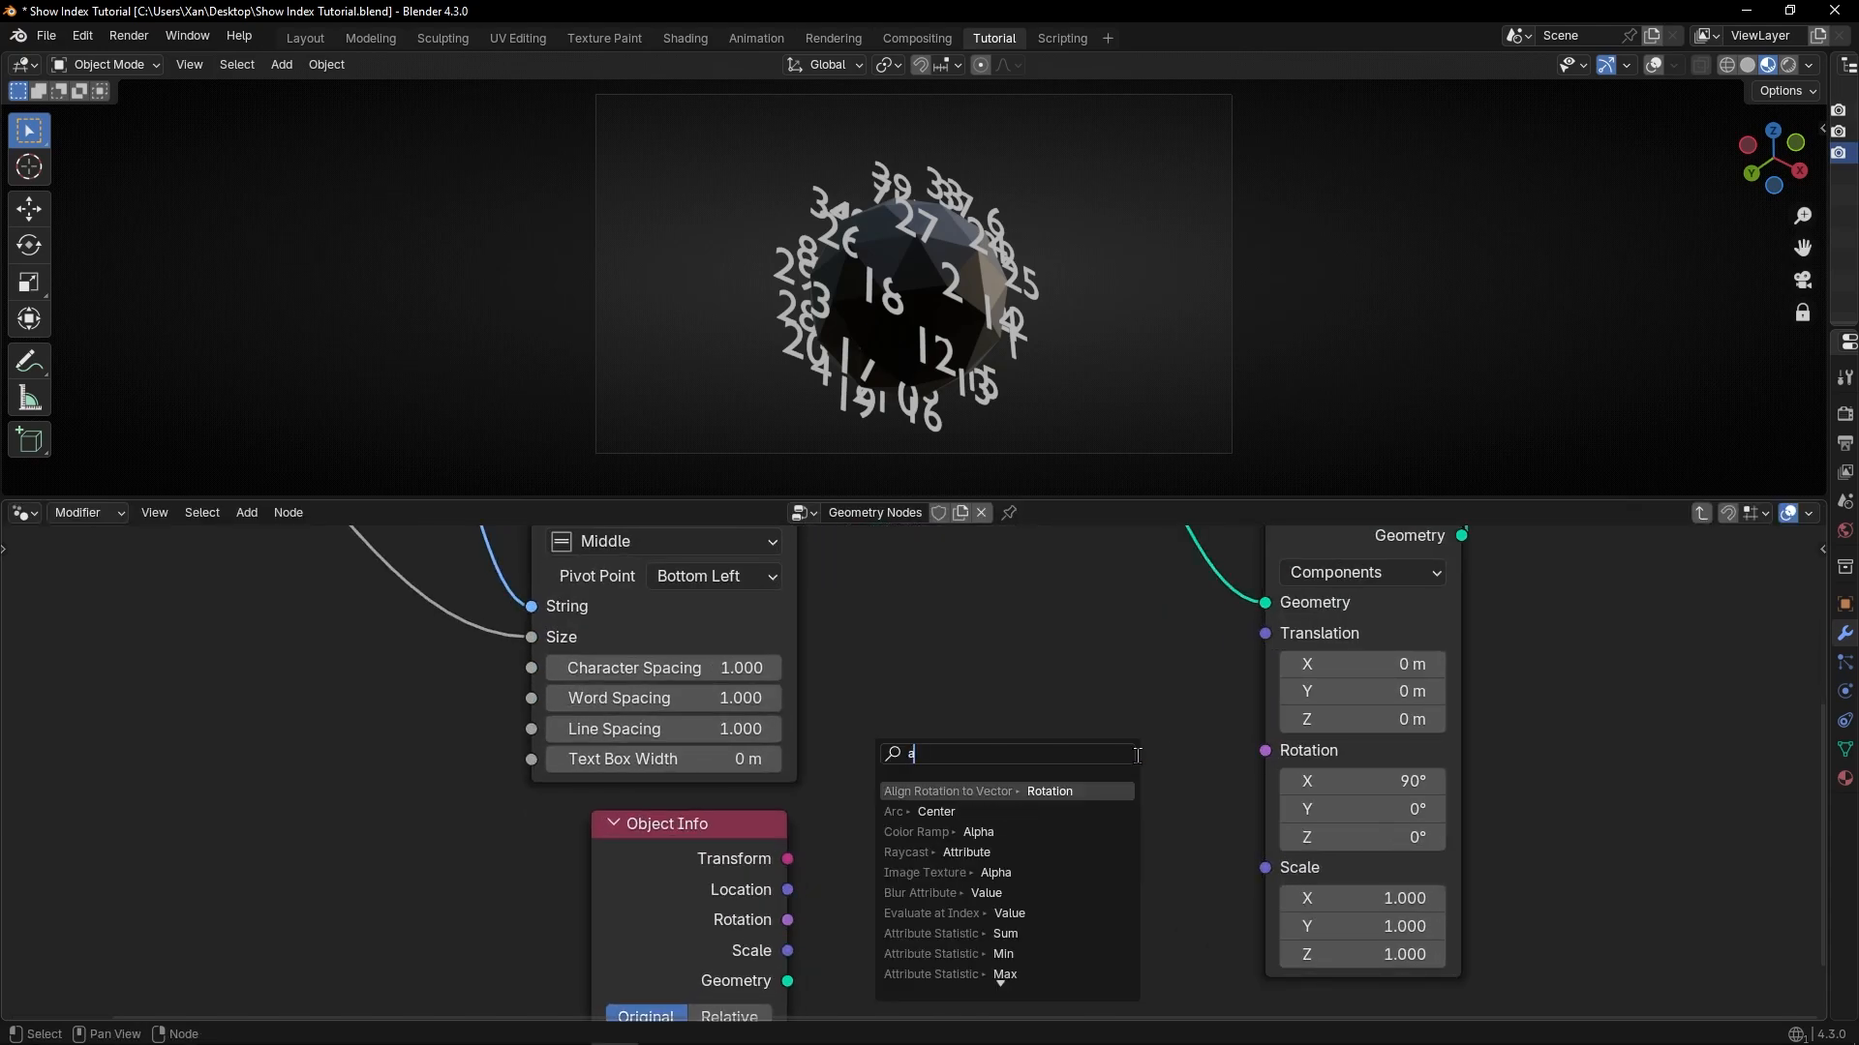
text(lign)
key(Return)
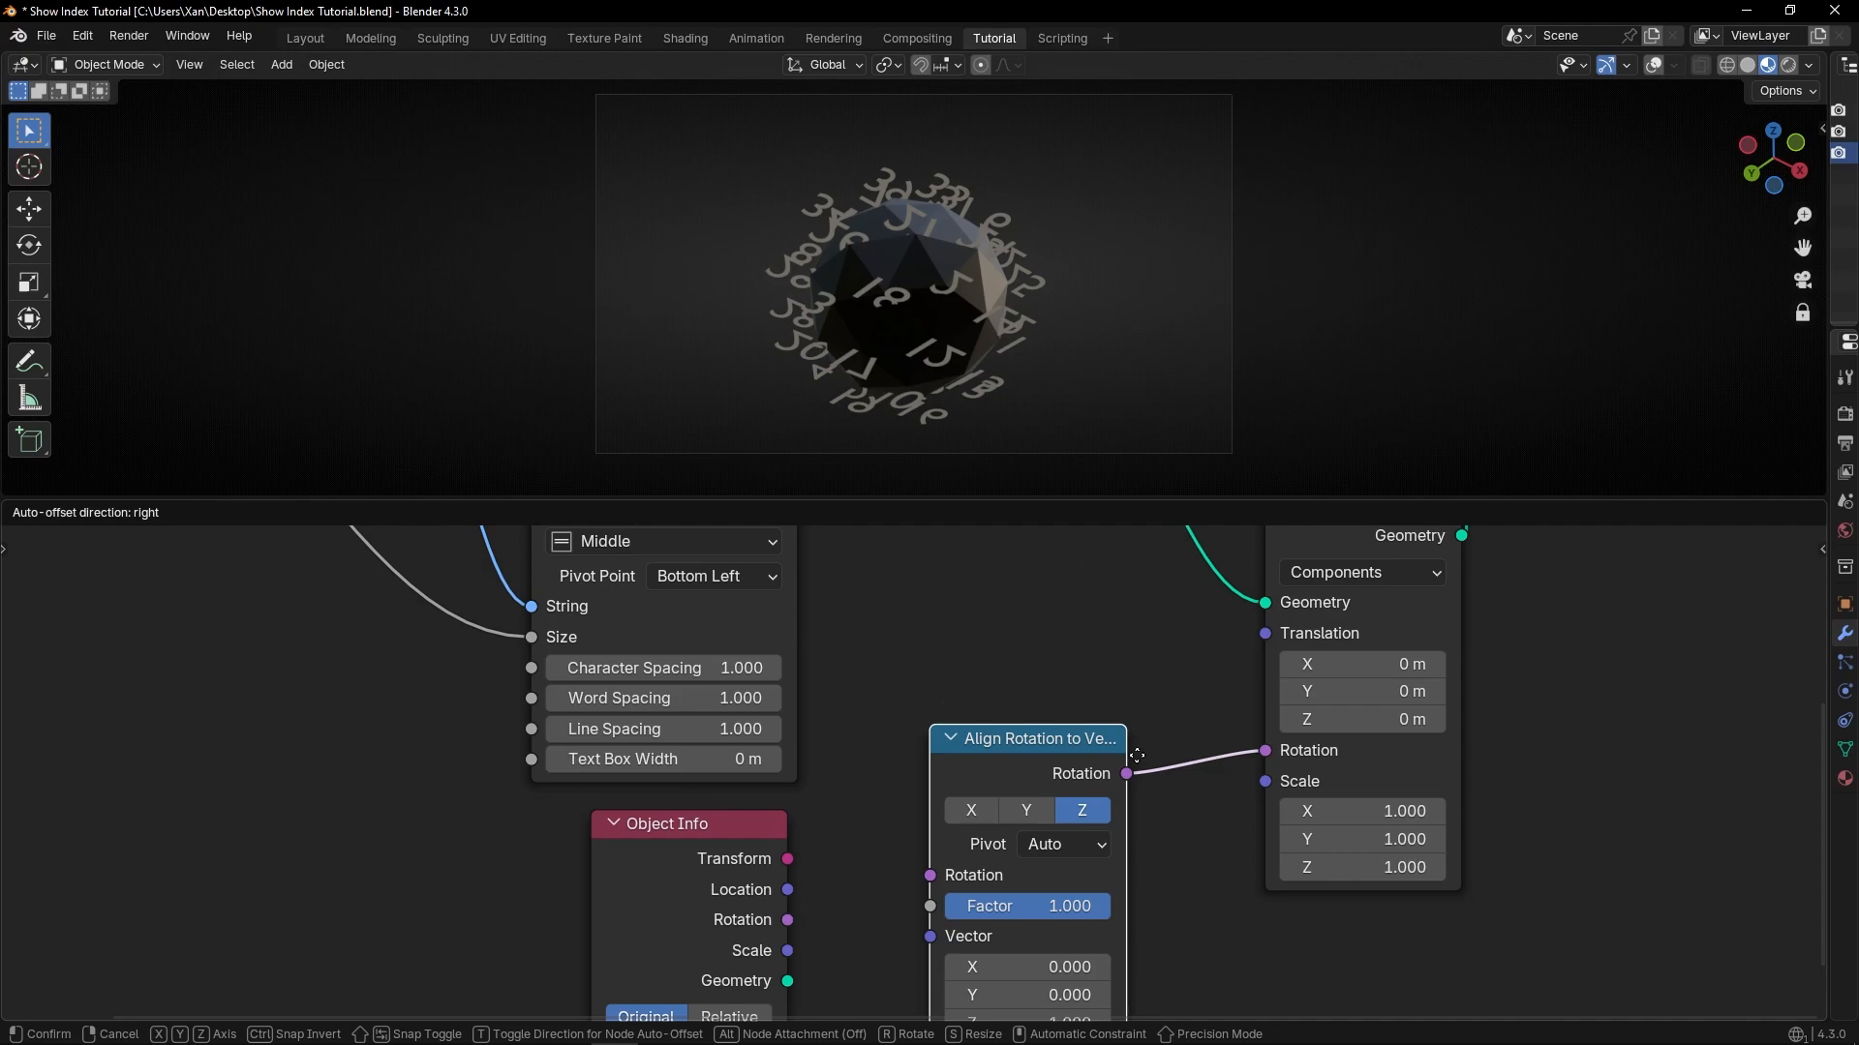
click(1172, 700)
Connect Object Info's Rotation and Location to the Rotation and Vector inputs of Align Rotation to Vector, and test by orbiting the camera.
middle_drag(890, 896, 990, 736)
drag(1034, 648, 1032, 681)
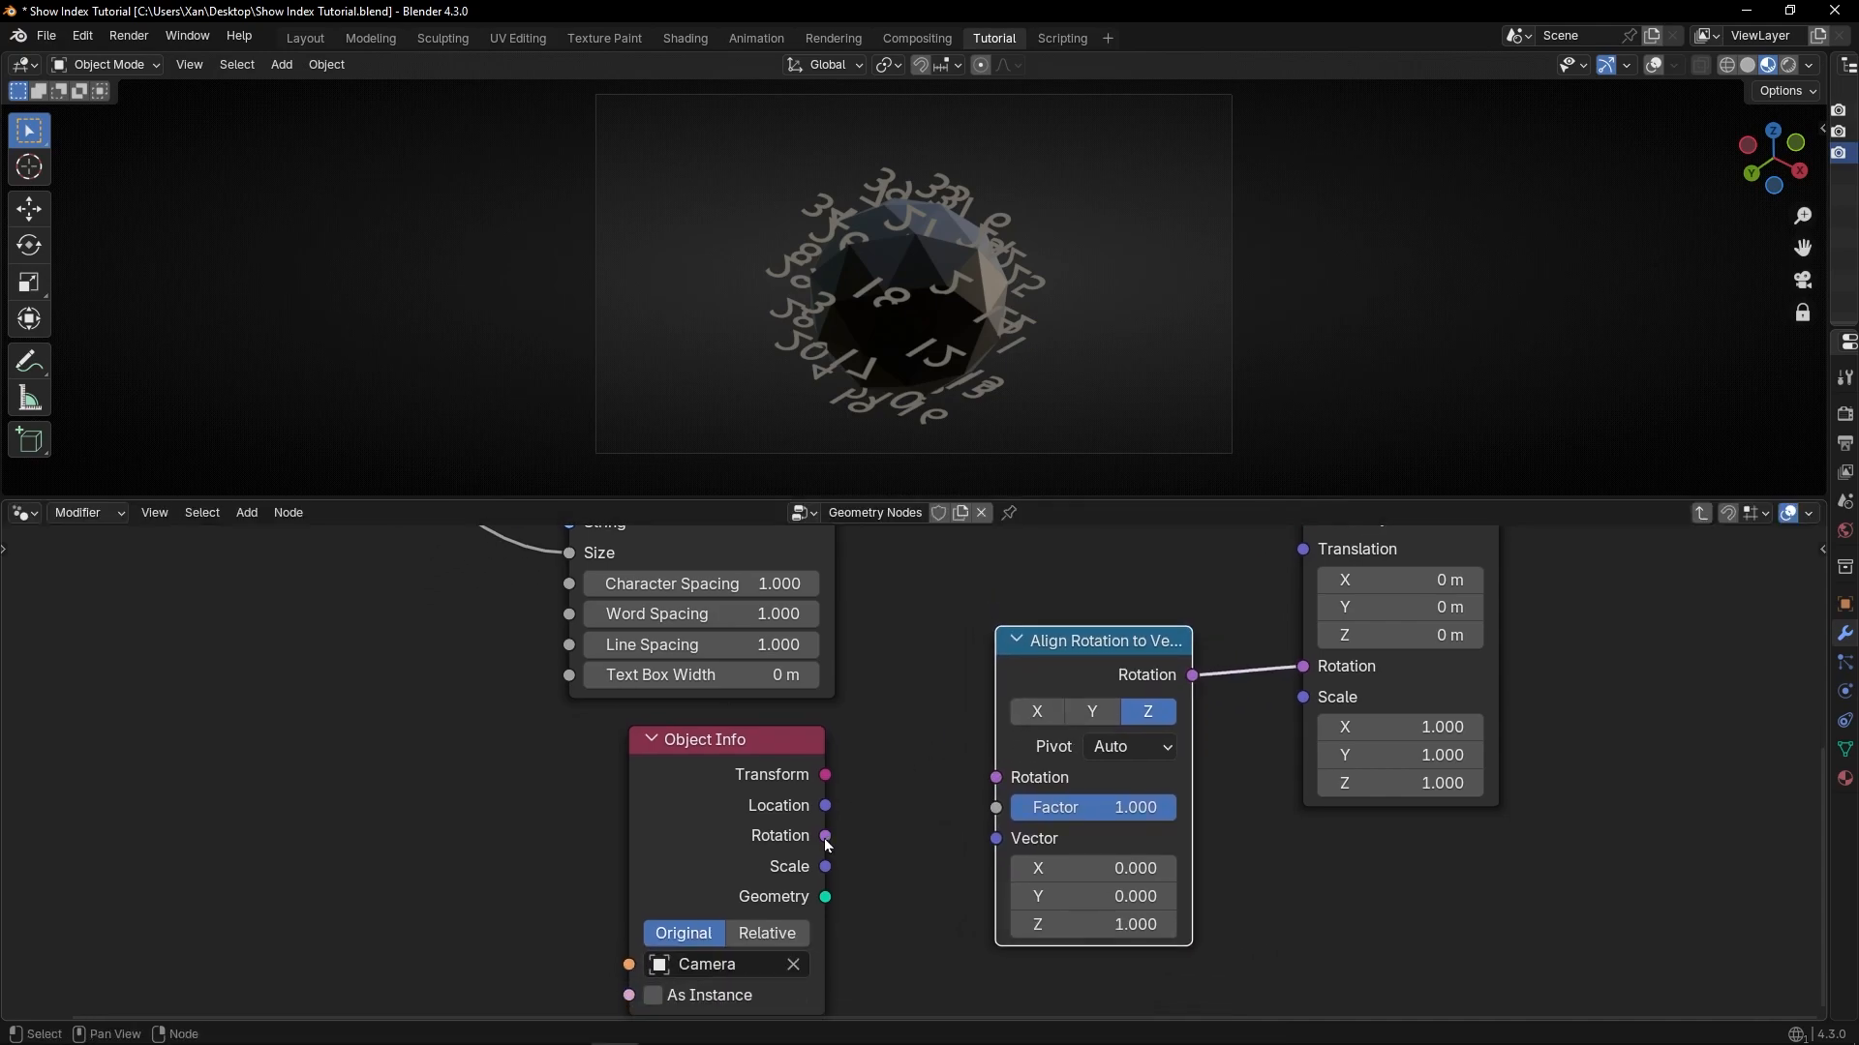
drag(964, 774, 983, 775)
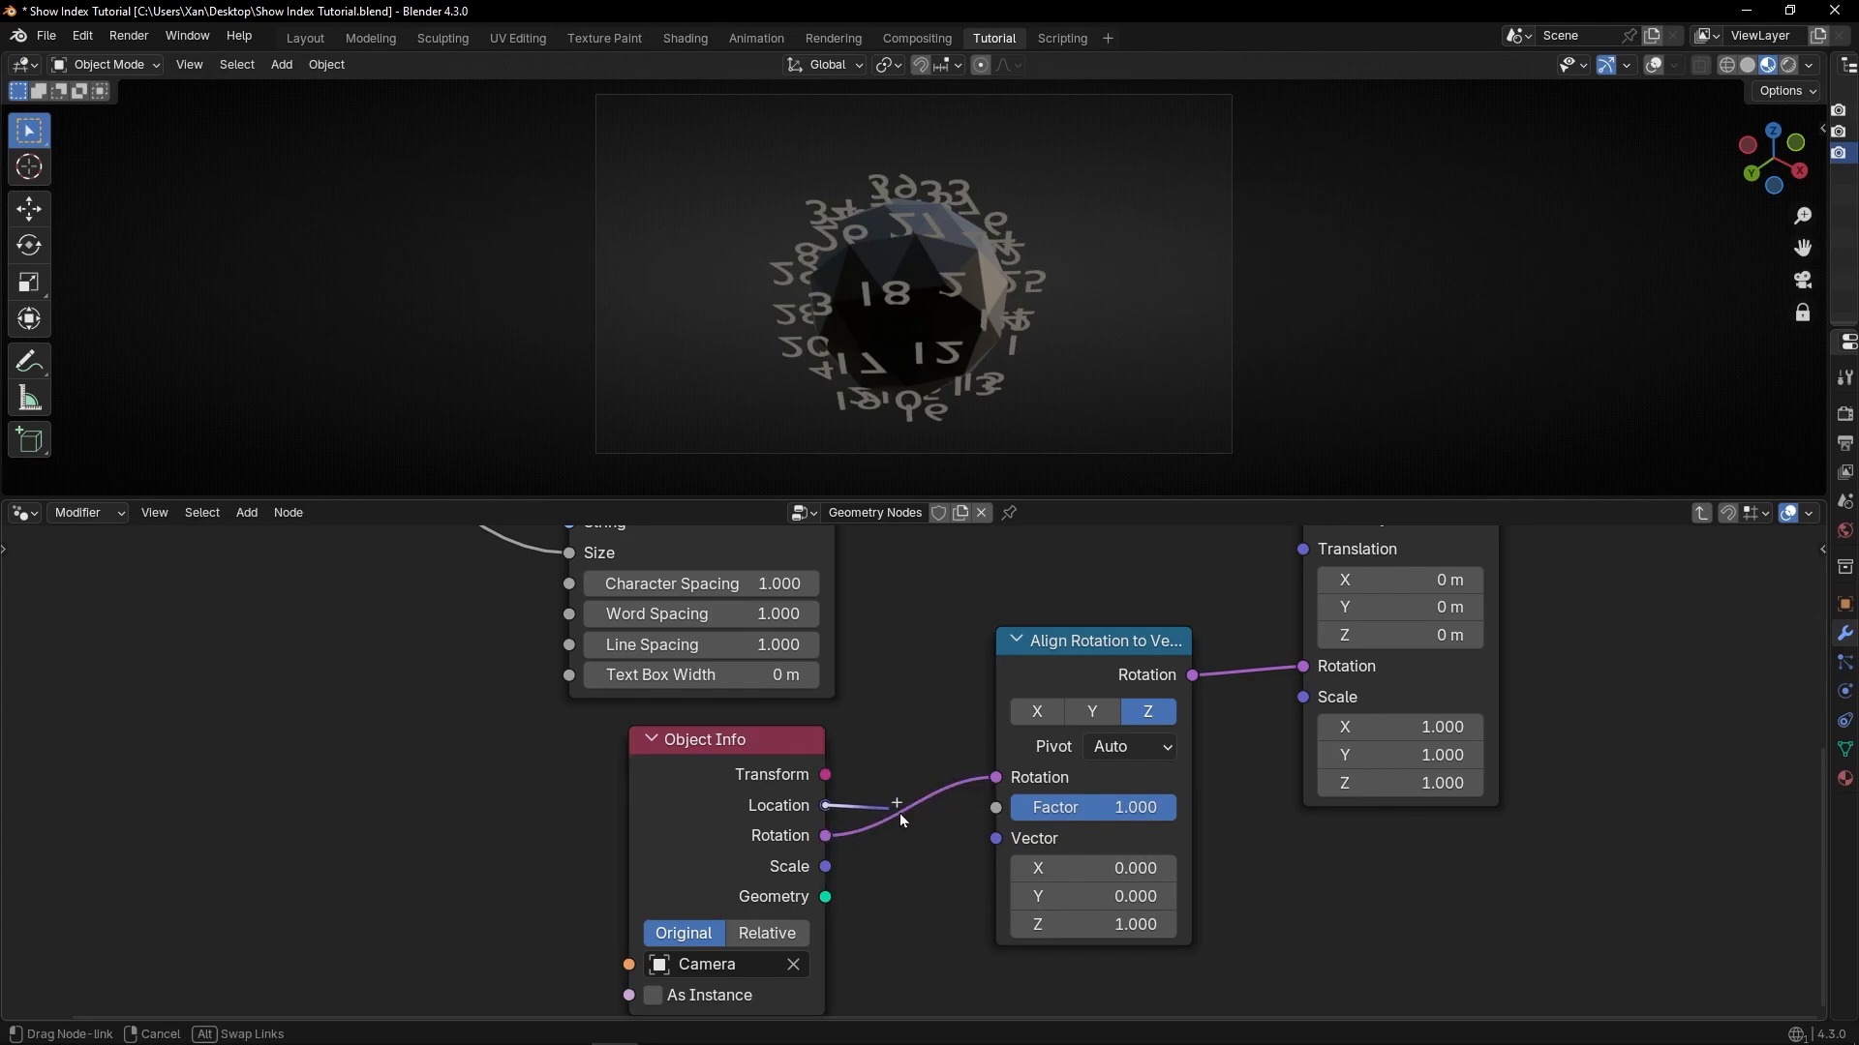
drag(971, 840, 989, 843)
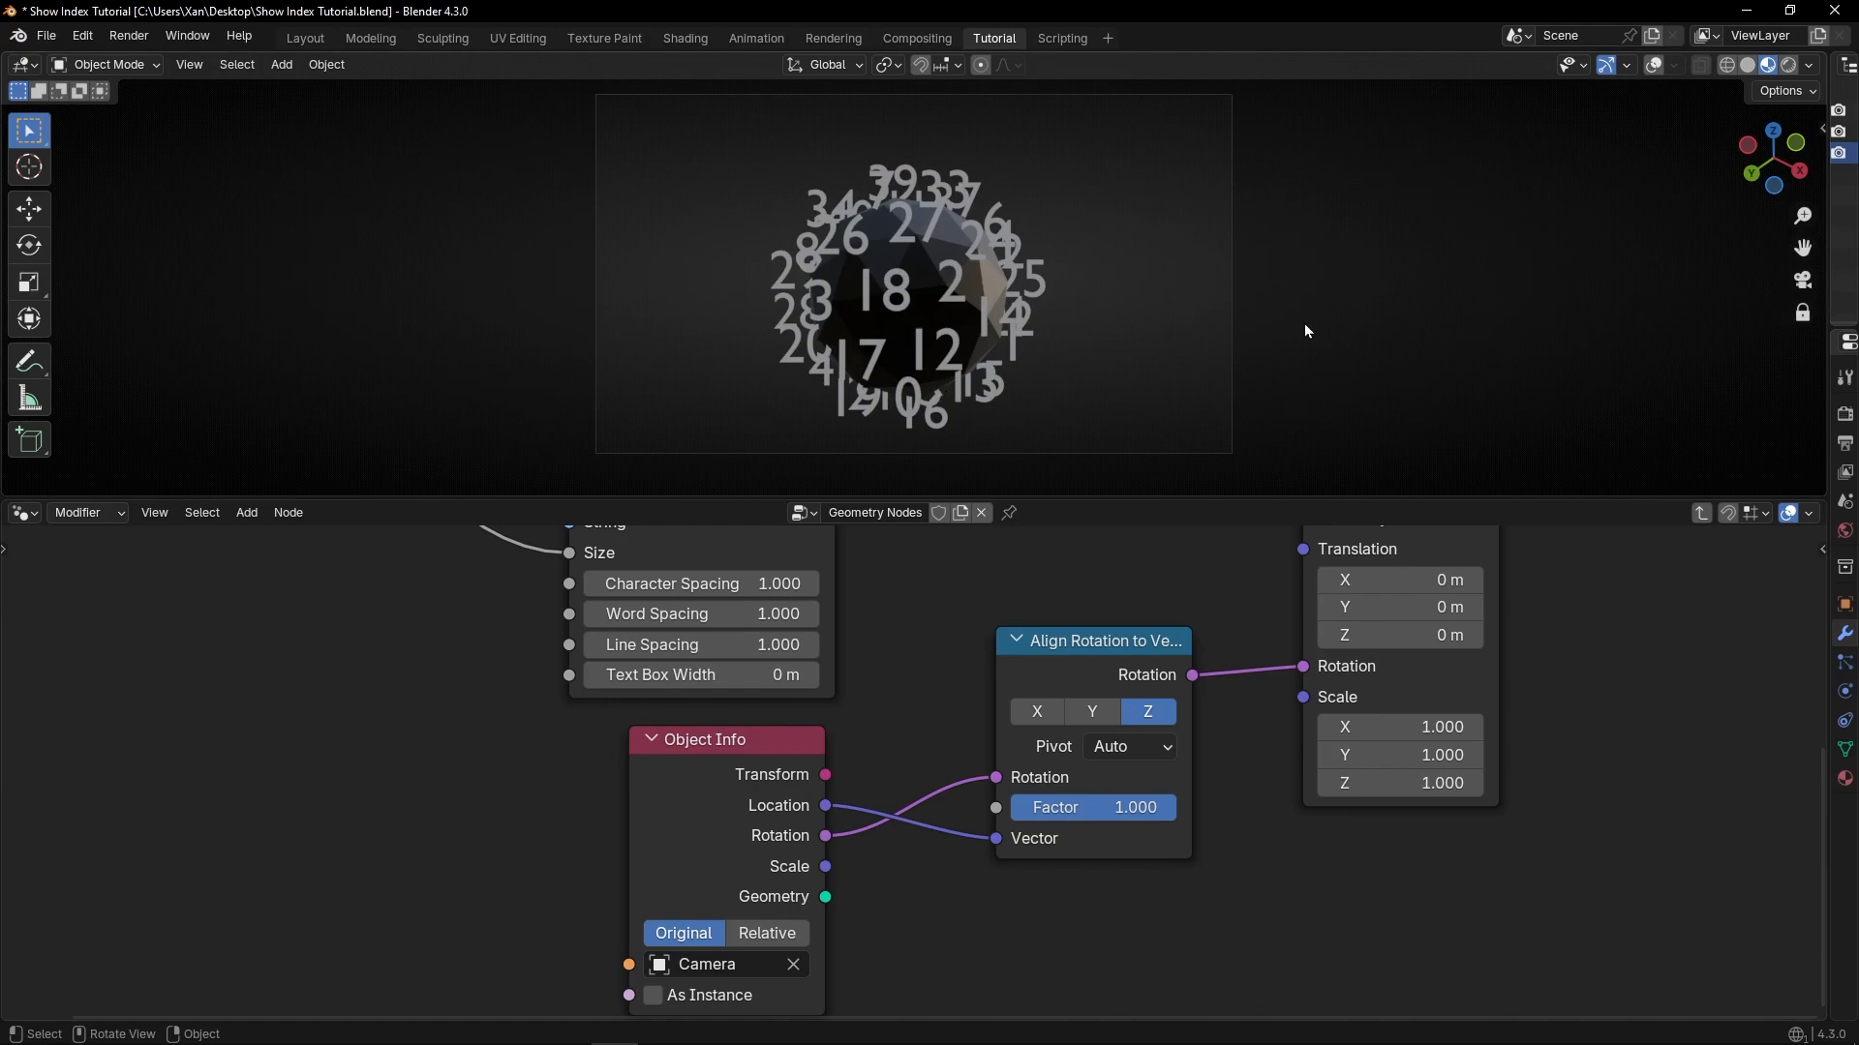
mouse_move(934, 329)
middle_down()
mouse_move(1007, 277)
mouse_move(990, 229)
mouse_move(940, 214)
mouse_move(856, 250)
mouse_move(769, 369)
mouse_move(801, 434)
mouse_move(985, 439)
mouse_move(1119, 381)
mouse_move(1078, 253)
mouse_move(917, 247)
mouse_move(823, 329)
mouse_move(978, 422)
mouse_move(1096, 402)
mouse_move(984, 276)
mouse_move(910, 263)
mouse_move(873, 323)
mouse_move(1009, 322)
mouse_move(887, 306)
mouse_move(877, 358)
mouse_move(958, 348)
mouse_move(932, 308)
middle_up()
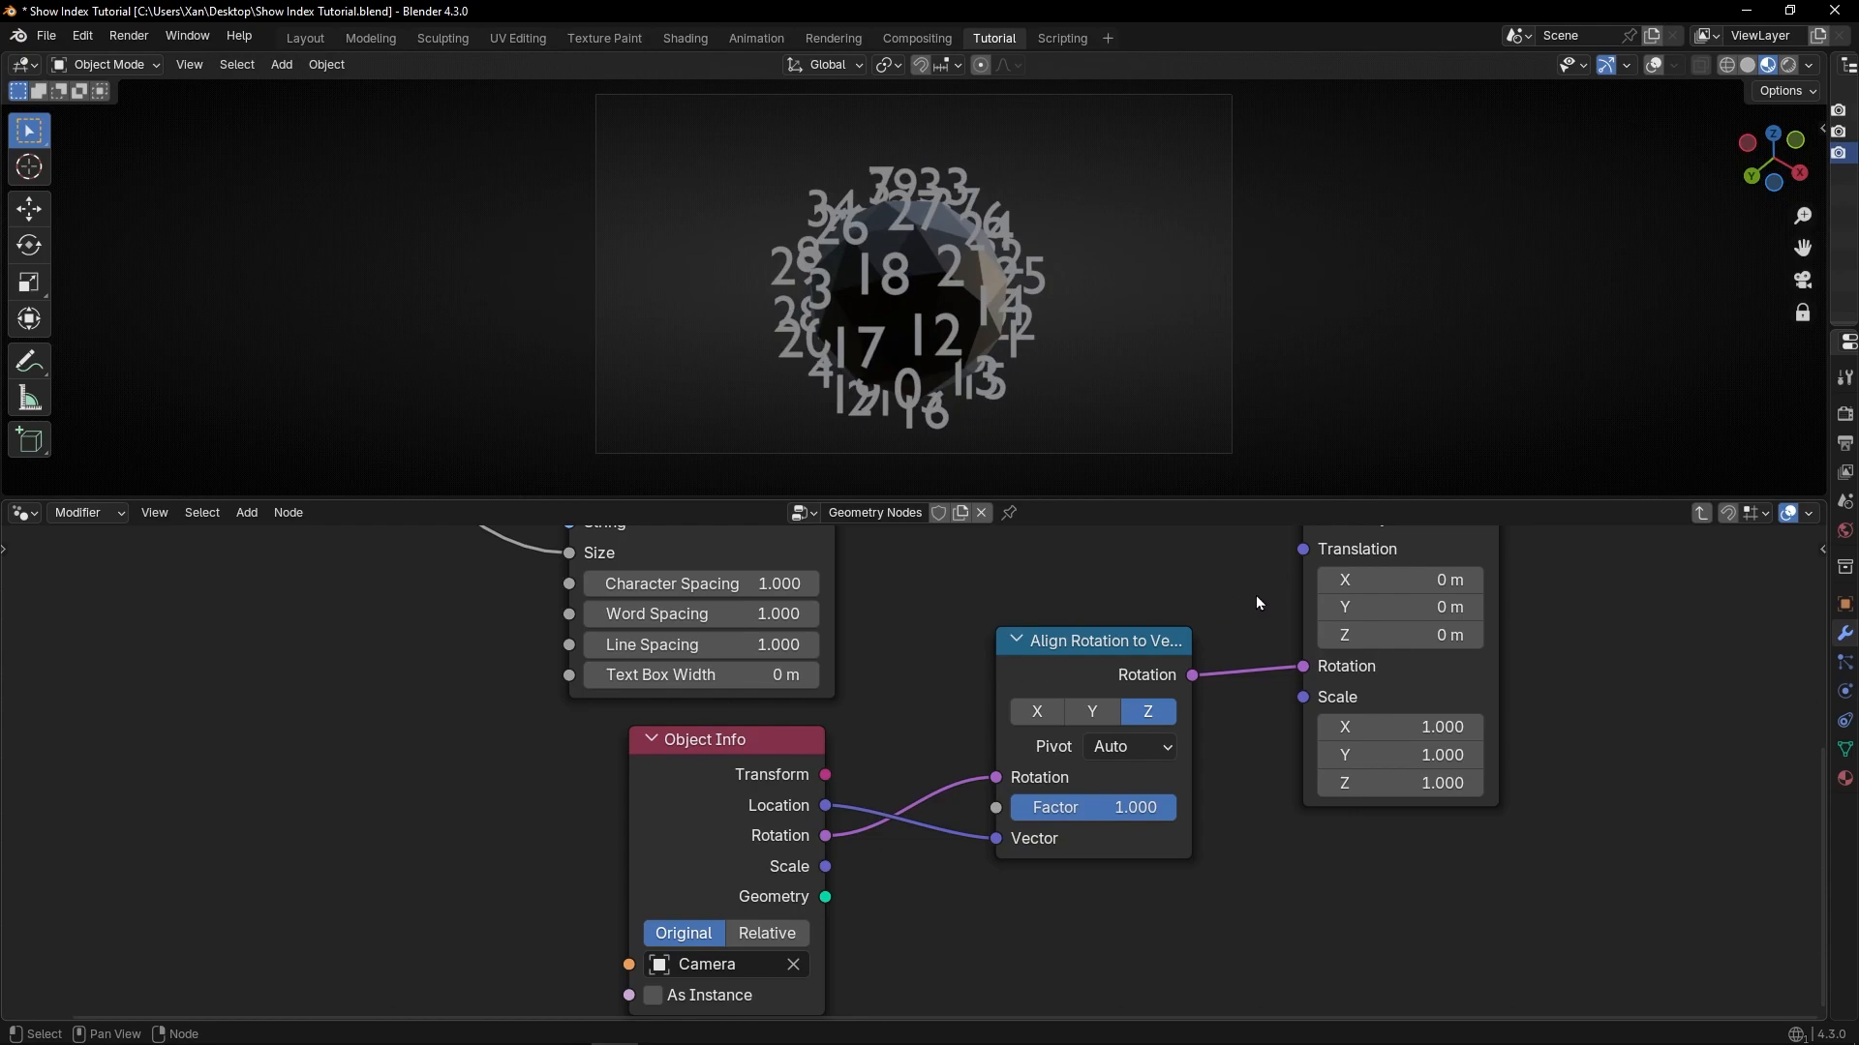
Disconnect Align Rotation to Vector from Transform Geometry's Rotation, reconnect it, and compare how the numbers face the camera.
ctrl+right_drag(1241, 744, 1242, 746)
middle_drag(909, 329, 1013, 420)
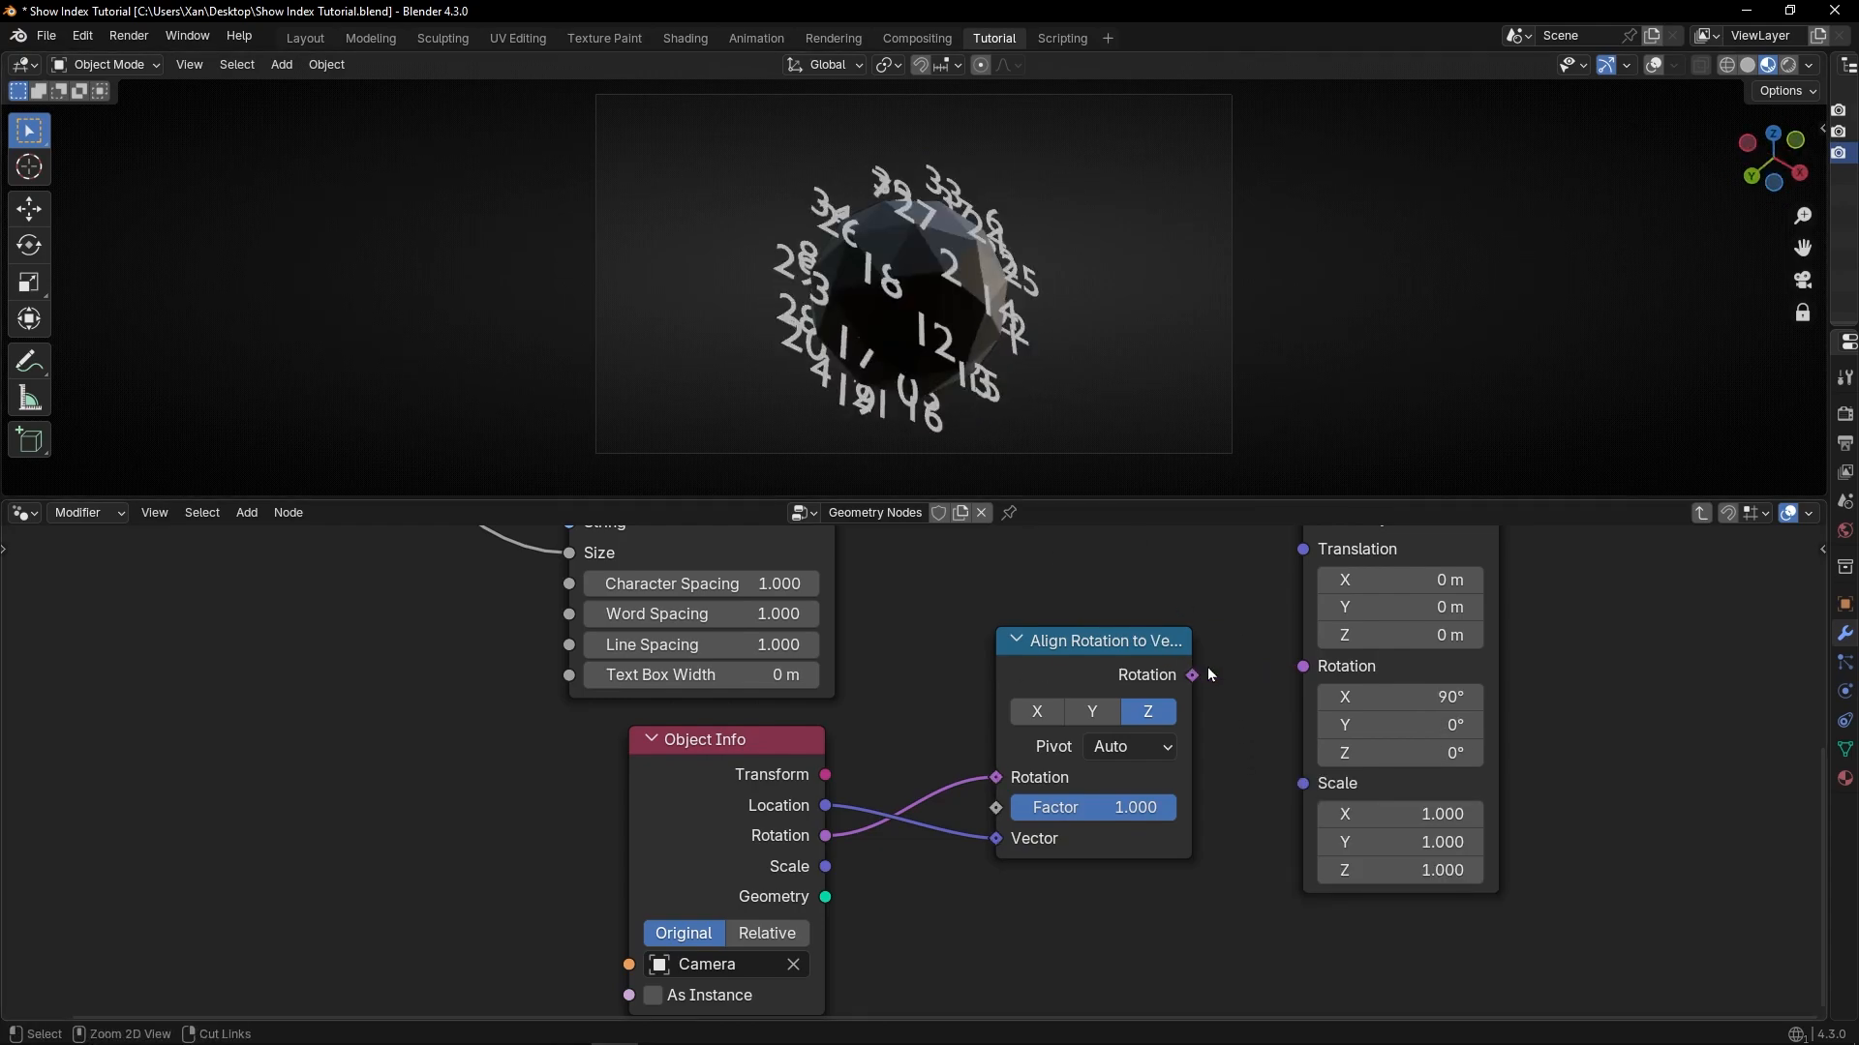
drag(1192, 675, 1303, 666)
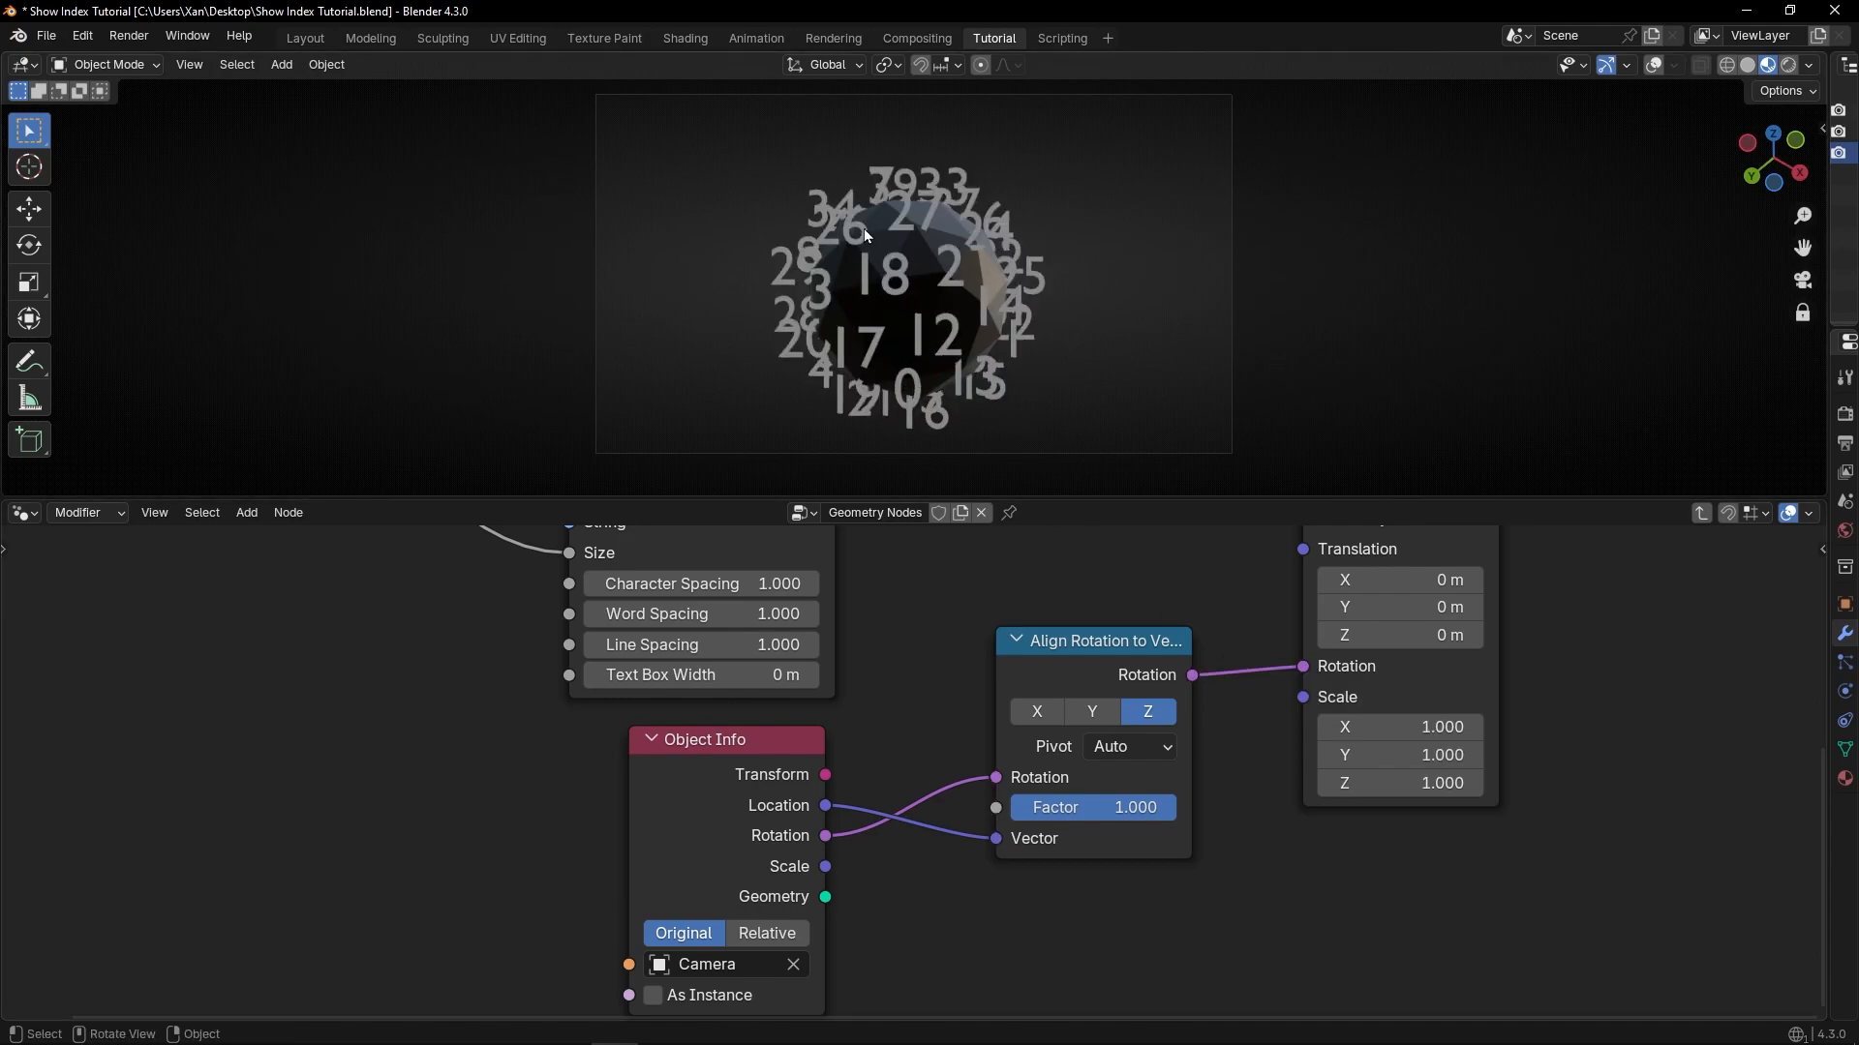
middle_drag(863, 229, 958, 295)
key(KP_0)
scroll(898, 658, down, 3)
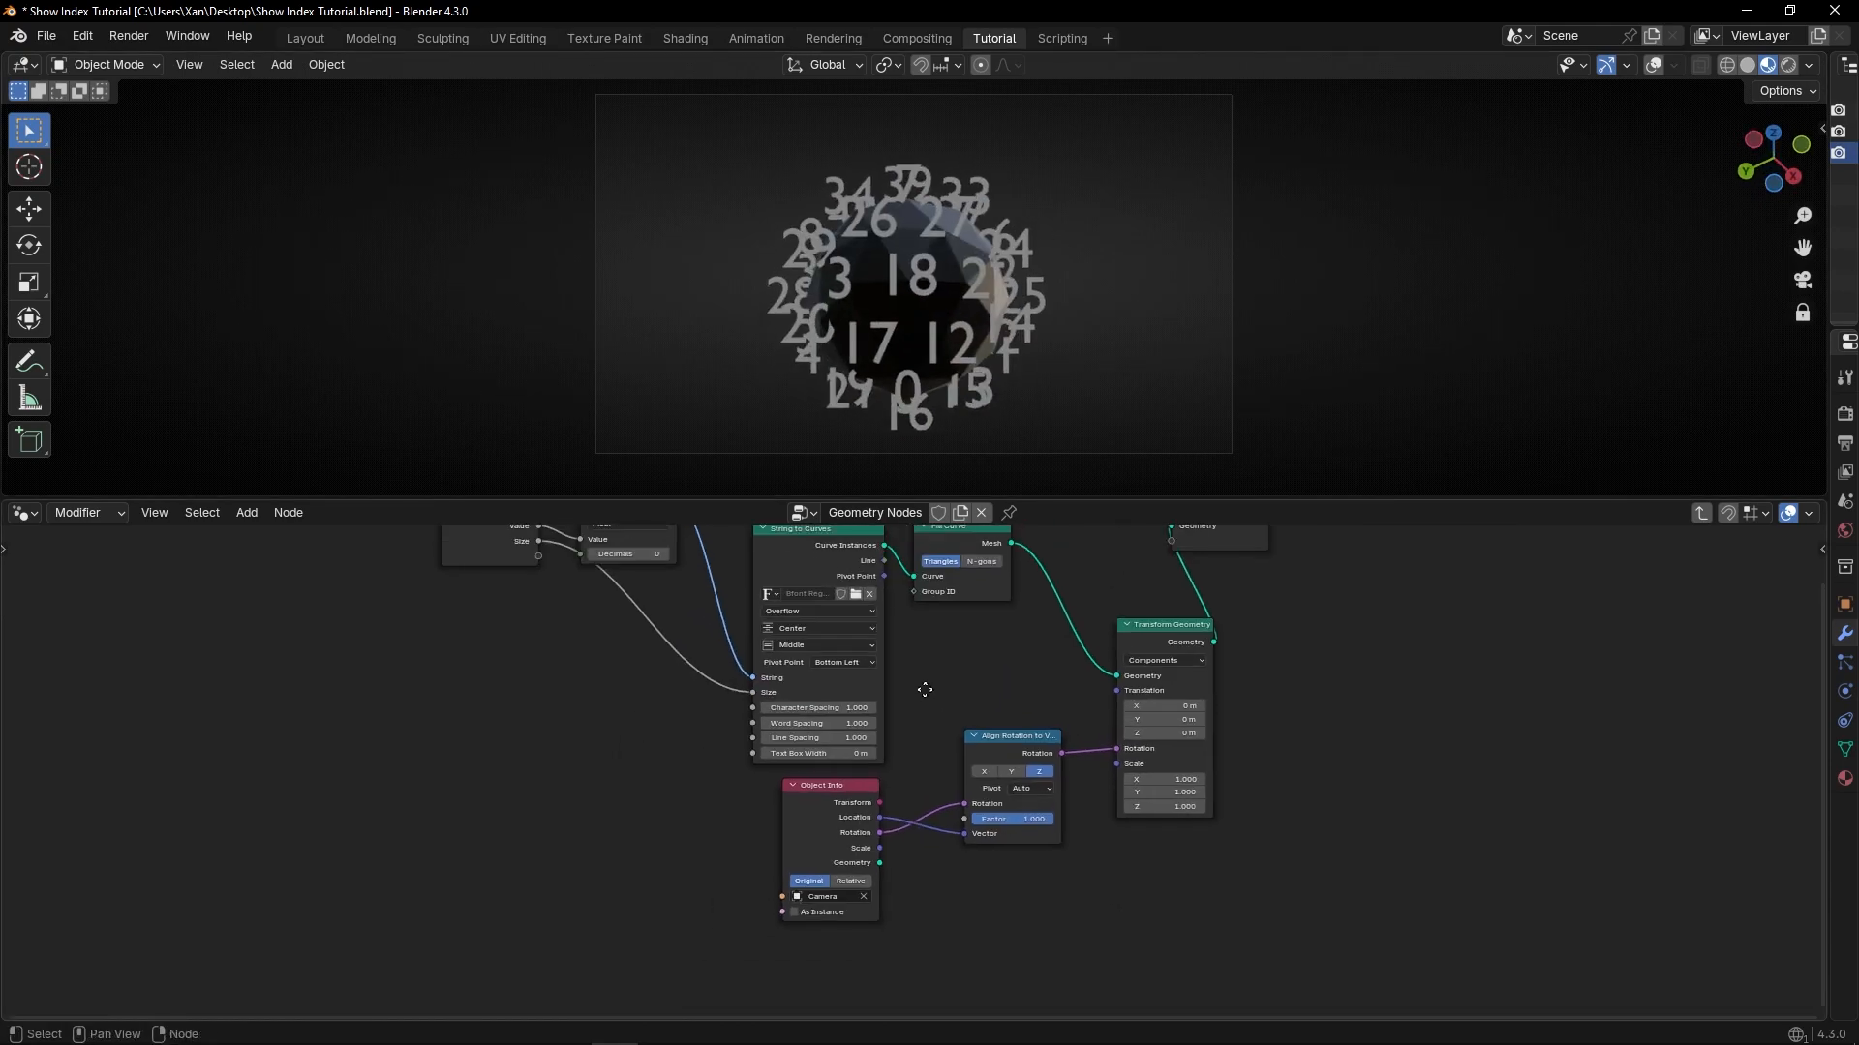
Shift the Align Rotation to Vector node lower and frame it with Object Info under the label "Text Facing Camera".
drag(999, 757, 974, 807)
scroll(844, 878, up, 5)
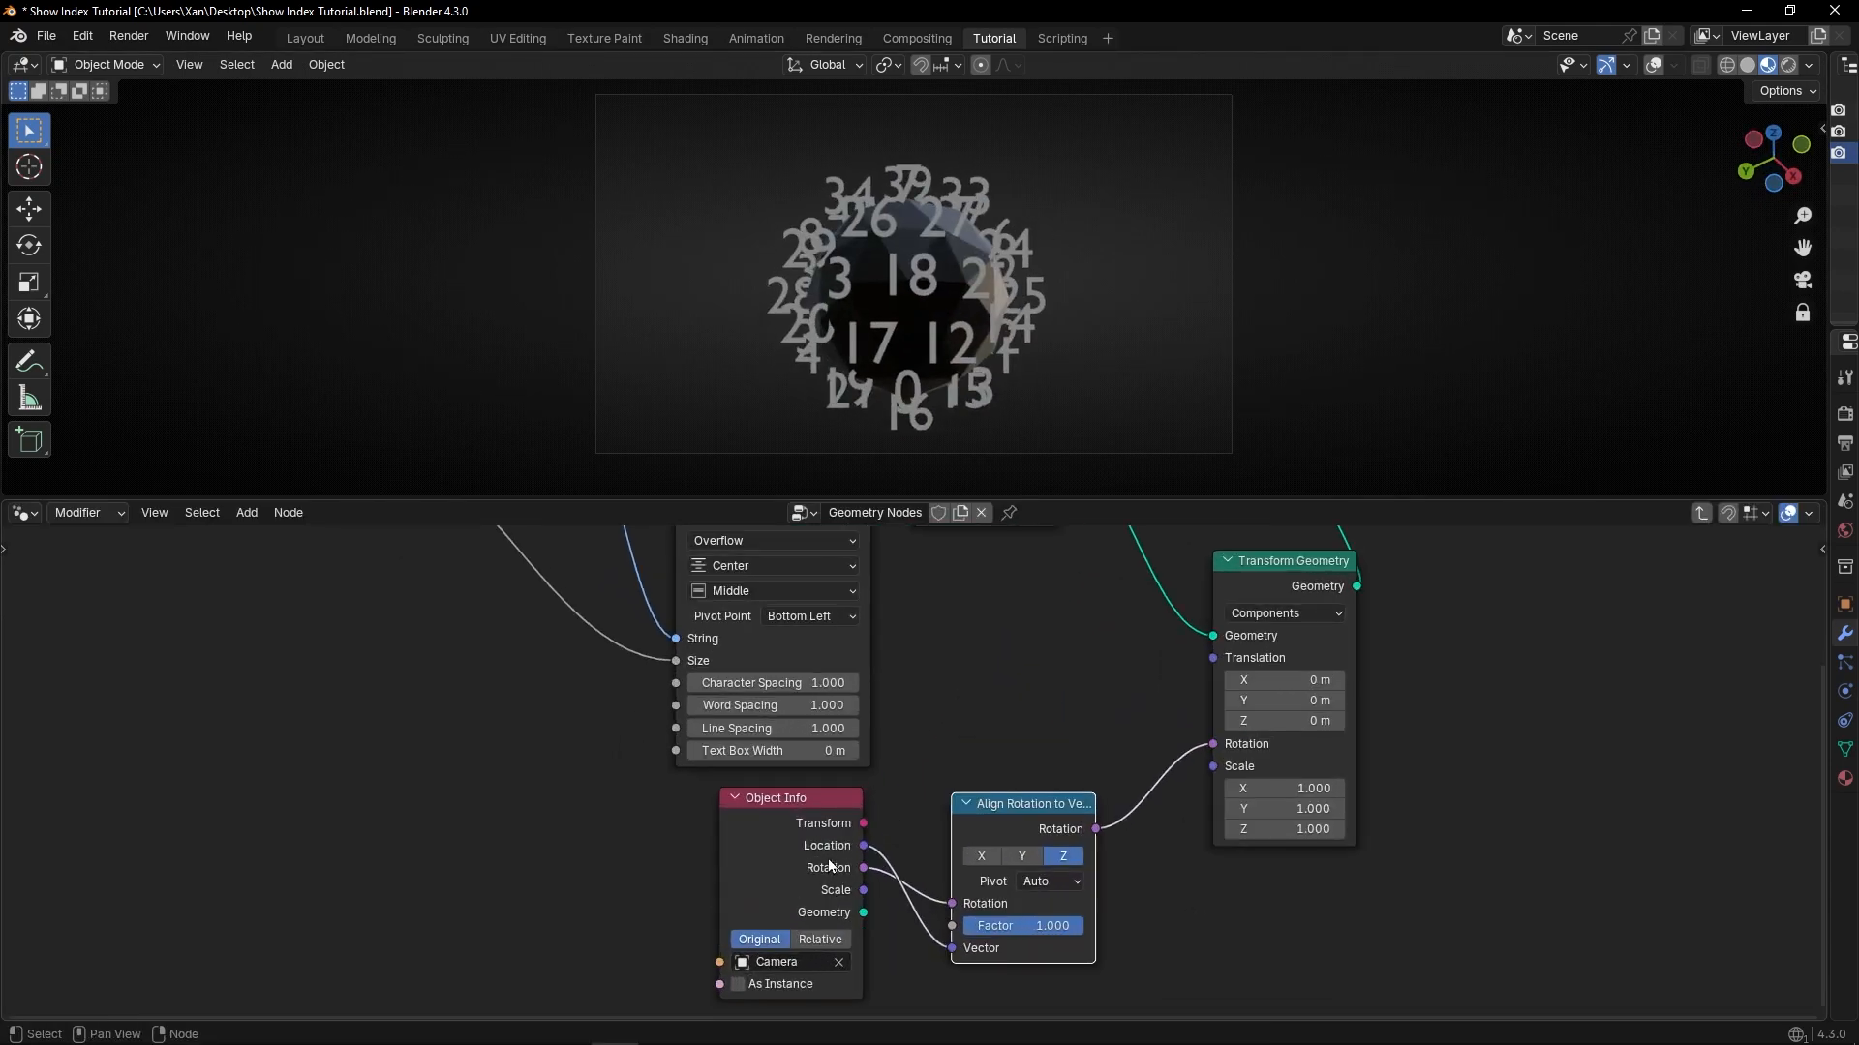
middle_drag(829, 861, 826, 792)
key(ctrl+space)
key(ctrl+j)
scroll(819, 768, up, 2)
key(F2)
text(Text Facing Camer)
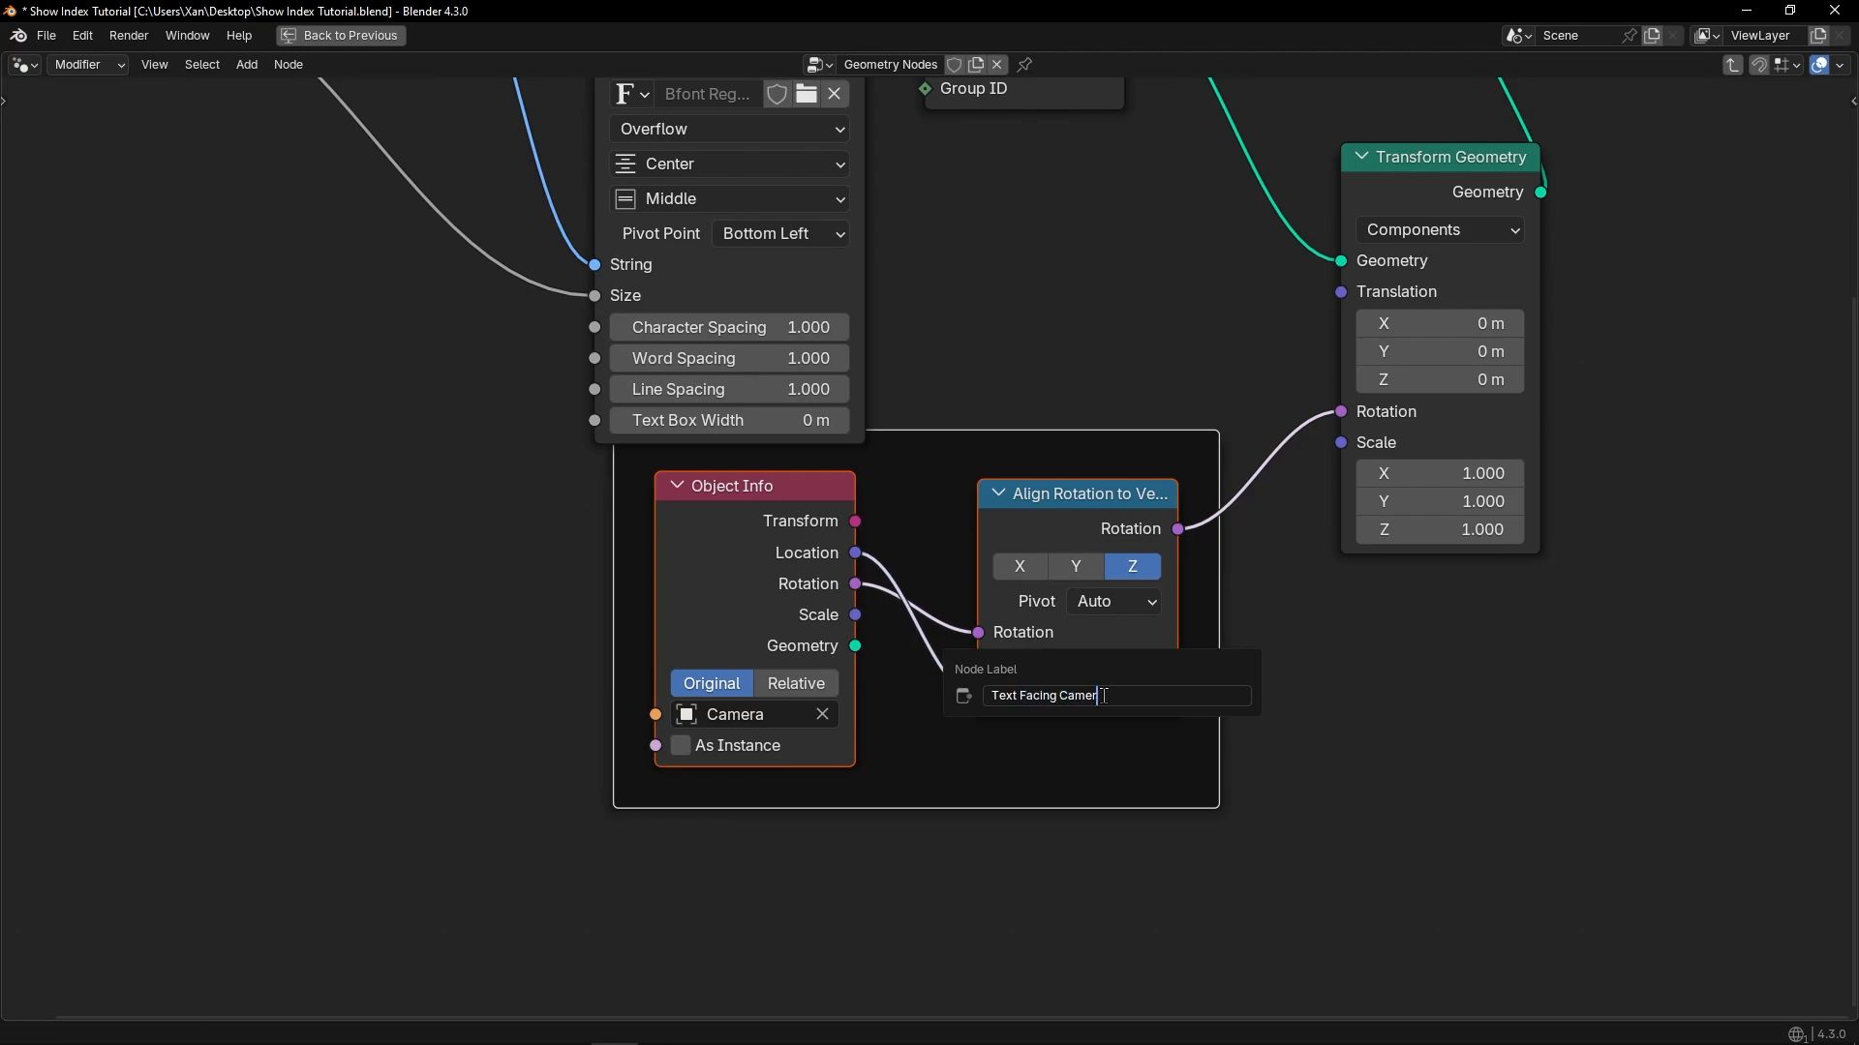
text(a)
key(Return)
Reposition the labelled frame and neighbouring nodes to tidy the group's layout, and return to the main node tree.
scroll(1074, 600, down, 3)
drag(1049, 498, 1008, 589)
middle_drag(1007, 589, 928, 698)
drag(1309, 196, 1414, 386)
drag(254, 239, 194, 460)
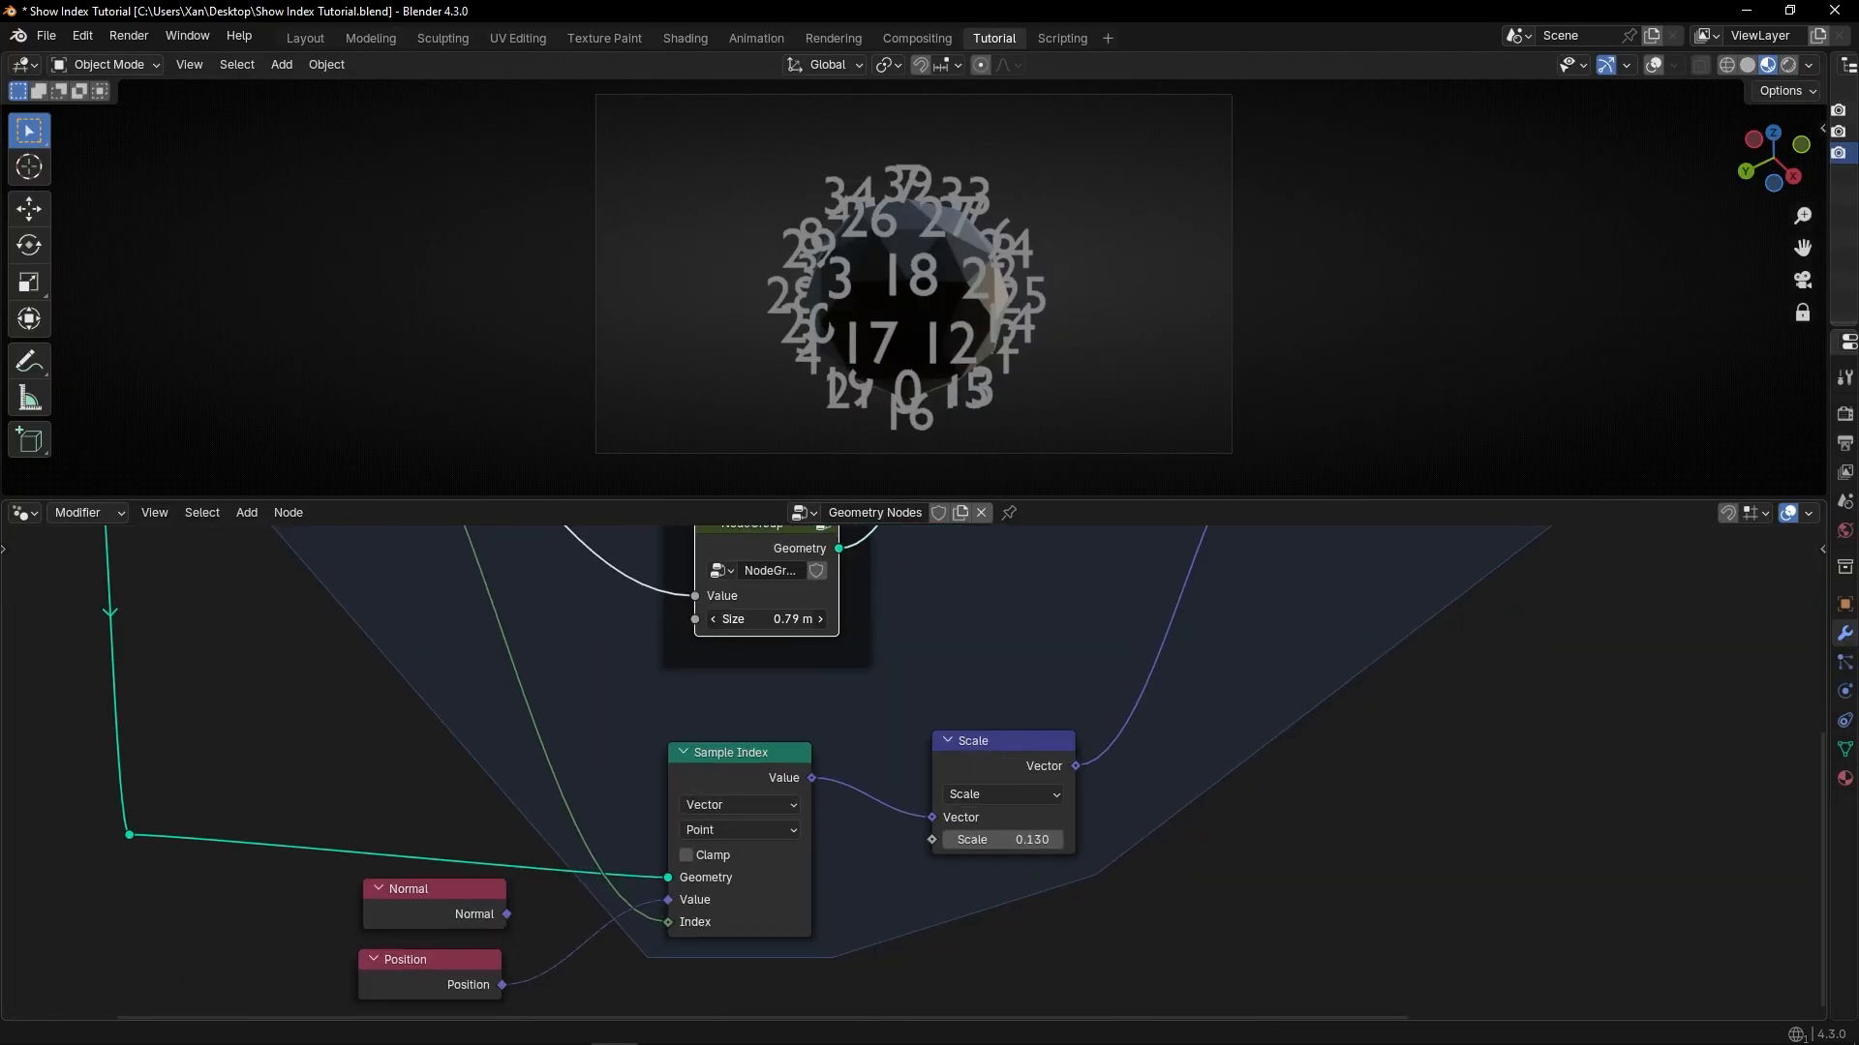
Set the Value to Text group's Size to 0.8 m and the Scale node's factor to 0.380.
drag(774, 618, 817, 666)
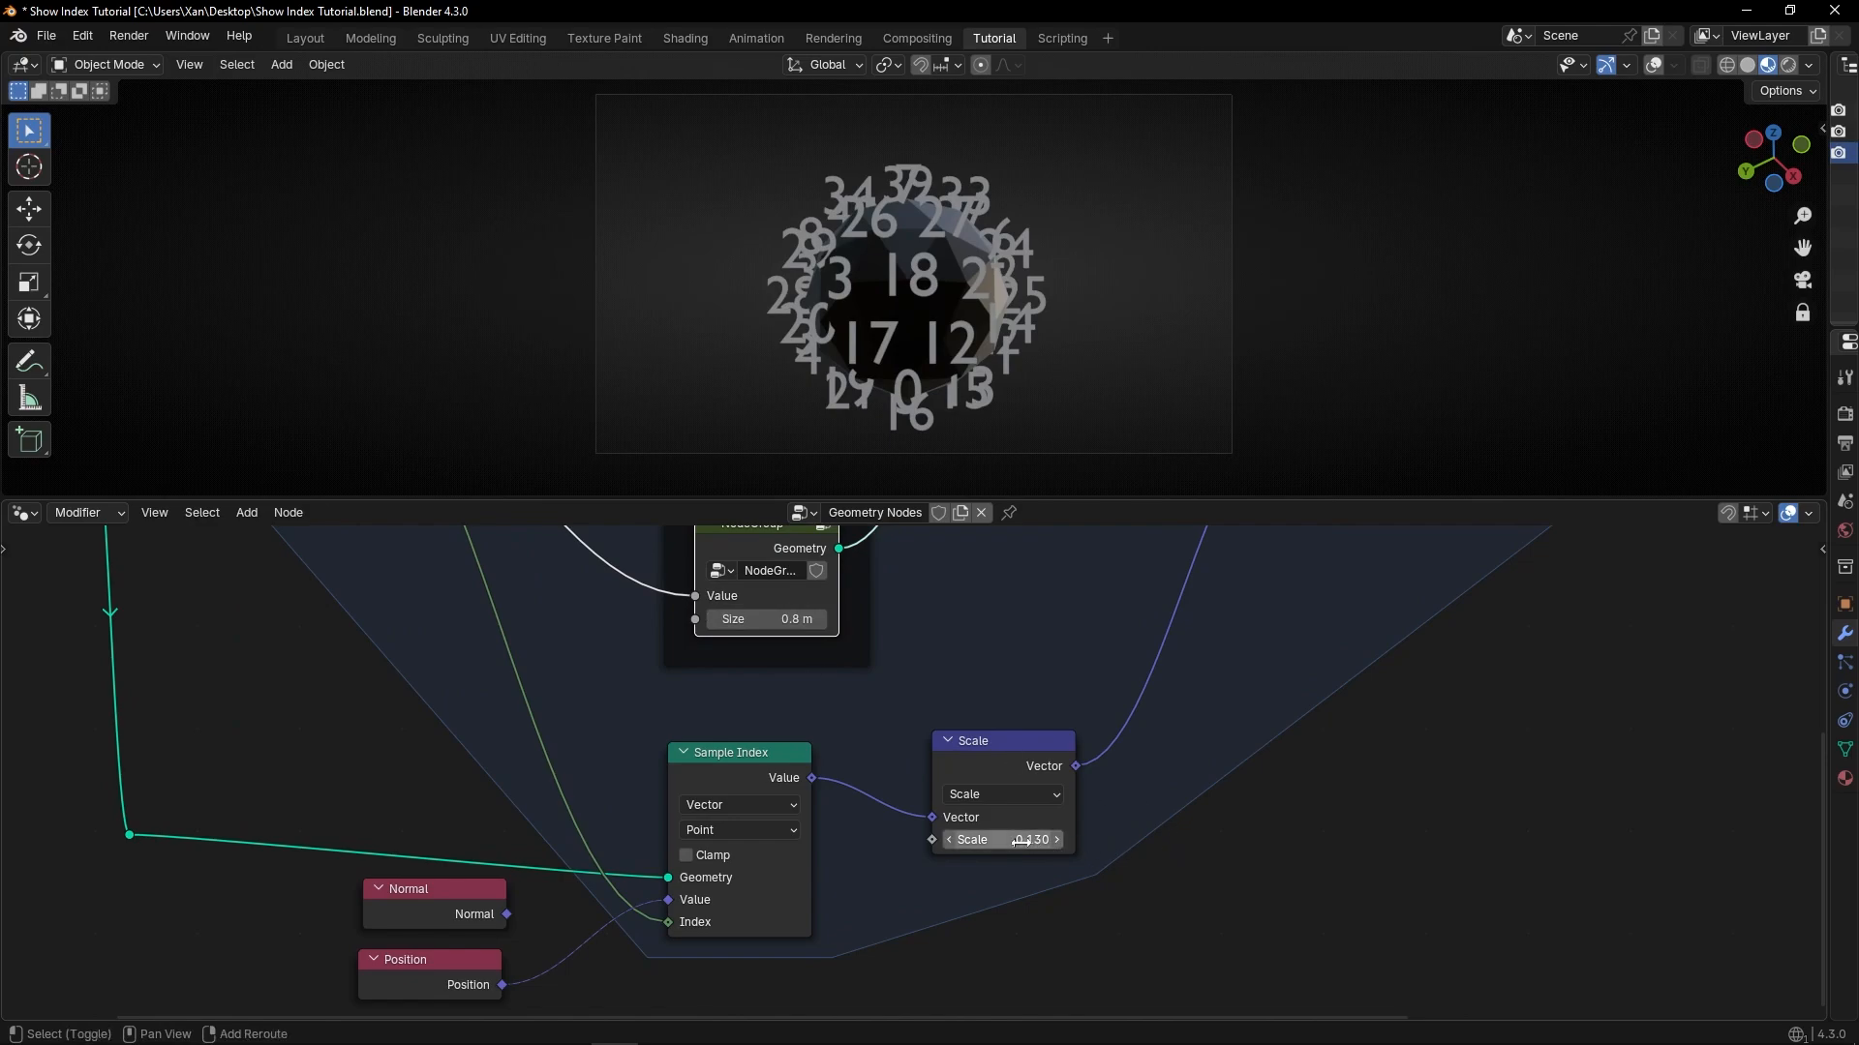
drag(1021, 842, 1070, 841)
middle_drag(746, 488, 790, 525)
Delete the source mesh node that feeds the For Each Element zone's Geometry input.
middle_drag(291, 552, 822, 726)
scroll(515, 717, down, 1)
scroll(596, 724, up, 2)
middle_drag(597, 724, 713, 817)
click(525, 613)
key(x)
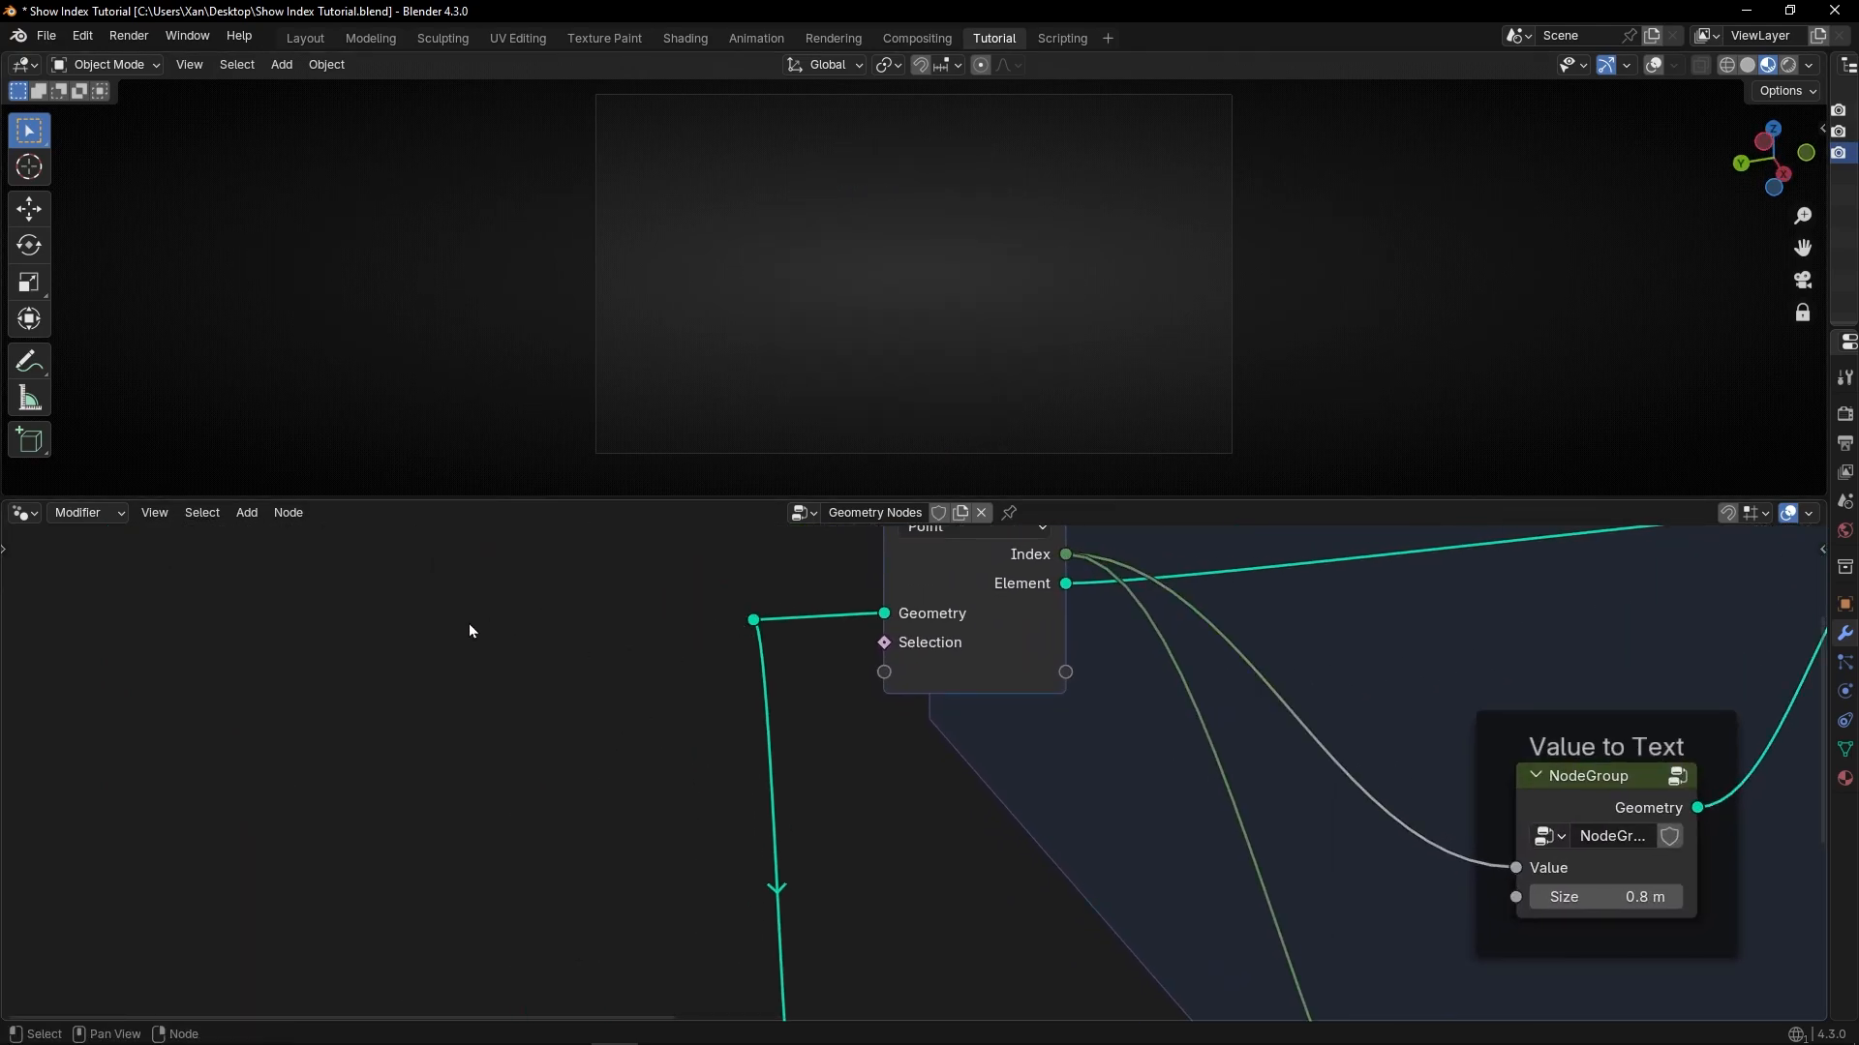
Add a Grid node and connect its Mesh output to the reroute ahead of the For Each Element zone.
key(shift+a)
text(grid)
key(Return)
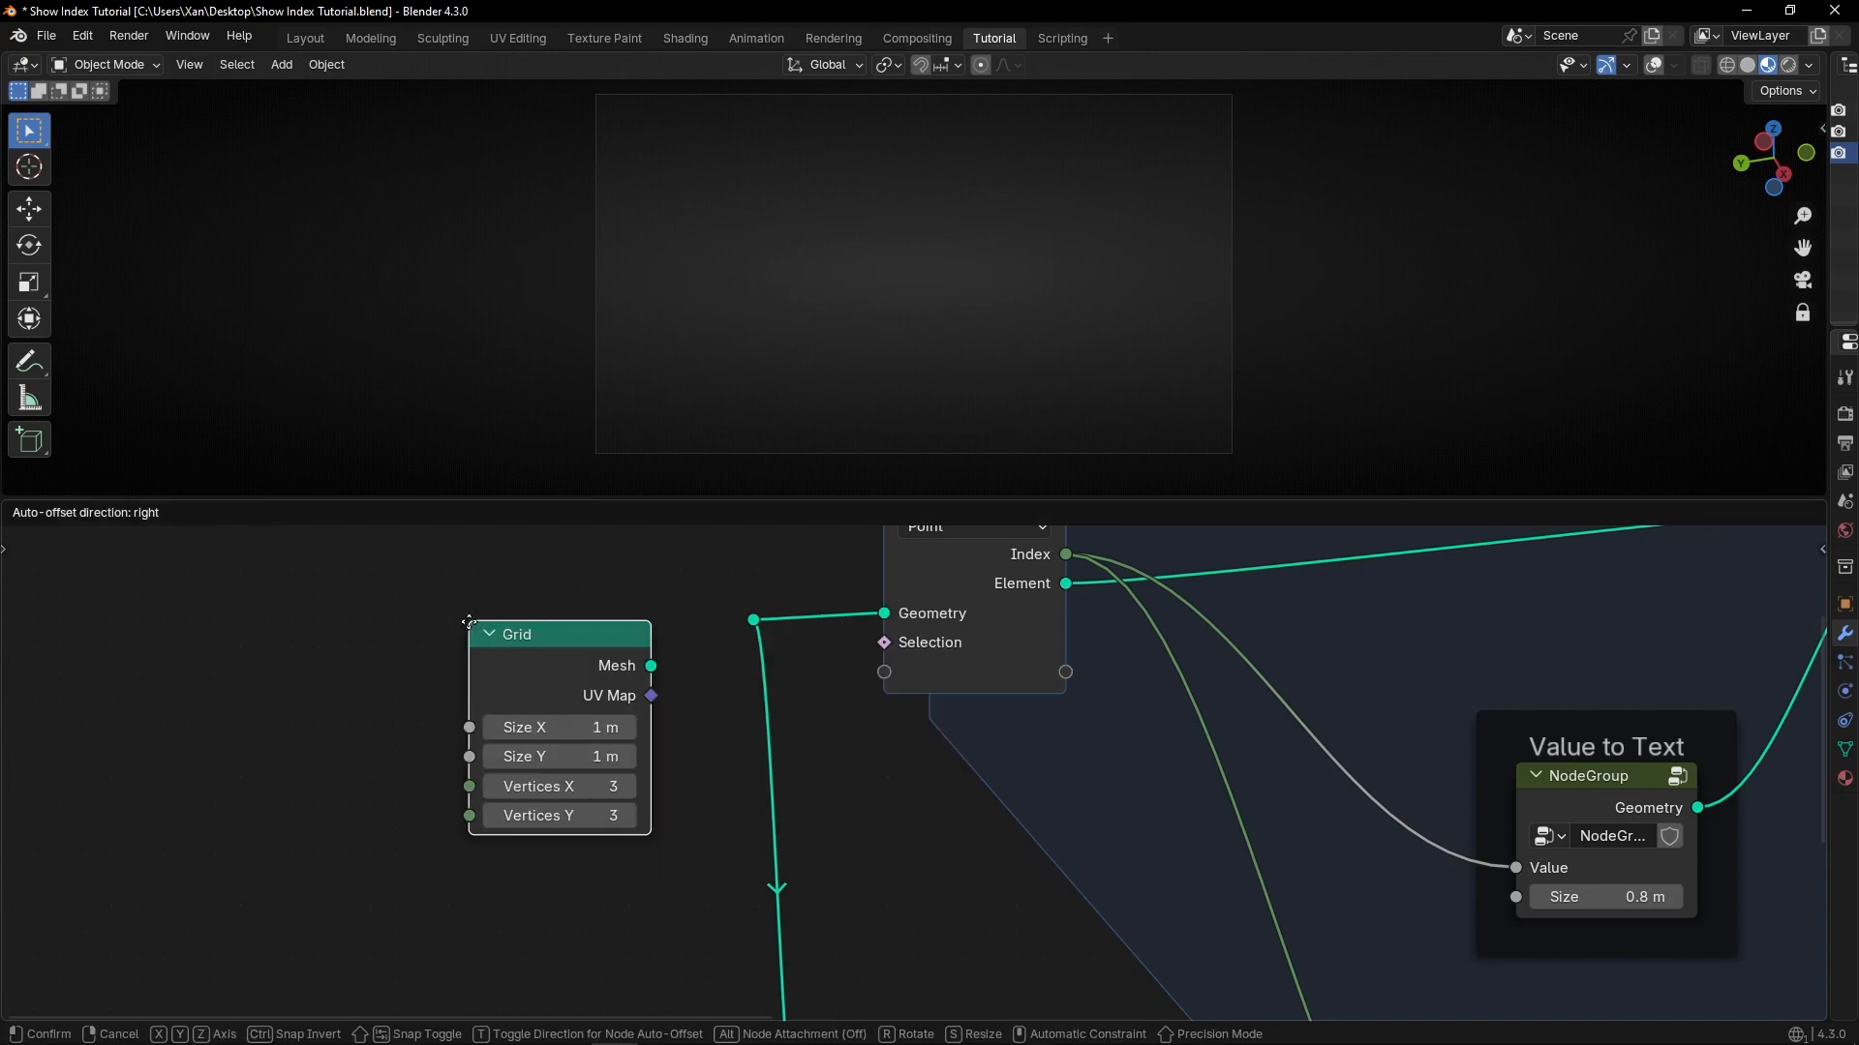
click(398, 577)
drag(579, 620, 753, 620)
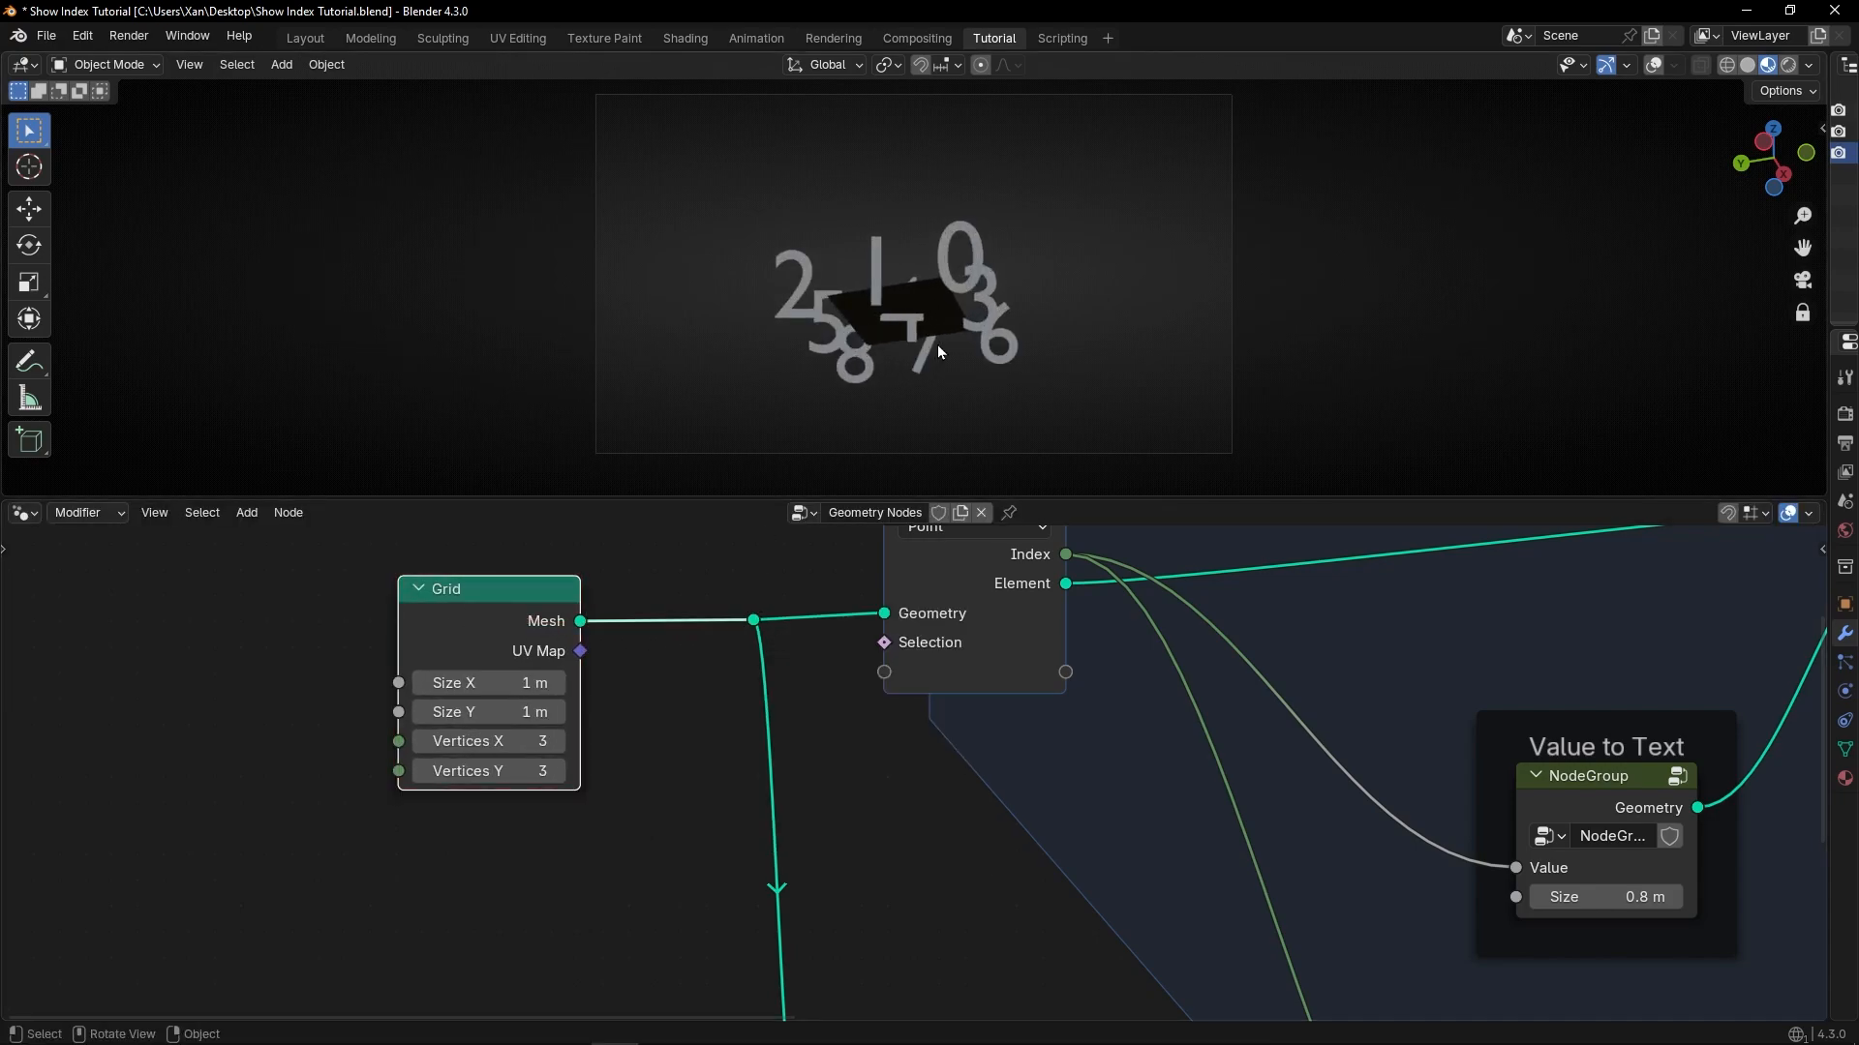
Set the Grid's Size X and Size Y to 3.3 m.
scroll(937, 345, up, 4)
middle_drag(933, 352, 928, 432)
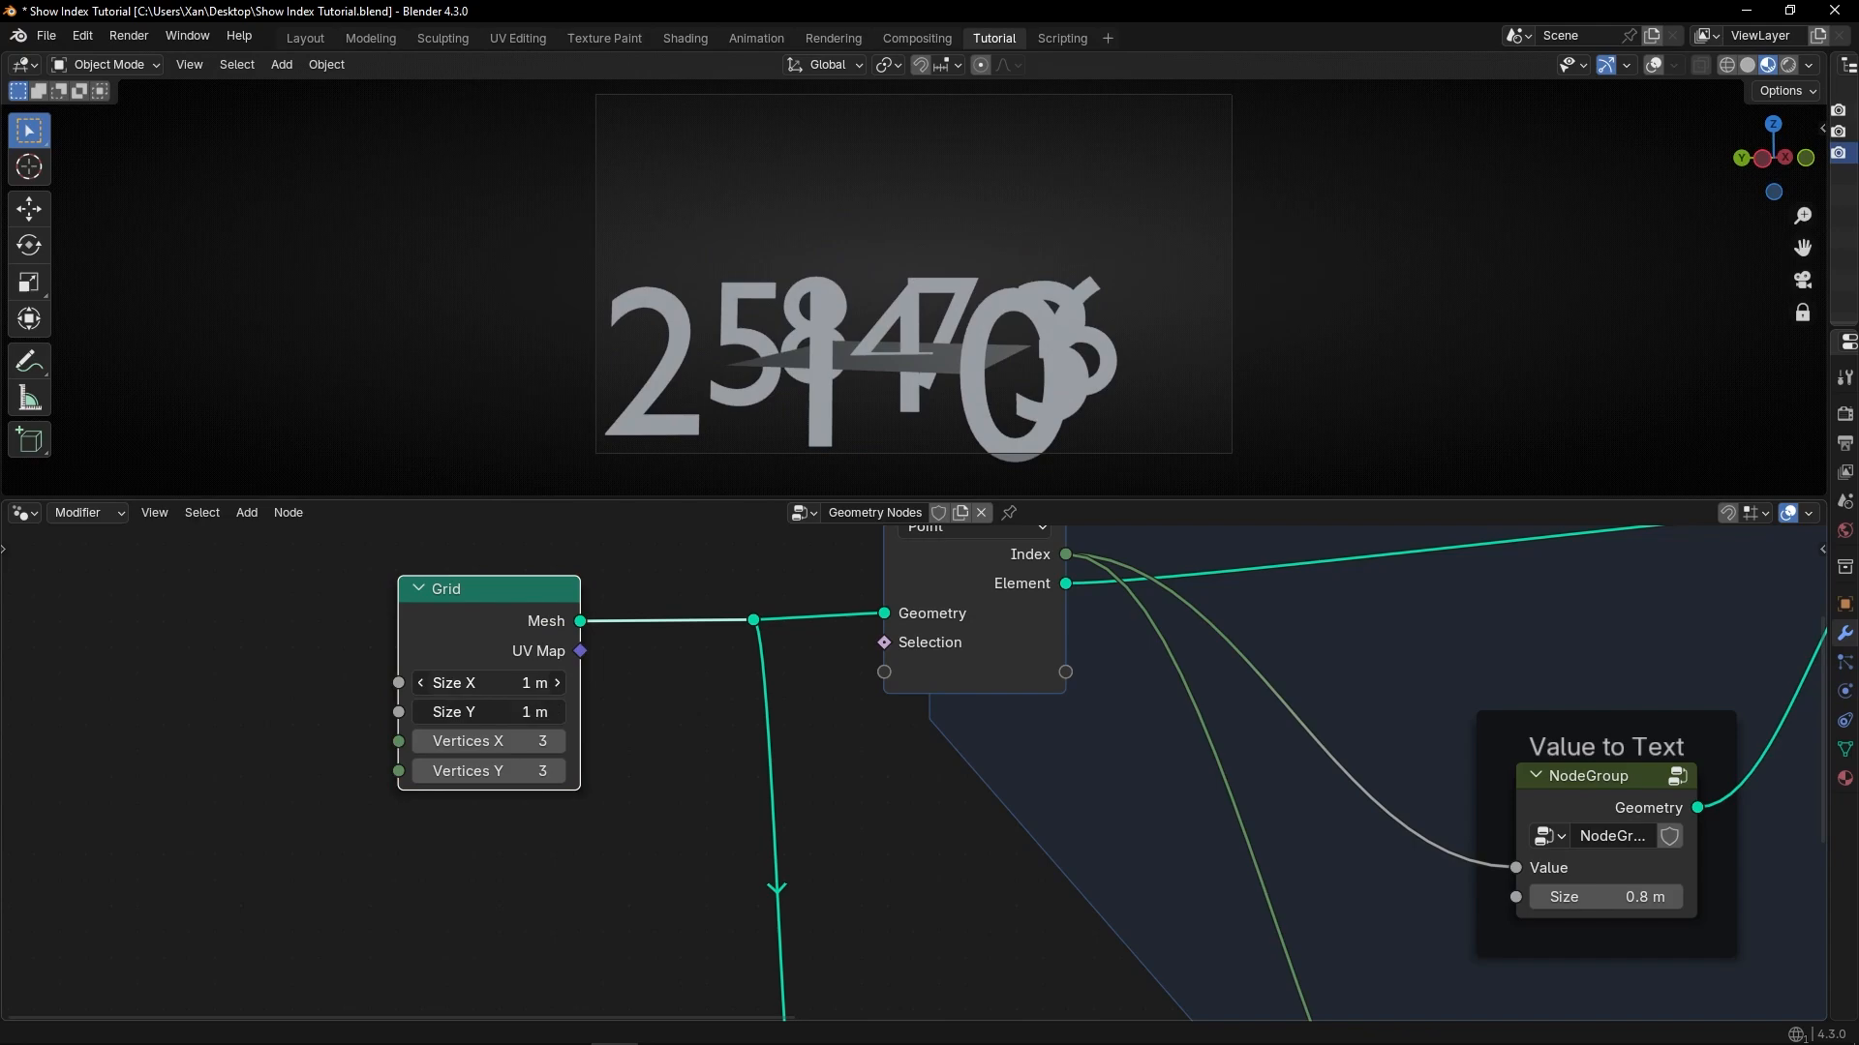
drag(489, 711, 712, 711)
scroll(921, 347, down, 3)
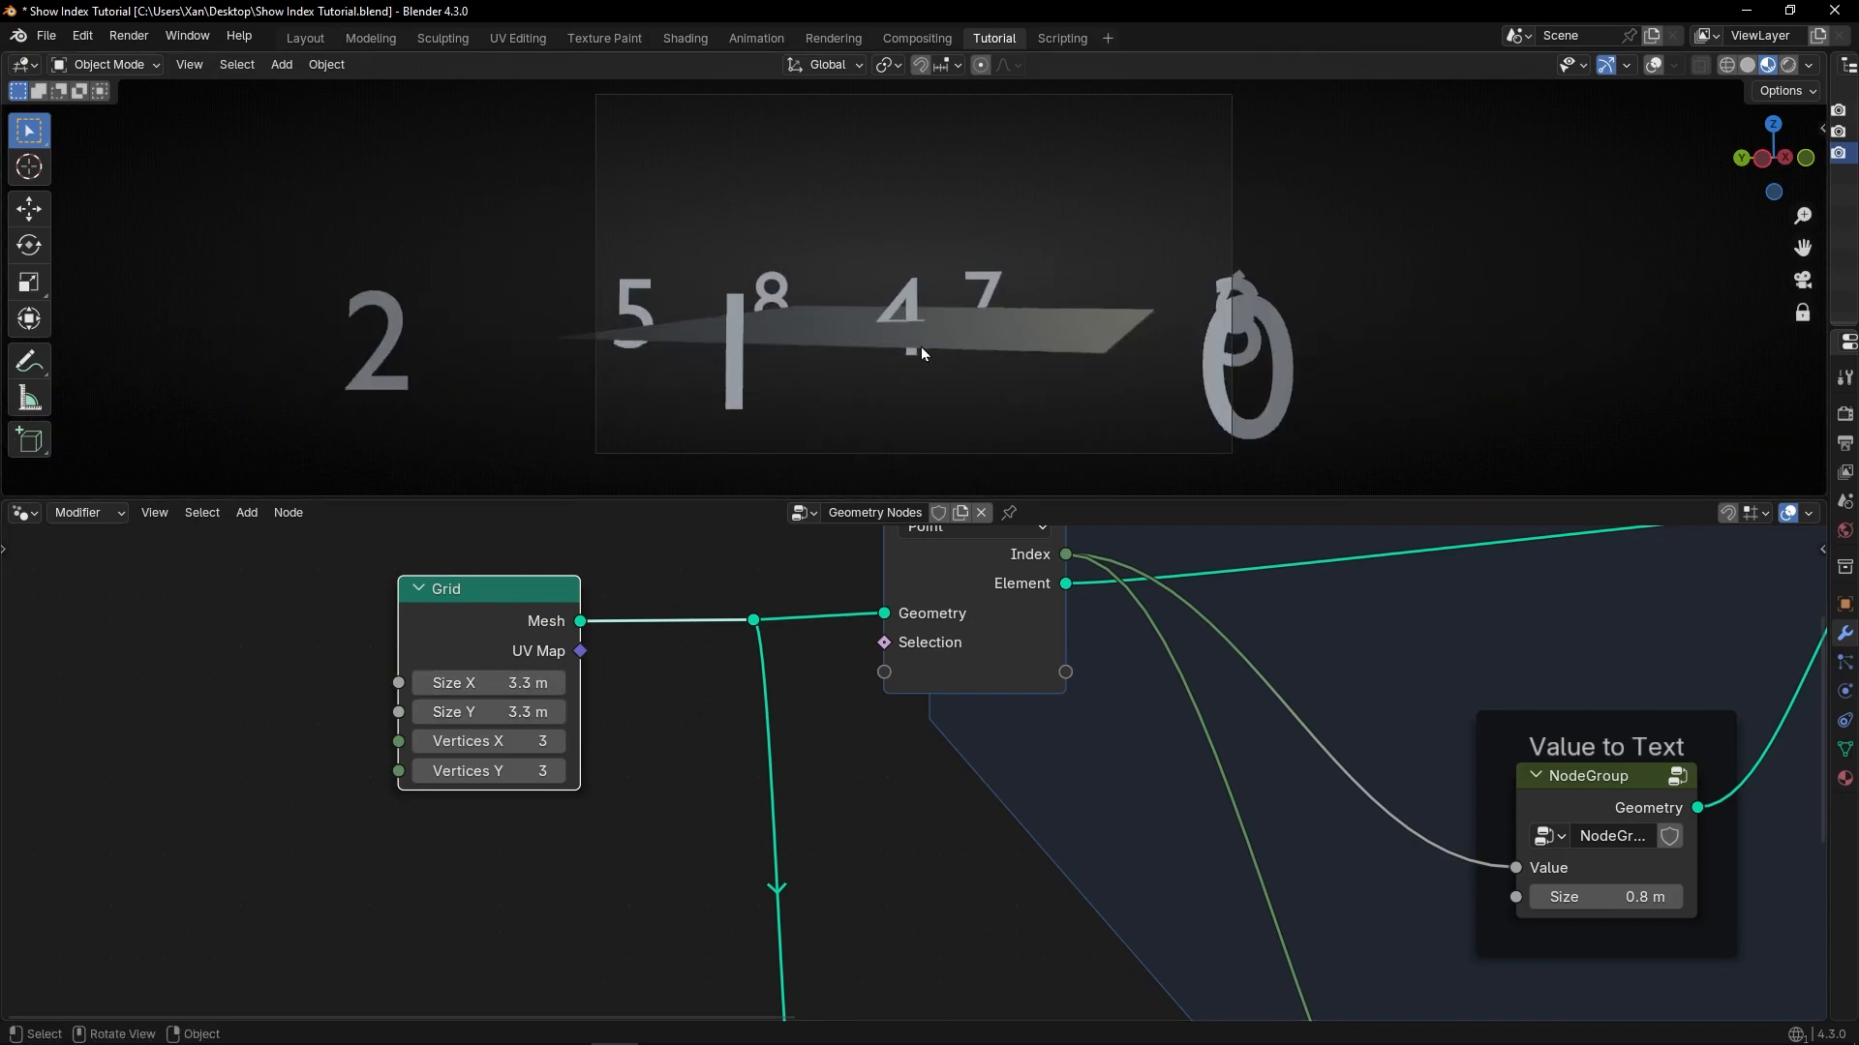
scroll(920, 346, down, 1)
middle_drag(918, 345, 959, 397)
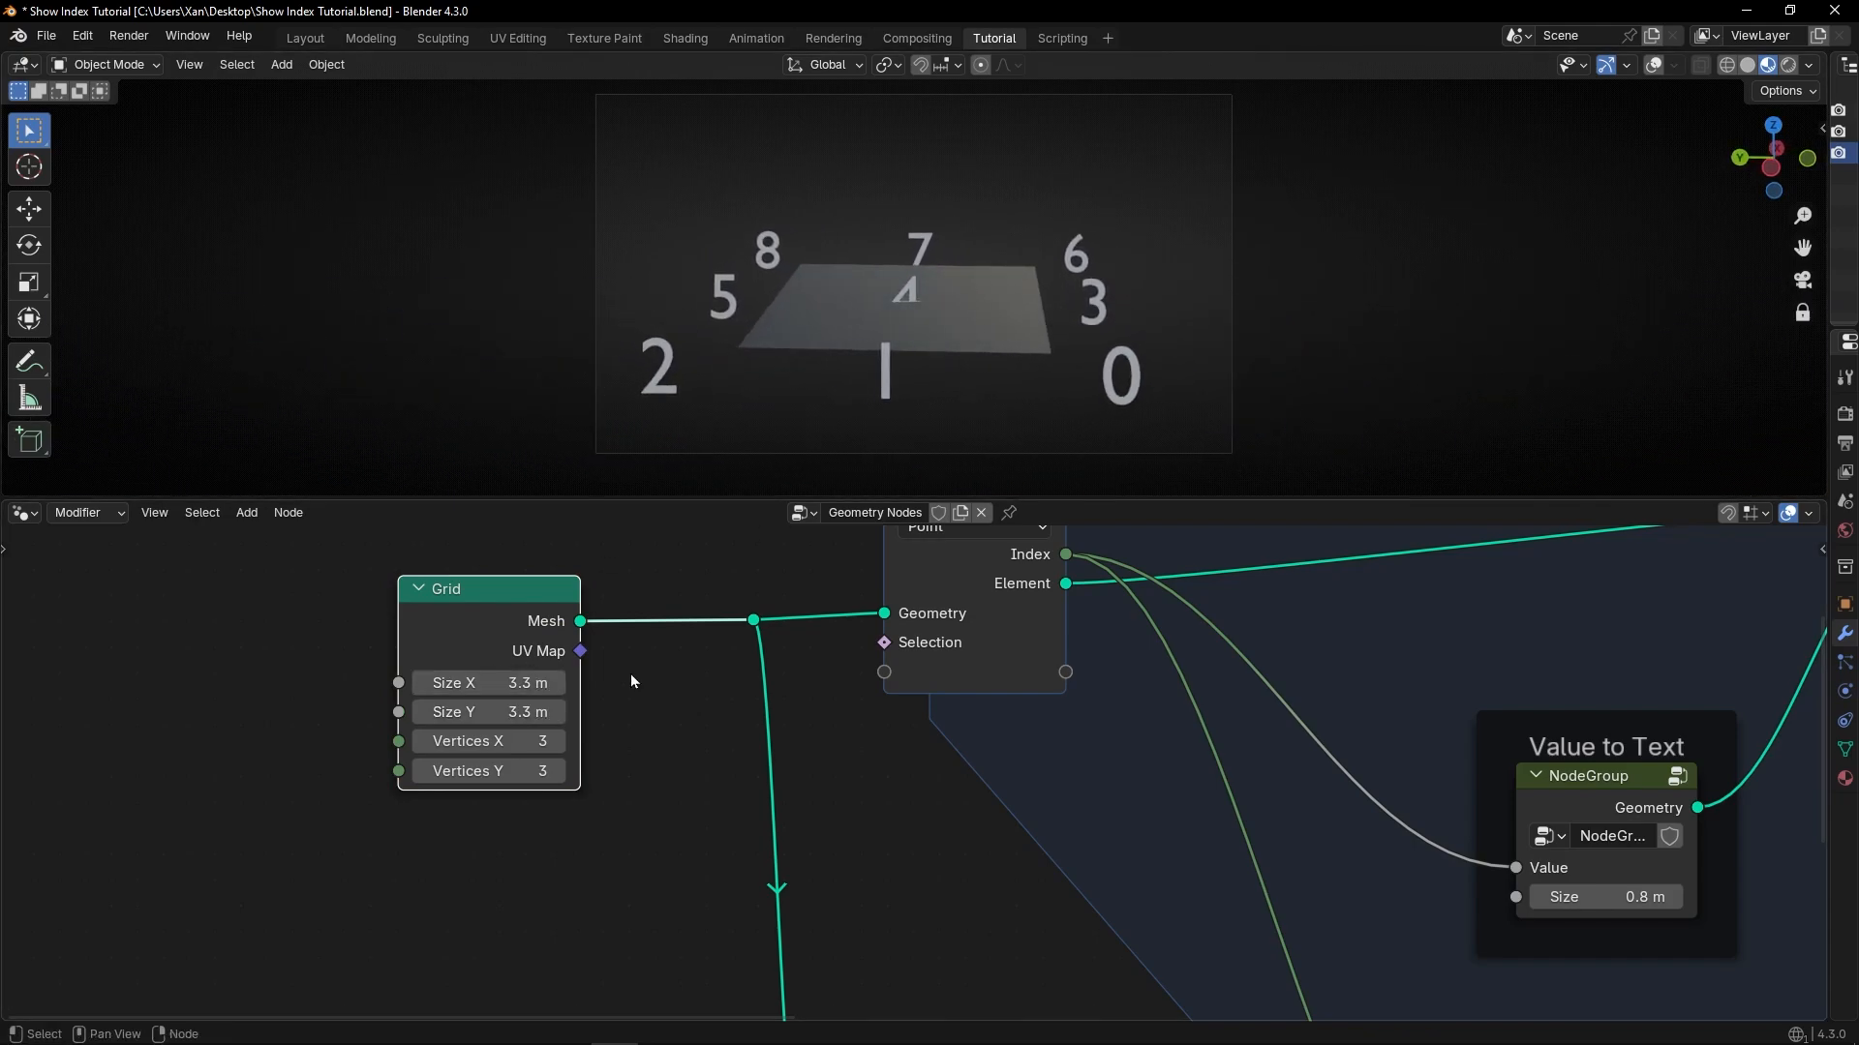
Mute the Scale node that follows Sample Index.
middle_drag(979, 839, 605, 746)
middle_drag(1038, 835, 797, 660)
middle_drag(950, 771, 859, 685)
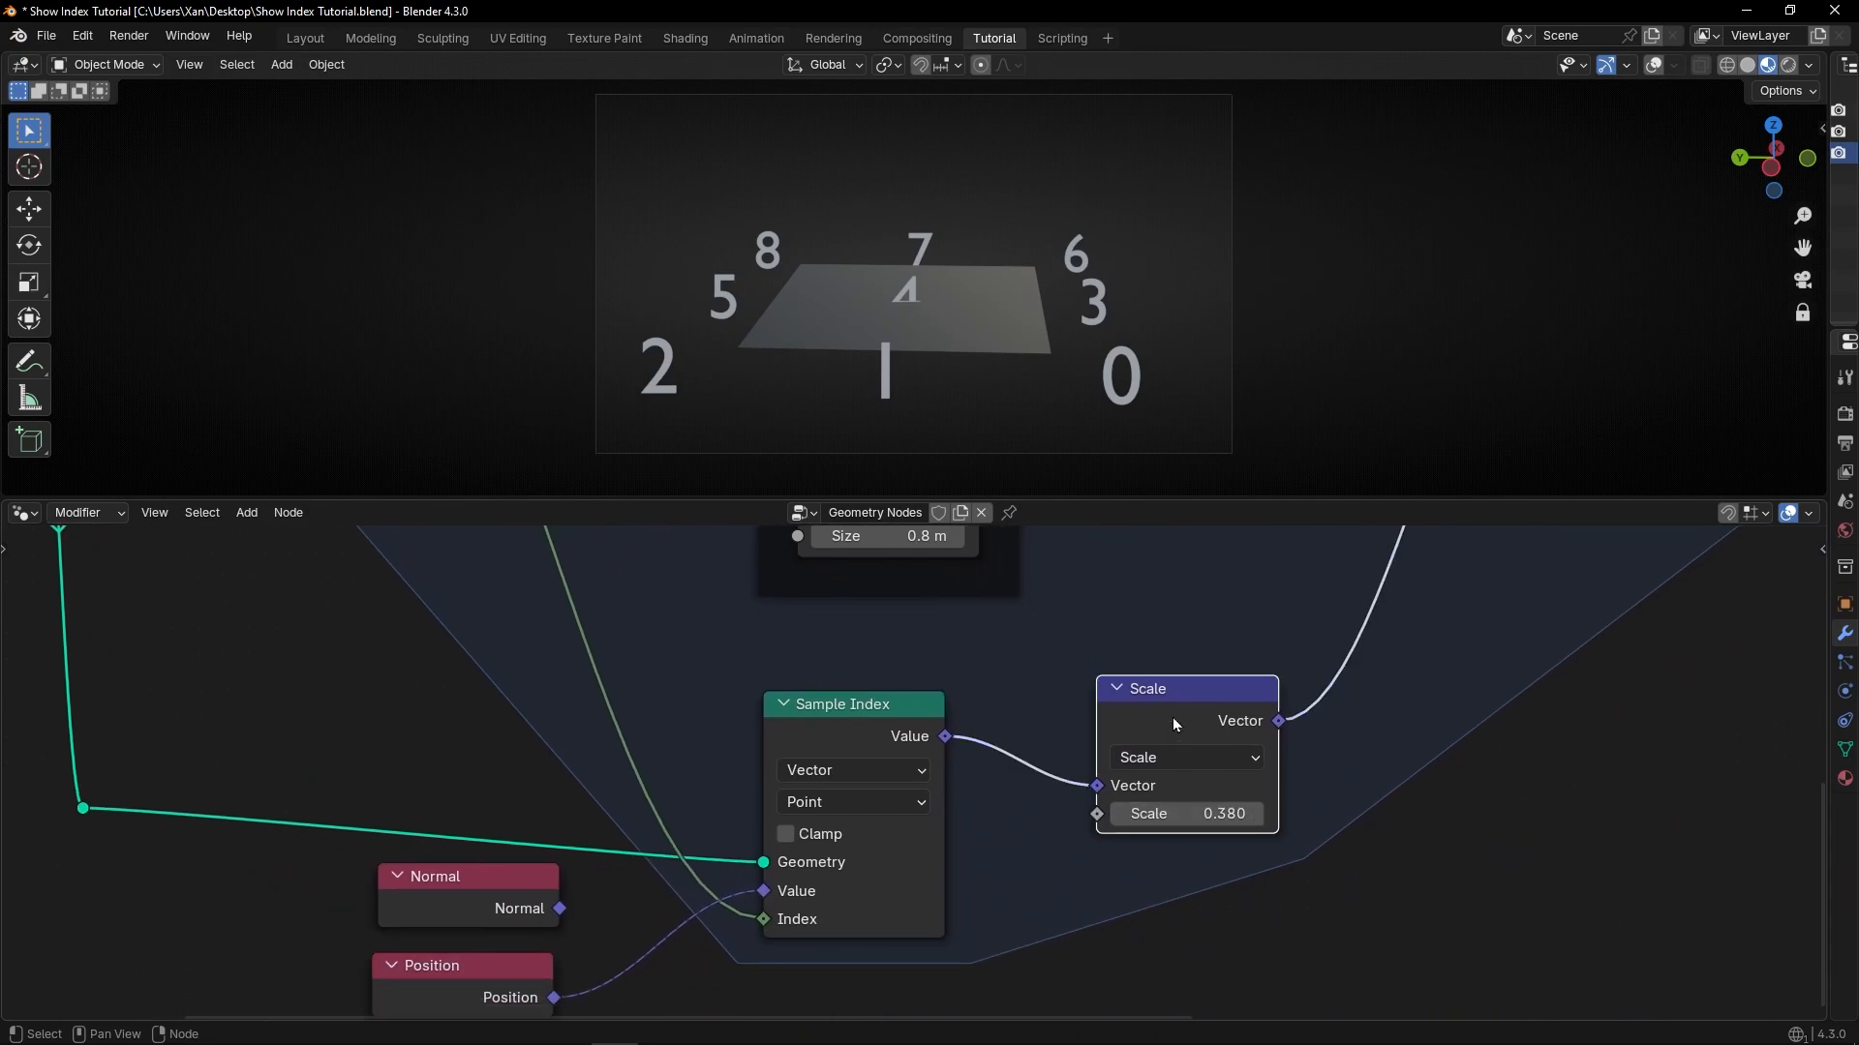
key(m)
scroll(1075, 756, down, 2)
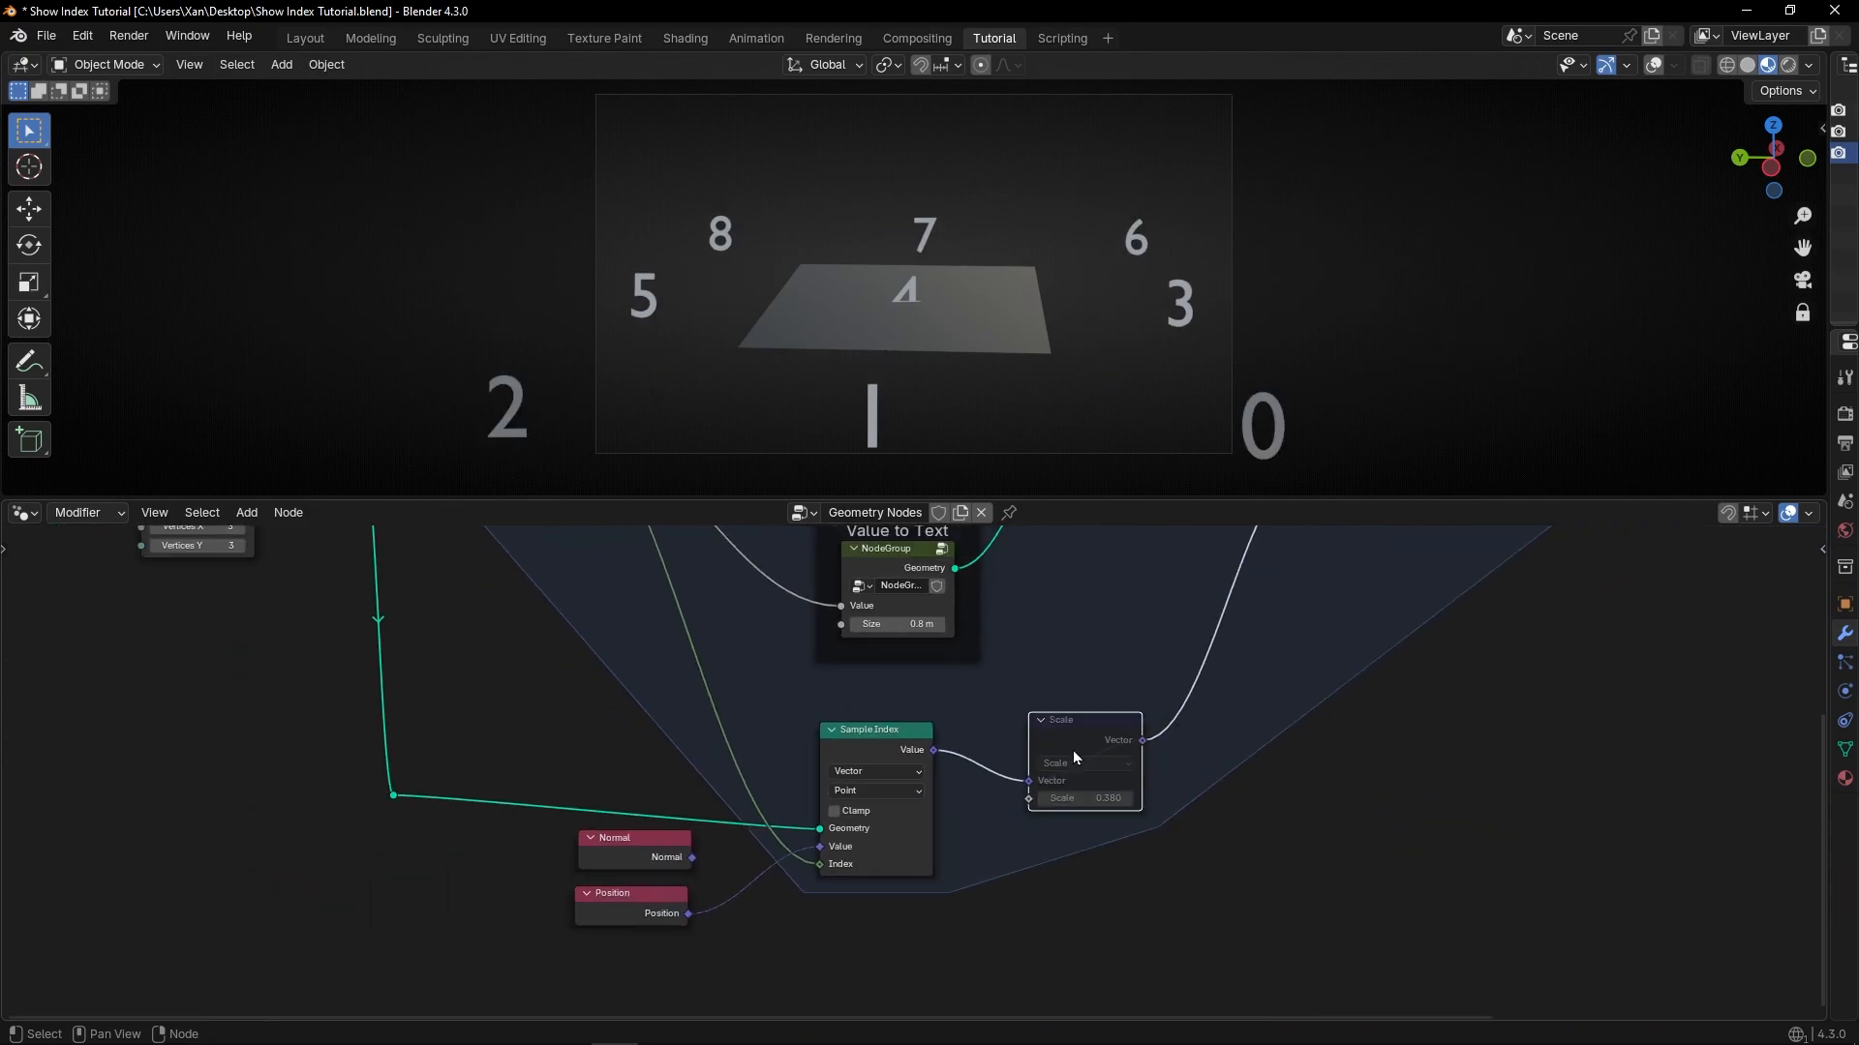
Move the Scale node's vector link from the Offset input to the Position input of the same node.
middle_drag(1138, 692, 973, 833)
scroll(1206, 635, up, 2)
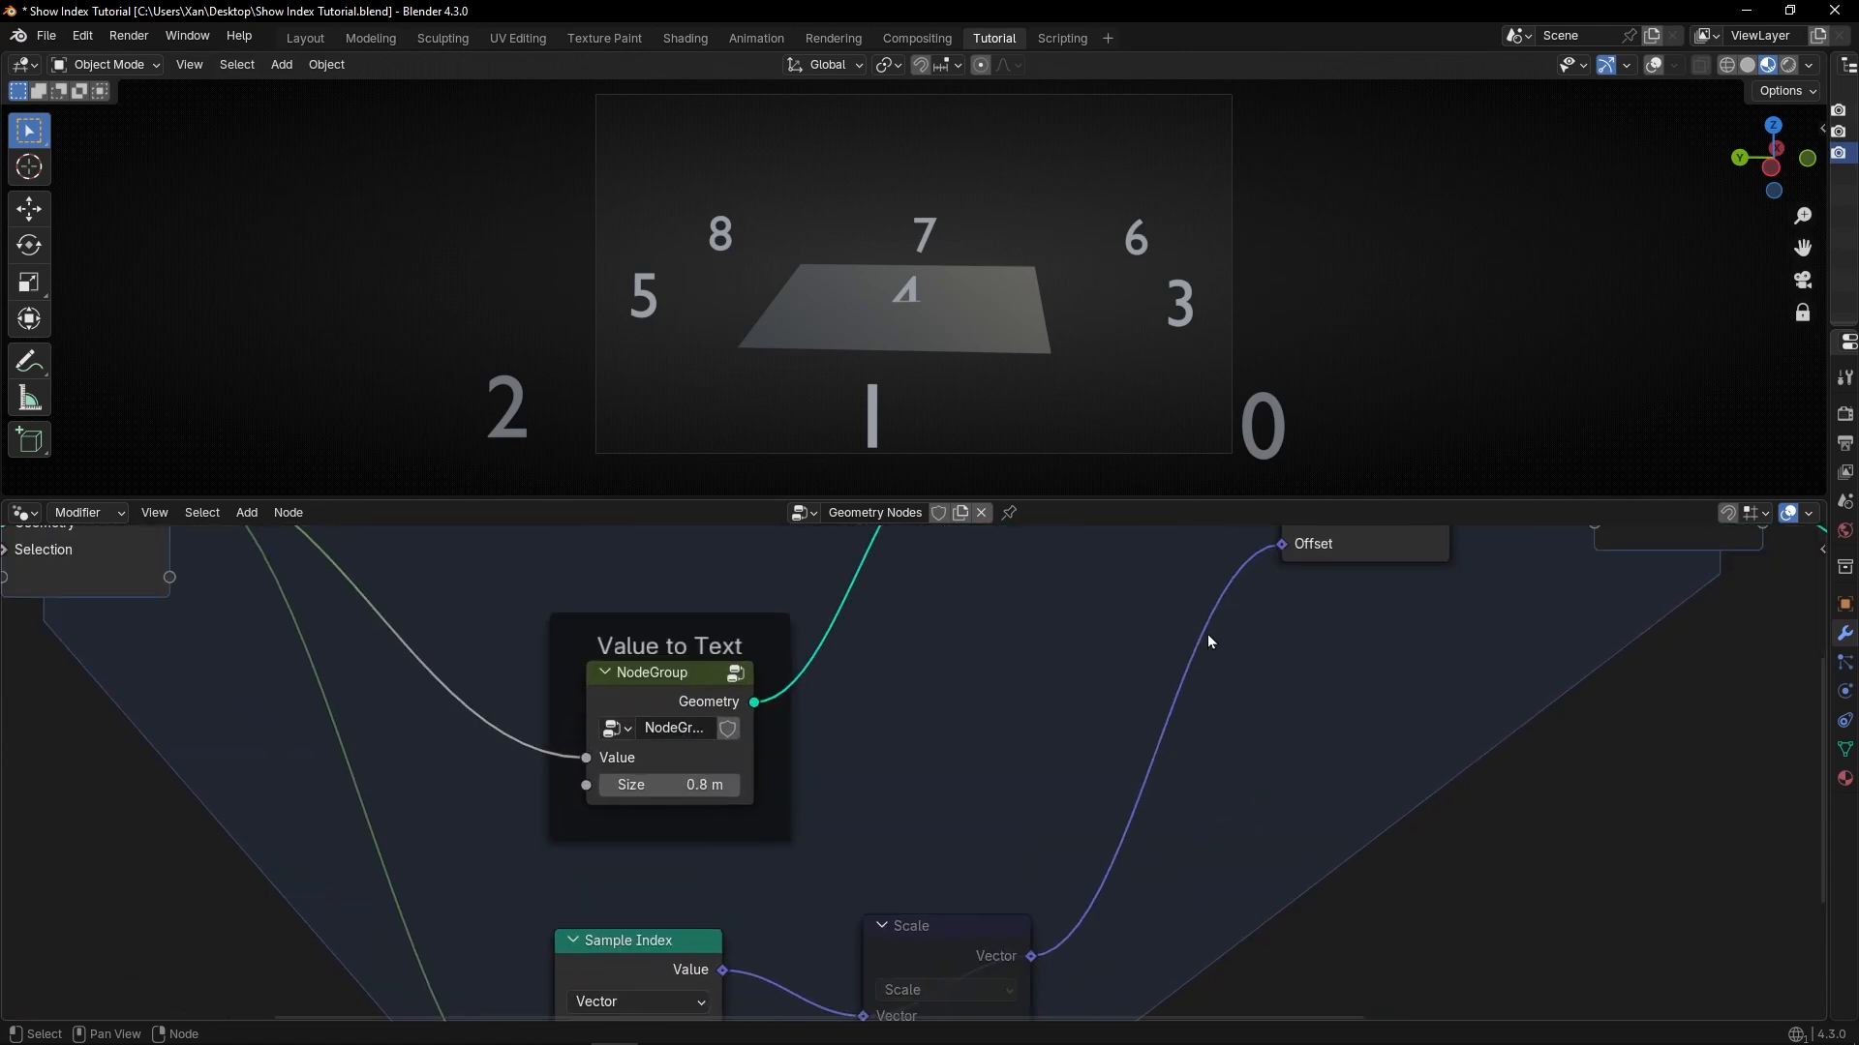
middle_drag(1206, 635, 1036, 789)
drag(1107, 706, 1106, 678)
middle_drag(1034, 850, 1120, 686)
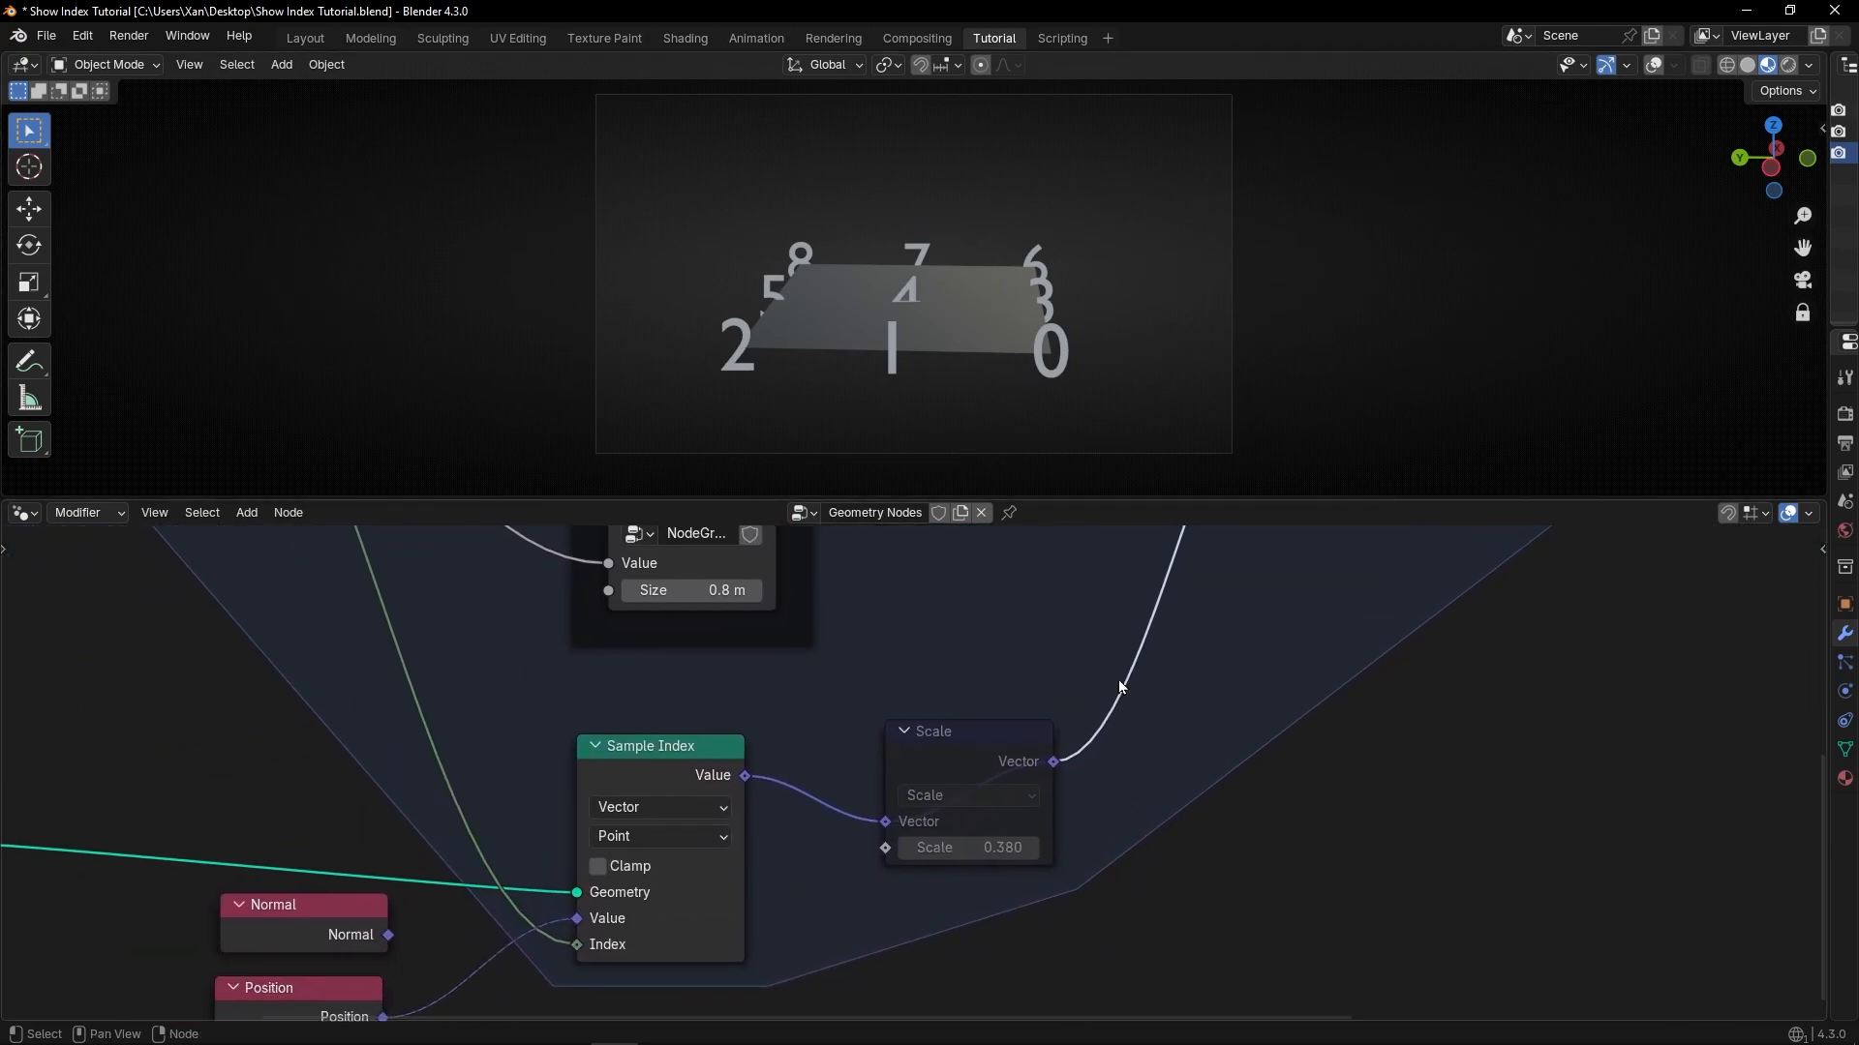
Toggle muting of the Scale node to compare the number positions, leaving the node unmuted.
key(m)
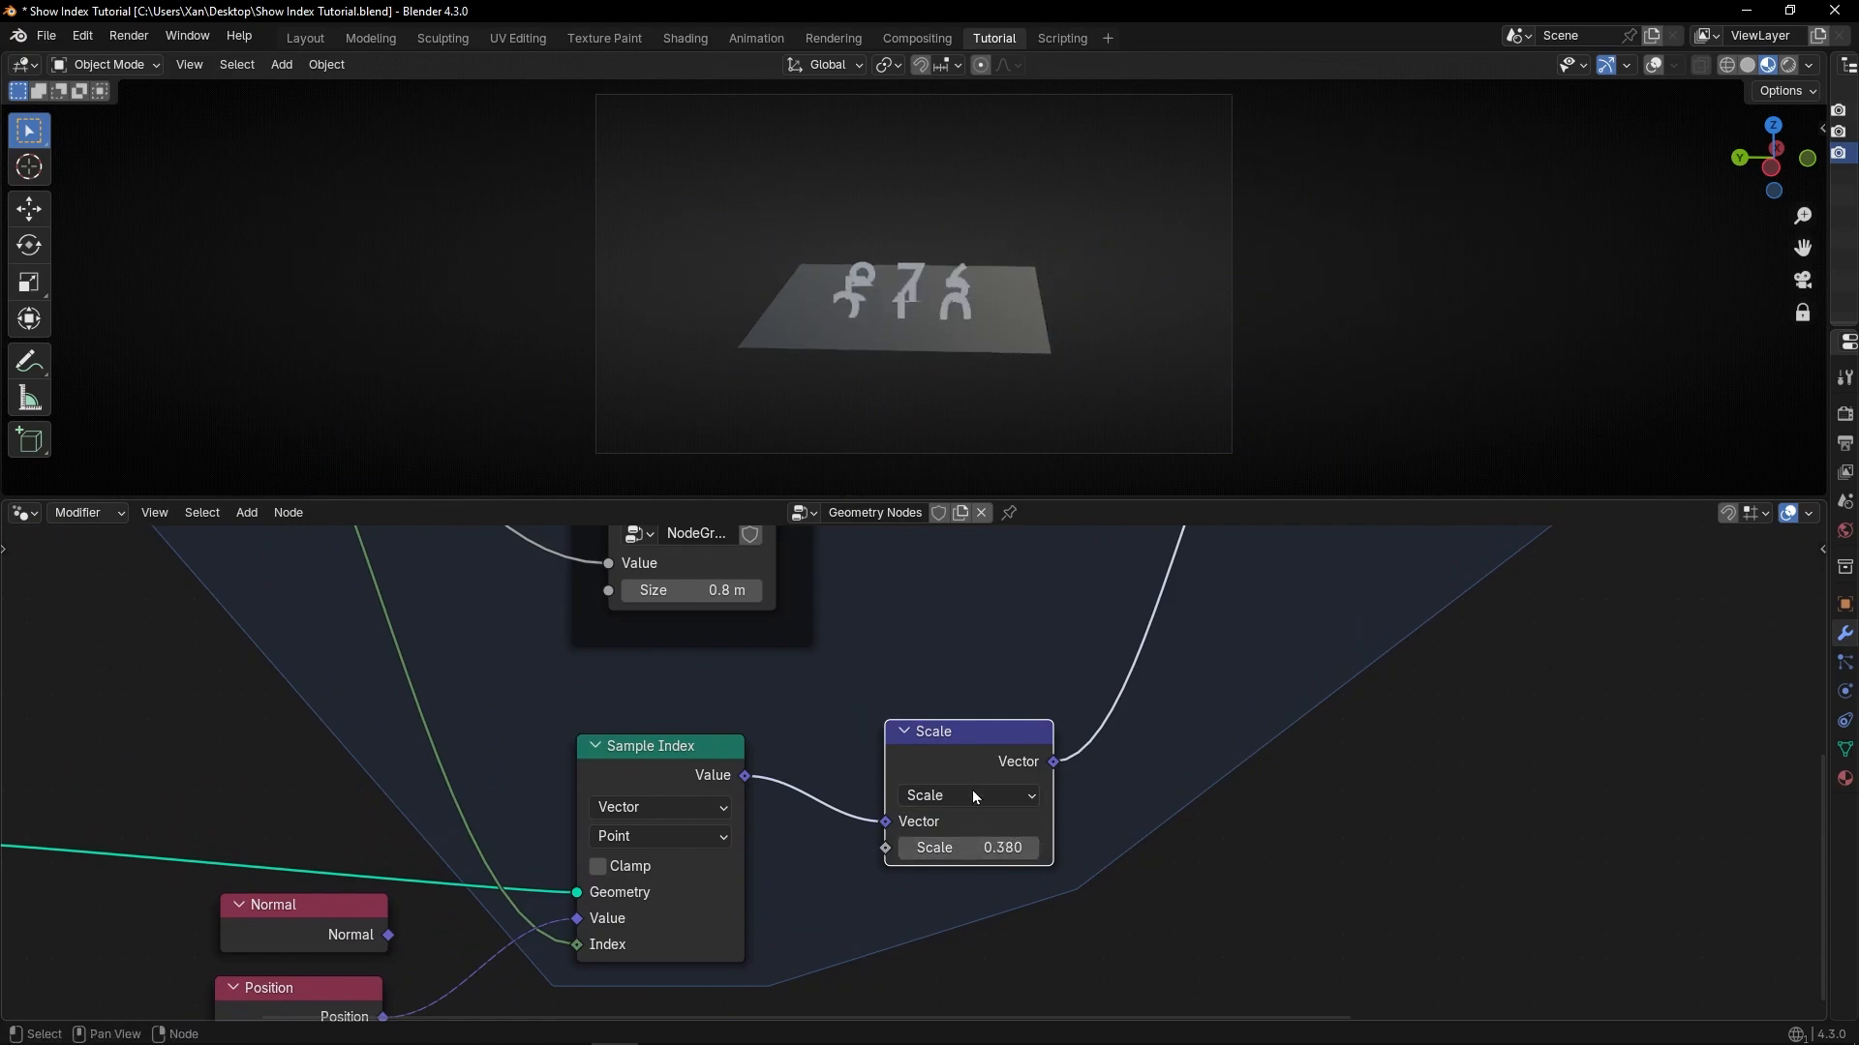
key(m)
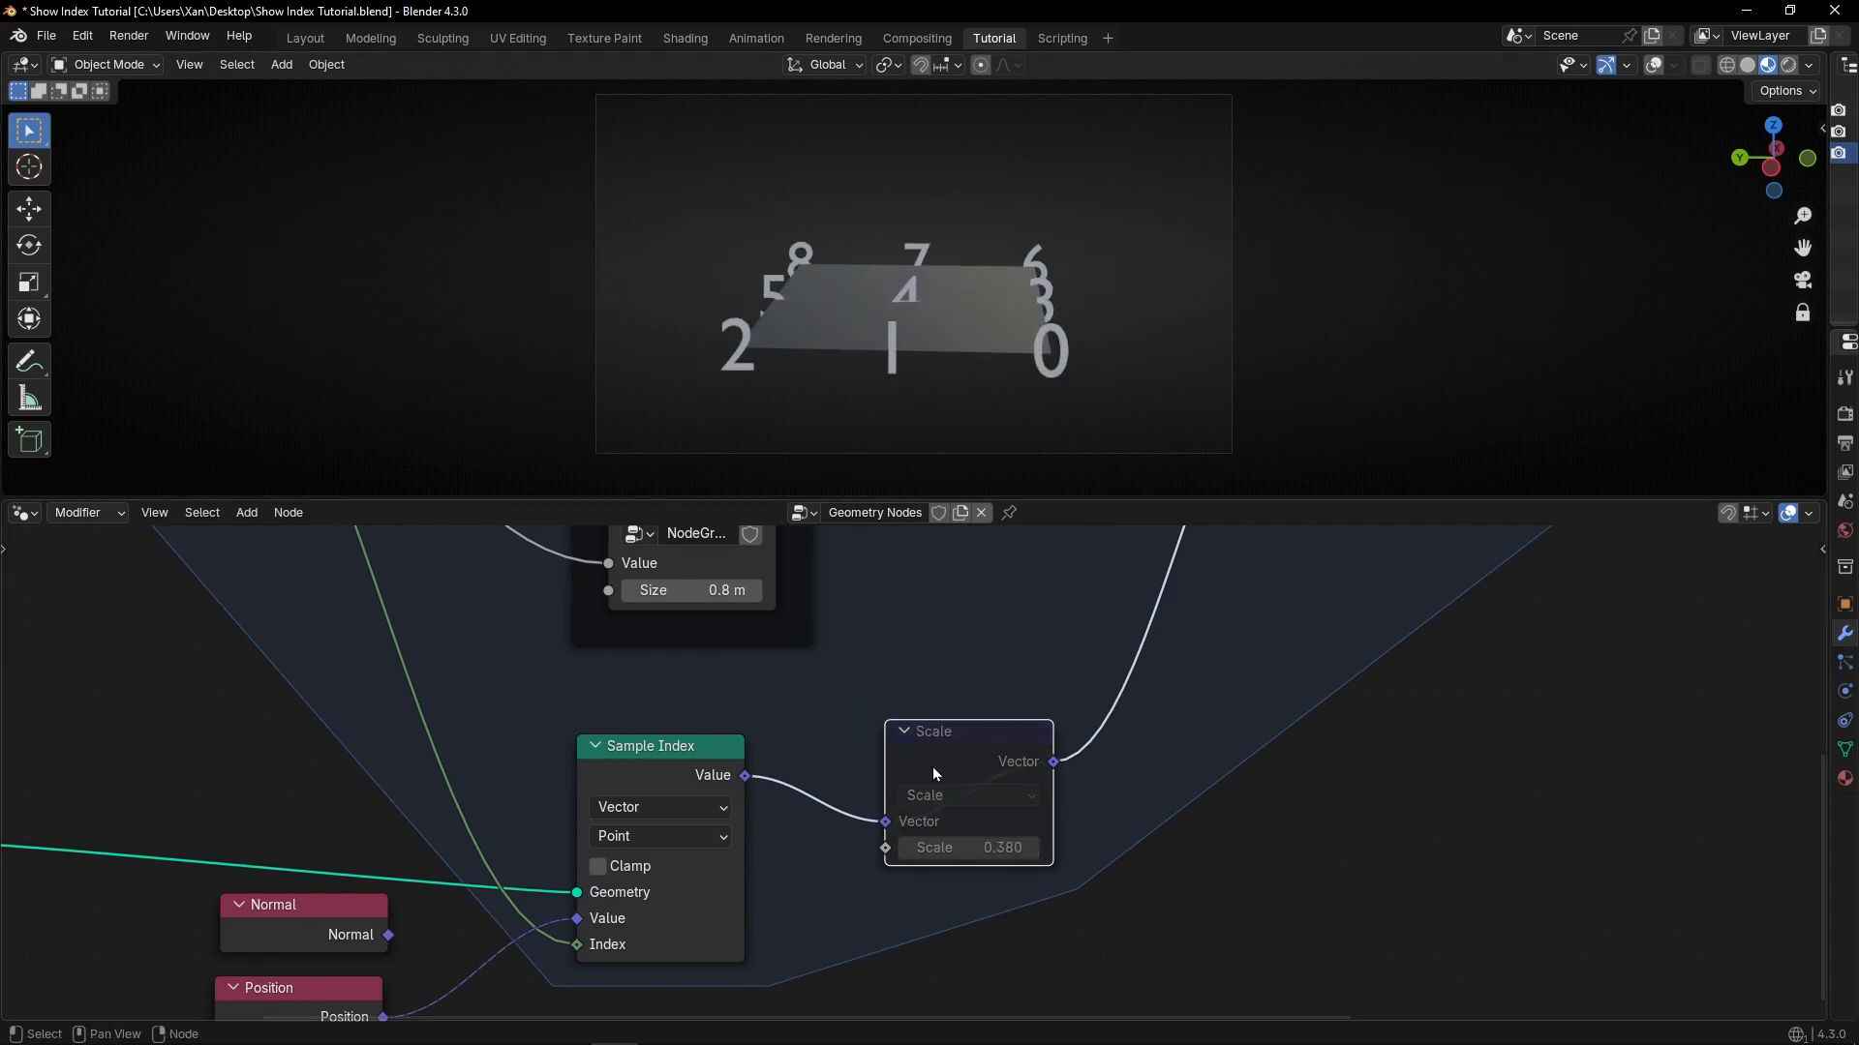
key(m)
Change the Scale node's operation to Add and set its Z component to 0.380 to raise the numbers.
click(945, 795)
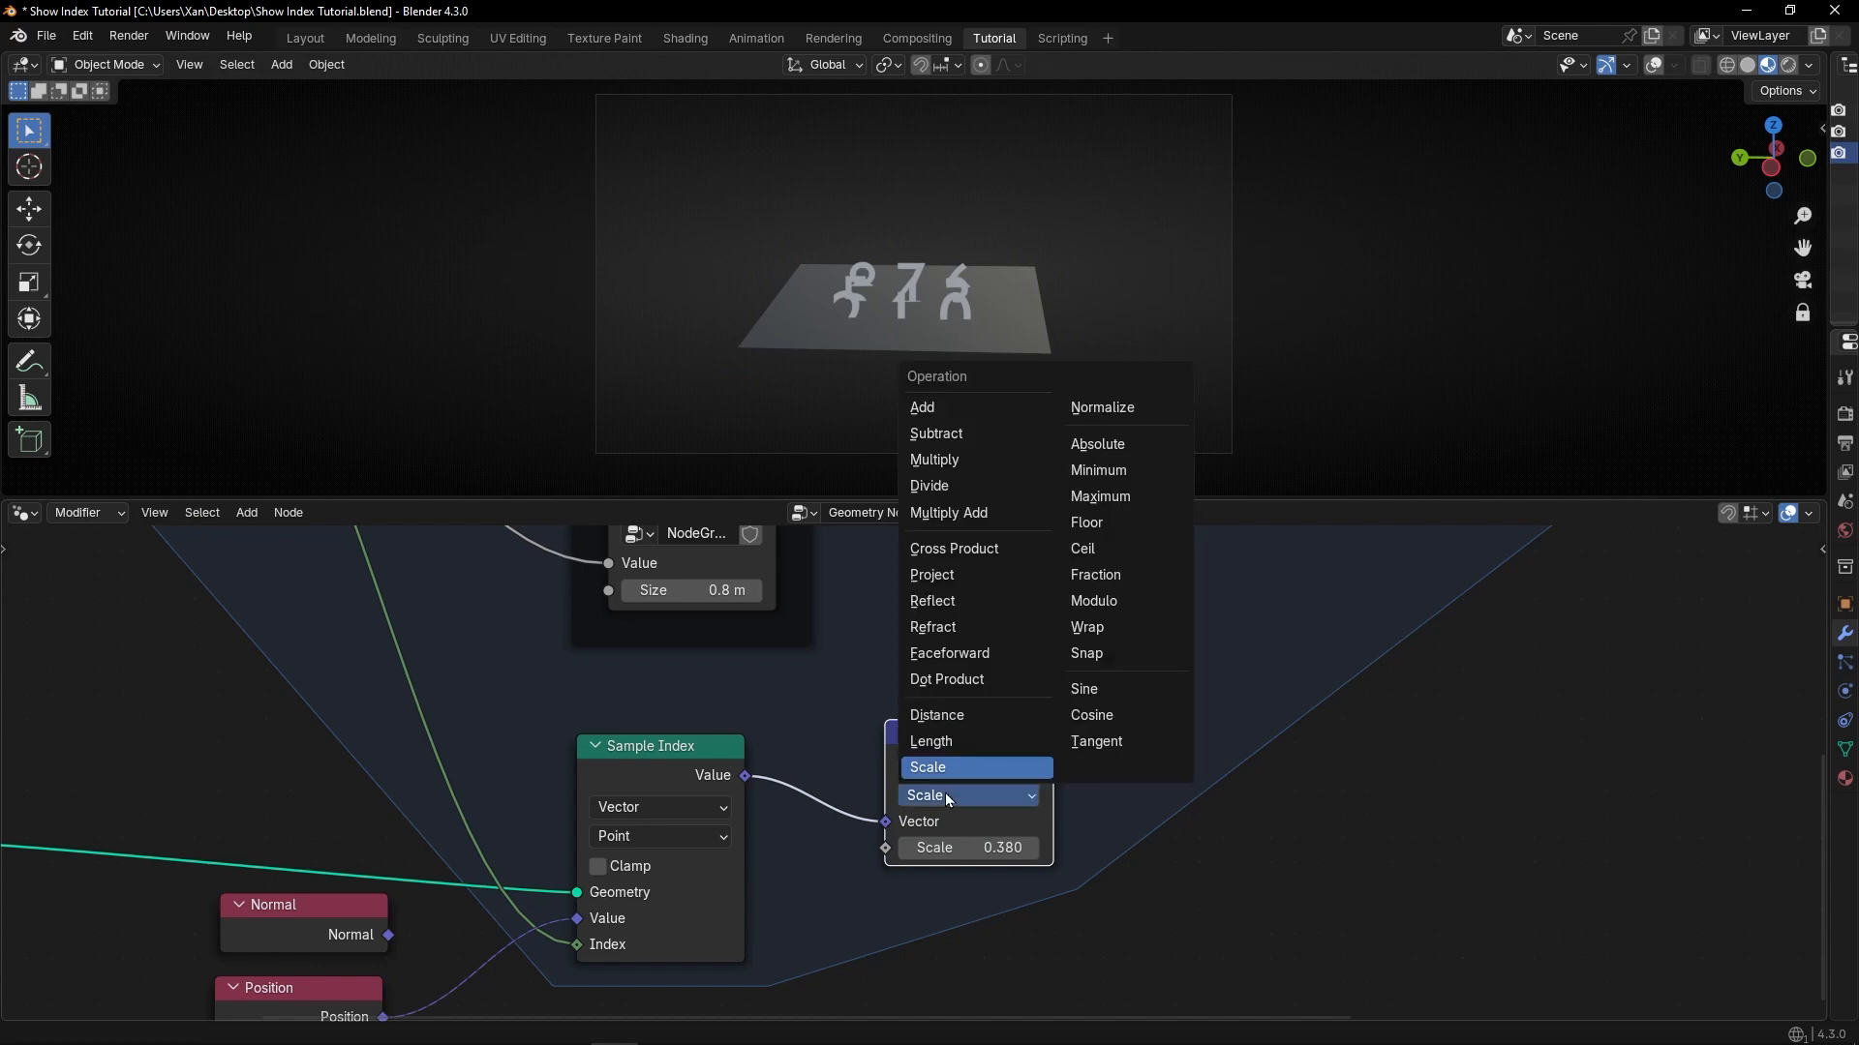
click(952, 410)
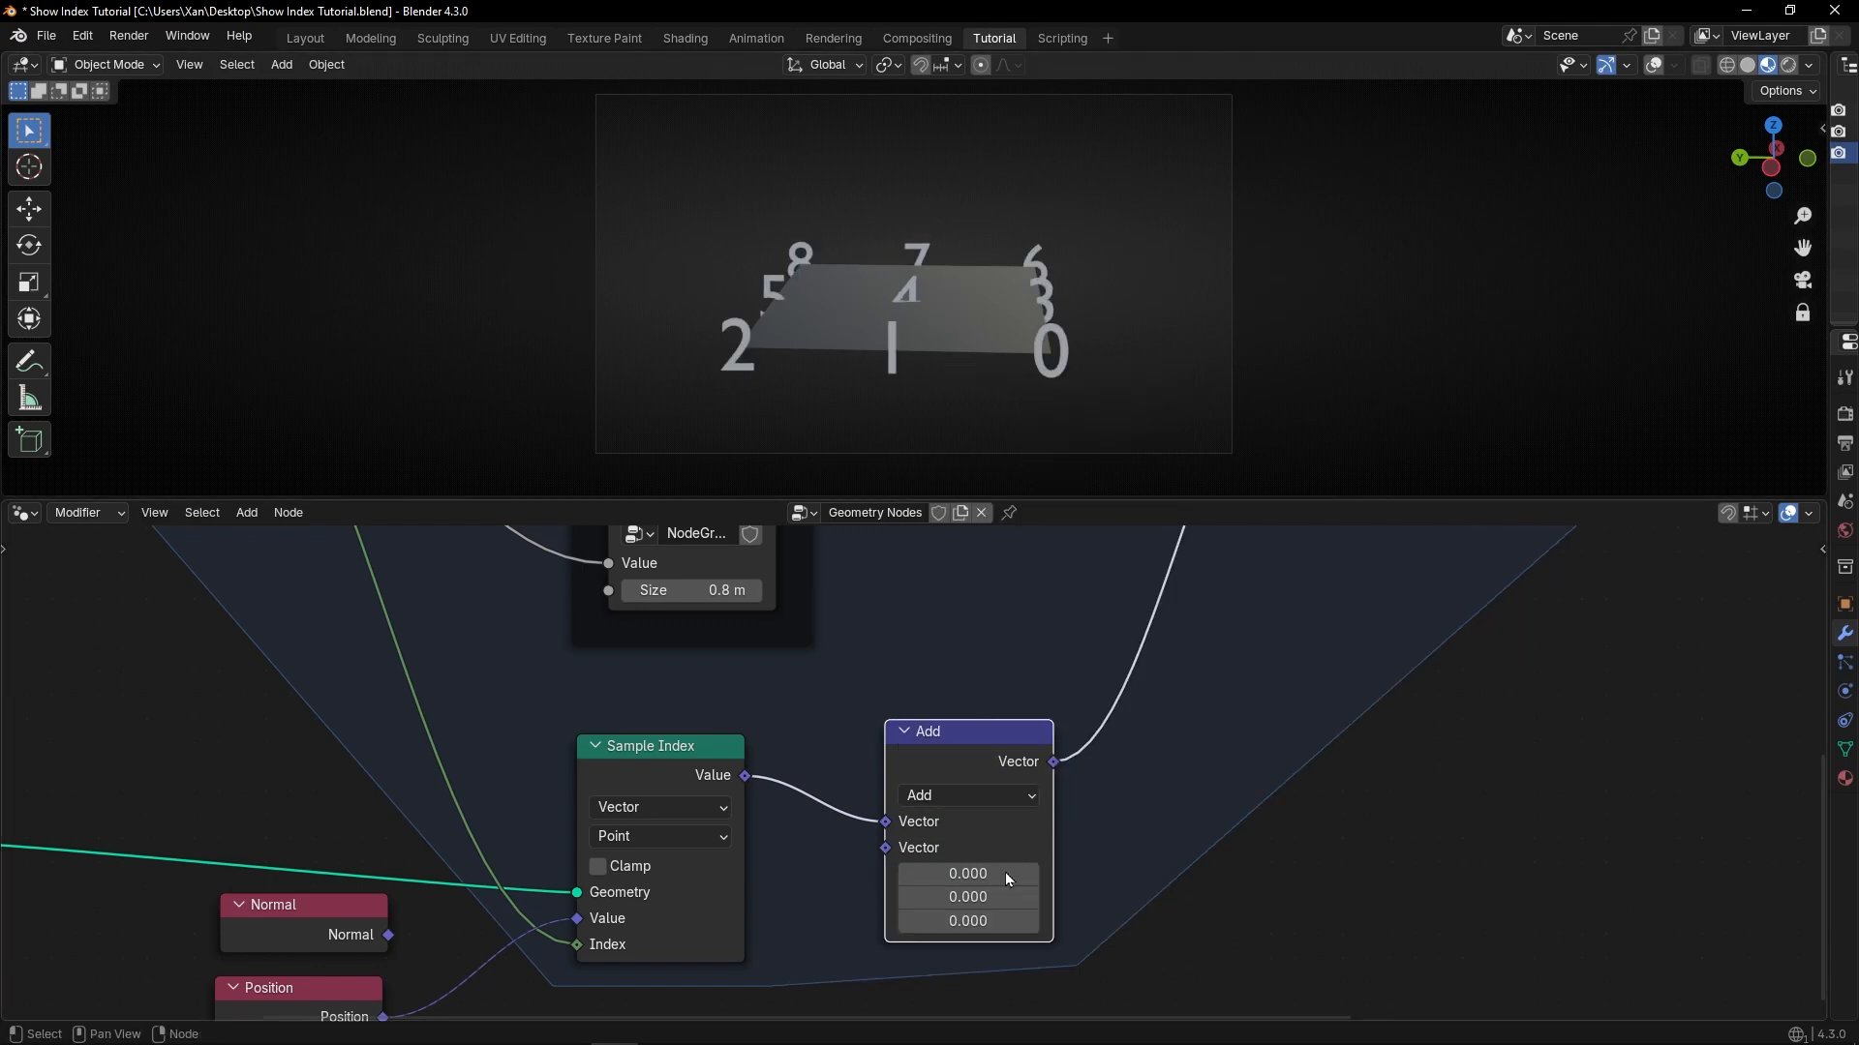
middle_drag(852, 376, 852, 351)
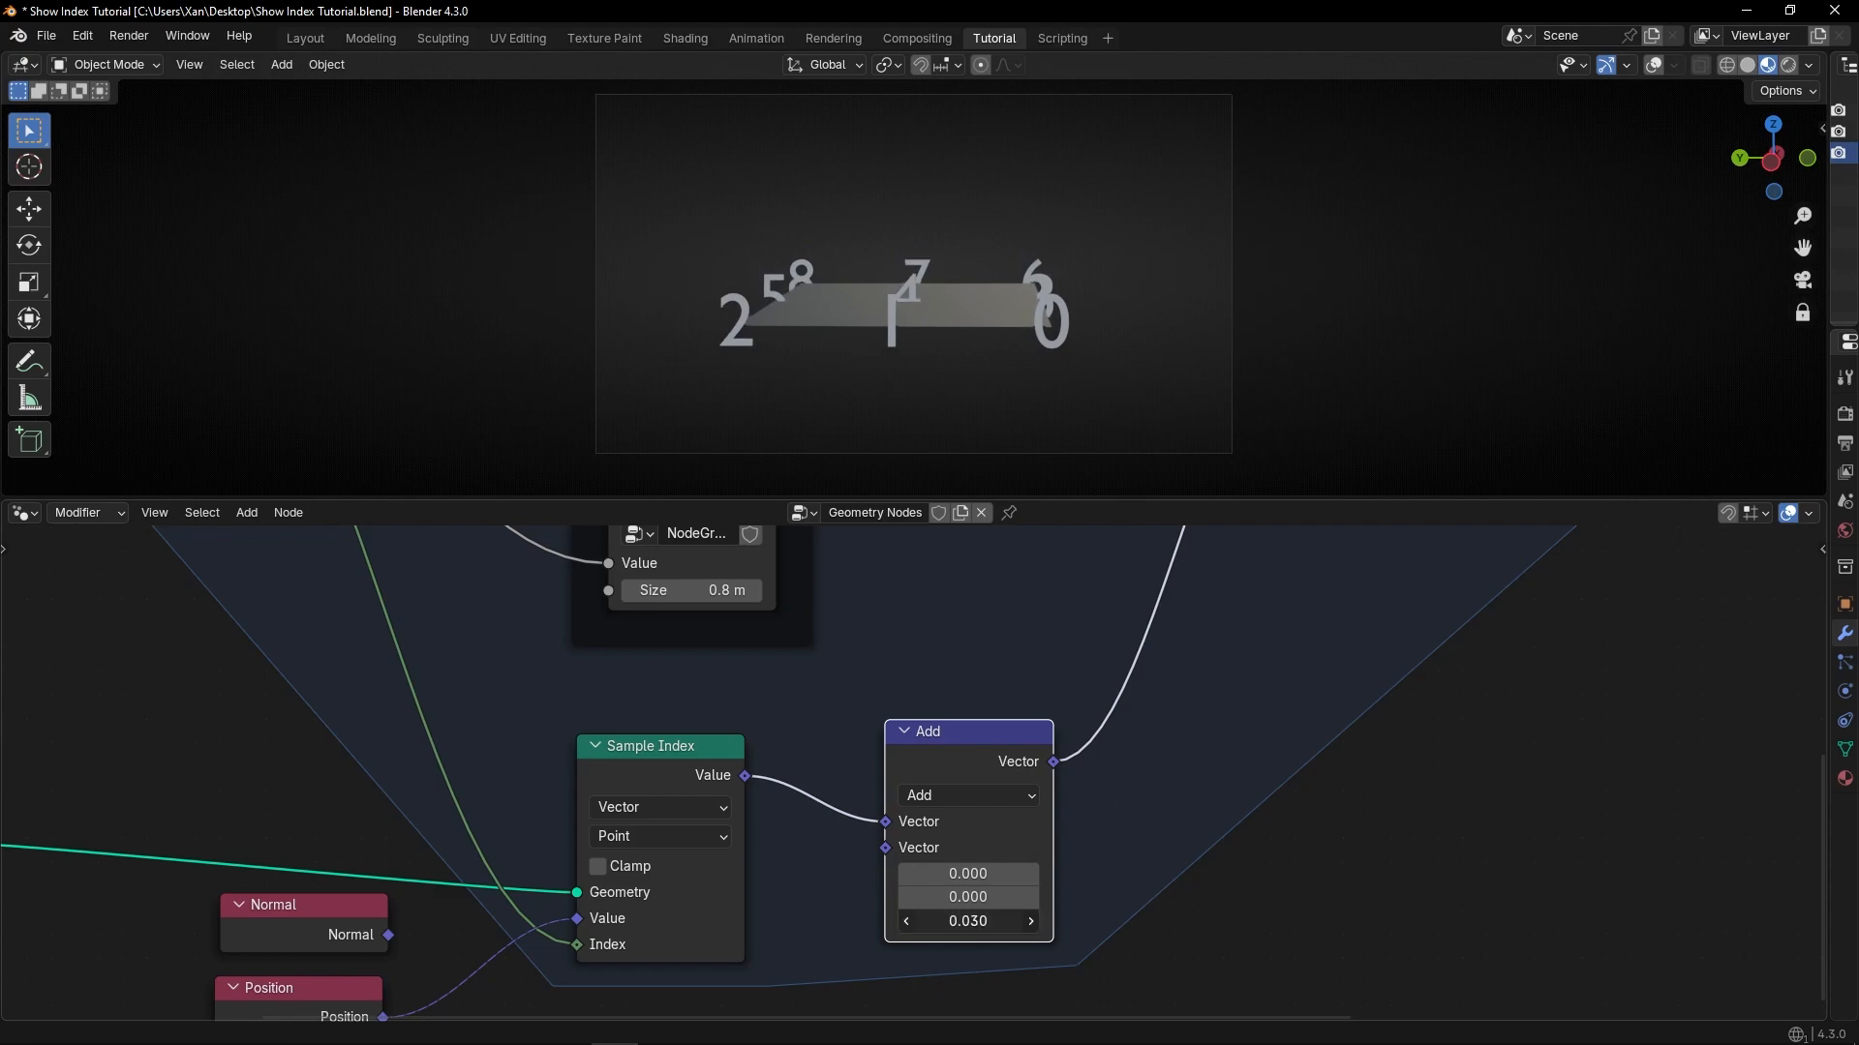
middle_drag(908, 475, 917, 123)
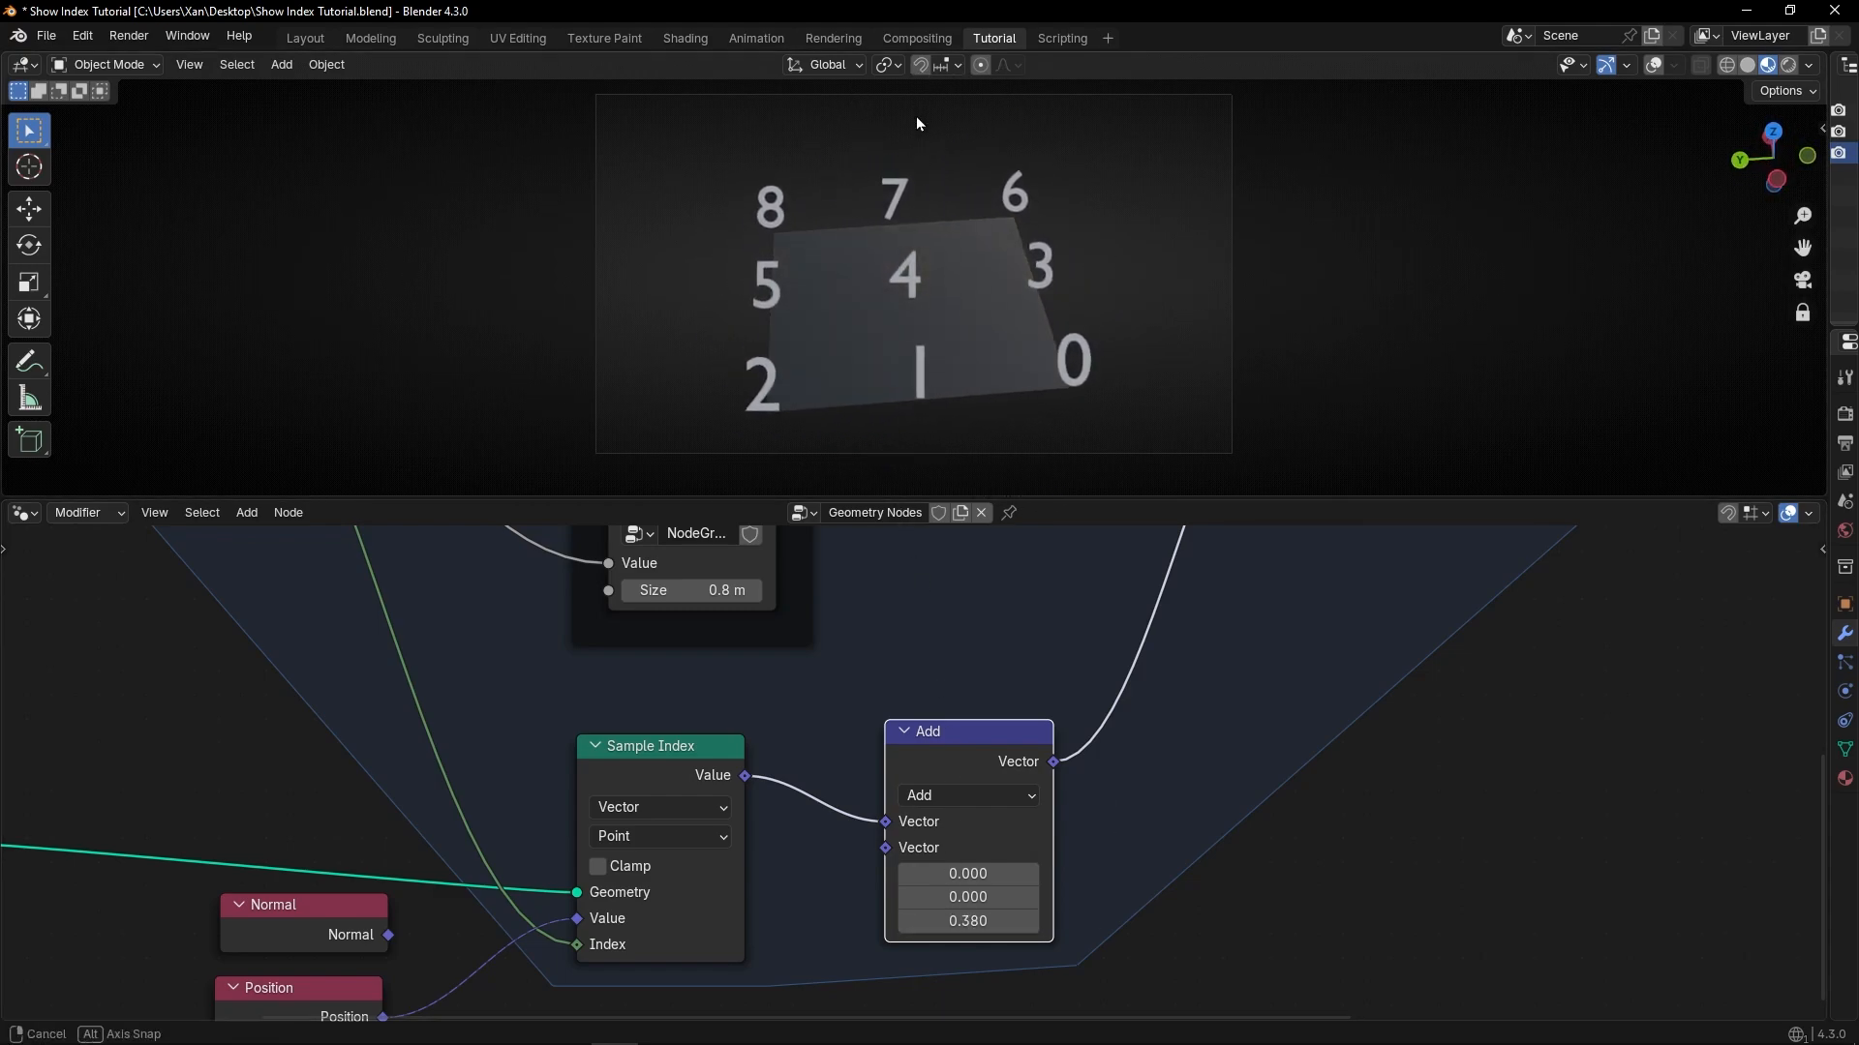
Set the Grid's Vertices X and Y to 7 and the Value to Text group's Size to 0.24 m.
middle_drag(146, 676, 589, 743)
middle_drag(233, 635, 519, 809)
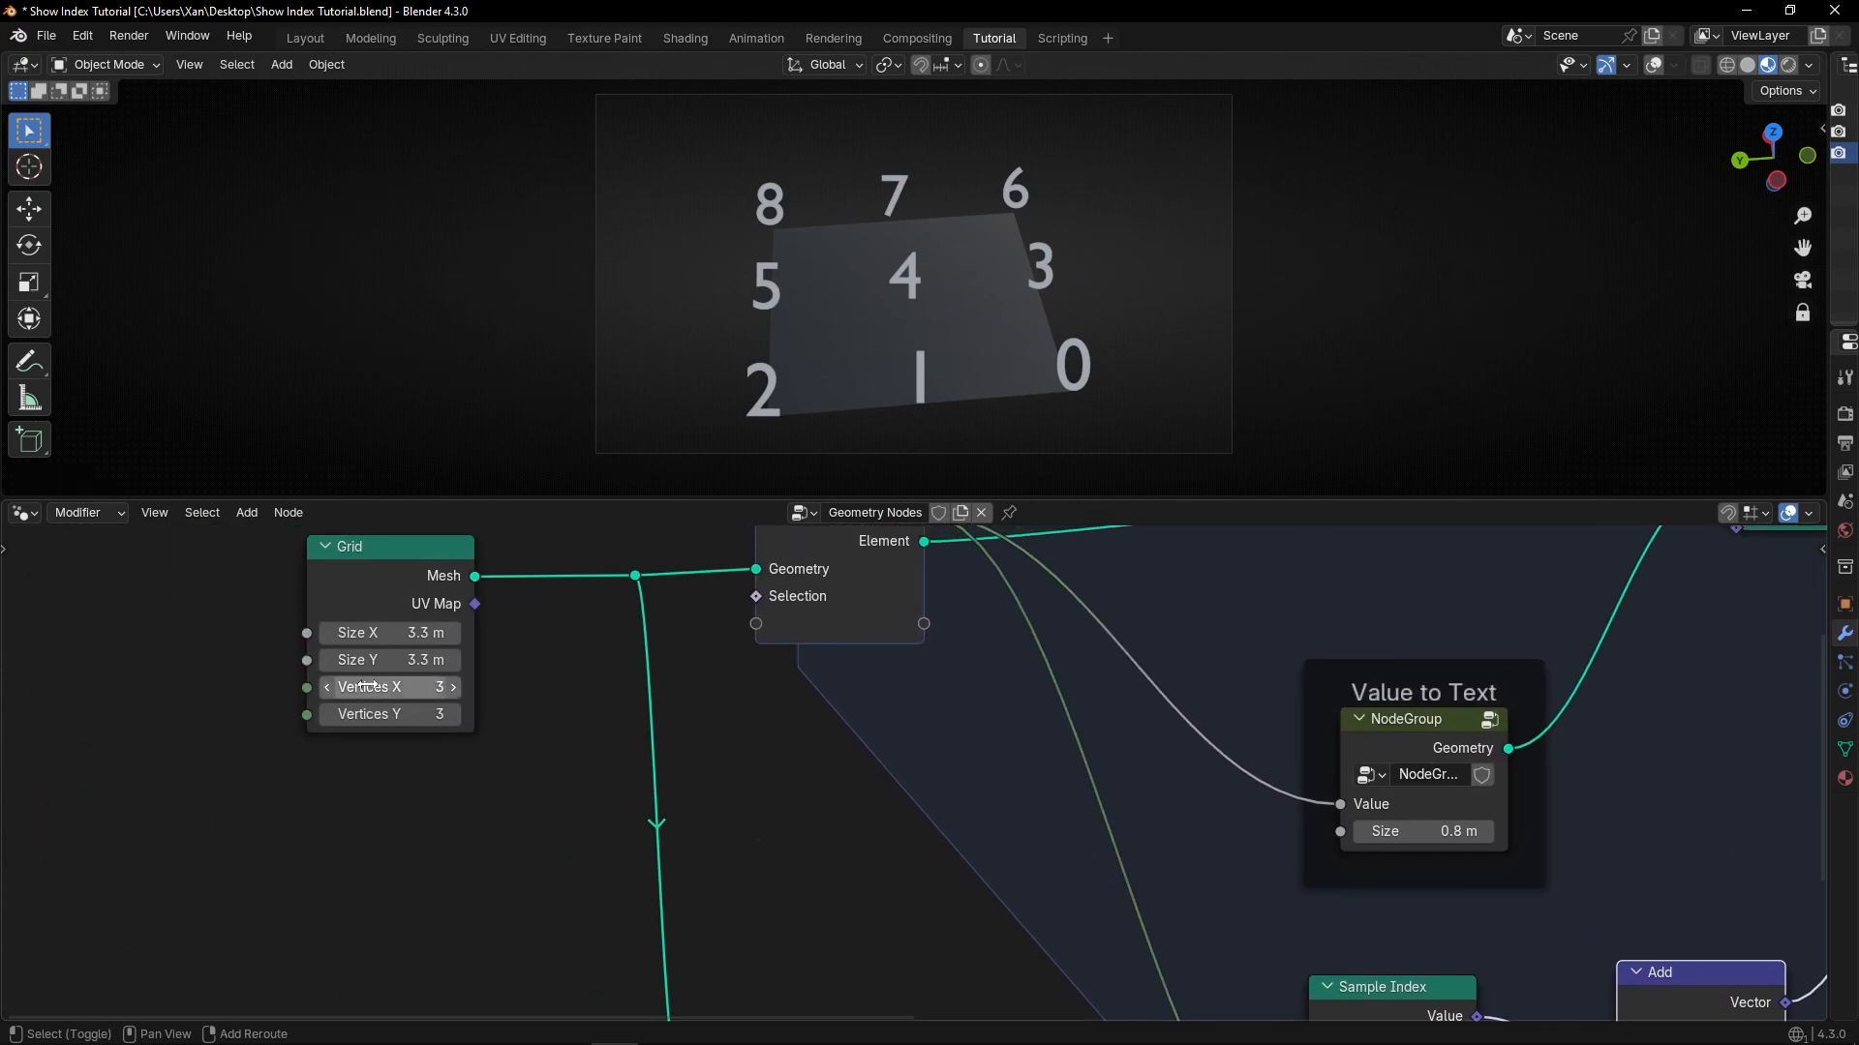
drag(365, 687, 416, 714)
drag(1404, 831, 1349, 831)
middle_drag(930, 379, 864, 352)
scroll(578, 643, down, 2)
Move the Grid node away from the zone and insert a Distribute Points on Faces node on its Mesh link.
middle_drag(578, 642, 817, 659)
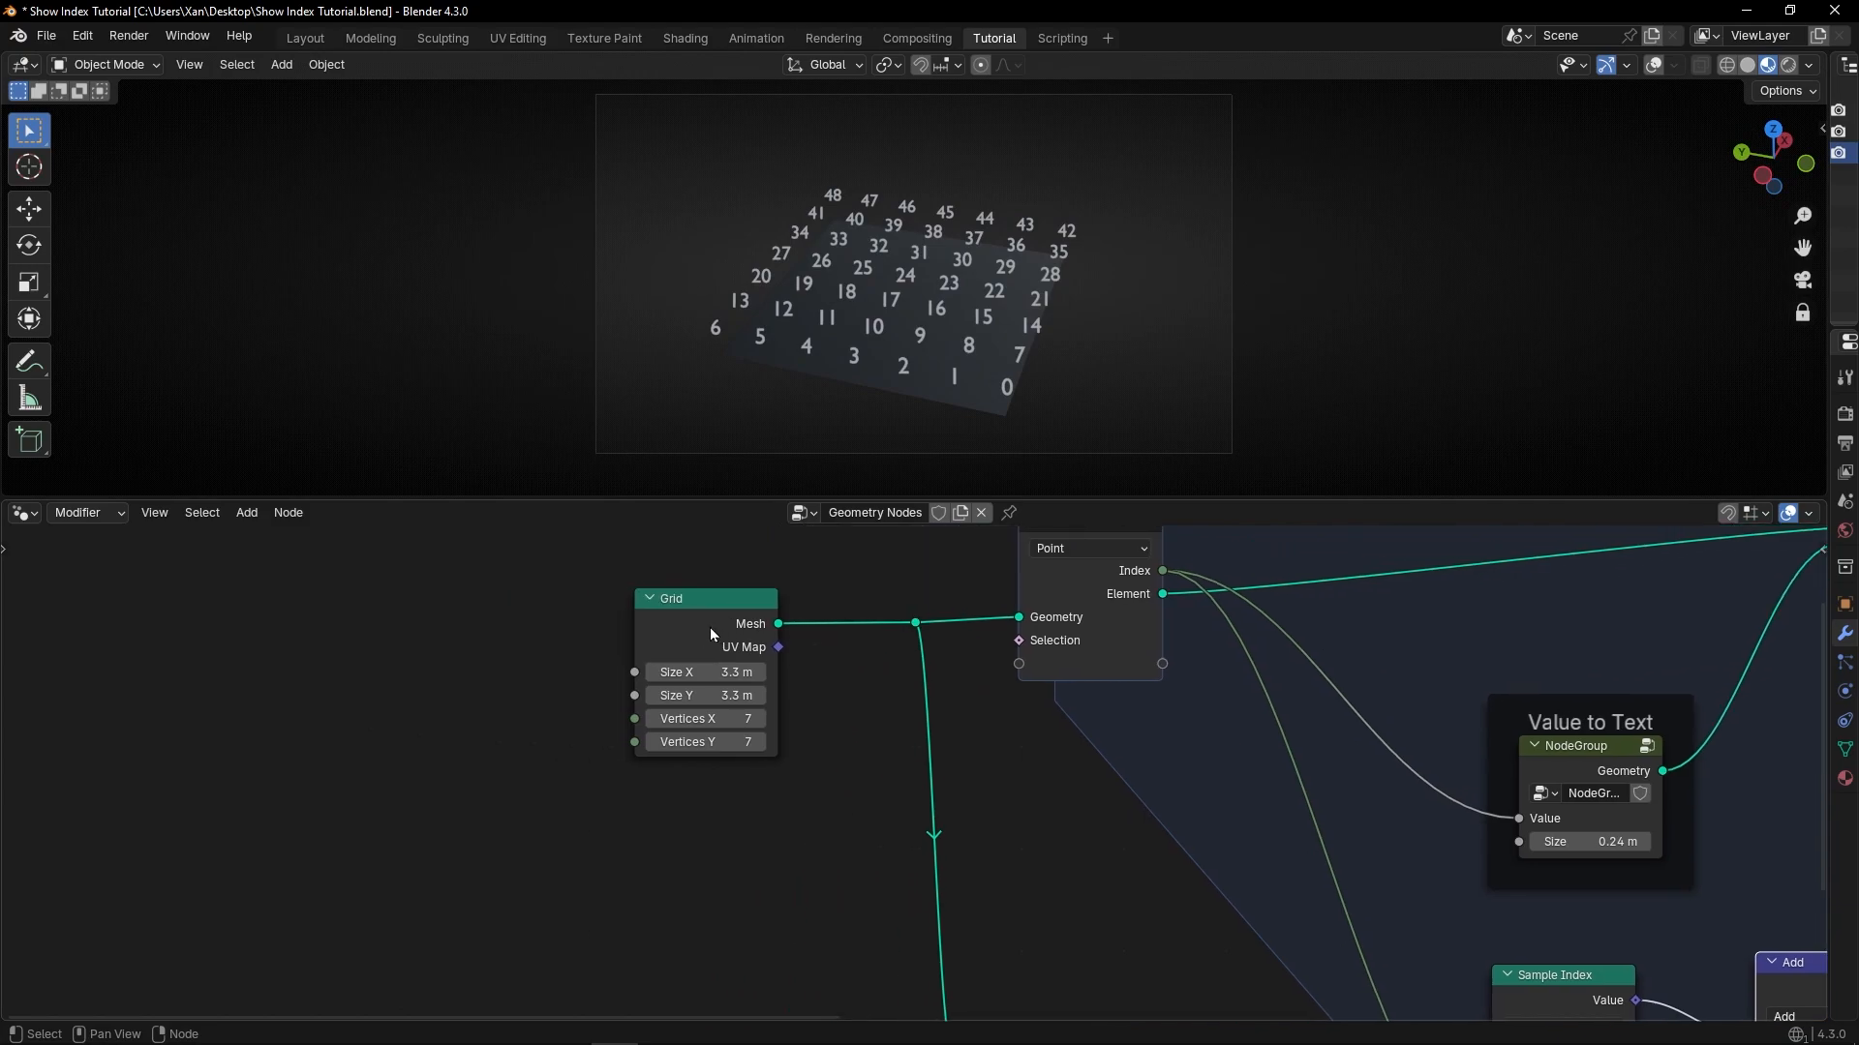
drag(700, 624, 509, 620)
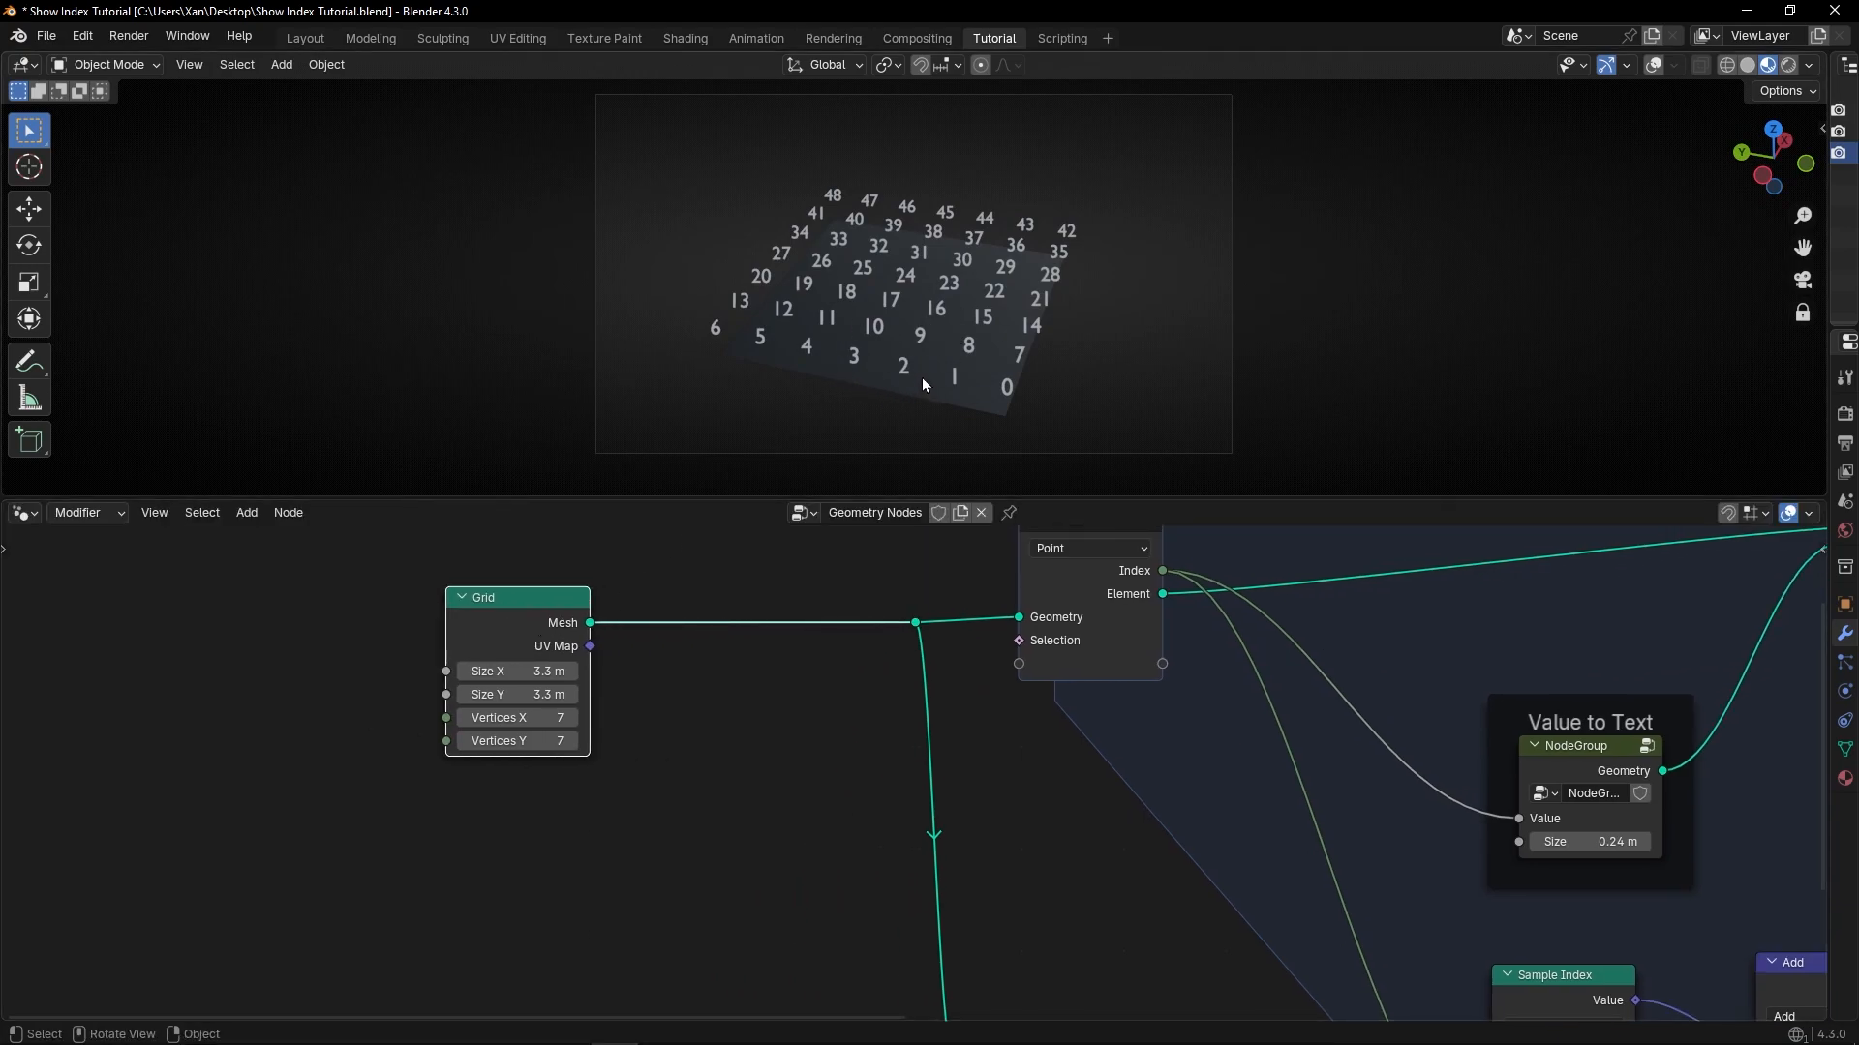
scroll(920, 377, up, 3)
drag(574, 621, 464, 633)
key(shift+a)
text(distr)
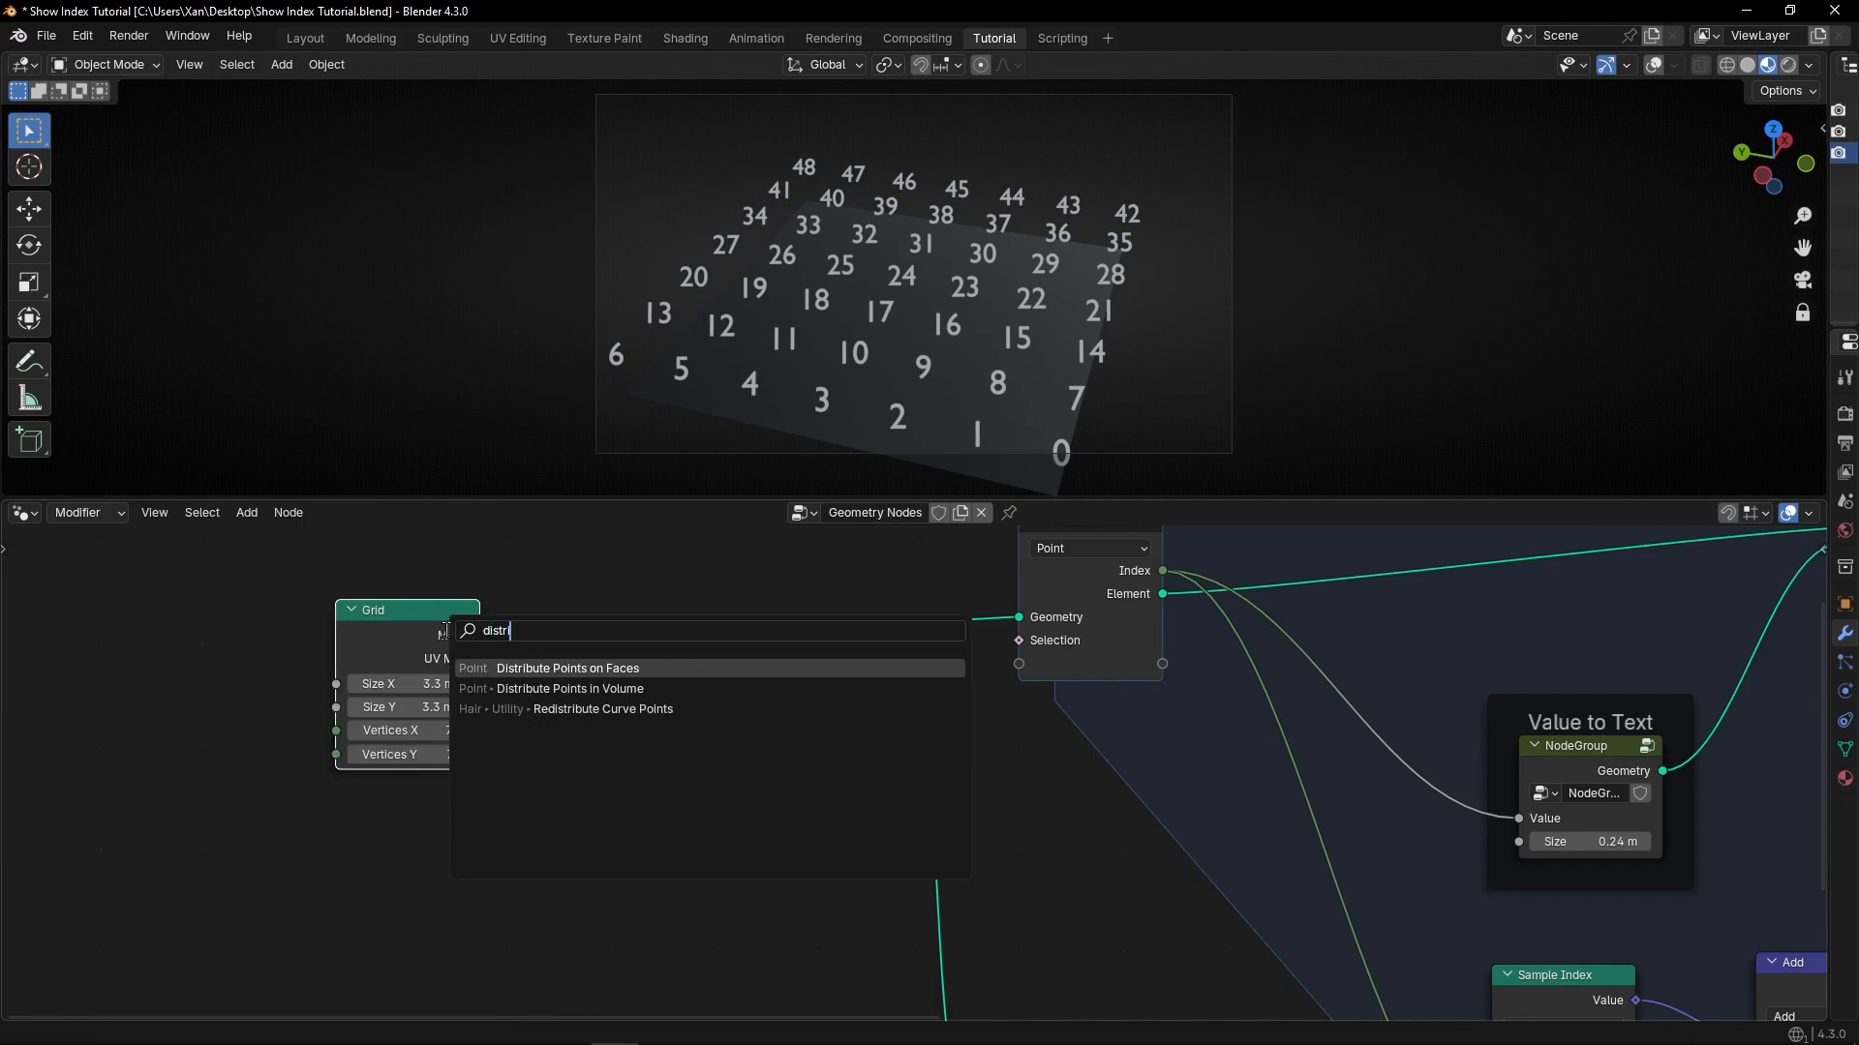
key(Return)
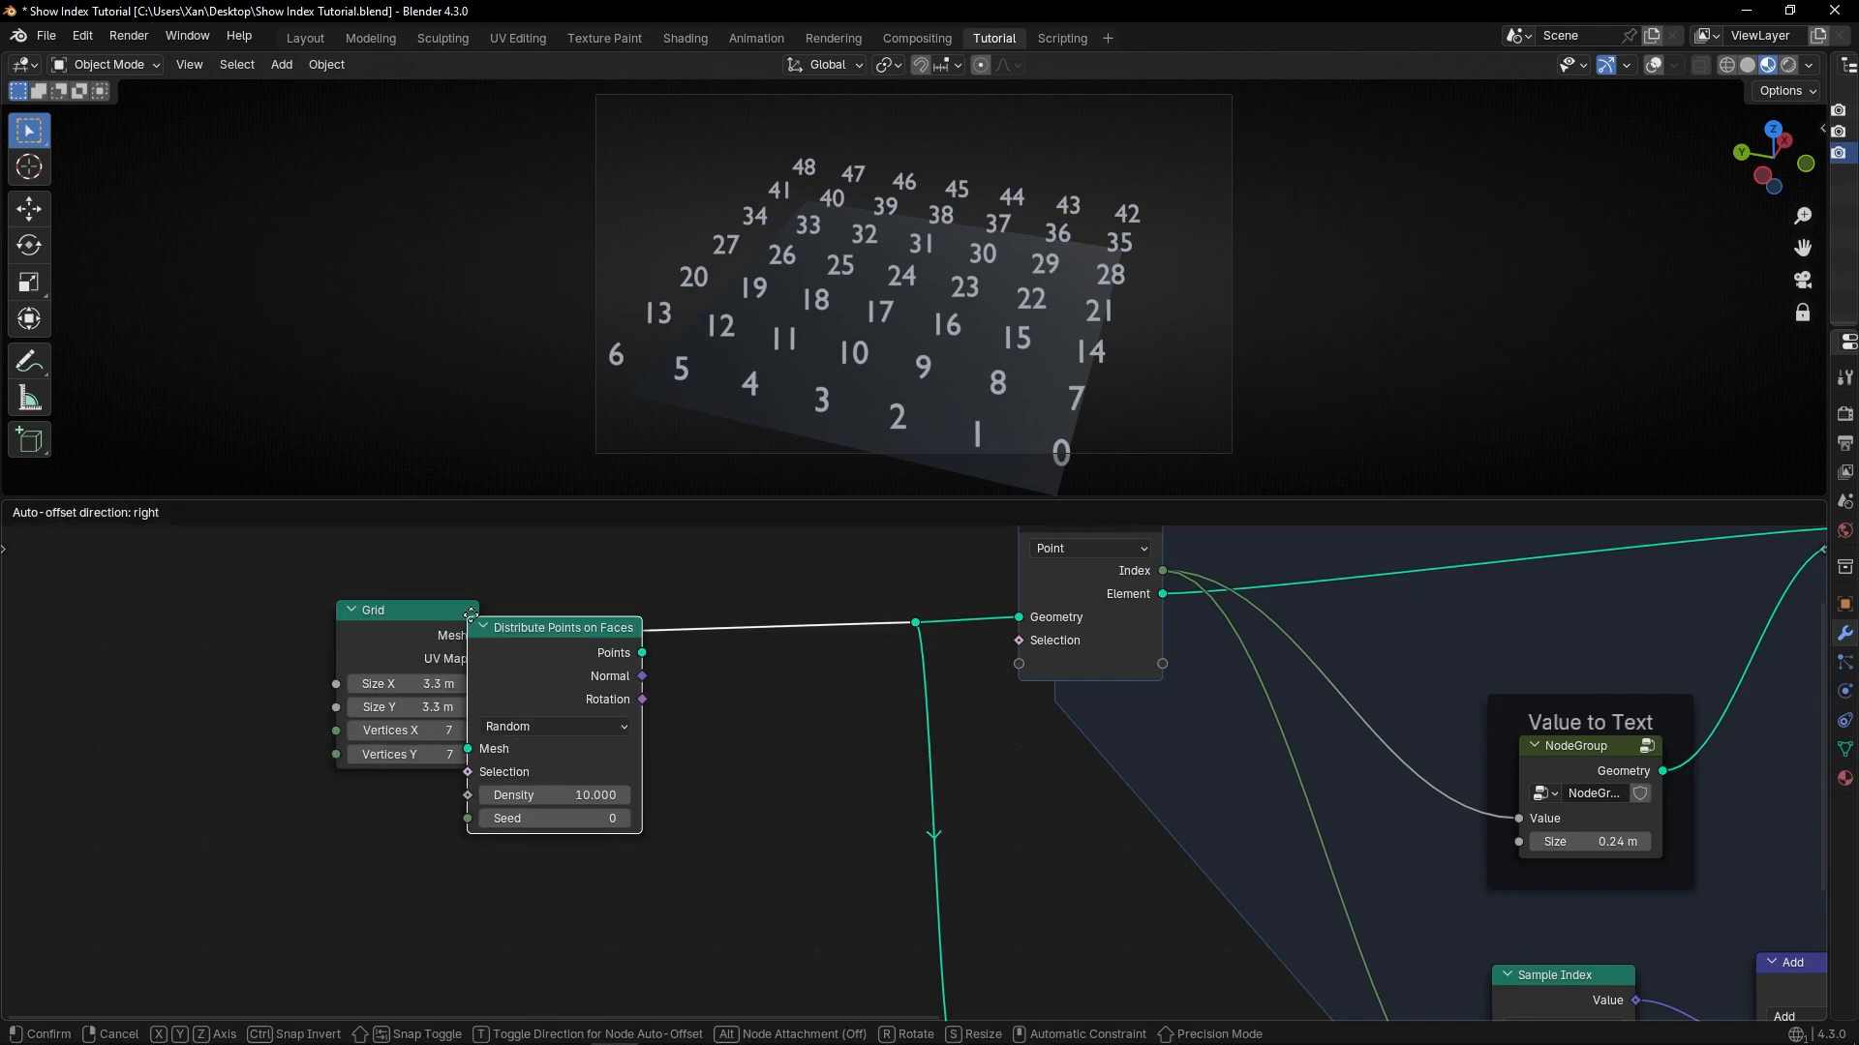
click(469, 629)
drag(606, 631, 697, 604)
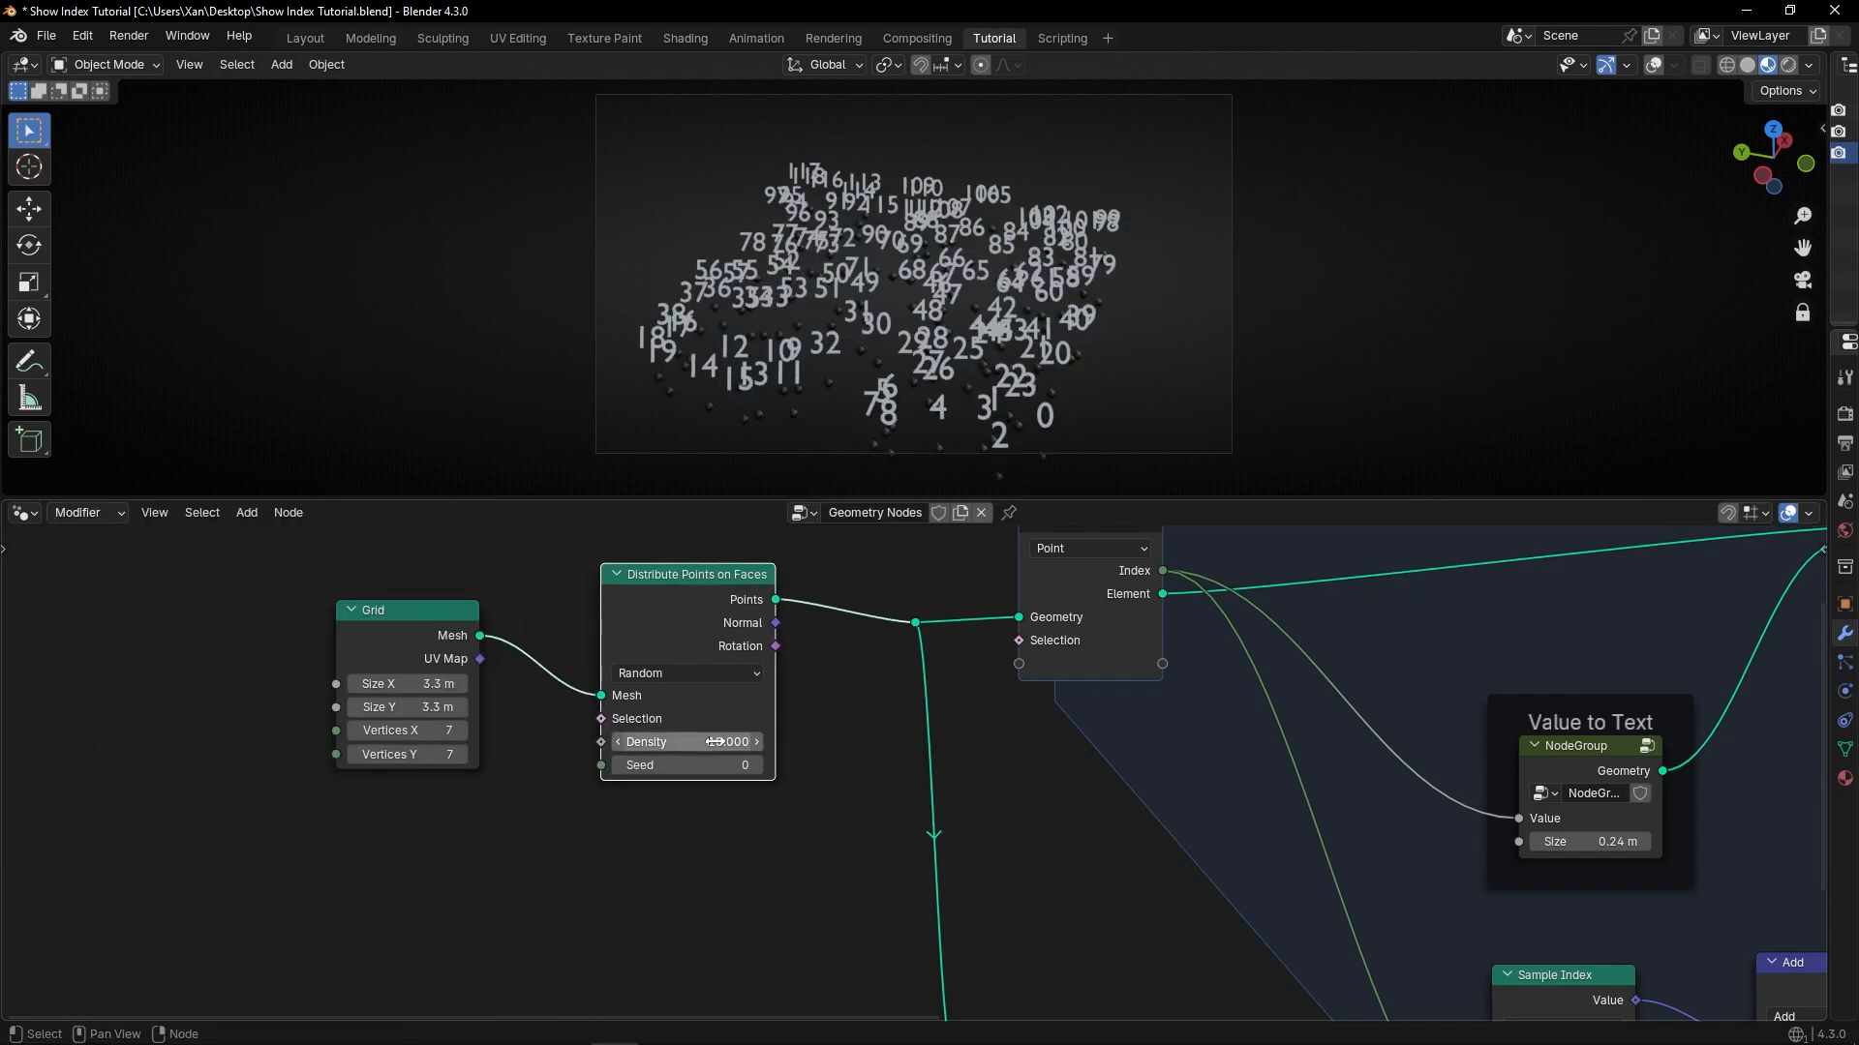
Switch Distribute Points on Faces from Random to Poisson Disk and set Distance Min to 0.33 m.
drag(726, 742, 418, 742)
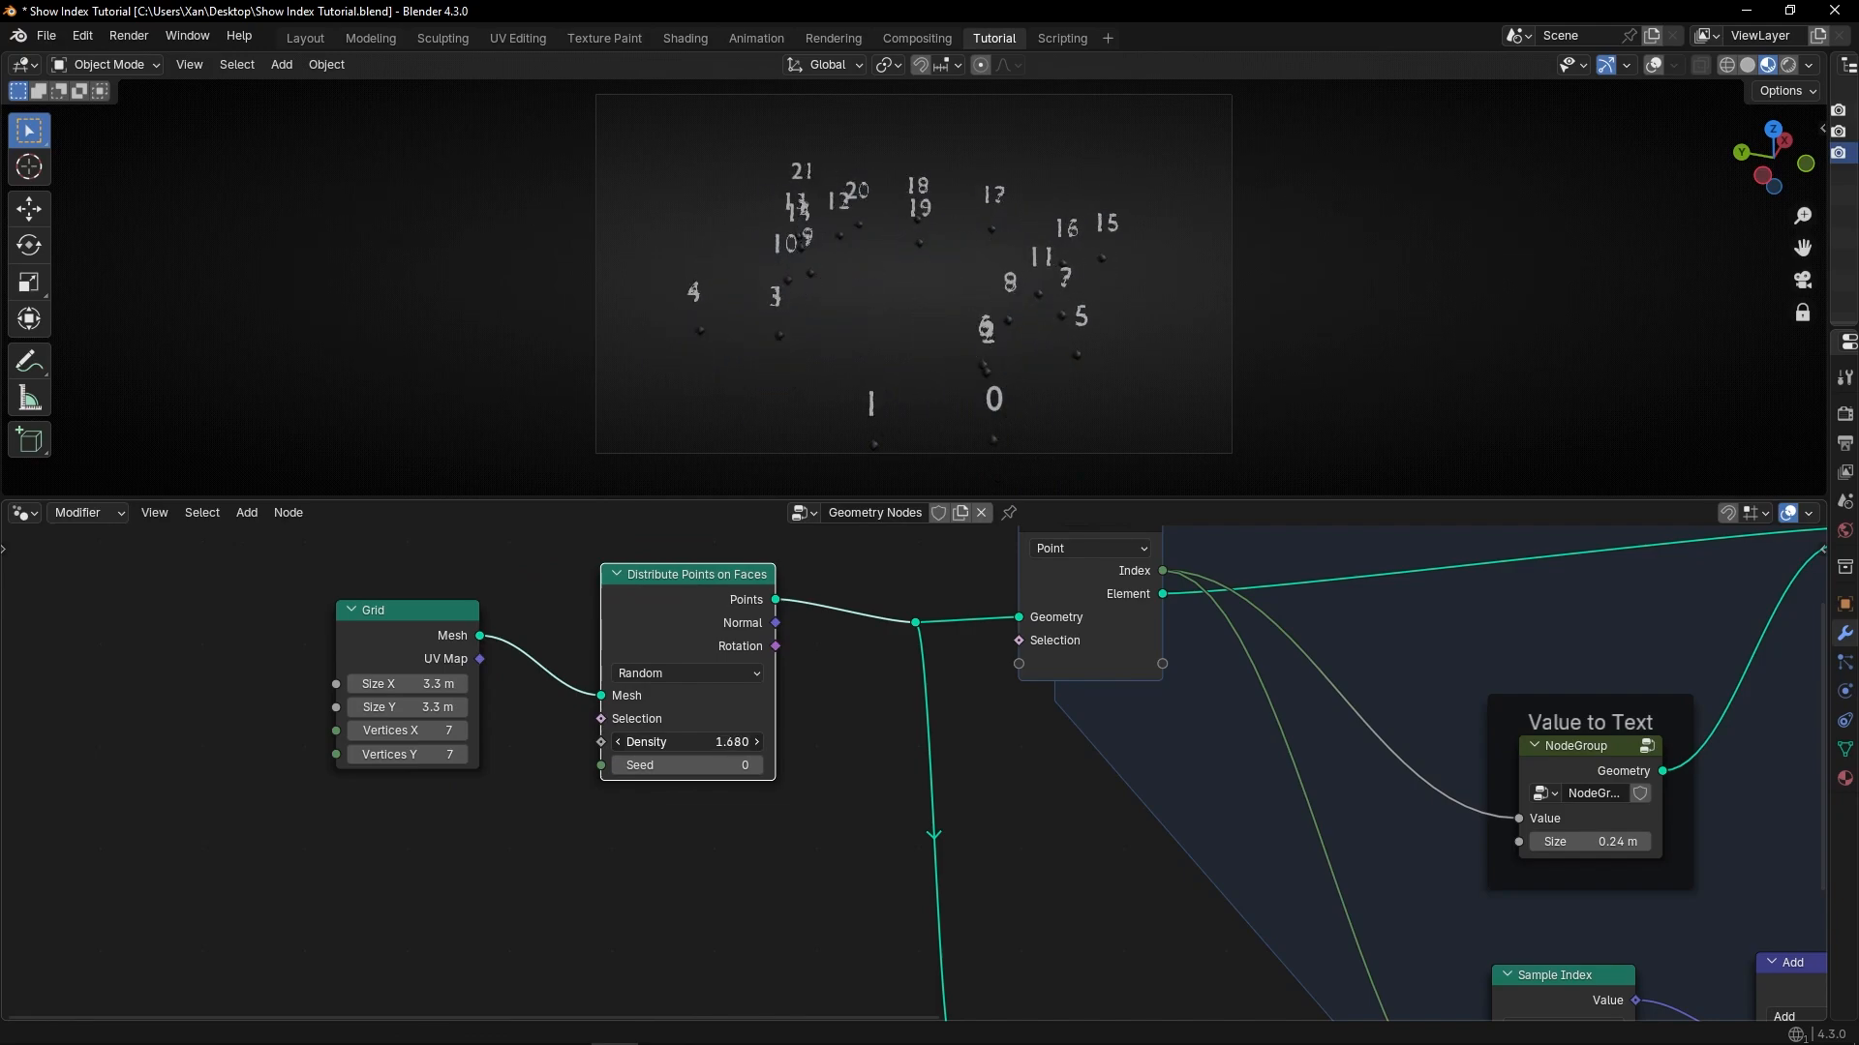
click(721, 675)
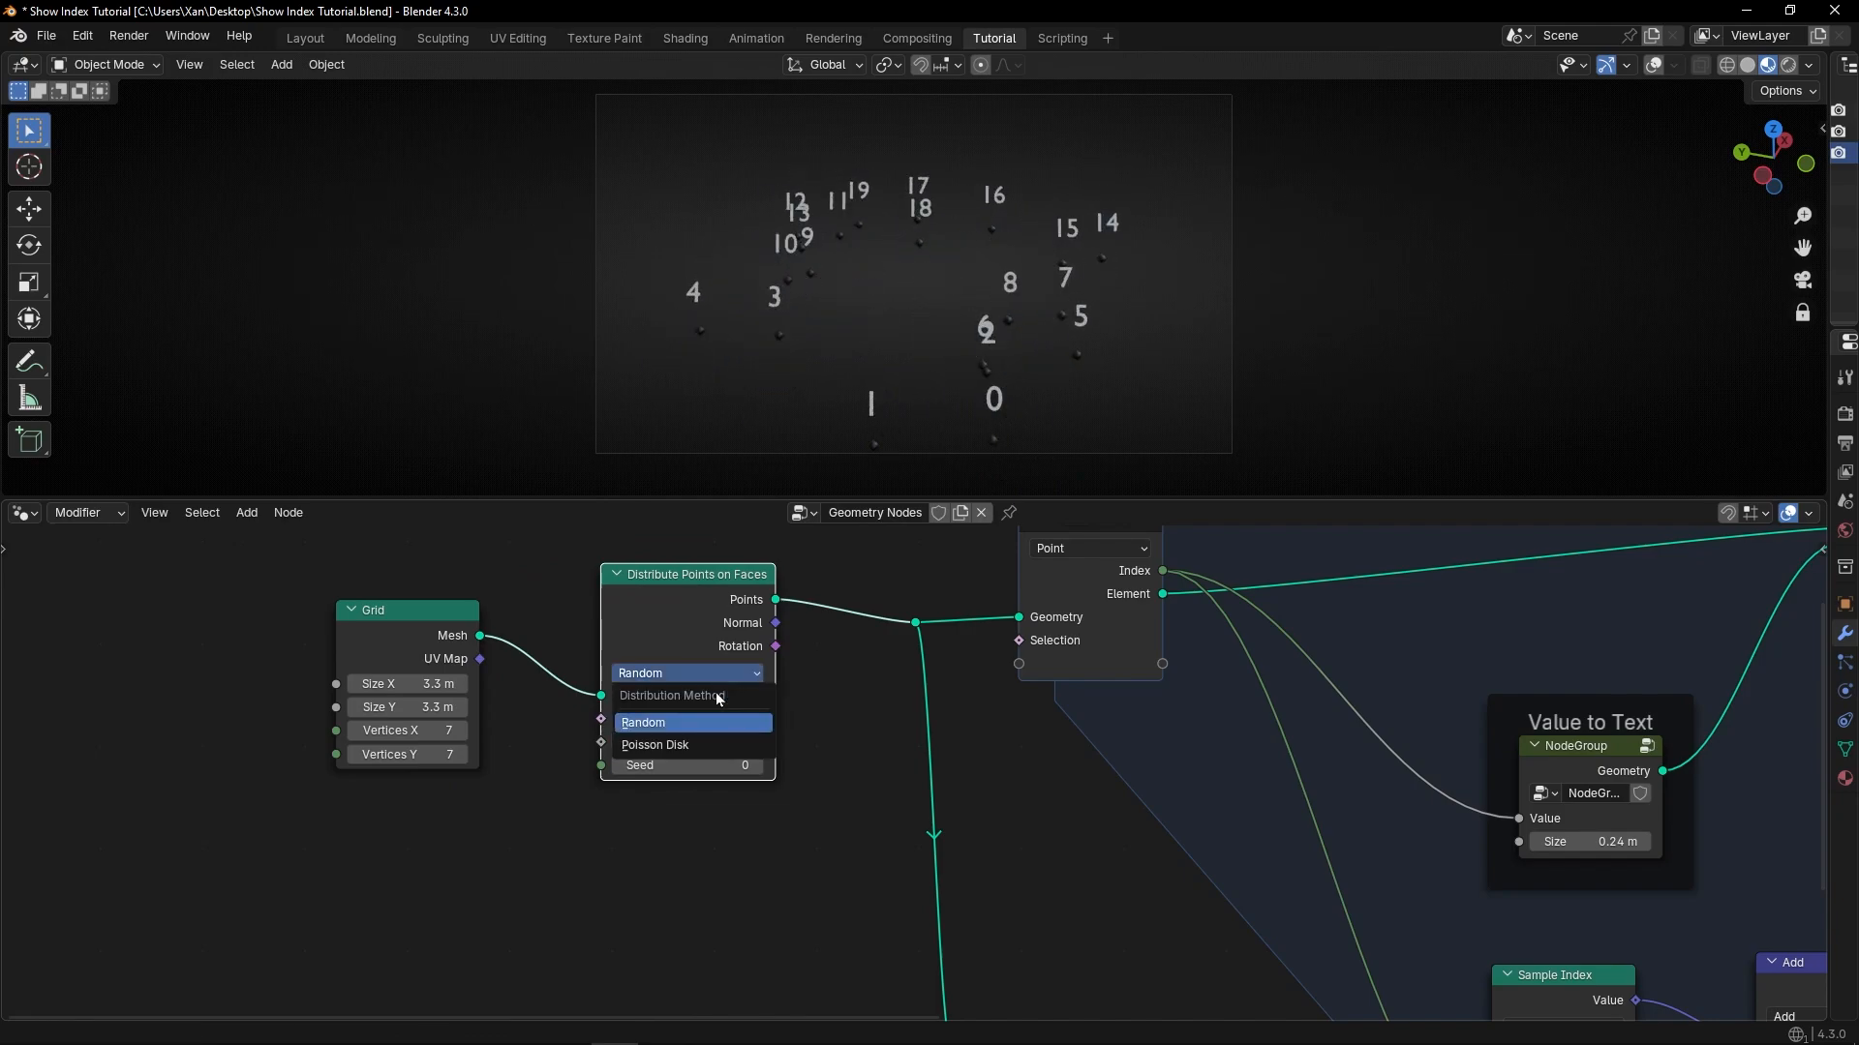
click(680, 746)
drag(687, 741, 714, 742)
middle_drag(909, 465, 987, 369)
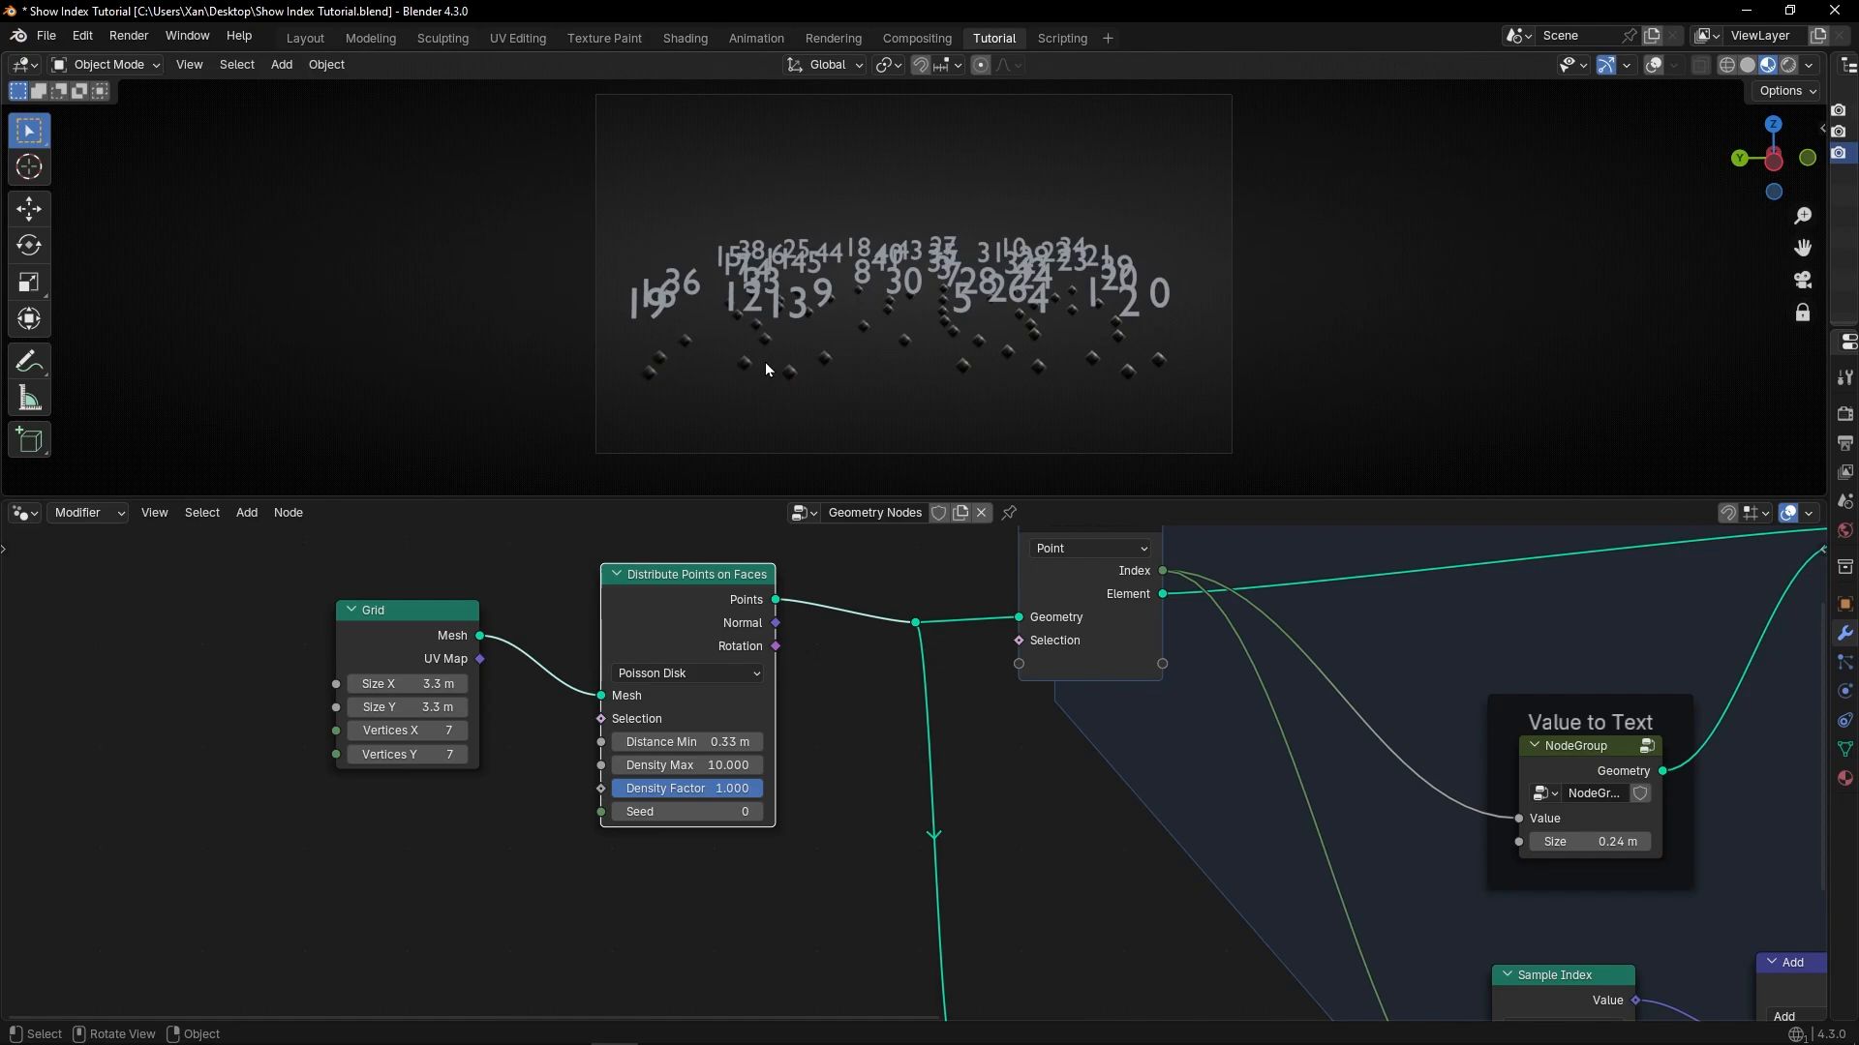
Set the Add node's Z component to 0.190 and reduce the Value to Text group's Size.
mouse_move(822, 356)
middle_down()
mouse_move(914, 356)
mouse_move(756, 359)
mouse_move(677, 322)
mouse_move(718, 287)
mouse_move(879, 353)
mouse_move(828, 359)
middle_up()
middle_drag(1423, 840, 611, 492)
drag(1017, 775, 978, 775)
middle_drag(803, 571, 882, 730)
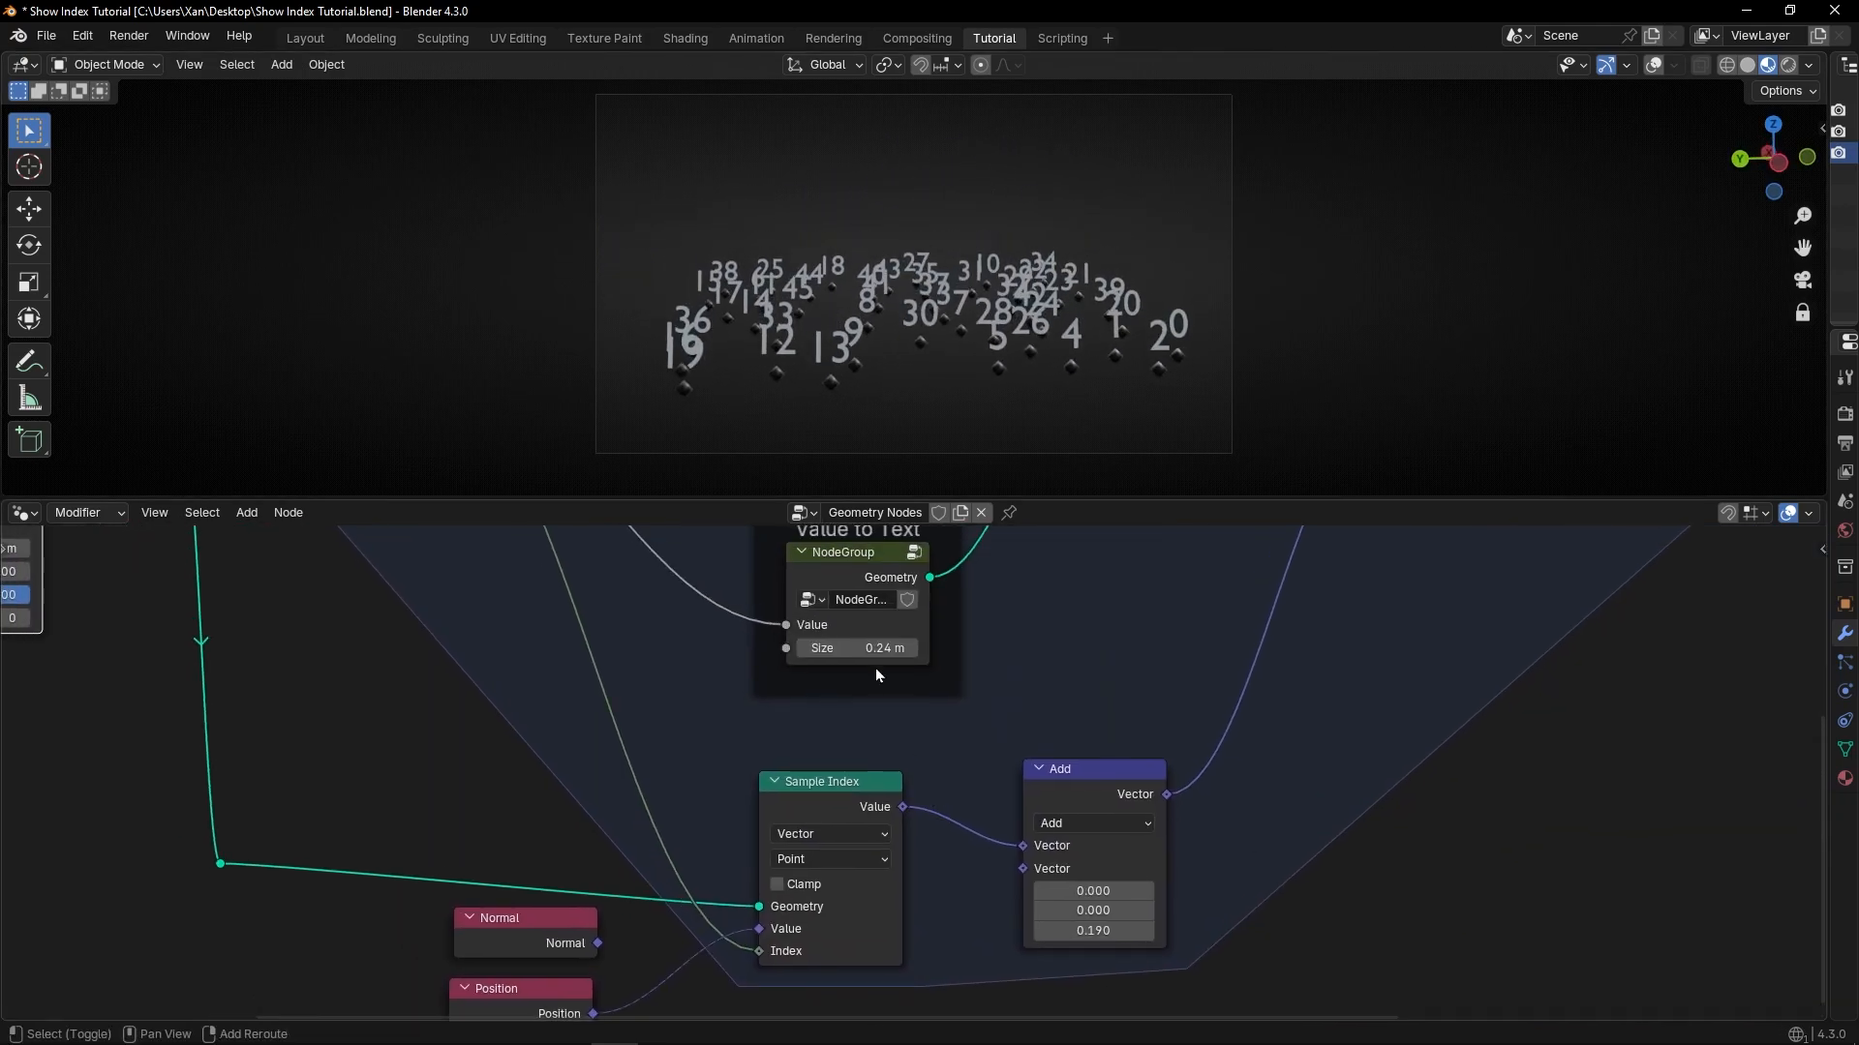
drag(875, 649, 825, 649)
Maximize the 3D viewport and examine from several camera angles how the index numbers face the camera above the points.
key(ctrl+space)
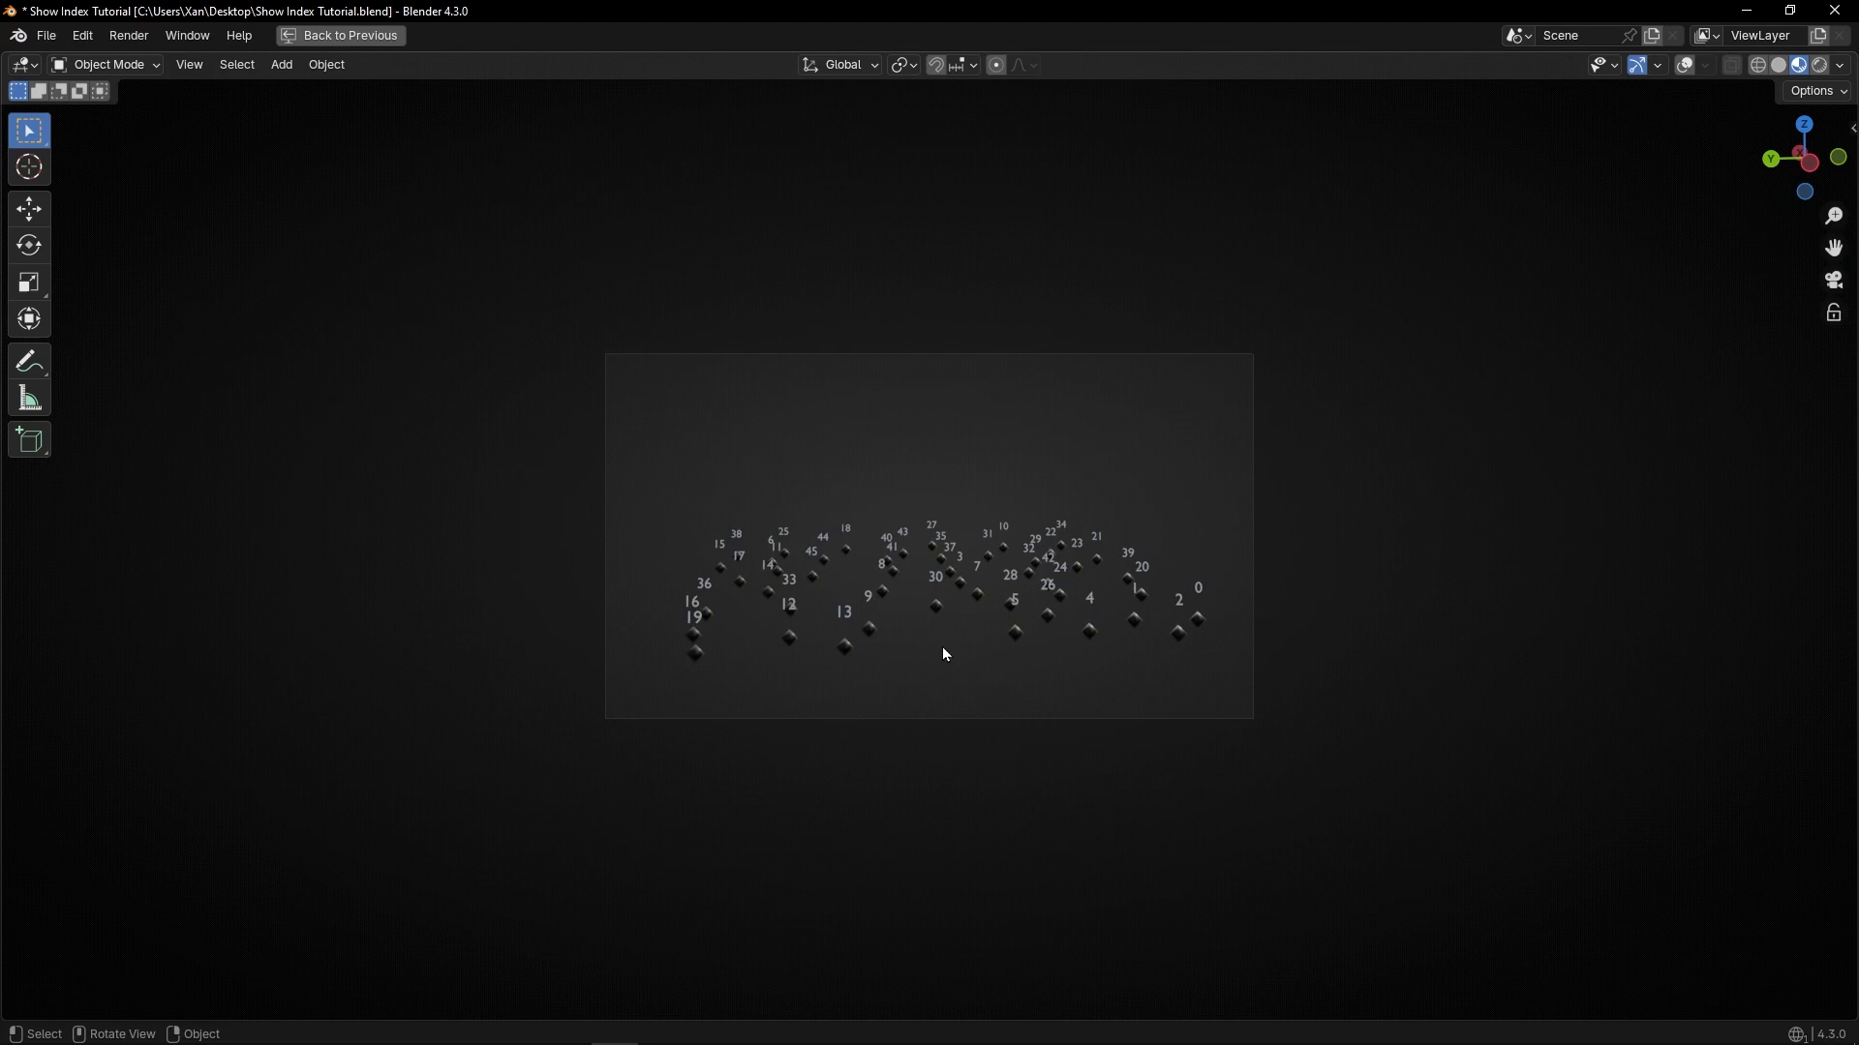
middle_drag(946, 652, 989, 621)
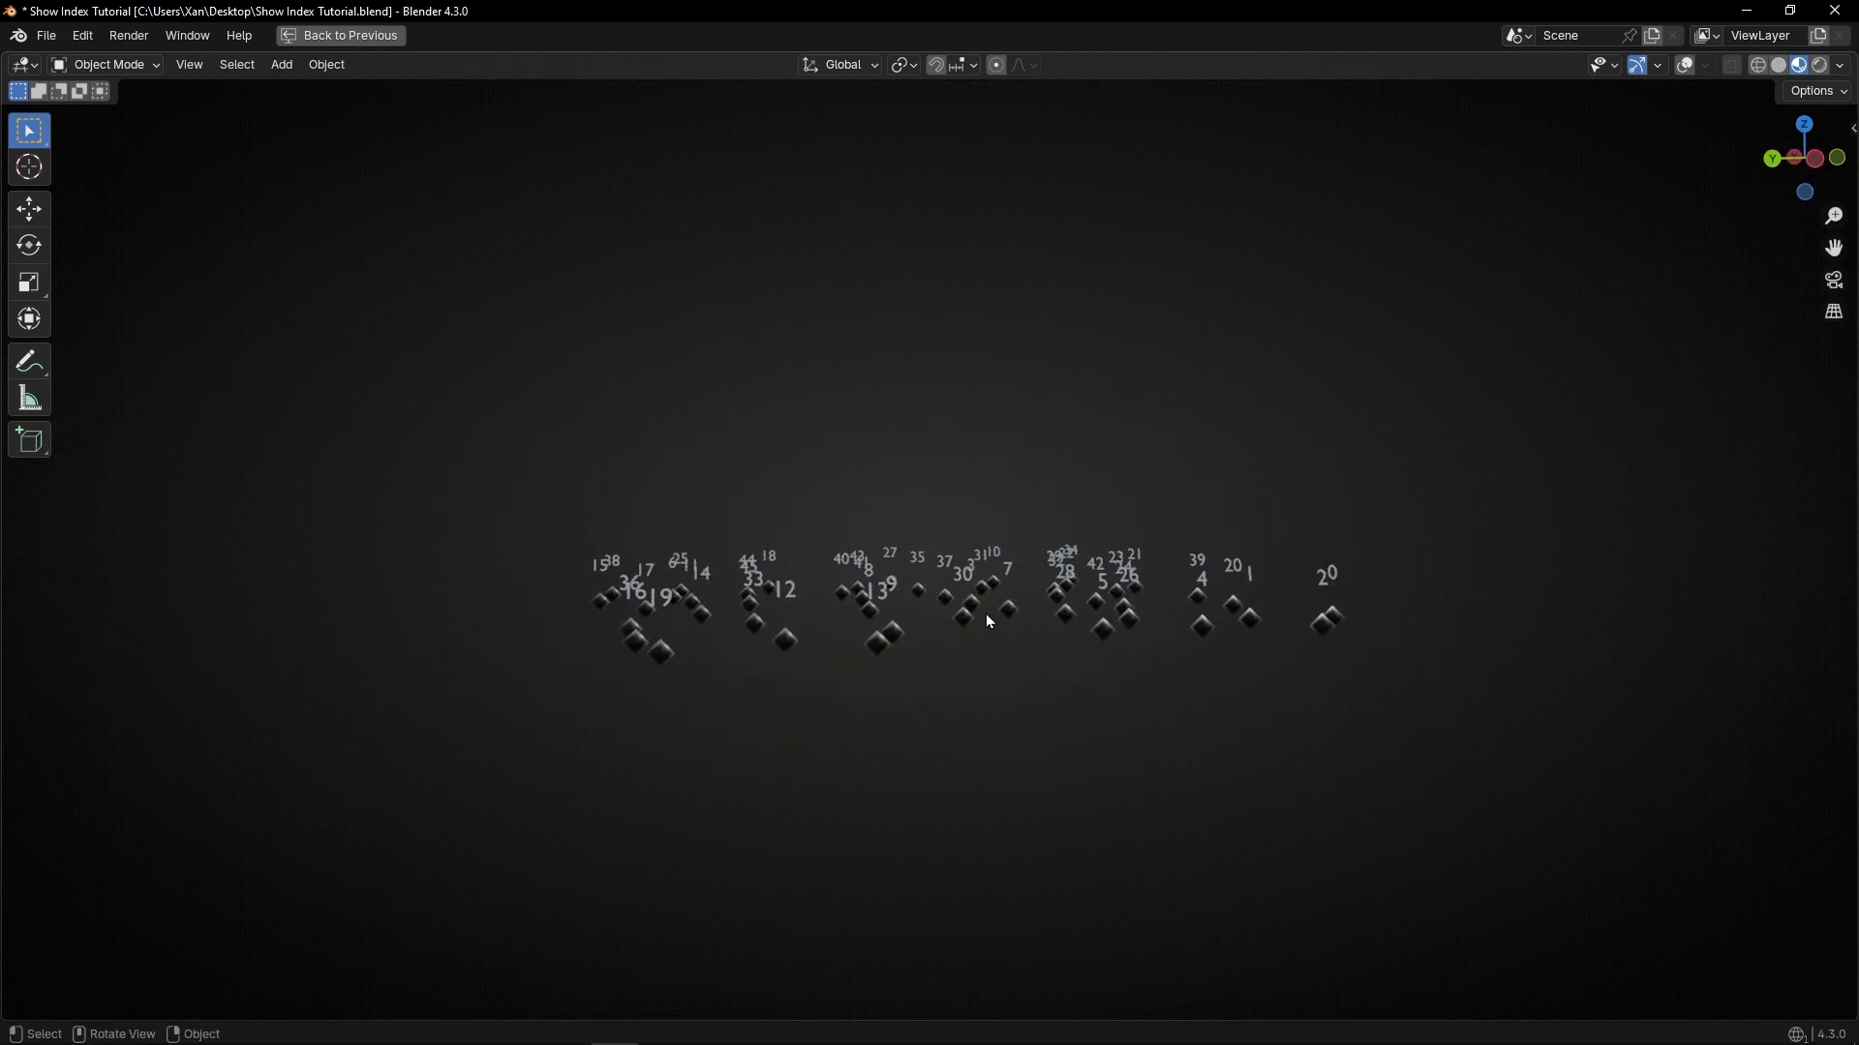
key(KP_0)
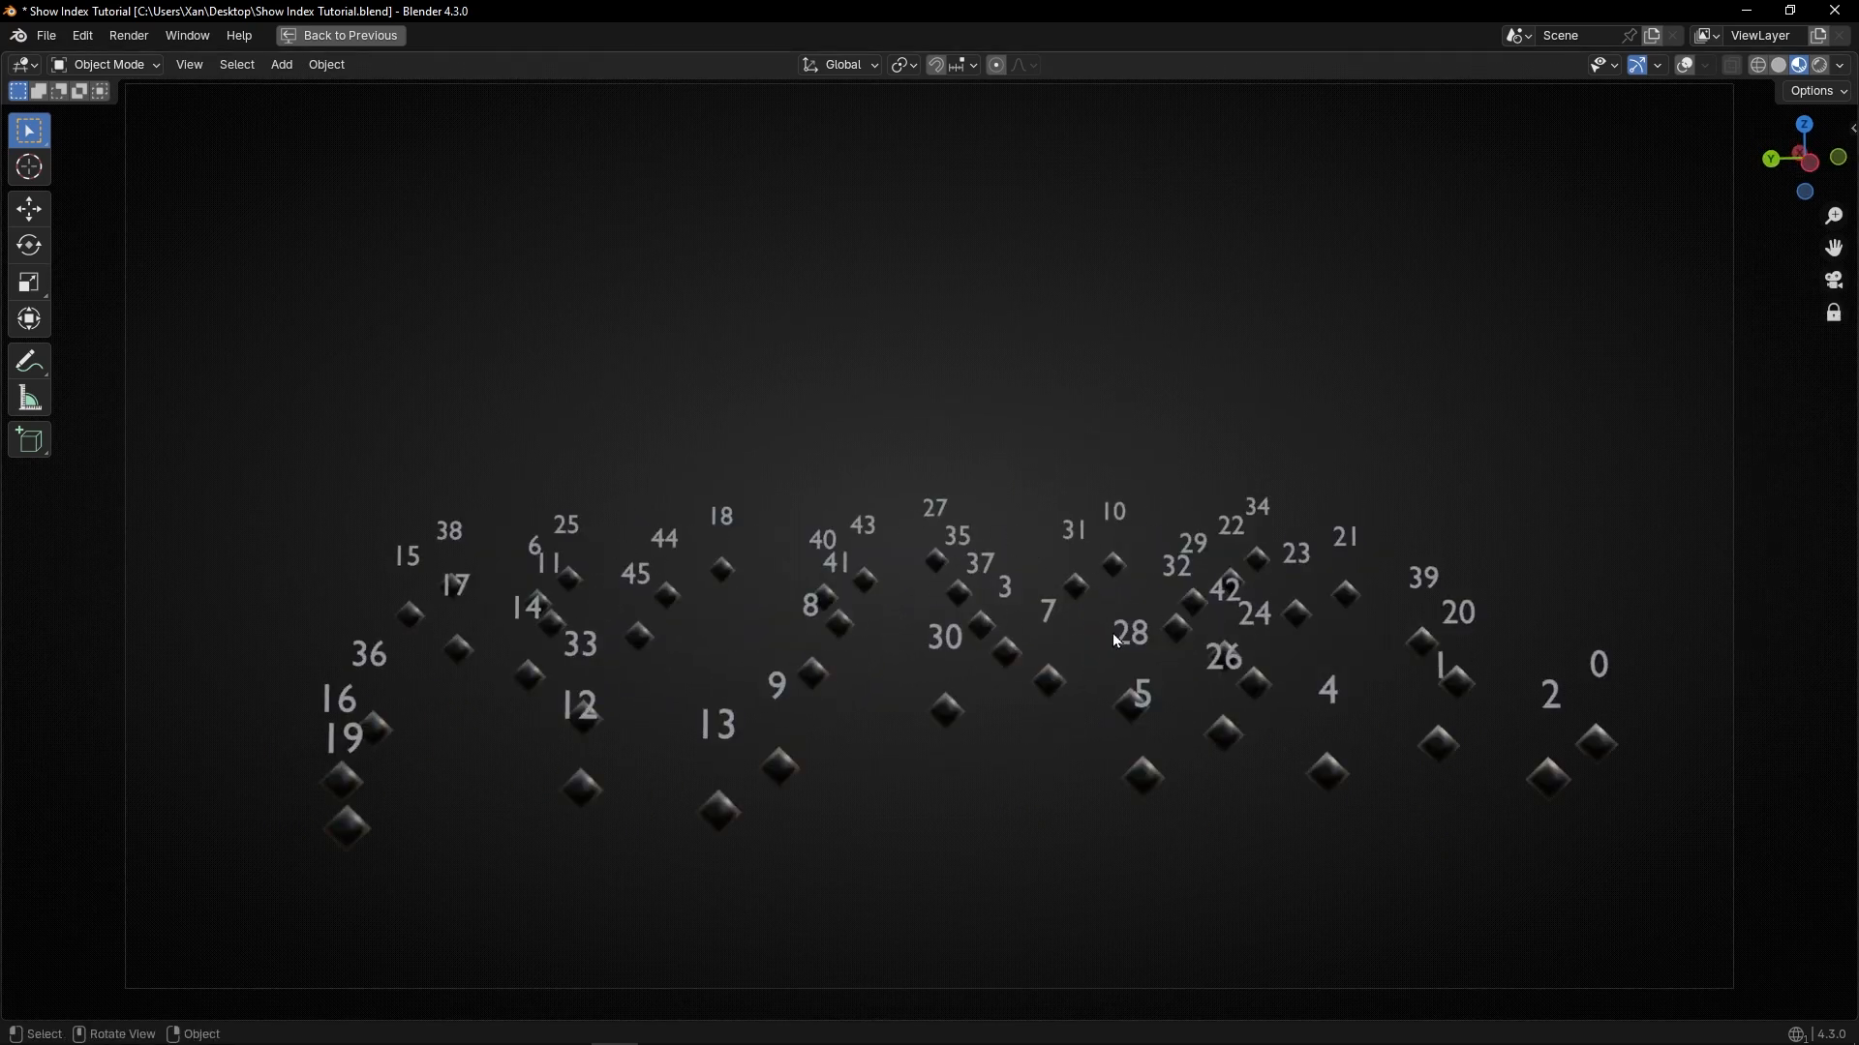
middle_drag(1115, 639, 1253, 617)
middle_drag(1218, 616, 1146, 581)
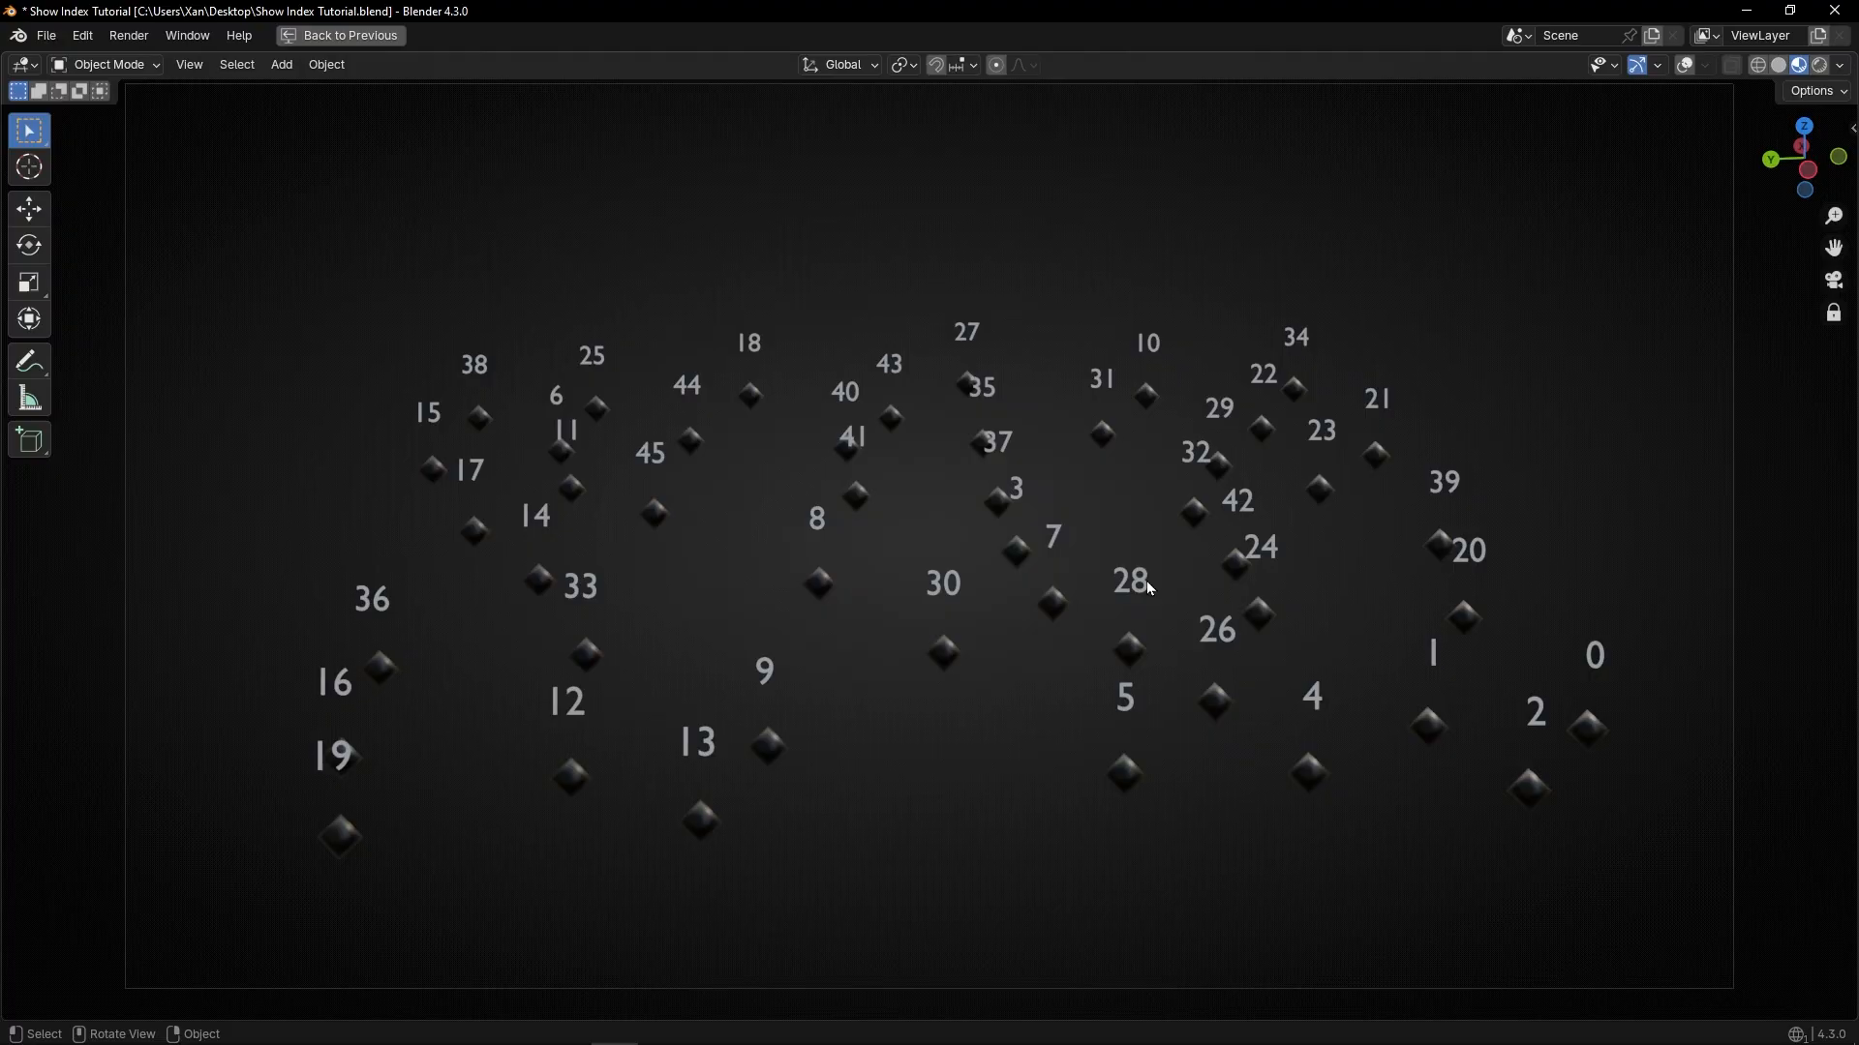